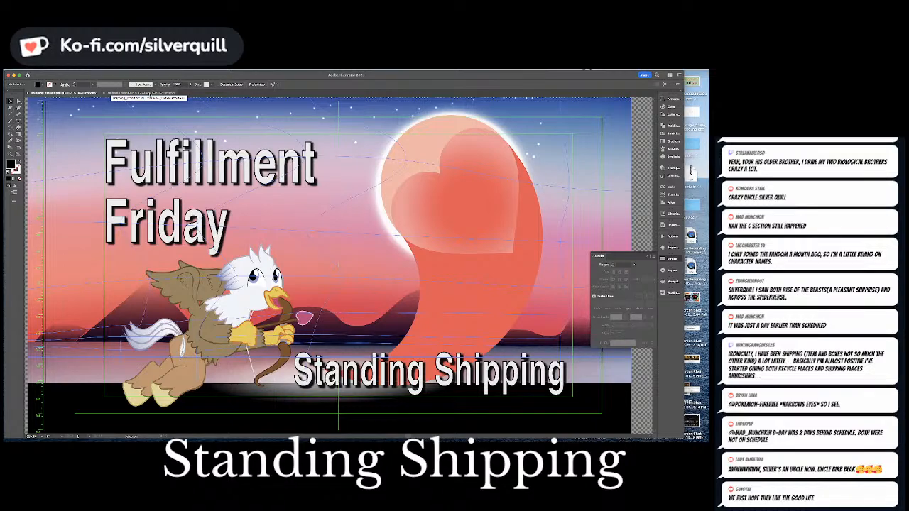
Switch to the other open document containing the comma-shaped heart artwork on a portrait artboard.
{"action": "left_click", "coordinate": [149, 93]}
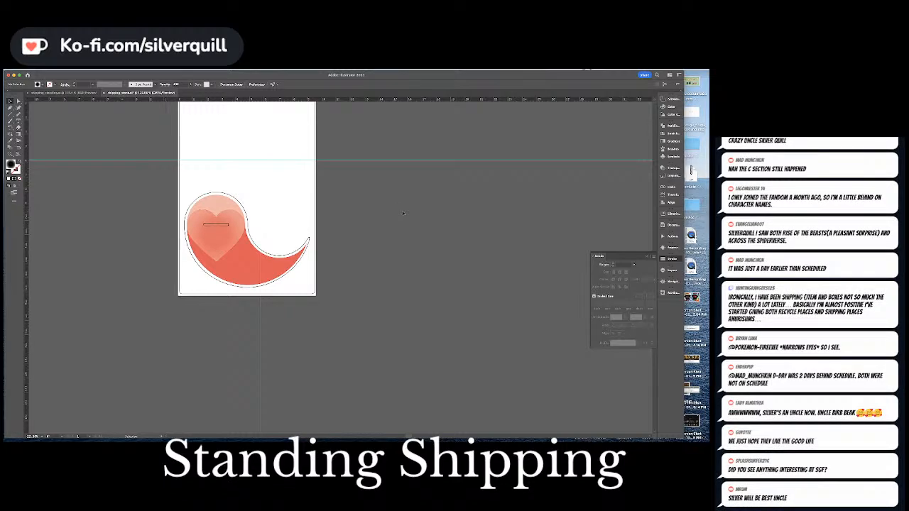
{"action": "scroll", "coordinate": [402, 213], "scroll_direction": "up", "scroll_amount": 1}
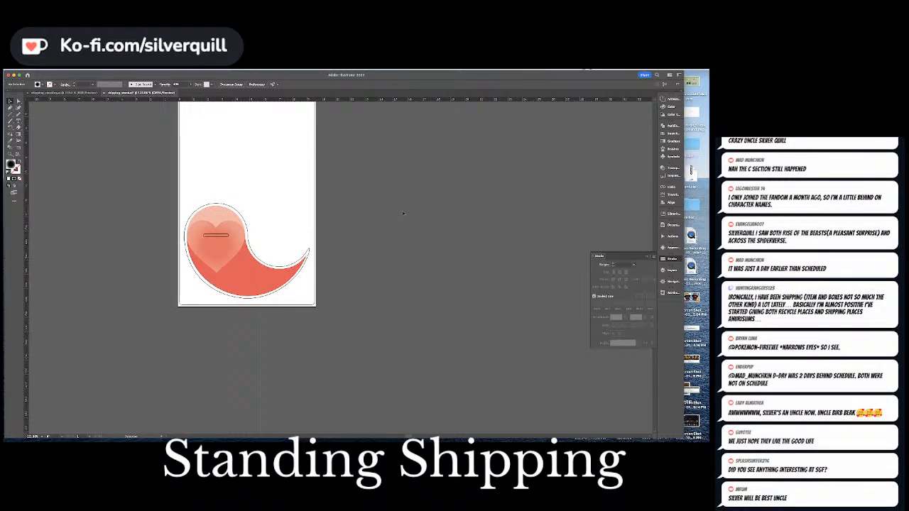
{"action": "scroll", "coordinate": [402, 213], "scroll_direction": "up", "scroll_amount": 2}
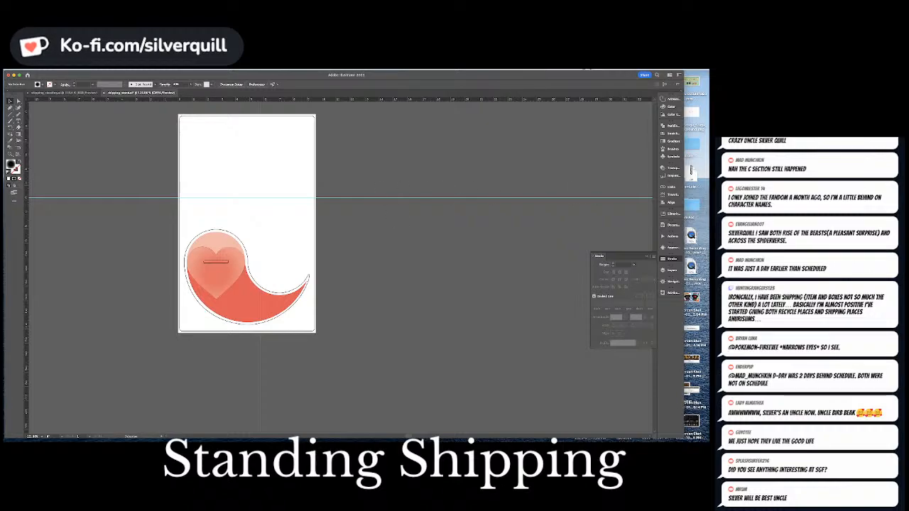
{"action": "key", "text": "super+Tab"}
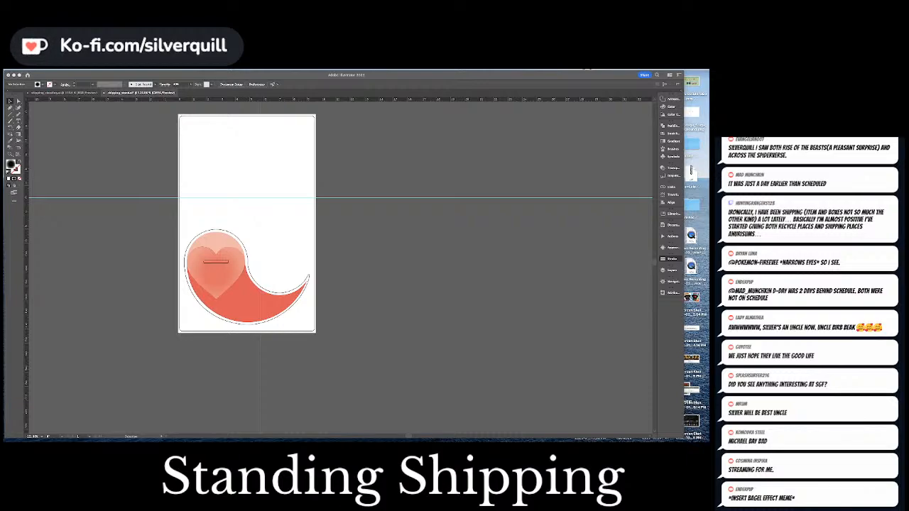
{"action": "left_click", "coordinate": [486, 283]}
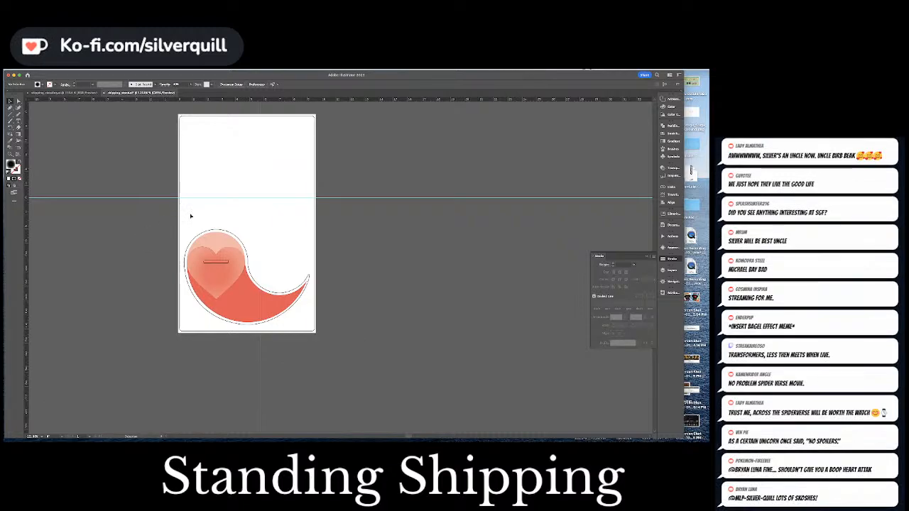
Duplicate the whole comma-shaped heart piece onto the empty canvas beside the artboard.
{"action": "left_click", "coordinate": [234, 287]}
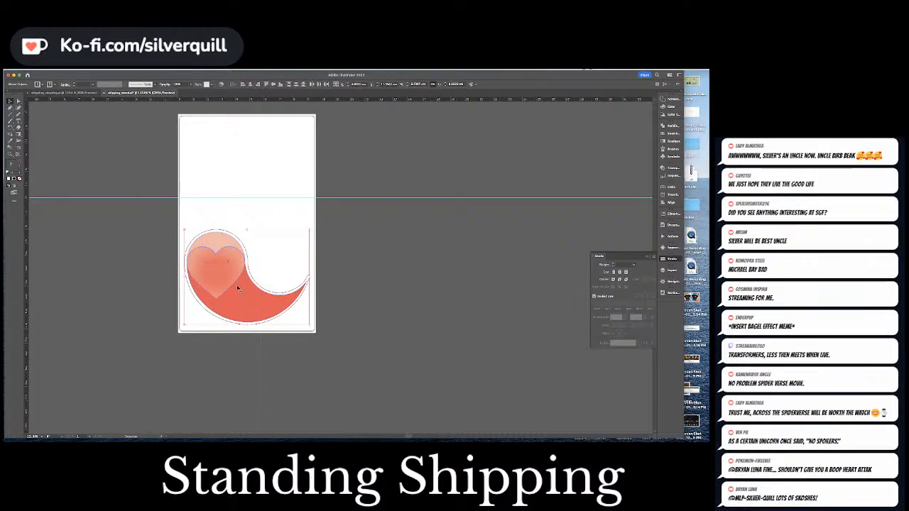
{"action": "left_click_drag", "start_coordinate": [234, 279], "coordinate": [427, 329]}
{"action": "left_click", "coordinate": [461, 268]}
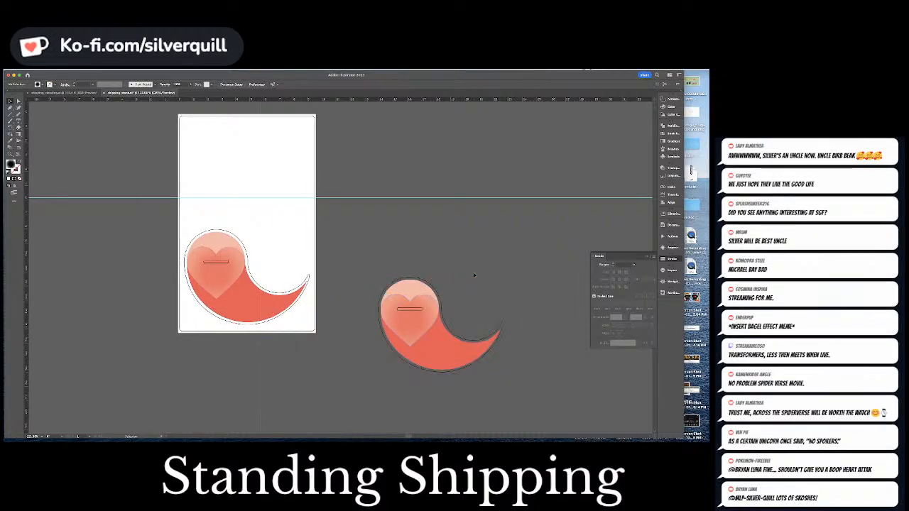
{"action": "left_click_drag", "start_coordinate": [489, 279], "coordinate": [419, 273]}
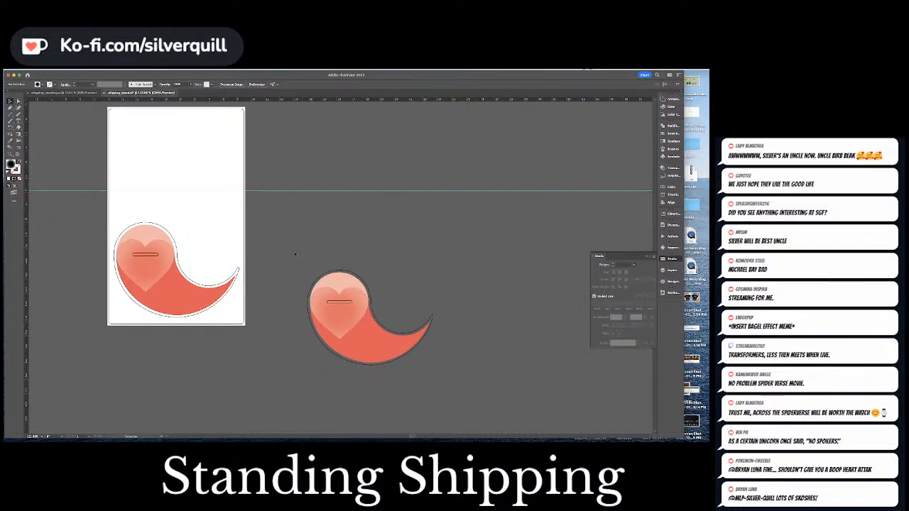
Complete the off-artboard piece into a yin-yang circle with a copy rotated 180°, and delete both test pieces.
{"action": "left_click_drag", "start_coordinate": [440, 384], "coordinate": [312, 280]}
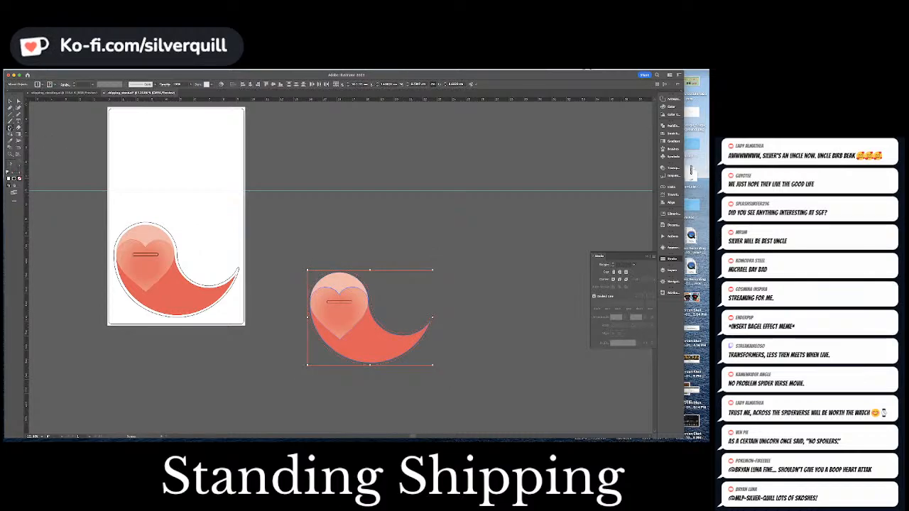
{"action": "left_click", "coordinate": [10, 129]}
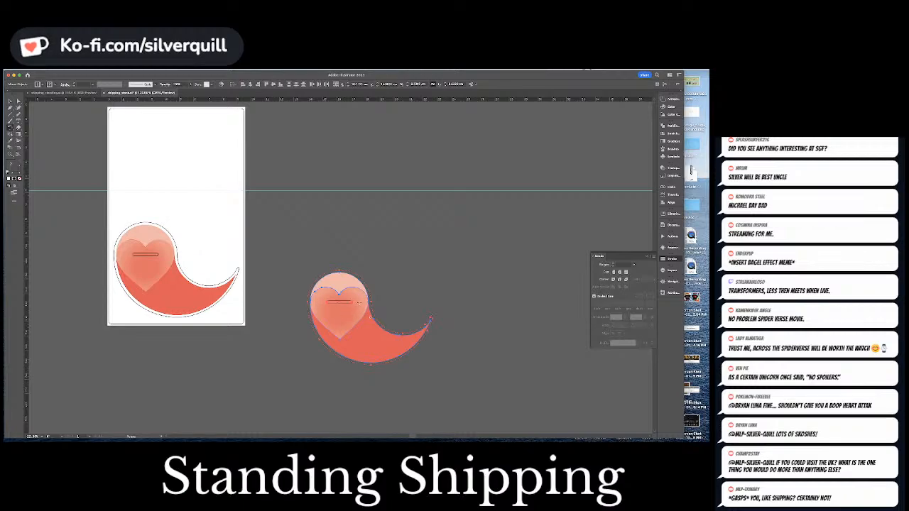
{"action": "left_click_drag", "start_coordinate": [383, 309], "coordinate": [336, 254]}
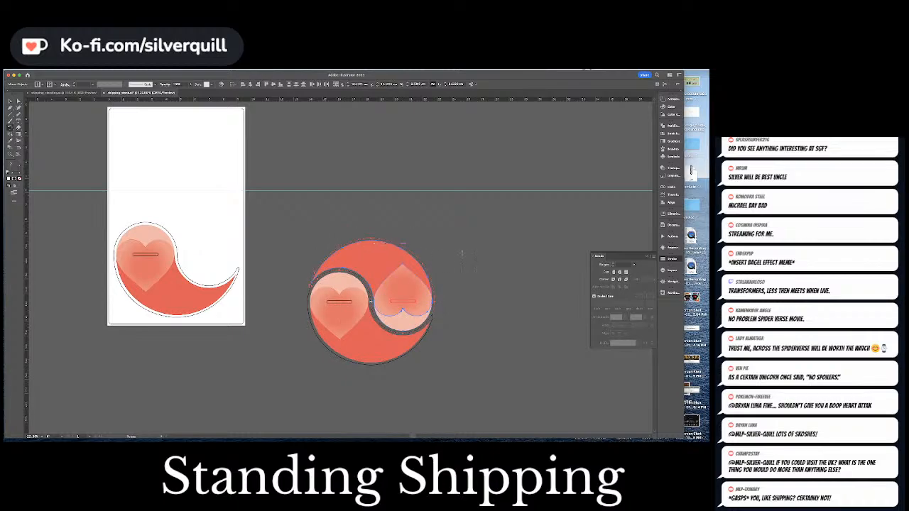
{"action": "key", "text": "v"}
{"action": "left_click", "coordinate": [462, 259]}
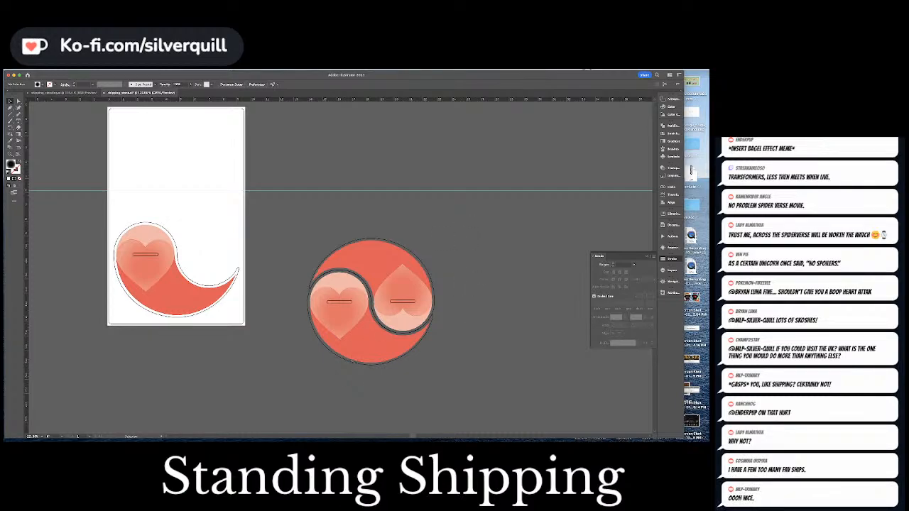
{"action": "left_click", "coordinate": [351, 362]}
{"action": "key", "text": "Delete"}
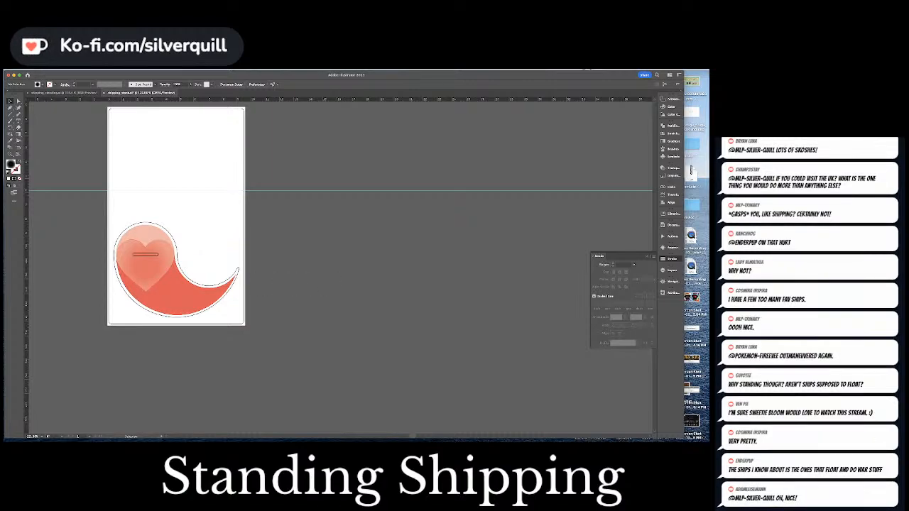
Rotate the canvas view to -90° so the artboard lies horizontally.
{"action": "left_click", "coordinate": [133, 70]}
{"action": "mouse_move", "coordinate": [182, 164]}
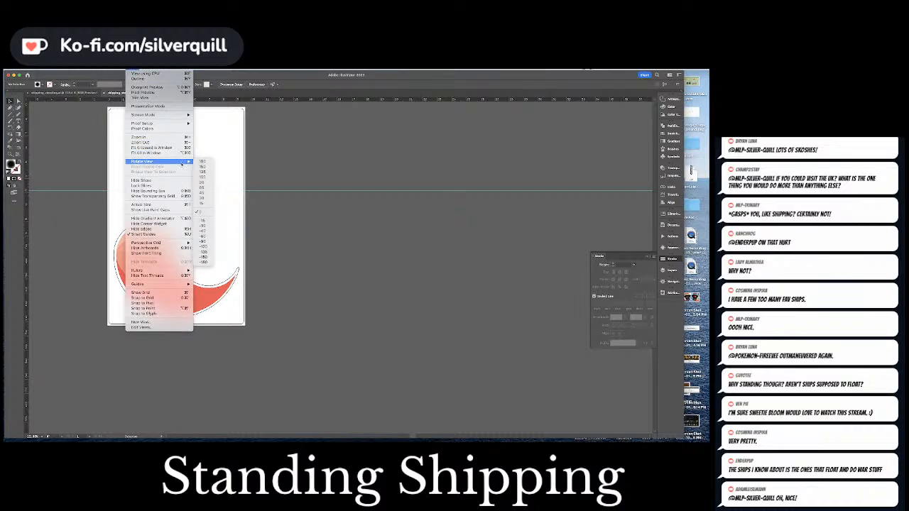
{"action": "left_click", "coordinate": [201, 241]}
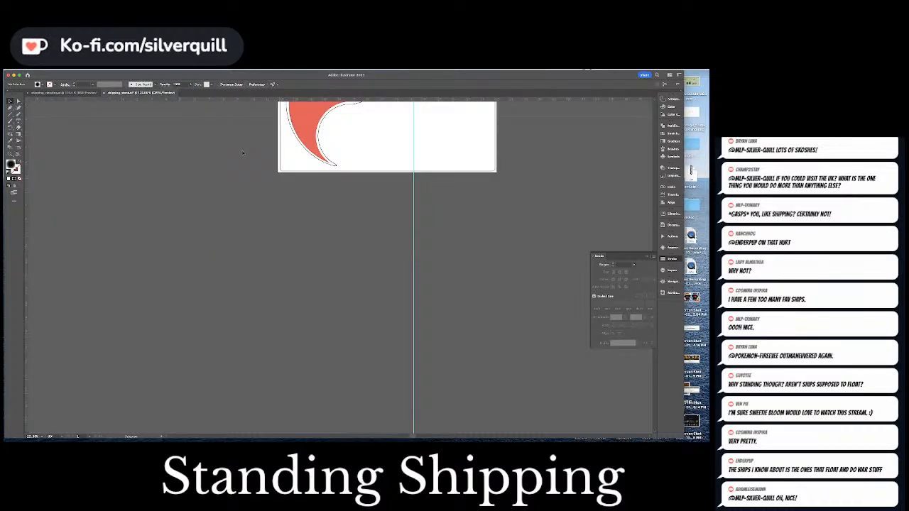
Duplicate the large translucent heart onto the red tail and scale the copy down to a tiny heart.
{"action": "scroll", "coordinate": [243, 153], "scroll_direction": "up", "scroll_amount": 5}
{"action": "scroll", "coordinate": [243, 153], "scroll_direction": "right", "scroll_amount": 2}
{"action": "key", "text": "a"}
{"action": "left_click", "coordinate": [276, 198]}
{"action": "left_click_drag", "start_coordinate": [277, 198], "coordinate": [226, 245]}
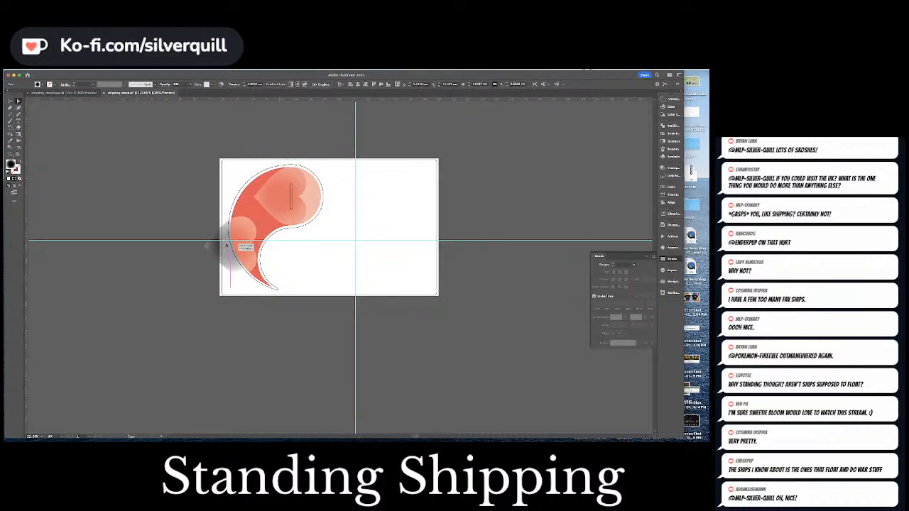
{"action": "key", "text": "e"}
{"action": "left_click_drag", "start_coordinate": [283, 224], "coordinate": [219, 196]}
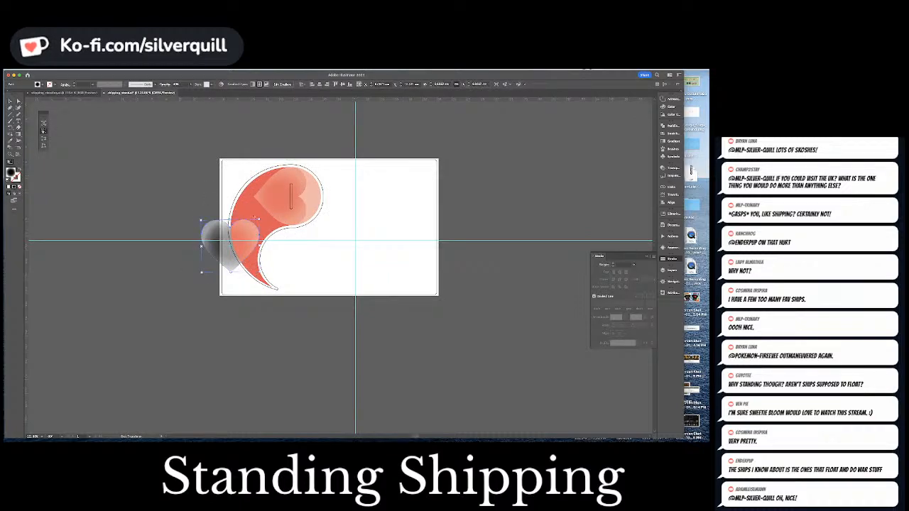
{"action": "key", "text": "v"}
{"action": "left_click_drag", "start_coordinate": [260, 219], "coordinate": [233, 243]}
{"action": "key", "text": "a"}
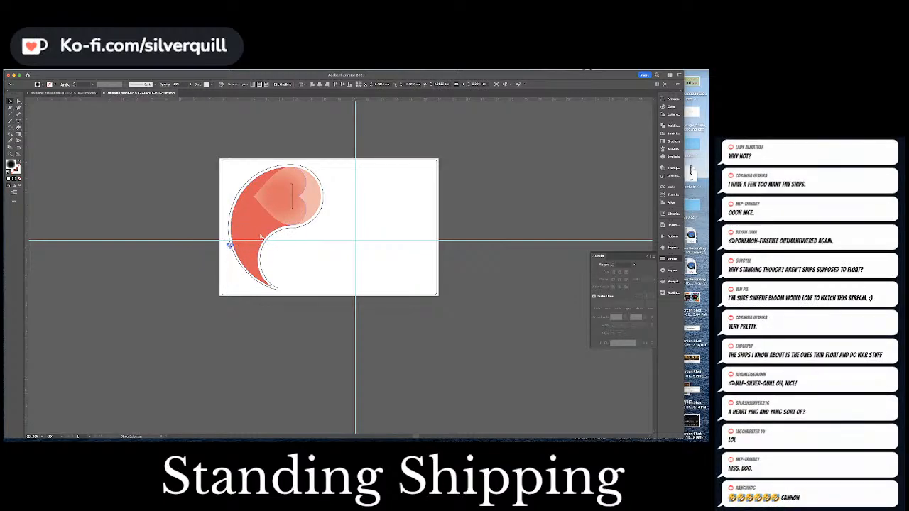
Position the tiny heart inside the red tail near its pointed tip, tilted slightly.
{"action": "key", "text": "ctrl+equal"}
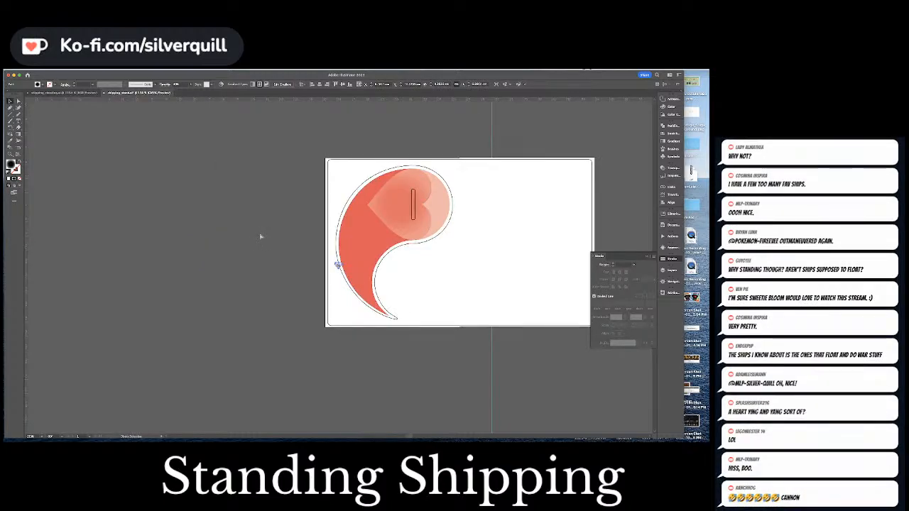
{"action": "key", "text": "ctrl+equal"}
{"action": "left_click_drag", "start_coordinate": [336, 263], "coordinate": [414, 339]}
{"action": "left_click_drag", "start_coordinate": [486, 304], "coordinate": [376, 271]}
{"action": "key", "text": "e"}
{"action": "key", "text": "v"}
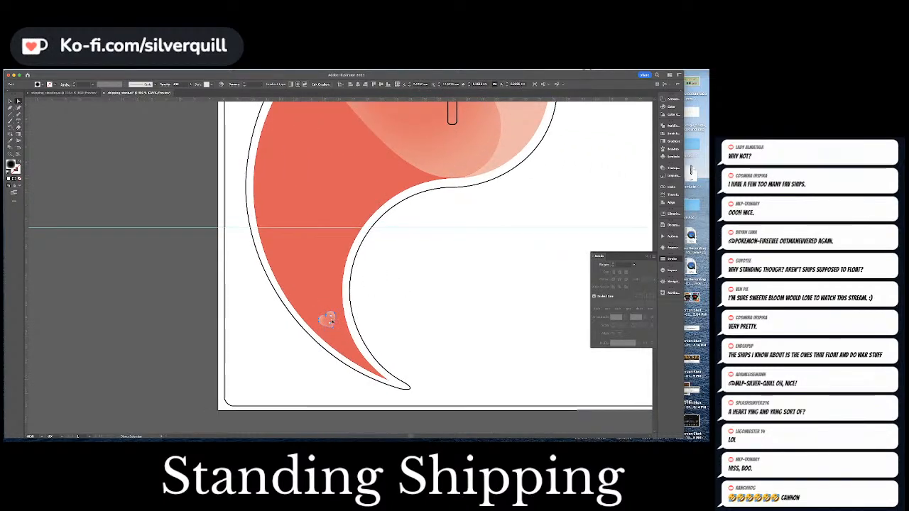
{"action": "left_click_drag", "start_coordinate": [328, 319], "coordinate": [341, 336]}
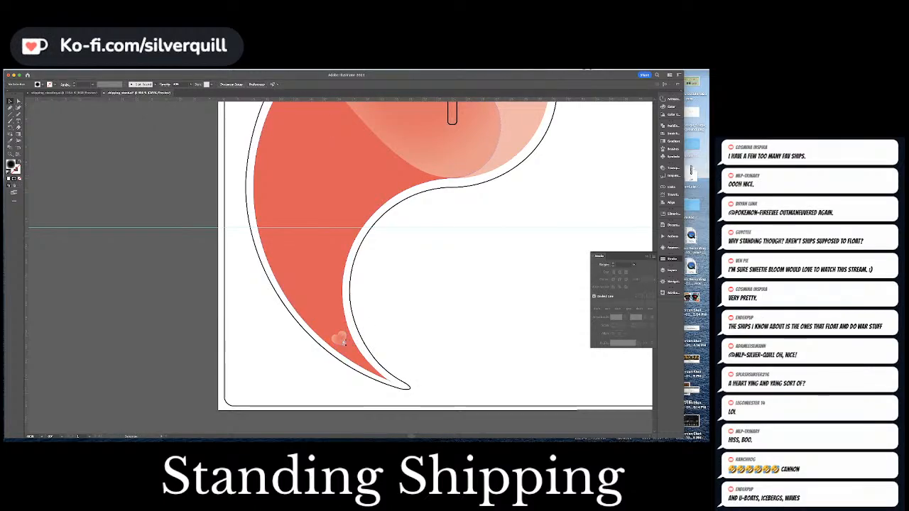
Place three more copies of the tiny heart further up the tail, making the uppermost one slightly larger.
{"action": "key", "text": "a"}
{"action": "left_click_drag", "start_coordinate": [342, 340], "coordinate": [326, 327]}
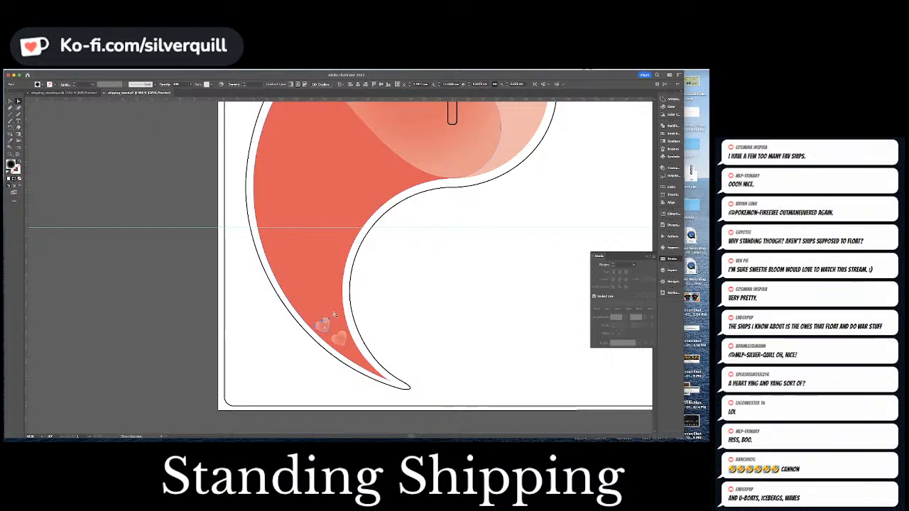
{"action": "left_click_drag", "start_coordinate": [324, 326], "coordinate": [288, 287]}
{"action": "key", "text": "v"}
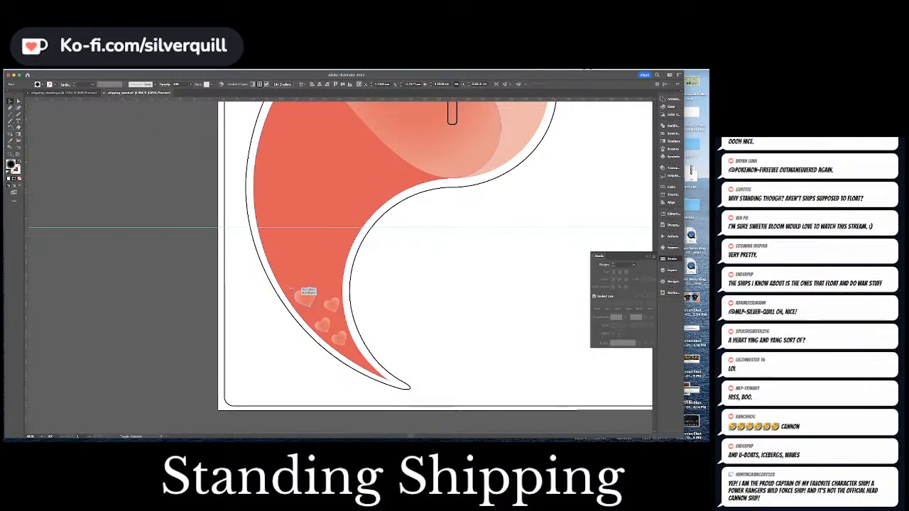
{"action": "left_click", "coordinate": [396, 270]}
Nudge the pale pink crescent at the large heart's lobes slightly toward the heart.
{"action": "scroll", "coordinate": [395, 270], "scroll_direction": "up", "scroll_amount": 3}
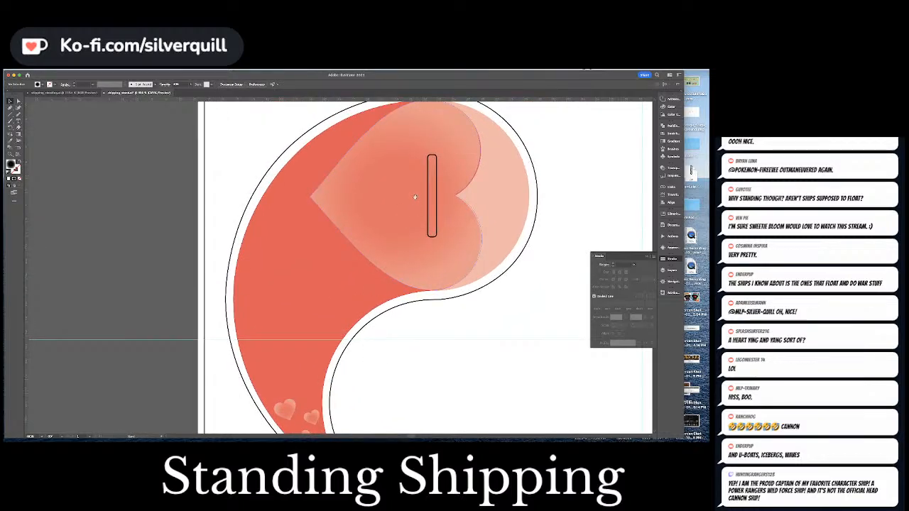
{"action": "scroll", "coordinate": [426, 341], "scroll_direction": "up", "scroll_amount": 2}
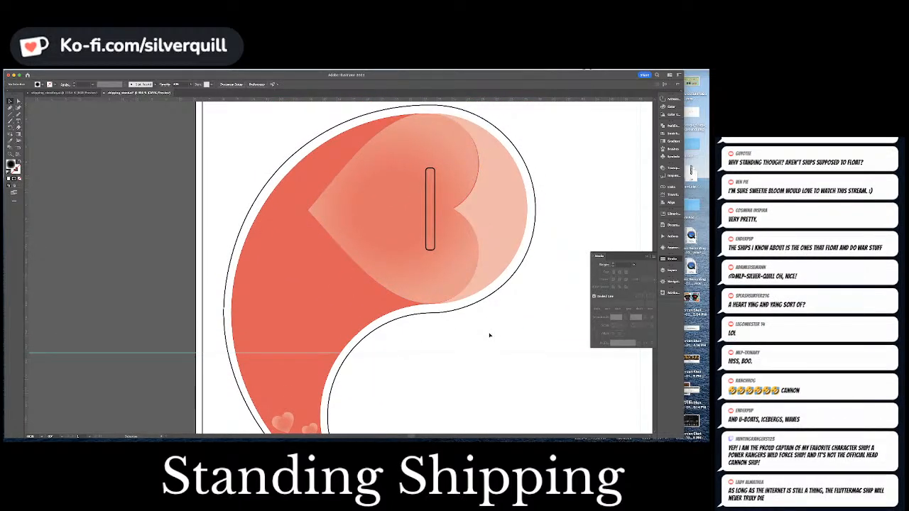
{"action": "left_click", "coordinate": [490, 229]}
{"action": "key", "text": "Left"}
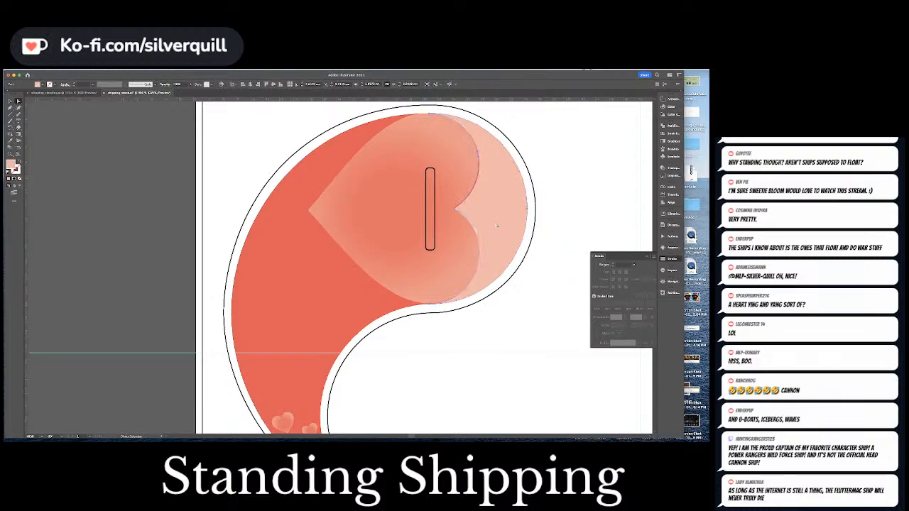
{"action": "key", "text": "Up"}
{"action": "key", "text": "Left"}
{"action": "key", "text": "Up"}
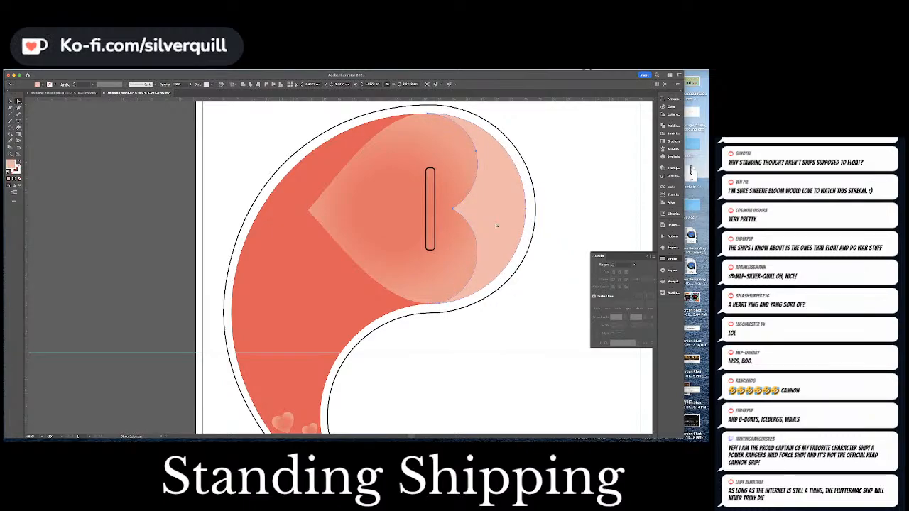
{"action": "left_click", "coordinate": [564, 189]}
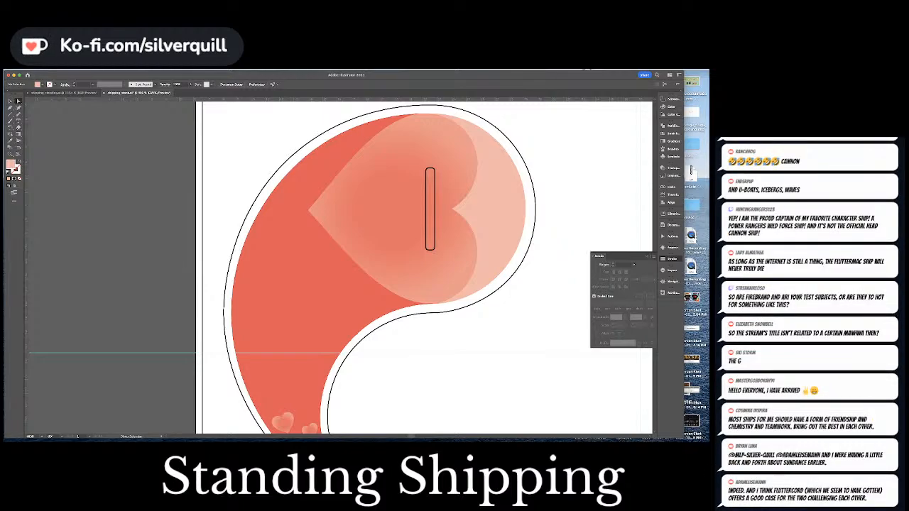
Add two larger, tilted heart copies side by side above the four small hearts on the tail.
{"action": "key", "text": "super+Tab"}
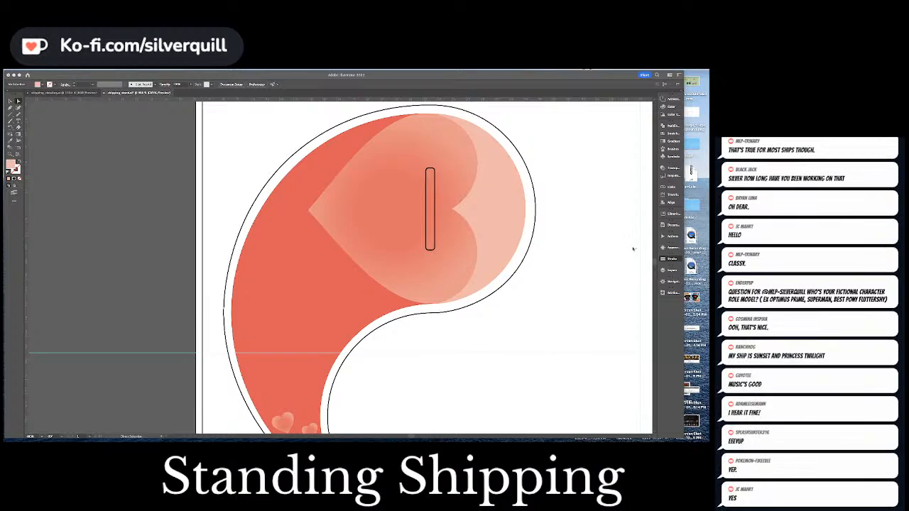
{"action": "scroll", "coordinate": [365, 384], "scroll_direction": "down", "scroll_amount": 1}
{"action": "left_click", "coordinate": [365, 384]}
{"action": "scroll", "coordinate": [365, 384], "scroll_direction": "down", "scroll_amount": 1}
{"action": "scroll", "coordinate": [365, 384], "scroll_direction": "down", "scroll_amount": 4}
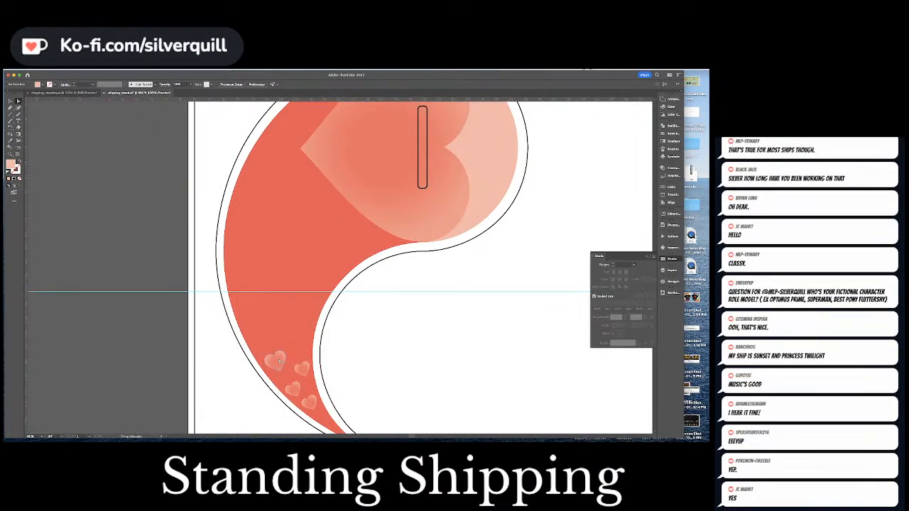
{"action": "left_click_drag", "start_coordinate": [280, 362], "coordinate": [299, 337]}
{"action": "key", "text": "e"}
{"action": "left_click_drag", "start_coordinate": [349, 325], "coordinate": [271, 328]}
{"action": "key", "text": "a"}
{"action": "left_click", "coordinate": [339, 342]}
{"action": "key", "text": "v"}
{"action": "key", "text": "super+z"}
{"action": "left_click", "coordinate": [333, 340]}
{"action": "key", "text": "a"}
{"action": "key", "text": "e"}
{"action": "key", "text": "a"}
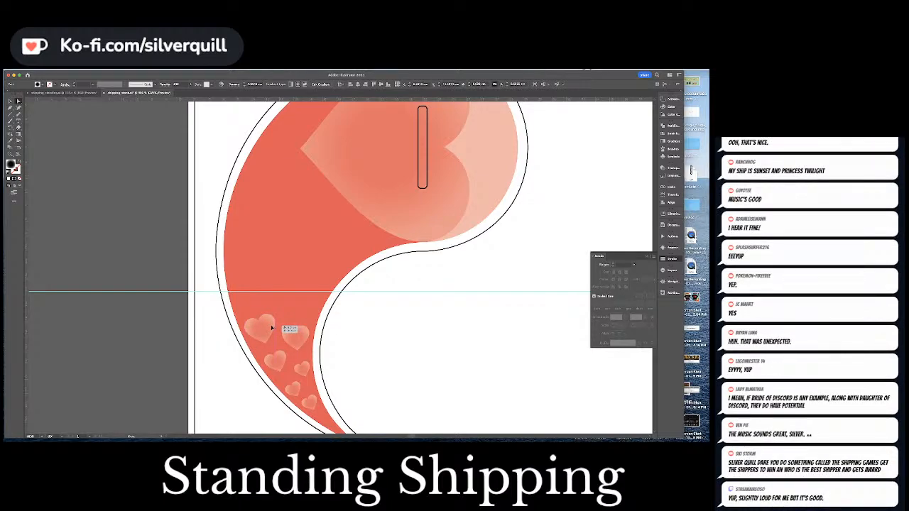
{"action": "left_click", "coordinate": [361, 337]}
Duplicate a heart further up the tail near its inner curve, enlarging and tilting the copy.
{"action": "key", "text": "space"}
{"action": "left_click_drag", "start_coordinate": [361, 338], "coordinate": [367, 365]}
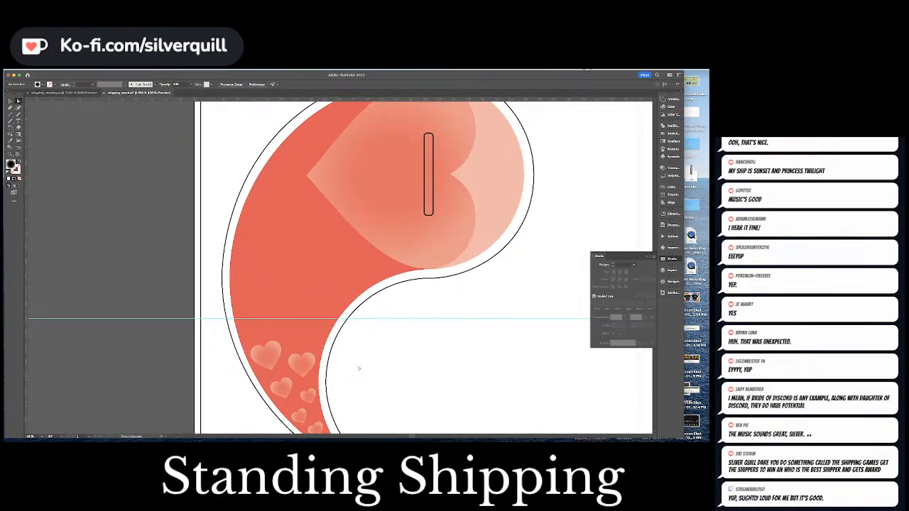
{"action": "left_click_drag", "start_coordinate": [303, 366], "coordinate": [302, 330]}
{"action": "key", "text": "e"}
{"action": "mouse_move", "coordinate": [330, 317]}
{"action": "left_mouse_down"}
{"action": "mouse_move", "coordinate": [319, 316]}
{"action": "mouse_move", "coordinate": [327, 313]}
{"action": "left_mouse_up"}
{"action": "key", "text": "v"}
{"action": "key", "text": "e"}
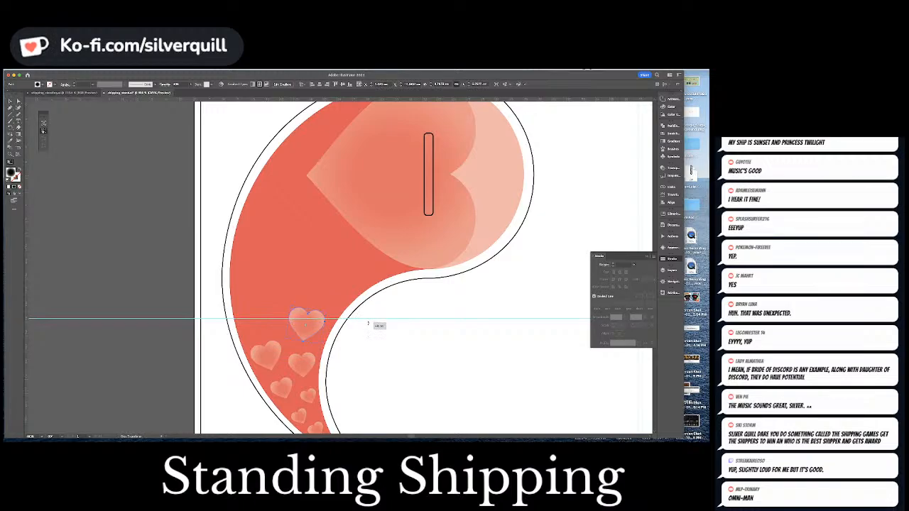
{"action": "key", "text": "v"}
{"action": "left_click", "coordinate": [368, 324]}
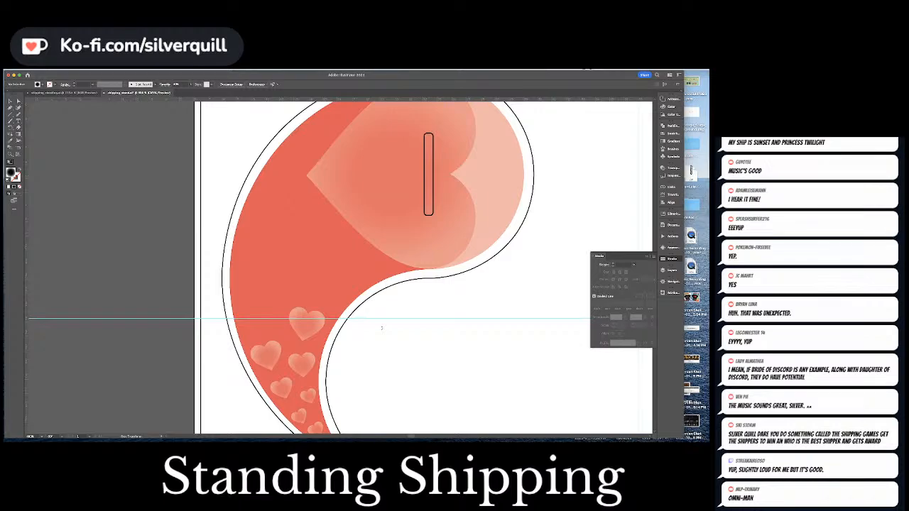
Add another enlarged heart copy above the group near the tail's outer edge, and fit the artboard in view.
{"action": "left_click_drag", "start_coordinate": [306, 323], "coordinate": [271, 303]}
{"action": "key", "text": "e"}
{"action": "key", "text": "v"}
{"action": "left_click", "coordinate": [379, 341]}
{"action": "key", "text": "super+0"}
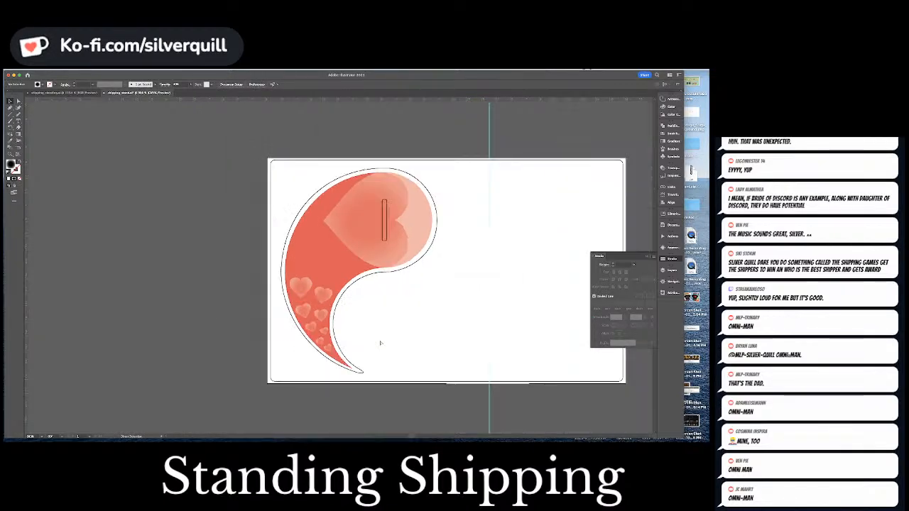
Add two larger heart copies above the group, one near the tail's inner curve and a bigger tilted one near the outer edge.
{"action": "key", "text": "super+equal"}
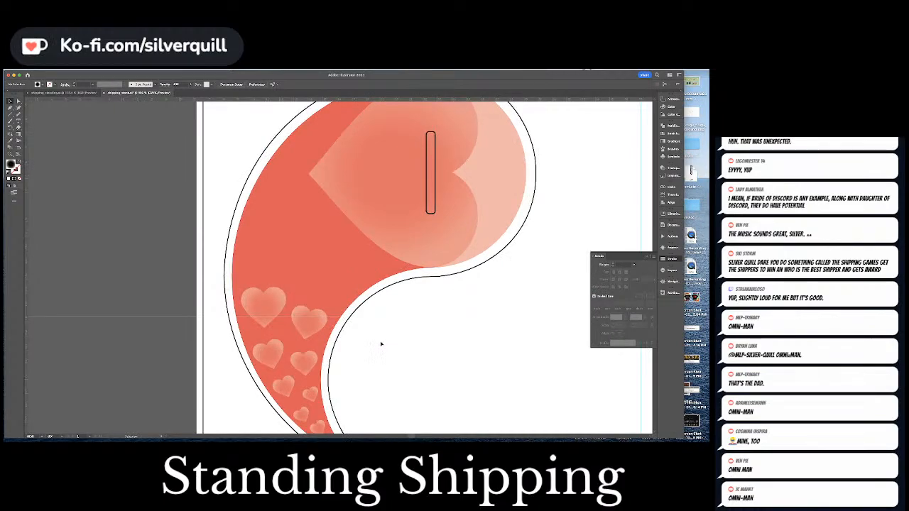
{"action": "left_click_drag", "start_coordinate": [381, 343], "coordinate": [396, 381]}
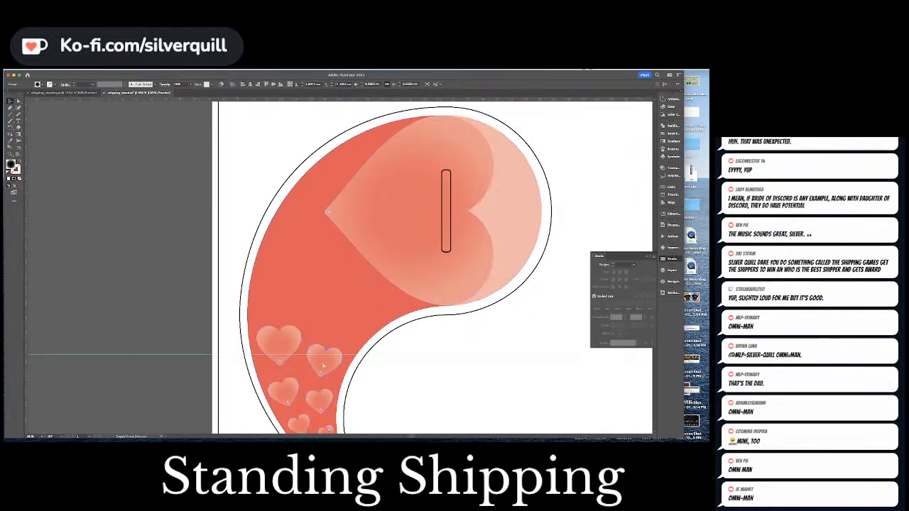
{"action": "left_click_drag", "start_coordinate": [324, 367], "coordinate": [328, 259]}
{"action": "key", "text": "v"}
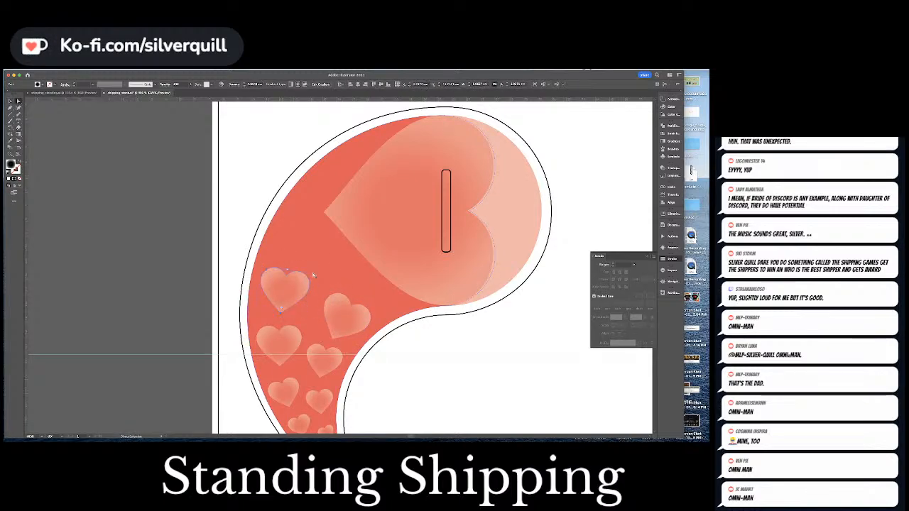
{"action": "mouse_move", "coordinate": [310, 274]}
{"action": "left_mouse_down"}
{"action": "mouse_move", "coordinate": [328, 261]}
{"action": "mouse_move", "coordinate": [314, 282]}
{"action": "left_mouse_up"}
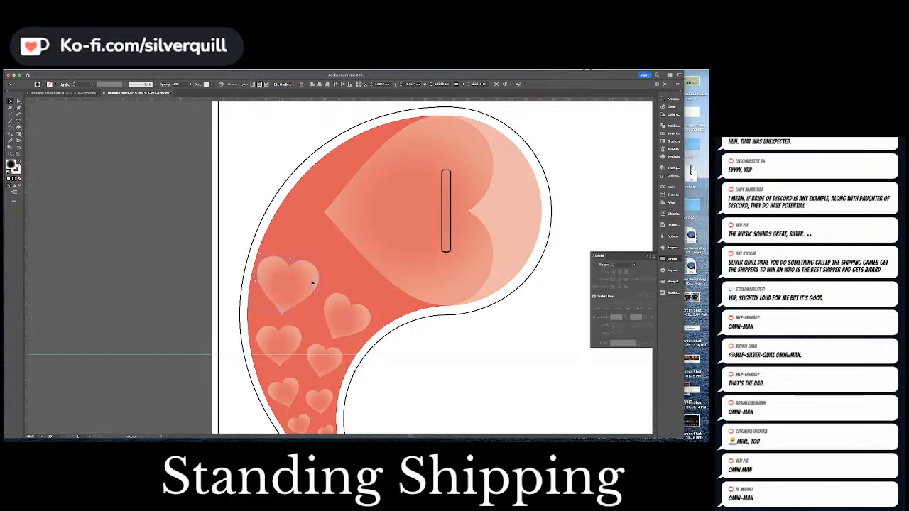
{"action": "left_click", "coordinate": [432, 376]}
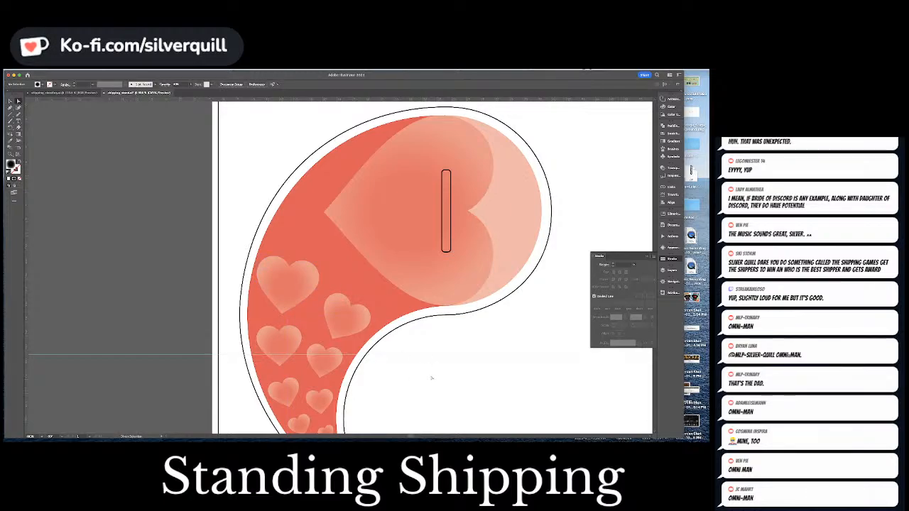
{"action": "scroll", "coordinate": [444, 386], "scroll_direction": "left", "scroll_amount": 1}
{"action": "key", "text": "super+minus"}
{"action": "key", "text": "super+minus"}
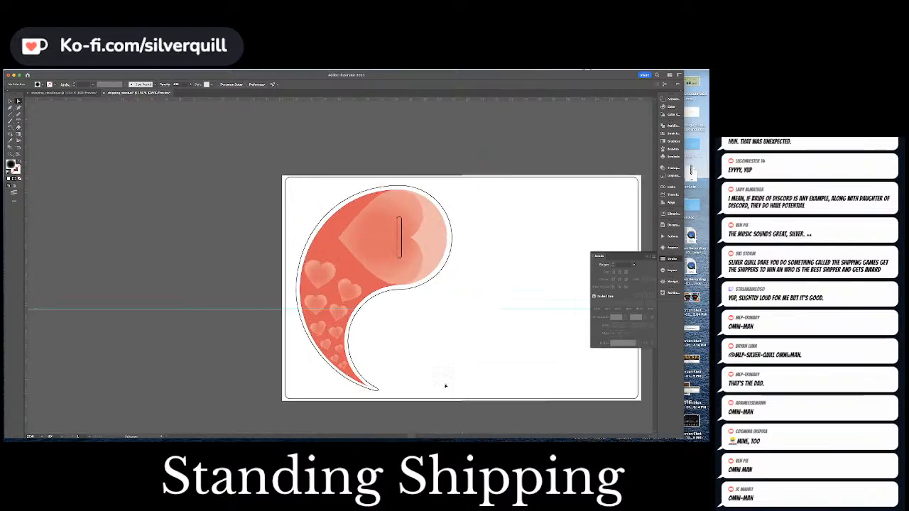
{"action": "key", "text": "super+equal"}
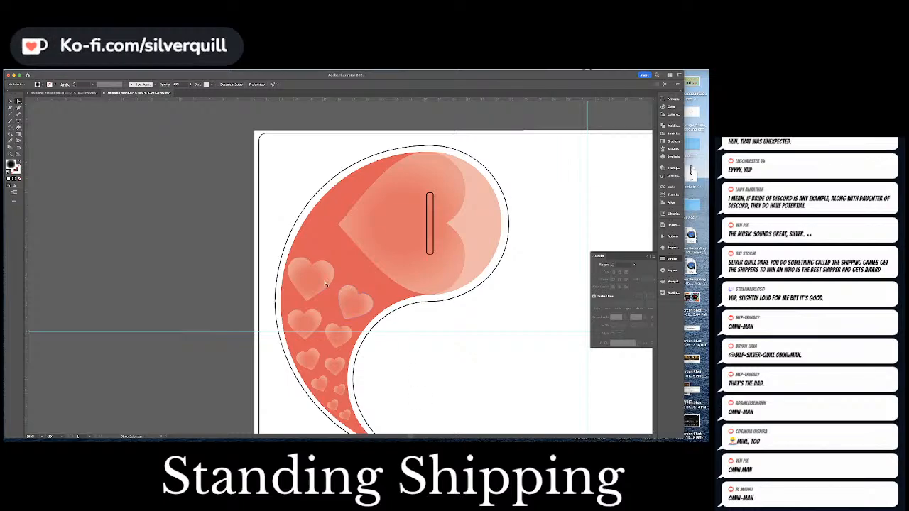
{"action": "left_click_drag", "start_coordinate": [320, 277], "coordinate": [336, 236]}
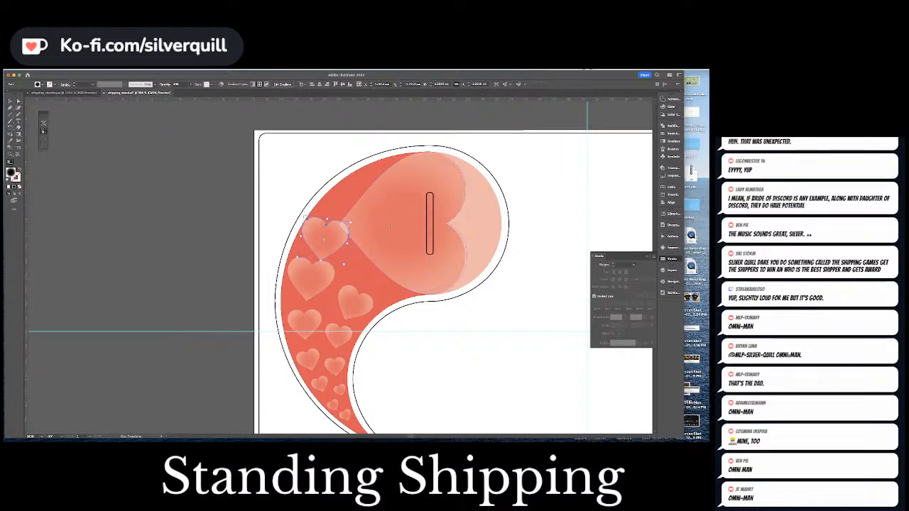
{"action": "key", "text": "super+z"}
Enlarge the two largest hearts of the tail trail and reposition the one near the inner curve.
{"action": "left_click_drag", "start_coordinate": [337, 263], "coordinate": [349, 253]}
{"action": "left_click", "coordinate": [355, 301]}
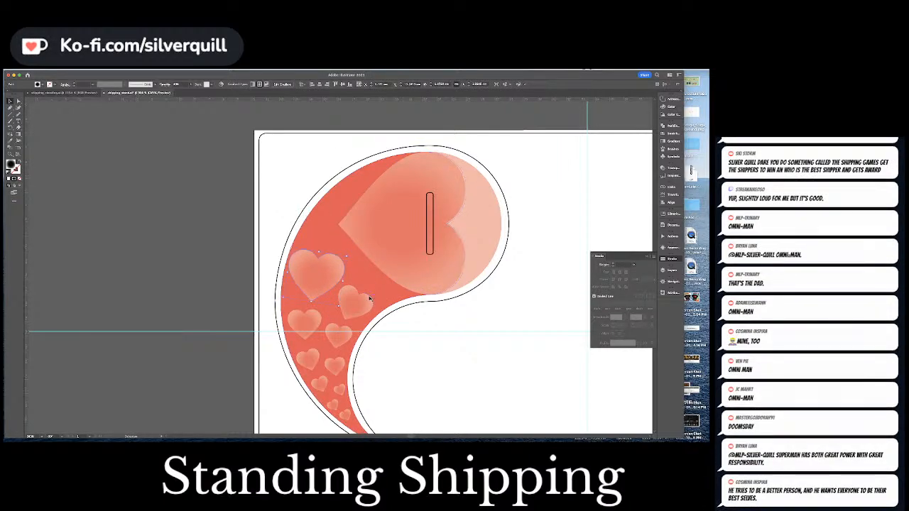
{"action": "left_click_drag", "start_coordinate": [378, 299], "coordinate": [350, 298]}
{"action": "left_click", "coordinate": [417, 365]}
{"action": "key", "text": "a"}
{"action": "left_click", "coordinate": [350, 297]}
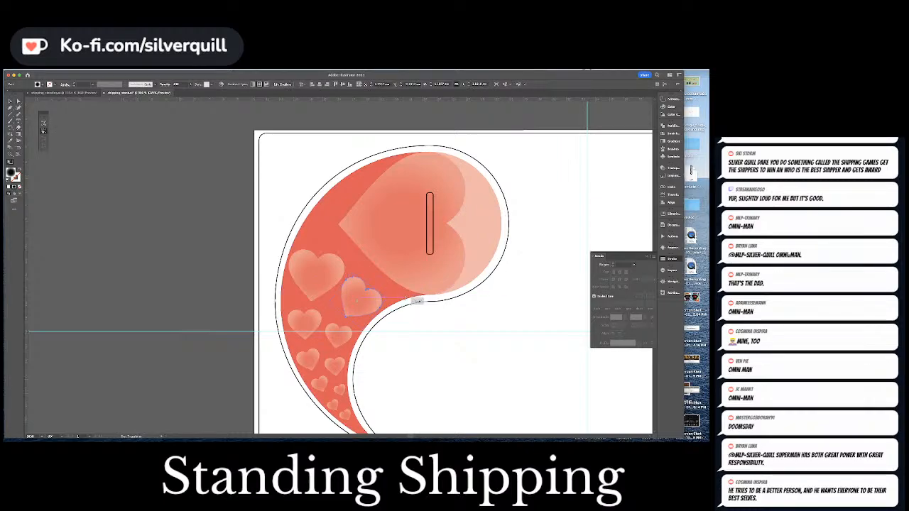
{"action": "left_click", "coordinate": [436, 354]}
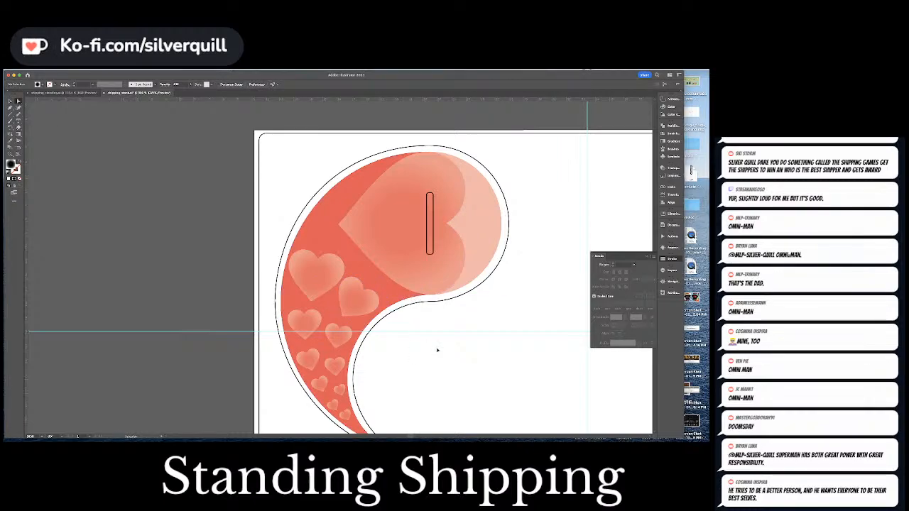
Reset the canvas view rotation so the artboard stands upright in portrait orientation.
{"action": "key", "text": "ctrl+minus"}
{"action": "key", "text": "ctrl+minus"}
{"action": "key", "text": "ctrl+minus"}
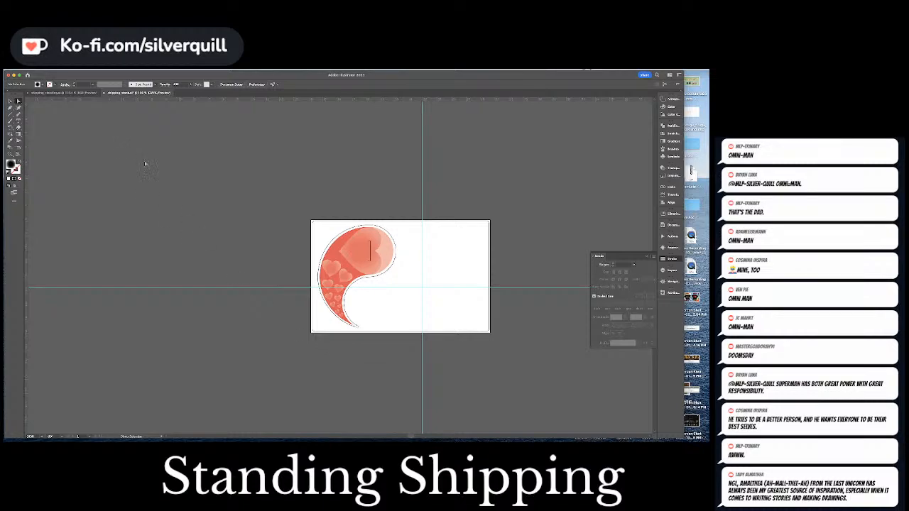
{"action": "left_click", "coordinate": [132, 68]}
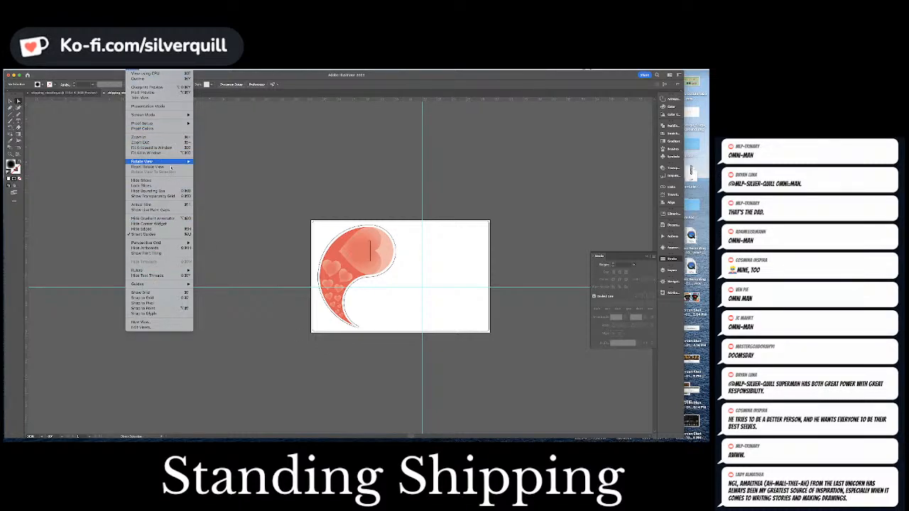
{"action": "mouse_move", "coordinate": [181, 162]}
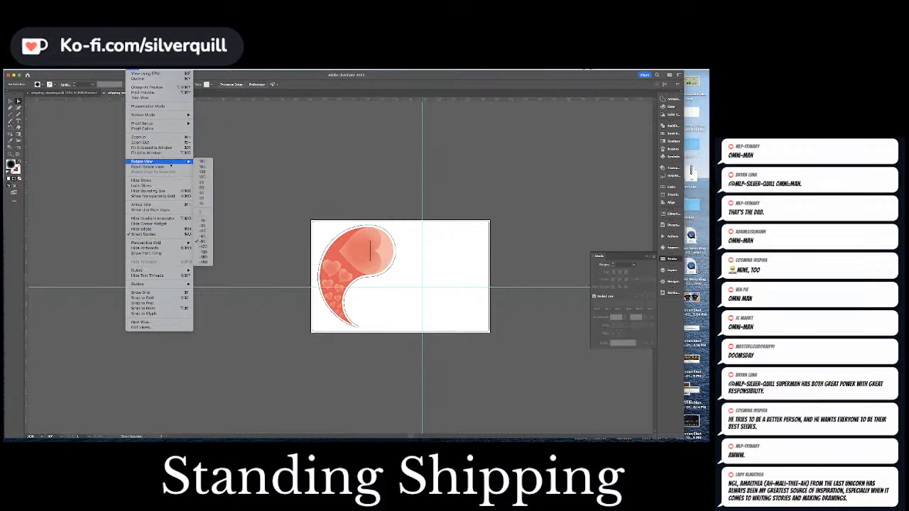
{"action": "left_click", "coordinate": [205, 212]}
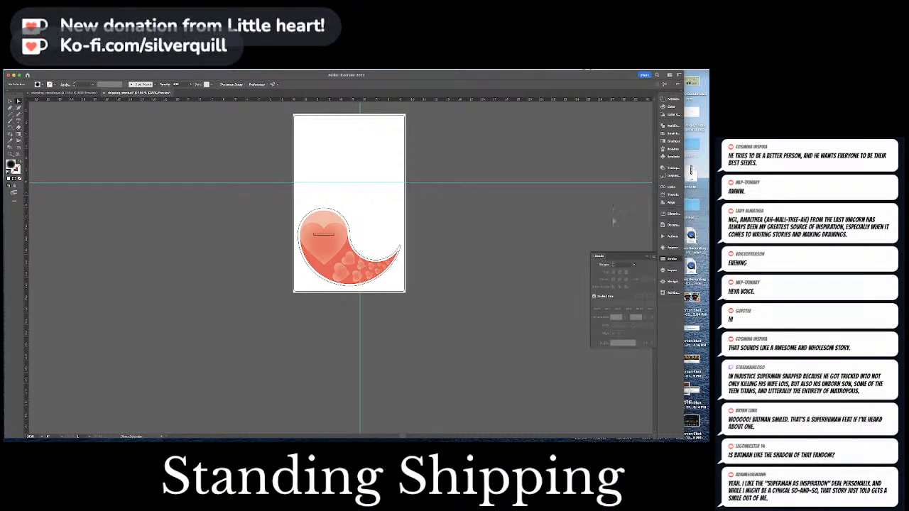
Shrink the large trail heart near the inner curve slightly and nudge it into place between its neighbours.
{"action": "key", "text": "super+equal"}
{"action": "key", "text": "super+equal"}
{"action": "key", "text": "super+equal"}
{"action": "key", "text": "super+equal"}
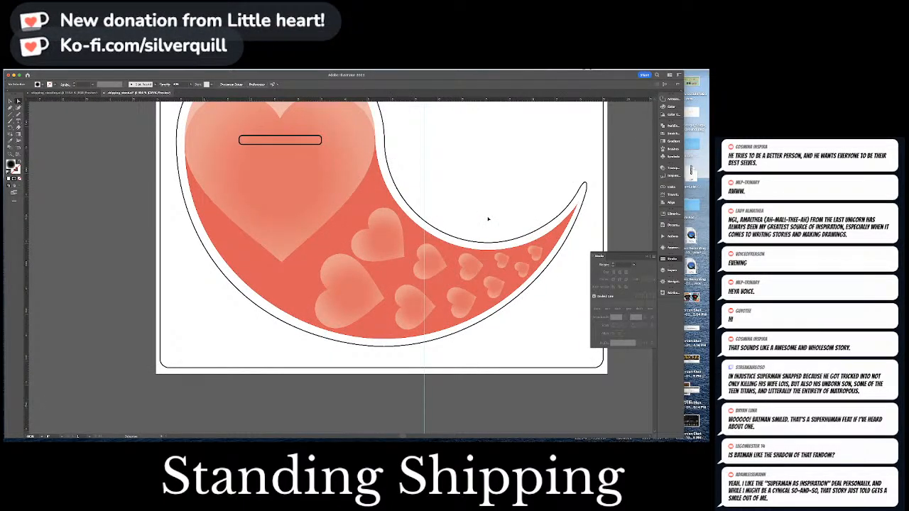
{"action": "left_click", "coordinate": [399, 237]}
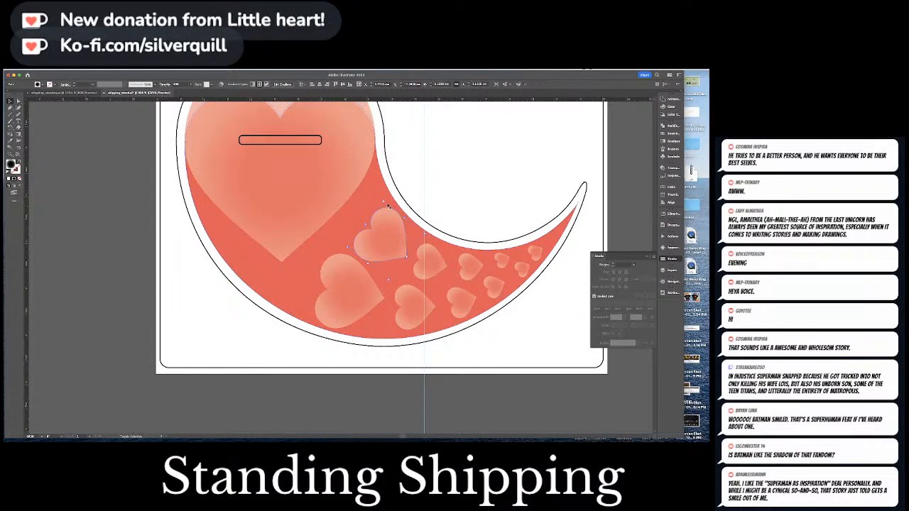
{"action": "left_click_drag", "start_coordinate": [384, 203], "coordinate": [384, 209]}
{"action": "key", "text": "a"}
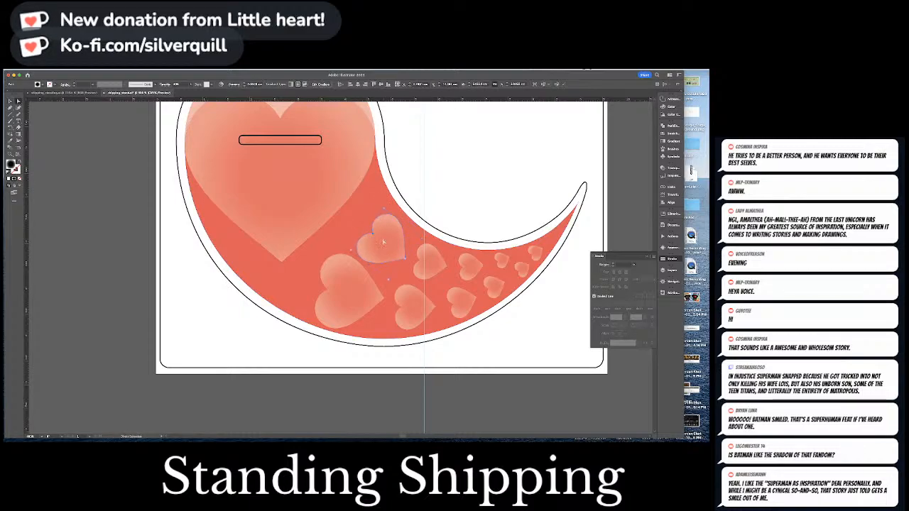
{"action": "left_click_drag", "start_coordinate": [383, 242], "coordinate": [384, 239]}
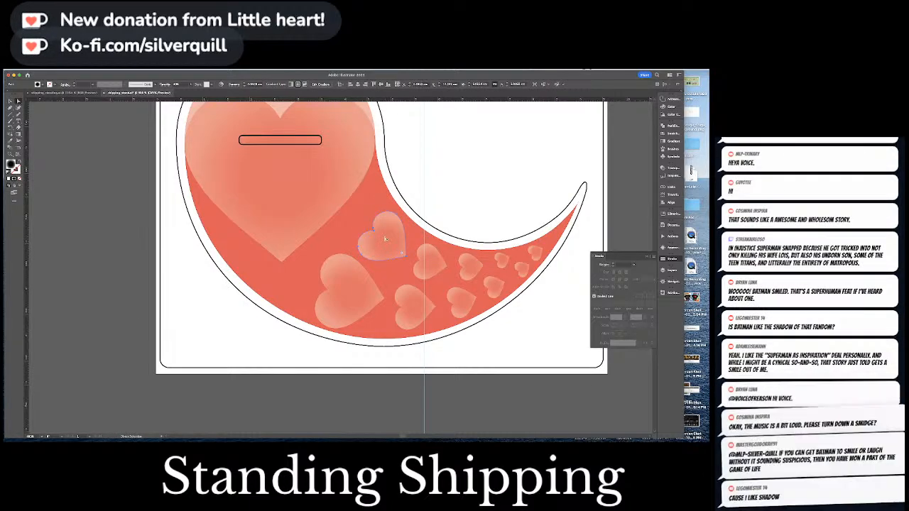
{"action": "left_click", "coordinate": [475, 189]}
{"action": "key", "text": "super+minus"}
{"action": "key", "text": "super+minus"}
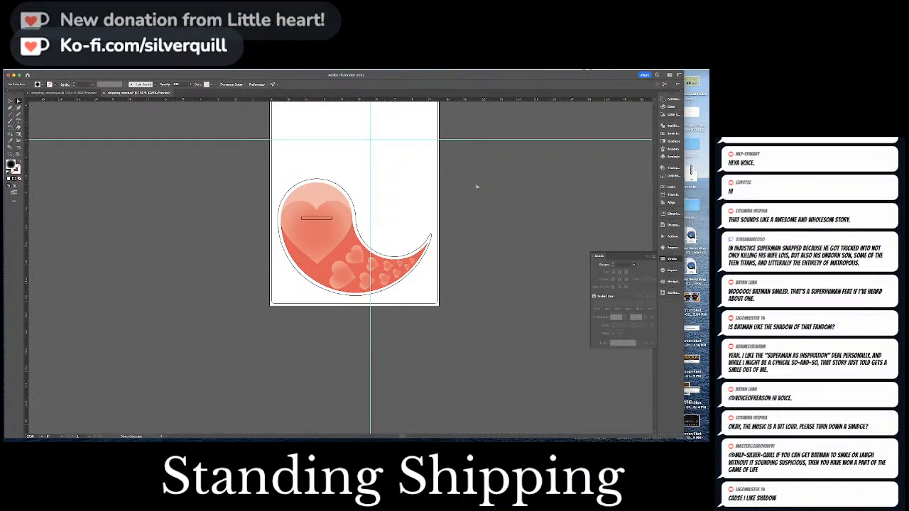
{"action": "left_click_drag", "start_coordinate": [471, 198], "coordinate": [430, 209]}
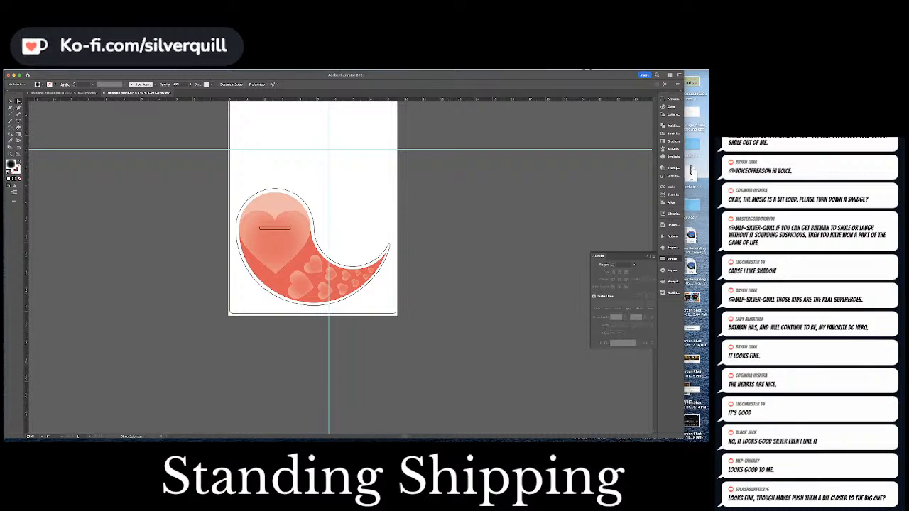
Examine the spacing of the heart trail relative to the large heart and the tail's outline.
{"action": "key", "text": "v"}
{"action": "left_click", "coordinate": [288, 272]}
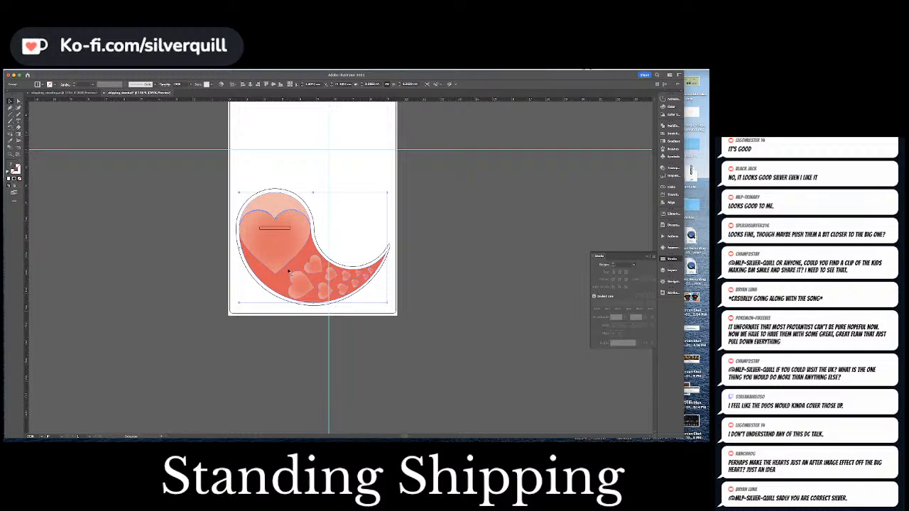
{"action": "left_click", "coordinate": [421, 226]}
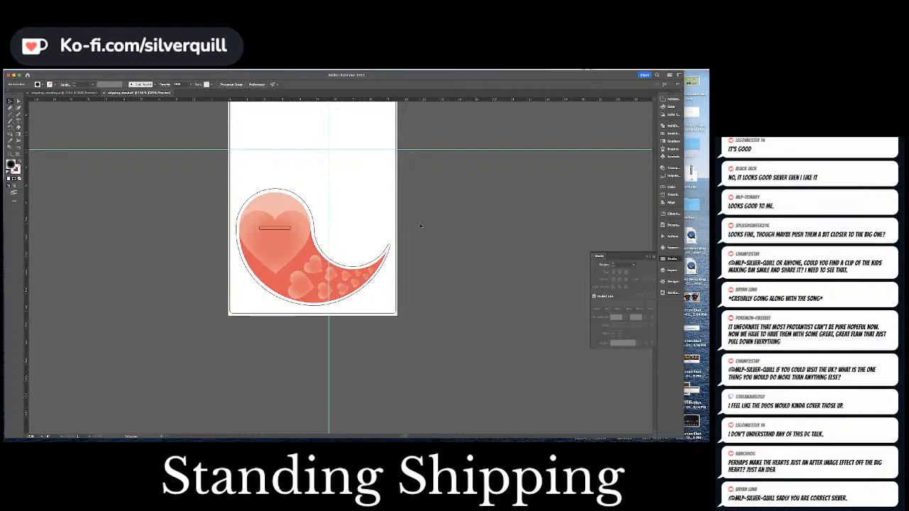
{"action": "key", "text": "super+equal"}
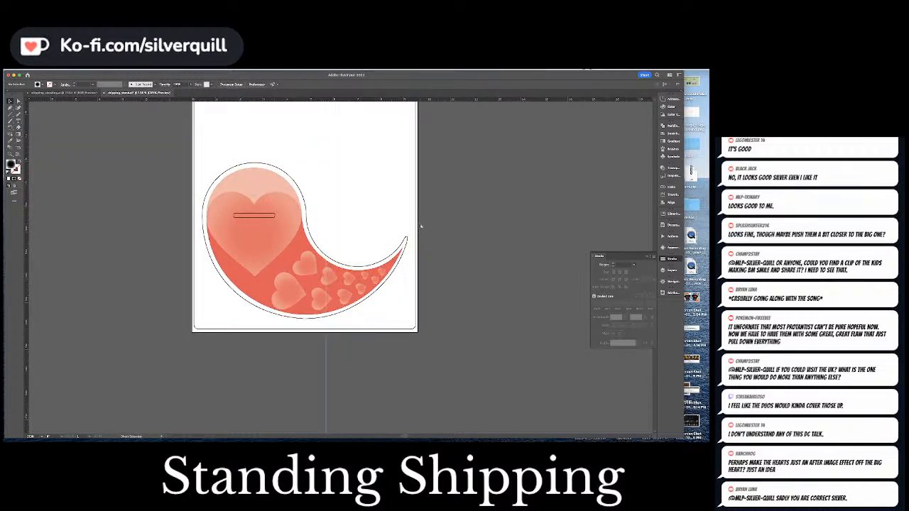
{"action": "key", "text": "super+equal"}
{"action": "key", "text": "super+equal"}
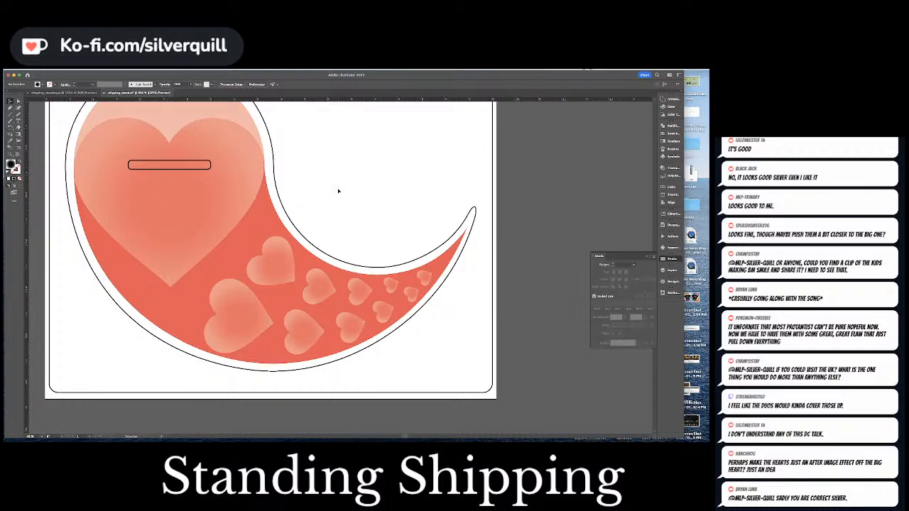
{"action": "scroll", "coordinate": [442, 233], "scroll_direction": "up", "scroll_amount": 3}
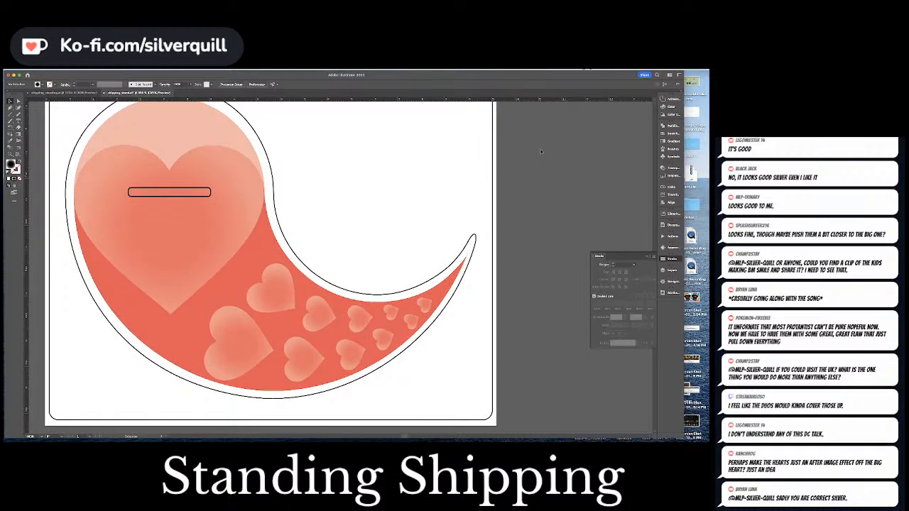
{"action": "key", "text": "super+minus"}
{"action": "key", "text": "super+minus"}
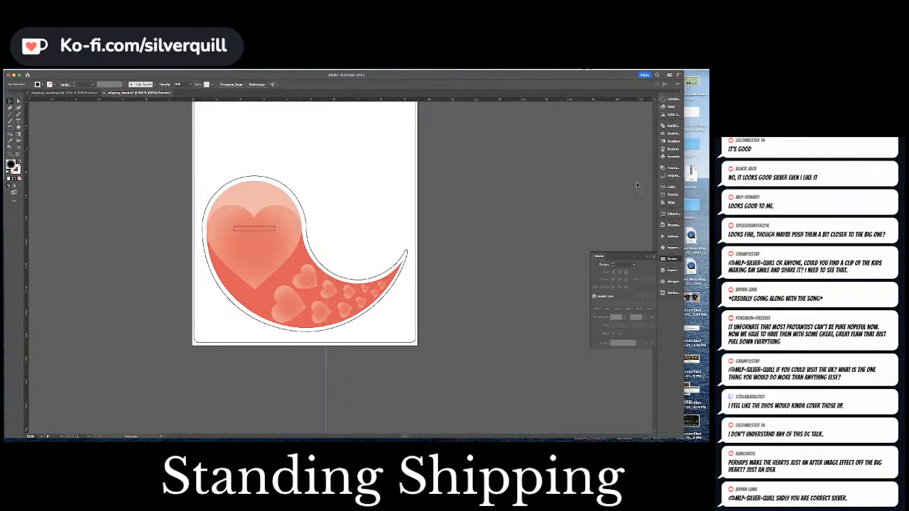
Select all artwork on the cut lines layer and change its stroke color to a medium red.
{"action": "left_click", "coordinate": [667, 259]}
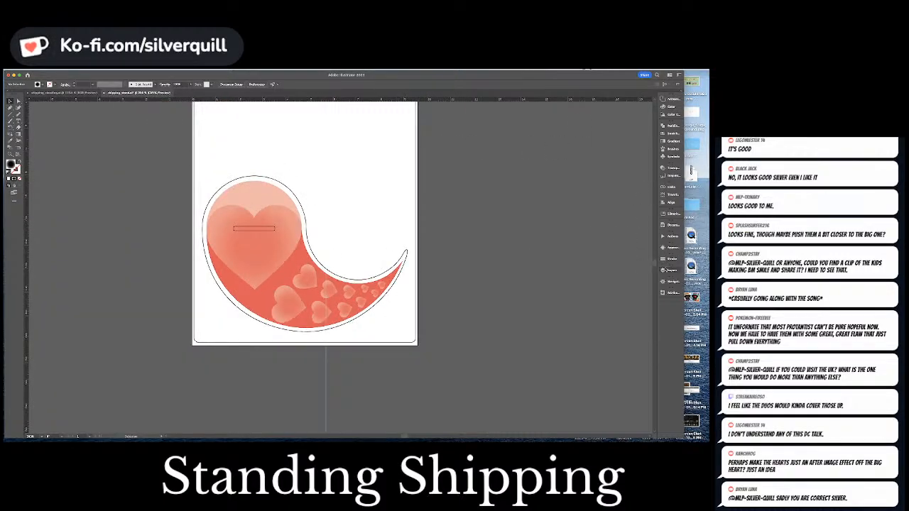
{"action": "left_click", "coordinate": [669, 270]}
{"action": "left_click", "coordinate": [649, 276]}
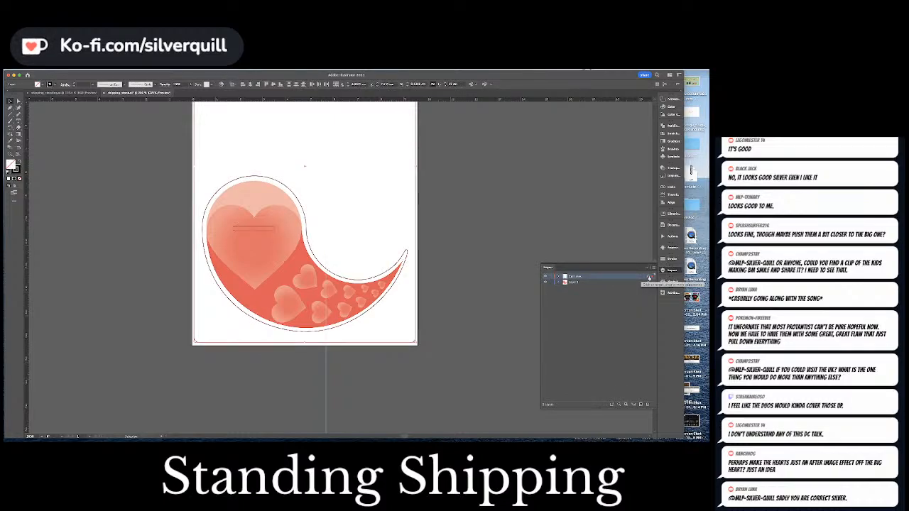
{"action": "double_click", "coordinate": [16, 167]}
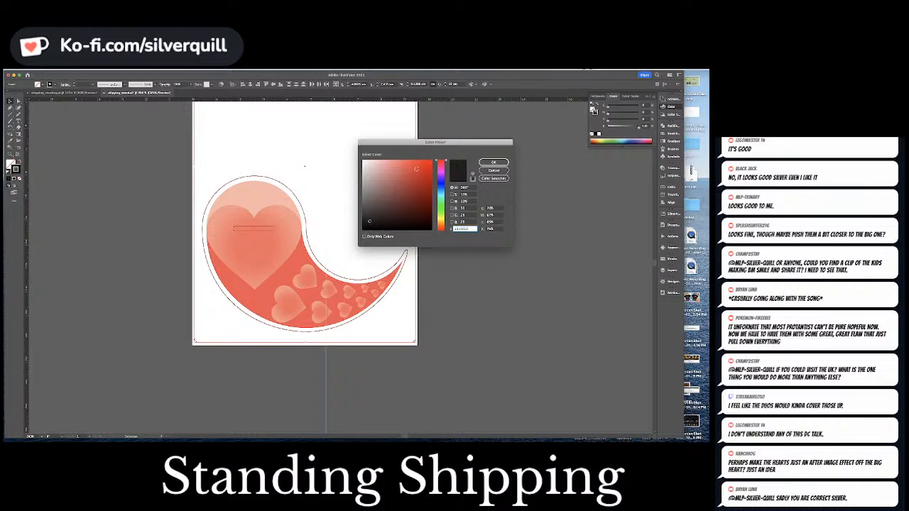
{"action": "left_click", "coordinate": [411, 173]}
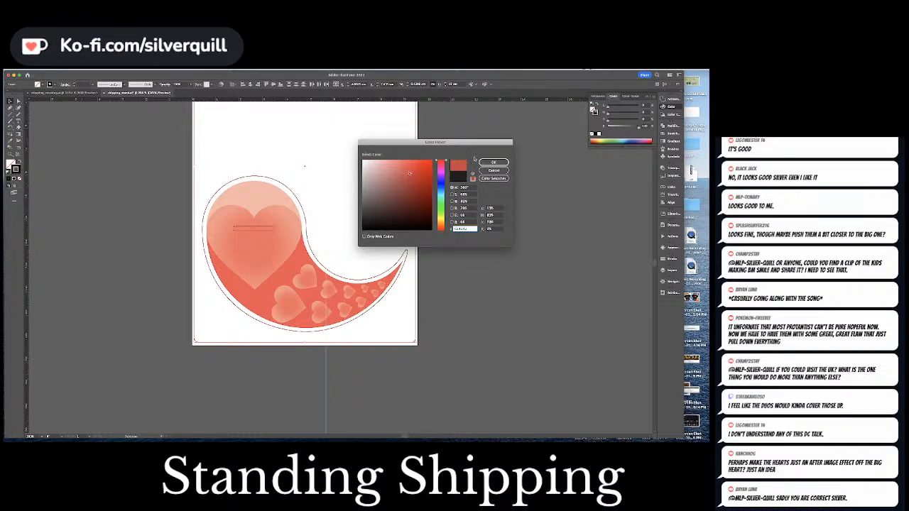
{"action": "left_click", "coordinate": [486, 163]}
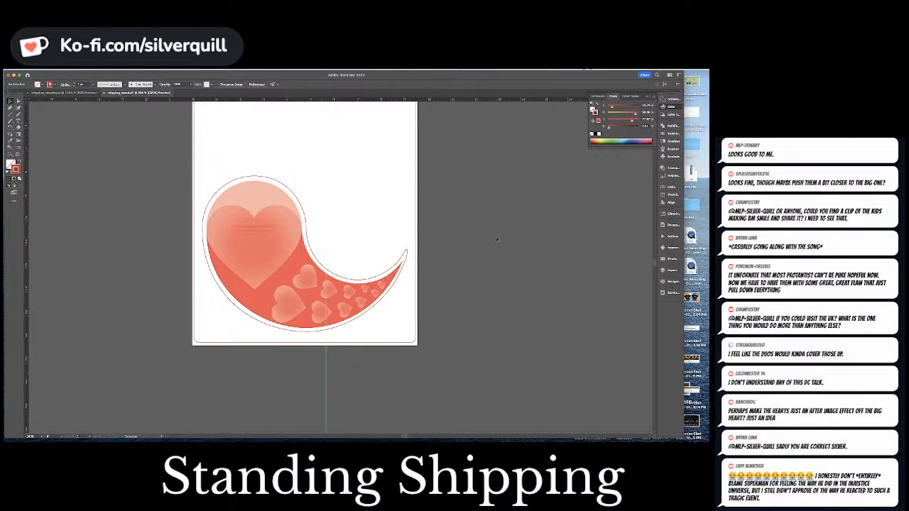
{"action": "key", "text": "super+Tab"}
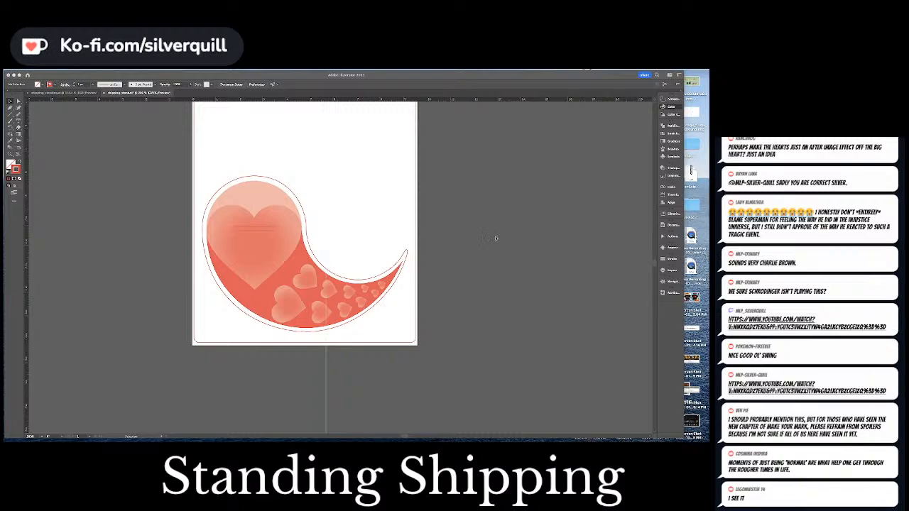
{"action": "key", "text": "F6"}
{"action": "key", "text": "super+minus"}
{"action": "key", "text": "super+minus"}
{"action": "key", "text": "super+minus"}
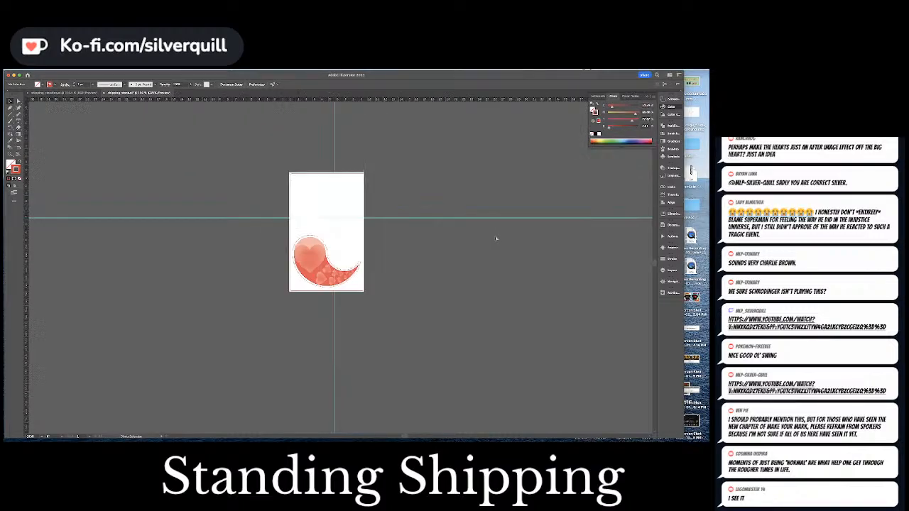
{"action": "key", "text": "super+equal"}
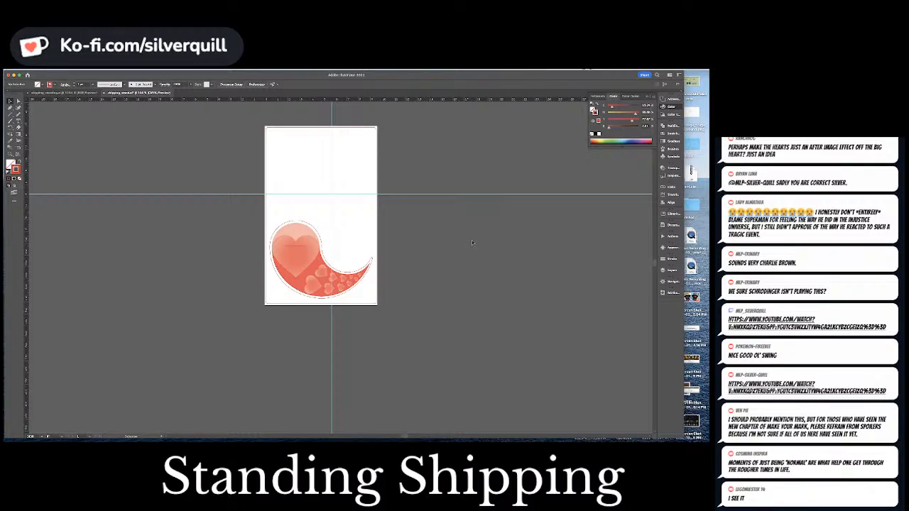
Examine the comma-shaped heart piece and its cut lines up close and against the whole artboard.
{"action": "scroll", "coordinate": [471, 243], "scroll_direction": "up", "scroll_amount": 1}
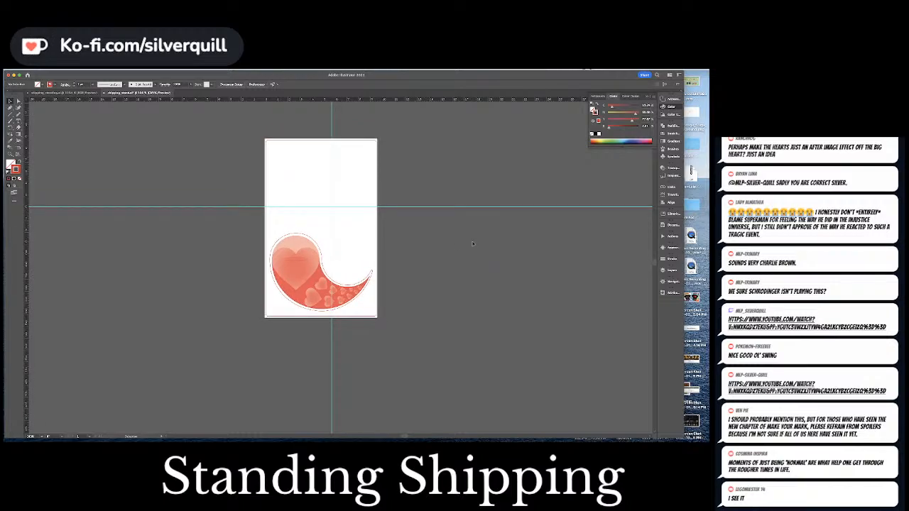
{"action": "key", "text": "super+equal"}
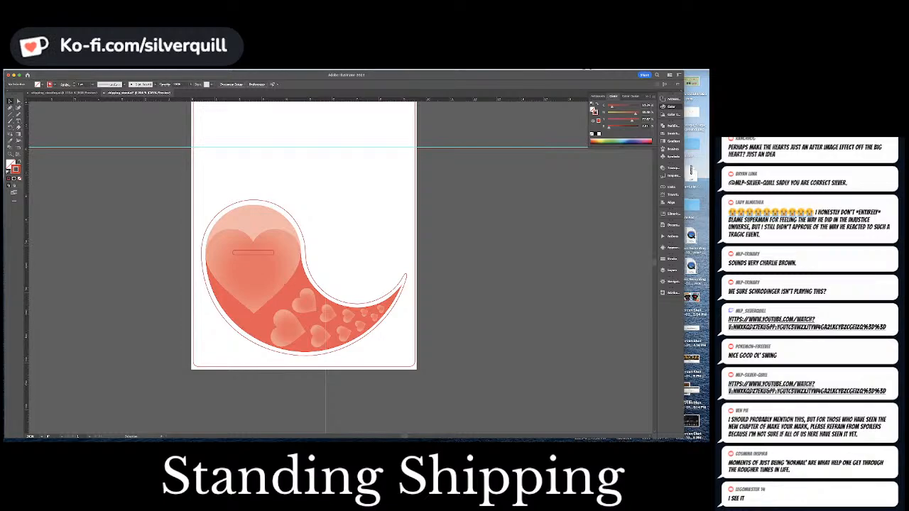
{"action": "key", "text": "super+Tab"}
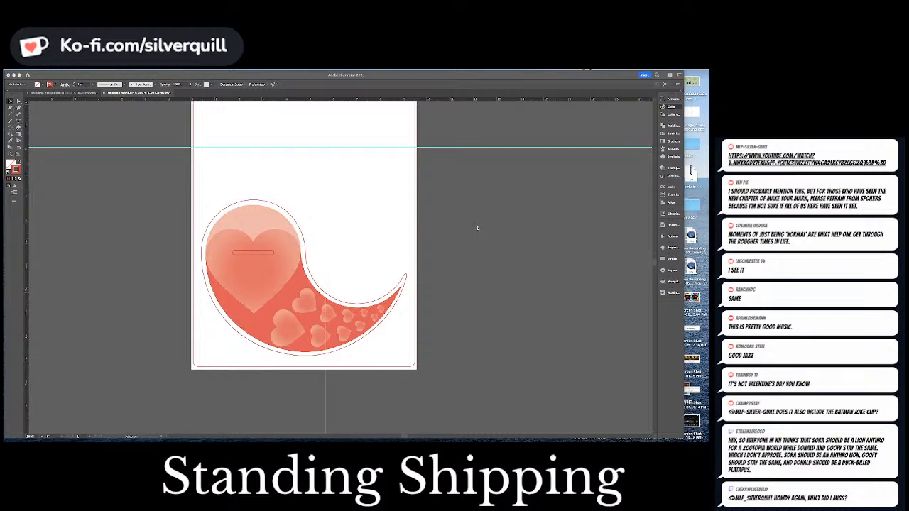
{"action": "key", "text": "F6"}
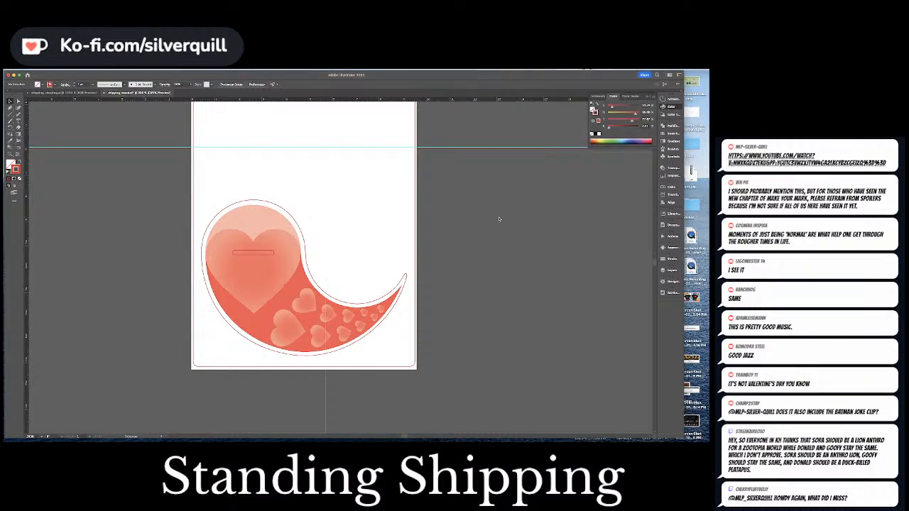
{"action": "scroll", "coordinate": [499, 218], "scroll_direction": "up", "scroll_amount": 3}
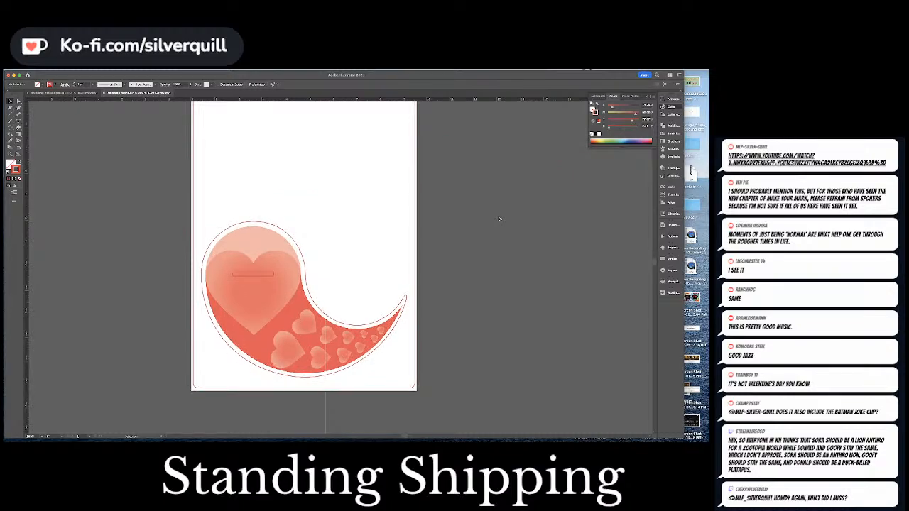
{"action": "scroll", "coordinate": [498, 219], "scroll_direction": "down", "scroll_amount": 1}
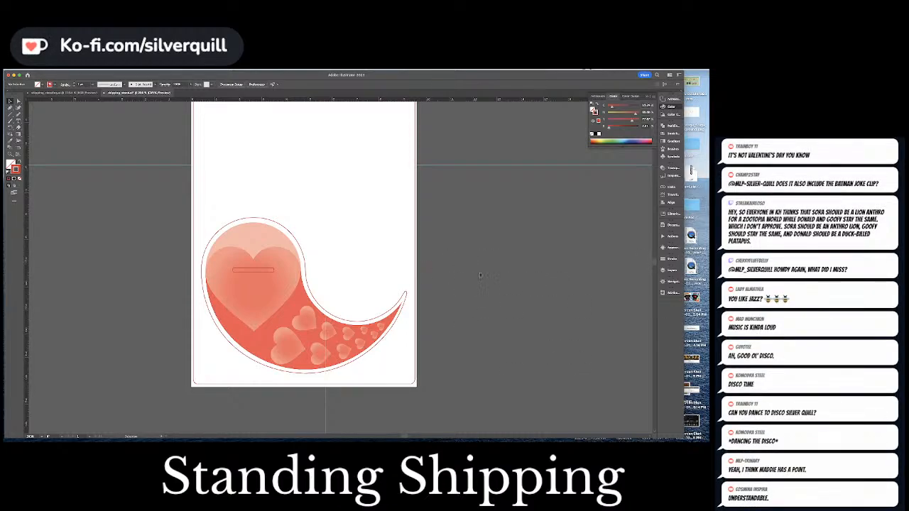
{"action": "key", "text": "super+minus"}
{"action": "key", "text": "super+minus"}
{"action": "key", "text": "super+minus"}
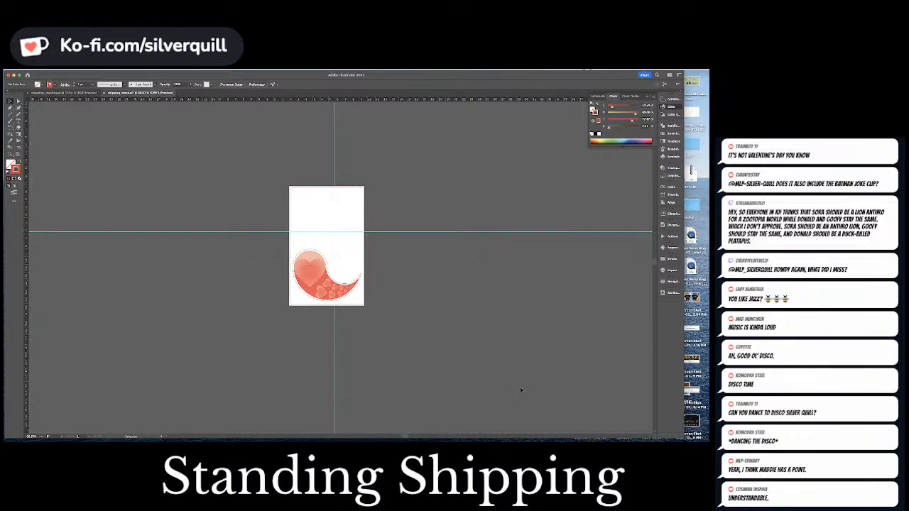
Open Clutterstep2.0.ai and copy the second pony in the row of standing poses.
{"action": "key", "text": "super+o"}
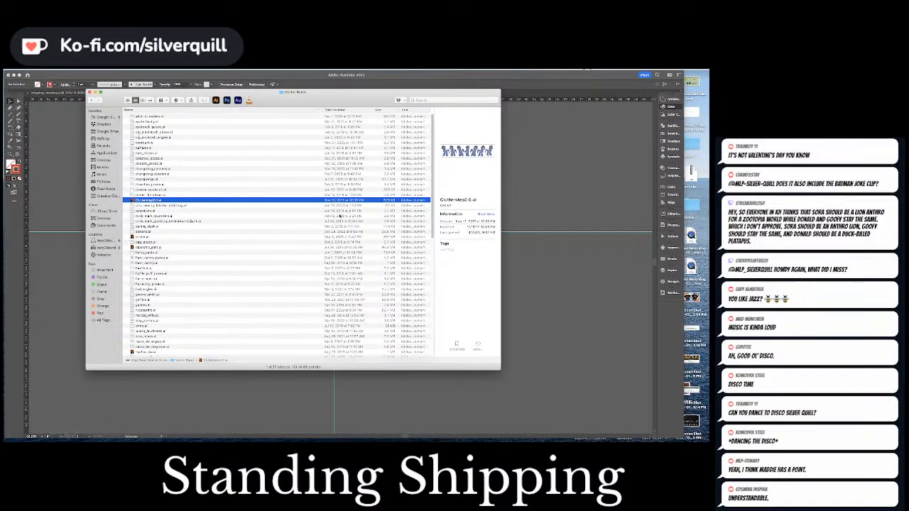
{"action": "key", "text": "super+Tab"}
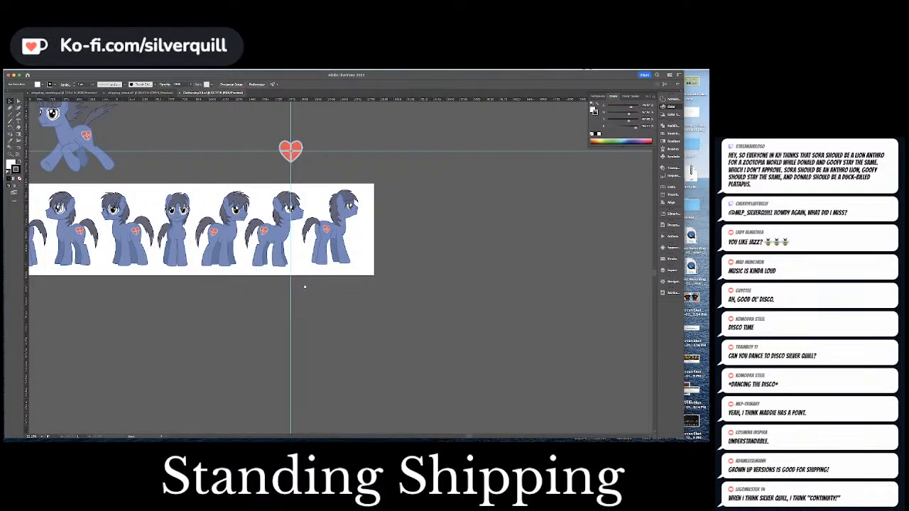
{"action": "left_click_drag", "start_coordinate": [305, 286], "coordinate": [386, 313]}
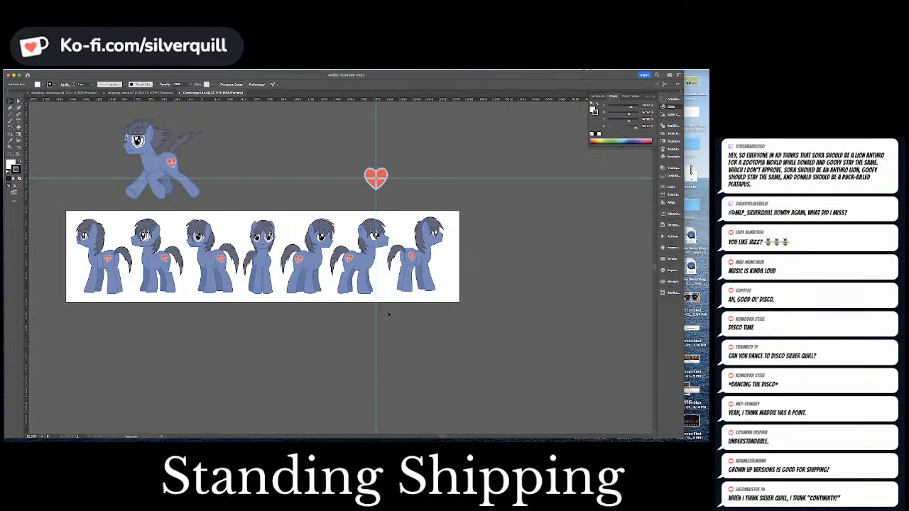
{"action": "left_click", "coordinate": [169, 268]}
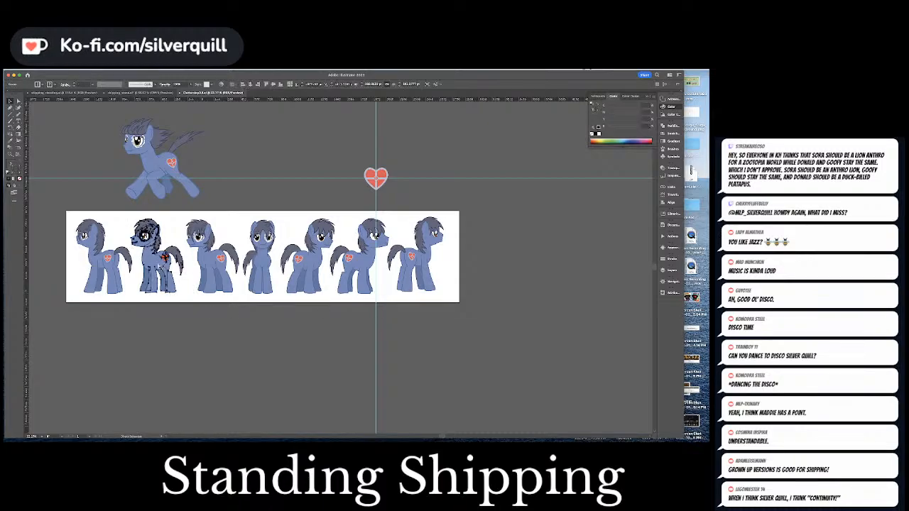
Close the Fulfillment Friday title artwork document and return to the artboard with the comma-shaped heart piece.
{"action": "left_click", "coordinate": [61, 93]}
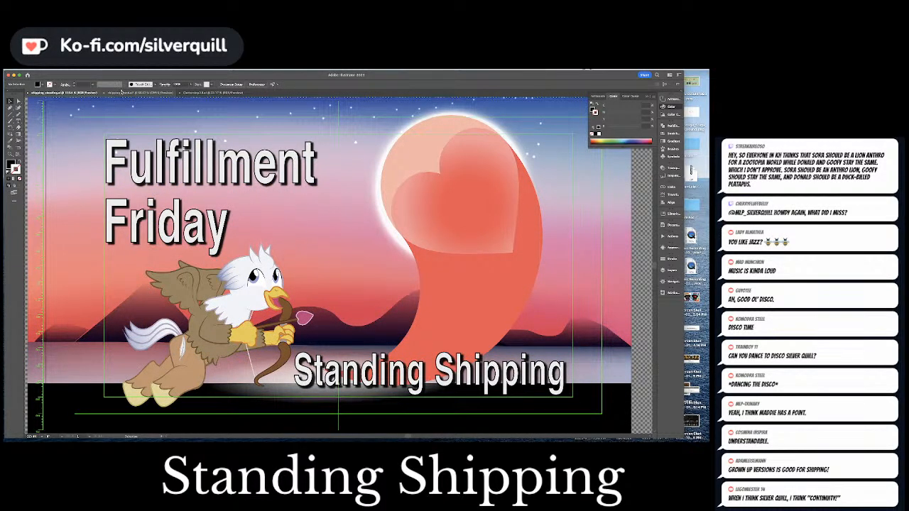
{"action": "left_click", "coordinate": [29, 93]}
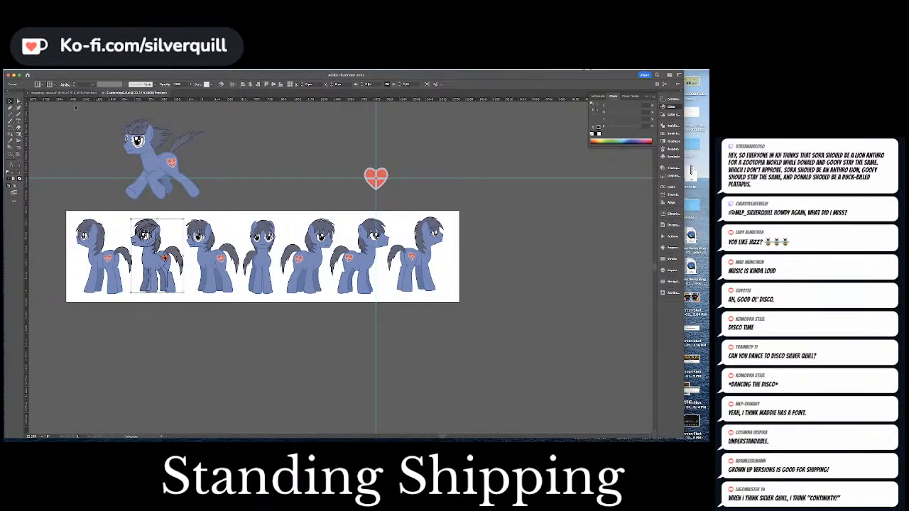
{"action": "left_click", "coordinate": [66, 93]}
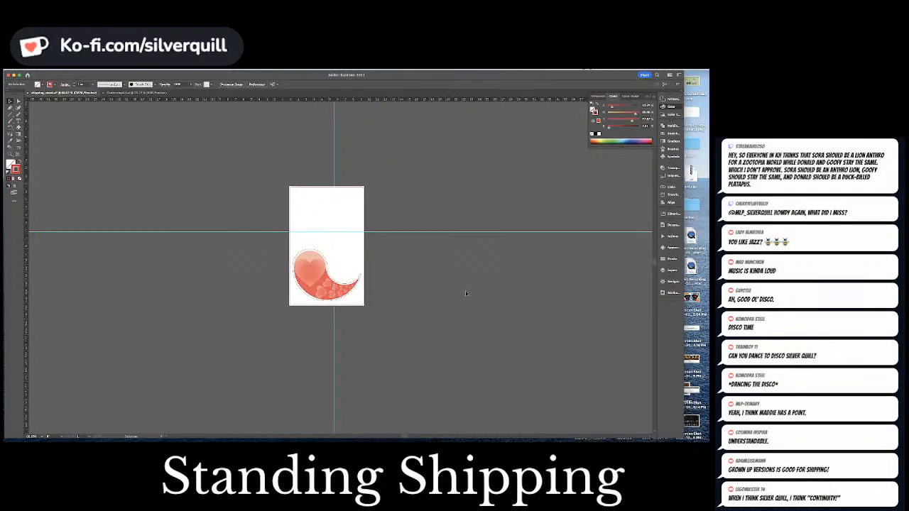
Paste the copied pony onto the empty canvas beside the artboard.
{"action": "scroll", "coordinate": [420, 319], "scroll_direction": "up", "scroll_amount": 3}
{"action": "scroll", "coordinate": [420, 318], "scroll_direction": "right", "scroll_amount": 3}
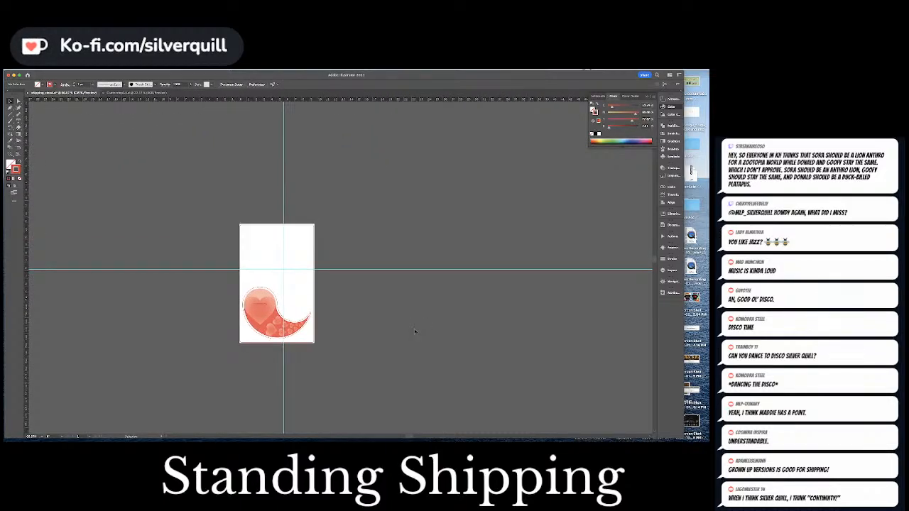
{"action": "key", "text": "a"}
{"action": "key", "text": "super+v"}
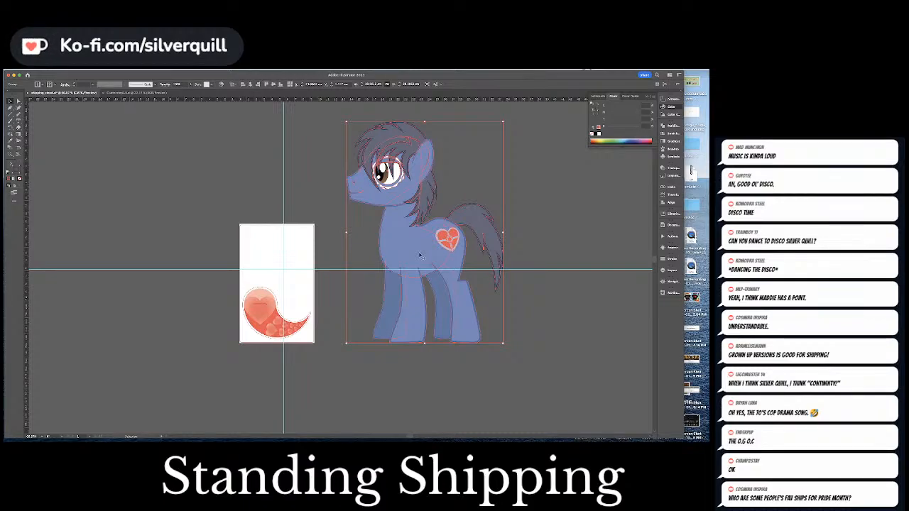
{"action": "right_click", "coordinate": [347, 122]}
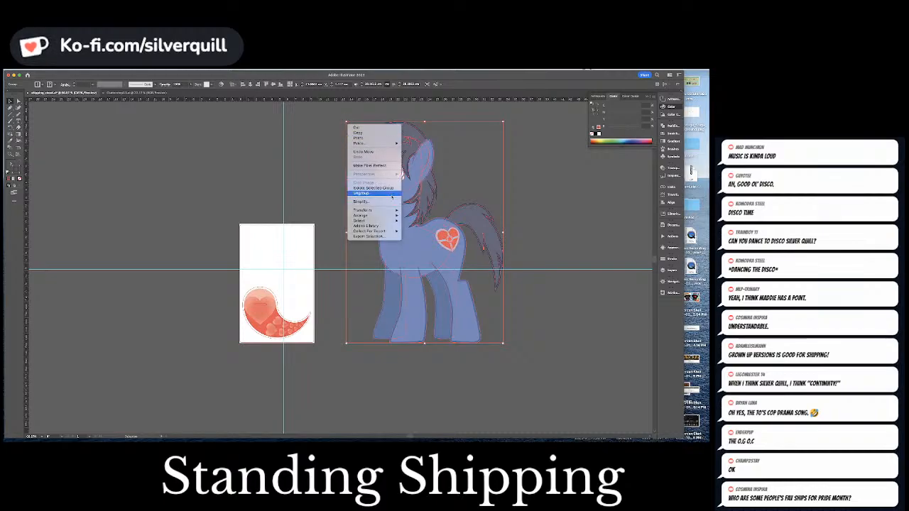
{"action": "left_click", "coordinate": [519, 174]}
{"action": "right_click", "coordinate": [503, 122]}
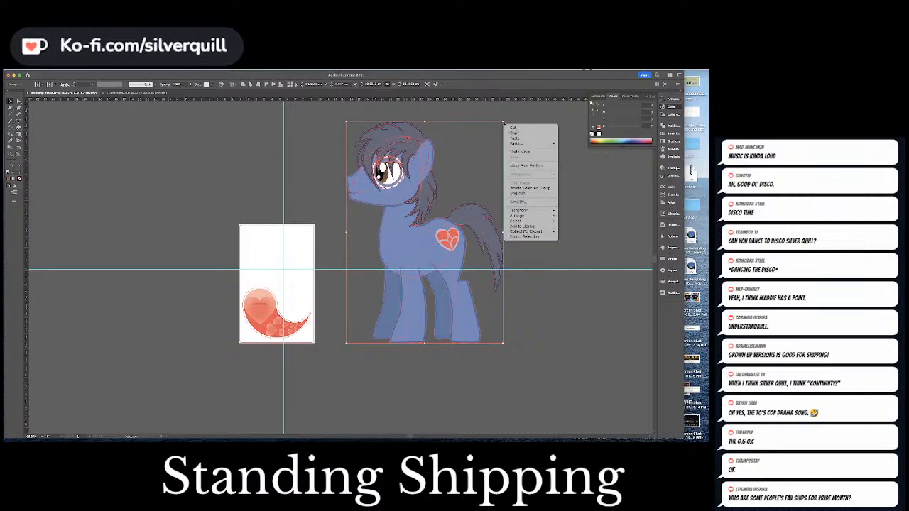
{"action": "key", "text": "Escape"}
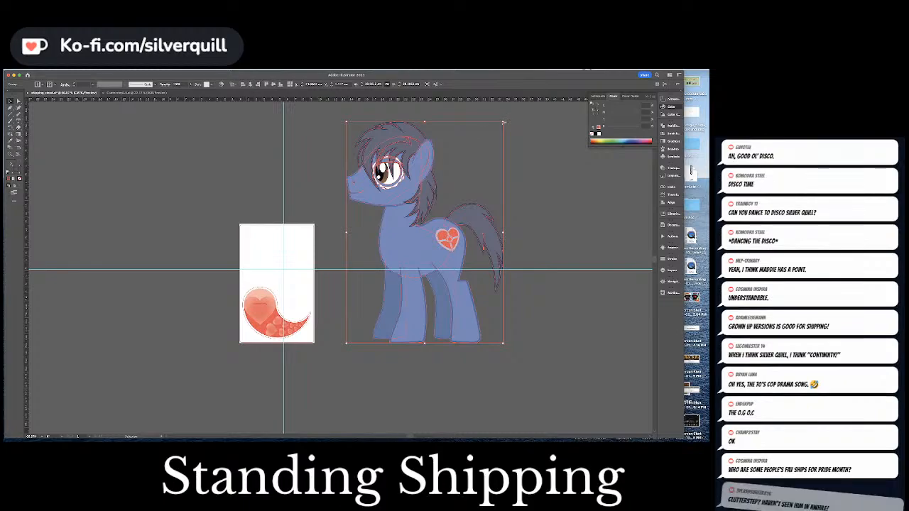
Scale the pony down proportionally to fit the artboard and stand it on top of the comma-shaped heart piece.
{"action": "left_click_drag", "start_coordinate": [503, 122], "coordinate": [398, 265]}
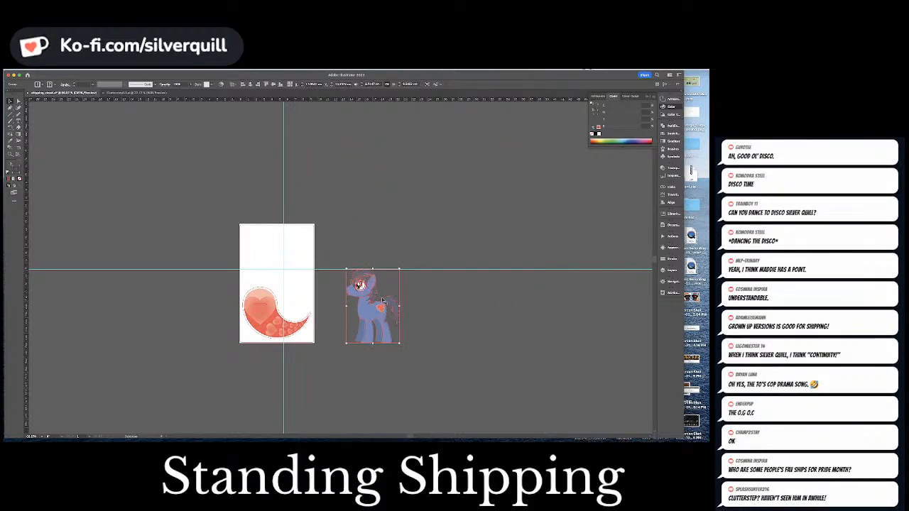
{"action": "left_click_drag", "start_coordinate": [381, 306], "coordinate": [268, 268]}
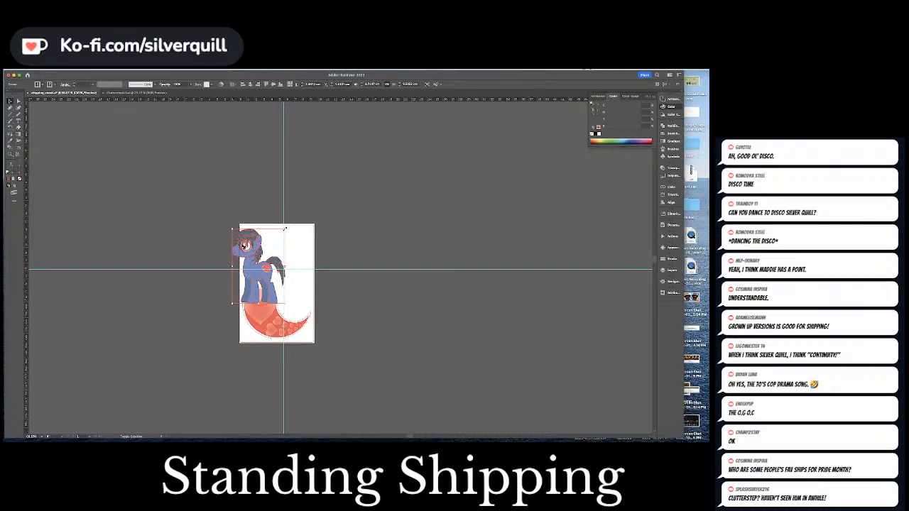
{"action": "left_click_drag", "start_coordinate": [284, 228], "coordinate": [296, 245]}
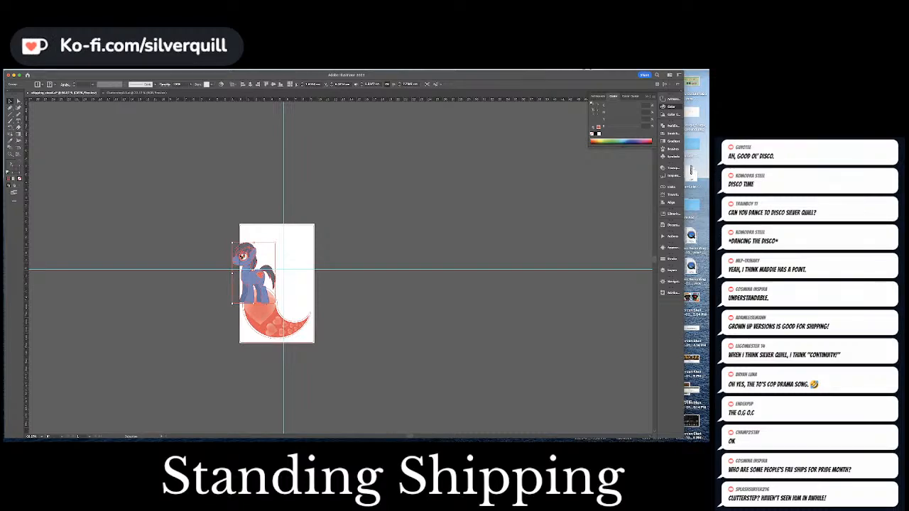
{"action": "key", "text": "super+Tab"}
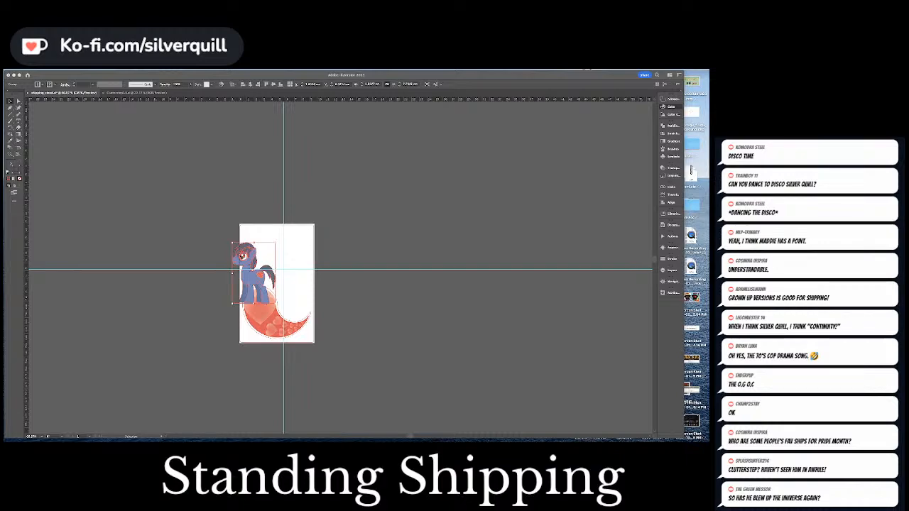
{"action": "left_click", "coordinate": [310, 267]}
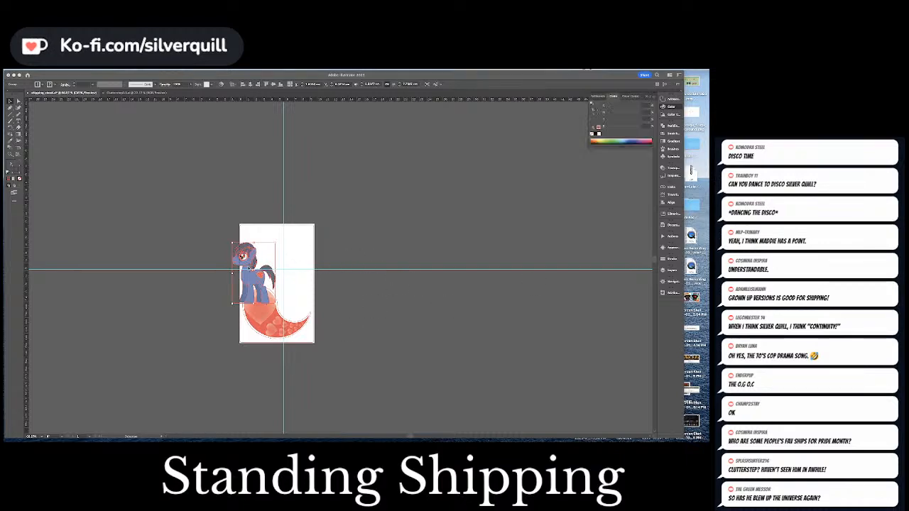
{"action": "left_click_drag", "start_coordinate": [273, 246], "coordinate": [258, 278]}
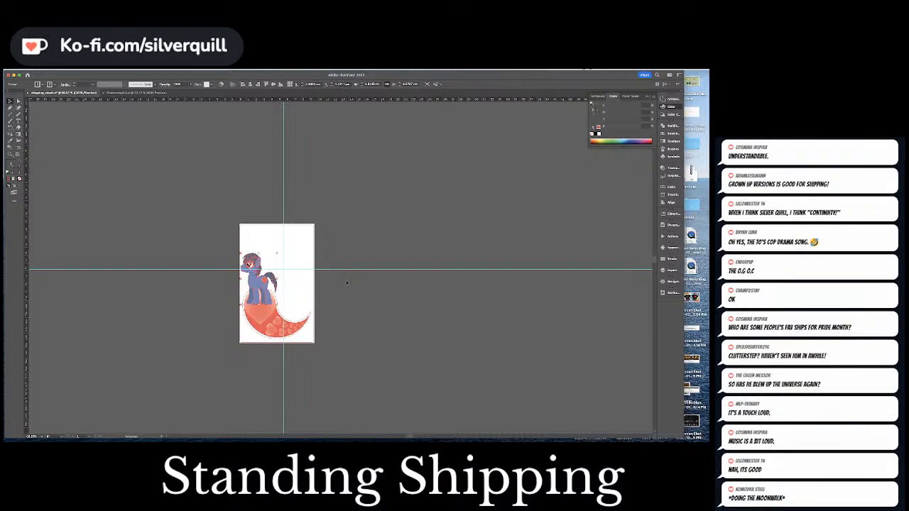
{"action": "left_click", "coordinate": [412, 246]}
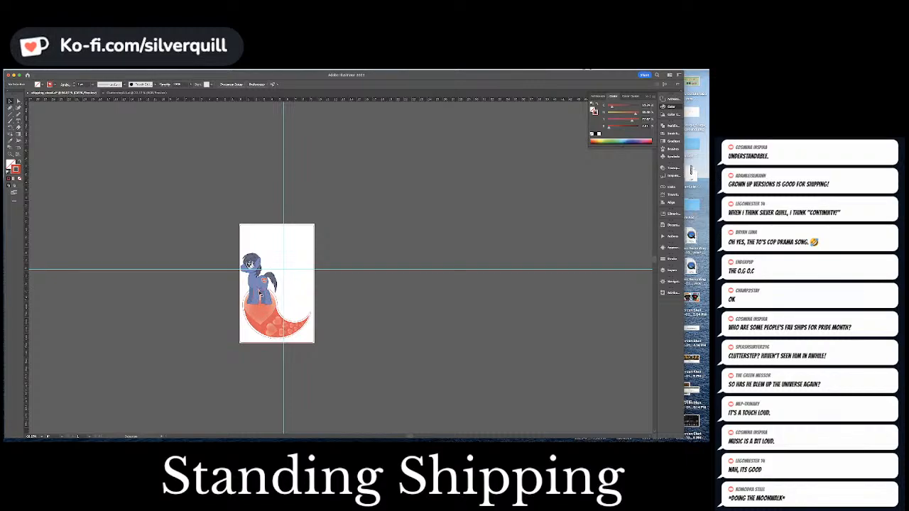
Move the scaled pony off the artboard onto the empty canvas above and beside it.
{"action": "left_click_drag", "start_coordinate": [259, 293], "coordinate": [384, 234]}
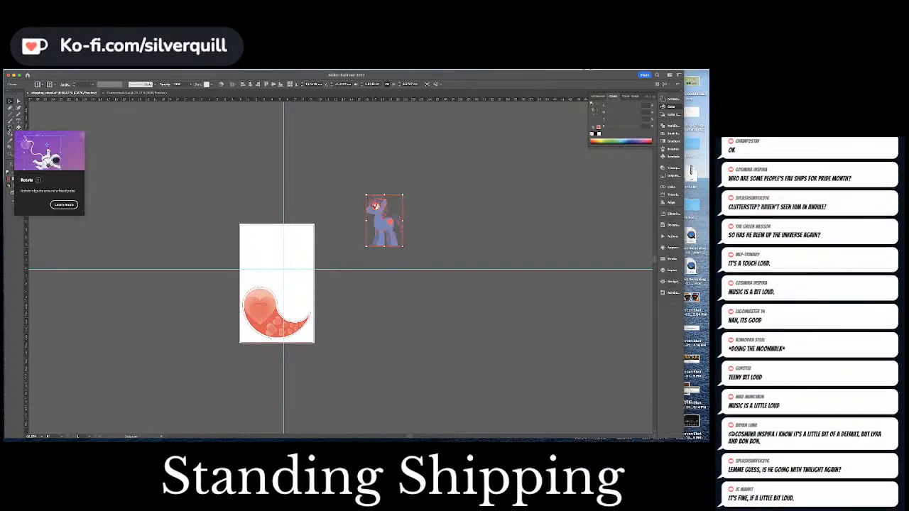
{"action": "left_click", "coordinate": [10, 128]}
{"action": "left_click", "coordinate": [32, 145]}
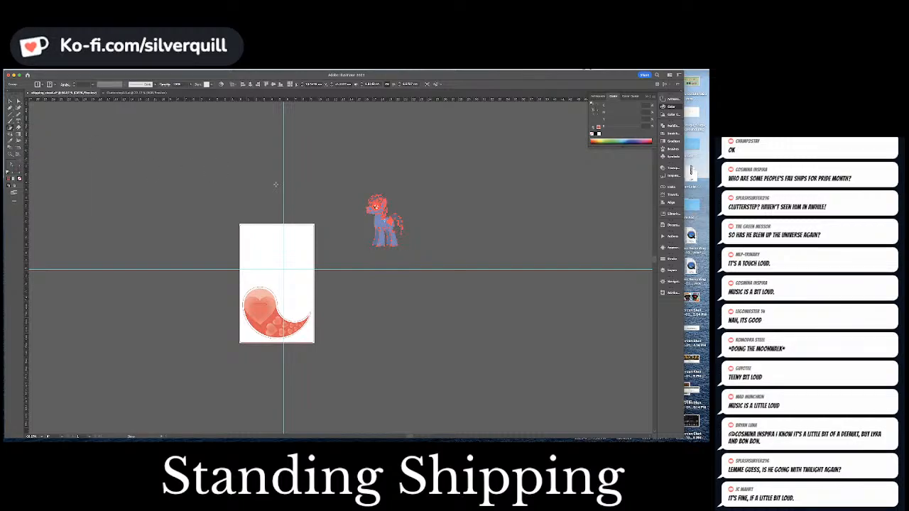
{"action": "key", "text": "v"}
{"action": "left_click", "coordinate": [387, 222]}
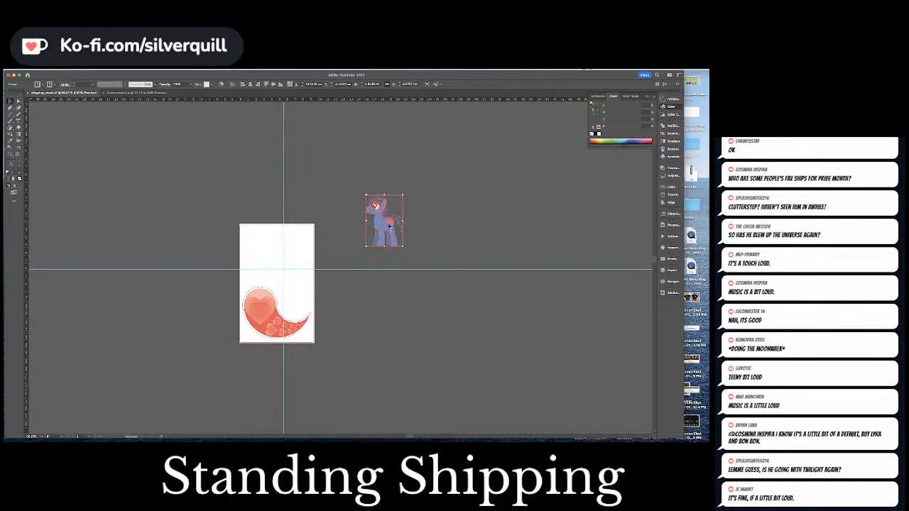
Isolate the pony group and shear its leg shapes so the hooves slant backward toward the tail.
{"action": "double_click", "coordinate": [389, 225]}
{"action": "left_click_drag", "start_coordinate": [400, 252], "coordinate": [408, 255]}
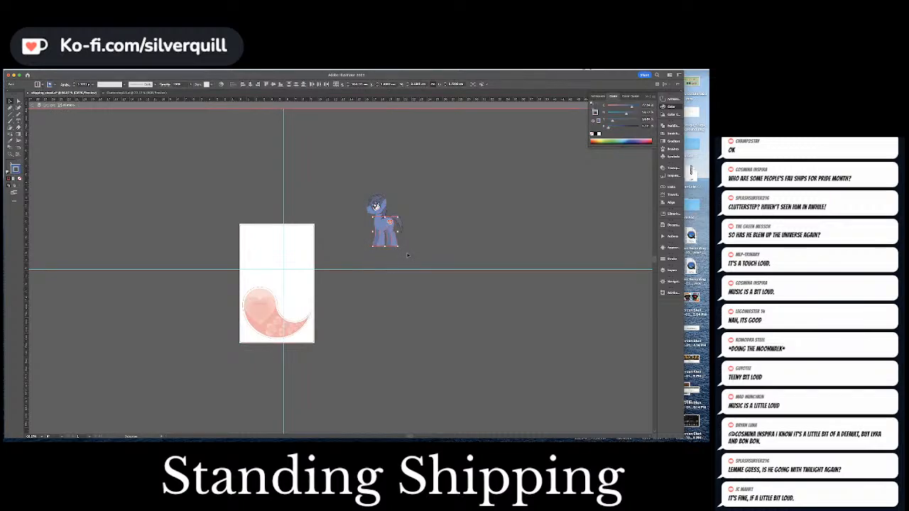
{"action": "left_click", "coordinate": [155, 153]}
{"action": "key", "text": "super+equal"}
{"action": "key", "text": "super+equal"}
{"action": "key", "text": "super+equal"}
{"action": "key", "text": "super+equal"}
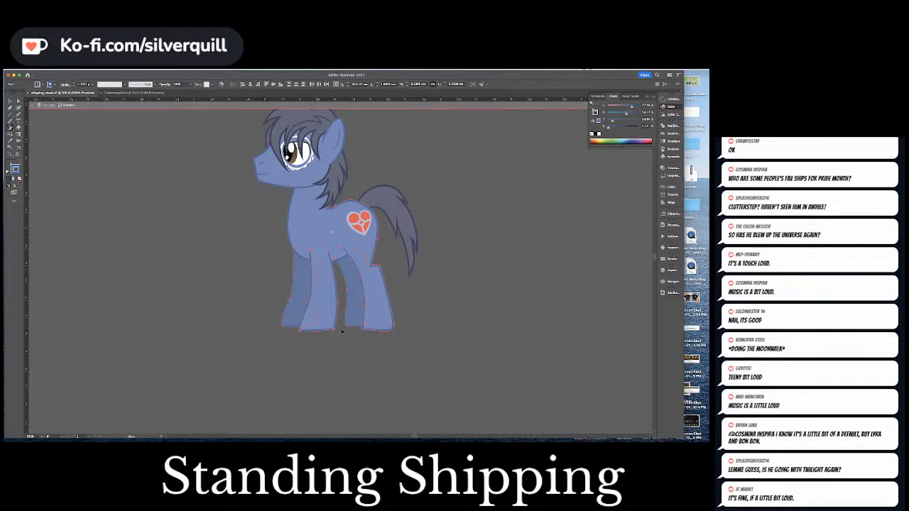
{"action": "left_click_drag", "start_coordinate": [341, 330], "coordinate": [377, 328]}
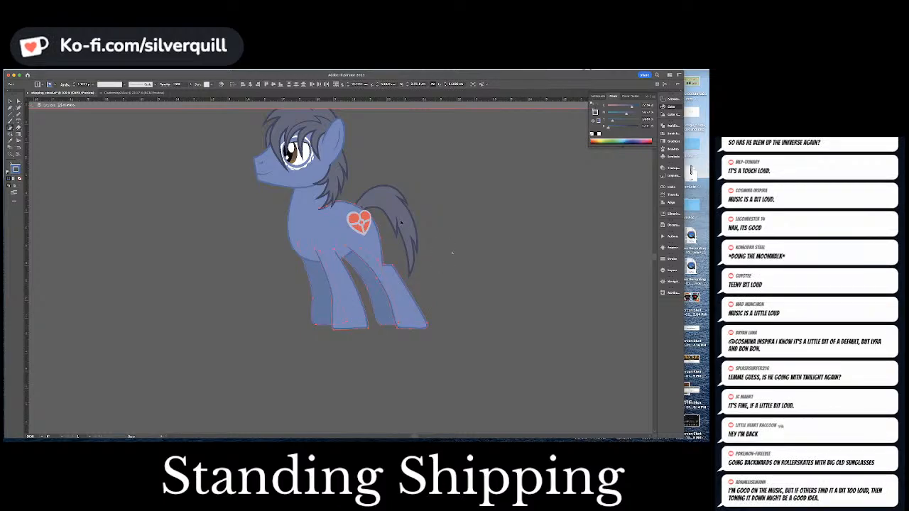
Move the upper anchor point of the sheared hind leg's outline forward along the back to smooth the rump line.
{"action": "left_click", "coordinate": [358, 206]}
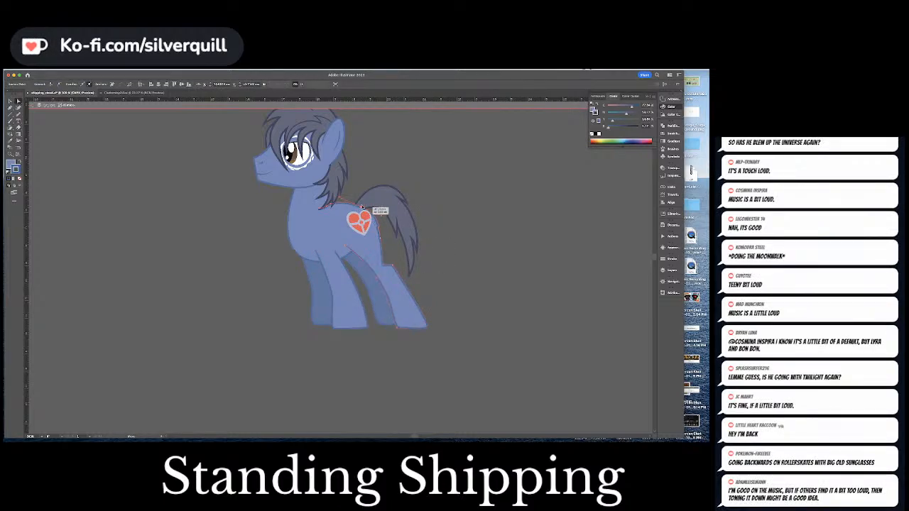
{"action": "left_click_drag", "start_coordinate": [362, 207], "coordinate": [332, 209]}
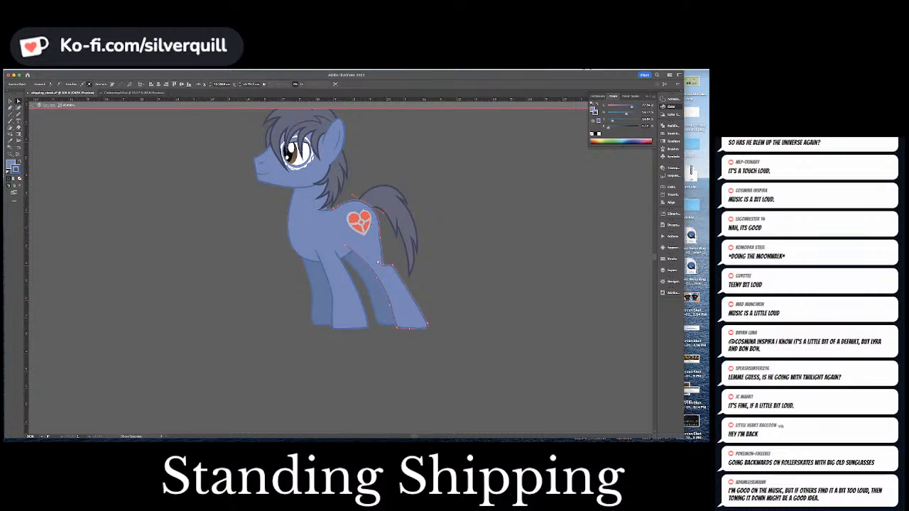
{"action": "left_click", "coordinate": [496, 274]}
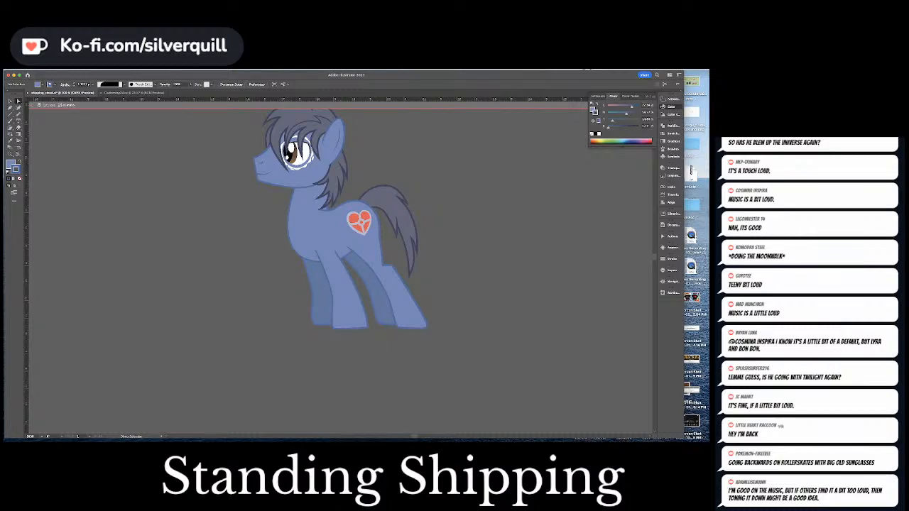
Select the pony's head together with its hair, face and mane, leaving out the body, and shift it forward from the neck.
{"action": "key", "text": "super+Tab"}
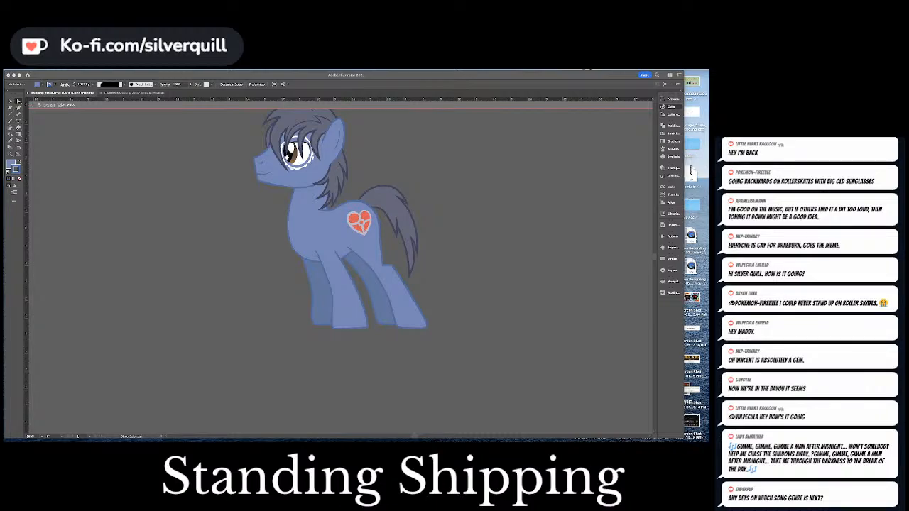
{"action": "left_click", "coordinate": [406, 177]}
{"action": "left_click_drag", "start_coordinate": [388, 168], "coordinate": [392, 215]}
{"action": "key", "text": "v"}
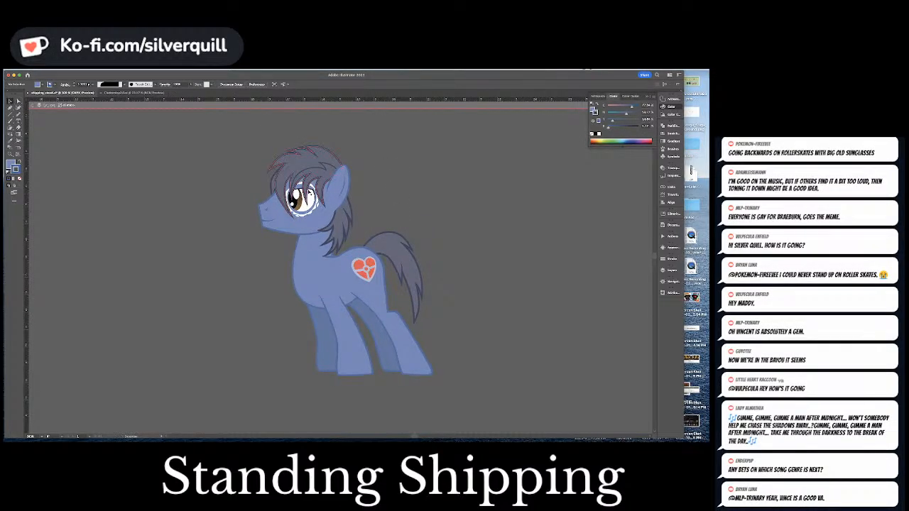
{"action": "left_click", "coordinate": [310, 188]}
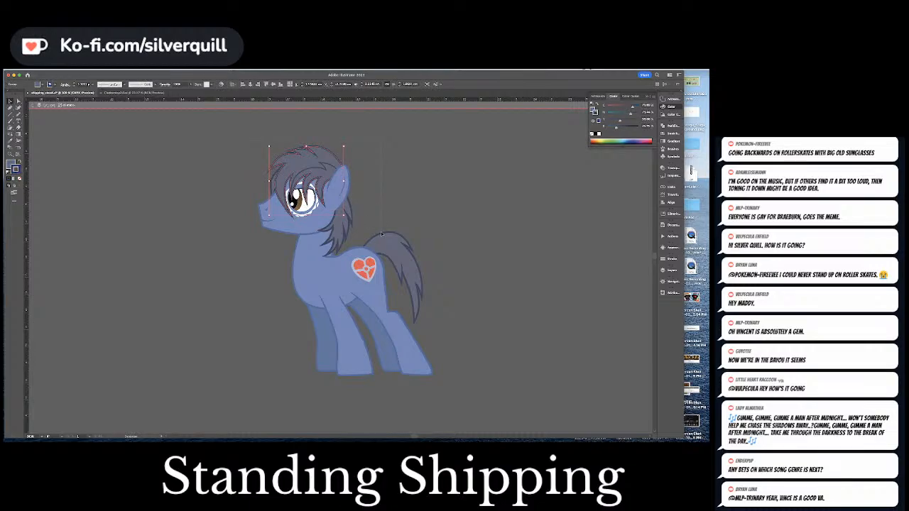
{"action": "left_click", "coordinate": [291, 262], "text": "shift"}
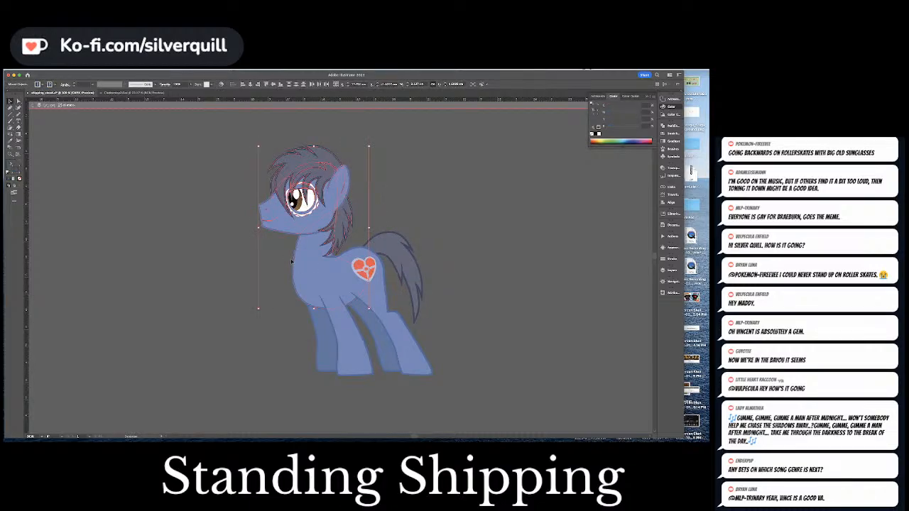
{"action": "left_click", "coordinate": [293, 266], "text": "shift"}
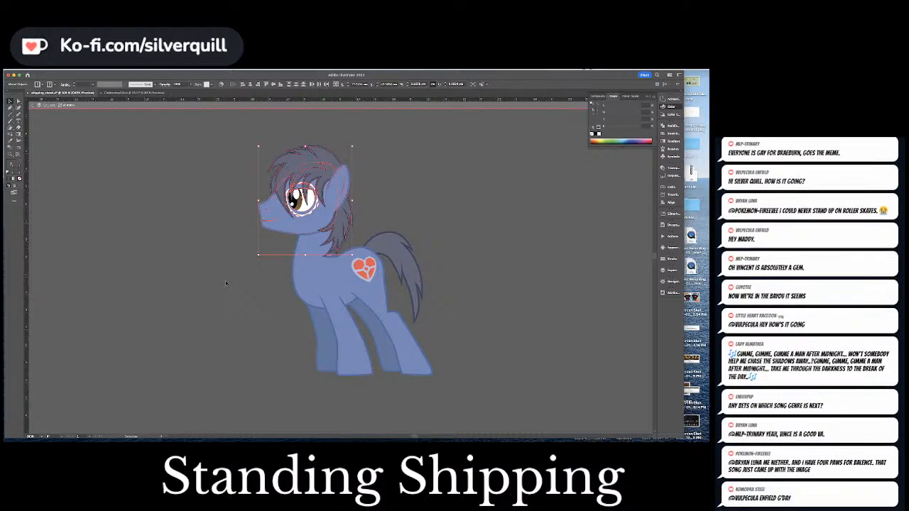
{"action": "key", "text": "shift+Left"}
{"action": "key", "text": "shift+Left"}
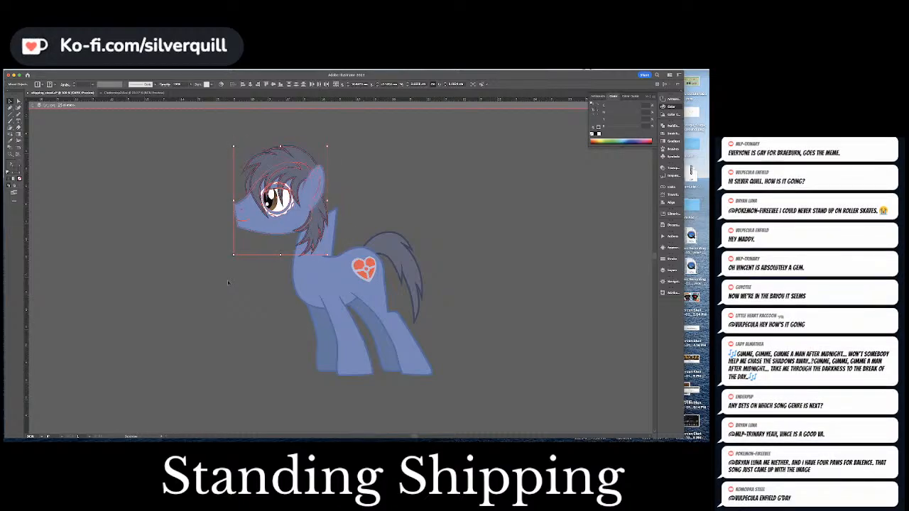
Move the body outline's throat and nape anchor points forward under the head and smooth the curve where neck meets back.
{"action": "key", "text": "a"}
{"action": "left_click", "coordinate": [299, 249]}
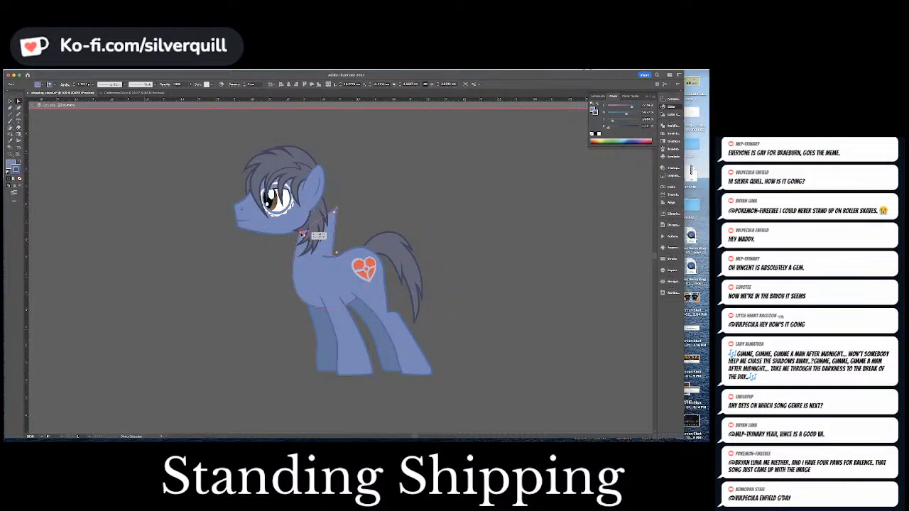
{"action": "left_click_drag", "start_coordinate": [302, 234], "coordinate": [279, 229]}
{"action": "left_click_drag", "start_coordinate": [335, 212], "coordinate": [313, 203]}
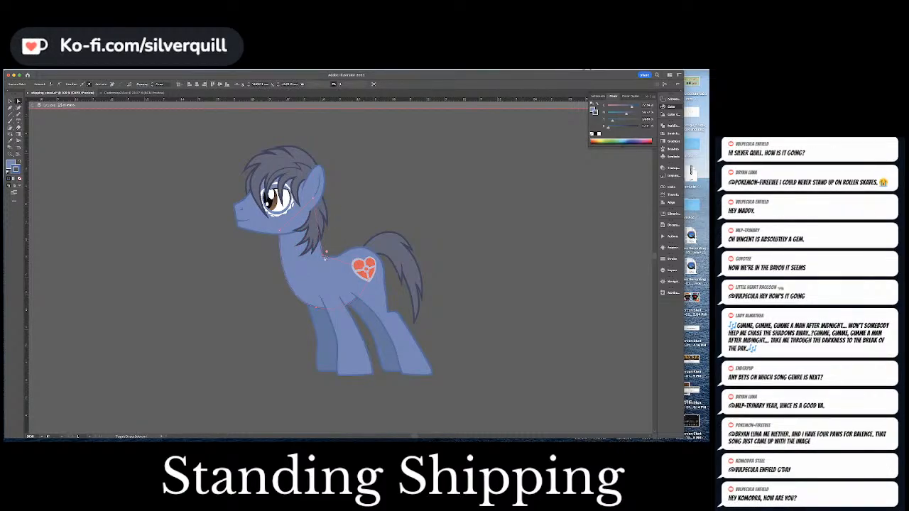
{"action": "left_click_drag", "start_coordinate": [324, 258], "coordinate": [323, 254]}
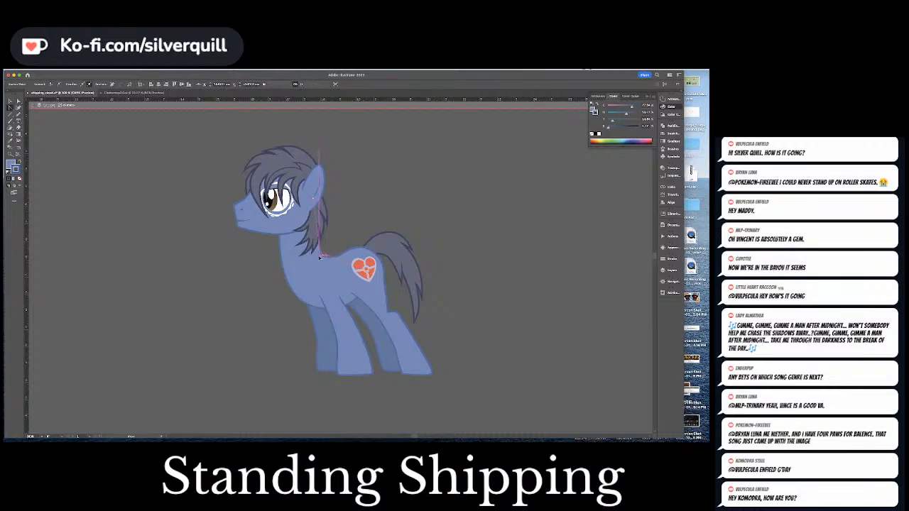
{"action": "left_click", "coordinate": [359, 234]}
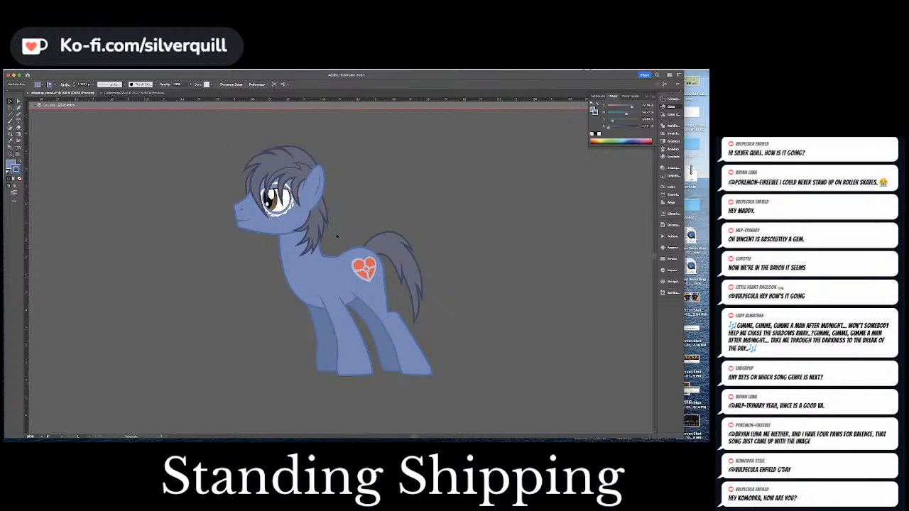
Lower the head slightly on the neck and cut its outline along the jaw near the mane.
{"action": "left_click", "coordinate": [281, 198]}
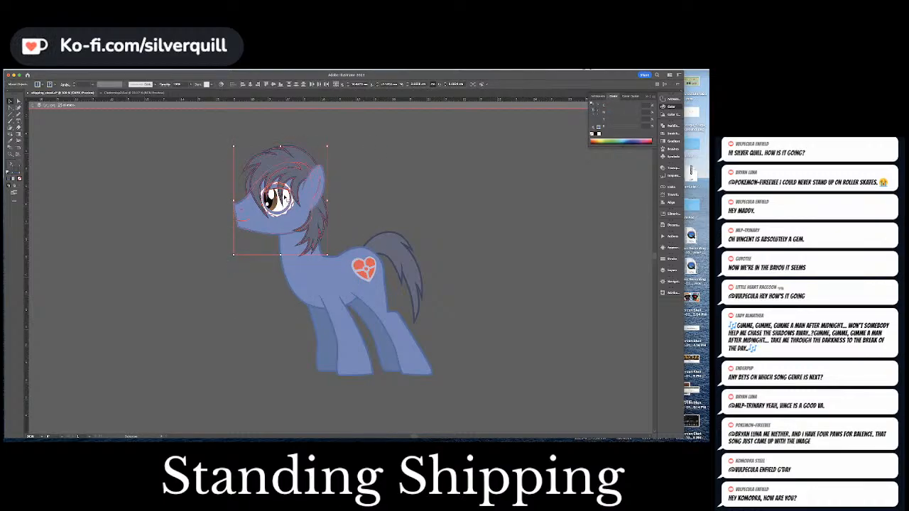
{"action": "left_click_drag", "start_coordinate": [284, 197], "coordinate": [286, 204]}
{"action": "key", "text": "a"}
{"action": "left_click", "coordinate": [286, 241]}
{"action": "key", "text": "c"}
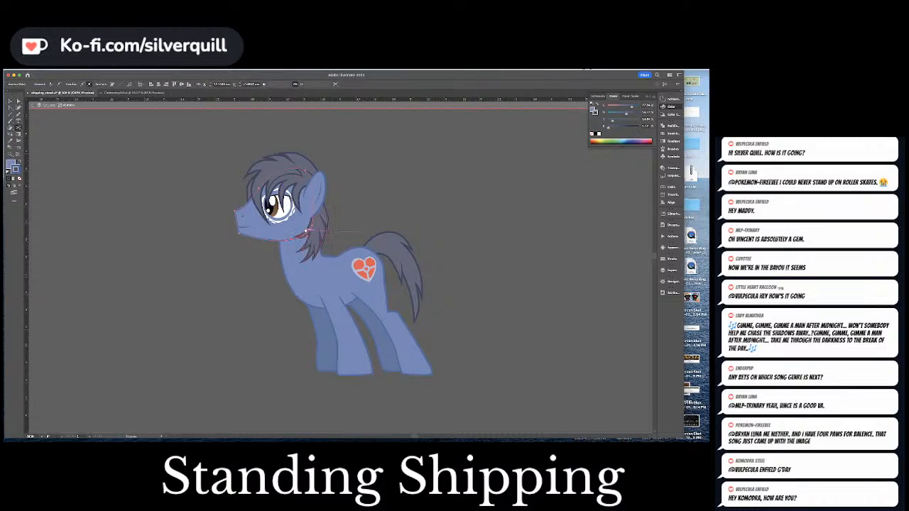
{"action": "key", "text": "a"}
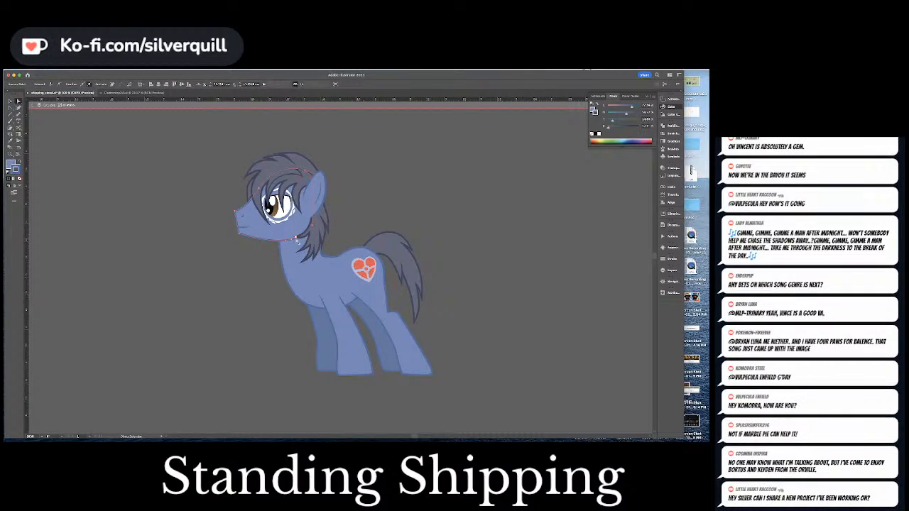
Shorten the cut jaw outline so it ends just behind the throat, in front of the mane.
{"action": "left_click", "coordinate": [295, 241]}
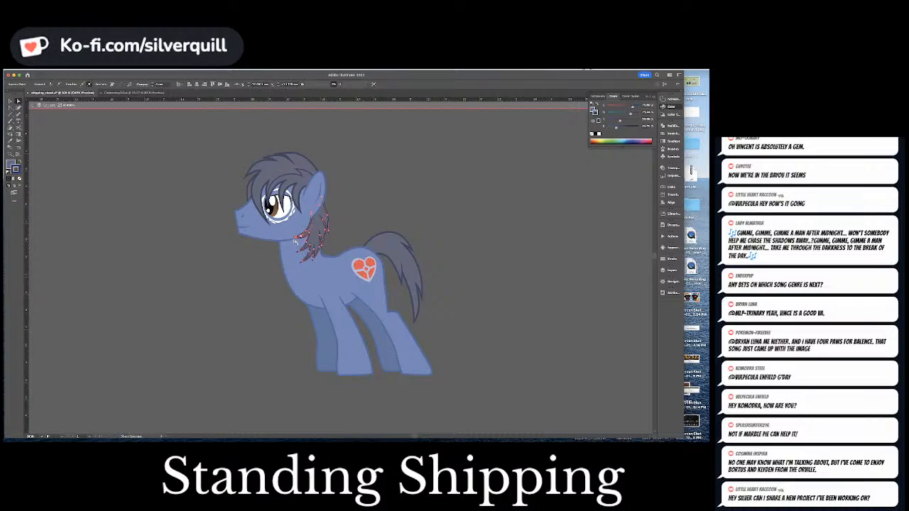
{"action": "scroll", "coordinate": [294, 238], "scroll_direction": "up", "scroll_amount": 5}
{"action": "key", "text": "super+shift+a"}
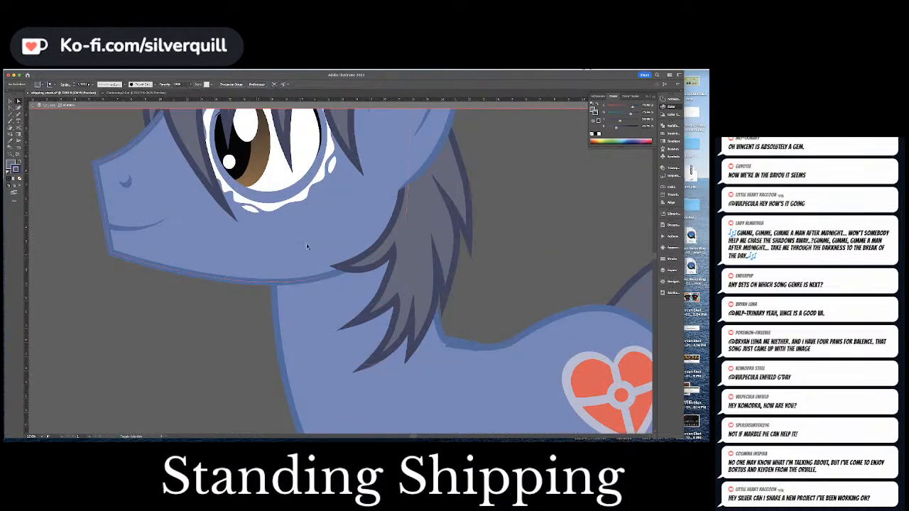
{"action": "left_click", "coordinate": [330, 277]}
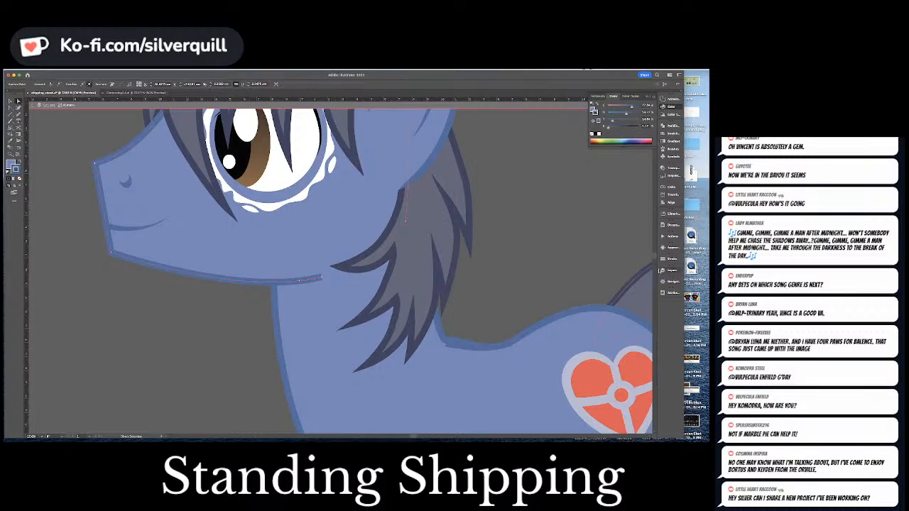
Apply a one-sided tapering width profile to the head outline and adjust its stroke width along the jaw.
{"action": "left_click", "coordinate": [664, 258]}
{"action": "left_click", "coordinate": [625, 343]}
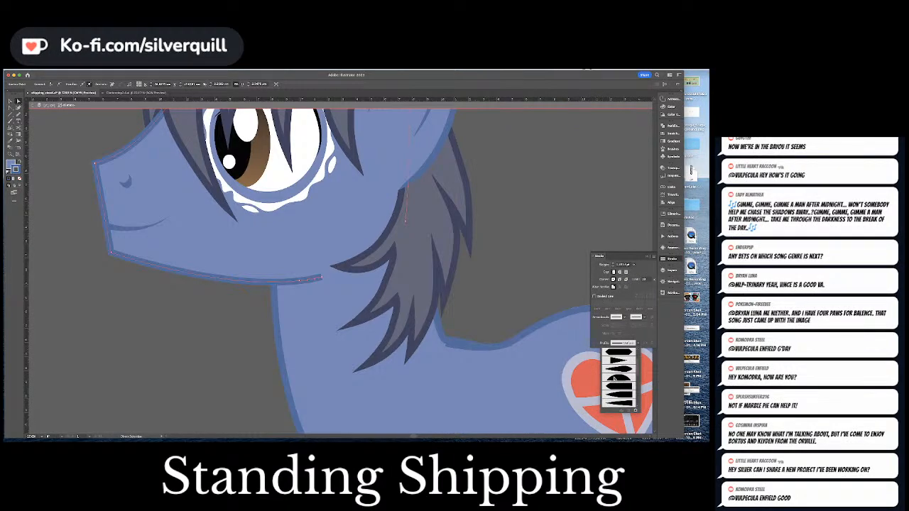
{"action": "left_click", "coordinate": [614, 384]}
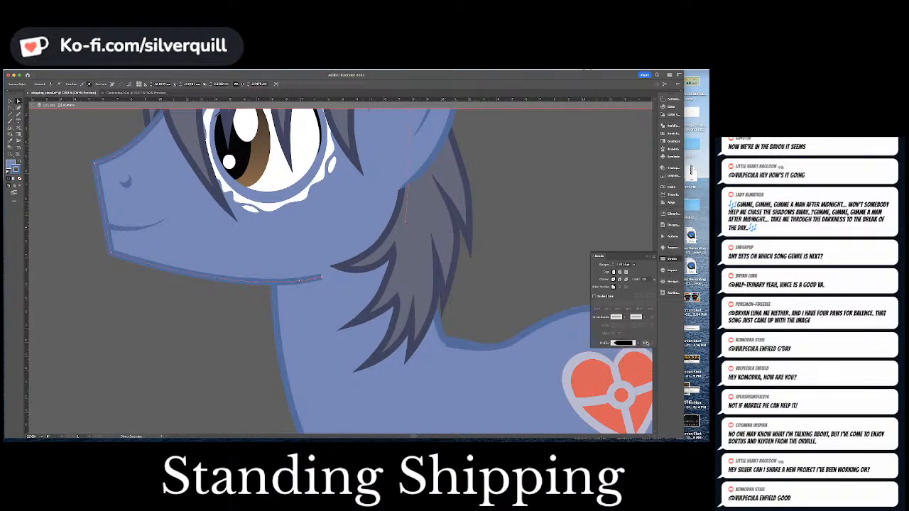
{"action": "key", "text": "shift+w"}
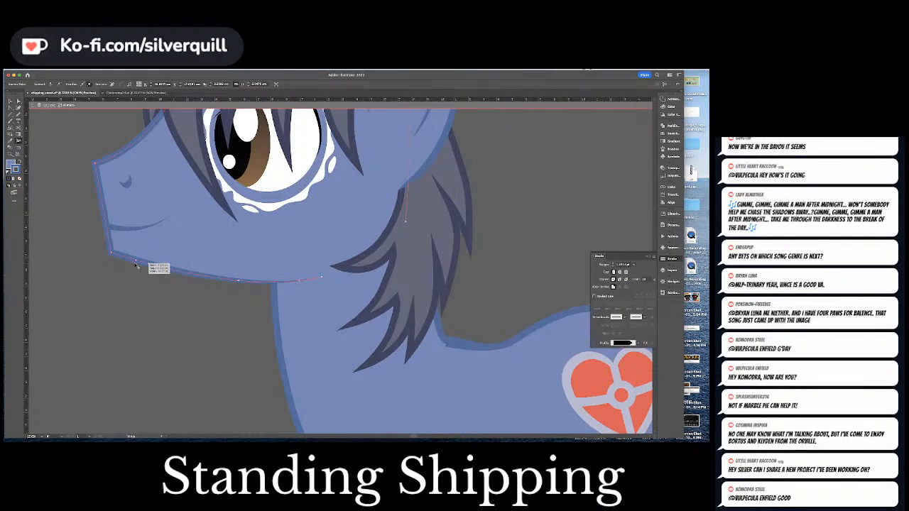
{"action": "double_click", "coordinate": [239, 282]}
{"action": "left_click", "coordinate": [170, 241]}
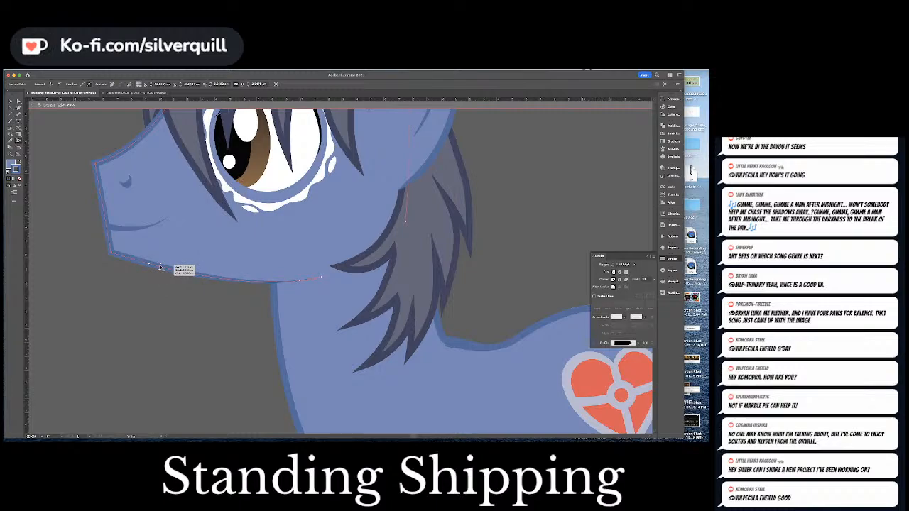
{"action": "left_click_drag", "start_coordinate": [277, 283], "coordinate": [281, 287]}
{"action": "left_click", "coordinate": [201, 293], "text": "super"}
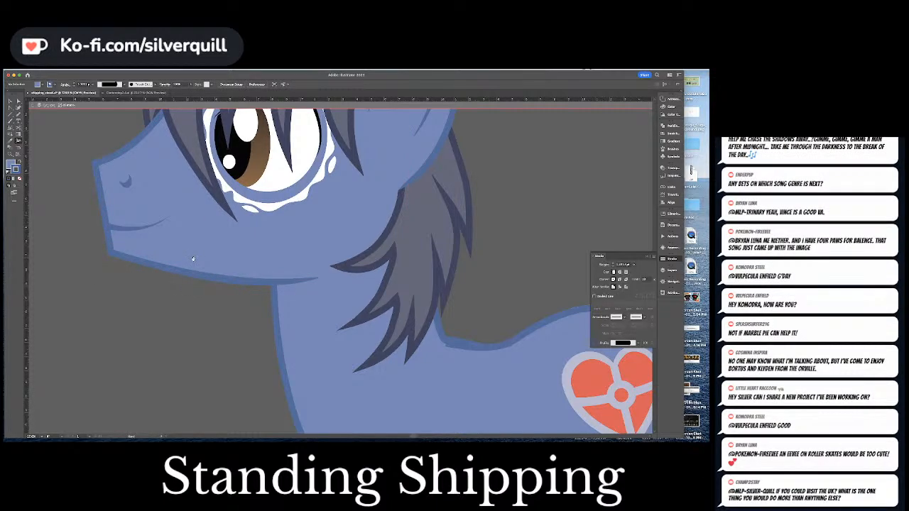
Reshape the upper eyelid by moving its front corner point inward to the front end of the lash line.
{"action": "scroll", "coordinate": [192, 259], "scroll_direction": "up", "scroll_amount": 5}
{"action": "scroll", "coordinate": [192, 259], "scroll_direction": "left", "scroll_amount": 2}
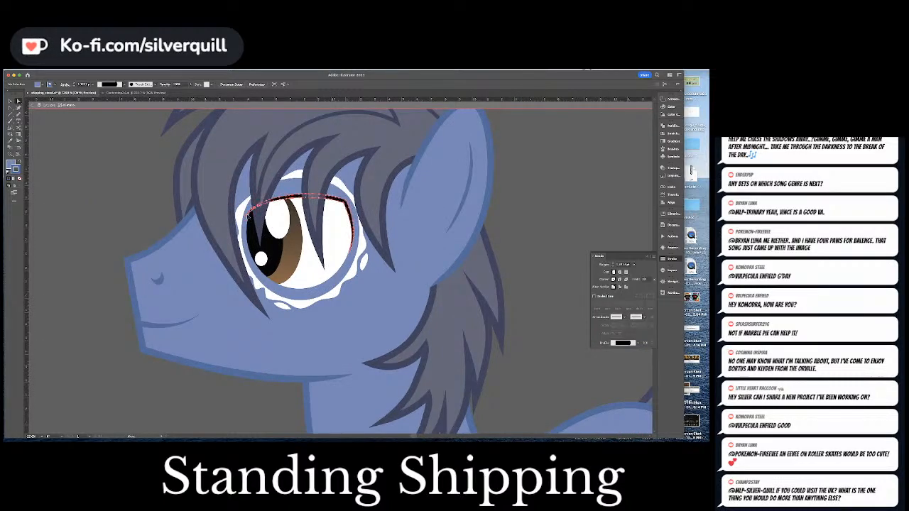
{"action": "left_click", "coordinate": [248, 217]}
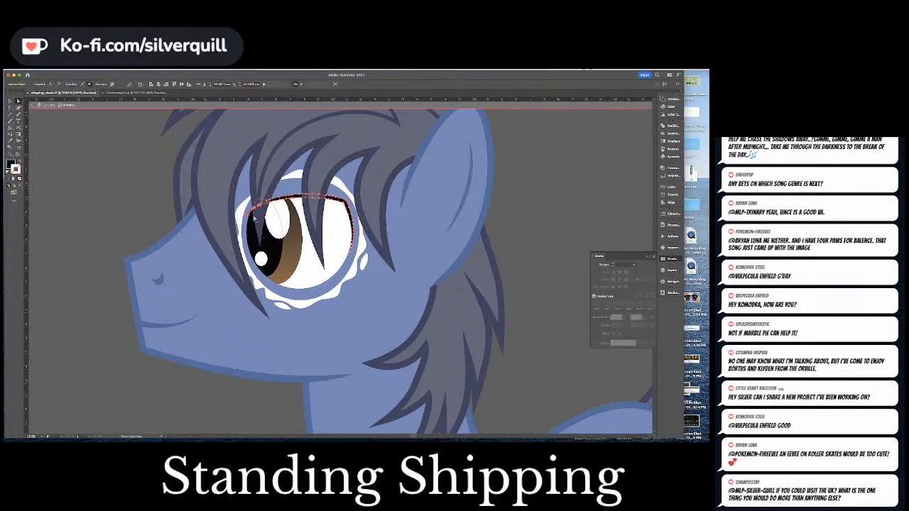
{"action": "left_click", "coordinate": [332, 216]}
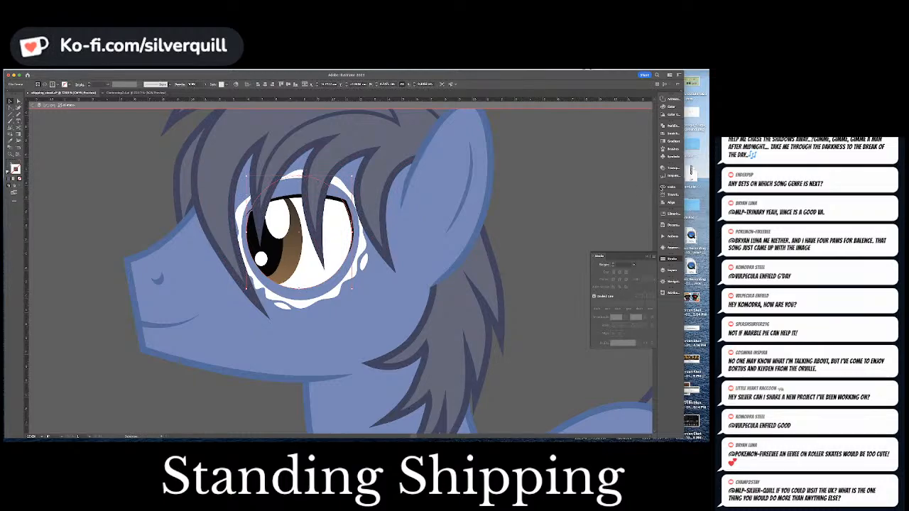
{"action": "left_click", "coordinate": [663, 168]}
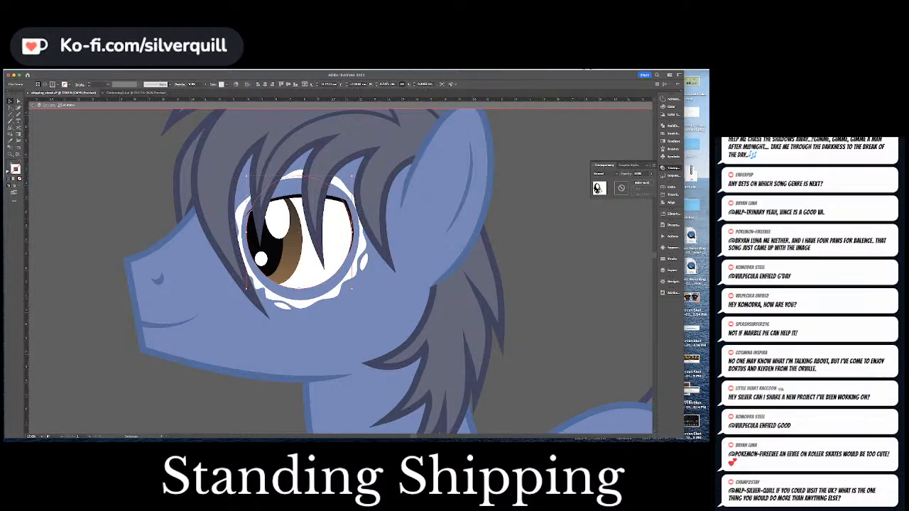
{"action": "left_click", "coordinate": [391, 218]}
{"action": "key", "text": "a"}
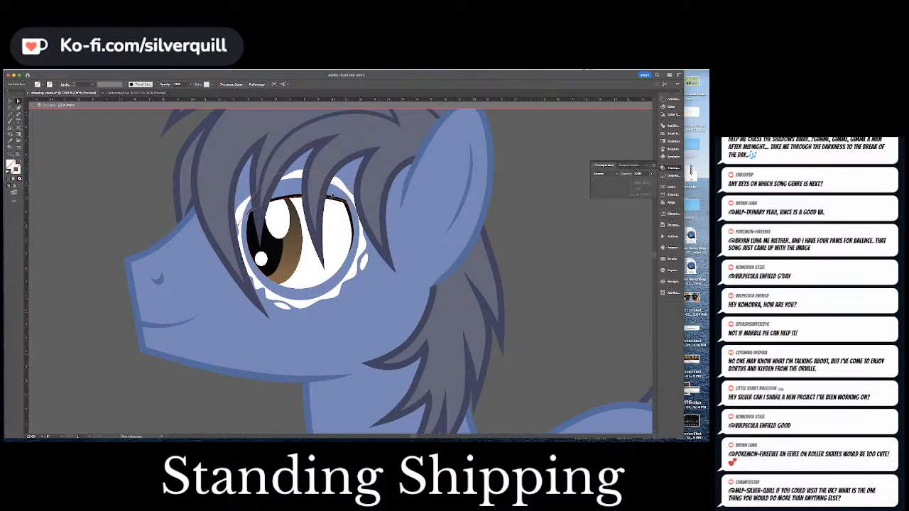
{"action": "left_click", "coordinate": [332, 196]}
{"action": "scroll", "coordinate": [332, 195], "scroll_direction": "up", "scroll_amount": 4}
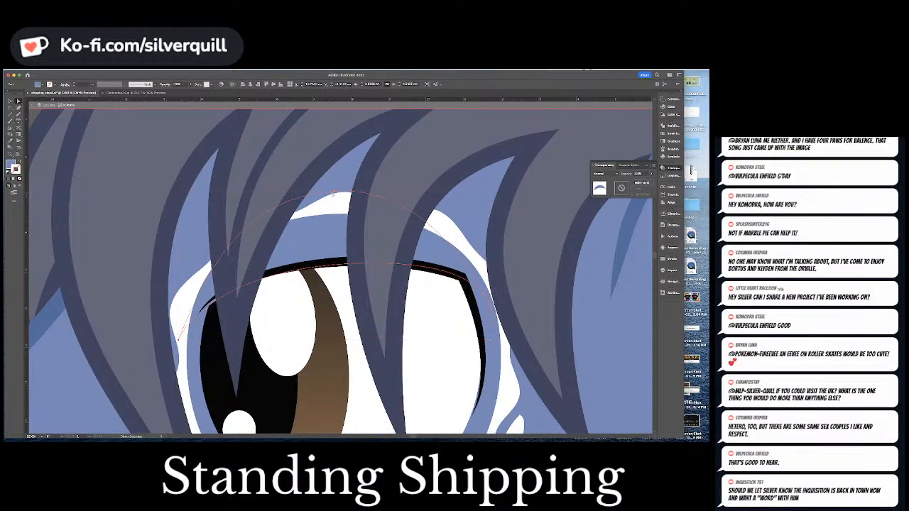
{"action": "left_click", "coordinate": [179, 341]}
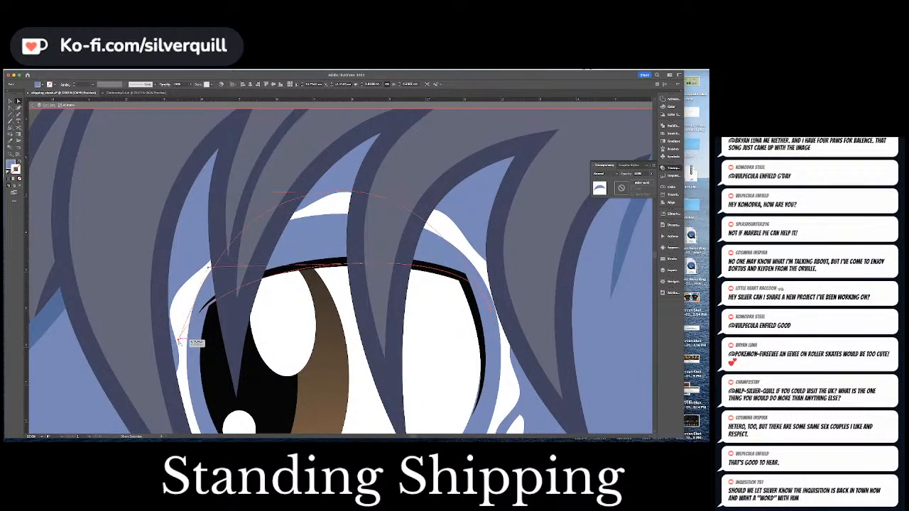
{"action": "left_click_drag", "start_coordinate": [180, 340], "coordinate": [199, 315]}
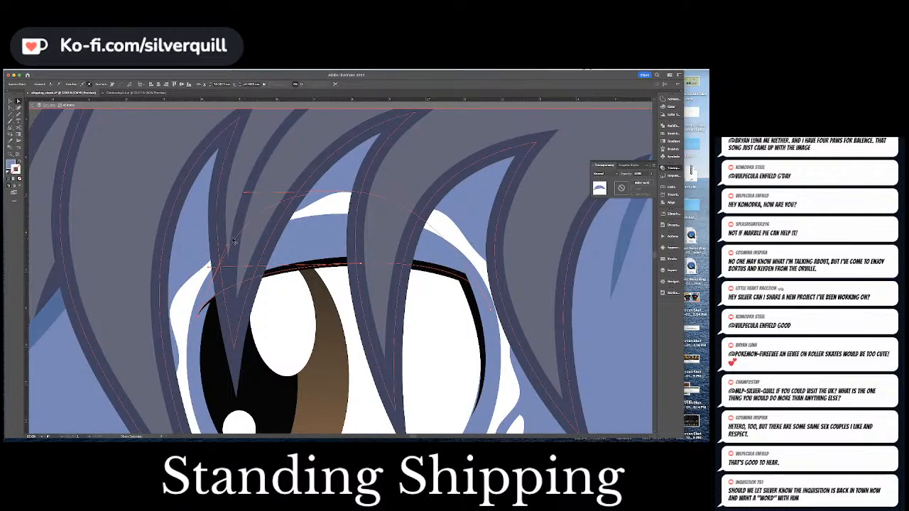
{"action": "left_click", "coordinate": [238, 234]}
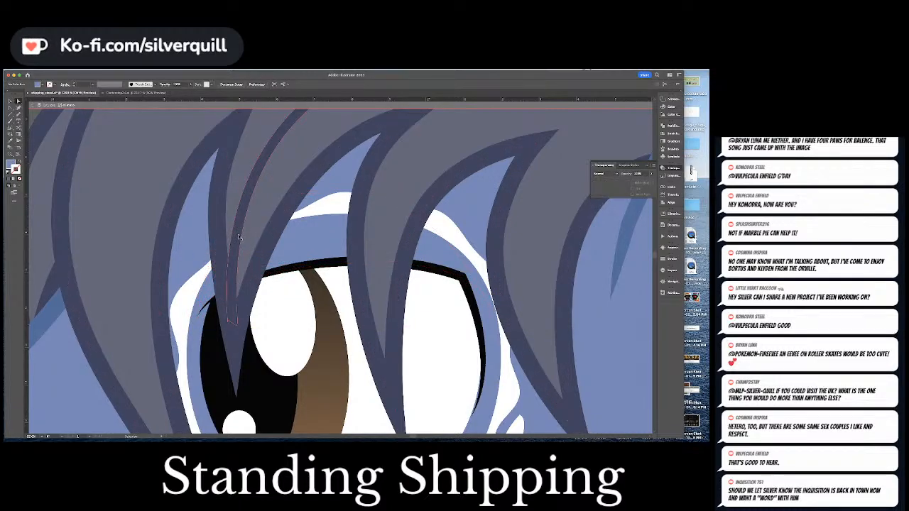
Delete the smile line from the pony's muzzle.
{"action": "key", "text": "super+minus"}
{"action": "key", "text": "super+minus"}
{"action": "key", "text": "super+minus"}
{"action": "key", "text": "super+minus"}
{"action": "key", "text": "super+minus"}
{"action": "key", "text": "super+minus"}
{"action": "key", "text": "super+equal"}
{"action": "key", "text": "super+equal"}
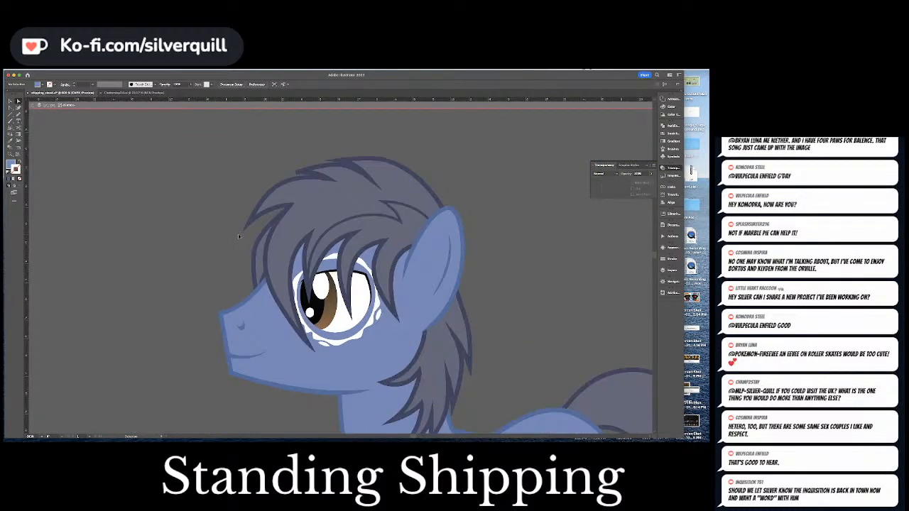
{"action": "key", "text": "a"}
{"action": "left_click", "coordinate": [268, 352]}
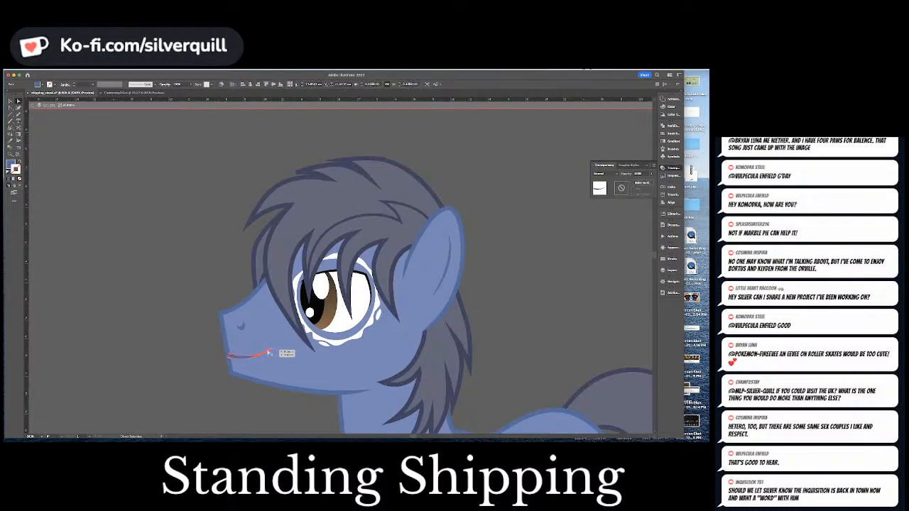
{"action": "key", "text": "Delete"}
Draw a curved, unfilled blue smile line from the front of the muzzle toward the cheek and apply a tapering width profile to it.
{"action": "key", "text": "p"}
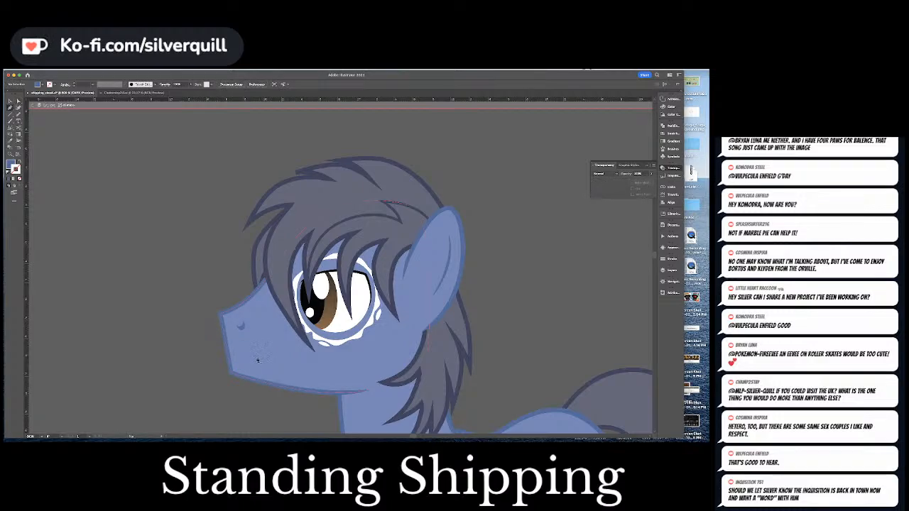
{"action": "left_click", "coordinate": [229, 357]}
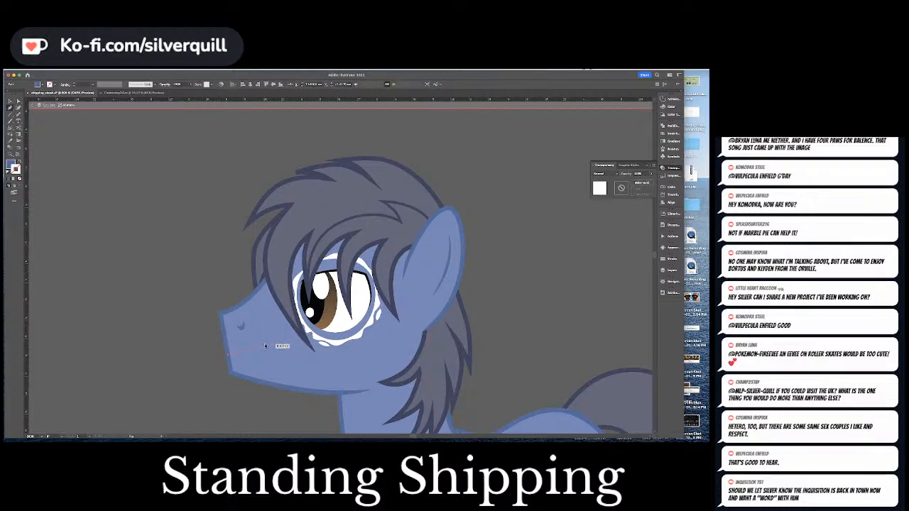
{"action": "left_click", "coordinate": [280, 346]}
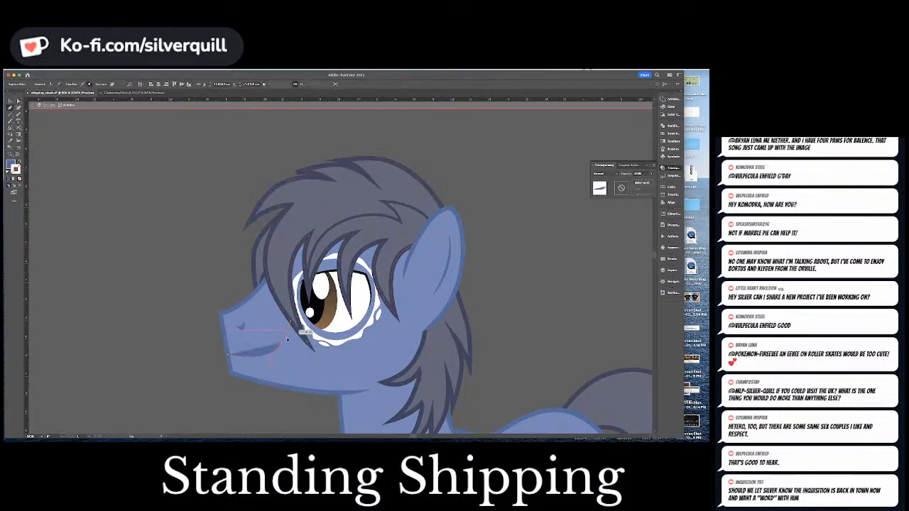
{"action": "key", "text": "shift+x"}
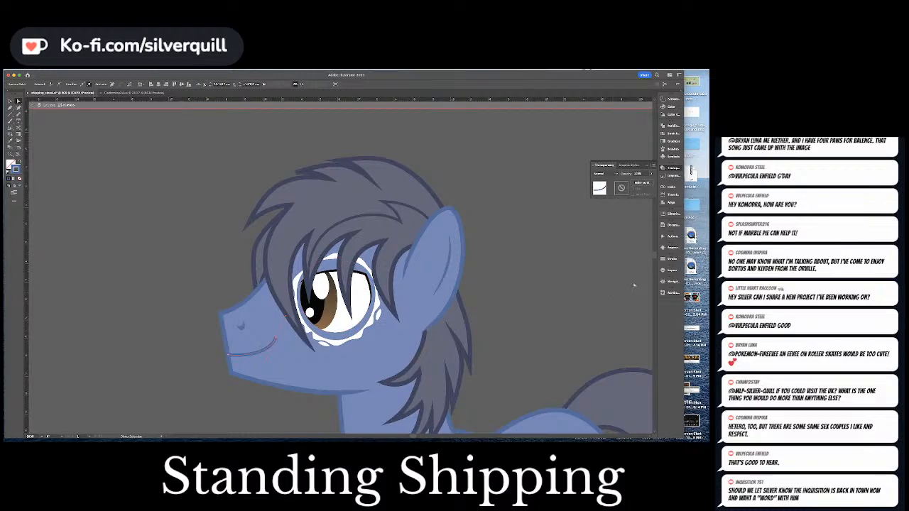
{"action": "left_click", "coordinate": [665, 258]}
{"action": "left_click", "coordinate": [629, 343]}
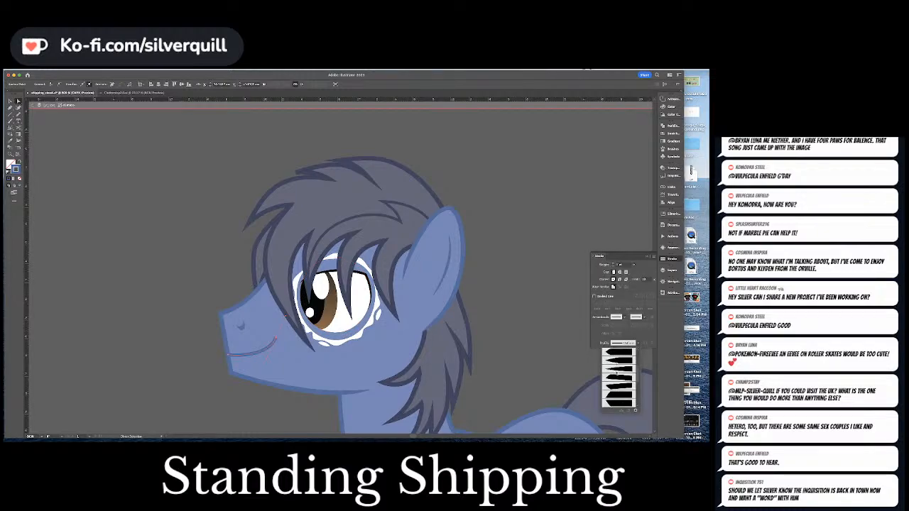
{"action": "left_click", "coordinate": [616, 352]}
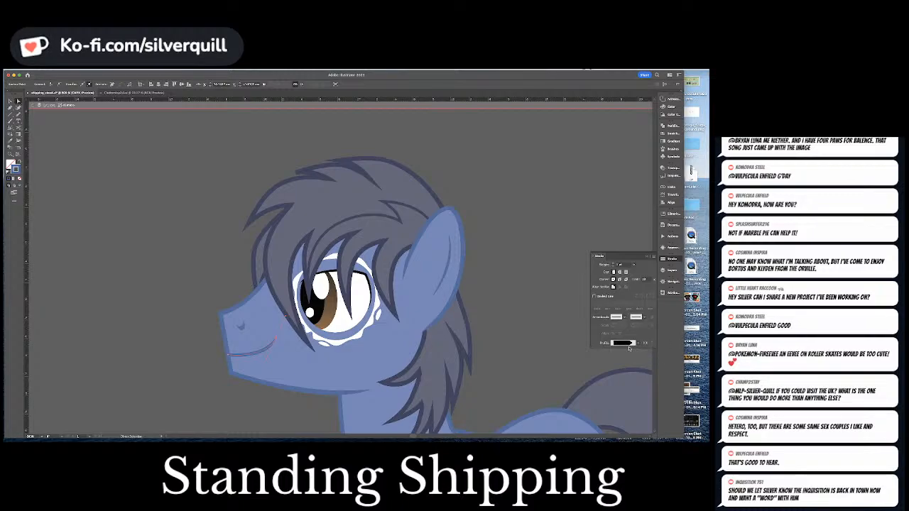
Remove the width points near the cheek end of the smile line to smooth its taper.
{"action": "key", "text": "shift+w"}
{"action": "key", "text": "super+shift+a"}
{"action": "double_click", "coordinate": [271, 344]}
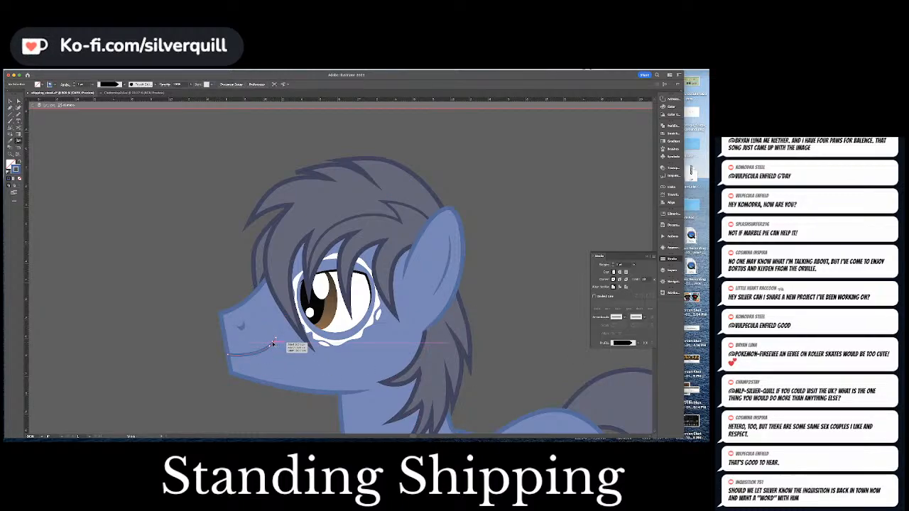
{"action": "left_click", "coordinate": [170, 240]}
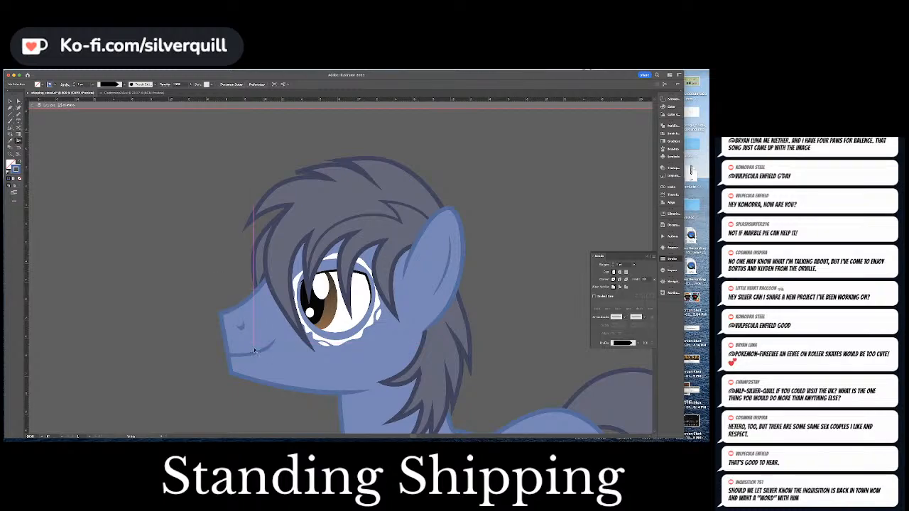
{"action": "double_click", "coordinate": [269, 345]}
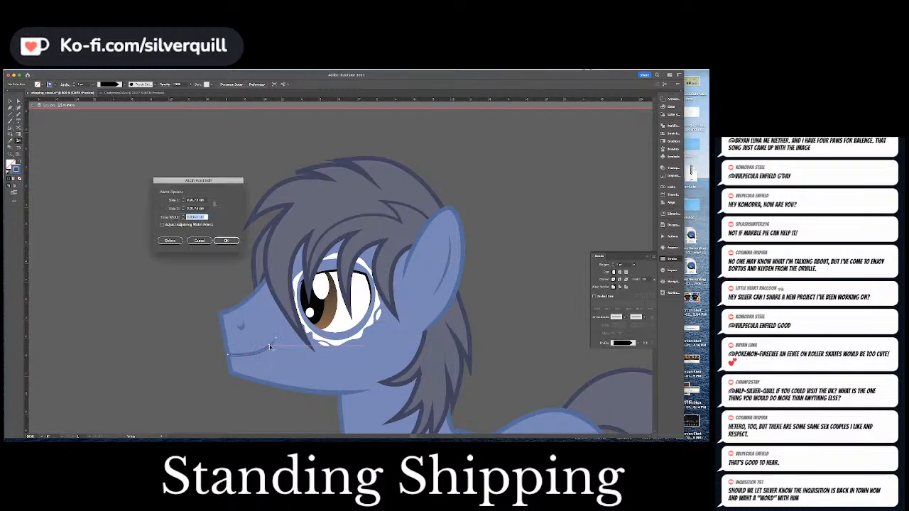
{"action": "left_click", "coordinate": [171, 240]}
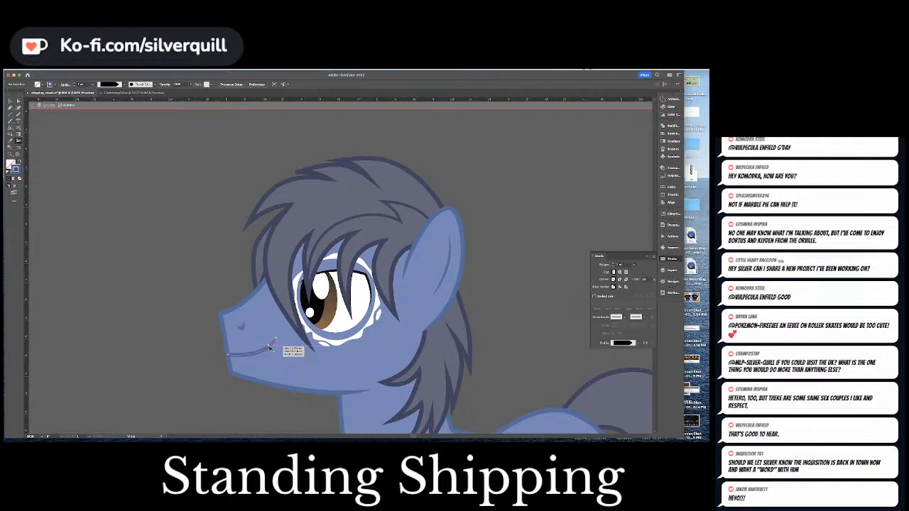
{"action": "key", "text": "a"}
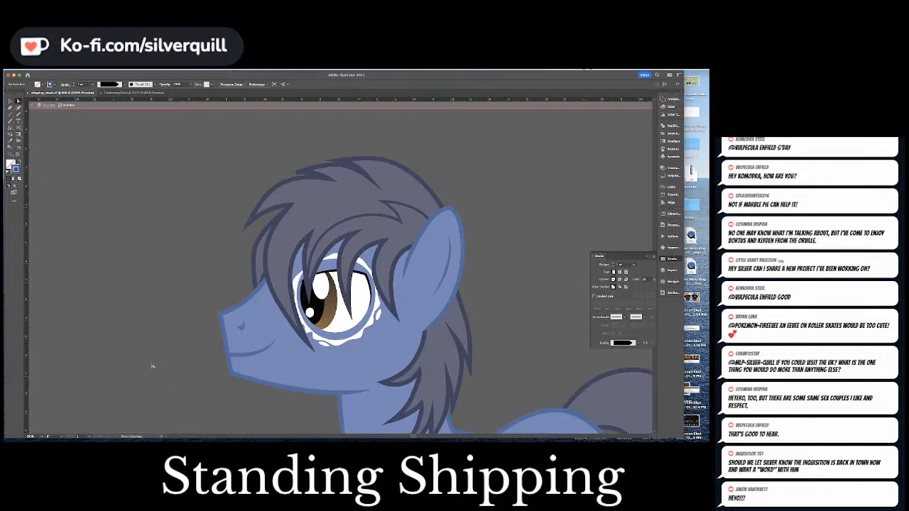
Draw a small hooked cheek crease beyond the corner of the smile and apply the arched one-sided width profile to it.
{"action": "left_click", "coordinate": [276, 334]}
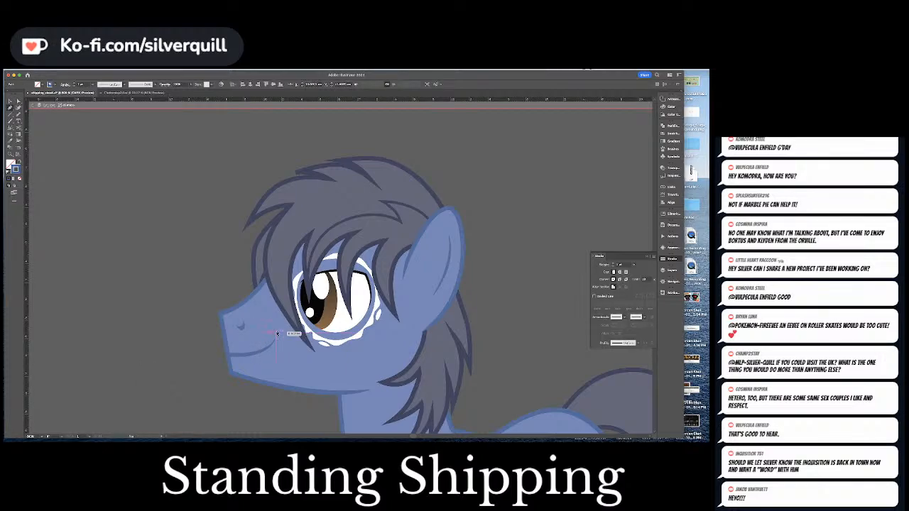
{"action": "left_click", "coordinate": [279, 331]}
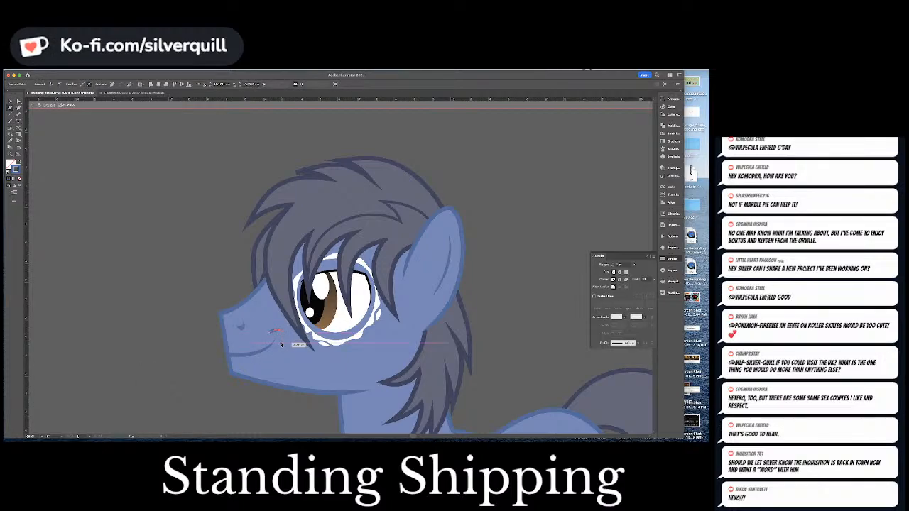
{"action": "left_click", "coordinate": [280, 343]}
{"action": "left_click", "coordinate": [614, 343]}
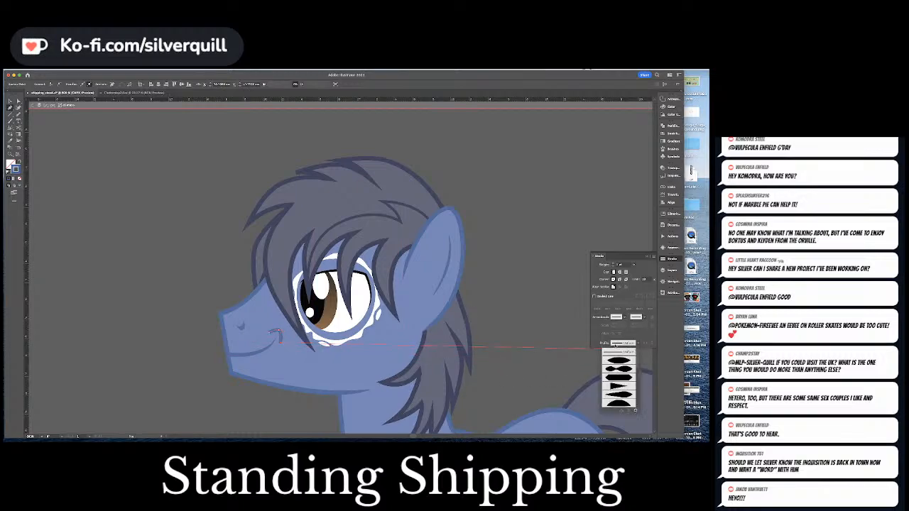
{"action": "left_click", "coordinate": [618, 402]}
{"action": "key", "text": "a"}
{"action": "left_click", "coordinate": [275, 350]}
{"action": "key", "text": "Delete"}
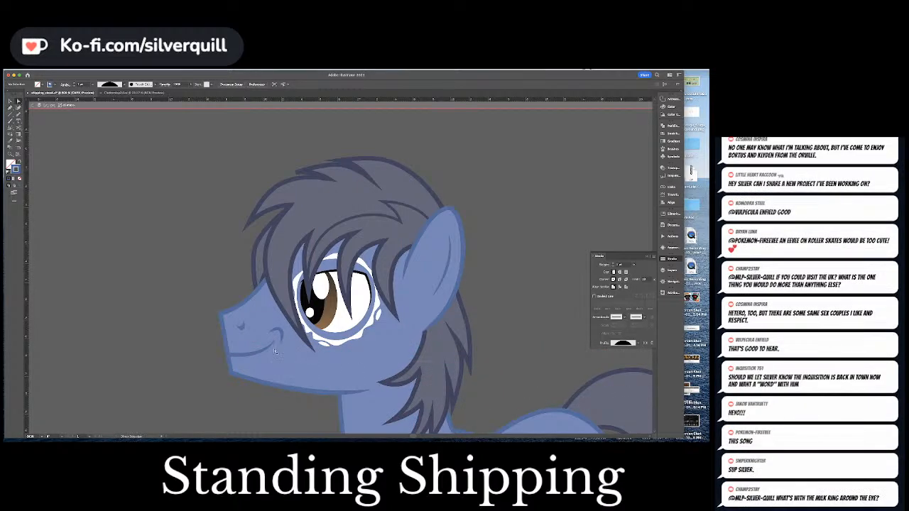
Select the smile line together with the cheek crease and shift them slightly toward the back of the head.
{"action": "left_click", "coordinate": [280, 338]}
{"action": "left_click", "coordinate": [278, 335], "text": "shift"}
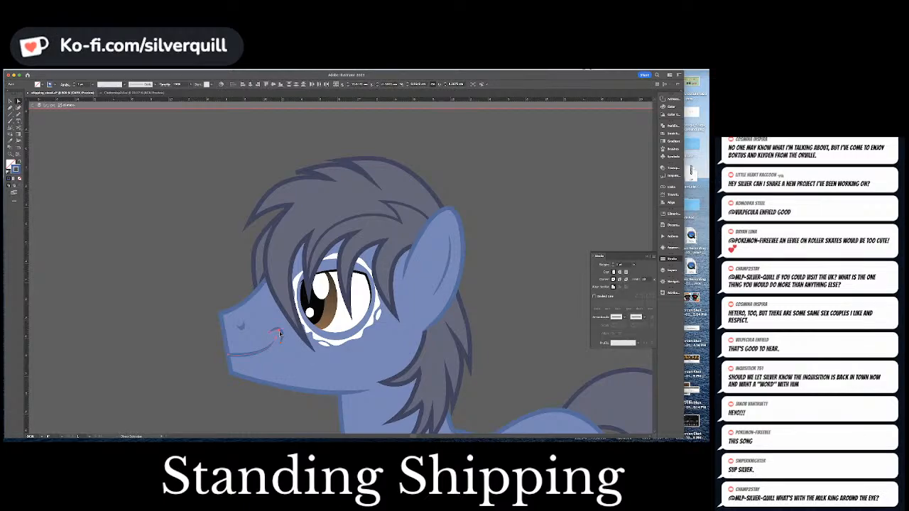
{"action": "left_click_drag", "start_coordinate": [279, 335], "coordinate": [282, 335]}
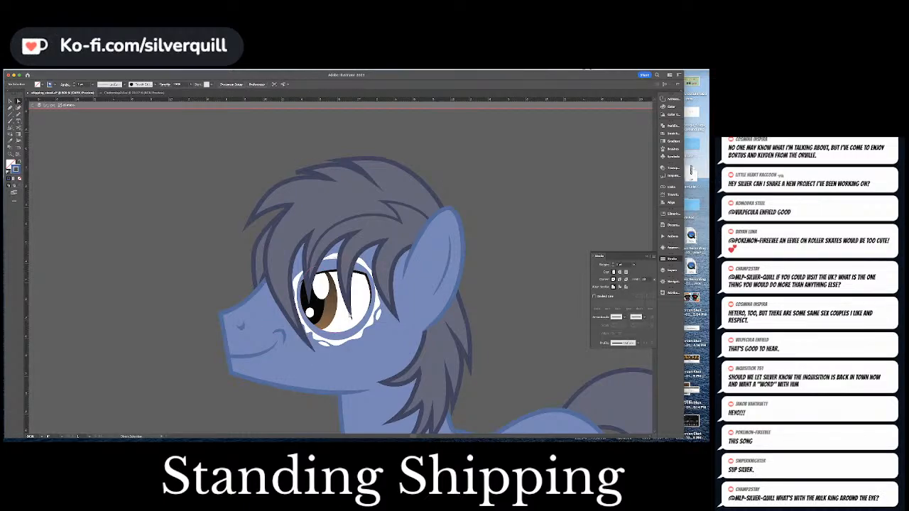
Replace the upper lash line with a two-segment black stroke running across the eye from its front corner and down the rear edge.
{"action": "left_click", "coordinate": [337, 274]}
{"action": "key", "text": "Delete"}
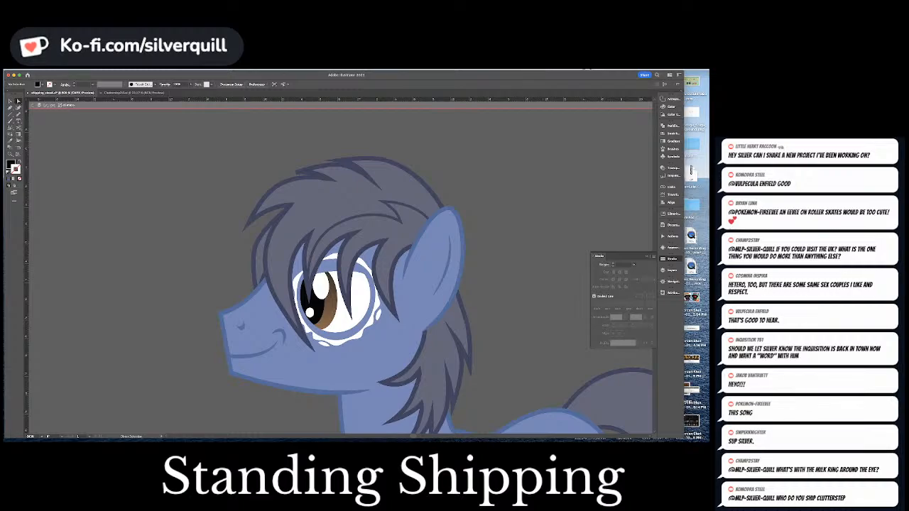
{"action": "key", "text": "super+equal"}
{"action": "key", "text": "super+equal"}
{"action": "key", "text": "super+equal"}
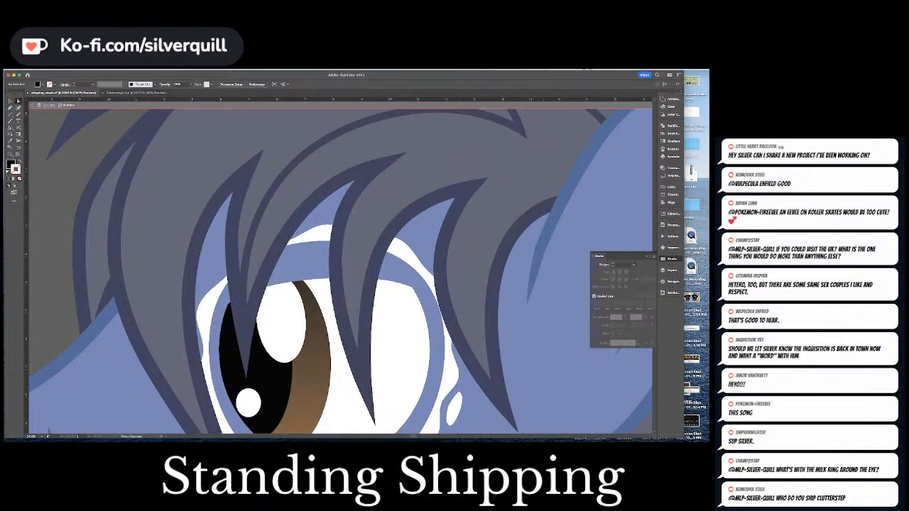
{"action": "left_click", "coordinate": [224, 297]}
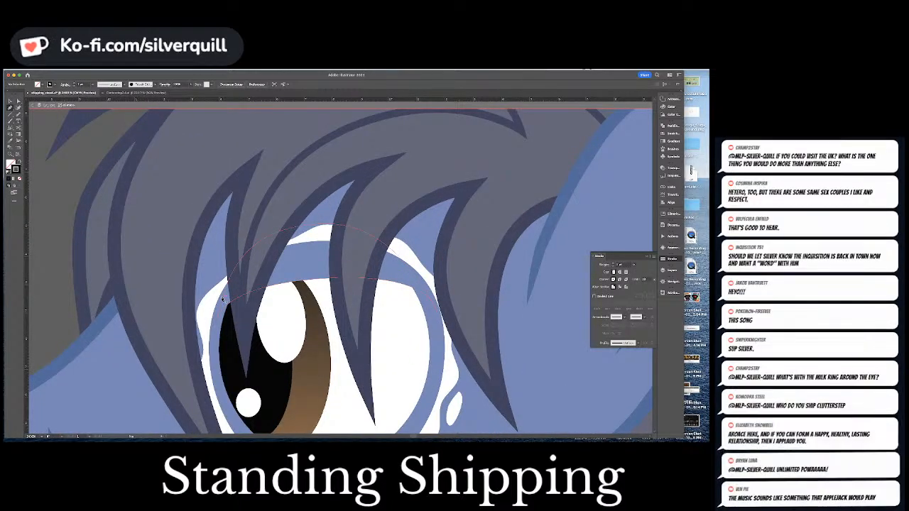
{"action": "left_click", "coordinate": [223, 301], "text": "super"}
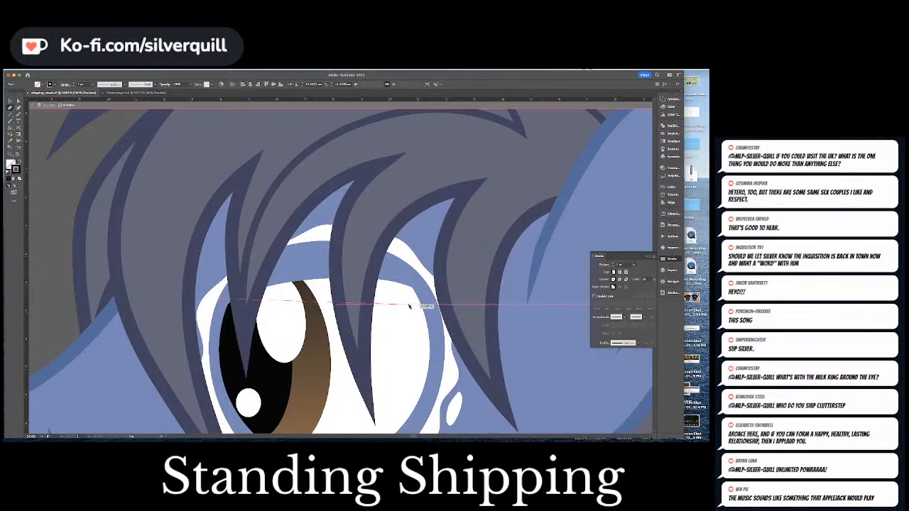
{"action": "left_click", "coordinate": [426, 322]}
{"action": "left_click_drag", "start_coordinate": [435, 349], "coordinate": [441, 266]}
{"action": "scroll", "coordinate": [442, 267], "scroll_direction": "down", "scroll_amount": 1}
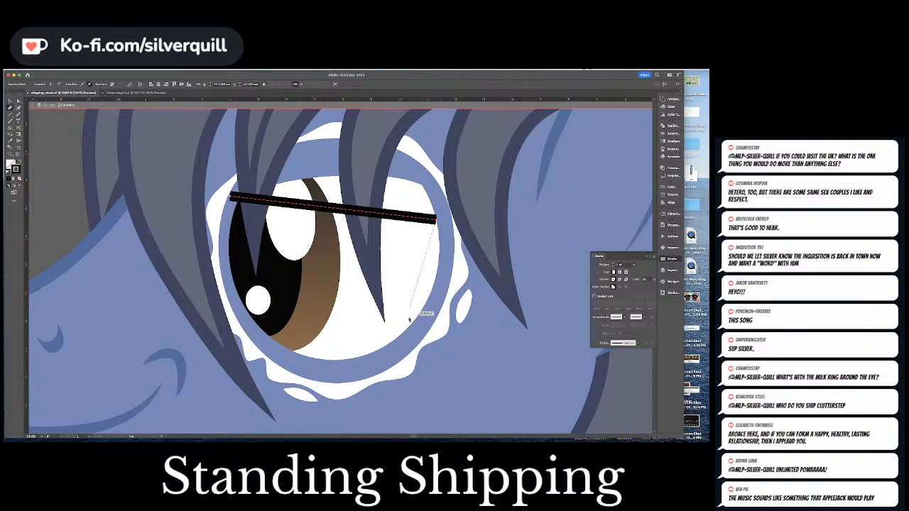
{"action": "left_click", "coordinate": [390, 341]}
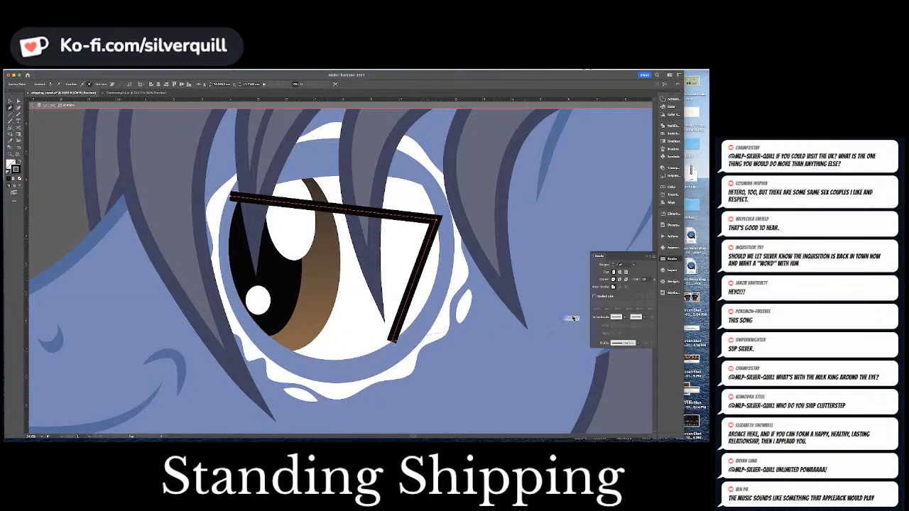
Apply the arched one-sided width profile to the lash line, curve both segments around the eye, and lower its front end slightly.
{"action": "left_click", "coordinate": [634, 342]}
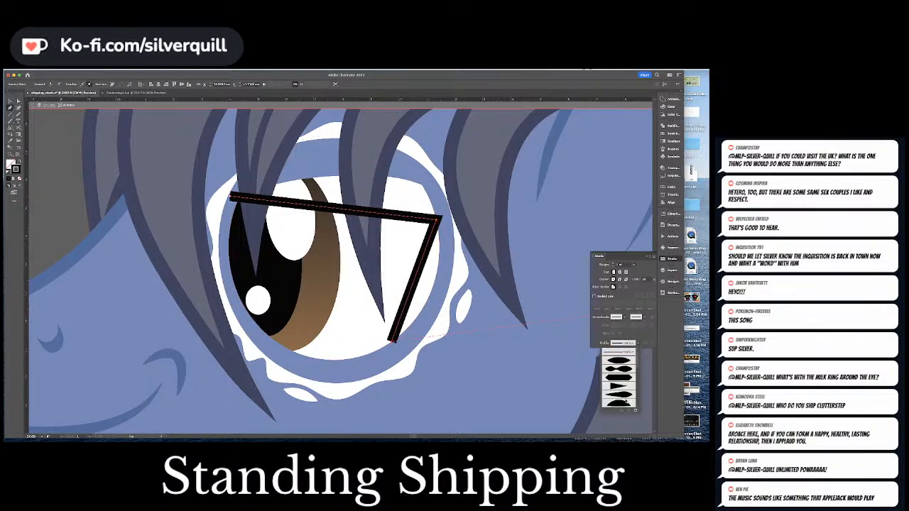
{"action": "left_click", "coordinate": [626, 402]}
{"action": "left_click", "coordinate": [20, 108]}
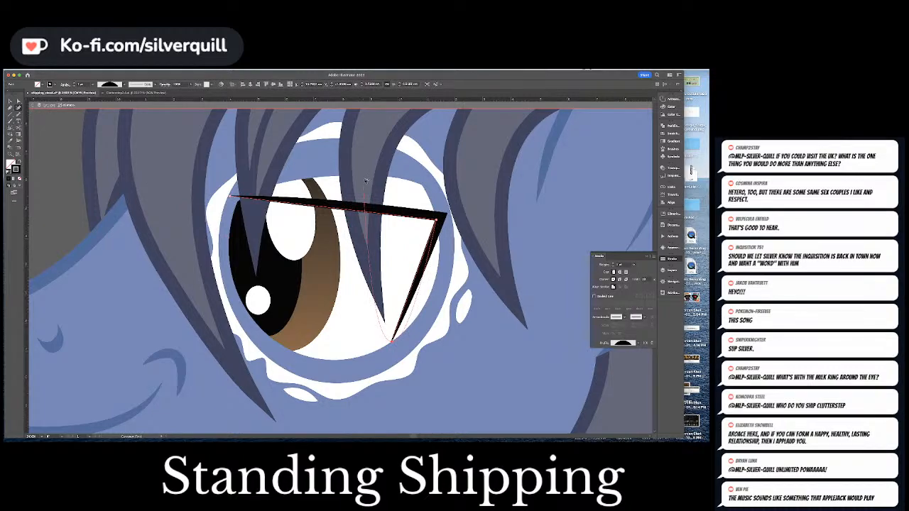
{"action": "left_click_drag", "start_coordinate": [339, 209], "coordinate": [337, 217]}
{"action": "mouse_move", "coordinate": [414, 282]}
{"action": "left_mouse_down"}
{"action": "mouse_move", "coordinate": [439, 289]}
{"action": "mouse_move", "coordinate": [428, 292]}
{"action": "left_mouse_up"}
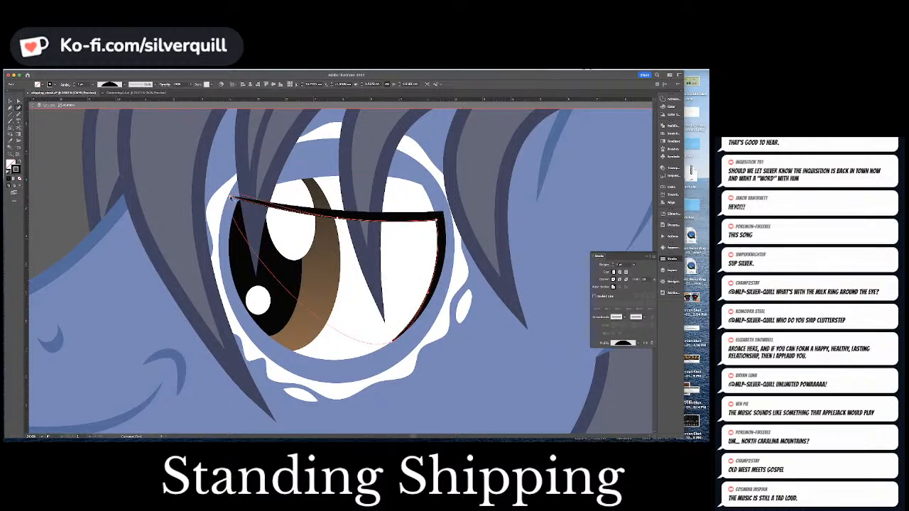
{"action": "key", "text": "a"}
{"action": "left_click_drag", "start_coordinate": [230, 198], "coordinate": [230, 203]}
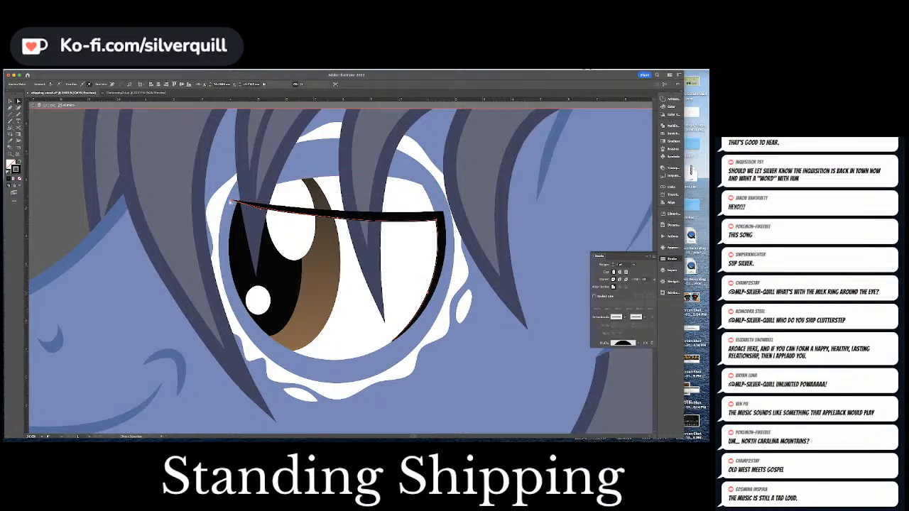
{"action": "key", "text": "super+shift+a"}
Lower the upper eyelid's bottom edge to the new lash line and fit its front corner and curve to the lash.
{"action": "left_click", "coordinate": [386, 176]}
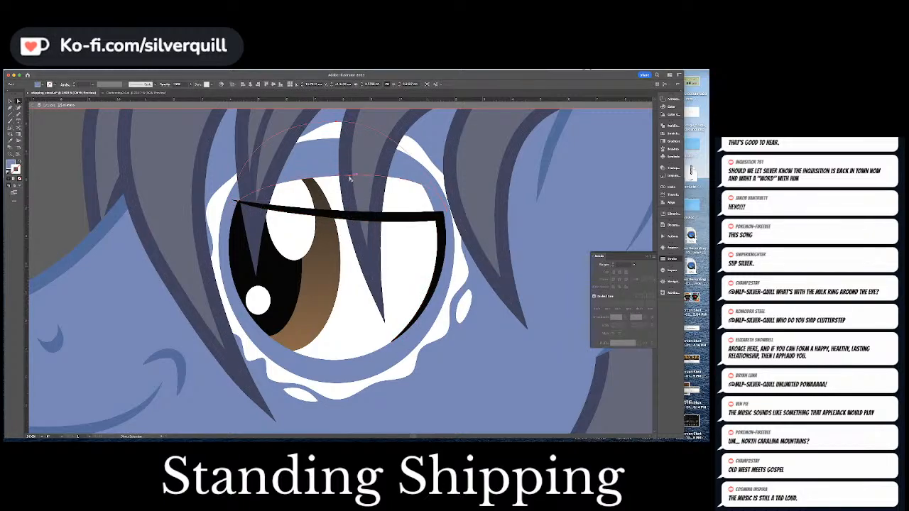
{"action": "left_click_drag", "start_coordinate": [350, 176], "coordinate": [352, 217]}
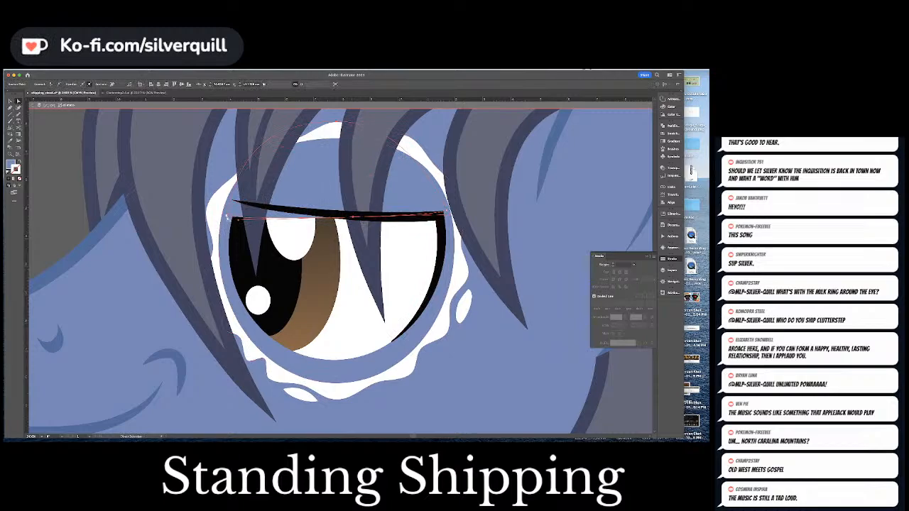
{"action": "left_click_drag", "start_coordinate": [226, 215], "coordinate": [236, 199]}
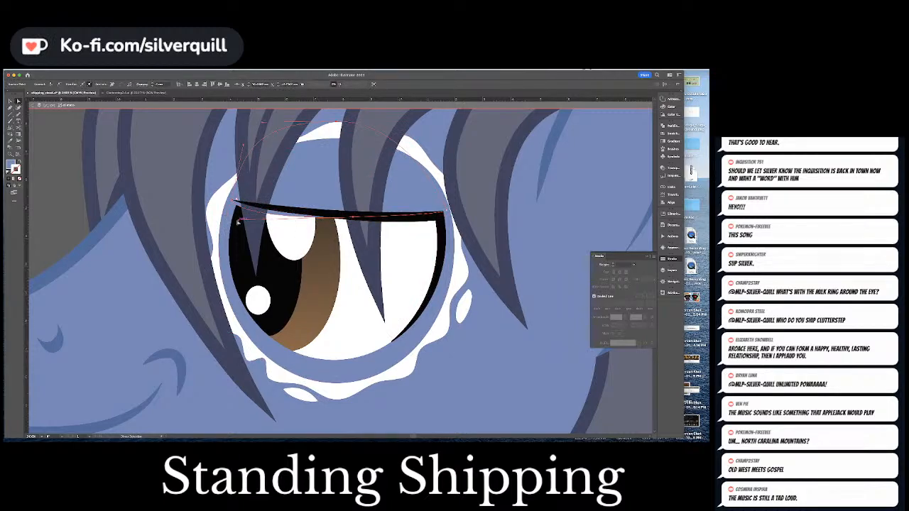
{"action": "left_click", "coordinate": [466, 216]}
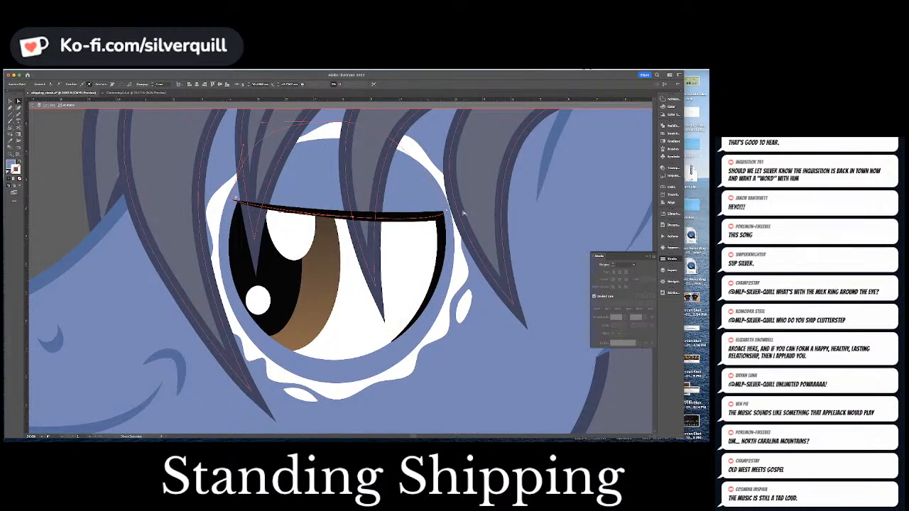
{"action": "key", "text": "super+shift+a"}
{"action": "key", "text": "super+minus"}
{"action": "key", "text": "super+minus"}
{"action": "key", "text": "super+minus"}
{"action": "key", "text": "super+minus"}
{"action": "key", "text": "super+minus"}
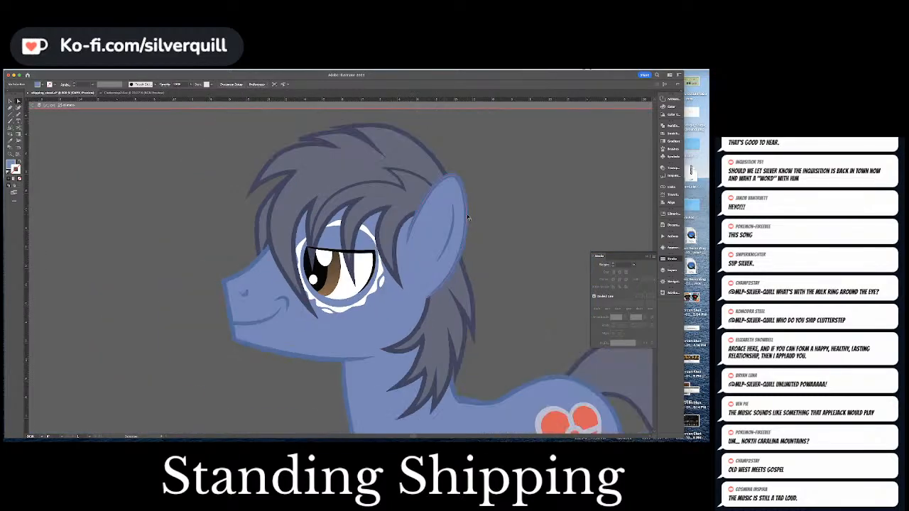
Delete the large and small white highlights from the pony's eye.
{"action": "key", "text": "super+equal"}
{"action": "key", "text": "super+equal"}
{"action": "key", "text": "super+equal"}
{"action": "key", "text": "super+equal"}
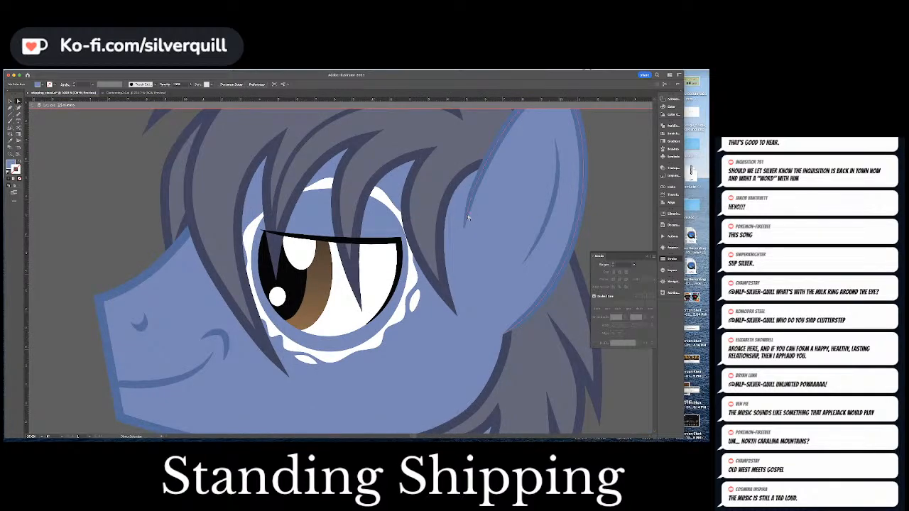
{"action": "left_click", "coordinate": [301, 253]}
{"action": "key", "text": "Delete"}
{"action": "left_click", "coordinate": [277, 296]}
{"action": "key", "text": "Delete"}
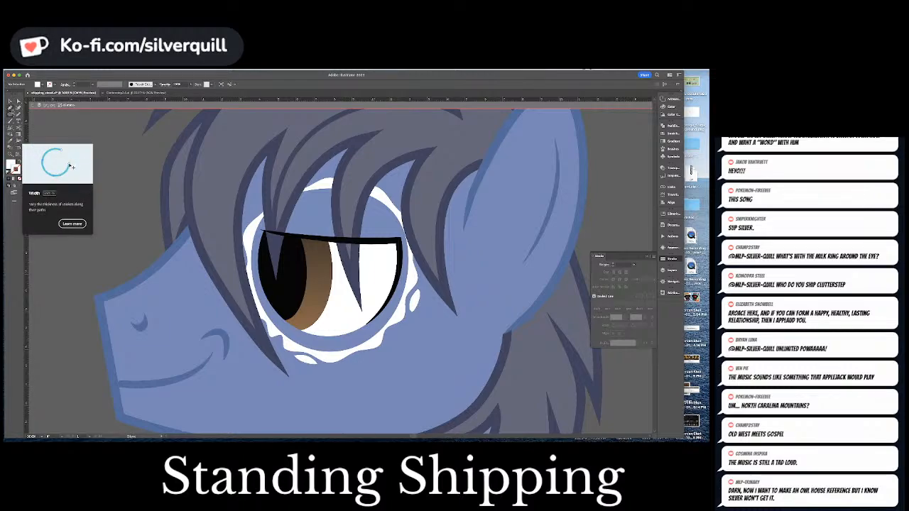
{"action": "left_click", "coordinate": [18, 101]}
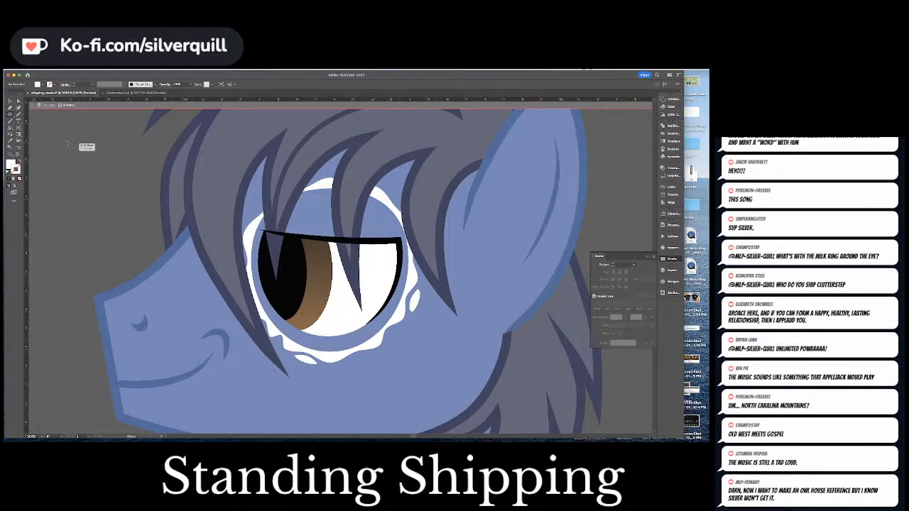
Build a small white heart in the empty space beside the head from two overlapping circles and a downward-pointing triangle.
{"action": "key", "text": "v"}
{"action": "mouse_move", "coordinate": [69, 143]}
{"action": "left_mouse_down"}
{"action": "mouse_move", "coordinate": [96, 170]}
{"action": "mouse_move", "coordinate": [102, 160]}
{"action": "left_mouse_up"}
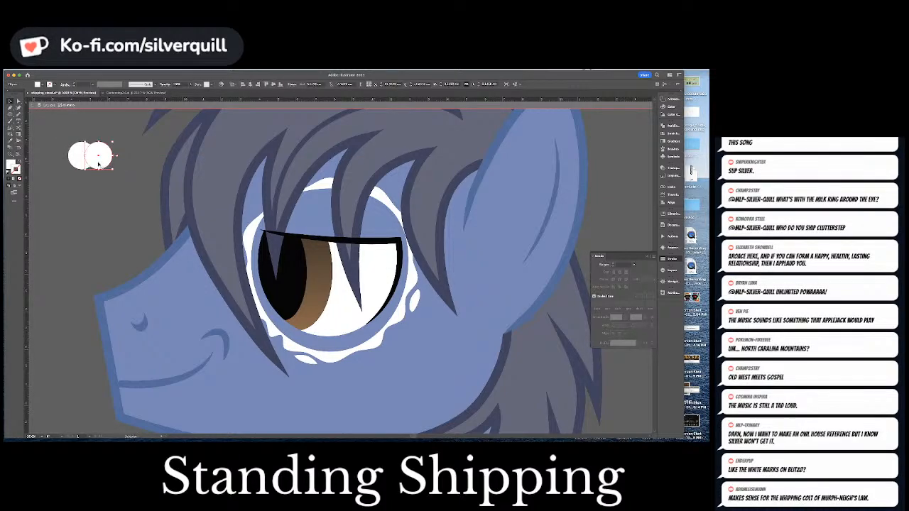
{"action": "key", "text": "p"}
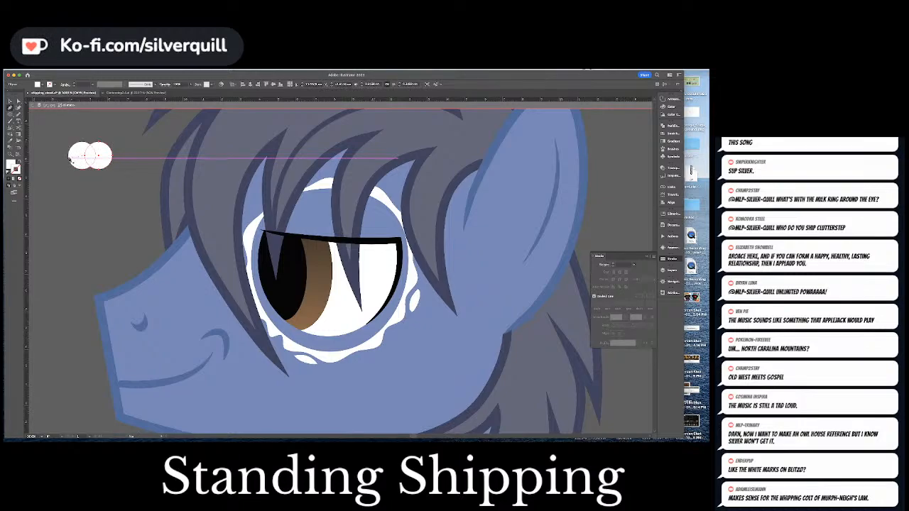
{"action": "left_click", "coordinate": [69, 159]}
{"action": "left_click_drag", "start_coordinate": [81, 173], "coordinate": [93, 195]}
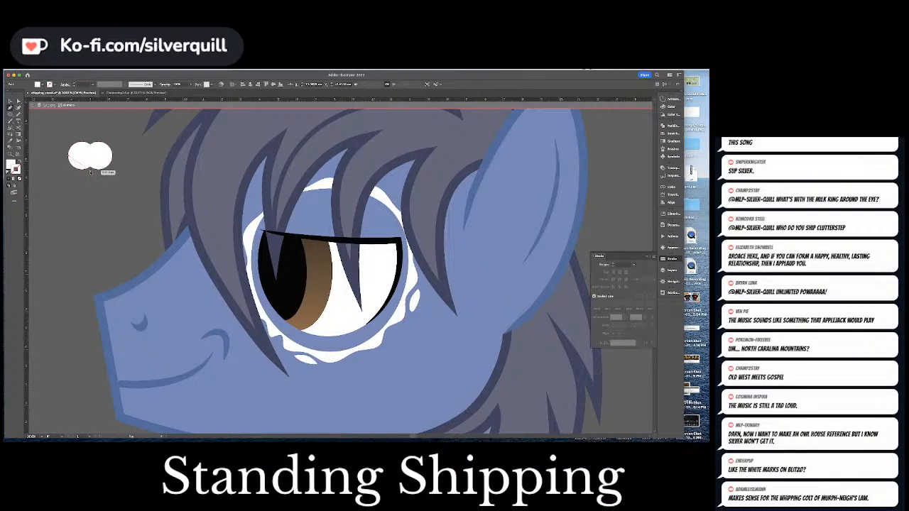
{"action": "left_click", "coordinate": [90, 171]}
{"action": "left_click", "coordinate": [112, 155]}
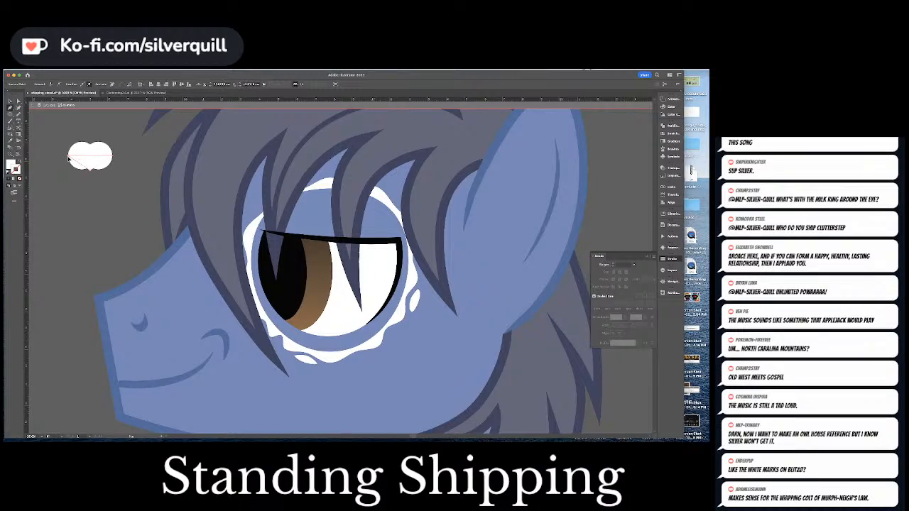
{"action": "left_click", "coordinate": [69, 159]}
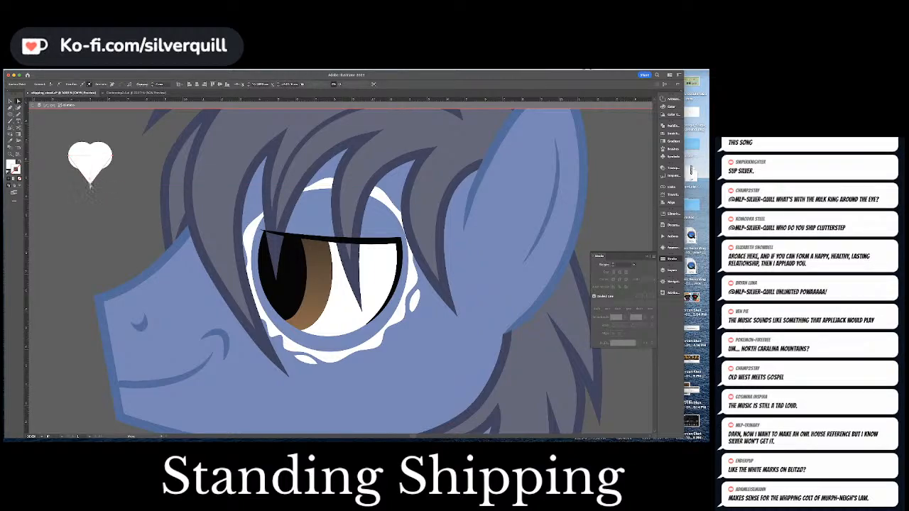
{"action": "left_click_drag", "start_coordinate": [90, 187], "coordinate": [90, 186]}
Unite the two circles and the triangle into a single heart shape.
{"action": "left_click", "coordinate": [81, 153]}
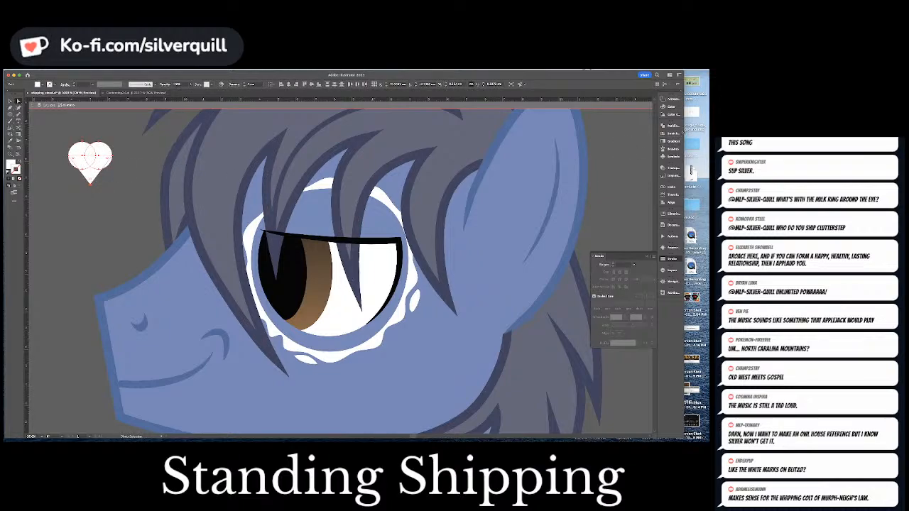
{"action": "left_click", "coordinate": [667, 125]}
{"action": "left_click", "coordinate": [596, 152]}
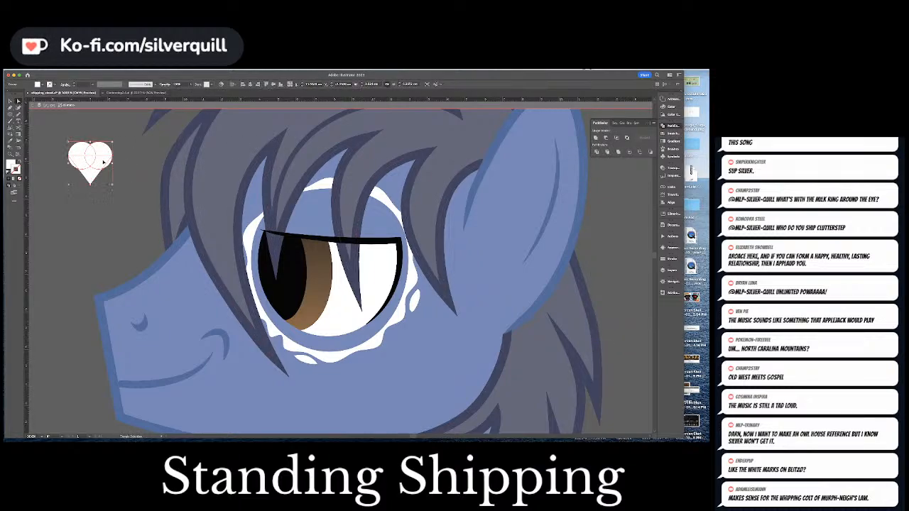
{"action": "left_click", "coordinate": [108, 173]}
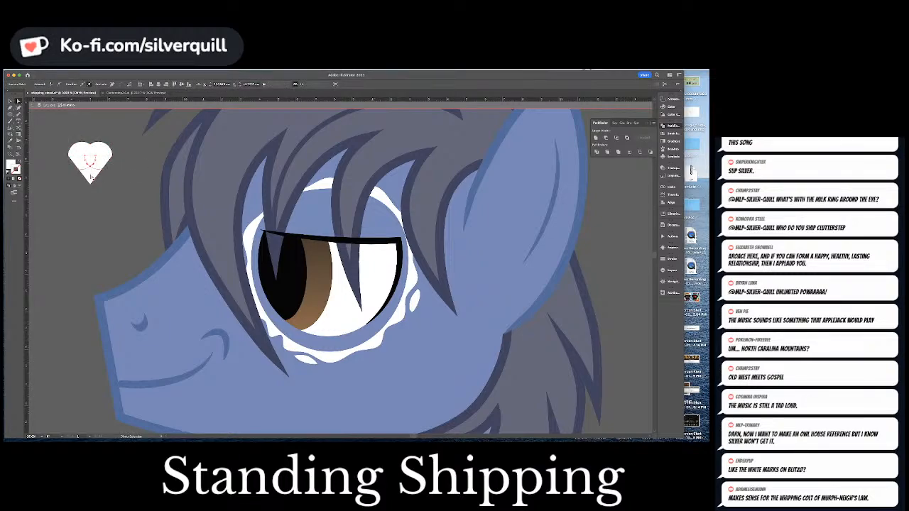
{"action": "left_click", "coordinate": [91, 175]}
{"action": "key", "text": "ctrl+a"}
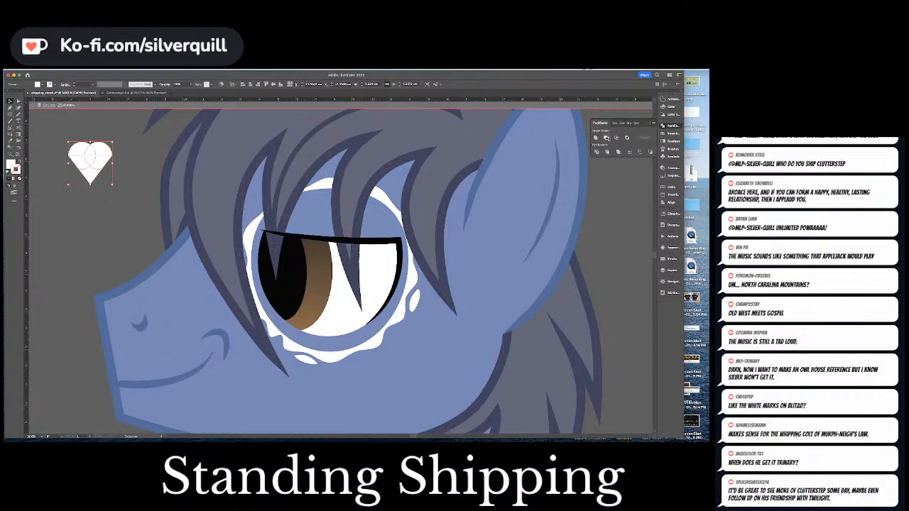
{"action": "left_click", "coordinate": [596, 138]}
Bow the heart's two straight lower sides outward into matching curves.
{"action": "key", "text": "p"}
{"action": "left_click", "coordinate": [19, 108]}
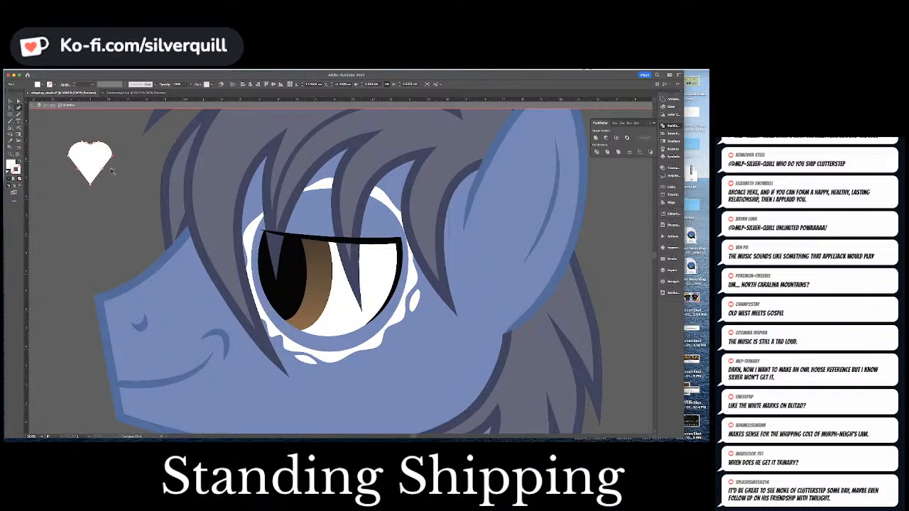
{"action": "left_click", "coordinate": [11, 102]}
{"action": "left_click", "coordinate": [102, 169]}
{"action": "key", "text": "Delete"}
{"action": "left_click", "coordinate": [78, 169]}
{"action": "key", "text": "Delete"}
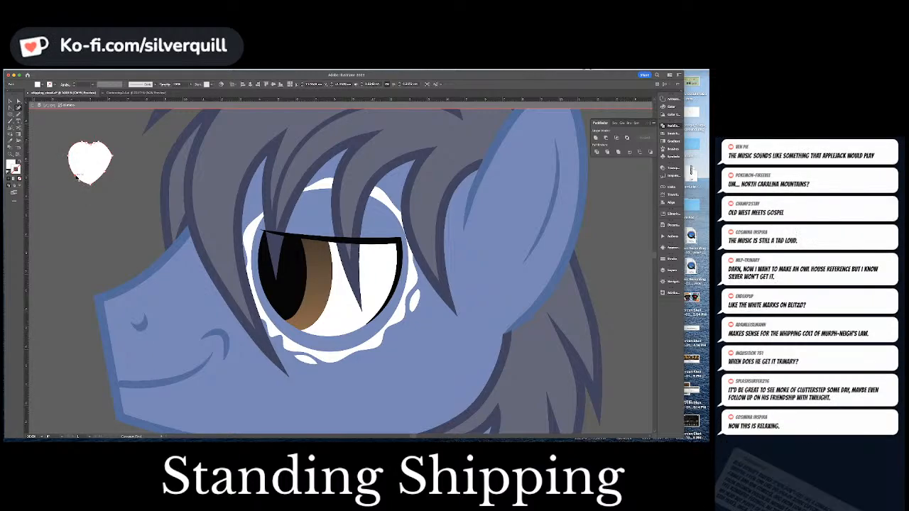
{"action": "key", "text": "super+z"}
{"action": "key", "text": "super+z"}
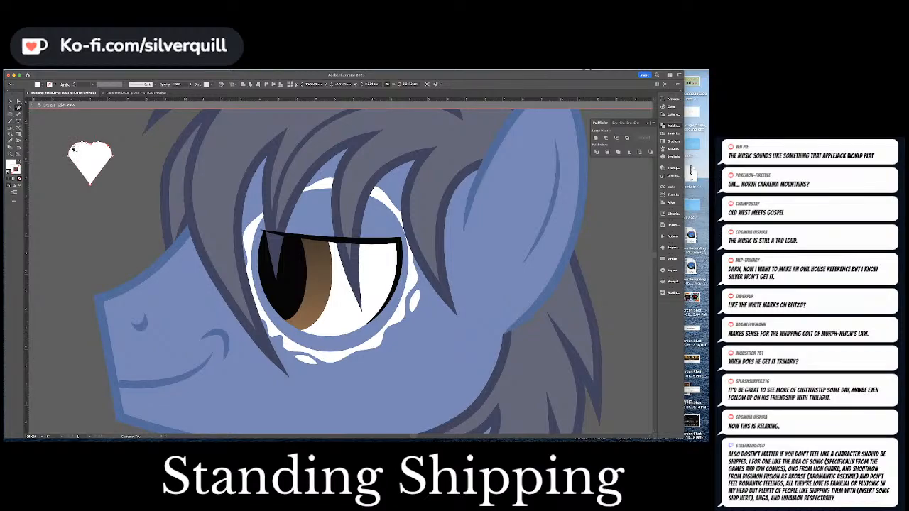
{"action": "left_click_drag", "start_coordinate": [79, 171], "coordinate": [107, 171]}
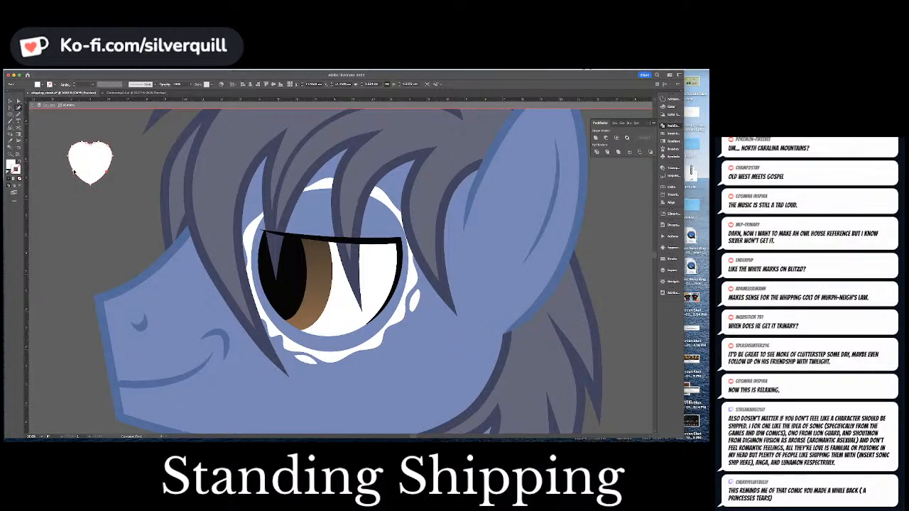
{"action": "left_click", "coordinate": [142, 171]}
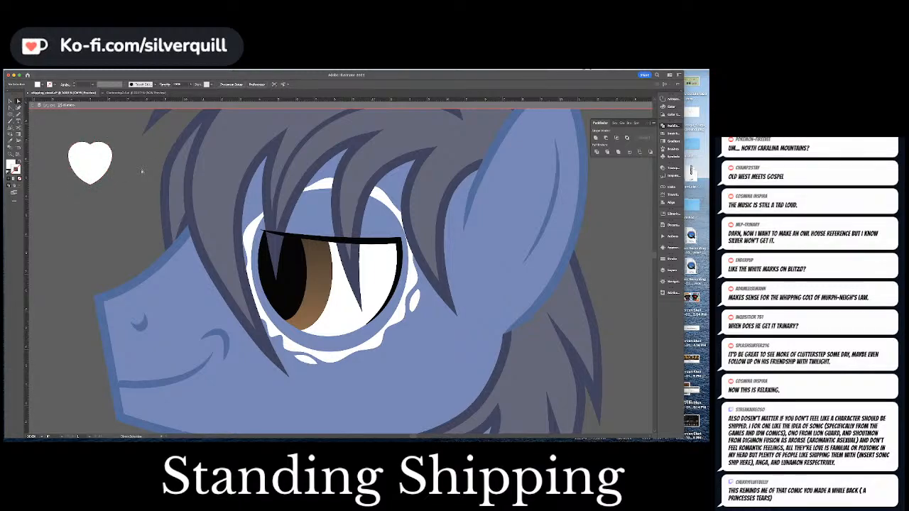
Delete the hand-built white heart beside the pony's head.
{"action": "key", "text": "super+minus"}
{"action": "key", "text": "super+minus"}
{"action": "key", "text": "super+minus"}
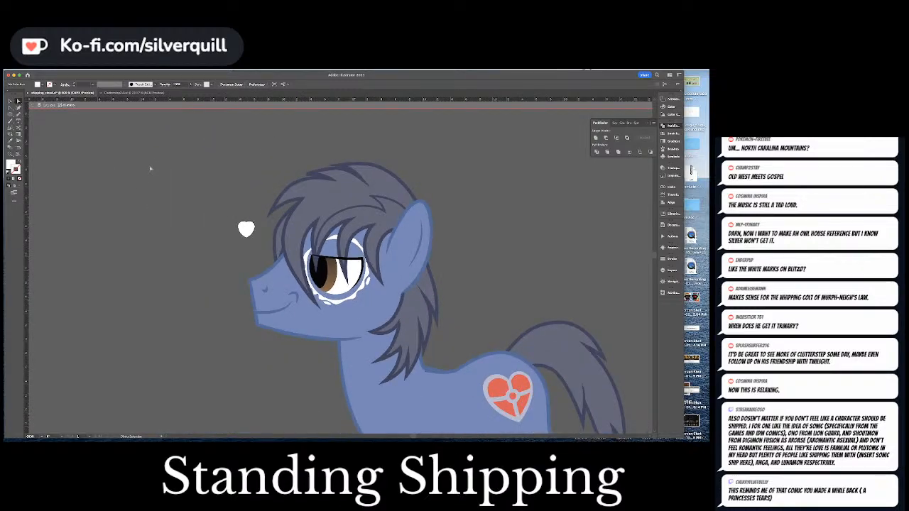
{"action": "left_click", "coordinate": [246, 228]}
{"action": "key", "text": "Delete"}
Copy the gradient heart from the comma-shaped base and paste it near the pony's head.
{"action": "key", "text": "super+minus"}
{"action": "key", "text": "super+minus"}
{"action": "key", "text": "super+minus"}
{"action": "key", "text": "super+minus"}
{"action": "key", "text": "super+minus"}
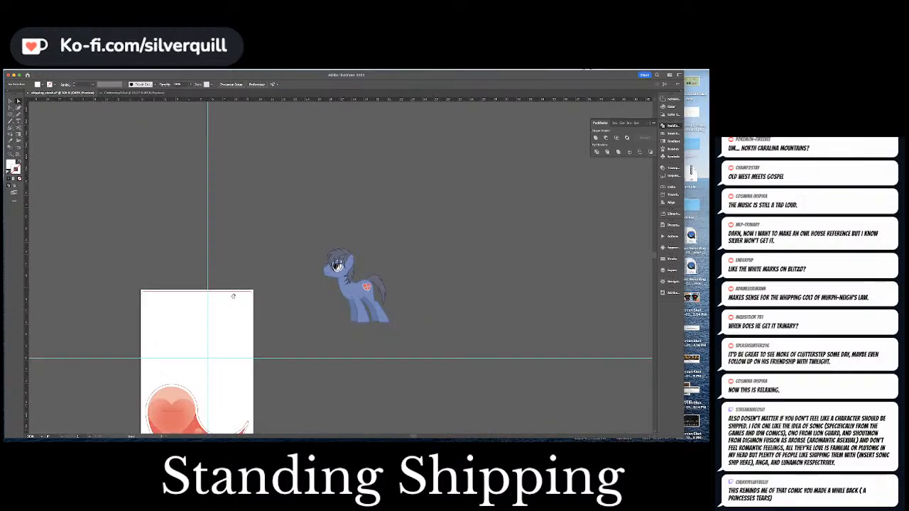
{"action": "left_click_drag", "start_coordinate": [233, 296], "coordinate": [248, 218]}
{"action": "left_click_drag", "start_coordinate": [294, 159], "coordinate": [381, 164]}
{"action": "key", "text": "super+plus"}
{"action": "key", "text": "super+plus"}
{"action": "key", "text": "super+plus"}
{"action": "key", "text": "super+plus"}
{"action": "key", "text": "super+v"}
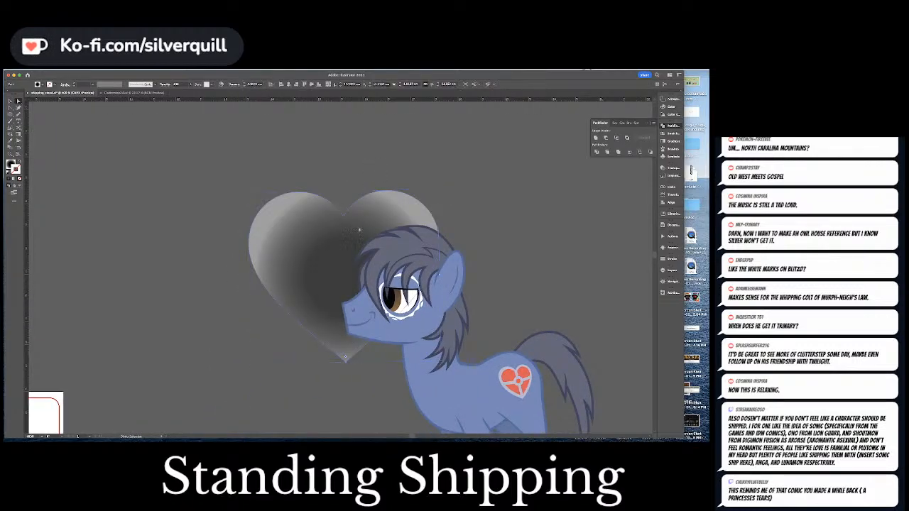
Move the pasted heart clear of the pony's face, shrink it to a small size, and fill it white with no stroke.
{"action": "left_click_drag", "start_coordinate": [358, 229], "coordinate": [246, 222]}
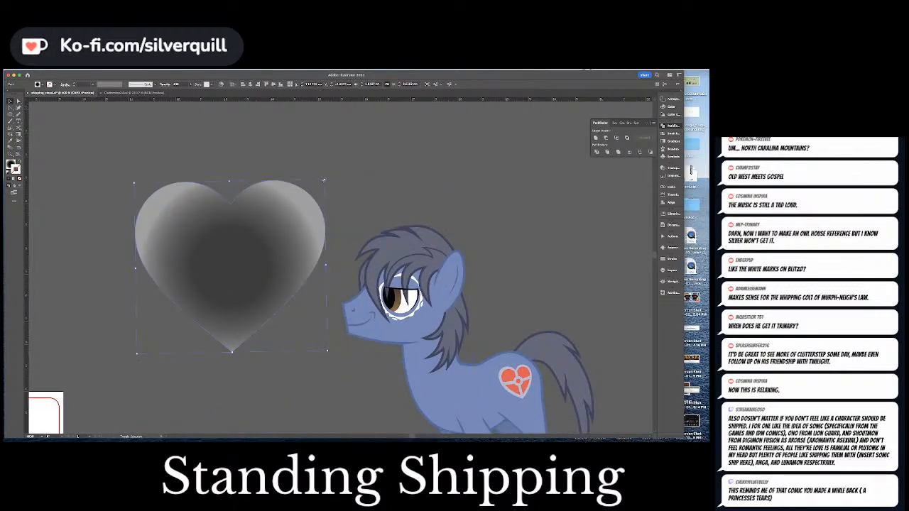
{"action": "left_click_drag", "start_coordinate": [323, 180], "coordinate": [247, 248]}
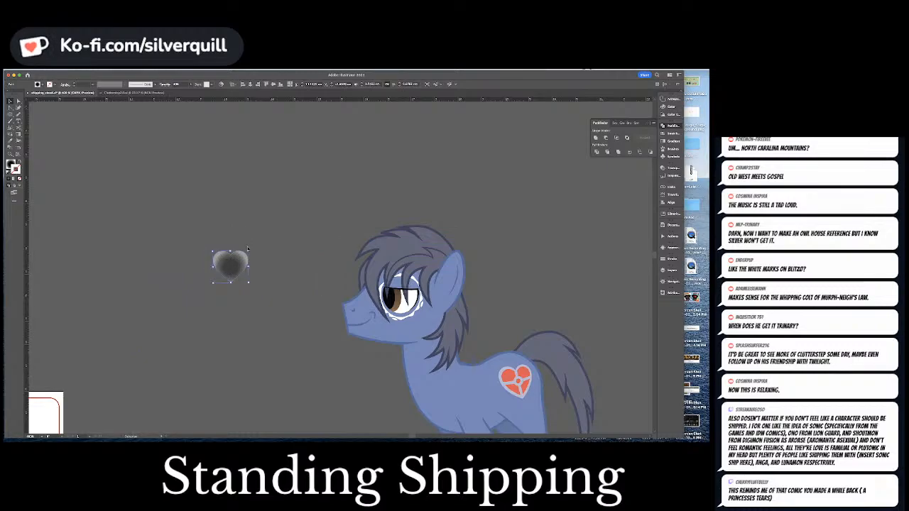
{"action": "key", "text": "d"}
{"action": "key", "text": "/"}
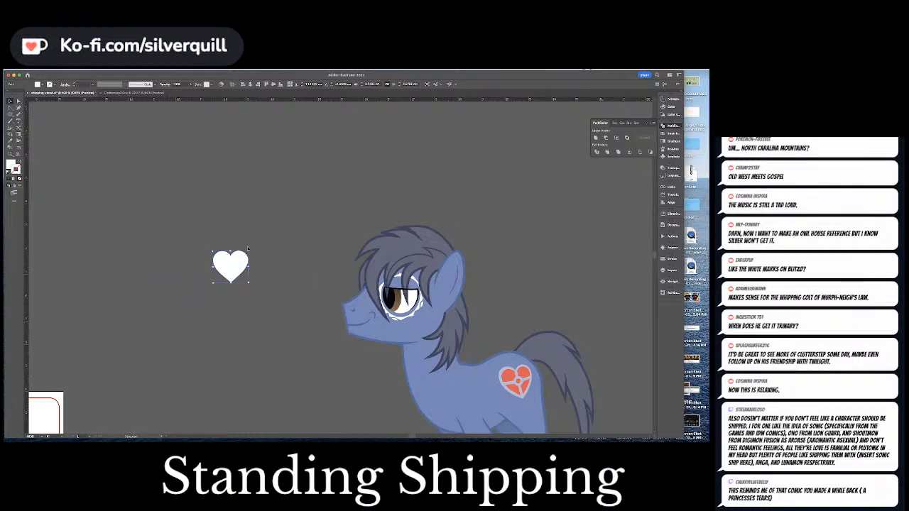
Place the white heart inside the pony's eye artwork, shrink it slightly, and position it over the pupil and iris as a highlight.
{"action": "left_click_drag", "start_coordinate": [248, 251], "coordinate": [395, 298]}
{"action": "key", "text": "super+shift+a"}
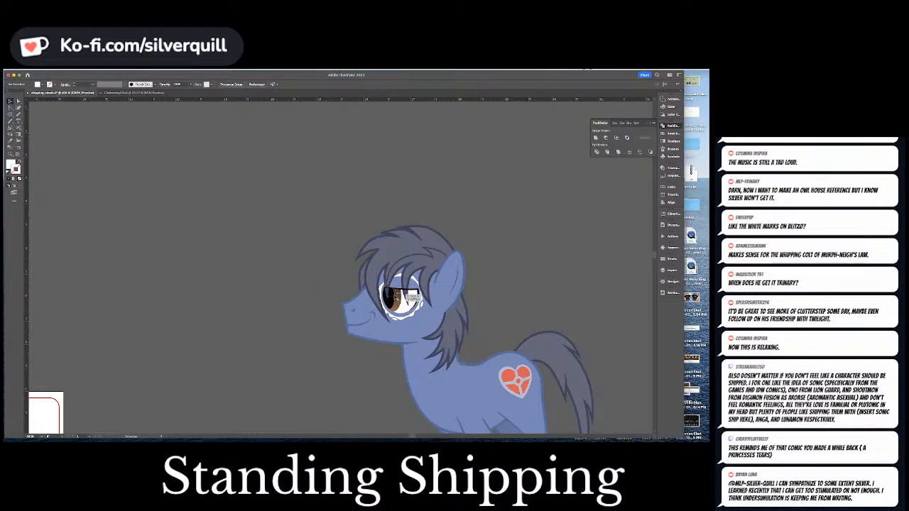
{"action": "left_click_drag", "start_coordinate": [396, 297], "coordinate": [396, 297]}
{"action": "key", "text": "super+equal"}
{"action": "key", "text": "super+equal"}
{"action": "key", "text": "super+equal"}
{"action": "key", "text": "super+equal"}
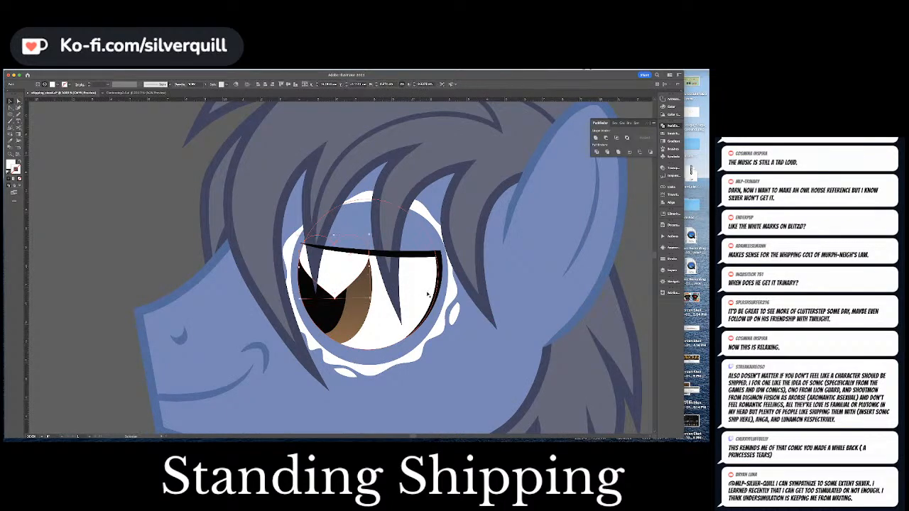
{"action": "left_click_drag", "start_coordinate": [370, 235], "coordinate": [357, 250]}
{"action": "left_click_drag", "start_coordinate": [328, 270], "coordinate": [359, 281]}
{"action": "key", "text": "super+shift+a"}
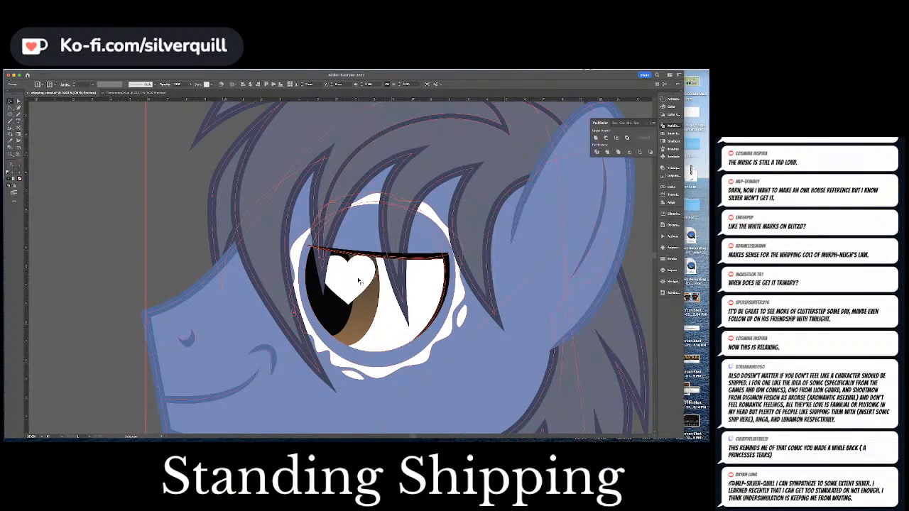
Examine the whole pony with its heart-shaped eye highlight and check the pose down to the hooves.
{"action": "key", "text": "super+minus"}
{"action": "key", "text": "super+minus"}
{"action": "key", "text": "super+minus"}
{"action": "key", "text": "super+minus"}
{"action": "key", "text": "super+minus"}
{"action": "left_click", "coordinate": [444, 277]}
{"action": "key", "text": "super+minus"}
{"action": "key", "text": "super+equal"}
{"action": "key", "text": "super+equal"}
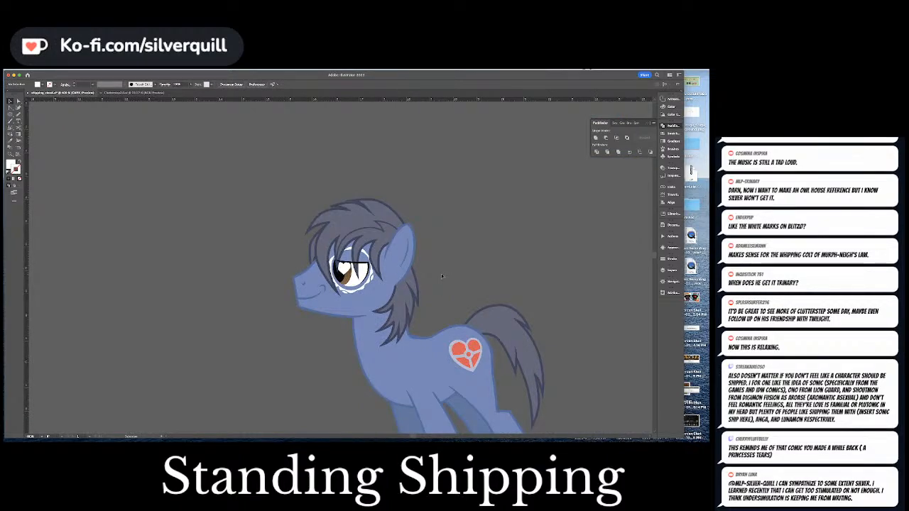
{"action": "left_click_drag", "start_coordinate": [442, 305], "coordinate": [341, 203]}
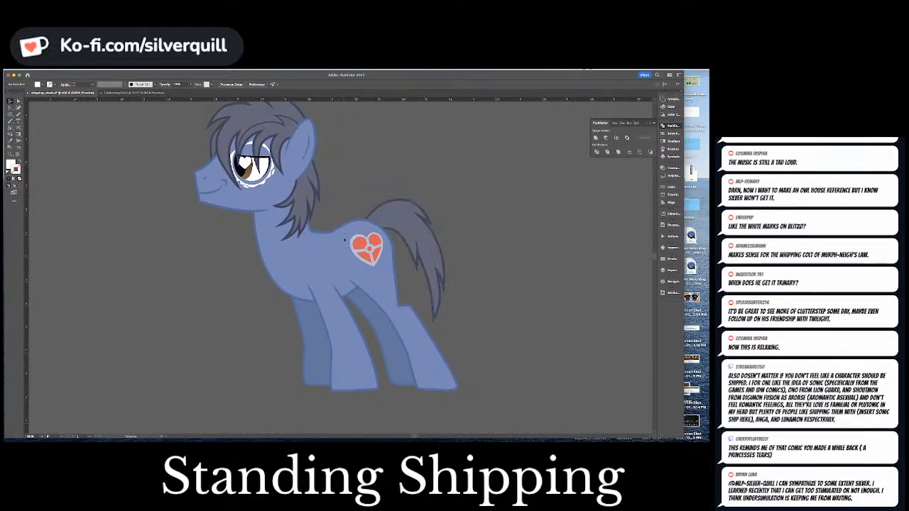
Adjust the curves along the front edges of the pony's two hind legs.
{"action": "key", "text": "a"}
{"action": "left_click", "coordinate": [330, 339]}
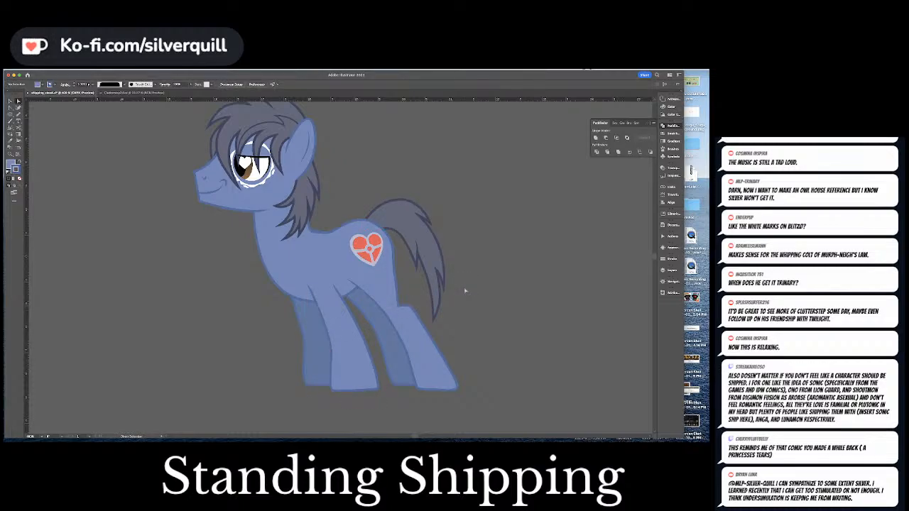
{"action": "left_click", "coordinate": [358, 307]}
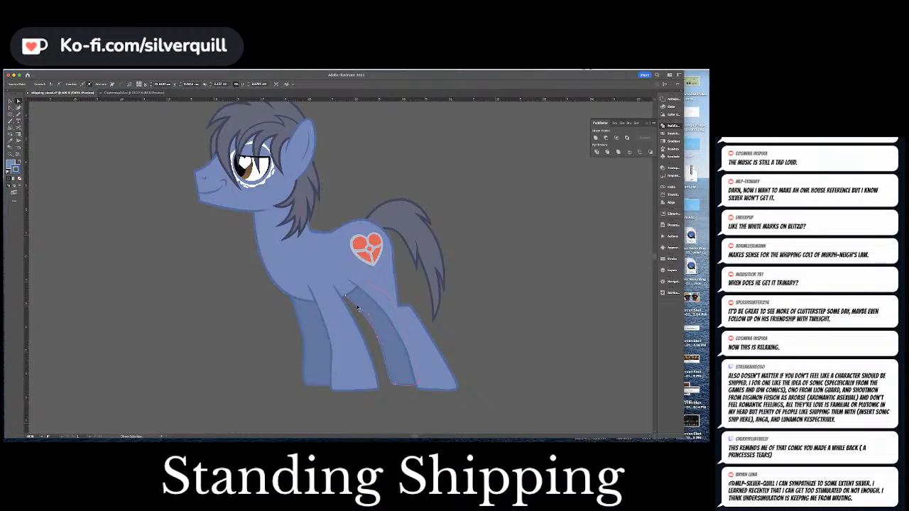
{"action": "left_click", "coordinate": [482, 272]}
{"action": "key", "text": "super+minus"}
{"action": "key", "text": "super+minus"}
{"action": "key", "text": "super+minus"}
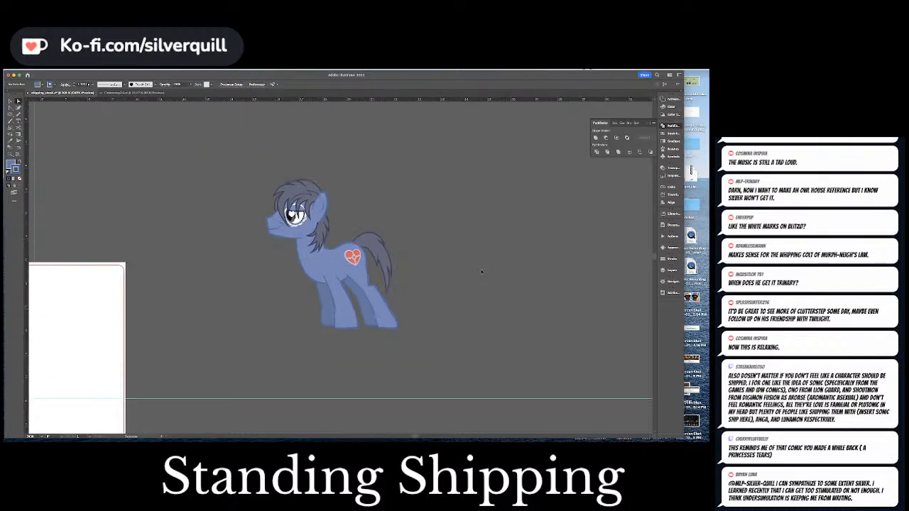
{"action": "key", "text": "super+equal"}
{"action": "key", "text": "super+equal"}
{"action": "key", "text": "super+equal"}
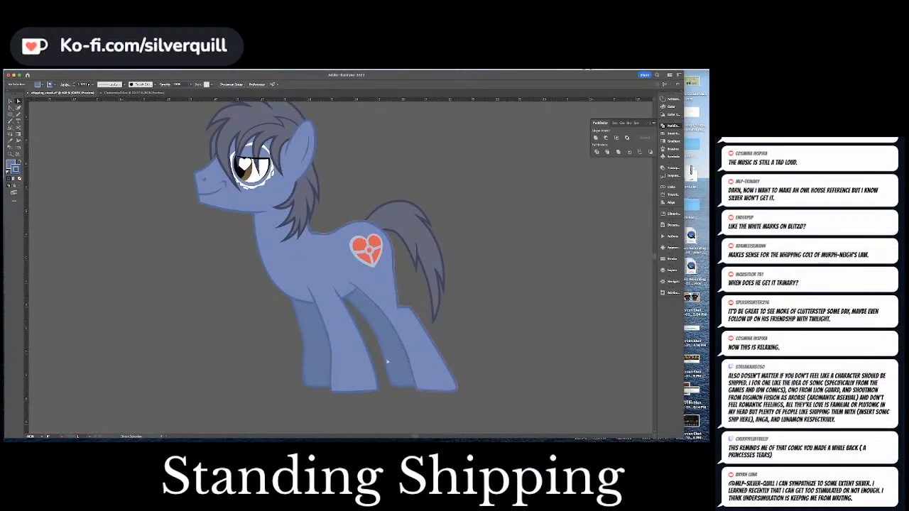
{"action": "left_click", "coordinate": [383, 351]}
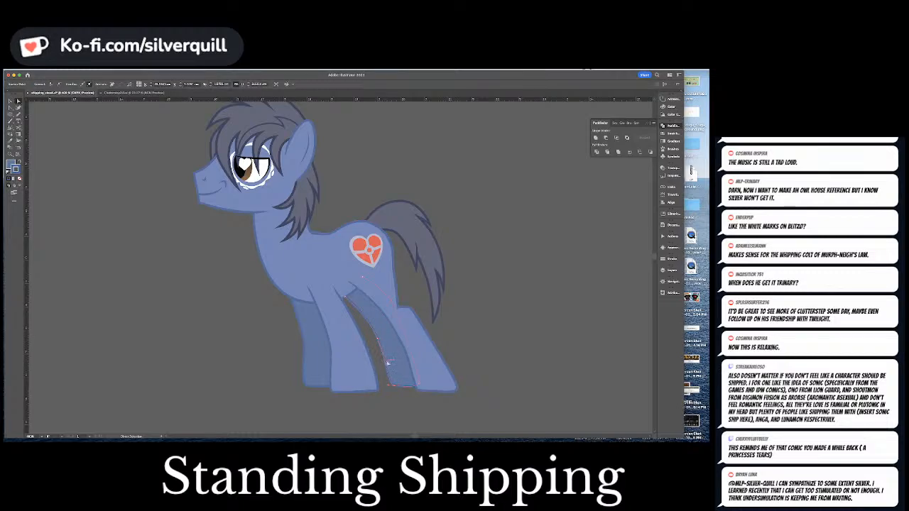
{"action": "left_click_drag", "start_coordinate": [391, 367], "coordinate": [376, 339]}
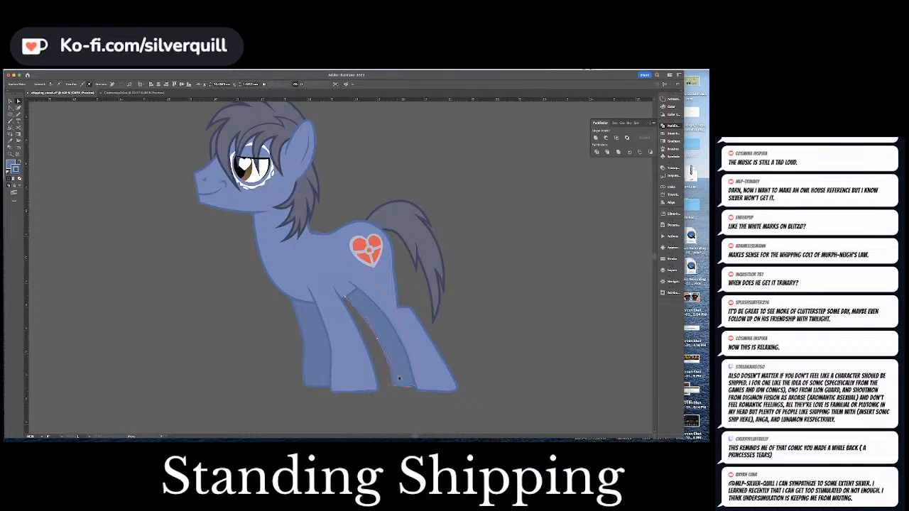
{"action": "left_click", "coordinate": [405, 363]}
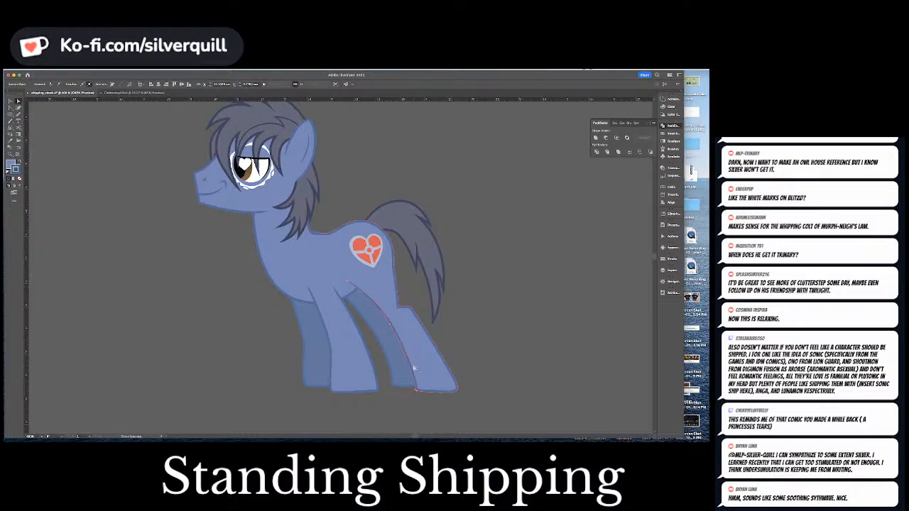
Adjust the curves along the front edges of the pony's near and far front legs.
{"action": "left_click", "coordinate": [329, 348]}
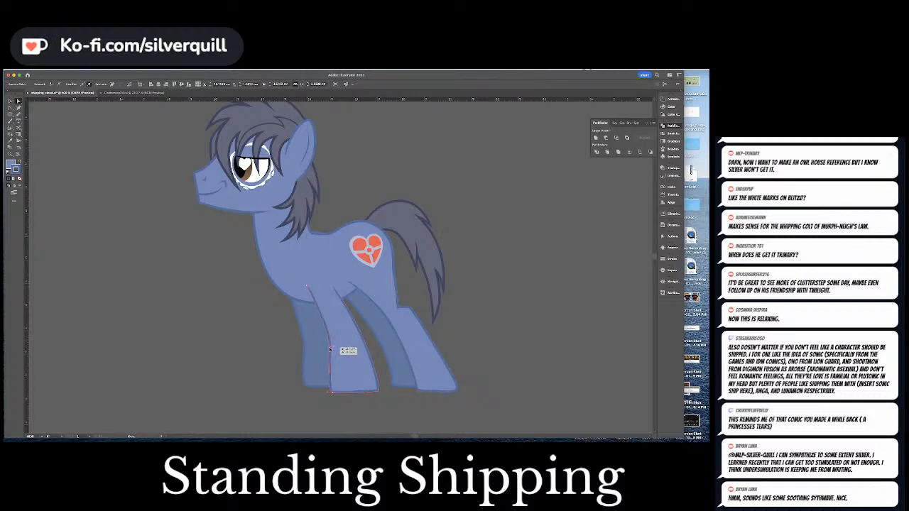
{"action": "left_click_drag", "start_coordinate": [330, 331], "coordinate": [321, 322]}
{"action": "left_click", "coordinate": [332, 390]}
{"action": "left_click", "coordinate": [306, 359]}
{"action": "mouse_move", "coordinate": [305, 356]}
{"action": "left_mouse_down"}
{"action": "mouse_move", "coordinate": [305, 347]}
{"action": "mouse_move", "coordinate": [307, 366]}
{"action": "left_mouse_up"}
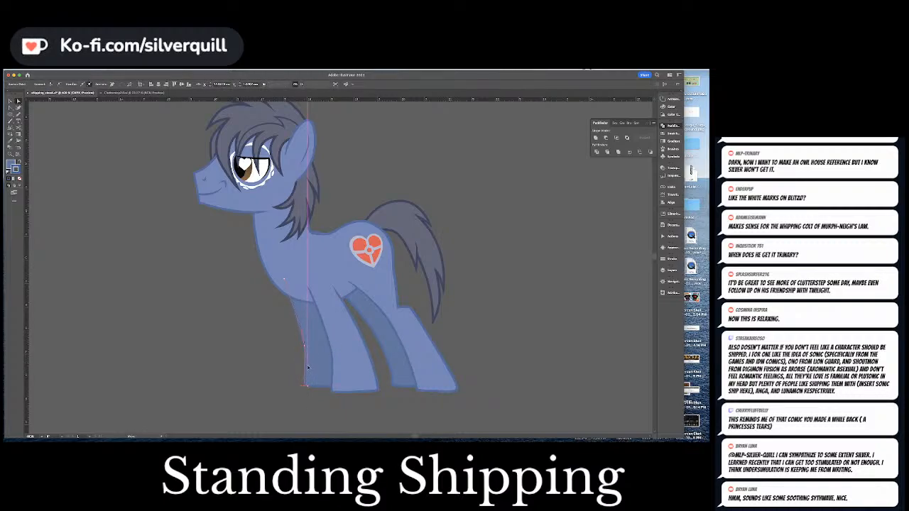
Try the whole pony on the comma-shaped base, and set it aside outside the artboard.
{"action": "left_click", "coordinate": [269, 372]}
{"action": "key", "text": "v"}
{"action": "left_click", "coordinate": [340, 350]}
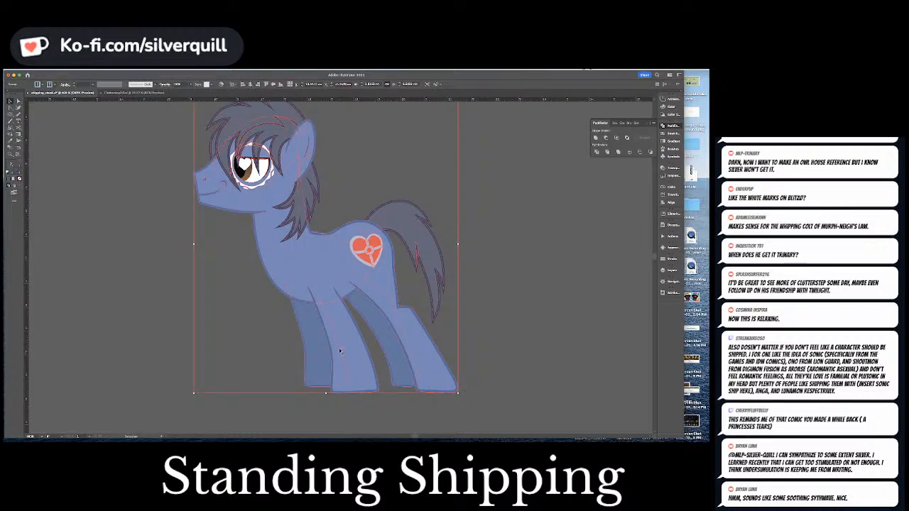
{"action": "key", "text": "super+minus"}
{"action": "key", "text": "super+minus"}
{"action": "key", "text": "super+minus"}
{"action": "key", "text": "super+minus"}
{"action": "key", "text": "super+minus"}
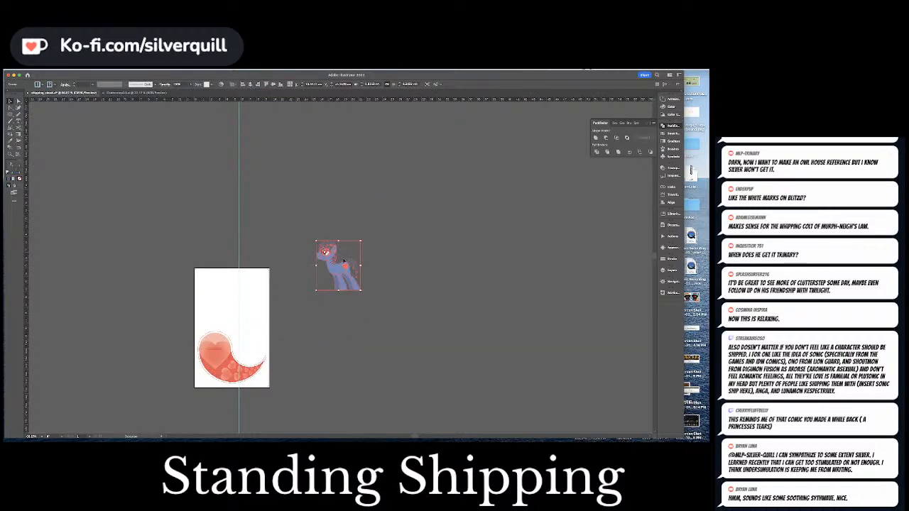
{"action": "left_click_drag", "start_coordinate": [341, 265], "coordinate": [212, 324]}
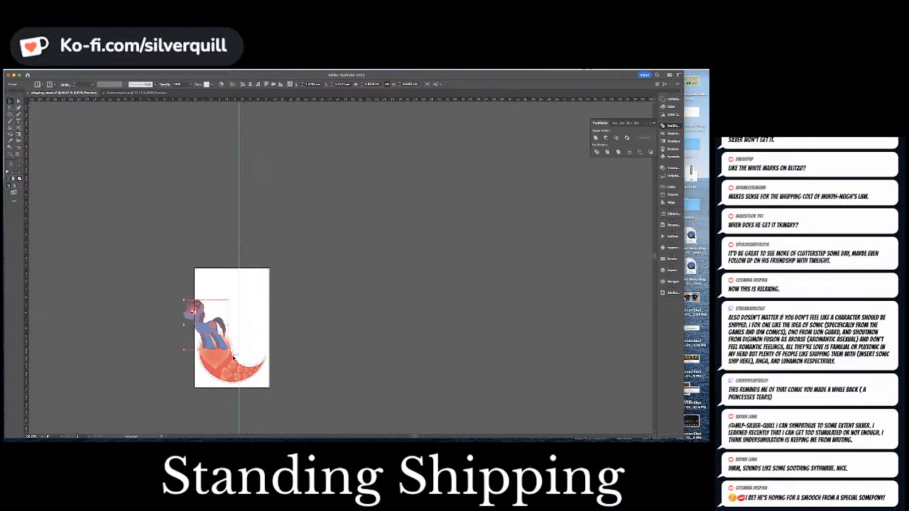
{"action": "left_click", "coordinate": [233, 358]}
{"action": "left_click_drag", "start_coordinate": [211, 327], "coordinate": [123, 333]}
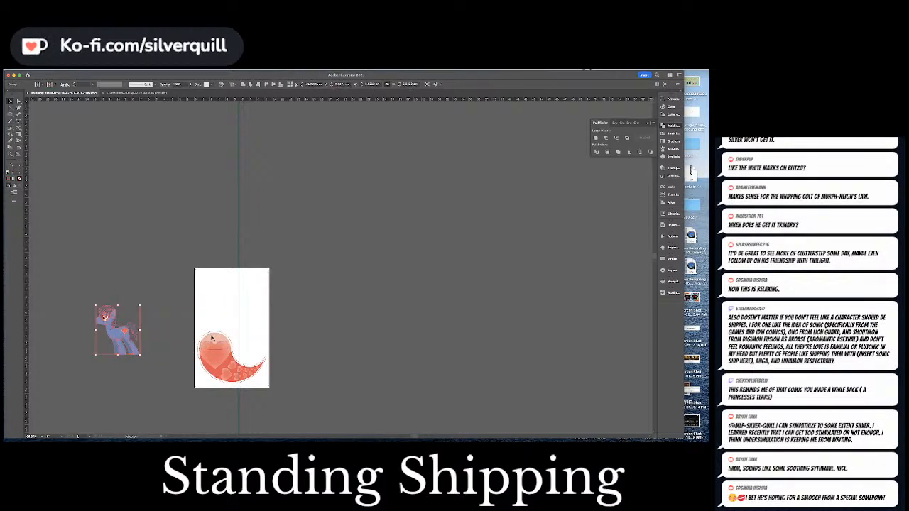
Rotate a copy of the heart-decorated comma base by 180° so the two shapes interlock as a yin-yang circle.
{"action": "left_click", "coordinate": [212, 339]}
{"action": "key", "text": "ctrl+a"}
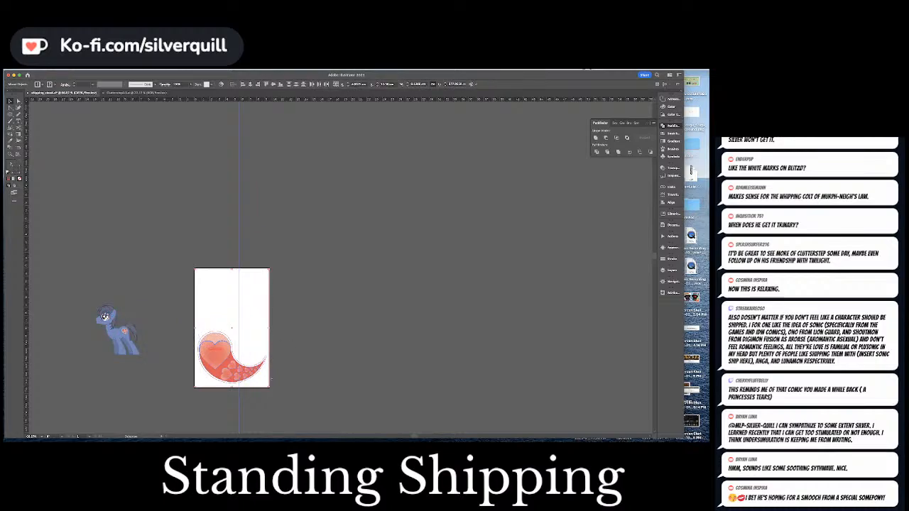
{"action": "left_click", "coordinate": [251, 295], "text": "shift"}
{"action": "left_click", "coordinate": [239, 293], "text": "shift"}
{"action": "left_click_drag", "start_coordinate": [10, 128], "coordinate": [27, 131]}
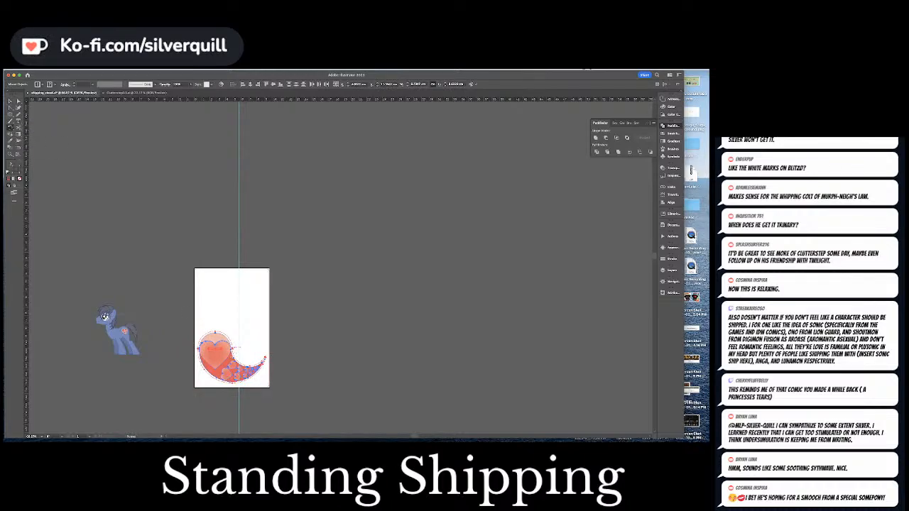
{"action": "left_click_drag", "start_coordinate": [233, 387], "coordinate": [227, 305]}
{"action": "left_click", "coordinate": [321, 322], "text": "ctrl"}
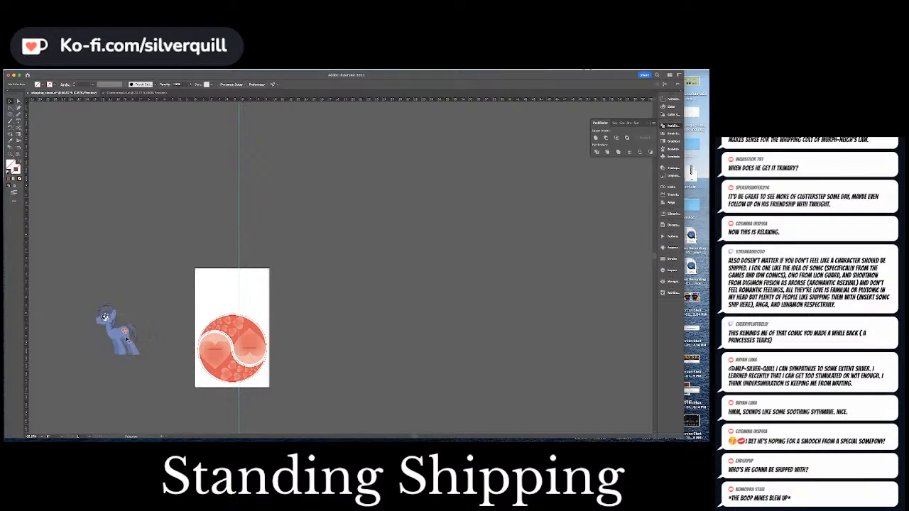
Move the pony onto the rotated comma base and scale it down with its hooves over the slot.
{"action": "left_click_drag", "start_coordinate": [126, 341], "coordinate": [249, 333]}
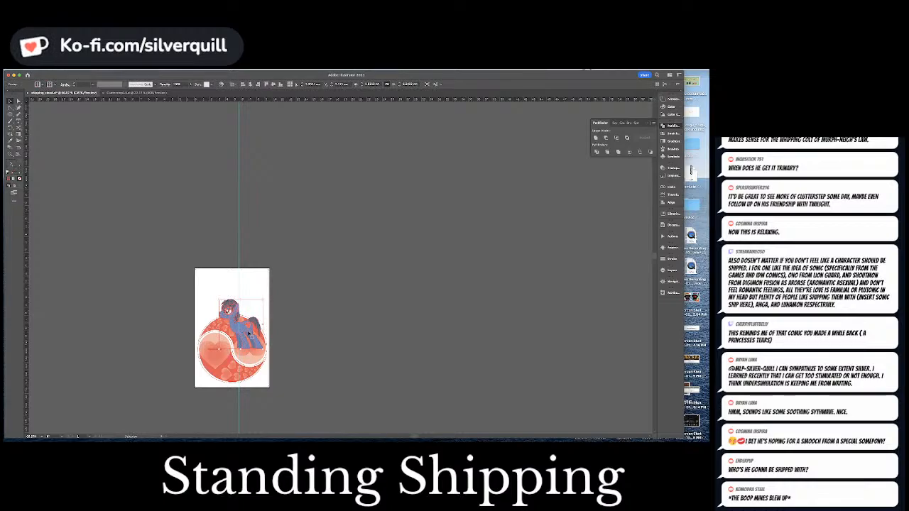
{"action": "key", "text": "super"}
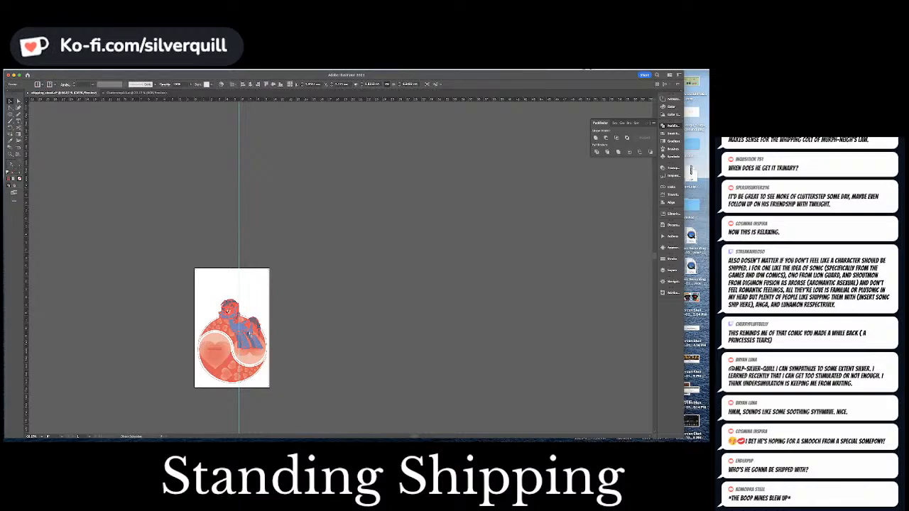
{"action": "key", "text": "super+equal"}
{"action": "key", "text": "super+equal"}
{"action": "key", "text": "super+equal"}
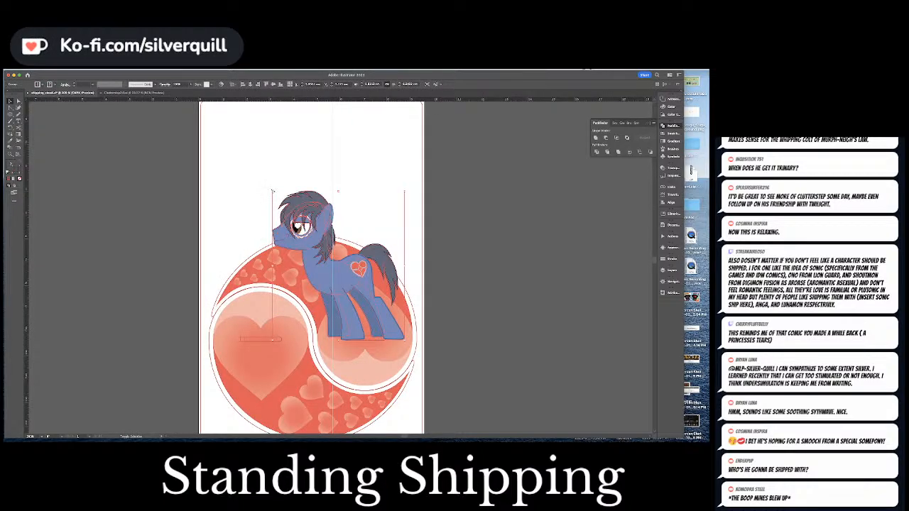
{"action": "left_click_drag", "start_coordinate": [273, 191], "coordinate": [310, 216]}
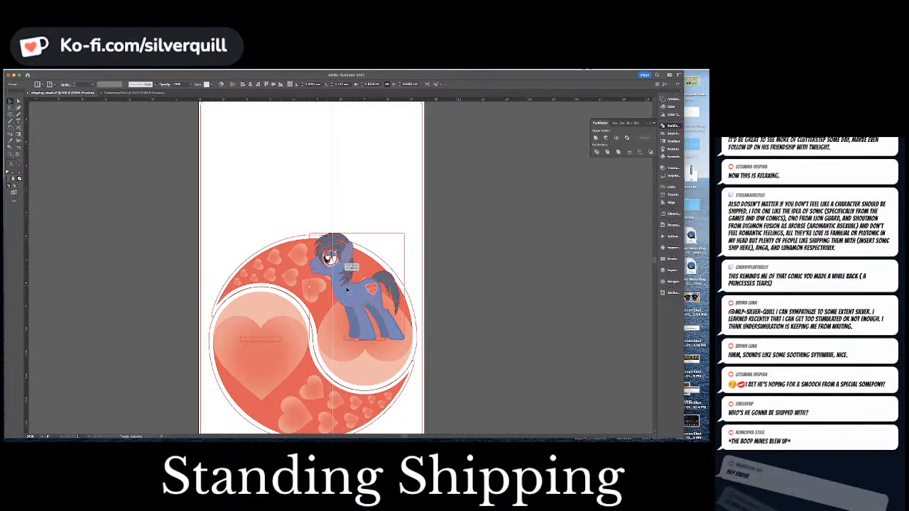
{"action": "left_click_drag", "start_coordinate": [361, 302], "coordinate": [350, 301]}
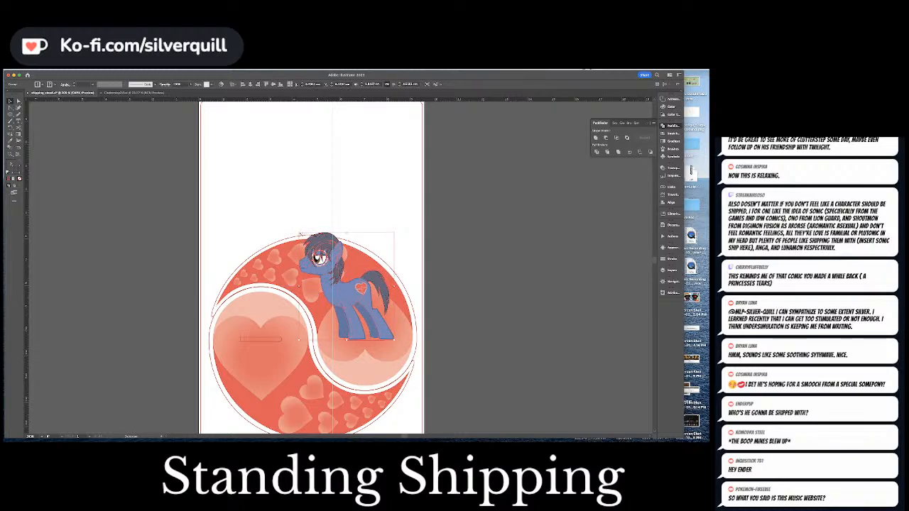
{"action": "left_click_drag", "start_coordinate": [335, 281], "coordinate": [370, 287]}
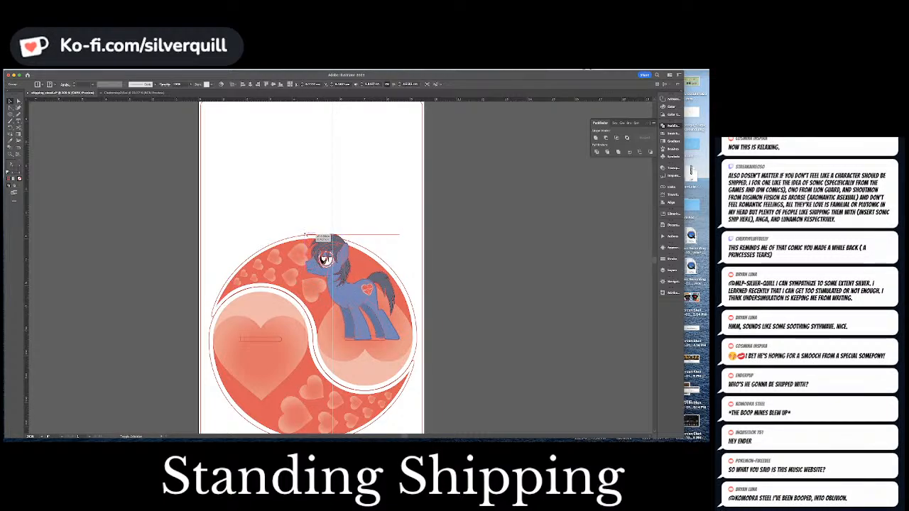
{"action": "left_click_drag", "start_coordinate": [306, 235], "coordinate": [313, 238]}
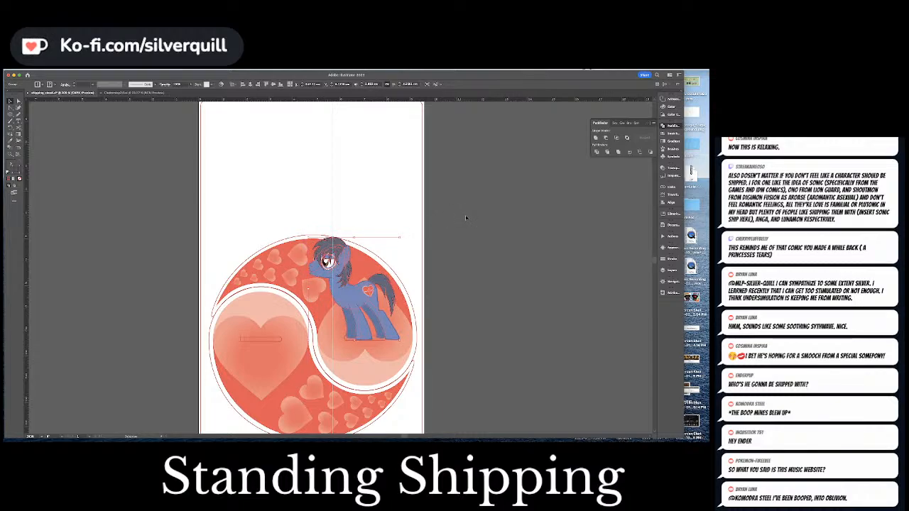
Set the pony's width to 1.5 in with its proportions kept, and nudge it over the slot.
{"action": "right_click", "coordinate": [445, 104]}
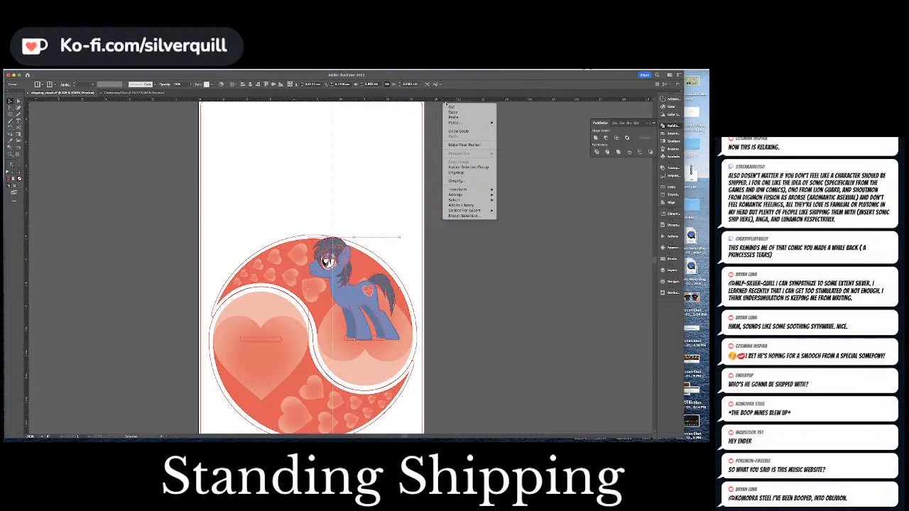
{"action": "left_click", "coordinate": [459, 130]}
{"action": "left_click", "coordinate": [459, 174]}
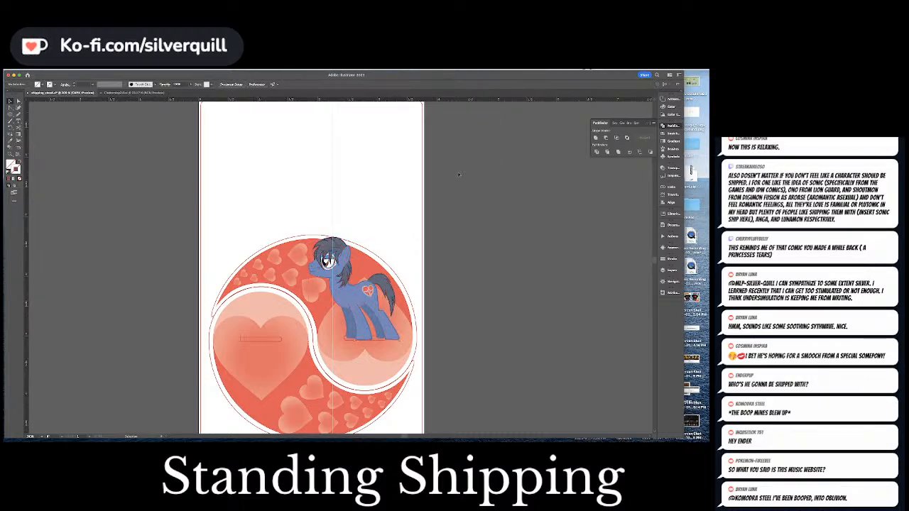
{"action": "left_click", "coordinate": [376, 314]}
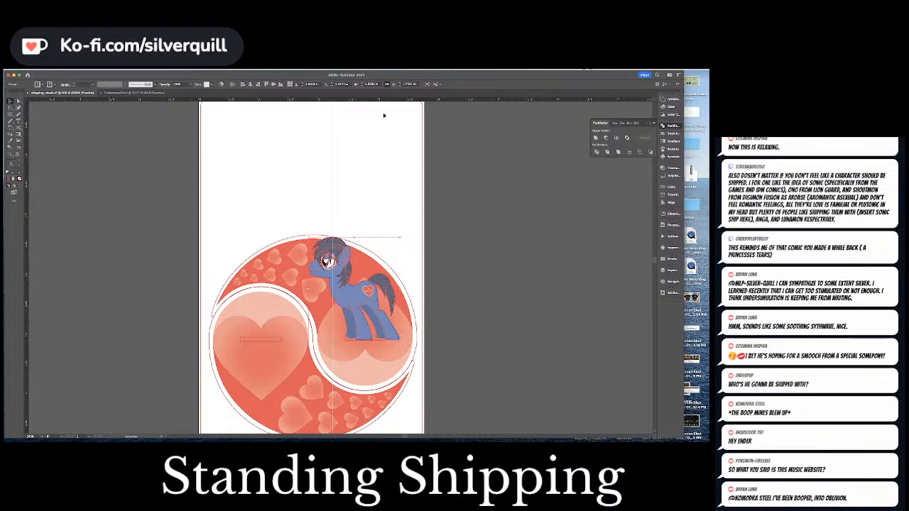
{"action": "left_click", "coordinate": [372, 84]}
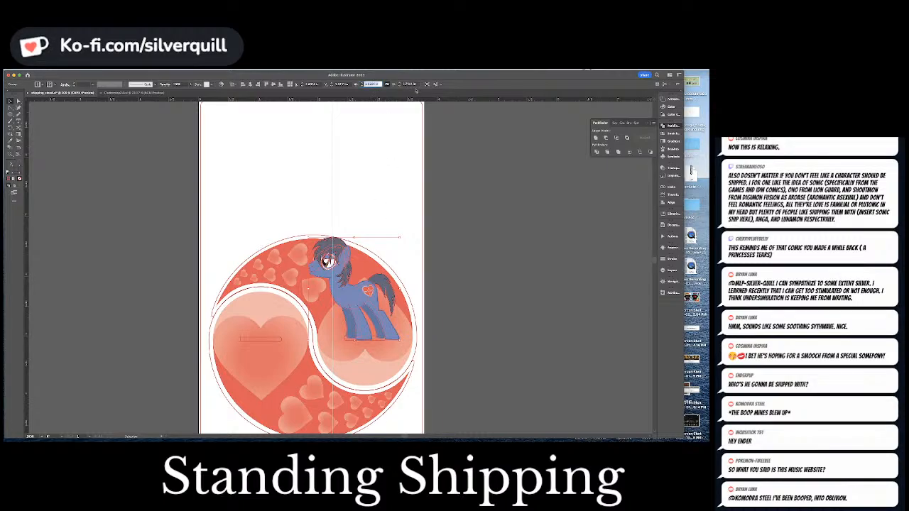
{"action": "type", "text": "1.5"}
{"action": "key", "text": "Return"}
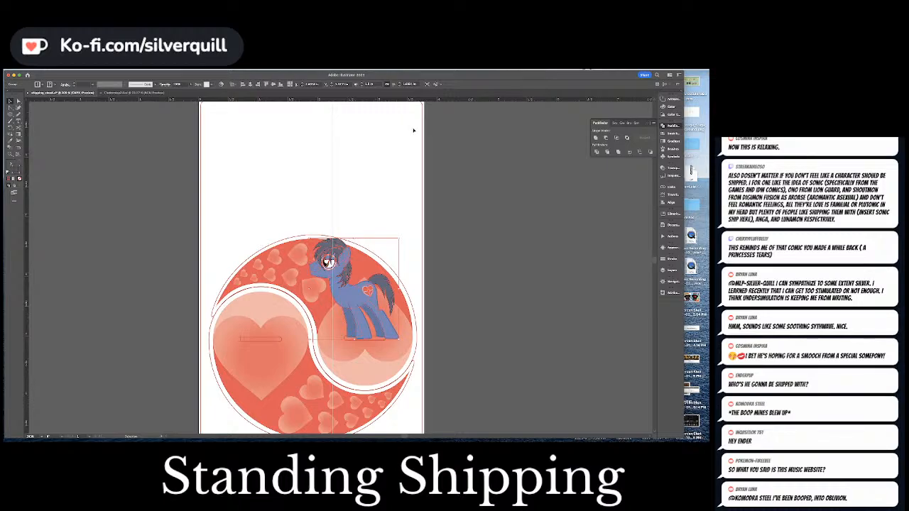
{"action": "left_click", "coordinate": [447, 154]}
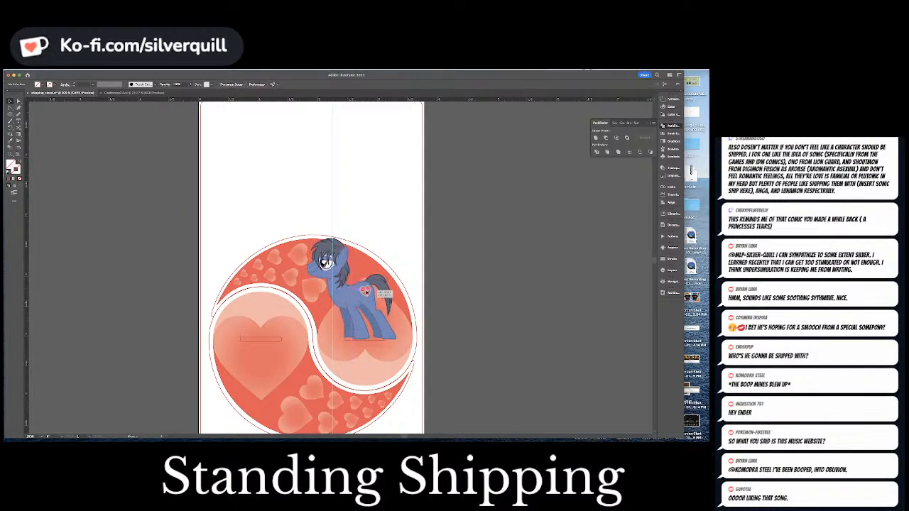
{"action": "left_click", "coordinate": [365, 291]}
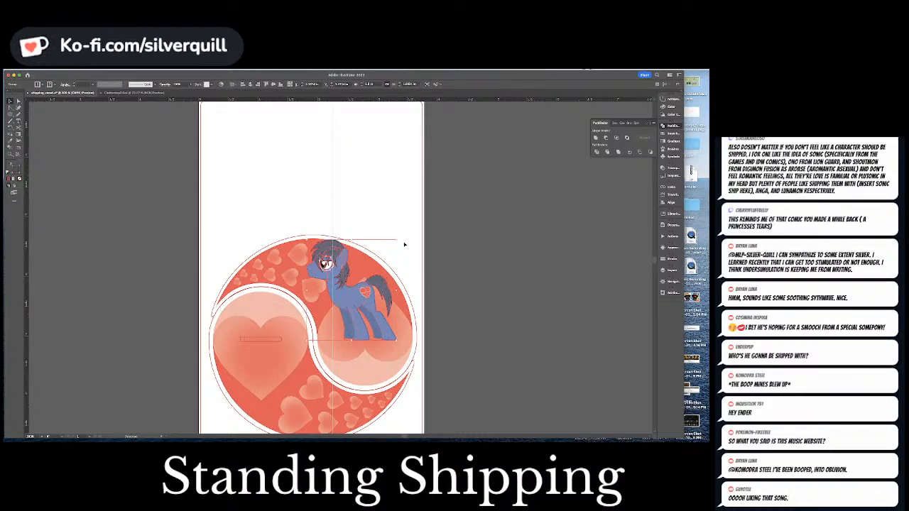
Enlarge the pony to a height of 2 in with its proportions kept, and align its hooves with the slot.
{"action": "left_click_drag", "start_coordinate": [404, 244], "coordinate": [424, 221]}
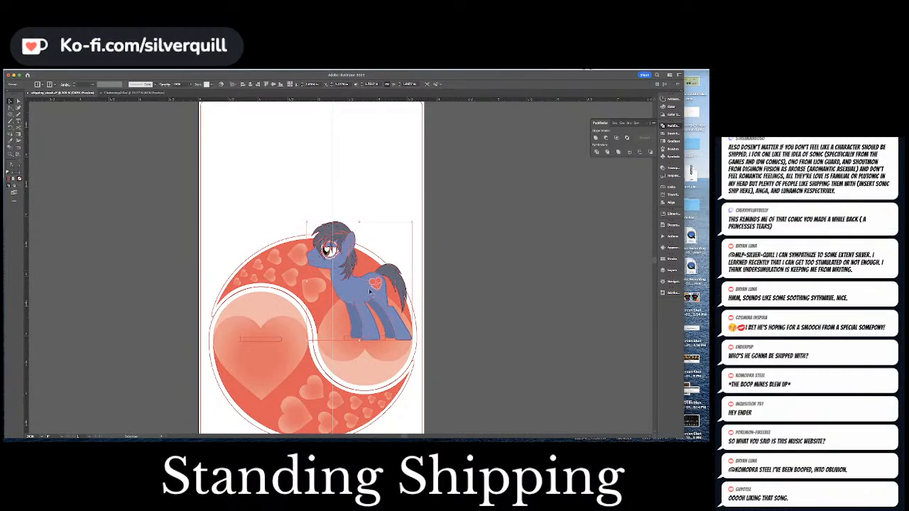
{"action": "left_click_drag", "start_coordinate": [406, 278], "coordinate": [404, 279]}
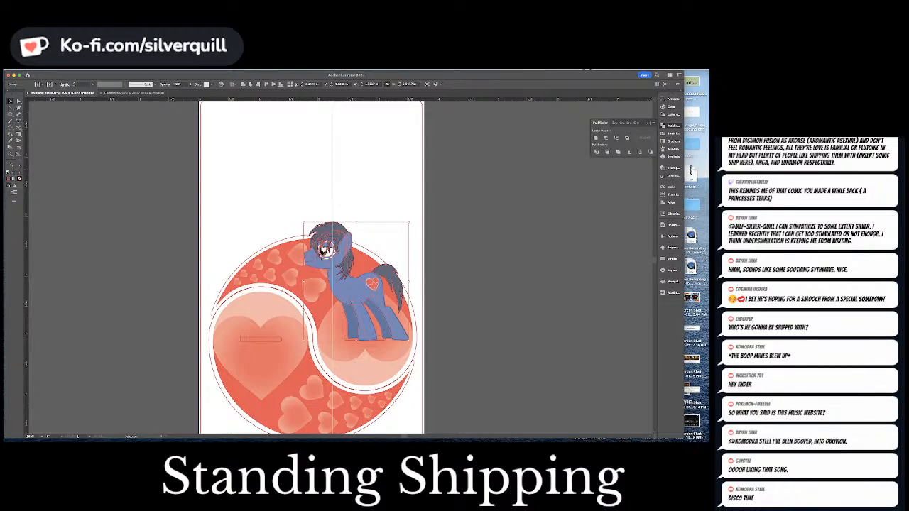
{"action": "key", "text": "super+Tab"}
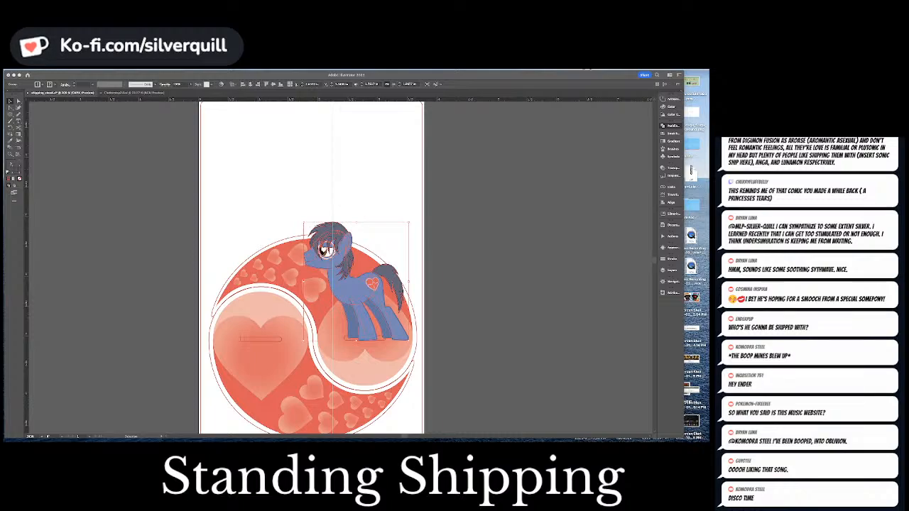
{"action": "left_click", "coordinate": [380, 85]}
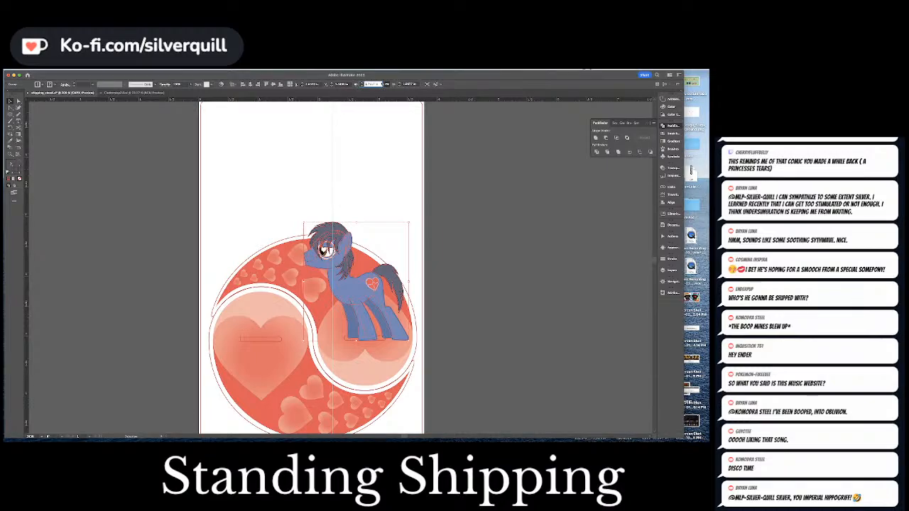
{"action": "key", "text": "Tab"}
{"action": "type", "text": "2"}
{"action": "key", "text": "Return"}
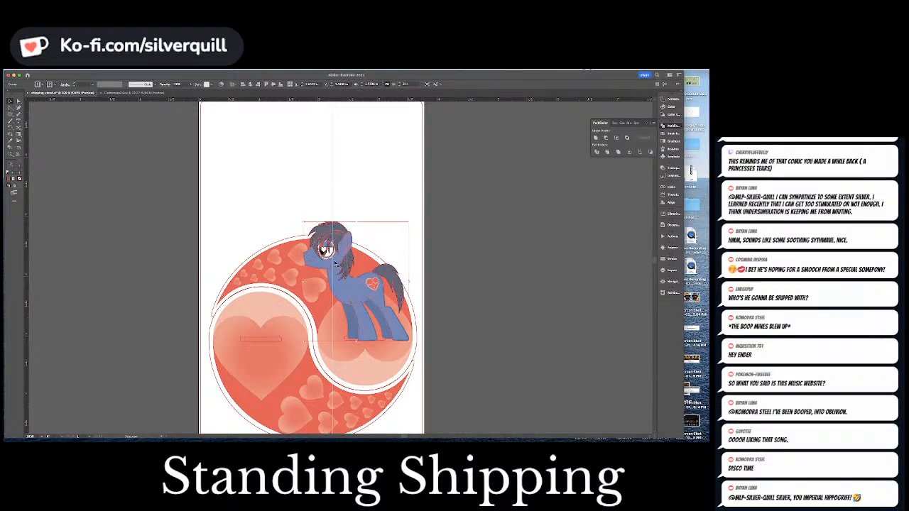
{"action": "left_click_drag", "start_coordinate": [336, 261], "coordinate": [348, 270]}
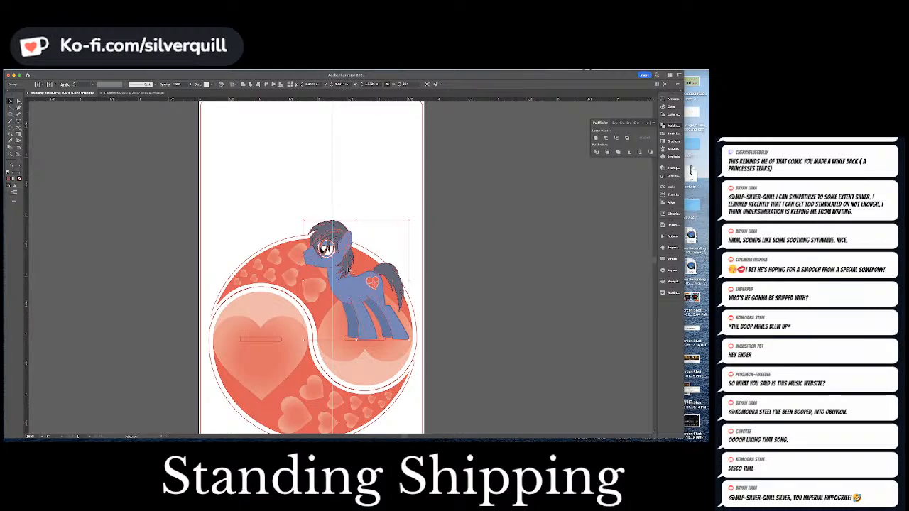
{"action": "left_click", "coordinate": [465, 234]}
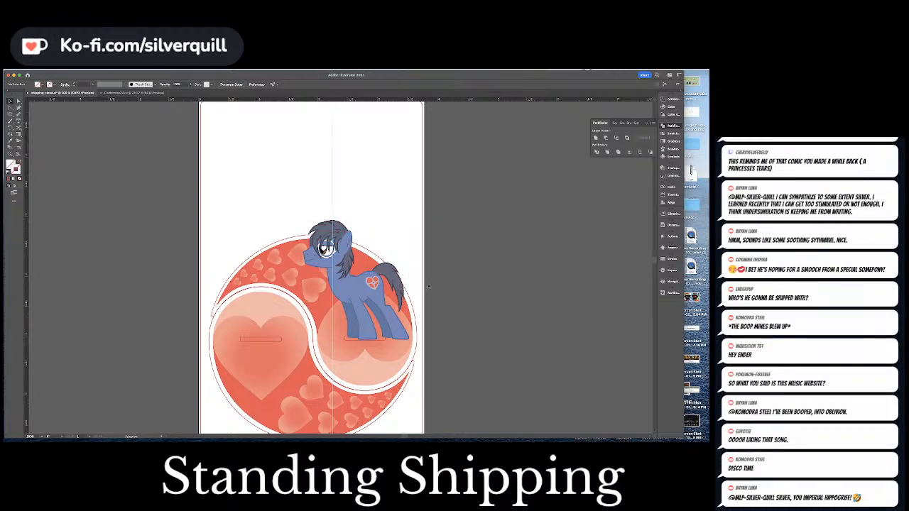
Raise the pony straight up so its hooves sit clear above the slot in the rotated base.
{"action": "left_click", "coordinate": [367, 297]}
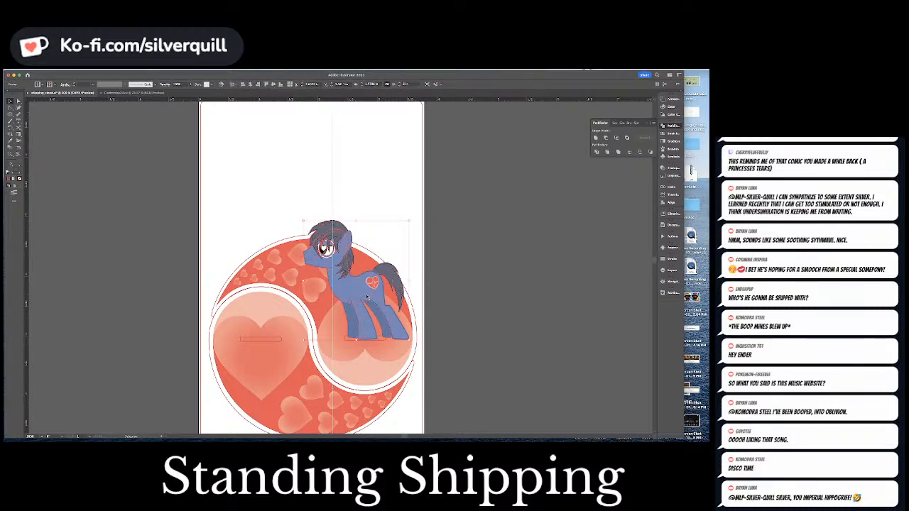
{"action": "key", "text": "Up"}
{"action": "key", "text": "Up"}
{"action": "key", "text": "Up"}
{"action": "key", "text": "Up"}
{"action": "key", "text": "Up"}
{"action": "key", "text": "Up"}
{"action": "key", "text": "Up"}
{"action": "key", "text": "Up"}
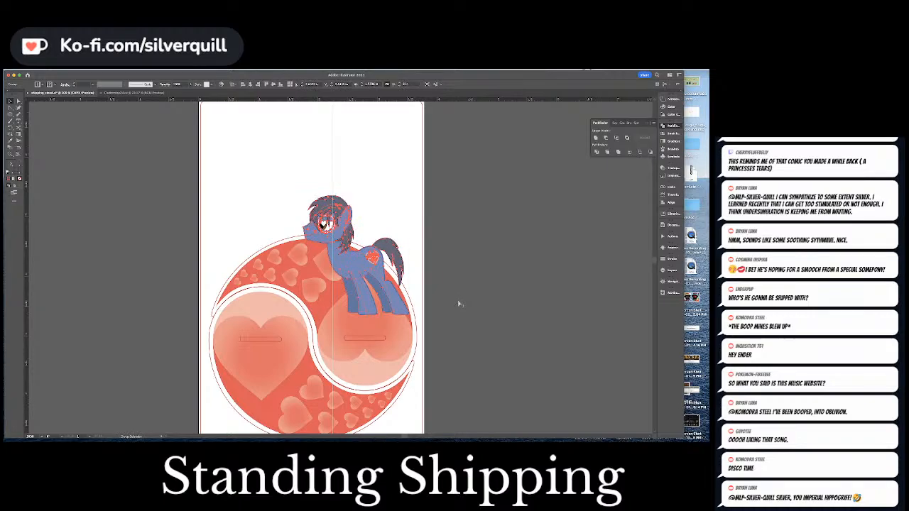
Unite the pony's shapes into a single silhouette path with a black stroke and no fill around the artwork.
{"action": "key", "text": "super+alt+o"}
{"action": "left_click", "coordinate": [597, 138]}
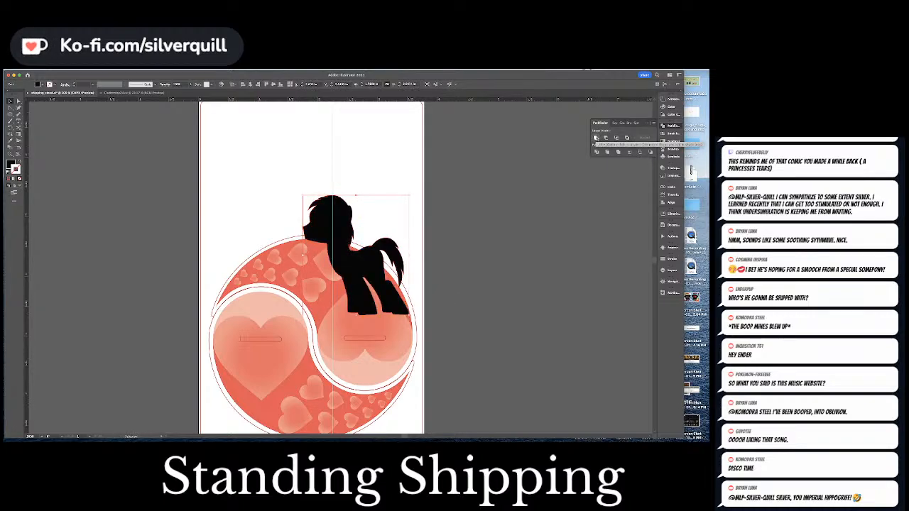
{"action": "key", "text": "super+z"}
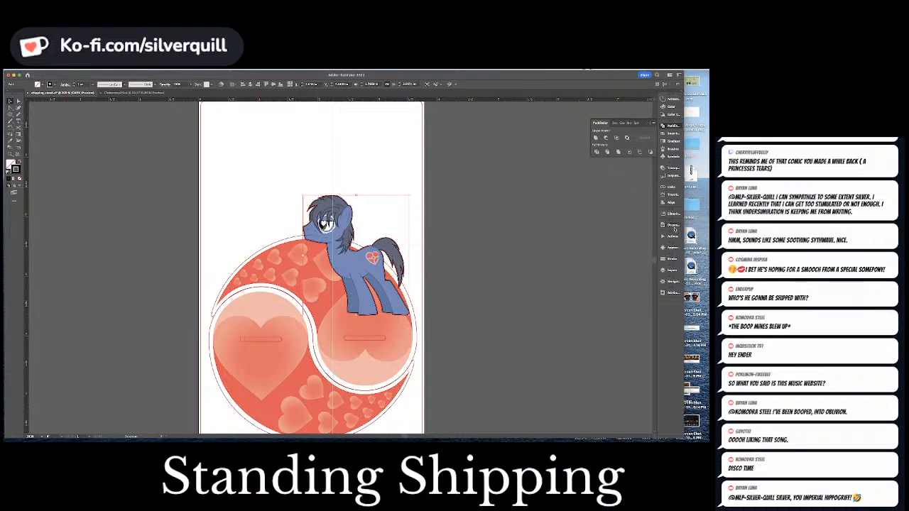
Give the pony's silhouette outline an 8 pt stroke with round corner joins.
{"action": "left_click", "coordinate": [668, 259]}
{"action": "left_click", "coordinate": [624, 265]}
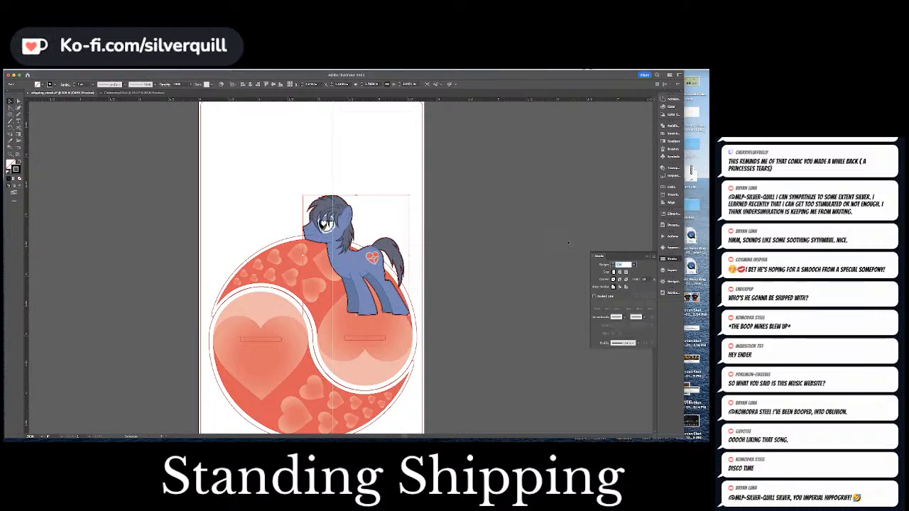
{"action": "type", "text": "8"}
{"action": "key", "text": "Return"}
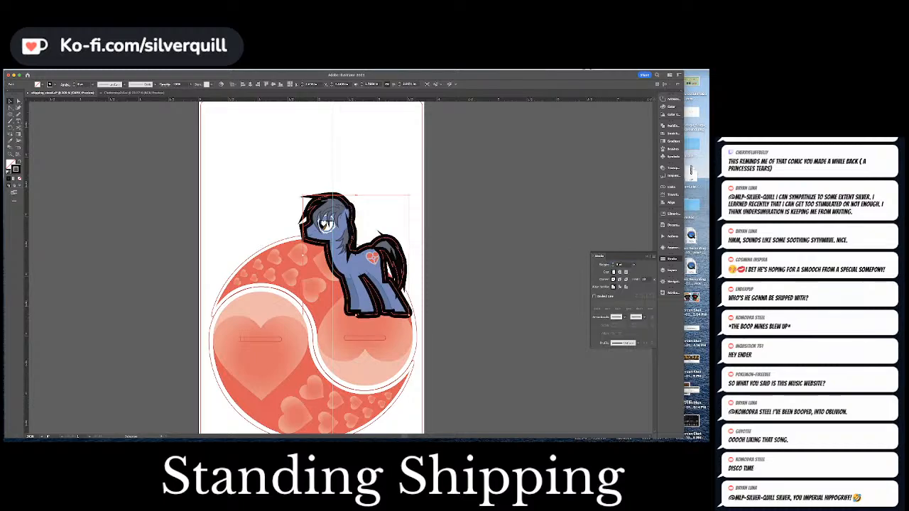
{"action": "left_click", "coordinate": [619, 280]}
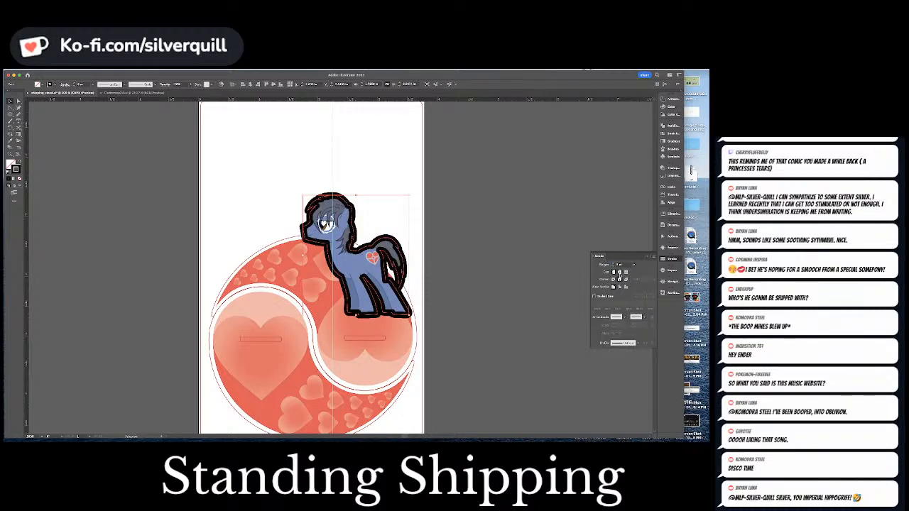
Give the silhouette's stroke round caps, expand it into a filled shape, and delete its inner contours to leave a solid black silhouette.
{"action": "left_click", "coordinate": [620, 272]}
{"action": "left_click", "coordinate": [568, 288]}
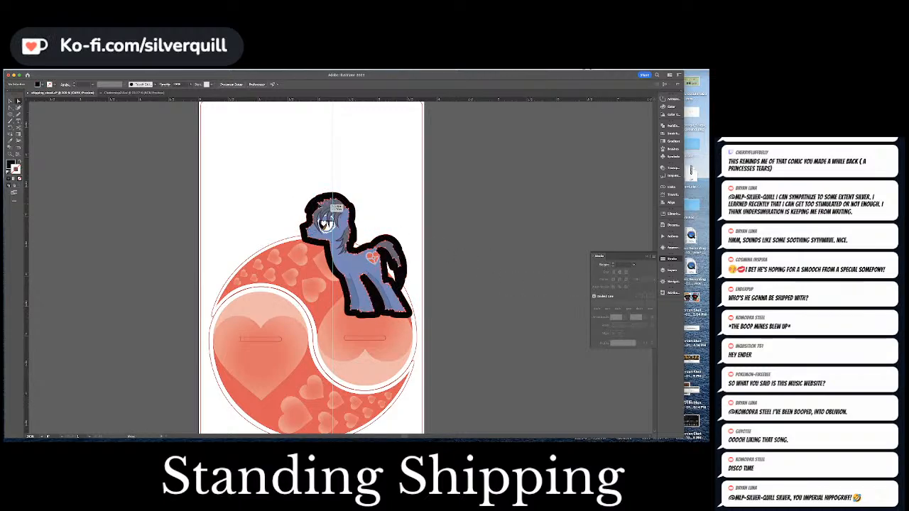
{"action": "left_click", "coordinate": [324, 223]}
{"action": "key", "text": "Delete"}
{"action": "key", "text": "Delete"}
{"action": "left_click", "coordinate": [335, 213]}
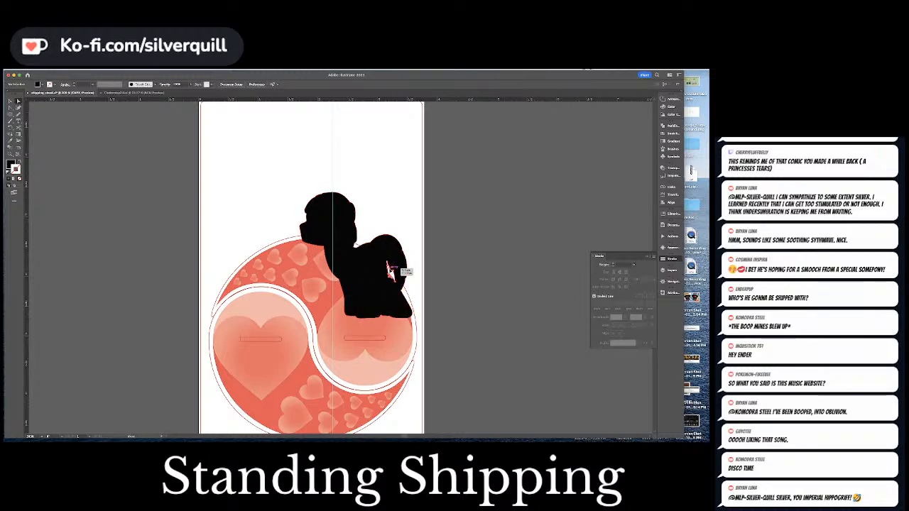
Simplify the path of the solid black pony silhouette to smooth its edge.
{"action": "left_click", "coordinate": [433, 254]}
{"action": "left_click", "coordinate": [374, 264]}
{"action": "left_click", "coordinate": [78, 69]}
{"action": "mouse_move", "coordinate": [92, 195]}
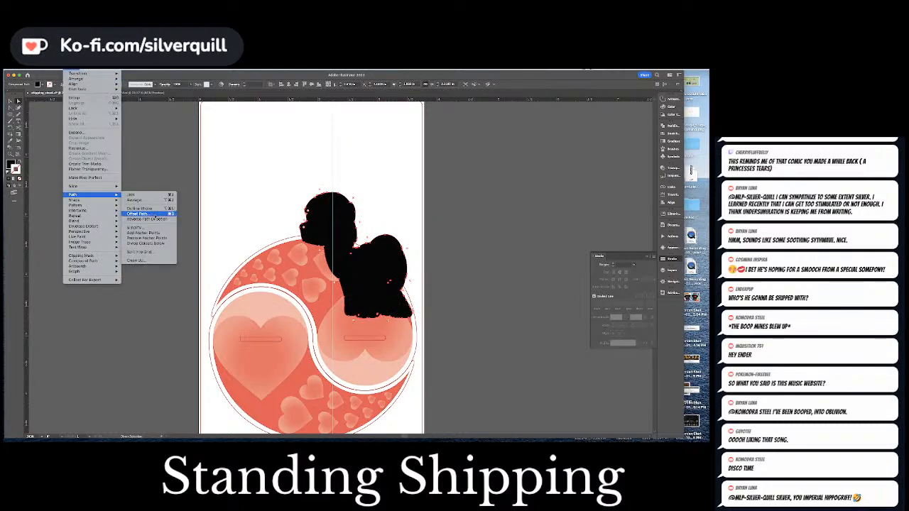
{"action": "left_click", "coordinate": [136, 227]}
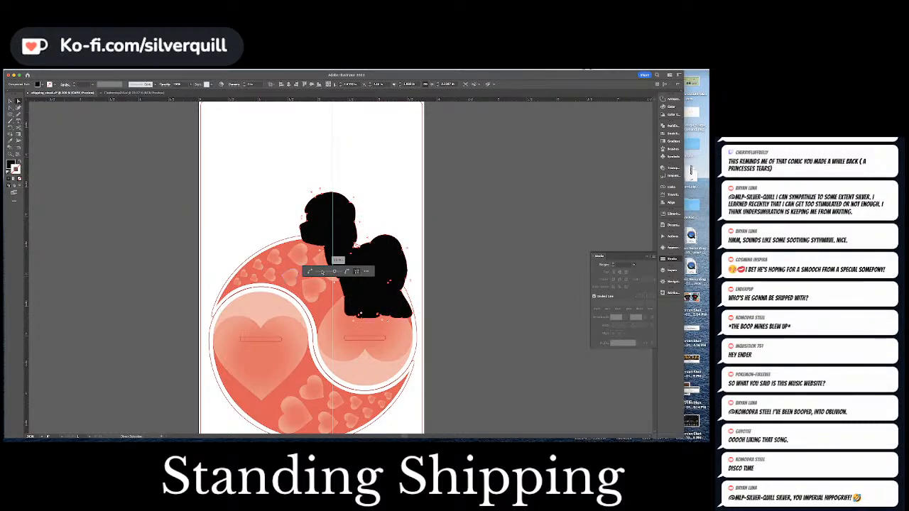
{"action": "left_click", "coordinate": [365, 271]}
{"action": "left_click", "coordinate": [384, 290]}
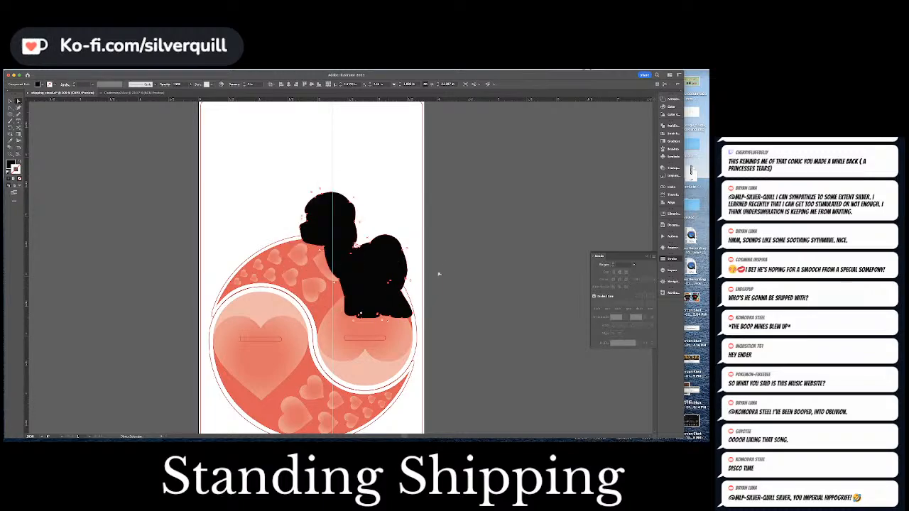
Turn the solid silhouette into an unfilled outline with a thin black stroke around the pony.
{"action": "left_click", "coordinate": [448, 274]}
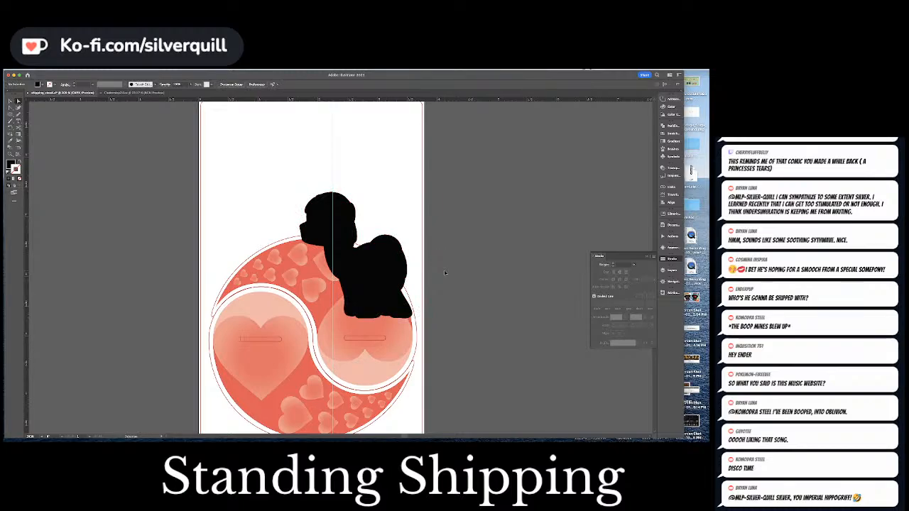
{"action": "key", "text": "super+equal"}
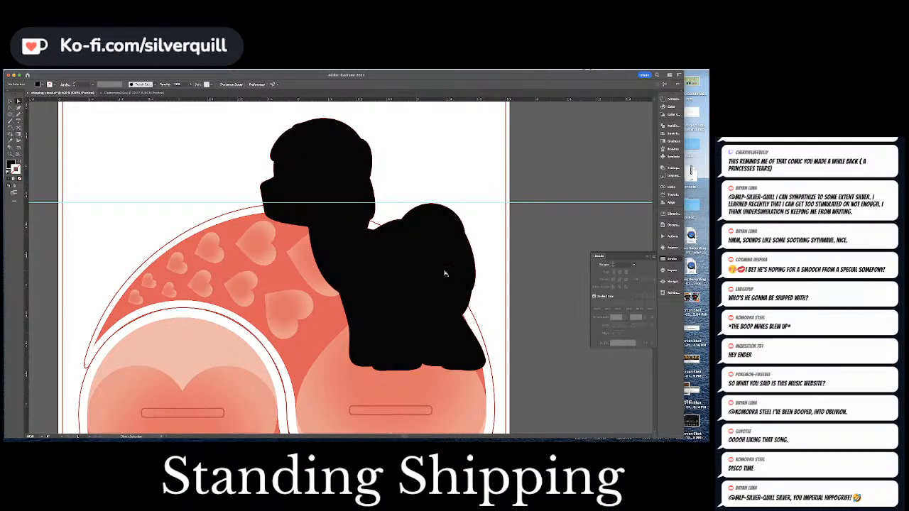
{"action": "left_click", "coordinate": [444, 273]}
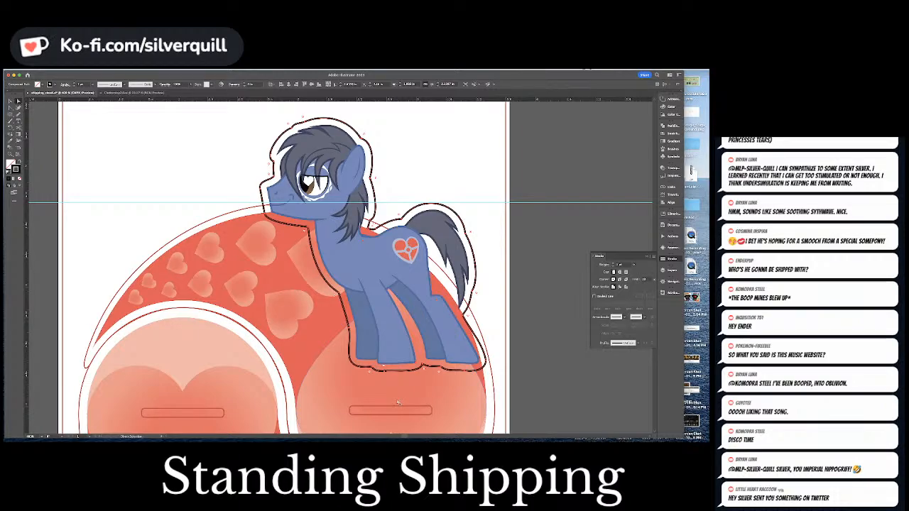
Duplicate the base's slot up to the hooves and turn the copy into a taller black-stroked tab overlapping the pony outline's bottom edge.
{"action": "left_click_drag", "start_coordinate": [390, 410], "coordinate": [395, 373]}
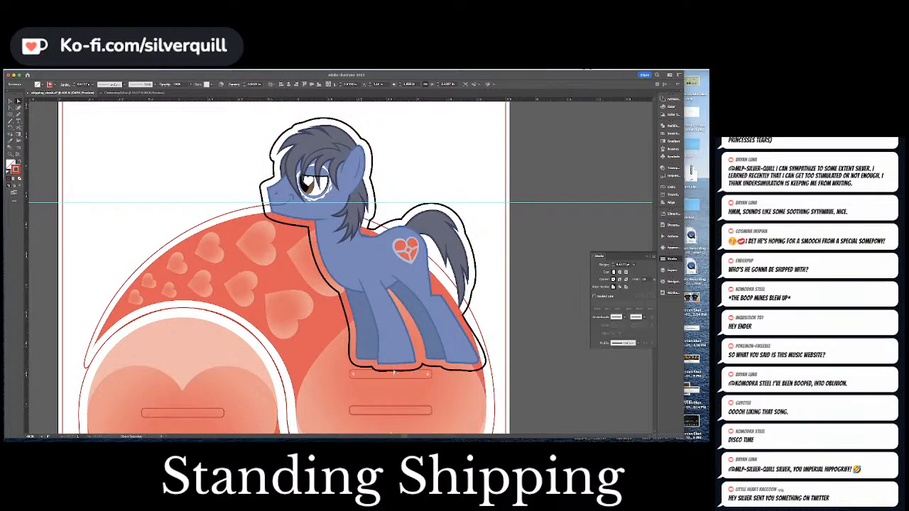
{"action": "key", "text": "Delete"}
{"action": "left_click", "coordinate": [394, 371]}
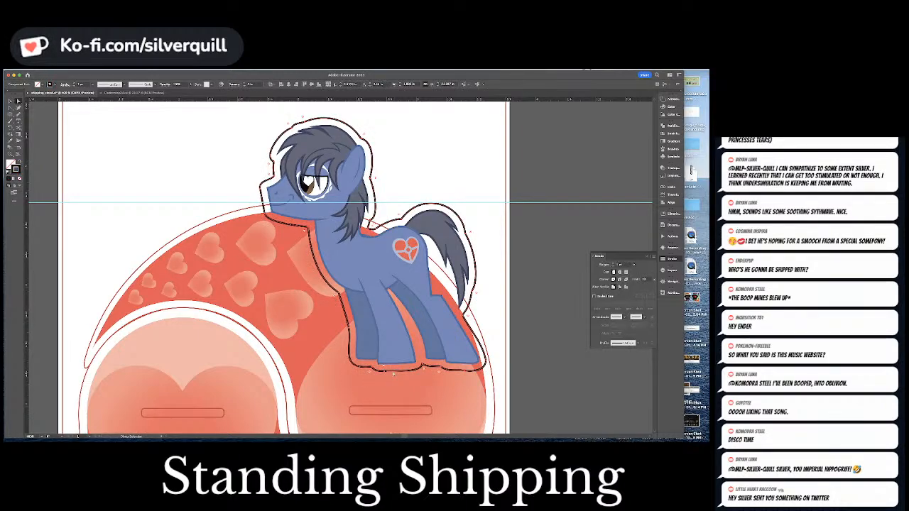
{"action": "key", "text": "super+f"}
{"action": "left_click", "coordinate": [393, 374]}
{"action": "mouse_move", "coordinate": [394, 375]}
{"action": "left_mouse_down"}
{"action": "mouse_move", "coordinate": [391, 357]}
{"action": "mouse_move", "coordinate": [390, 384]}
{"action": "left_mouse_up"}
{"action": "left_click", "coordinate": [452, 412]}
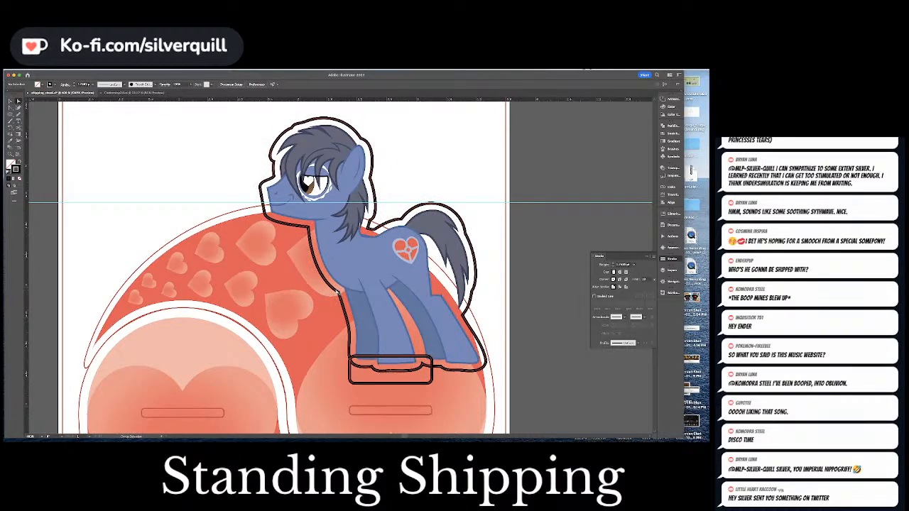
Delete the surplus anchor point in the outline between the mane and the back, and smooth the curve there.
{"action": "left_click", "coordinate": [337, 293]}
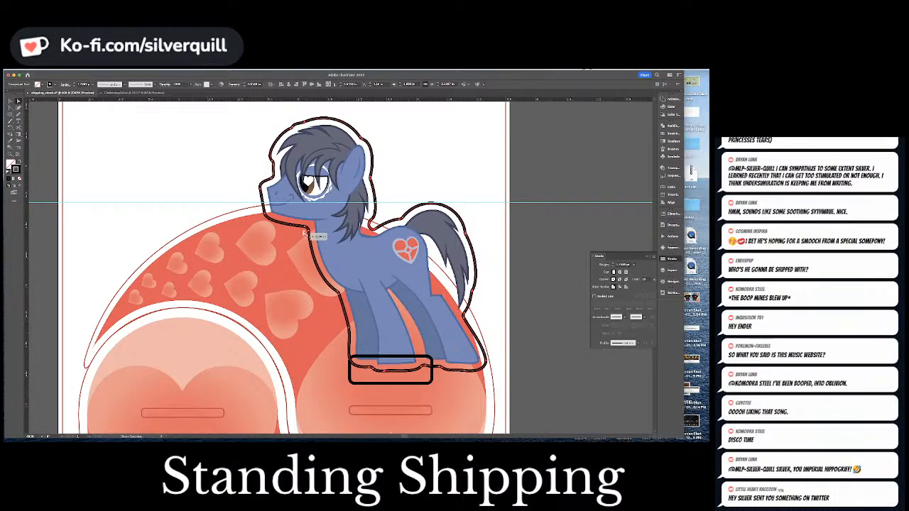
{"action": "left_click", "coordinate": [305, 235]}
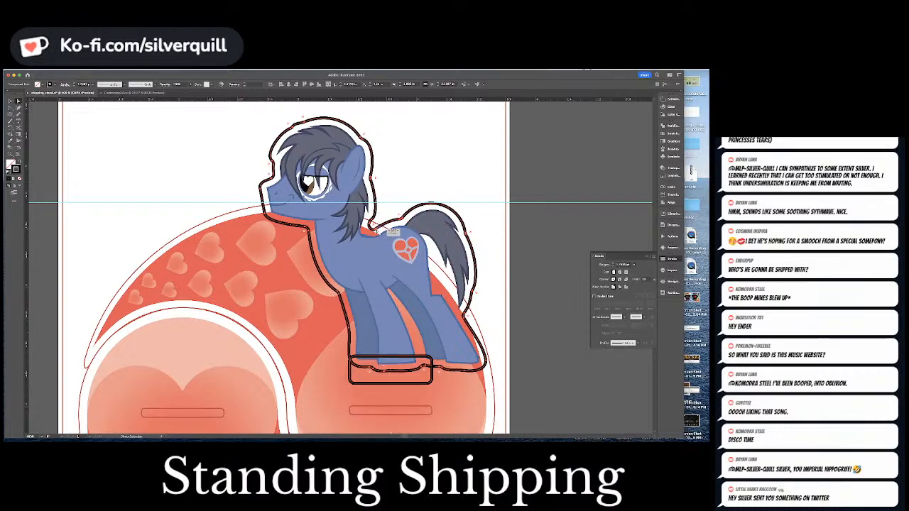
{"action": "key", "text": "minus"}
{"action": "left_click", "coordinate": [373, 227]}
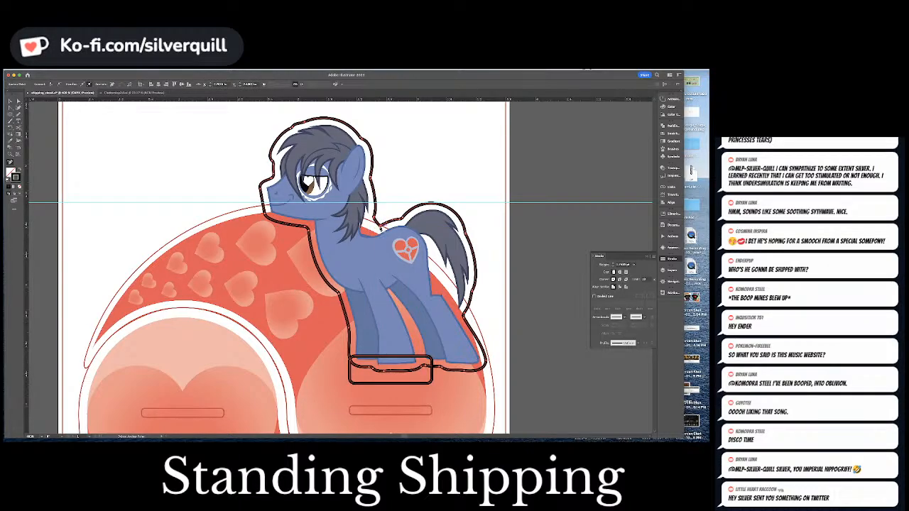
{"action": "key", "text": "a"}
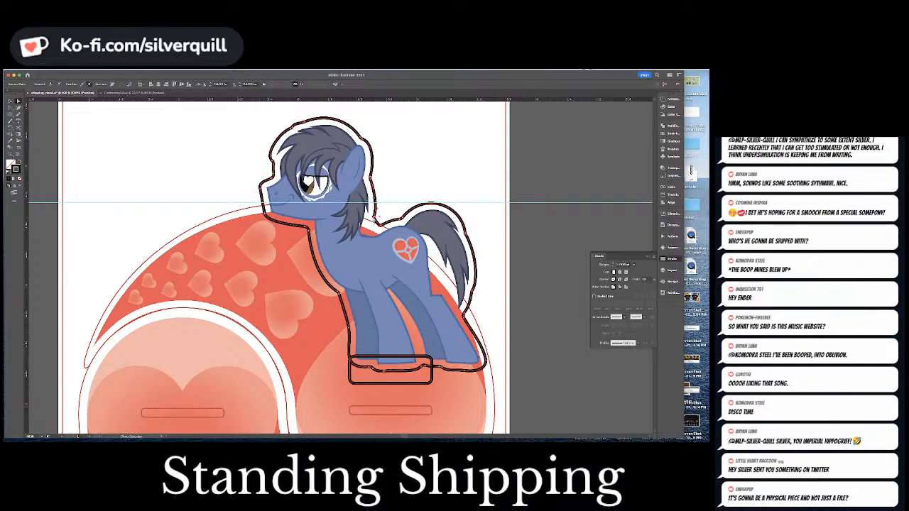
{"action": "left_click_drag", "start_coordinate": [379, 216], "coordinate": [371, 225]}
{"action": "left_click", "coordinate": [406, 194]}
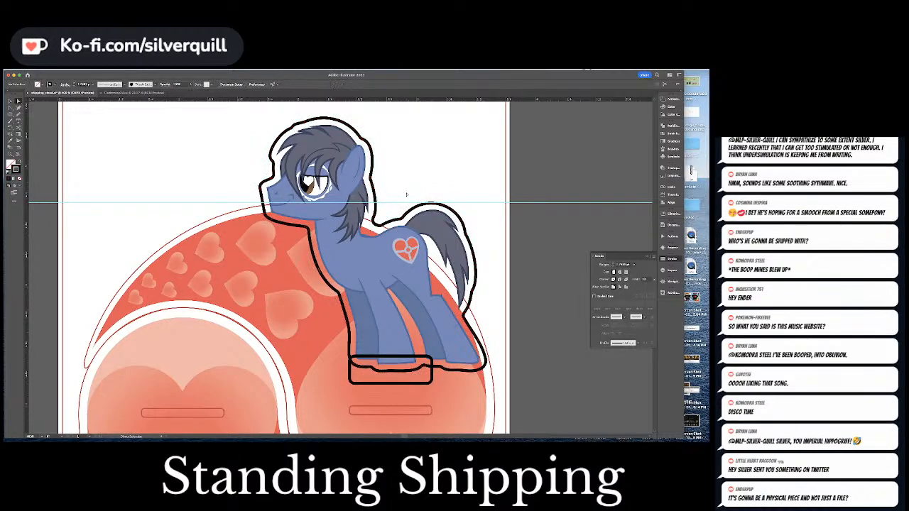
Adjust the anchor point at the hair tuft's tip on top of the pony's head so it ends in a sharp point.
{"action": "left_click_drag", "start_coordinate": [404, 173], "coordinate": [422, 230]}
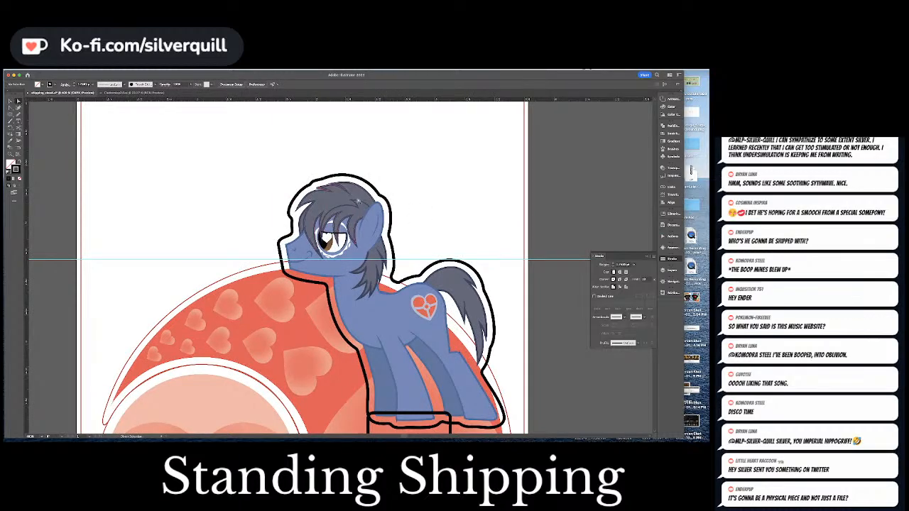
{"action": "left_click", "coordinate": [336, 185]}
{"action": "key", "text": "super+equal"}
{"action": "key", "text": "super+equal"}
{"action": "key", "text": "super+equal"}
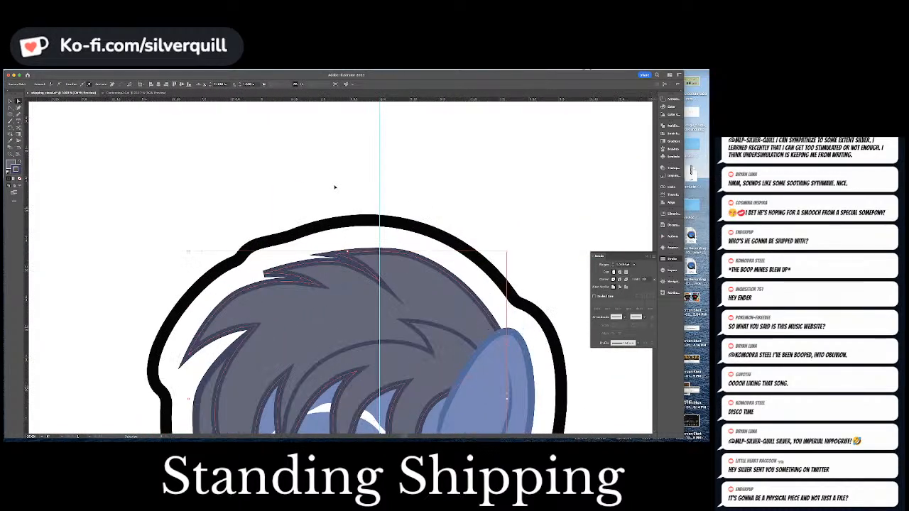
{"action": "left_click", "coordinate": [227, 286]}
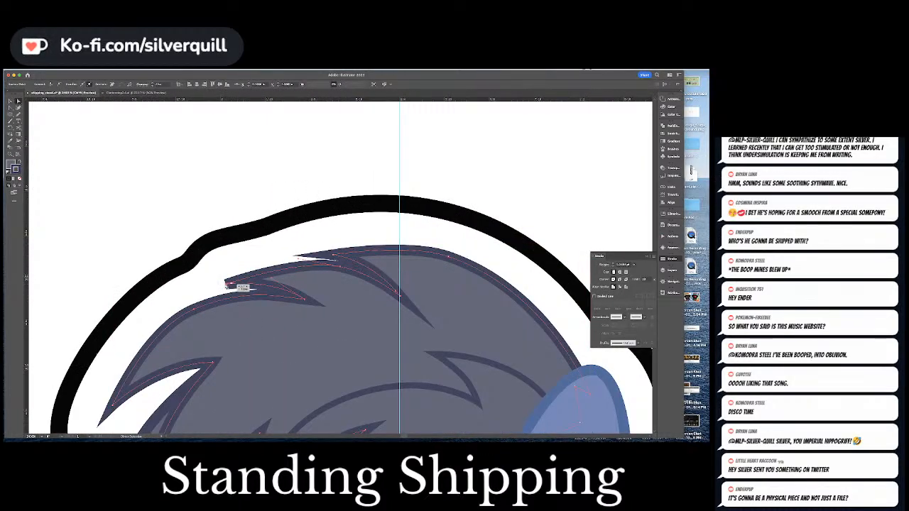
{"action": "left_click_drag", "start_coordinate": [270, 280], "coordinate": [271, 282]}
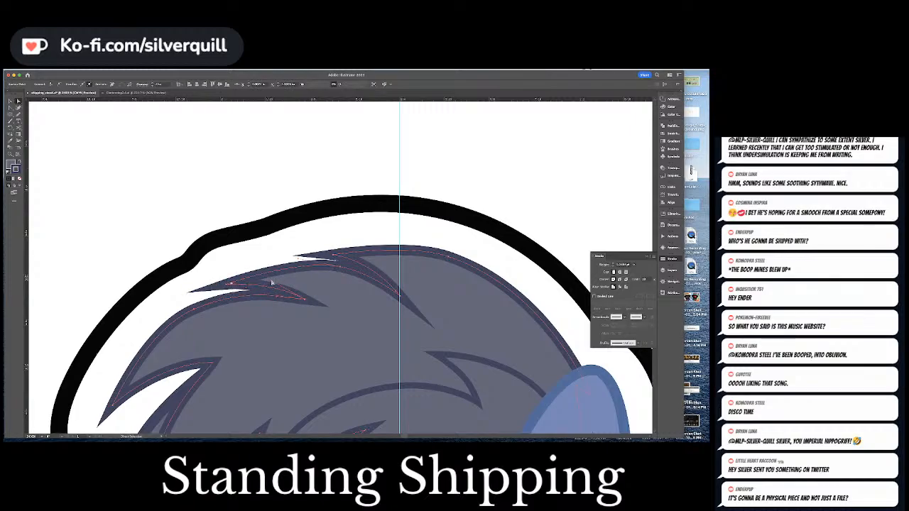
{"action": "left_click", "coordinate": [231, 184]}
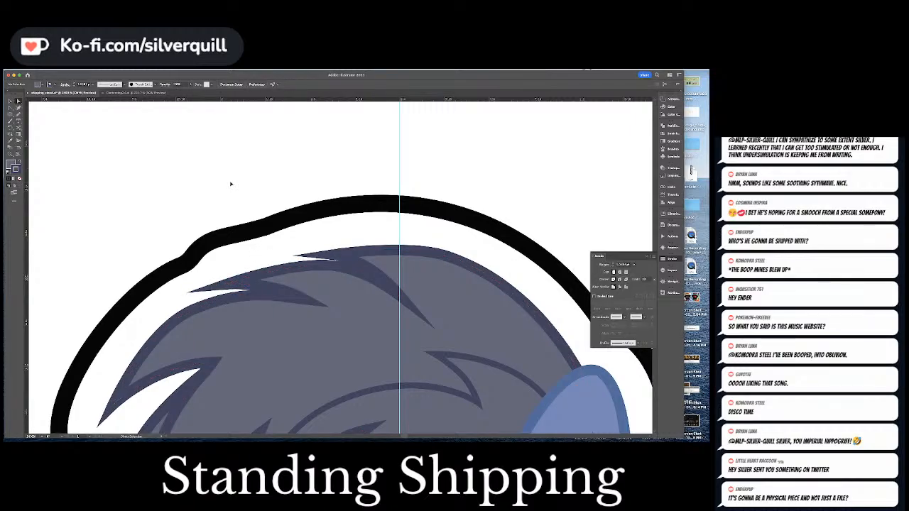
Apply the base cut line's thin red stroke to the pony's outline and the tab with the Eyedropper.
{"action": "key", "text": "super+minus"}
{"action": "key", "text": "super+minus"}
{"action": "key", "text": "super+minus"}
{"action": "key", "text": "super+minus"}
{"action": "key", "text": "super+minus"}
{"action": "key", "text": "super+minus"}
{"action": "key", "text": "super+minus"}
{"action": "key", "text": "super+equal"}
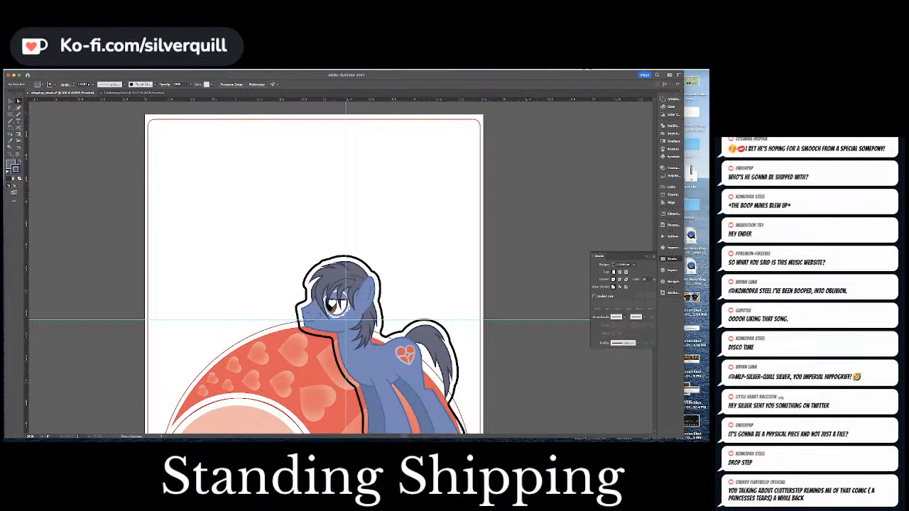
{"action": "left_click", "coordinate": [390, 274]}
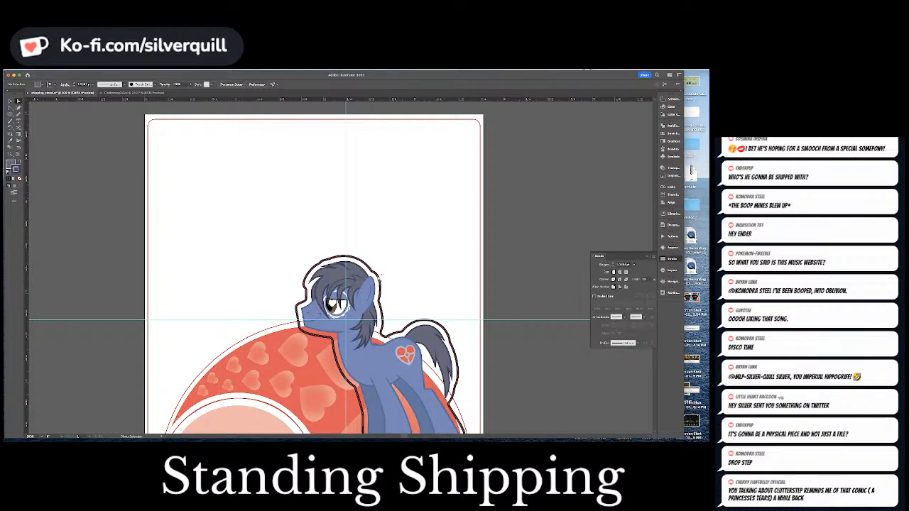
{"action": "key", "text": "i"}
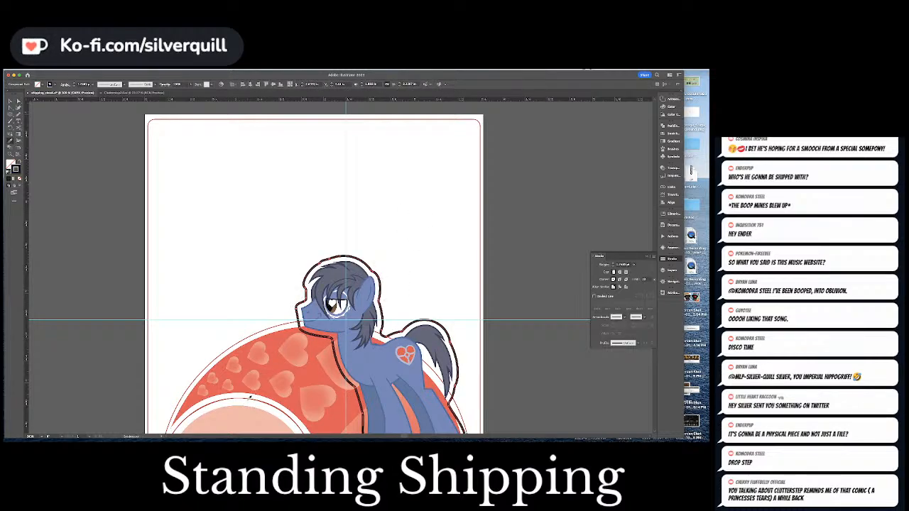
{"action": "left_click", "coordinate": [249, 396]}
{"action": "left_click", "coordinate": [461, 295], "text": "super"}
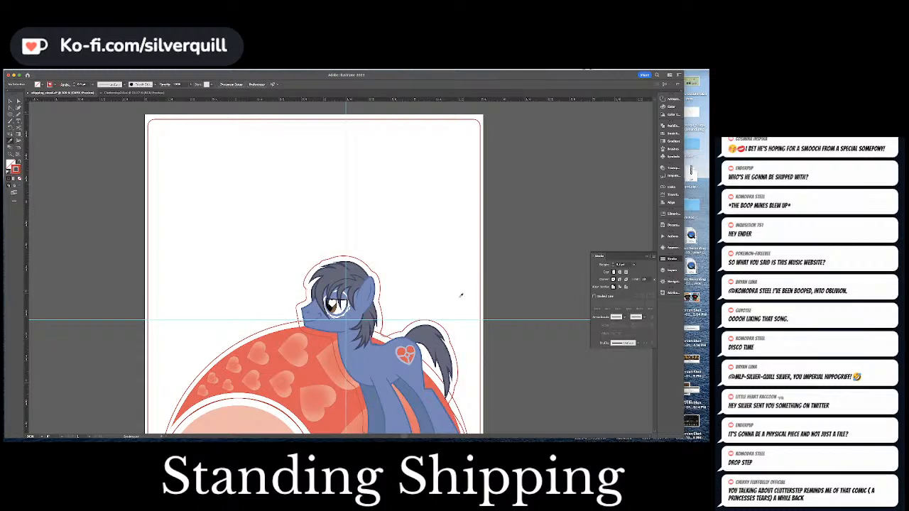
Try to unite the pony's outline with the tab beneath its hooves, then undo the attempt.
{"action": "scroll", "coordinate": [462, 300], "scroll_direction": "down", "scroll_amount": 5}
{"action": "scroll", "coordinate": [462, 299], "scroll_direction": "right", "scroll_amount": 1}
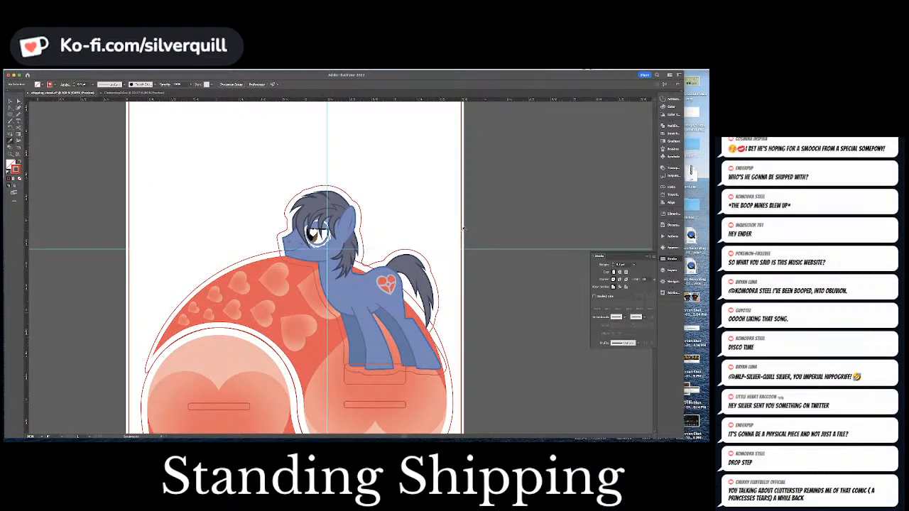
{"action": "left_click", "coordinate": [405, 380], "text": "super"}
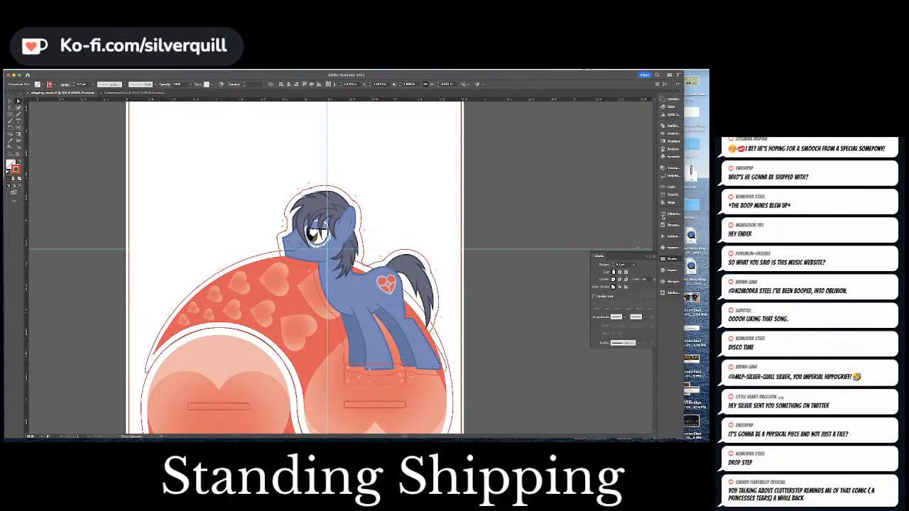
{"action": "left_click", "coordinate": [664, 125]}
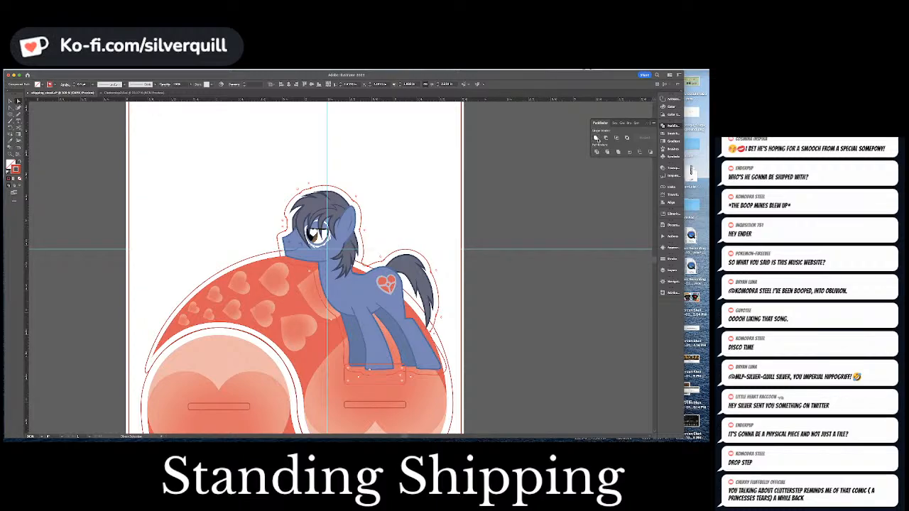
{"action": "left_click", "coordinate": [597, 139]}
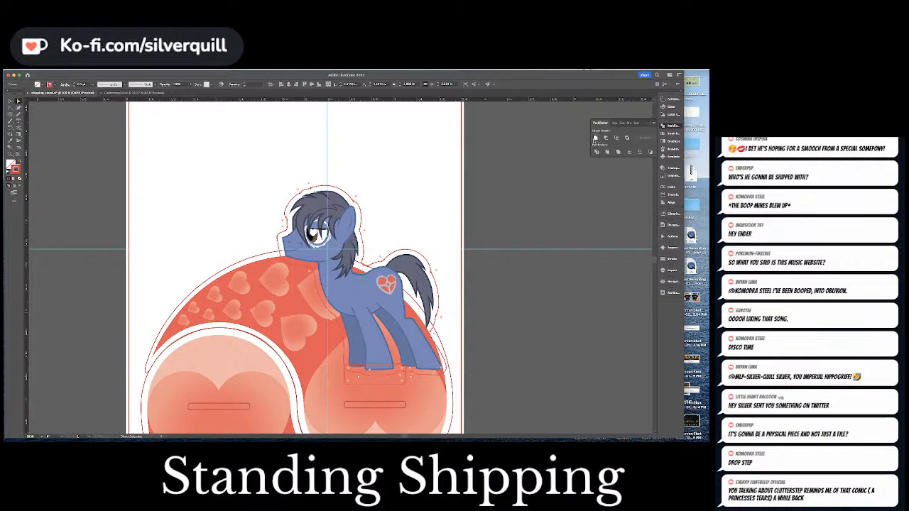
{"action": "left_click", "coordinate": [448, 379]}
{"action": "left_click", "coordinate": [407, 380]}
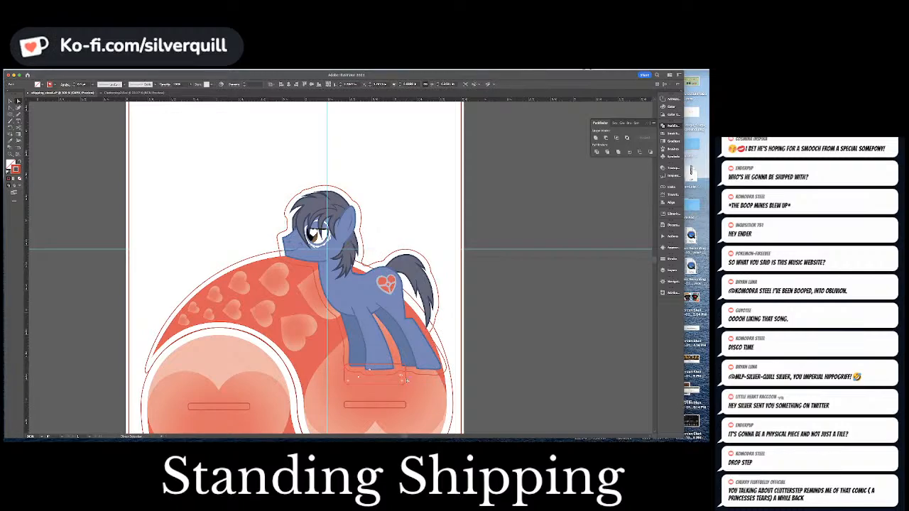
{"action": "key", "text": "super+z"}
{"action": "key", "text": "a"}
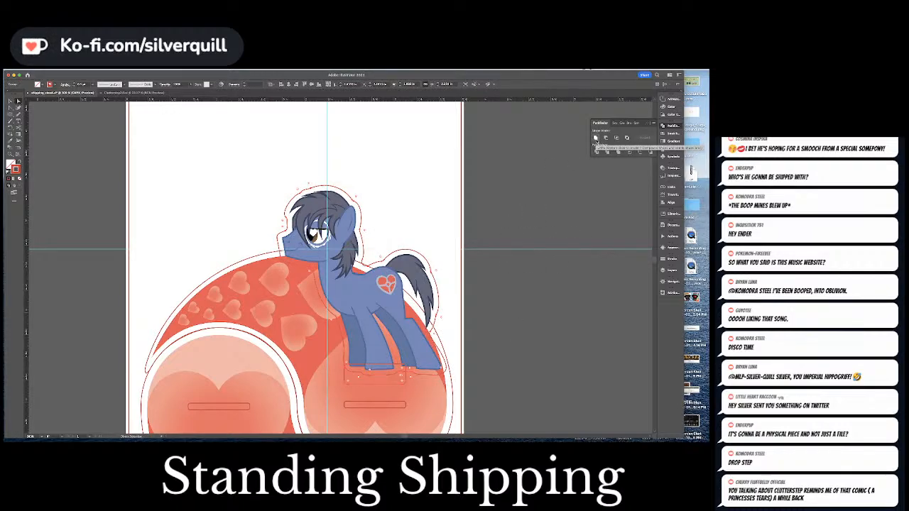
Move the pony's outline and tab onto the empty canvas beside the artboard, and unite them into one red-filled shape.
{"action": "left_click_drag", "start_coordinate": [441, 265], "coordinate": [565, 289]}
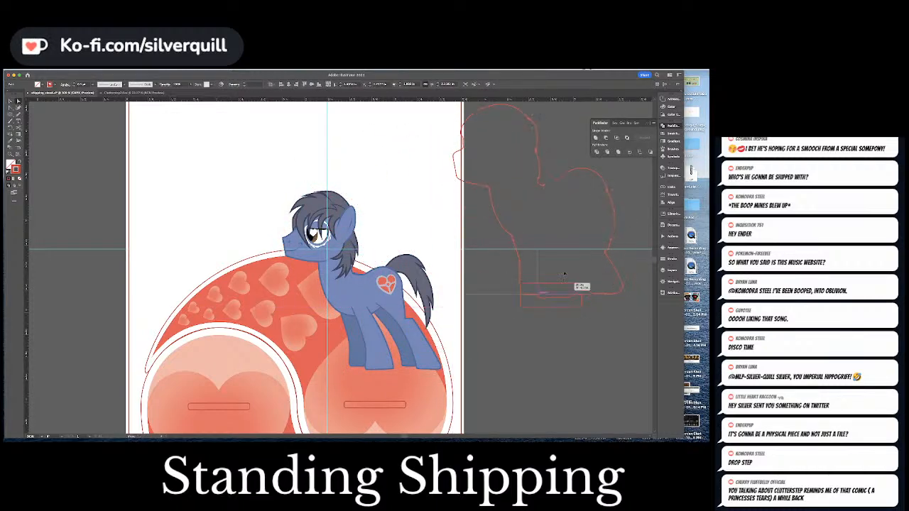
{"action": "left_click", "coordinate": [563, 349]}
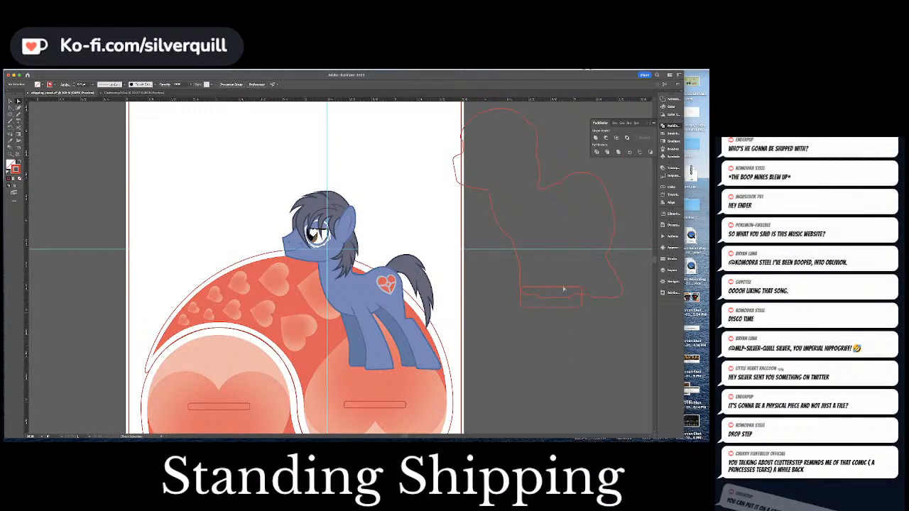
{"action": "left_click", "coordinate": [564, 289]}
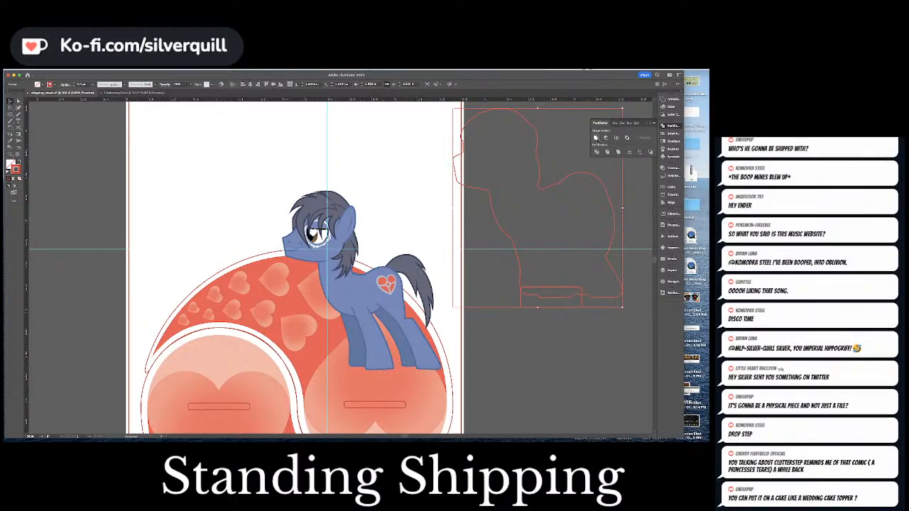
{"action": "left_click", "coordinate": [595, 137]}
{"action": "left_click", "coordinate": [570, 313]}
{"action": "key", "text": "a"}
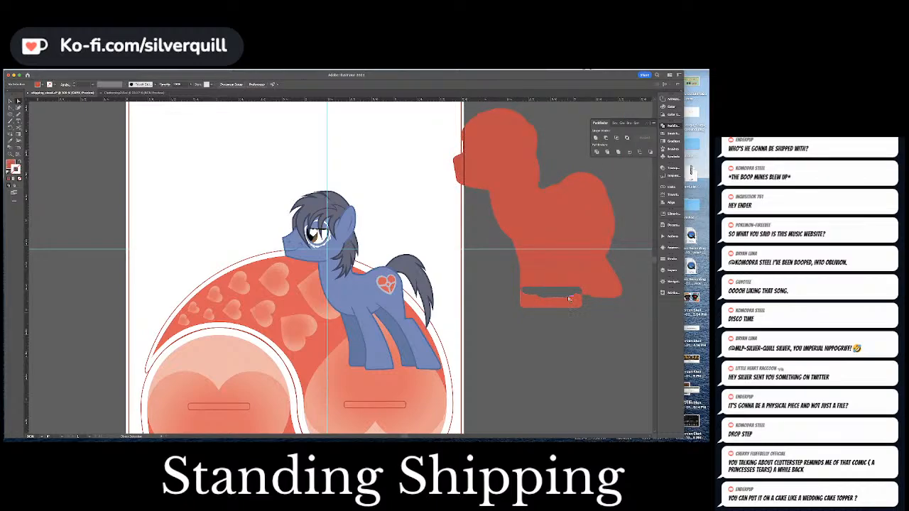
Move the anchor points beneath the pony's hooves into the tab to close the gap in the united red shape.
{"action": "left_click", "coordinate": [570, 299]}
{"action": "left_click_drag", "start_coordinate": [570, 299], "coordinate": [569, 290]}
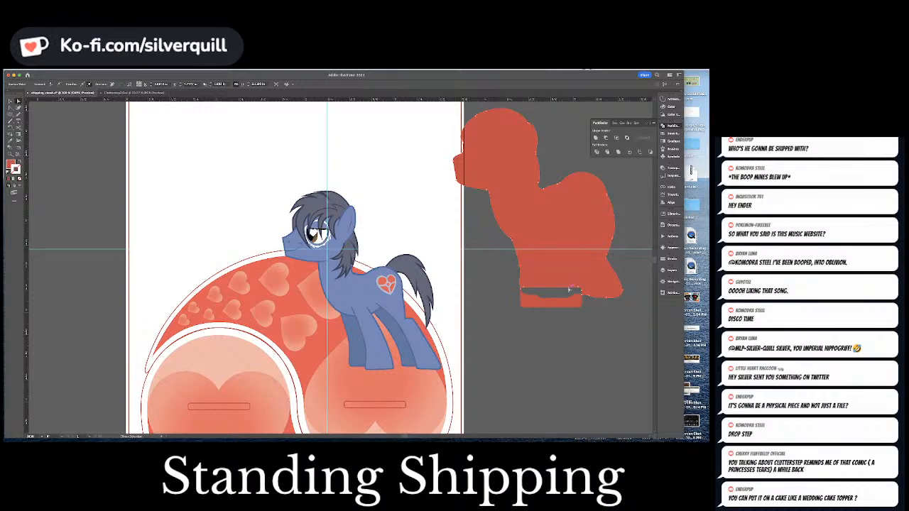
{"action": "left_click_drag", "start_coordinate": [524, 289], "coordinate": [524, 301]}
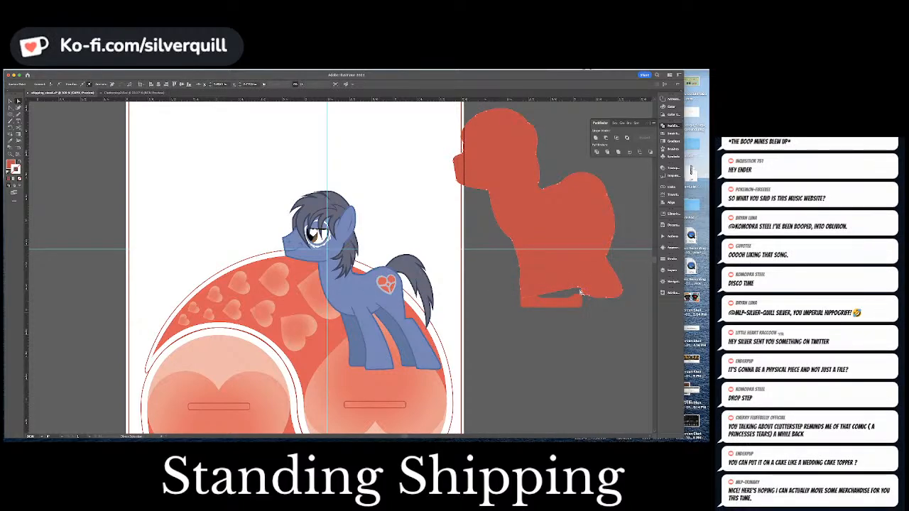
{"action": "left_click_drag", "start_coordinate": [580, 292], "coordinate": [580, 303]}
{"action": "key", "text": "v"}
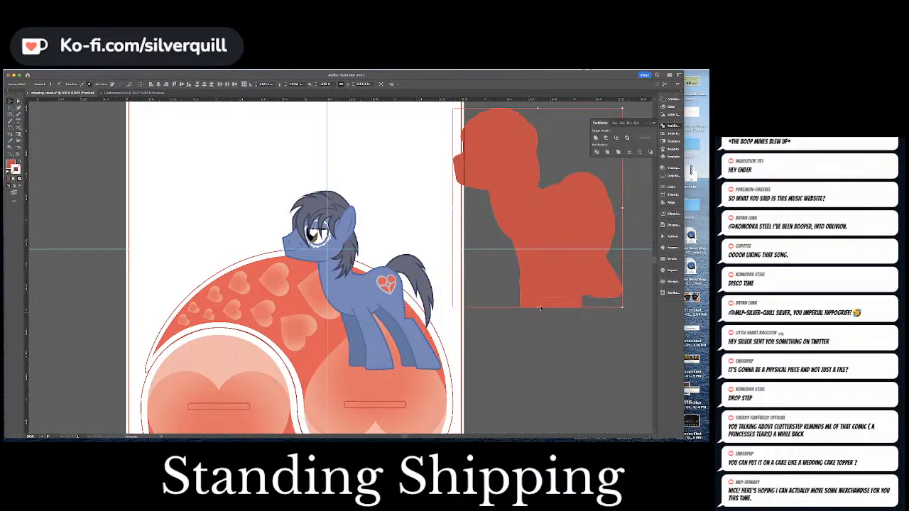
Swap the united shape's fill to a stroke, and remove the extra anchor point where its front edge meets the tab.
{"action": "key", "text": "shift+x"}
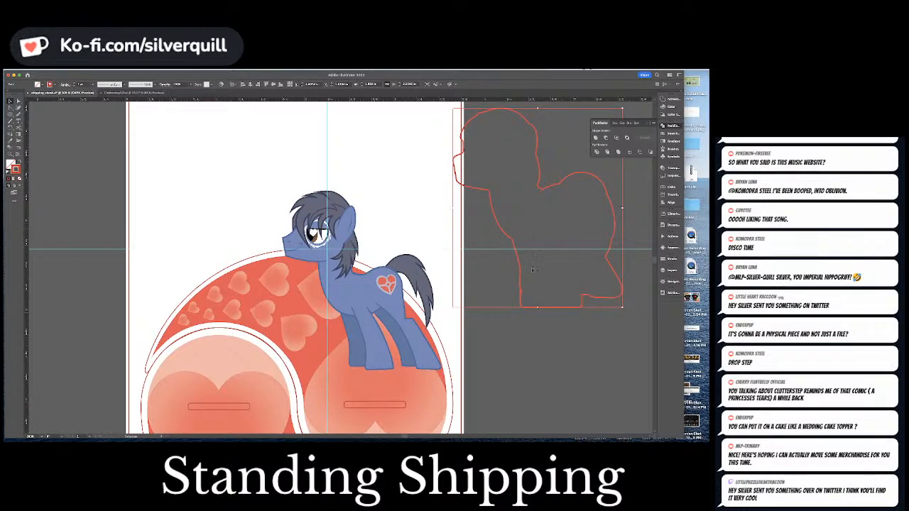
{"action": "key", "text": "minus"}
{"action": "left_click", "coordinate": [521, 291]}
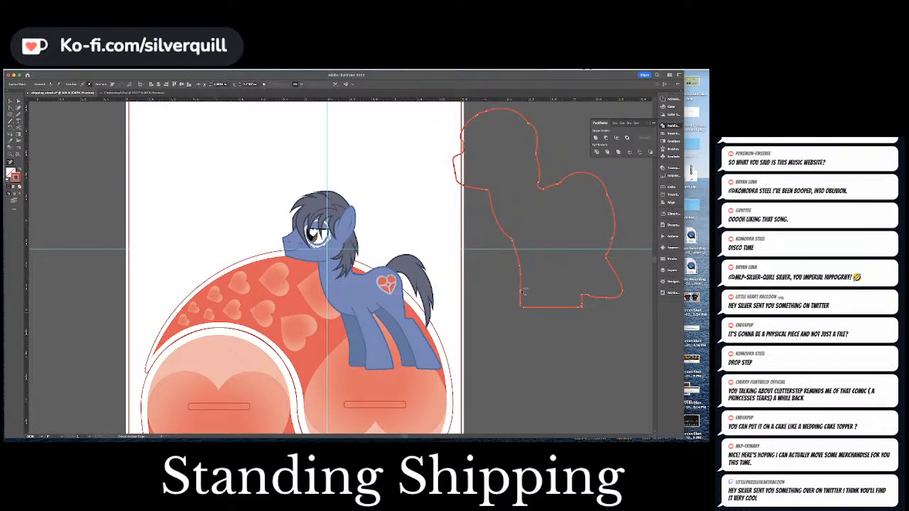
{"action": "key", "text": "v"}
{"action": "left_click", "coordinate": [607, 261]}
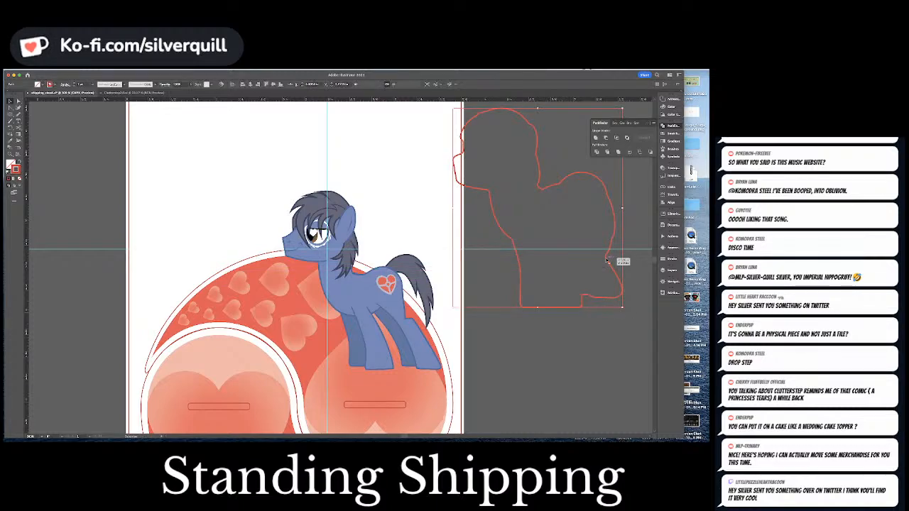
{"action": "key", "text": "a"}
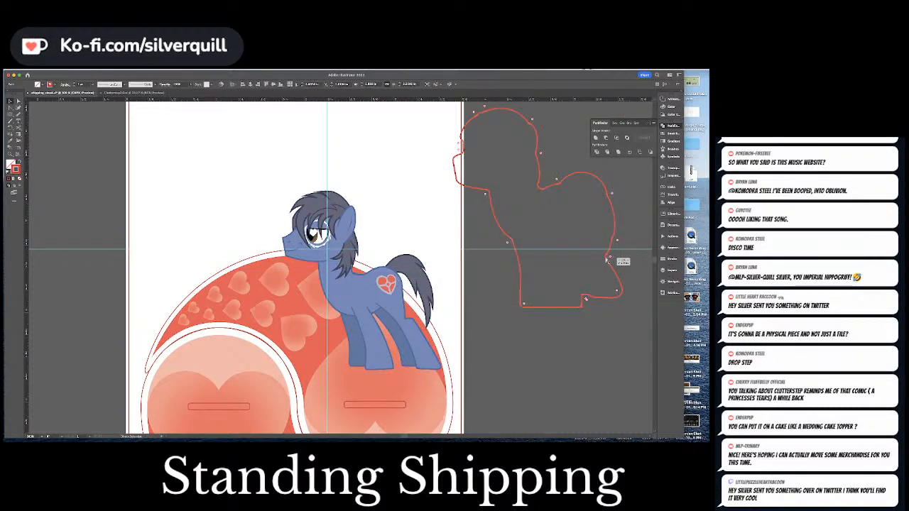
{"action": "key", "text": "shift+x"}
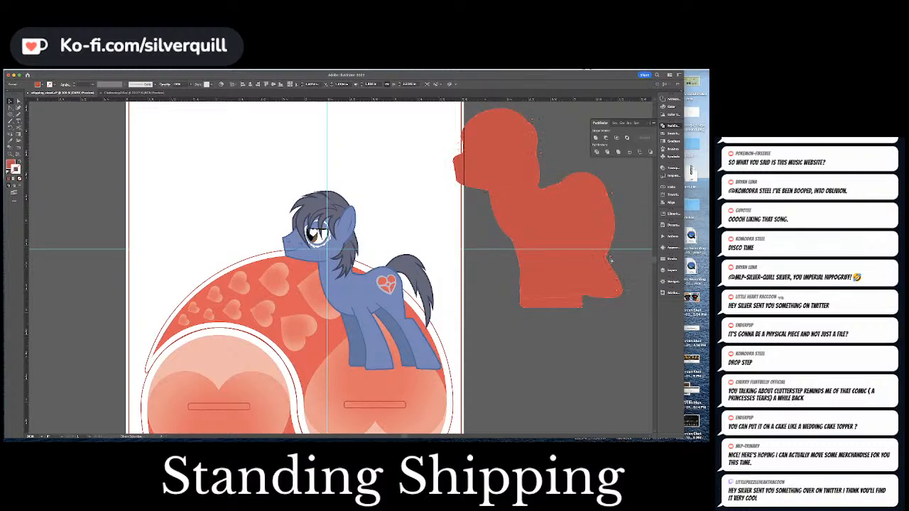
Undo the uniting and relocation of the pony's outline and tab, returning both as separate outlines on the artboard.
{"action": "key", "text": "super+z"}
{"action": "key", "text": "super+z"}
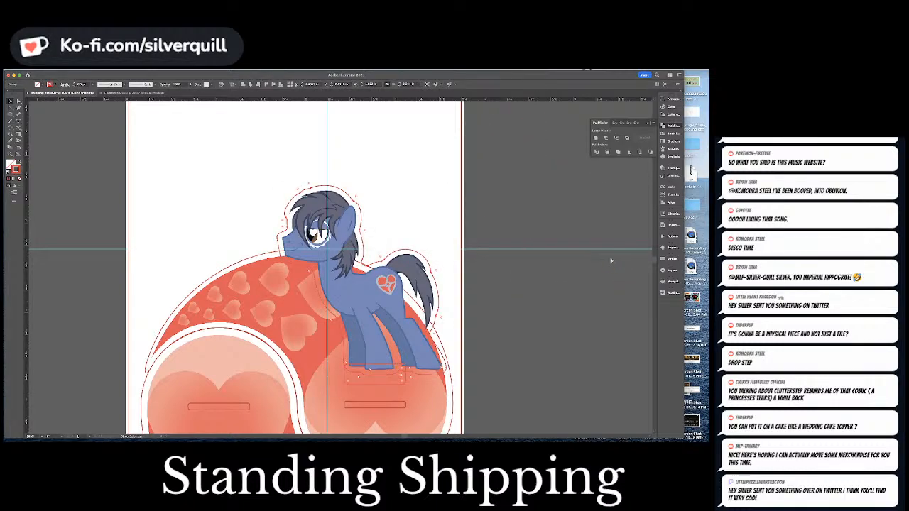
{"action": "key", "text": "v"}
{"action": "key", "text": "a"}
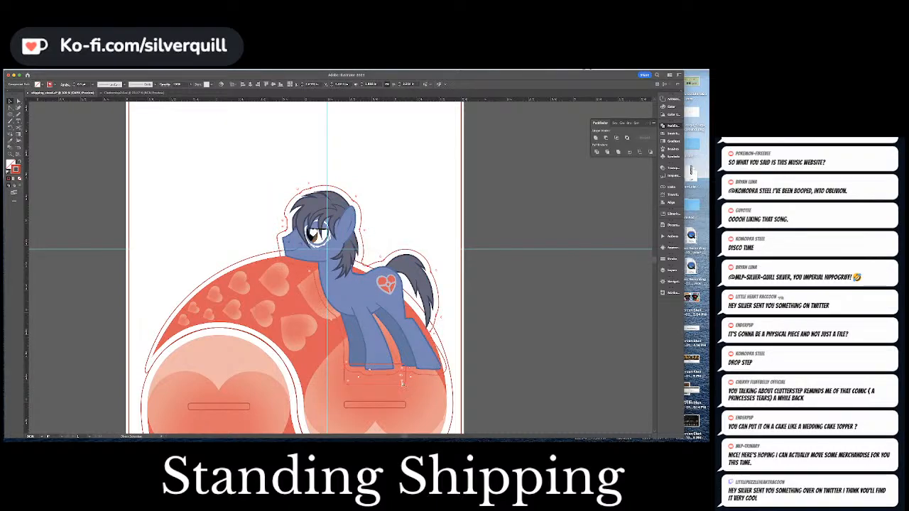
{"action": "key", "text": "super"}
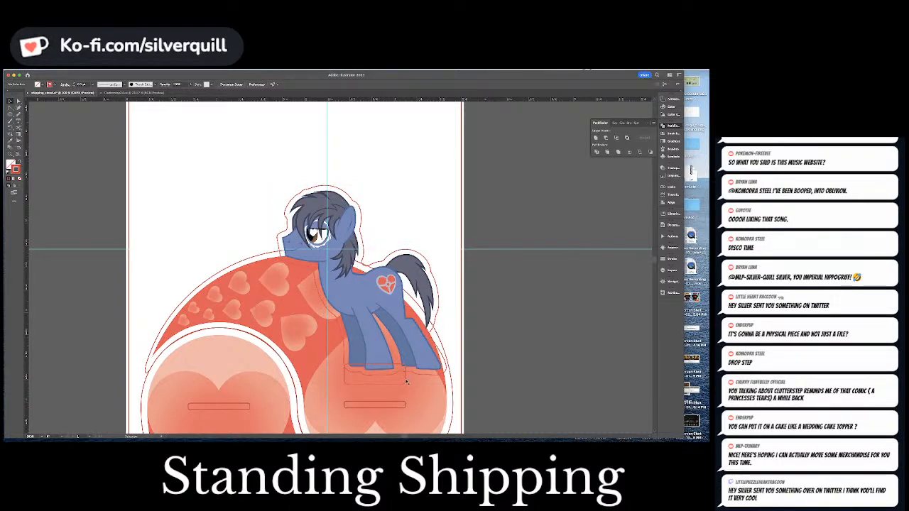
{"action": "left_click_drag", "start_coordinate": [407, 383], "coordinate": [433, 379]}
{"action": "key", "text": "super+z"}
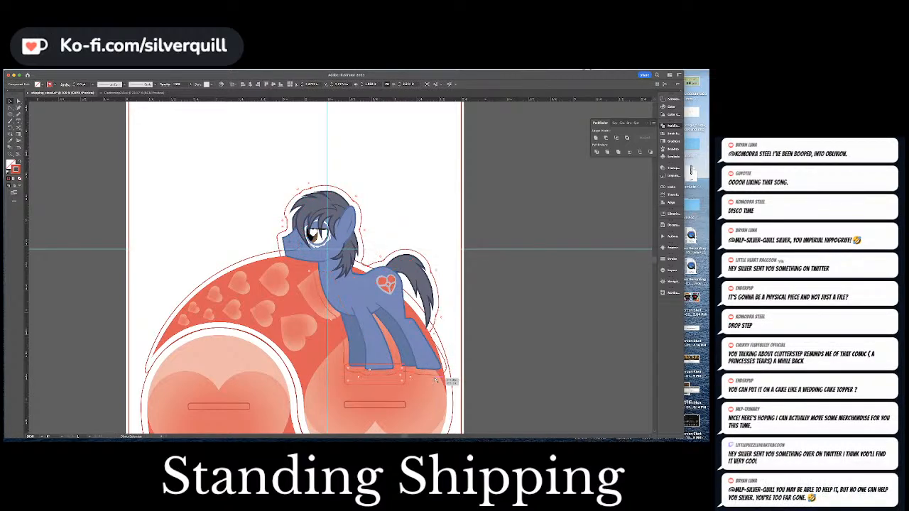
{"action": "key", "text": "super+z"}
{"action": "key", "text": "super+shift+z"}
{"action": "left_click", "coordinate": [427, 380]}
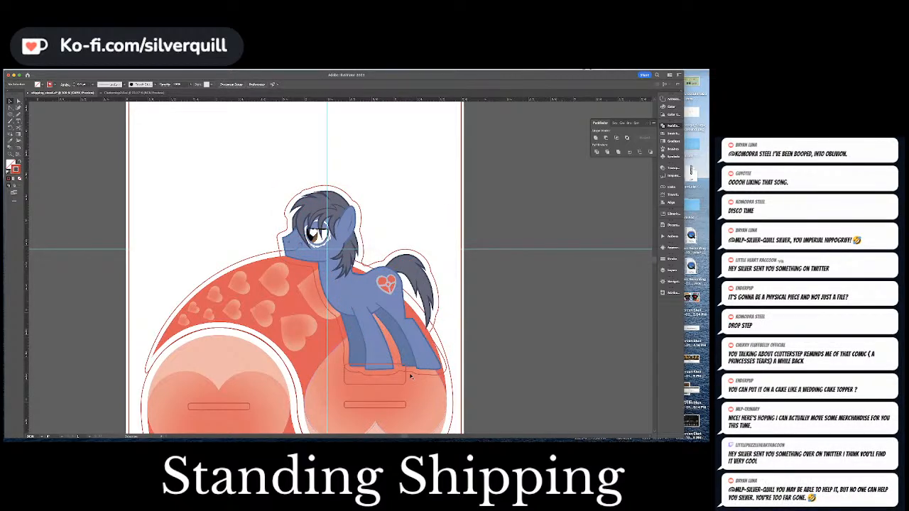
Try filling the pony's outline and tab with red and reshaping the tab's upper corners to close the gap under the hooves.
{"action": "left_click", "coordinate": [411, 375]}
{"action": "key", "text": "shift+x"}
{"action": "key", "text": "a"}
{"action": "left_click", "coordinate": [412, 386]}
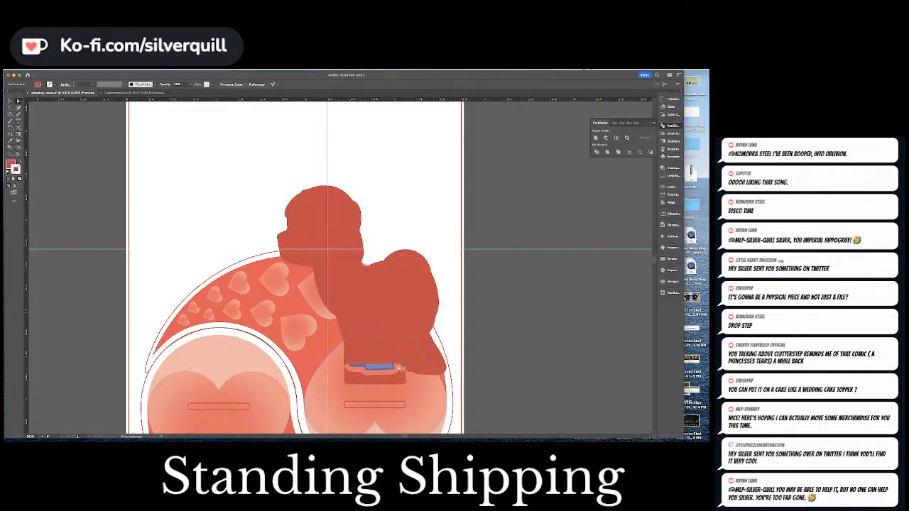
{"action": "left_click", "coordinate": [404, 367]}
{"action": "key", "text": "Delete"}
{"action": "key", "text": "Delete"}
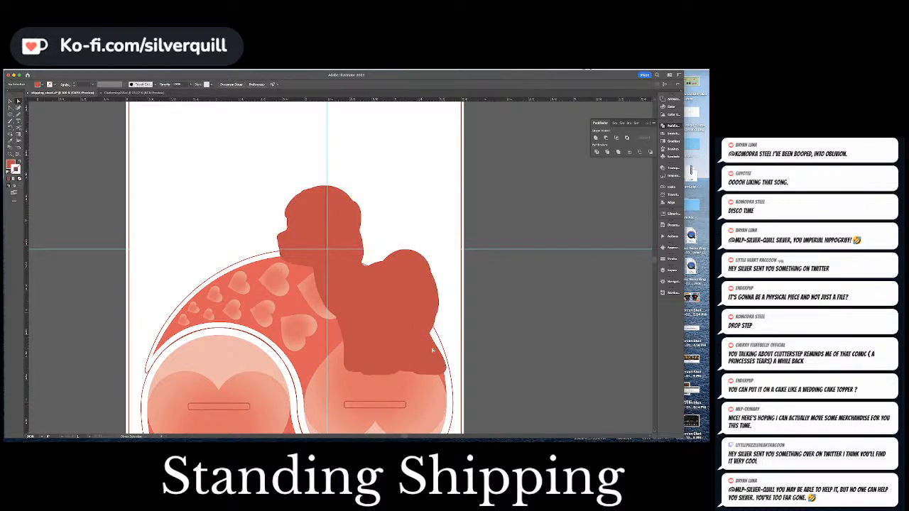
{"action": "left_click", "coordinate": [350, 366]}
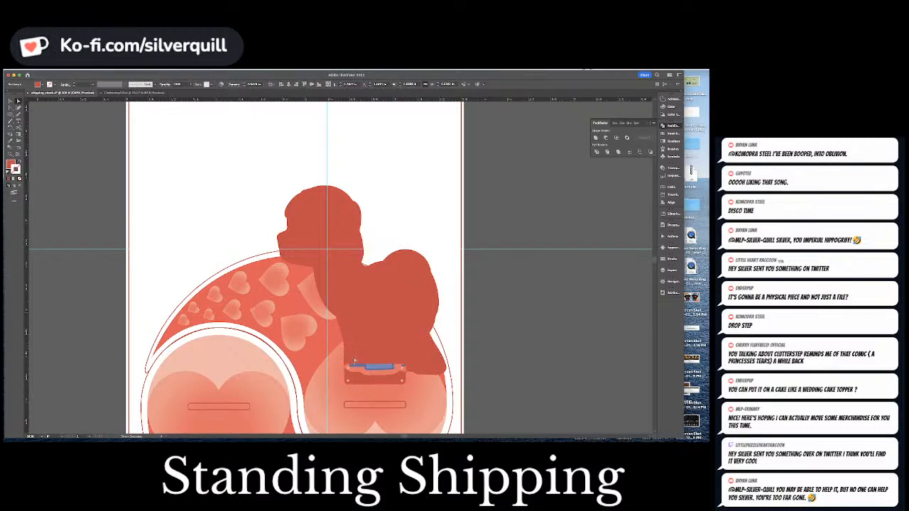
{"action": "left_click_drag", "start_coordinate": [348, 366], "coordinate": [345, 366]}
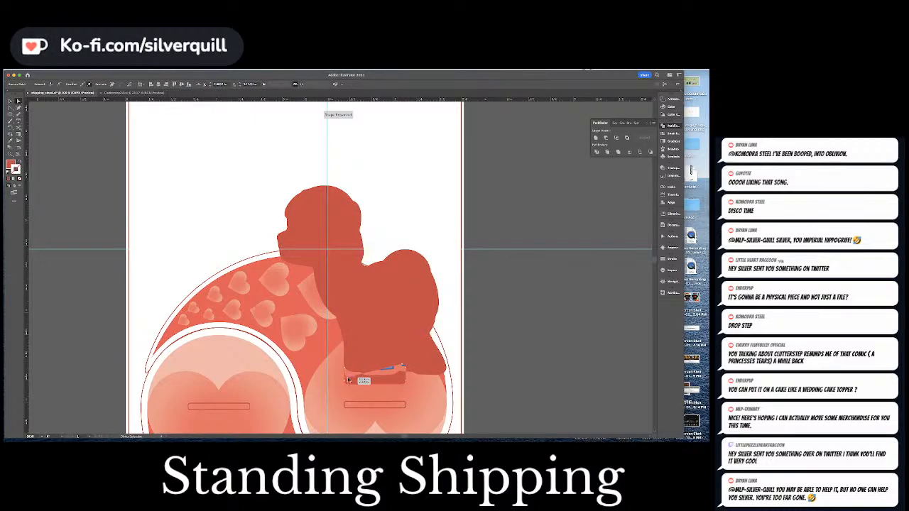
{"action": "left_click", "coordinate": [403, 366]}
Undo the recent edits back to the separate black-filled pony outline and tab.
{"action": "key", "text": "super+z"}
{"action": "key", "text": "super+z"}
{"action": "key", "text": "super+z"}
{"action": "key", "text": "super+z"}
{"action": "key", "text": "super+z"}
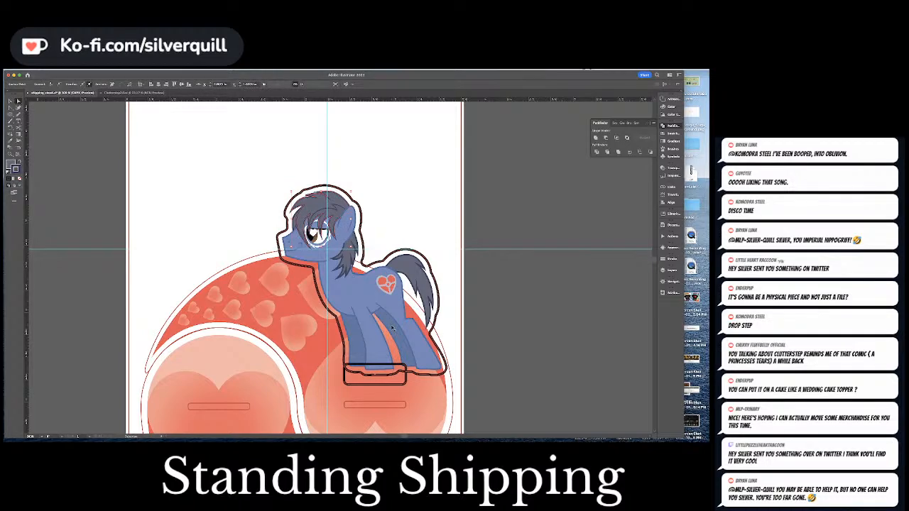
{"action": "key", "text": "super+z"}
{"action": "key", "text": "super+z"}
{"action": "key", "text": "super+z"}
{"action": "key", "text": "super+z"}
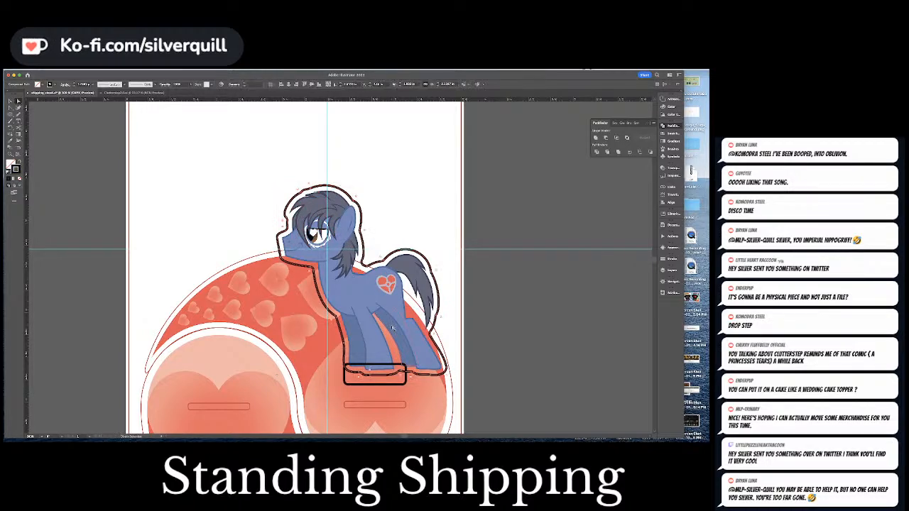
{"action": "key", "text": "super+z"}
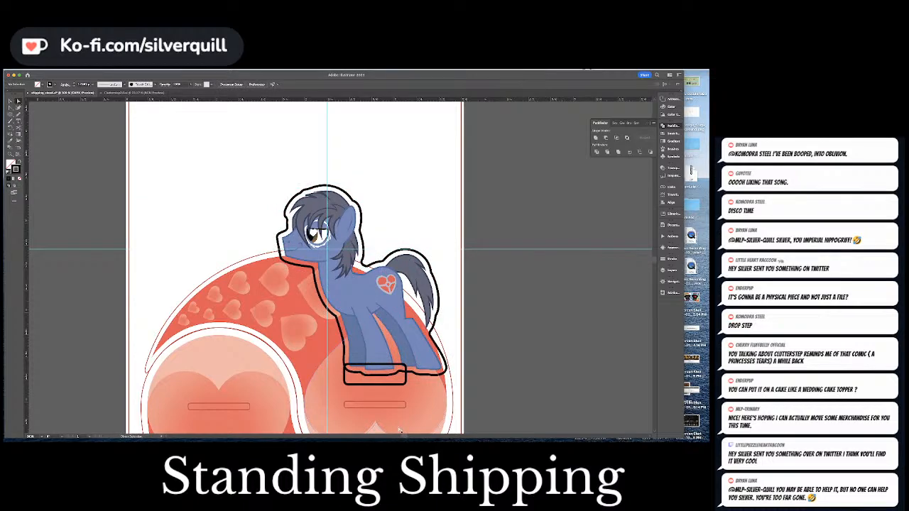
{"action": "key", "text": "super+z"}
{"action": "key", "text": "super+z"}
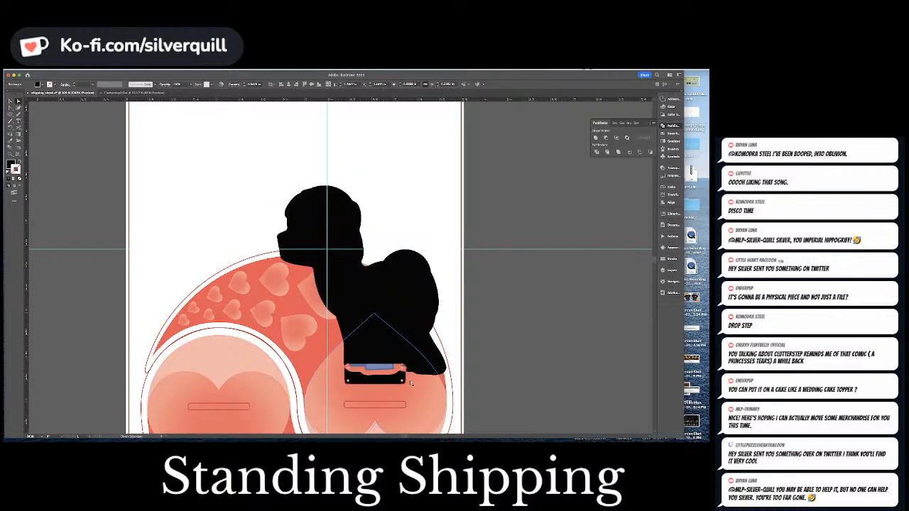
{"action": "key", "text": "super+z"}
Draw a closed black-filled patch with the Pen tool over the gap between the pony's outline and the tab.
{"action": "key", "text": "super+equal"}
{"action": "key", "text": "super+equal"}
{"action": "key", "text": "super+equal"}
{"action": "left_click_drag", "start_coordinate": [366, 323], "coordinate": [344, 107]}
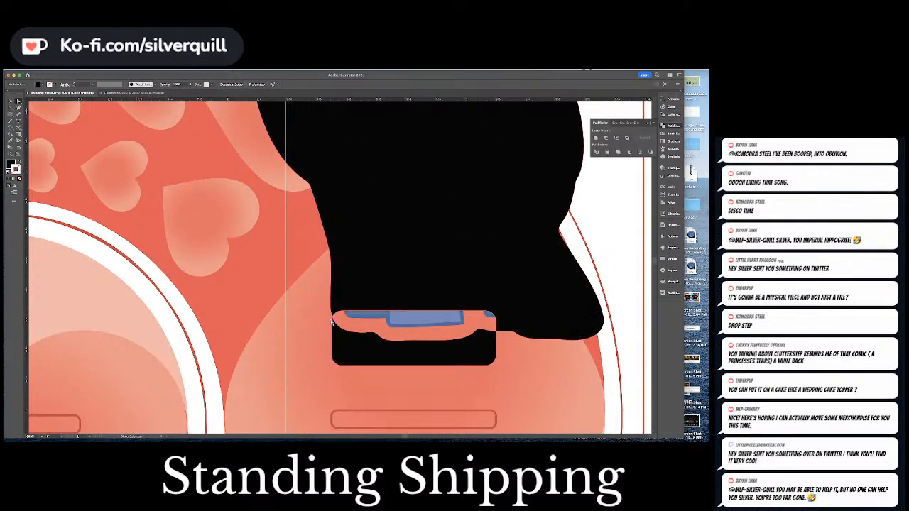
{"action": "key", "text": "p"}
{"action": "left_click", "coordinate": [332, 332]}
{"action": "left_click", "coordinate": [333, 296]}
{"action": "left_click", "coordinate": [509, 305]}
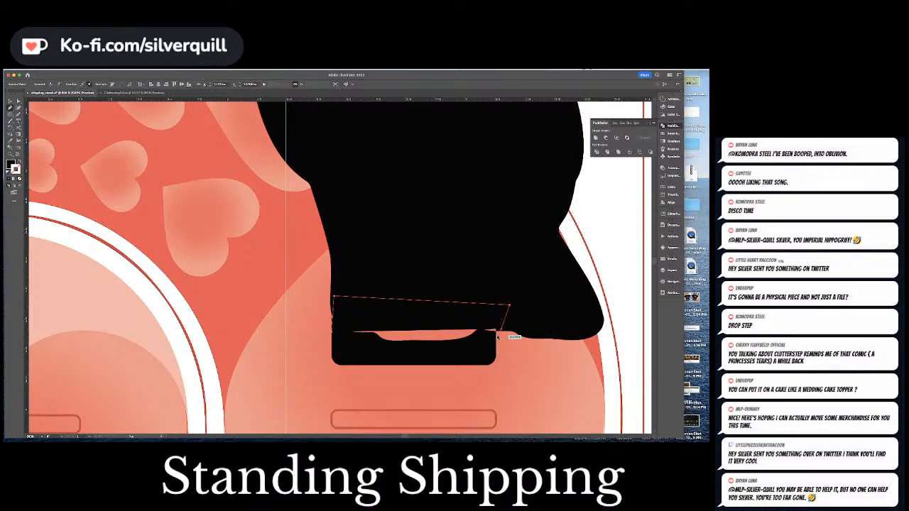
{"action": "left_click", "coordinate": [407, 348]}
{"action": "left_click", "coordinate": [333, 331]}
Unite the pony's outline, tab and patch into one shape, and swap its black fill to a stroke.
{"action": "key", "text": "super+a"}
{"action": "key", "text": "a"}
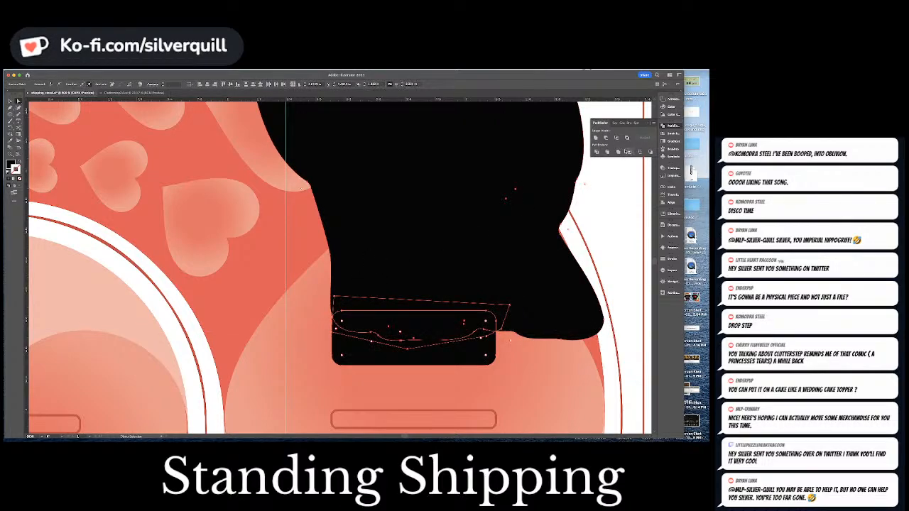
{"action": "left_click", "coordinate": [596, 137]}
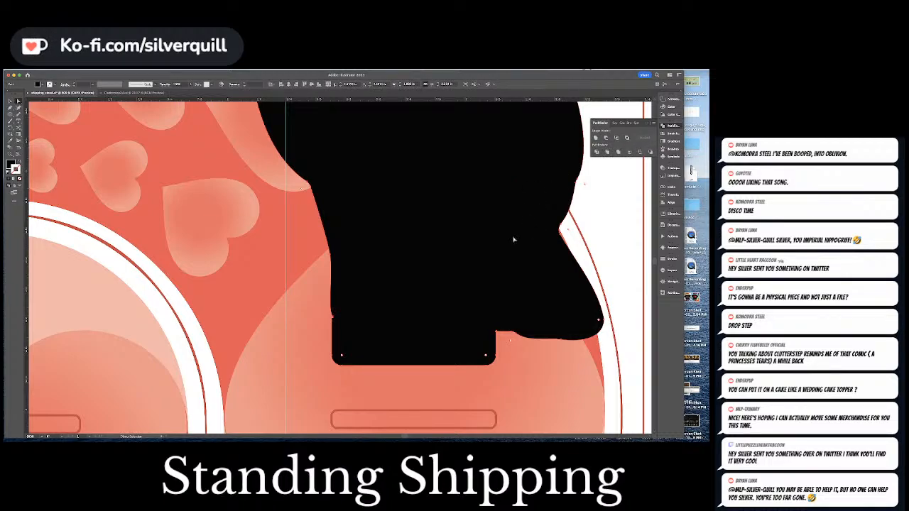
{"action": "key", "text": "shift+x"}
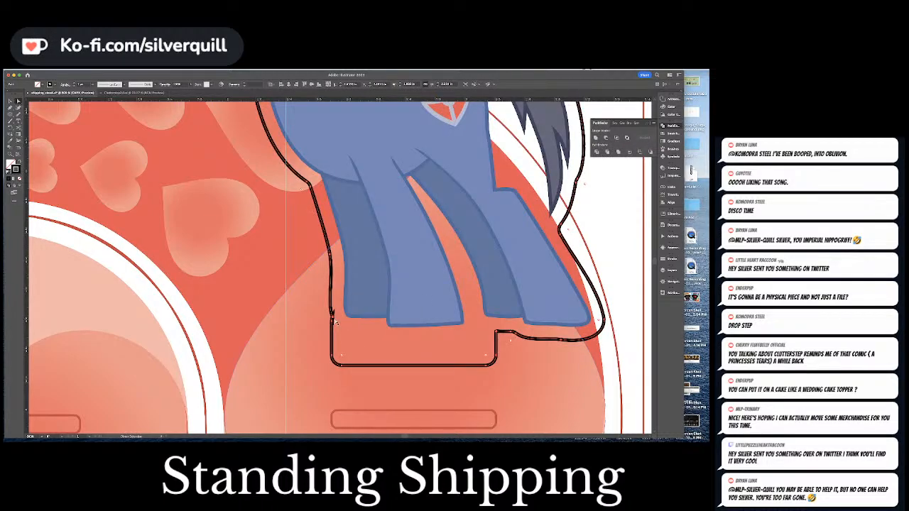
Delete the extra anchor point on the front edge above the tab, and round the inner corner beneath the hind hooves.
{"action": "key", "text": "minus"}
{"action": "left_click", "coordinate": [332, 319]}
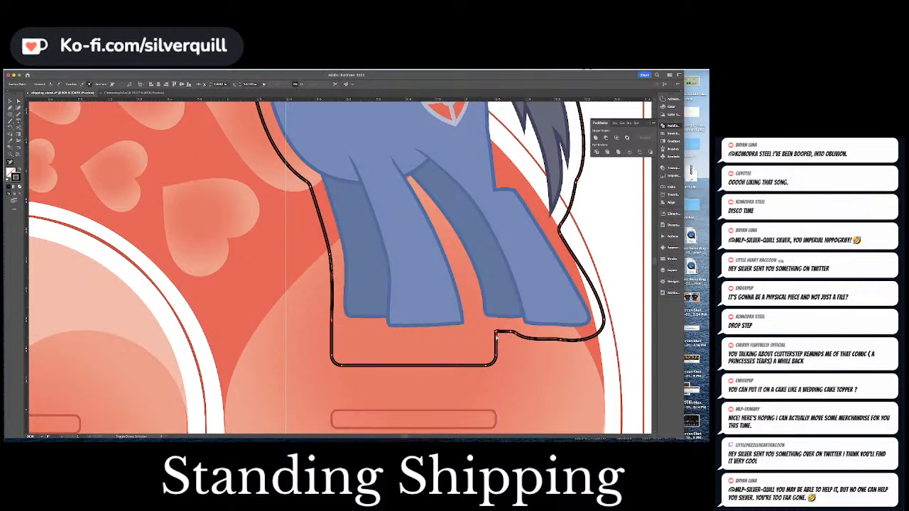
{"action": "key", "text": "v"}
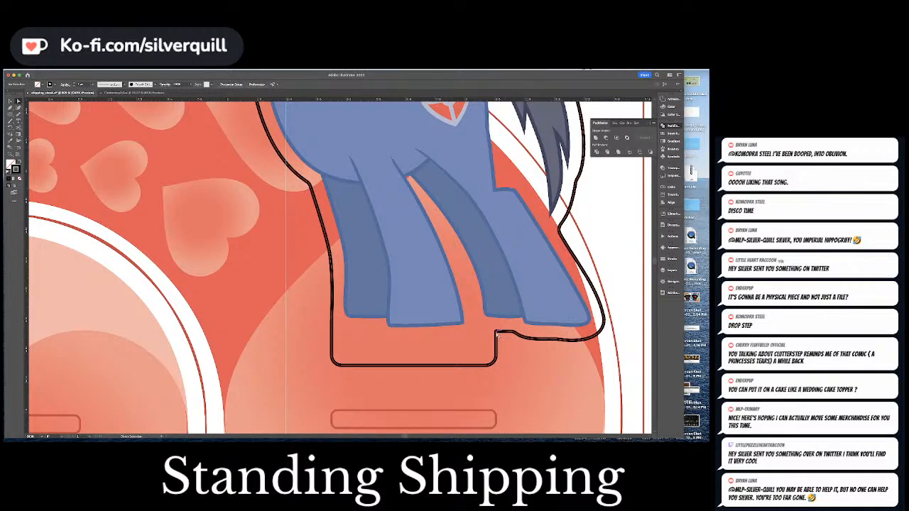
{"action": "left_click", "coordinate": [497, 336]}
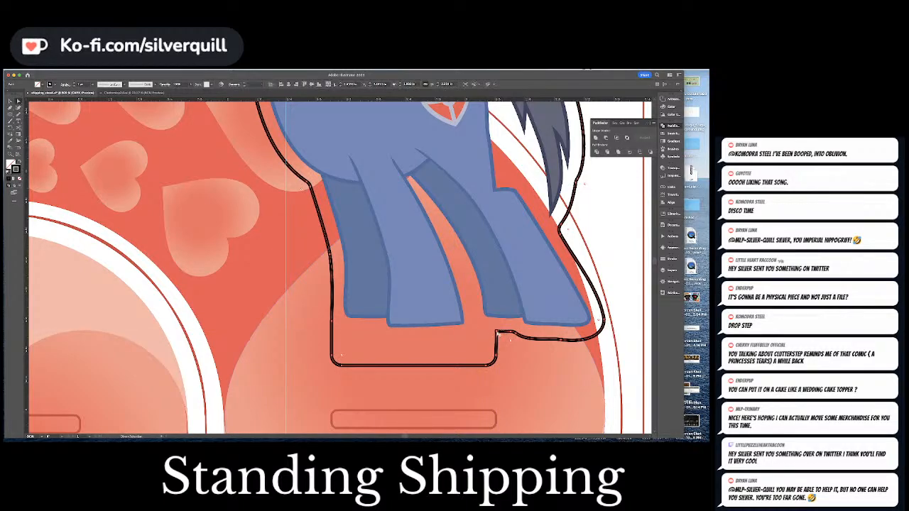
{"action": "key", "text": "a"}
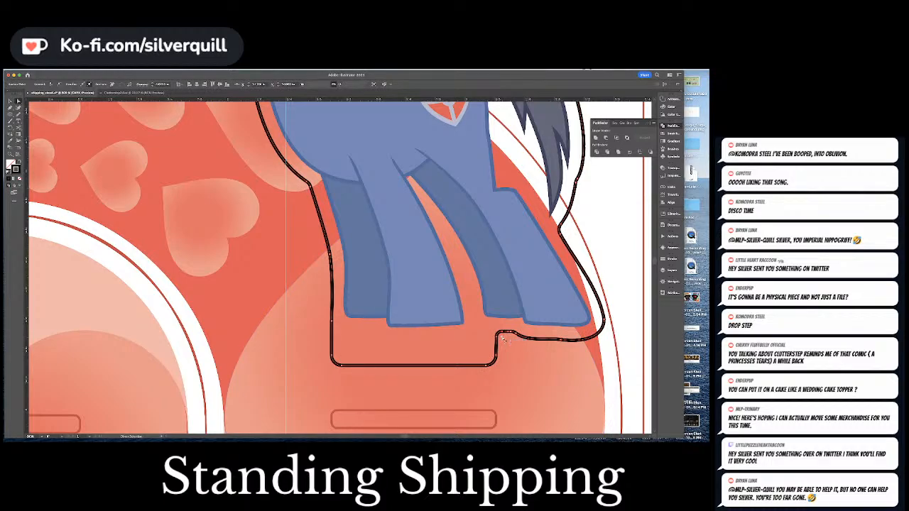
{"action": "left_click", "coordinate": [538, 360]}
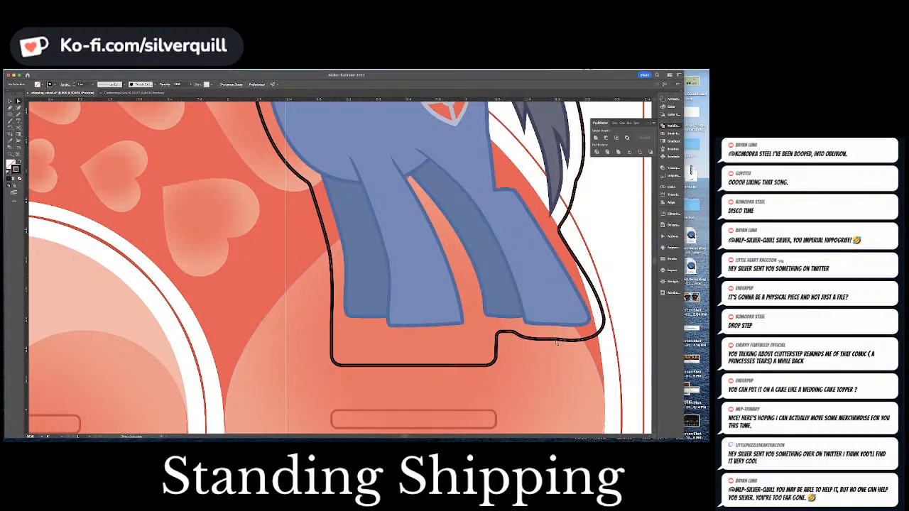
Move the pony together with its joined outline up into the empty area of the artboard above the heart-decorated base.
{"action": "key", "text": "super+0"}
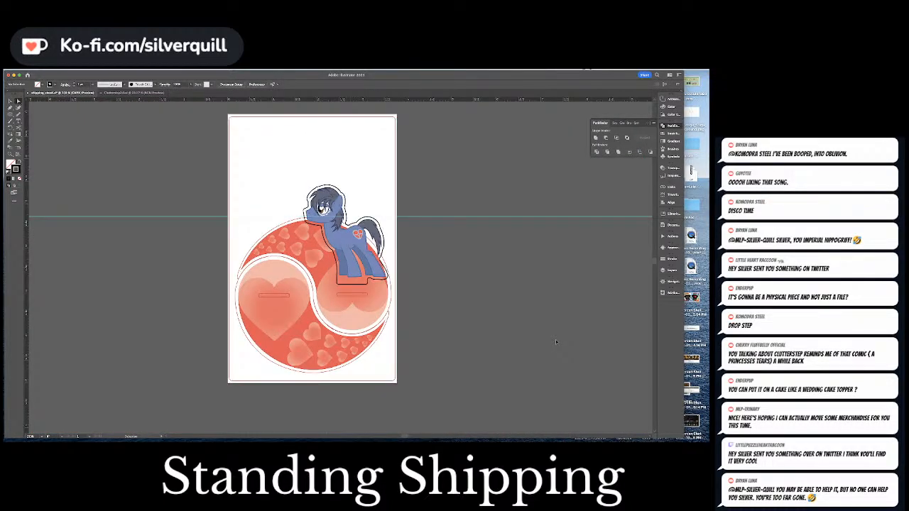
{"action": "key", "text": "super+equal"}
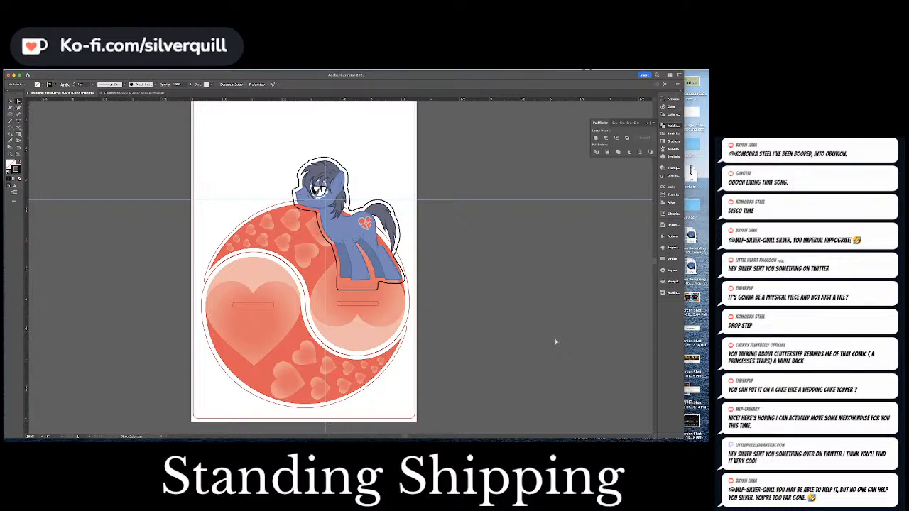
{"action": "scroll", "coordinate": [541, 294], "scroll_direction": "up", "scroll_amount": 3}
{"action": "left_click", "coordinate": [339, 326]}
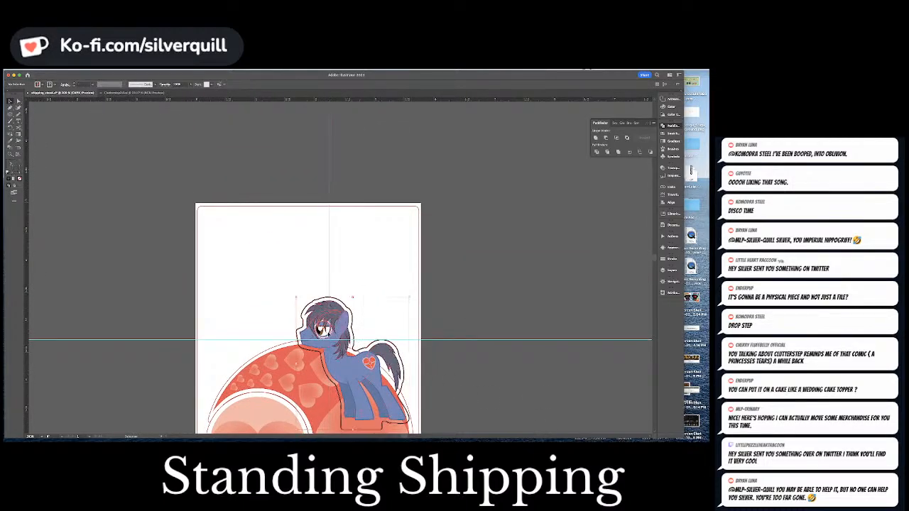
{"action": "left_click_drag", "start_coordinate": [342, 325], "coordinate": [346, 241]}
{"action": "scroll", "coordinate": [307, 263], "scroll_direction": "down", "scroll_amount": 2}
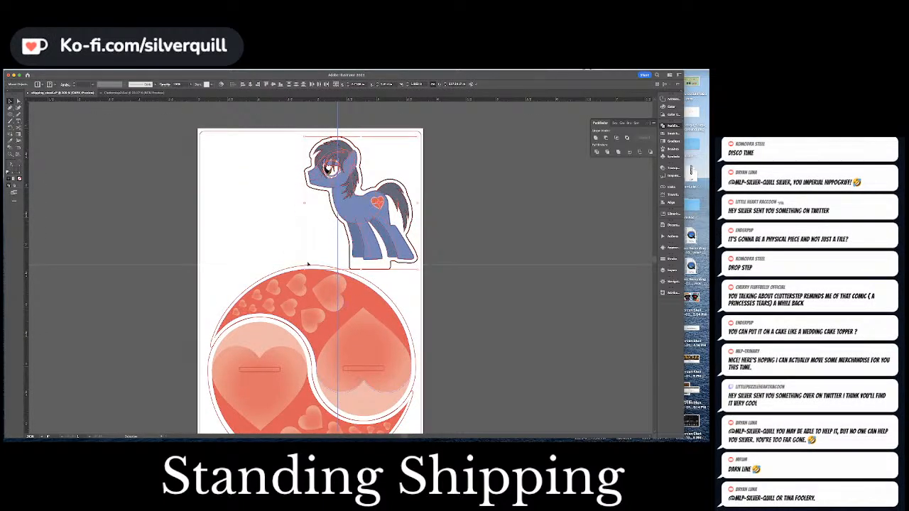
Delete the upper half of the heart base and move the pony with its joined outline down into the freed space.
{"action": "left_click", "coordinate": [318, 291]}
{"action": "key", "text": "Delete"}
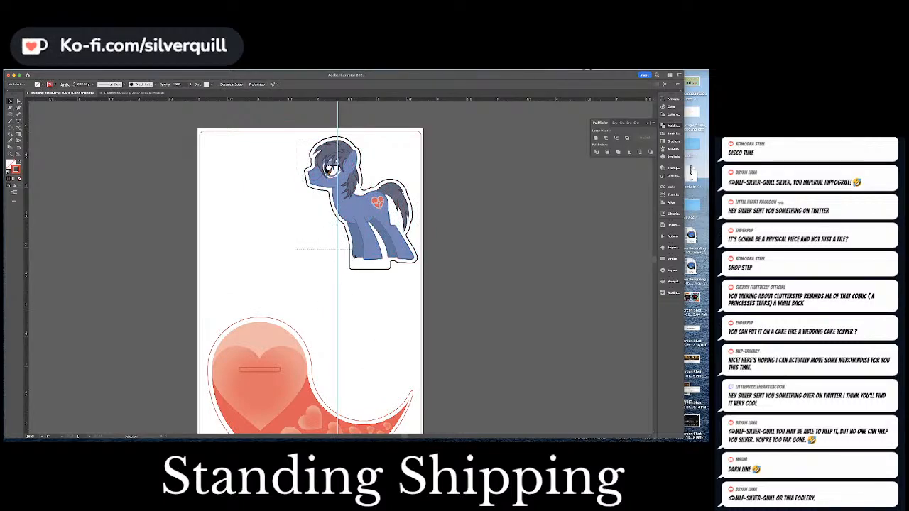
{"action": "left_click_drag", "start_coordinate": [355, 256], "coordinate": [398, 299]}
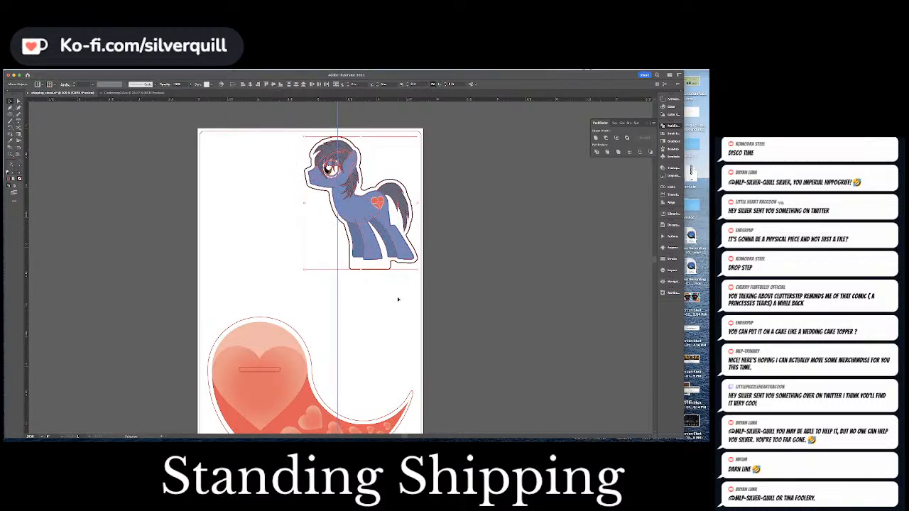
{"action": "left_click", "coordinate": [398, 300]}
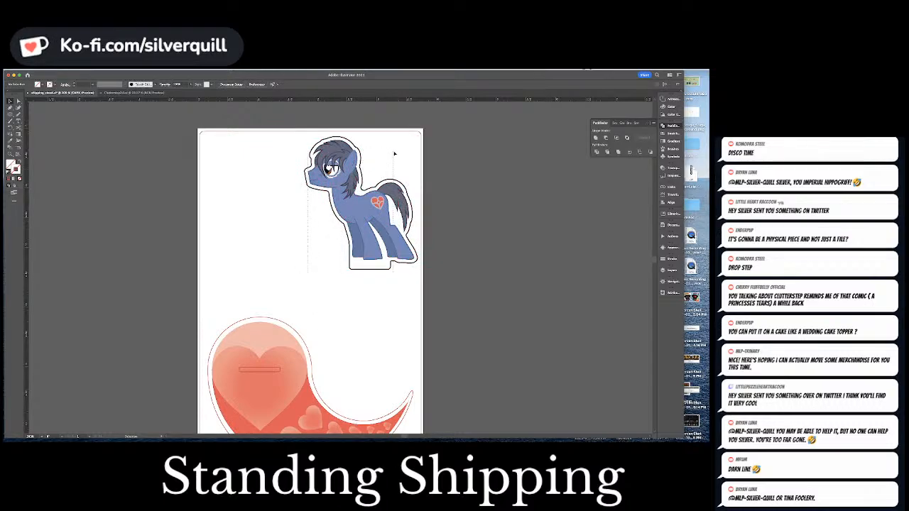
{"action": "left_click_drag", "start_coordinate": [380, 206], "coordinate": [367, 309]}
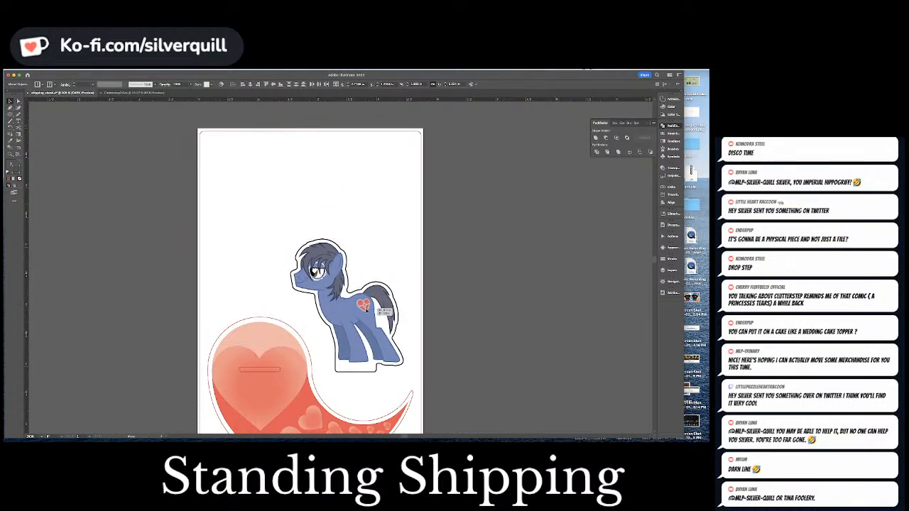
{"action": "left_click", "coordinate": [466, 290]}
{"action": "key", "text": "super+minus"}
{"action": "key", "text": "super+minus"}
{"action": "key", "text": "super+minus"}
{"action": "key", "text": "super+minus"}
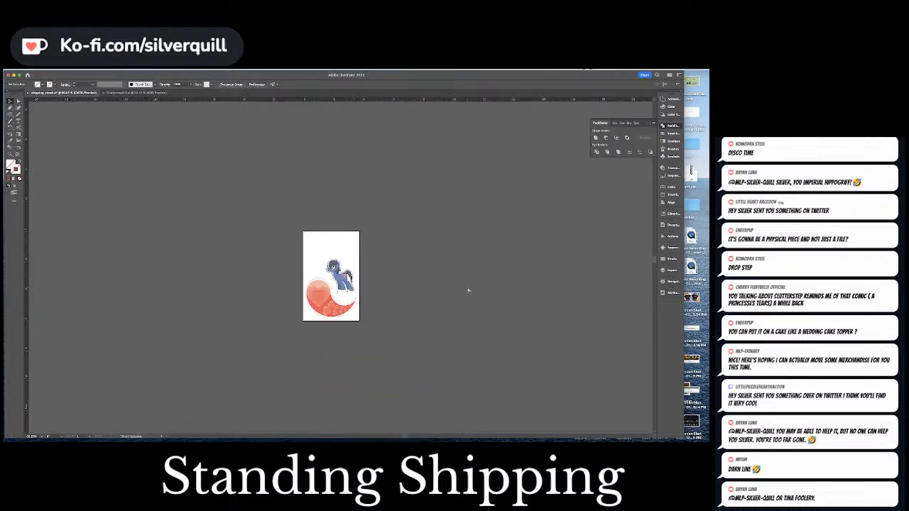
{"action": "key", "text": "super+equal"}
{"action": "key", "text": "super+equal"}
{"action": "key", "text": "super+equal"}
{"action": "key", "text": "super+equal"}
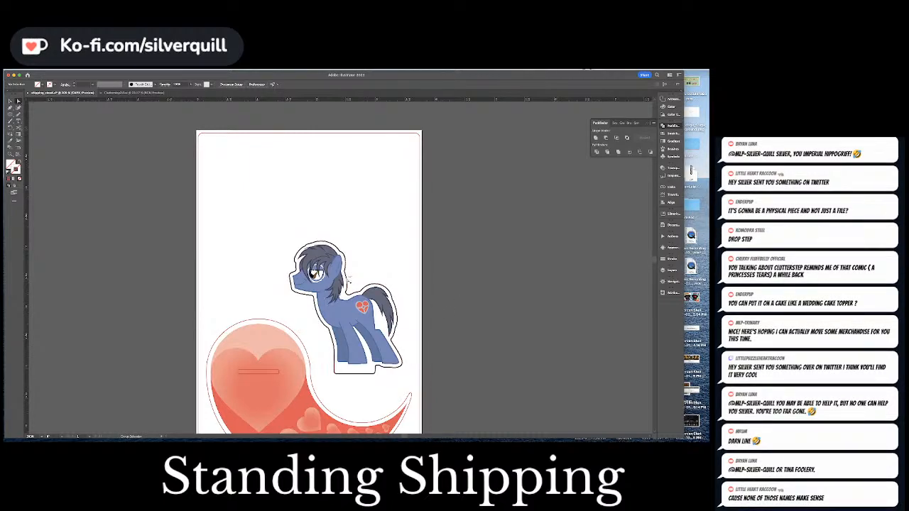
Move the pony's joined outline onto the Cut Lines layer, keeping its position on the artboard.
{"action": "key", "text": "super+shift+a"}
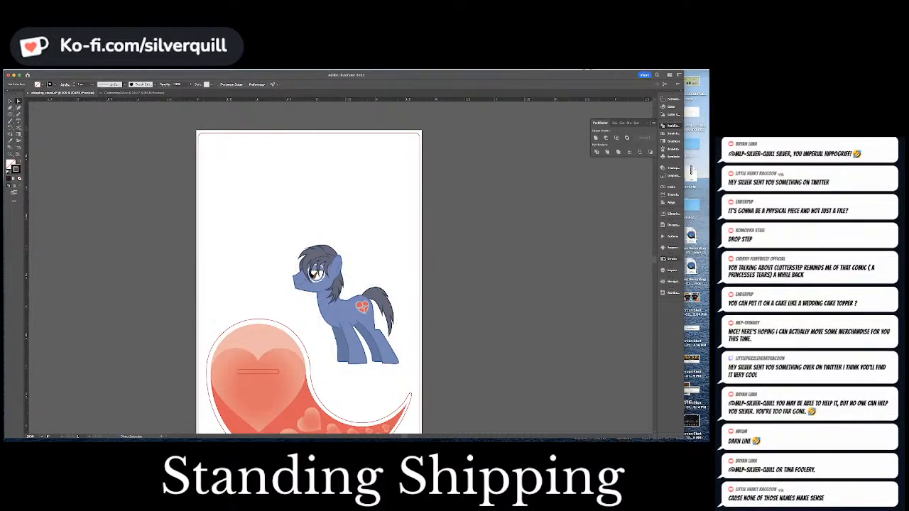
{"action": "left_click", "coordinate": [667, 271]}
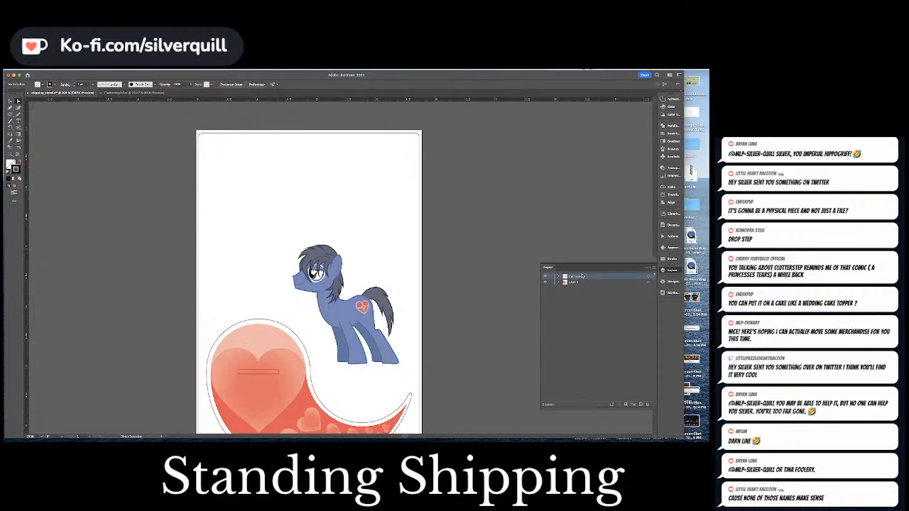
{"action": "key", "text": "super+a"}
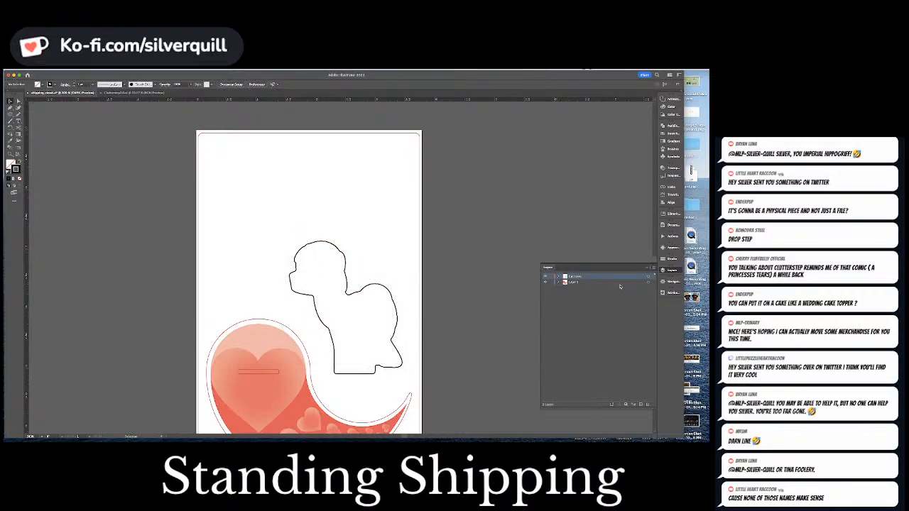
Rename the layer holding the heart base as Base.
{"action": "left_click", "coordinate": [619, 283]}
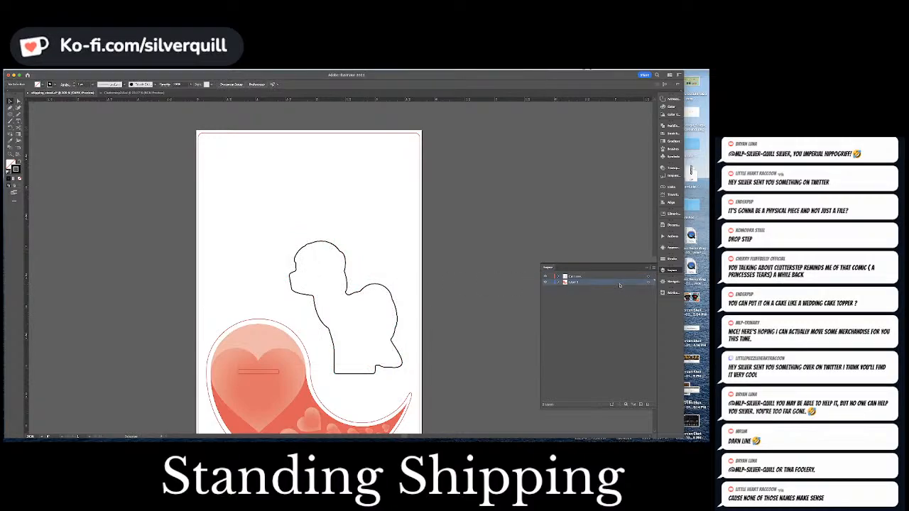
{"action": "double_click", "coordinate": [619, 284]}
{"action": "type", "text": "Base"}
{"action": "key", "text": "Return"}
Add a layer named character between Cut Lines and Base, and paste the pony artwork in place on it.
{"action": "left_click", "coordinate": [638, 404], "text": "alt"}
{"action": "key", "text": "Return"}
{"action": "key", "text": "super+f"}
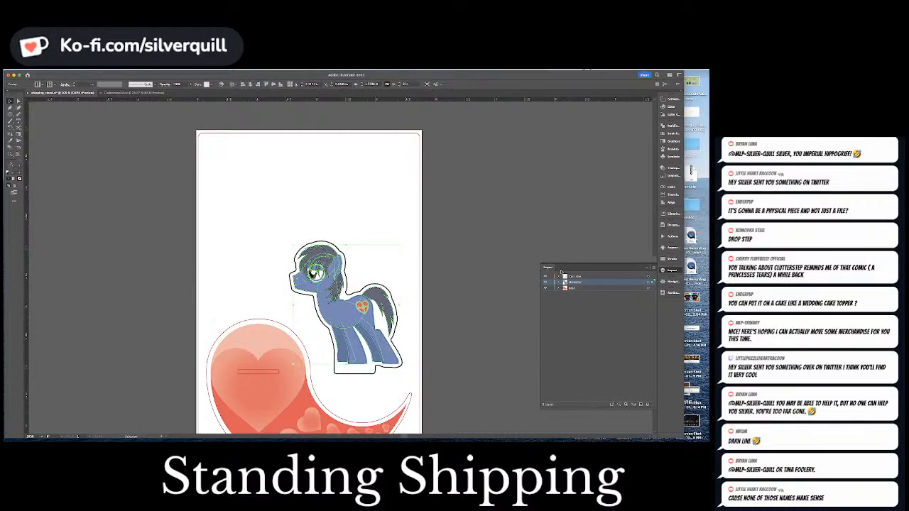
Give the pony's outline on the Cut Lines layer the same thin red stroke as the base's cut line.
{"action": "left_click", "coordinate": [573, 276]}
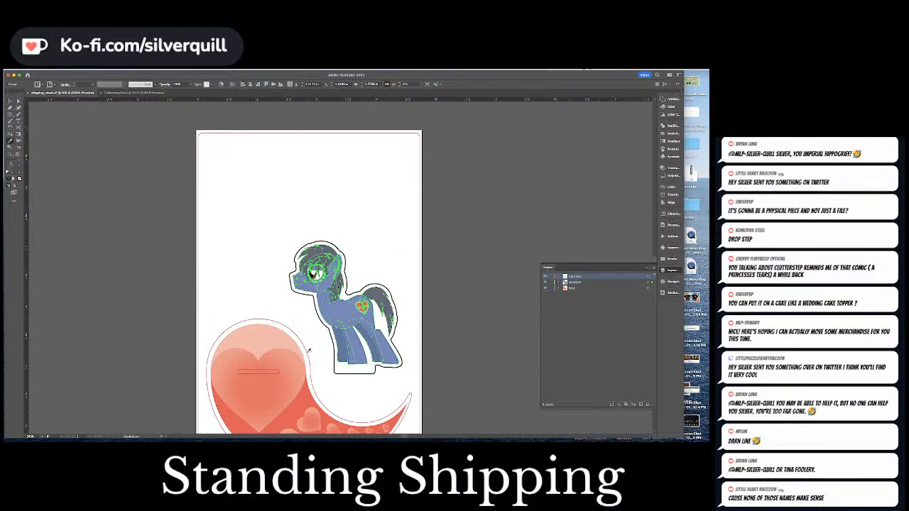
{"action": "left_click", "coordinate": [652, 276]}
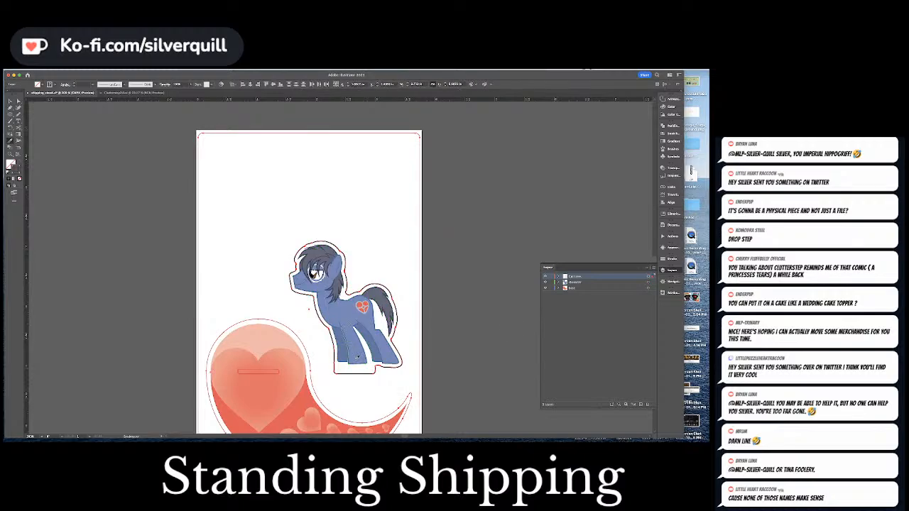
{"action": "left_click", "coordinate": [436, 315]}
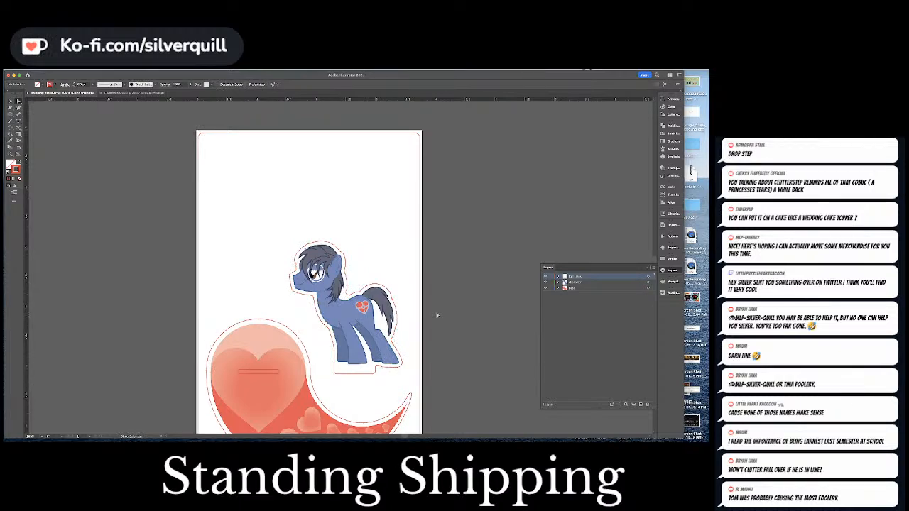
{"action": "key", "text": "super+minus"}
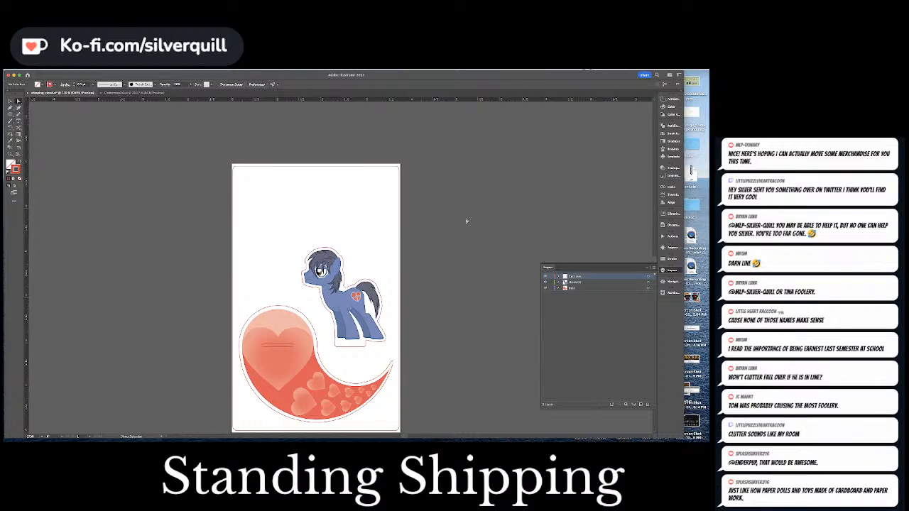
Switch to Finder and open the downloaded Valentine's Day sparkling hearts background as a vector document in Illustrator.
{"action": "key", "text": "super+Tab"}
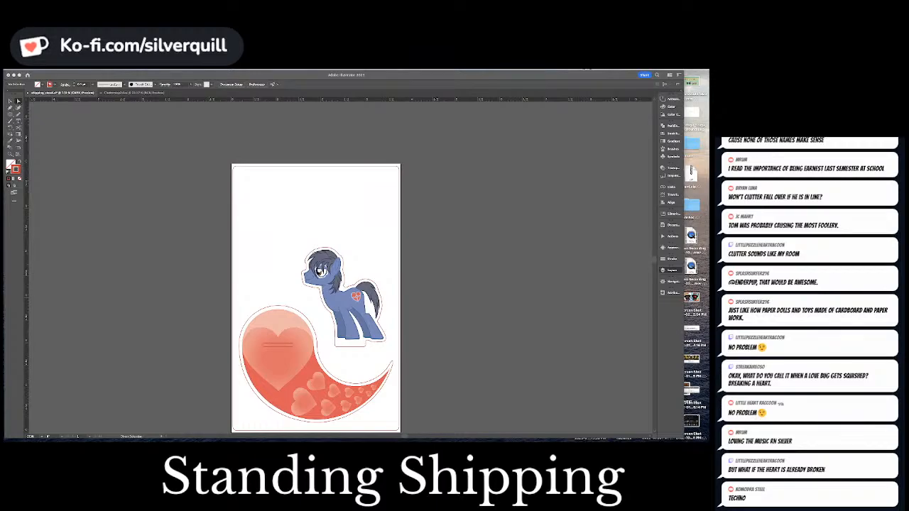
{"action": "key", "text": "super+Tab"}
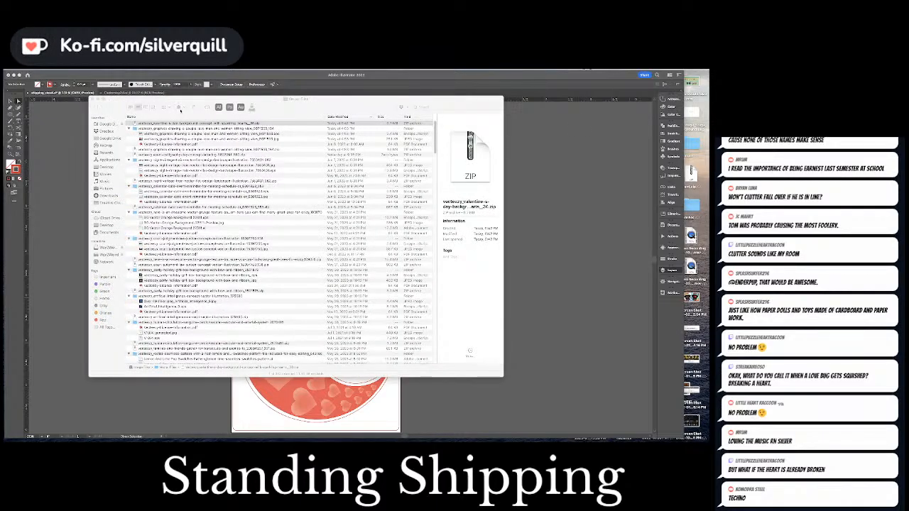
{"action": "left_click_drag", "start_coordinate": [177, 106], "coordinate": [708, 107]}
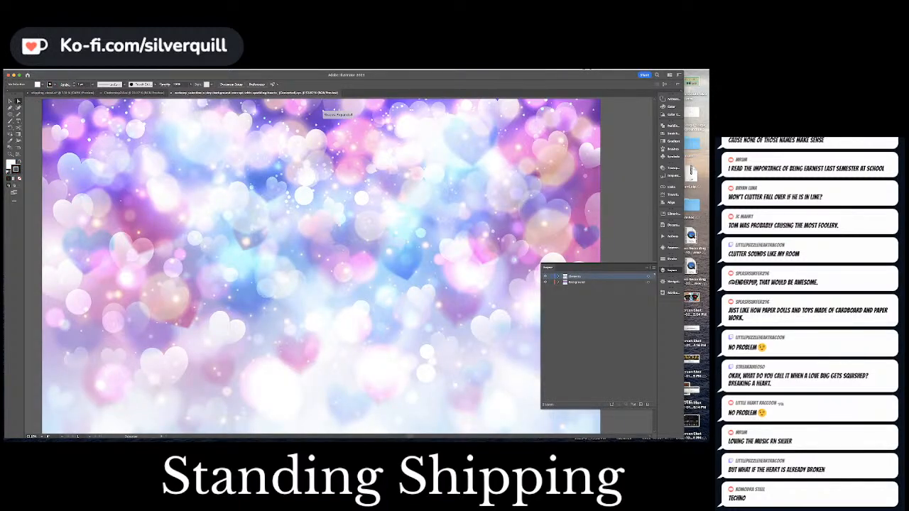
Copy the group of hearts and light bubbles from the sparkling hearts document and return to the shipping stand document.
{"action": "key", "text": "super+minus"}
{"action": "key", "text": "super+minus"}
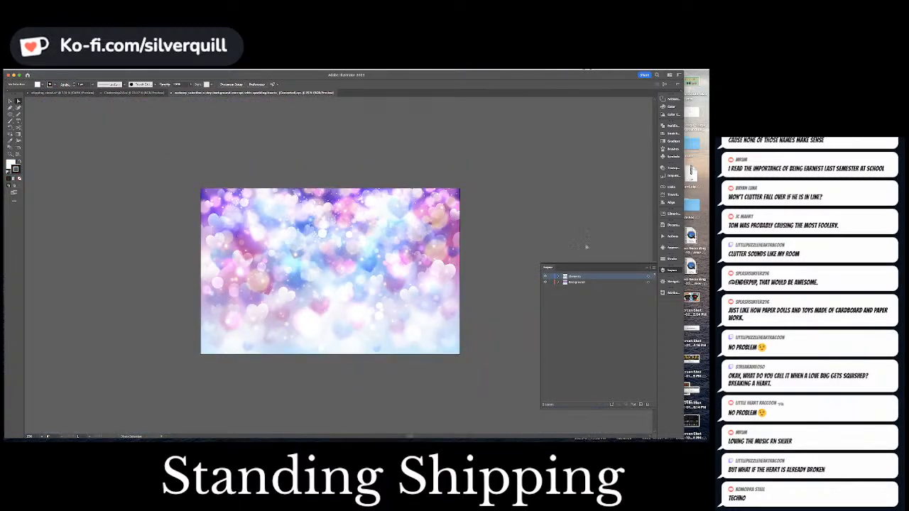
{"action": "left_click", "coordinate": [372, 248]}
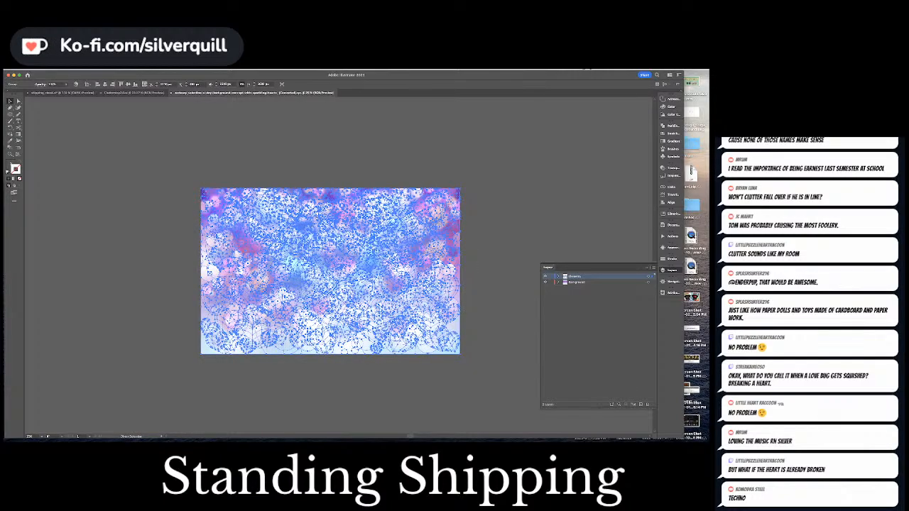
{"action": "left_click", "coordinate": [62, 93]}
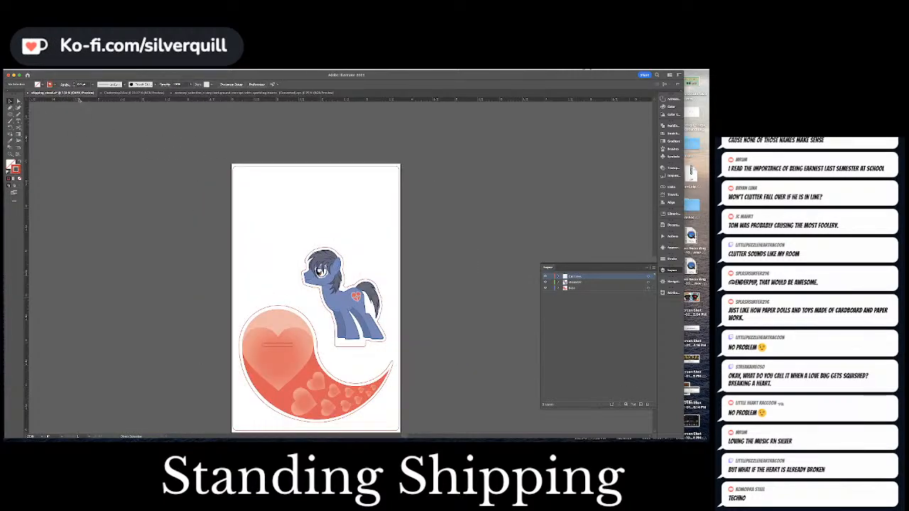
{"action": "key", "text": "ctrl+minus"}
{"action": "key", "text": "ctrl+minus"}
{"action": "key", "text": "ctrl+minus"}
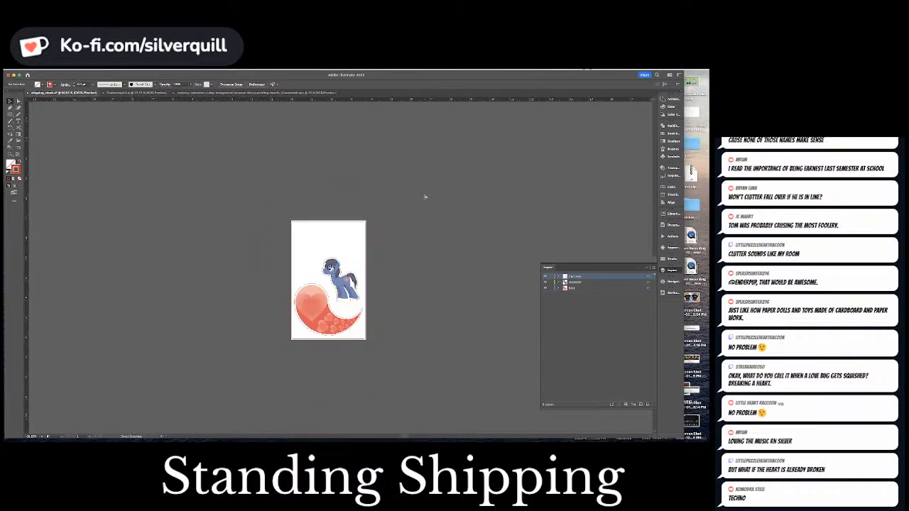
{"action": "key", "text": "ctrl+v"}
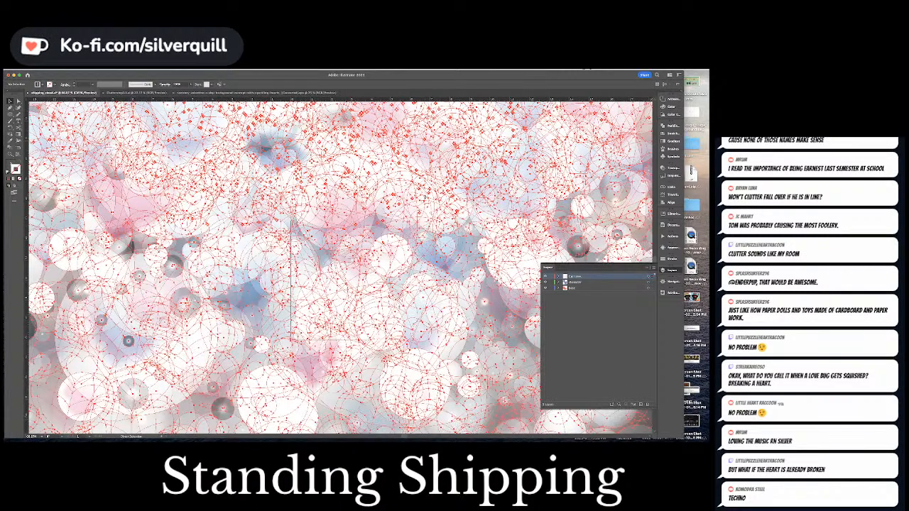
{"action": "key", "text": "super+z"}
Create a layer named Background and move it beneath the Base layer.
{"action": "left_click", "coordinate": [640, 405]}
{"action": "double_click", "coordinate": [575, 277]}
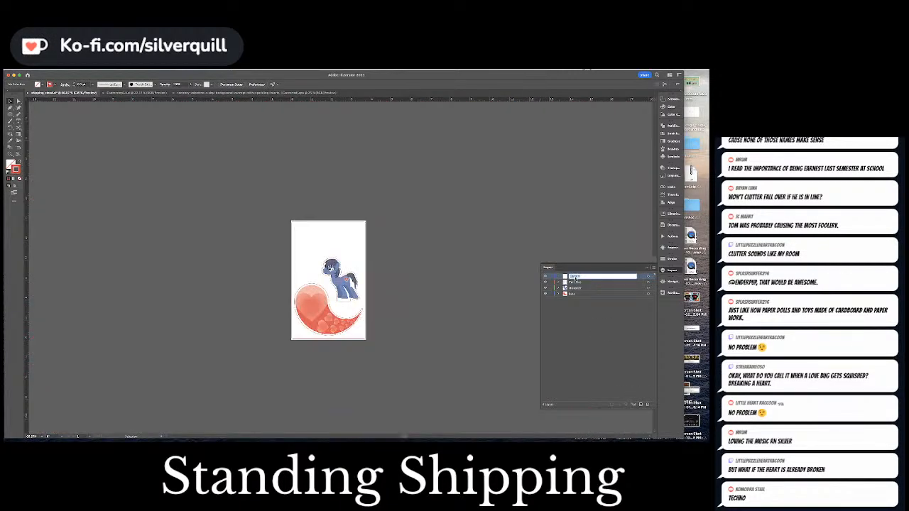
{"action": "type", "text": "Background"}
{"action": "key", "text": "Return"}
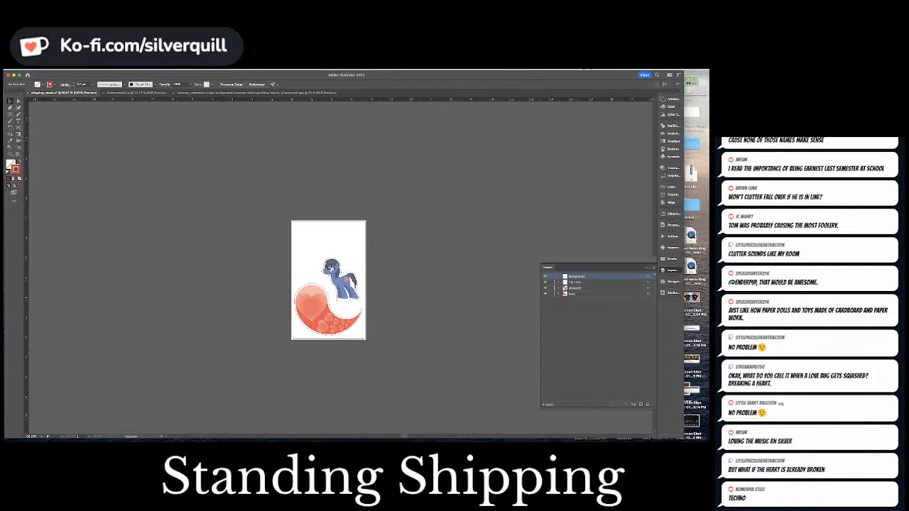
{"action": "left_click_drag", "start_coordinate": [576, 276], "coordinate": [589, 299]}
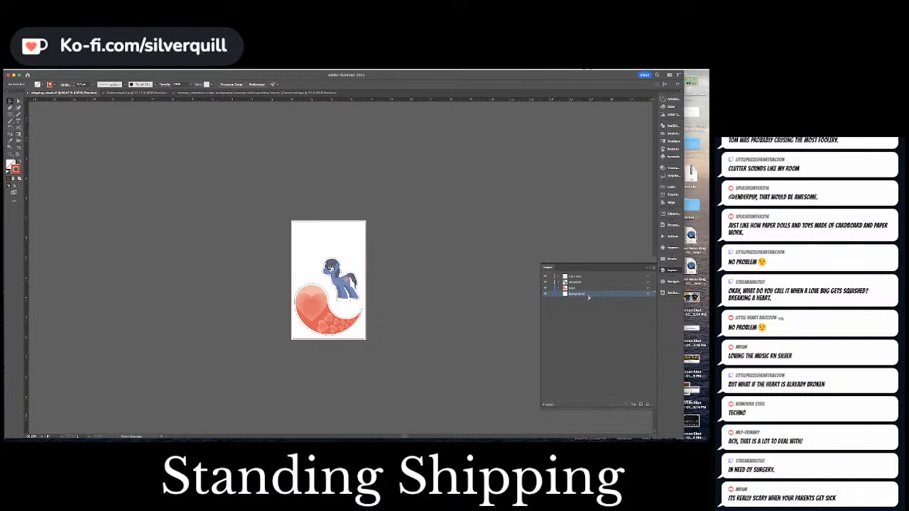
Paste the hearts artwork onto the Background layer and try scaling it down to about the artboard's height.
{"action": "key", "text": "super+v"}
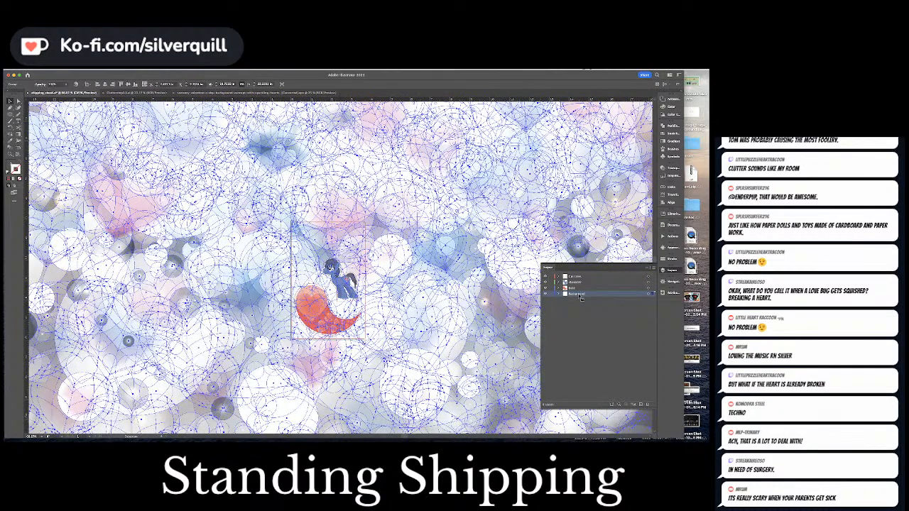
{"action": "key", "text": "super+minus"}
{"action": "key", "text": "super+minus"}
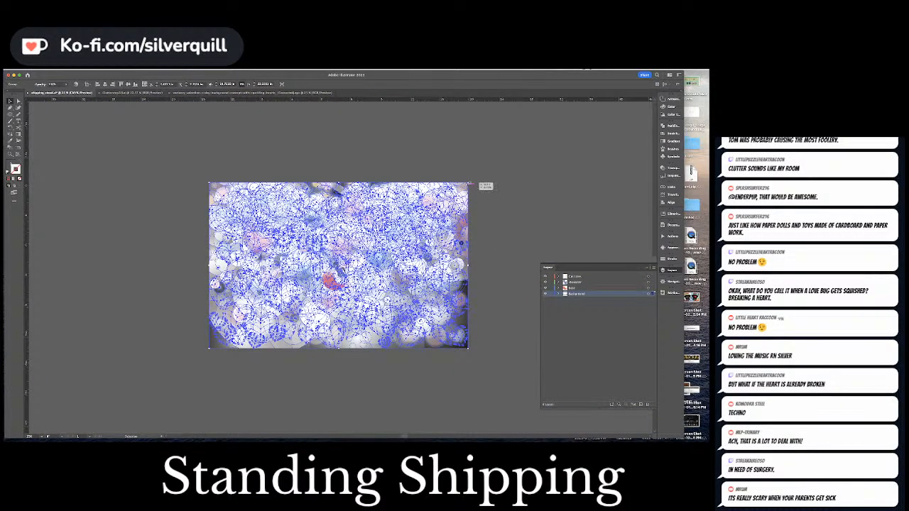
{"action": "left_click_drag", "start_coordinate": [470, 184], "coordinate": [370, 266]}
{"action": "left_click", "coordinate": [438, 244]}
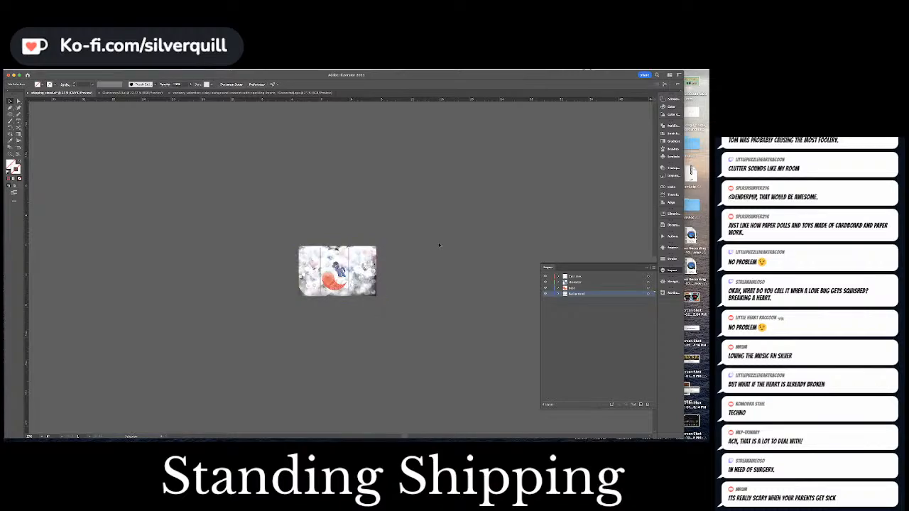
{"action": "key", "text": "super+equal"}
{"action": "key", "text": "super+equal"}
{"action": "key", "text": "super+equal"}
{"action": "key", "text": "super+equal"}
{"action": "key", "text": "super+equal"}
{"action": "key", "text": "super+equal"}
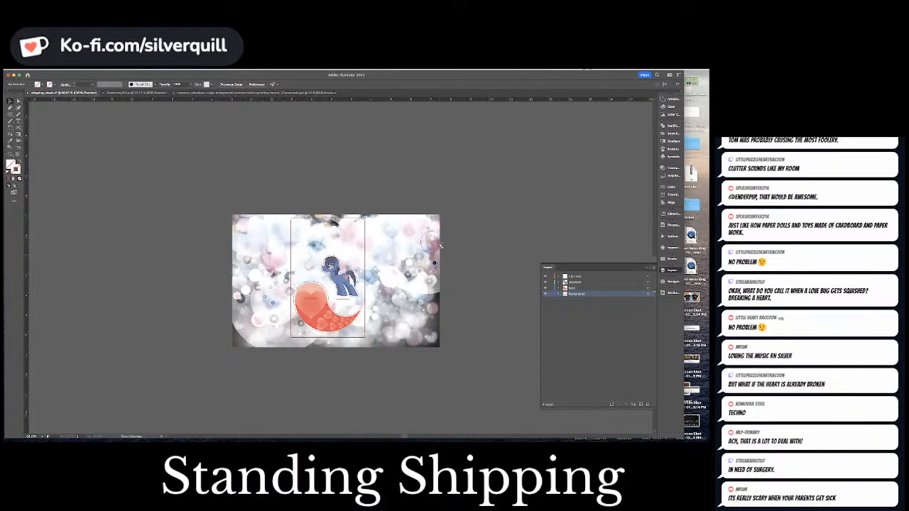
Undo the resizing of the pasted hearts artwork.
{"action": "key", "text": "super+a"}
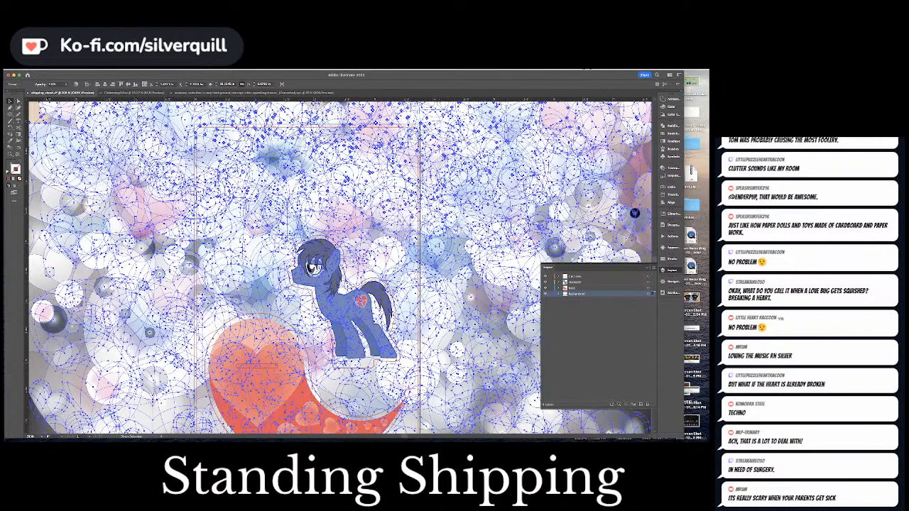
{"action": "key", "text": "super+minus"}
{"action": "key", "text": "super+minus"}
{"action": "key", "text": "super+minus"}
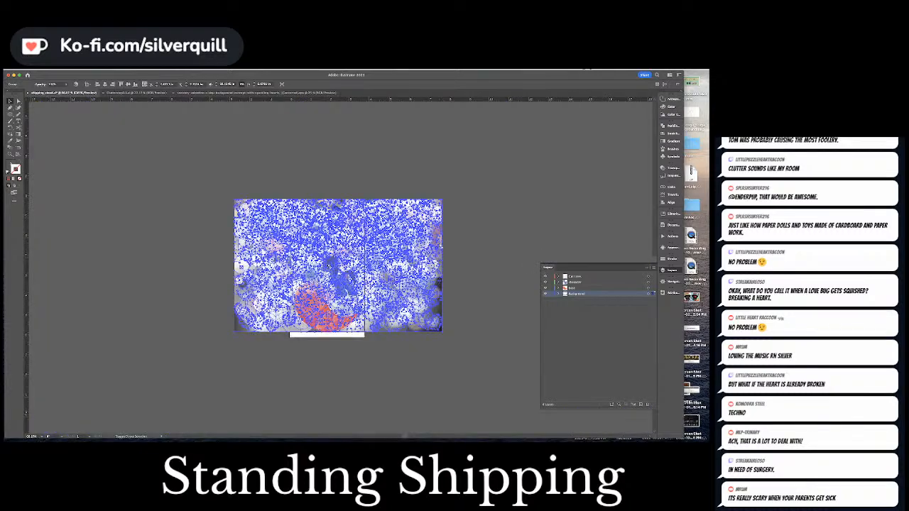
{"action": "key", "text": "super+z"}
{"action": "key", "text": "super+minus"}
{"action": "key", "text": "super+minus"}
{"action": "key", "text": "super+minus"}
{"action": "key", "text": "super+minus"}
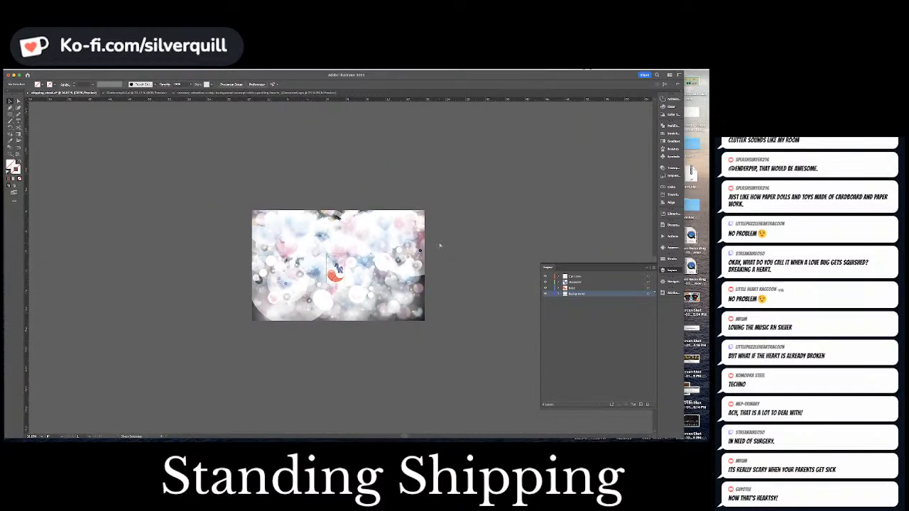
Re-paste the hearts artwork on the Background layer and move it off the artboard, to the artboard's upper left.
{"action": "key", "text": "super+z"}
{"action": "key", "text": "super+v"}
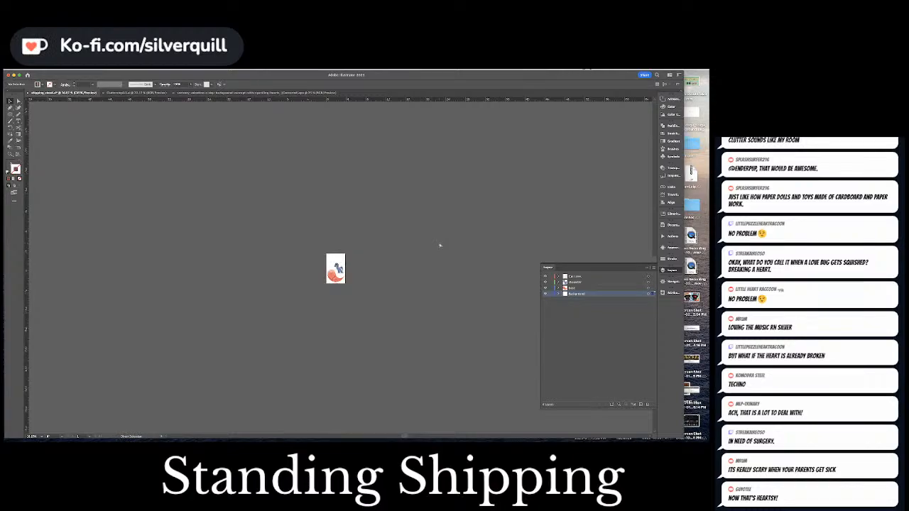
{"action": "left_click_drag", "start_coordinate": [406, 245], "coordinate": [269, 182]}
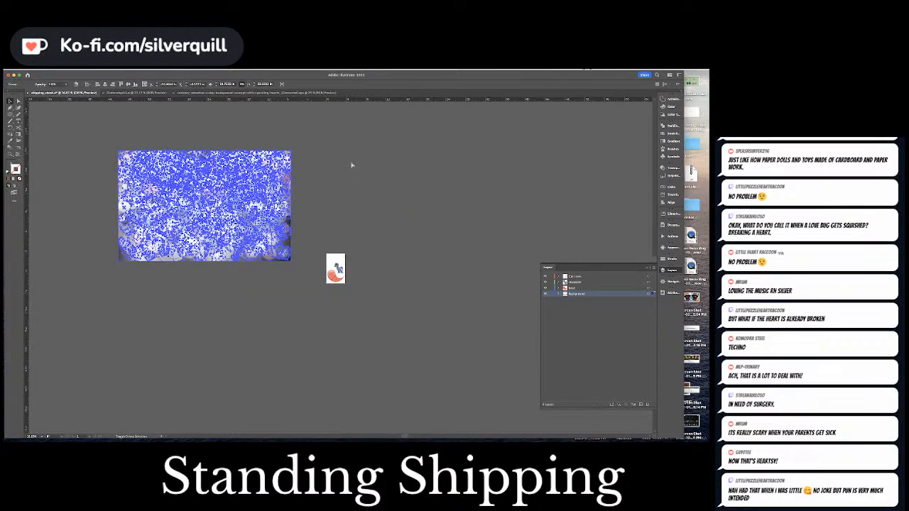
In the hearts source document, select all the artwork and rasterize it with the RGB color model.
{"action": "left_click", "coordinate": [292, 92]}
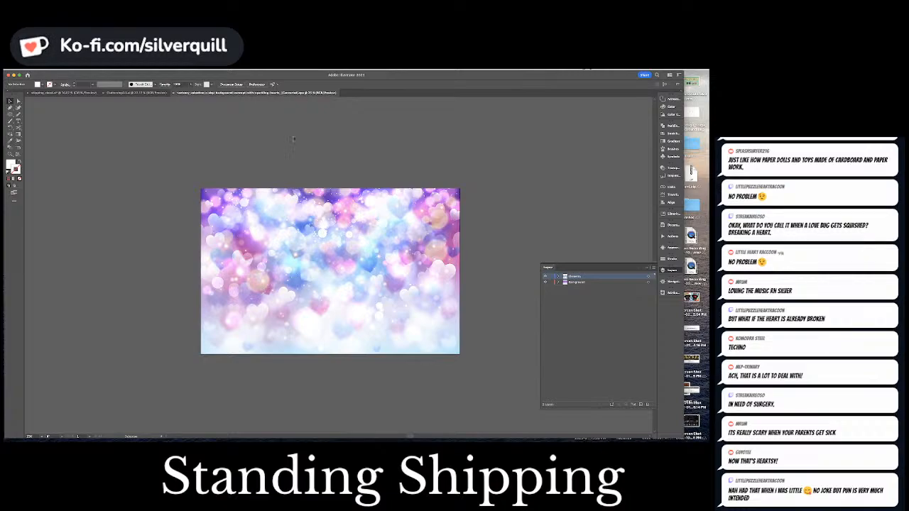
{"action": "left_click", "coordinate": [320, 230]}
{"action": "left_click", "coordinate": [320, 230]}
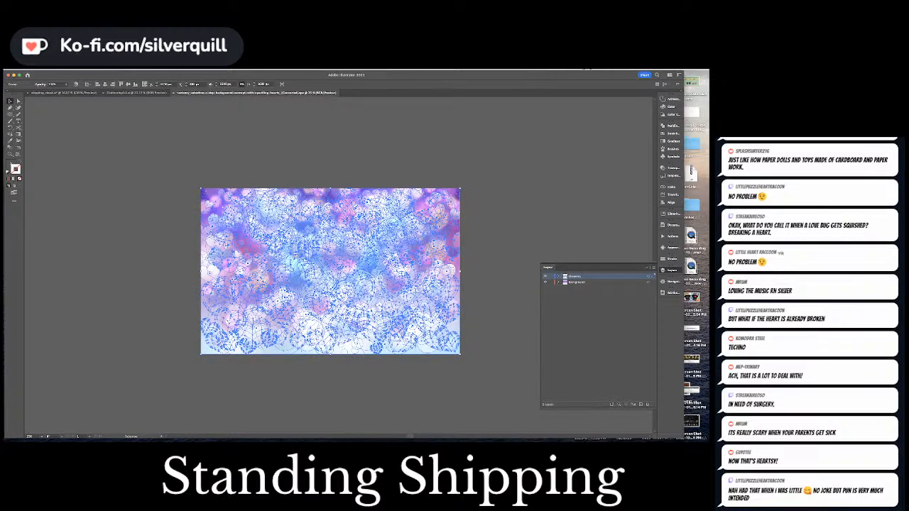
{"action": "left_click", "coordinate": [72, 70]}
{"action": "left_click", "coordinate": [82, 148]}
{"action": "left_click", "coordinate": [259, 168]}
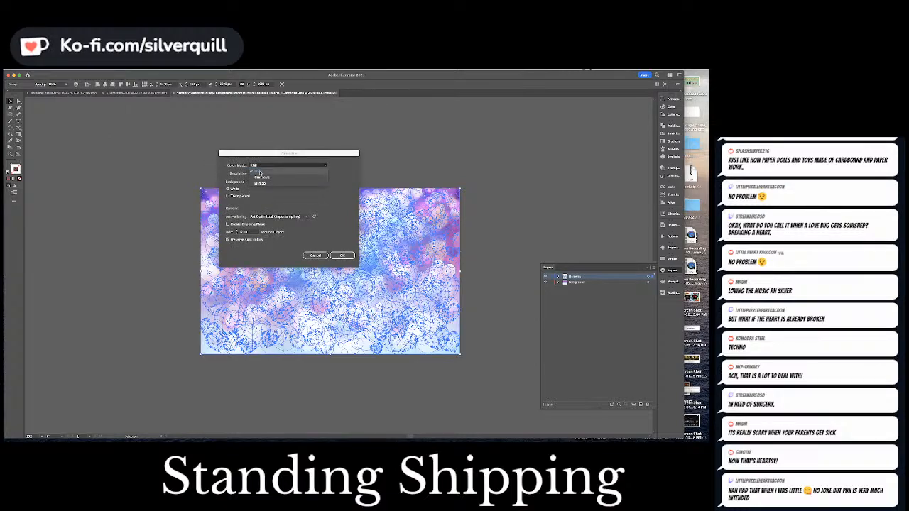
{"action": "left_click", "coordinate": [259, 172]}
{"action": "left_click", "coordinate": [340, 255]}
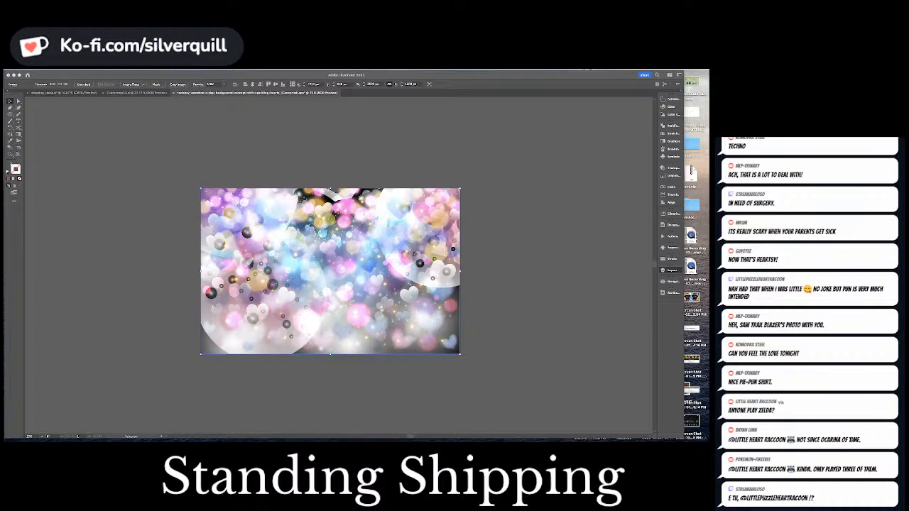
Copy the rasterized hearts image and use it to replace the vector hearts artwork on the stand design's Background layer.
{"action": "left_click", "coordinate": [358, 281]}
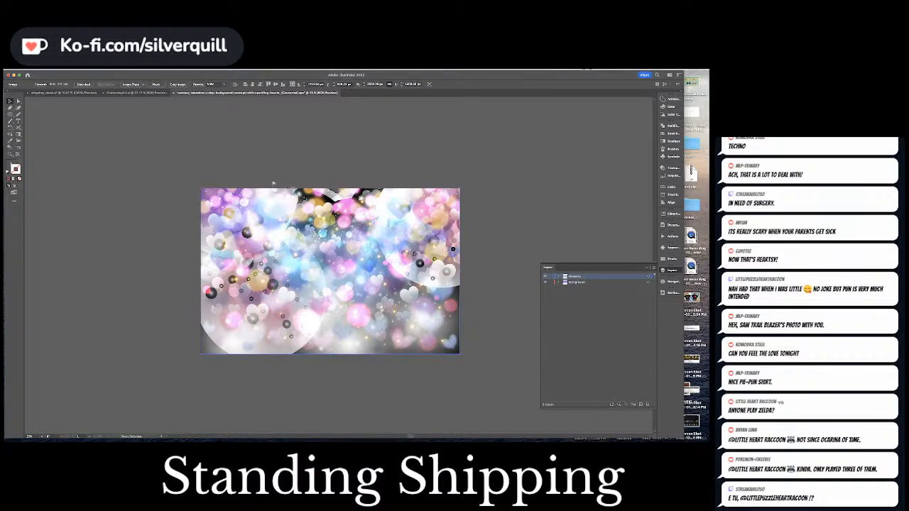
{"action": "left_click", "coordinate": [71, 94]}
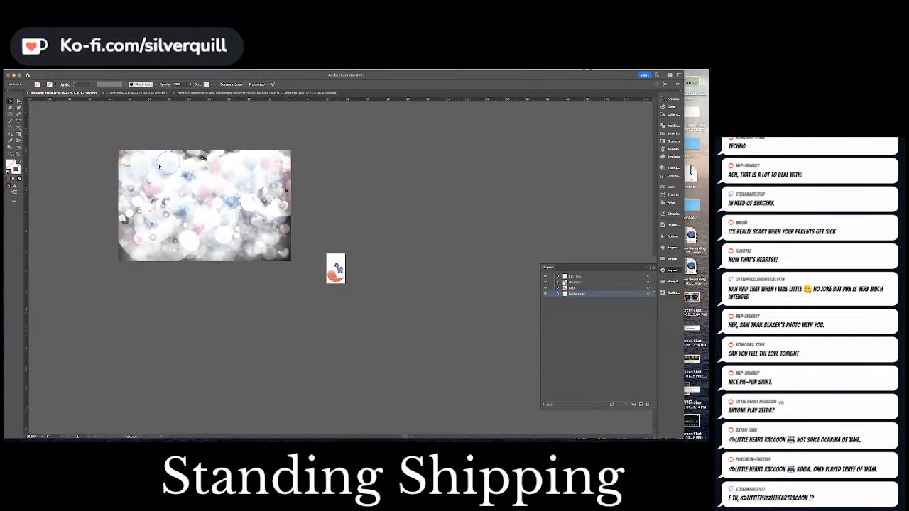
{"action": "key", "text": "Delete"}
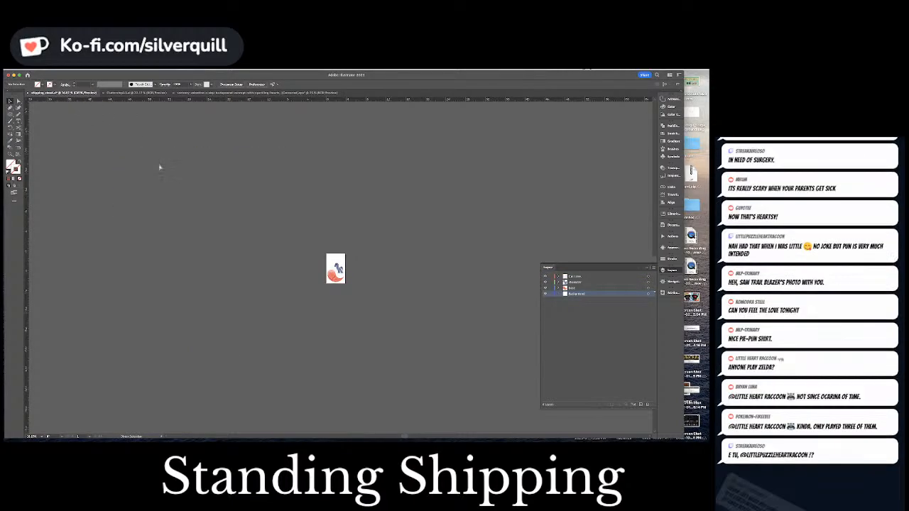
{"action": "key", "text": "super+v"}
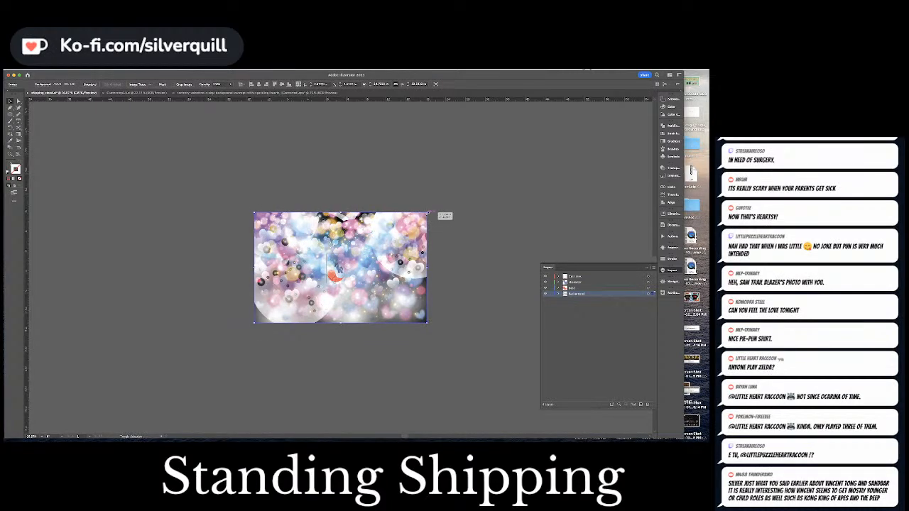
Scale the pasted hearts image down proportionally until it is slightly taller than the artboard.
{"action": "left_click_drag", "start_coordinate": [428, 217], "coordinate": [367, 250]}
{"action": "key", "text": "super+equal"}
{"action": "key", "text": "super+equal"}
{"action": "key", "text": "super+equal"}
{"action": "key", "text": "super+equal"}
{"action": "key", "text": "super+equal"}
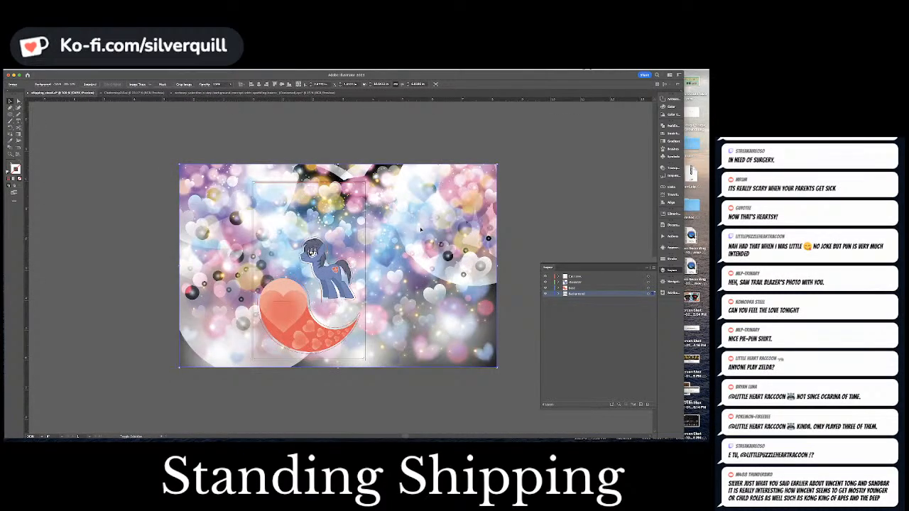
Nudge the hearts image left so that its middle part lies behind the pony and the heart base.
{"action": "key", "text": "Left"}
{"action": "key", "text": "Left"}
{"action": "key", "text": "Left"}
{"action": "key", "text": "Left"}
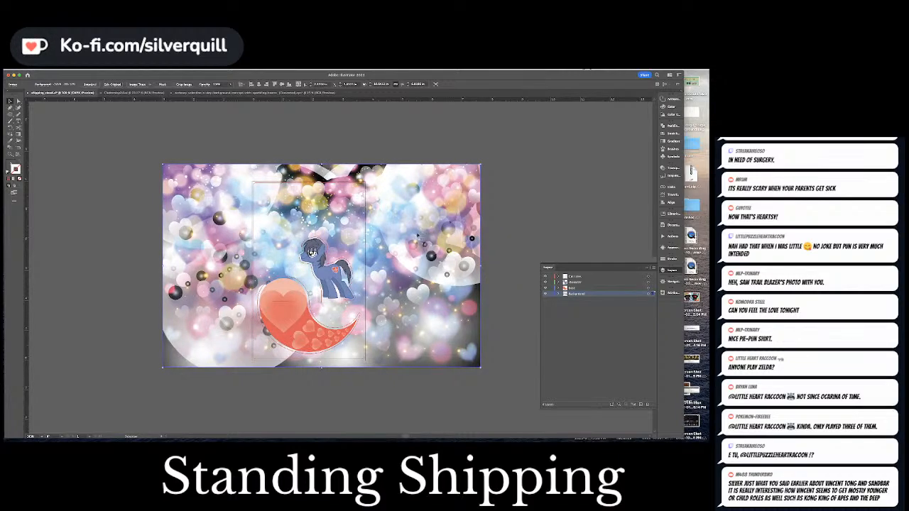
{"action": "key", "text": "Left"}
{"action": "key", "text": "Left"}
{"action": "key", "text": "Left"}
{"action": "key", "text": "Left"}
{"action": "key", "text": "Left"}
{"action": "key", "text": "Left"}
{"action": "key", "text": "Left"}
{"action": "key", "text": "Left"}
{"action": "key", "text": "Left"}
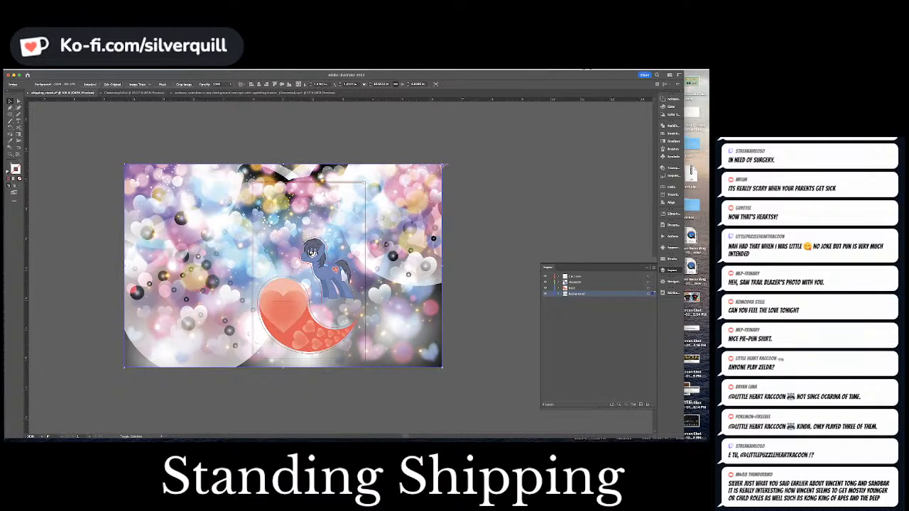
Scale the hearts image slightly smaller and move it right so its left part covers the artboard, then deselect it.
{"action": "left_click_drag", "start_coordinate": [442, 164], "coordinate": [423, 176]}
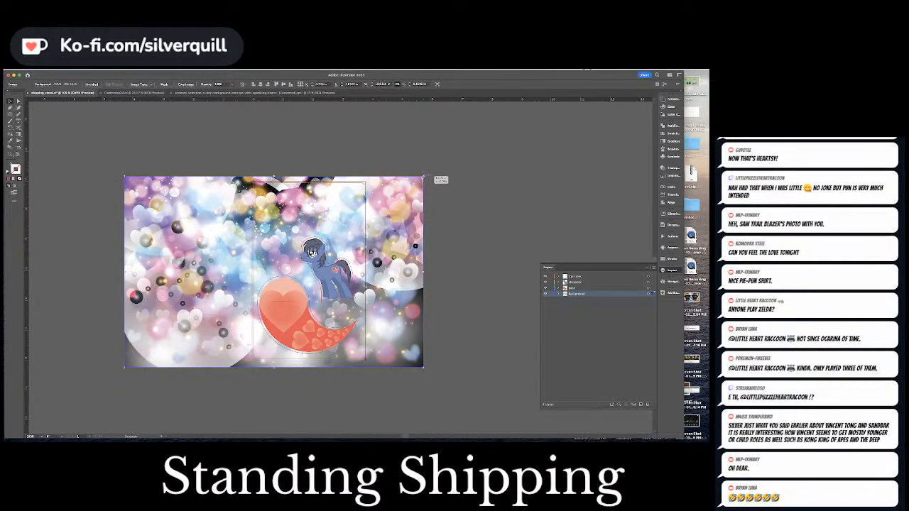
{"action": "left_click_drag", "start_coordinate": [383, 210], "coordinate": [477, 203]}
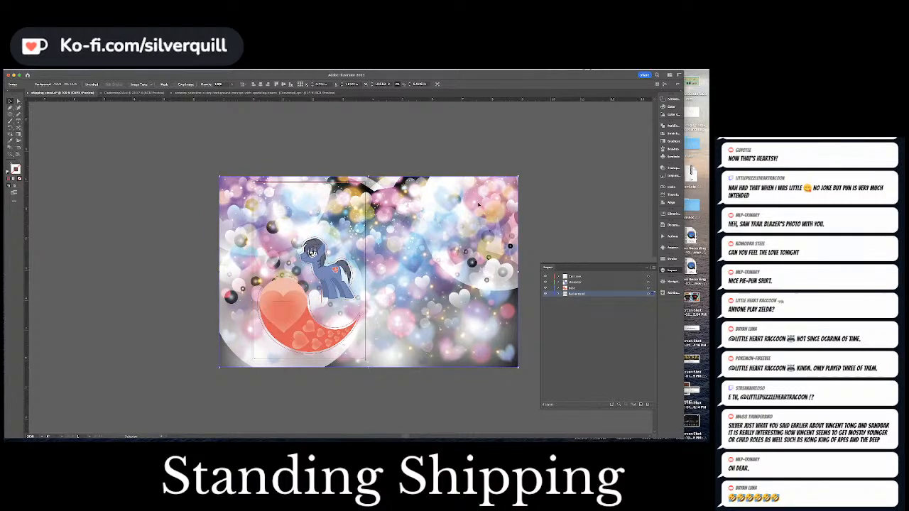
{"action": "left_click", "coordinate": [163, 147]}
Draw a white rectangle without a stroke over the whole artboard and send it behind the hearts image.
{"action": "left_click", "coordinate": [10, 115]}
{"action": "left_click_drag", "start_coordinate": [10, 115], "coordinate": [29, 116]}
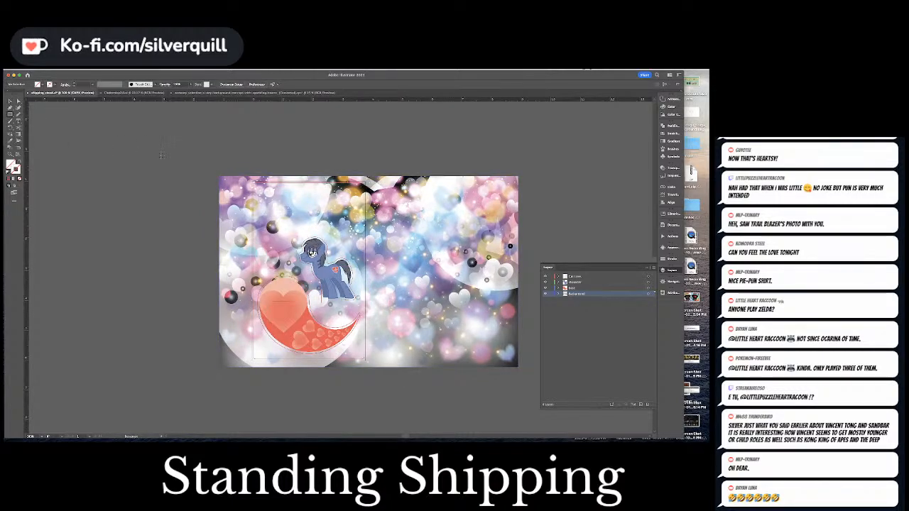
{"action": "left_click", "coordinate": [19, 178]}
{"action": "left_click_drag", "start_coordinate": [252, 183], "coordinate": [365, 361]}
{"action": "key", "text": "shift+super+["}
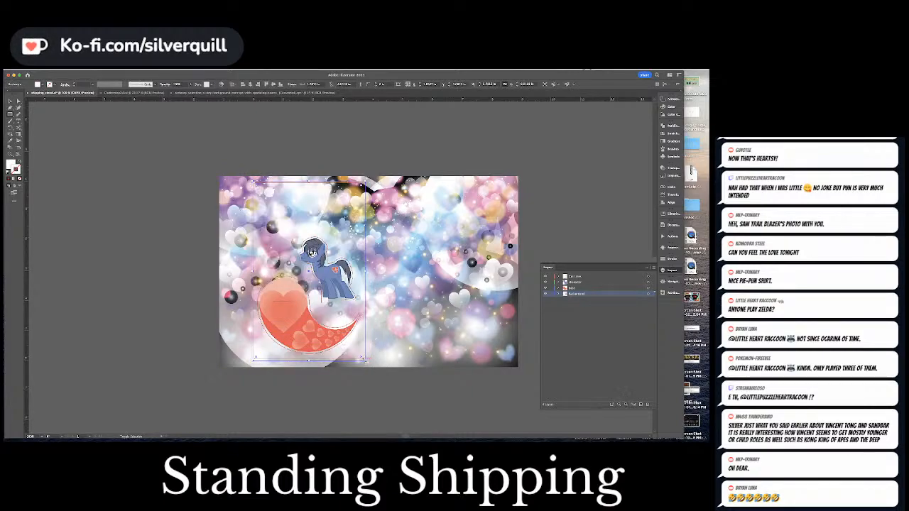
Set the hearts image's blend mode to Screen.
{"action": "key", "text": "v"}
{"action": "left_click", "coordinate": [470, 263]}
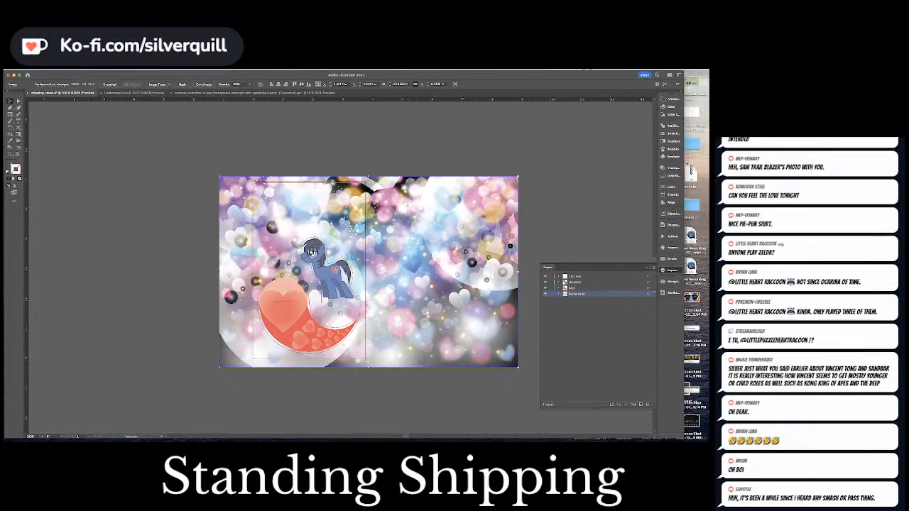
{"action": "left_click", "coordinate": [670, 167]}
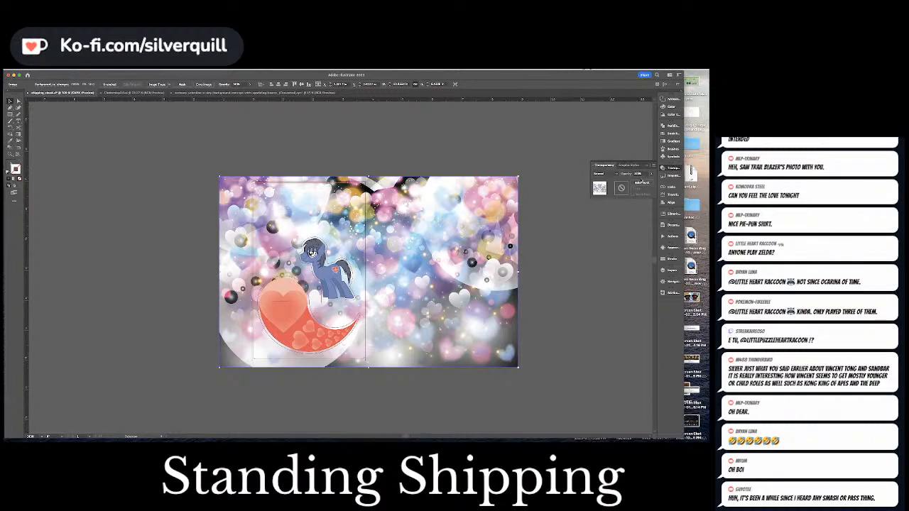
{"action": "left_click", "coordinate": [610, 174]}
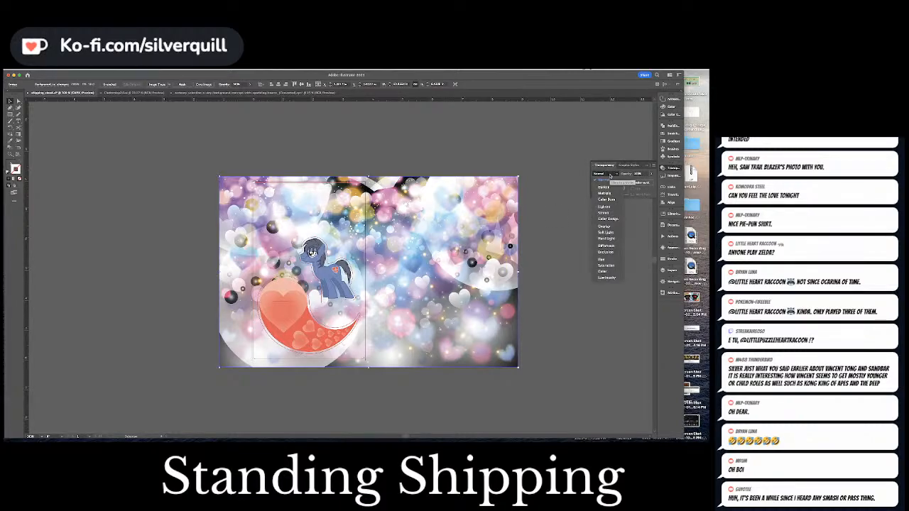
{"action": "left_click", "coordinate": [606, 209]}
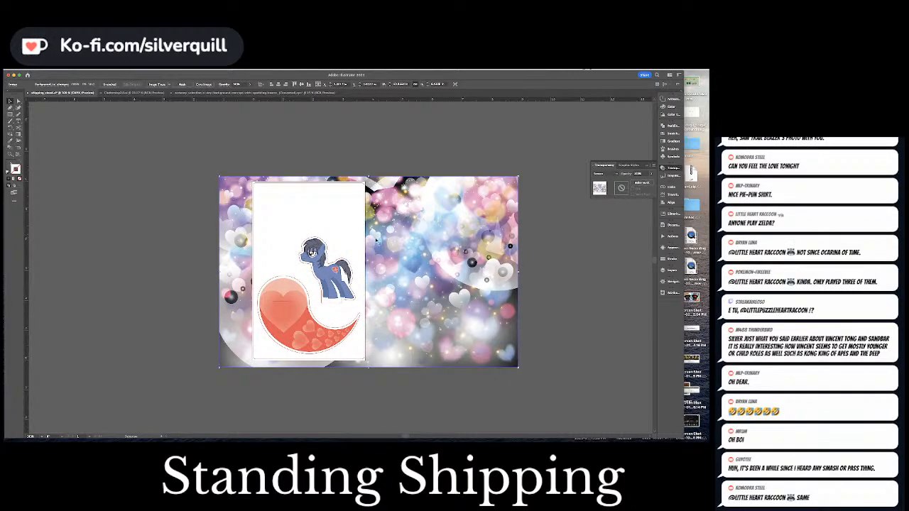
Shift the hearts image down and slightly right so the top of the white rectangle sticks out above it.
{"action": "left_click", "coordinate": [267, 217]}
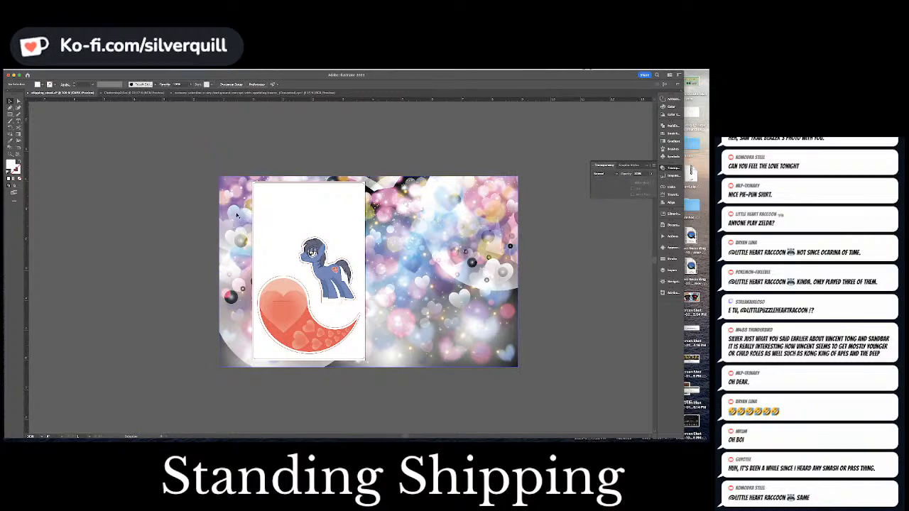
{"action": "left_click", "coordinate": [239, 215]}
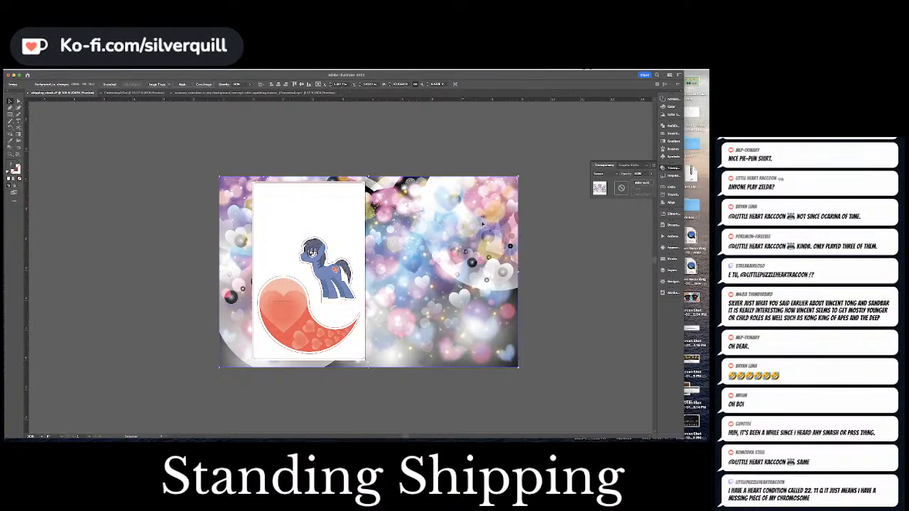
{"action": "left_click_drag", "start_coordinate": [470, 259], "coordinate": [507, 224]}
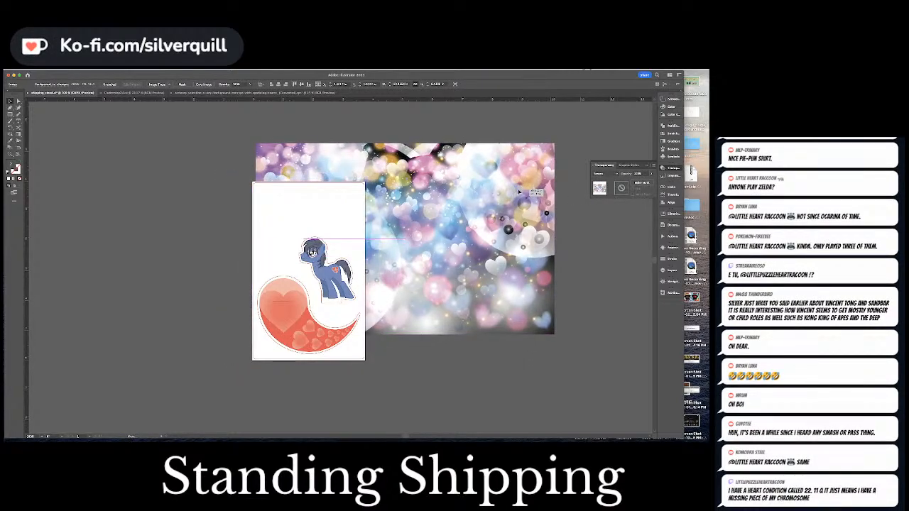
{"action": "key", "text": "super+z"}
{"action": "left_click_drag", "start_coordinate": [428, 219], "coordinate": [448, 245]}
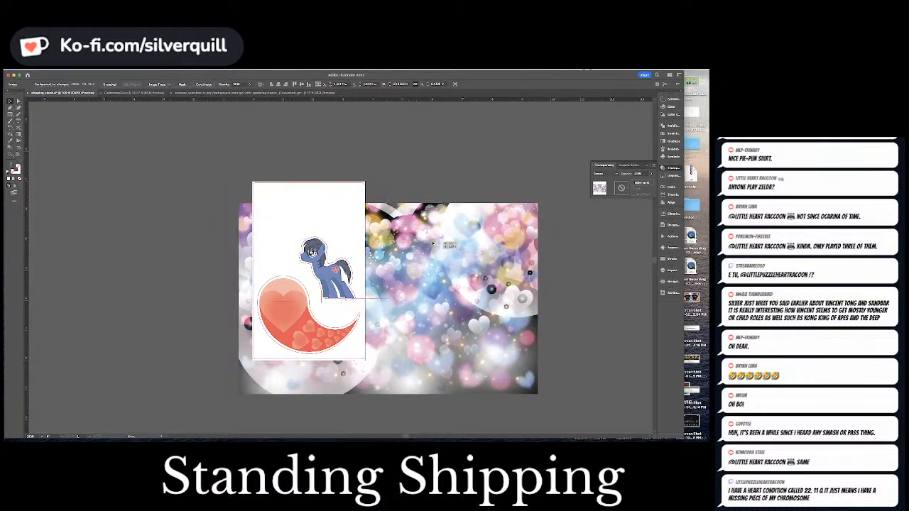
Change the fill of the artboard-sized rectangle from white to a light pink.
{"action": "left_click", "coordinate": [358, 197]}
{"action": "double_click", "coordinate": [11, 165]}
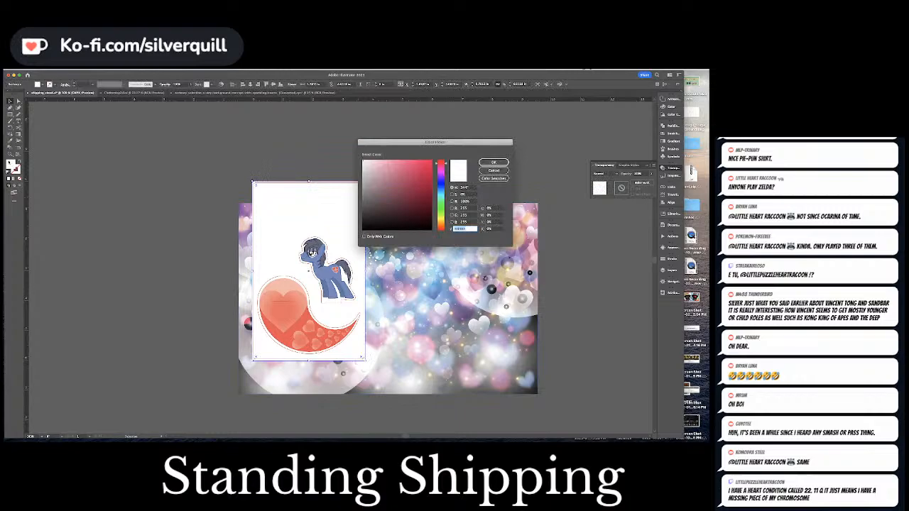
{"action": "left_click", "coordinate": [387, 161]}
{"action": "left_click", "coordinate": [493, 163]}
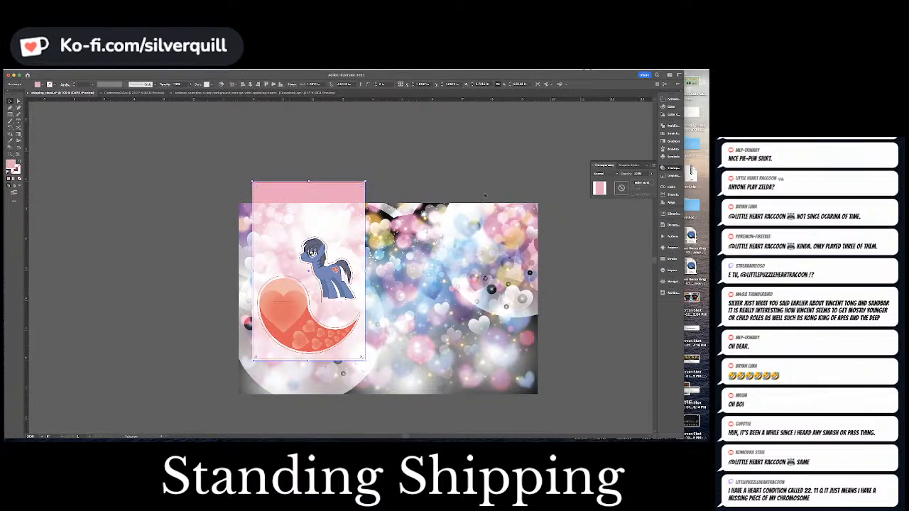
Set the hearts image's blend mode back to Normal and reposition it so its middle part covers the artboard.
{"action": "mouse_move", "coordinate": [463, 243]}
{"action": "left_mouse_down"}
{"action": "mouse_move", "coordinate": [458, 219]}
{"action": "mouse_move", "coordinate": [370, 214]}
{"action": "left_mouse_up"}
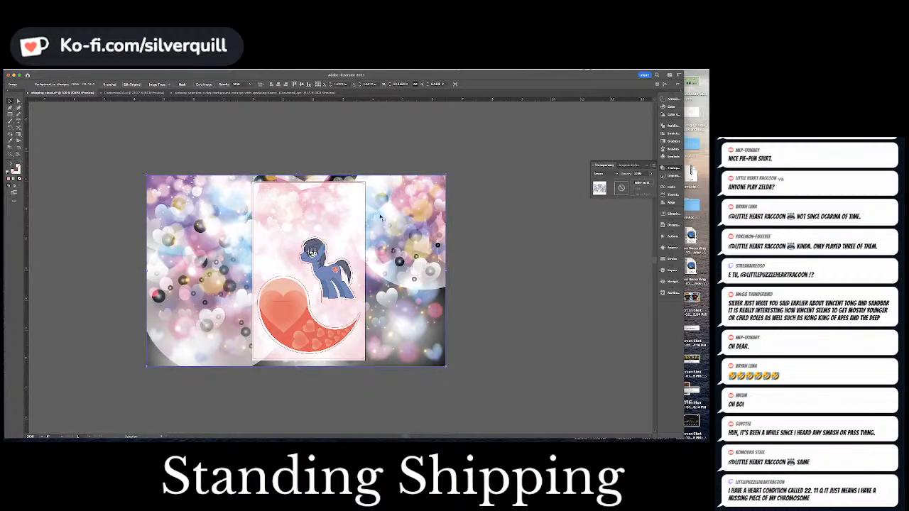
{"action": "left_click_drag", "start_coordinate": [383, 217], "coordinate": [509, 216]}
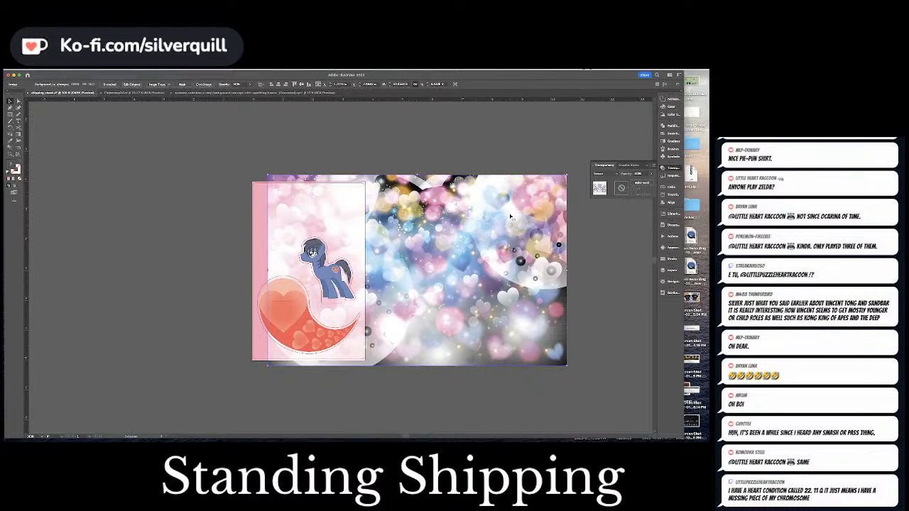
{"action": "left_click", "coordinate": [616, 174]}
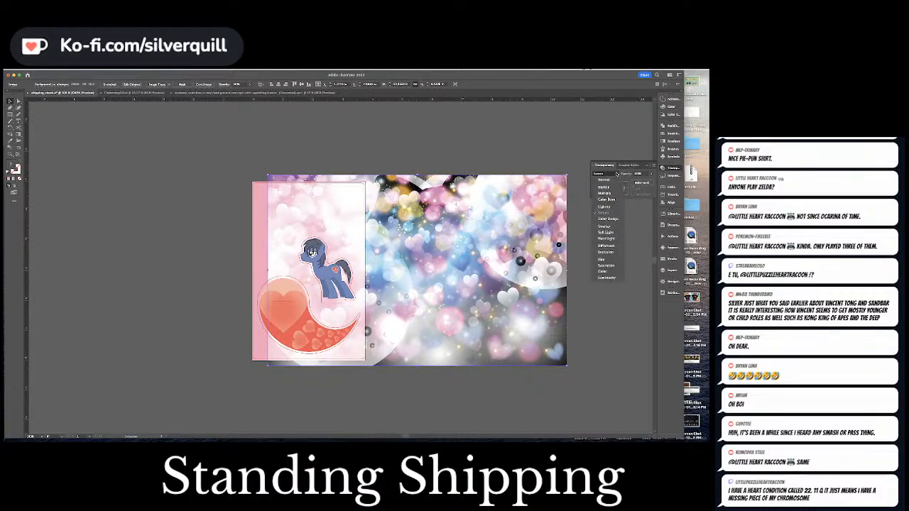
{"action": "left_click", "coordinate": [612, 179]}
{"action": "left_click_drag", "start_coordinate": [492, 225], "coordinate": [365, 226]}
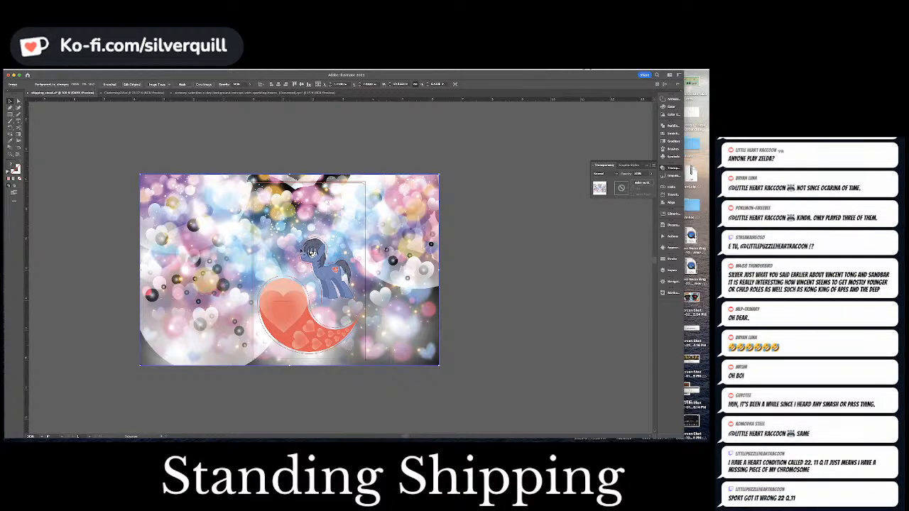
Move the background image slightly up and enlarge it behind the pony and heart artwork.
{"action": "left_click_drag", "start_coordinate": [405, 246], "coordinate": [406, 239]}
{"action": "left_click_drag", "start_coordinate": [439, 169], "coordinate": [449, 159]}
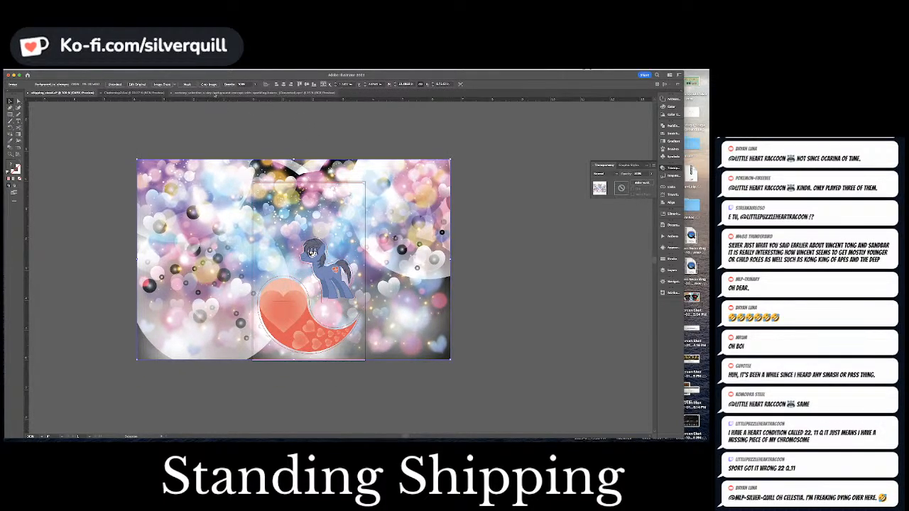
Switch to the document with the sparkling hearts background and start exporting it.
{"action": "left_click", "coordinate": [222, 93]}
{"action": "key", "text": "super+a"}
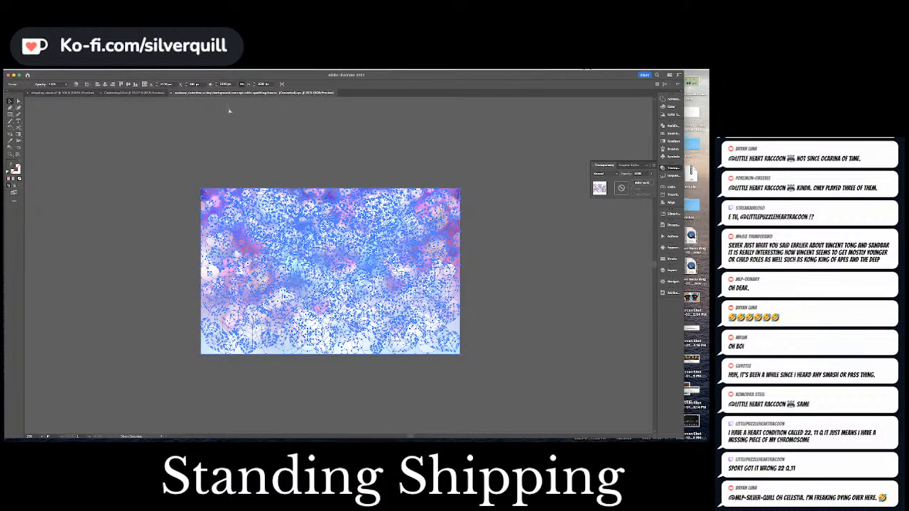
{"action": "left_click", "coordinate": [352, 181]}
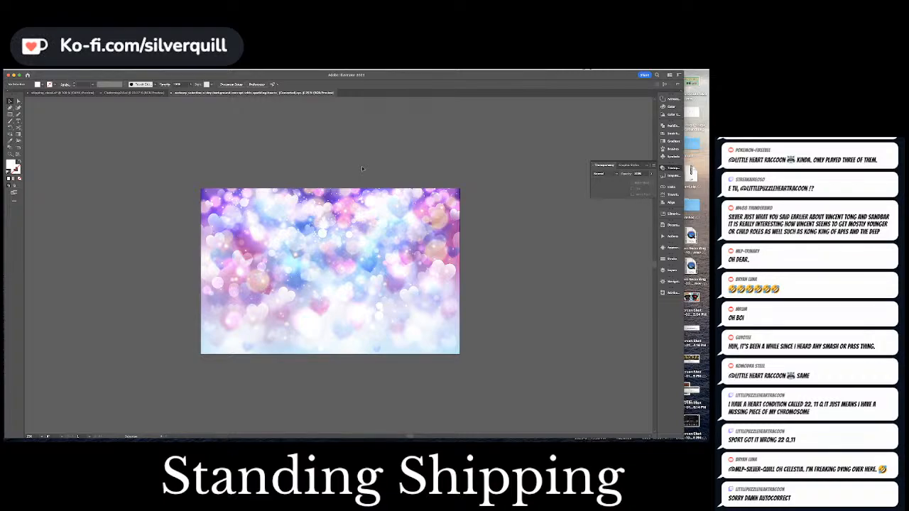
{"action": "left_click", "coordinate": [44, 69]}
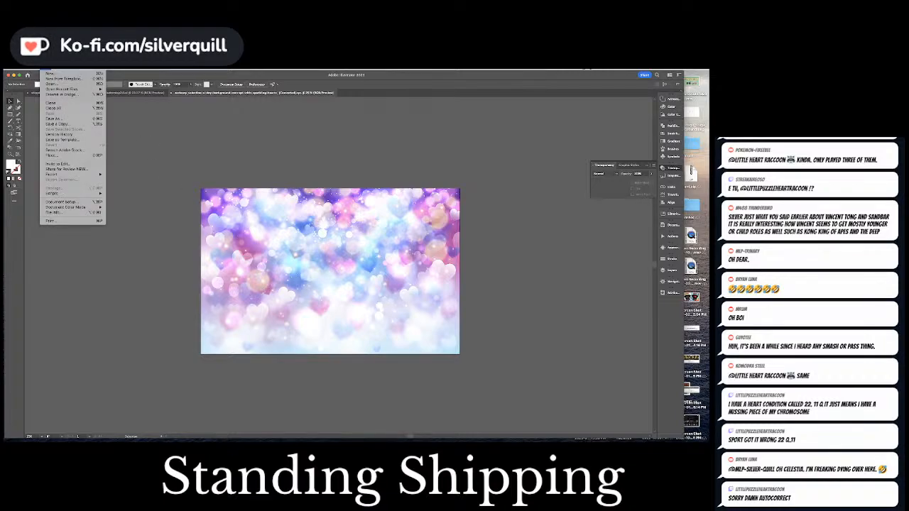
{"action": "mouse_move", "coordinate": [59, 175]}
{"action": "left_click", "coordinate": [122, 180]}
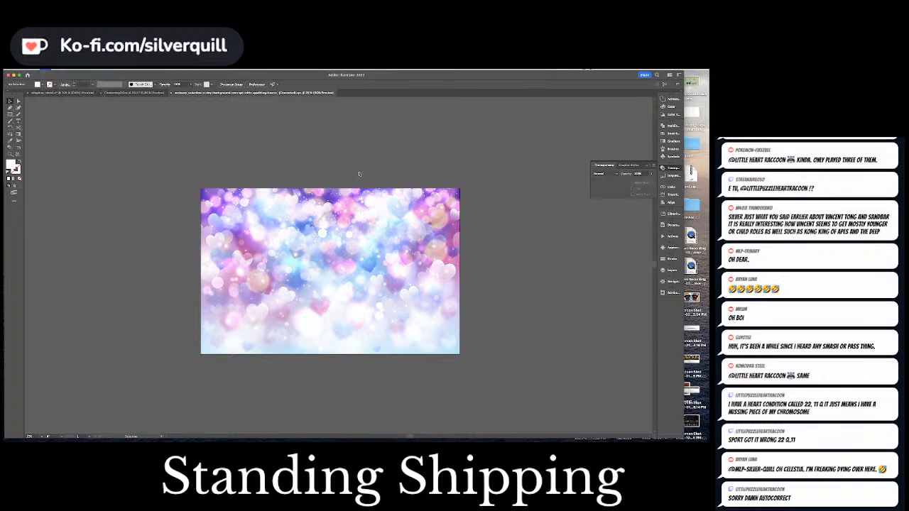
Create a "Shipping Stands" folder inside the Merchandise folder on the external drive as the export destination.
{"action": "left_click", "coordinate": [360, 152]}
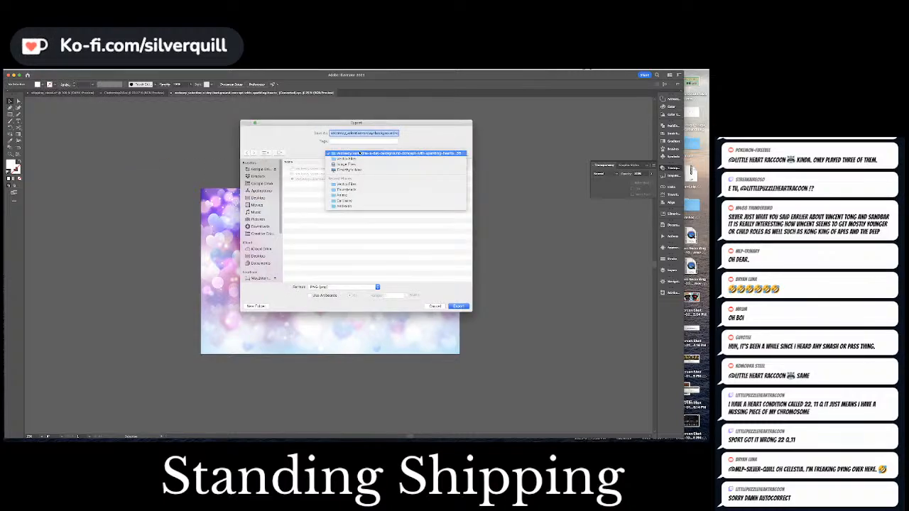
{"action": "left_click", "coordinate": [261, 278]}
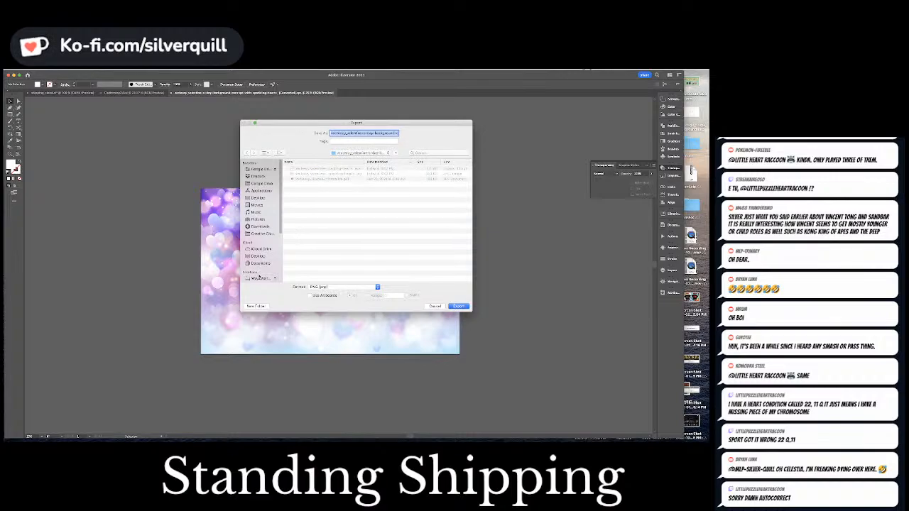
{"action": "left_click", "coordinate": [260, 278]}
{"action": "scroll", "coordinate": [308, 221], "scroll_direction": "down", "scroll_amount": 20}
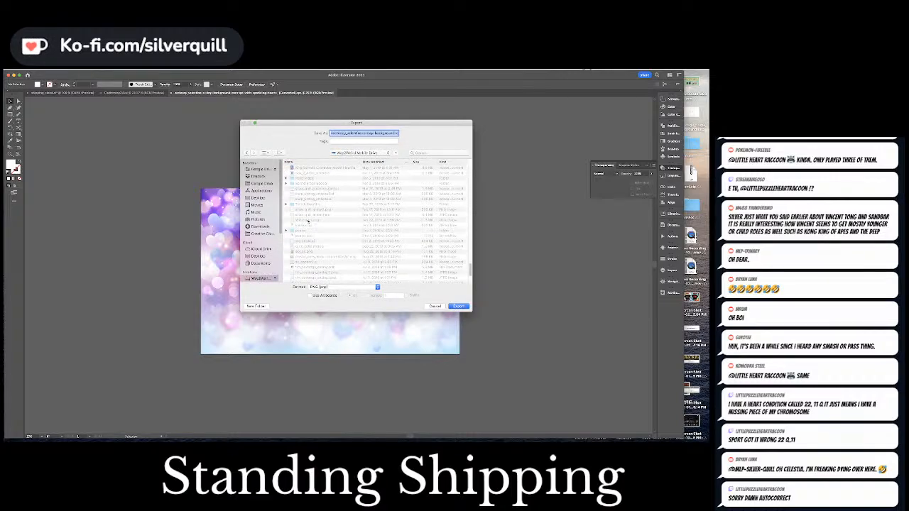
{"action": "scroll", "coordinate": [308, 221], "scroll_direction": "down", "scroll_amount": 3}
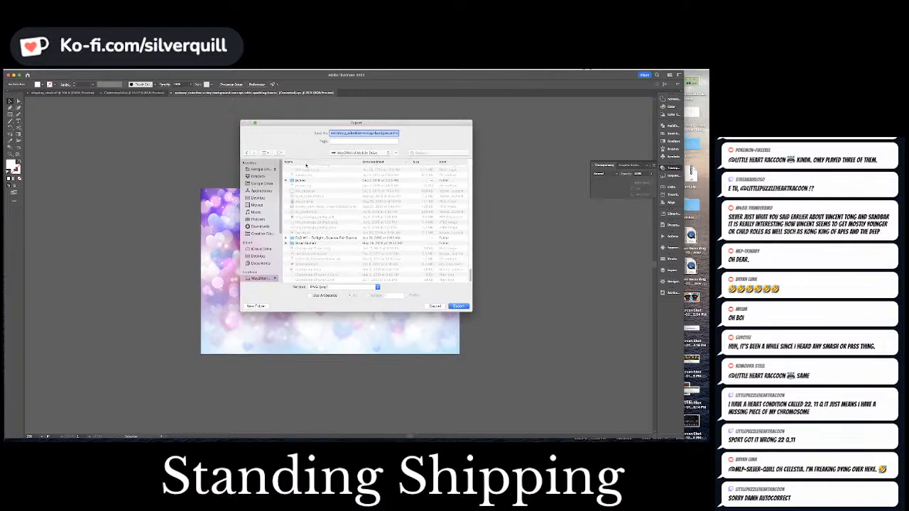
{"action": "scroll", "coordinate": [302, 251], "scroll_direction": "down", "scroll_amount": 5}
{"action": "double_click", "coordinate": [302, 239]}
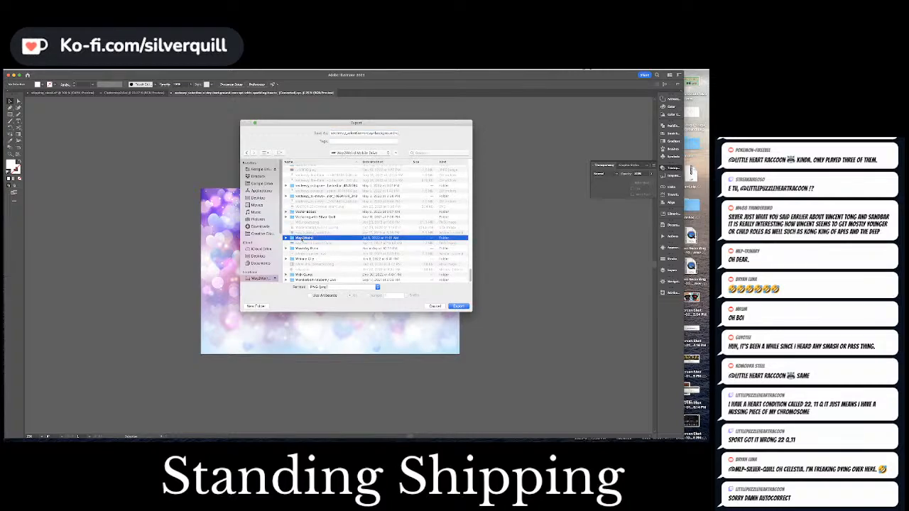
{"action": "double_click", "coordinate": [306, 205]}
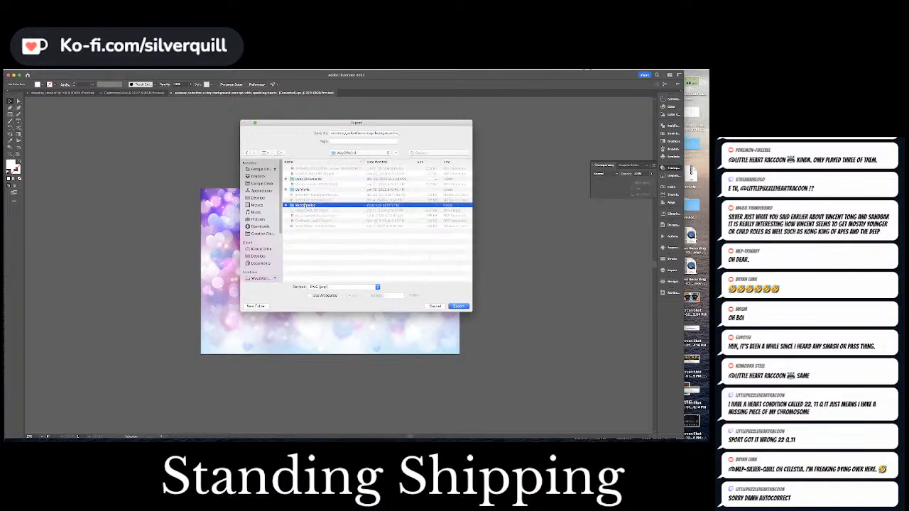
{"action": "left_click", "coordinate": [256, 305]}
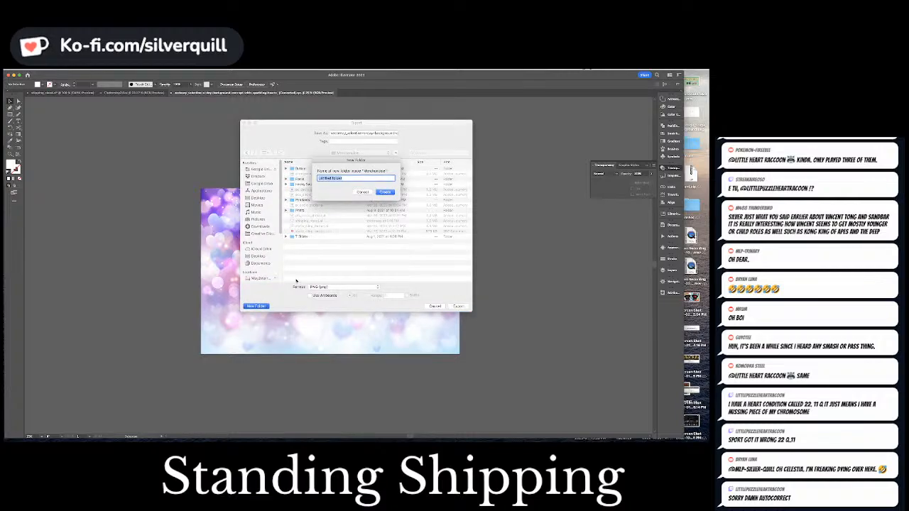
{"action": "type", "text": "Shipping Stands"}
{"action": "key", "text": "Return"}
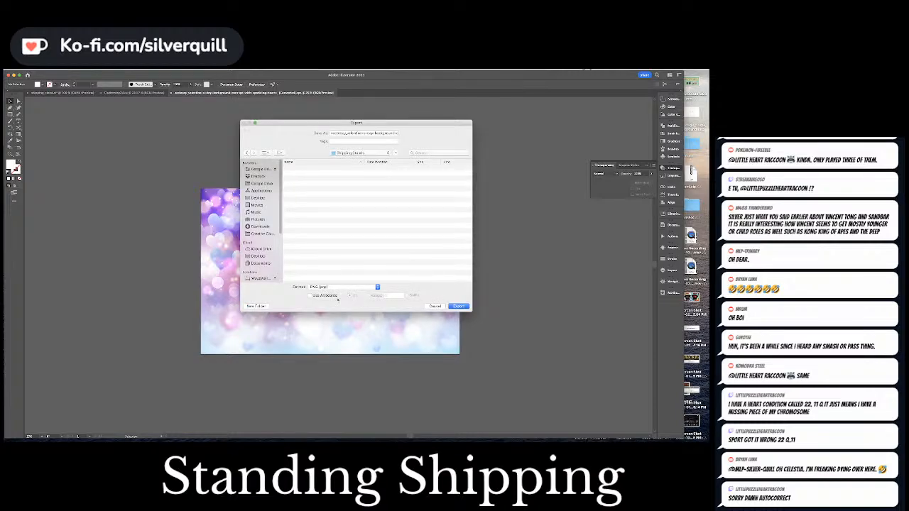
Export the hearts background as a PNG at High (300 ppi) resolution with a transparent background colour.
{"action": "left_click", "coordinate": [333, 296]}
{"action": "left_click", "coordinate": [459, 306]}
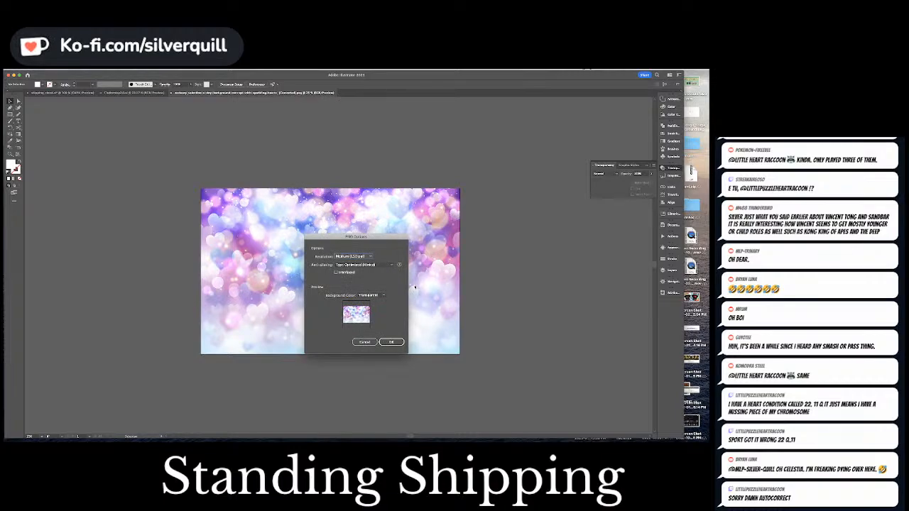
{"action": "left_click", "coordinate": [355, 256]}
{"action": "left_click", "coordinate": [351, 264]}
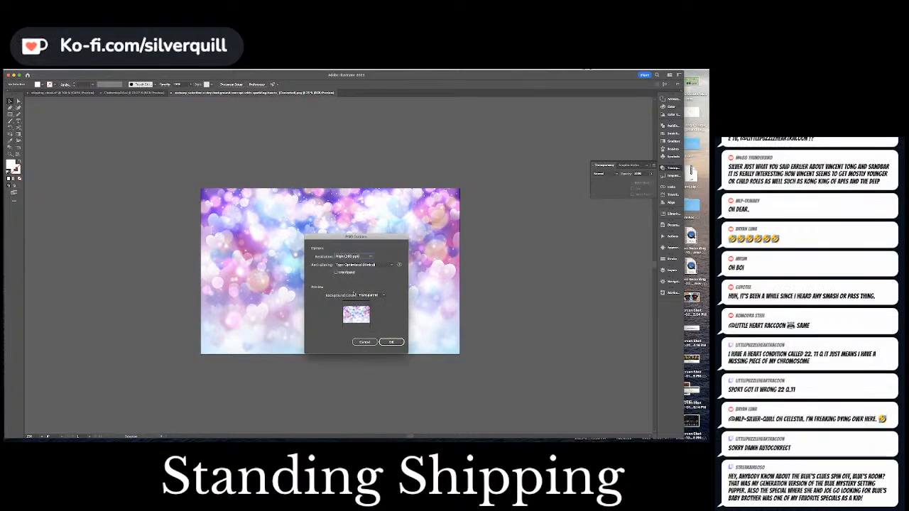
{"action": "left_click", "coordinate": [391, 341]}
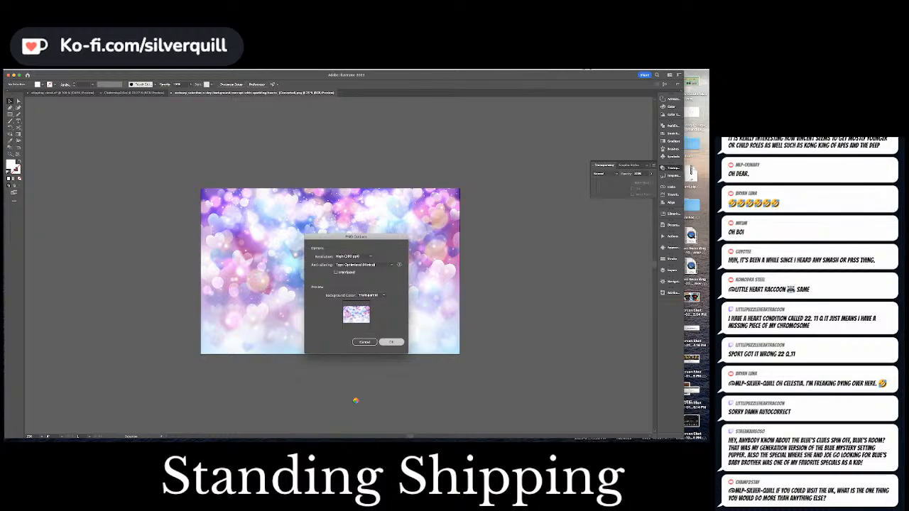
{"action": "left_click", "coordinate": [395, 340]}
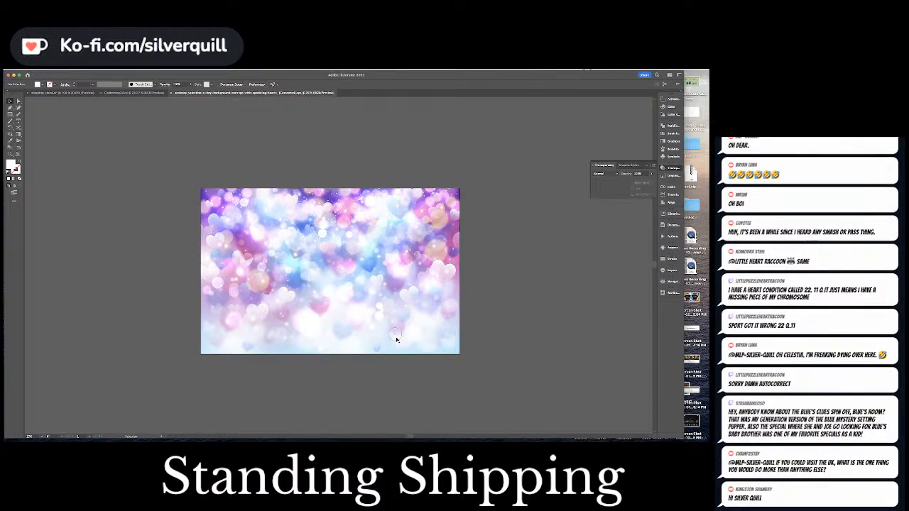
Close the hearts background document and delete the old background image from the shipping stand document.
{"action": "left_click", "coordinate": [171, 93]}
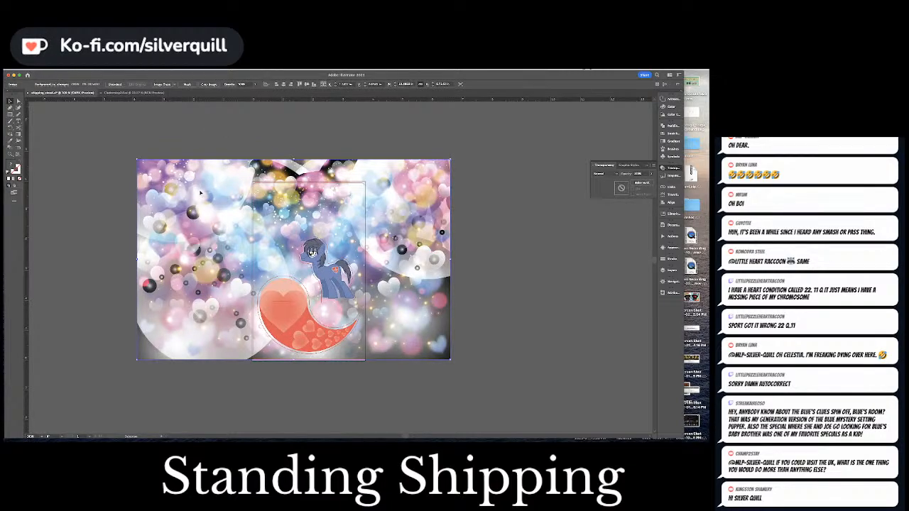
{"action": "key", "text": "Delete"}
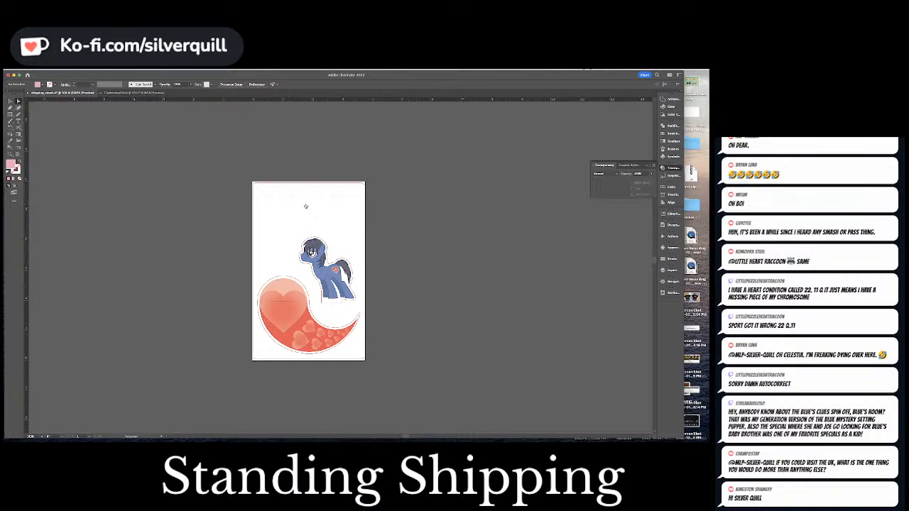
{"action": "left_click", "coordinate": [306, 206]}
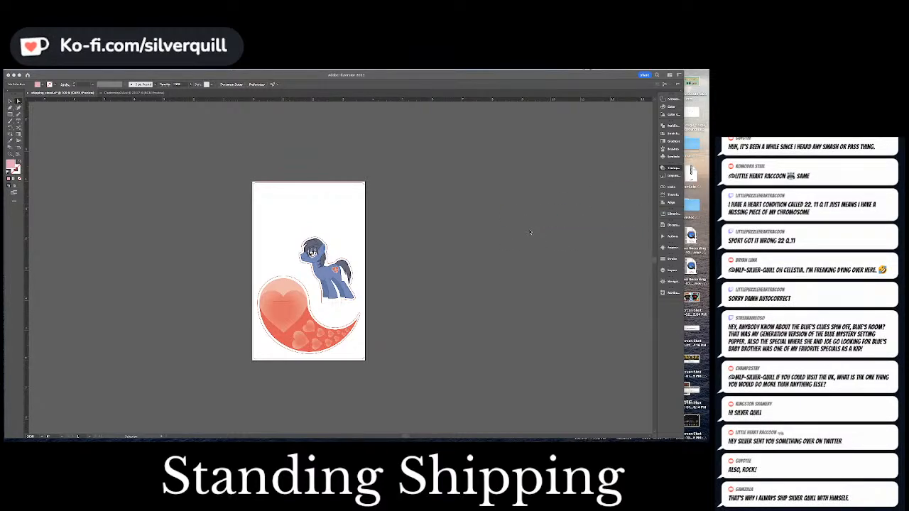
Place the exported hearts PNG behind the artwork, scale it down and move it to just cover the artboard.
{"action": "key", "text": "super+0"}
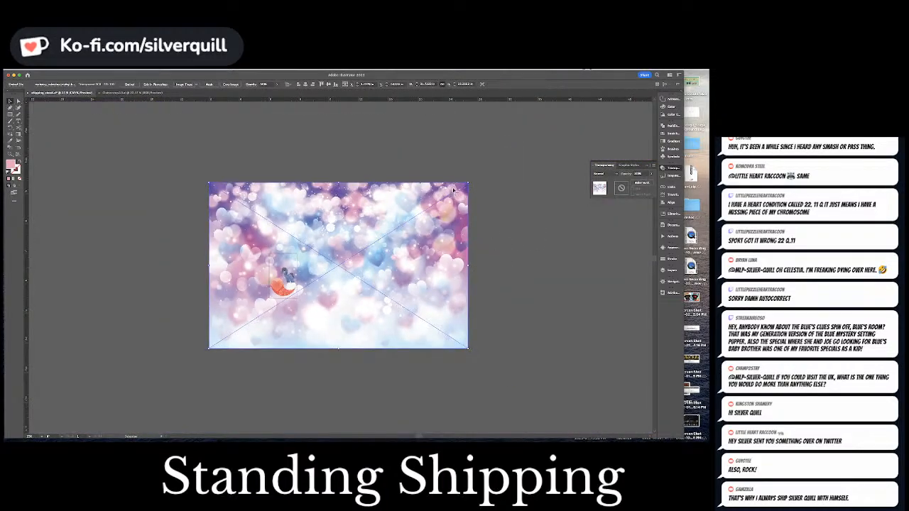
{"action": "left_click_drag", "start_coordinate": [470, 183], "coordinate": [315, 305]}
{"action": "left_click_drag", "start_coordinate": [235, 315], "coordinate": [259, 299]}
{"action": "key", "text": "super+equal"}
{"action": "key", "text": "super+equal"}
{"action": "key", "text": "super+equal"}
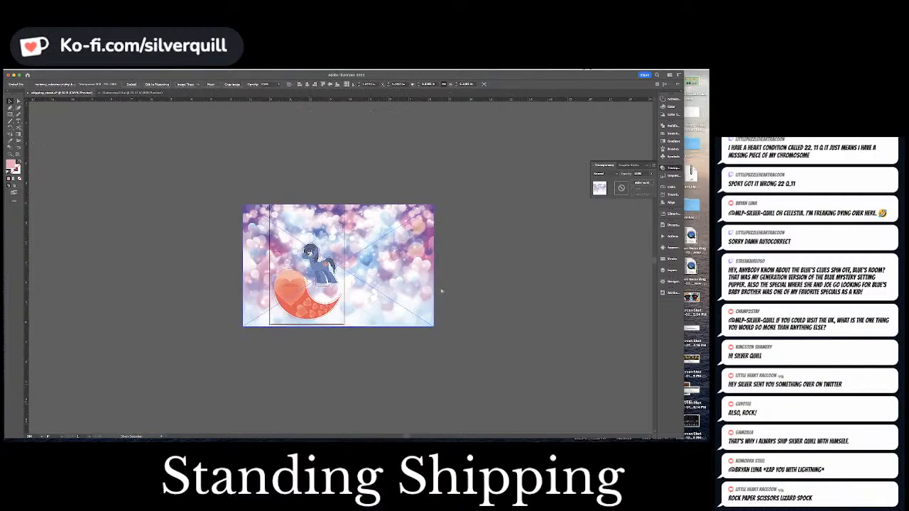
{"action": "key", "text": "super+equal"}
Shift the hearts background sideways, fine-tune its horizontal position behind the artboard, and deselect it.
{"action": "left_click_drag", "start_coordinate": [450, 263], "coordinate": [370, 257]}
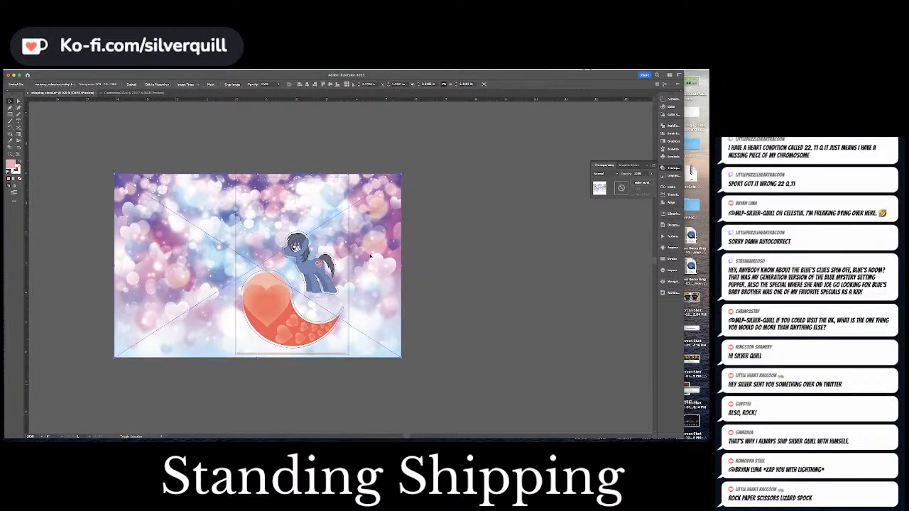
{"action": "key", "text": "shift+Right"}
{"action": "key", "text": "shift+Right"}
{"action": "key", "text": "shift+Right"}
{"action": "key", "text": "shift+Right"}
{"action": "key", "text": "shift+Right"}
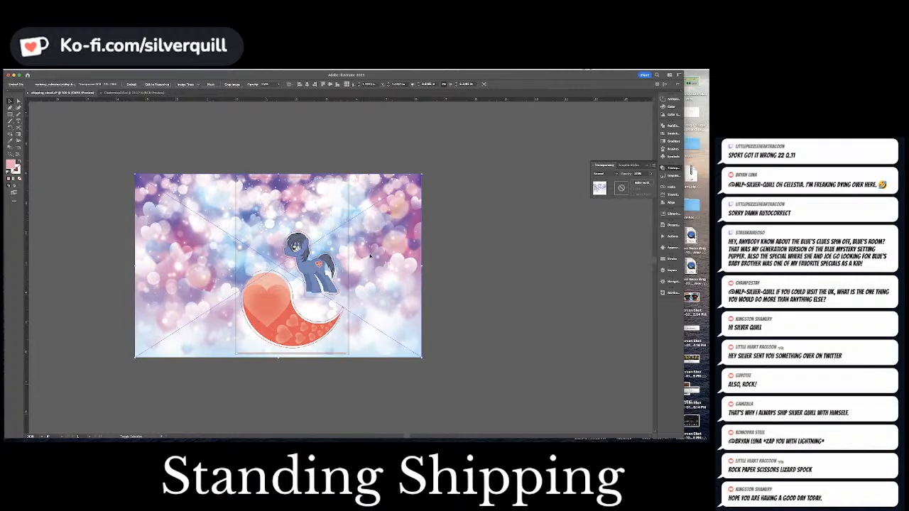
{"action": "key", "text": "shift+Left"}
{"action": "key", "text": "shift+Left"}
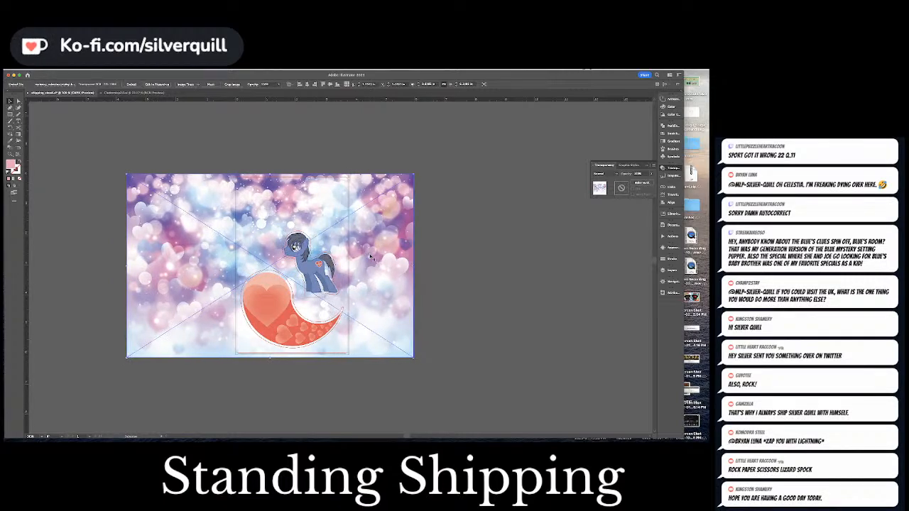
{"action": "key", "text": "super+shift+a"}
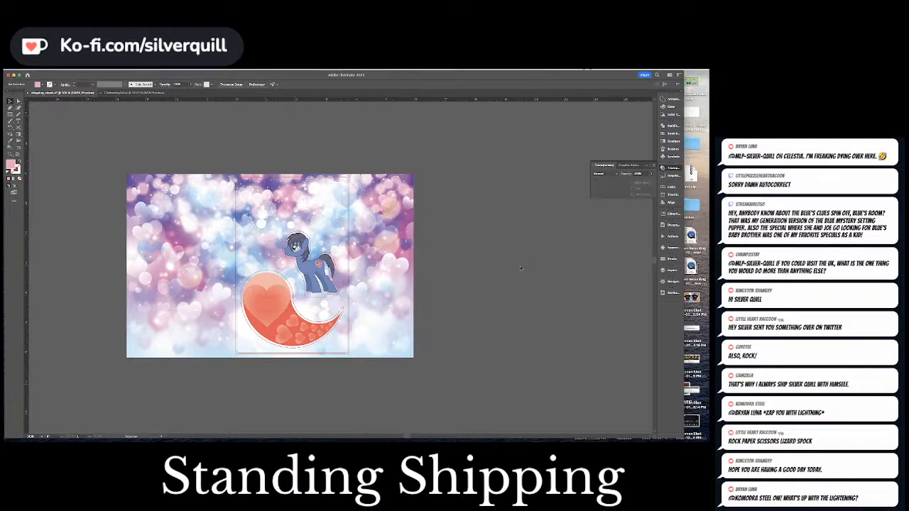
{"action": "key", "text": "a"}
{"action": "left_click", "coordinate": [293, 289]}
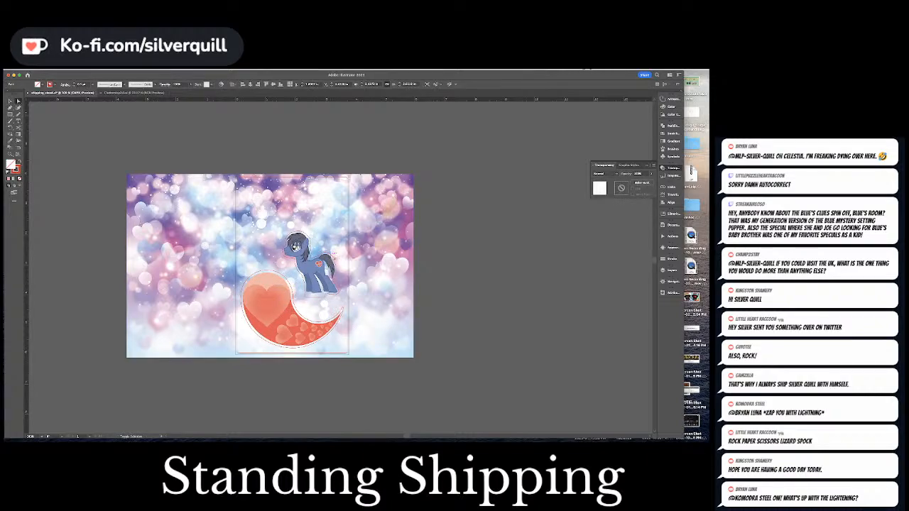
{"action": "left_click", "coordinate": [325, 295]}
{"action": "key", "text": "v"}
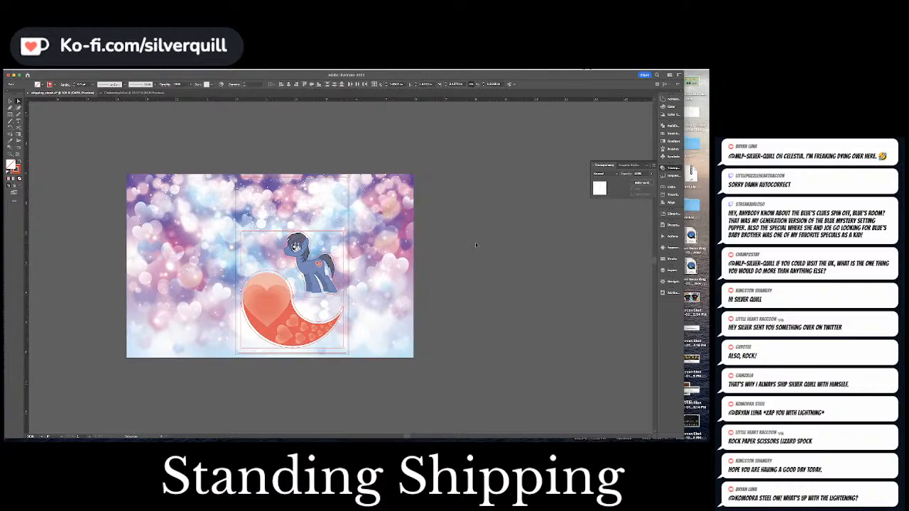
Embed the linked hearts background PNG in the shipping stand document.
{"action": "left_click", "coordinate": [400, 237]}
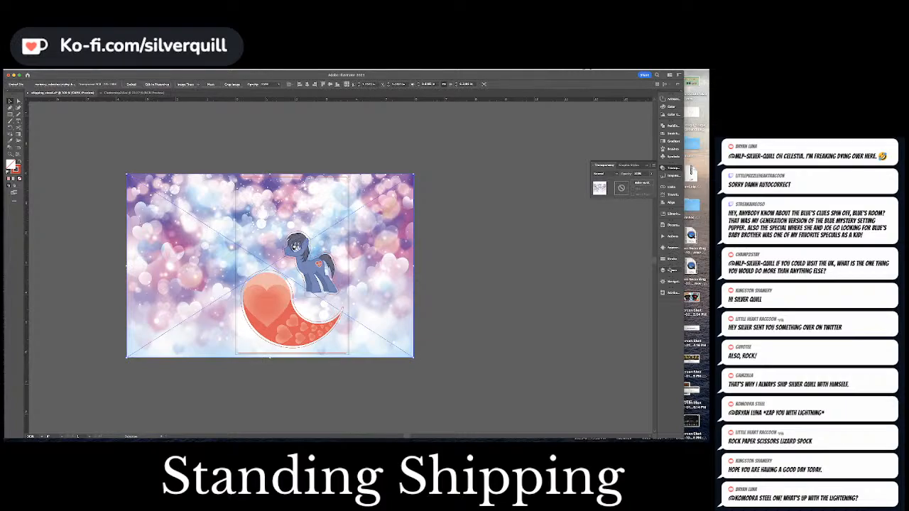
{"action": "left_click", "coordinate": [670, 269]}
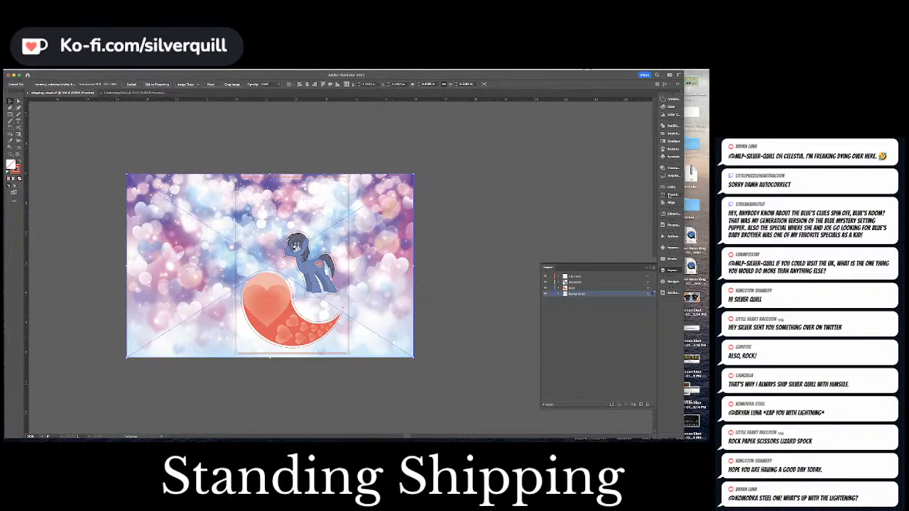
{"action": "left_click", "coordinate": [670, 188]}
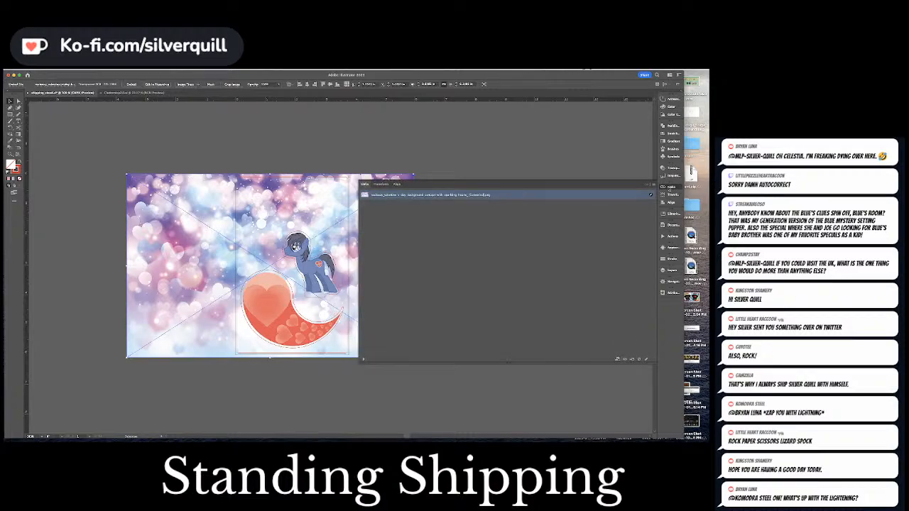
{"action": "left_click", "coordinate": [653, 185]}
{"action": "left_click", "coordinate": [627, 224]}
{"action": "left_click", "coordinate": [648, 186]}
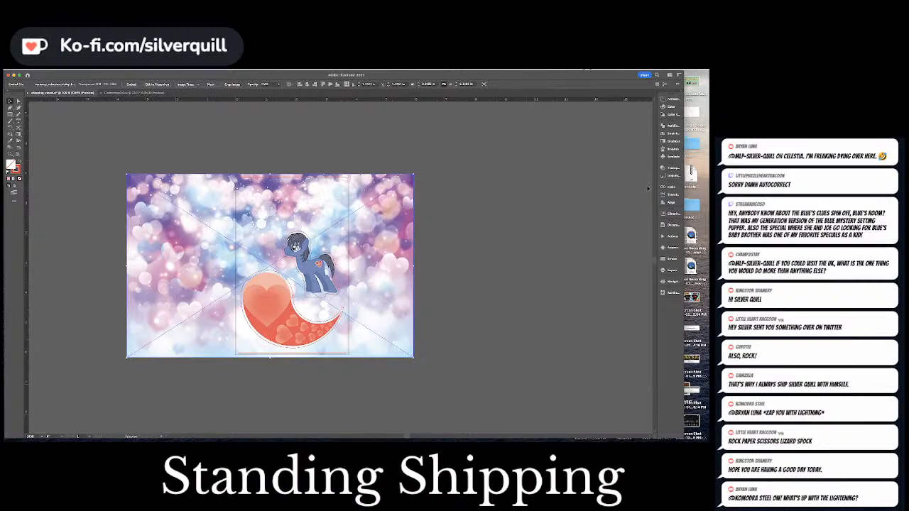
{"action": "left_click", "coordinate": [470, 221]}
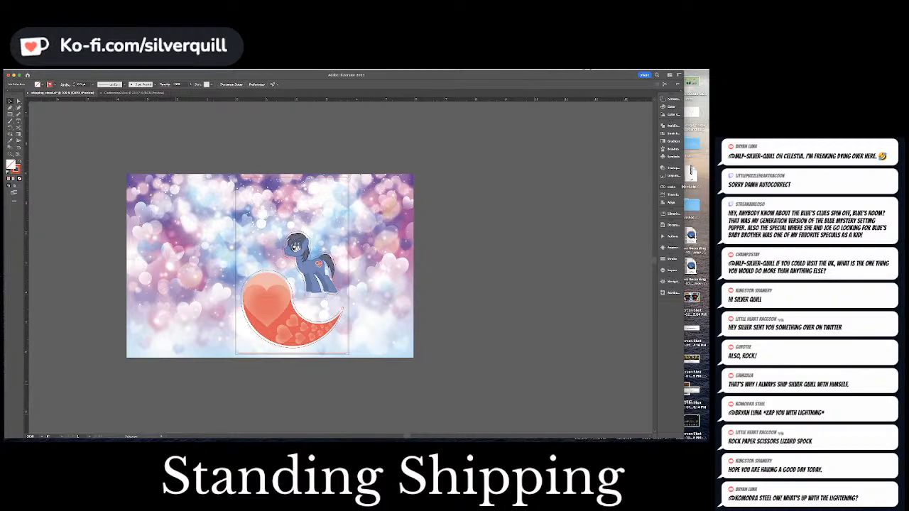
{"action": "left_click", "coordinate": [669, 186]}
{"action": "left_click", "coordinate": [651, 184]}
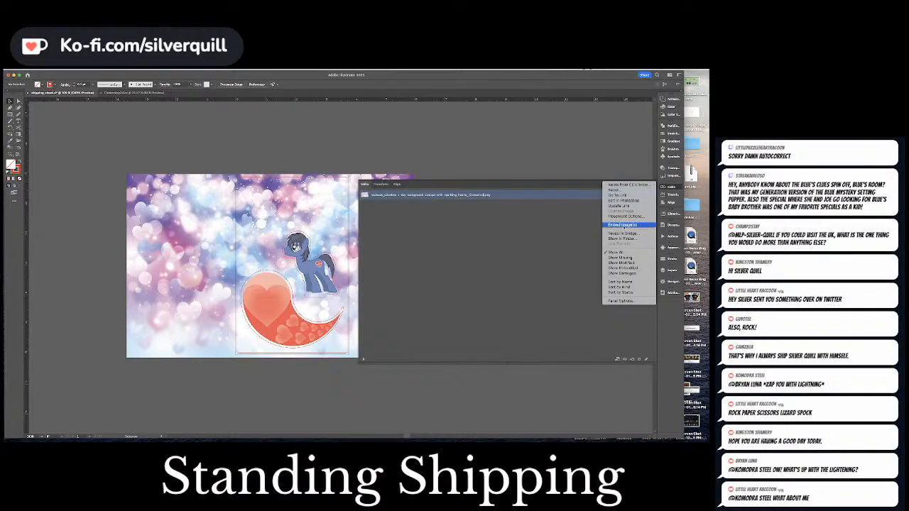
{"action": "left_click", "coordinate": [623, 224]}
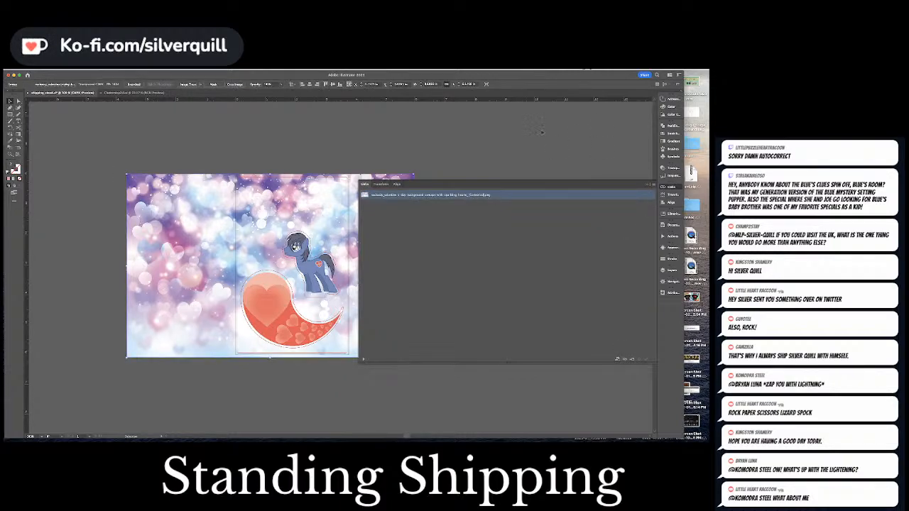
Add an opacity mask to the hearts background image and paste the copied artwork outlines in front inside it.
{"action": "left_click", "coordinate": [507, 119]}
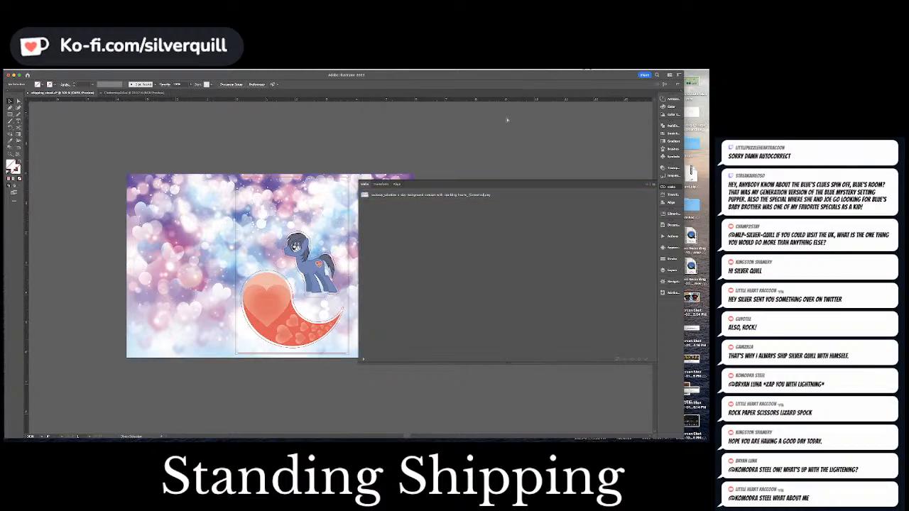
{"action": "left_click", "coordinate": [186, 241]}
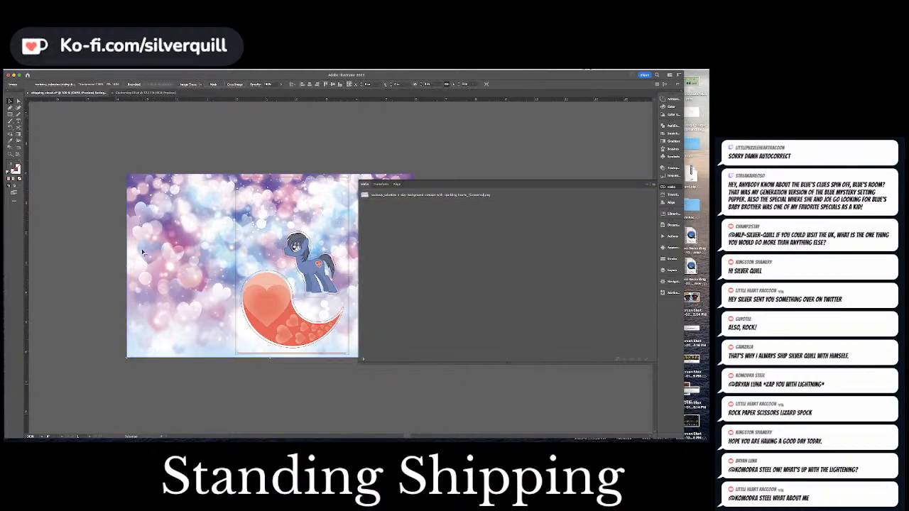
{"action": "left_click", "coordinate": [670, 170]}
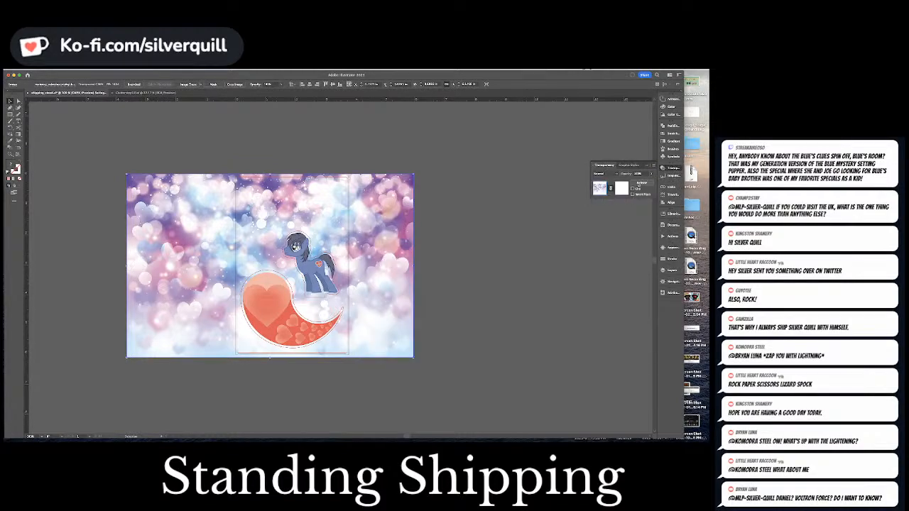
{"action": "left_click", "coordinate": [624, 189]}
{"action": "key", "text": "super+f"}
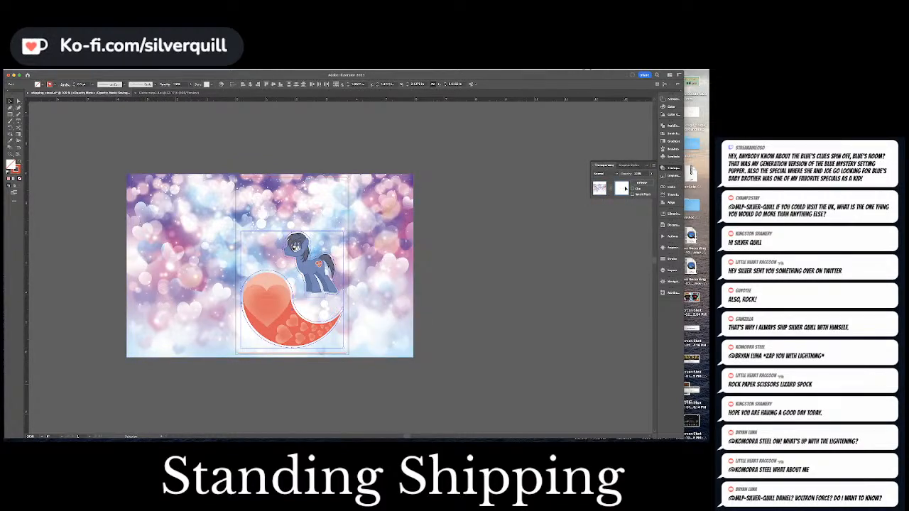
Give the pasted mask outlines a black fill and no stroke, deselect them, and return to editing the background image.
{"action": "key", "text": "d"}
{"action": "key", "text": "shift+x"}
{"action": "key", "text": "x"}
{"action": "key", "text": "/"}
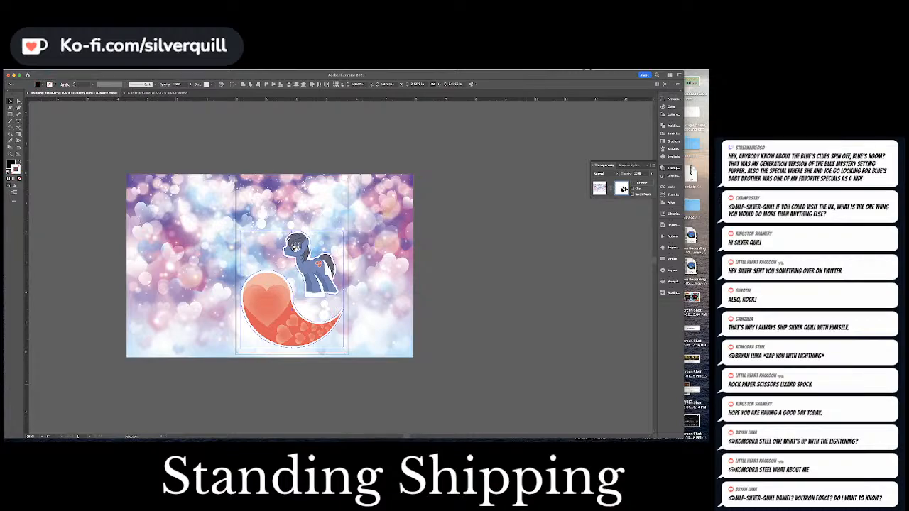
{"action": "key", "text": "a"}
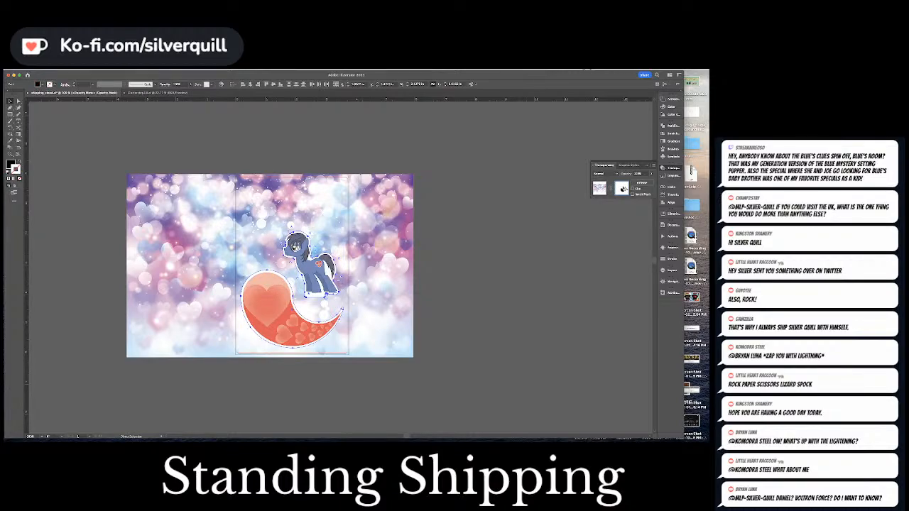
{"action": "key", "text": "v"}
{"action": "key", "text": "super+shift+a"}
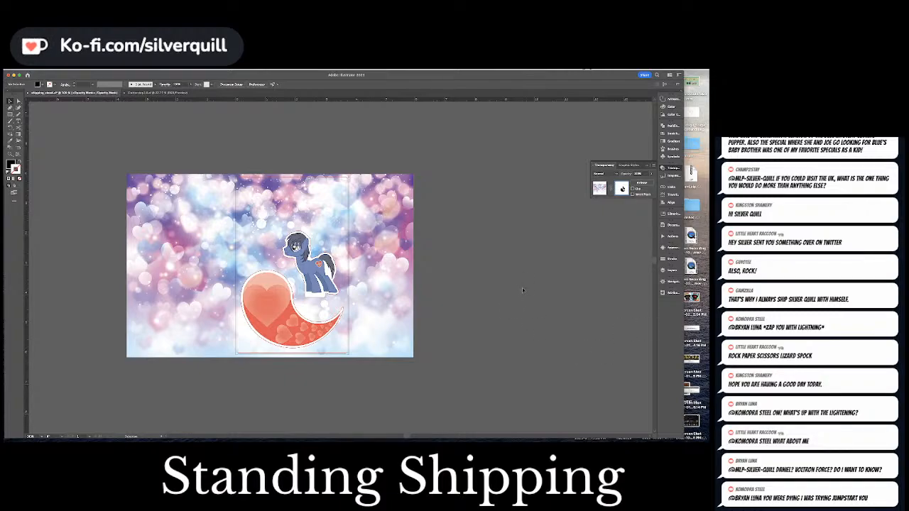
{"action": "left_click", "coordinate": [599, 189]}
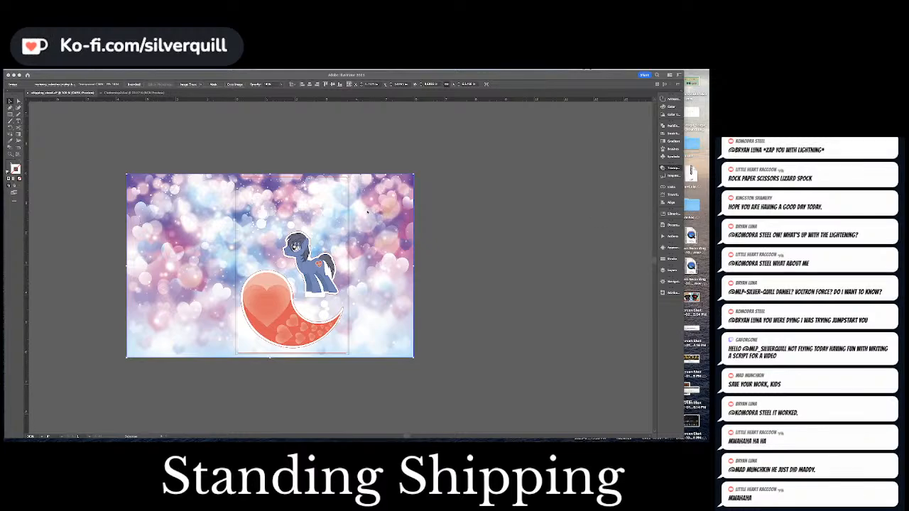
Draw a rectangle covering the artboard and use it as a clipping mask on the hearts background.
{"action": "left_click", "coordinate": [452, 150]}
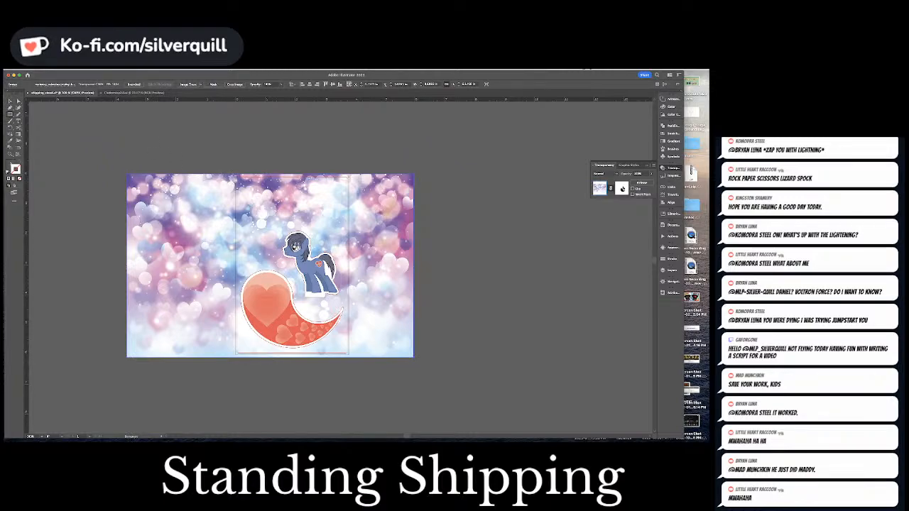
{"action": "left_click_drag", "start_coordinate": [236, 176], "coordinate": [348, 353]}
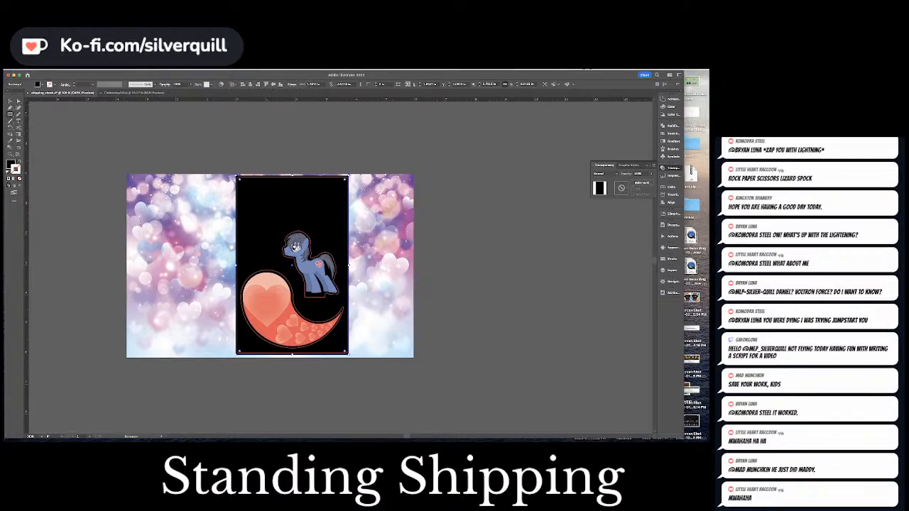
{"action": "key", "text": "v"}
{"action": "left_click", "coordinate": [401, 205], "text": "shift"}
{"action": "key", "text": "super+7"}
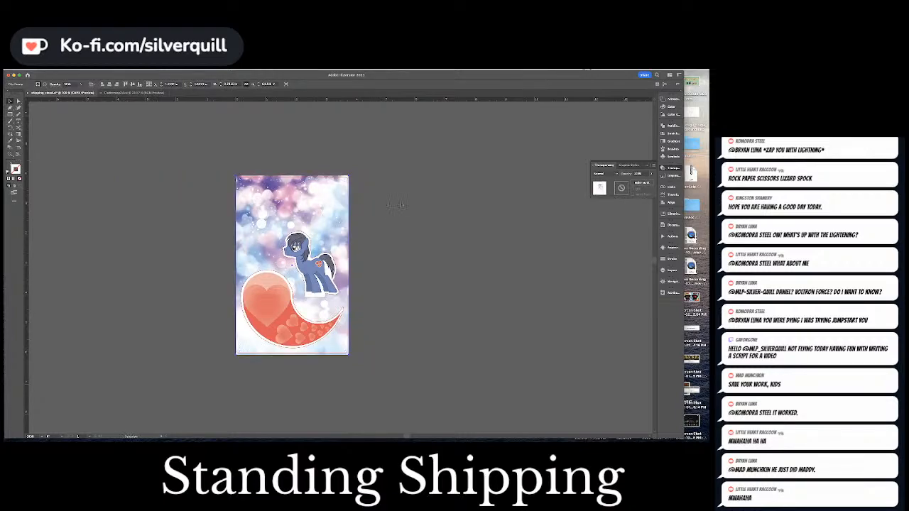
{"action": "left_click", "coordinate": [401, 202]}
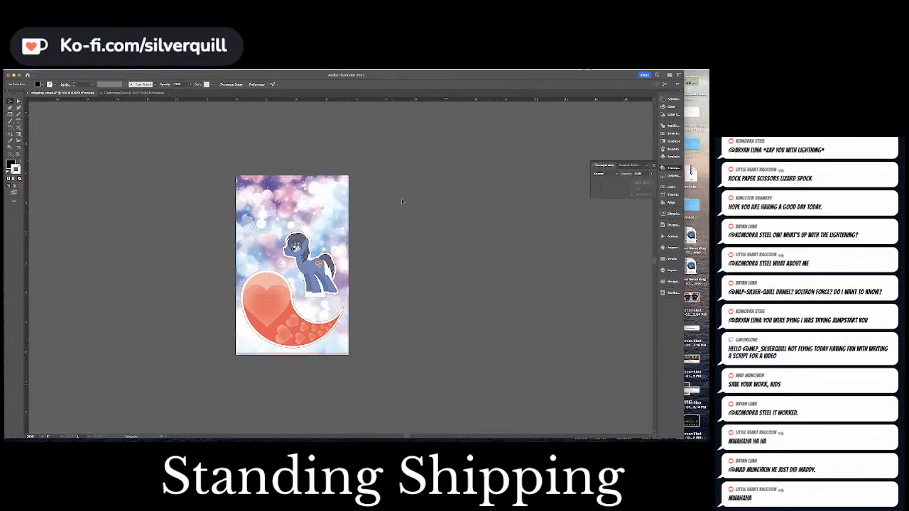
Set the document bleed to 0.0625 in on all four sides.
{"action": "key", "text": "super+equal"}
{"action": "key", "text": "super+equal"}
{"action": "key", "text": "super+equal"}
{"action": "key", "text": "super+minus"}
{"action": "key", "text": "super+minus"}
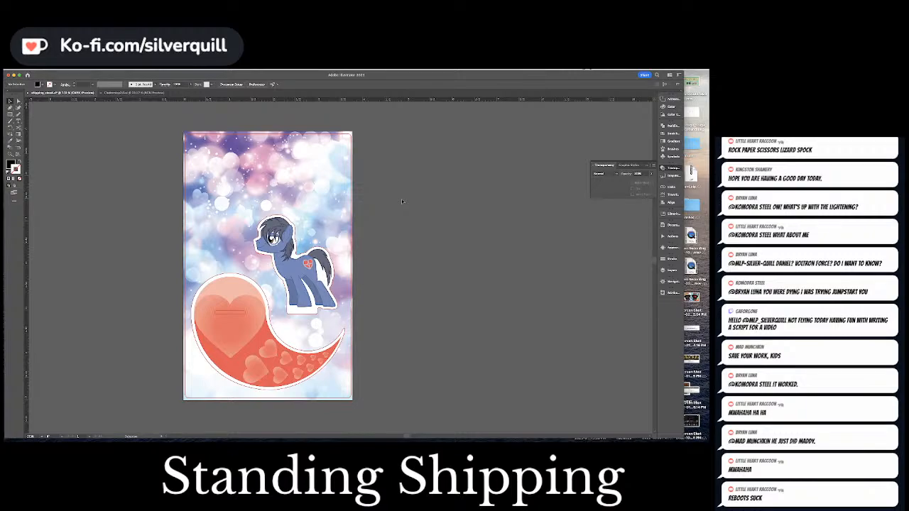
{"action": "left_click", "coordinate": [71, 69]}
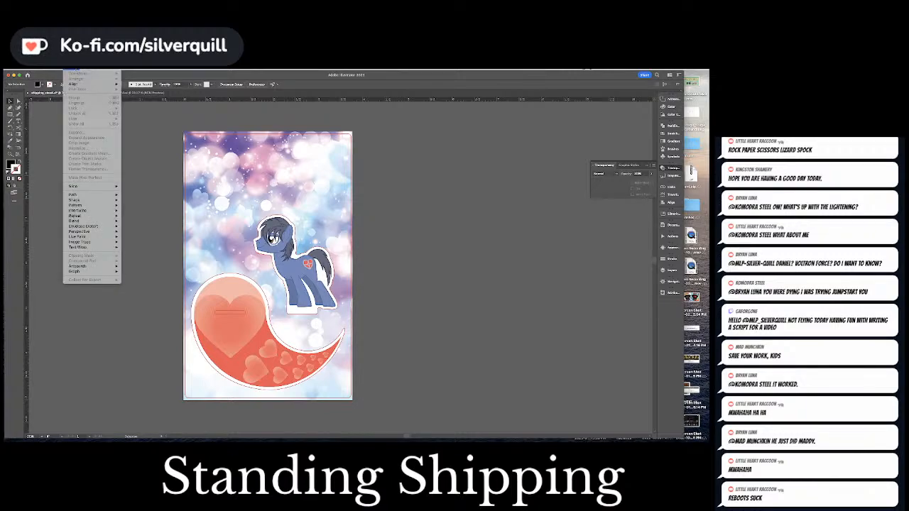
{"action": "mouse_move", "coordinate": [46, 69]}
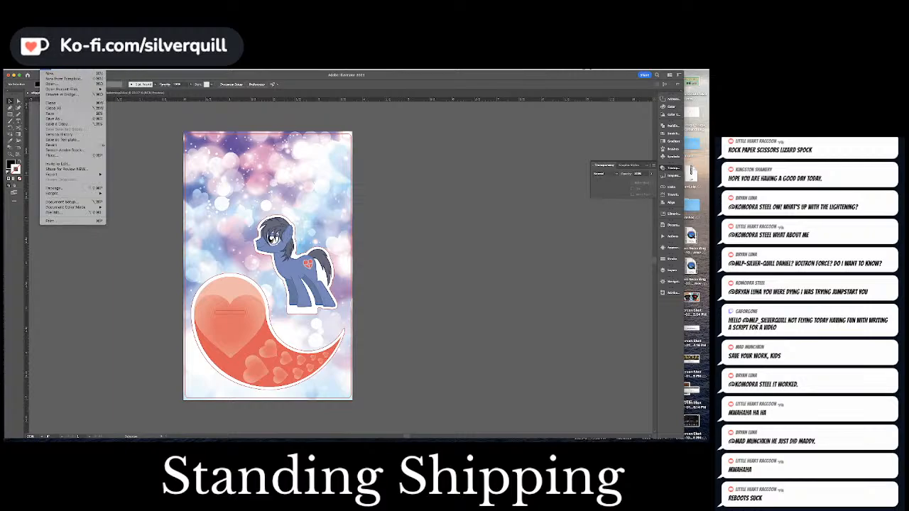
{"action": "left_click", "coordinate": [61, 201]}
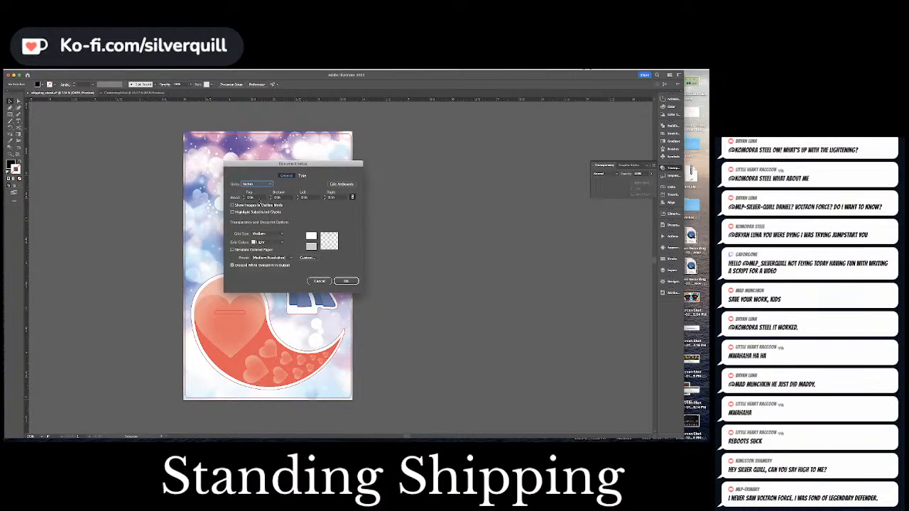
{"action": "left_click_drag", "start_coordinate": [260, 199], "coordinate": [228, 183]}
{"action": "type", "text": "0.0625"}
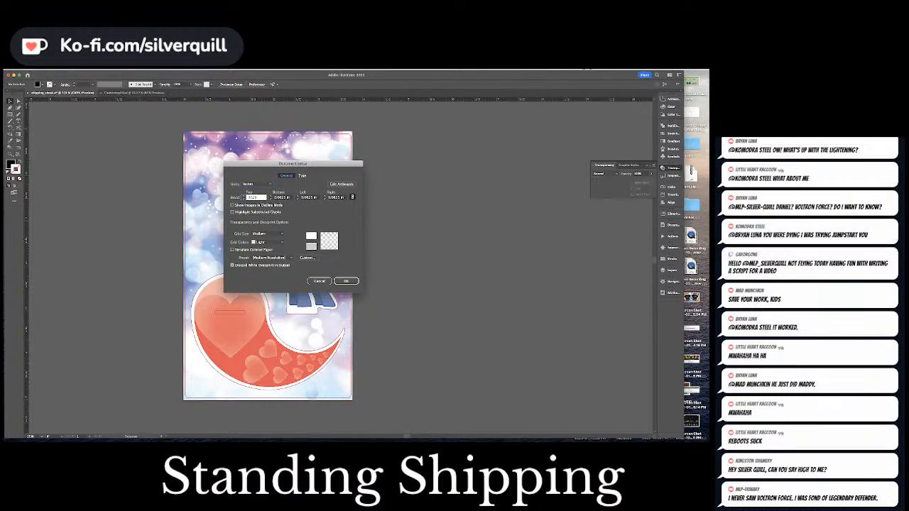
{"action": "key", "text": "Return"}
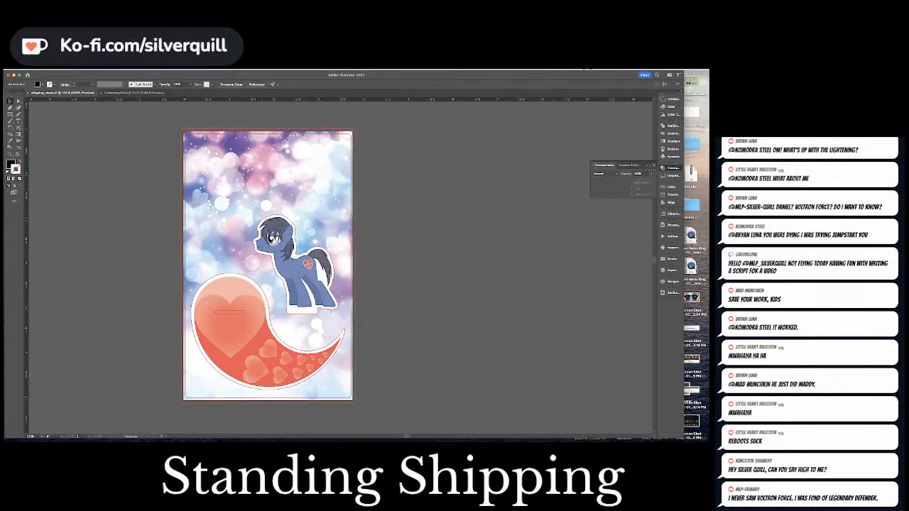
Select the clipping rectangle inside the background layer's clip group and stretch it outward past the bleed edges on all sides.
{"action": "left_click", "coordinate": [669, 270]}
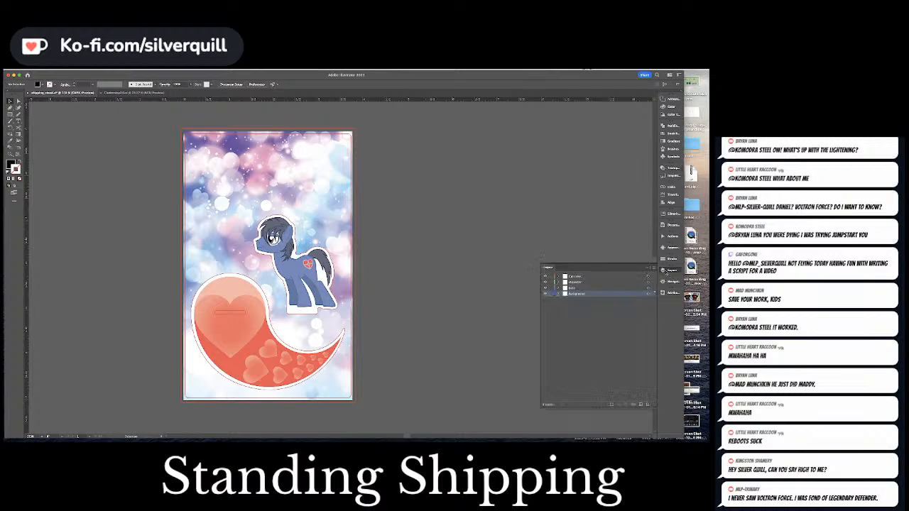
{"action": "left_click", "coordinate": [560, 293]}
{"action": "left_click", "coordinate": [566, 299]}
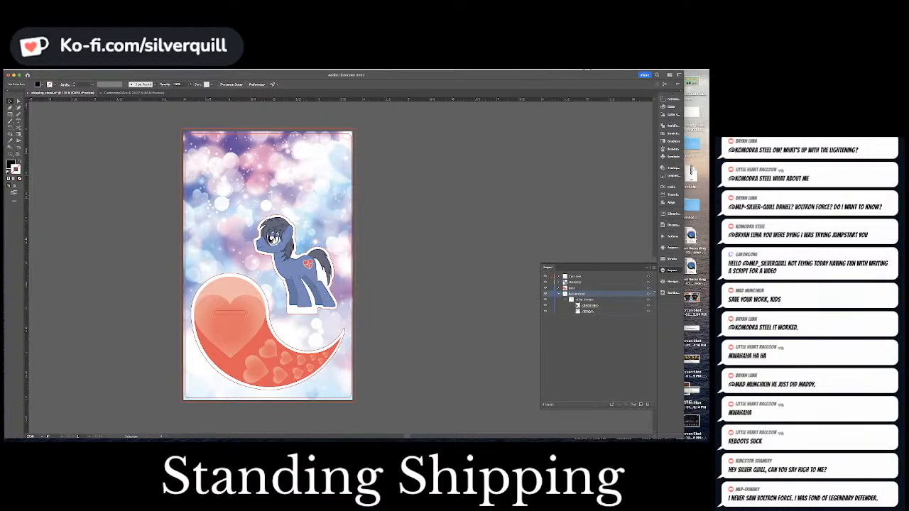
{"action": "left_click", "coordinate": [648, 306]}
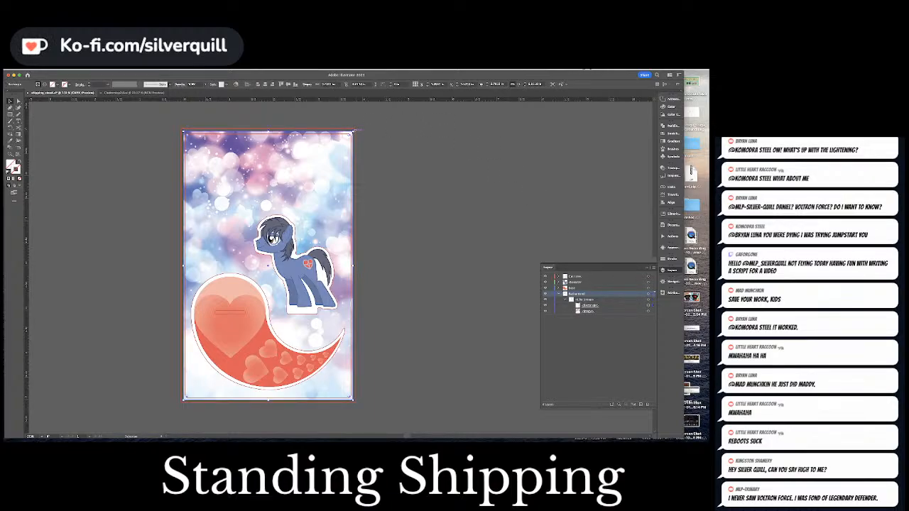
{"action": "left_click", "coordinate": [408, 161]}
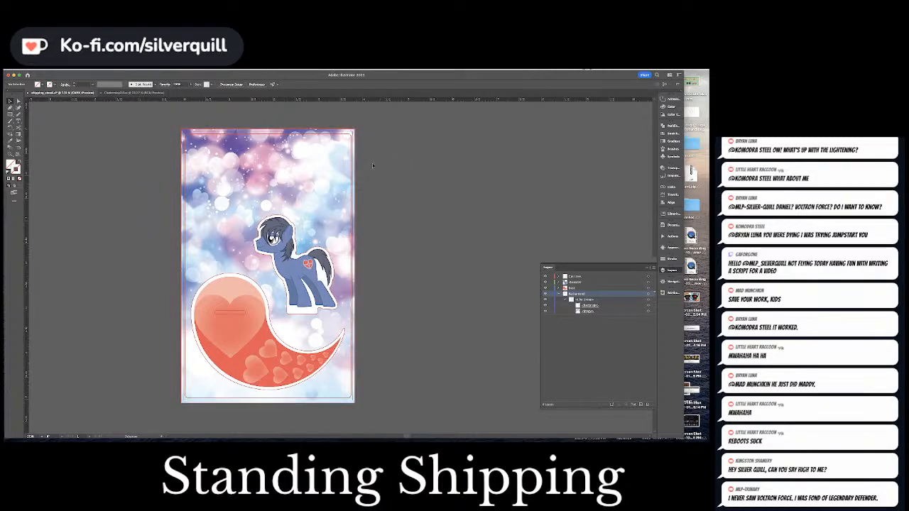
{"action": "left_click", "coordinate": [648, 308]}
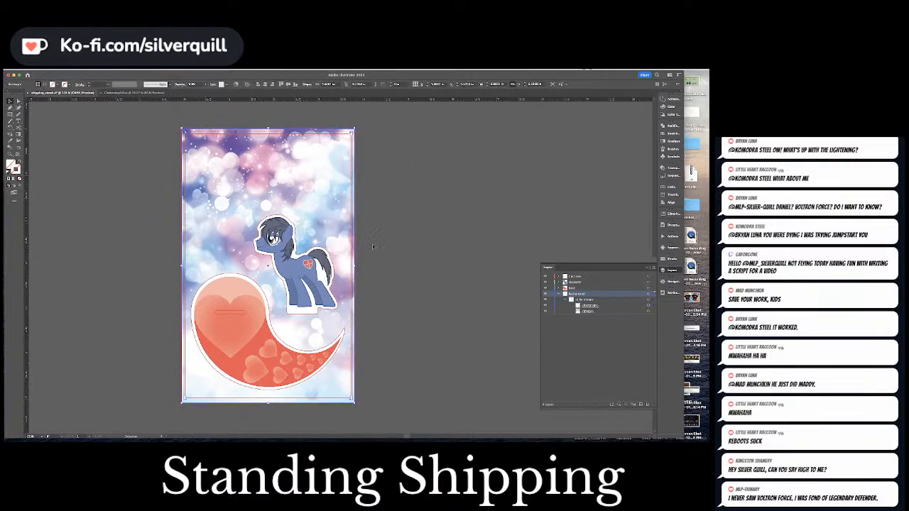
{"action": "left_click_drag", "start_coordinate": [353, 264], "coordinate": [359, 266]}
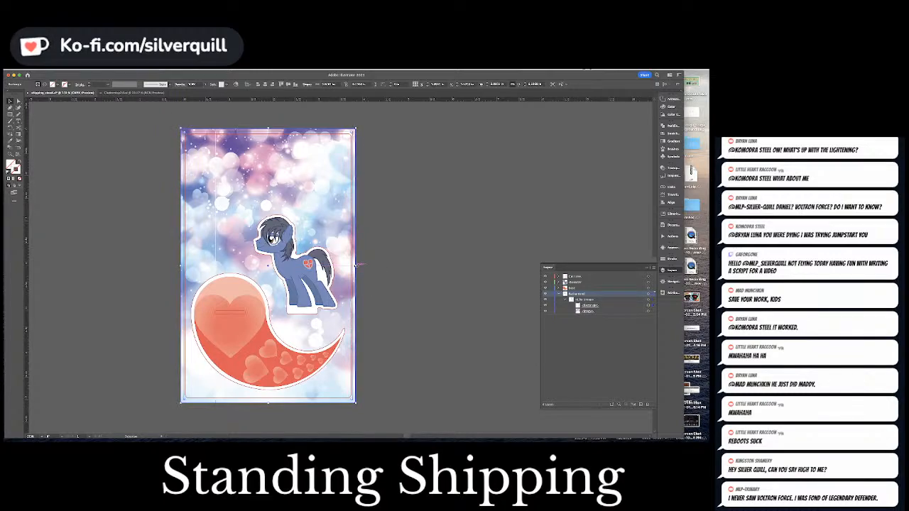
{"action": "left_click", "coordinate": [420, 253]}
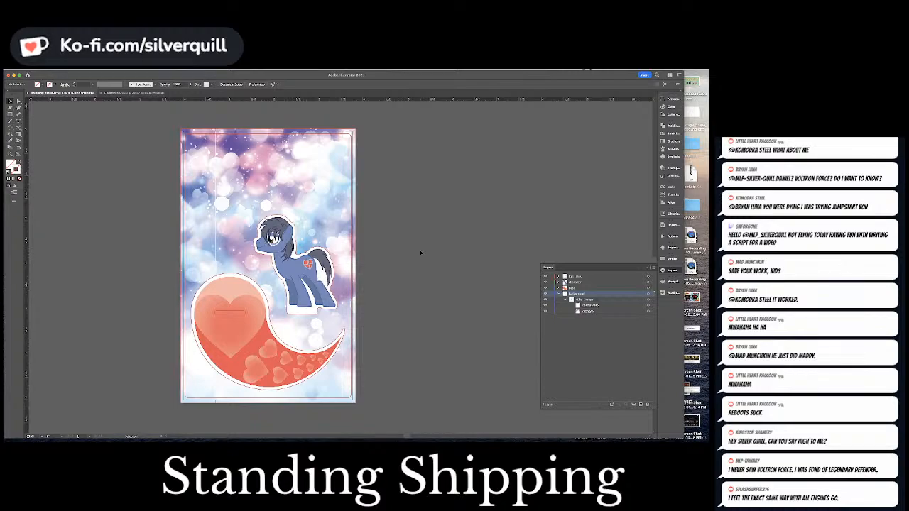
Adjust the body outline's anchor point at the base of the pony's neck in outline view, return to preview, and deselect it.
{"action": "key", "text": "super+equal"}
{"action": "key", "text": "super+equal"}
{"action": "key", "text": "super+equal"}
{"action": "key", "text": "super+equal"}
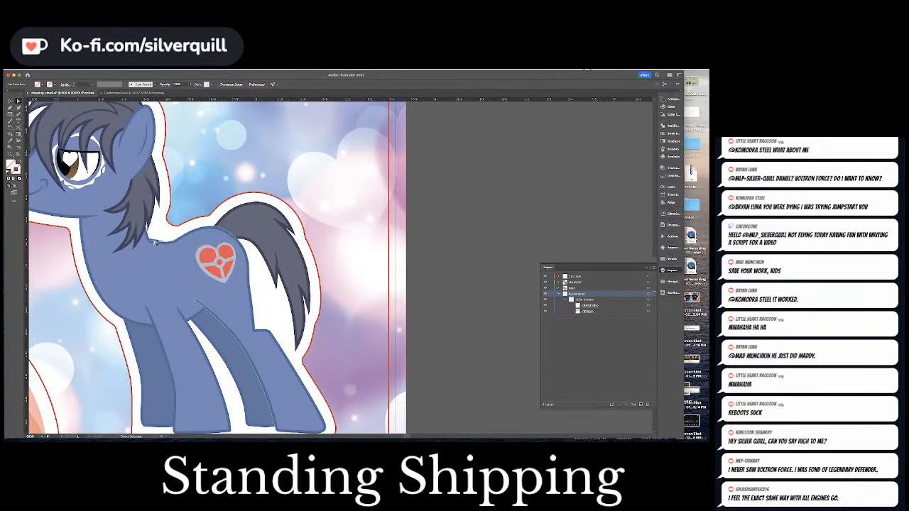
{"action": "left_click", "coordinate": [239, 348]}
{"action": "key", "text": "super+y"}
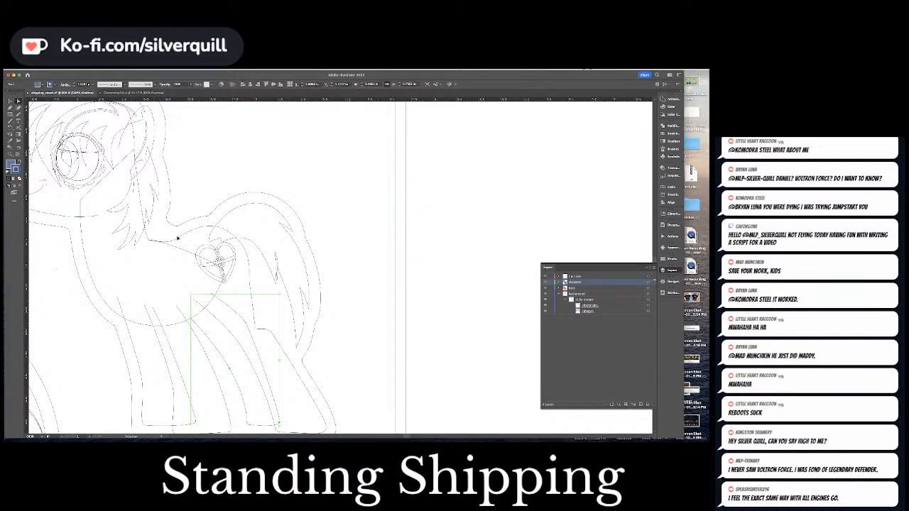
{"action": "left_click", "coordinate": [173, 247]}
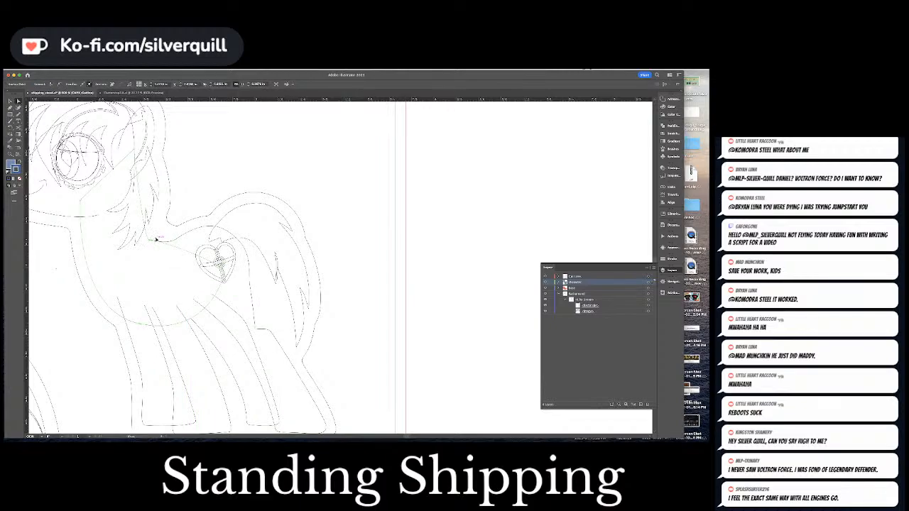
{"action": "key", "text": "super+y"}
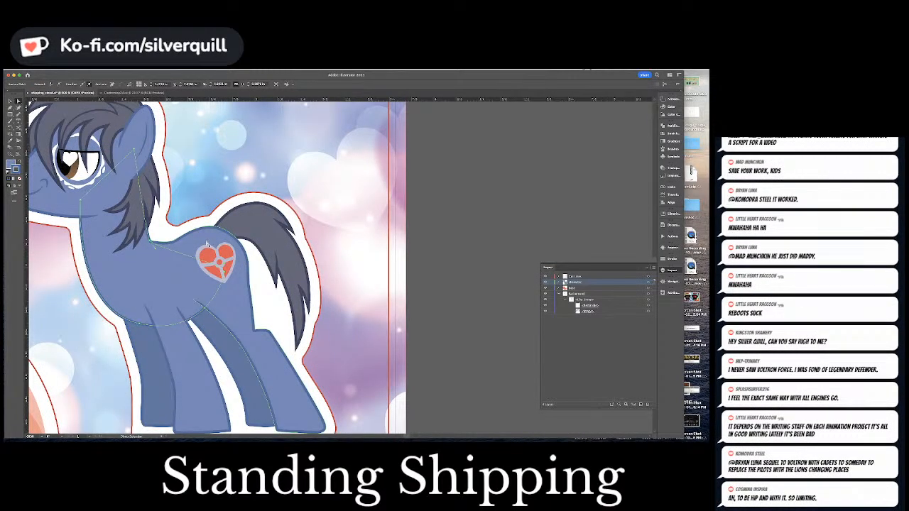
{"action": "left_click", "coordinate": [395, 214]}
Select the thin dark strand shape in the middle of the pony's tail, nudge it slightly downward, and deselect it.
{"action": "key", "text": "super+equal"}
{"action": "key", "text": "super+equal"}
{"action": "key", "text": "super+equal"}
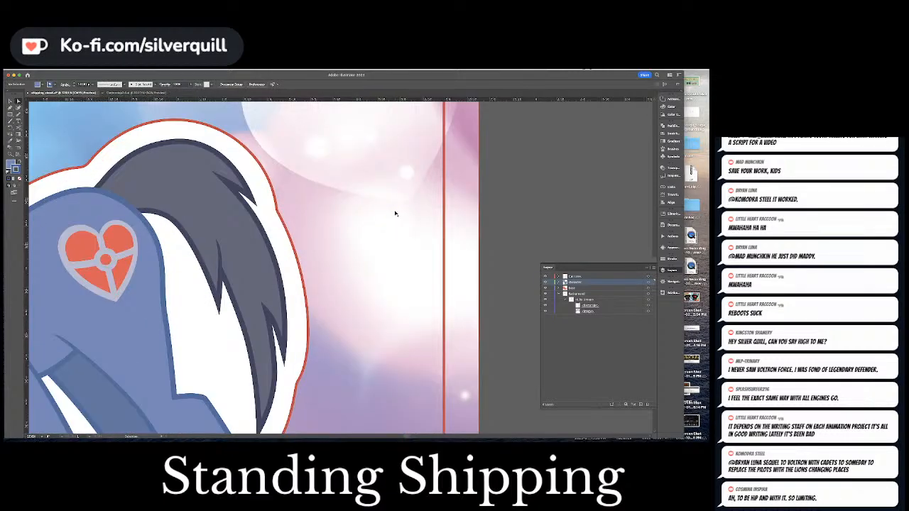
{"action": "scroll", "coordinate": [222, 202], "scroll_direction": "left", "scroll_amount": 5}
{"action": "left_click", "coordinate": [267, 242]}
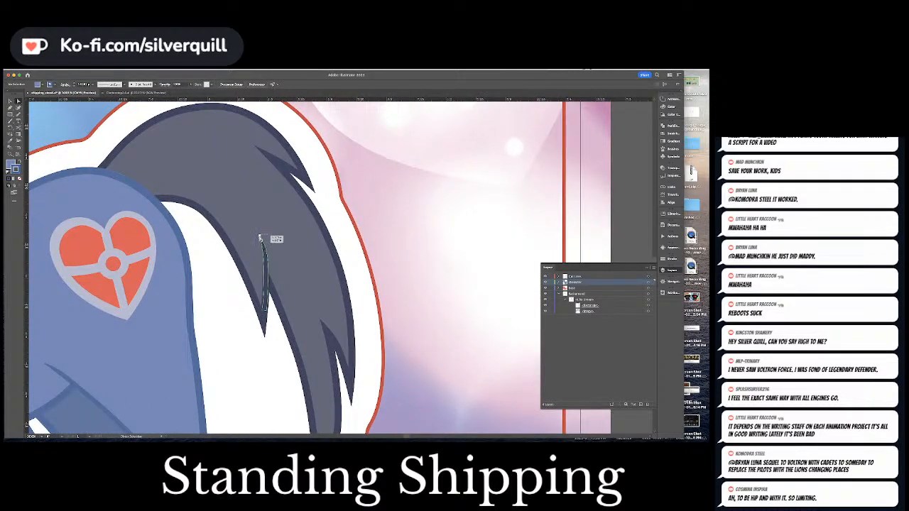
{"action": "left_click", "coordinate": [268, 274], "text": "alt"}
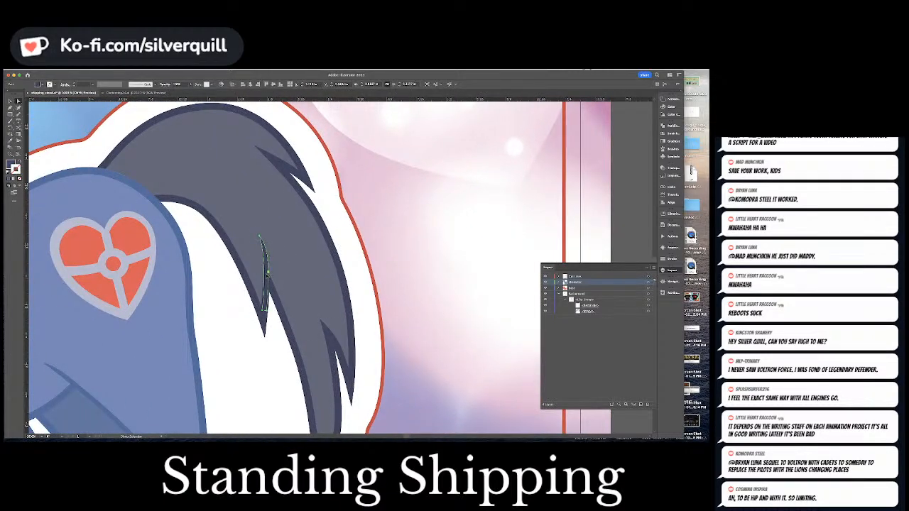
{"action": "left_click_drag", "start_coordinate": [267, 275], "coordinate": [266, 280]}
{"action": "key", "text": "super+shift+a"}
Move the body outline's anchor at the base of the pony's neck and smooth the corner where it meets the back.
{"action": "left_click_drag", "start_coordinate": [278, 214], "coordinate": [579, 246]}
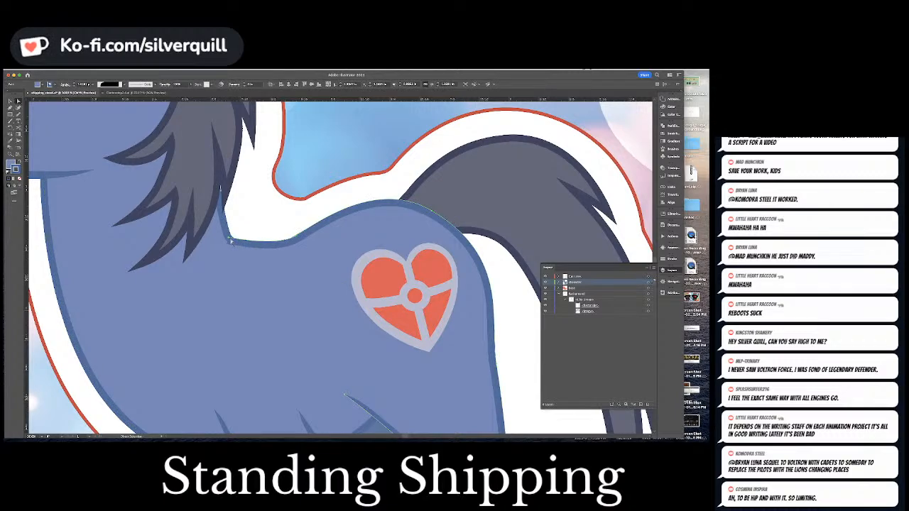
{"action": "left_click", "coordinate": [228, 240]}
{"action": "mouse_move", "coordinate": [229, 240]}
{"action": "left_mouse_down"}
{"action": "mouse_move", "coordinate": [216, 200]}
{"action": "mouse_move", "coordinate": [230, 235]}
{"action": "left_mouse_up"}
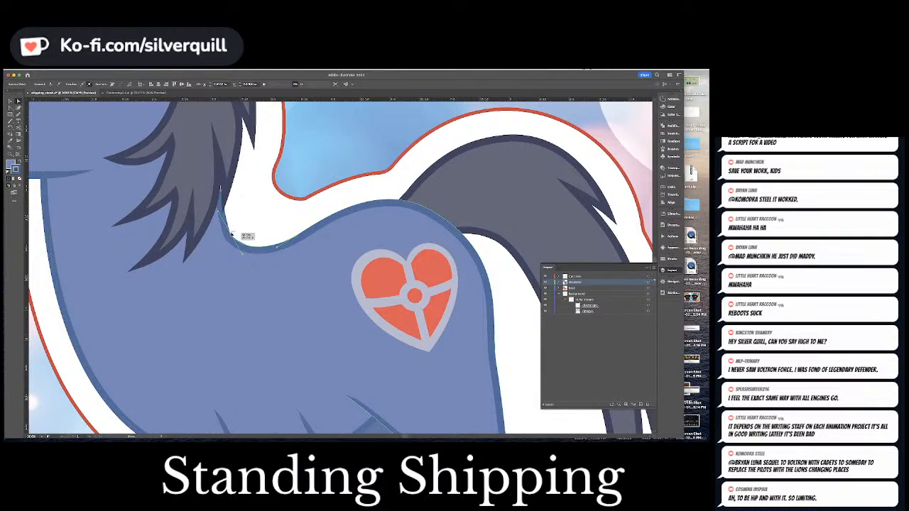
{"action": "left_click", "coordinate": [268, 242]}
{"action": "left_click", "coordinate": [232, 237]}
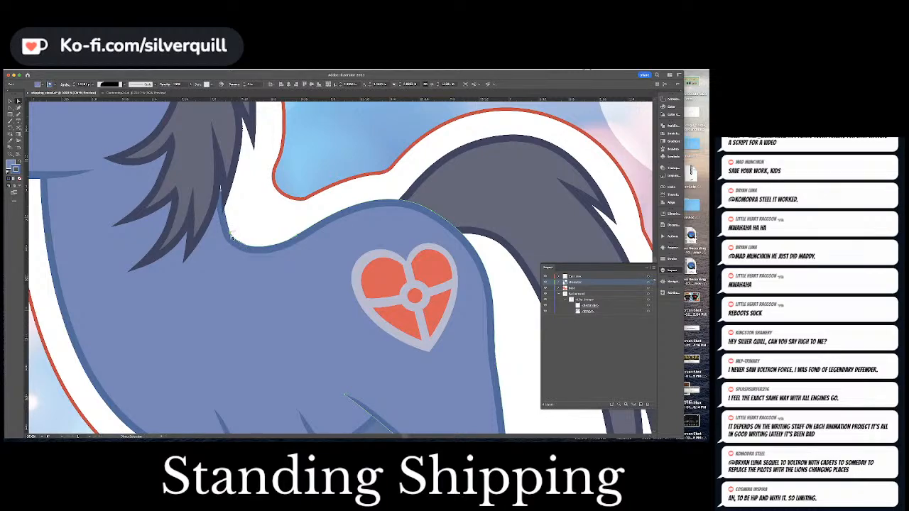
{"action": "mouse_move", "coordinate": [232, 237]}
{"action": "left_mouse_down"}
{"action": "mouse_move", "coordinate": [241, 255]}
{"action": "mouse_move", "coordinate": [233, 250]}
{"action": "left_mouse_up"}
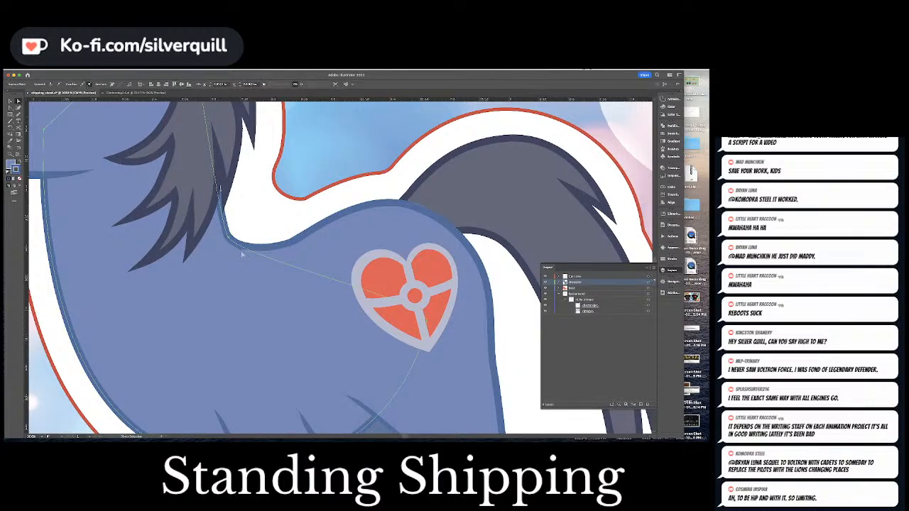
Reshape the body path beneath the outline with a curve point so it follows the neck-to-back bend.
{"action": "left_click", "coordinate": [241, 253]}
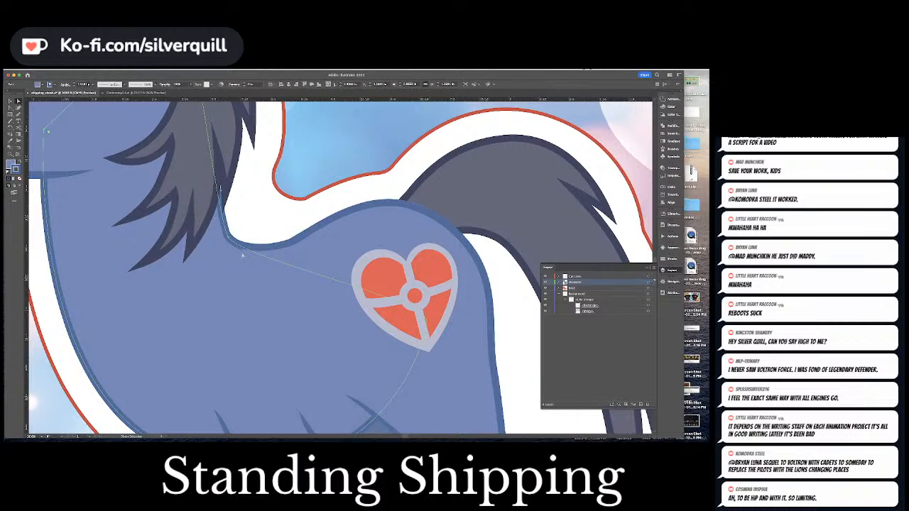
{"action": "left_click", "coordinate": [244, 240]}
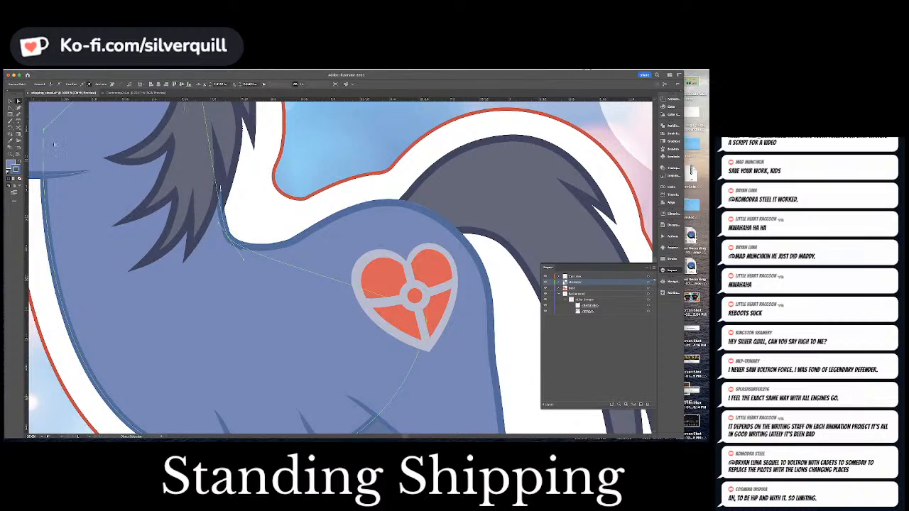
{"action": "left_click", "coordinate": [298, 253]}
{"action": "left_click", "coordinate": [274, 259]}
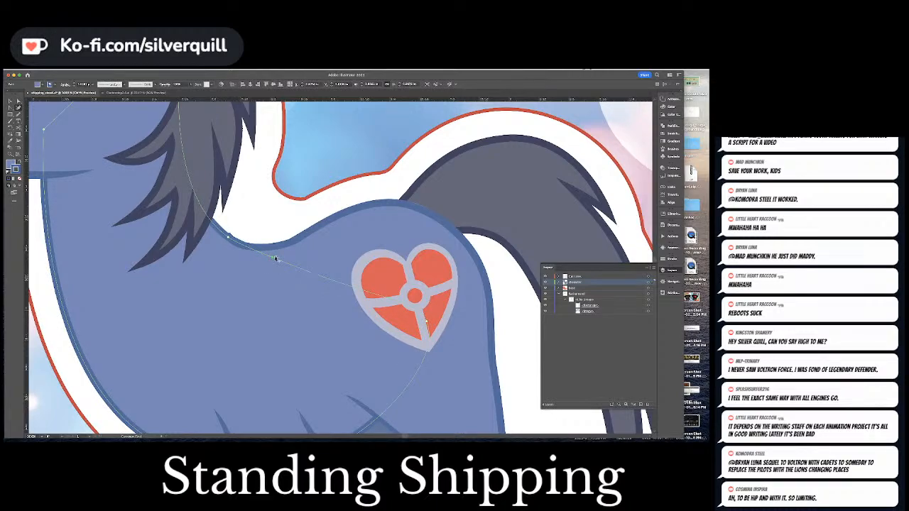
{"action": "left_click_drag", "start_coordinate": [276, 259], "coordinate": [321, 230]}
{"action": "key", "text": "a"}
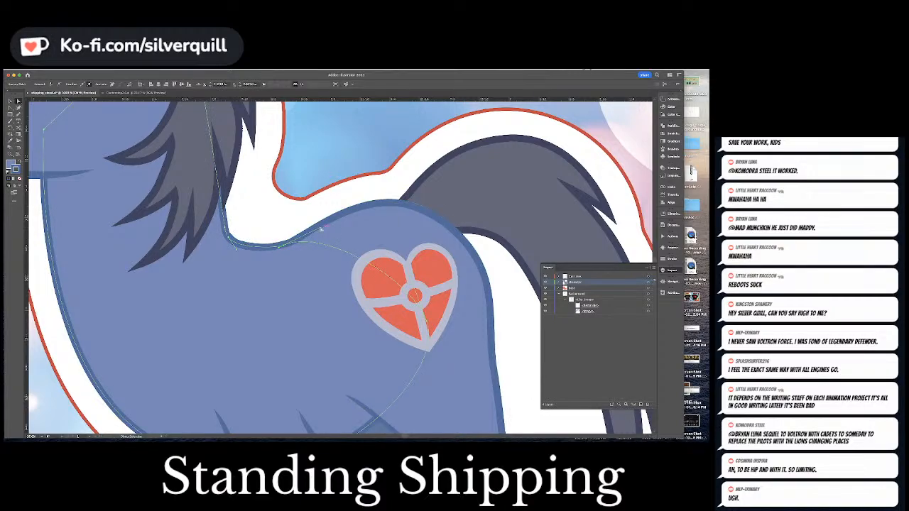
Refine the outline's anchor at the neck base, adjust the stroke with the Width tool along that curve, and deselect it.
{"action": "left_click", "coordinate": [254, 243]}
{"action": "key", "text": "super+equal"}
{"action": "key", "text": "super+equal"}
{"action": "key", "text": "super+equal"}
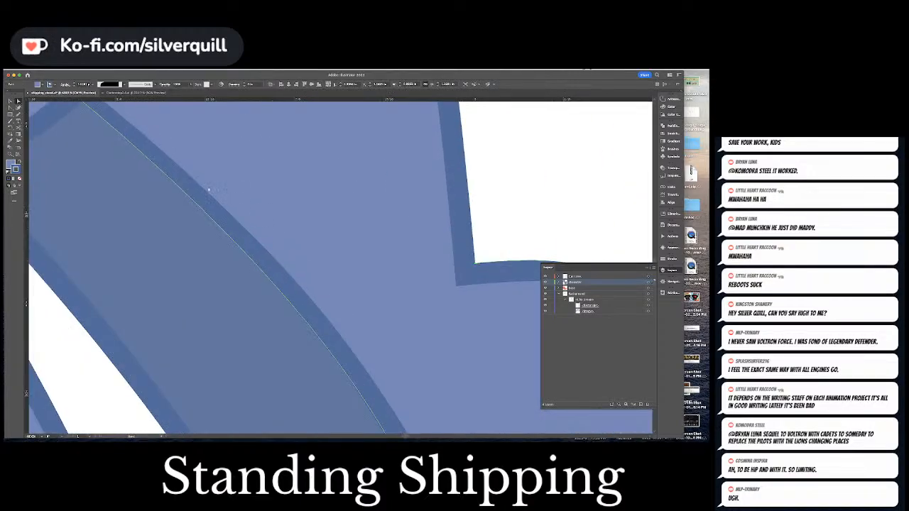
{"action": "left_click_drag", "start_coordinate": [209, 190], "coordinate": [383, 298]}
{"action": "left_click_drag", "start_coordinate": [225, 170], "coordinate": [371, 361]}
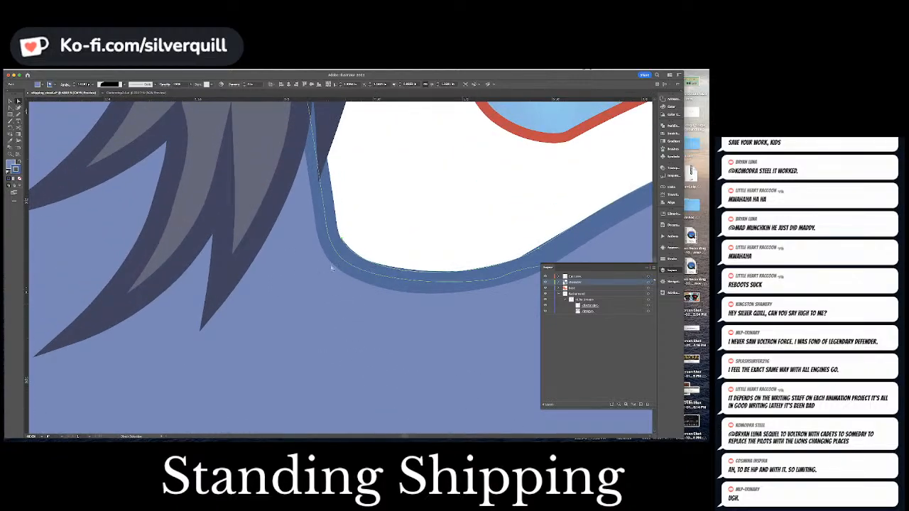
{"action": "left_click", "coordinate": [341, 241]}
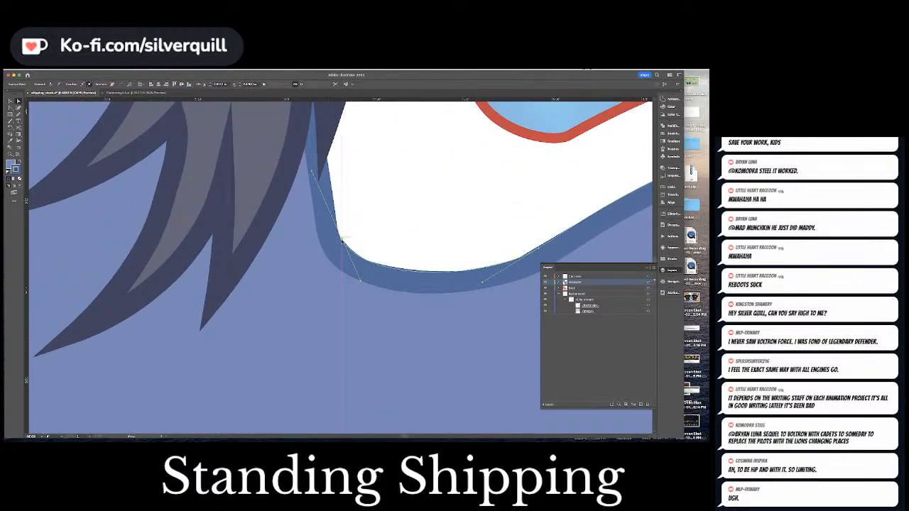
{"action": "left_click_drag", "start_coordinate": [342, 241], "coordinate": [325, 244]}
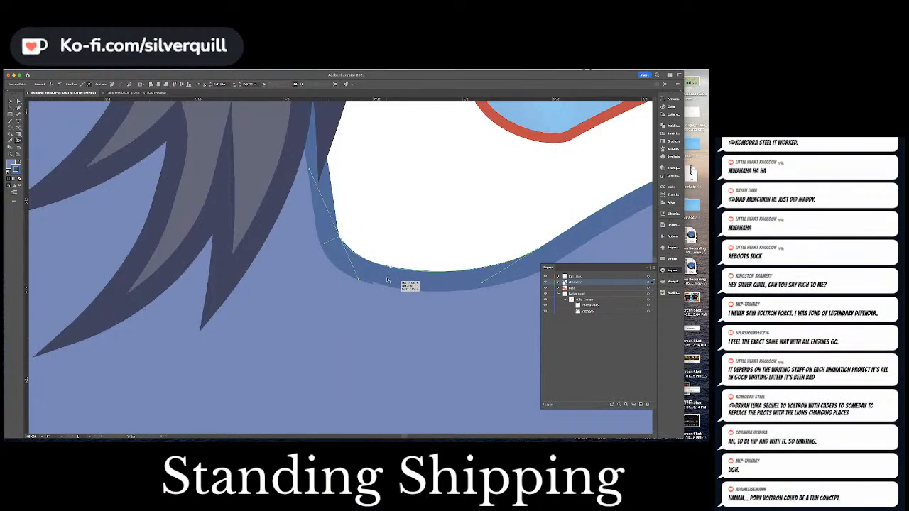
{"action": "left_click_drag", "start_coordinate": [387, 279], "coordinate": [376, 288]}
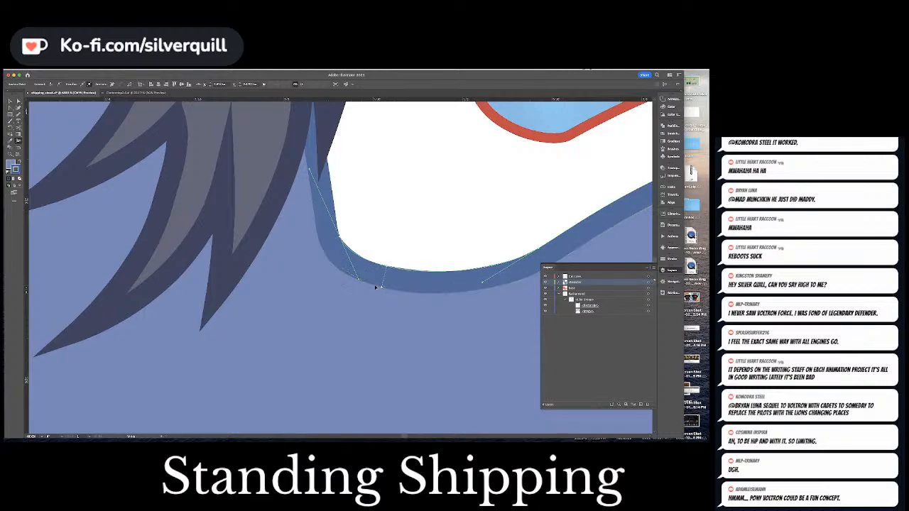
{"action": "key", "text": "super+shift+a"}
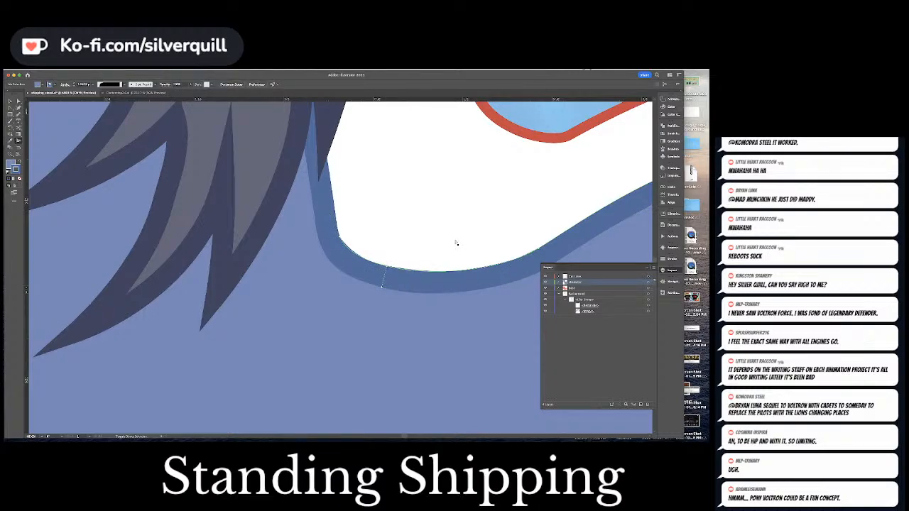
Create an area text box on the empty canvas above the artboard reading "Shipping" and "Standees" on two lines.
{"action": "scroll", "coordinate": [456, 243], "scroll_direction": "down", "scroll_amount": 5}
{"action": "key", "text": "super+0"}
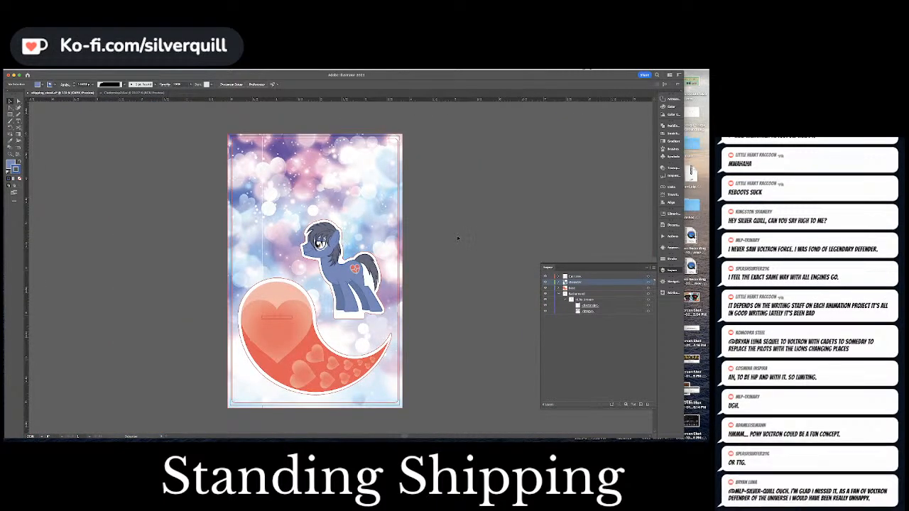
{"action": "key", "text": "super+equal"}
{"action": "key", "text": "super+equal"}
{"action": "scroll", "coordinate": [458, 237], "scroll_direction": "up", "scroll_amount": 5}
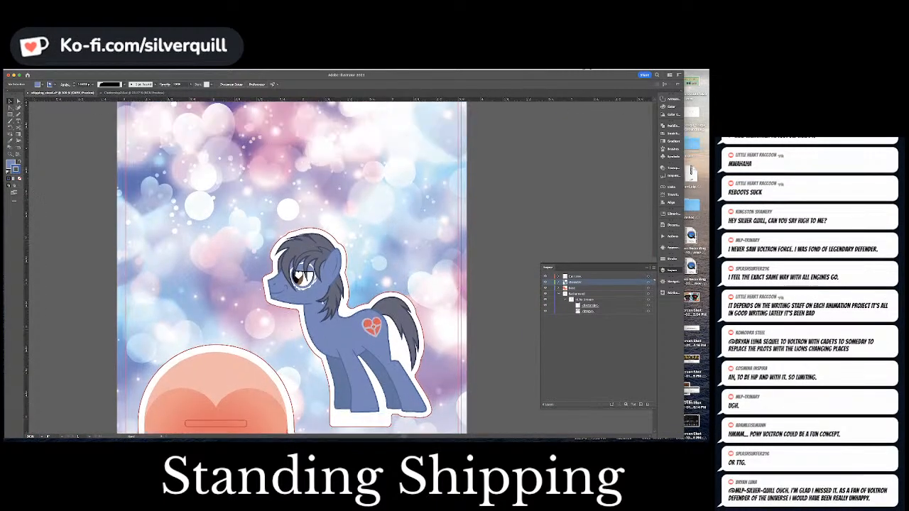
{"action": "scroll", "coordinate": [458, 238], "scroll_direction": "left", "scroll_amount": 4}
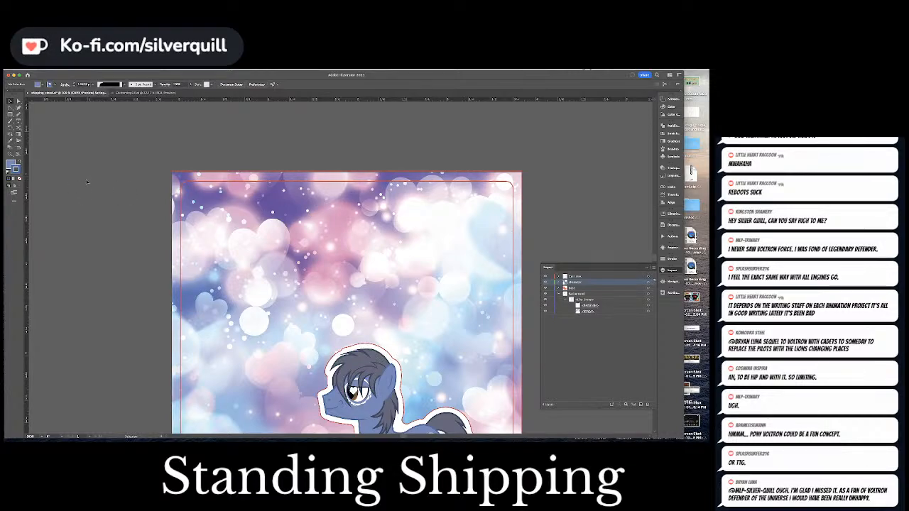
{"action": "key", "text": "super+0"}
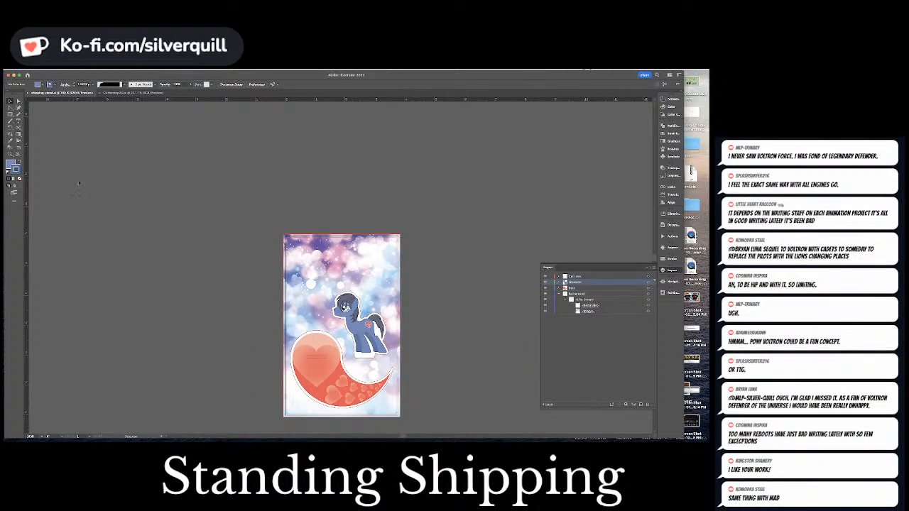
{"action": "key", "text": "t"}
{"action": "left_click_drag", "start_coordinate": [128, 139], "coordinate": [297, 210]}
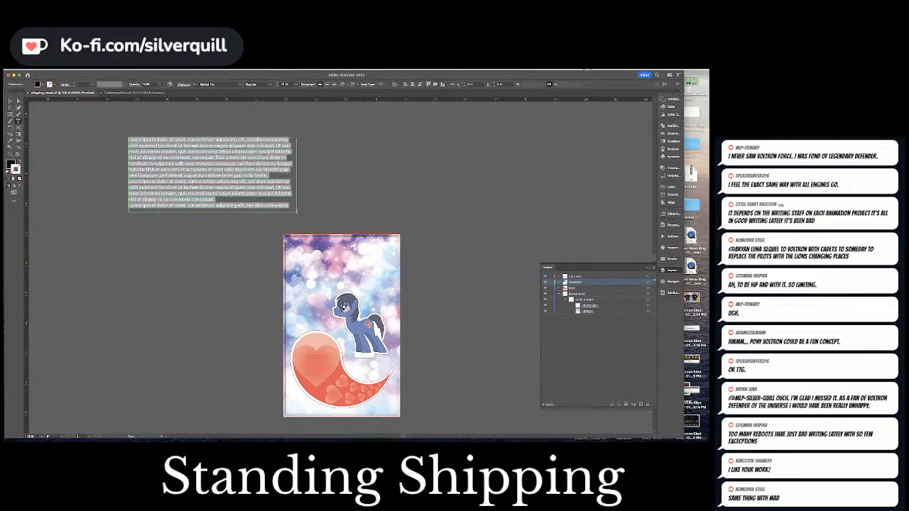
{"action": "type", "text": "Shipping"}
{"action": "key", "text": "Return"}
{"action": "type", "text": "Item"}
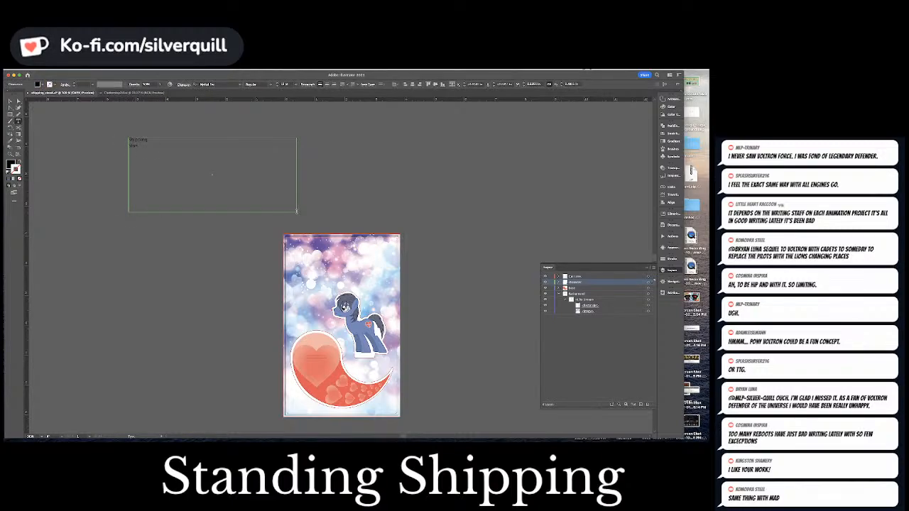
{"action": "type", "text": "dees"}
{"action": "left_click", "coordinate": [11, 100]}
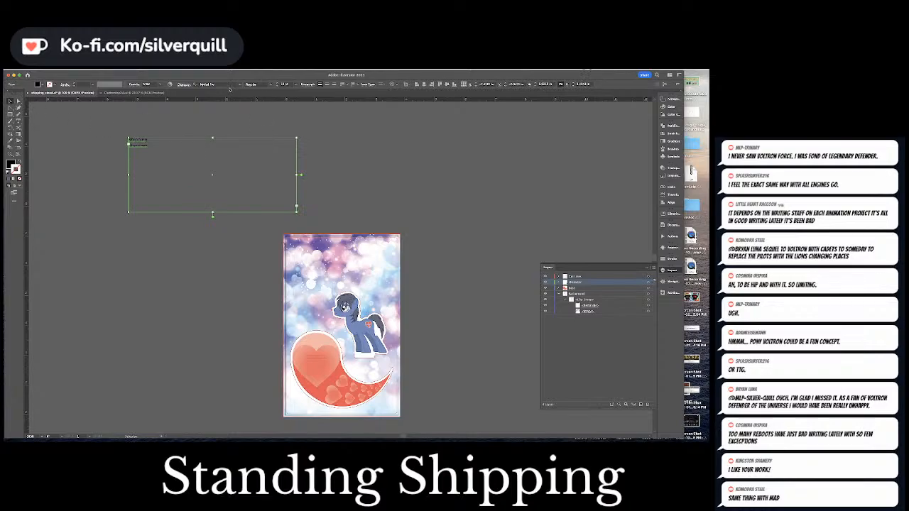
Set the title text in a brush-script font found by searching "love", and enlarge it to headline size.
{"action": "left_click", "coordinate": [213, 85]}
{"action": "type", "text": "love"}
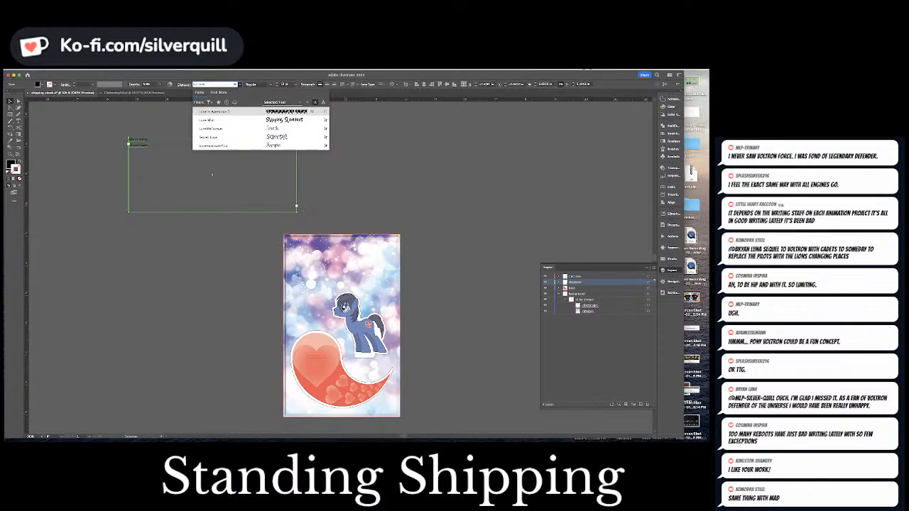
{"action": "left_click", "coordinate": [225, 120]}
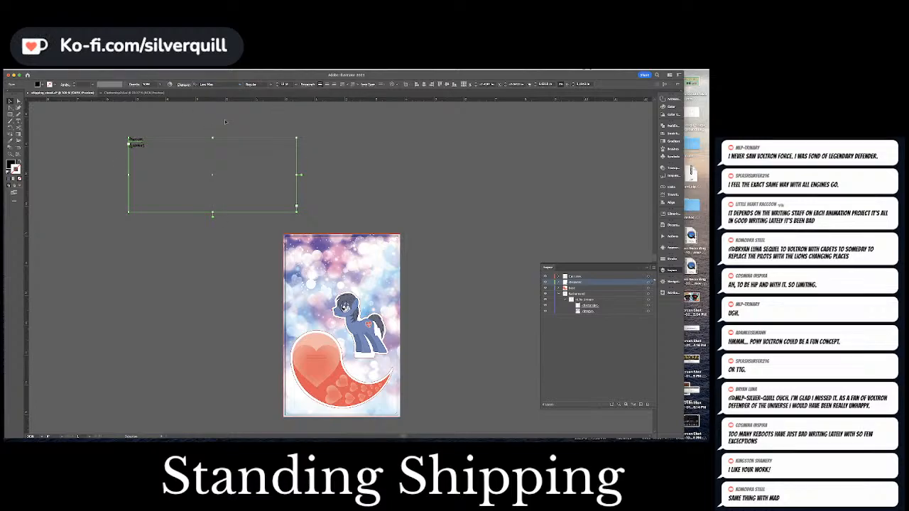
{"action": "left_click", "coordinate": [277, 84]}
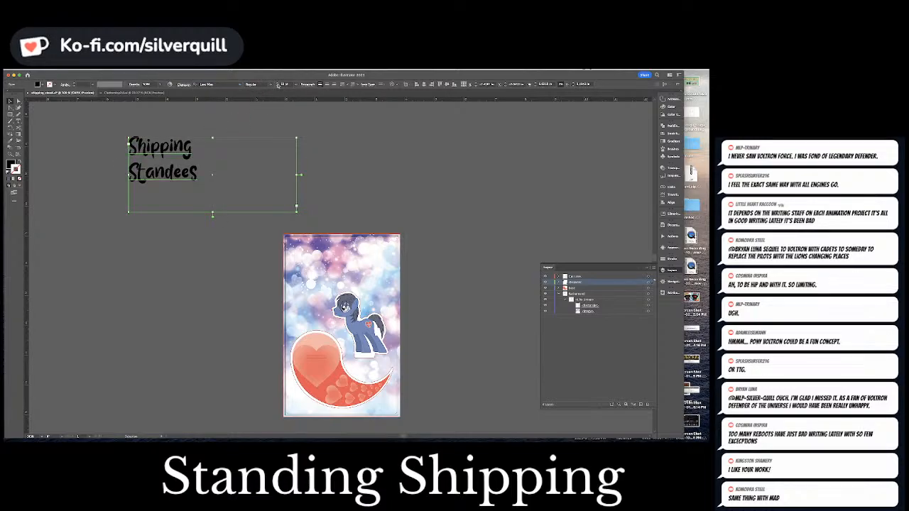
{"action": "left_click", "coordinate": [278, 86]}
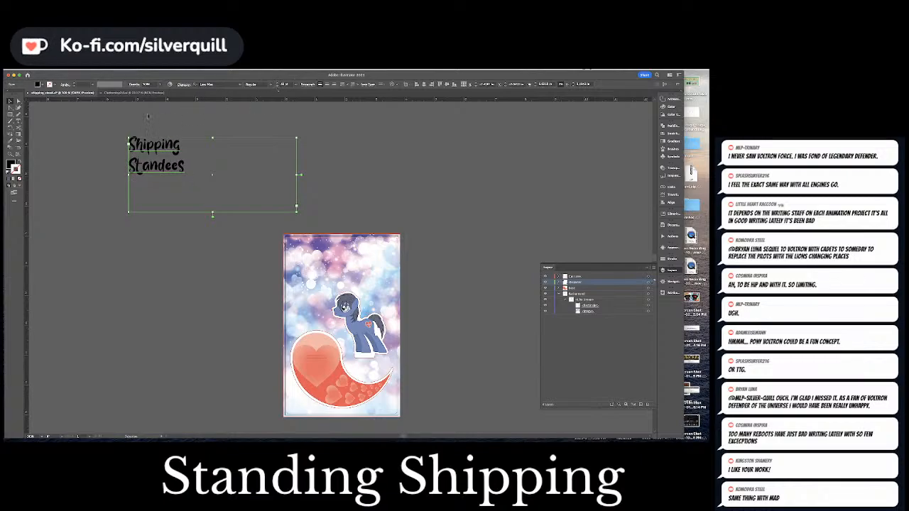
{"action": "left_click", "coordinate": [186, 154]}
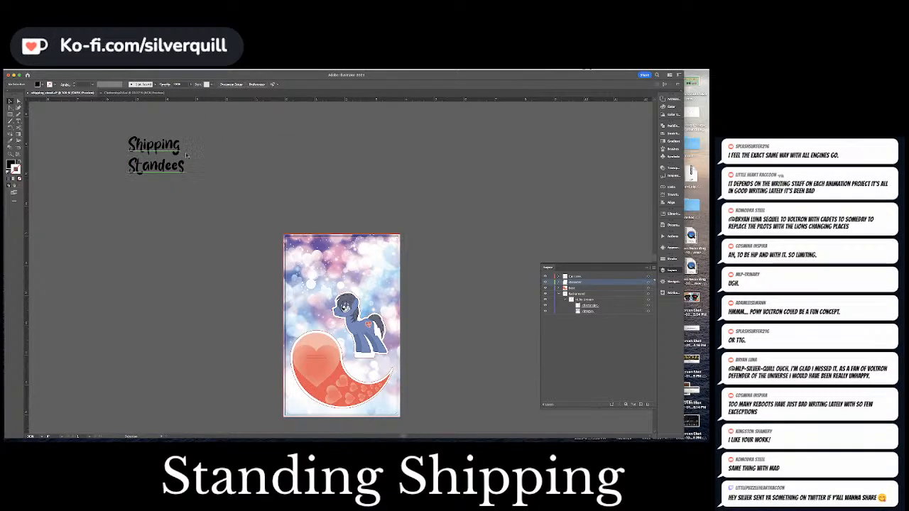
Place the "Shipping Standees" title in the artboard's upper area above the pony and give it a white fill with no stroke.
{"action": "left_click_drag", "start_coordinate": [176, 151], "coordinate": [339, 259]}
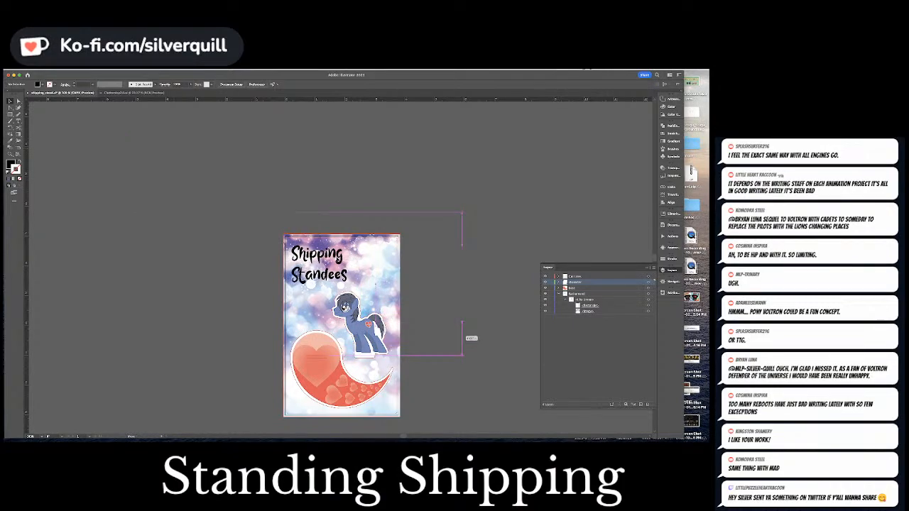
{"action": "key", "text": "super+equal"}
{"action": "key", "text": "super+equal"}
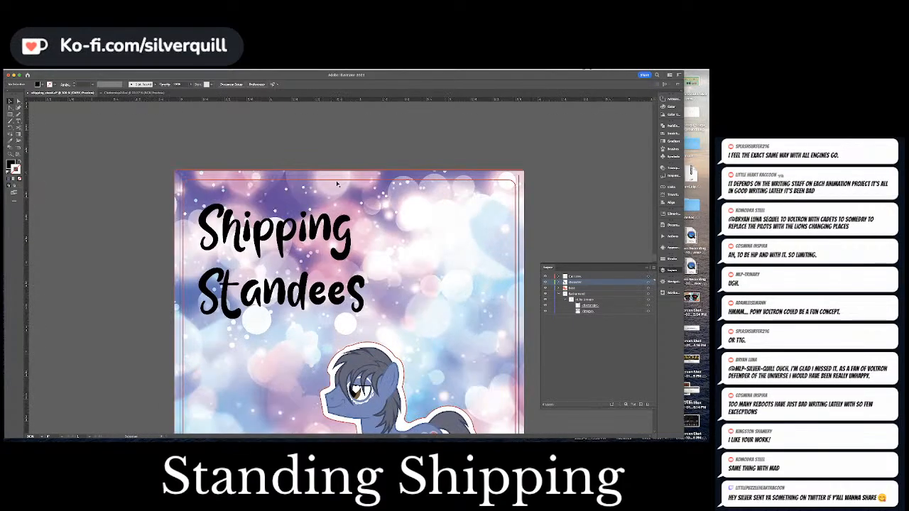
{"action": "left_click", "coordinate": [335, 225]}
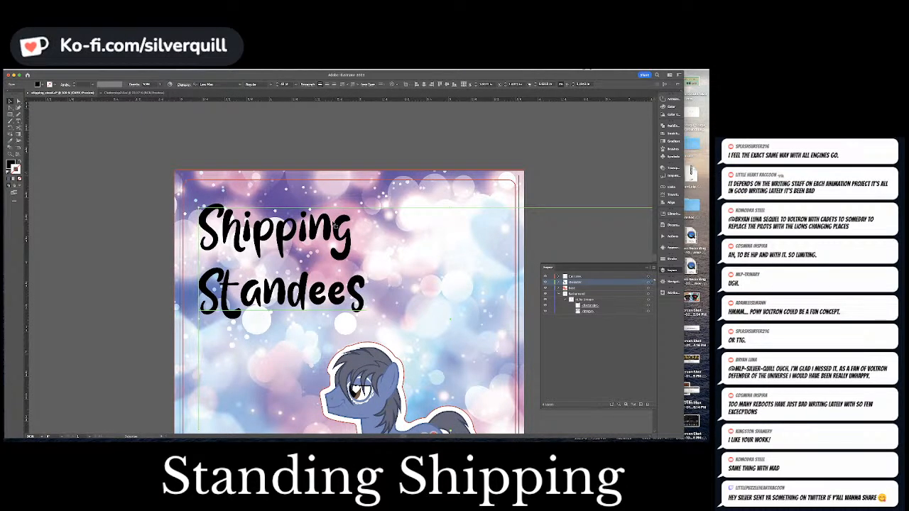
{"action": "key", "text": "d"}
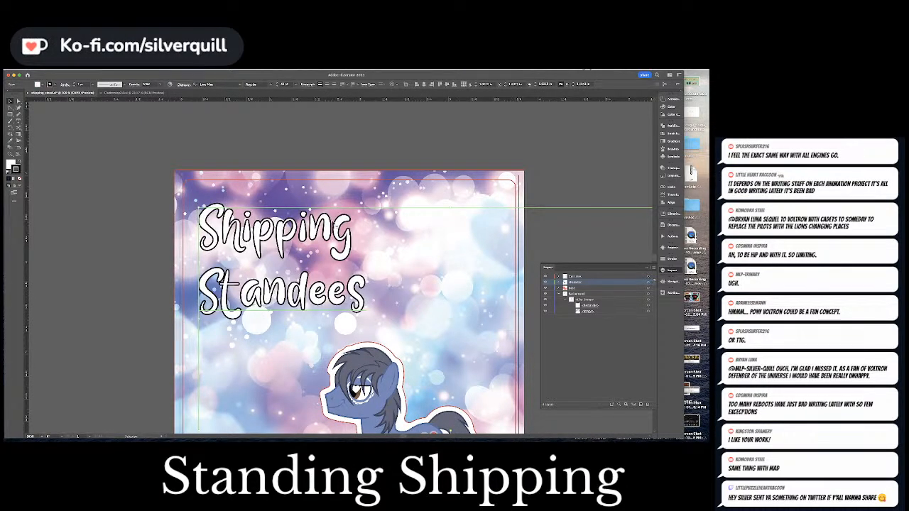
{"action": "key", "text": "slash"}
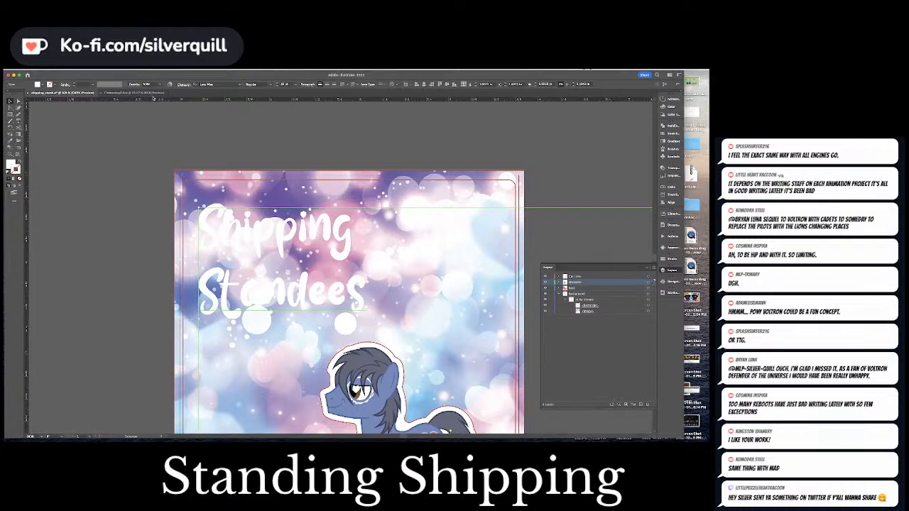
Start a Multiply drop shadow on the "Shipping Standees" title, adjusting its opacity and zeroing the blur and both offsets.
{"action": "left_click", "coordinate": [118, 70]}
{"action": "mouse_move", "coordinate": [142, 137]}
{"action": "left_click", "coordinate": [200, 139]}
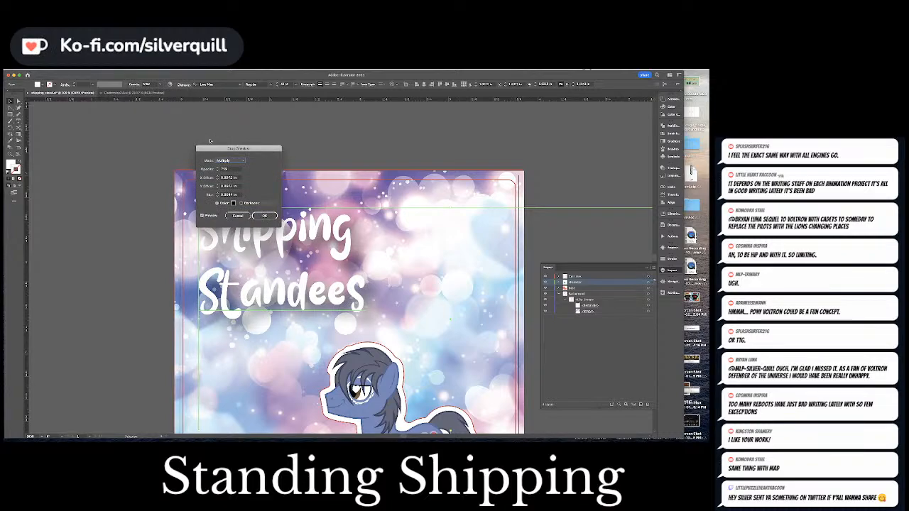
{"action": "key", "text": "Tab"}
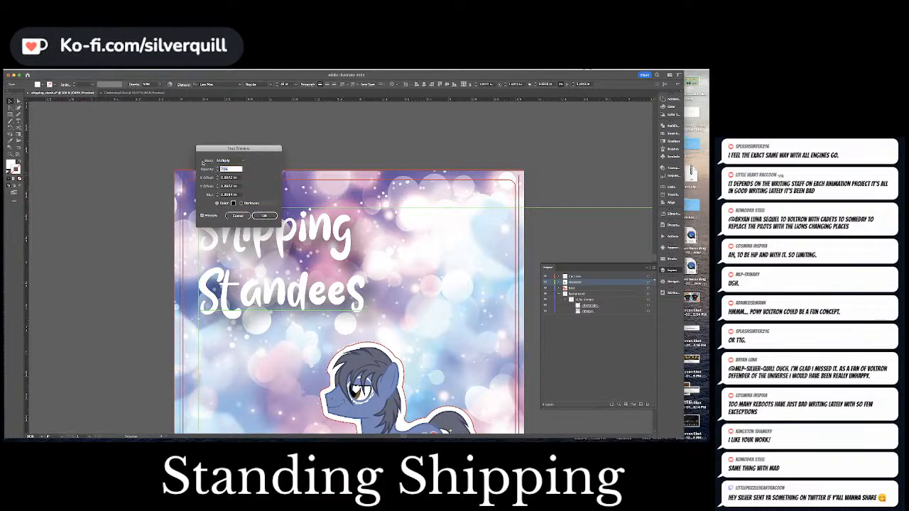
{"action": "type", "text": "30"}
{"action": "left_click", "coordinate": [219, 196]}
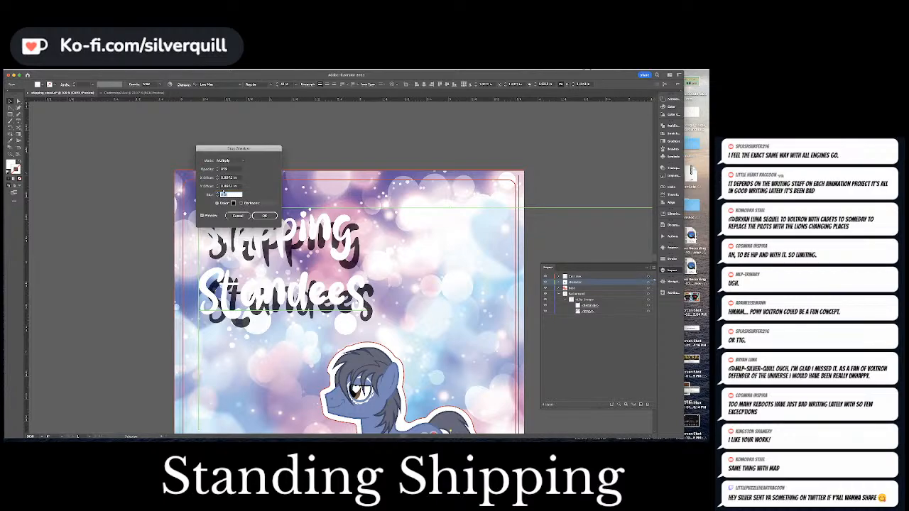
{"action": "left_click", "coordinate": [218, 179]}
{"action": "left_click", "coordinate": [218, 188]}
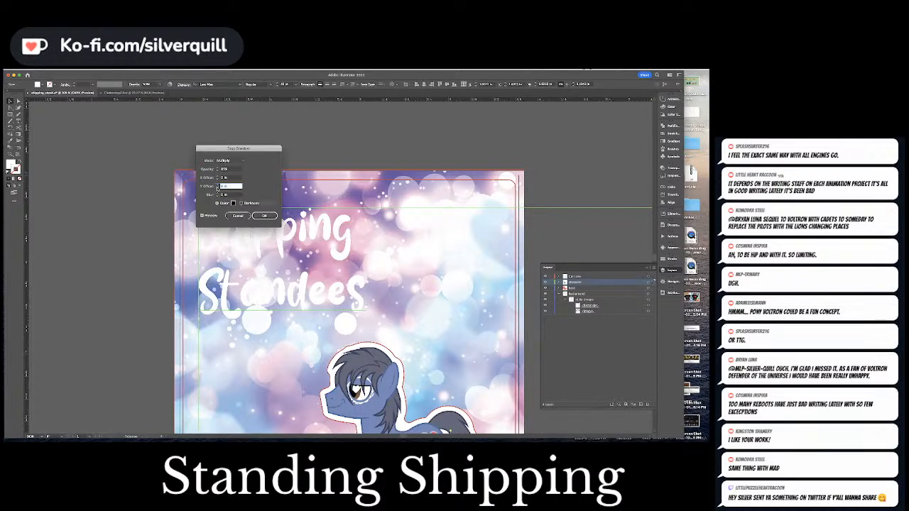
Try a 0.2 in vertical offset for the title's drop shadow, reduce it to a smaller downward offset, and apply the effect.
{"action": "left_click_drag", "start_coordinate": [229, 186], "coordinate": [201, 169]}
{"action": "type", "text": ".2"}
{"action": "key", "text": "Tab"}
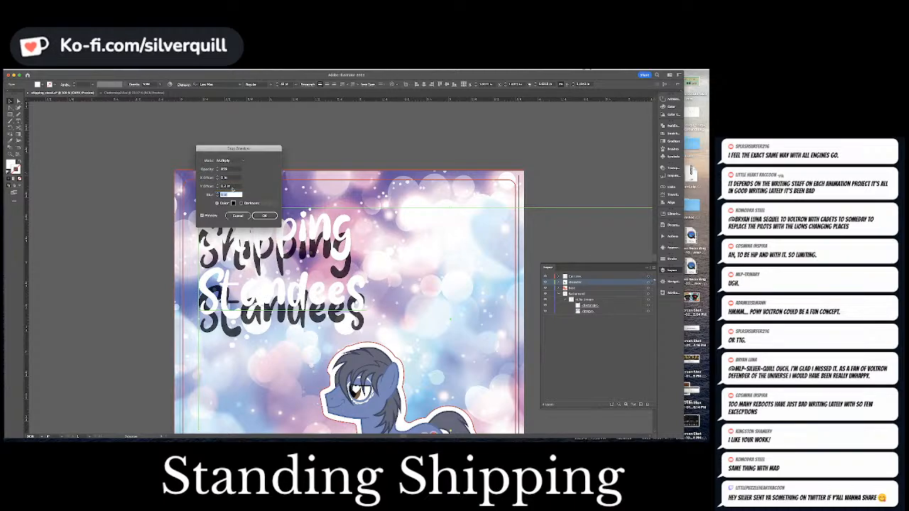
{"action": "key", "text": "shift+Tab"}
{"action": "type", "text": ".1"}
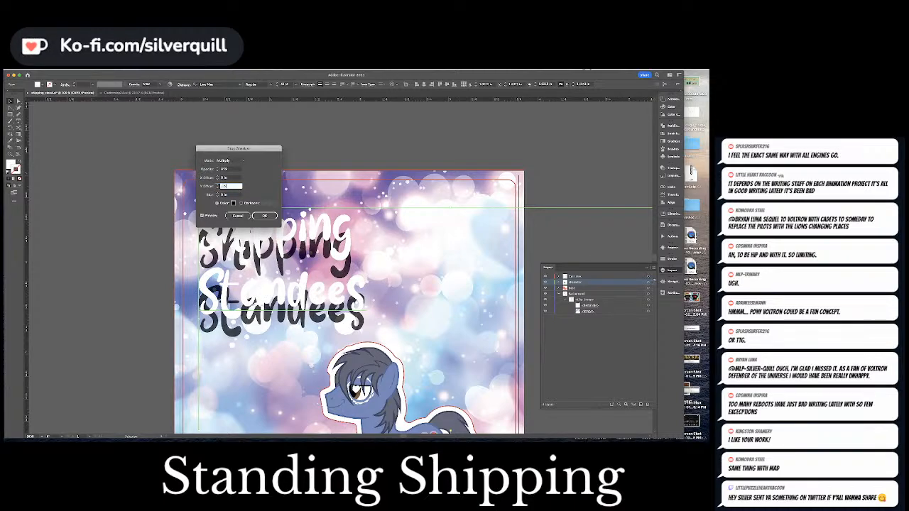
{"action": "key", "text": "Return"}
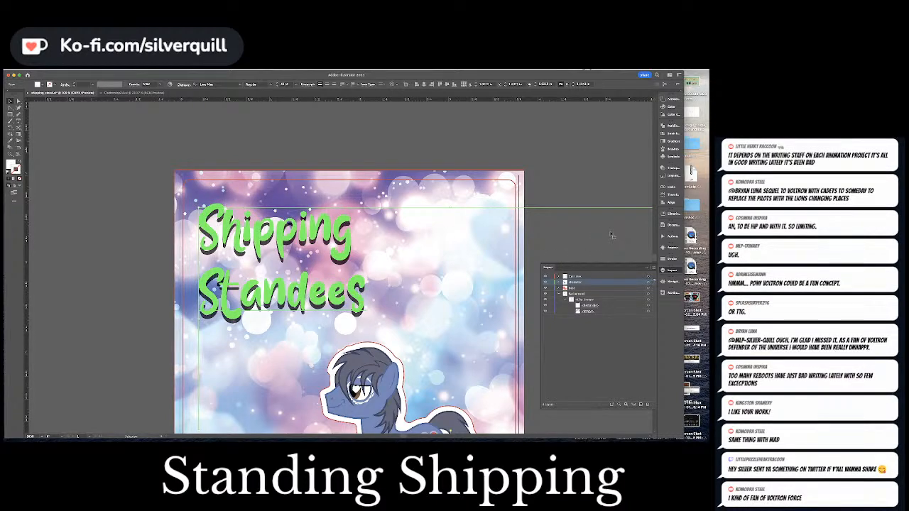
Edit the title's existing drop shadow to add a very slight horizontal offset, and check it with the selection edges hidden.
{"action": "left_click", "coordinate": [669, 247]}
{"action": "left_click", "coordinate": [614, 269]}
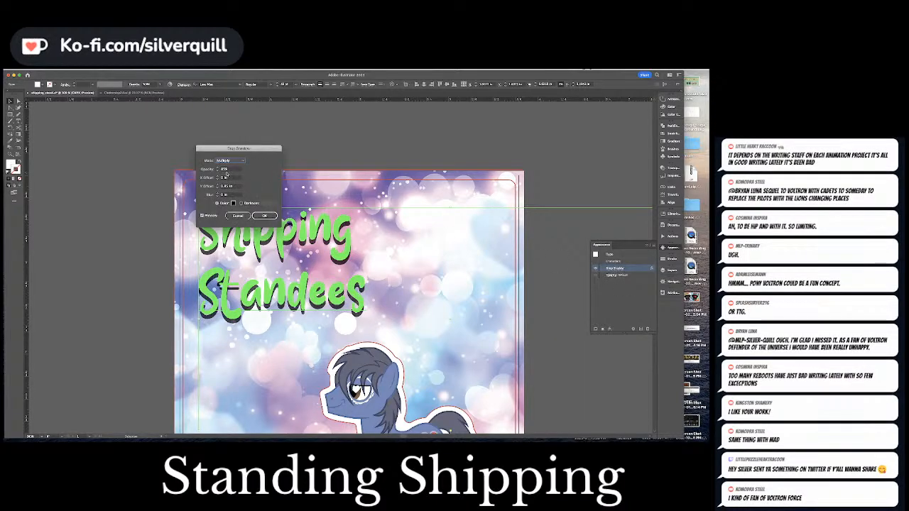
{"action": "left_click", "coordinate": [229, 177]}
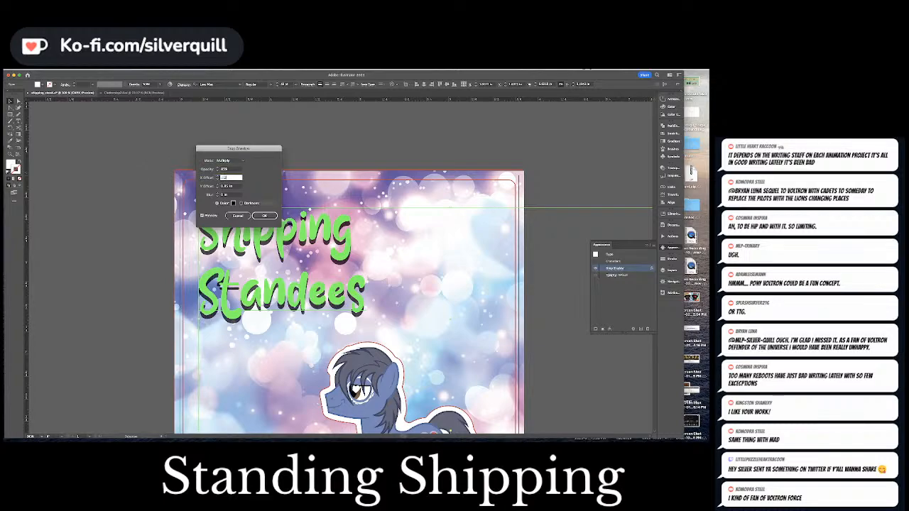
{"action": "key", "text": "Tab"}
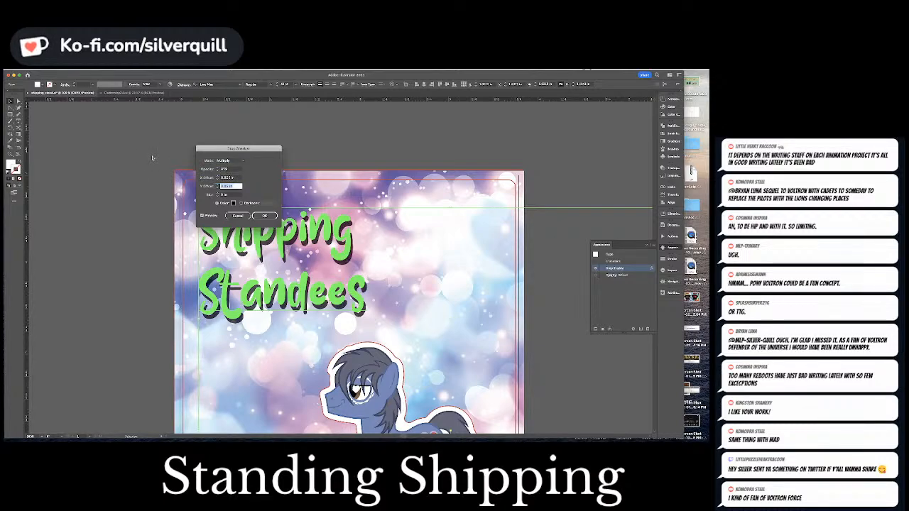
{"action": "left_click", "coordinate": [221, 177]}
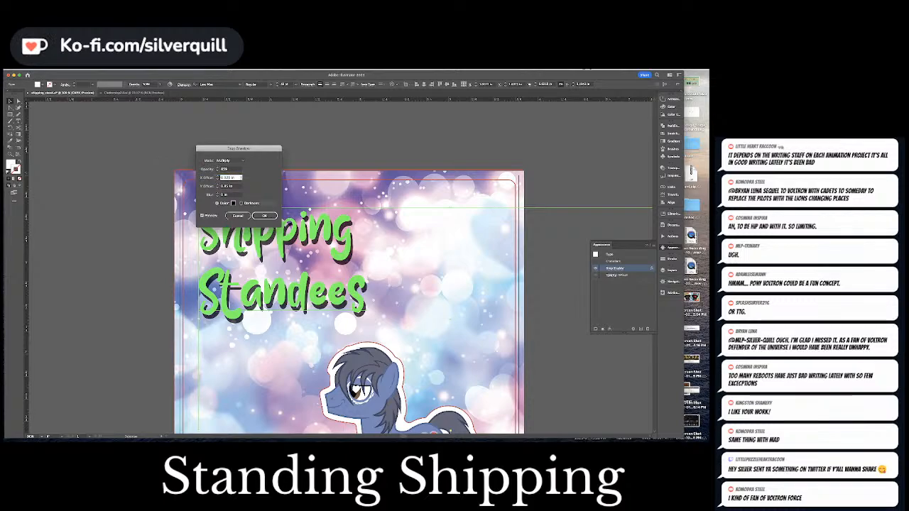
{"action": "key", "text": "BackSpace"}
{"action": "type", "text": "1"}
{"action": "key", "text": "Return"}
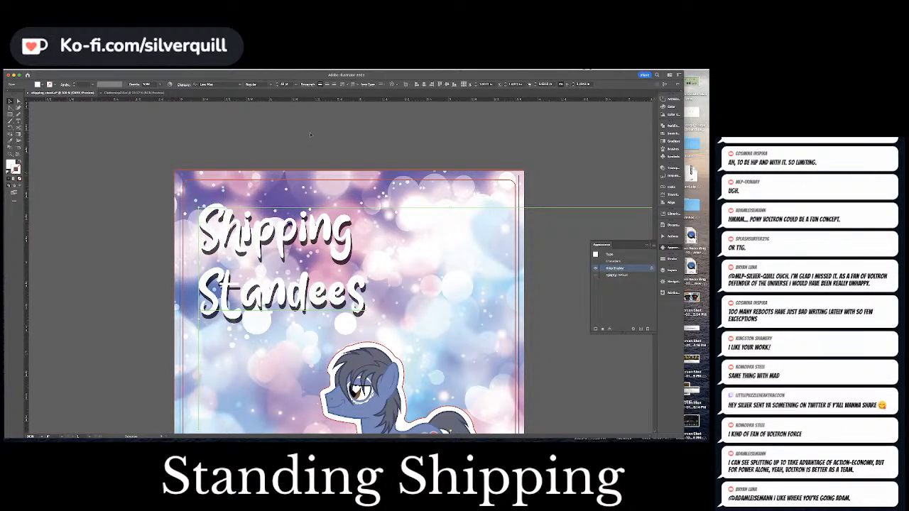
{"action": "key", "text": "super+h"}
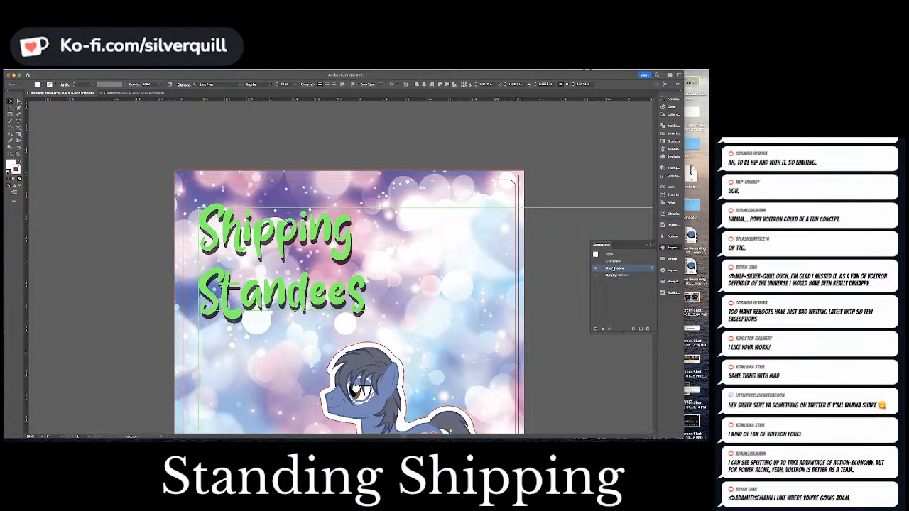
Reopen the title's Drop Shadow effect and try out different blur amounts in the preview.
{"action": "left_click", "coordinate": [615, 268]}
{"action": "left_click", "coordinate": [218, 195]}
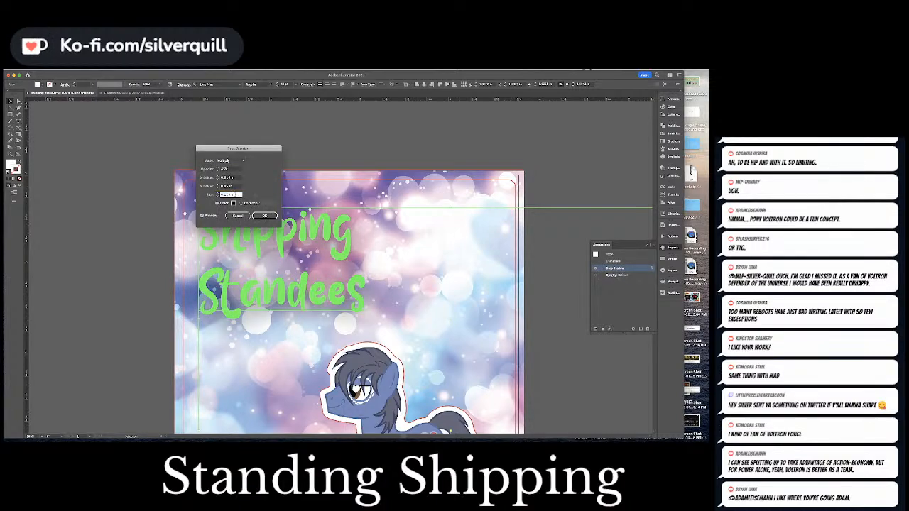
{"action": "type", "text": "1"}
{"action": "key", "text": "Tab"}
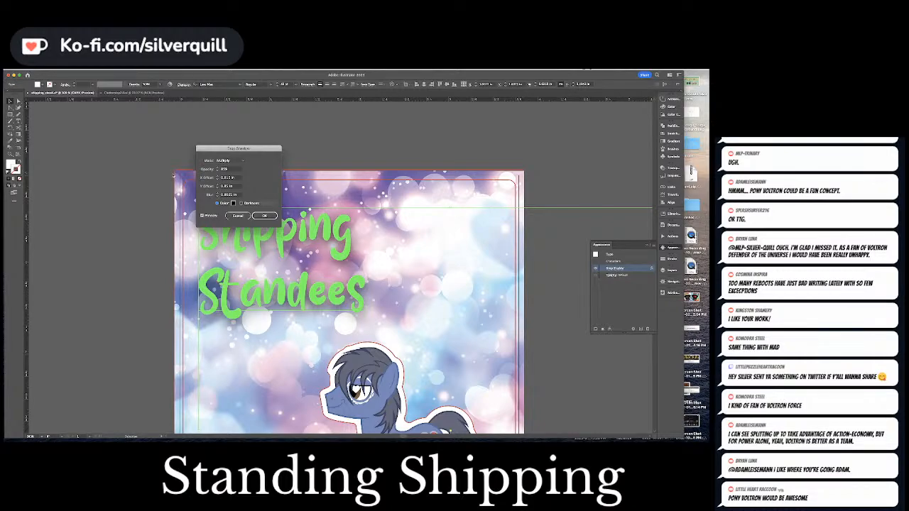
{"action": "left_click", "coordinate": [237, 194]}
{"action": "type", "text": "-"}
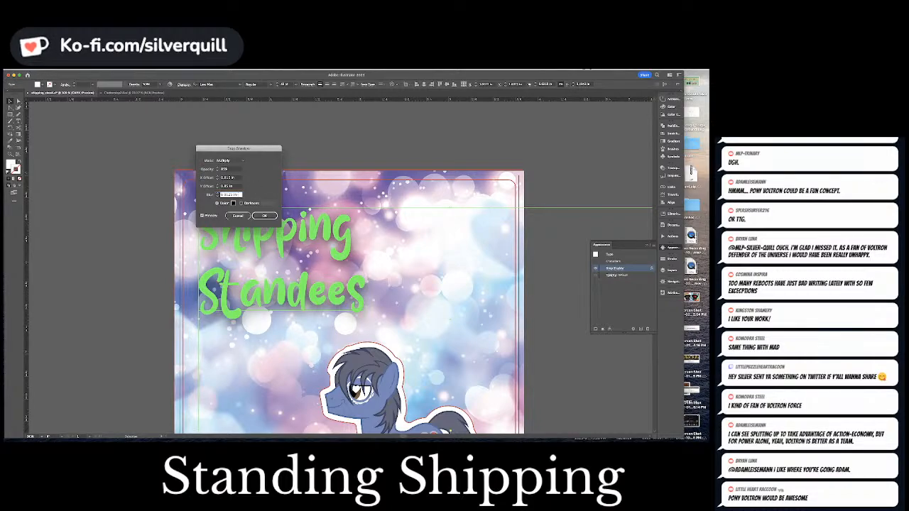
{"action": "type", "text": ".03"}
{"action": "key", "text": "Tab"}
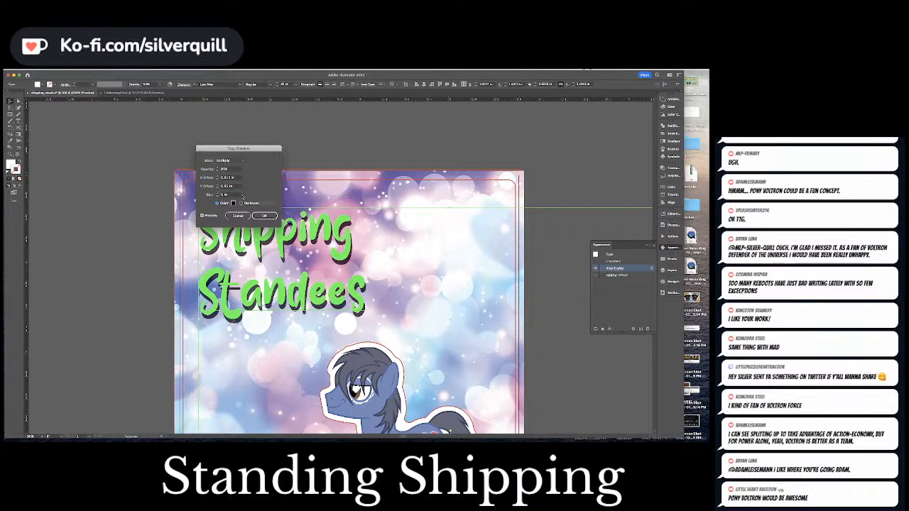
Set the drop shadow's blur to about 0.03 in, apply the effect, and deselect the title.
{"action": "left_click_drag", "start_coordinate": [240, 196], "coordinate": [202, 191]}
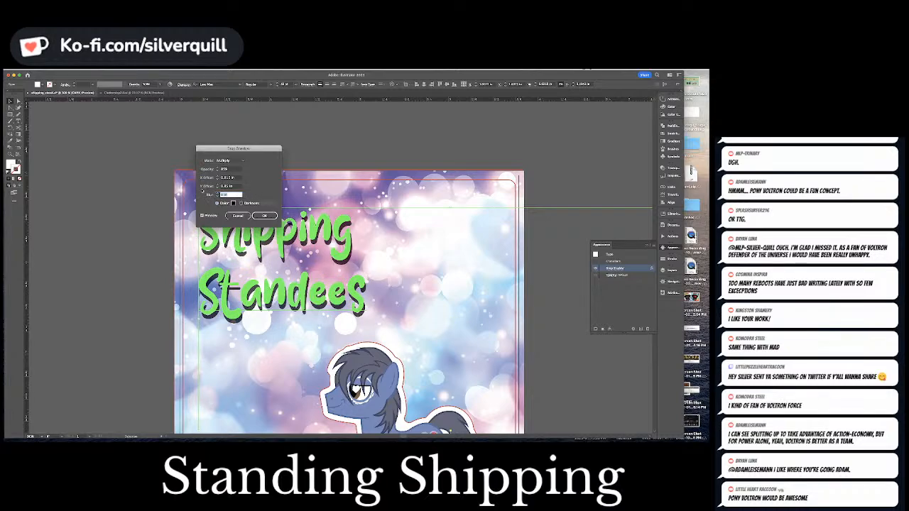
{"action": "type", "text": "0.025"}
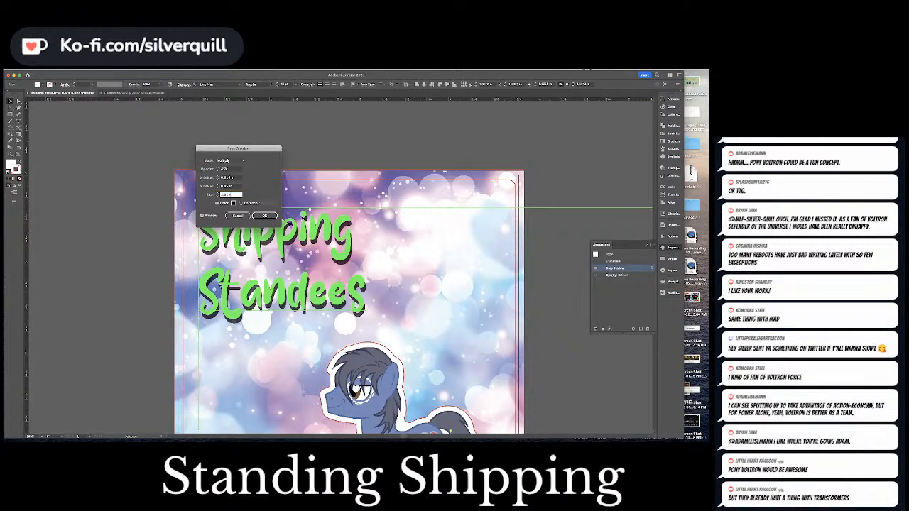
{"action": "key", "text": "Tab"}
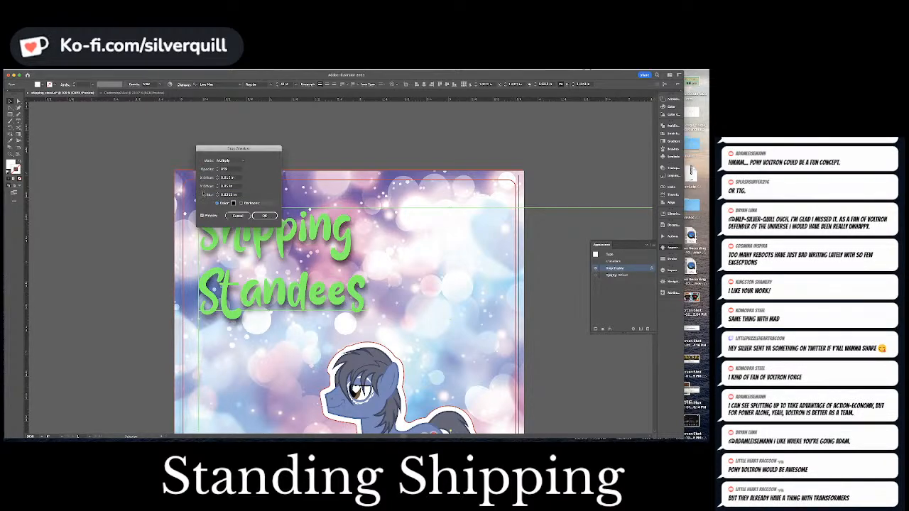
{"action": "double_click", "coordinate": [218, 169]}
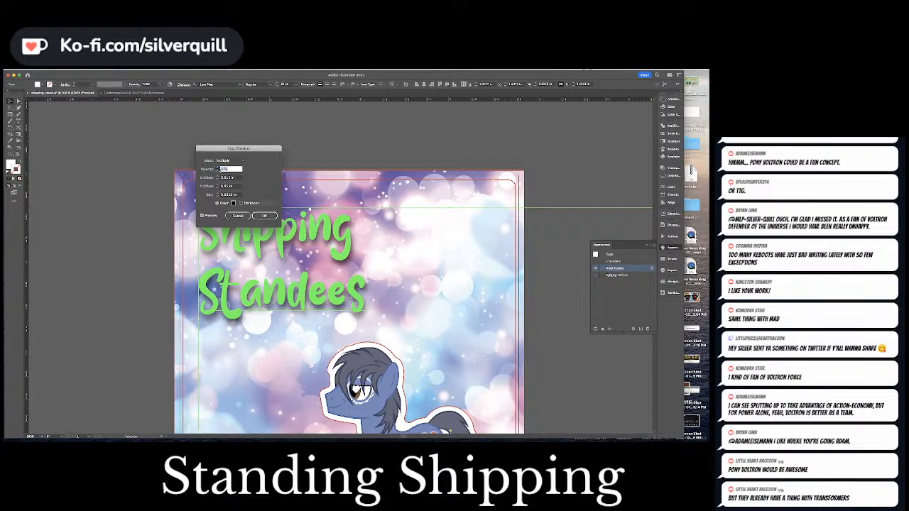
{"action": "left_click", "coordinate": [264, 215]}
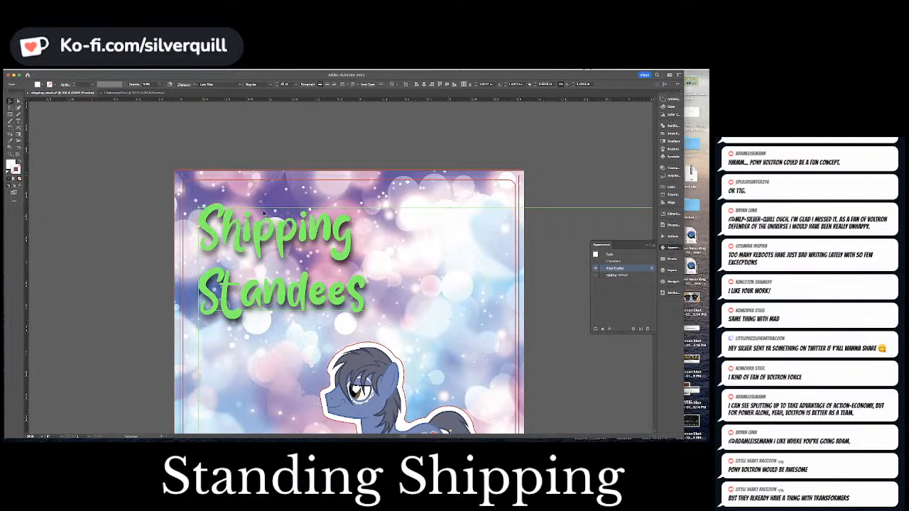
{"action": "left_click", "coordinate": [297, 125]}
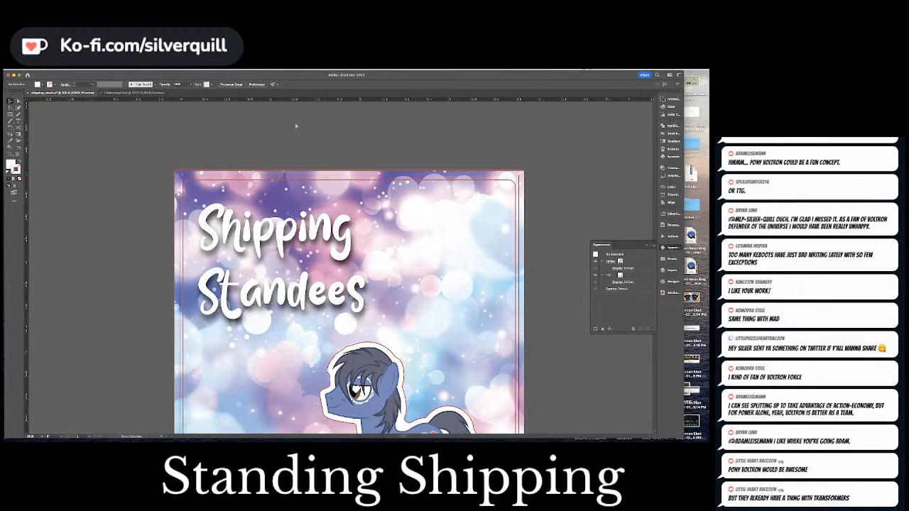
Examine the shadowed title against the background, both within the whole layout and close up.
{"action": "key", "text": "ctrl+minus"}
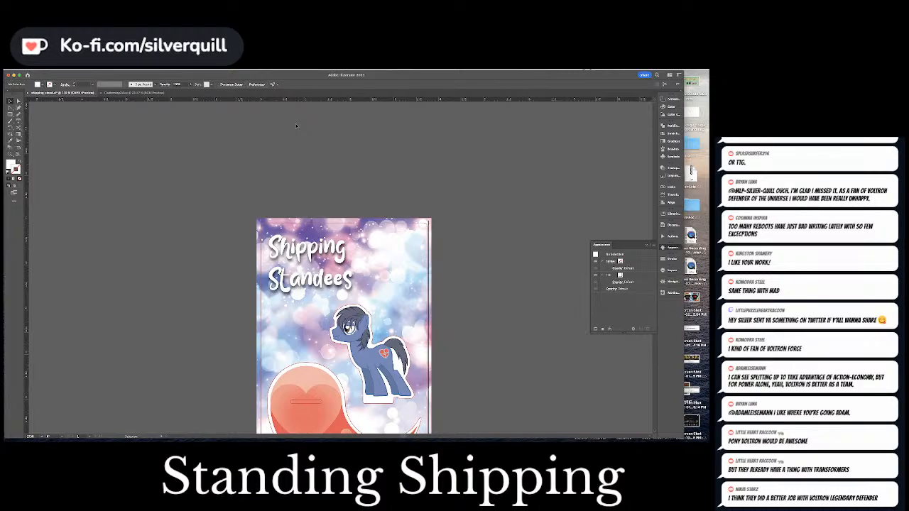
{"action": "key", "text": "super+equal"}
{"action": "key", "text": "super+equal"}
{"action": "key", "text": "super+equal"}
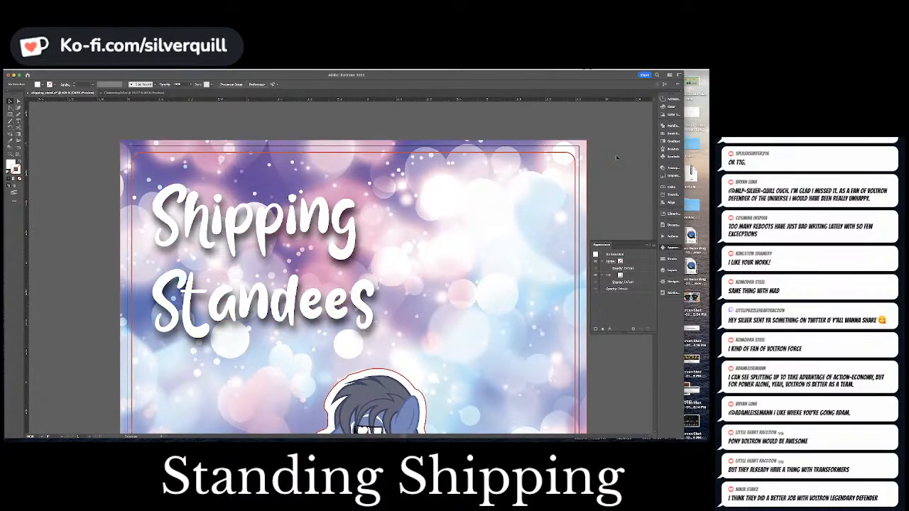
{"action": "scroll", "coordinate": [615, 155], "scroll_direction": "down", "scroll_amount": 1}
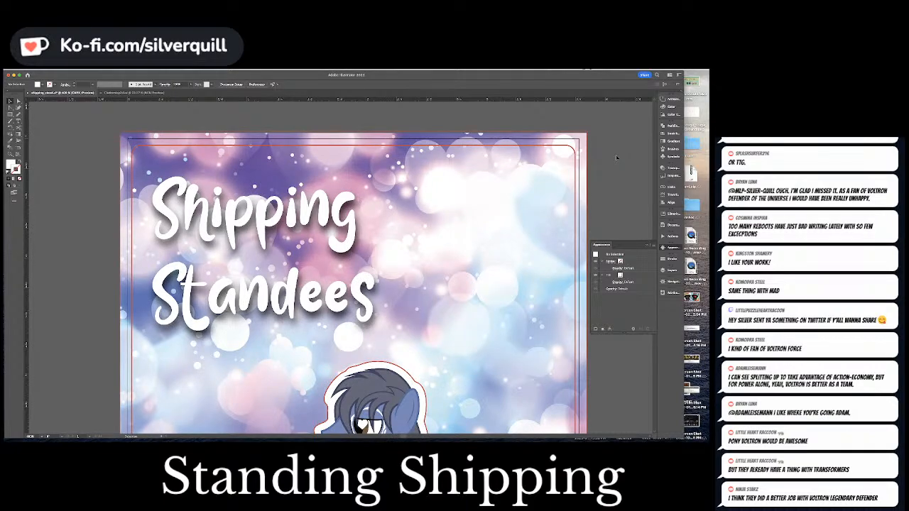
{"action": "scroll", "coordinate": [616, 157], "scroll_direction": "down", "scroll_amount": 1}
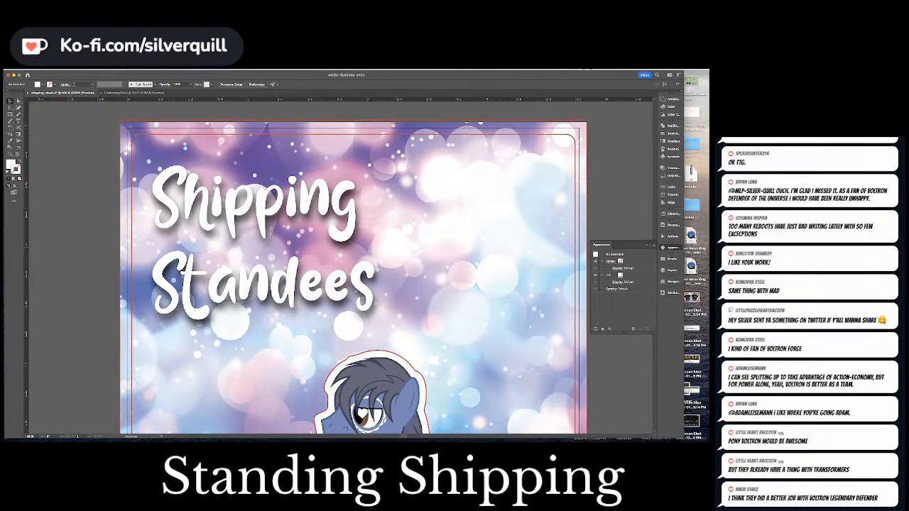
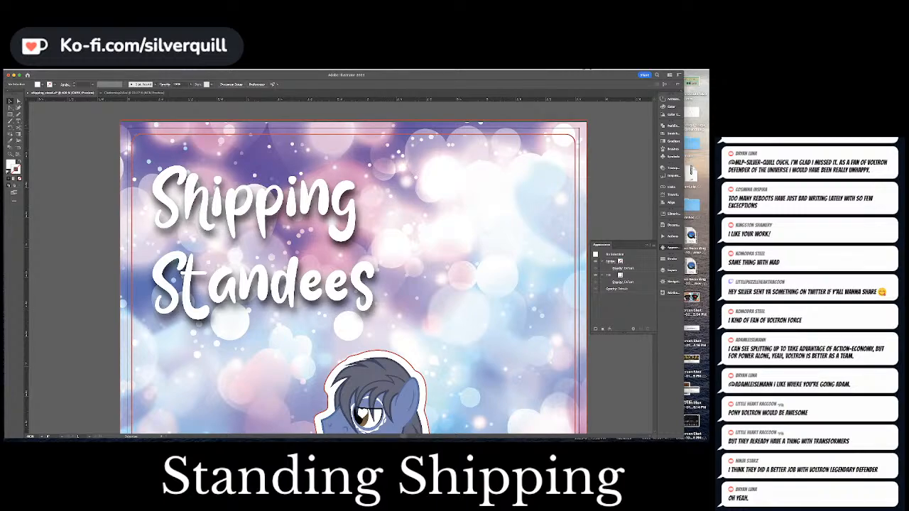
Switch to Finder and place the most recent JPEG photo from the Downloads folder into the Illustrator document.
{"action": "key", "text": "super+Tab"}
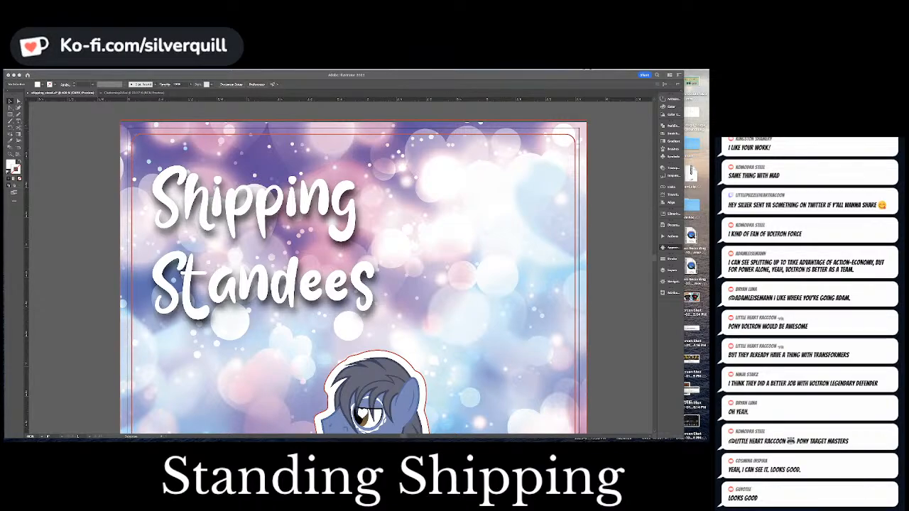
{"action": "key", "text": "super+Tab"}
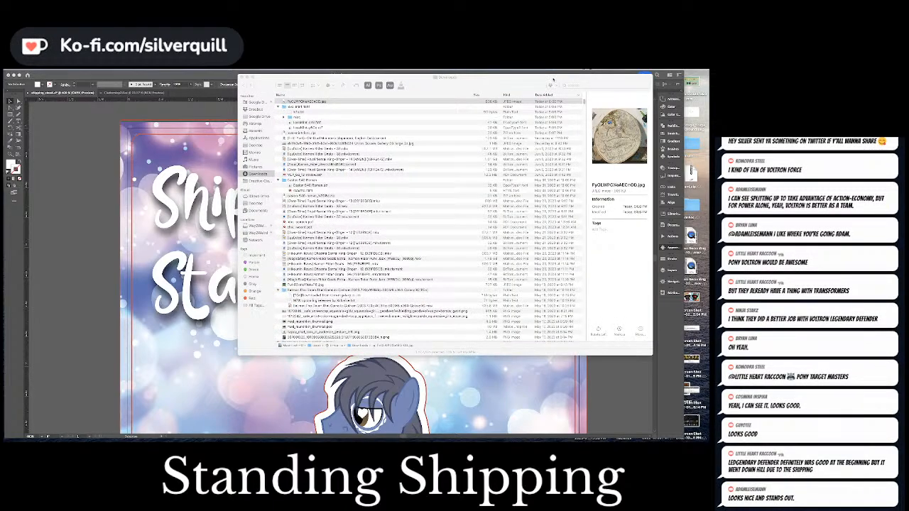
{"action": "left_click_drag", "start_coordinate": [553, 79], "coordinate": [707, 84]}
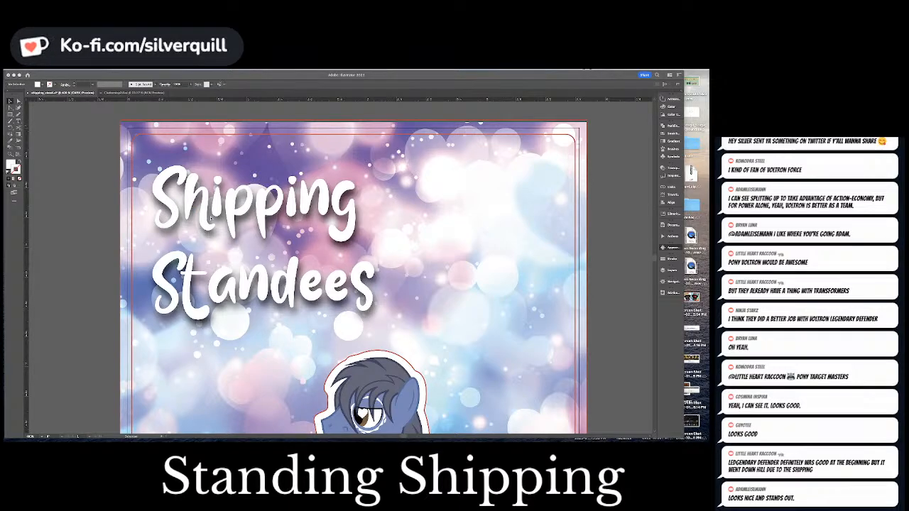
{"action": "left_click_drag", "start_coordinate": [210, 218], "coordinate": [211, 218]}
Move the oversized placed photo off the artboard onto the empty canvas to its left, and deselect it.
{"action": "key", "text": "super+minus"}
{"action": "key", "text": "super+minus"}
{"action": "key", "text": "super+minus"}
{"action": "key", "text": "super+minus"}
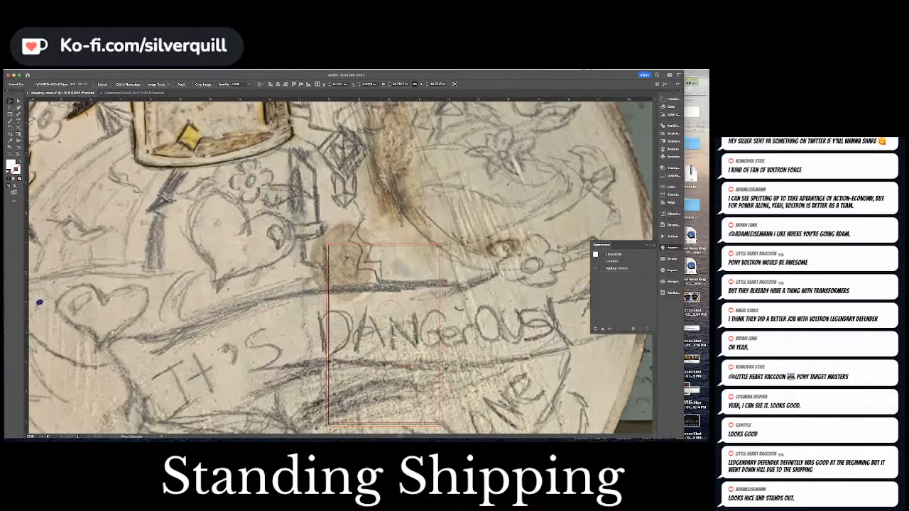
{"action": "key", "text": "super+minus"}
{"action": "key", "text": "super+minus"}
{"action": "key", "text": "super+minus"}
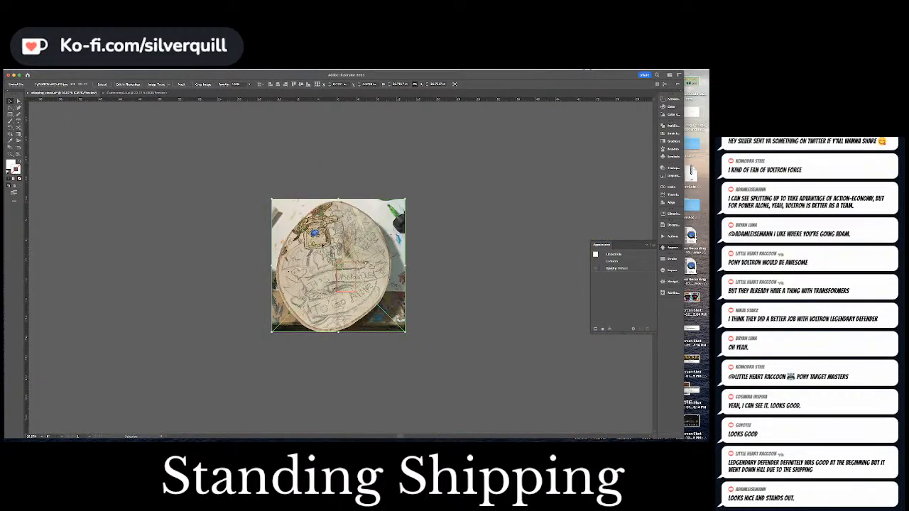
{"action": "left_click_drag", "start_coordinate": [322, 246], "coordinate": [204, 246]}
{"action": "left_click", "coordinate": [331, 181]}
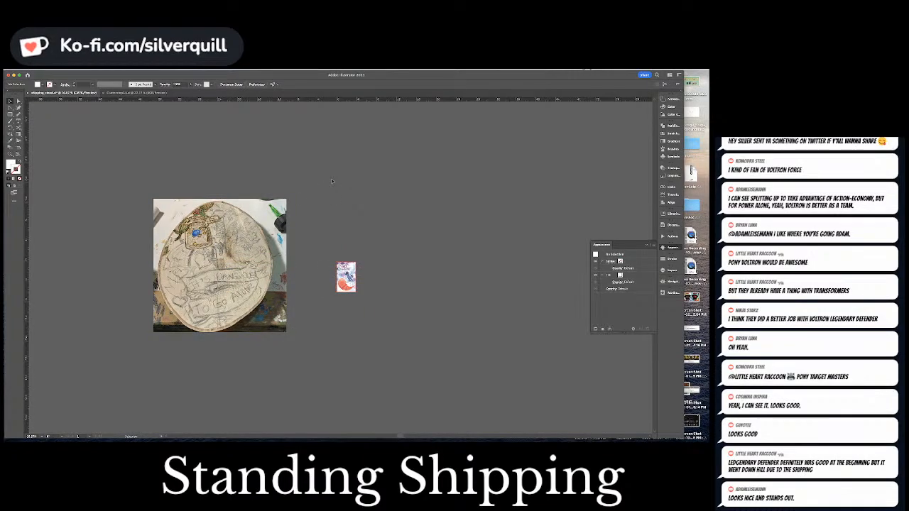
{"action": "key", "text": "super+plus"}
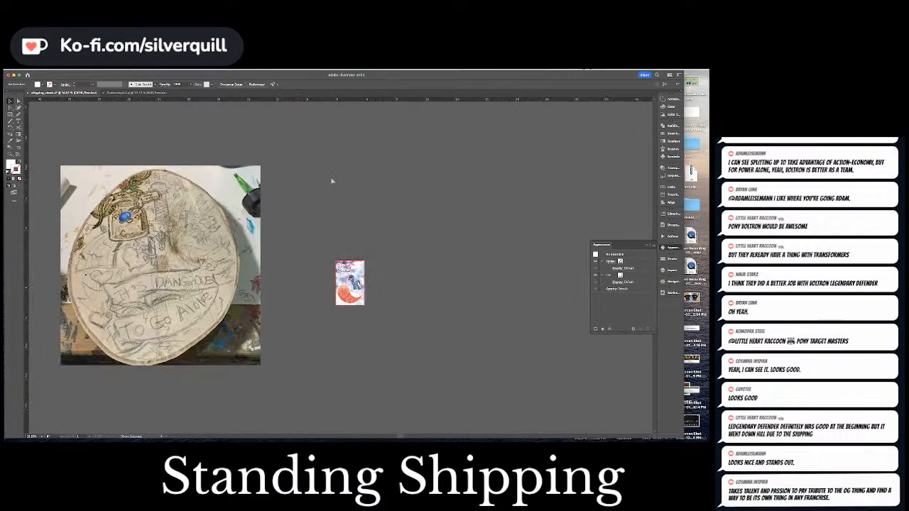
Examine the placed photo of the sketched wood slice, both close up across its drawings and lettering and as a whole.
{"action": "left_click_drag", "start_coordinate": [219, 196], "coordinate": [380, 231]}
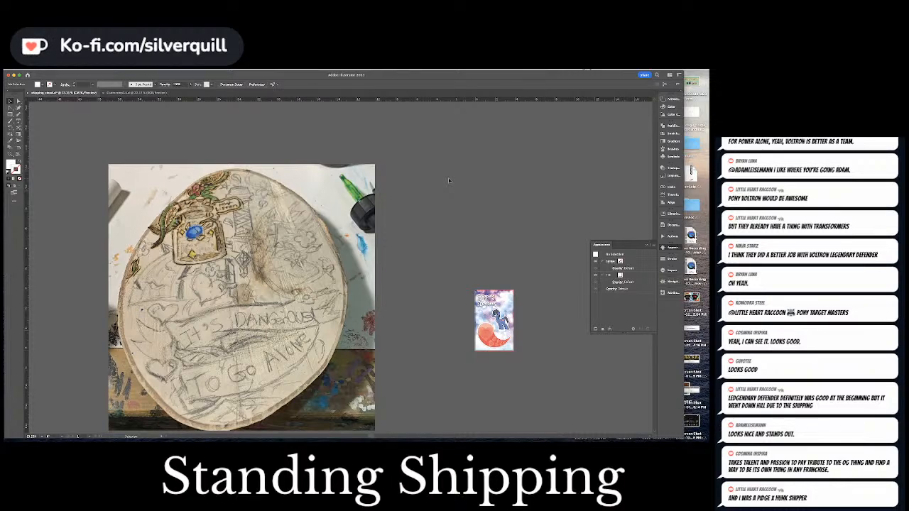
{"action": "scroll", "coordinate": [194, 232], "scroll_direction": "up", "scroll_amount": 2}
{"action": "scroll", "coordinate": [195, 231], "scroll_direction": "up", "scroll_amount": 2}
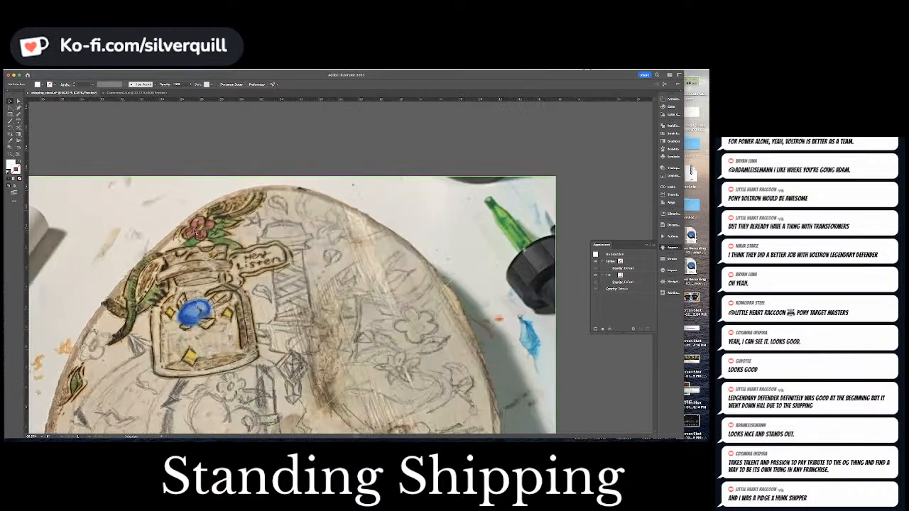
{"action": "scroll", "coordinate": [197, 233], "scroll_direction": "up", "scroll_amount": 2}
{"action": "scroll", "coordinate": [197, 232], "scroll_direction": "down", "scroll_amount": 2}
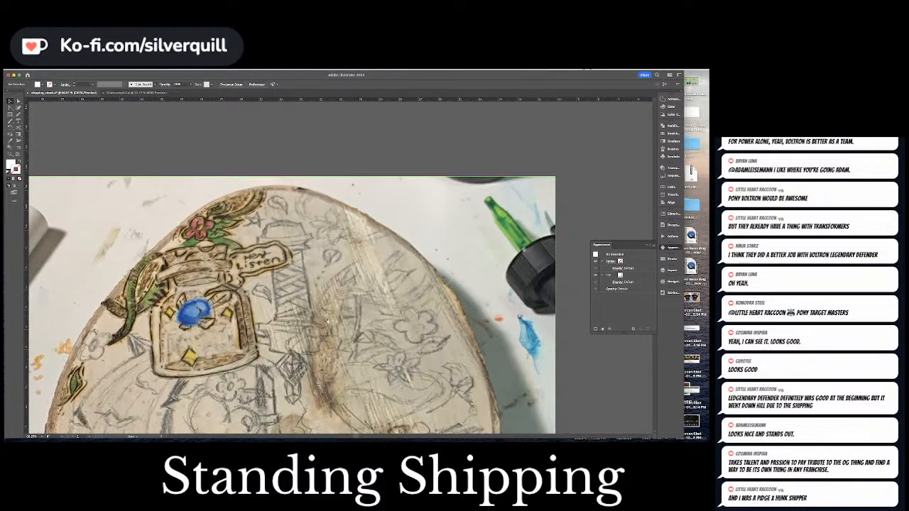
{"action": "scroll", "coordinate": [327, 320], "scroll_direction": "down", "scroll_amount": 3}
{"action": "scroll", "coordinate": [327, 320], "scroll_direction": "right", "scroll_amount": 2}
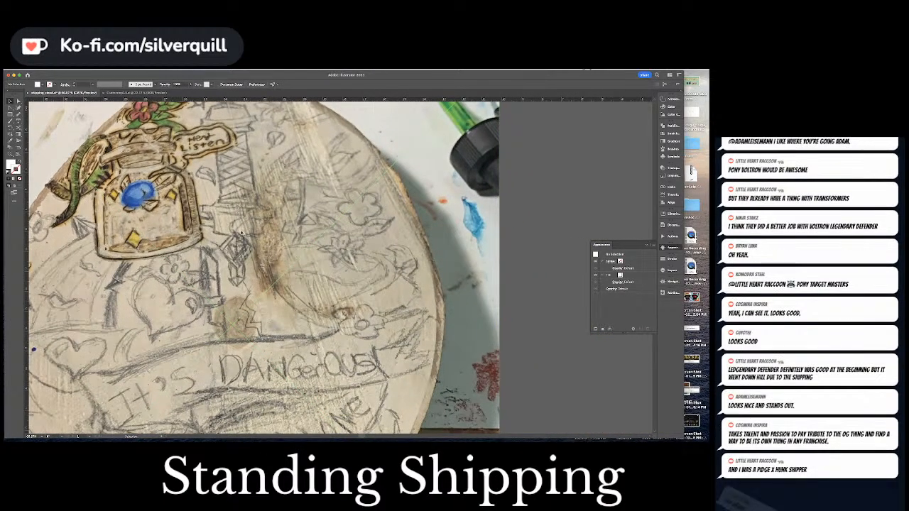
{"action": "scroll", "coordinate": [241, 232], "scroll_direction": "down", "scroll_amount": 3}
{"action": "scroll", "coordinate": [241, 233], "scroll_direction": "left", "scroll_amount": 1}
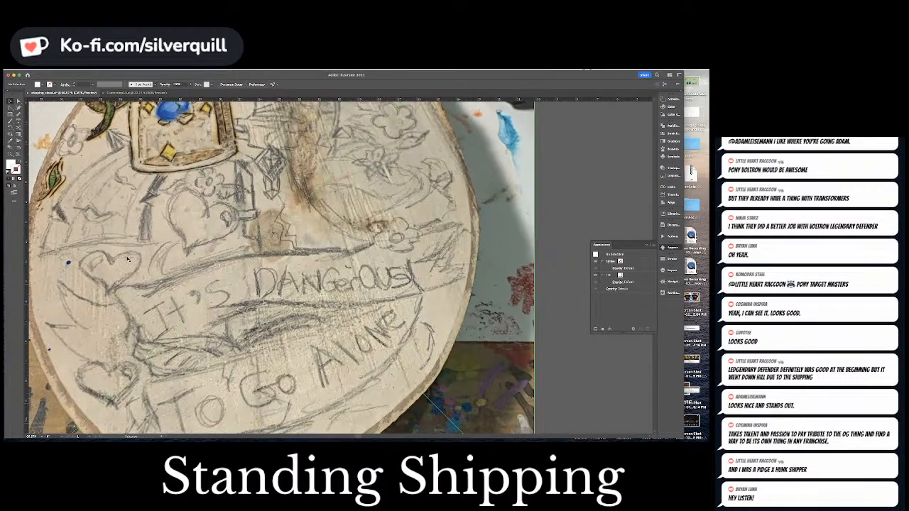
{"action": "left_click_drag", "start_coordinate": [186, 283], "coordinate": [217, 332]}
{"action": "left_click_drag", "start_coordinate": [260, 266], "coordinate": [169, 292]}
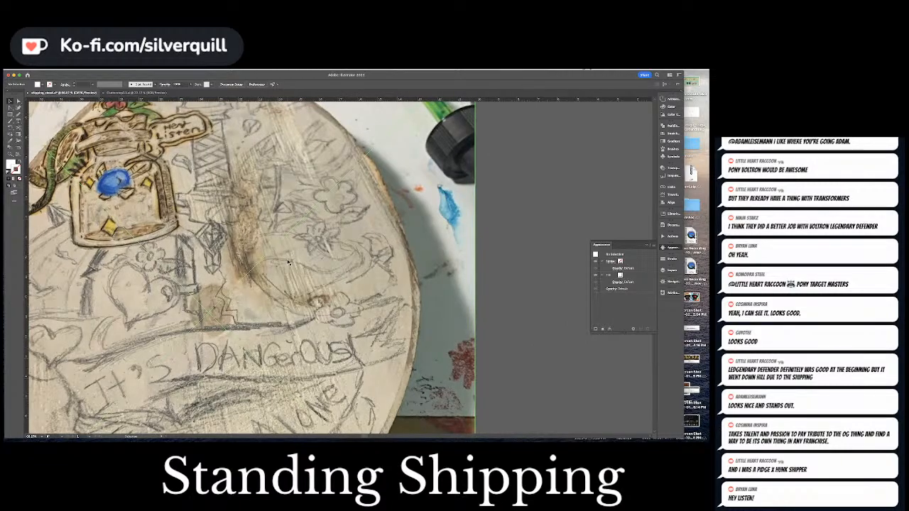
{"action": "left_click_drag", "start_coordinate": [288, 263], "coordinate": [288, 333]}
{"action": "left_click_drag", "start_coordinate": [275, 385], "coordinate": [347, 151]}
{"action": "left_click_drag", "start_coordinate": [240, 142], "coordinate": [245, 234]}
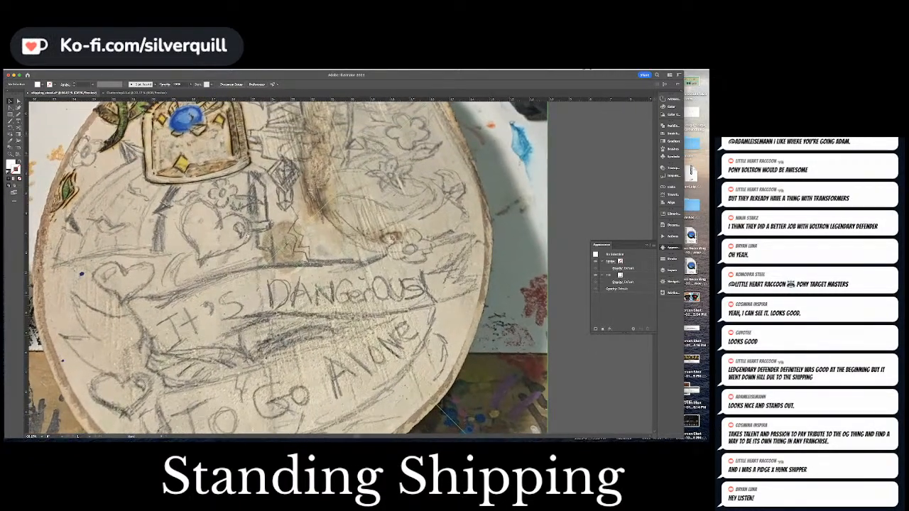
{"action": "key", "text": "super+0"}
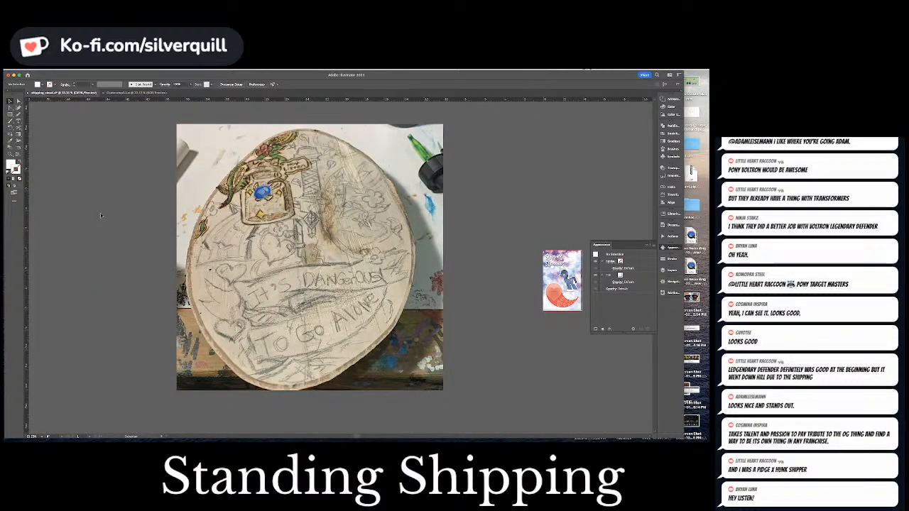
Delete the placed wood slice photo from the document and bring the artboard back into view.
{"action": "left_click", "coordinate": [211, 208]}
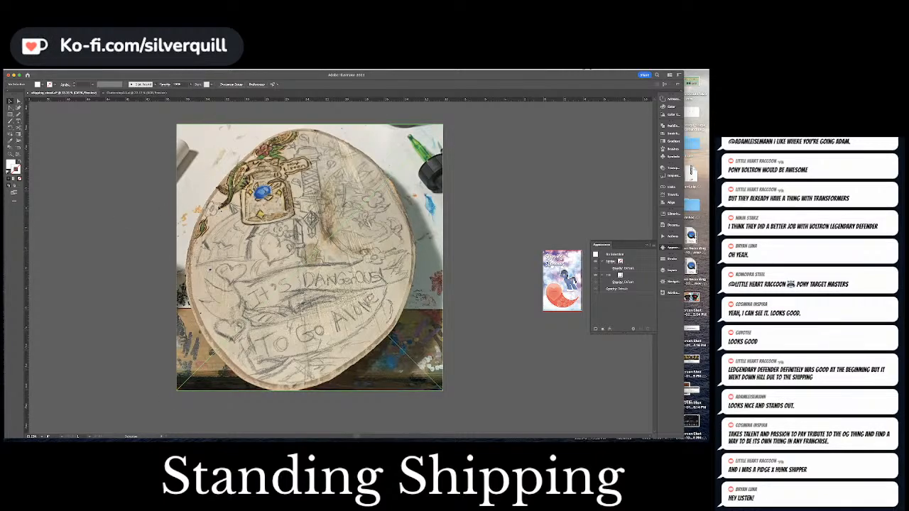
{"action": "left_click", "coordinate": [411, 165]}
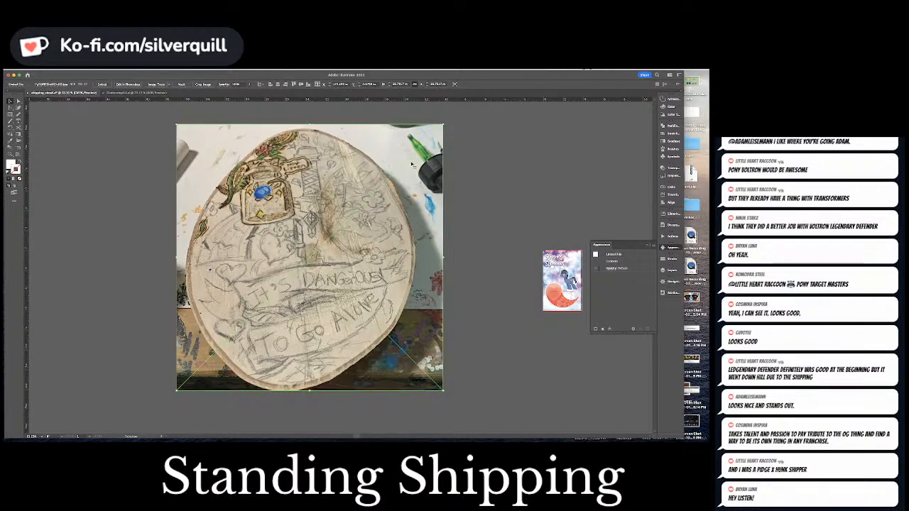
{"action": "key", "text": "Delete"}
{"action": "scroll", "coordinate": [348, 179], "scroll_direction": "right", "scroll_amount": 5}
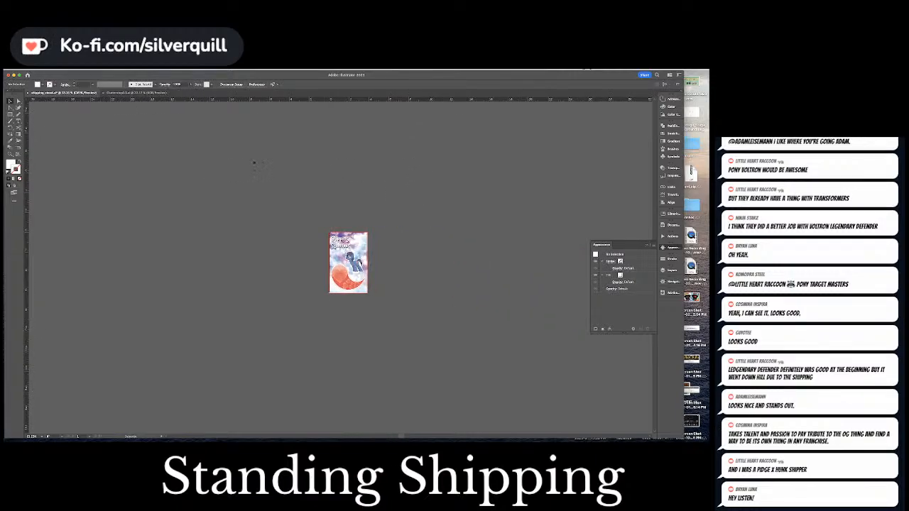
{"action": "key", "text": "super+0"}
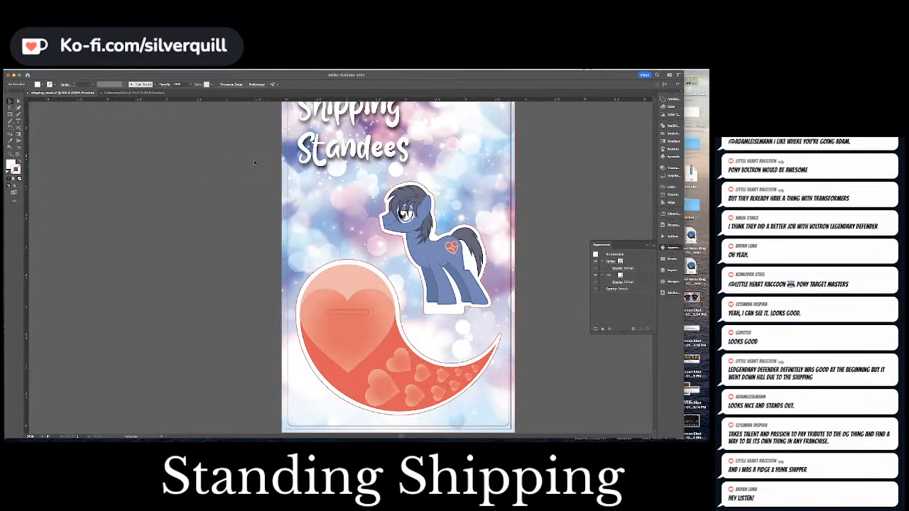
Offset the card's rounded border path inward to create an inner margin outline, and deselect it.
{"action": "left_click_drag", "start_coordinate": [333, 170], "coordinate": [239, 232]}
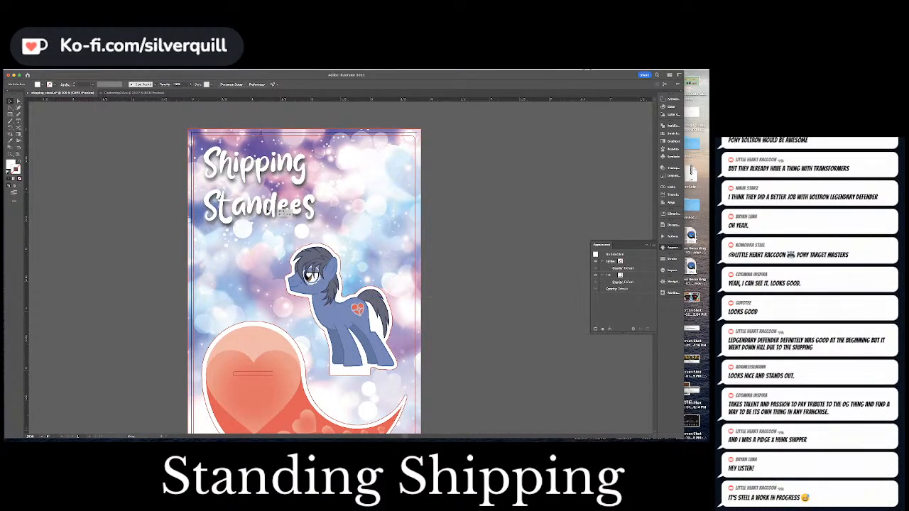
{"action": "left_click", "coordinate": [278, 210]}
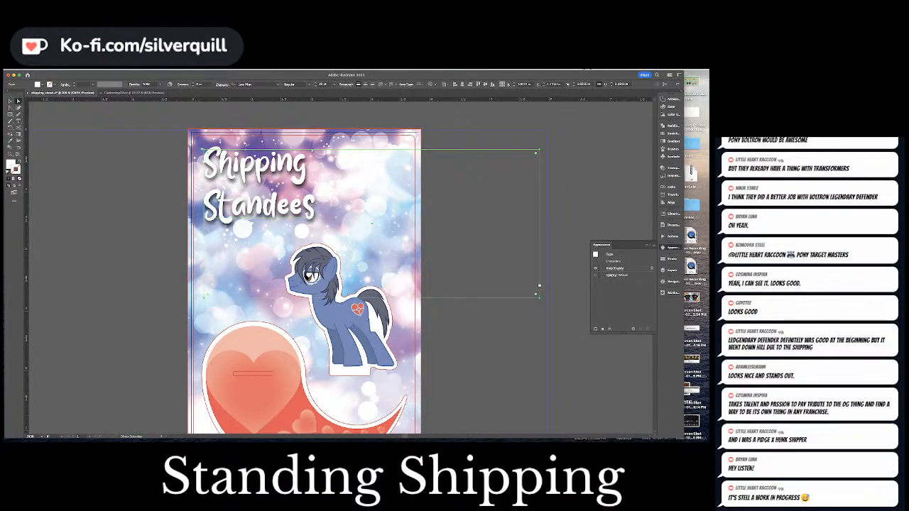
{"action": "key", "text": "super+0"}
{"action": "left_click", "coordinate": [243, 137]}
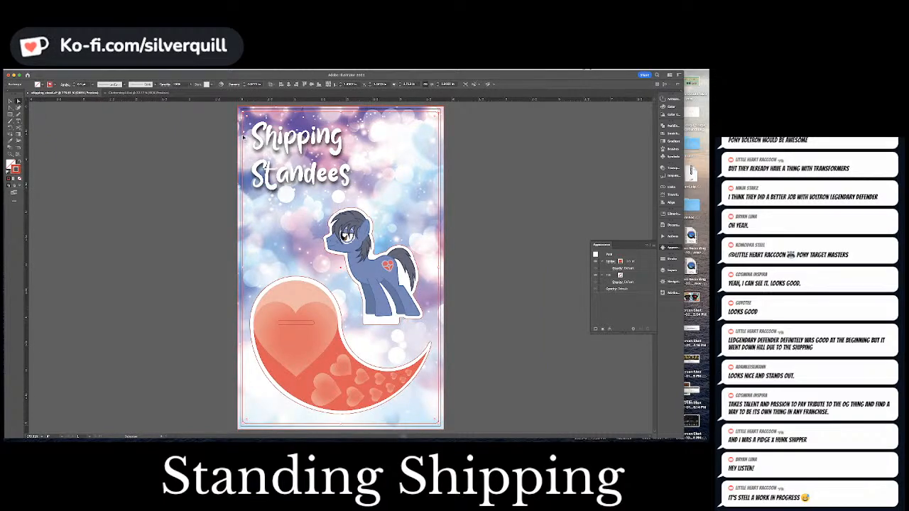
{"action": "key", "text": "a"}
{"action": "key", "text": "v"}
{"action": "key", "text": "super+alt+o"}
{"action": "key", "text": "BackSpace"}
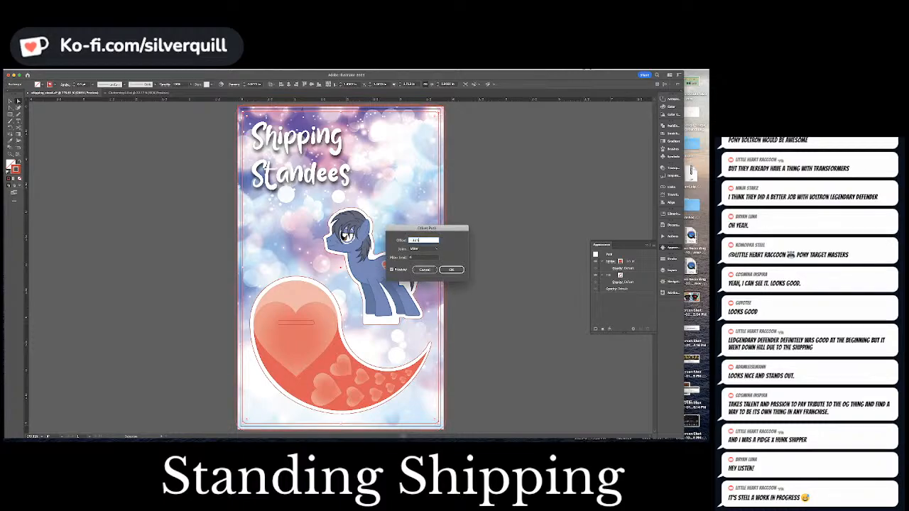
{"action": "key", "text": "Return"}
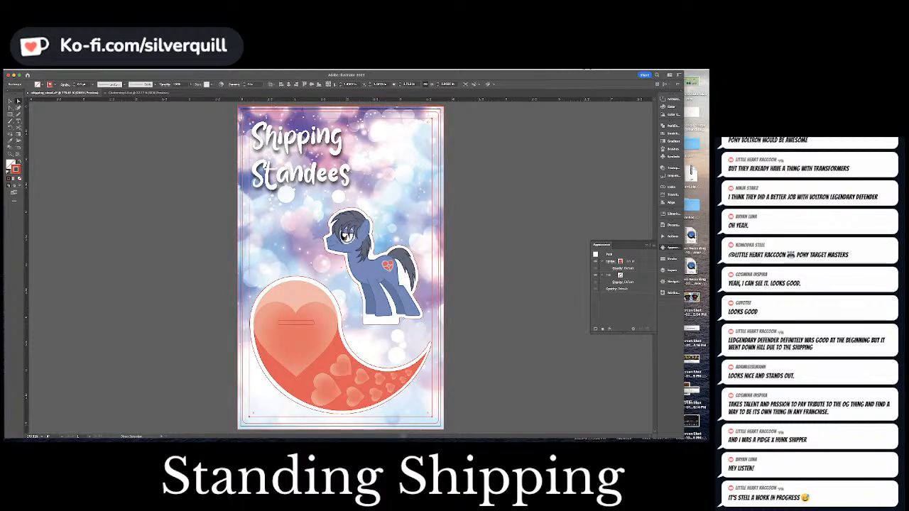
{"action": "left_click_drag", "start_coordinate": [245, 107], "coordinate": [548, 256]}
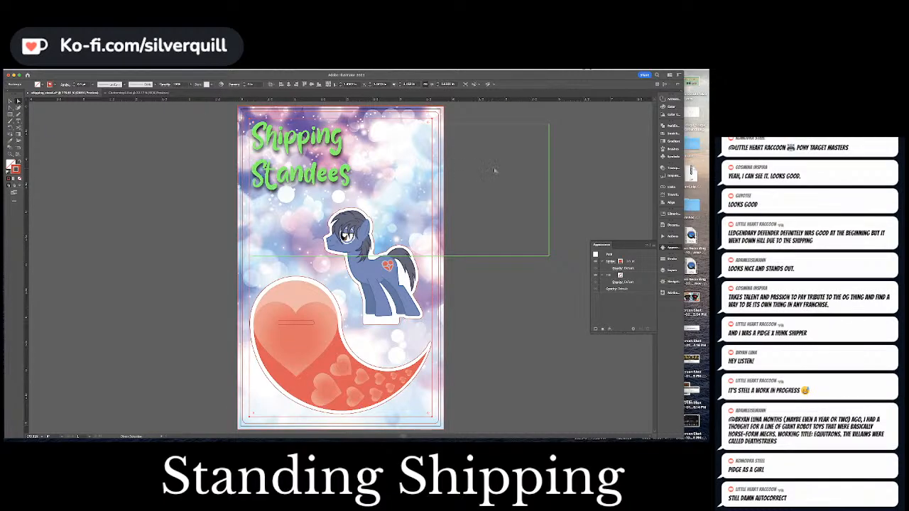
{"action": "left_click", "coordinate": [590, 128]}
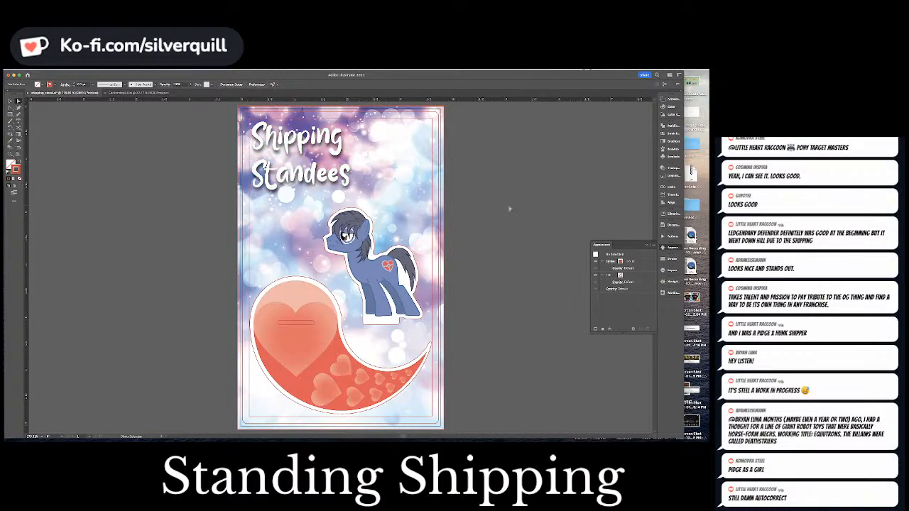
Move the "Shipping Standees" title slightly down so it sits inside the new inner margin, and deselect it.
{"action": "left_click_drag", "start_coordinate": [318, 180], "coordinate": [320, 177]}
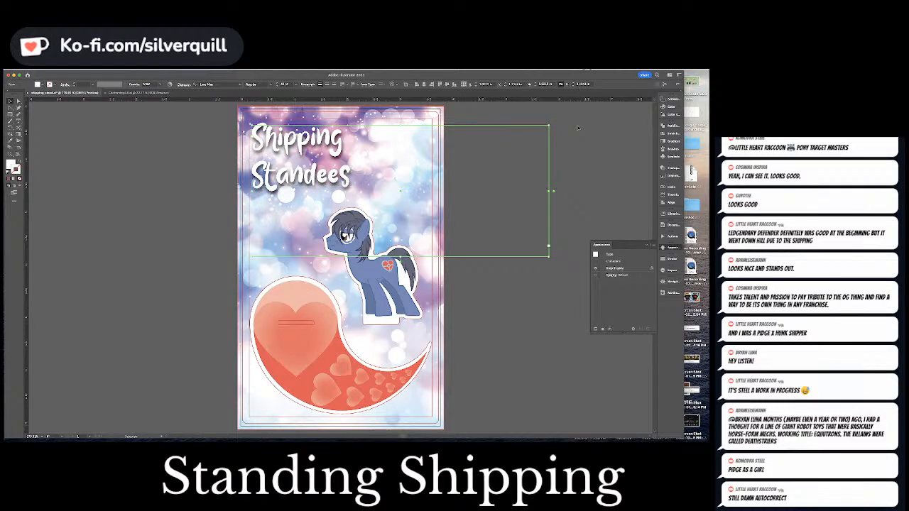
{"action": "left_click", "coordinate": [554, 208]}
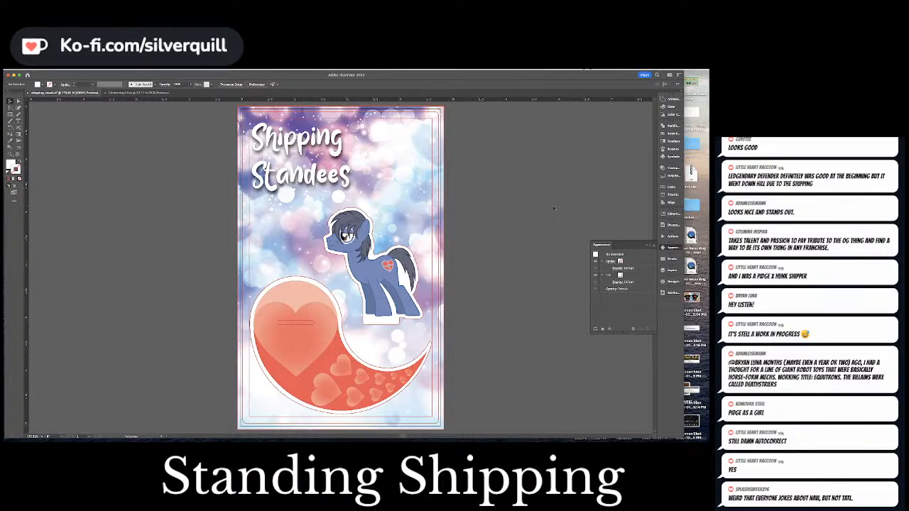
{"action": "left_click_drag", "start_coordinate": [319, 175], "coordinate": [320, 188]}
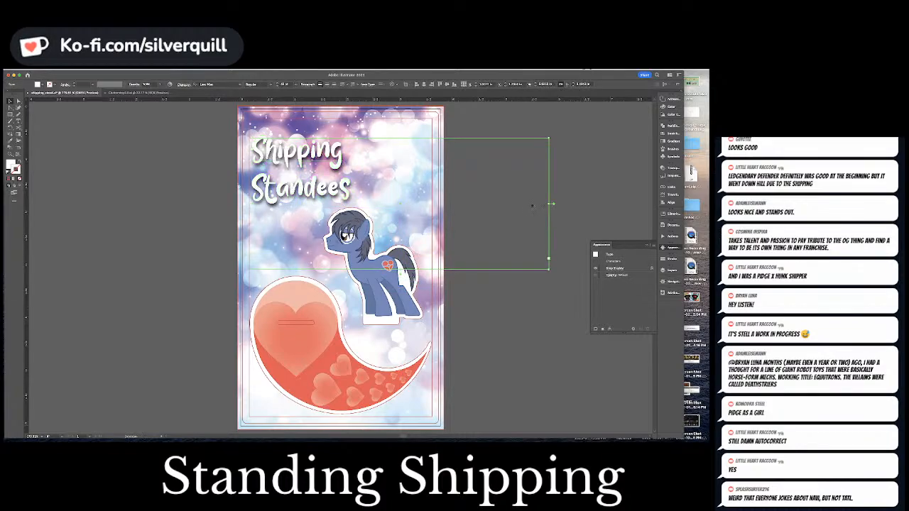
{"action": "left_click", "coordinate": [571, 162]}
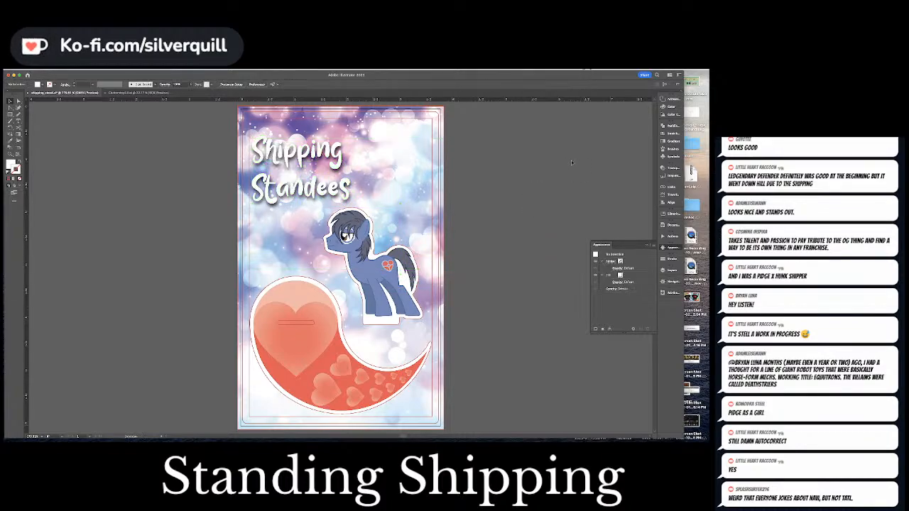
Change the ruler units to centimeters and select the card's rounded border rectangle to check its dimensions.
{"action": "right_click", "coordinate": [445, 99]}
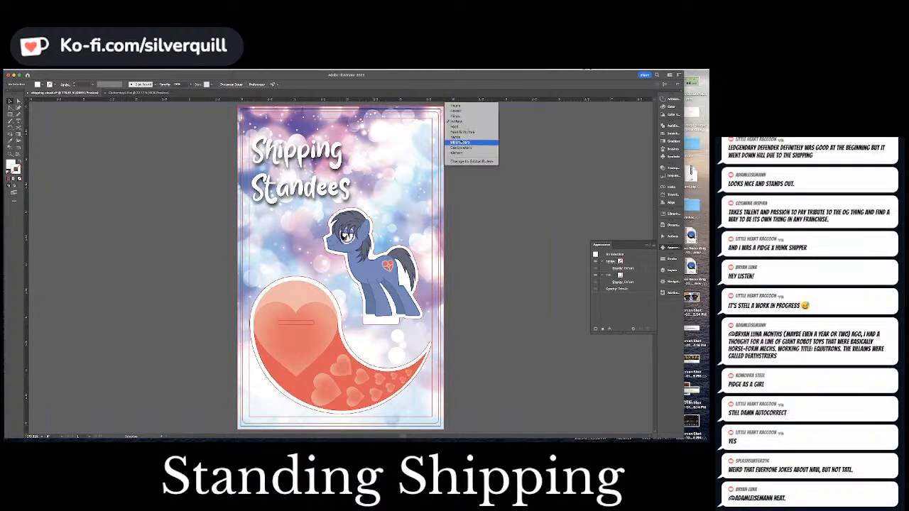
{"action": "left_click", "coordinate": [462, 149]}
{"action": "left_click", "coordinate": [513, 156]}
{"action": "left_click", "coordinate": [453, 128]}
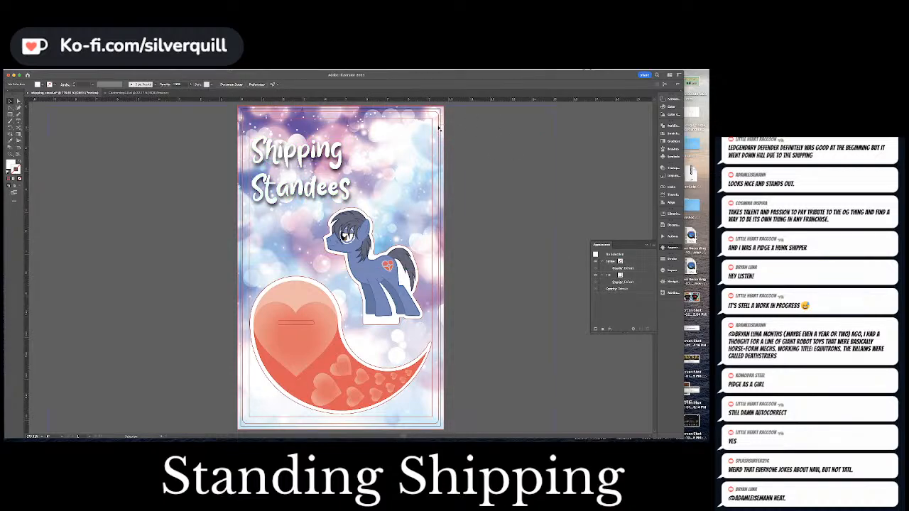
{"action": "key", "text": "a"}
{"action": "left_click", "coordinate": [438, 127]}
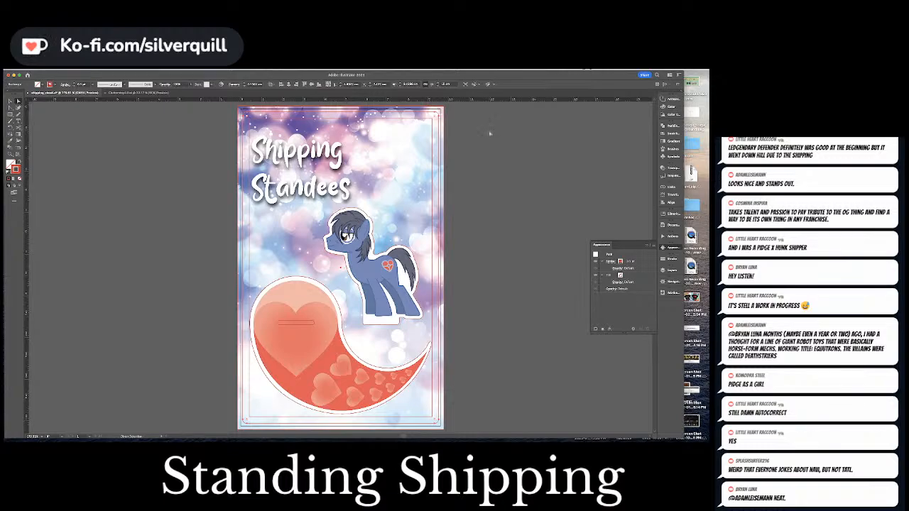
{"action": "left_click", "coordinate": [670, 247]}
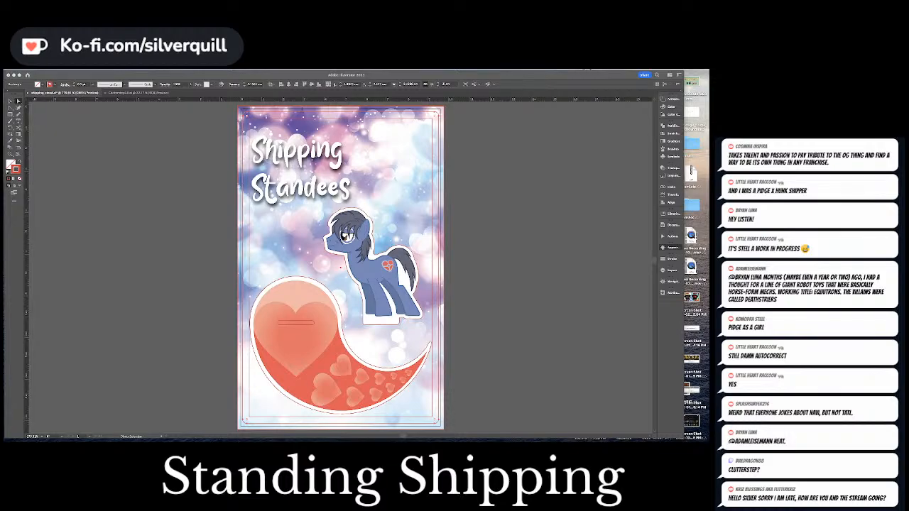
{"action": "scroll", "coordinate": [555, 185], "scroll_direction": "up", "scroll_amount": 2}
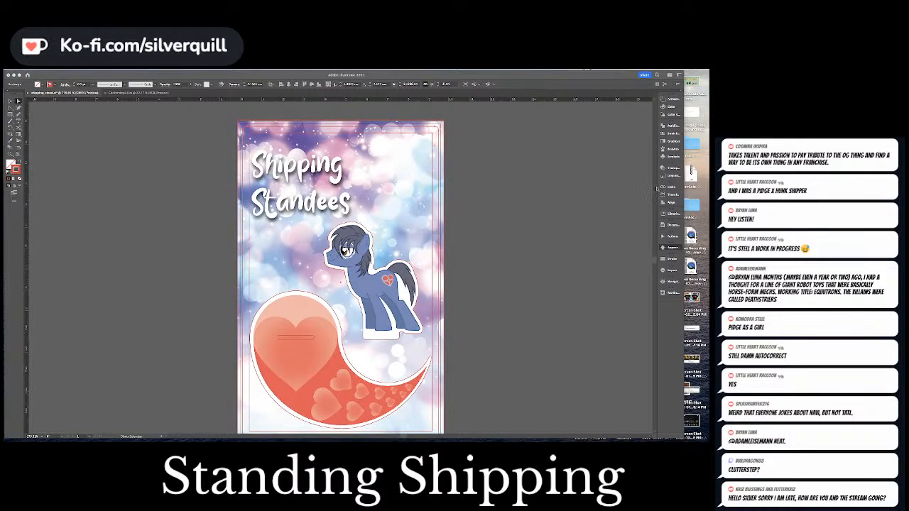
{"action": "left_click", "coordinate": [669, 247]}
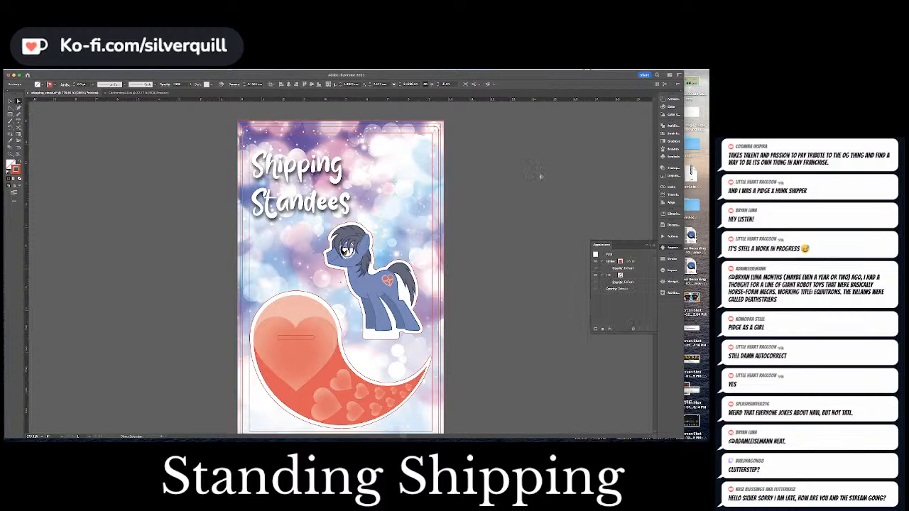
Try a smaller proportional size for the rounded border rectangle, and set its height back to 15 cm.
{"action": "left_click", "coordinate": [448, 84]}
{"action": "key", "text": "Return"}
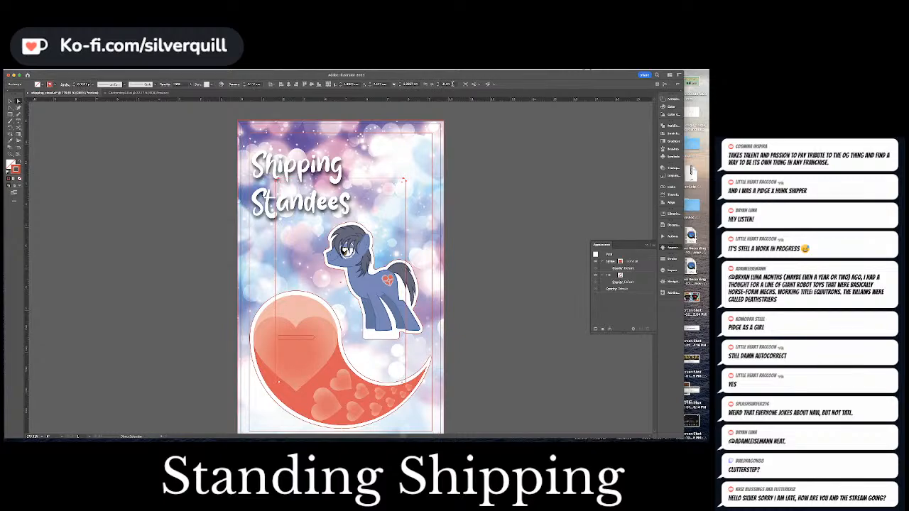
{"action": "left_click", "coordinate": [445, 84]}
{"action": "type", "text": "15"}
{"action": "key", "text": "Return"}
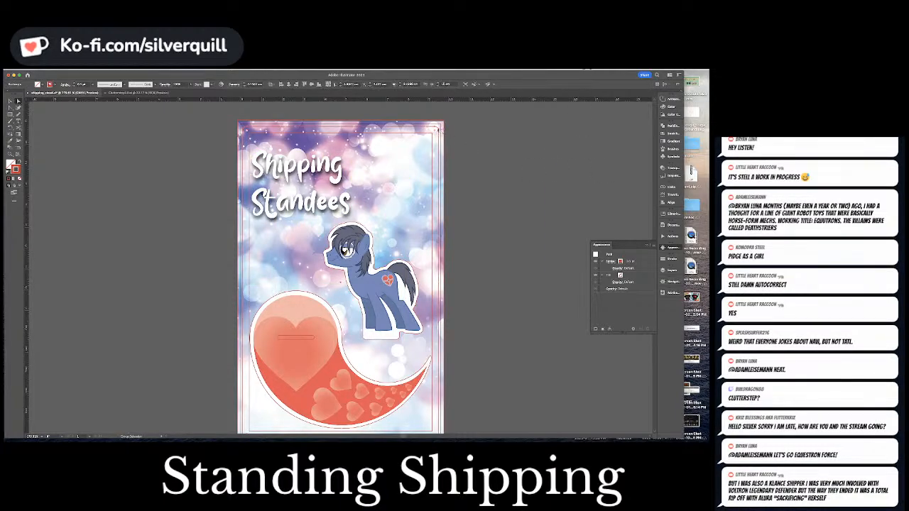
Try a height of 10 cm on the rounded border rectangle, restore its full size, and deselect it.
{"action": "left_click", "coordinate": [437, 85]}
{"action": "type", "text": "10"}
{"action": "key", "text": "Return"}
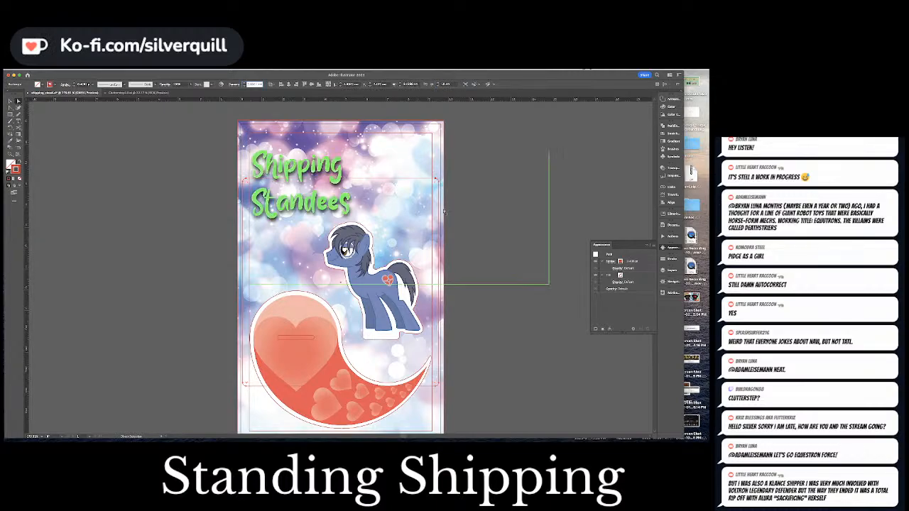
{"action": "key", "text": "space"}
{"action": "left_click_drag", "start_coordinate": [489, 282], "coordinate": [487, 239]}
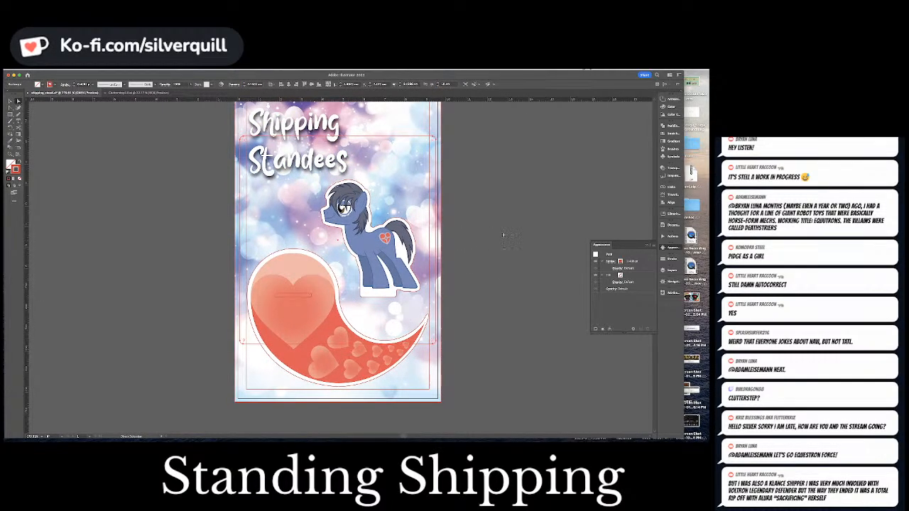
{"action": "key", "text": "v"}
{"action": "key", "text": "a"}
{"action": "left_click_drag", "start_coordinate": [556, 145], "coordinate": [548, 241]}
{"action": "left_click", "coordinate": [503, 173]}
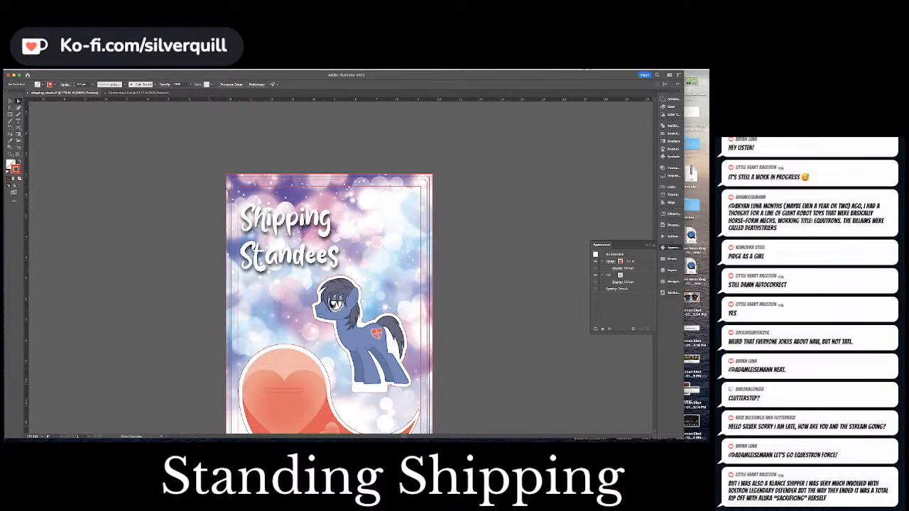
{"action": "key", "text": "super+Tab"}
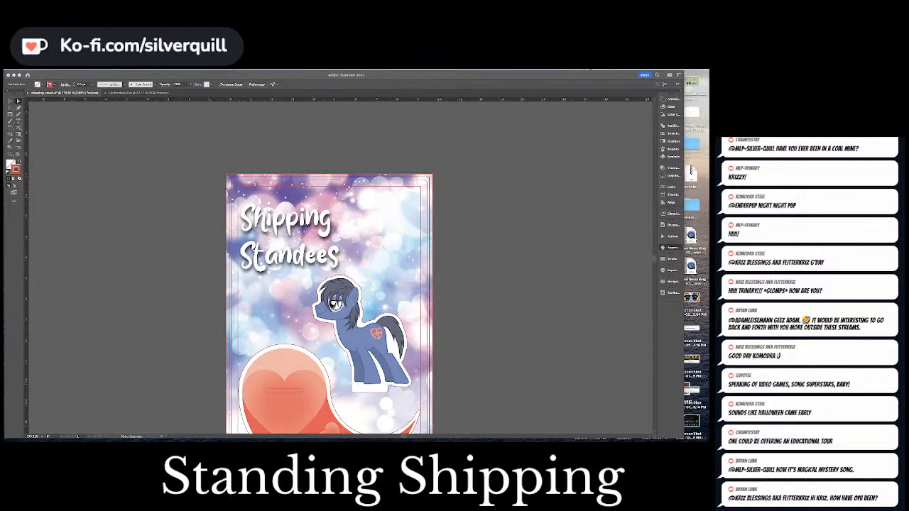
Copy the whole CLUTTERSTEP logo from its own document and paste it into the shipping stand document.
{"action": "key", "text": "super+Tab"}
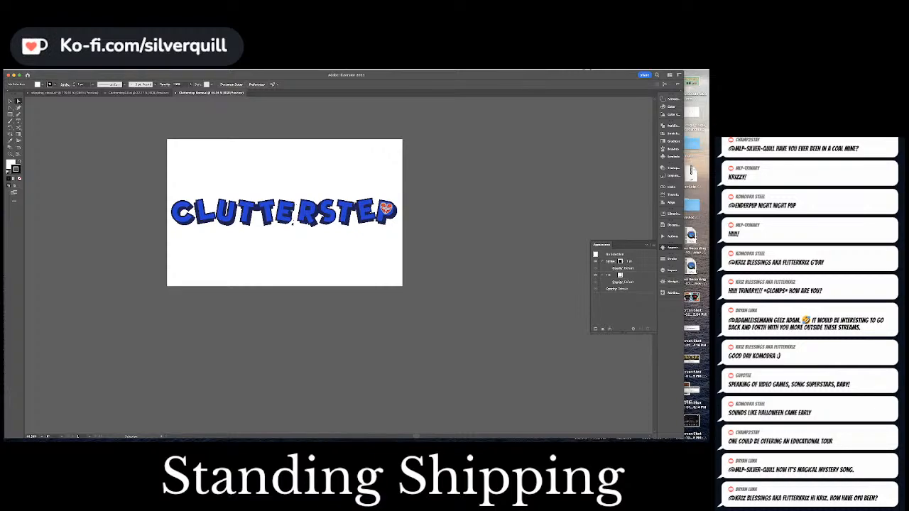
{"action": "left_click", "coordinate": [671, 248]}
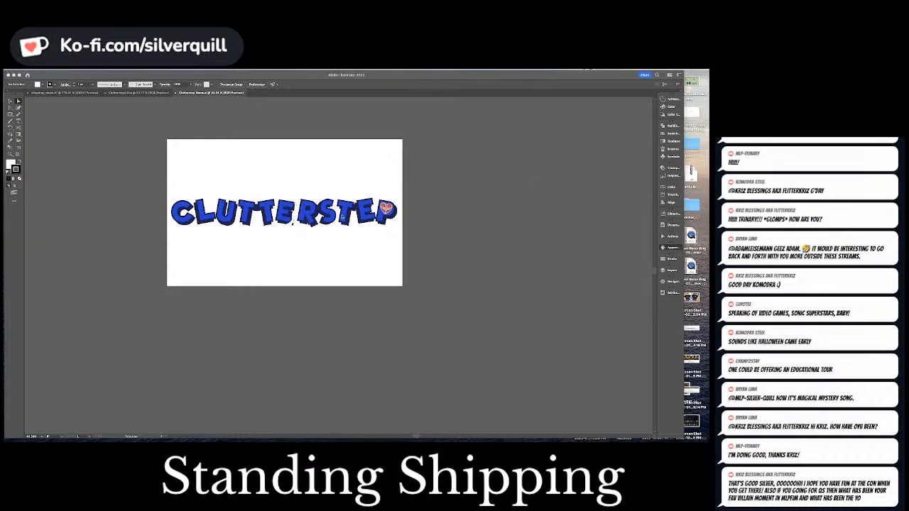
{"action": "key", "text": "super+Tab"}
{"action": "left_click_drag", "start_coordinate": [148, 163], "coordinate": [418, 266]}
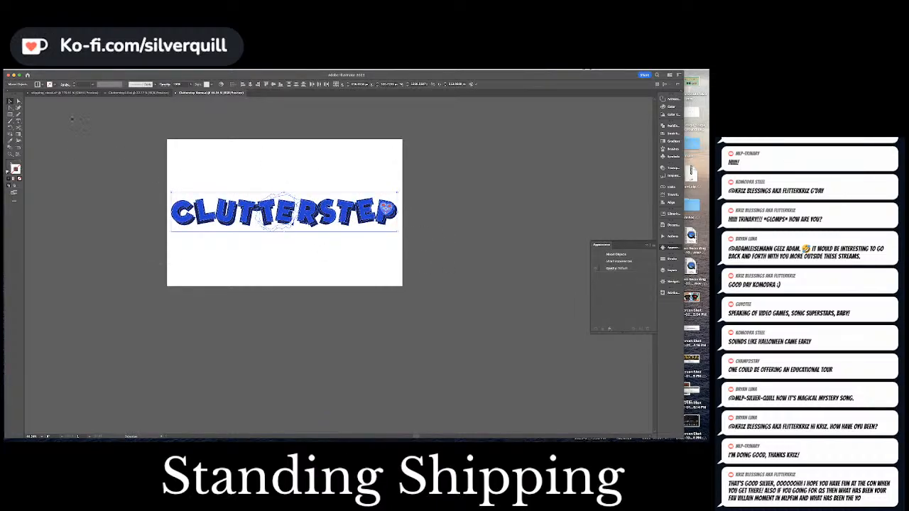
{"action": "left_click", "coordinate": [64, 93]}
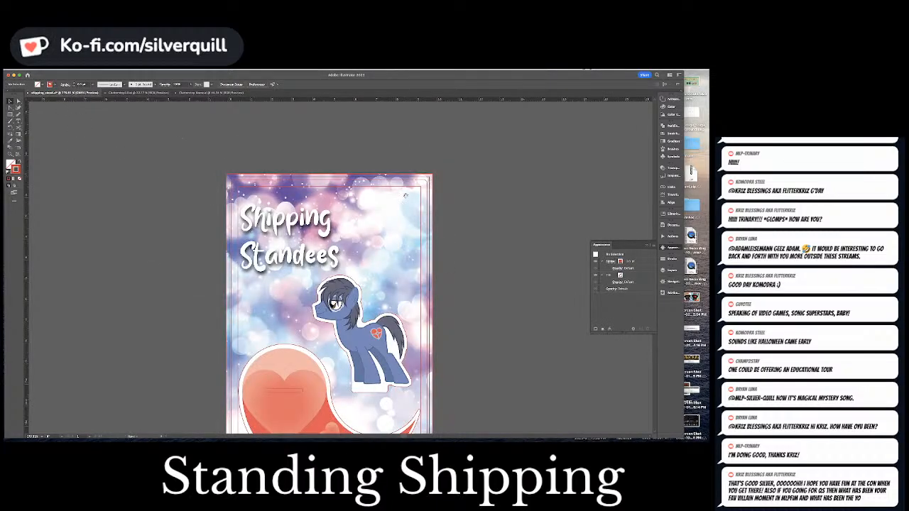
{"action": "left_click_drag", "start_coordinate": [446, 195], "coordinate": [233, 198]}
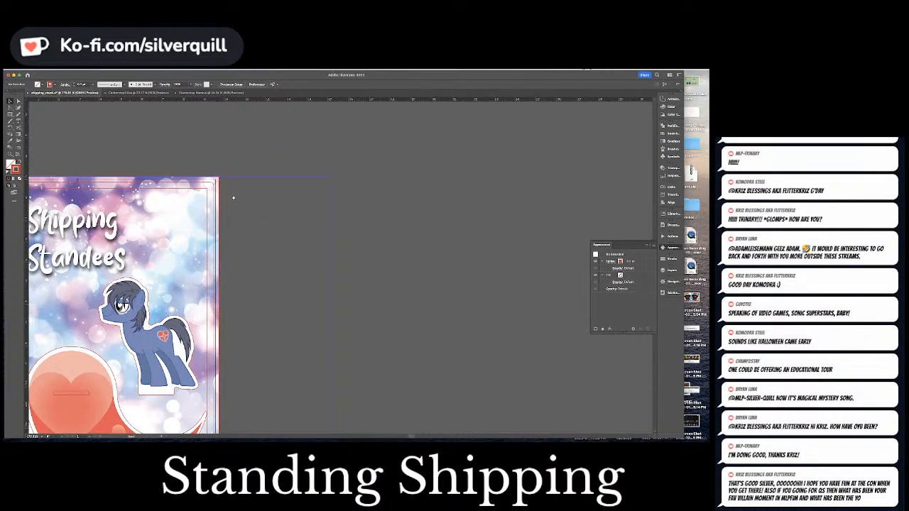
{"action": "key", "text": "ctrl+v"}
{"action": "key", "text": "ctrl+minus"}
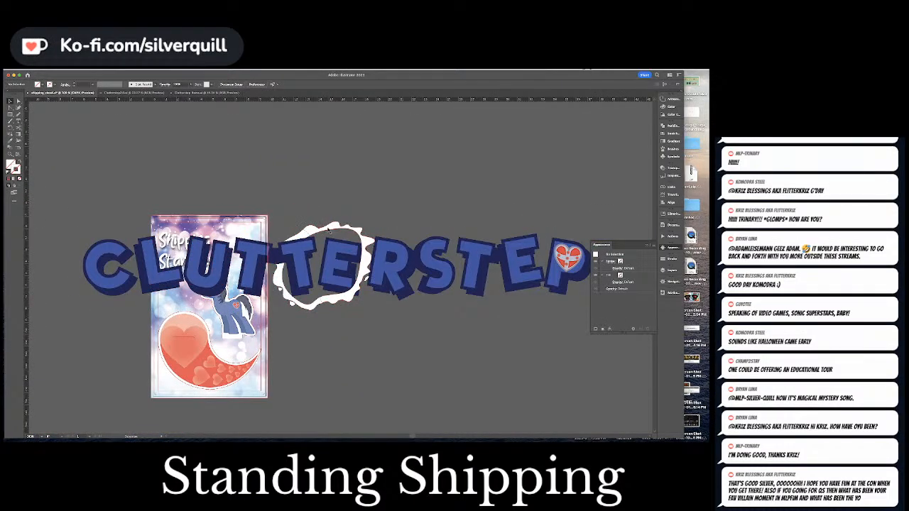
Try deleting the white splash ring from the pasted logo, then scaling down and ungrouping the lettering.
{"action": "left_click", "coordinate": [328, 230]}
{"action": "key", "text": "Delete"}
{"action": "left_click", "coordinate": [309, 232]}
{"action": "key", "text": "Delete"}
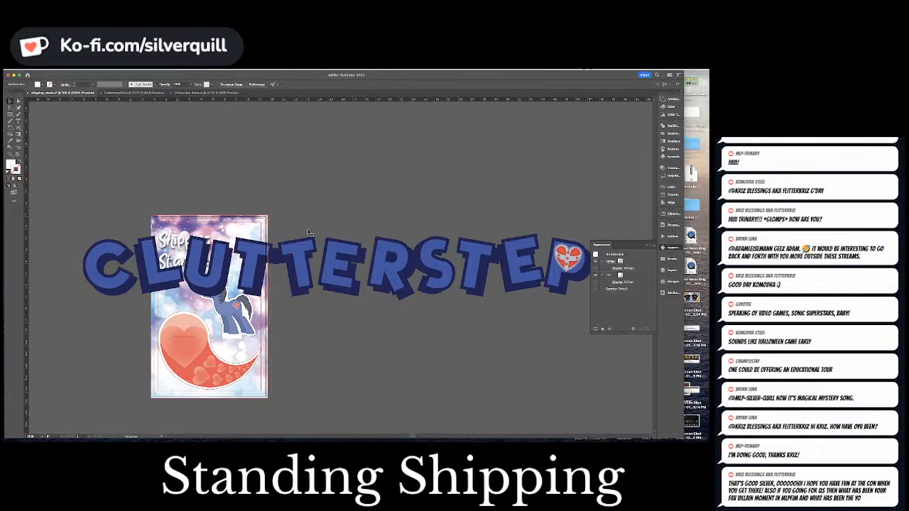
{"action": "left_click", "coordinate": [442, 262]}
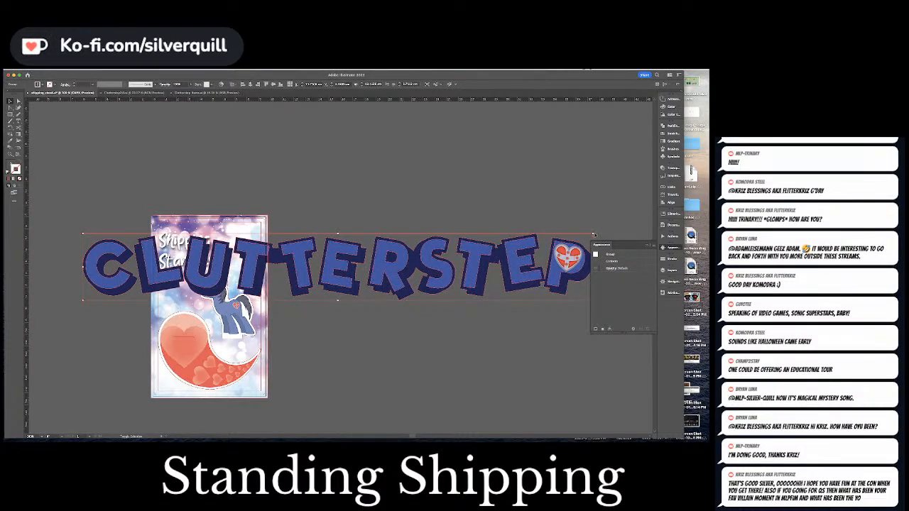
{"action": "left_click_drag", "start_coordinate": [593, 233], "coordinate": [440, 289]}
{"action": "key", "text": "super+shift+g"}
{"action": "left_click", "coordinate": [436, 309]}
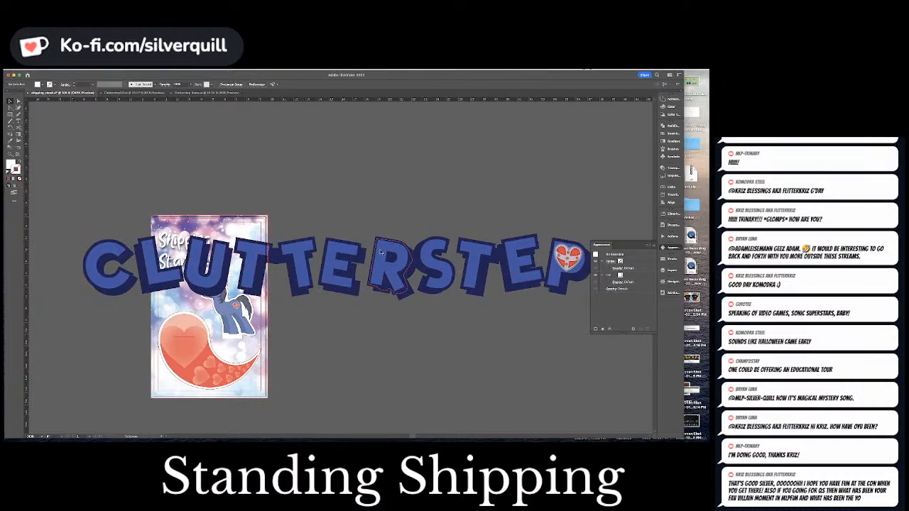
Undo the edits made to the pasted logo, back to its complete state with the white splash ring.
{"action": "left_click", "coordinate": [397, 278]}
{"action": "key", "text": "super+z"}
{"action": "key", "text": "super+z"}
{"action": "key", "text": "super+z"}
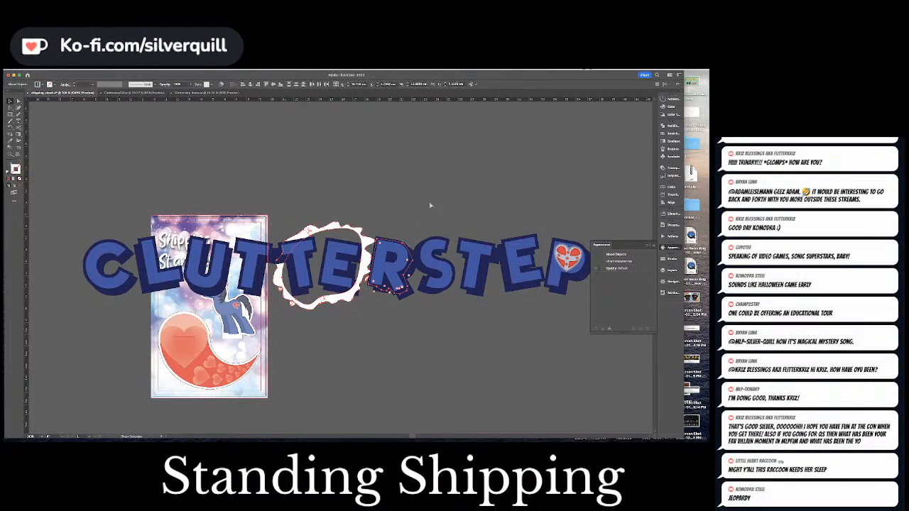
{"action": "key", "text": "super+shift+z"}
Move the complete CLUTTERSTEP logo above the card and delete the white splash ring behind its letters.
{"action": "scroll", "coordinate": [423, 206], "scroll_direction": "up", "scroll_amount": 5}
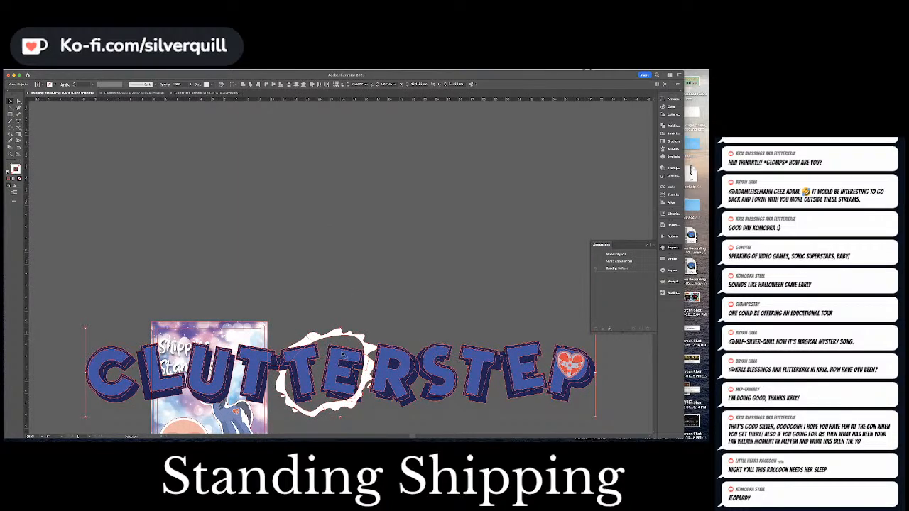
{"action": "left_click_drag", "start_coordinate": [343, 353], "coordinate": [322, 196]}
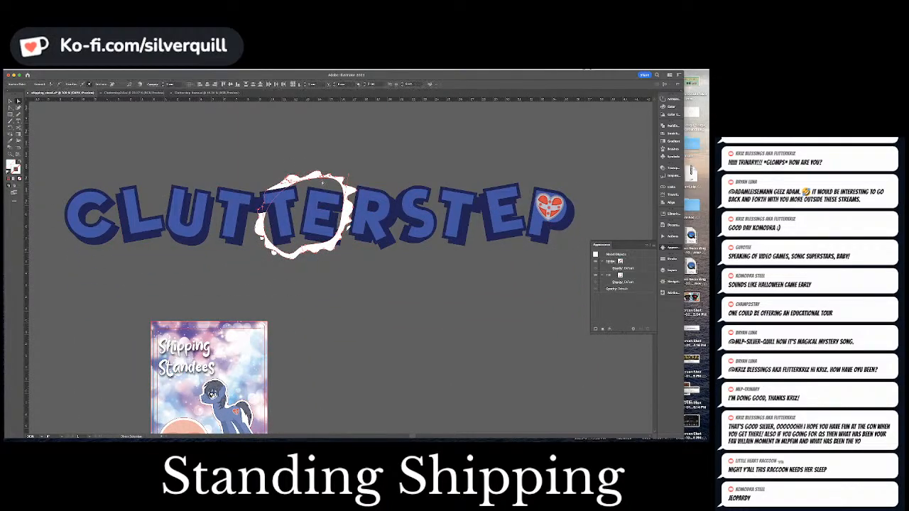
{"action": "left_click", "coordinate": [323, 183]}
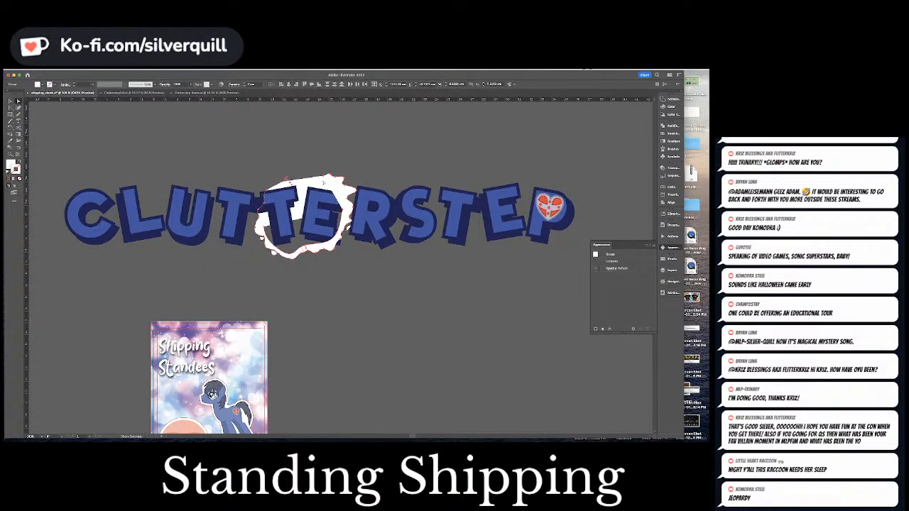
{"action": "key", "text": "Delete"}
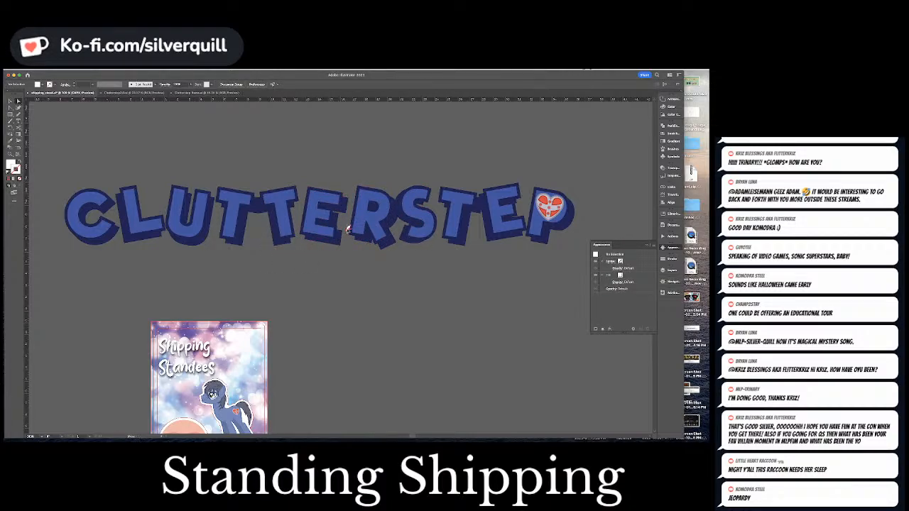
{"action": "scroll", "coordinate": [313, 325], "scroll_direction": "down", "scroll_amount": 2}
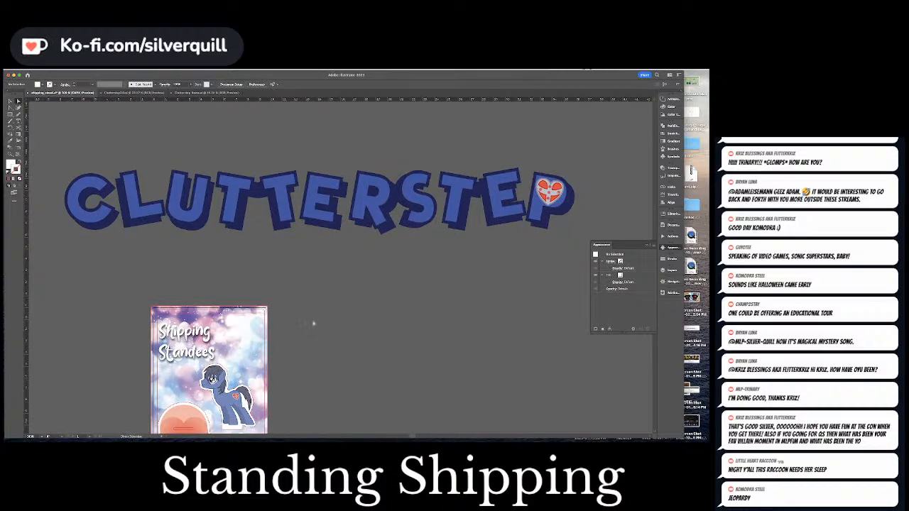
Replace the bannered heart on the logo's letter P with the plain heart emblem copied from the pony turnaround document.
{"action": "left_click", "coordinate": [134, 93]}
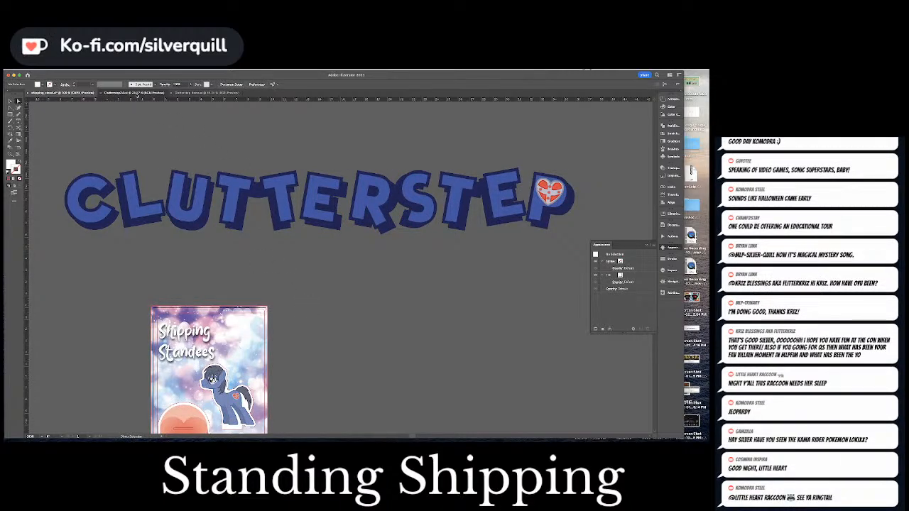
{"action": "key", "text": "v"}
{"action": "left_click", "coordinate": [381, 175]}
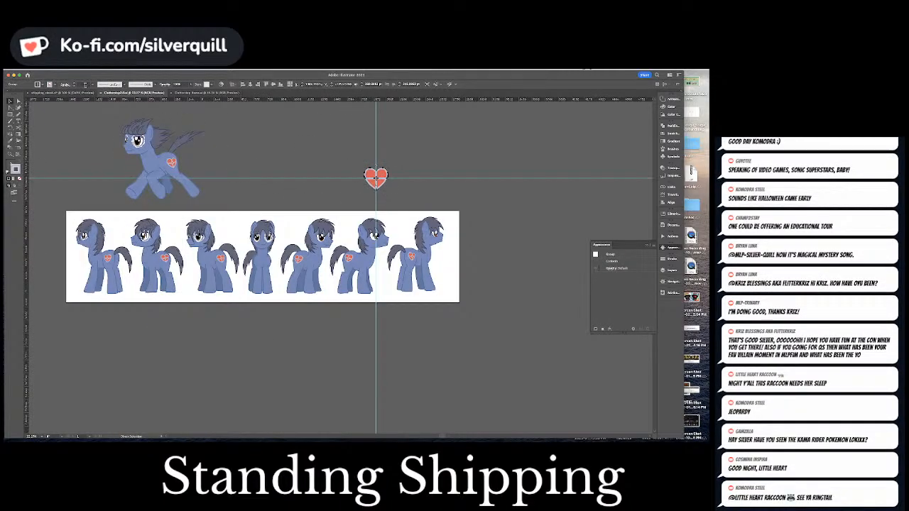
{"action": "left_click", "coordinate": [53, 93]}
{"action": "left_click", "coordinate": [549, 191]}
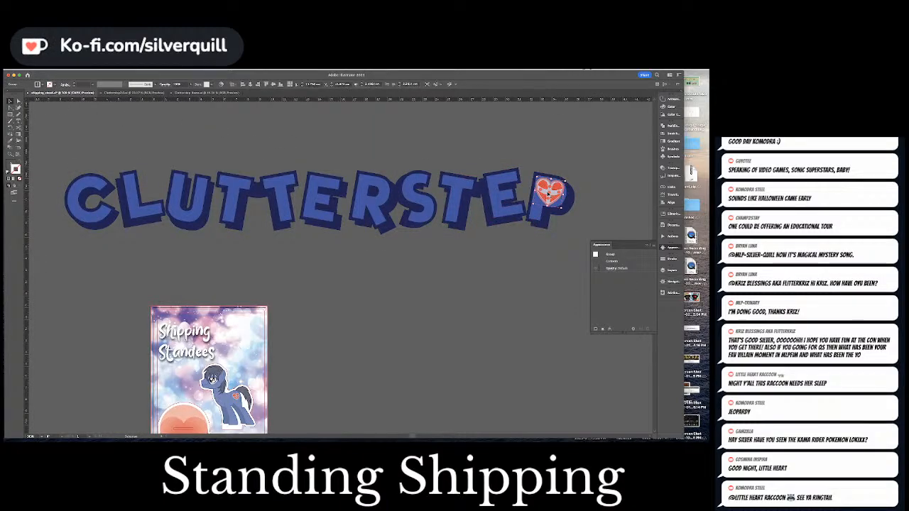
{"action": "key", "text": "super+v"}
{"action": "left_click_drag", "start_coordinate": [361, 237], "coordinate": [593, 182]}
{"action": "left_click", "coordinate": [605, 160]}
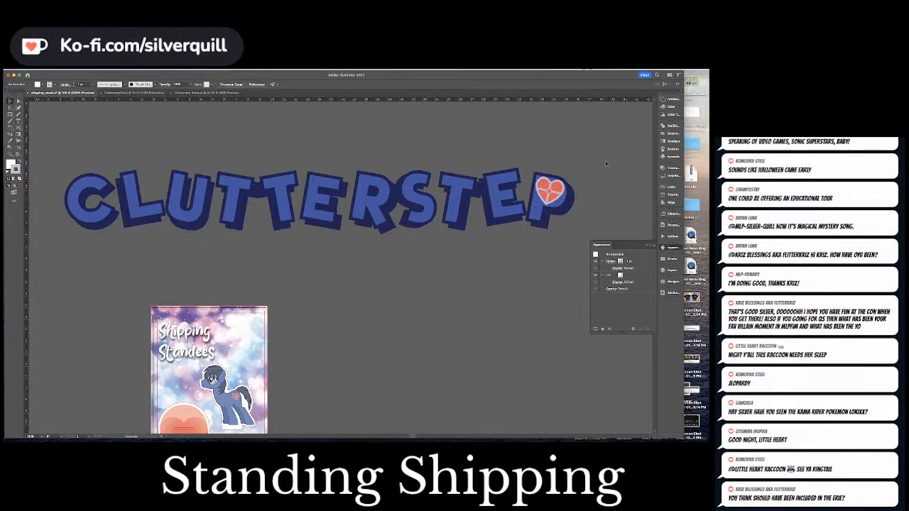
Select all front letter faces with the same fill and stroke, and recolor them with a light blue sampled from the pony.
{"action": "left_click", "coordinate": [369, 206]}
{"action": "left_click", "coordinate": [101, 71]}
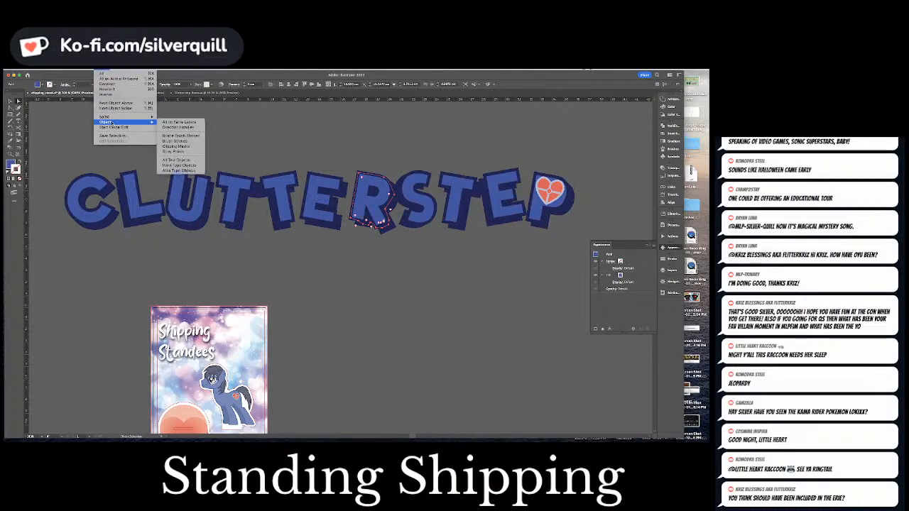
{"action": "mouse_move", "coordinate": [106, 116]}
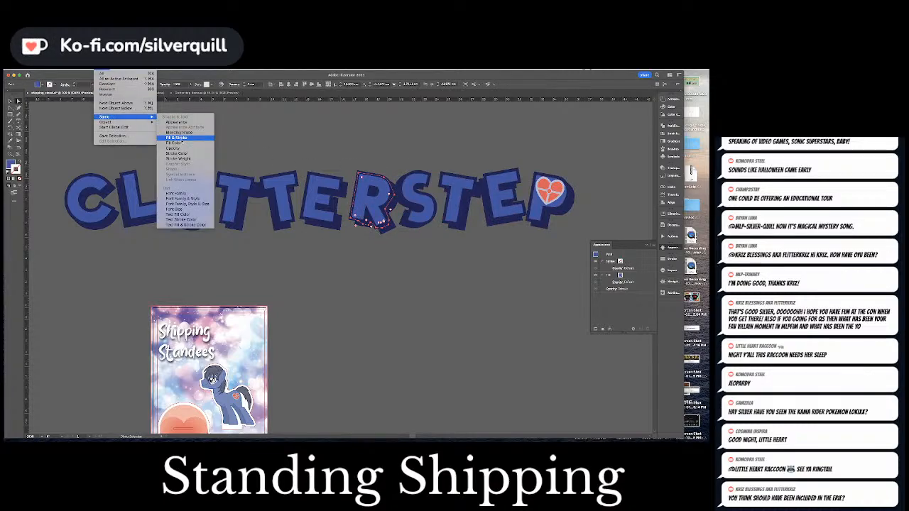
{"action": "left_click", "coordinate": [179, 138]}
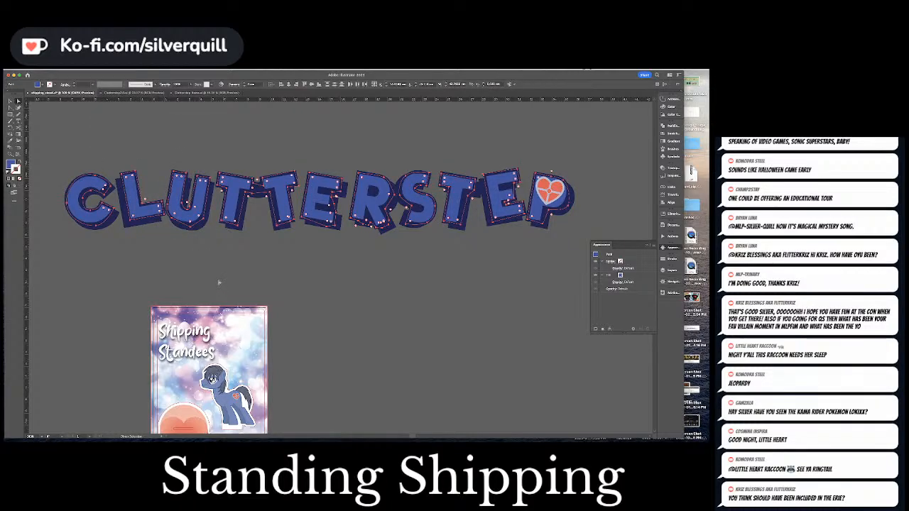
{"action": "key", "text": "i"}
{"action": "left_click", "coordinate": [236, 397]}
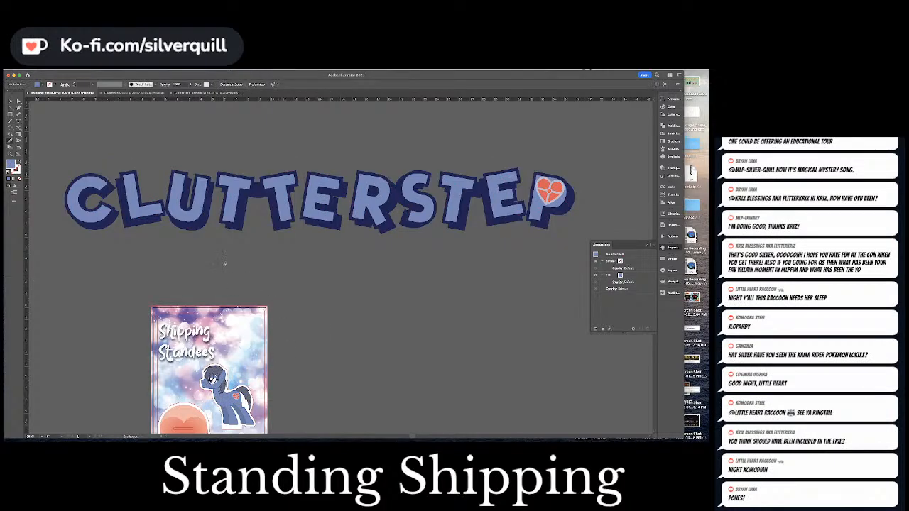
Select all dark navy letter backings by matching fill color, recolor them with the pony's medium blue, and deselect.
{"action": "key", "text": "v"}
{"action": "left_click", "coordinate": [196, 225]}
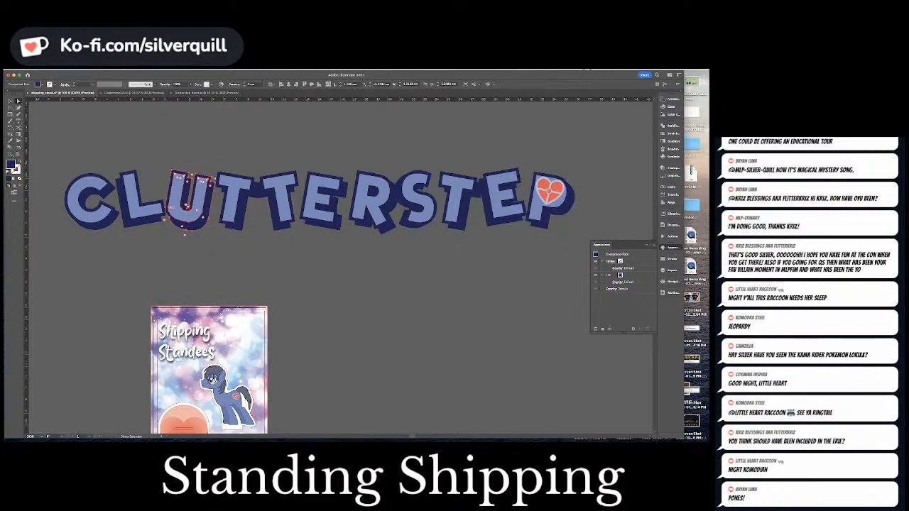
{"action": "left_click", "coordinate": [103, 70]}
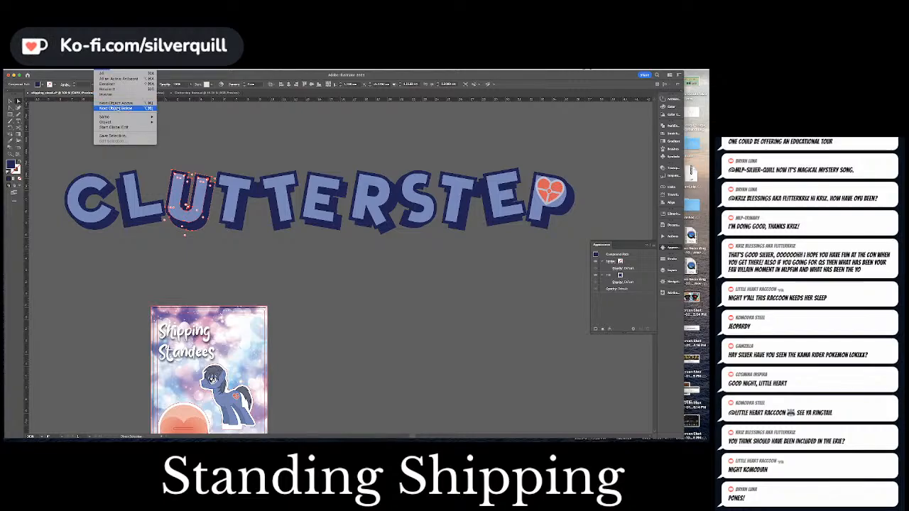
{"action": "mouse_move", "coordinate": [117, 117]}
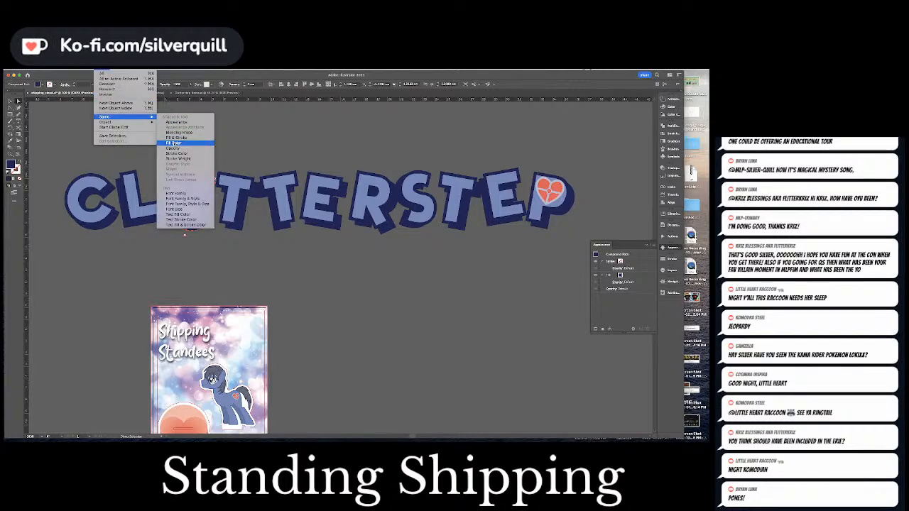
{"action": "left_click", "coordinate": [173, 142]}
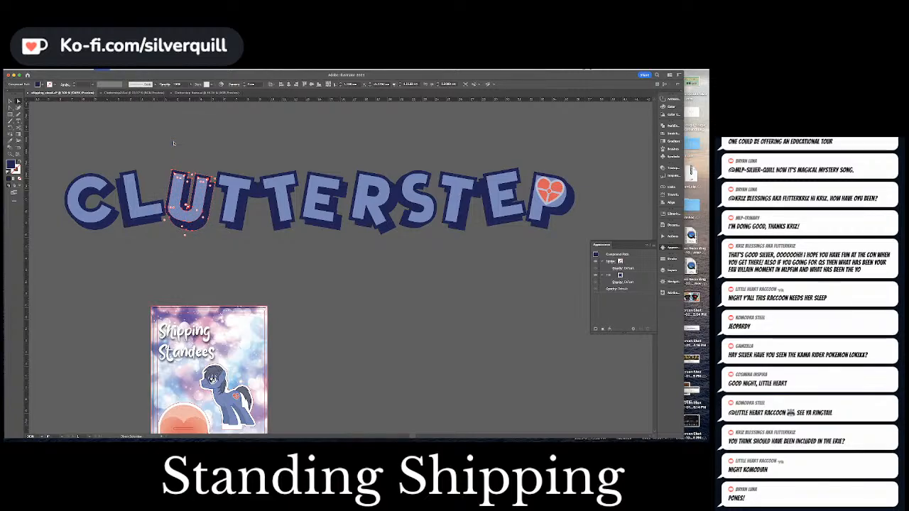
{"action": "left_click", "coordinate": [228, 408]}
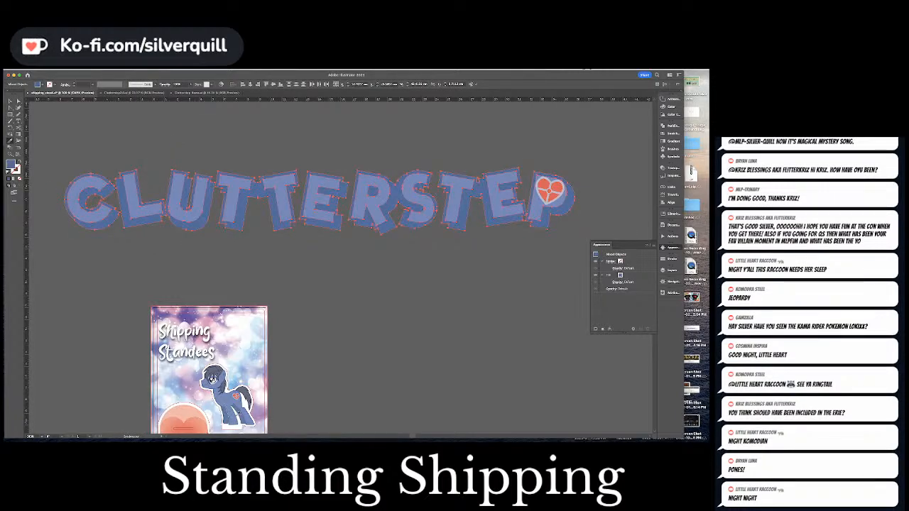
{"action": "left_click", "coordinate": [350, 355], "text": "super"}
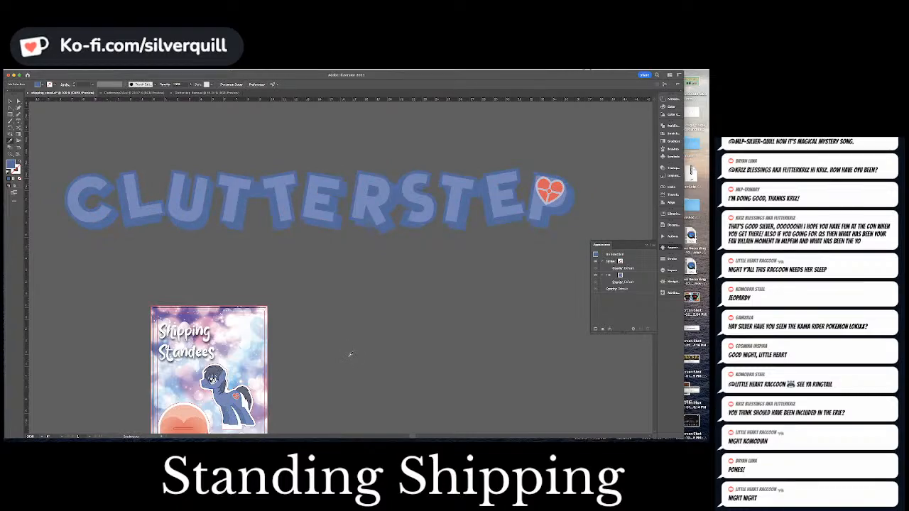
{"action": "left_click", "coordinate": [304, 210]}
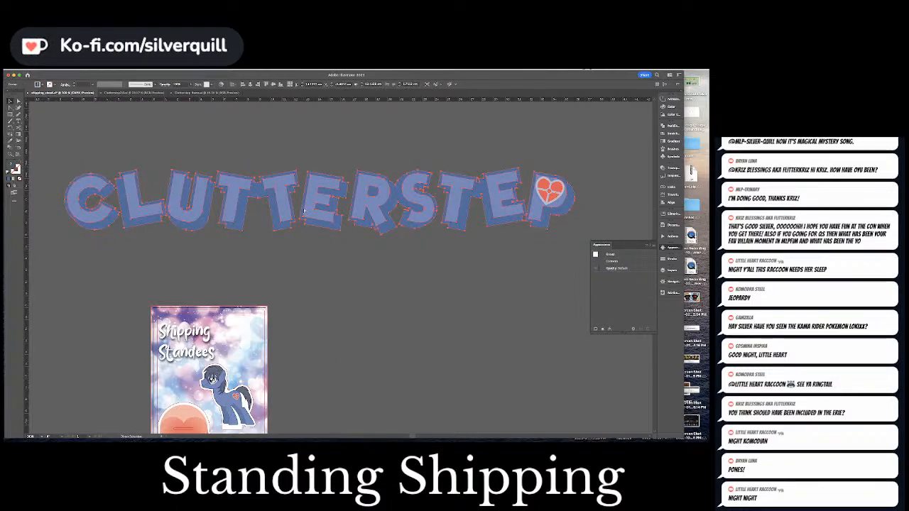
{"action": "key", "text": "super+minus"}
{"action": "key", "text": "super+minus"}
{"action": "key", "text": "super+shift+a"}
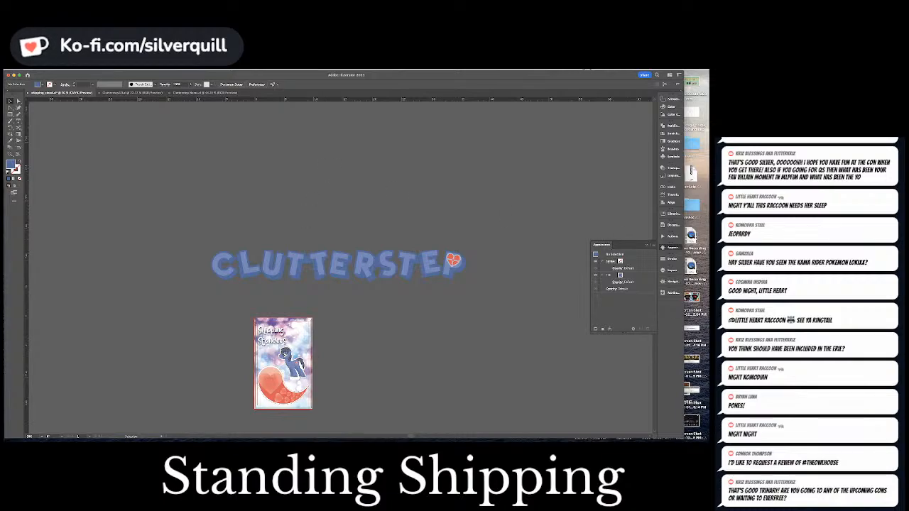
{"action": "key", "text": "super+Tab"}
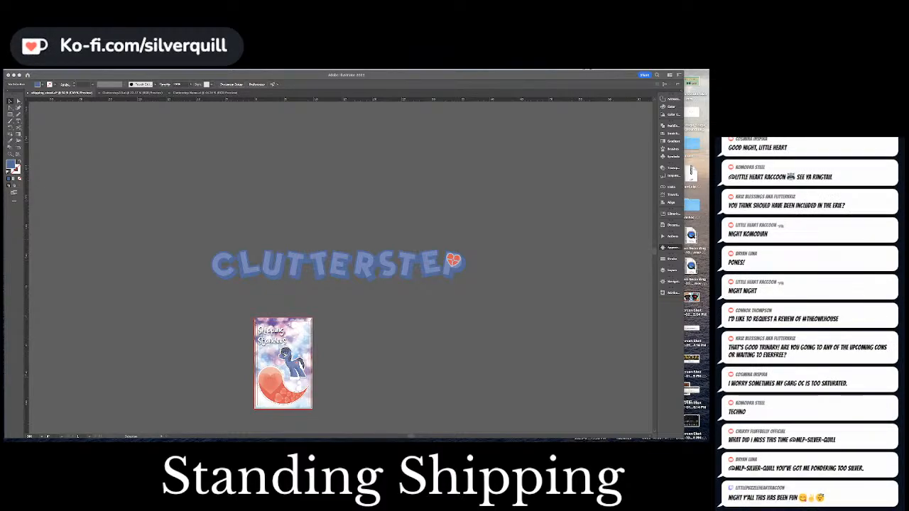
{"action": "left_click", "coordinate": [474, 218]}
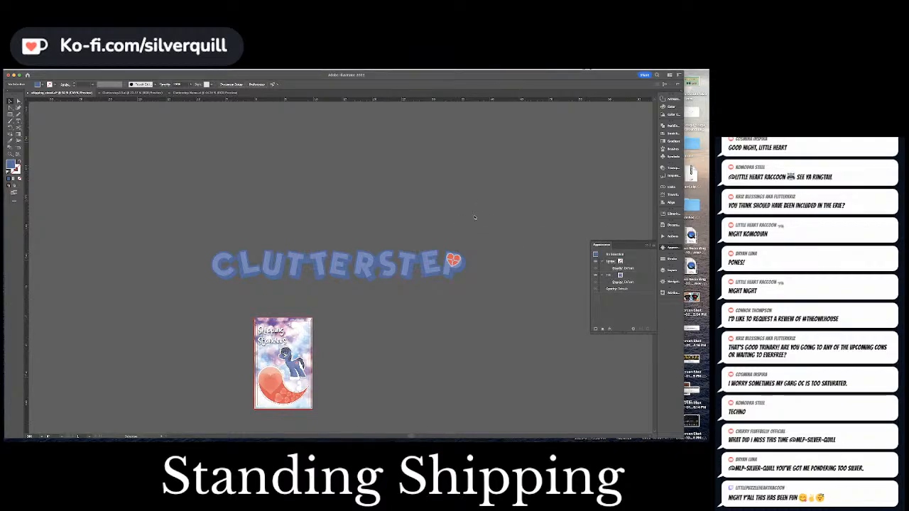
Group all parts of the CLUTTERSTEP logo, scale the group down to fit the card's width, and place it on the card.
{"action": "key", "text": "super+equal"}
{"action": "key", "text": "super+equal"}
{"action": "key", "text": "super+minus"}
{"action": "key", "text": "super+minus"}
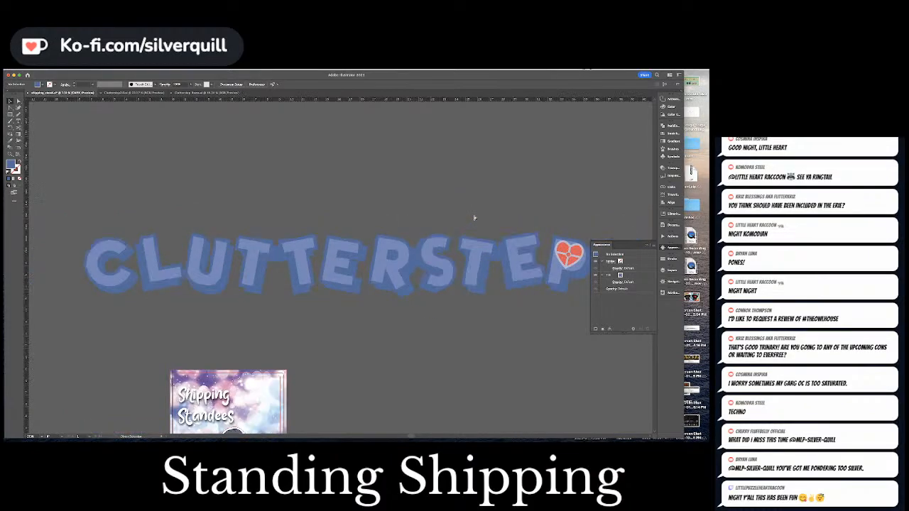
{"action": "left_click", "coordinate": [499, 266]}
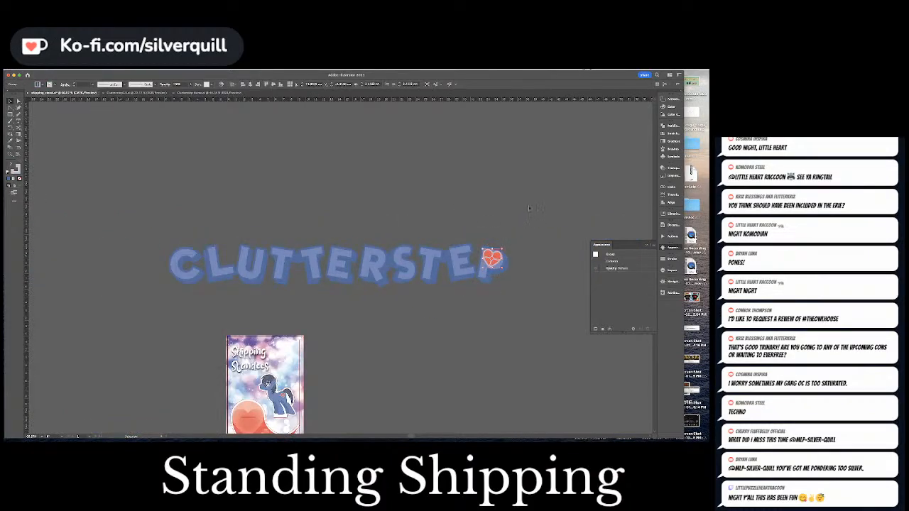
{"action": "key", "text": "super+a"}
{"action": "key", "text": "super+g"}
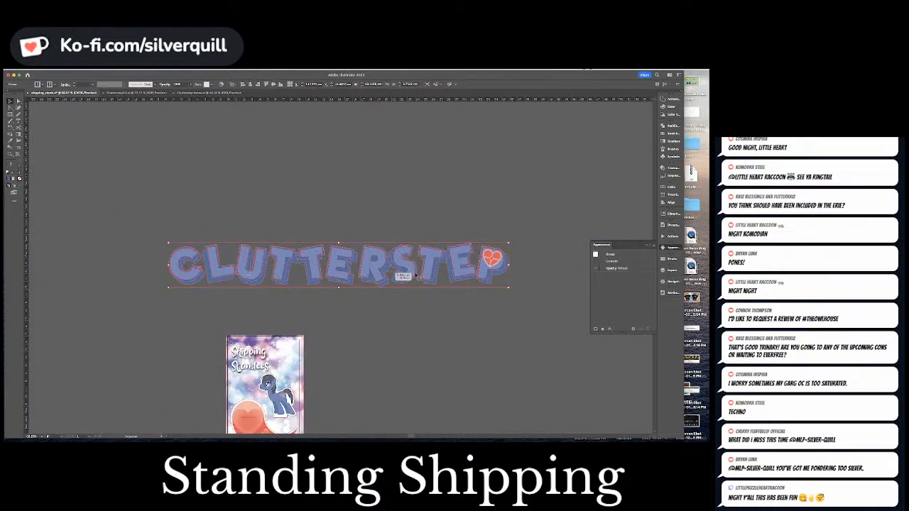
{"action": "left_click_drag", "start_coordinate": [506, 246], "coordinate": [383, 283]}
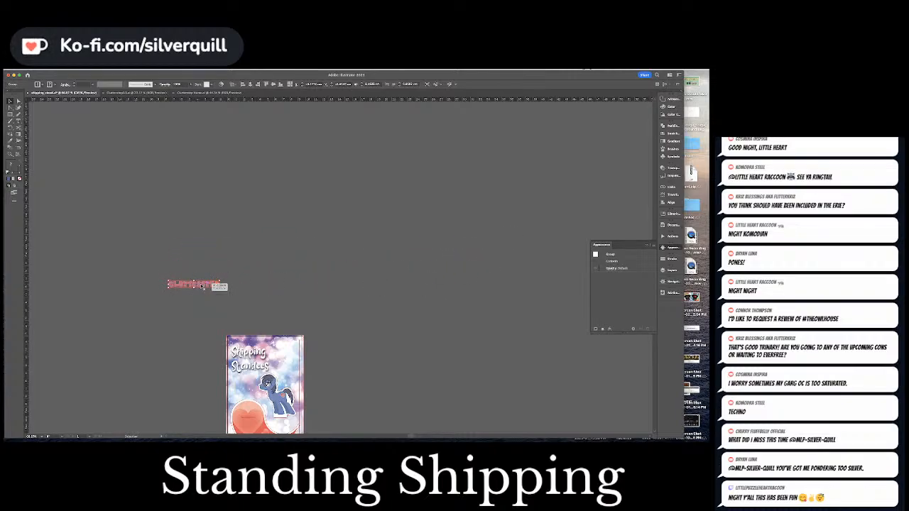
{"action": "left_click_drag", "start_coordinate": [217, 286], "coordinate": [287, 389]}
{"action": "key", "text": "super+0"}
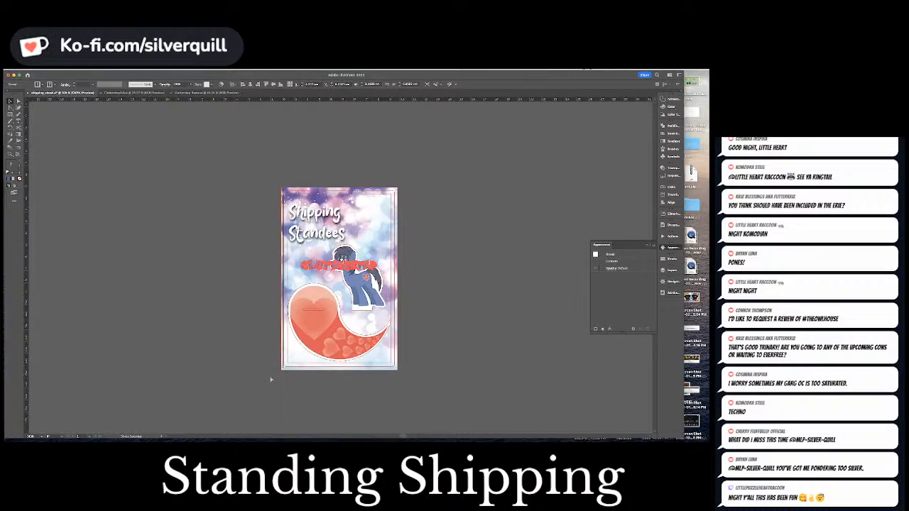
{"action": "key", "text": "super+equal"}
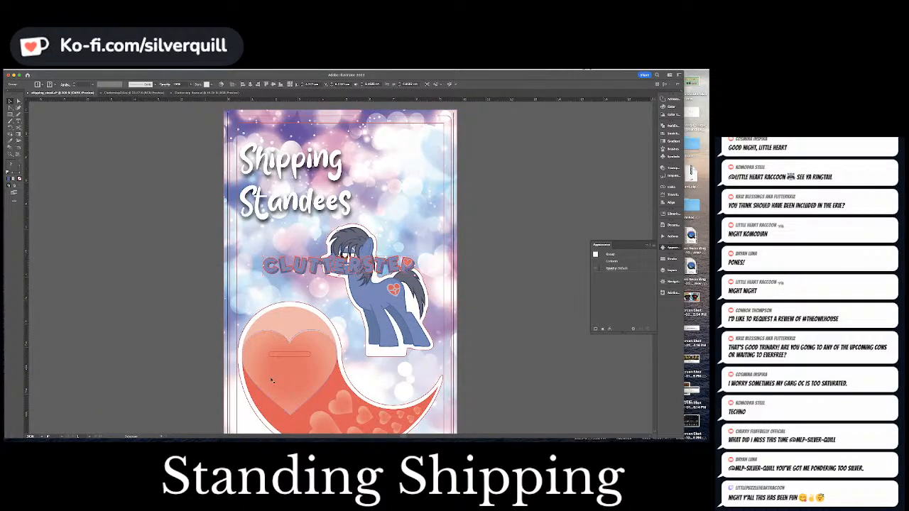
Put the "Shipping Standees" title on a single line and reduce its font size until it fits inside the card's margins.
{"action": "scroll", "coordinate": [272, 380], "scroll_direction": "up", "scroll_amount": 3}
{"action": "double_click", "coordinate": [292, 227]}
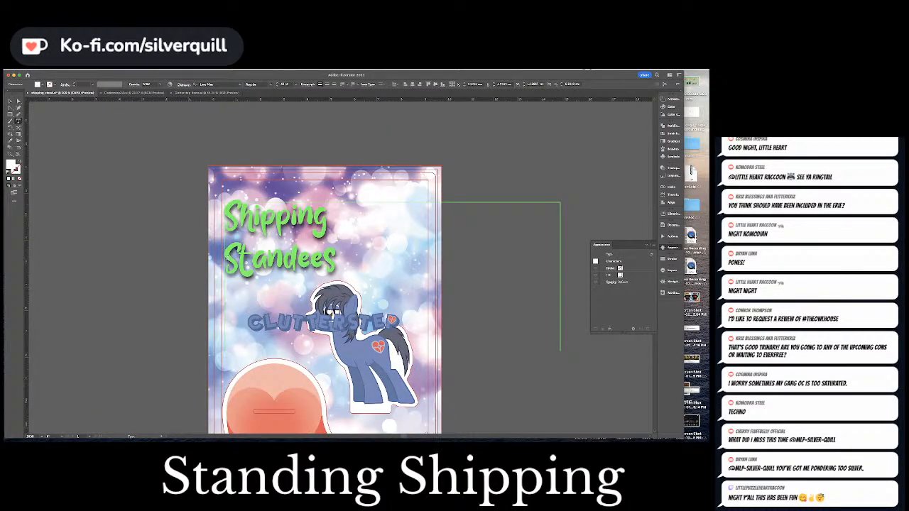
{"action": "key", "text": "BackSpace"}
{"action": "key", "text": "Escape"}
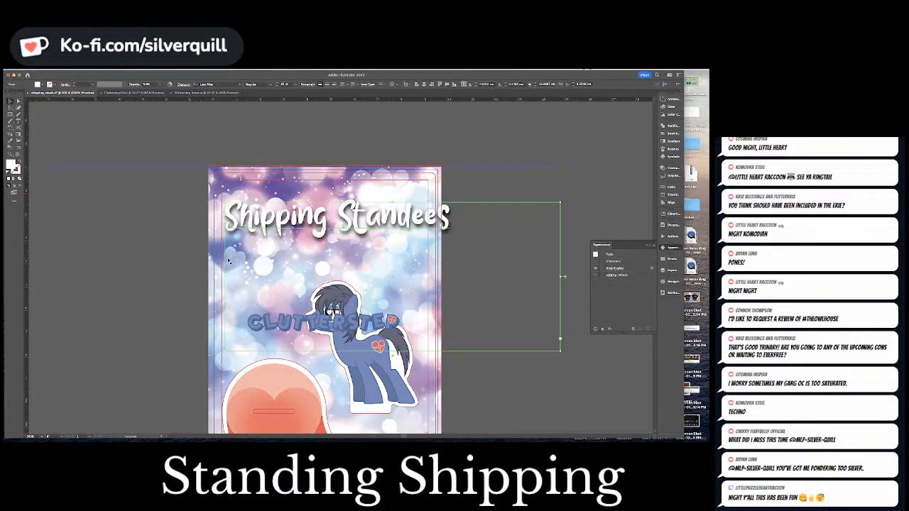
{"action": "left_click", "coordinate": [276, 87]}
{"action": "left_click", "coordinate": [276, 87]}
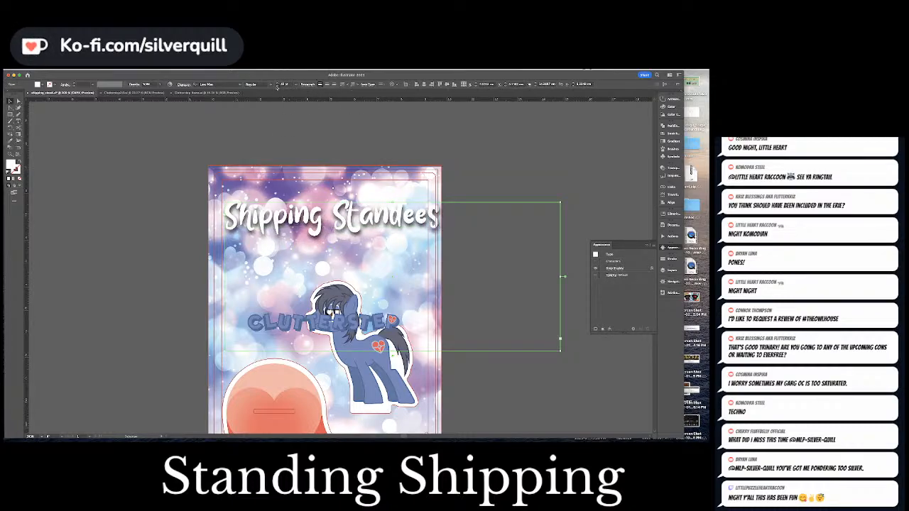
{"action": "left_click", "coordinate": [276, 86]}
{"action": "left_click", "coordinate": [276, 86]}
{"action": "left_click", "coordinate": [276, 87]}
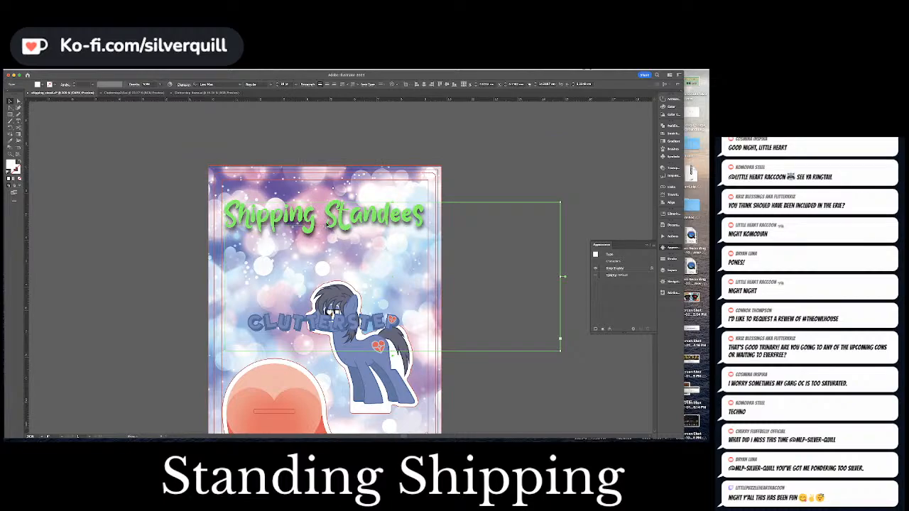
Raise the title closer to the card's upper edge and position the CLUTTERSTEP logo directly beneath it.
{"action": "left_click_drag", "start_coordinate": [327, 224], "coordinate": [326, 212]}
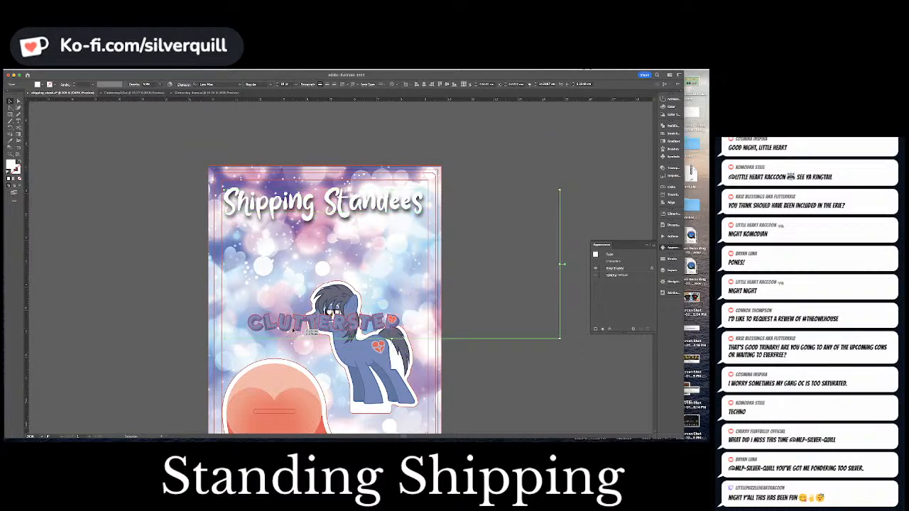
{"action": "left_click_drag", "start_coordinate": [293, 330], "coordinate": [309, 242]}
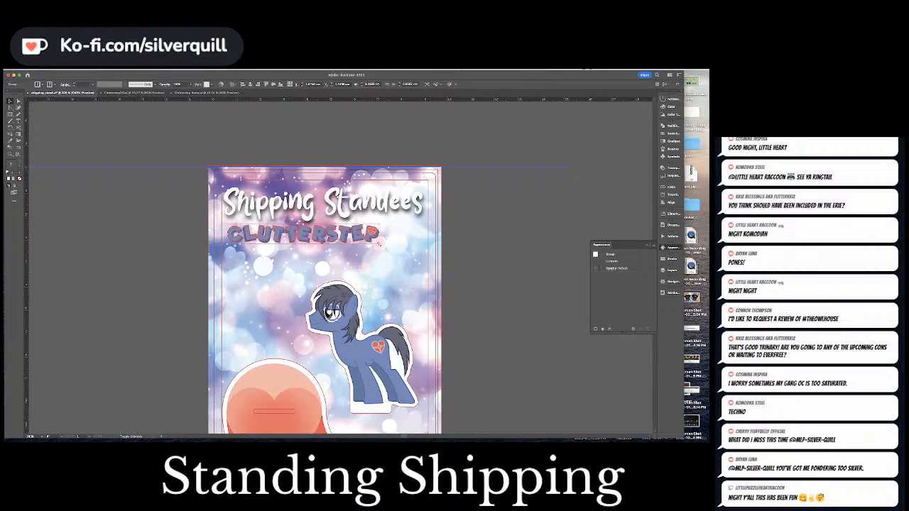
{"action": "left_click_drag", "start_coordinate": [380, 244], "coordinate": [426, 249]}
{"action": "left_click", "coordinate": [509, 258]}
{"action": "key", "text": "super+z"}
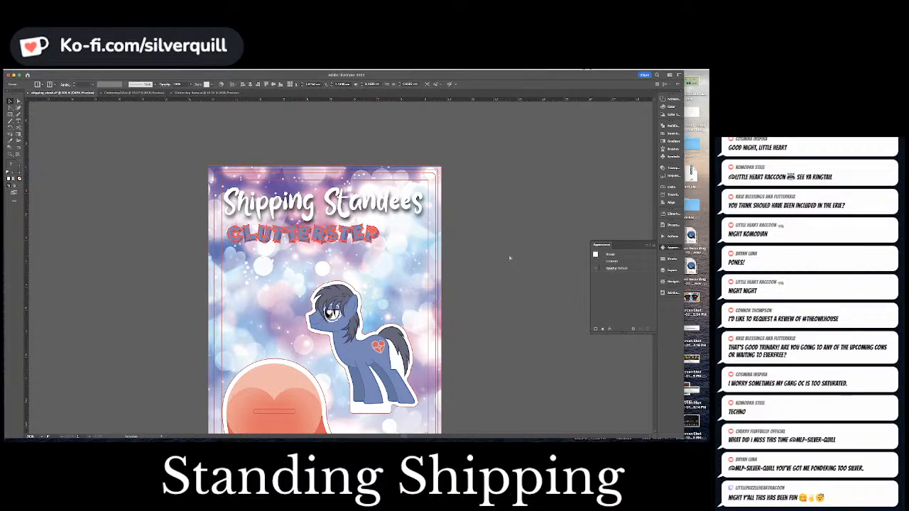
{"action": "left_click", "coordinate": [510, 257]}
{"action": "left_click", "coordinate": [372, 233]}
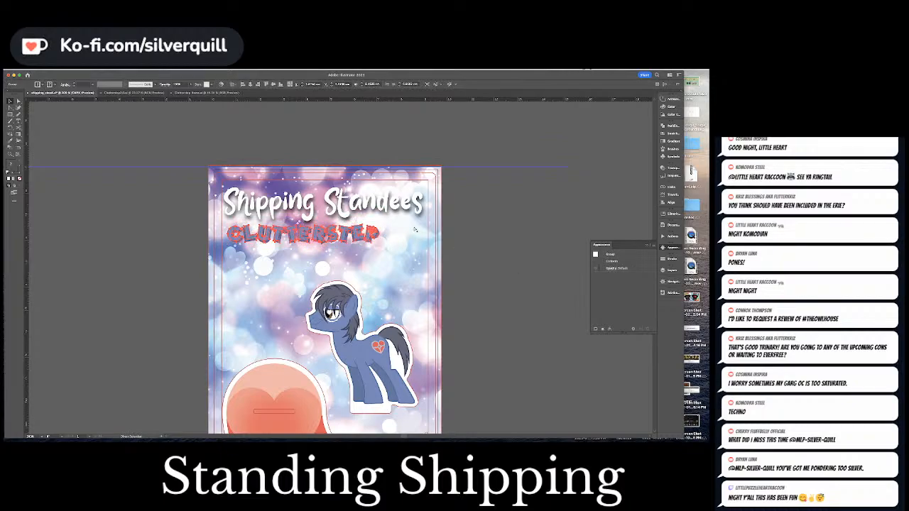
Enlarge the CLUTTERSTEP logo proportionally so it spans nearly the same width as the title above it.
{"action": "key", "text": "super+equal"}
{"action": "key", "text": "super+equal"}
{"action": "key", "text": "super+equal"}
{"action": "key", "text": "super+equal"}
{"action": "left_click_drag", "start_coordinate": [415, 229], "coordinate": [193, 261]}
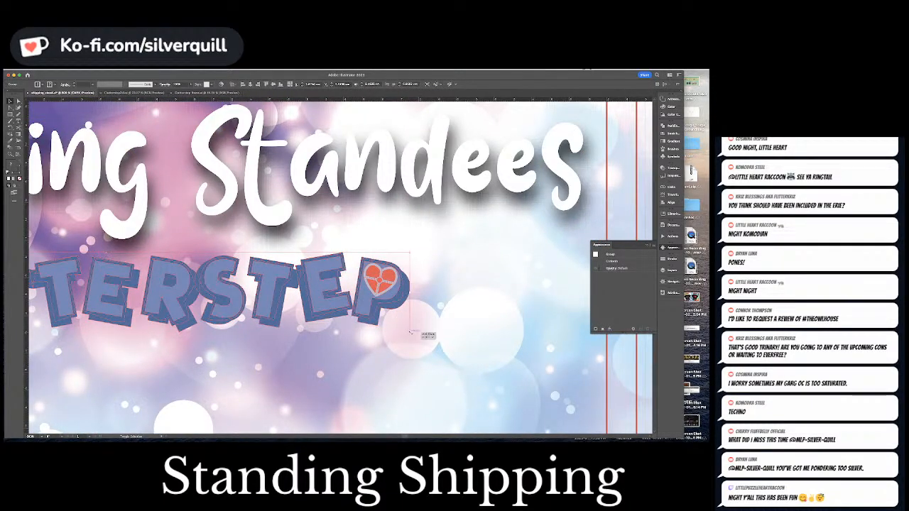
{"action": "left_click_drag", "start_coordinate": [426, 334], "coordinate": [566, 402]}
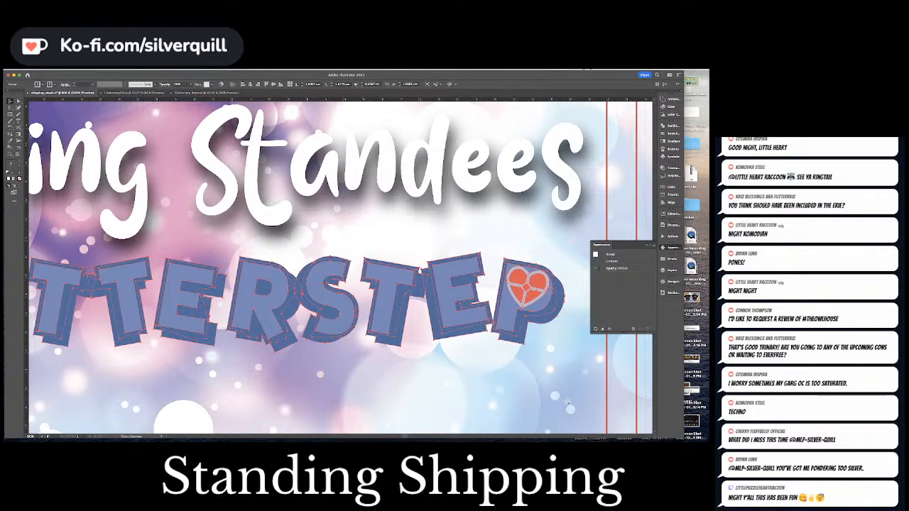
{"action": "key", "text": "super+minus"}
{"action": "key", "text": "super+minus"}
{"action": "key", "text": "super+minus"}
{"action": "key", "text": "super+minus"}
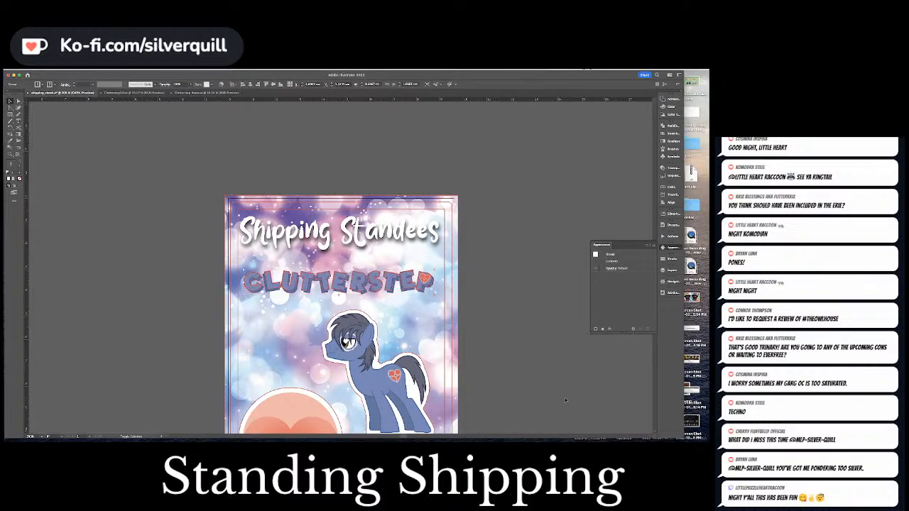
Delete the innermost red margin rectangle from the card.
{"action": "left_click", "coordinate": [565, 400]}
{"action": "left_click_drag", "start_coordinate": [527, 346], "coordinate": [487, 270]}
{"action": "left_click", "coordinate": [408, 136]}
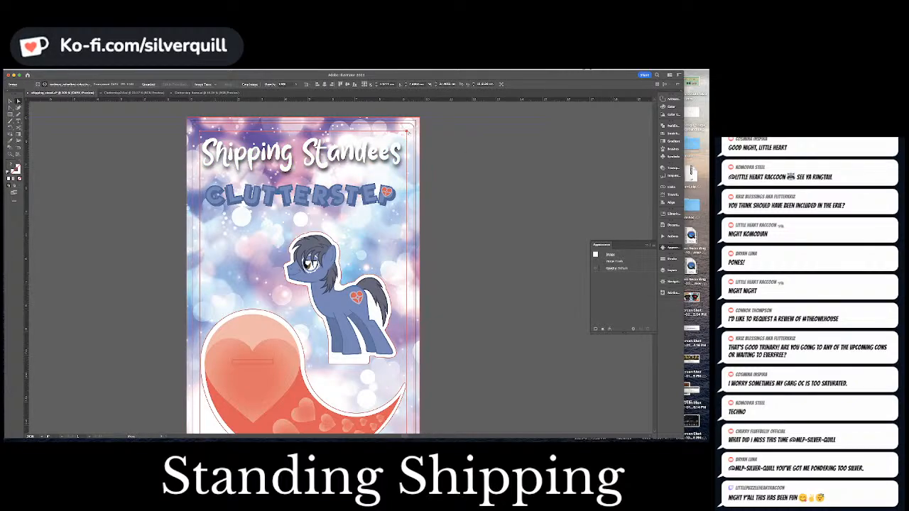
{"action": "left_click", "coordinate": [408, 132]}
{"action": "key", "text": "Delete"}
{"action": "key", "text": "Delete"}
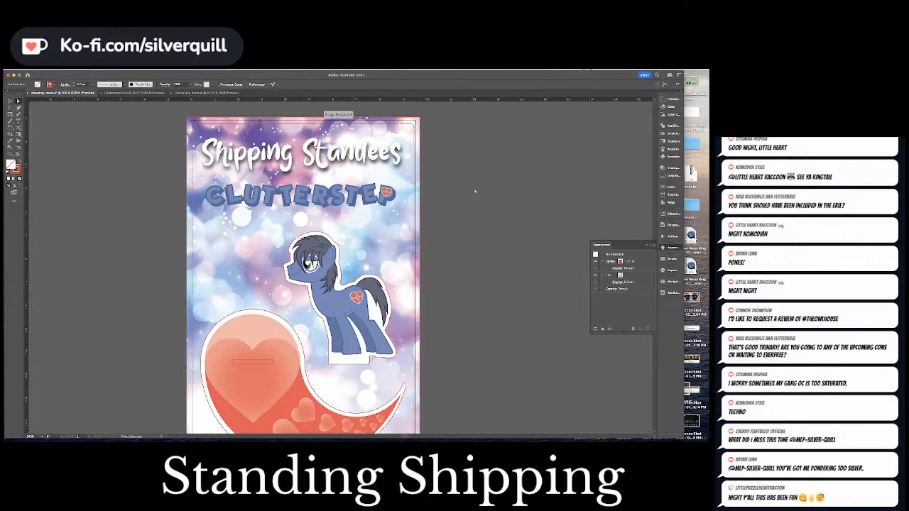
{"action": "key", "text": "super+minus"}
{"action": "key", "text": "super+minus"}
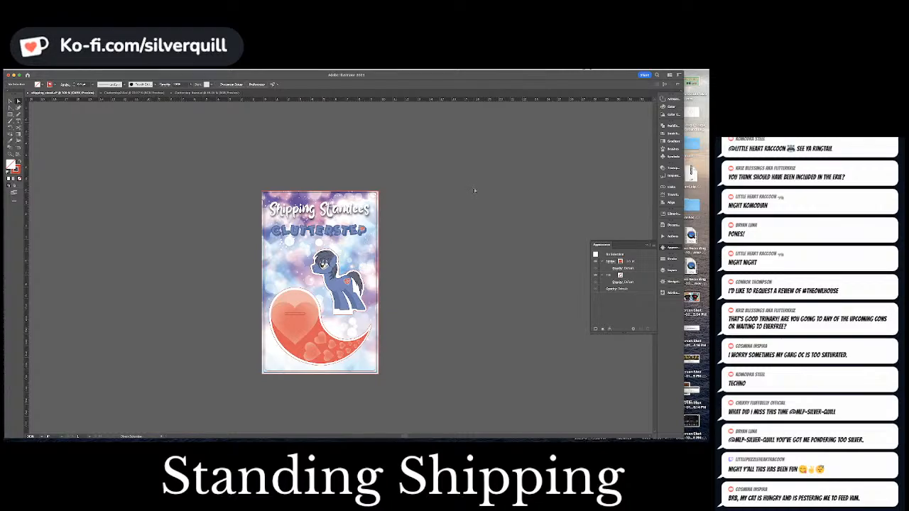
Save the shipping stand document under its current name.
{"action": "key", "text": "v"}
{"action": "key", "text": "super+s"}
{"action": "key", "text": "super+s"}
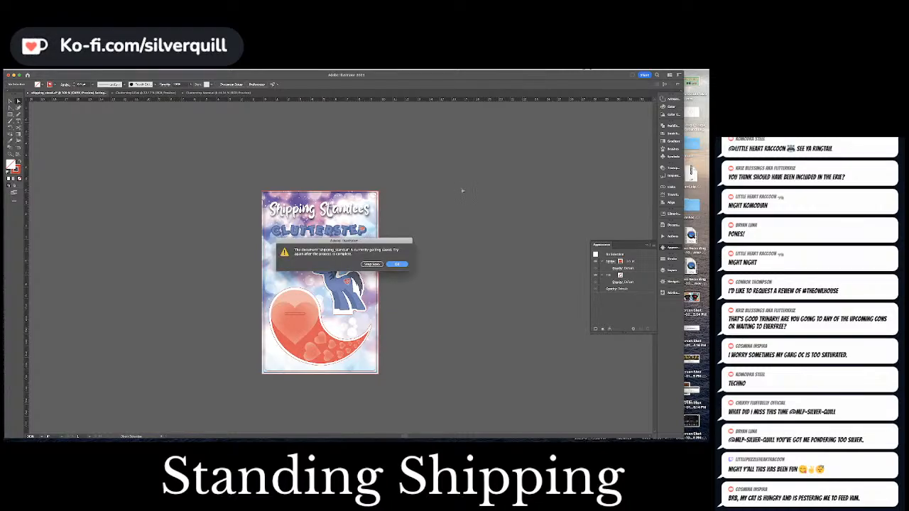
{"action": "left_click", "coordinate": [404, 266]}
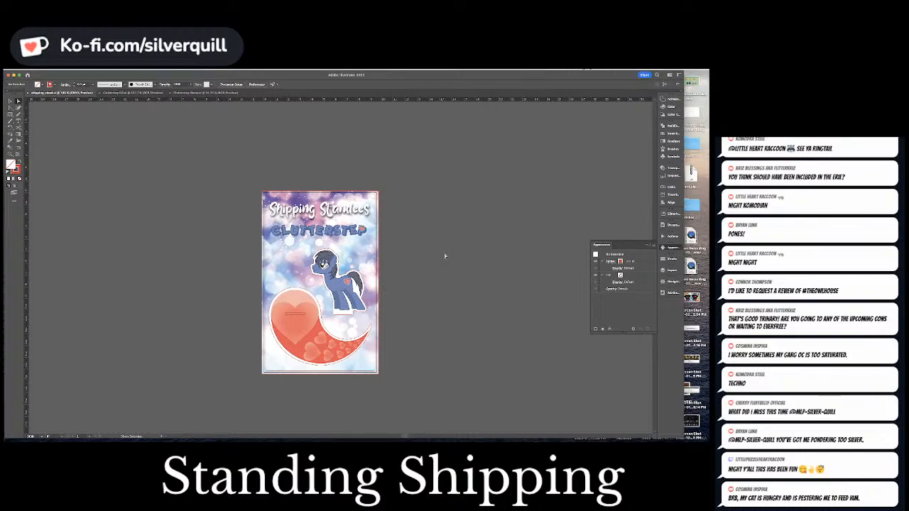
Save a copy as shipping_stand_clutterstep.ai in the shipping stands folder, keeping the default Illustrator options.
{"action": "key", "text": "super+shift+s"}
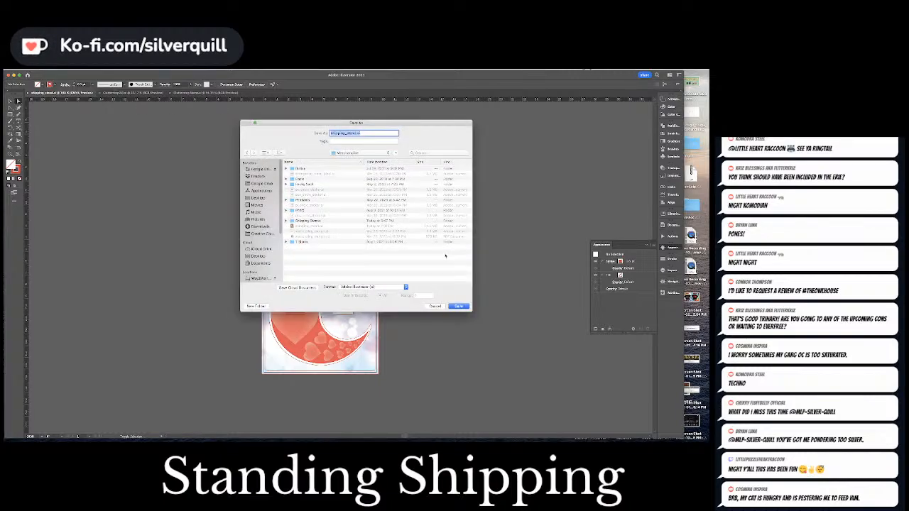
{"action": "double_click", "coordinate": [317, 224]}
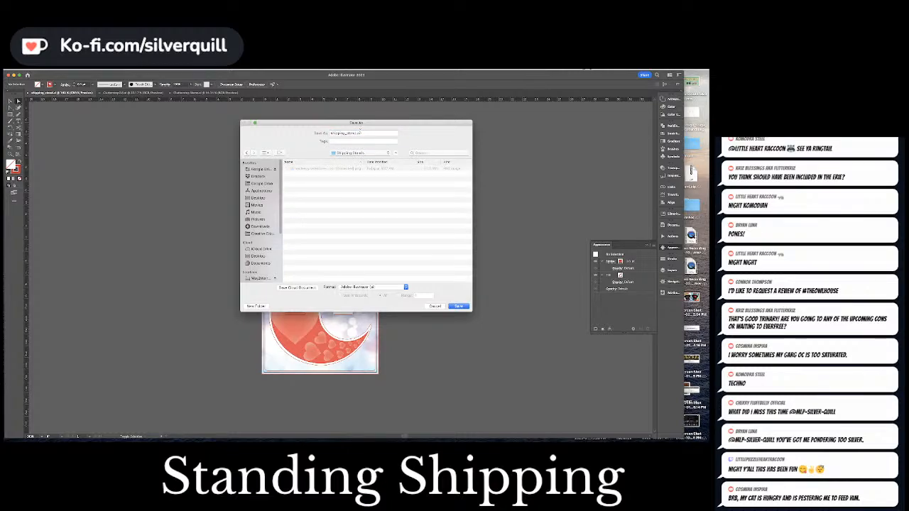
{"action": "left_click", "coordinate": [357, 133]}
{"action": "type", "text": "_corners"}
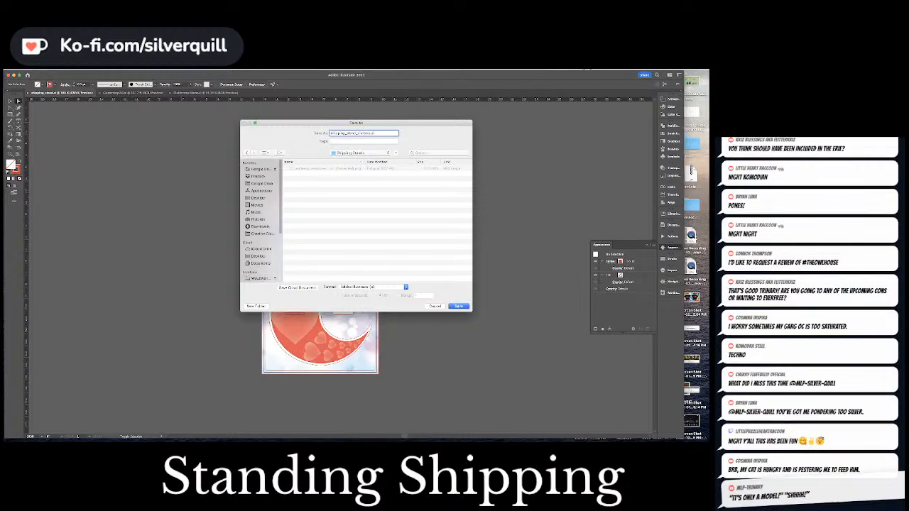
{"action": "key", "text": "Return"}
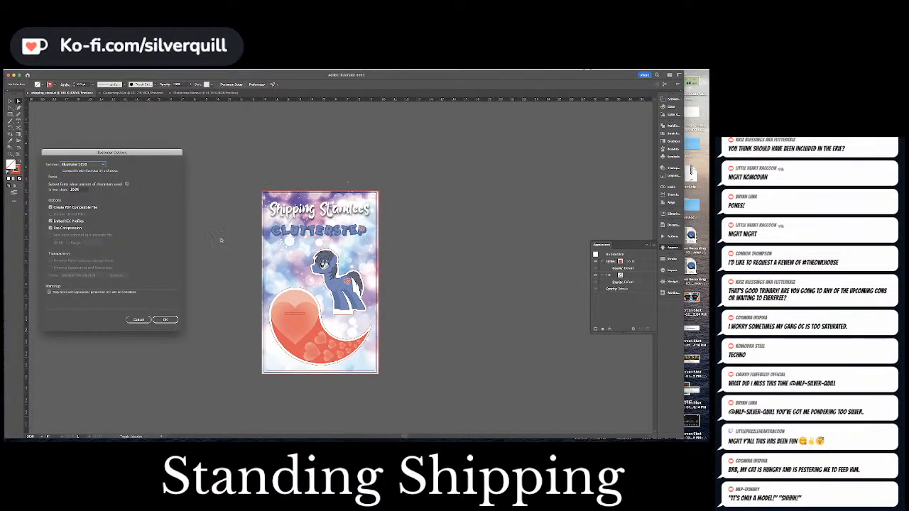
{"action": "left_click", "coordinate": [165, 318]}
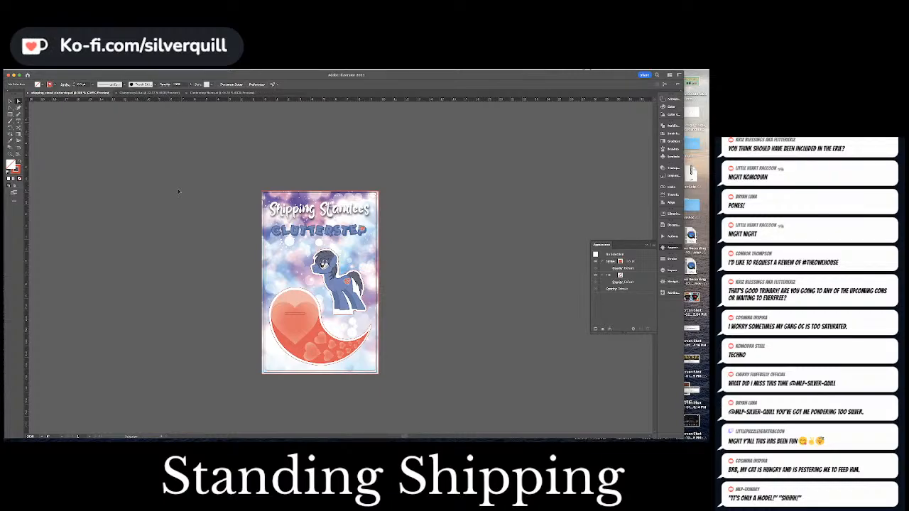
Close all open documents and reopen shipping_stand.ai from the recent files.
{"action": "key", "text": "super+w"}
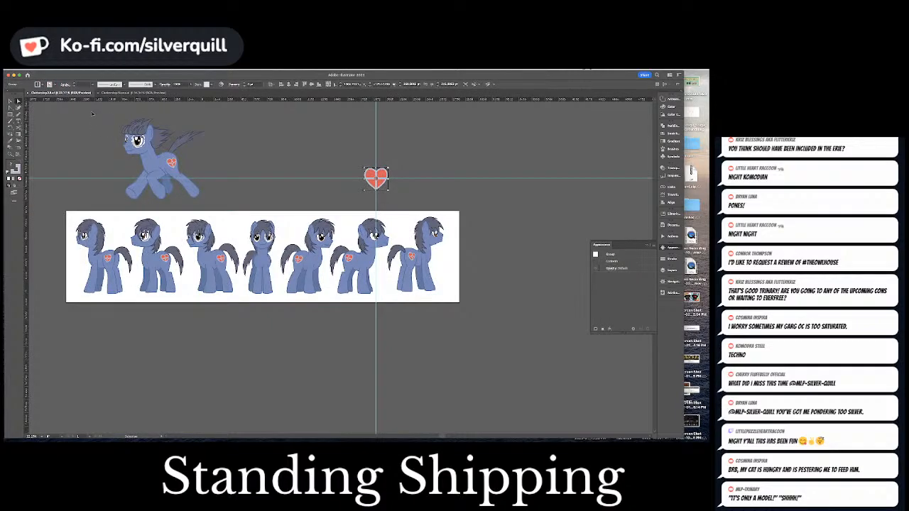
{"action": "key", "text": "super+w"}
{"action": "key", "text": "super+w"}
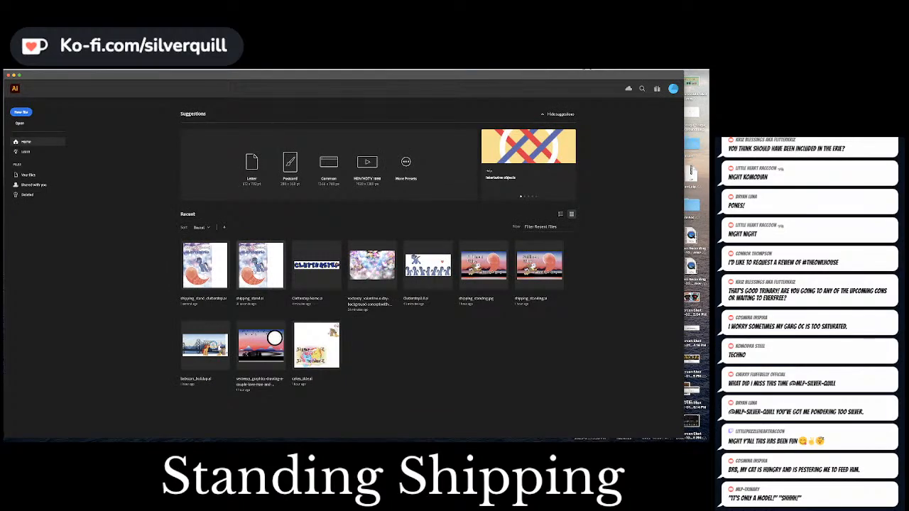
{"action": "left_click", "coordinate": [255, 270]}
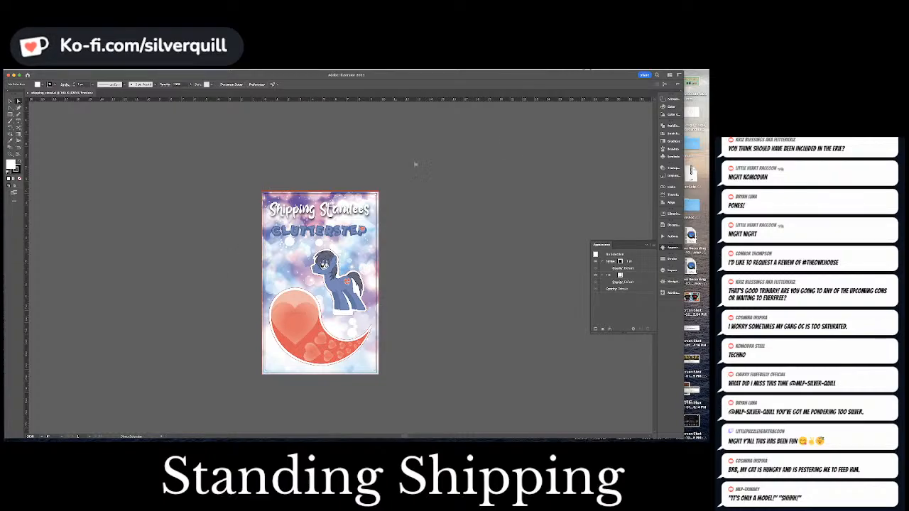
{"action": "key", "text": "super+Tab"}
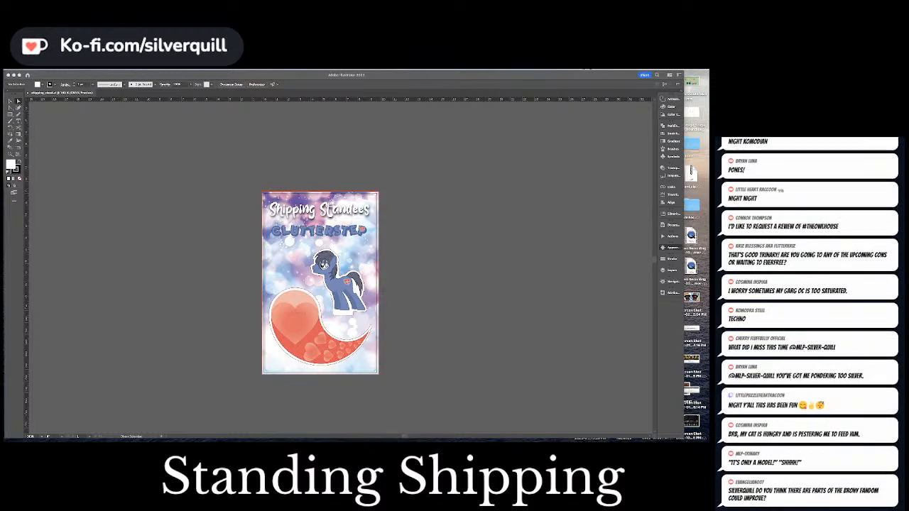
{"action": "left_click", "coordinate": [472, 262]}
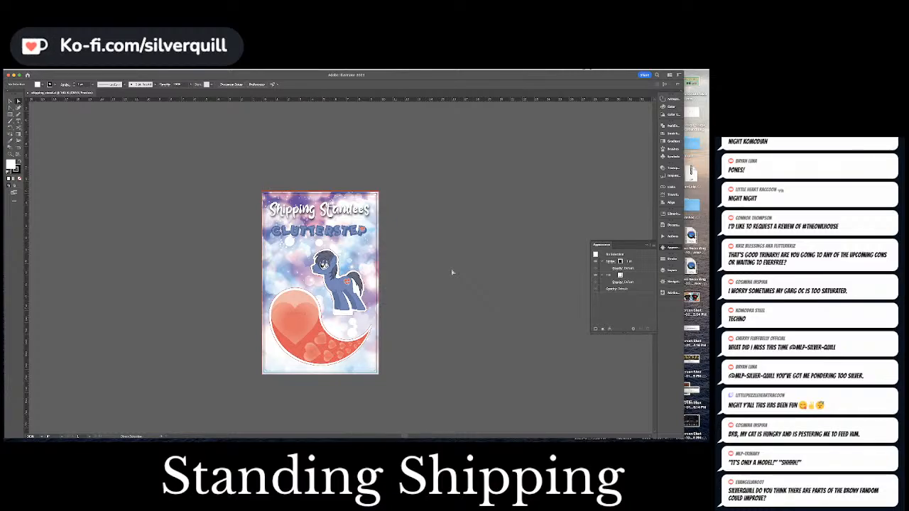
{"action": "key", "text": "super+equal"}
{"action": "key", "text": "super+equal"}
{"action": "key", "text": "super+equal"}
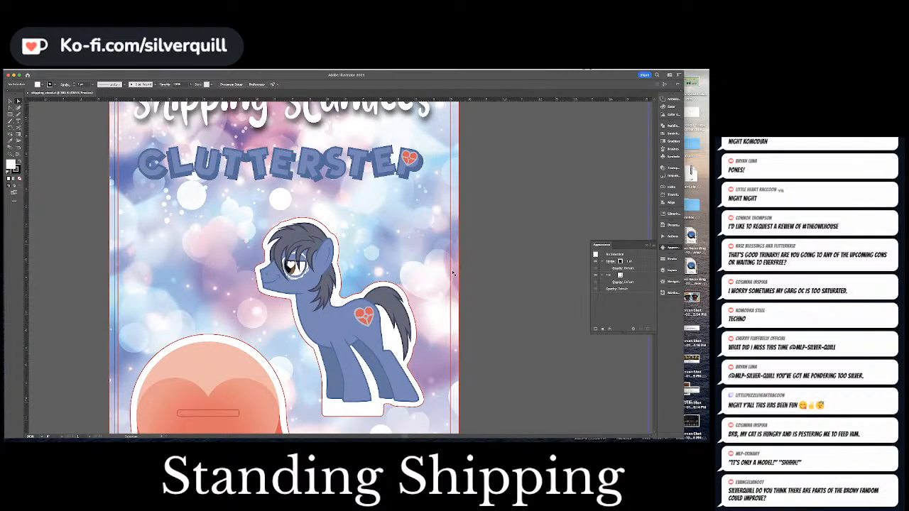
{"action": "key", "text": "super+minus"}
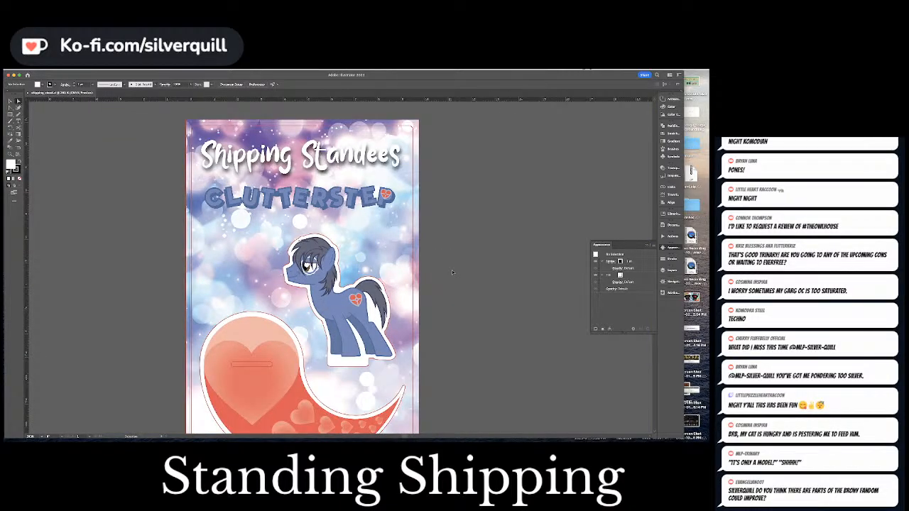
{"action": "key", "text": "super+minus"}
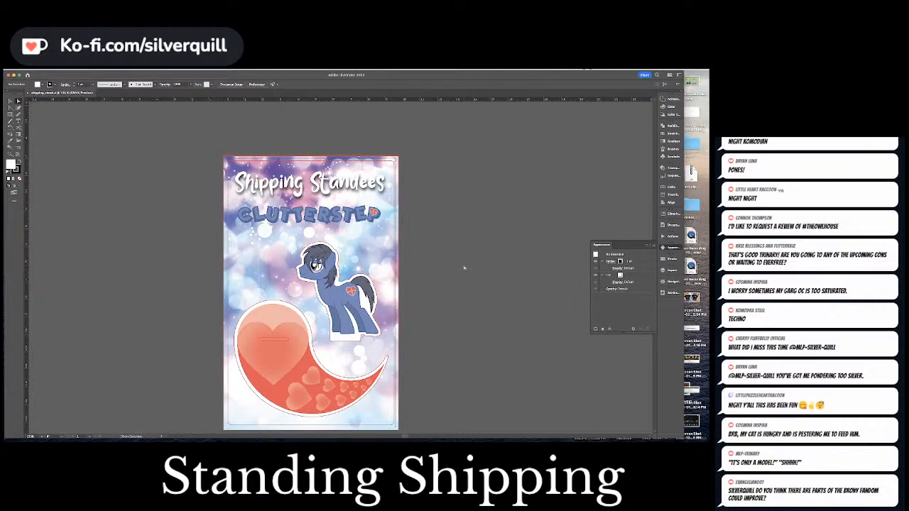
Open the mane six angles document, dismissing the prompt about its missing linked files.
{"action": "scroll", "coordinate": [464, 268], "scroll_direction": "down", "scroll_amount": 1}
{"action": "scroll", "coordinate": [464, 267], "scroll_direction": "up", "scroll_amount": 2}
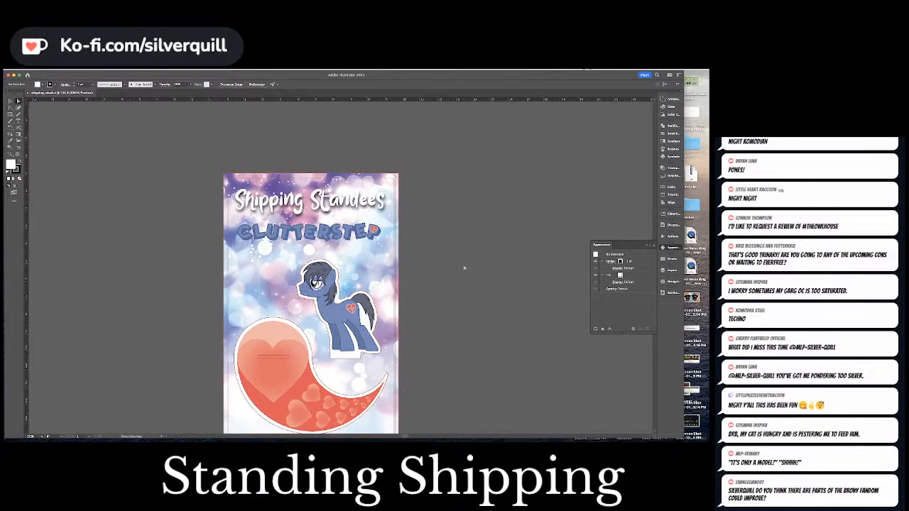
{"action": "scroll", "coordinate": [462, 264], "scroll_direction": "down", "scroll_amount": 3}
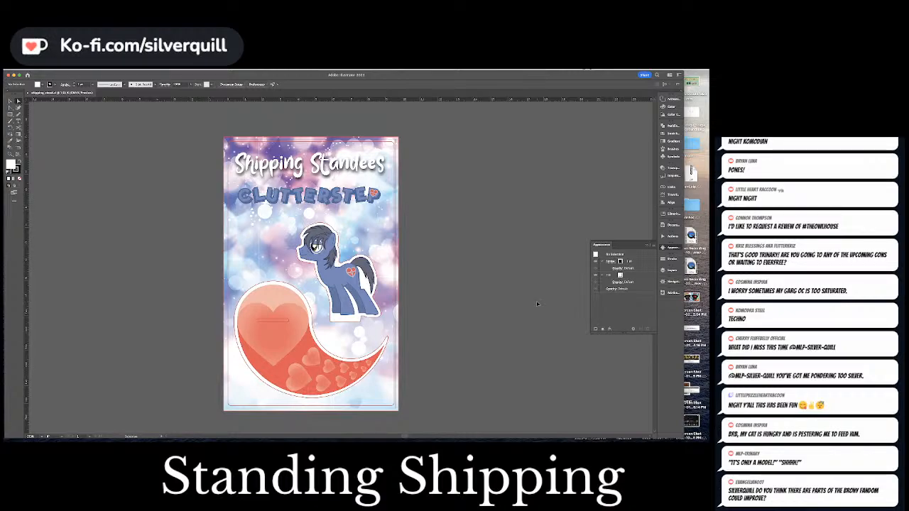
{"action": "key", "text": "ctrl+minus"}
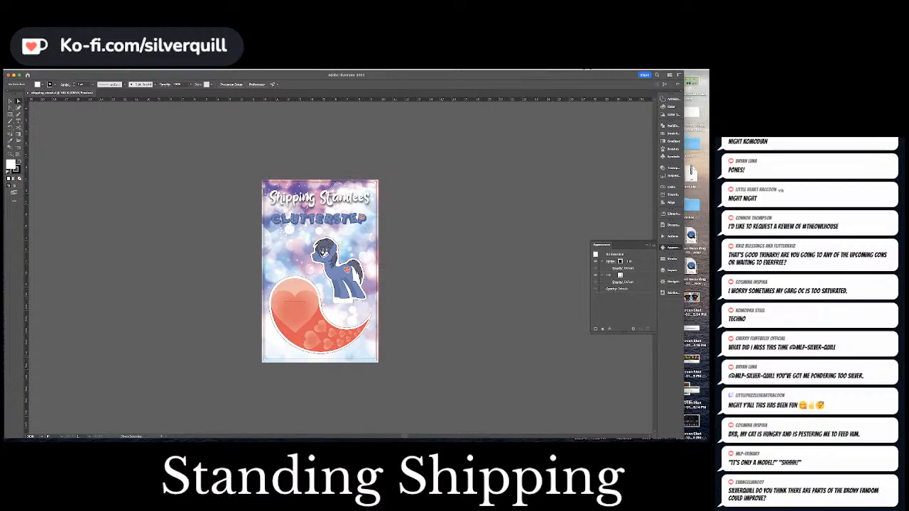
{"action": "key", "text": "super+Tab"}
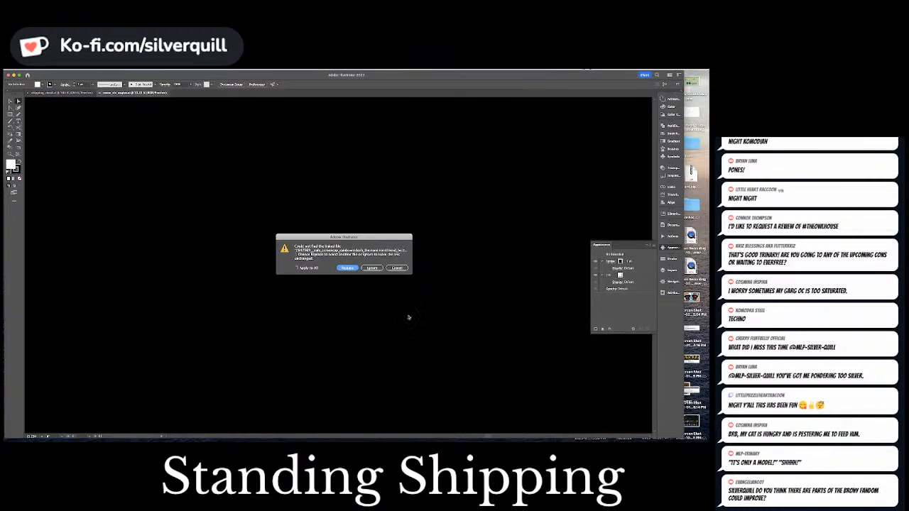
{"action": "left_click", "coordinate": [388, 264]}
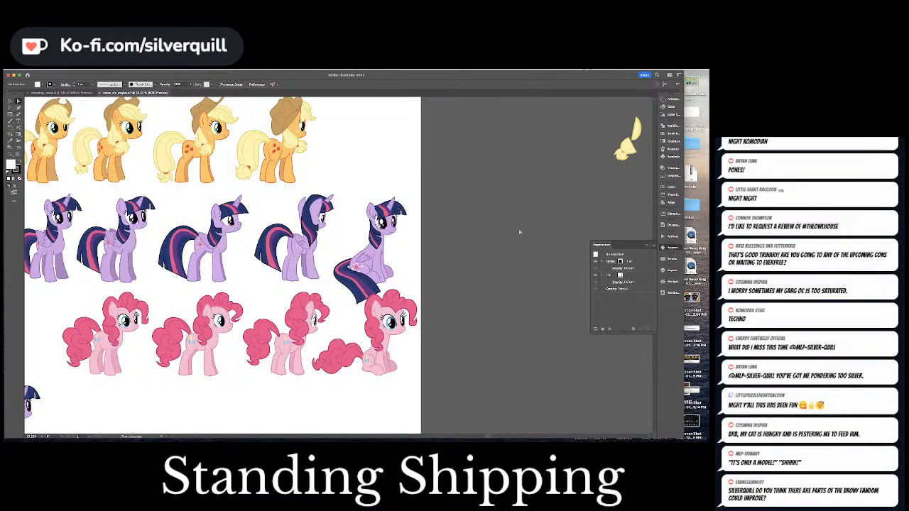
Copy two standing Twilight figures from the Twilight row: the three-quarter pose with wings and the front-facing pose.
{"action": "left_click", "coordinate": [305, 236]}
{"action": "scroll", "coordinate": [305, 235], "scroll_direction": "left", "scroll_amount": 5}
{"action": "left_click", "coordinate": [305, 236]}
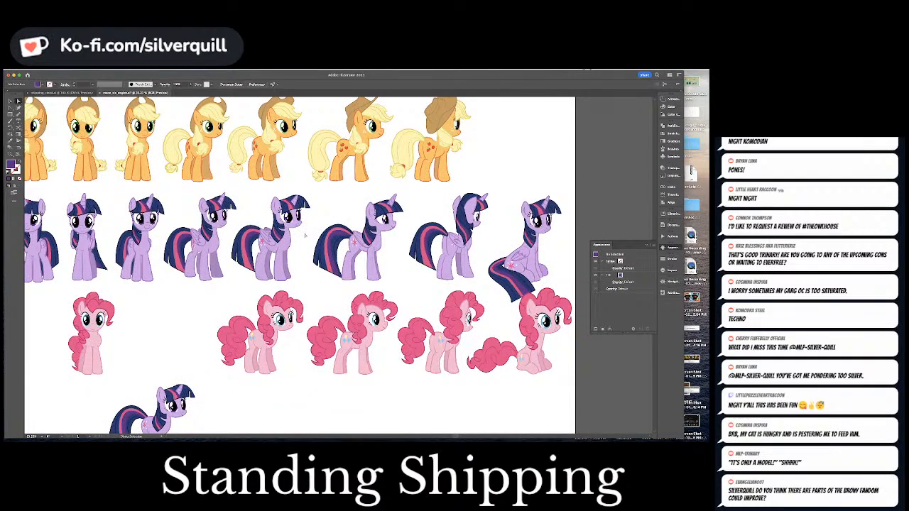
{"action": "left_click_drag", "start_coordinate": [280, 225], "coordinate": [403, 235]}
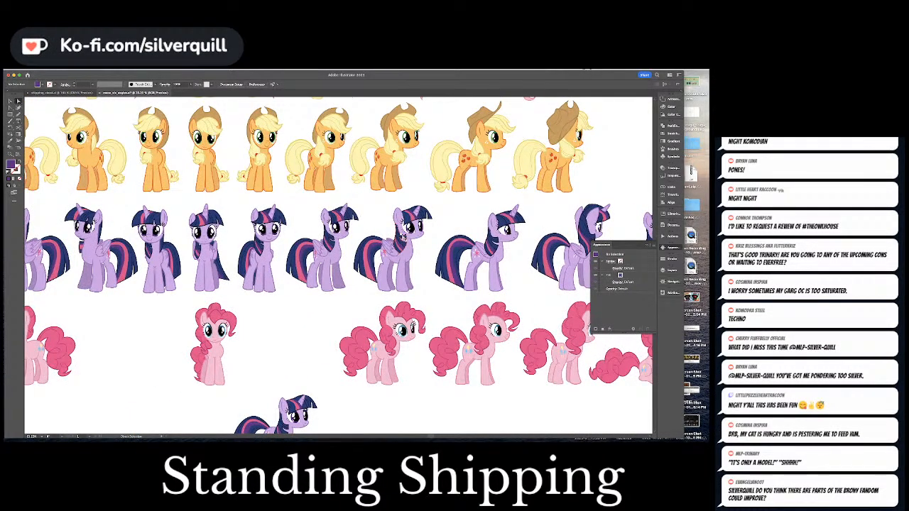
{"action": "left_click", "coordinate": [398, 247]}
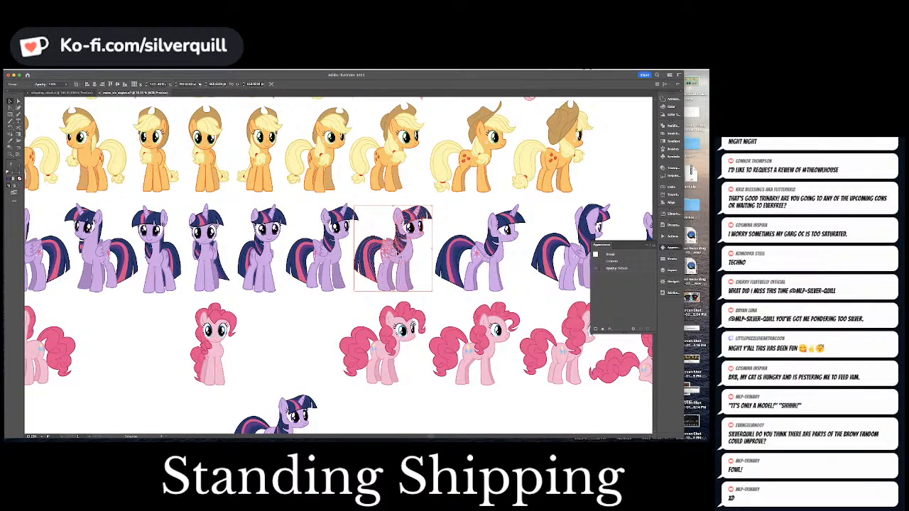
{"action": "key", "text": "super+c"}
{"action": "left_click", "coordinate": [262, 245], "text": "shift"}
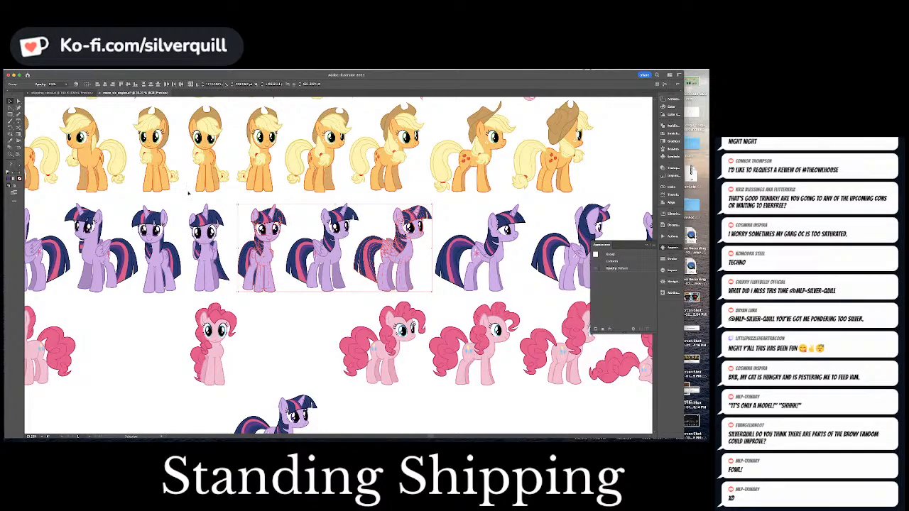
Paste both Twilight figures into the shipping stand document, spaced apart on the empty canvas beside the card.
{"action": "left_click", "coordinate": [74, 93]}
{"action": "left_click_drag", "start_coordinate": [168, 193], "coordinate": [293, 215]}
{"action": "key", "text": "a"}
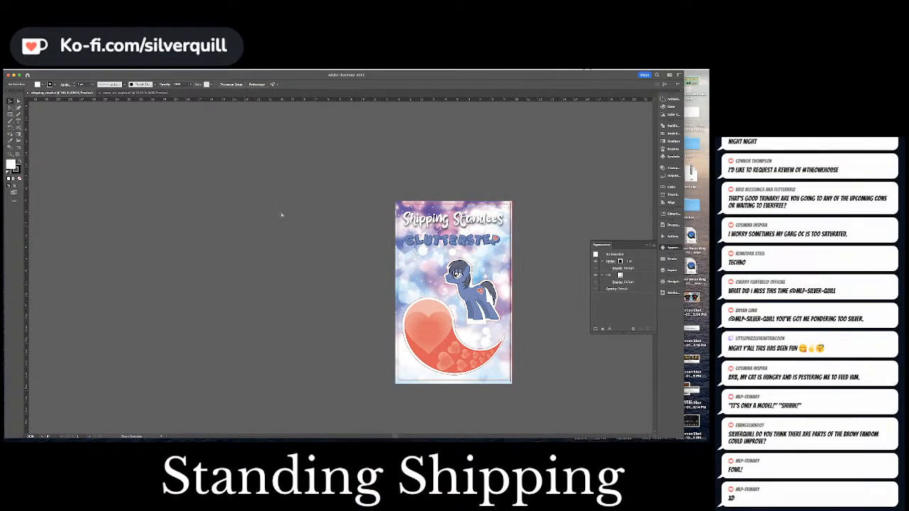
{"action": "key", "text": "super+v"}
{"action": "left_click_drag", "start_coordinate": [632, 137], "coordinate": [549, 229]}
{"action": "left_click_drag", "start_coordinate": [404, 274], "coordinate": [465, 289]}
{"action": "left_click_drag", "start_coordinate": [485, 249], "coordinate": [340, 273]}
{"action": "left_click", "coordinate": [340, 233]}
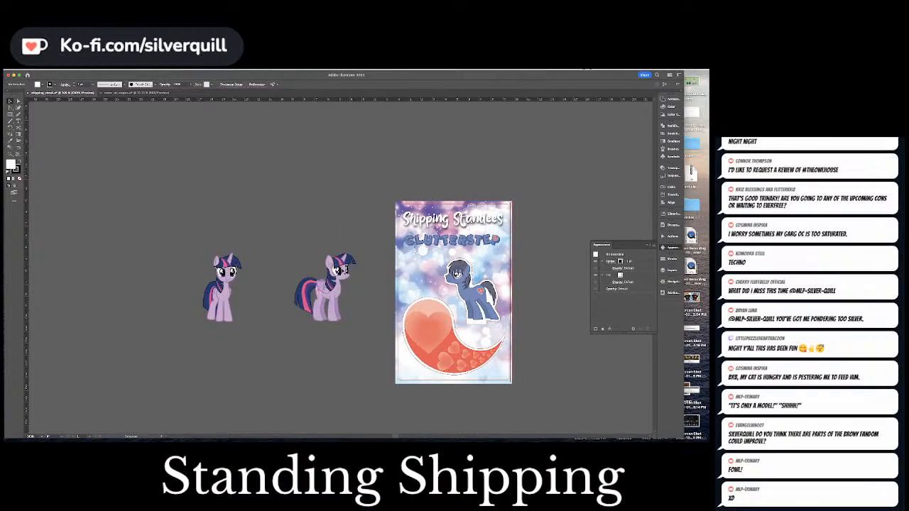
Place the three-quarter Twilight on the card facing the blue pony to compare their sizes.
{"action": "left_click", "coordinate": [348, 267]}
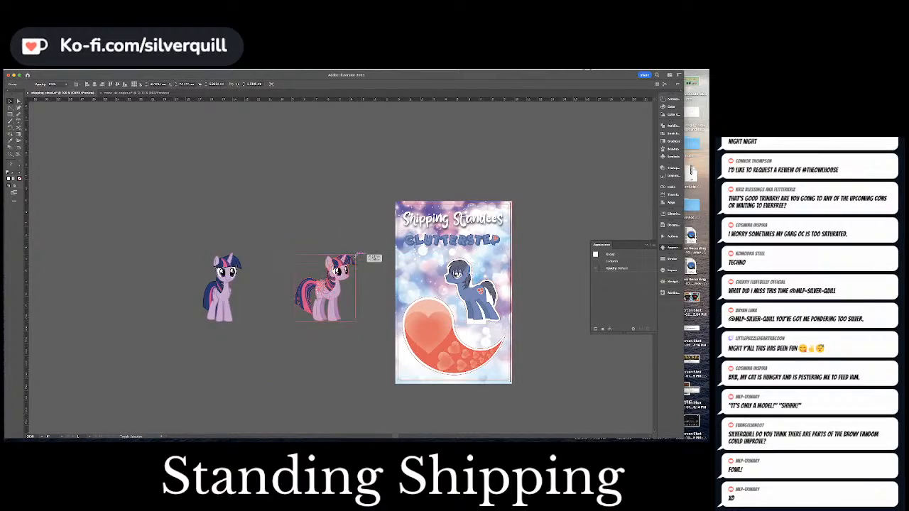
{"action": "left_click_drag", "start_coordinate": [348, 269], "coordinate": [452, 271]}
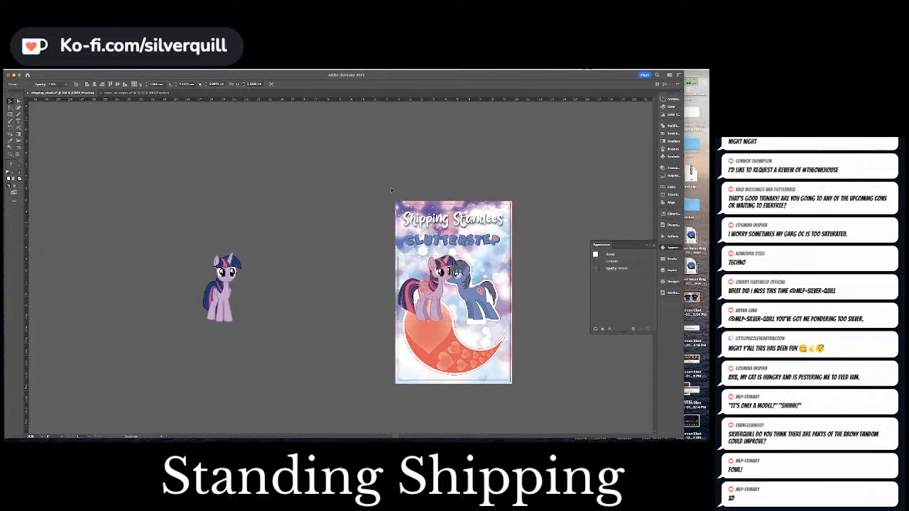
{"action": "key", "text": "a"}
{"action": "left_click", "coordinate": [467, 260]}
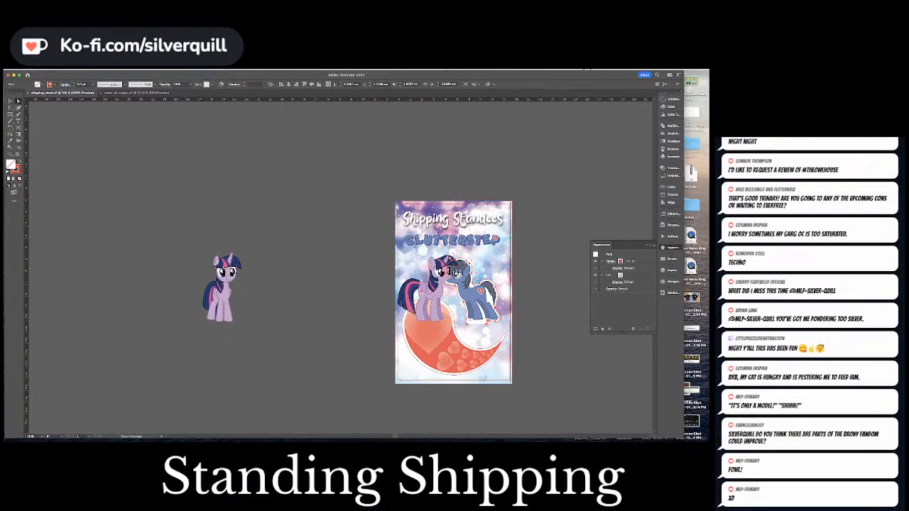
{"action": "key", "text": "v"}
{"action": "left_click", "coordinate": [442, 275]}
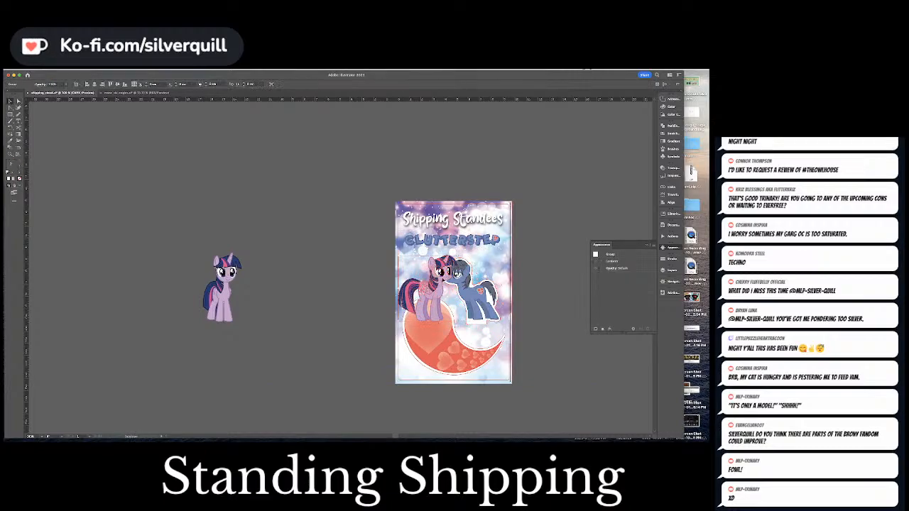
Switch the rulers to inches, scale the three-quarter Twilight proportionally to a height of 2 in, and move it back off the card.
{"action": "right_click", "coordinate": [381, 97]}
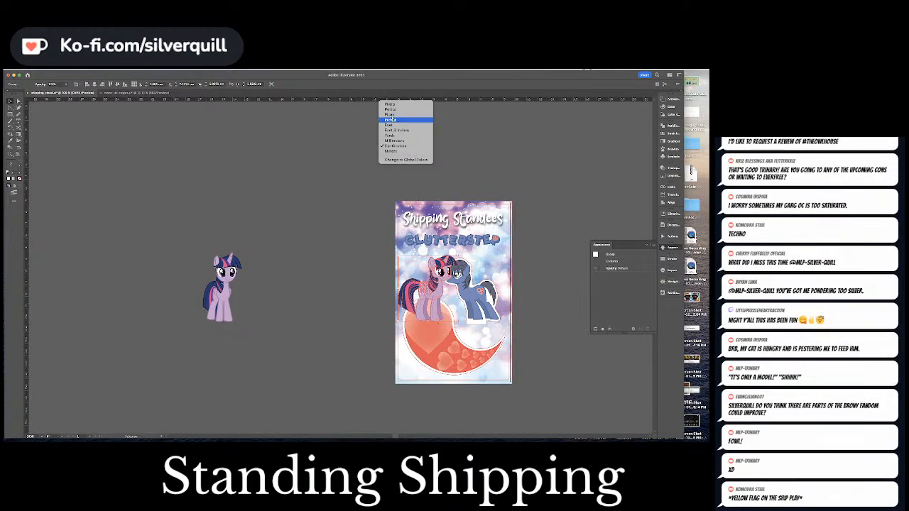
{"action": "left_click", "coordinate": [398, 119]}
{"action": "left_click", "coordinate": [461, 281]}
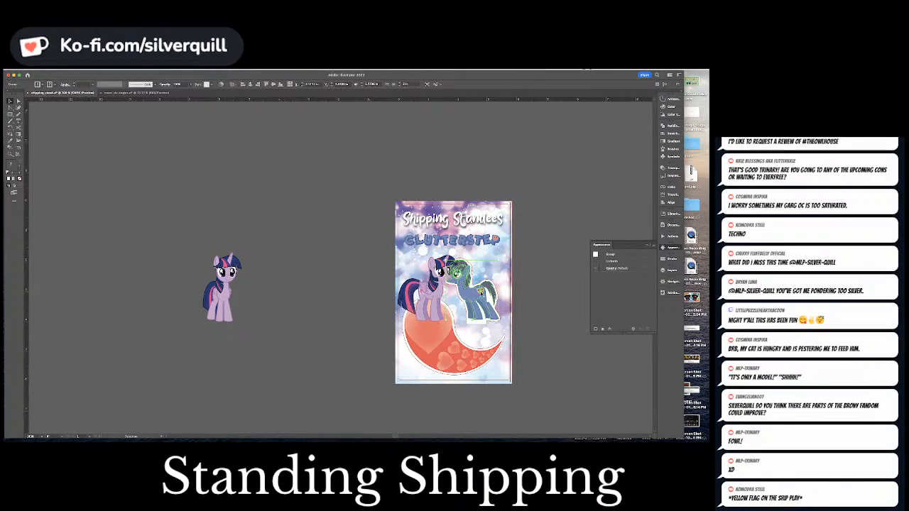
{"action": "left_click", "coordinate": [436, 284]}
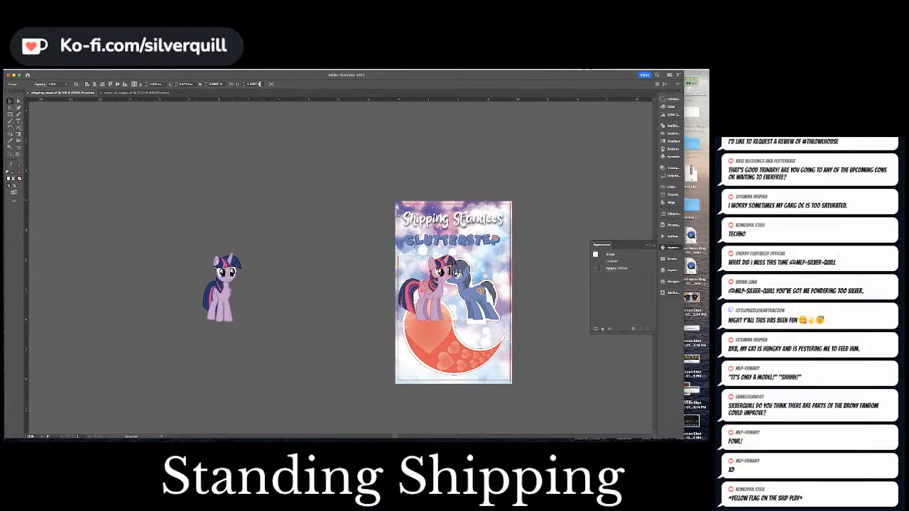
{"action": "left_click", "coordinate": [257, 84]}
{"action": "type", "text": "2"}
{"action": "key", "text": "Return"}
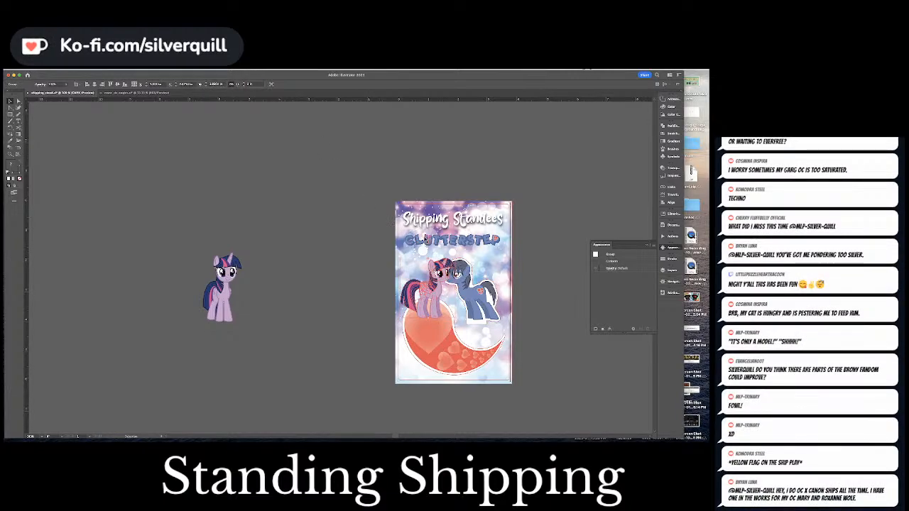
{"action": "left_click_drag", "start_coordinate": [359, 278], "coordinate": [340, 278]}
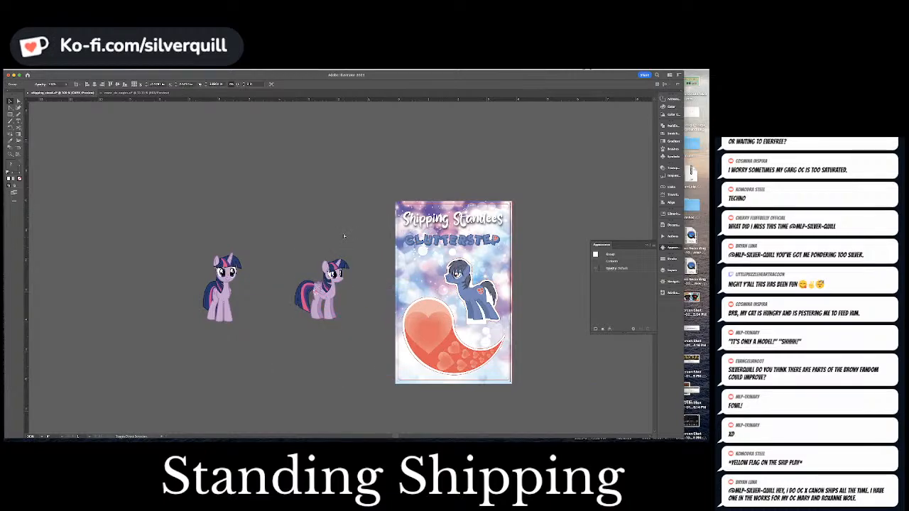
{"action": "left_click", "coordinate": [345, 232]}
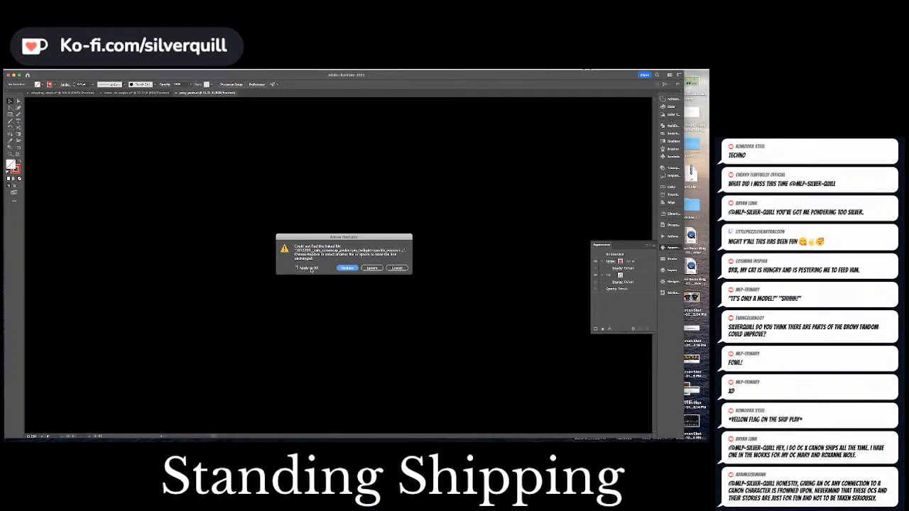
Open the pony parts document, ignoring all of its missing linked files.
{"action": "left_click", "coordinate": [306, 268]}
{"action": "left_click", "coordinate": [372, 267]}
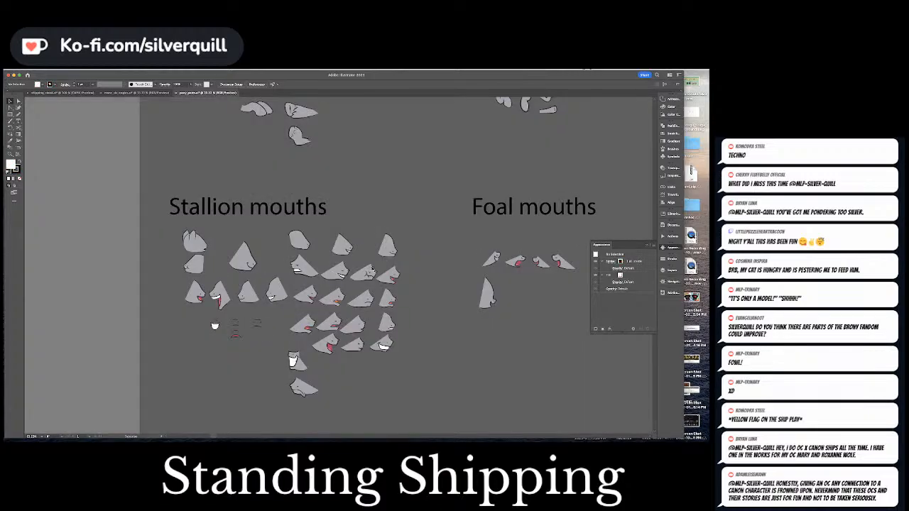
Select the folded limb, third in the first row of Mare Limbs, with its outline and copy it.
{"action": "scroll", "coordinate": [531, 251], "scroll_direction": "right", "scroll_amount": 10}
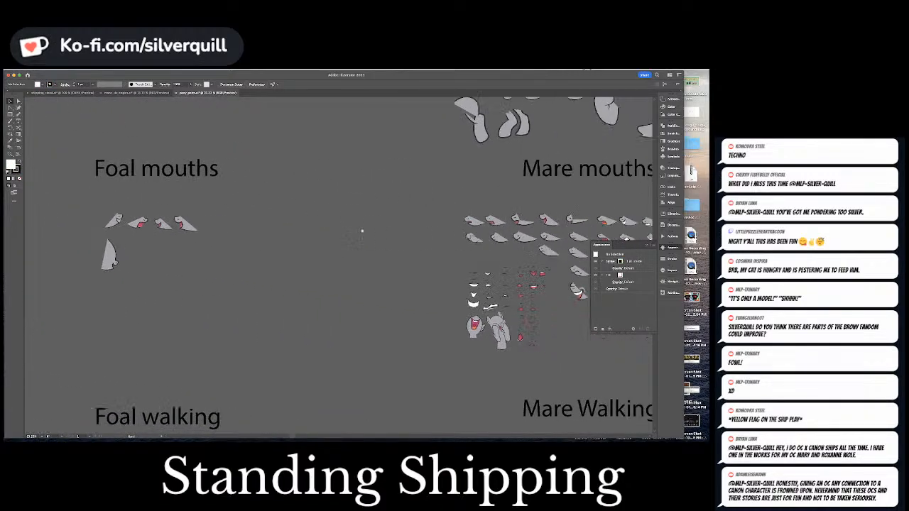
{"action": "scroll", "coordinate": [418, 217], "scroll_direction": "up", "scroll_amount": 5}
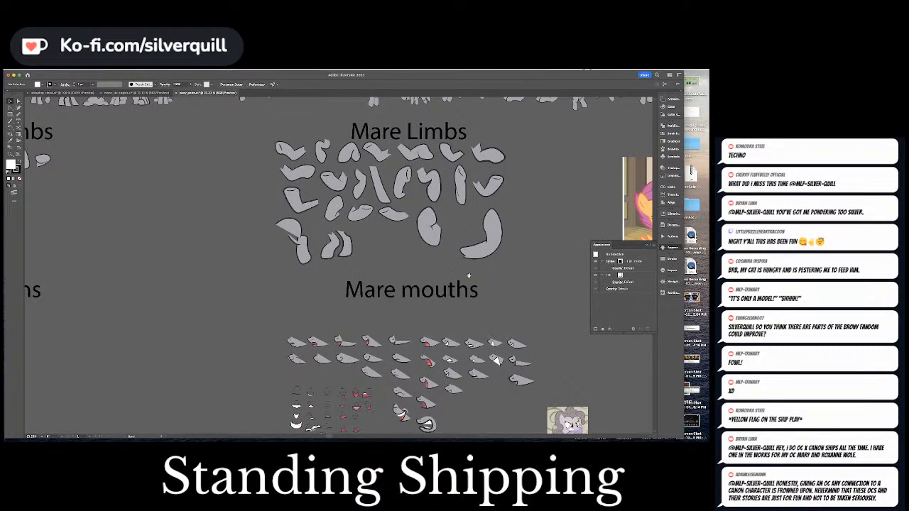
{"action": "left_click_drag", "start_coordinate": [490, 284], "coordinate": [160, 231]}
{"action": "left_click_drag", "start_coordinate": [363, 237], "coordinate": [187, 320]}
{"action": "left_click_drag", "start_coordinate": [380, 258], "coordinate": [505, 323]}
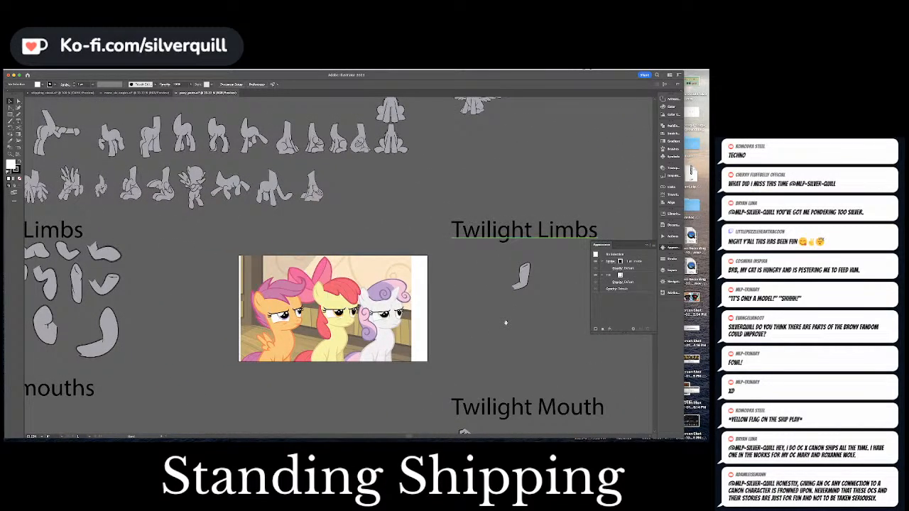
{"action": "left_click_drag", "start_coordinate": [452, 175], "coordinate": [487, 269]}
{"action": "left_click_drag", "start_coordinate": [340, 300], "coordinate": [486, 258]}
{"action": "left_click_drag", "start_coordinate": [358, 272], "coordinate": [401, 246]}
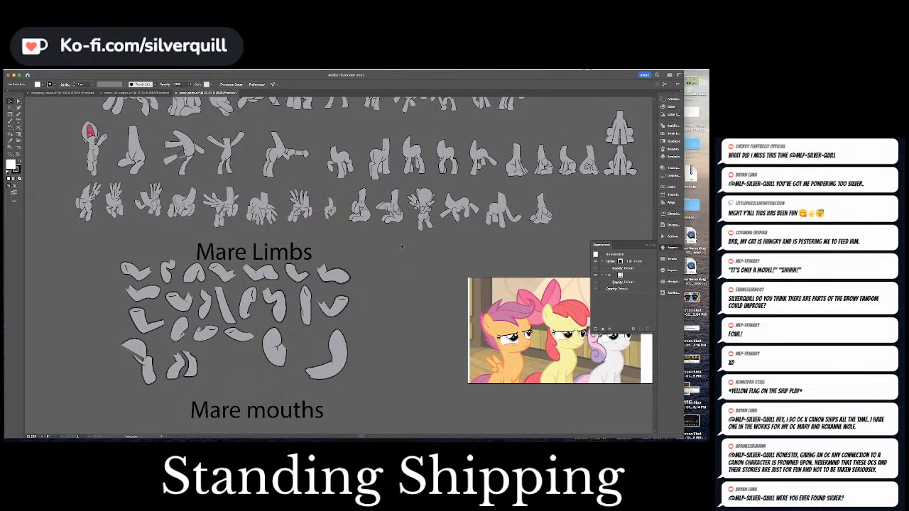
{"action": "left_click", "coordinate": [204, 273]}
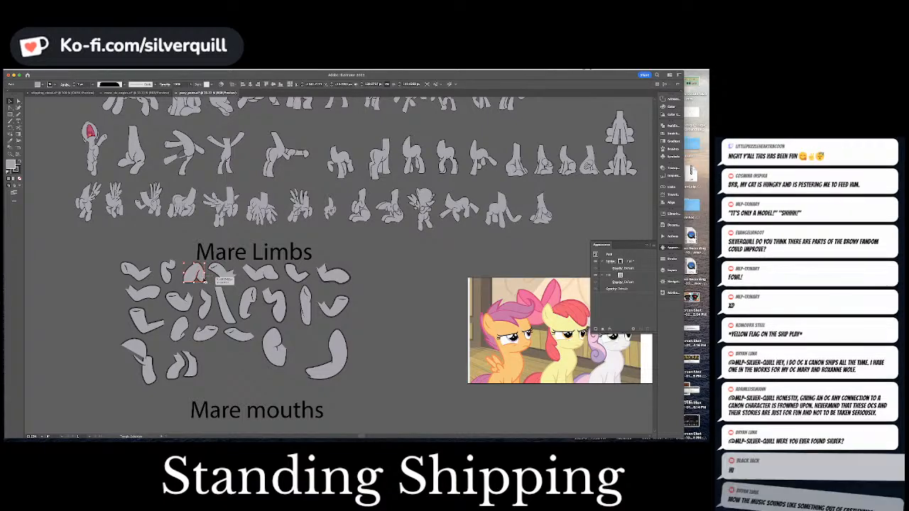
{"action": "key", "text": "super+z"}
{"action": "left_click", "coordinate": [200, 274], "text": "shift"}
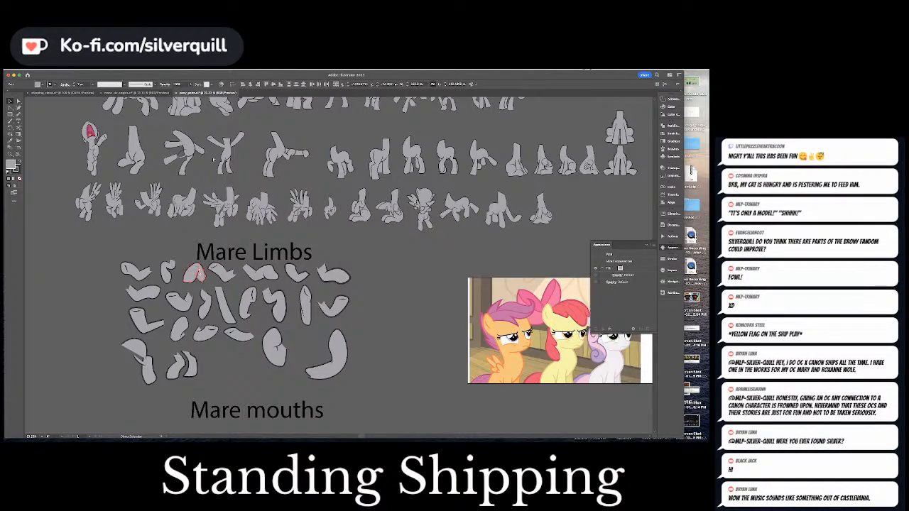
Paste the copied limb into the shipping stand document over the three-quarter Twilight.
{"action": "left_click", "coordinate": [64, 93]}
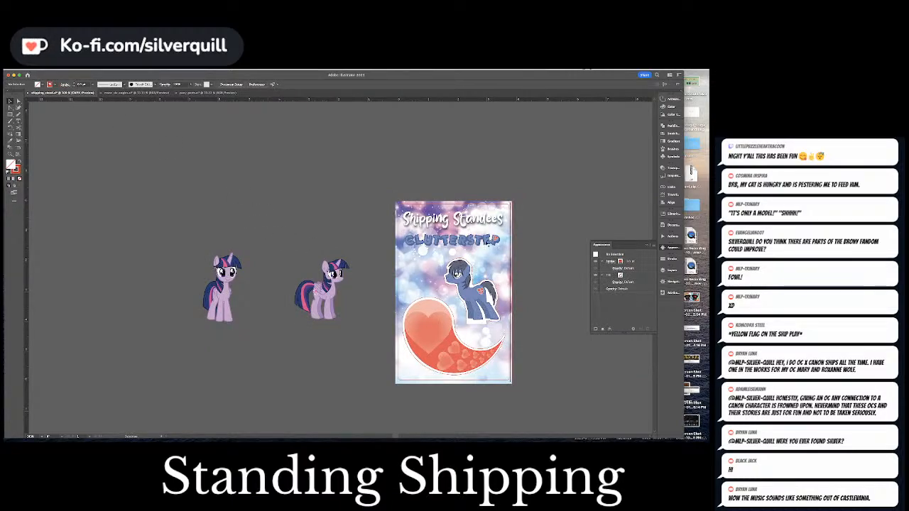
{"action": "key", "text": "super+Tab"}
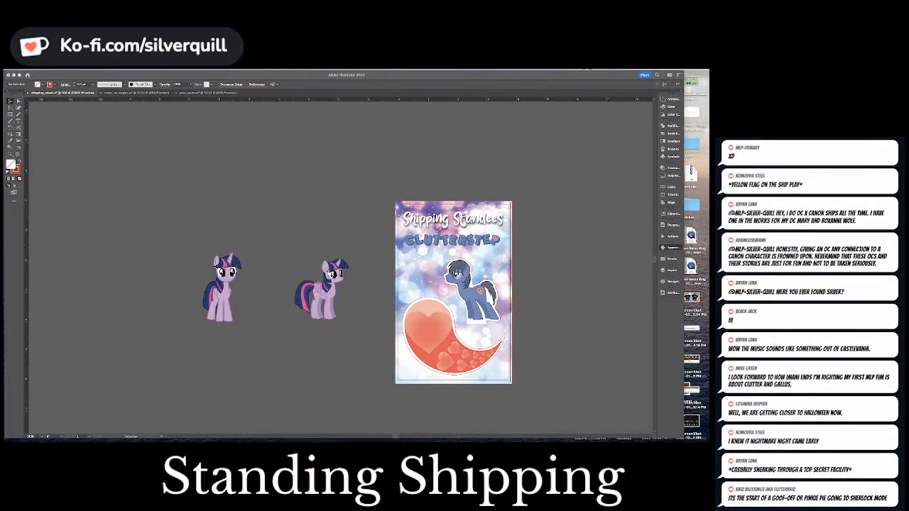
{"action": "left_click", "coordinate": [371, 261]}
{"action": "key", "text": "super+equal"}
{"action": "key", "text": "super+equal"}
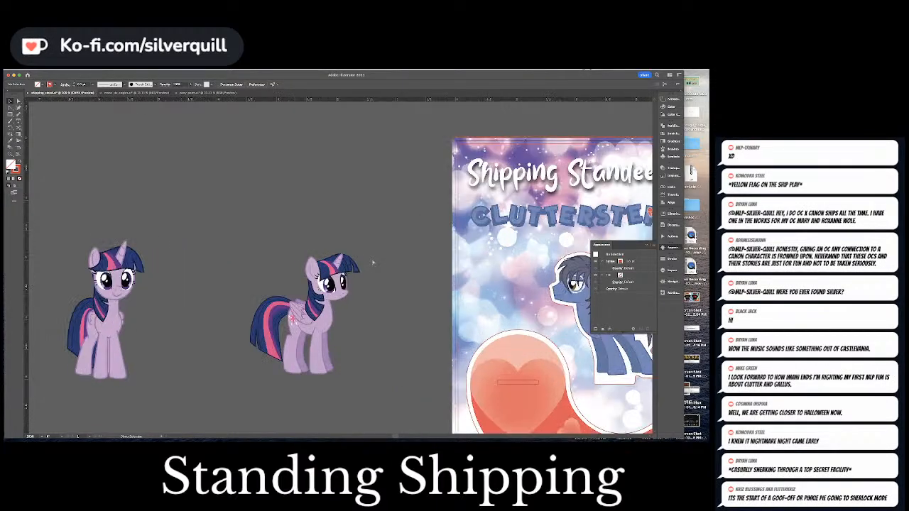
{"action": "key", "text": "super+equal"}
{"action": "key", "text": "super+equal"}
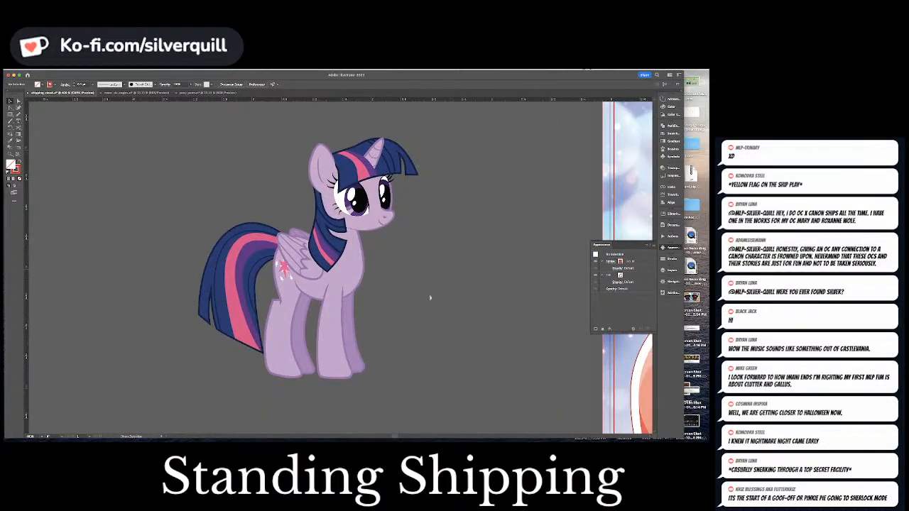
{"action": "key", "text": "super+v"}
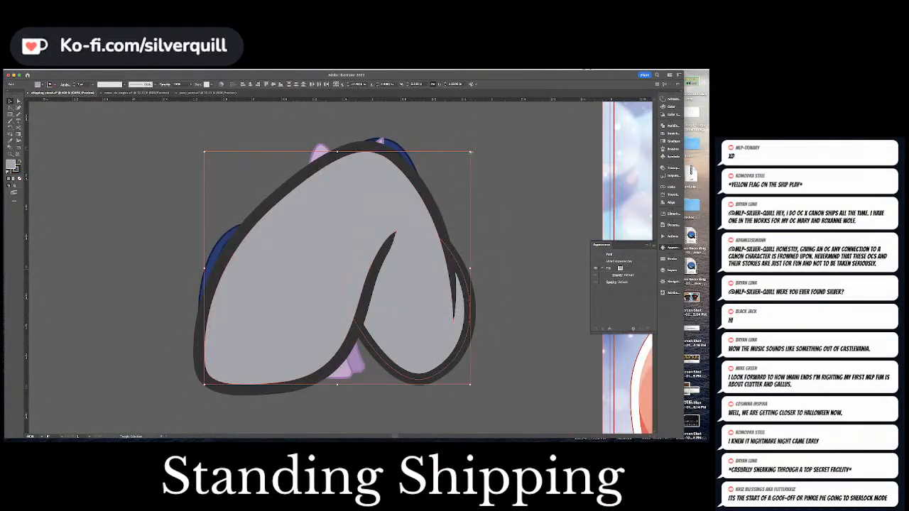
Scale the pasted limb down to leg size, move it over the three-quarter Twilight's chest and rotate it into a raised front leg.
{"action": "left_click_drag", "start_coordinate": [471, 152], "coordinate": [261, 335]}
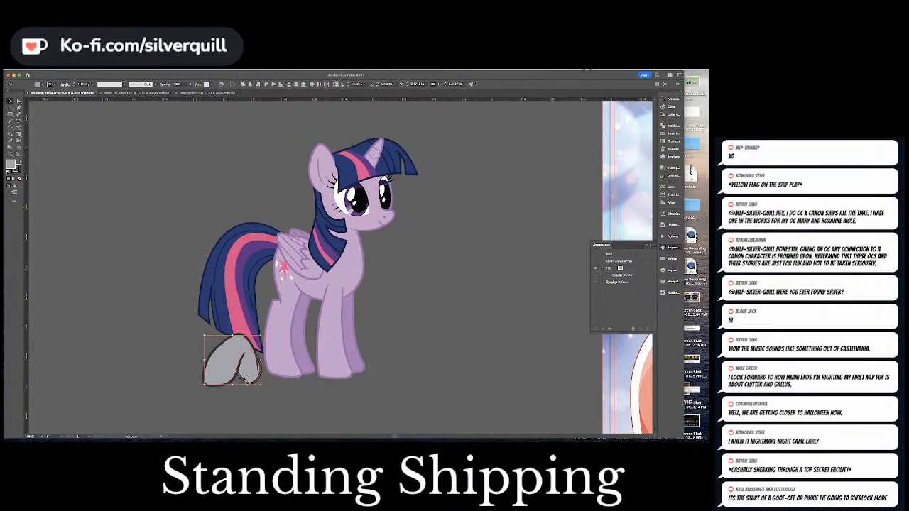
{"action": "left_click_drag", "start_coordinate": [248, 369], "coordinate": [383, 315]}
{"action": "key", "text": "e"}
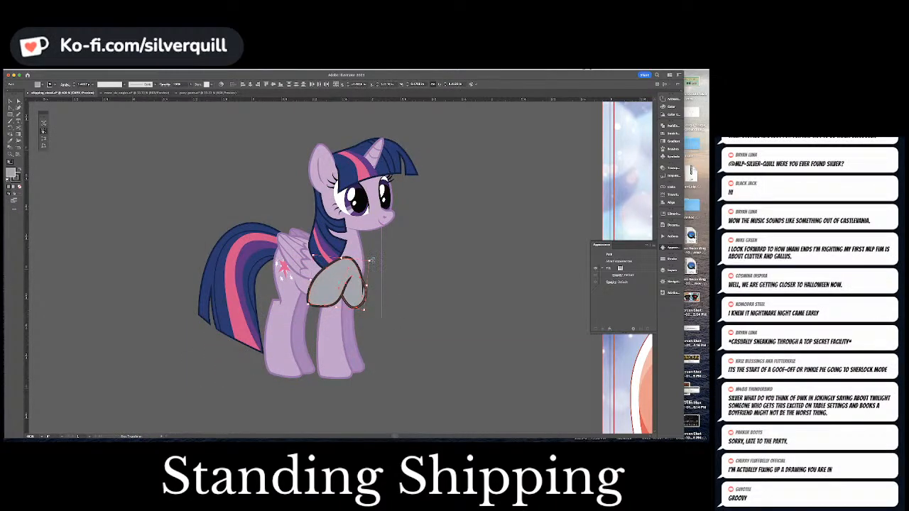
{"action": "key", "text": "v"}
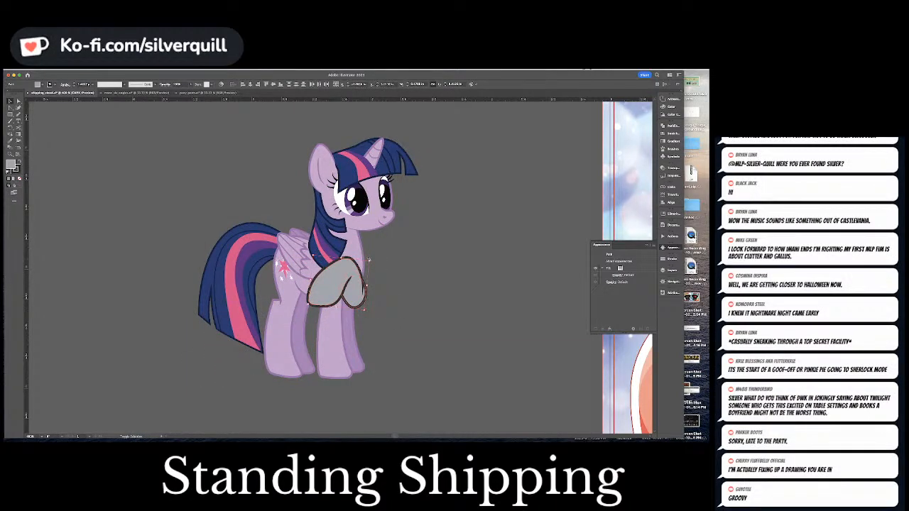
{"action": "left_click_drag", "start_coordinate": [368, 260], "coordinate": [391, 314]}
{"action": "key", "text": "e"}
{"action": "left_click_drag", "start_coordinate": [364, 352], "coordinate": [358, 281]}
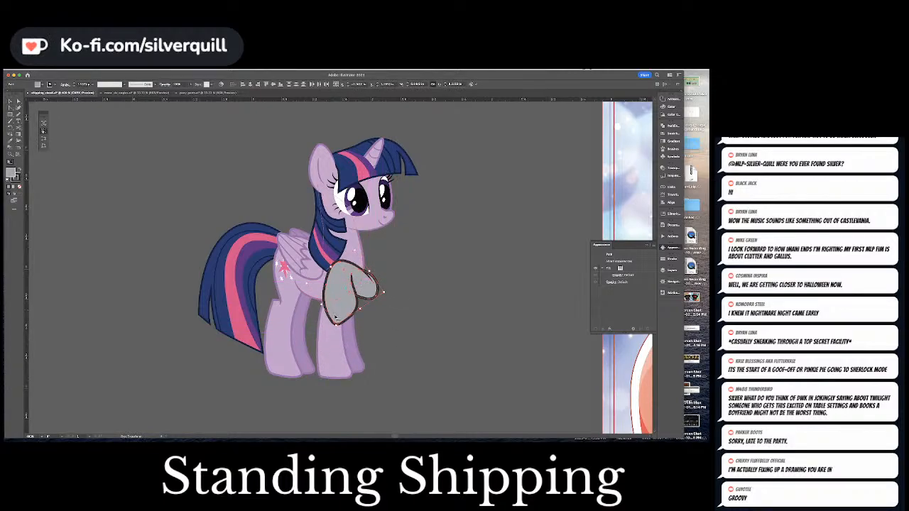
{"action": "left_click_drag", "start_coordinate": [337, 326], "coordinate": [339, 318]}
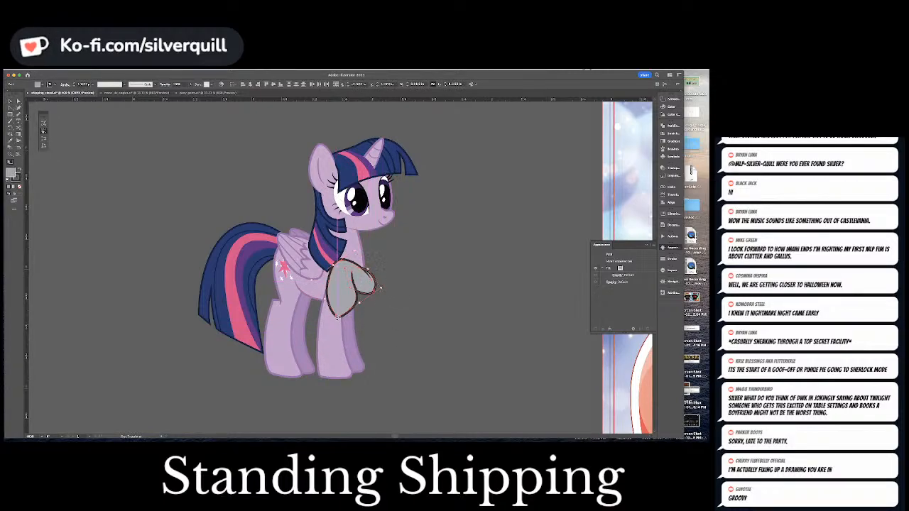
Reshape the lower end of the raised limb by moving its anchor points with the Direct Selection tool.
{"action": "key", "text": "super+shift+a"}
{"action": "key", "text": "a"}
{"action": "left_click", "coordinate": [338, 319]}
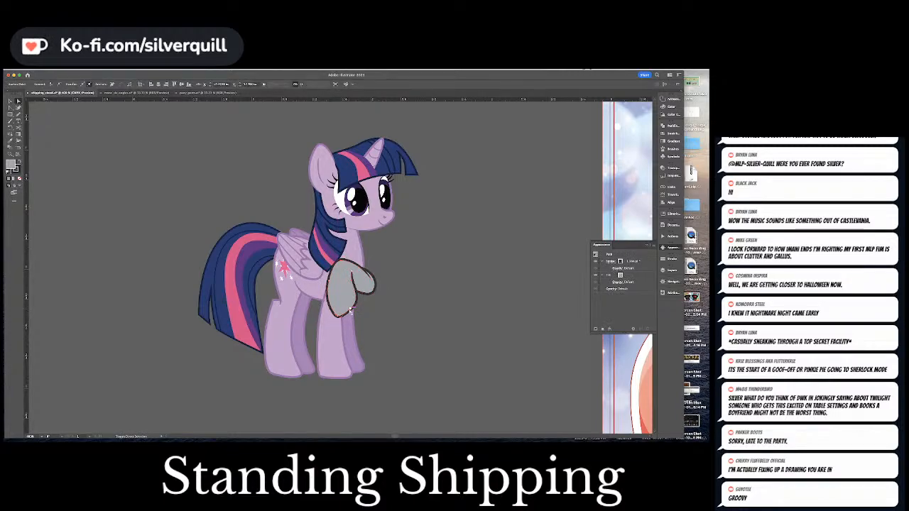
{"action": "left_click_drag", "start_coordinate": [350, 310], "coordinate": [355, 289]}
{"action": "key", "text": "super+shift+a"}
{"action": "left_click", "coordinate": [346, 271]}
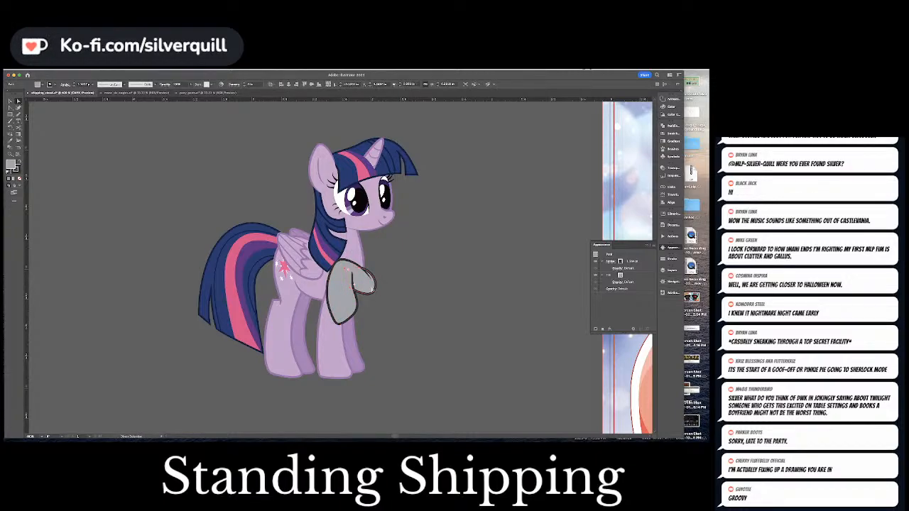
Delete the darker far front leg and recolour the grey limb with the Eyedropper to match the remaining front leg's fill and outline.
{"action": "left_click", "coordinate": [352, 336]}
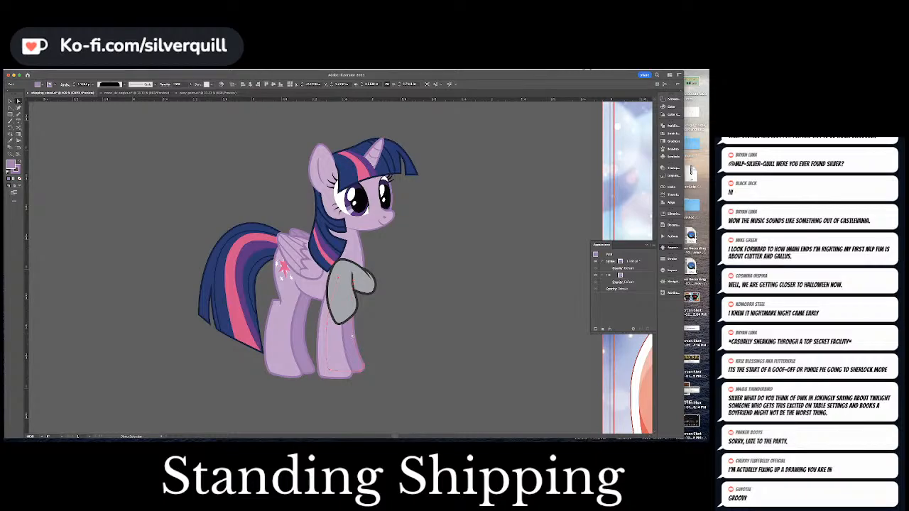
{"action": "key", "text": "Delete"}
{"action": "left_click", "coordinate": [346, 291]}
{"action": "key", "text": "i"}
{"action": "left_click", "coordinate": [335, 352]}
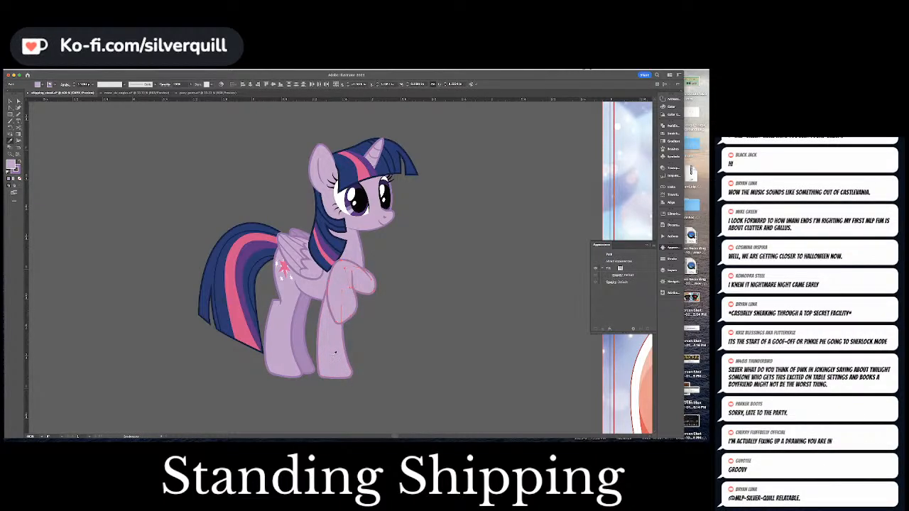
Rotate the recoloured limb slightly so its knee swings back, and nudge it into place against the chest.
{"action": "key", "text": "v"}
{"action": "key", "text": "a"}
{"action": "left_click", "coordinate": [357, 289]}
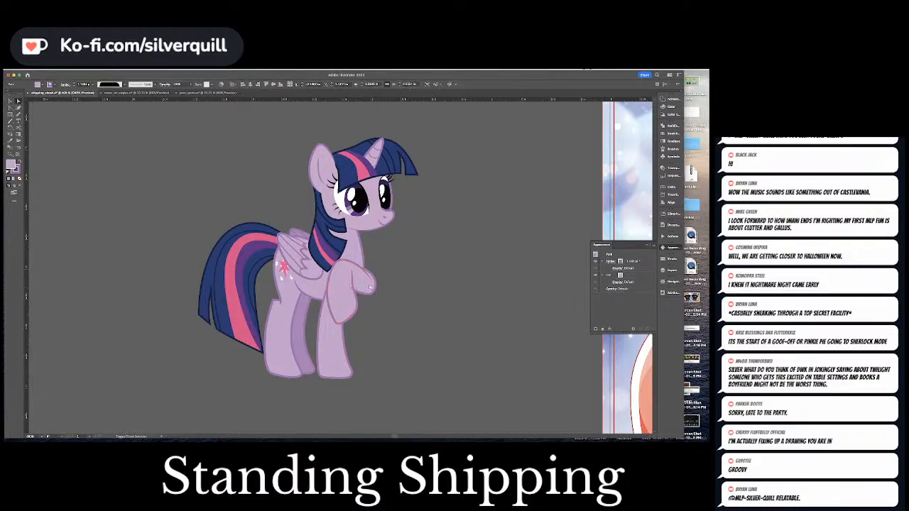
{"action": "mouse_move", "coordinate": [369, 287]}
{"action": "left_mouse_down"}
{"action": "mouse_move", "coordinate": [381, 294]}
{"action": "mouse_move", "coordinate": [368, 300]}
{"action": "left_mouse_up"}
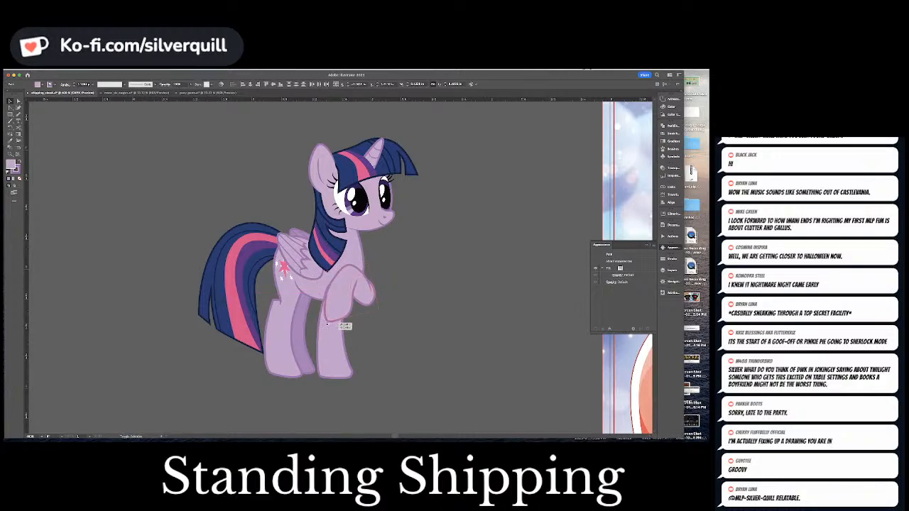
{"action": "left_click", "coordinate": [328, 320]}
{"action": "left_click_drag", "start_coordinate": [358, 296], "coordinate": [356, 298]}
Shear the standing front leg so its hoof slants forward beneath the raised limb.
{"action": "key", "text": "a"}
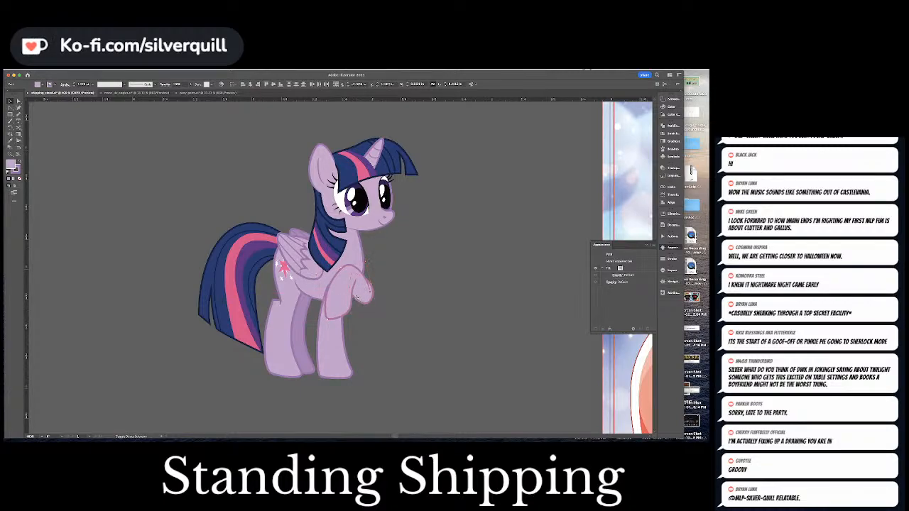
{"action": "left_click", "coordinate": [357, 298]}
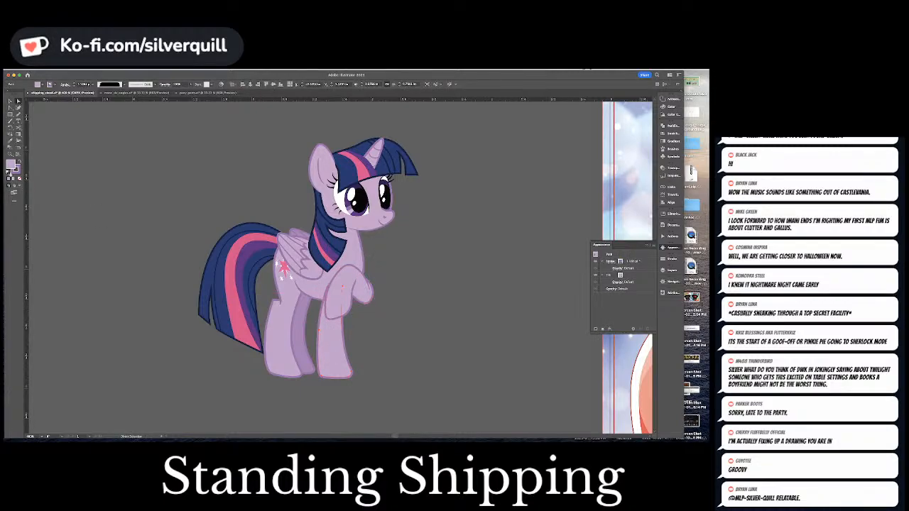
{"action": "left_click", "coordinate": [10, 135]}
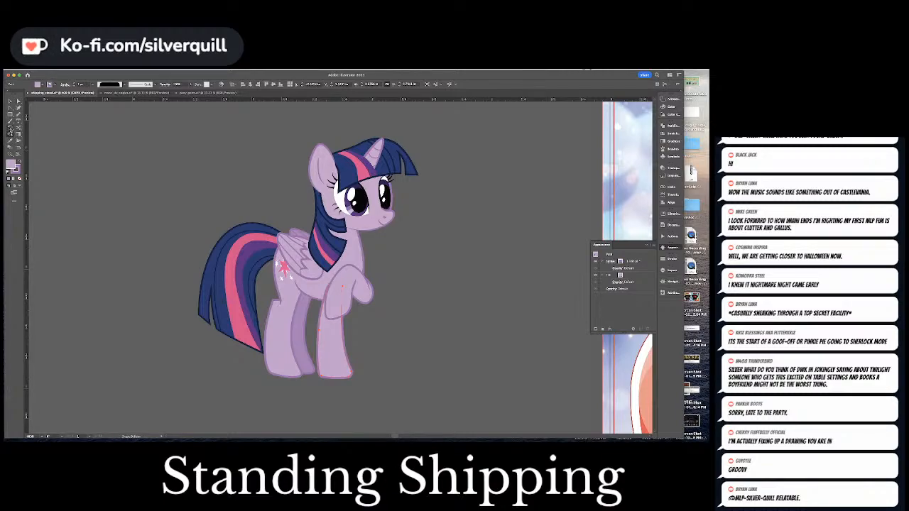
{"action": "left_click_drag", "start_coordinate": [10, 129], "coordinate": [30, 148]}
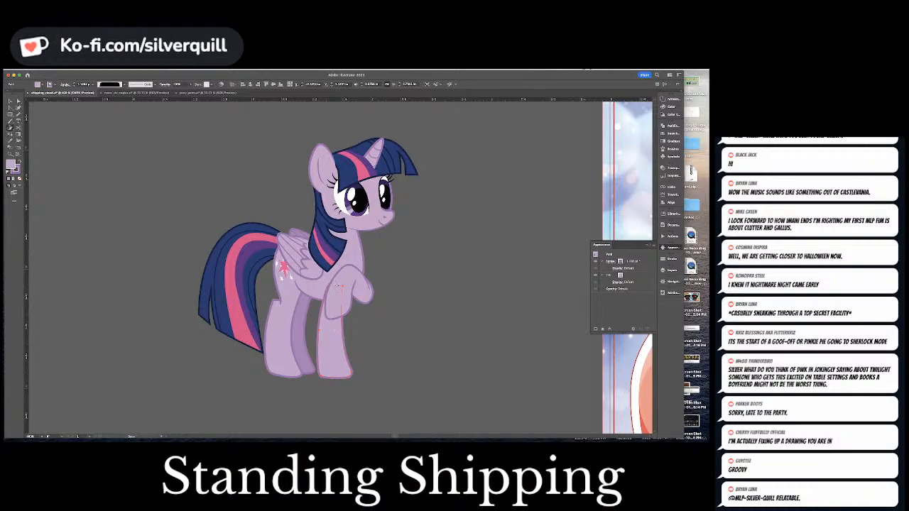
{"action": "left_click", "coordinate": [343, 354]}
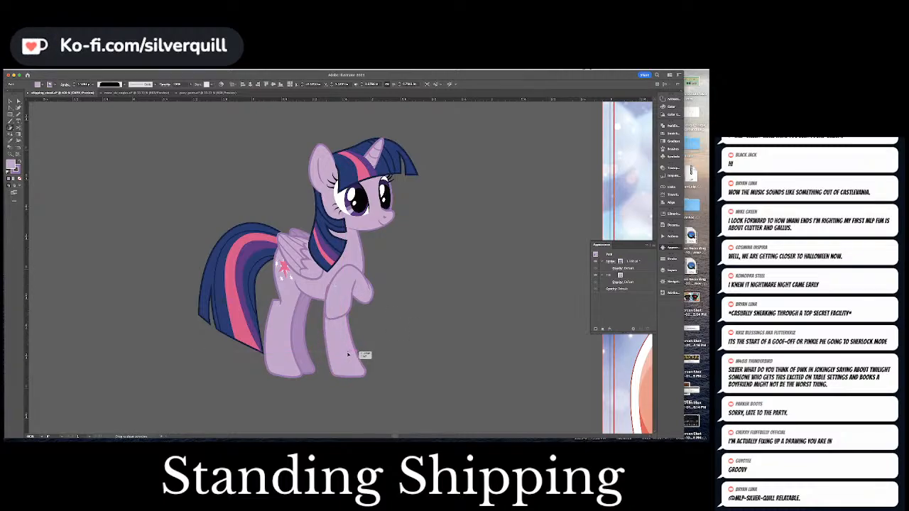
{"action": "left_click", "coordinate": [420, 307]}
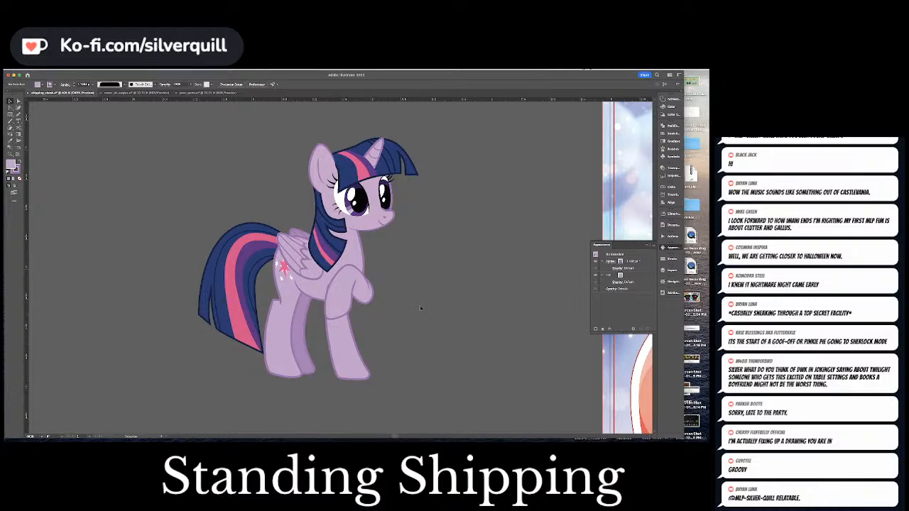
Isolate the front-facing Twilight, select her head with its mane and facial features, and copy it.
{"action": "key", "text": "super+minus"}
{"action": "key", "text": "super+minus"}
{"action": "key", "text": "super+minus"}
{"action": "key", "text": "super+equal"}
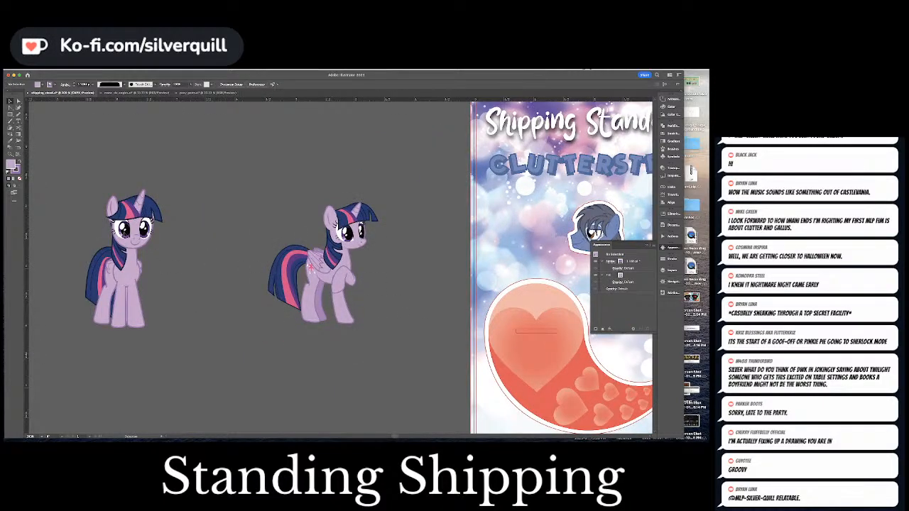
{"action": "left_click", "coordinate": [125, 234]}
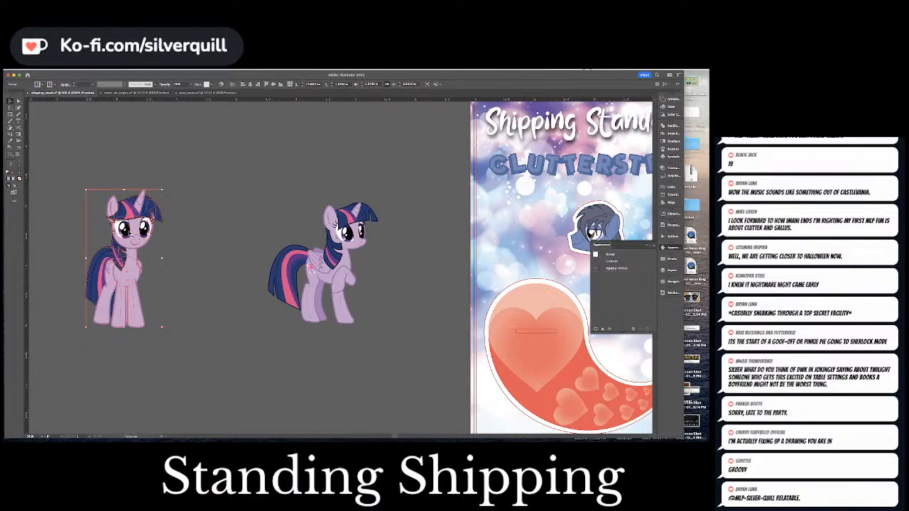
{"action": "double_click", "coordinate": [127, 237]}
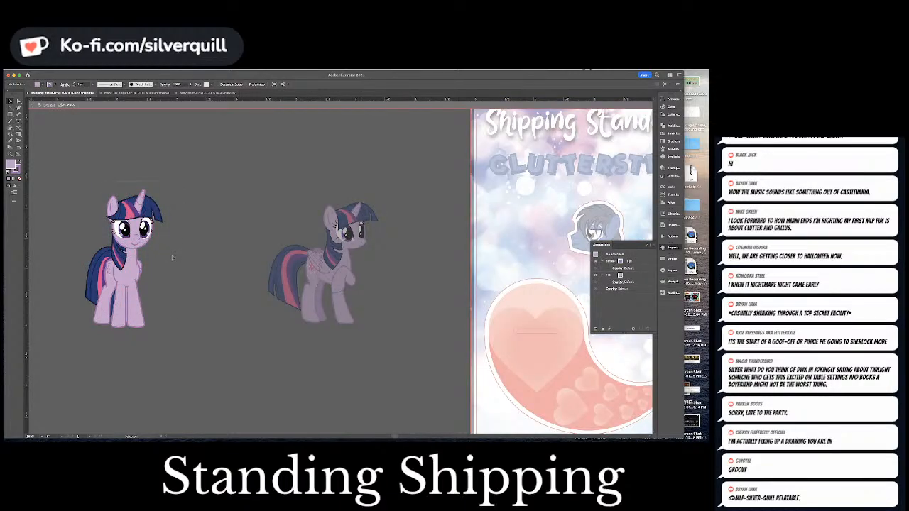
{"action": "left_click", "coordinate": [95, 260], "text": "shift"}
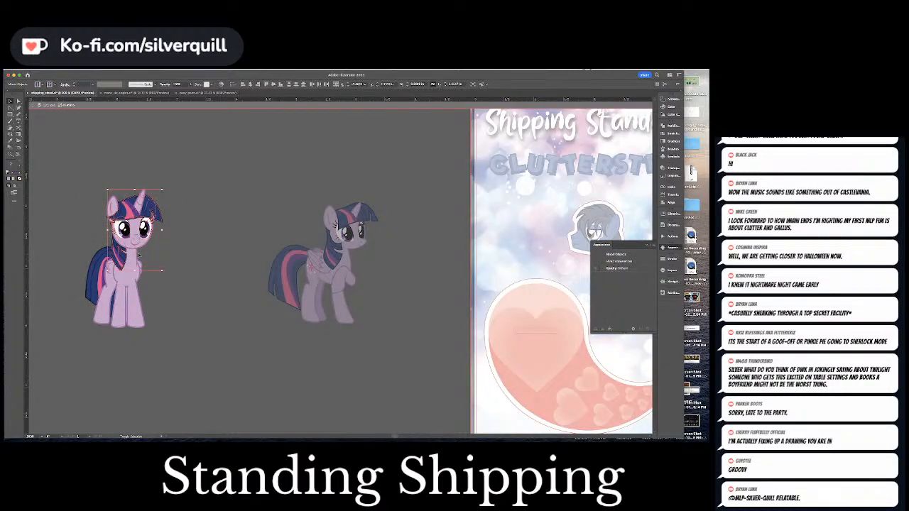
{"action": "double_click", "coordinate": [244, 251]}
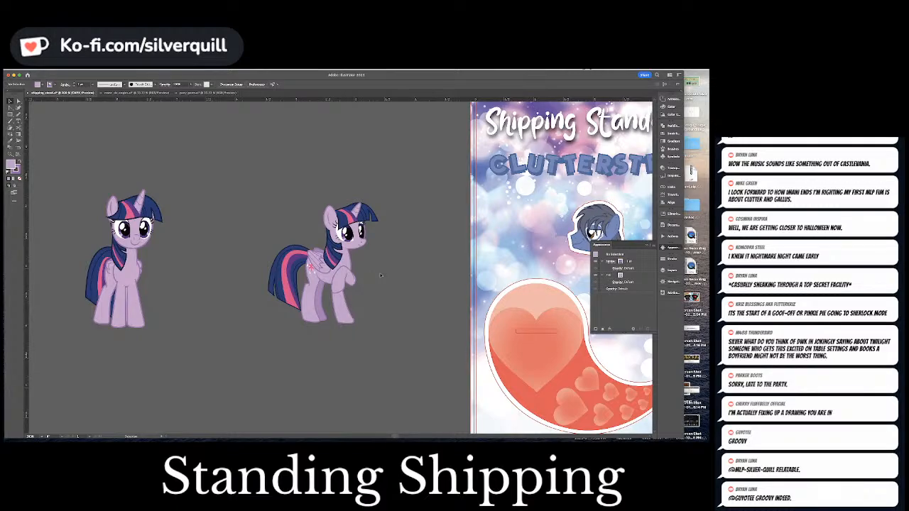
Paste the front-facing head, scale it down to fit the three-quarter Twilight, place it over her head and cut it.
{"action": "key", "text": "super+equal"}
{"action": "key", "text": "super+equal"}
{"action": "key", "text": "super+v"}
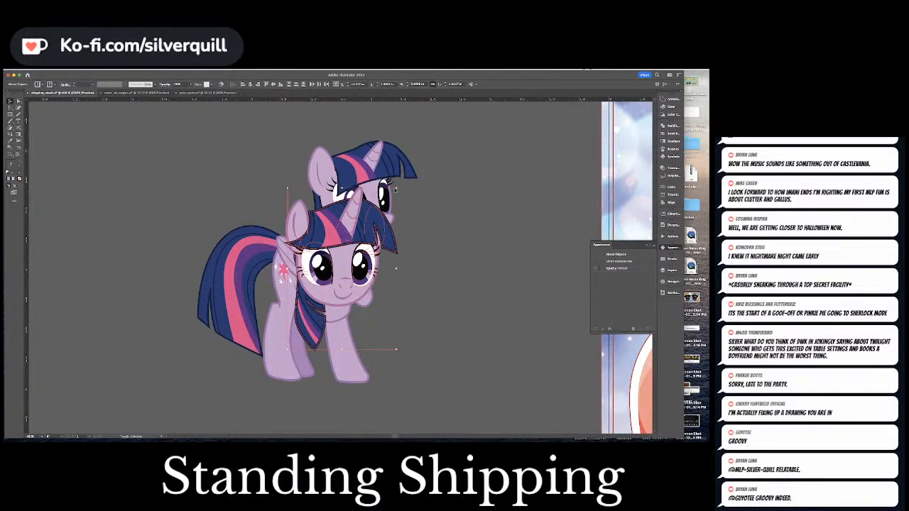
{"action": "left_click_drag", "start_coordinate": [396, 188], "coordinate": [389, 199]}
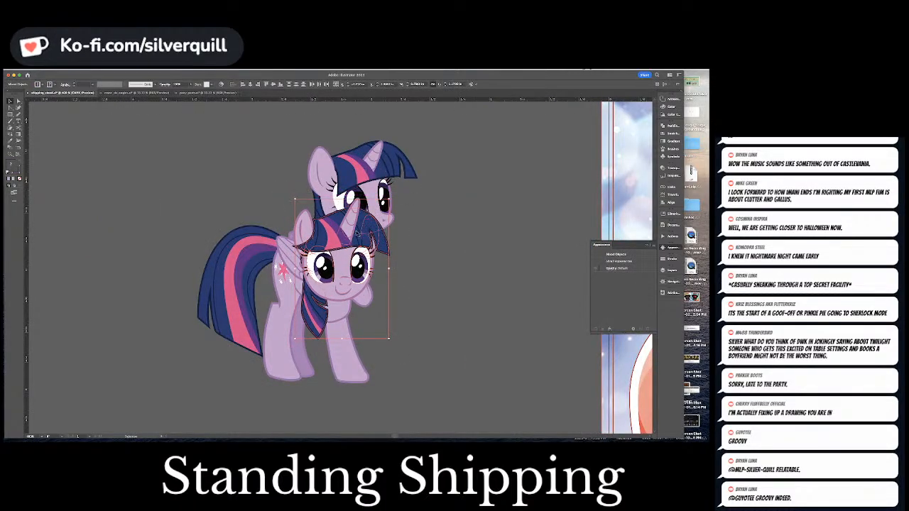
{"action": "left_click_drag", "start_coordinate": [358, 231], "coordinate": [366, 172]}
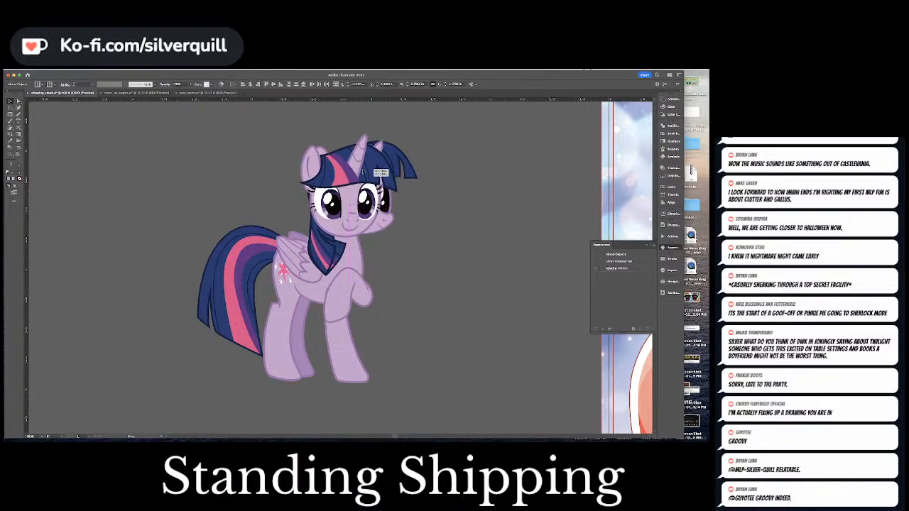
{"action": "key", "text": "Delete"}
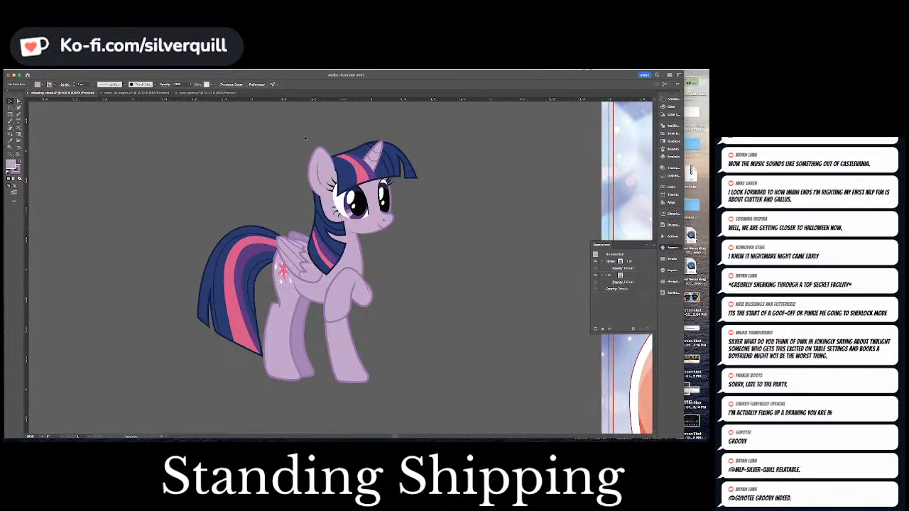
Replace the original head inside the three-quarter Twilight group with the cut front-facing head, nudging it onto the neck.
{"action": "double_click", "coordinate": [363, 229]}
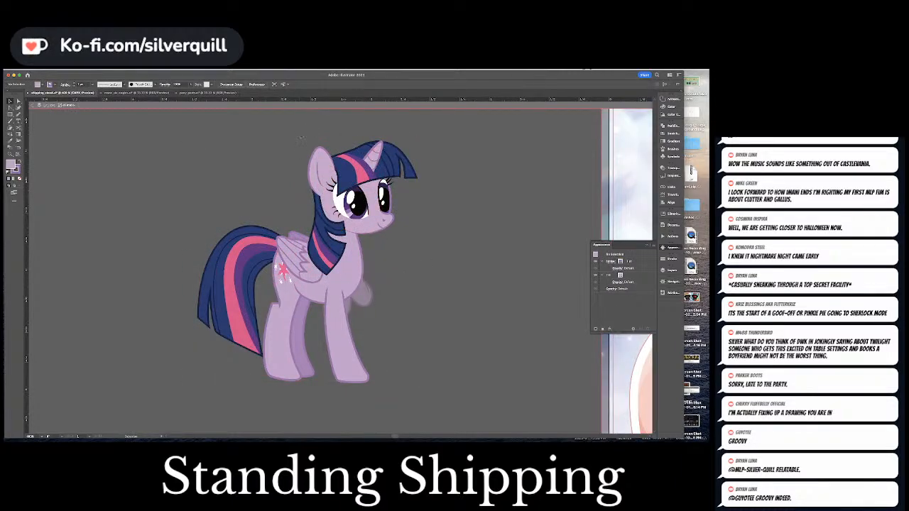
{"action": "left_click", "coordinate": [357, 249]}
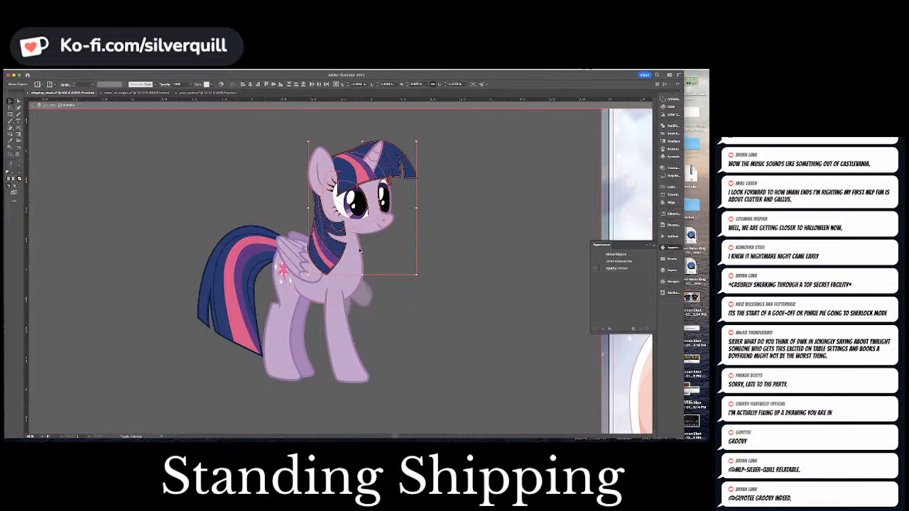
{"action": "key", "text": "Delete"}
{"action": "key", "text": "super+v"}
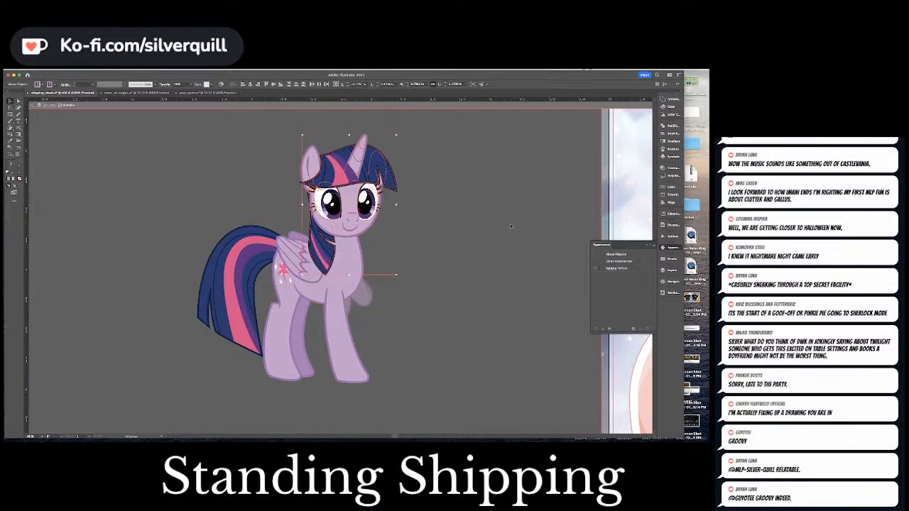
{"action": "left_click_drag", "start_coordinate": [373, 208], "coordinate": [369, 208]}
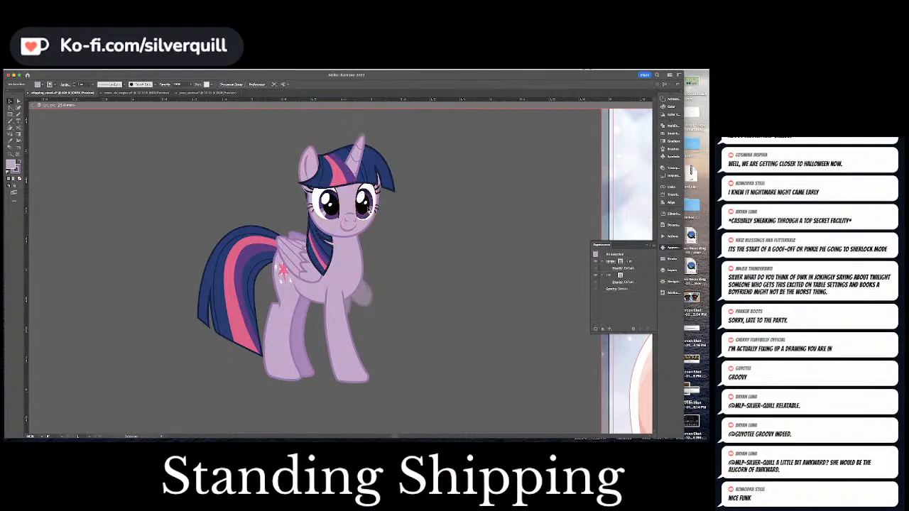
{"action": "left_click", "coordinate": [356, 259]}
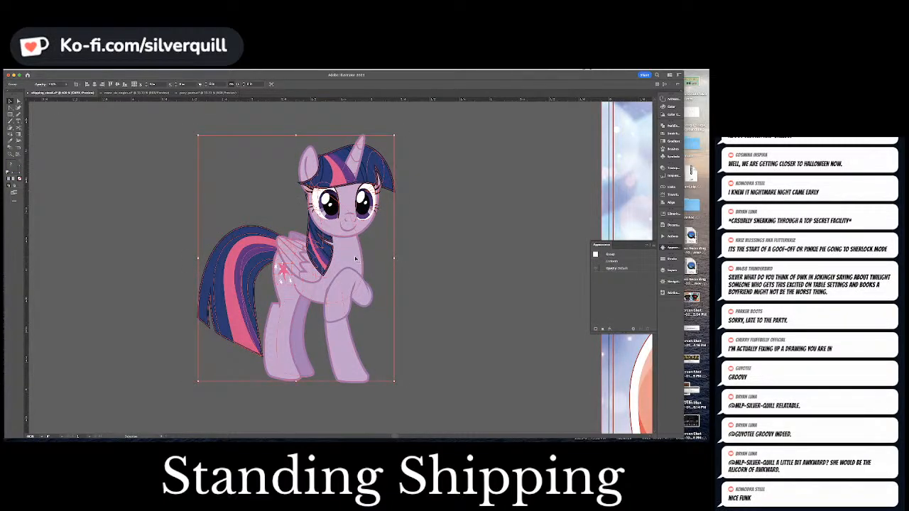
{"action": "left_click", "coordinate": [400, 261]}
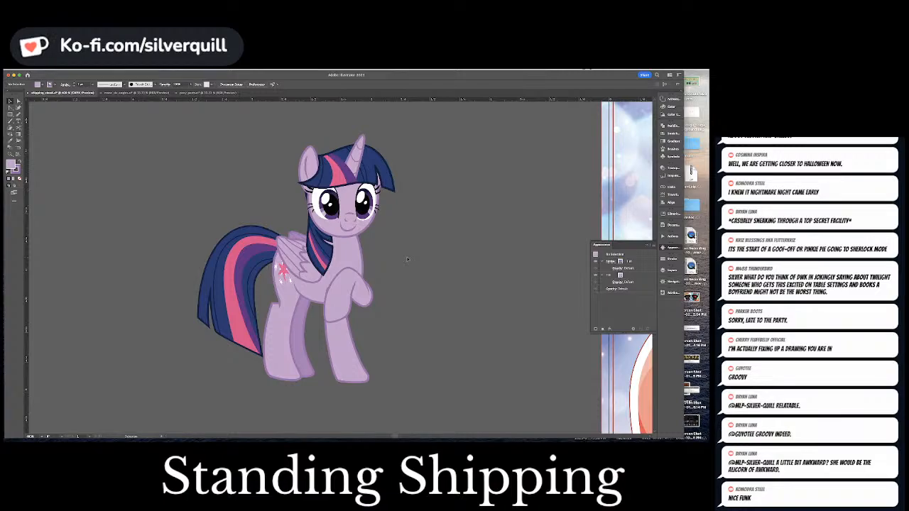
Reflect the right-hand eye's iris and highlights horizontally and shift them toward the outer edge of the eye.
{"action": "key", "text": "super+equal"}
{"action": "key", "text": "super+equal"}
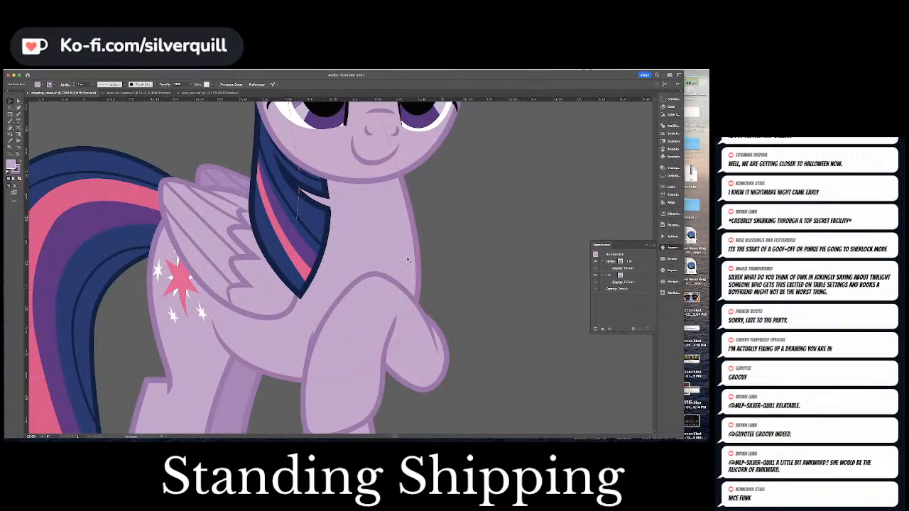
{"action": "scroll", "coordinate": [408, 261], "scroll_direction": "up", "scroll_amount": 4}
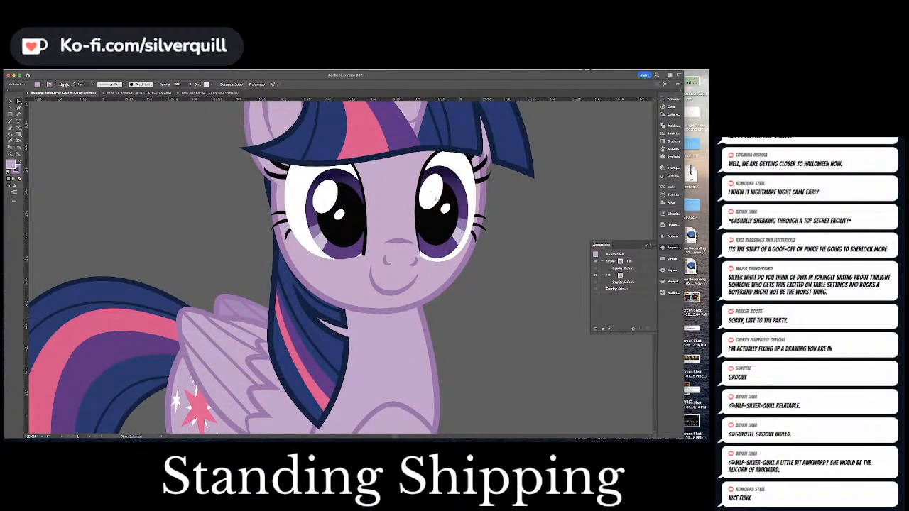
{"action": "left_click", "coordinate": [434, 195]}
{"action": "left_click", "coordinate": [436, 206]}
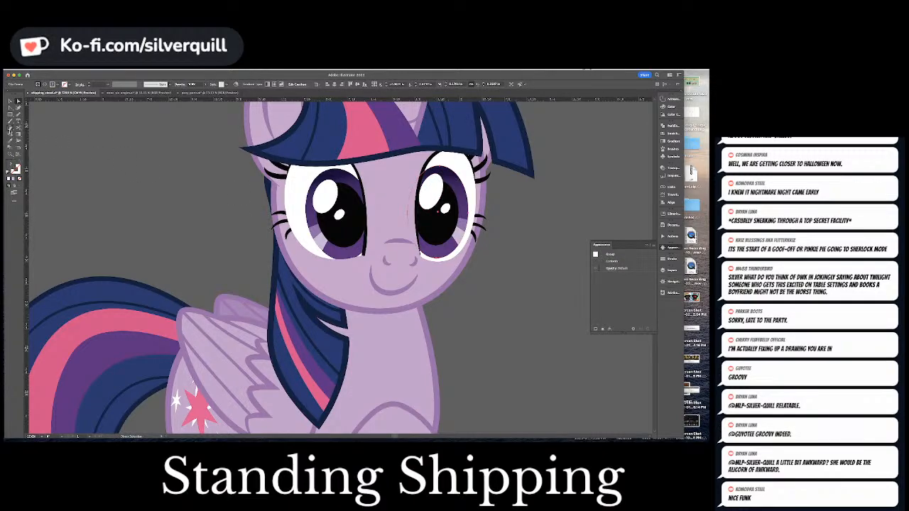
{"action": "double_click", "coordinate": [10, 129]}
{"action": "key", "text": "Return"}
{"action": "key", "text": "a"}
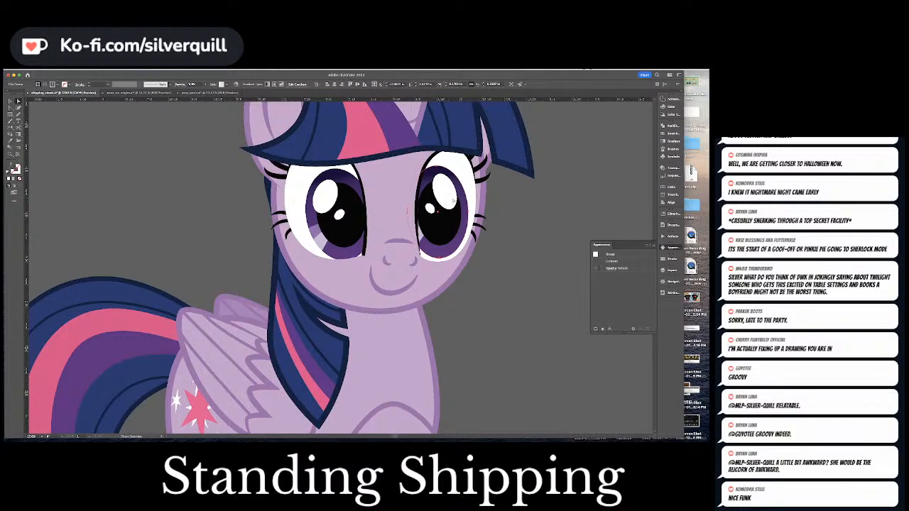
{"action": "left_click_drag", "start_coordinate": [453, 201], "coordinate": [465, 198]}
Shift the left-hand eye's iris and highlights inward toward the nose so both eyes look the same way.
{"action": "left_click", "coordinate": [329, 198]}
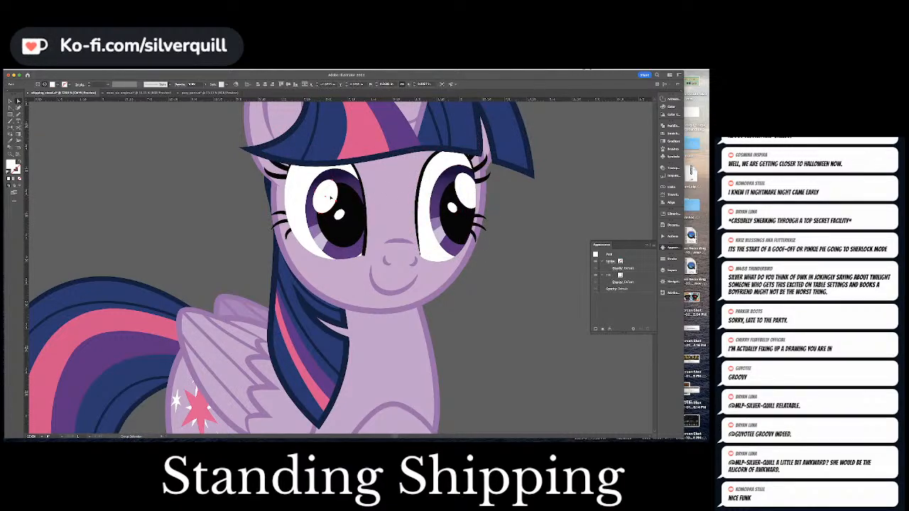
{"action": "left_click", "coordinate": [330, 198], "text": "alt"}
{"action": "left_click_drag", "start_coordinate": [331, 198], "coordinate": [341, 199]}
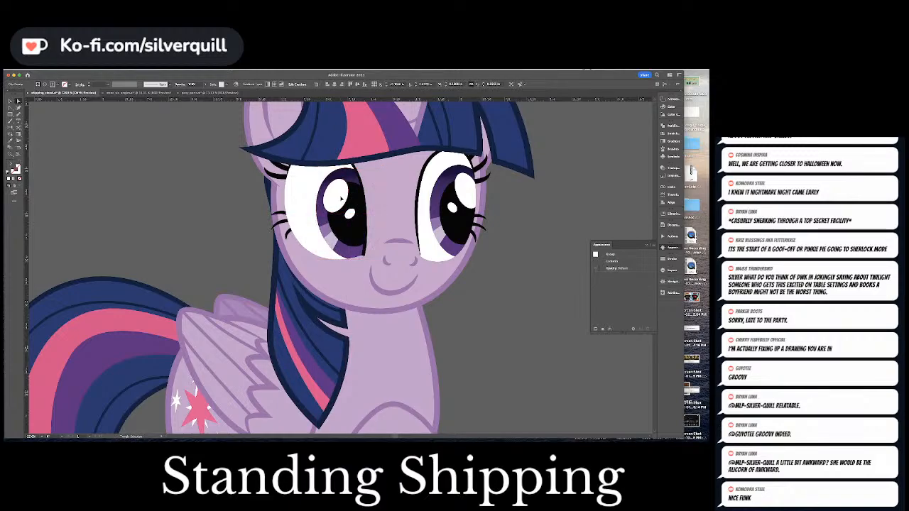
{"action": "key", "text": "super+shift+a"}
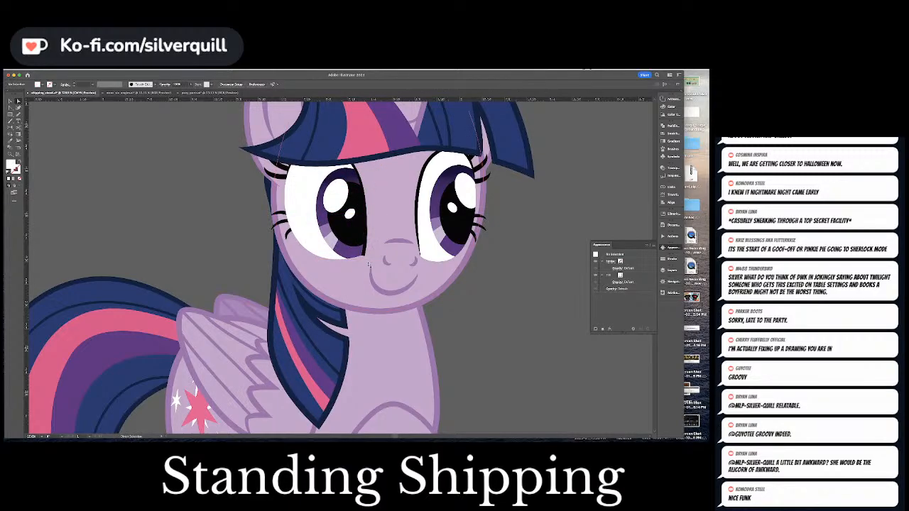
Isolate the black upper outline of the left-hand eye for editing.
{"action": "left_click", "coordinate": [365, 255]}
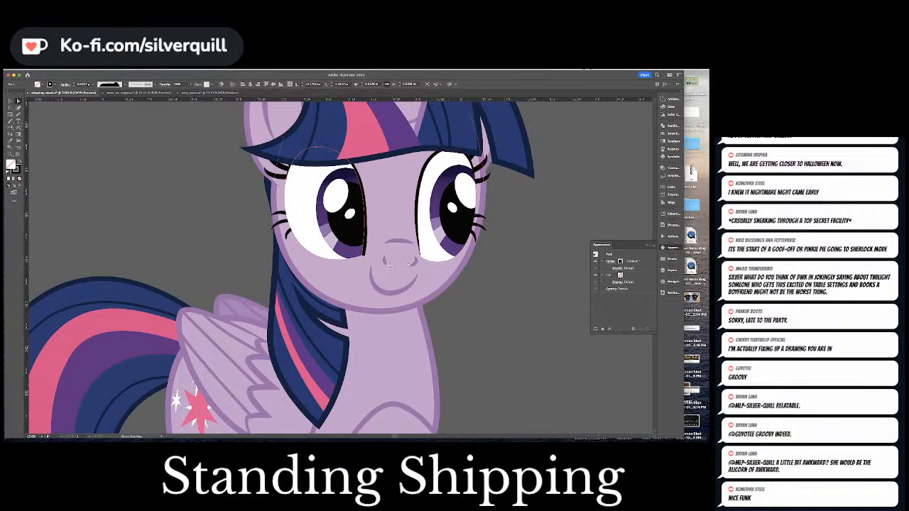
{"action": "key", "text": "shift+w"}
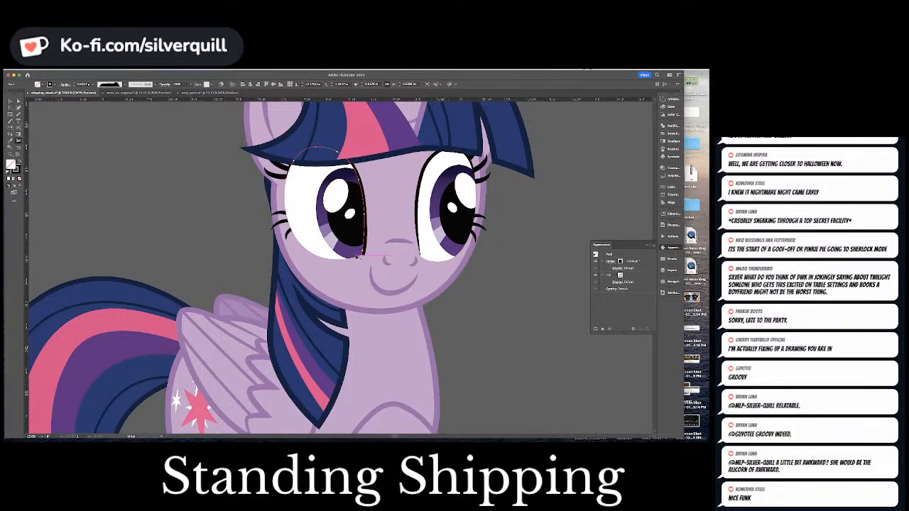
{"action": "key", "text": "super+equal"}
{"action": "key", "text": "super+equal"}
{"action": "key", "text": "super+equal"}
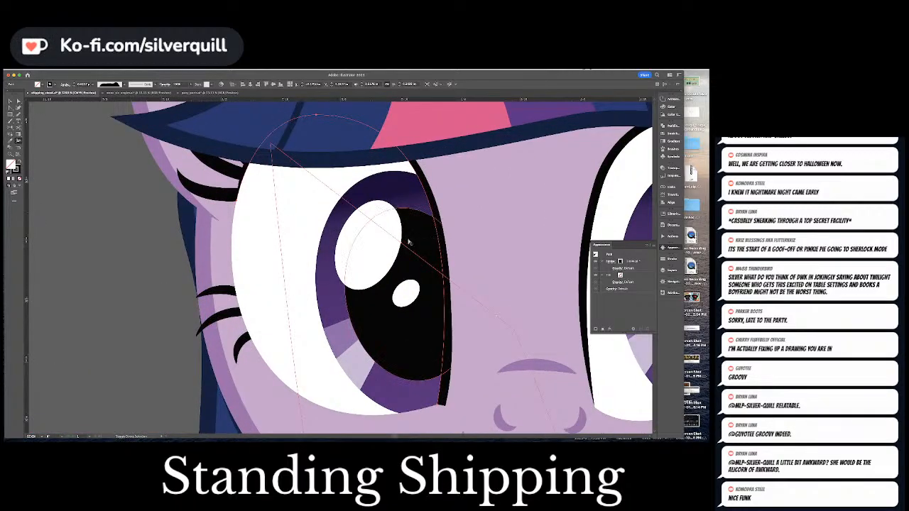
{"action": "double_click", "coordinate": [444, 393]}
{"action": "double_click", "coordinate": [443, 393]}
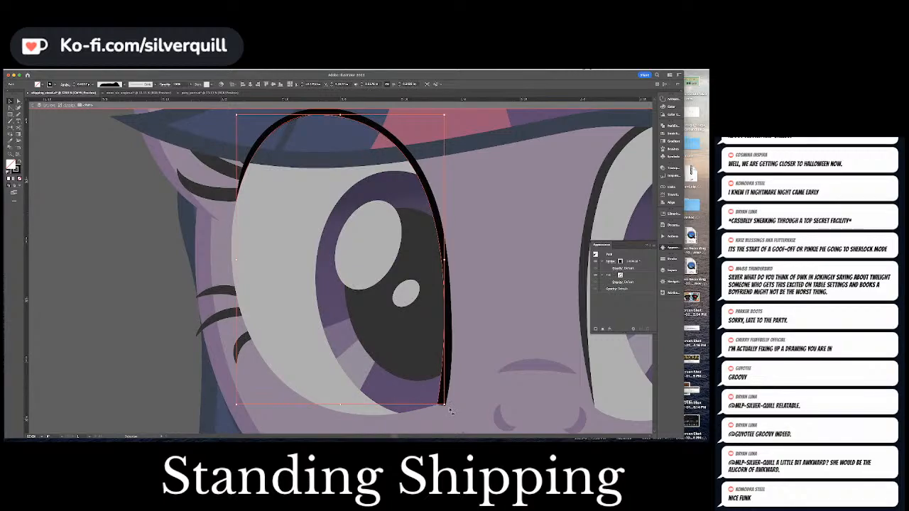
{"action": "key", "text": "shift+w"}
{"action": "left_click_drag", "start_coordinate": [441, 405], "coordinate": [446, 390]}
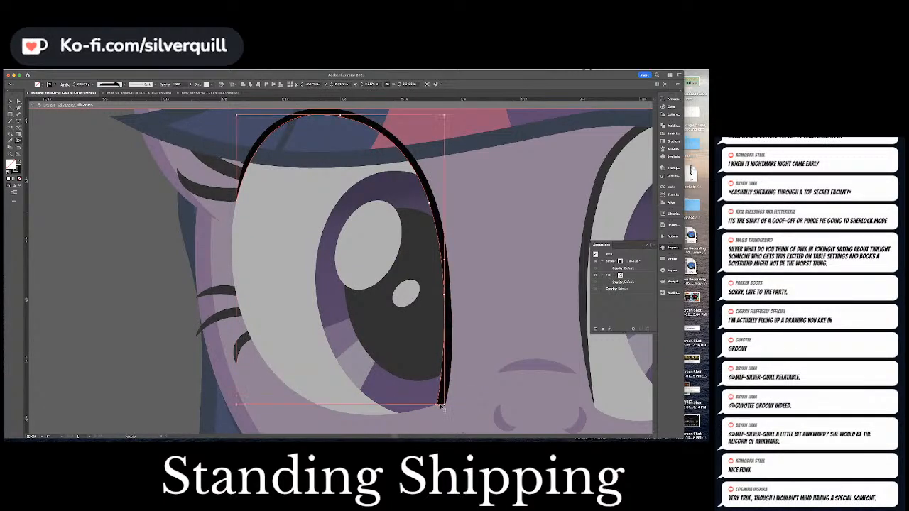
{"action": "key", "text": "shift+w"}
{"action": "double_click", "coordinate": [438, 406]}
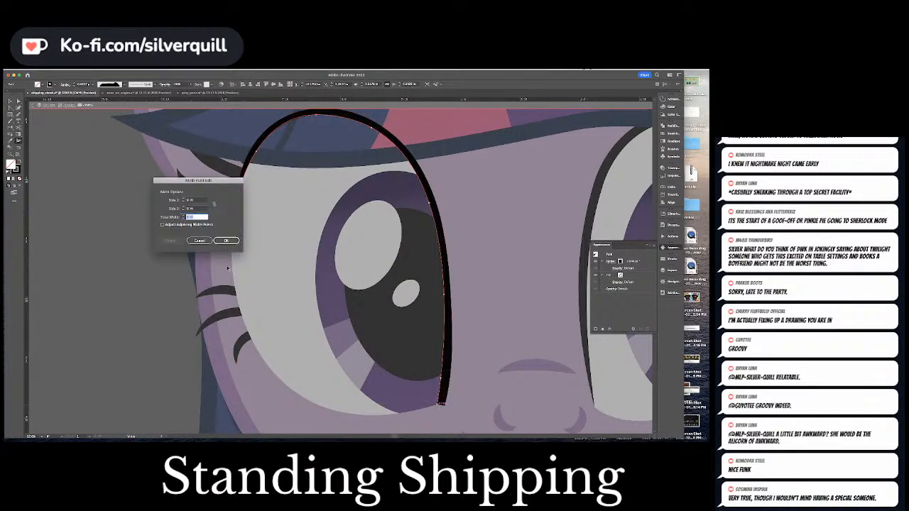
{"action": "left_click", "coordinate": [199, 241]}
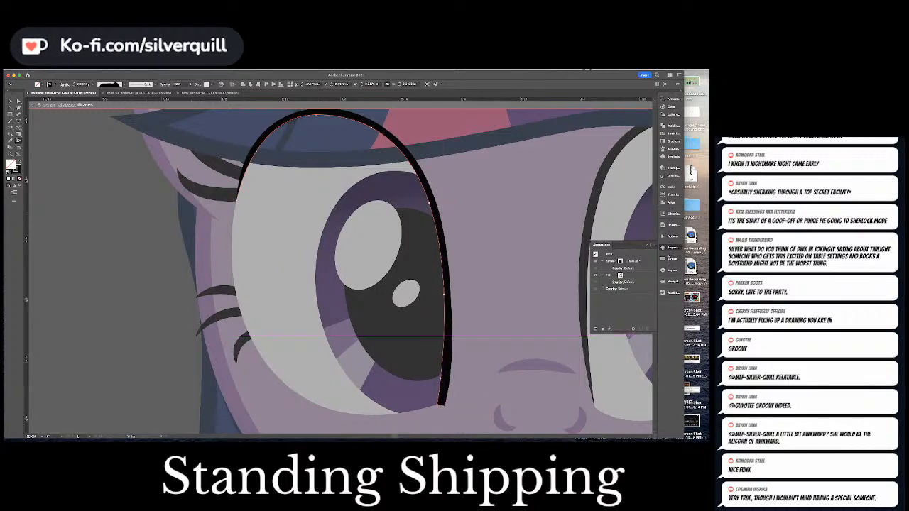
Apply a tapered width profile to the left-hand eye's outline and align its lower end with the eye's inner corner.
{"action": "left_click", "coordinate": [667, 259]}
{"action": "left_click", "coordinate": [624, 342]}
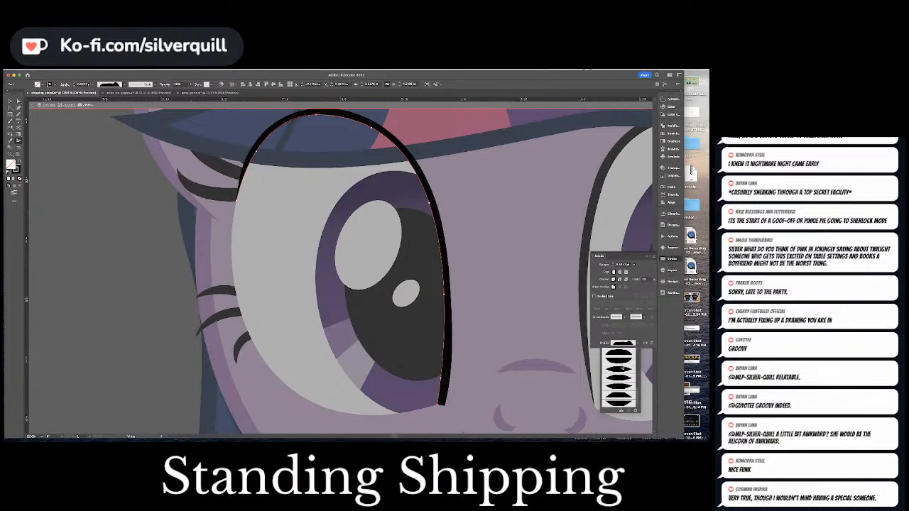
{"action": "left_click", "coordinate": [622, 368]}
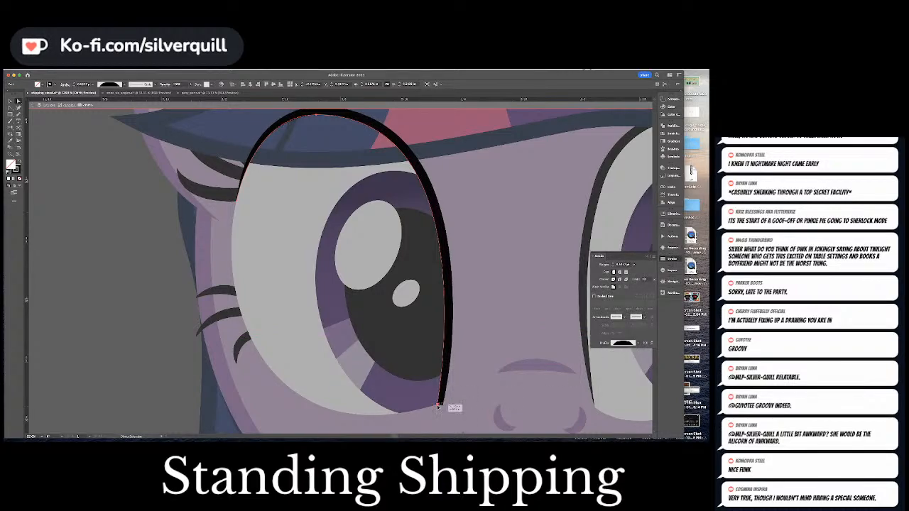
{"action": "left_click_drag", "start_coordinate": [438, 407], "coordinate": [459, 409]}
{"action": "key", "text": "minus"}
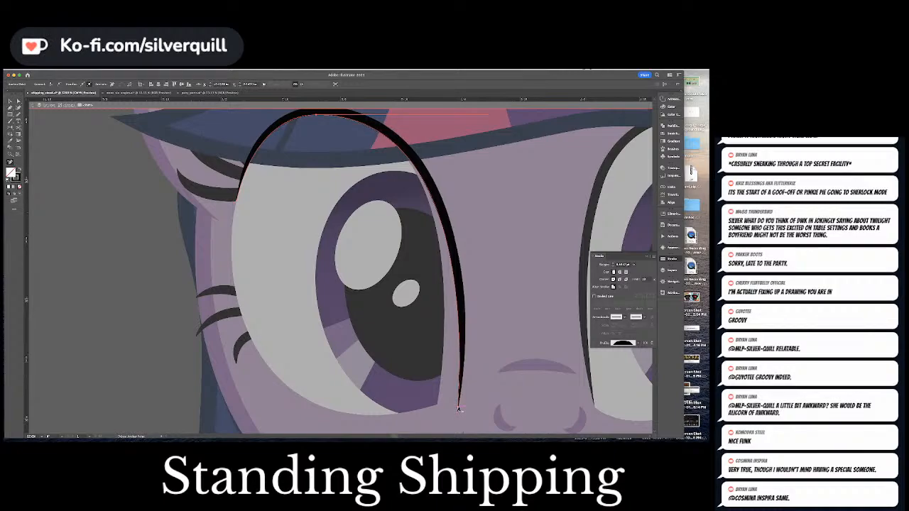
{"action": "left_click_drag", "start_coordinate": [459, 416], "coordinate": [438, 407]}
{"action": "left_click", "coordinate": [505, 391]}
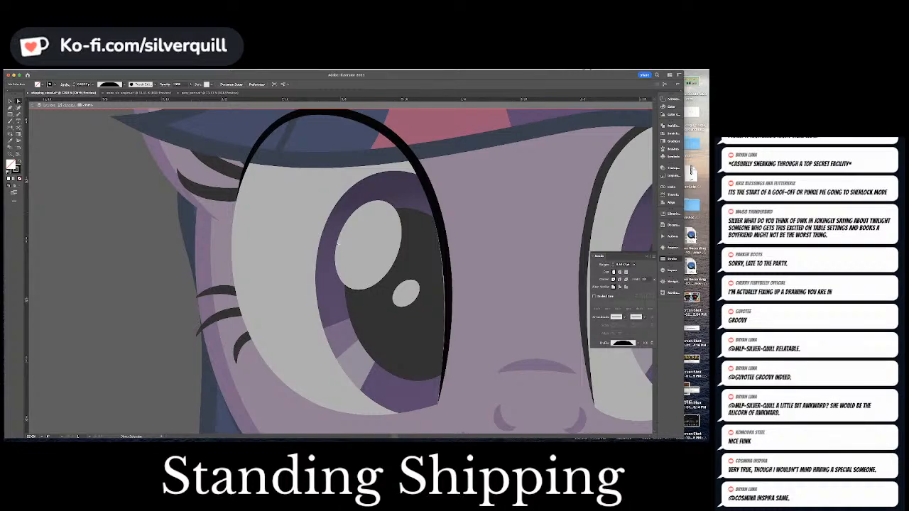
Shorten the curve handle at the peak of the left-hand eye's outline to refine its inner curve, and leave isolation.
{"action": "left_click", "coordinate": [69, 105]}
{"action": "key", "text": "super+equal"}
{"action": "key", "text": "super+minus"}
{"action": "key", "text": "super+minus"}
{"action": "key", "text": "super+minus"}
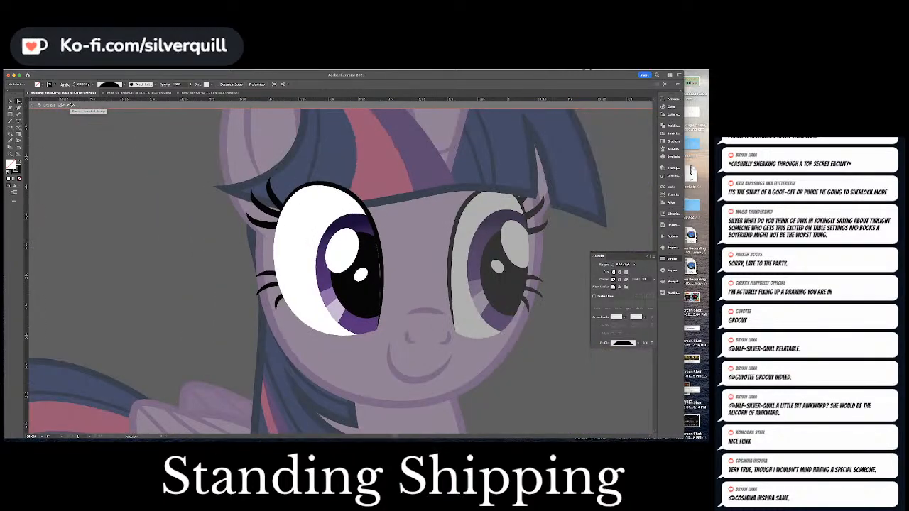
{"action": "left_click", "coordinate": [381, 317]}
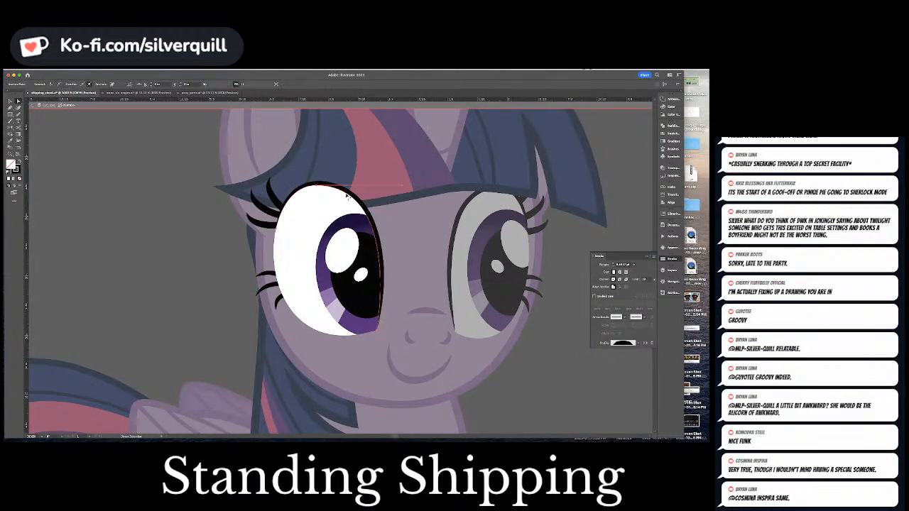
{"action": "left_click", "coordinate": [378, 330]}
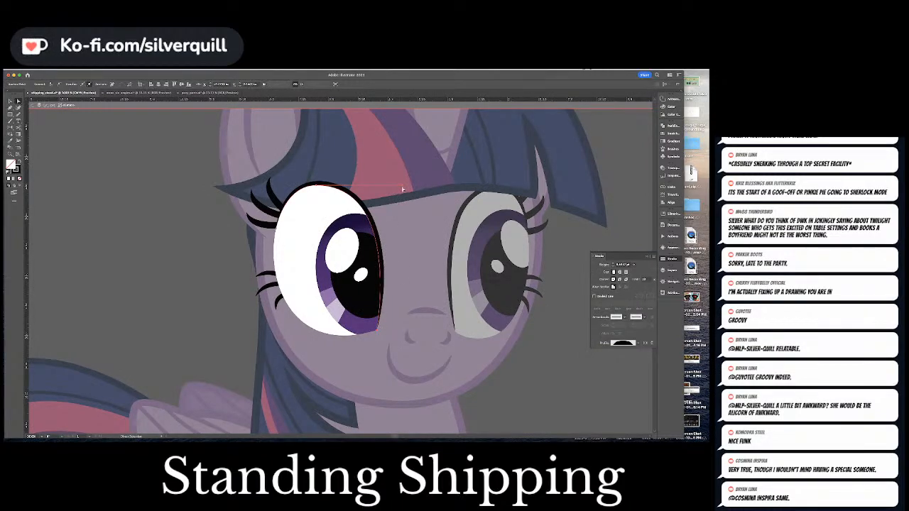
{"action": "left_click_drag", "start_coordinate": [402, 188], "coordinate": [350, 187]}
{"action": "key", "text": "Escape"}
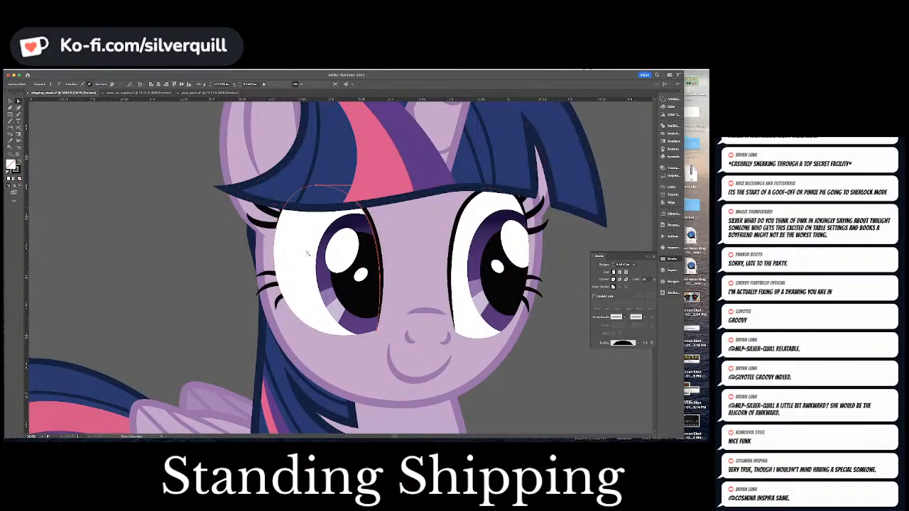
Hide the lower part of the left-hand eye by drawing a black ellipse in the eye group's opacity mask.
{"action": "key", "text": "v"}
{"action": "left_click", "coordinate": [308, 254]}
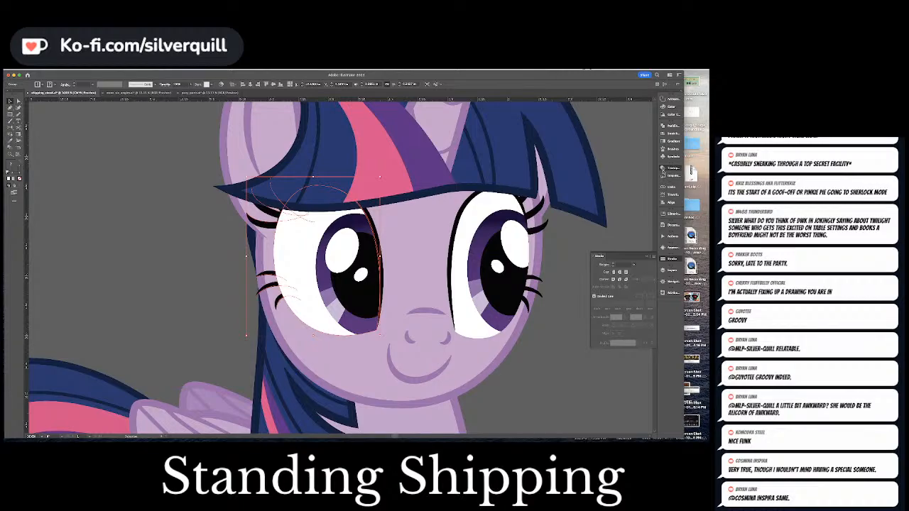
{"action": "left_click", "coordinate": [664, 171]}
{"action": "left_click", "coordinate": [104, 164]}
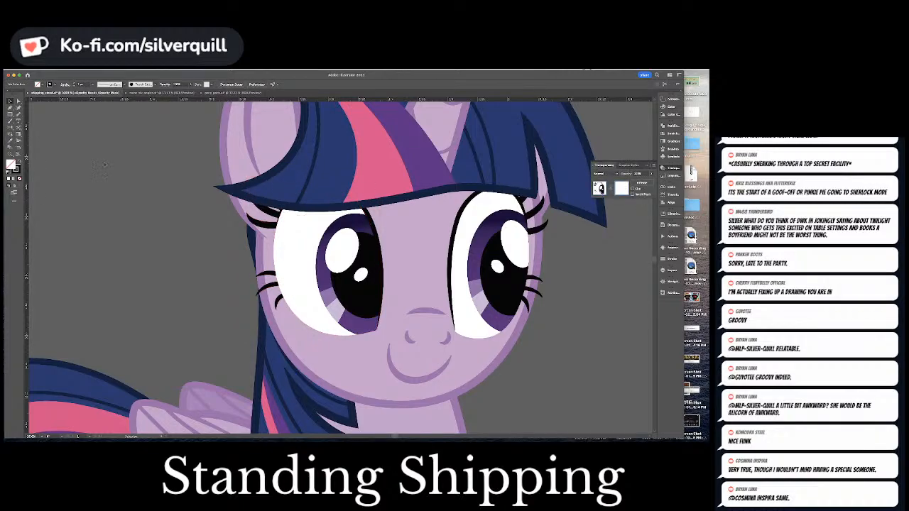
{"action": "left_click", "coordinate": [18, 163]}
{"action": "left_click", "coordinate": [10, 115]}
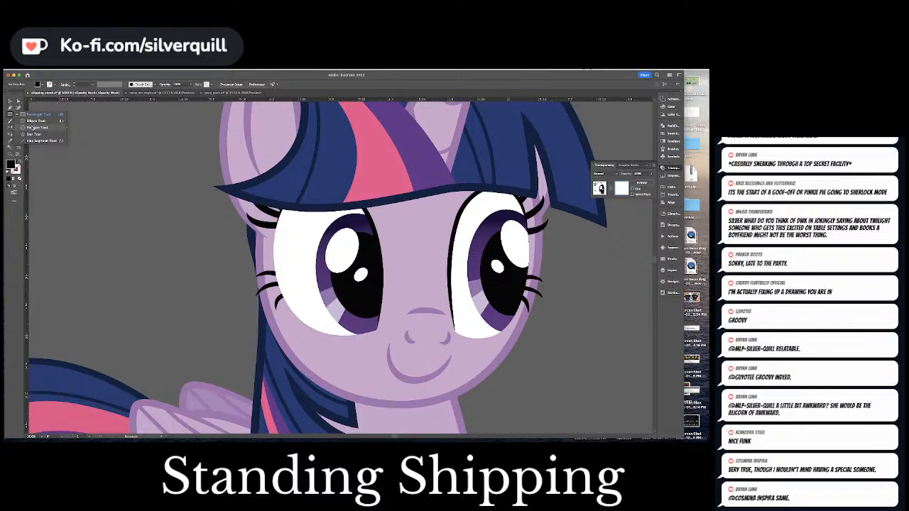
{"action": "left_click", "coordinate": [35, 120]}
{"action": "left_click_drag", "start_coordinate": [287, 301], "coordinate": [391, 355]}
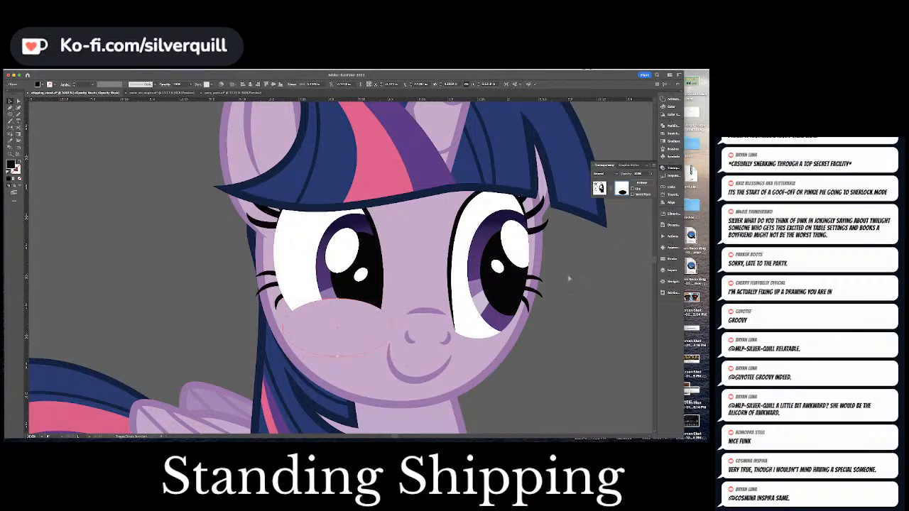
{"action": "key", "text": "super+shift+a"}
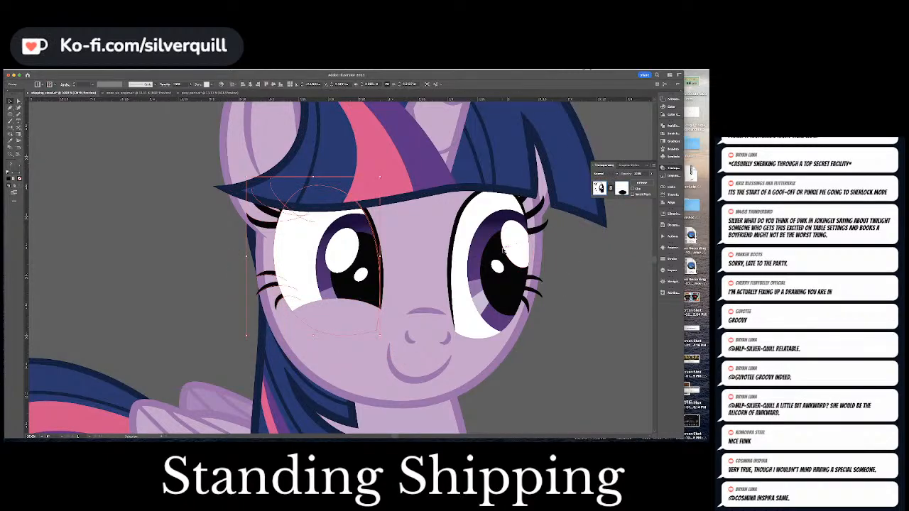
Hide the lower part of the right-hand eye with a black ellipse in its own opacity mask and return to the artwork.
{"action": "left_click", "coordinate": [641, 187]}
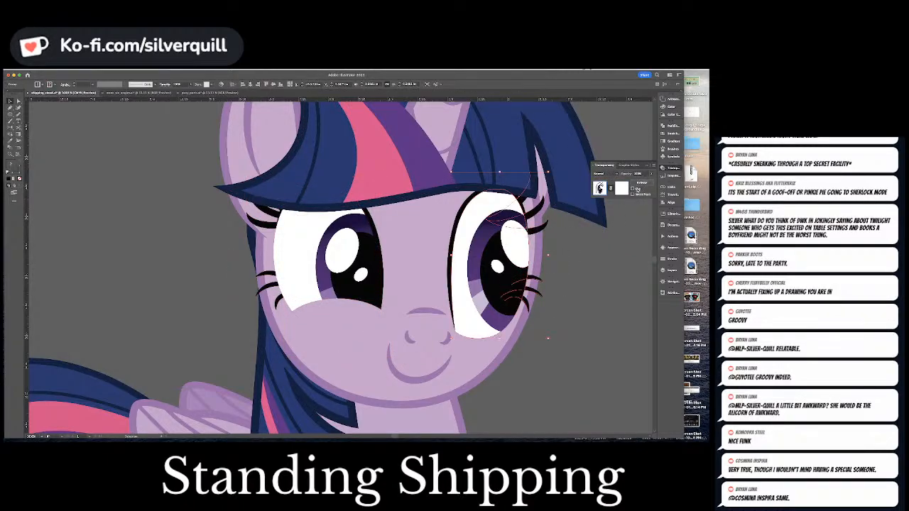
{"action": "key", "text": "super+shift+a"}
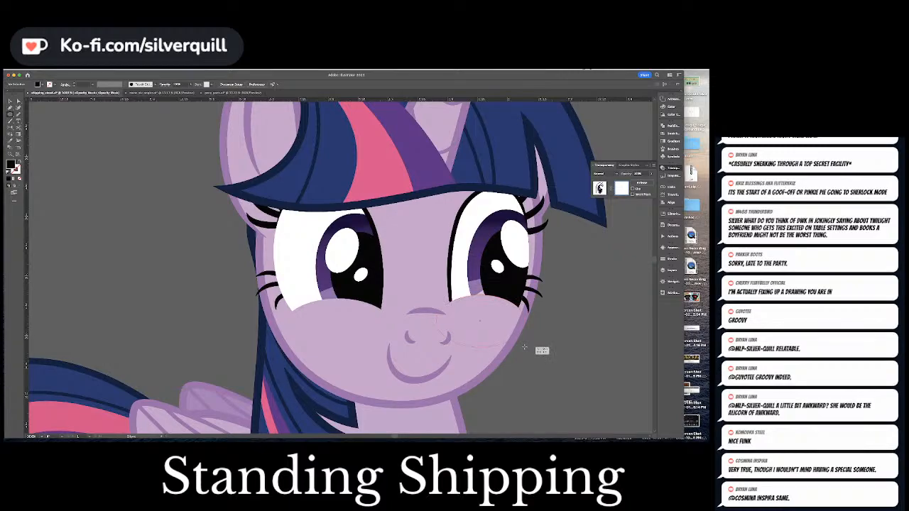
{"action": "left_click_drag", "start_coordinate": [524, 347], "coordinate": [524, 347]}
{"action": "key", "text": "v"}
{"action": "left_click", "coordinate": [526, 343]}
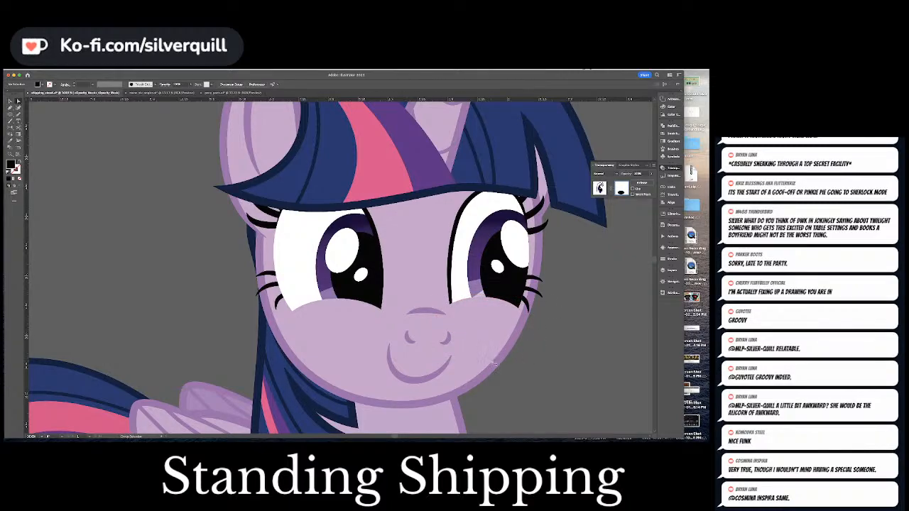
{"action": "left_click", "coordinate": [600, 188]}
{"action": "left_click", "coordinate": [523, 336]}
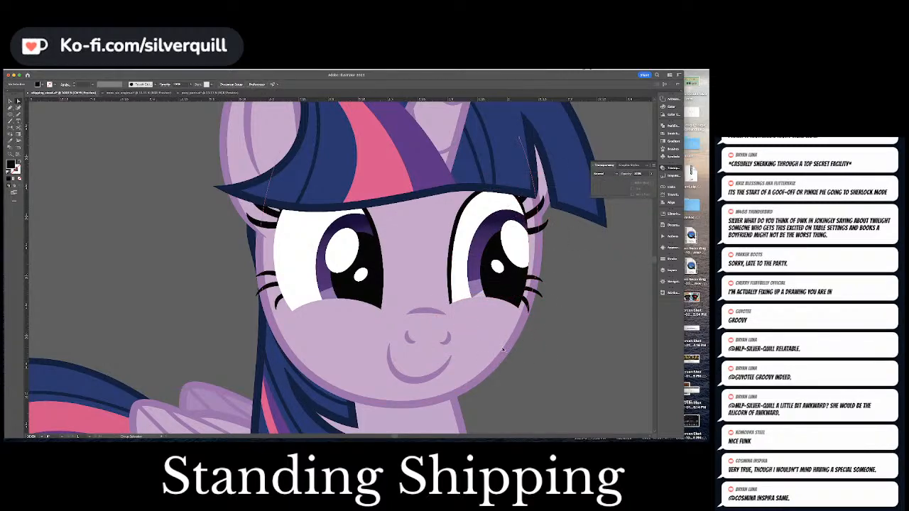
Draw purple lower-lid lines beneath both eyes, matching the nose line's style and curving along the masked edges.
{"action": "left_click", "coordinate": [436, 322]}
{"action": "key", "text": "super+2"}
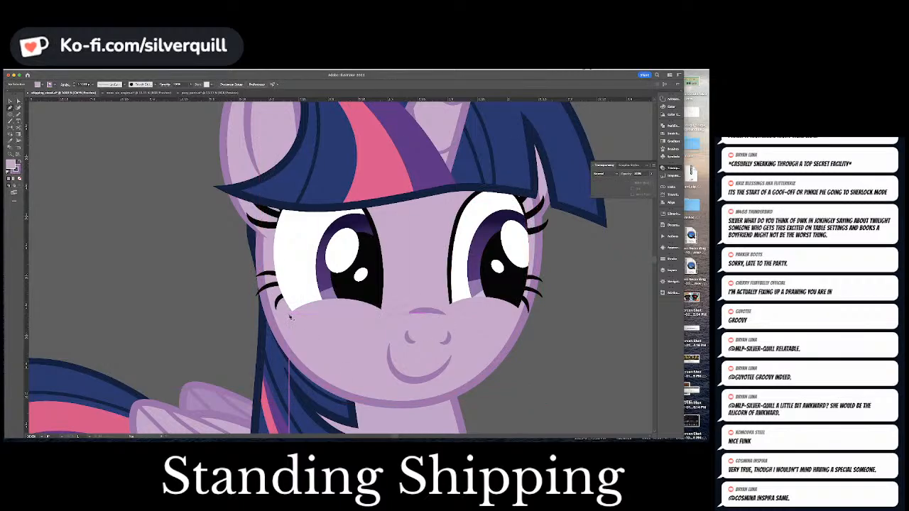
{"action": "left_click", "coordinate": [372, 315]}
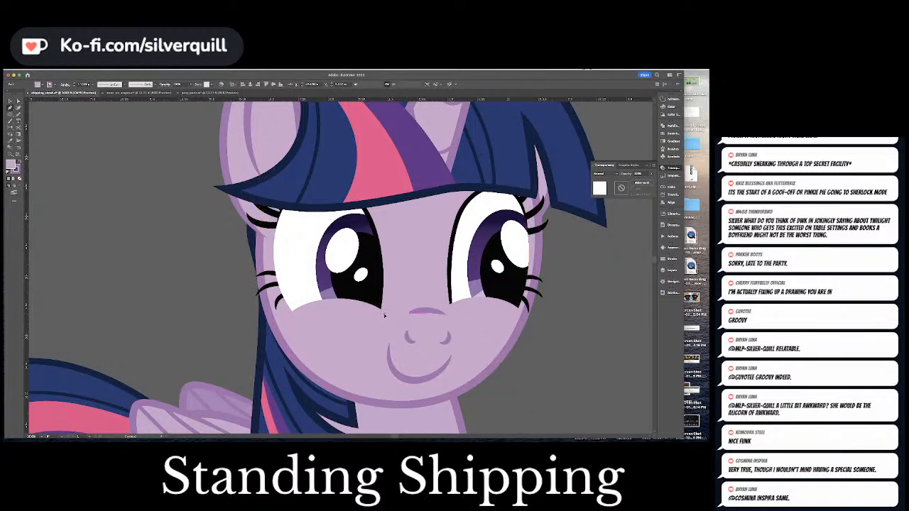
{"action": "left_click", "coordinate": [384, 315]}
{"action": "left_click", "coordinate": [18, 108]}
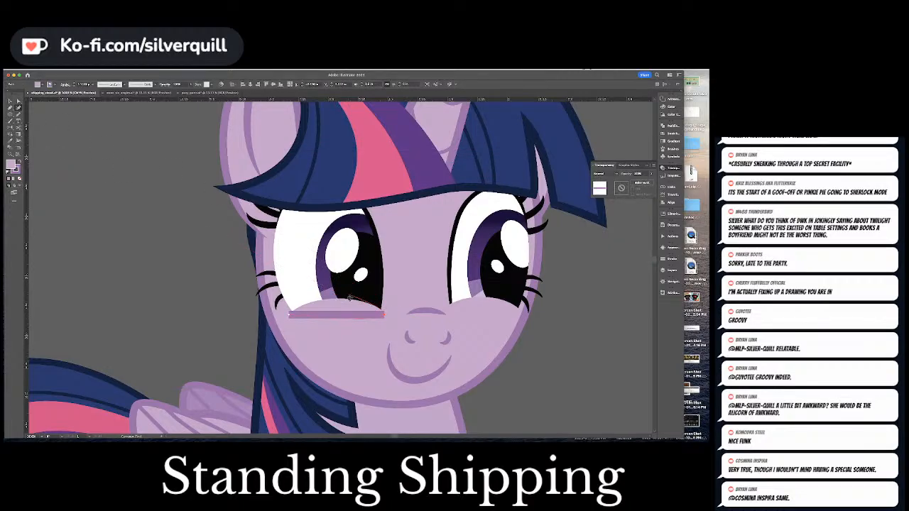
{"action": "left_click_drag", "start_coordinate": [349, 298], "coordinate": [523, 304]}
{"action": "key", "text": "super+shift+a"}
{"action": "left_click", "coordinate": [19, 101]}
{"action": "left_click", "coordinate": [19, 101]}
{"action": "key", "text": "v"}
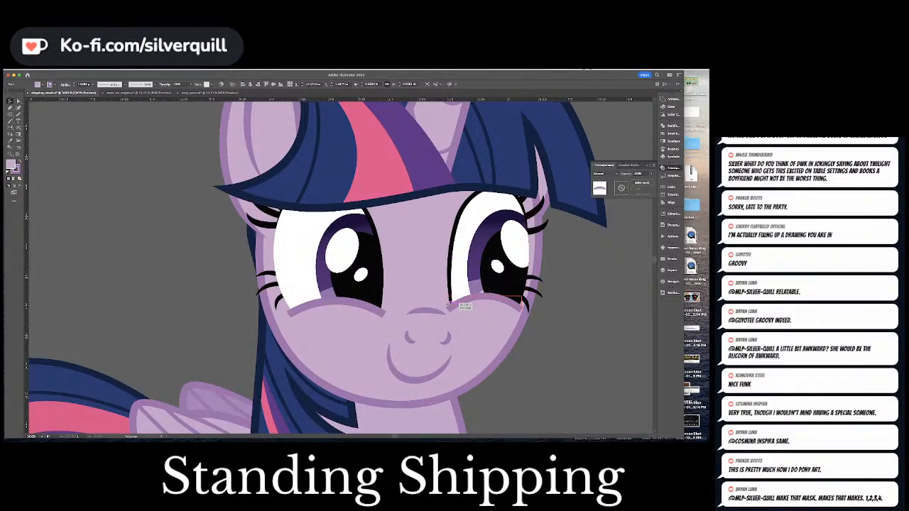
Extend the inner ends of both lower-lid lines slightly and give the two lines a tapered width profile.
{"action": "left_click_drag", "start_coordinate": [449, 304], "coordinate": [445, 304]}
{"action": "left_click", "coordinate": [370, 306], "text": "shift"}
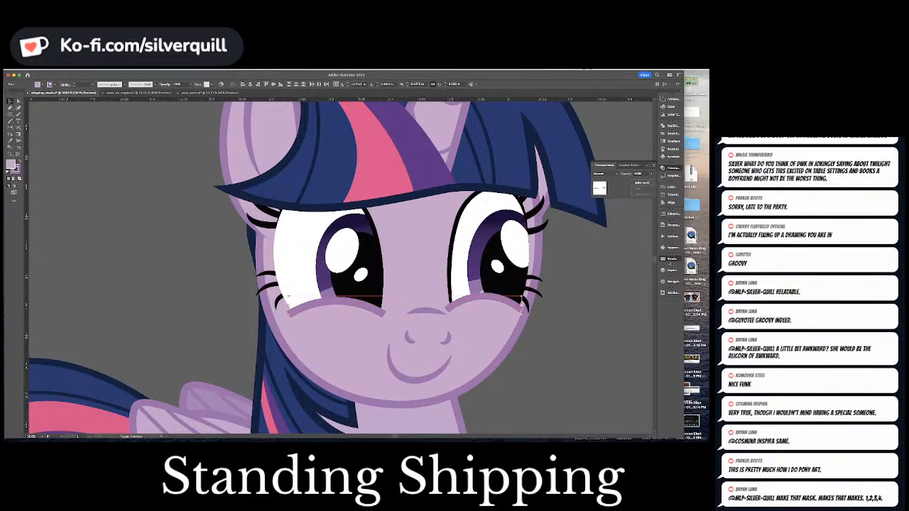
{"action": "left_click", "coordinate": [667, 259]}
{"action": "left_click", "coordinate": [631, 343]}
{"action": "left_click", "coordinate": [617, 402]}
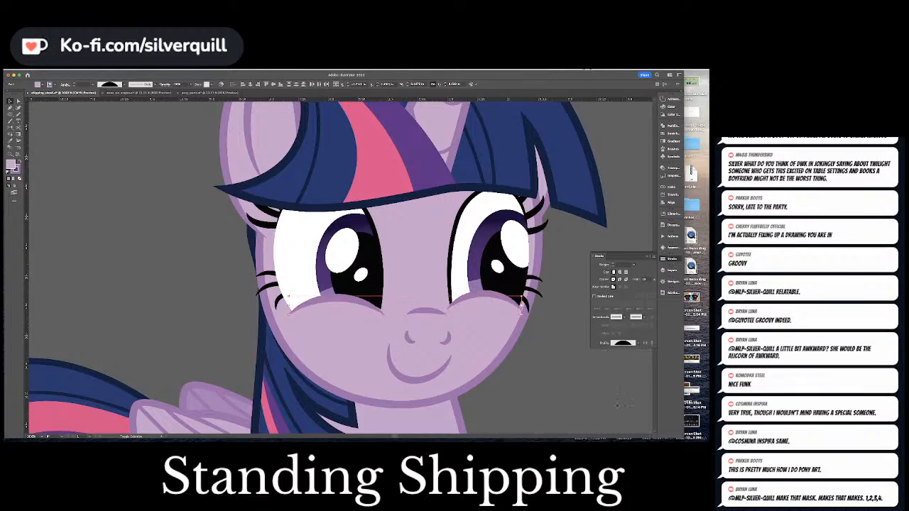
{"action": "left_click", "coordinate": [587, 398]}
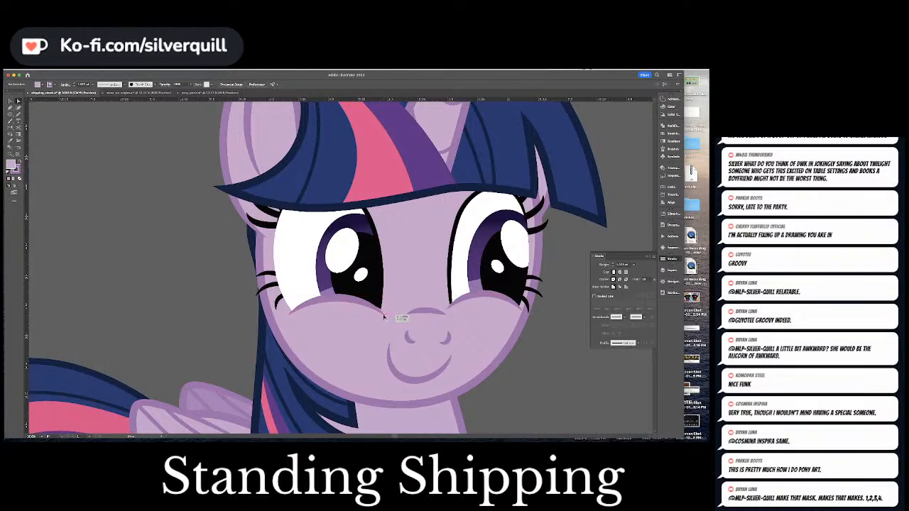
{"action": "left_click_drag", "start_coordinate": [383, 316], "coordinate": [387, 313]}
{"action": "key", "text": "super+shift+a"}
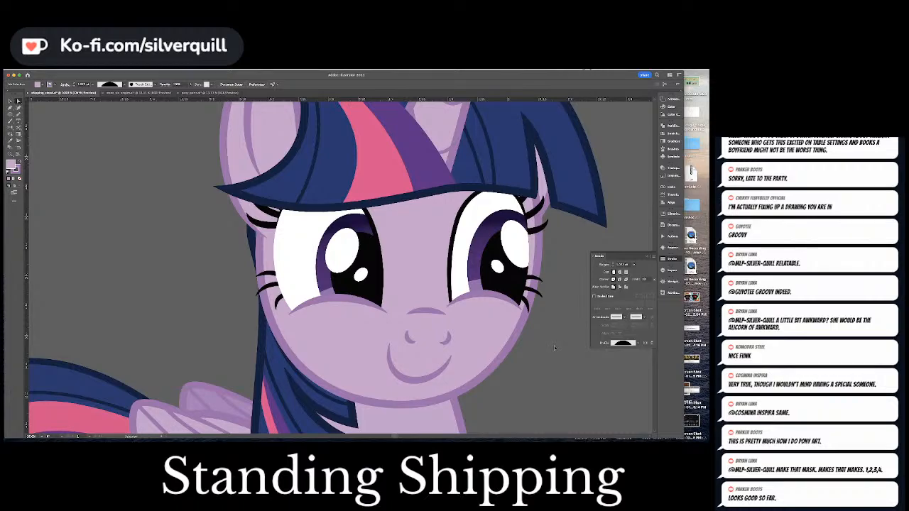
Examine the new lower eyelids on the whole figure and then up close.
{"action": "key", "text": "super+minus"}
{"action": "key", "text": "super+minus"}
{"action": "key", "text": "super+minus"}
{"action": "key", "text": "super+minus"}
{"action": "key", "text": "super+minus"}
{"action": "key", "text": "super+equal"}
{"action": "key", "text": "super+equal"}
{"action": "key", "text": "super+equal"}
{"action": "key", "text": "super+equal"}
{"action": "key", "text": "super+equal"}
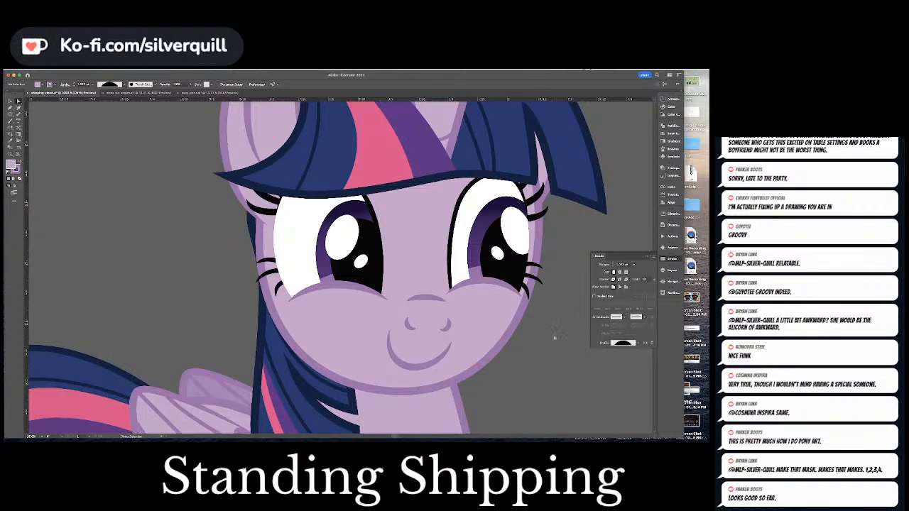
Move the white highlights of both eyes up slightly within their pupils.
{"action": "left_click_drag", "start_coordinate": [354, 241], "coordinate": [355, 230]}
{"action": "left_click", "coordinate": [517, 229]}
{"action": "left_click", "coordinate": [516, 229]}
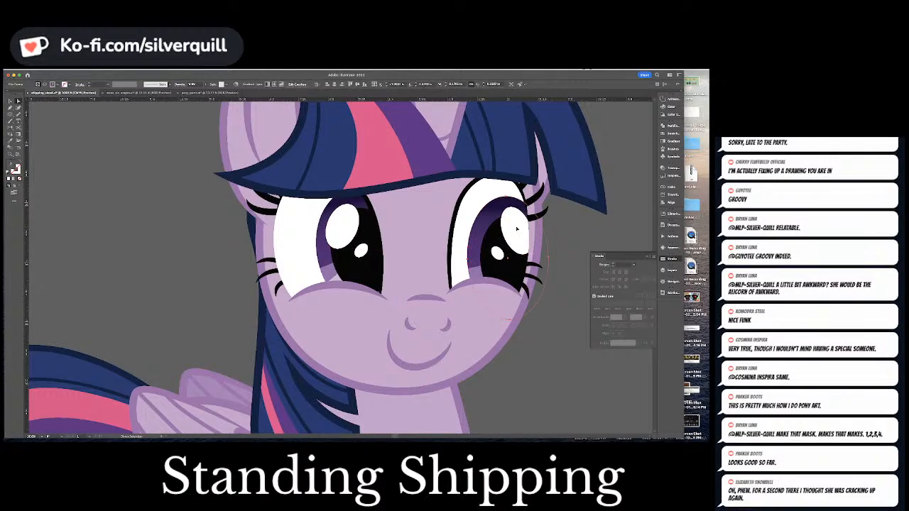
{"action": "left_click_drag", "start_coordinate": [517, 229], "coordinate": [517, 218]}
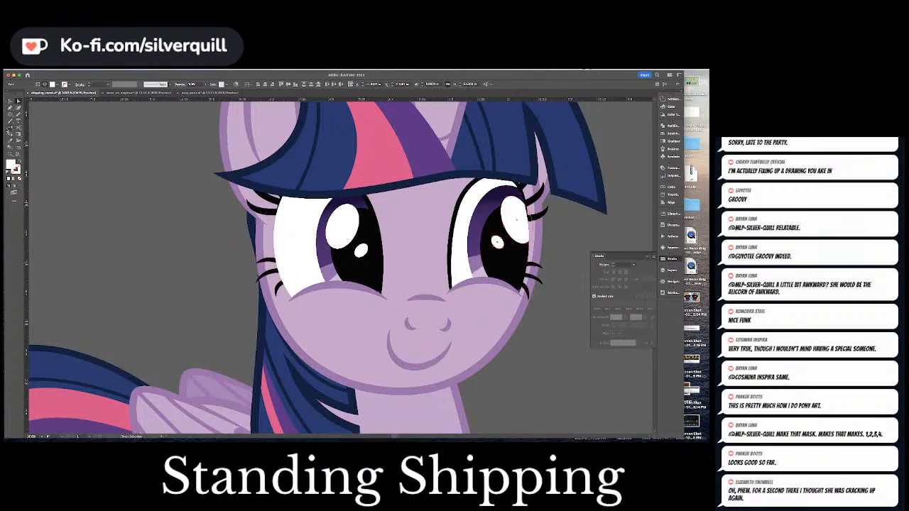
Mirror the right-hand eye's two highlights horizontally and place them inside the iris to match the other eye.
{"action": "double_click", "coordinate": [10, 129]}
{"action": "key", "text": "Return"}
{"action": "left_click", "coordinate": [19, 101]}
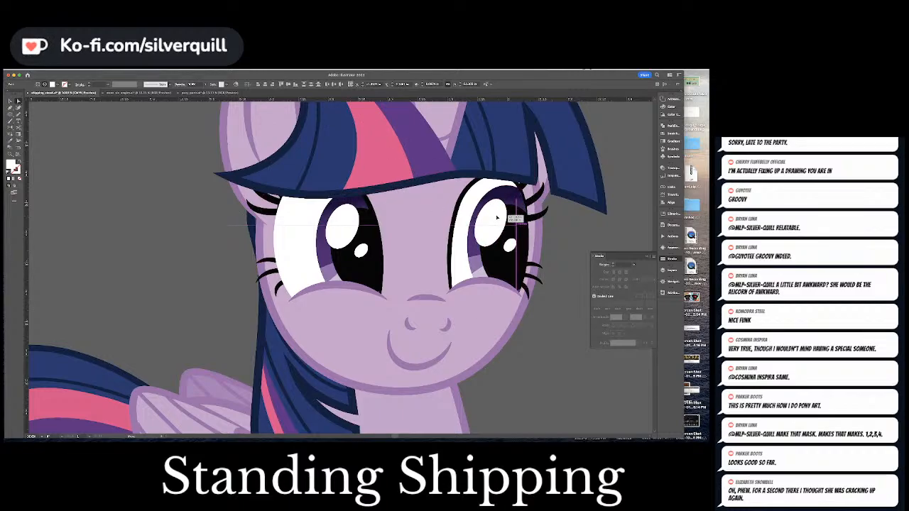
{"action": "left_click", "coordinate": [568, 260]}
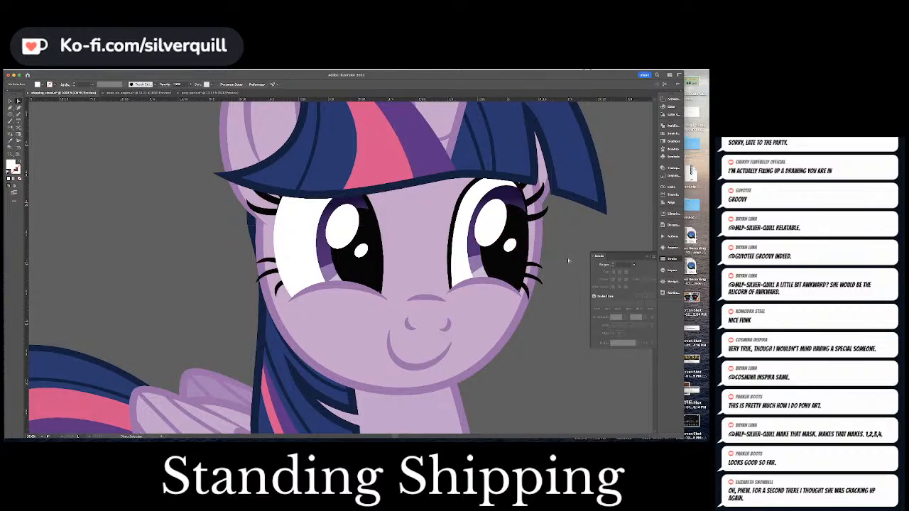
Choose a pink fill and draw flat blush ellipses on both cheeks below the eyes.
{"action": "key", "text": "super+minus"}
{"action": "key", "text": "super+minus"}
{"action": "key", "text": "super+minus"}
{"action": "key", "text": "super+minus"}
{"action": "key", "text": "super+minus"}
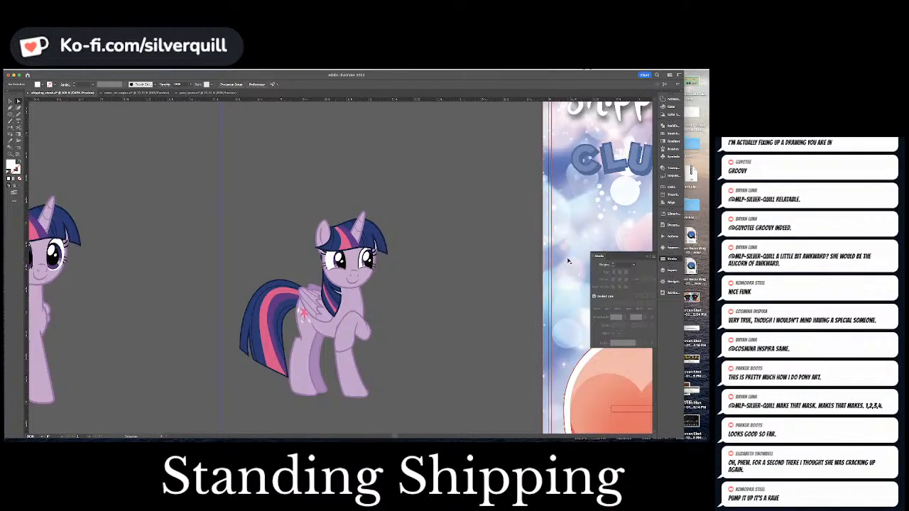
{"action": "key", "text": "super+equal"}
{"action": "key", "text": "super+equal"}
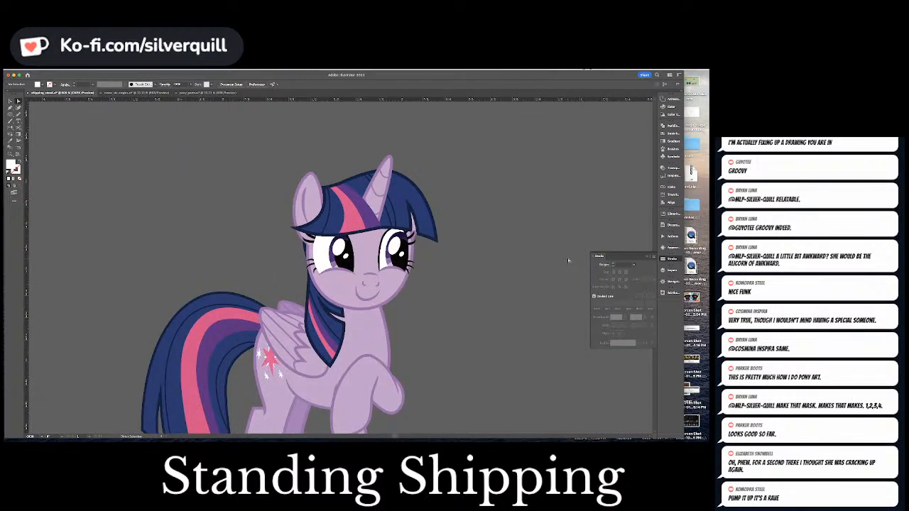
{"action": "left_click_drag", "start_coordinate": [442, 315], "coordinate": [484, 243]}
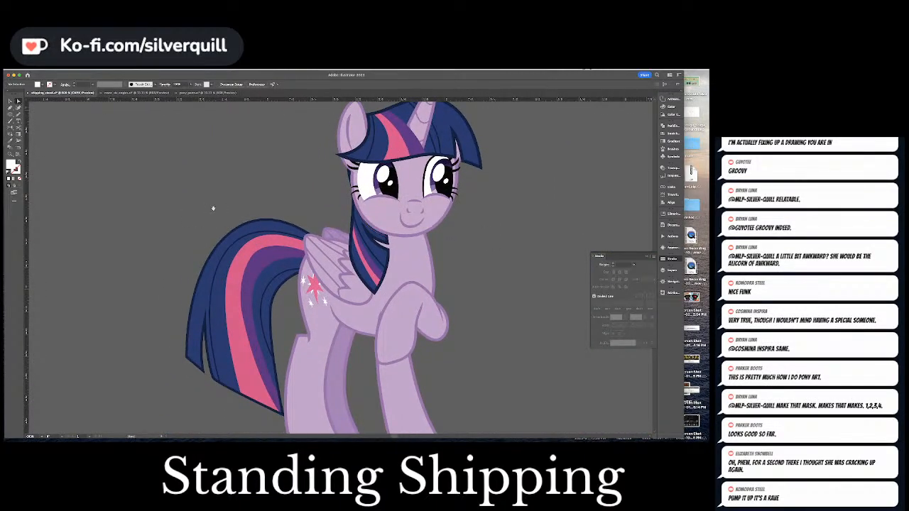
{"action": "left_click_drag", "start_coordinate": [213, 207], "coordinate": [133, 251]}
{"action": "double_click", "coordinate": [11, 166]}
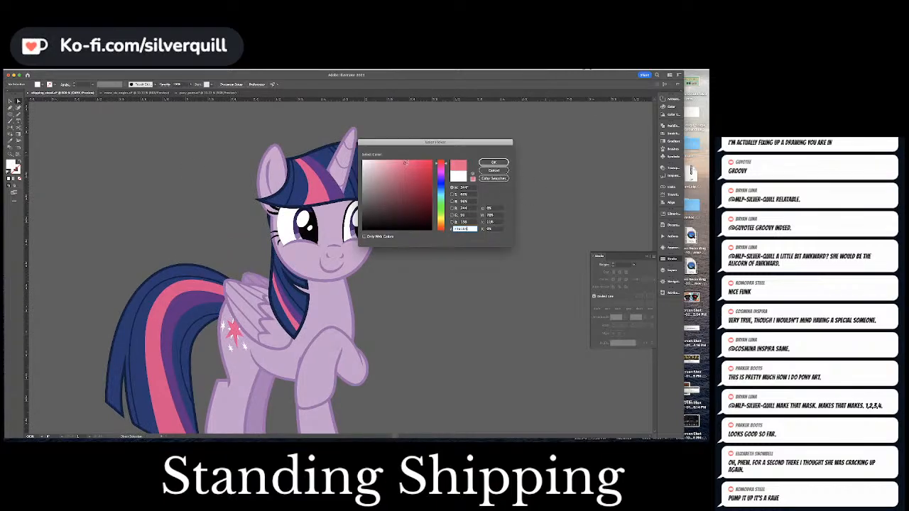
{"action": "left_click", "coordinate": [407, 164]}
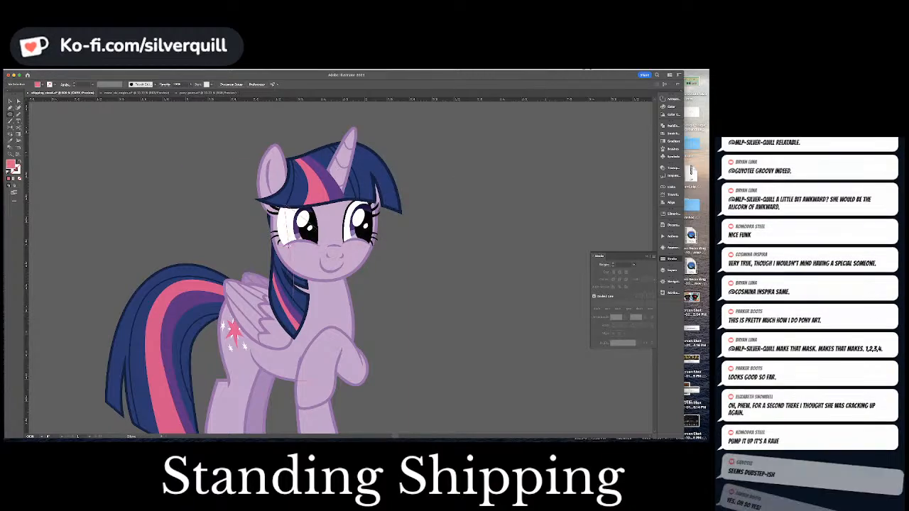
{"action": "mouse_move", "coordinate": [288, 245]}
{"action": "left_mouse_down"}
{"action": "mouse_move", "coordinate": [312, 258]}
{"action": "mouse_move", "coordinate": [375, 256]}
{"action": "mouse_move", "coordinate": [356, 247]}
{"action": "left_mouse_up"}
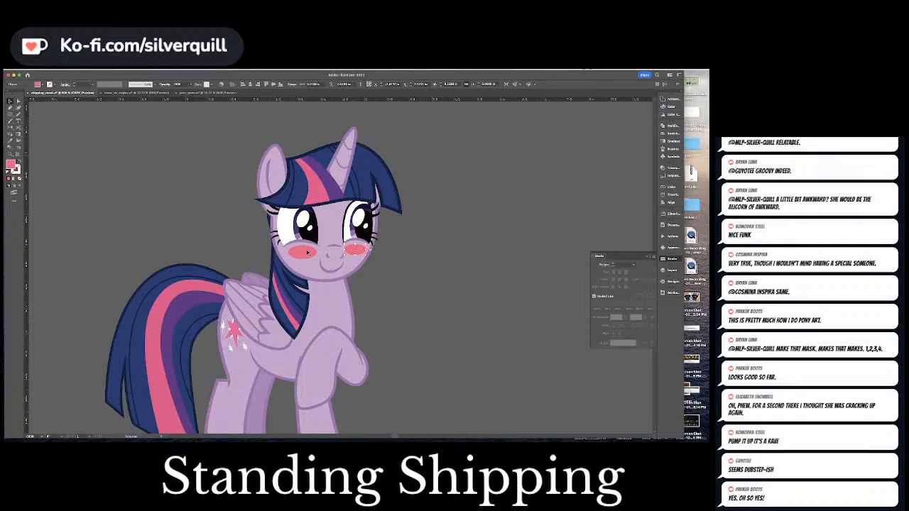
Apply a Gaussian Blur to both blush ellipses to soften their edges.
{"action": "left_click", "coordinate": [307, 252], "text": "shift"}
{"action": "left_click", "coordinate": [70, 70]}
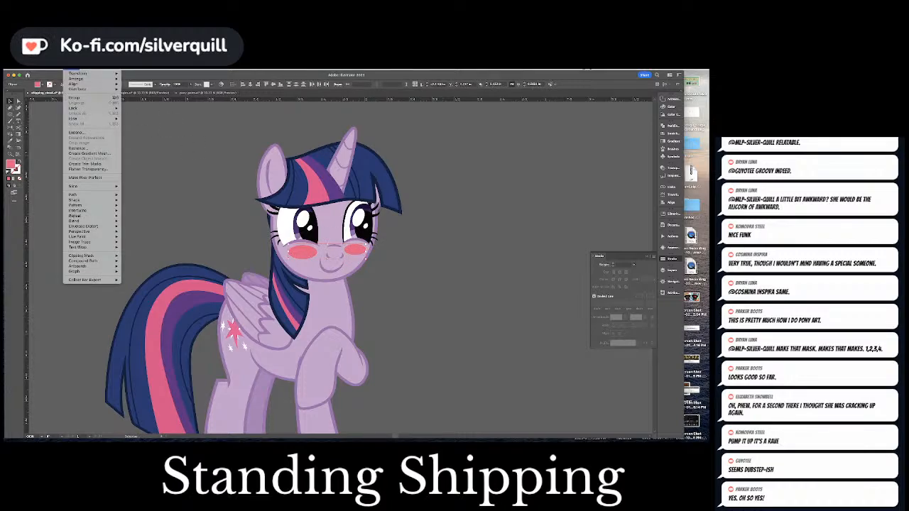
{"action": "mouse_move", "coordinate": [117, 70]}
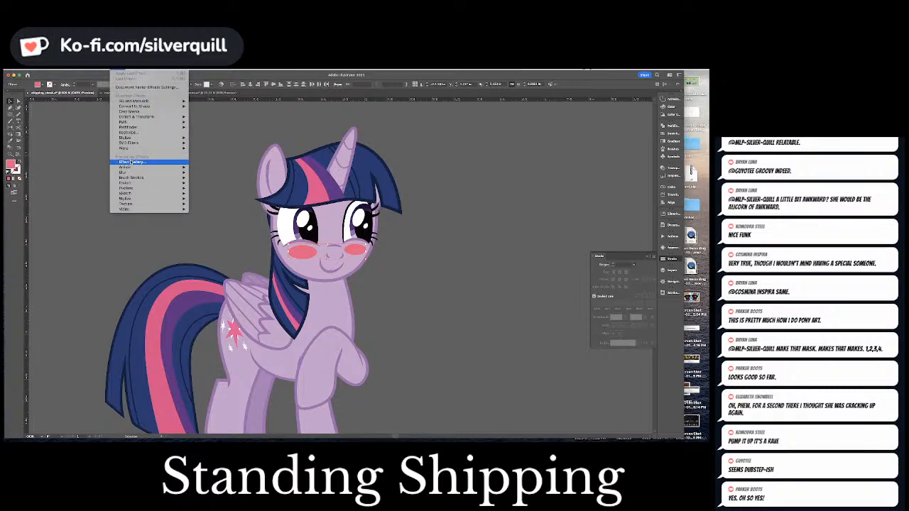
{"action": "mouse_move", "coordinate": [130, 173]}
{"action": "left_click", "coordinate": [205, 172]}
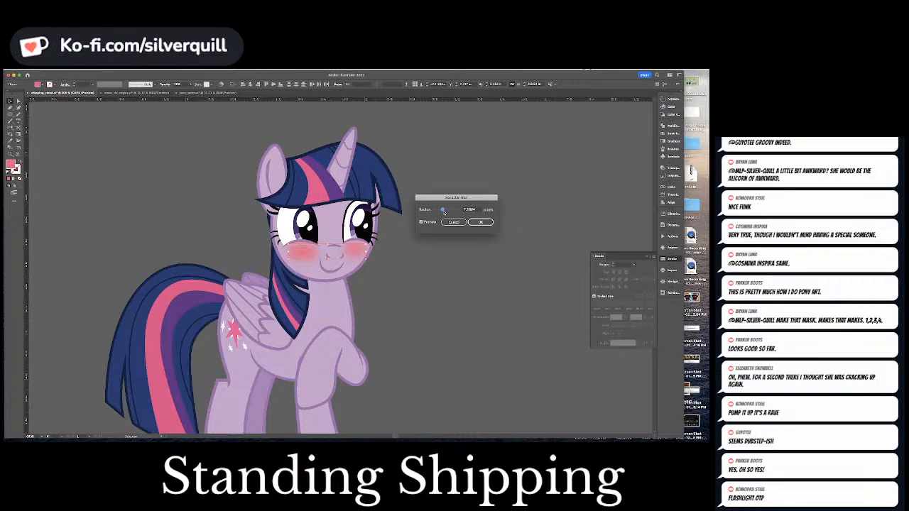
{"action": "left_click", "coordinate": [480, 222]}
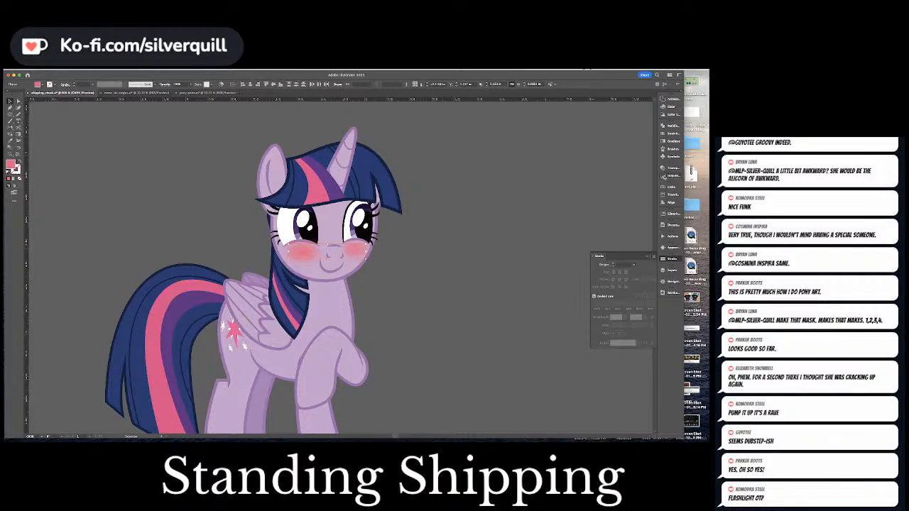
Set the opacity of the blurred cheek blush to 75% and deselect it.
{"action": "left_click", "coordinate": [665, 169]}
{"action": "type", "text": "75"}
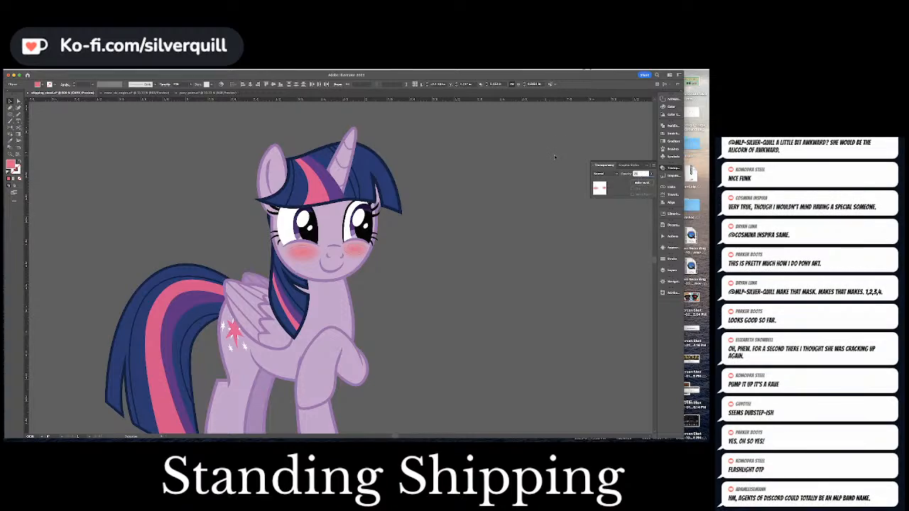
{"action": "left_click", "coordinate": [554, 154]}
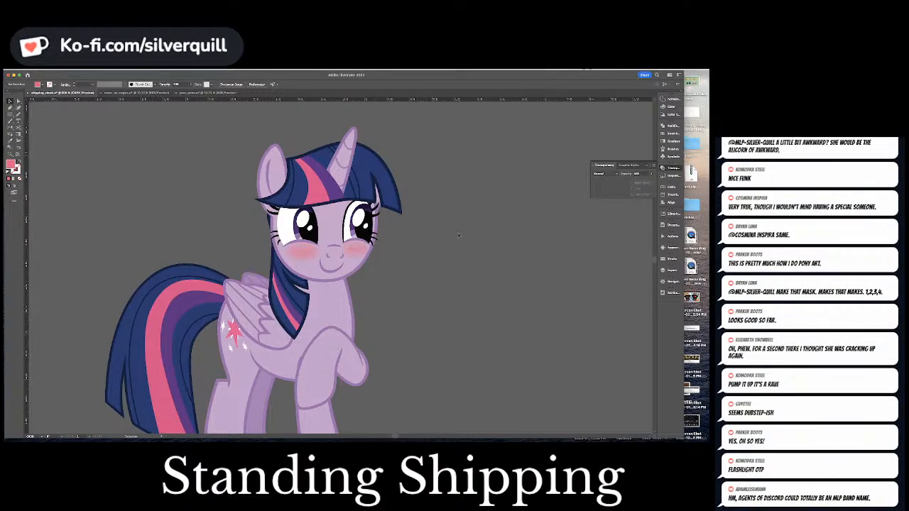
In the pony parts document, isolate the second body pose in the row above Mare Limbs and select its hind leg for copying.
{"action": "key", "text": "ctrl+minus"}
{"action": "key", "text": "ctrl+minus"}
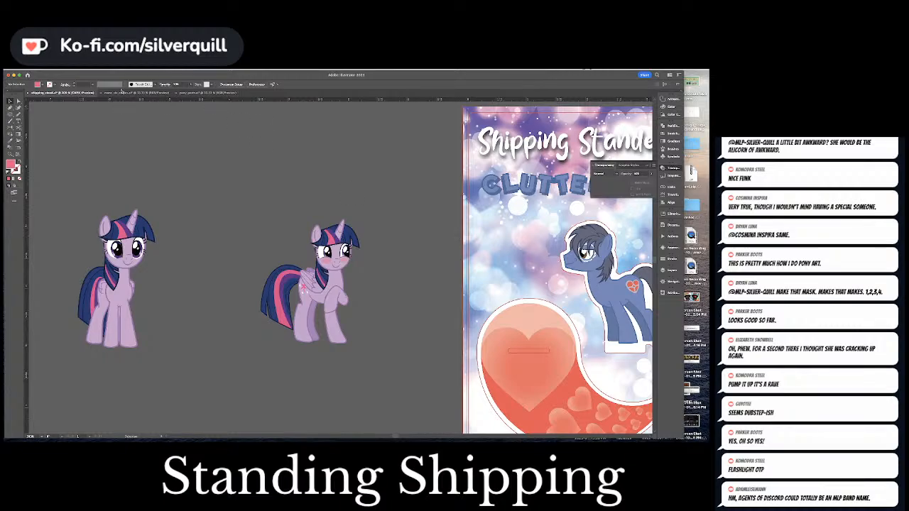
{"action": "left_click", "coordinate": [187, 92]}
{"action": "left_click_drag", "start_coordinate": [646, 149], "coordinate": [358, 261]}
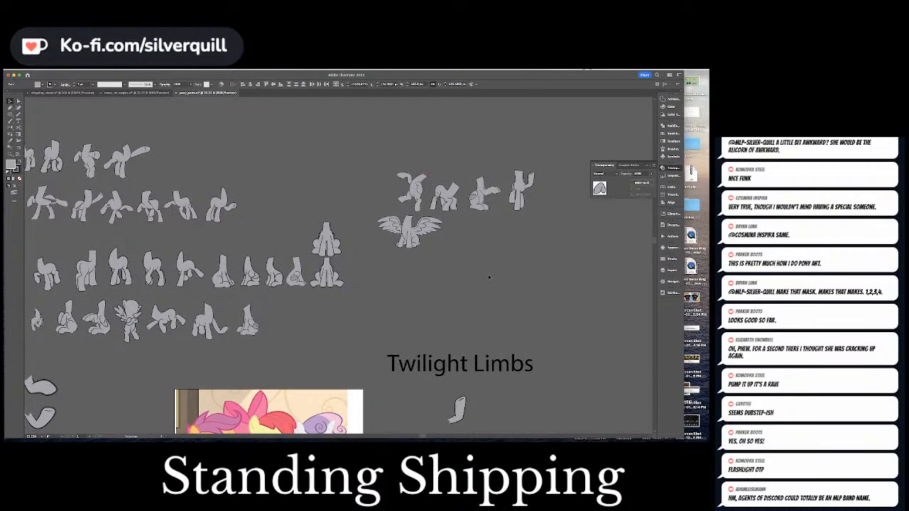
{"action": "left_click_drag", "start_coordinate": [354, 308], "coordinate": [441, 309]}
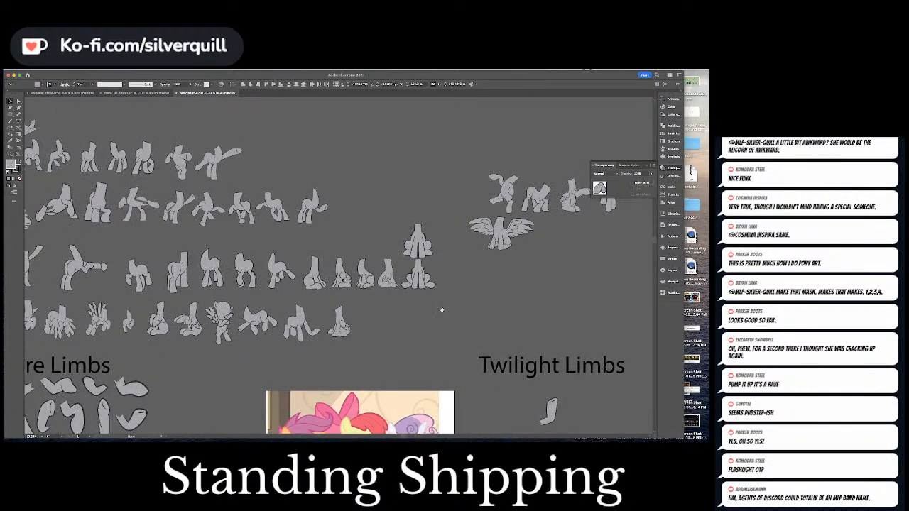
{"action": "scroll", "coordinate": [441, 309], "scroll_direction": "left", "scroll_amount": 5}
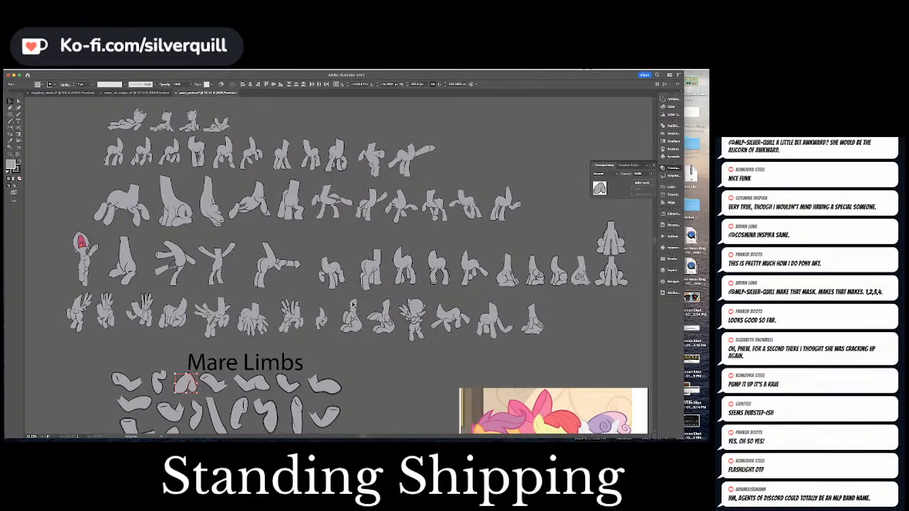
{"action": "left_click", "coordinate": [108, 321]}
{"action": "double_click", "coordinate": [108, 321]}
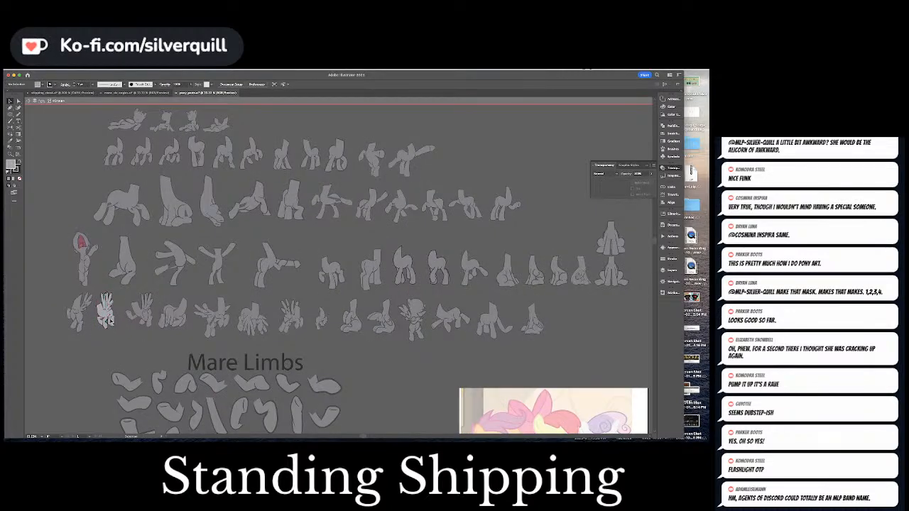
{"action": "left_click", "coordinate": [110, 323]}
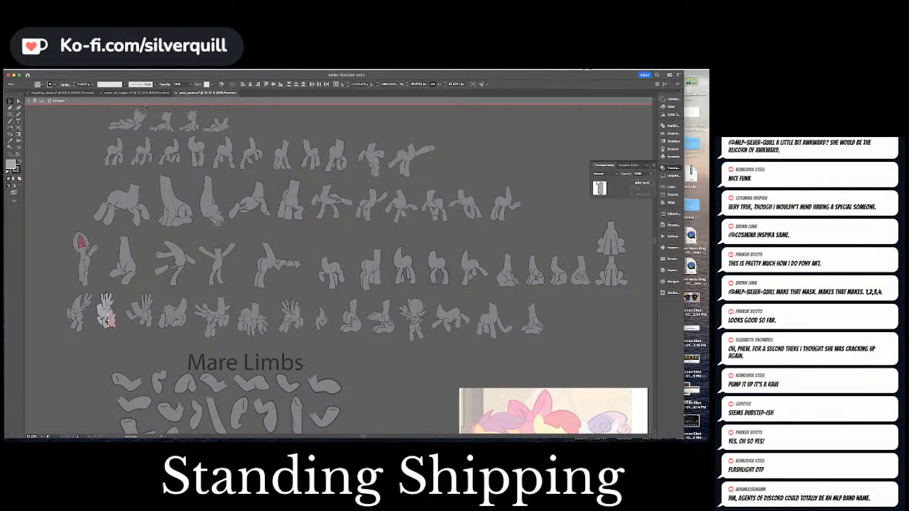
Paste the grey leg into the shipping stand document, place it between the two Twilight figures, and mirror it.
{"action": "left_click", "coordinate": [74, 93]}
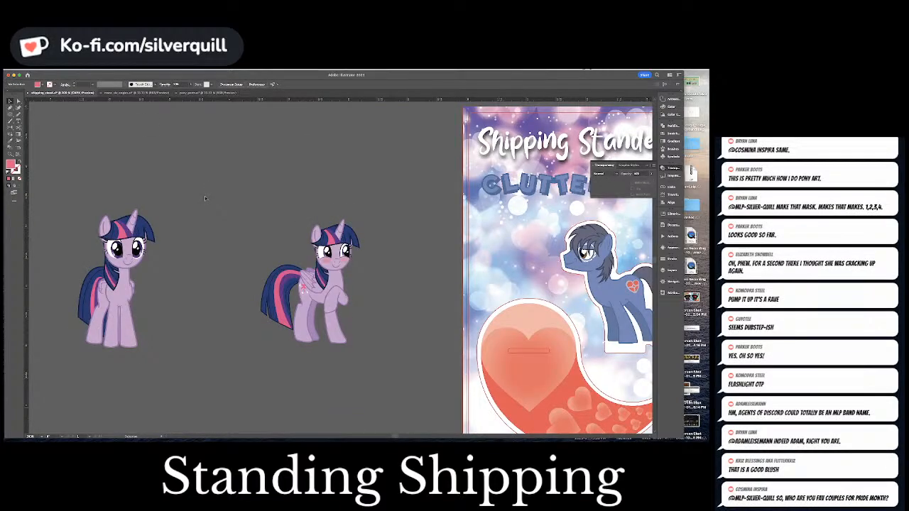
{"action": "key", "text": "ctrl+v"}
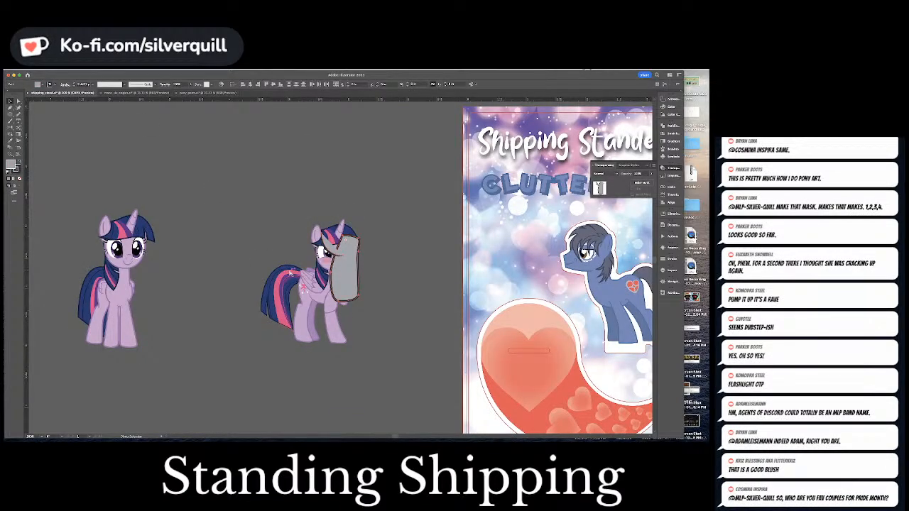
{"action": "left_click_drag", "start_coordinate": [341, 269], "coordinate": [215, 251]}
{"action": "double_click", "coordinate": [11, 129]}
{"action": "key", "text": "Return"}
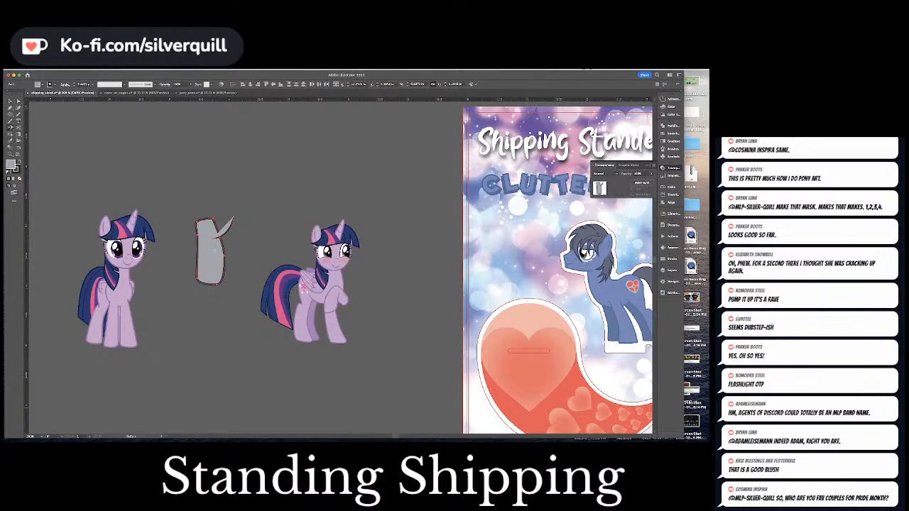
Bend the lower part of the grey leg and adjust its edge points to smooth the curve.
{"action": "left_click_drag", "start_coordinate": [199, 280], "coordinate": [216, 288]}
{"action": "left_click", "coordinate": [214, 278], "text": "alt"}
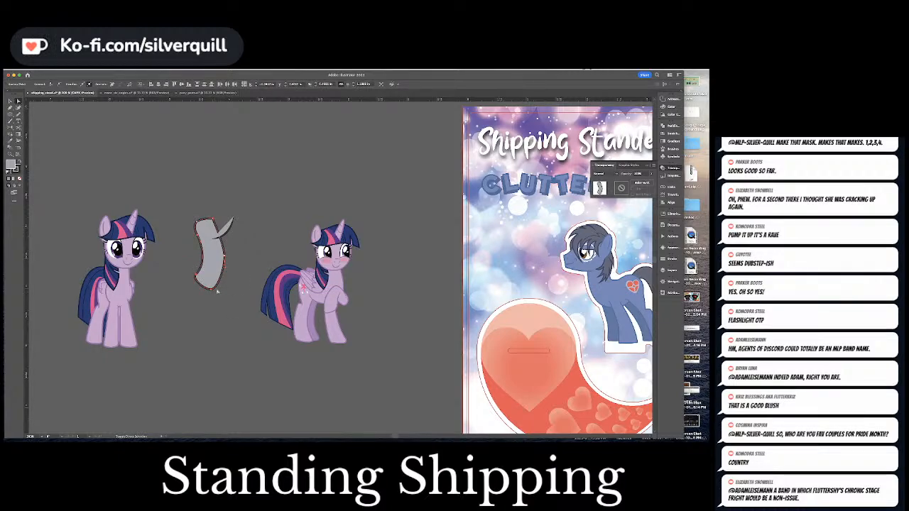
{"action": "left_click_drag", "start_coordinate": [224, 255], "coordinate": [225, 259]}
{"action": "key", "text": "v"}
Move the bent grey leg together with its crease line onto the reposed Twilight's near hind leg.
{"action": "left_click", "coordinate": [225, 232]}
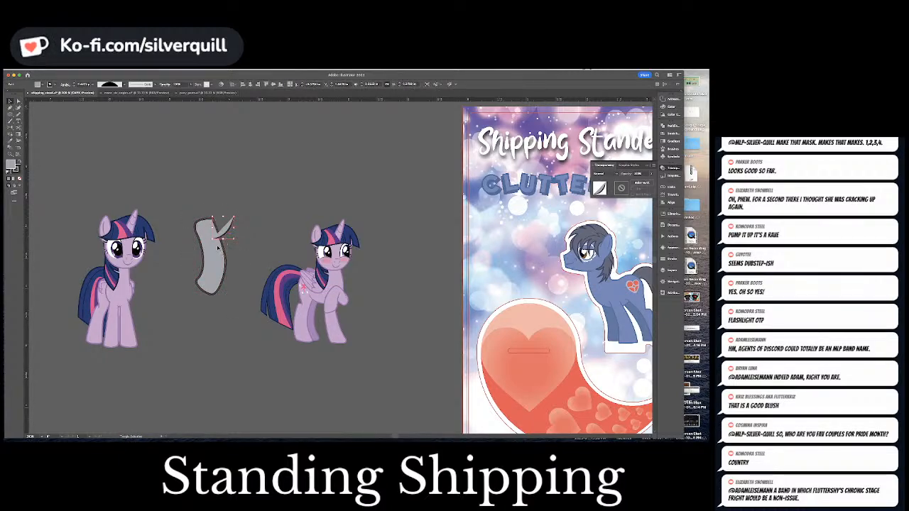
{"action": "left_click", "coordinate": [218, 247], "text": "shift"}
{"action": "left_click_drag", "start_coordinate": [216, 254], "coordinate": [300, 311]}
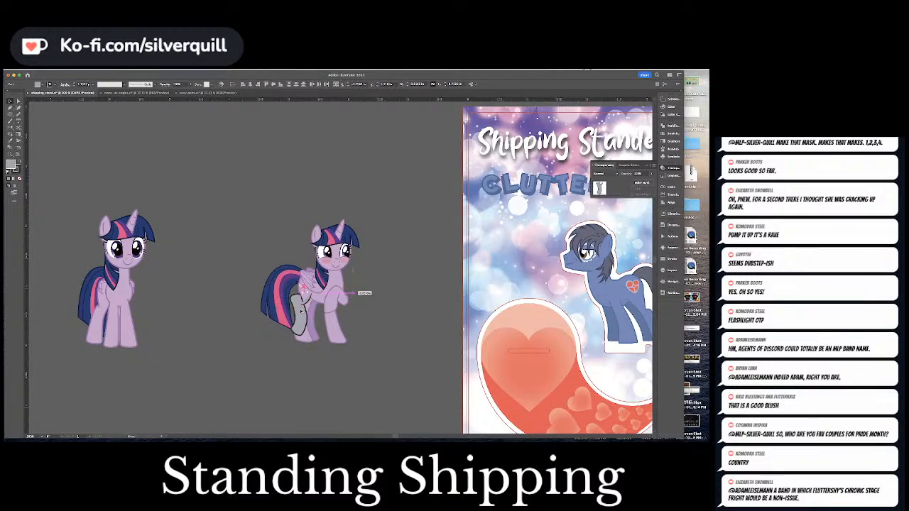
Cut the positioned grey leg to the clipboard and delete the figure's original near hind leg.
{"action": "key", "text": "super+x"}
{"action": "key", "text": "a"}
{"action": "left_click", "coordinate": [304, 312]}
{"action": "key", "text": "Delete"}
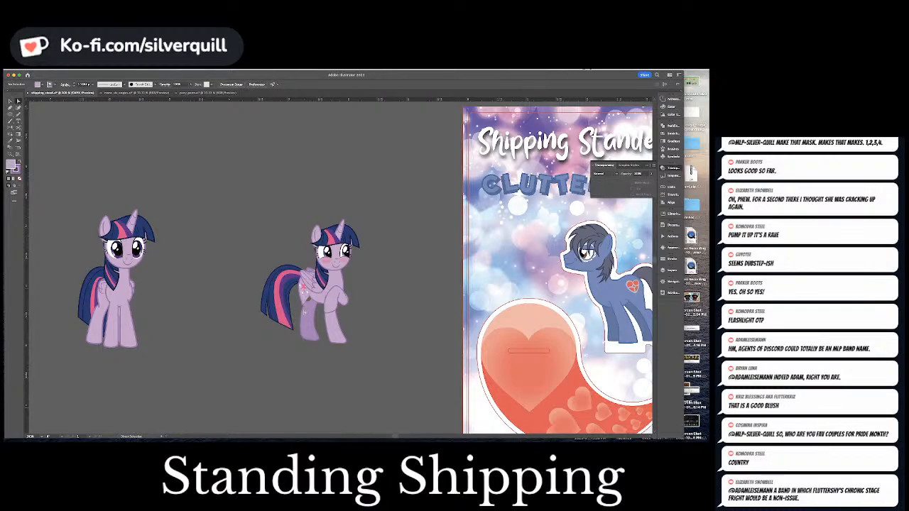
Paste the cut leg in place in front of the haunch shape and nudge it up slightly.
{"action": "key", "text": "super+equal"}
{"action": "key", "text": "super+equal"}
{"action": "key", "text": "super+equal"}
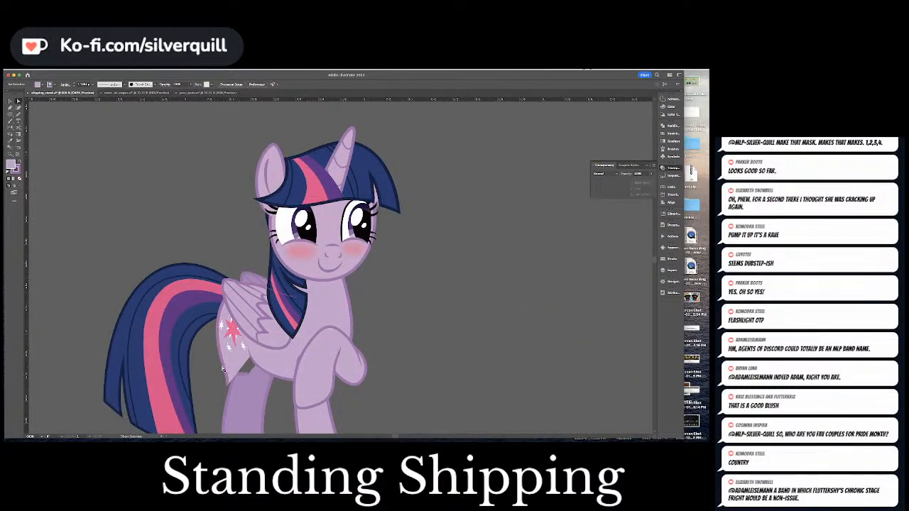
{"action": "left_click", "coordinate": [222, 367]}
{"action": "key", "text": "super+f"}
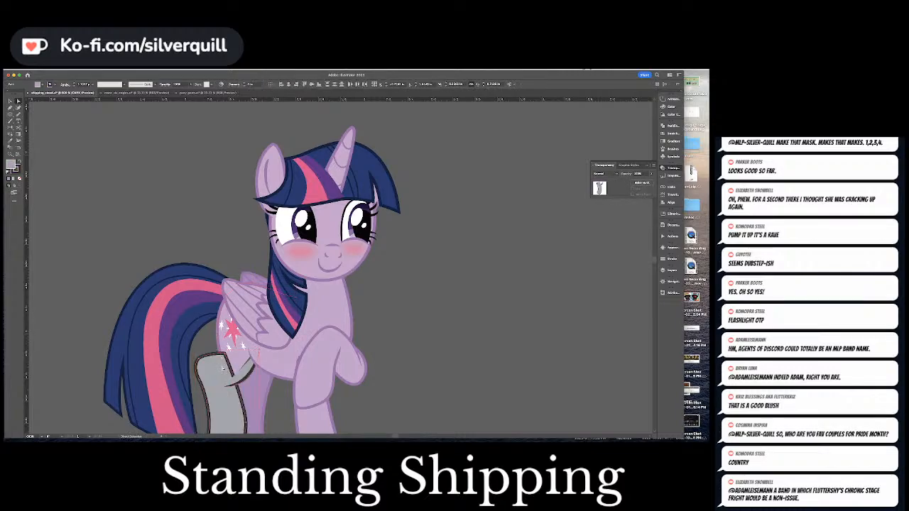
{"action": "left_click_drag", "start_coordinate": [236, 369], "coordinate": [236, 361]}
{"action": "key", "text": "super+shift+a"}
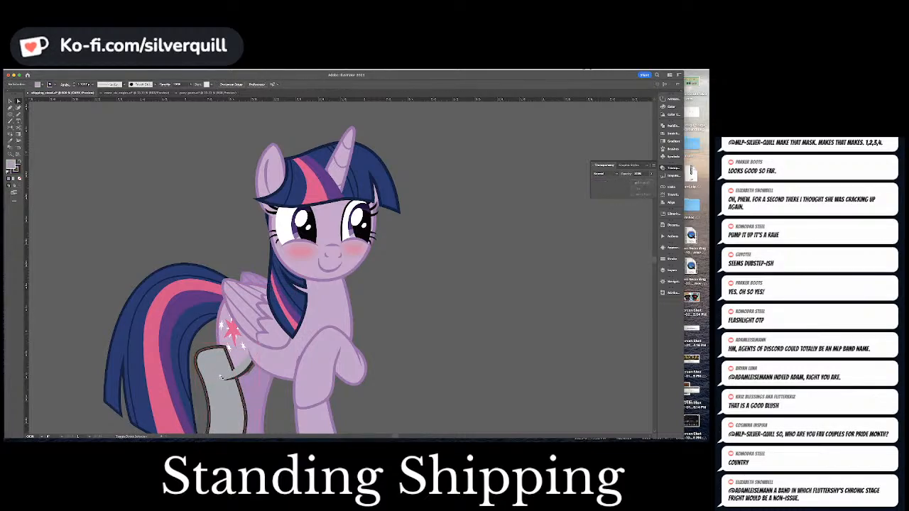
Remove the upper part of the new hind leg's outline and adjust its join with the haunch and crease line.
{"action": "left_click", "coordinate": [219, 370]}
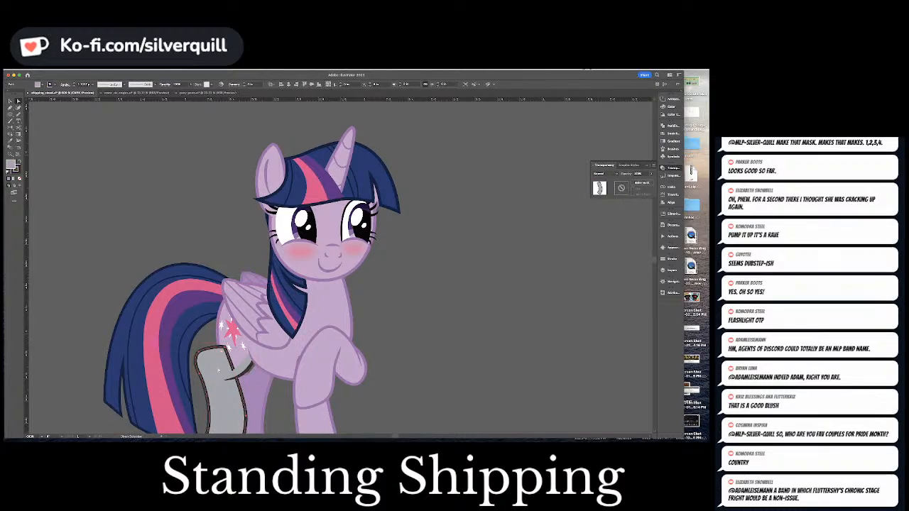
{"action": "key", "text": "Delete"}
{"action": "left_click_drag", "start_coordinate": [229, 381], "coordinate": [226, 357]}
{"action": "left_click", "coordinate": [241, 374]}
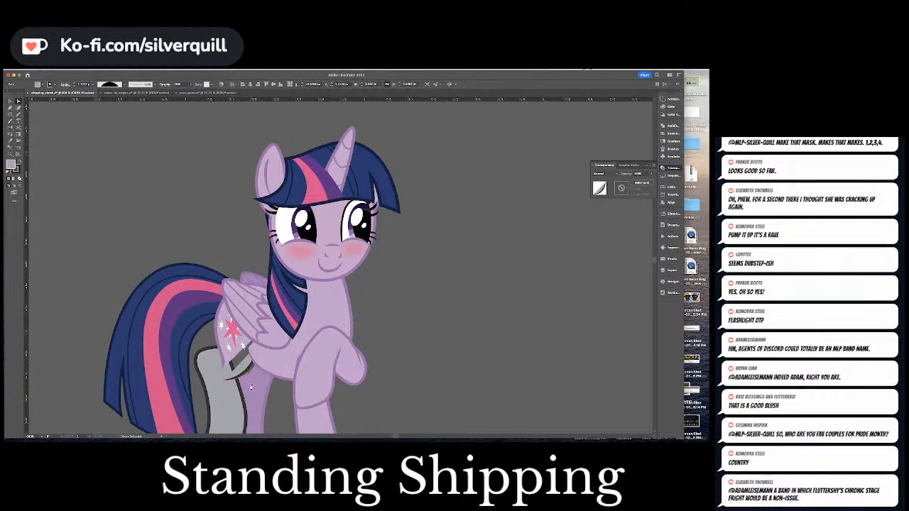
Shorten and slim the grey raised hind leg by moving its hoof, front-edge and hock anchor points inward.
{"action": "scroll", "coordinate": [241, 374], "scroll_direction": "down", "scroll_amount": 5}
{"action": "left_click", "coordinate": [212, 376]}
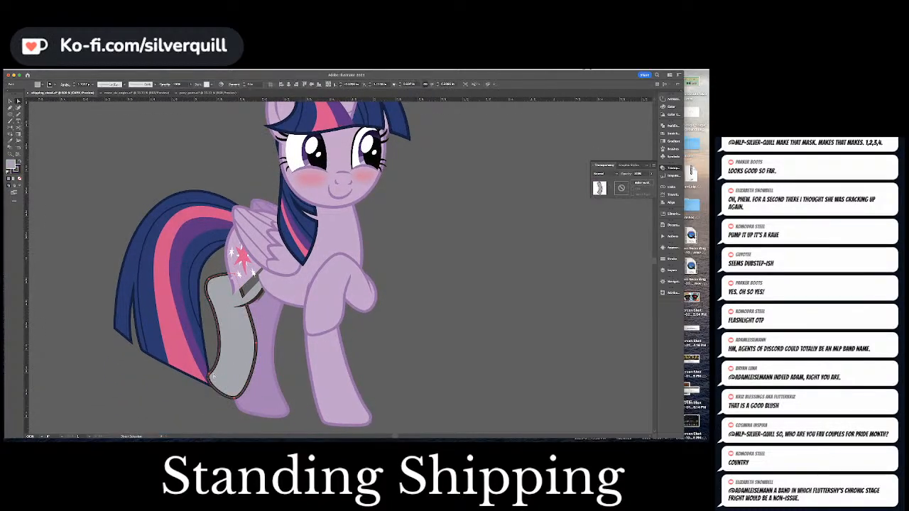
{"action": "left_click", "coordinate": [234, 396]}
{"action": "left_click", "coordinate": [256, 346], "text": "shift"}
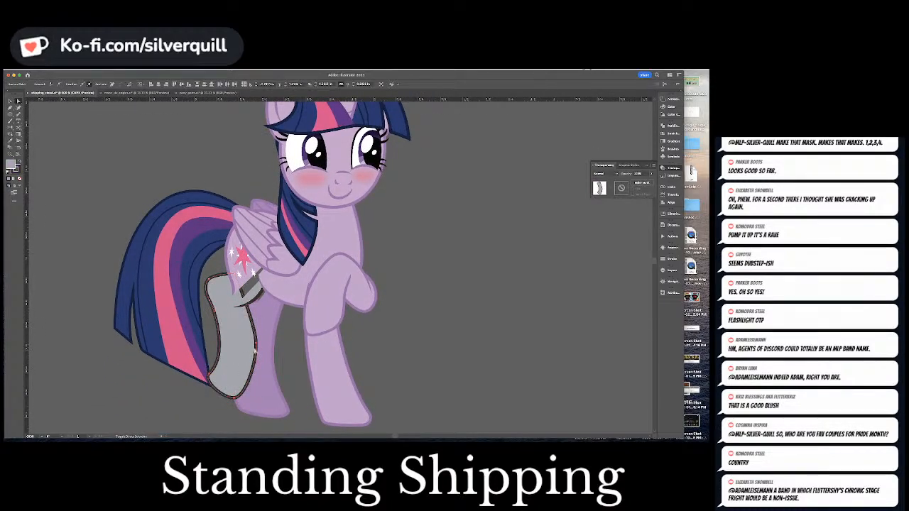
{"action": "left_click_drag", "start_coordinate": [257, 345], "coordinate": [255, 336]}
{"action": "left_click", "coordinate": [211, 282]}
{"action": "left_click_drag", "start_coordinate": [212, 281], "coordinate": [218, 279]}
{"action": "left_click", "coordinate": [225, 345]}
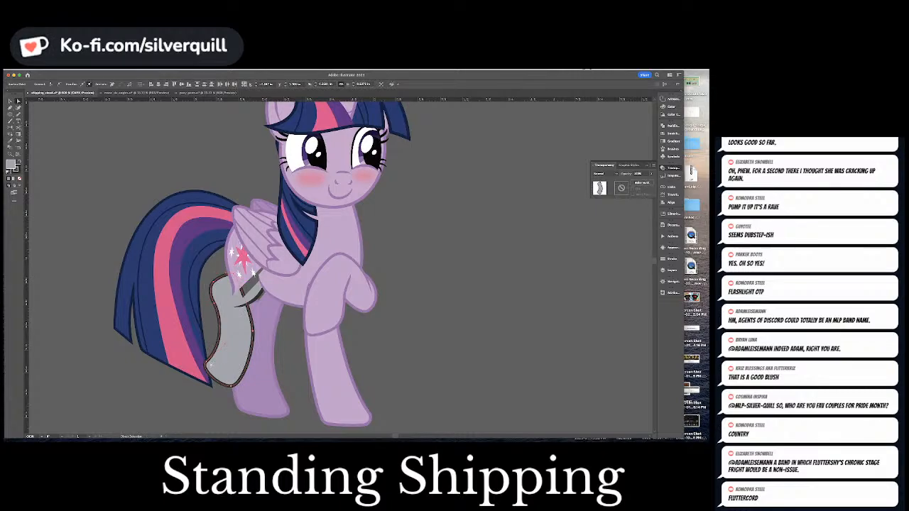
{"action": "left_click_drag", "start_coordinate": [212, 357], "coordinate": [228, 342]}
Apply the body's lavender fill and purple outline to the grey raised hind leg using the Eyedropper.
{"action": "left_click", "coordinate": [236, 338]}
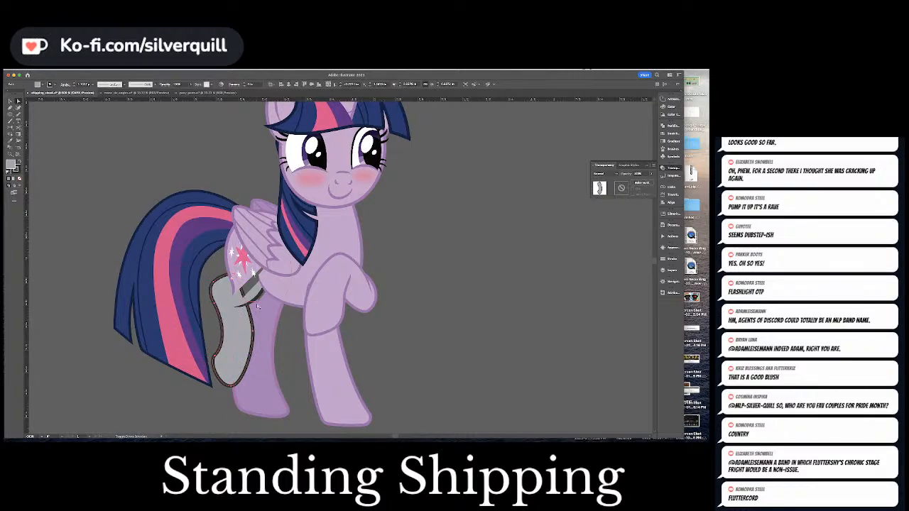
{"action": "key", "text": "i"}
{"action": "left_click", "coordinate": [274, 297]}
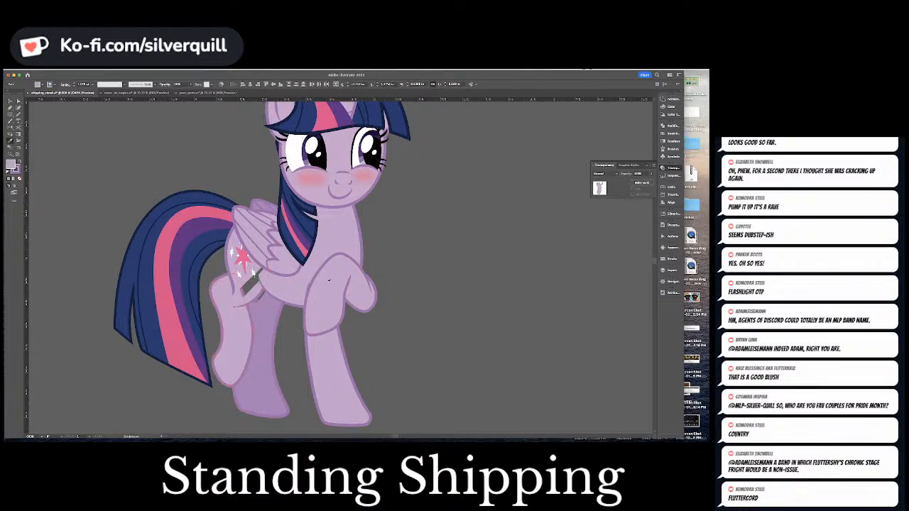
{"action": "key", "text": "super+shift+a"}
{"action": "key", "text": "a"}
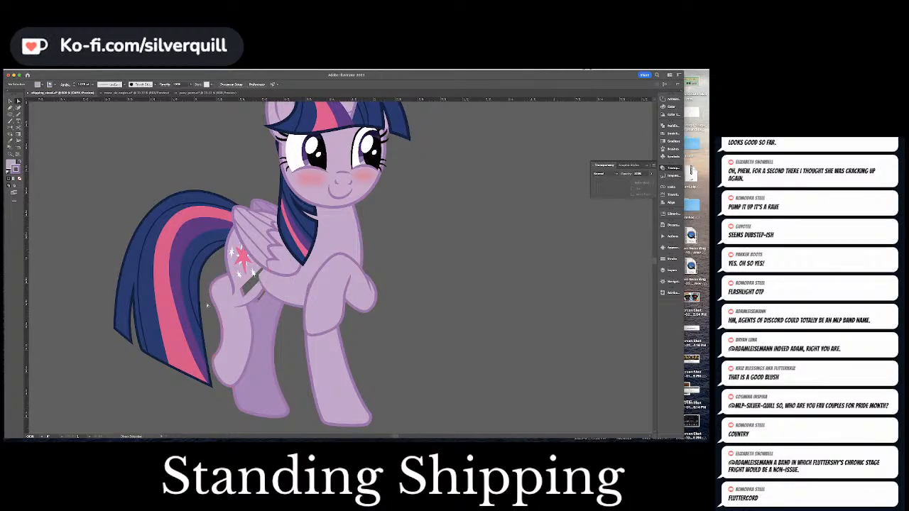
Cover the grey gap at the thigh joint with a body-coloured patch that has no outline.
{"action": "key", "text": "d"}
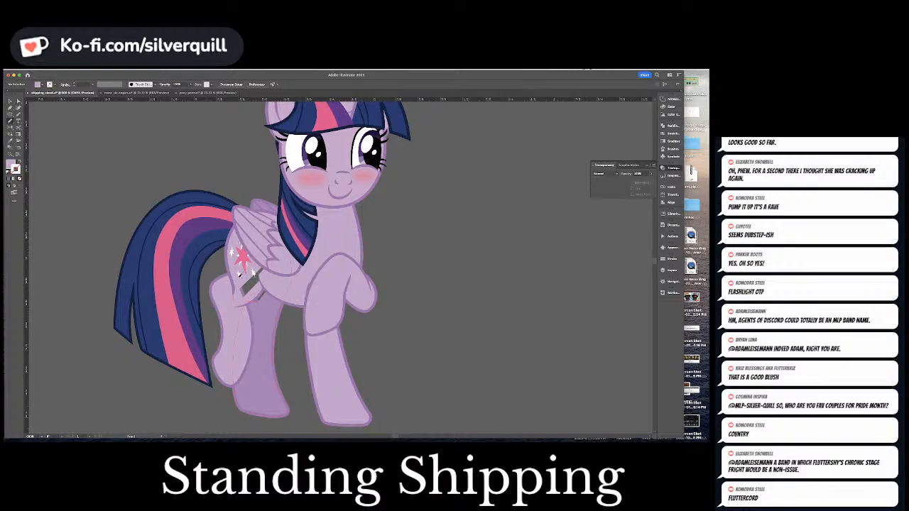
{"action": "left_click", "coordinate": [246, 298]}
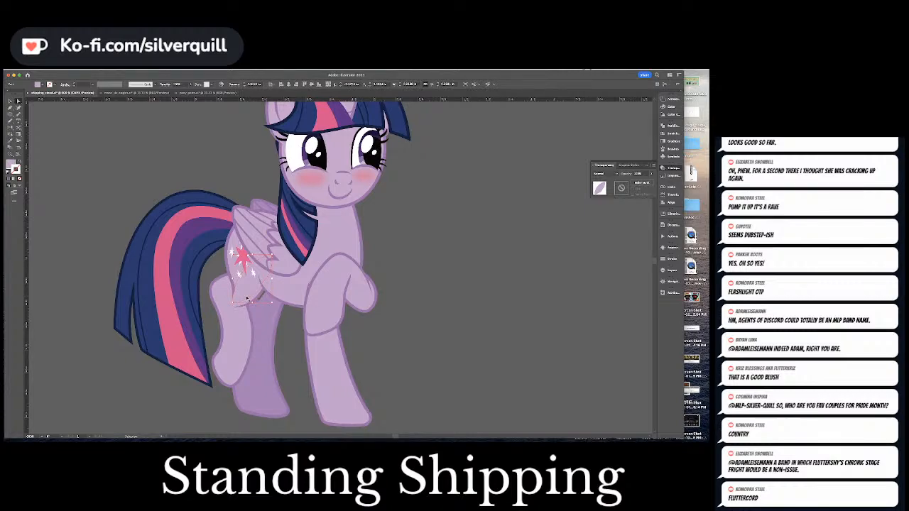
{"action": "left_click", "coordinate": [405, 299]}
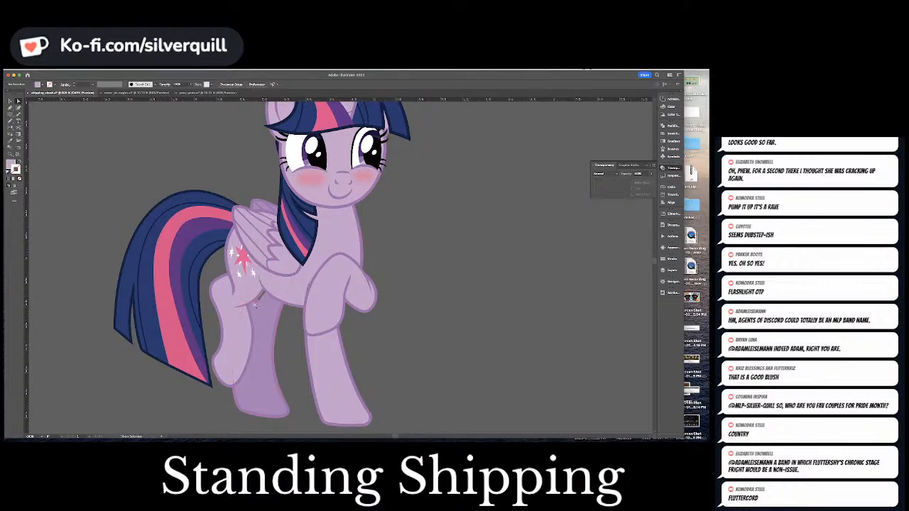
Adjust the curve at the top of the darker far hind leg and give its outline a tapered width profile.
{"action": "left_click", "coordinate": [277, 306]}
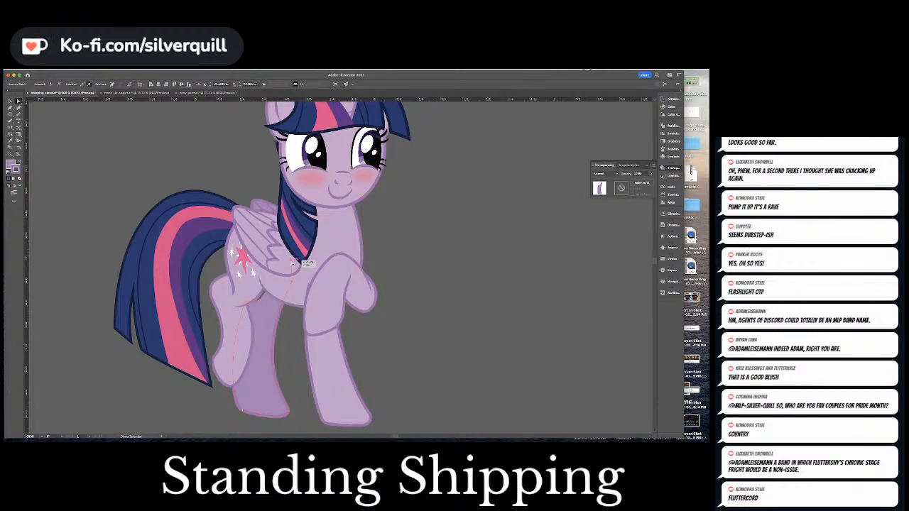
{"action": "left_click_drag", "start_coordinate": [291, 262], "coordinate": [291, 262]}
{"action": "left_click_drag", "start_coordinate": [245, 307], "coordinate": [252, 294]}
{"action": "key", "text": "p"}
{"action": "left_click", "coordinate": [663, 259]}
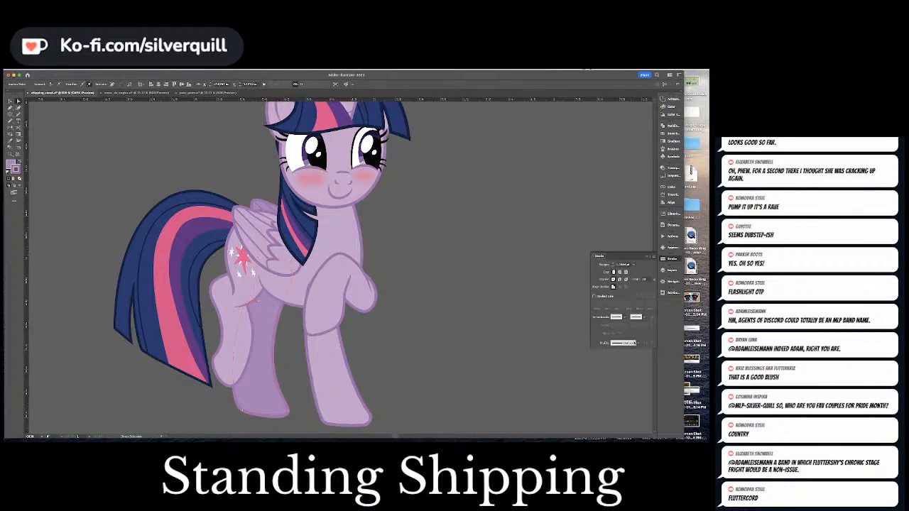
{"action": "left_click", "coordinate": [636, 343]}
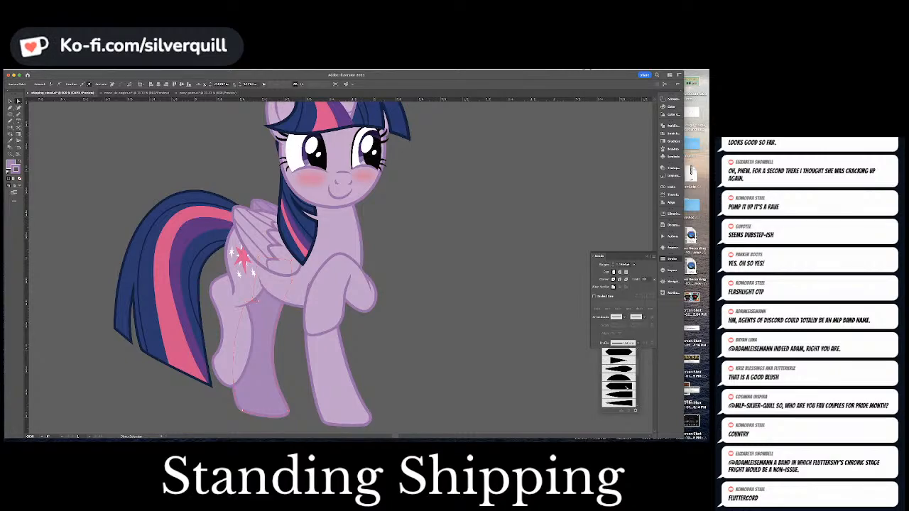
{"action": "left_click", "coordinate": [618, 384]}
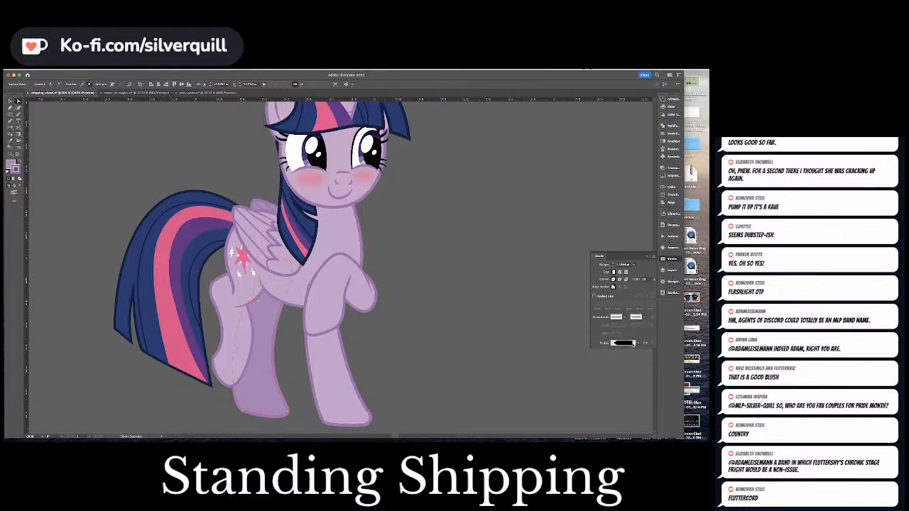
Move the far hind leg down clear of the thigh and delete a width point on its rear outline.
{"action": "left_click", "coordinate": [292, 343]}
{"action": "left_click_drag", "start_coordinate": [257, 317], "coordinate": [274, 347]}
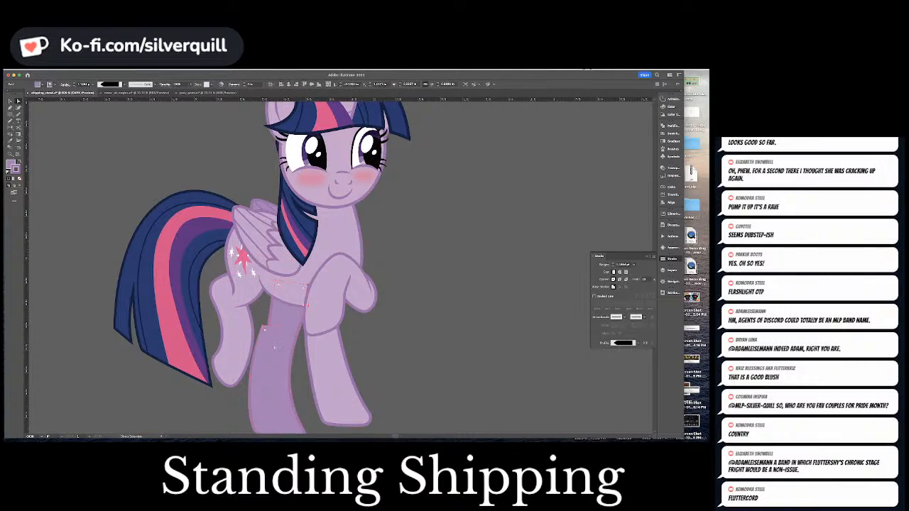
{"action": "key", "text": "super+shift+a"}
{"action": "key", "text": "shift+w"}
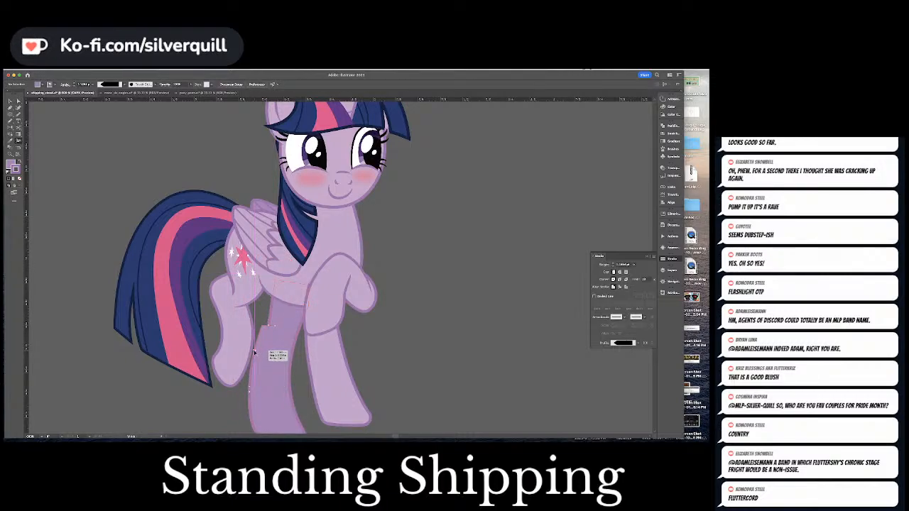
{"action": "double_click", "coordinate": [254, 352]}
{"action": "left_click", "coordinate": [171, 241]}
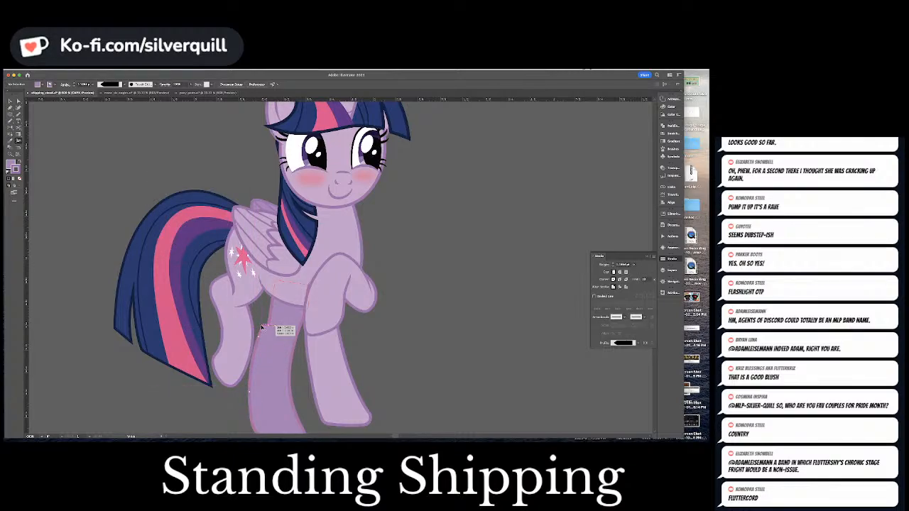
{"action": "double_click", "coordinate": [261, 326]}
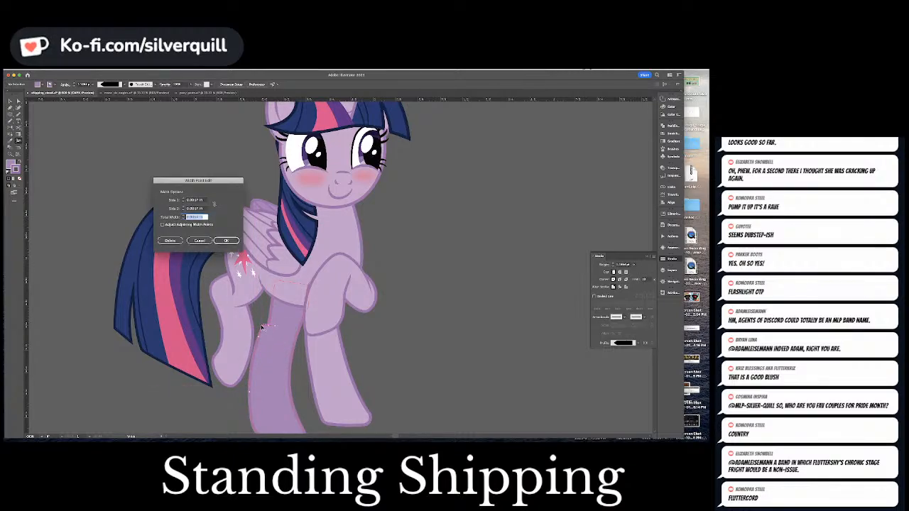
{"action": "key", "text": "Escape"}
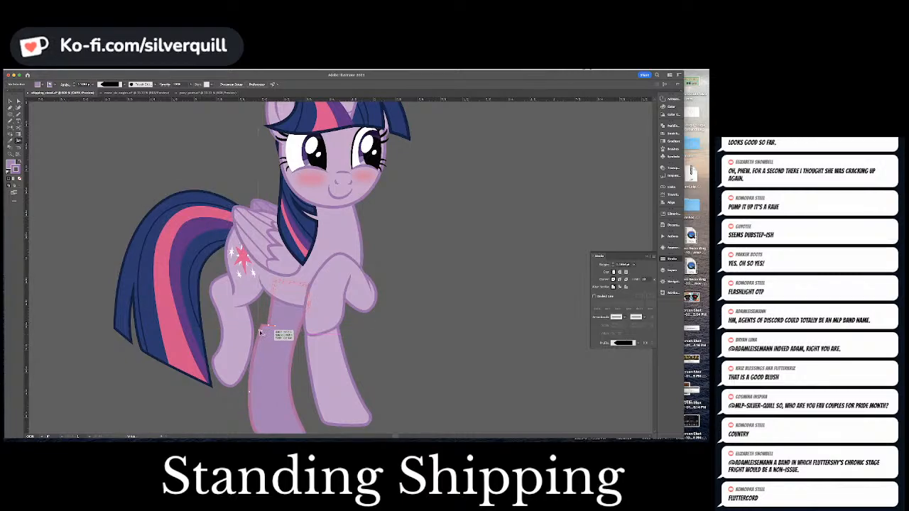
Move the far hind leg back up behind the body, with its hoof slightly forward of the raised hind leg.
{"action": "key", "text": "a"}
{"action": "left_click", "coordinate": [263, 326]}
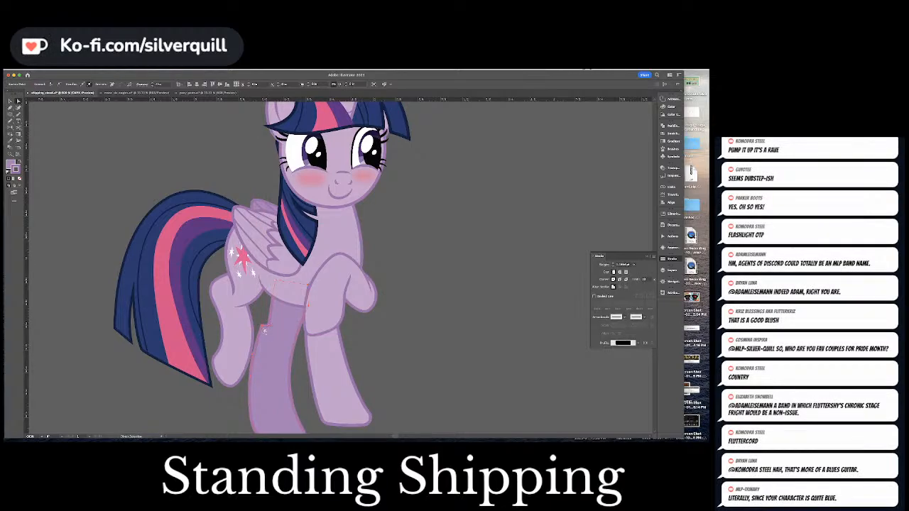
{"action": "left_click_drag", "start_coordinate": [266, 331], "coordinate": [267, 327]}
Refine the front curve of the raised hind leg and shift the bottom of its hoof upward.
{"action": "left_click", "coordinate": [252, 326]}
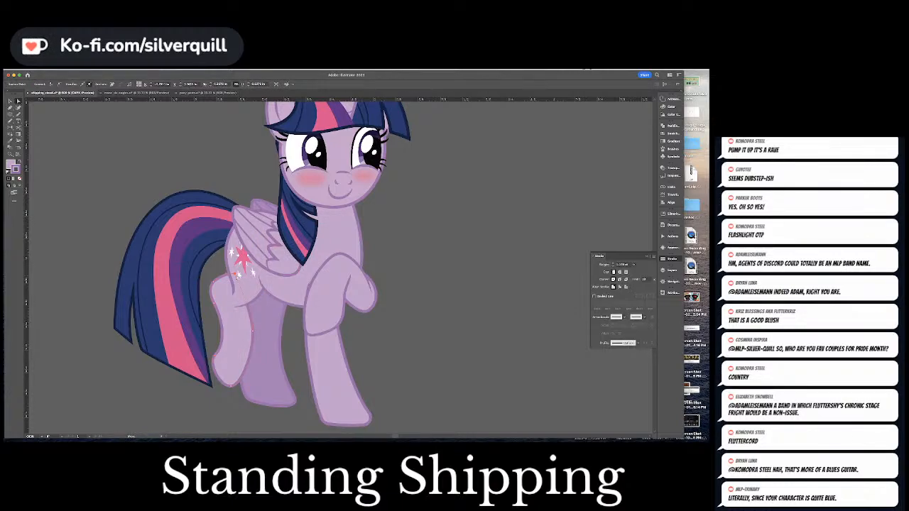
{"action": "left_click_drag", "start_coordinate": [252, 330], "coordinate": [254, 334]}
{"action": "left_click", "coordinate": [257, 330]}
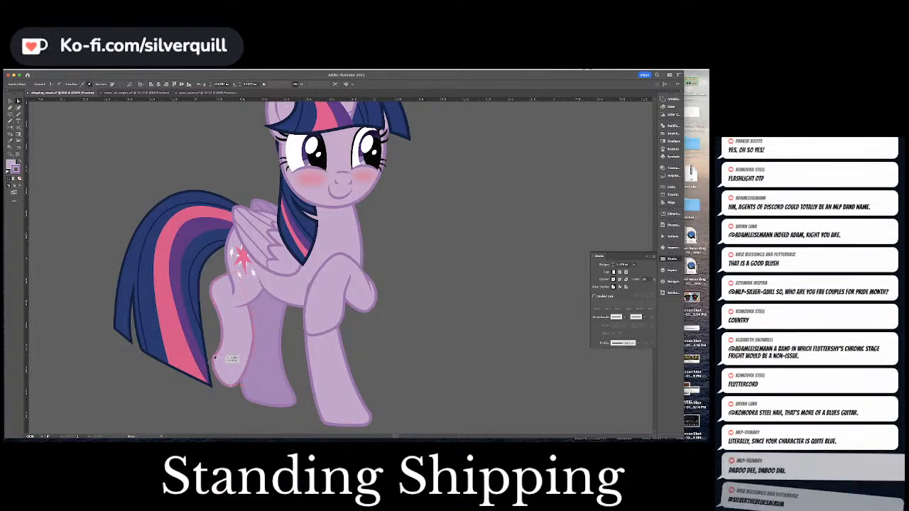
{"action": "left_click_drag", "start_coordinate": [231, 387], "coordinate": [231, 377]}
Pull the hock and back edge of the raised hind leg inward and adjust its front edge to match.
{"action": "left_click", "coordinate": [228, 314]}
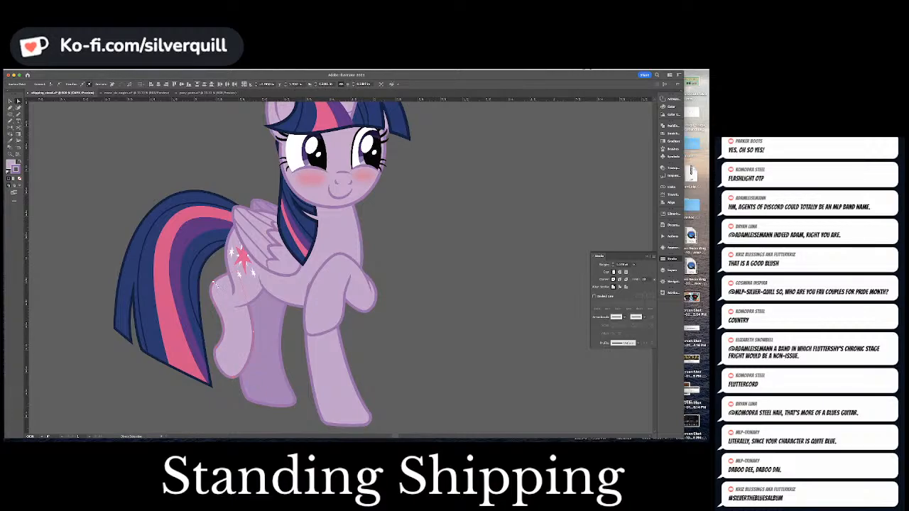
{"action": "left_click", "coordinate": [235, 278]}
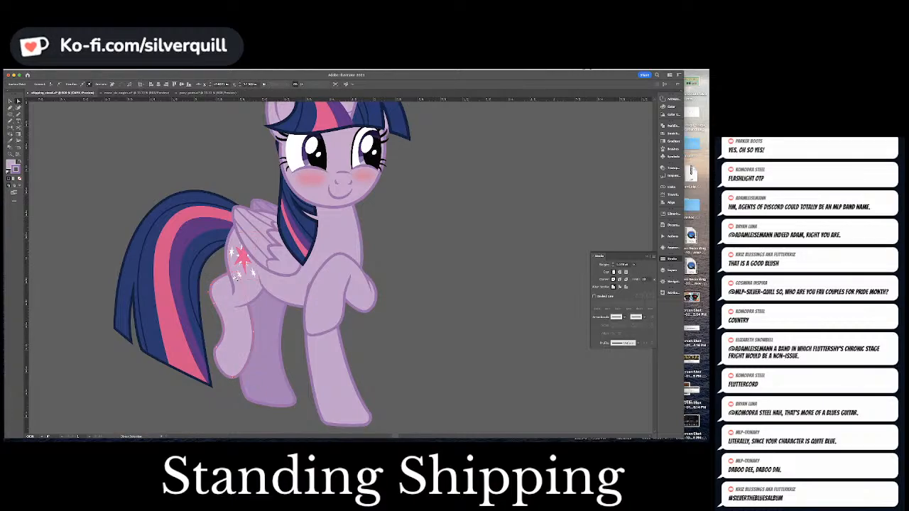
{"action": "left_click_drag", "start_coordinate": [214, 307], "coordinate": [228, 334]}
{"action": "left_click", "coordinate": [255, 335]}
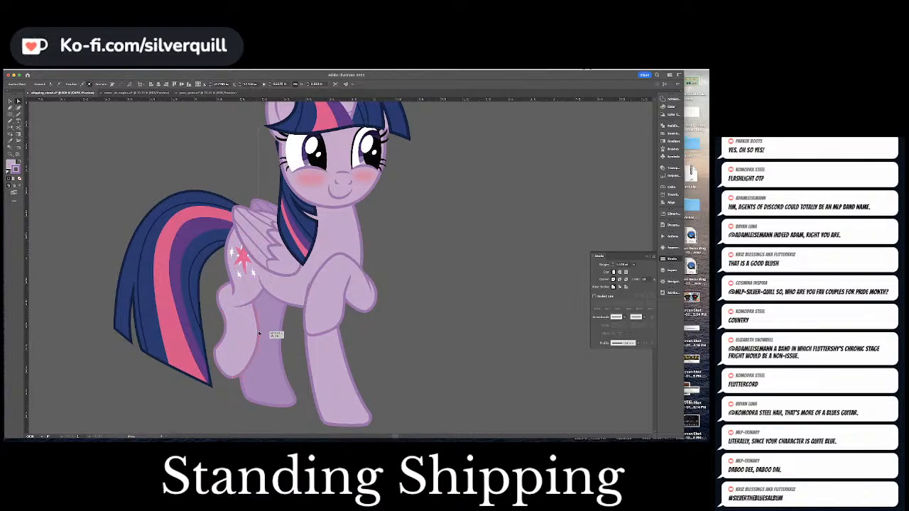
{"action": "left_click", "coordinate": [428, 334]}
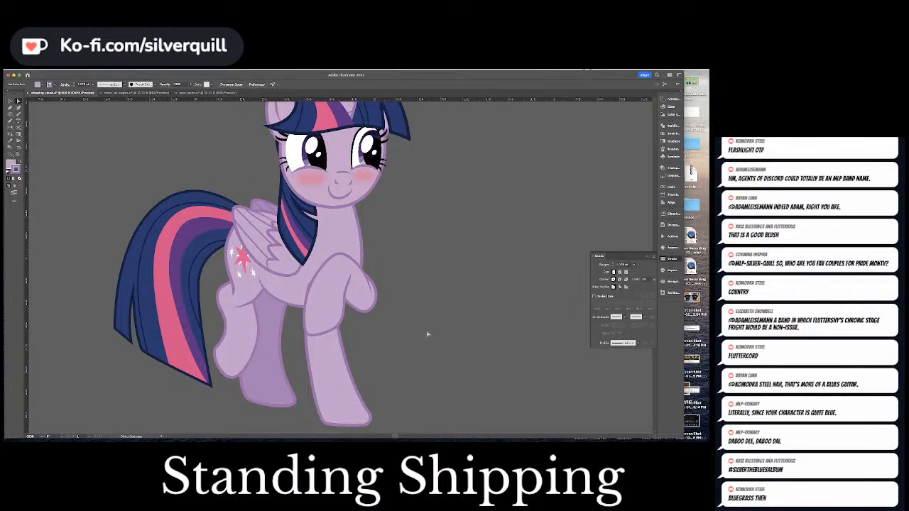
Examine the whole pony and check the crease line where the raised hind leg meets the thigh.
{"action": "key", "text": "super+minus"}
{"action": "key", "text": "super+minus"}
{"action": "key", "text": "super+minus"}
{"action": "key", "text": "super+equal"}
{"action": "key", "text": "super+equal"}
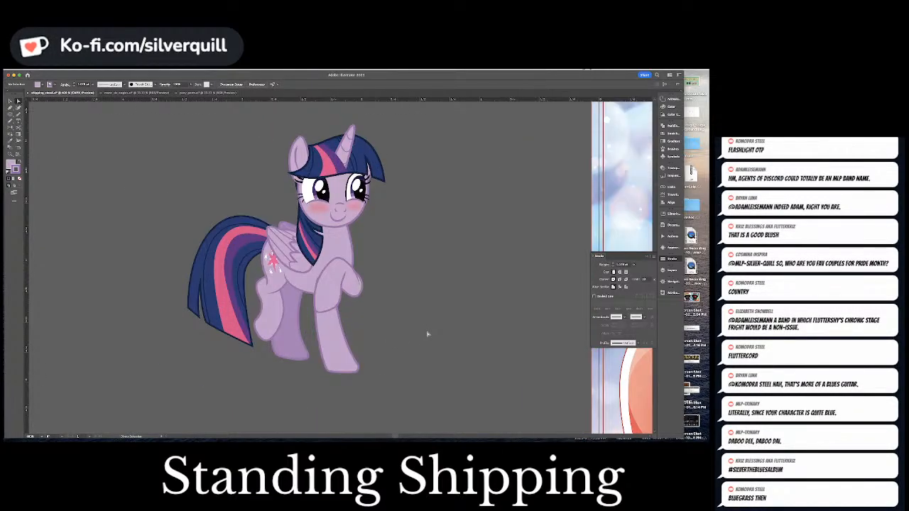
{"action": "left_click", "coordinate": [281, 291]}
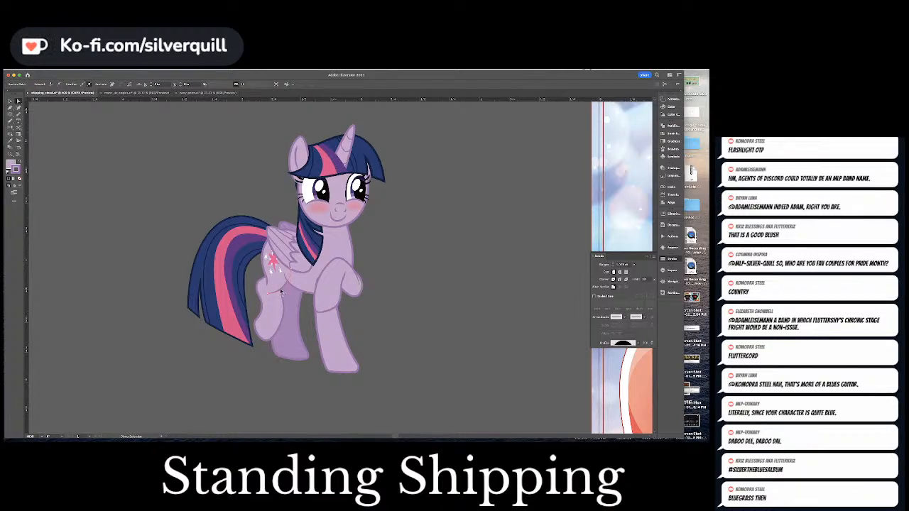
{"action": "left_click", "coordinate": [419, 279]}
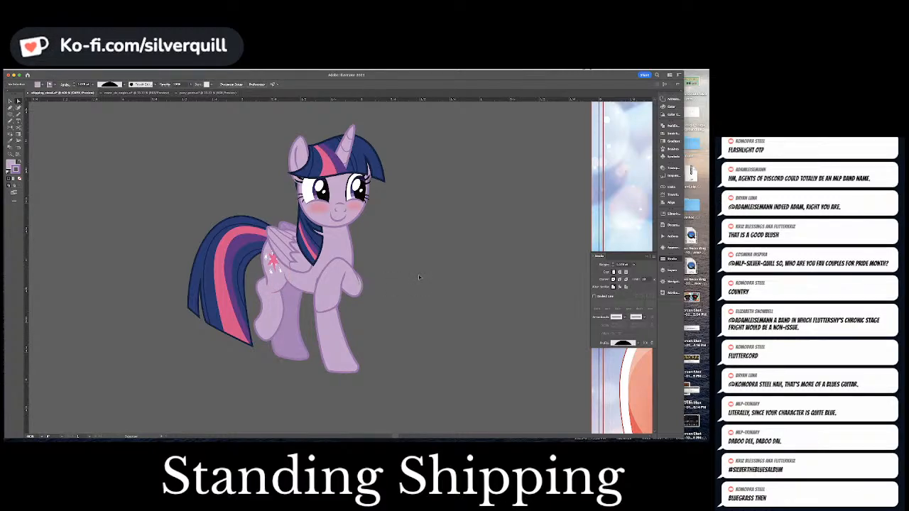
Compare the reworked pony with the original pose and the standee artwork, checking its raised hind and front leg shapes.
{"action": "key", "text": "super+minus"}
{"action": "key", "text": "super+minus"}
{"action": "key", "text": "super+minus"}
{"action": "key", "text": "v"}
{"action": "key", "text": "a"}
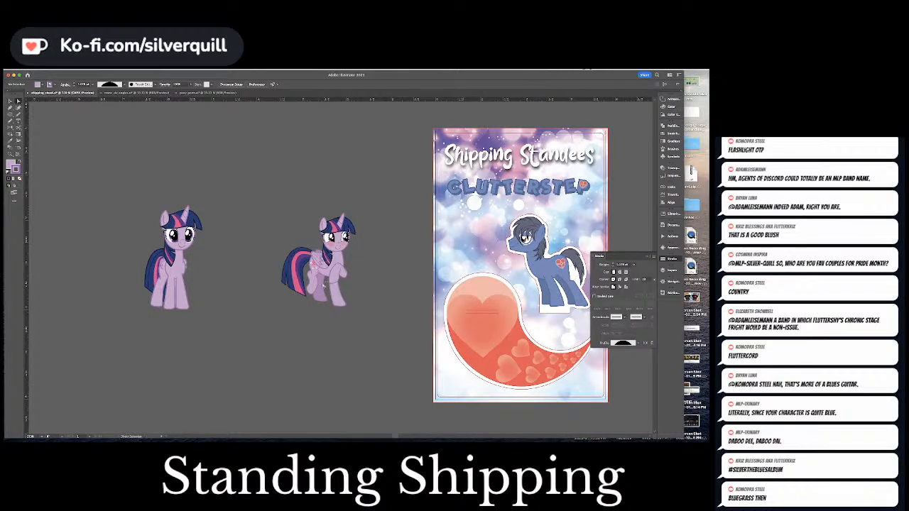
{"action": "left_click", "coordinate": [314, 288]}
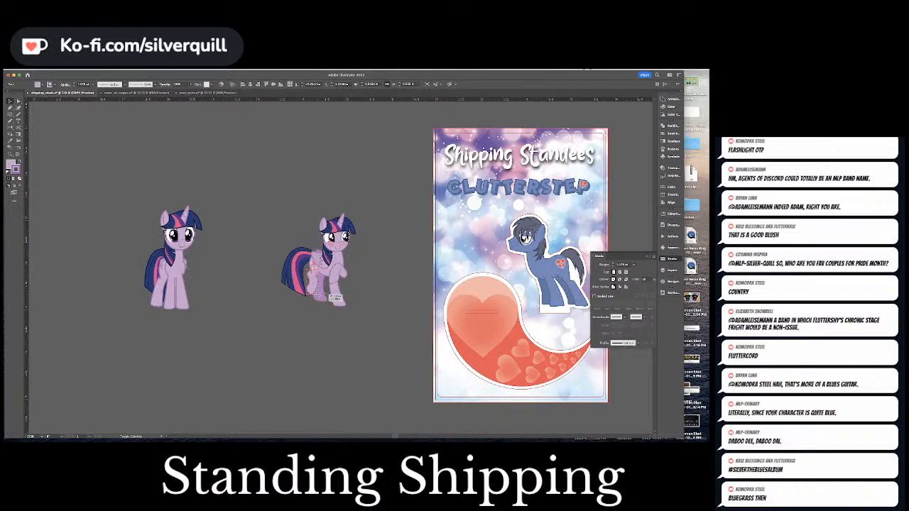
{"action": "key", "text": "v"}
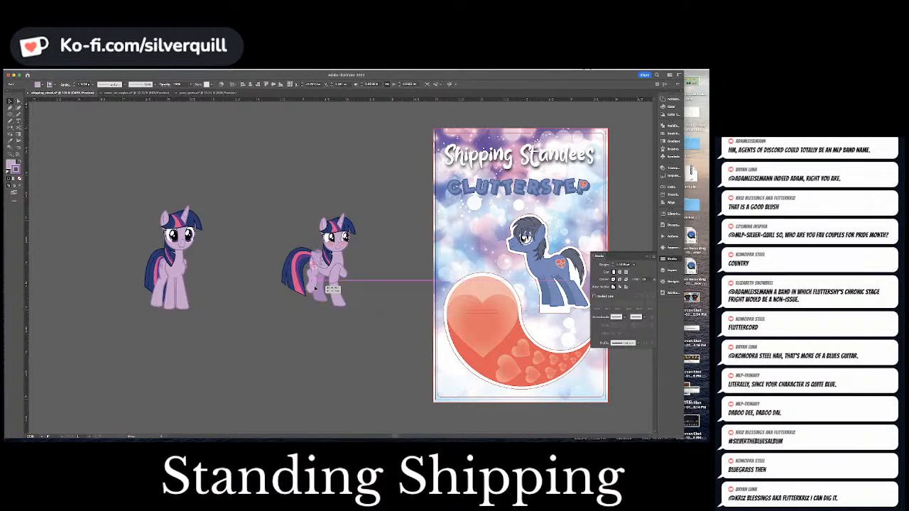
{"action": "left_click", "coordinate": [359, 281]}
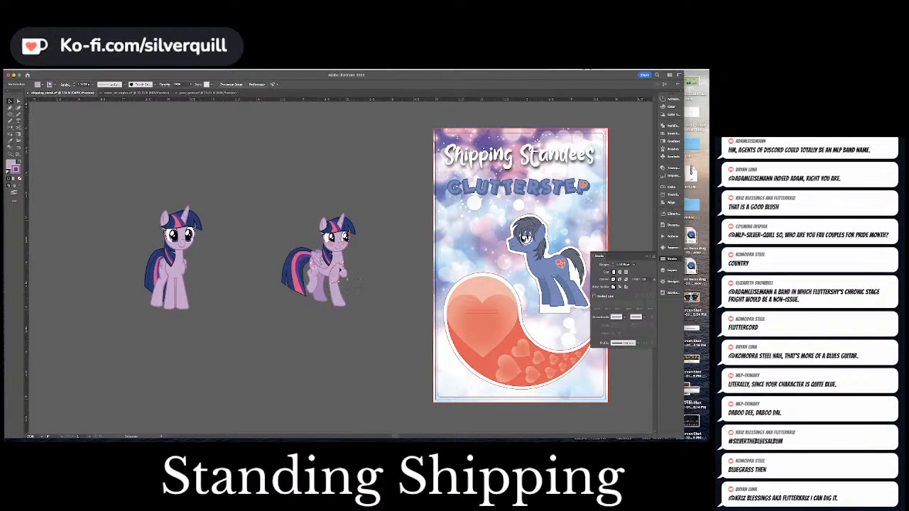
{"action": "left_click", "coordinate": [342, 273]}
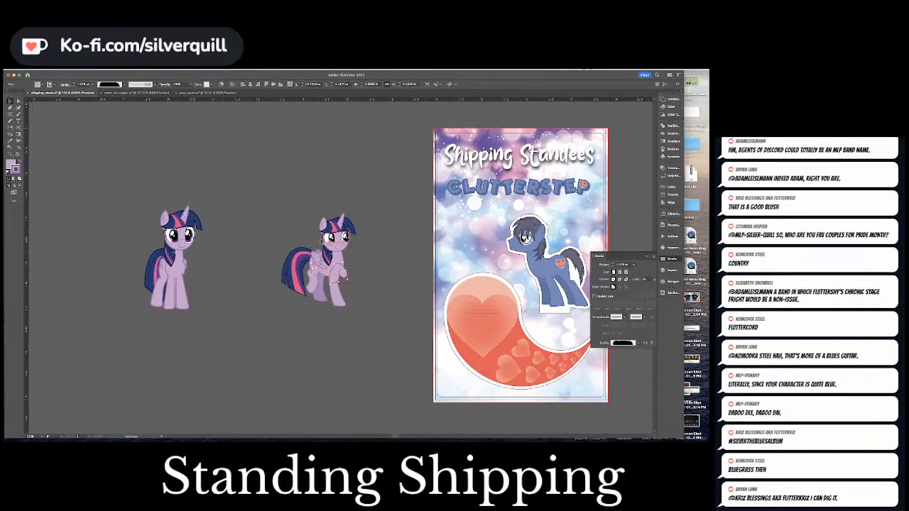
{"action": "left_click", "coordinate": [346, 351]}
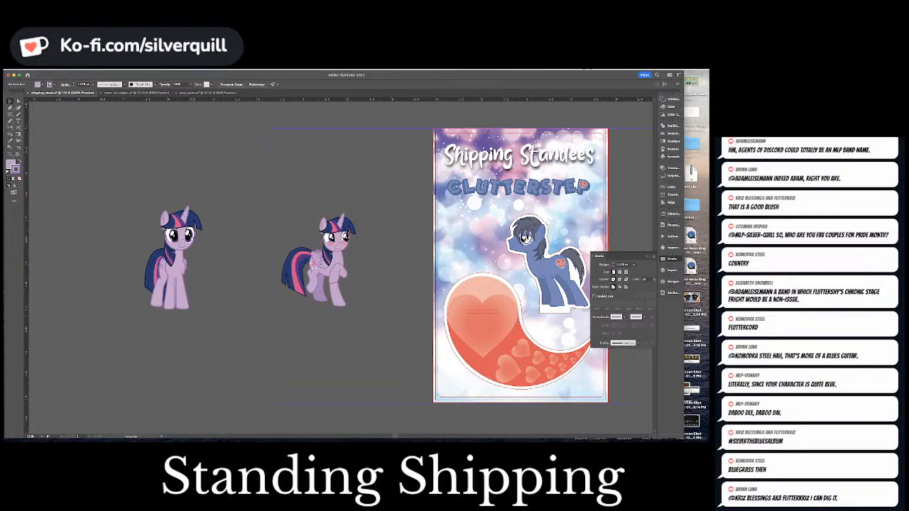
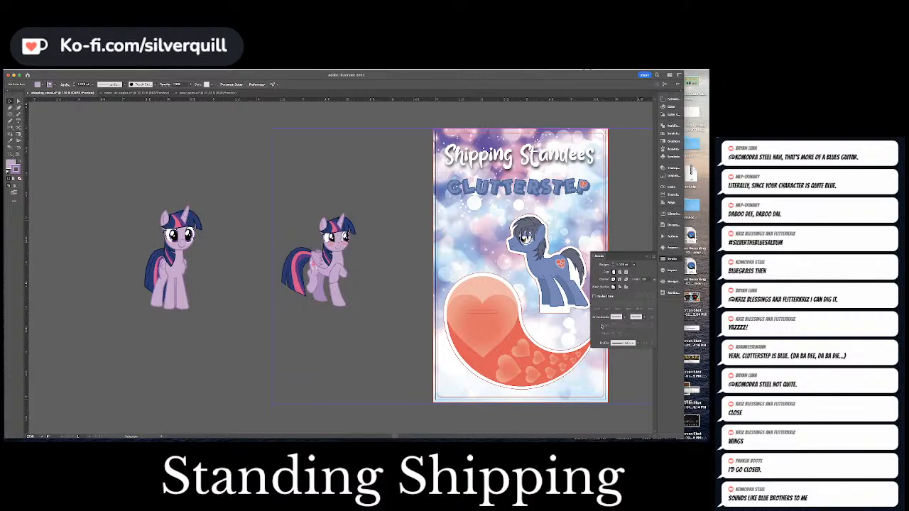
Delete the front-facing reference pony and select the whole reworked walking pony beside the standee artwork.
{"action": "left_click", "coordinate": [339, 267]}
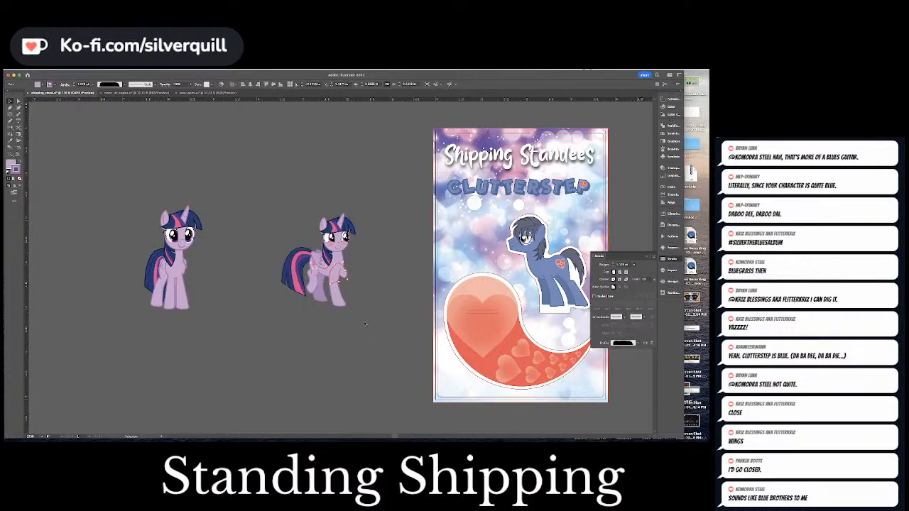
{"action": "left_click_drag", "start_coordinate": [365, 323], "coordinate": [279, 211]}
{"action": "left_click", "coordinate": [181, 237]}
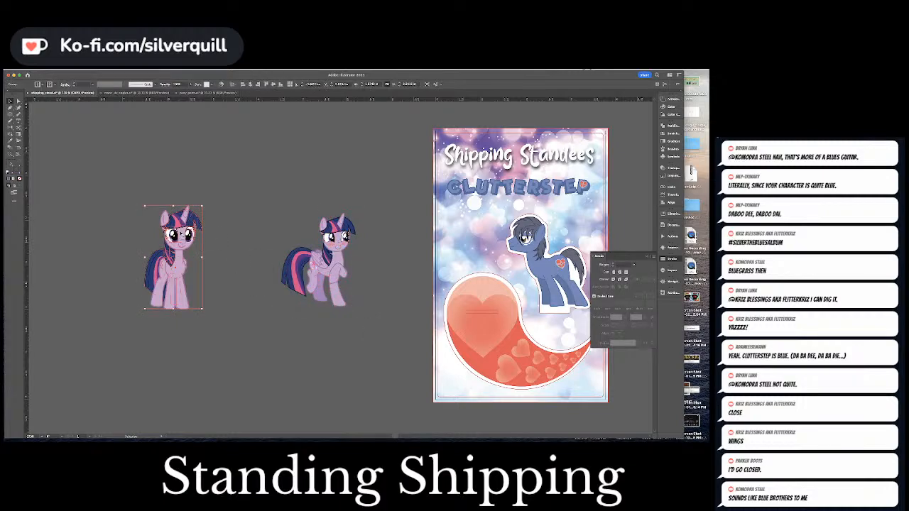
{"action": "key", "text": "Delete"}
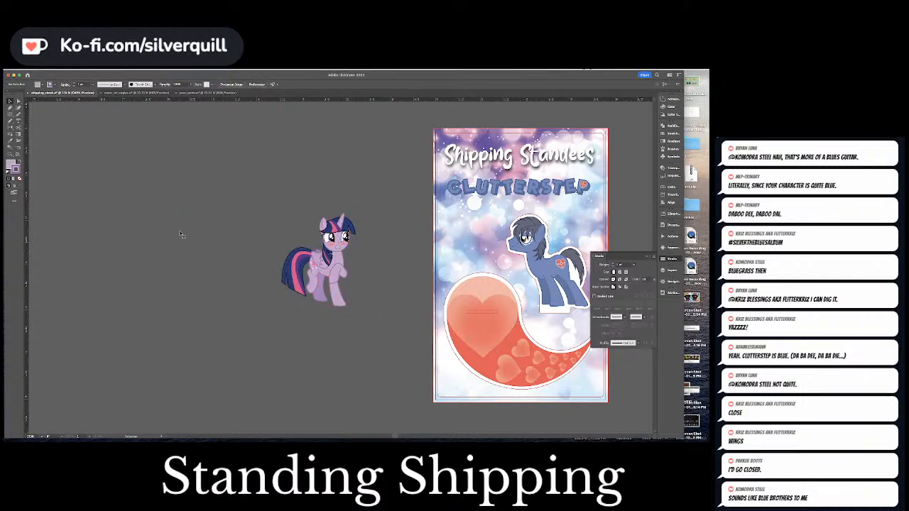
{"action": "left_click_drag", "start_coordinate": [300, 262], "coordinate": [345, 263]}
{"action": "scroll", "coordinate": [346, 222], "scroll_direction": "right", "scroll_amount": 5}
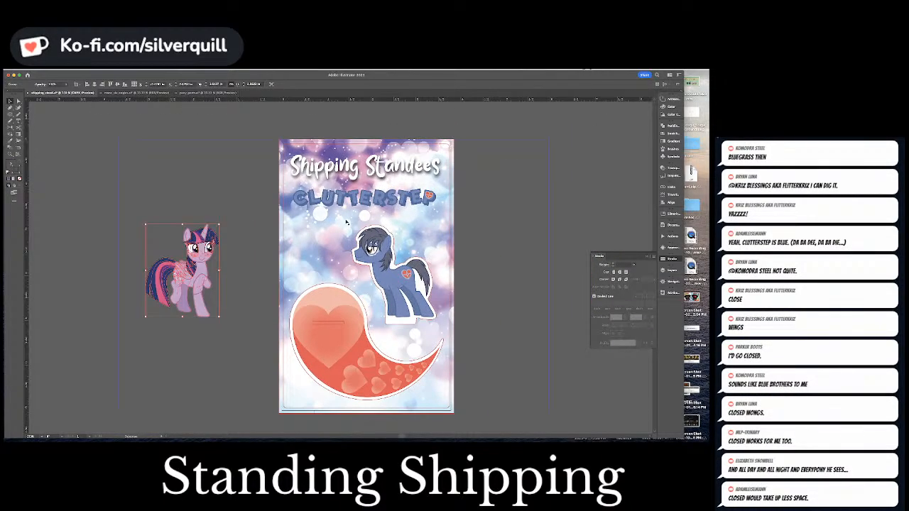
Delete the CLUTTERSTEP title and the blue pony with its cut outline from the standee artwork.
{"action": "left_click", "coordinate": [360, 204]}
{"action": "key", "text": "Delete"}
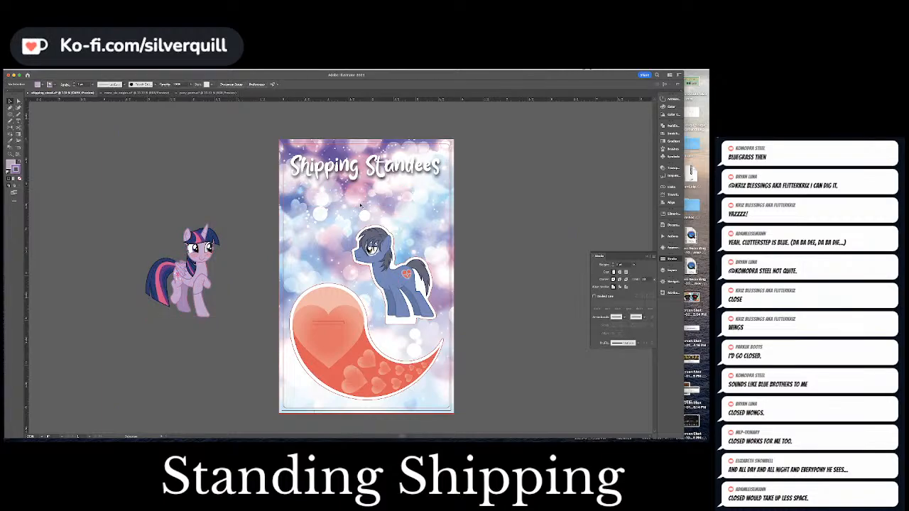
{"action": "left_click", "coordinate": [391, 244]}
{"action": "key", "text": "Delete"}
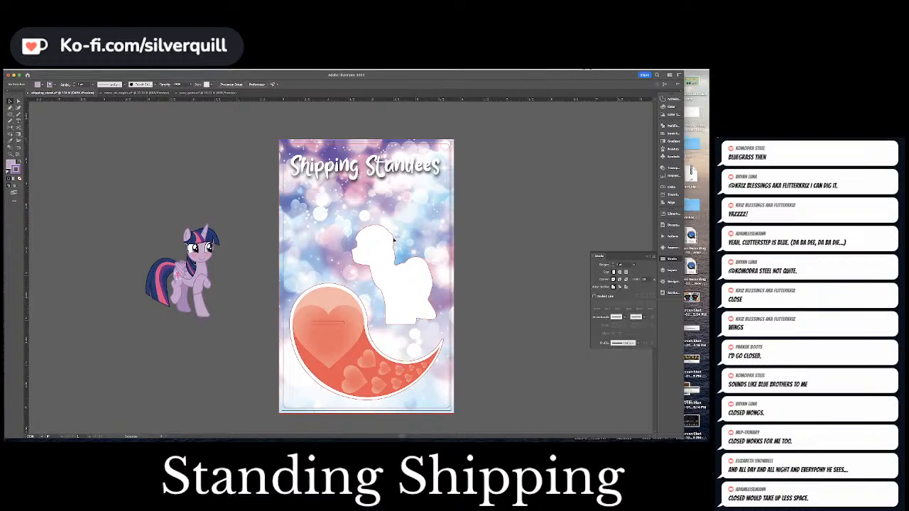
{"action": "left_click", "coordinate": [394, 240]}
Remove the blue pony's silhouette from the background's opacity mask and return to editing the artwork.
{"action": "left_click", "coordinate": [669, 168]}
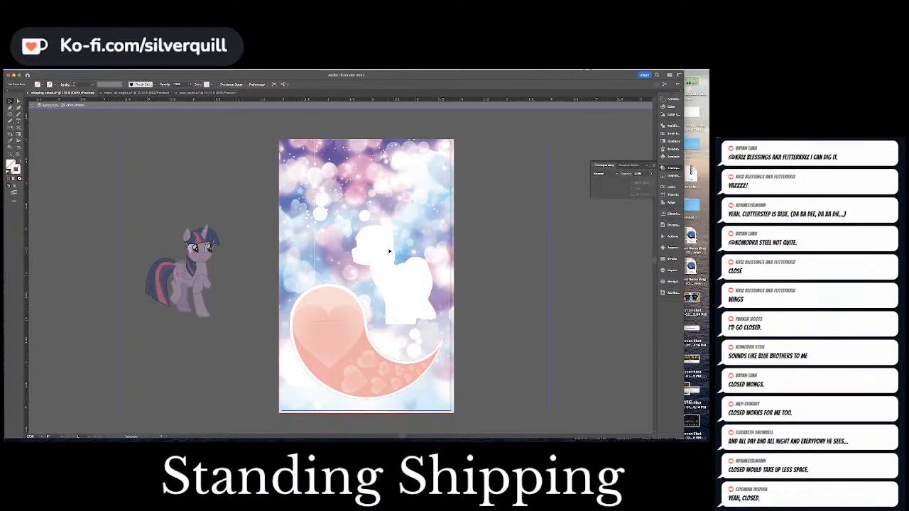
{"action": "left_click", "coordinate": [641, 183]}
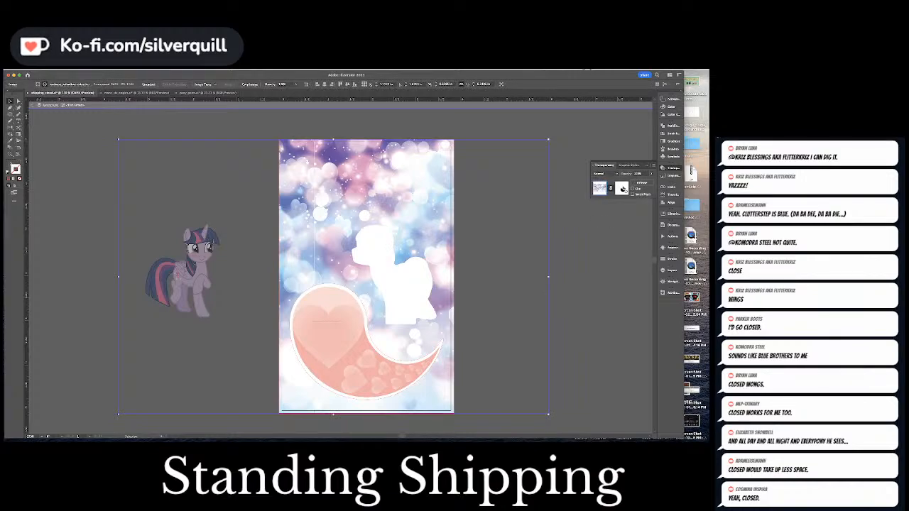
{"action": "left_click", "coordinate": [562, 265]}
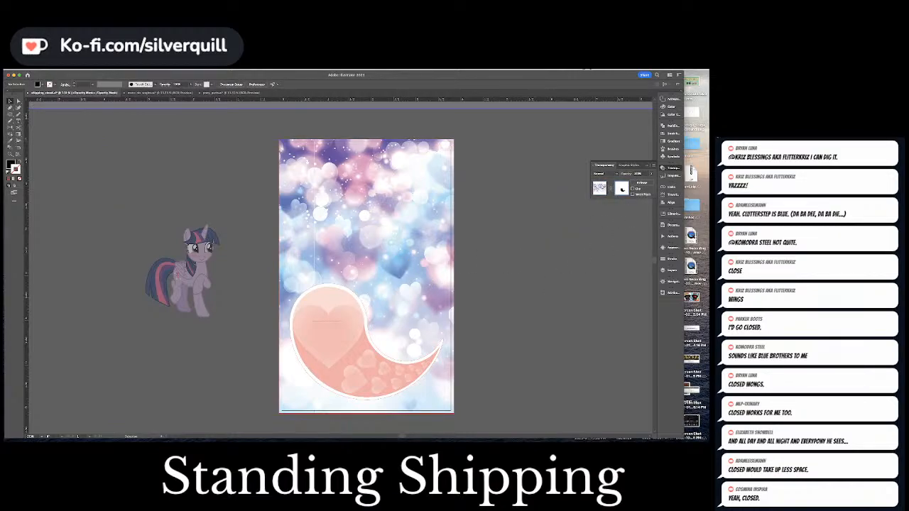
{"action": "left_click", "coordinate": [599, 188]}
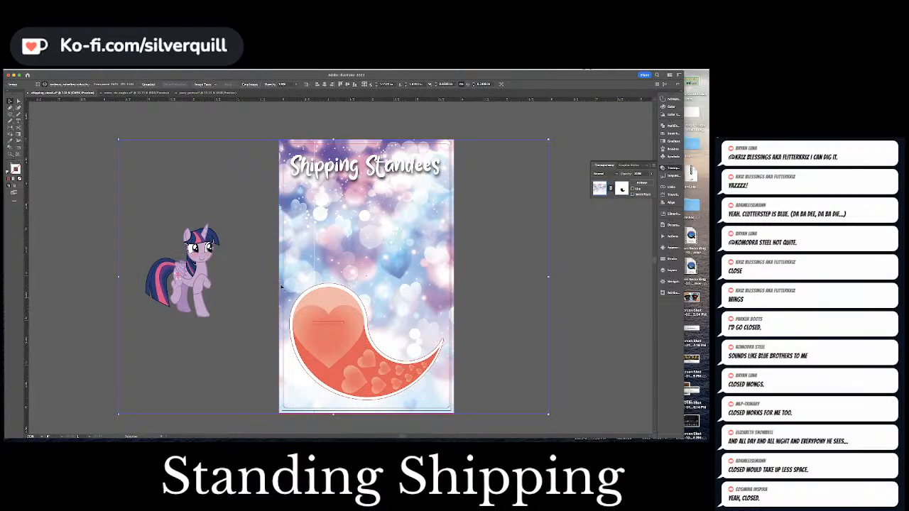
Move the walking pony onto the standee background above the heart base and nudge it into the open space.
{"action": "left_click_drag", "start_coordinate": [192, 277], "coordinate": [419, 277]}
{"action": "key", "text": "Left"}
{"action": "key", "text": "Left"}
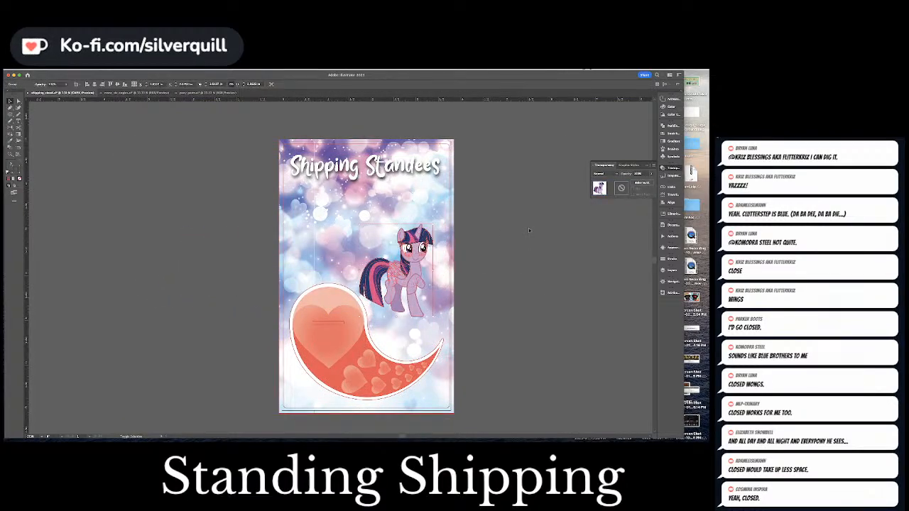
{"action": "key", "text": "Up"}
{"action": "key", "text": "Up"}
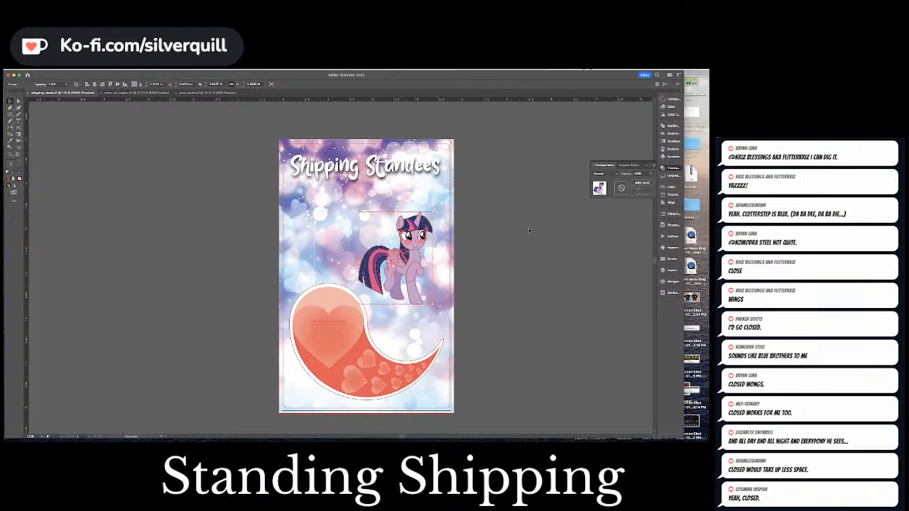
{"action": "key", "text": "a"}
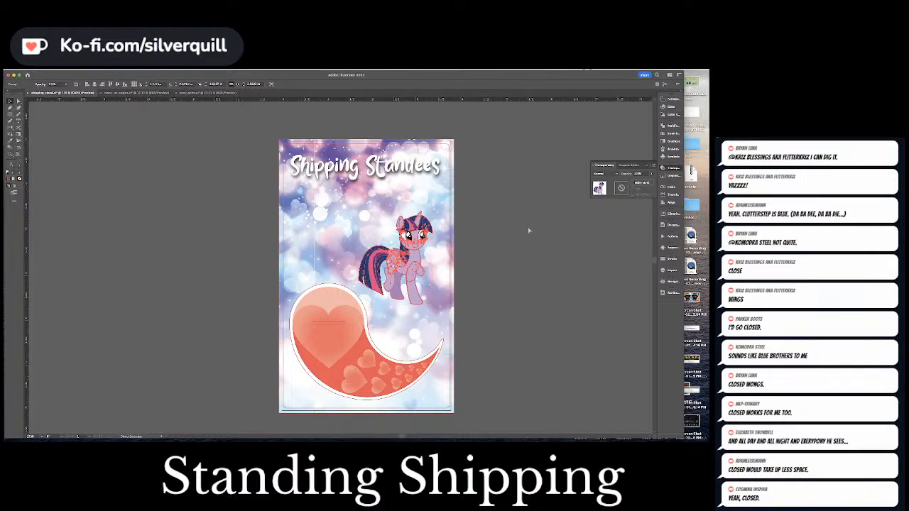
{"action": "key", "text": "d"}
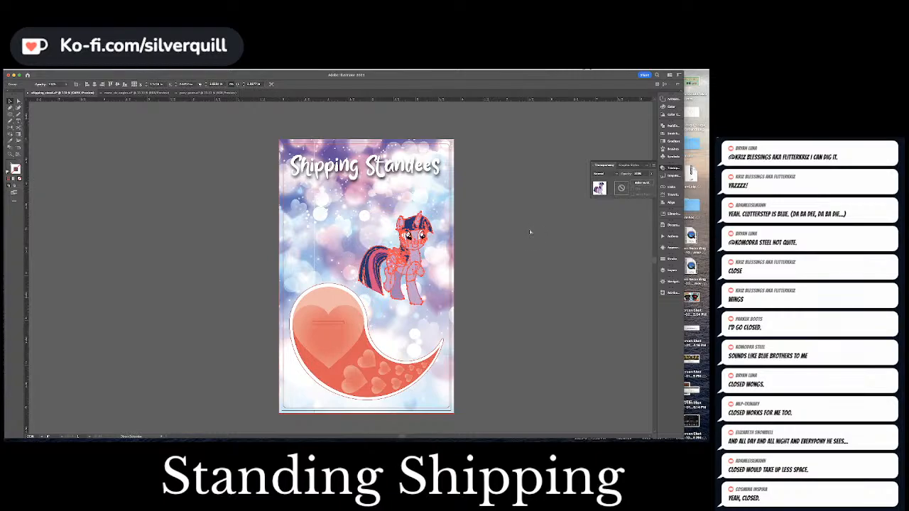
{"action": "key", "text": "super+z"}
Select all paths sharing the pony's body outline stroke weight and try a thicker stroke on them.
{"action": "key", "text": "super+equal"}
{"action": "key", "text": "super+equal"}
{"action": "key", "text": "super+equal"}
{"action": "key", "text": "super+shift+a"}
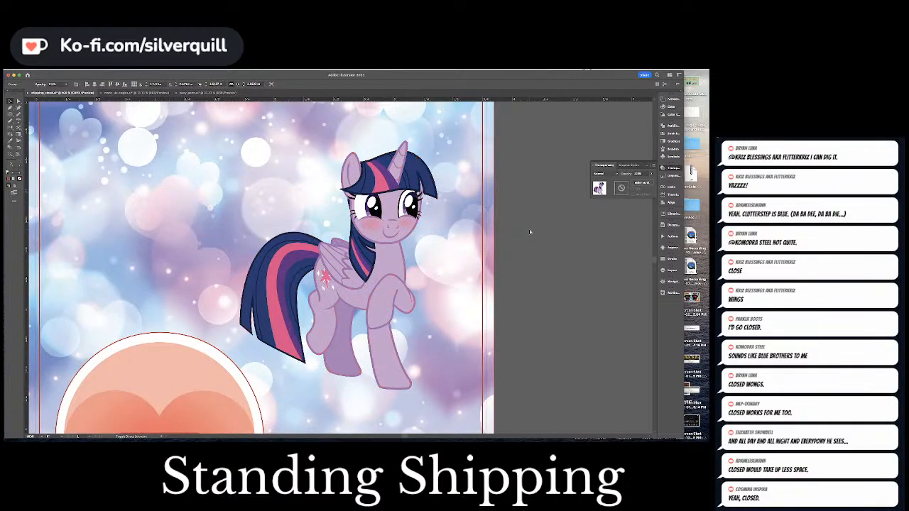
{"action": "left_click", "coordinate": [409, 268]}
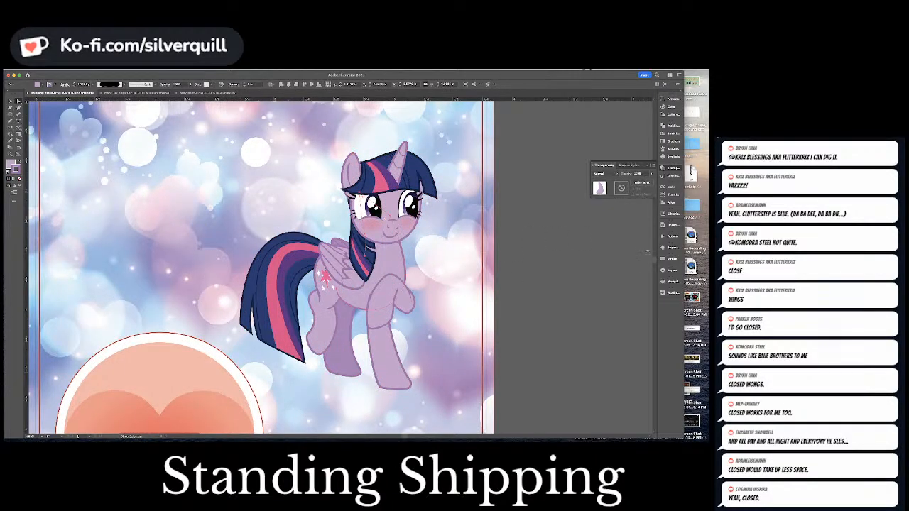
{"action": "left_click", "coordinate": [680, 261]}
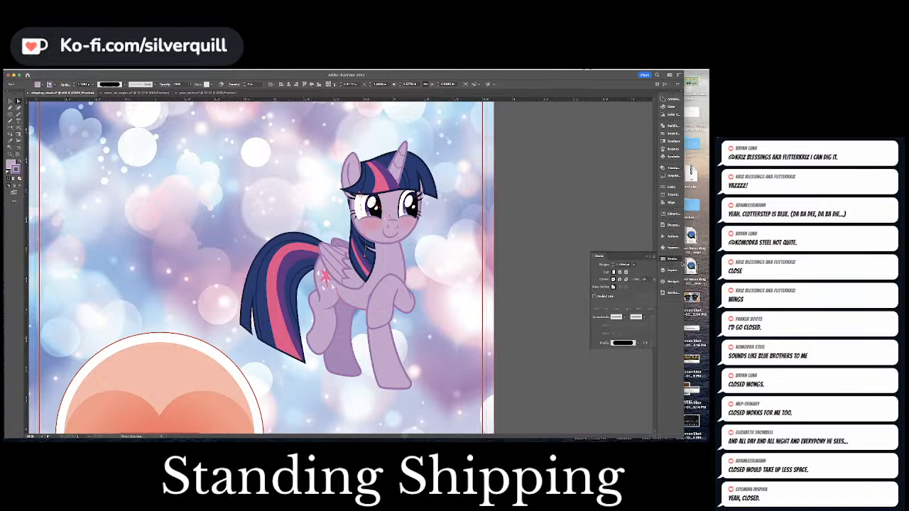
{"action": "left_click", "coordinate": [99, 73]}
{"action": "mouse_move", "coordinate": [105, 117]}
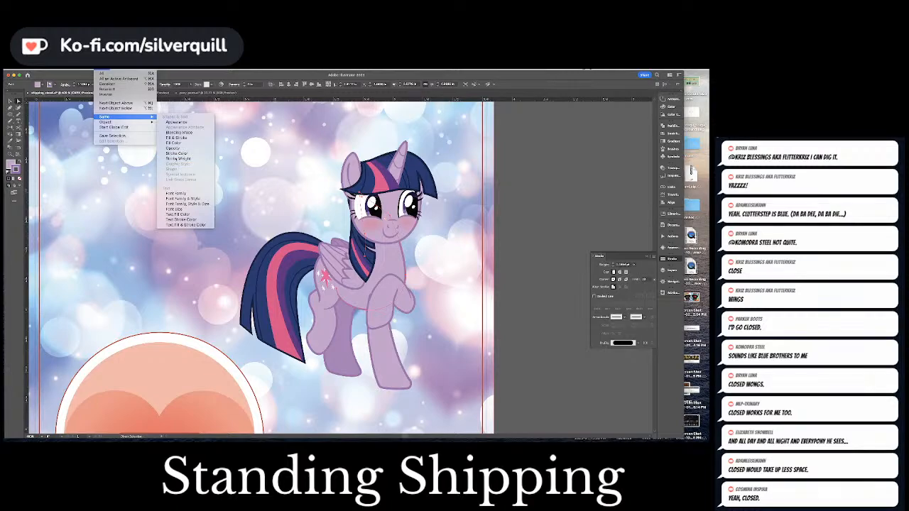
{"action": "left_click", "coordinate": [178, 158]}
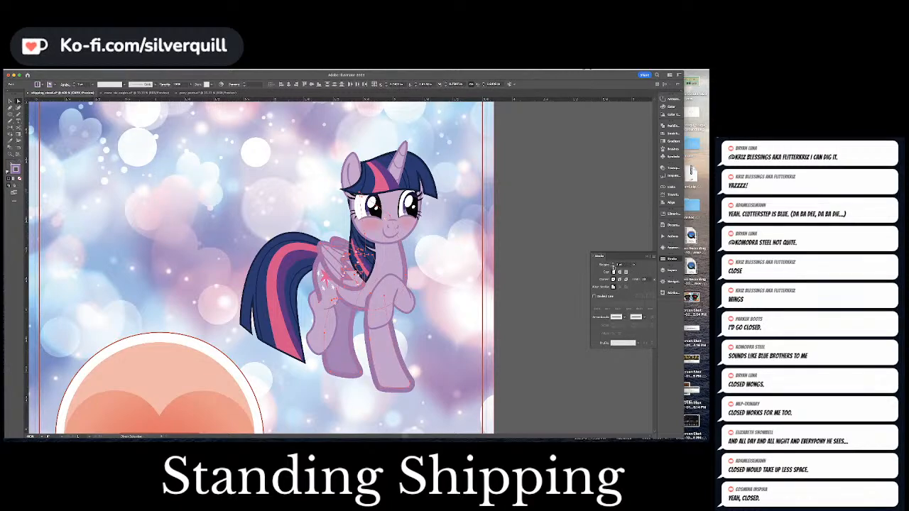
{"action": "left_click", "coordinate": [614, 267]}
Select all paths matching the pony's head outline stroke weight and try thickening their stroke as well.
{"action": "left_click", "coordinate": [418, 240]}
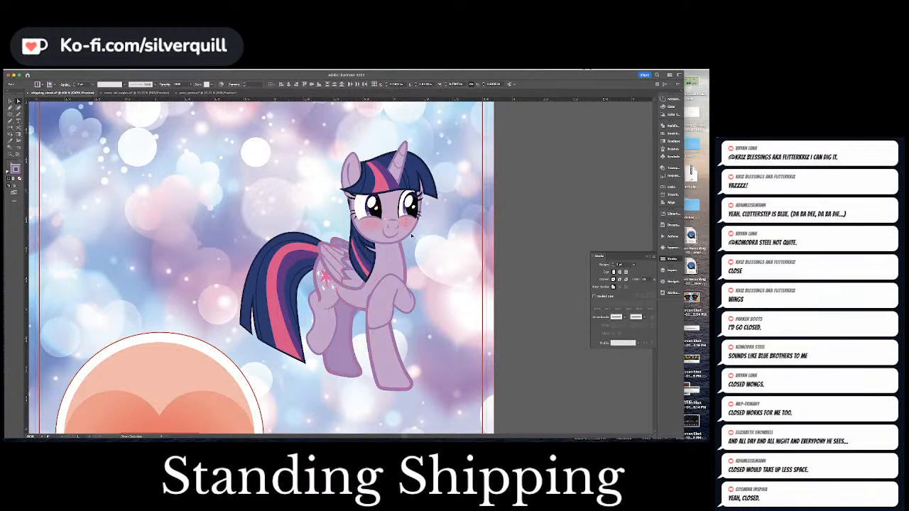
{"action": "left_click", "coordinate": [374, 336]}
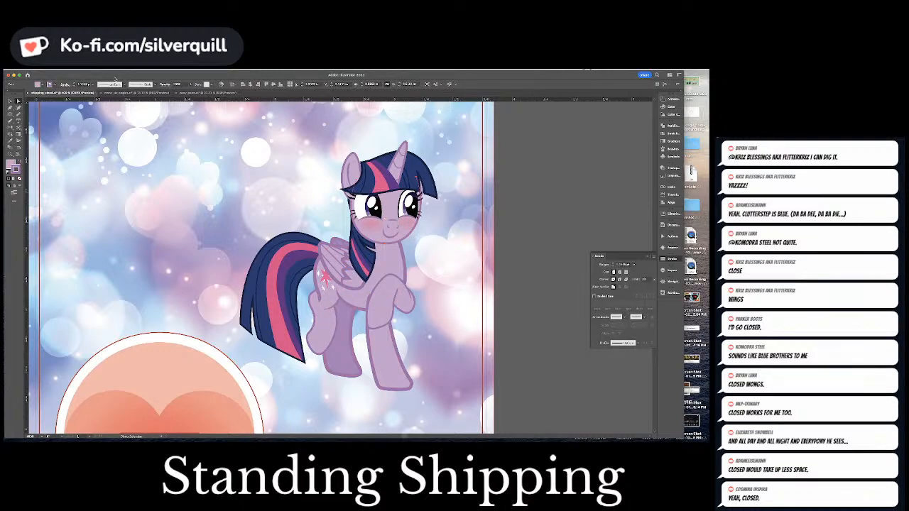
{"action": "left_click", "coordinate": [102, 70]}
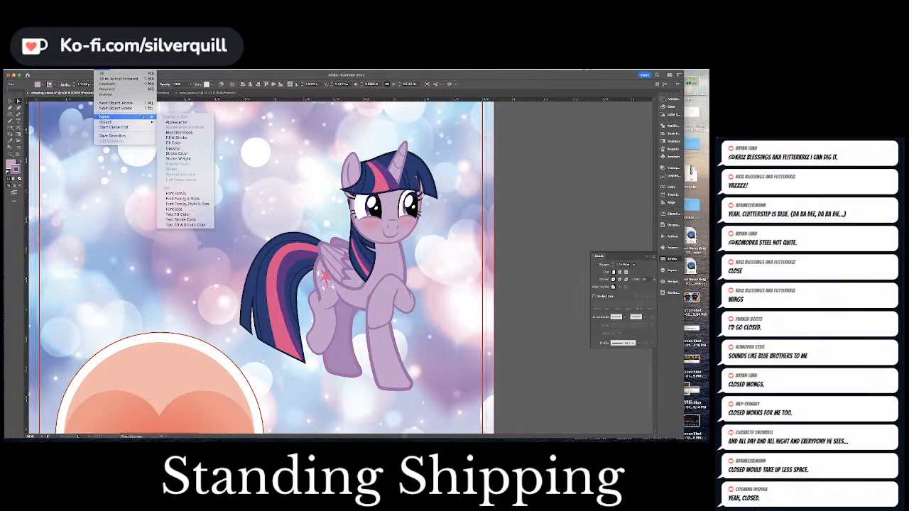
{"action": "left_click", "coordinate": [186, 159]}
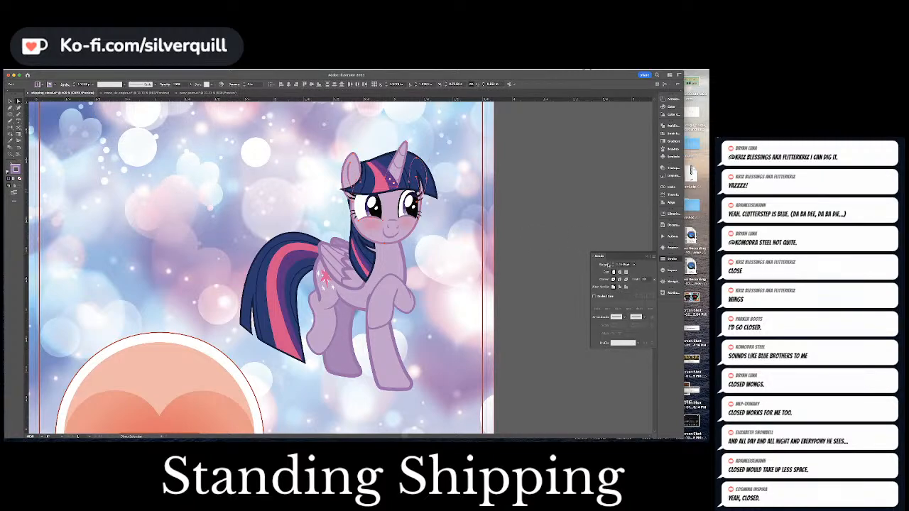
{"action": "left_click", "coordinate": [582, 206]}
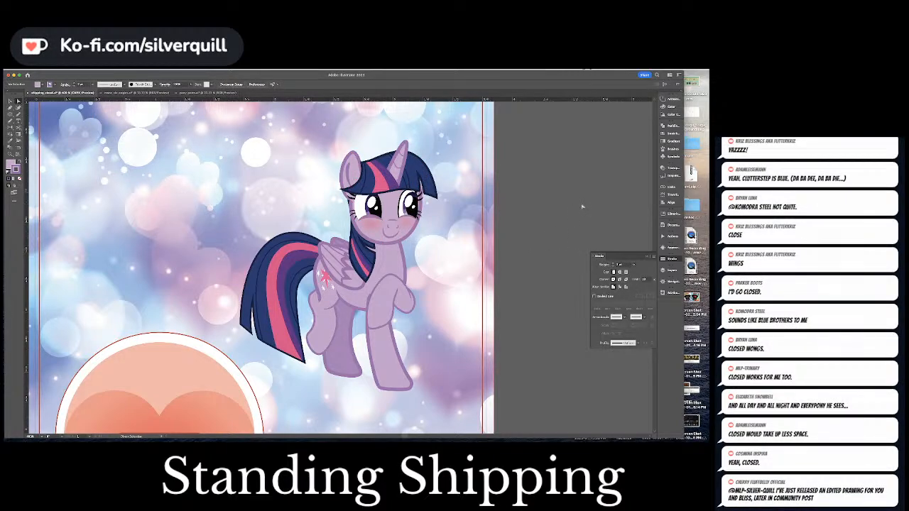
Undo the stroke weight changes on the walking pony's head and body outlines.
{"action": "left_click", "coordinate": [388, 225]}
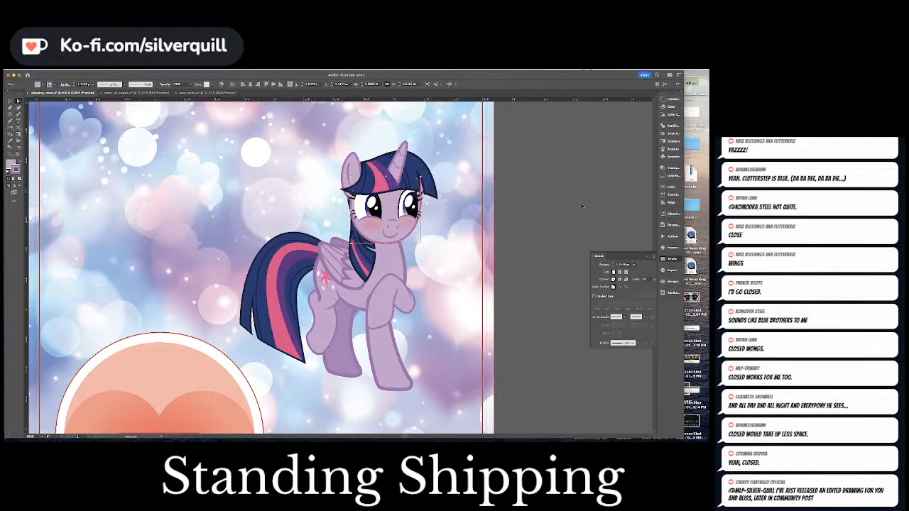
{"action": "left_click", "coordinate": [387, 341]}
{"action": "left_click", "coordinate": [345, 273], "text": "shift"}
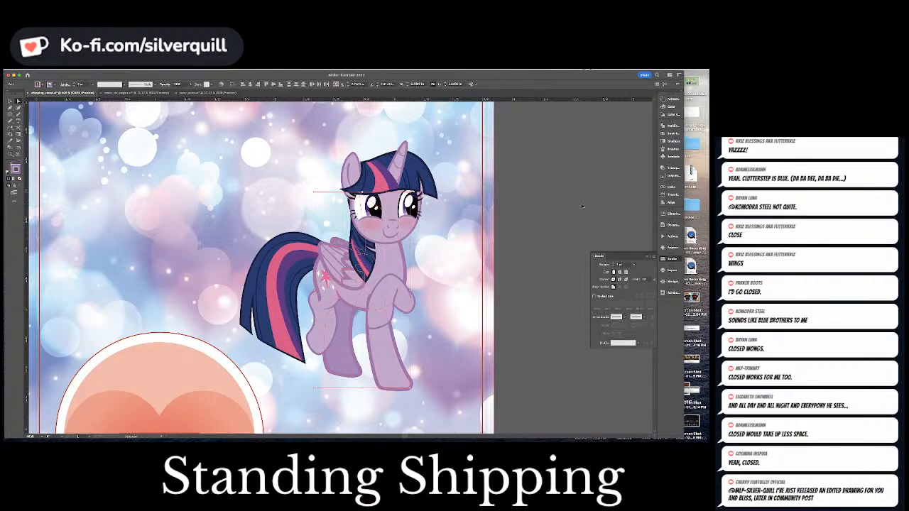
{"action": "left_click", "coordinate": [581, 207]}
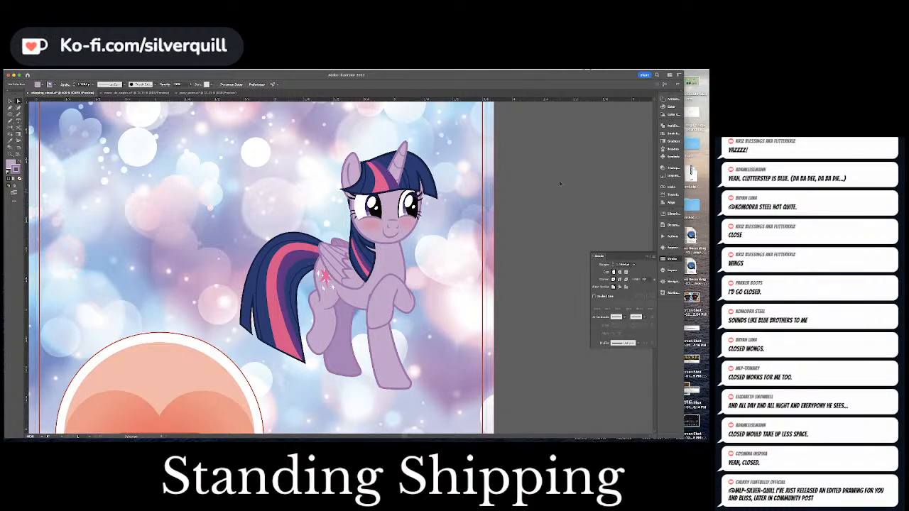
Undo the walking pony's placement and the deletion of the blue pony, its cut outline and its mask silhouette.
{"action": "key", "text": "super+minus"}
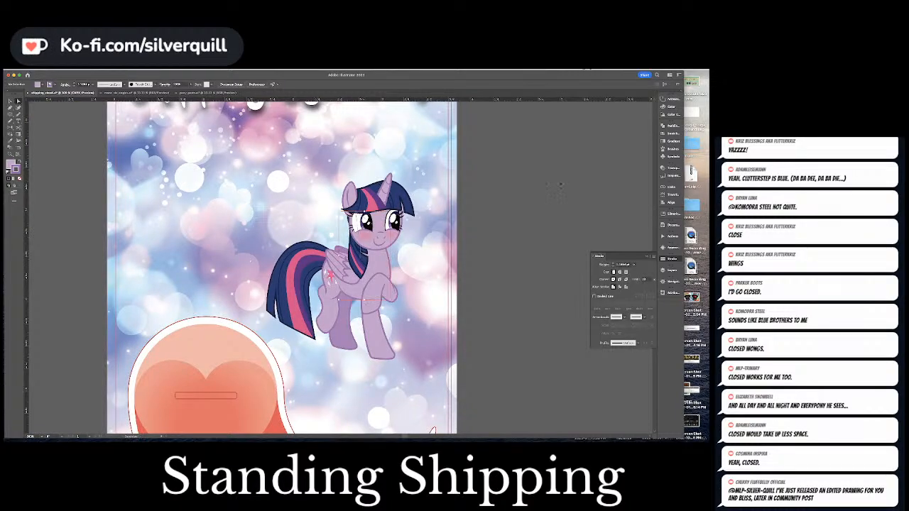
{"action": "key", "text": "super+a"}
{"action": "key", "text": "shift+Down"}
{"action": "key", "text": "shift+Down"}
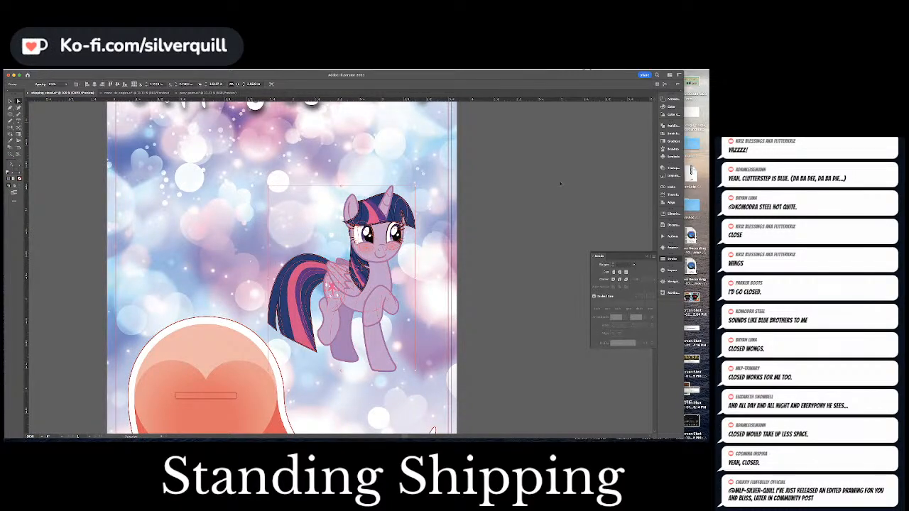
{"action": "key", "text": "shift+Right"}
{"action": "key", "text": "shift+Right"}
{"action": "key", "text": "super+z"}
{"action": "key", "text": "super+z"}
{"action": "key", "text": "super+z"}
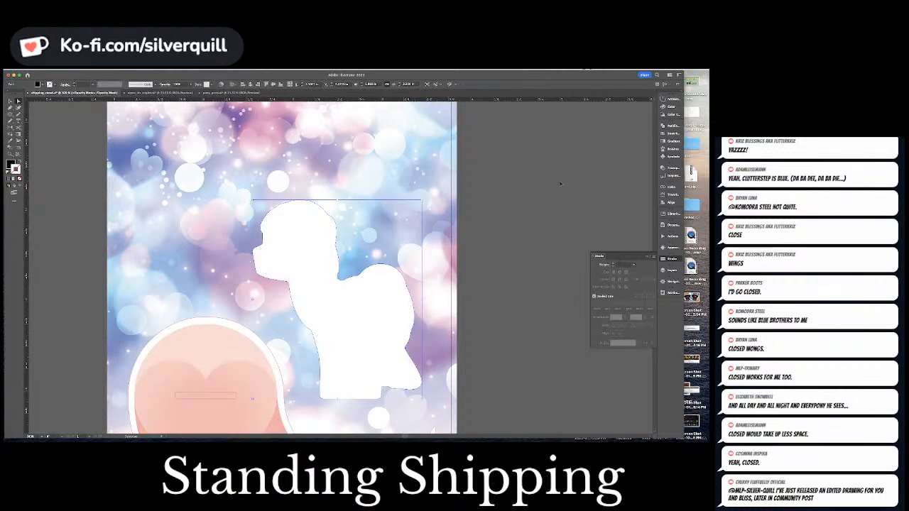
{"action": "left_click", "coordinate": [552, 187]}
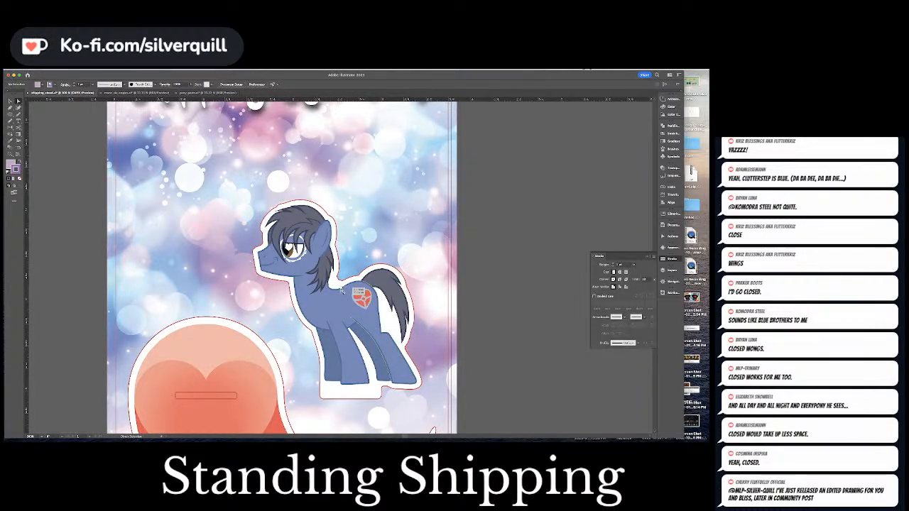
Check the stroke weight of the blue pony's body outline as a reference for the walking pony.
{"action": "left_click", "coordinate": [342, 290]}
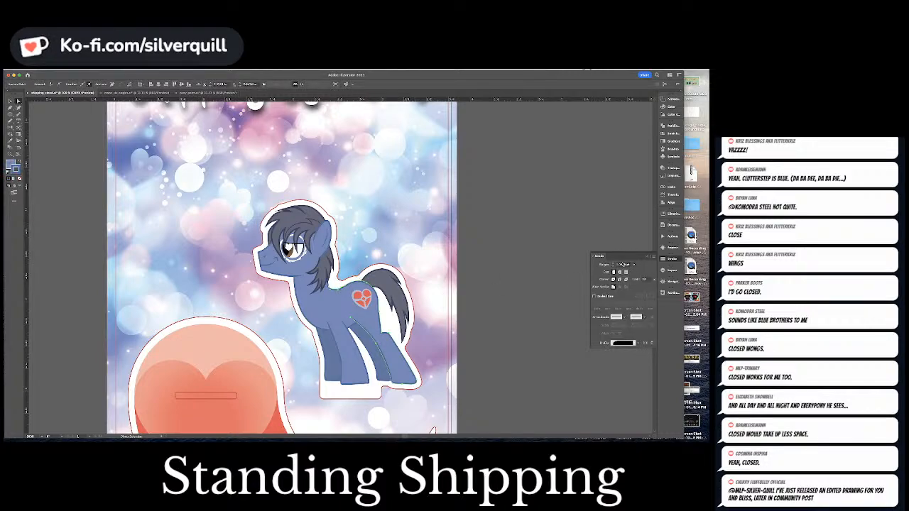
{"action": "left_click", "coordinate": [623, 264]}
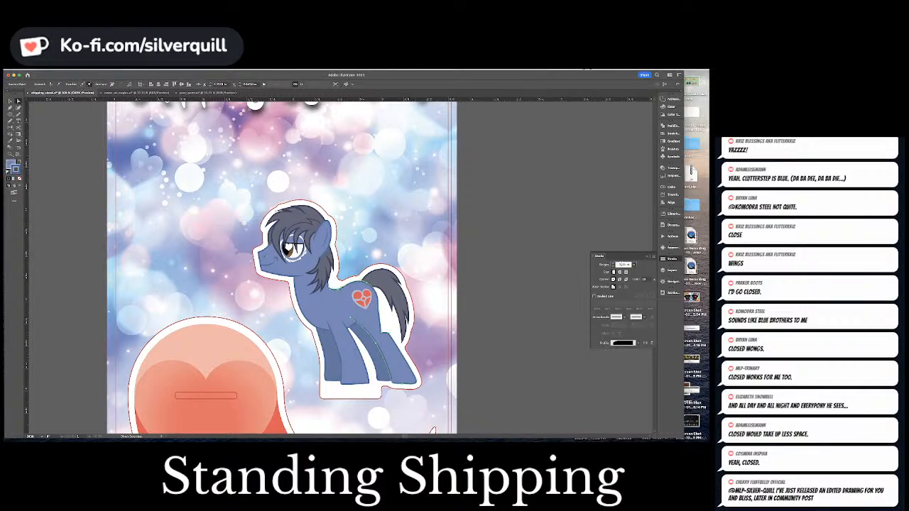
{"action": "left_click", "coordinate": [577, 206]}
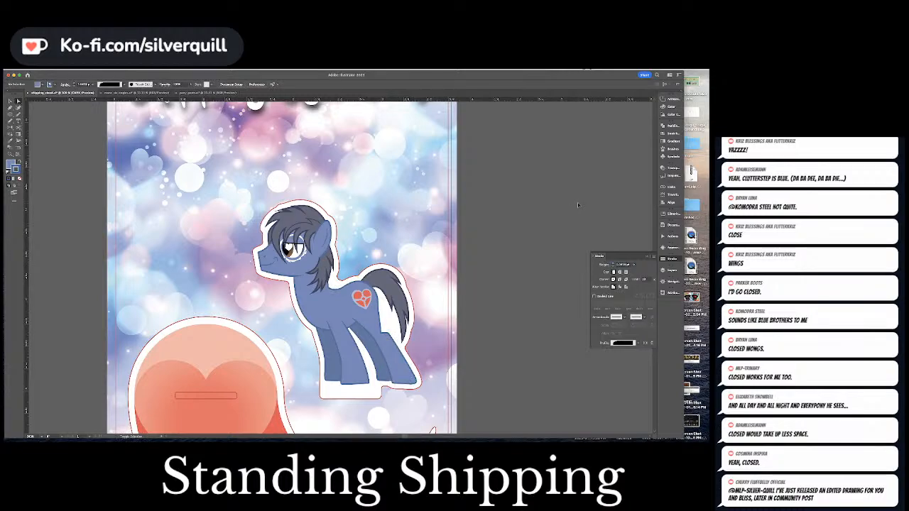
{"action": "left_click", "coordinate": [365, 292]}
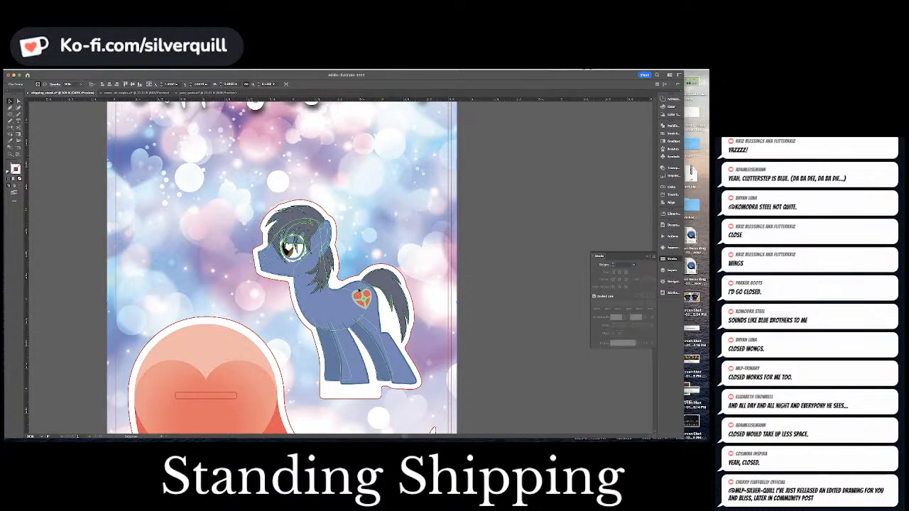
Hide the blue pony with its cut outline and delete its silhouette from the background's opacity mask.
{"action": "key", "text": "ctrl+3"}
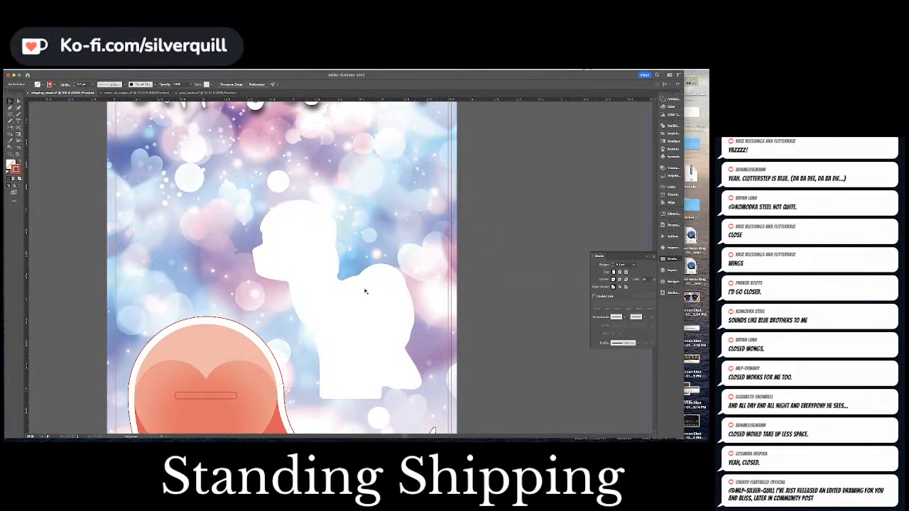
{"action": "left_click", "coordinate": [395, 257]}
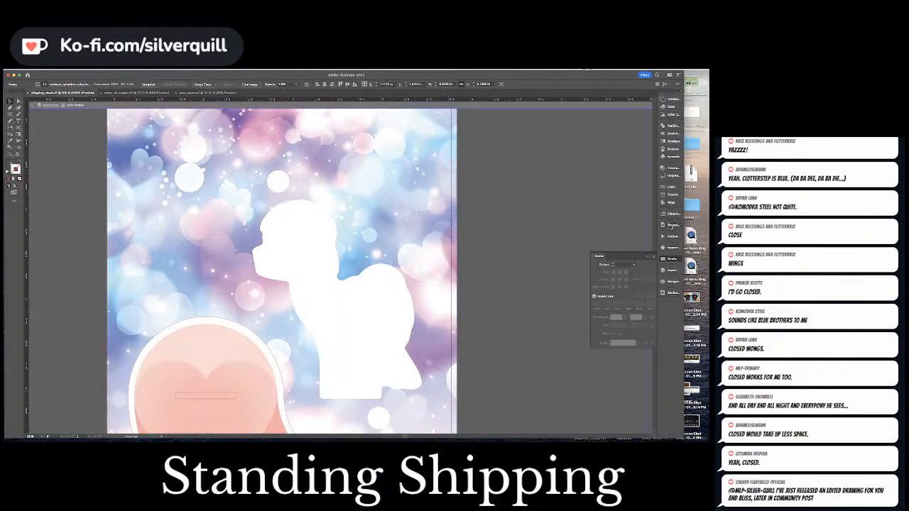
{"action": "left_click", "coordinate": [668, 168]}
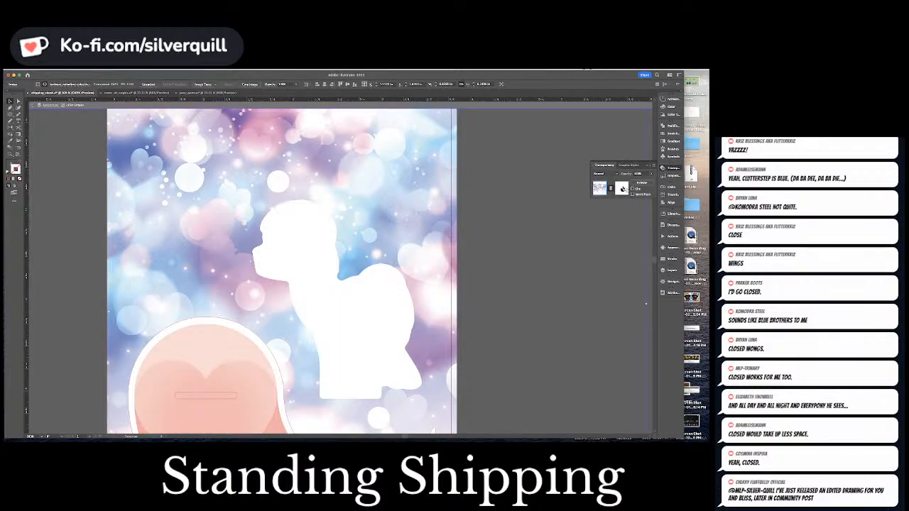
{"action": "left_click", "coordinate": [622, 189]}
{"action": "left_click", "coordinate": [319, 297]}
{"action": "key", "text": "Delete"}
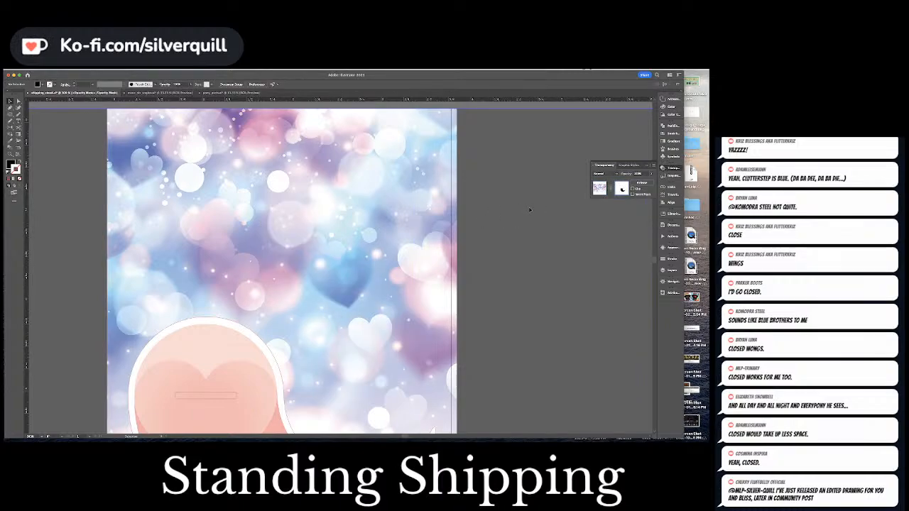
{"action": "left_click", "coordinate": [599, 189]}
Select all paths sharing the walking pony's body outline stroke weight and apply the copied blue pony outline weight.
{"action": "key", "text": "super+minus"}
{"action": "key", "text": "super+minus"}
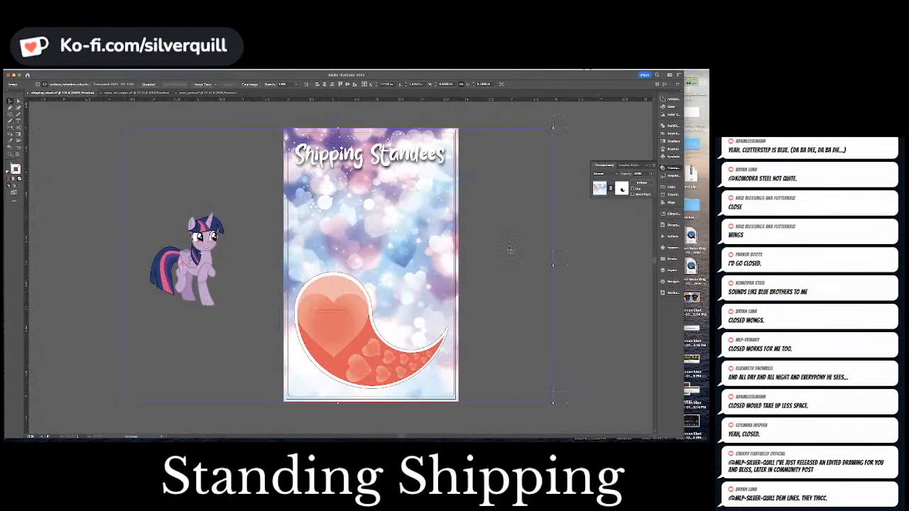
{"action": "key", "text": "a"}
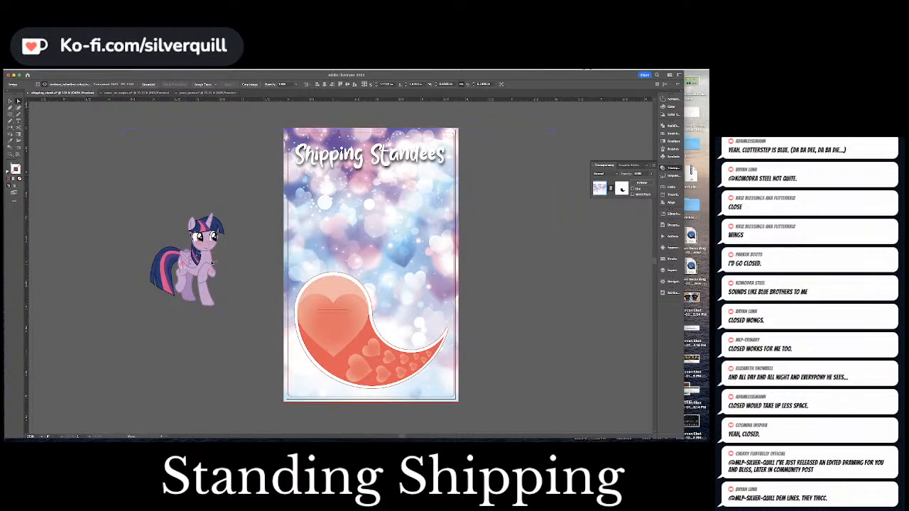
{"action": "left_click", "coordinate": [212, 262]}
{"action": "left_click", "coordinate": [666, 258]}
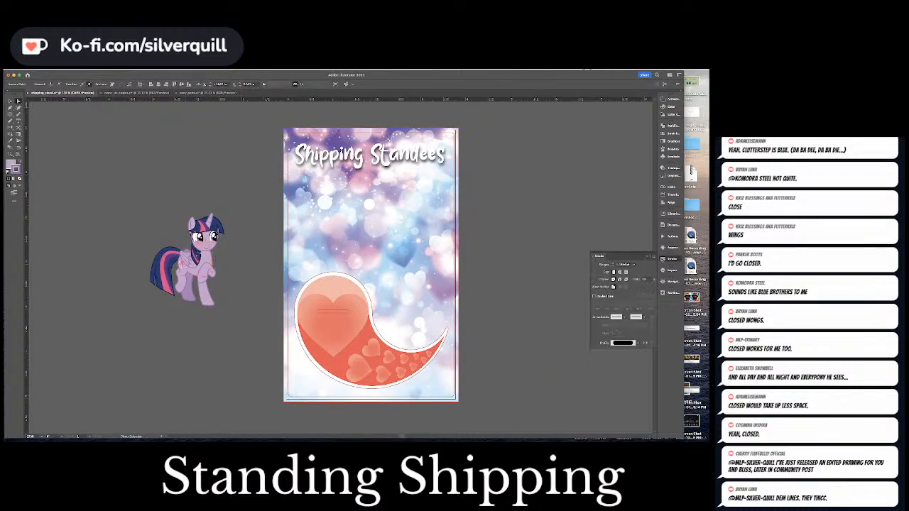
{"action": "left_click", "coordinate": [101, 69]}
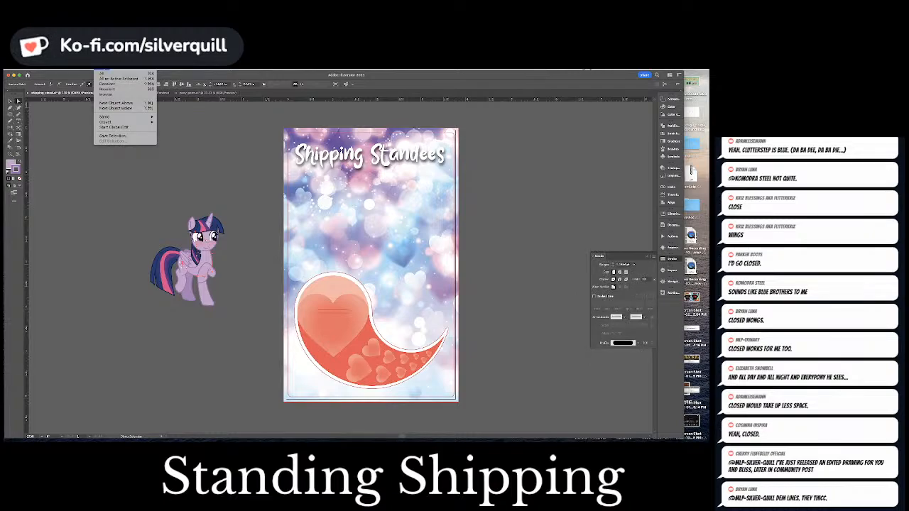
{"action": "mouse_move", "coordinate": [128, 116]}
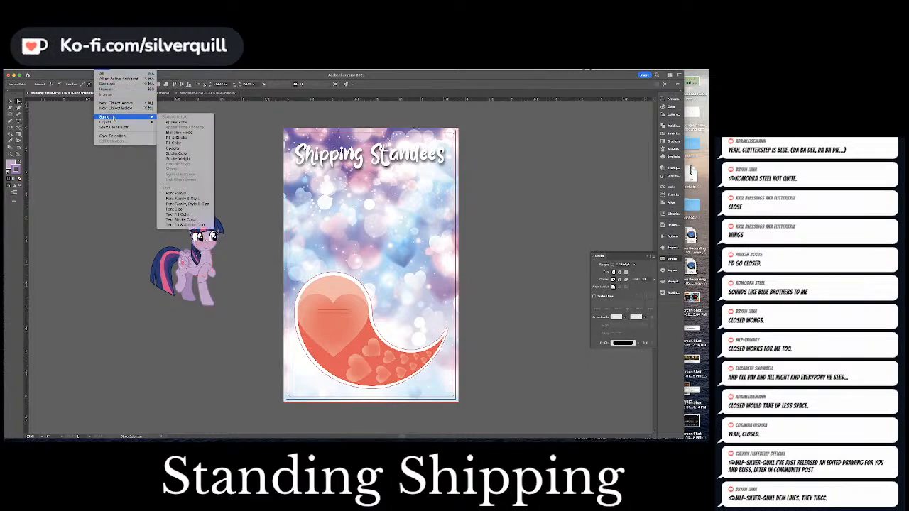
{"action": "left_click", "coordinate": [179, 158]}
{"action": "left_click", "coordinate": [622, 264]}
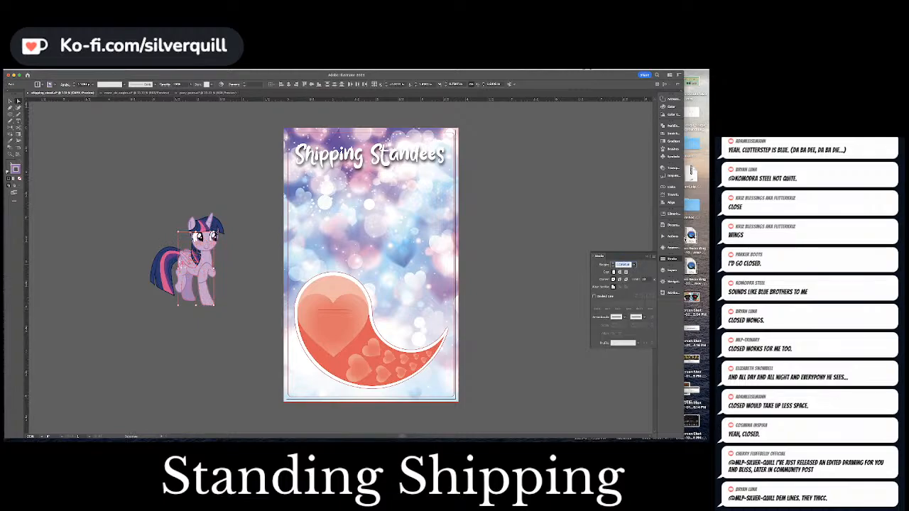
Select all paths with strokes matching the walking pony's head outline and apply the copied stroke weight.
{"action": "left_click", "coordinate": [192, 223]}
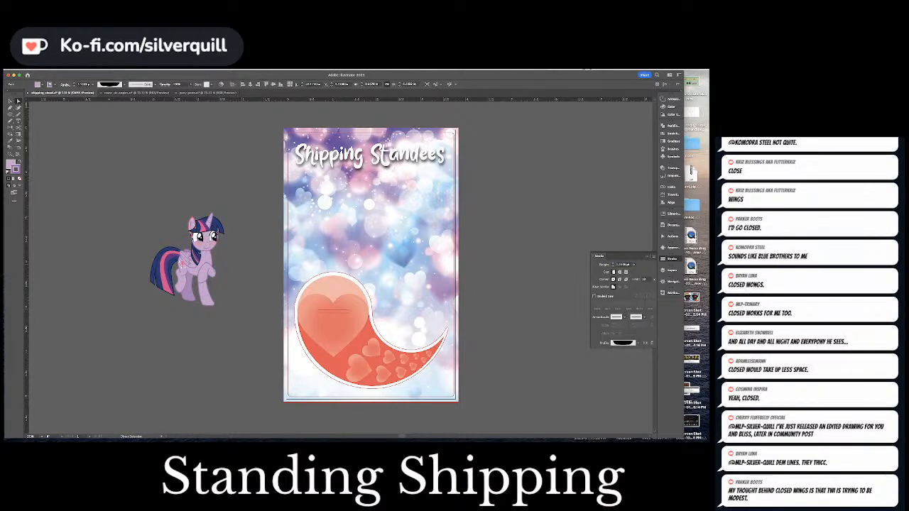
{"action": "left_click", "coordinate": [102, 70]}
{"action": "mouse_move", "coordinate": [106, 117]}
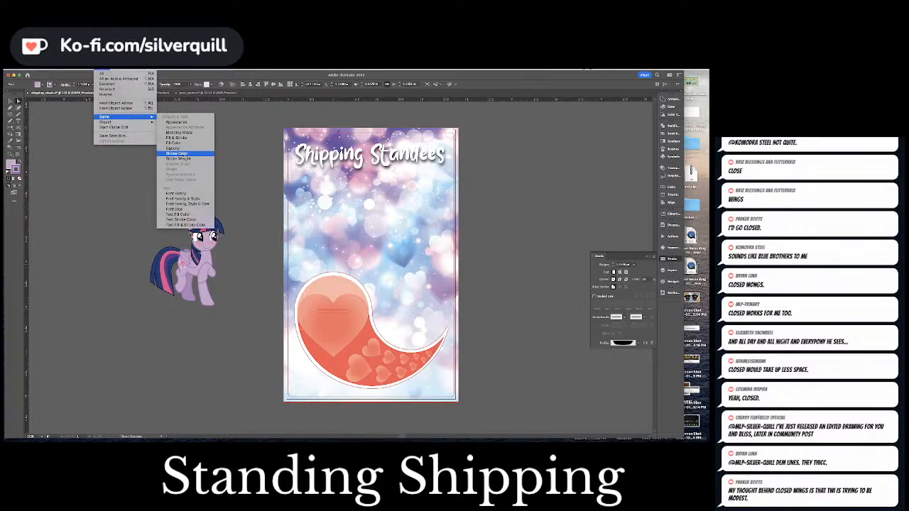
{"action": "left_click", "coordinate": [177, 153]}
{"action": "left_click", "coordinate": [623, 264]}
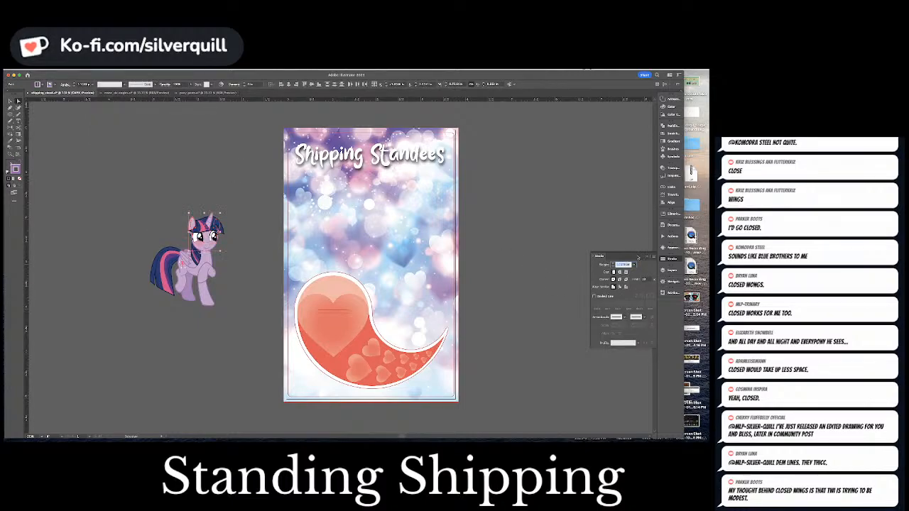
{"action": "key", "text": "super+v"}
{"action": "key", "text": "Return"}
{"action": "left_click", "coordinate": [244, 201]}
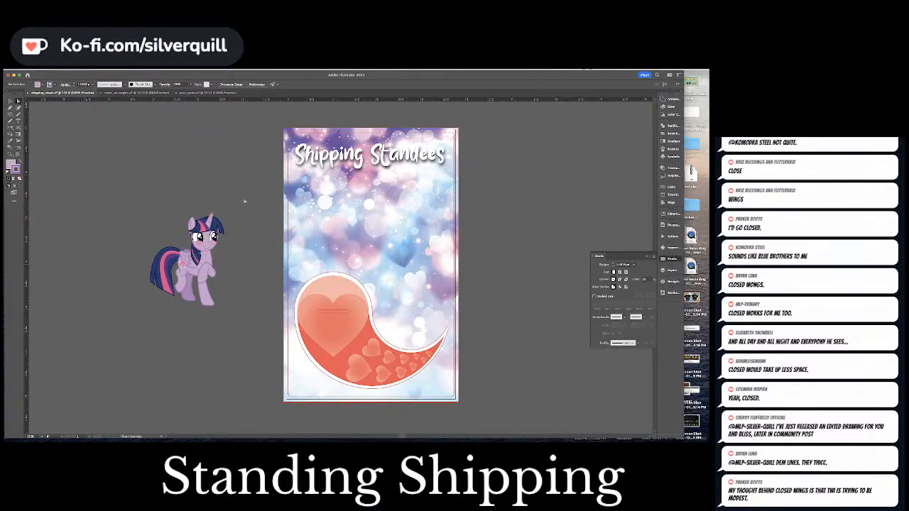
Select all paths sharing the tail outline's stroke weight and paste the copied weight onto them.
{"action": "left_click", "coordinate": [150, 260]}
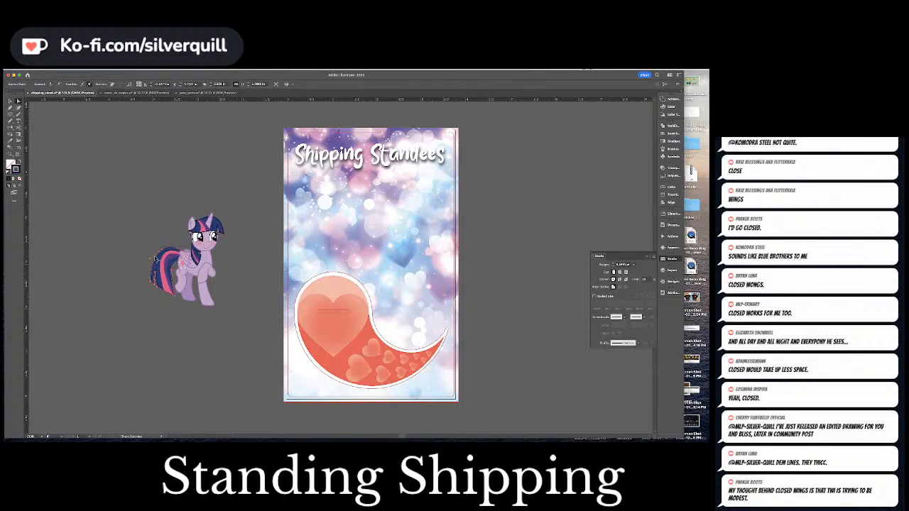
{"action": "left_click", "coordinate": [102, 70]}
{"action": "mouse_move", "coordinate": [135, 116]}
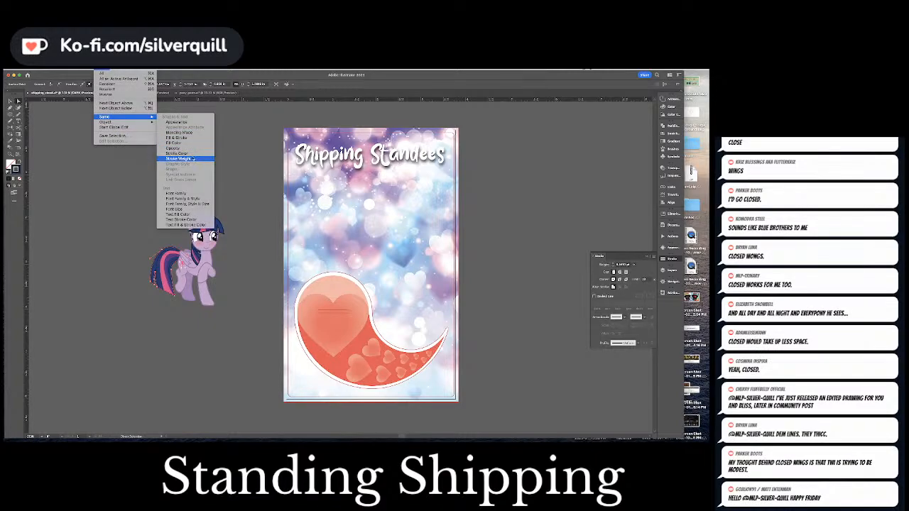
{"action": "left_click", "coordinate": [191, 158]}
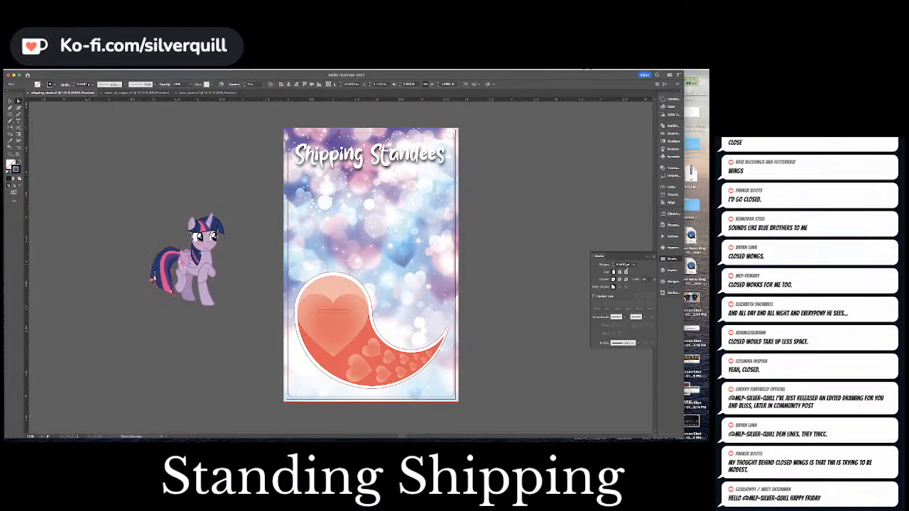
{"action": "double_click", "coordinate": [624, 265]}
{"action": "key", "text": "super+v"}
{"action": "key", "text": "Return"}
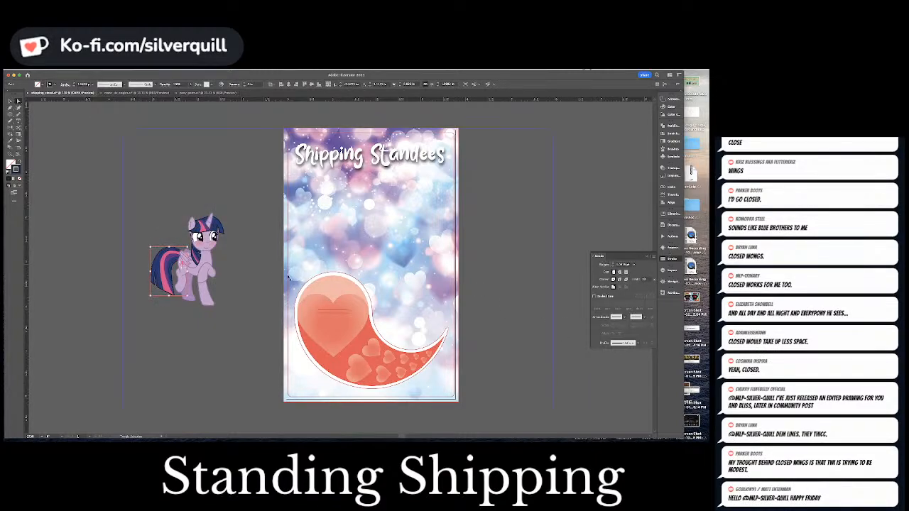
{"action": "key", "text": "super+shift+a"}
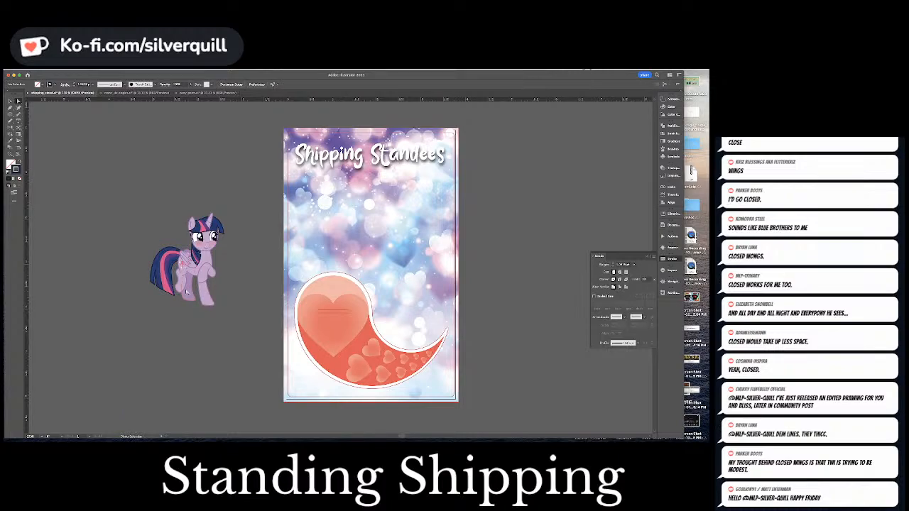
Check the stroke weights of the walking pony's leg and horn outlines.
{"action": "left_click", "coordinate": [196, 279]}
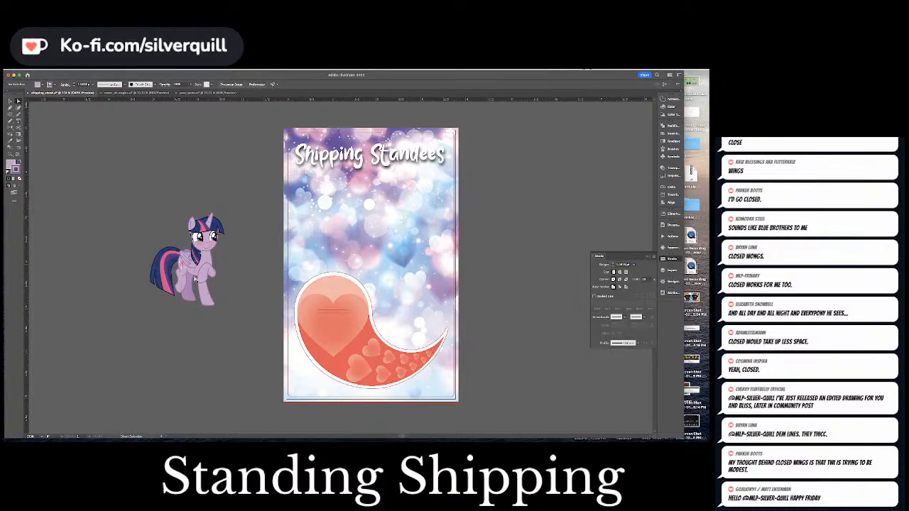
{"action": "left_click", "coordinate": [210, 269]}
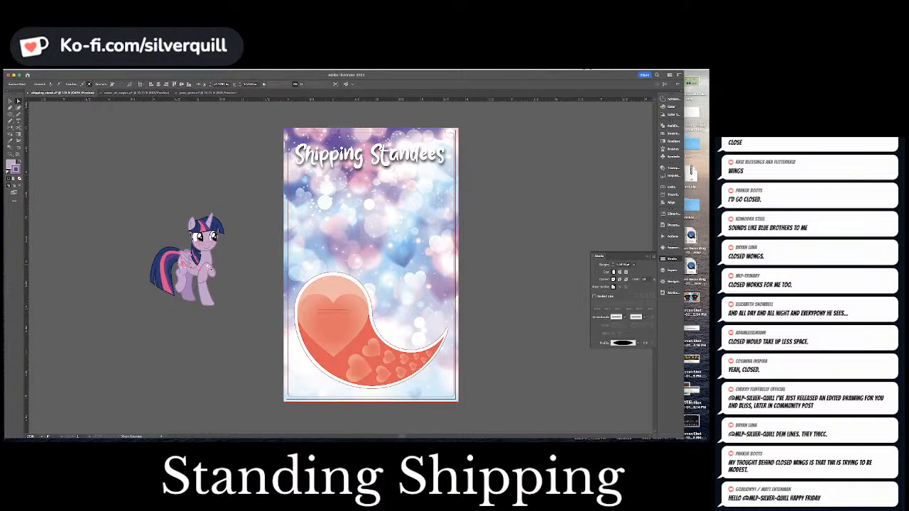
{"action": "left_click", "coordinate": [212, 215]}
{"action": "left_click_drag", "start_coordinate": [211, 215], "coordinate": [217, 211]}
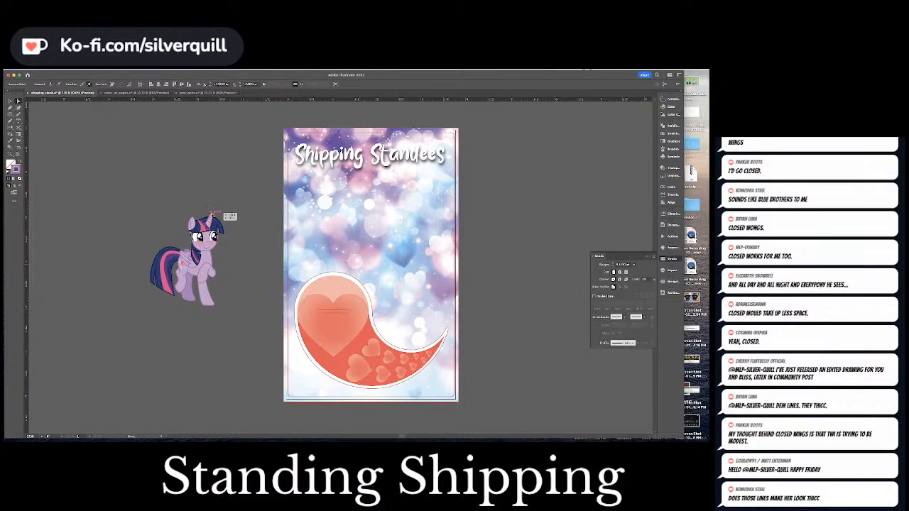
{"action": "left_click", "coordinate": [223, 219]}
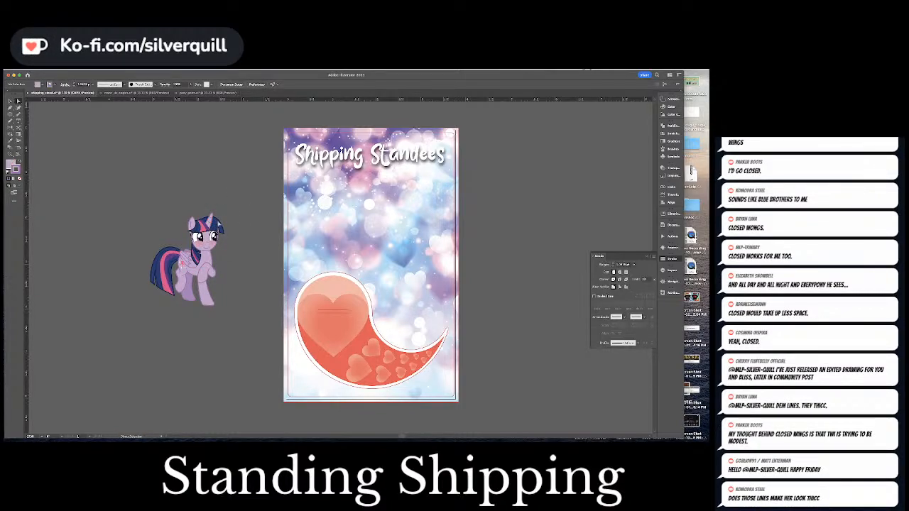
Move the walking pony onto the poster artwork, above the narrow end of the red heart-patterned shape.
{"action": "key", "text": "v"}
{"action": "left_click_drag", "start_coordinate": [203, 257], "coordinate": [425, 258]}
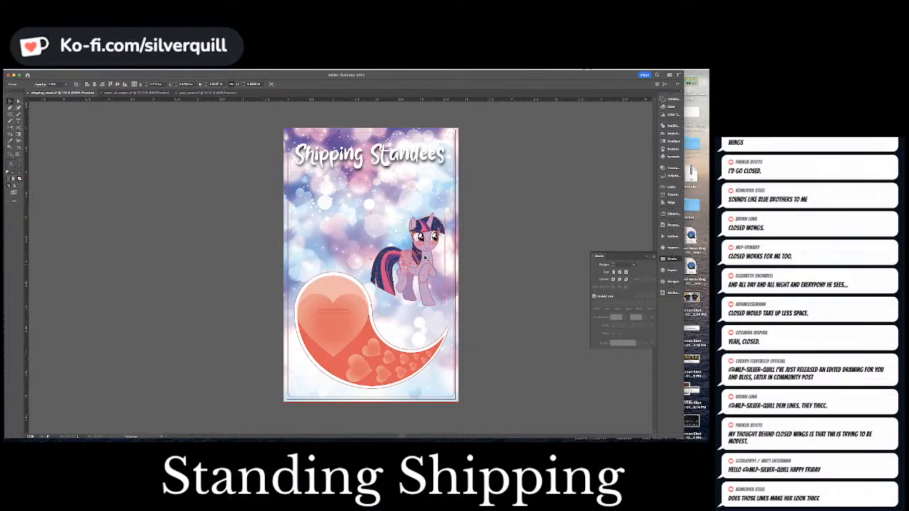
{"action": "left_click", "coordinate": [538, 235]}
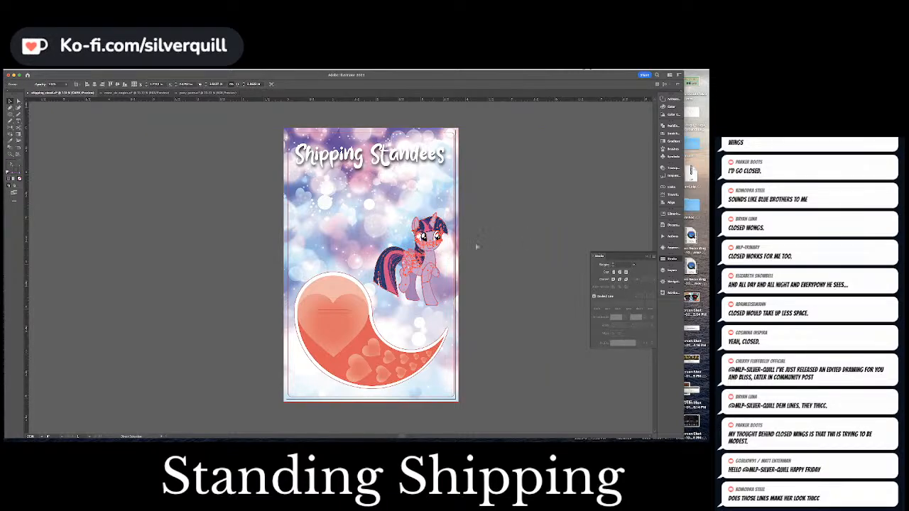
Unite the duplicated pony shapes into one silhouette with Pathfinder and set its opacity to 100%.
{"action": "key", "text": "super+z"}
{"action": "key", "text": "super+z"}
{"action": "left_click", "coordinate": [671, 125]}
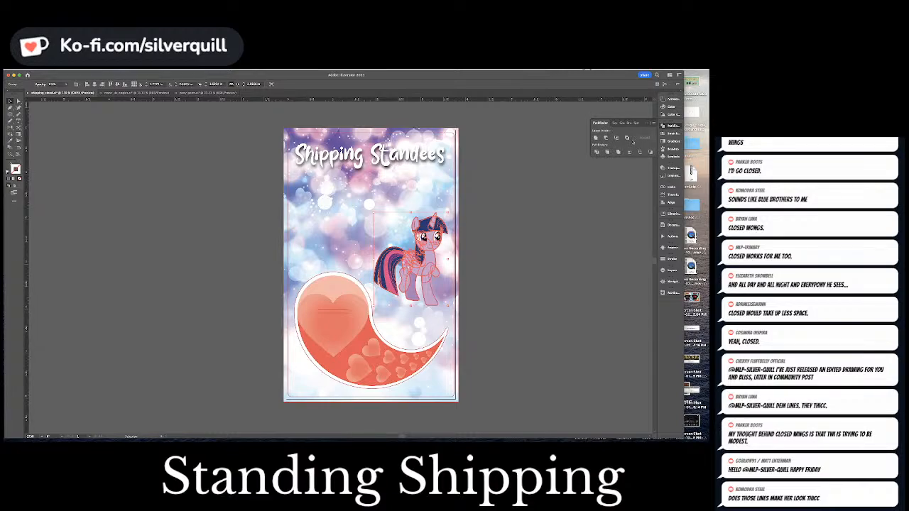
{"action": "left_click", "coordinate": [596, 138]}
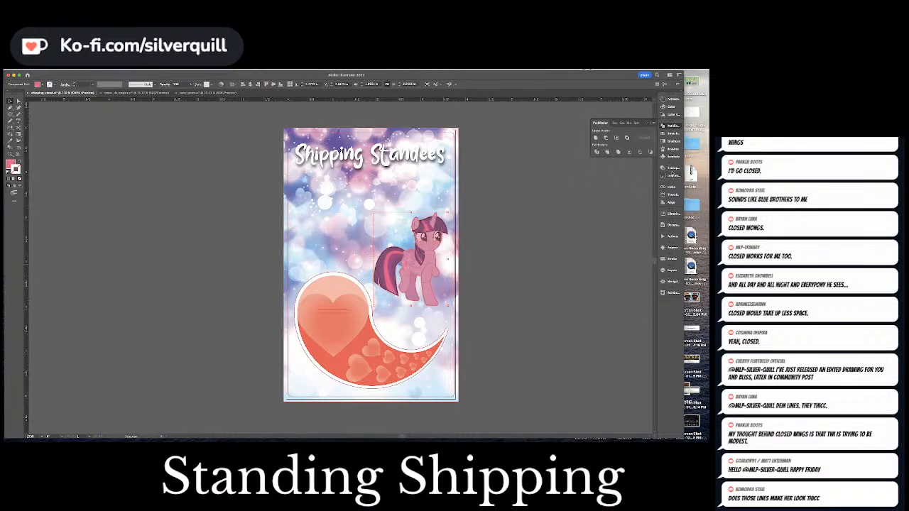
{"action": "left_click", "coordinate": [669, 168]}
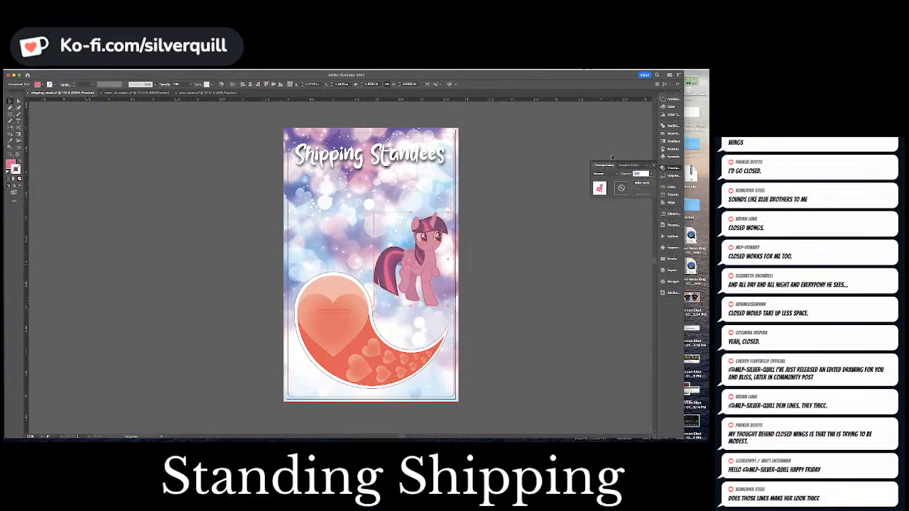
{"action": "type", "text": "100"}
{"action": "key", "text": "Return"}
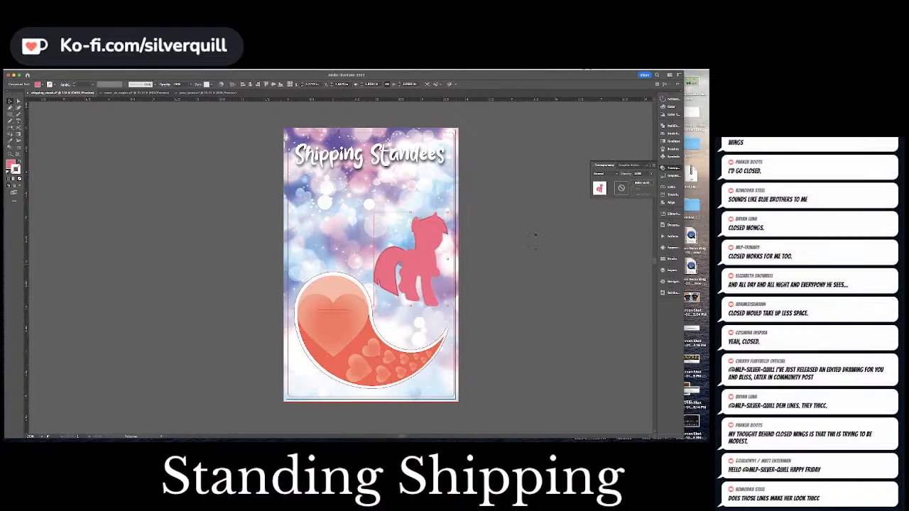
Remove the Gaussian Blur effect from the pink pony silhouette.
{"action": "key", "text": "super+equal"}
{"action": "key", "text": "super+equal"}
{"action": "key", "text": "super+equal"}
{"action": "key", "text": "super+equal"}
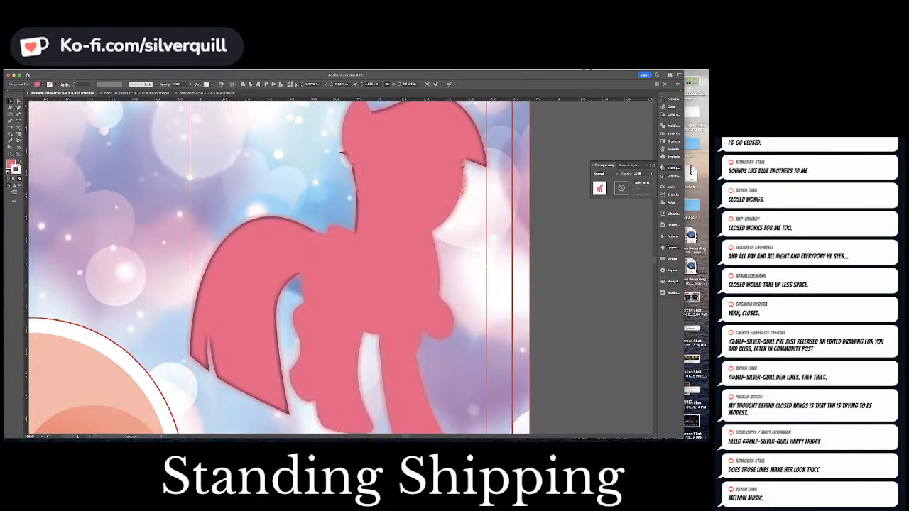
{"action": "left_click", "coordinate": [665, 247]}
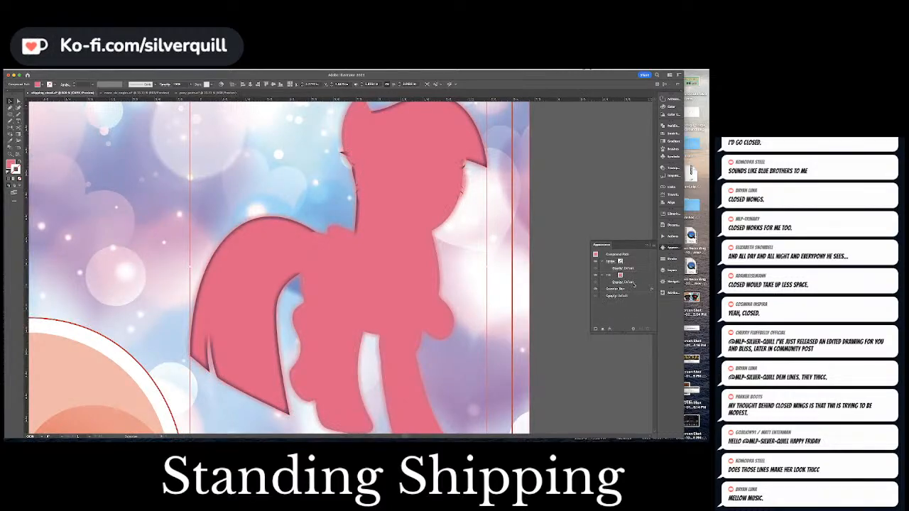
{"action": "left_click", "coordinate": [634, 286]}
{"action": "left_click", "coordinate": [647, 329]}
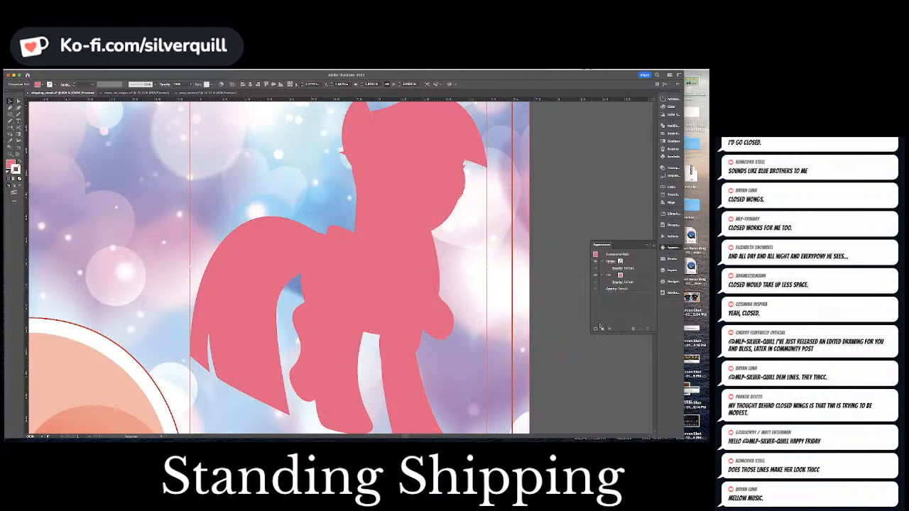
Change the pink pony silhouette from a fill to a stroke, then thicken that stroke and give it rounded joins.
{"action": "left_click", "coordinate": [579, 214]}
{"action": "left_click", "coordinate": [408, 196]}
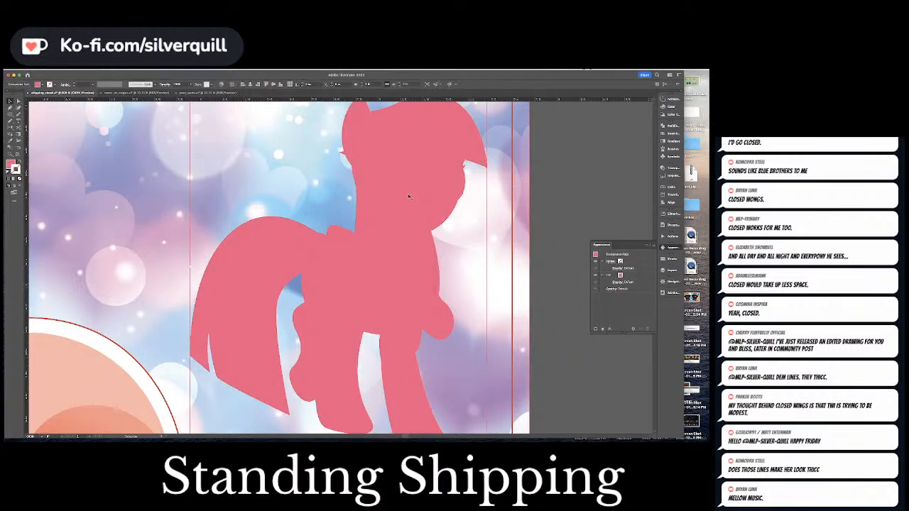
{"action": "key", "text": "shift+x"}
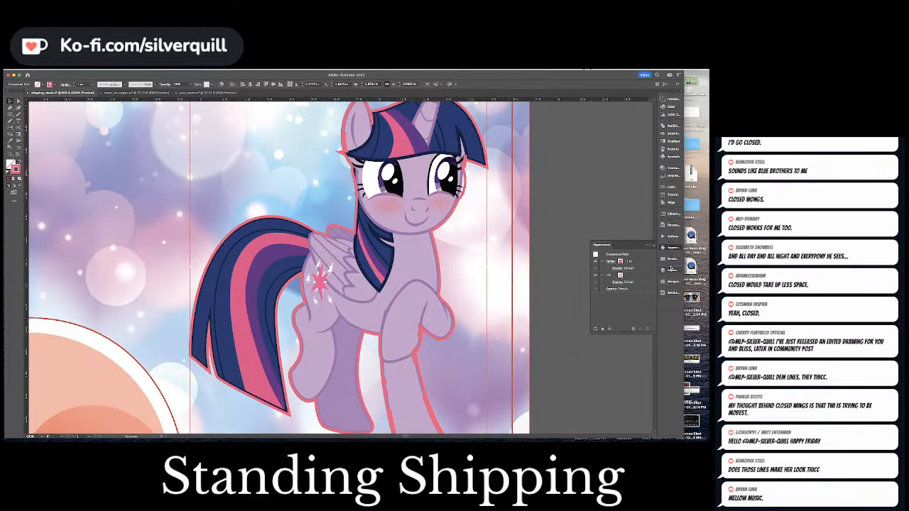
{"action": "left_click", "coordinate": [670, 260]}
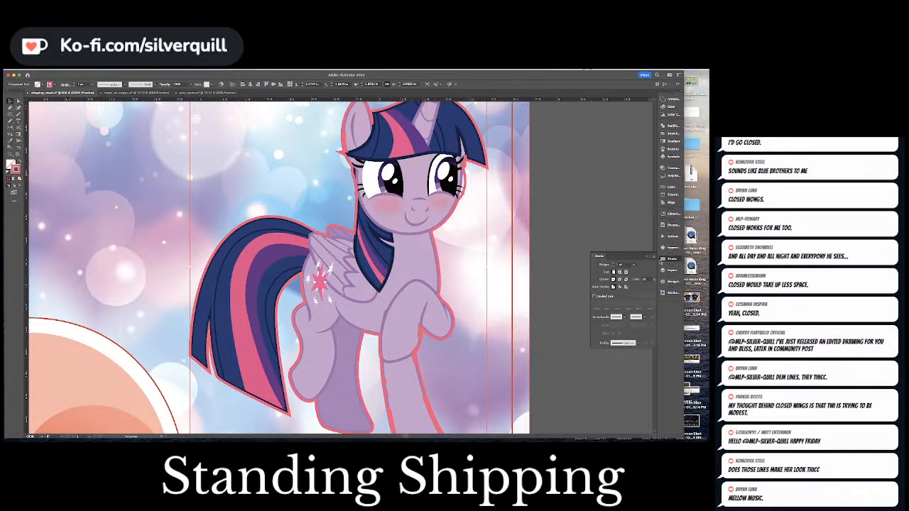
{"action": "left_click", "coordinate": [613, 264]}
{"action": "left_click", "coordinate": [619, 279]}
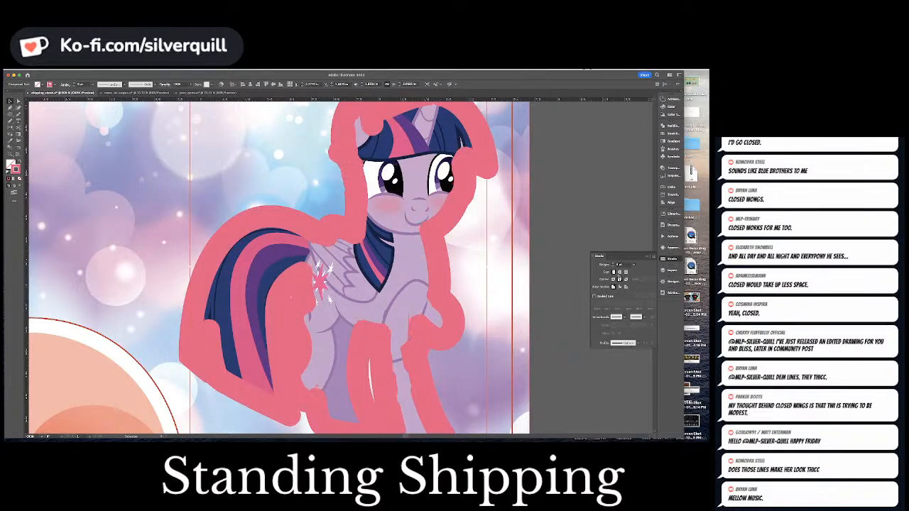
Expand the thick stroke into a shape and reduce it to a thin pink outline around the pony, without the leftover inner fragments.
{"action": "key", "text": "super+shift+o"}
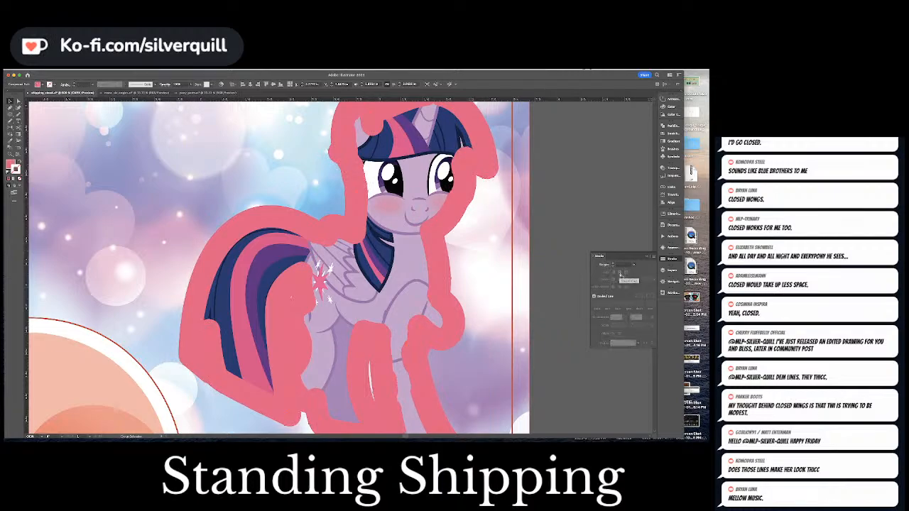
{"action": "left_click", "coordinate": [501, 276]}
{"action": "key", "text": "a"}
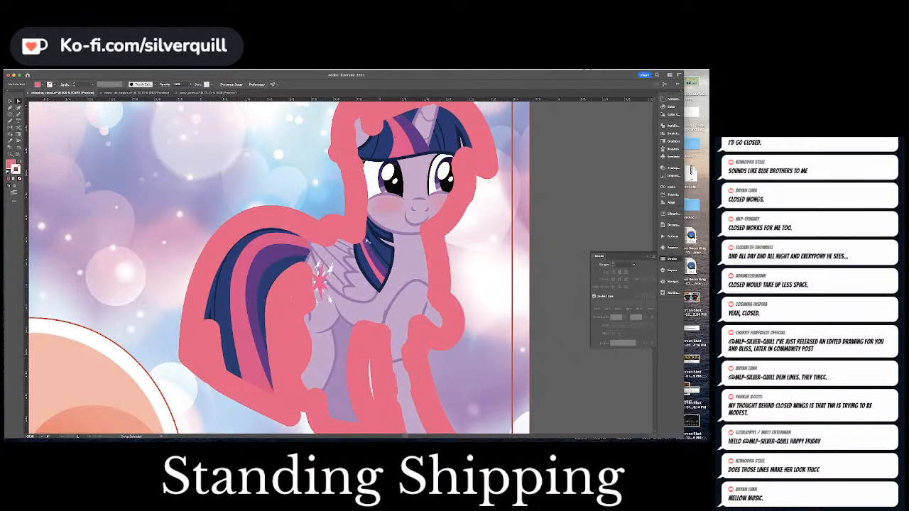
{"action": "left_click", "coordinate": [365, 240], "text": "alt"}
{"action": "key", "text": "super+3"}
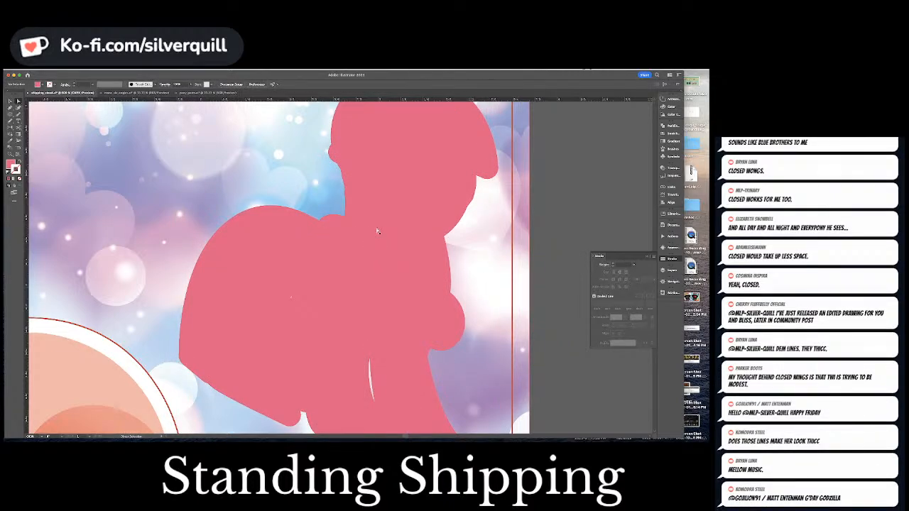
{"action": "key", "text": "super+alt+3"}
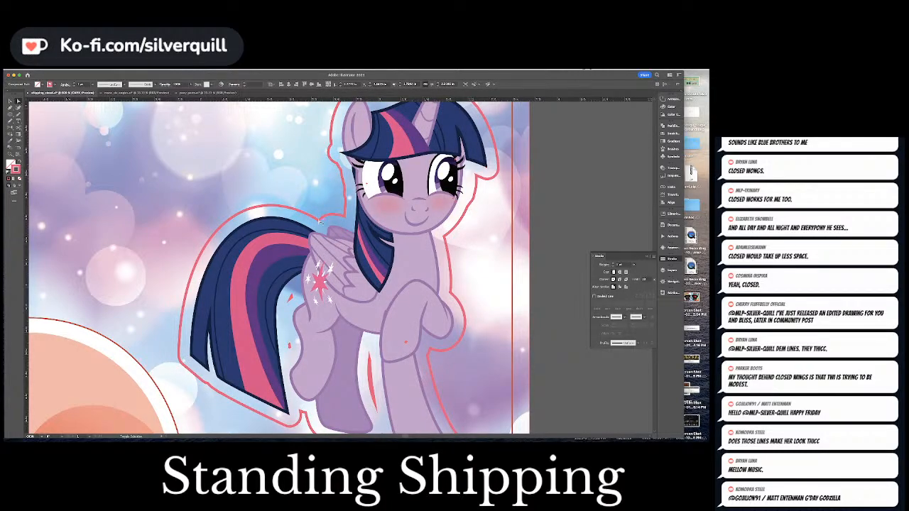
{"action": "scroll", "coordinate": [320, 220], "scroll_direction": "down", "scroll_amount": 2}
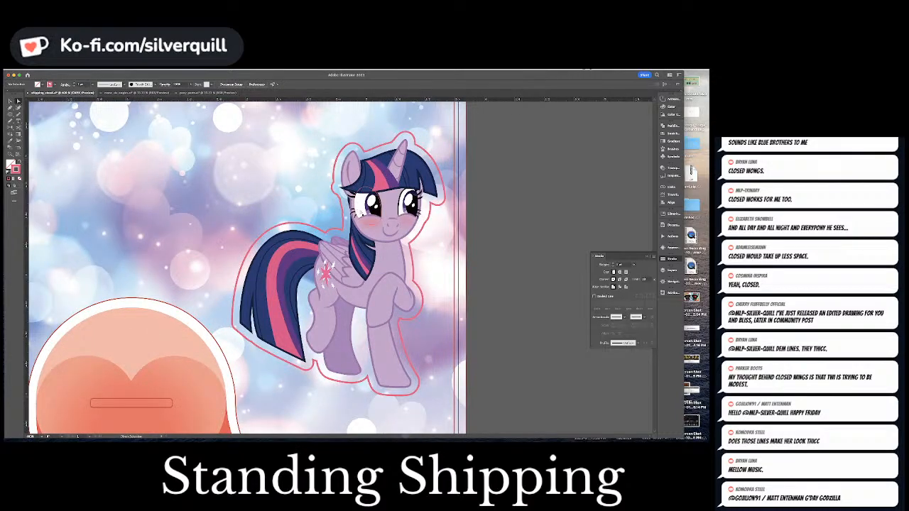
Simplify the pink offset outline around the pony to reduce its anchor points.
{"action": "left_click", "coordinate": [429, 211]}
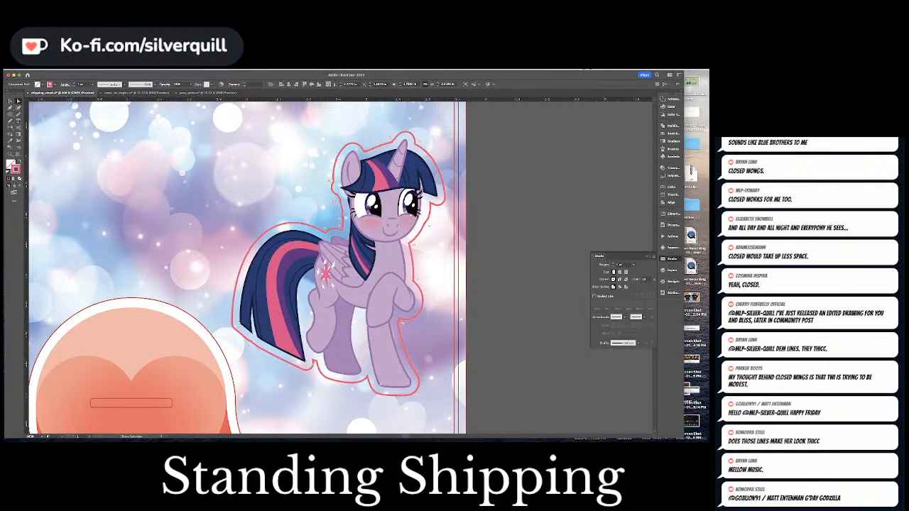
{"action": "left_click", "coordinate": [71, 70]}
{"action": "mouse_move", "coordinate": [89, 194]}
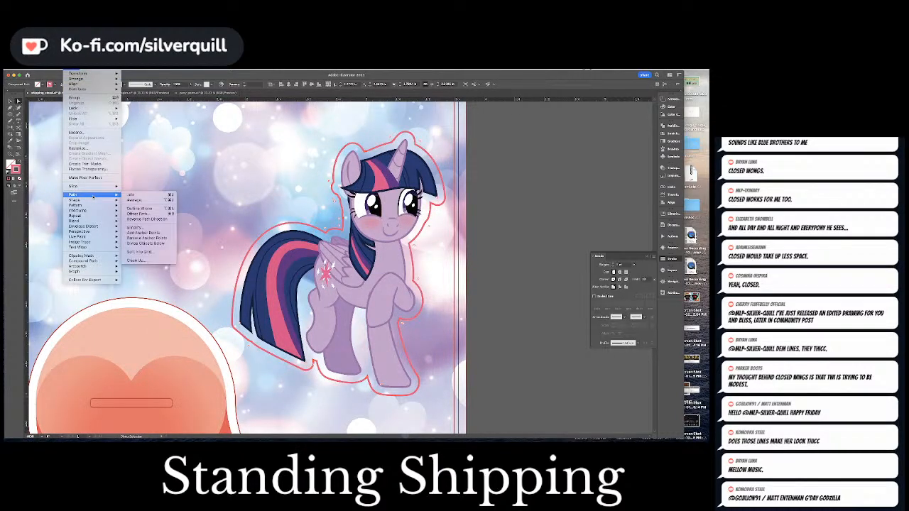
{"action": "left_click", "coordinate": [150, 228]}
{"action": "left_click", "coordinate": [369, 266]}
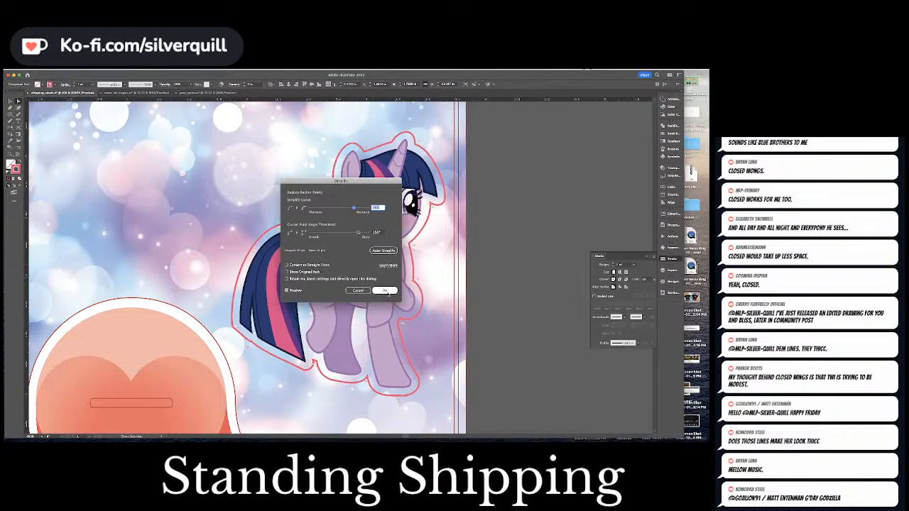
{"action": "left_click", "coordinate": [384, 290]}
Set the pony outline's stroke weight to 0.5 pt and sample the red cut line of the heart-patterned shape onto it.
{"action": "left_click", "coordinate": [624, 264]}
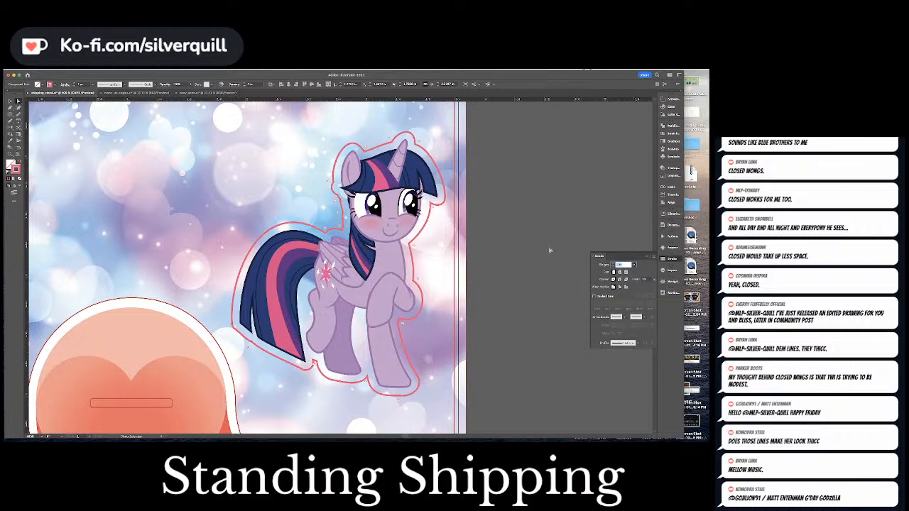
{"action": "type", "text": ".5"}
{"action": "key", "text": "Return"}
{"action": "key", "text": "i"}
{"action": "left_click", "coordinate": [221, 344]}
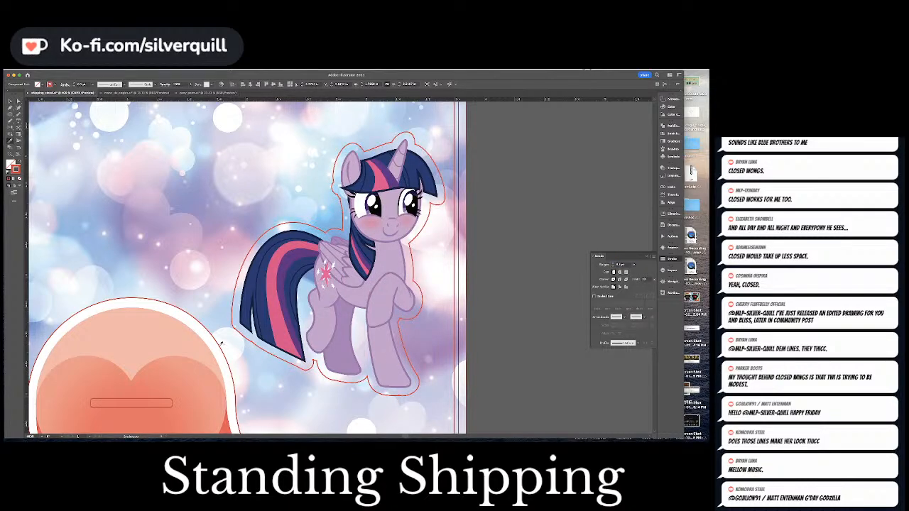
{"action": "left_click", "coordinate": [484, 357], "text": "super"}
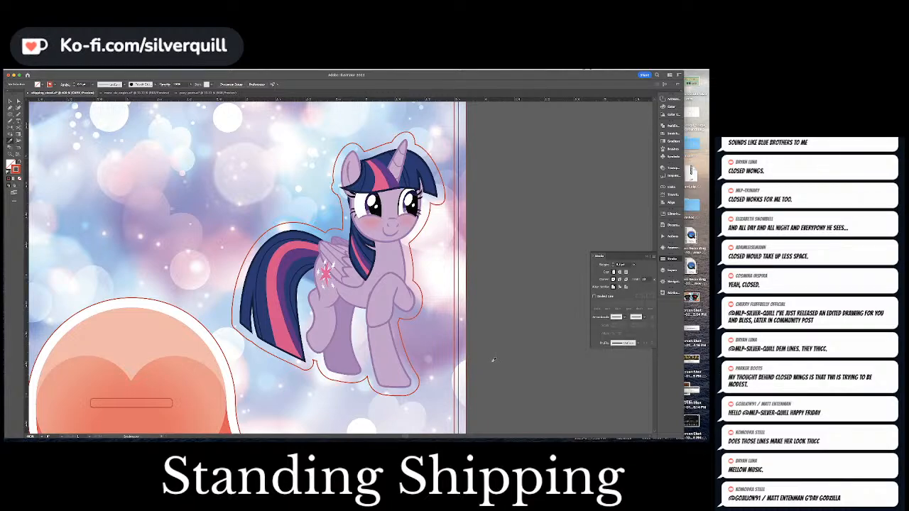
Delete the extra anchor point on the cut outline below the tail.
{"action": "key", "text": "a"}
{"action": "left_click", "coordinate": [256, 345]}
{"action": "left_click", "coordinate": [253, 344]}
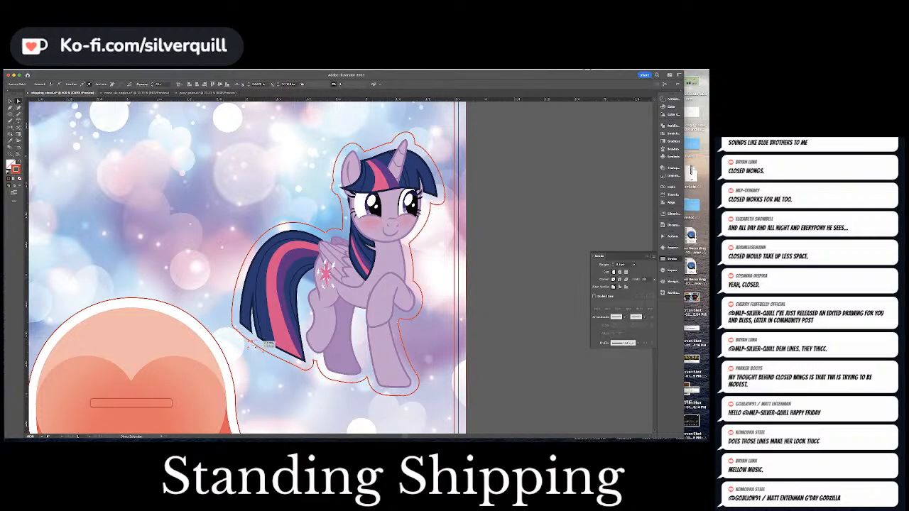
{"action": "key", "text": "minus"}
{"action": "left_click", "coordinate": [253, 343]}
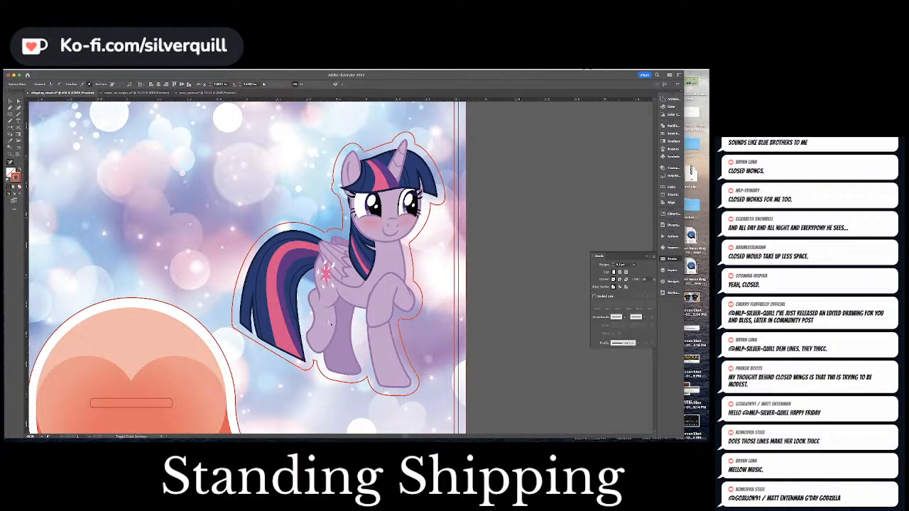
{"action": "key", "text": "super+shift+a"}
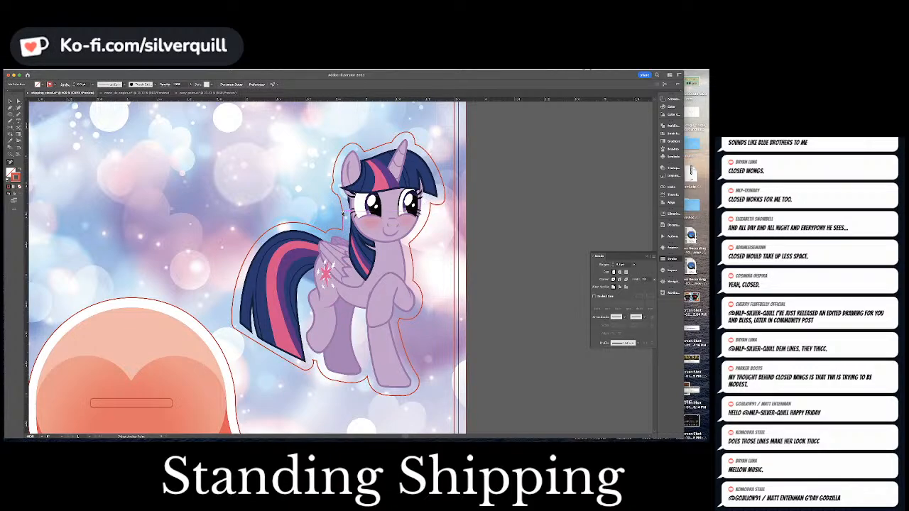
Round the corners of the pony's cut outline, working from the one beneath the mane tip.
{"action": "key", "text": "a"}
{"action": "left_click", "coordinate": [431, 205]}
{"action": "left_click_drag", "start_coordinate": [434, 209], "coordinate": [436, 211]}
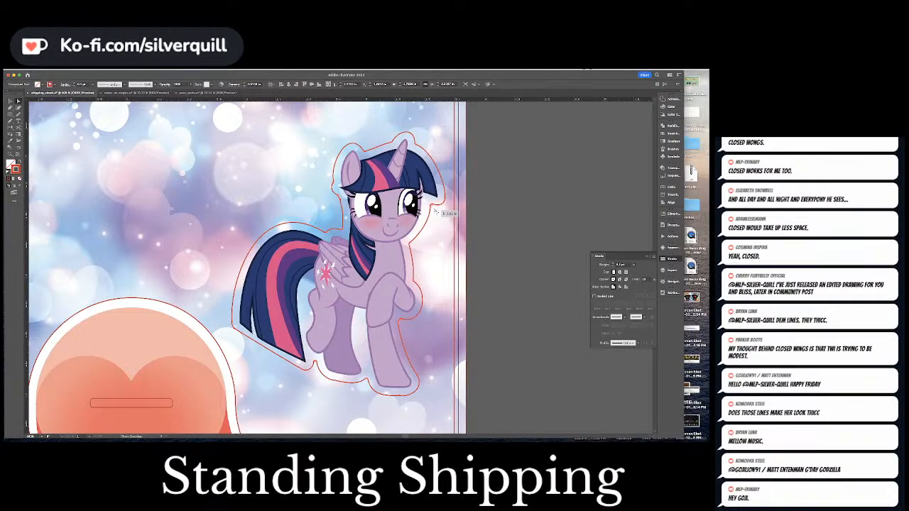
{"action": "left_click", "coordinate": [492, 234]}
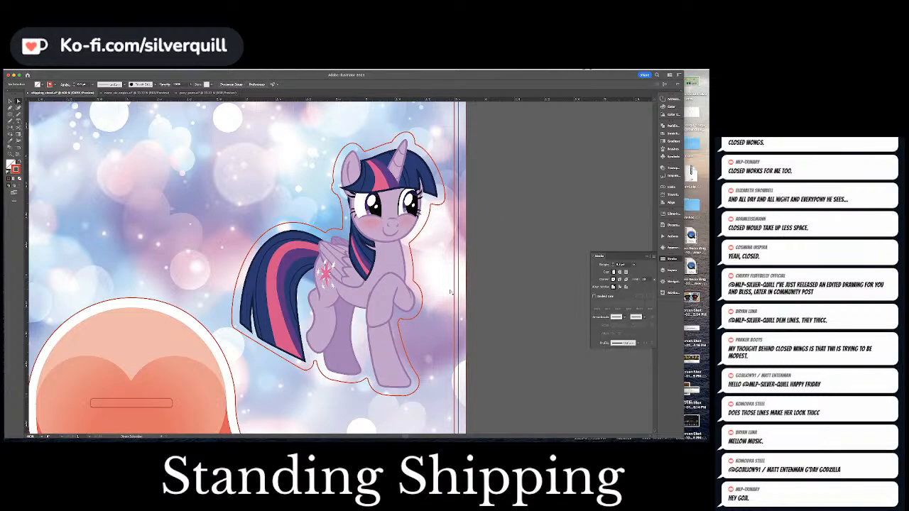
Move the pony together with its cut outline onto the rounded end of the orange heart-patterned shape.
{"action": "key", "text": "v"}
{"action": "left_click", "coordinate": [416, 274]}
{"action": "left_click", "coordinate": [399, 269]}
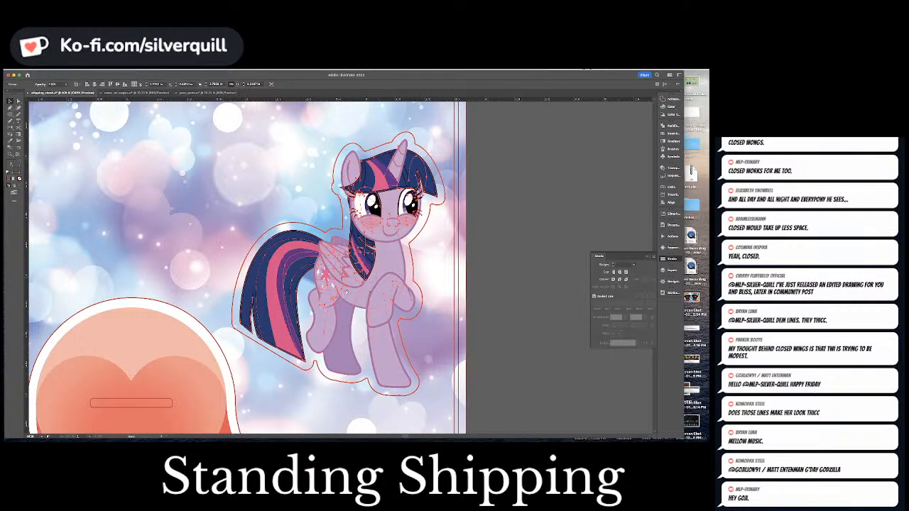
{"action": "left_click_drag", "start_coordinate": [345, 292], "coordinate": [248, 255]}
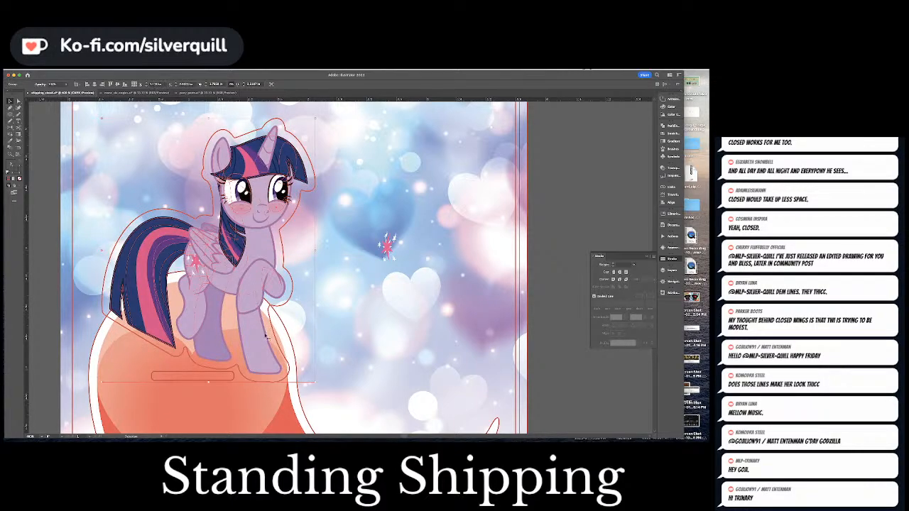
Adjust the cut outline's anchor point beneath the pony's front hoof.
{"action": "key", "text": "a"}
{"action": "left_click", "coordinate": [284, 385]}
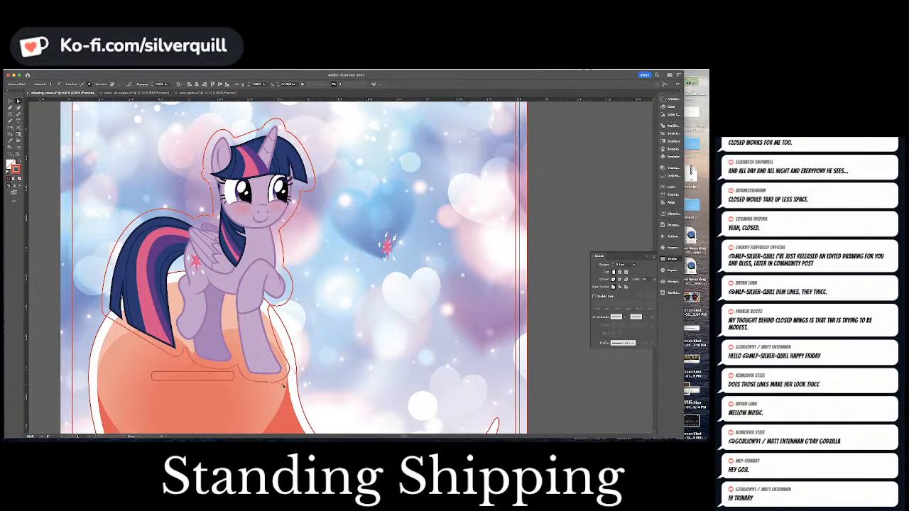
{"action": "left_click", "coordinate": [286, 384]}
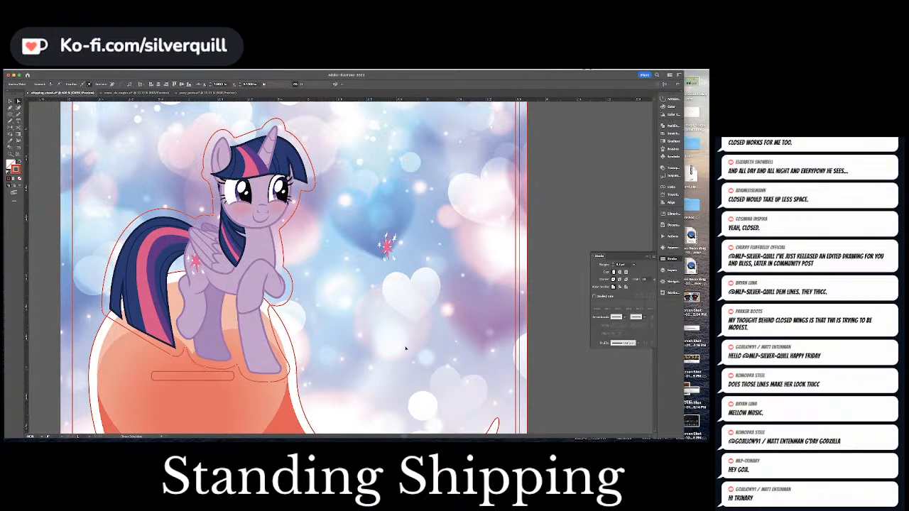
{"action": "left_click", "coordinate": [405, 348]}
Duplicate the slot rectangle in place, stretch the copy upward to overlap the pony's hooves, and transfer it into the isolated pony group.
{"action": "left_click_drag", "start_coordinate": [188, 375], "coordinate": [291, 362]}
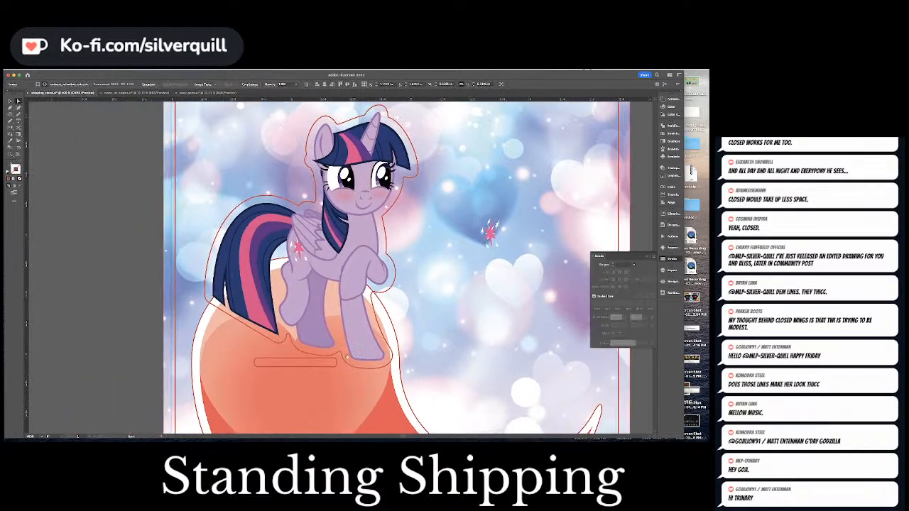
{"action": "left_click", "coordinate": [291, 361]}
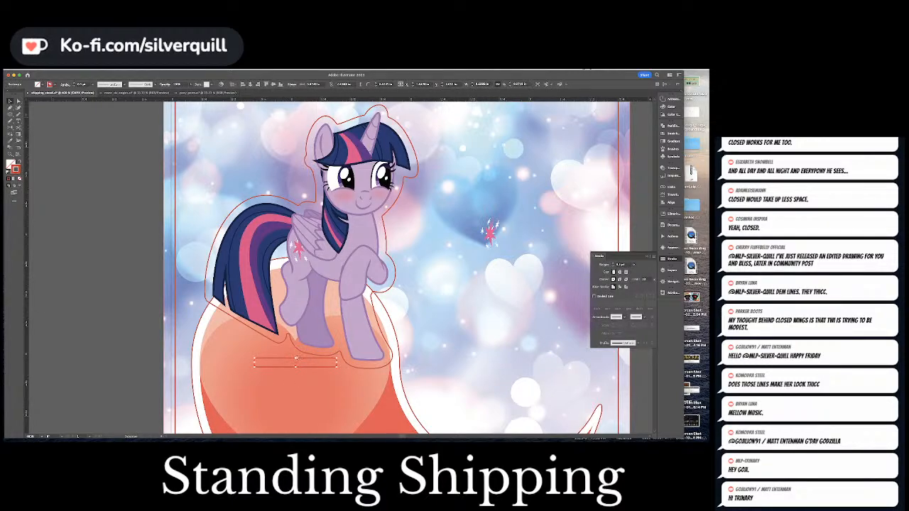
{"action": "left_click_drag", "start_coordinate": [296, 359], "coordinate": [297, 319]}
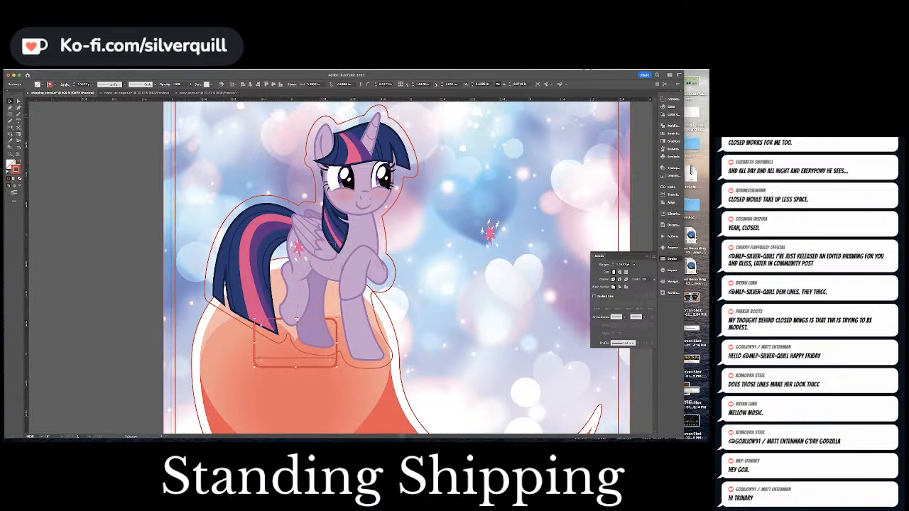
{"action": "key", "text": "ctrl+z"}
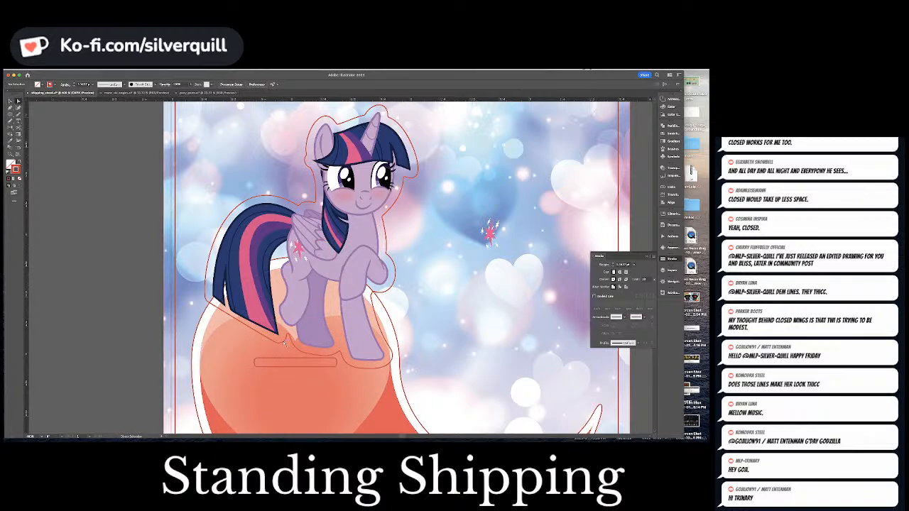
{"action": "left_click", "coordinate": [284, 345]}
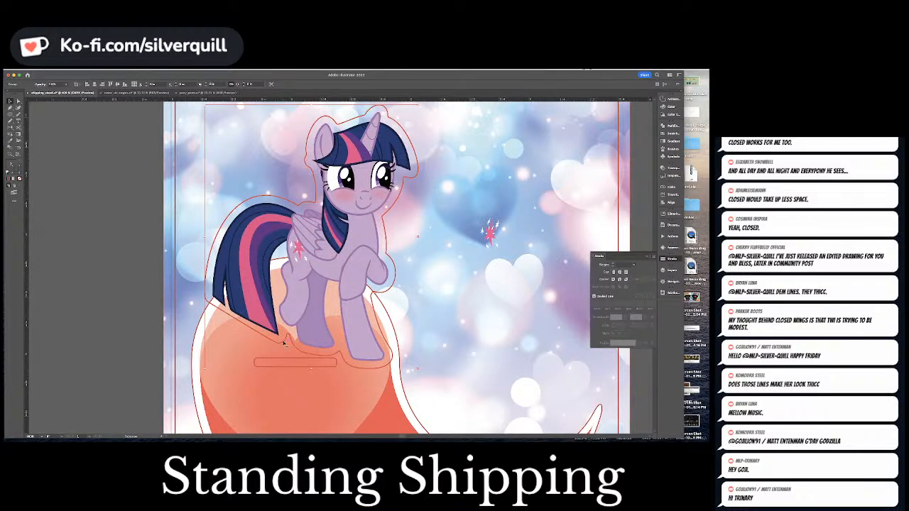
{"action": "double_click", "coordinate": [284, 344]}
Fill the pony's cut outline, unite it with the stretched rectangle using Pathfinder, and turn the result back into a red stroke.
{"action": "left_click", "coordinate": [247, 325]}
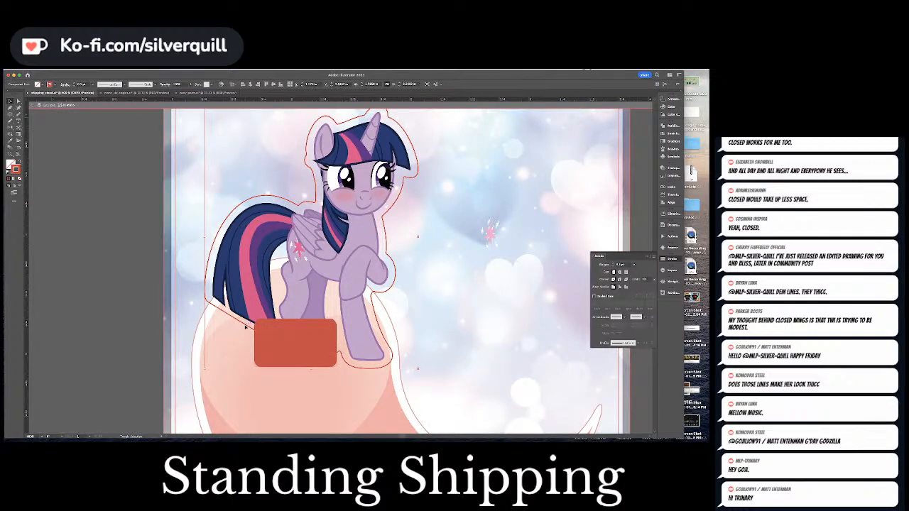
{"action": "key", "text": "shift+x"}
{"action": "left_click", "coordinate": [286, 359], "text": "shift"}
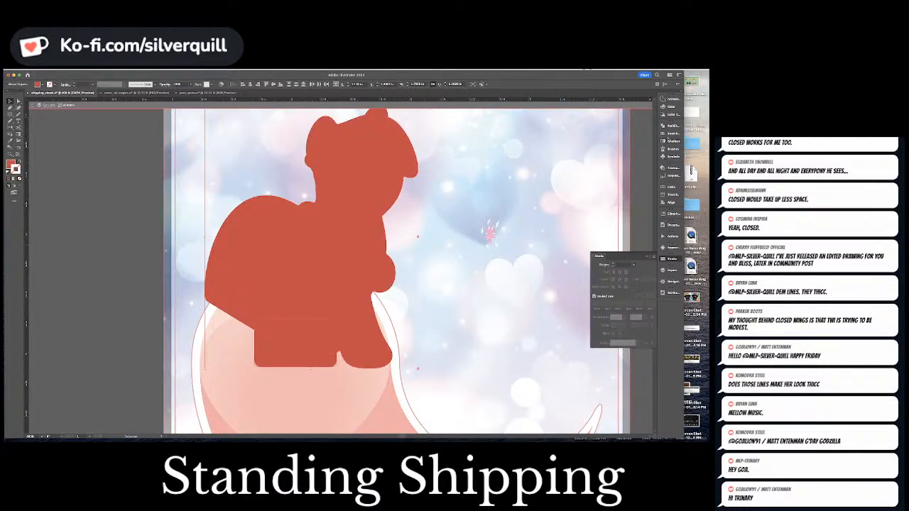
{"action": "left_click", "coordinate": [667, 125]}
{"action": "left_click", "coordinate": [594, 137]}
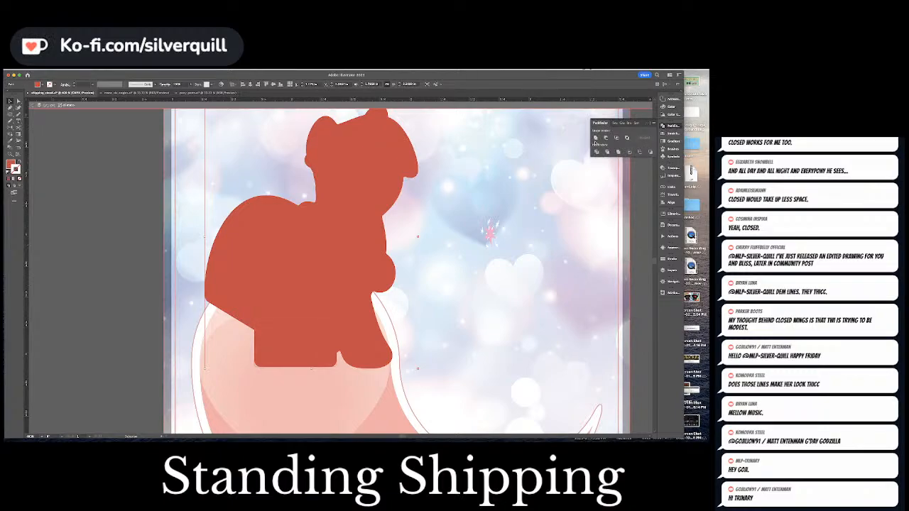
{"action": "key", "text": "shift+x"}
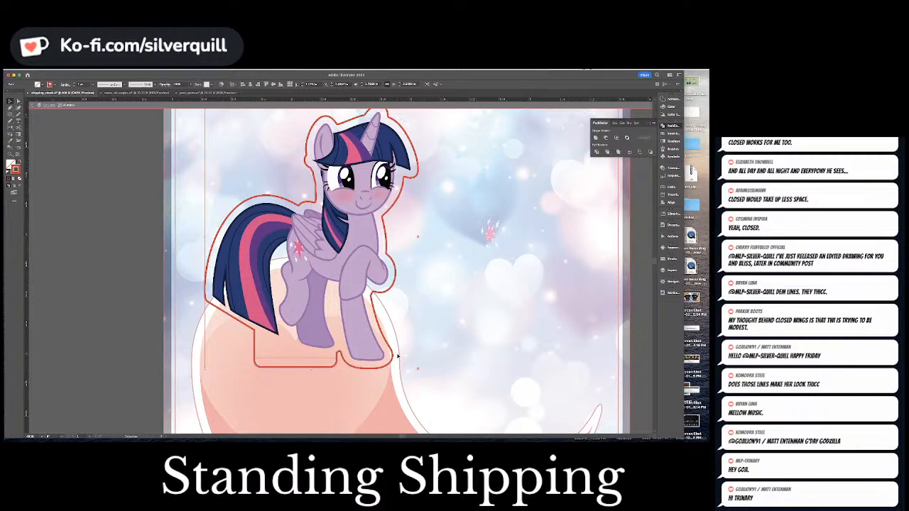
Lower the rectangular tab's bottom edge on the united cut outline to below the slot, and leave group isolation.
{"action": "key", "text": "a"}
{"action": "left_click", "coordinate": [332, 367]}
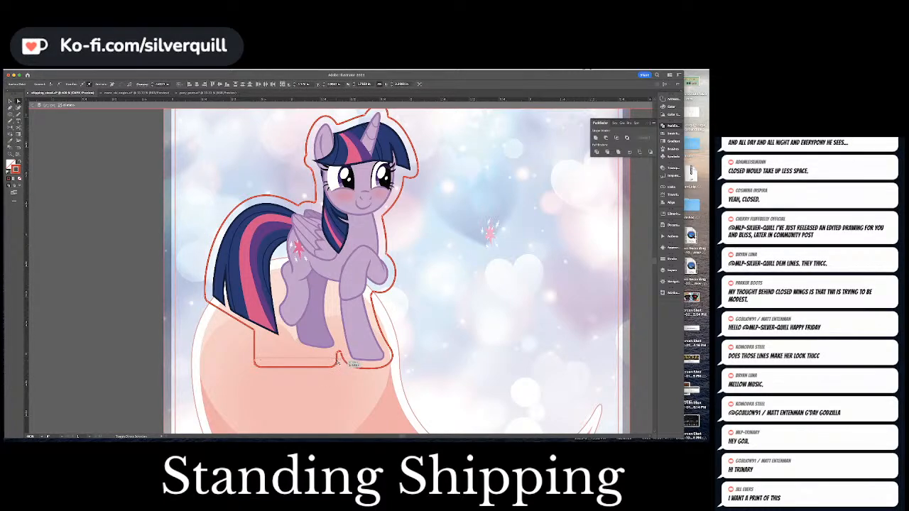
{"action": "left_click_drag", "start_coordinate": [254, 364], "coordinate": [256, 375]}
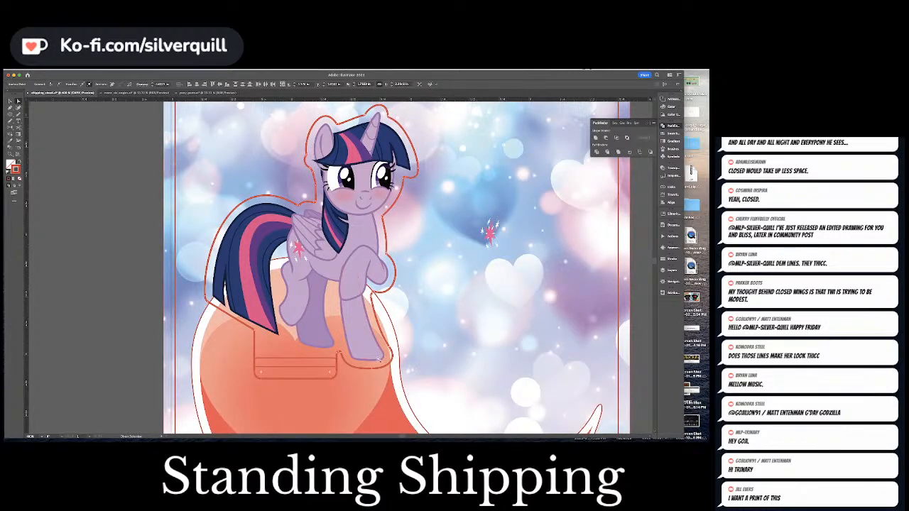
Delete the stray star mark beside the pony and move the pony with its cut outline off the base to the right.
{"action": "key", "text": "super+minus"}
{"action": "key", "text": "super+minus"}
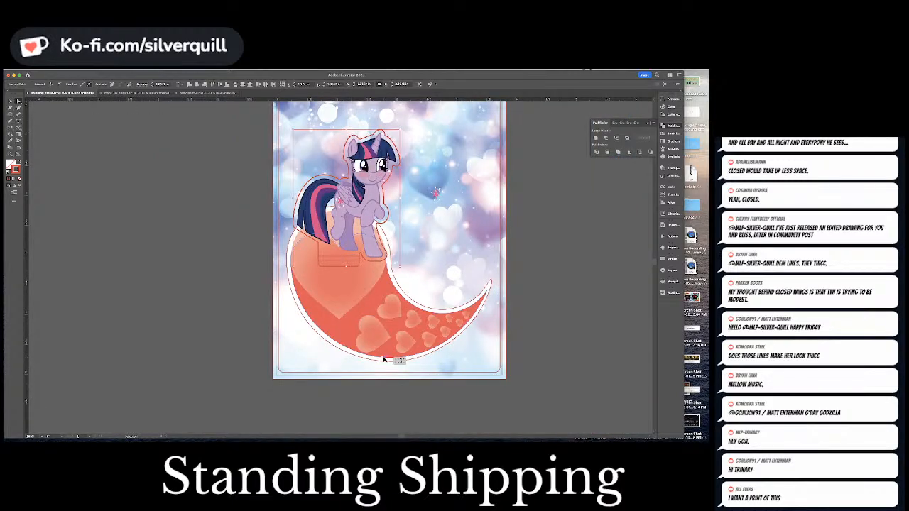
{"action": "key", "text": "super+equal"}
{"action": "scroll", "coordinate": [394, 299], "scroll_direction": "up", "scroll_amount": 3}
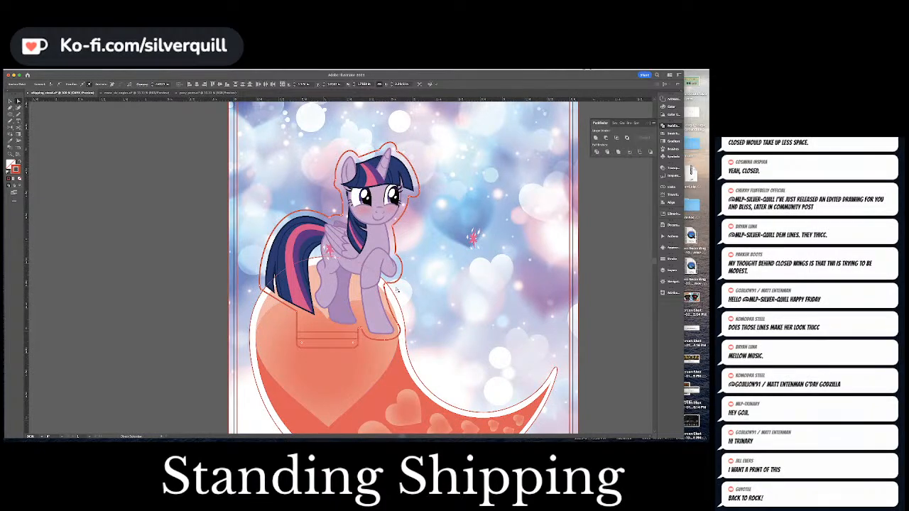
{"action": "left_click", "coordinate": [473, 239]}
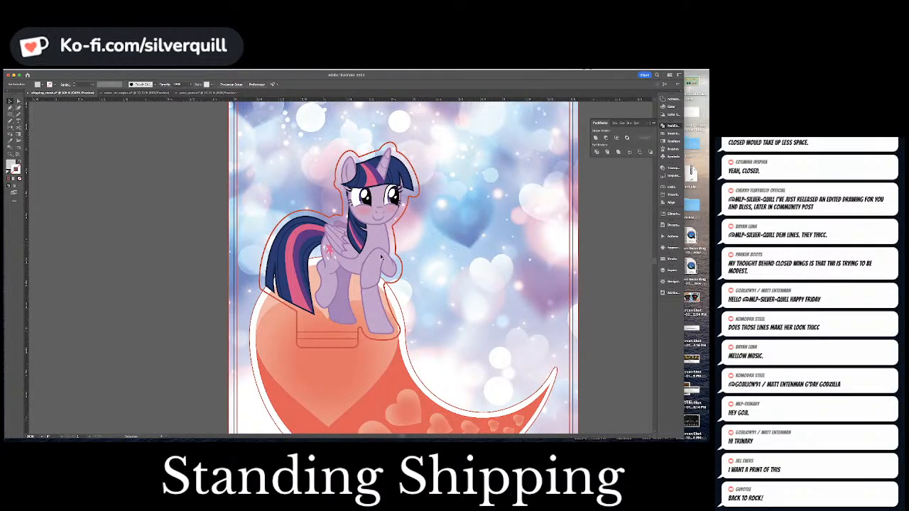
{"action": "left_click", "coordinate": [341, 253]}
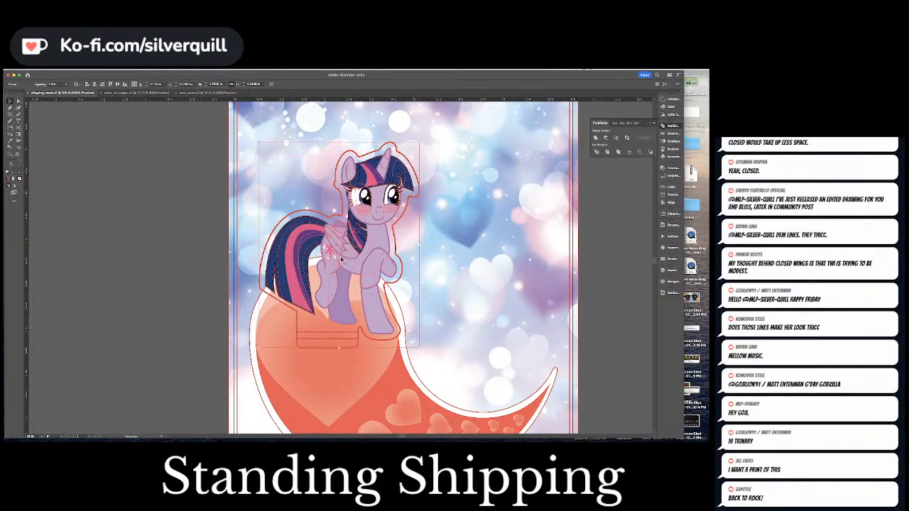
{"action": "left_click_drag", "start_coordinate": [341, 255], "coordinate": [485, 273]}
{"action": "left_click", "coordinate": [409, 297]}
Match the pony outline's stroke to the base's cut line and transfer the outline in place to the topmost cut line layer.
{"action": "key", "text": "a"}
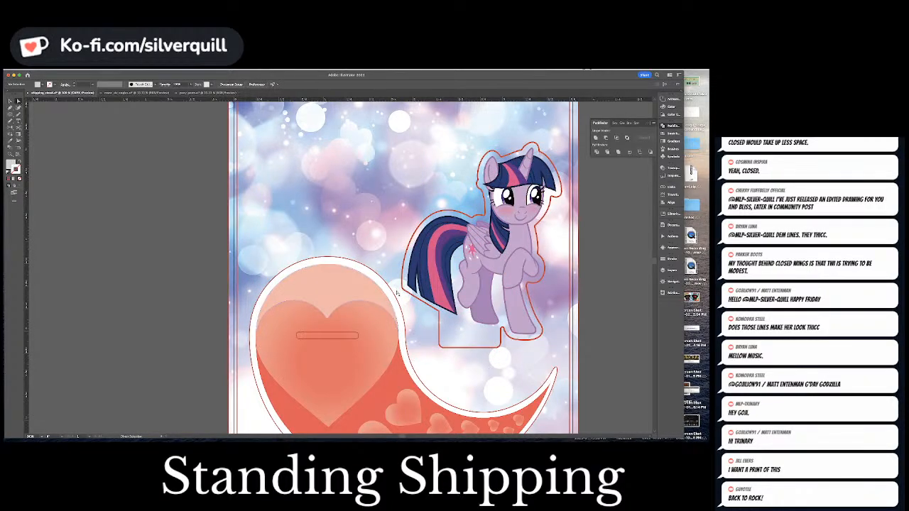
{"action": "left_click", "coordinate": [409, 293]}
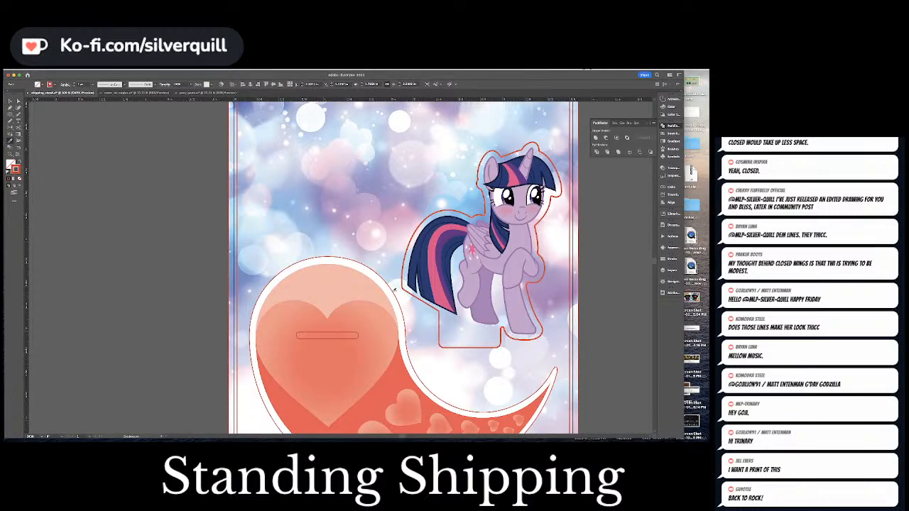
{"action": "key", "text": "Delete"}
{"action": "left_click", "coordinate": [669, 269]}
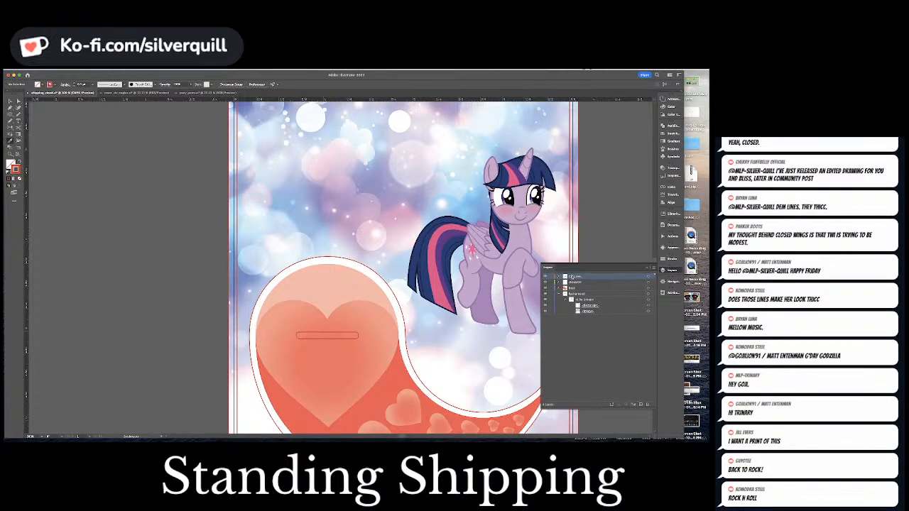
{"action": "key", "text": "super+f"}
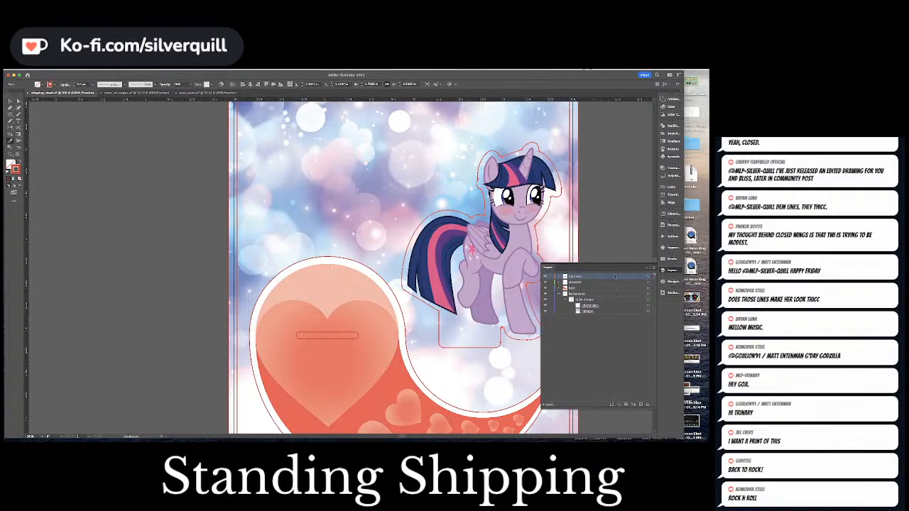
Transfer the pony artwork in place to the layer directly below the cut lines.
{"action": "key", "text": "v"}
{"action": "left_click", "coordinate": [506, 260]}
{"action": "key", "text": "super+x"}
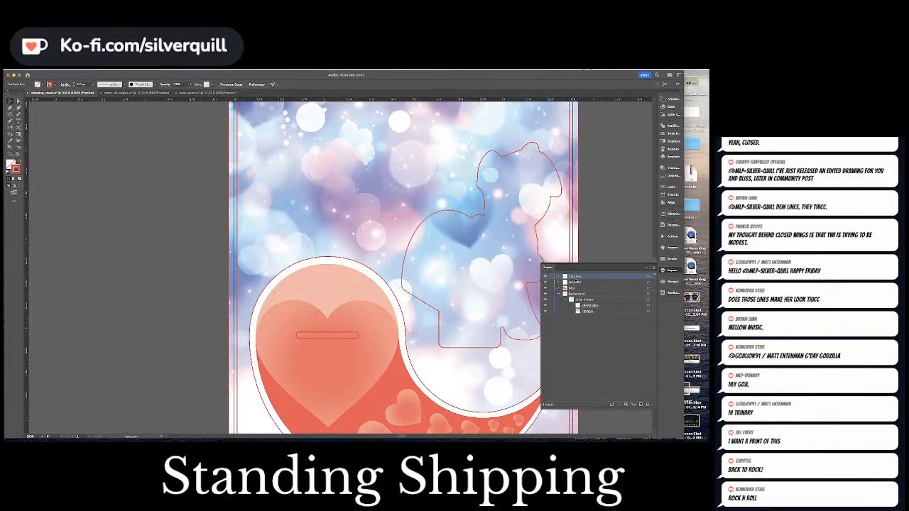
{"action": "key", "text": "super+f"}
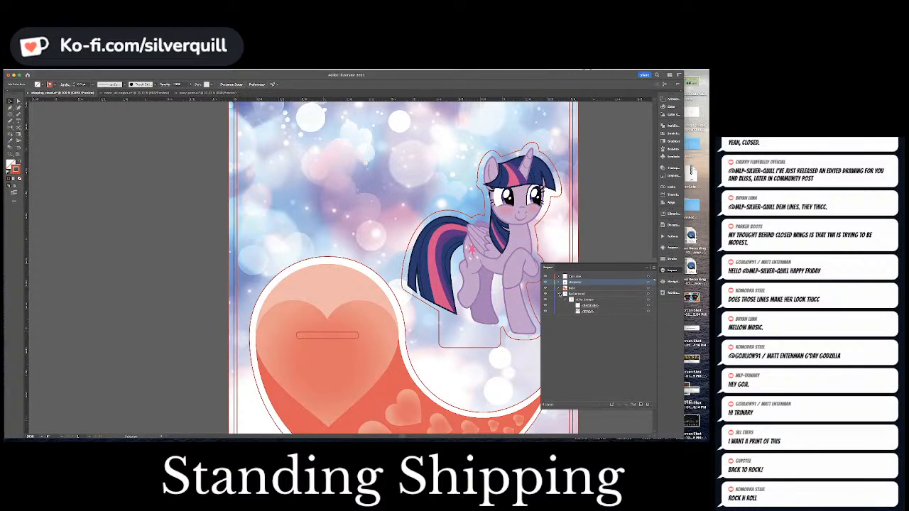
Copy the pony's cut outline in place into the background's opacity mask, fill it black without a stroke, and return to the artwork.
{"action": "key", "text": "a"}
{"action": "left_click", "coordinate": [503, 339]}
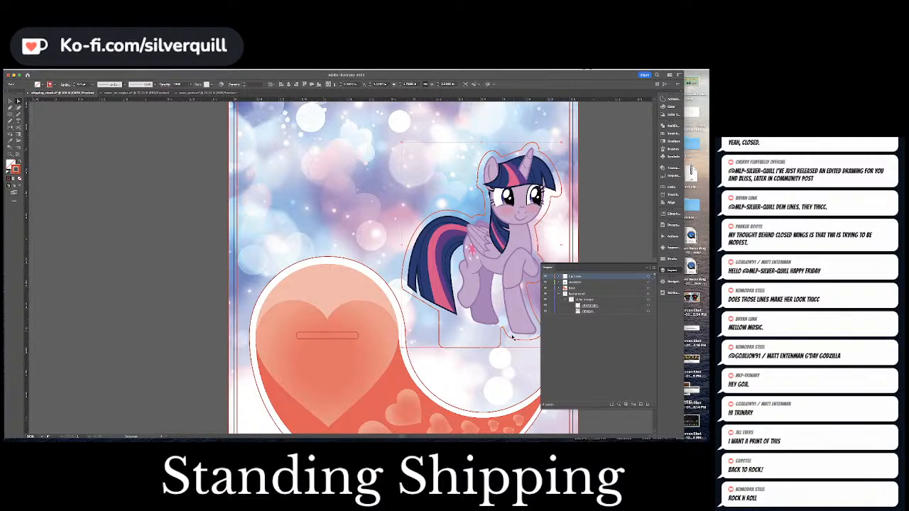
{"action": "left_click", "coordinate": [512, 338]}
{"action": "left_click", "coordinate": [667, 168]}
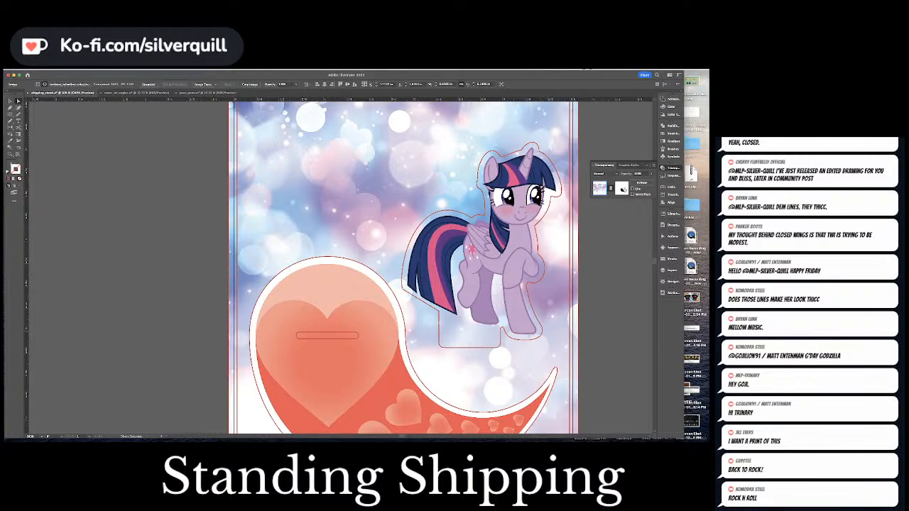
{"action": "left_click", "coordinate": [621, 189]}
{"action": "key", "text": "super+f"}
{"action": "key", "text": "shift+x"}
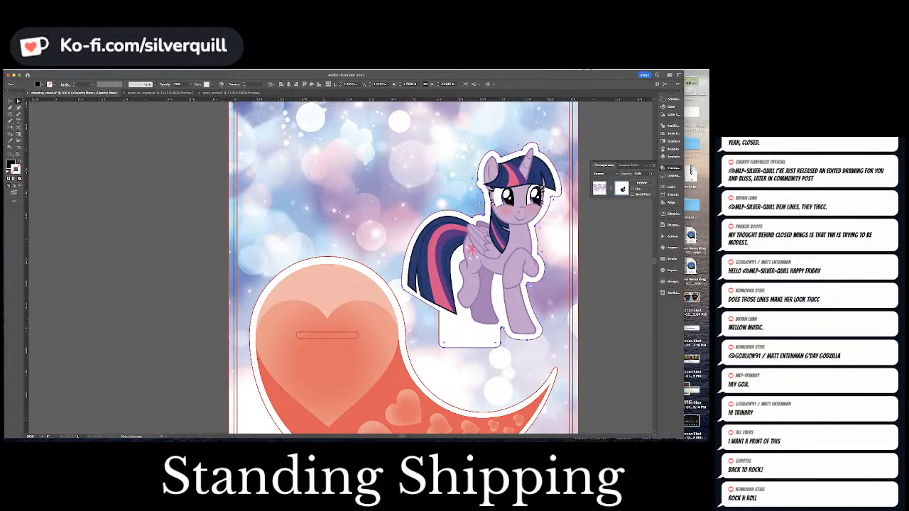
{"action": "left_click", "coordinate": [667, 269]}
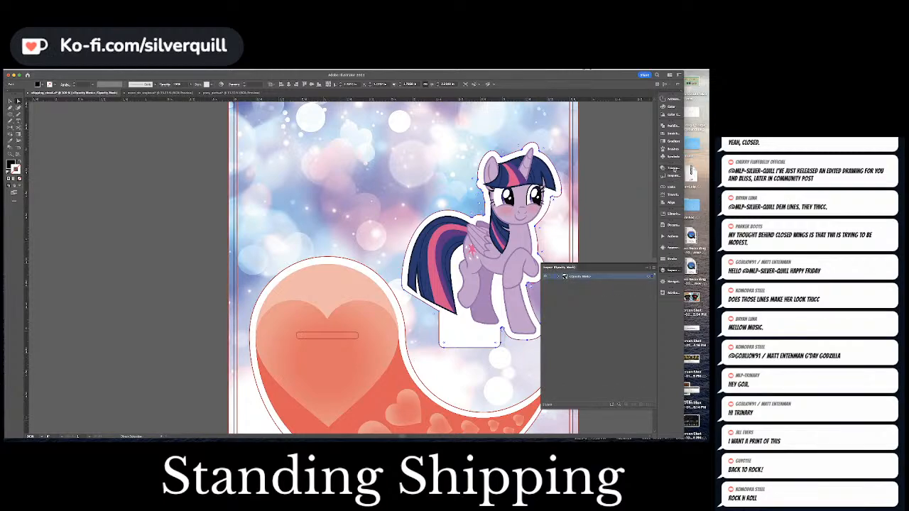
{"action": "left_click", "coordinate": [669, 169]}
{"action": "left_click", "coordinate": [601, 189]}
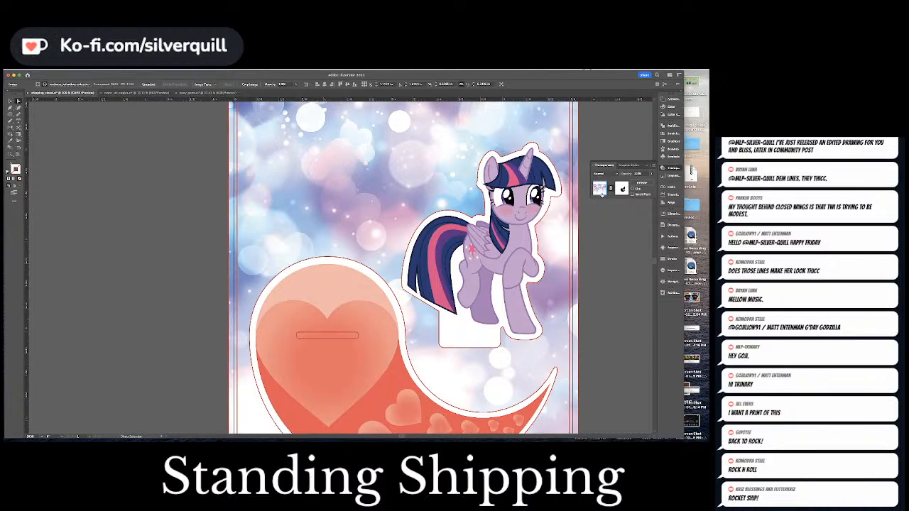
Save the artwork as a new Illustrator file named shipping_stand_twilight_sparkle in the shipping stands folder.
{"action": "key", "text": "super+minus"}
{"action": "key", "text": "super+minus"}
{"action": "left_click", "coordinate": [598, 252]}
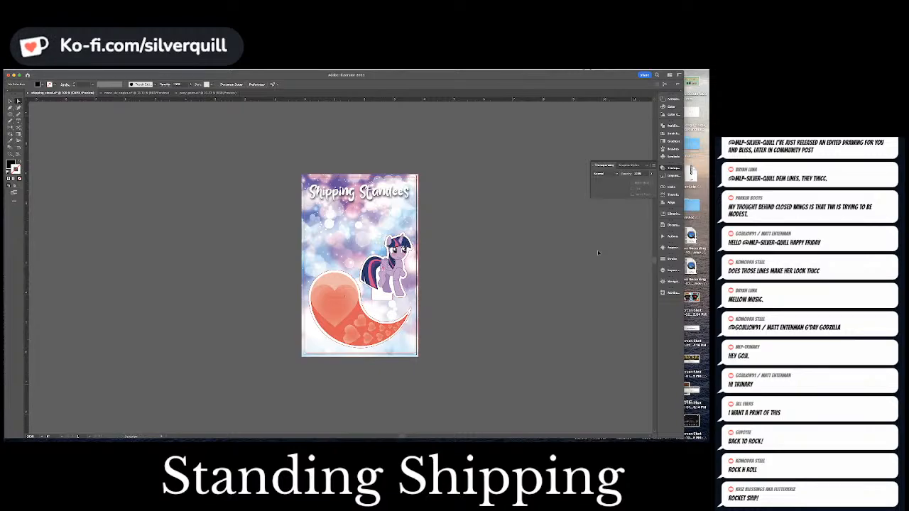
{"action": "key", "text": "super+shift+s"}
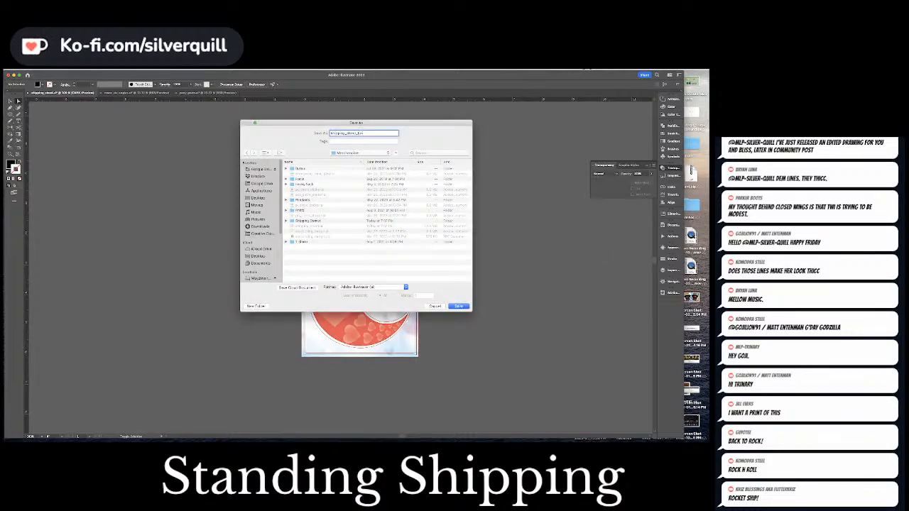
{"action": "type", "text": "_twilight_sparkle"}
{"action": "double_click", "coordinate": [319, 222]}
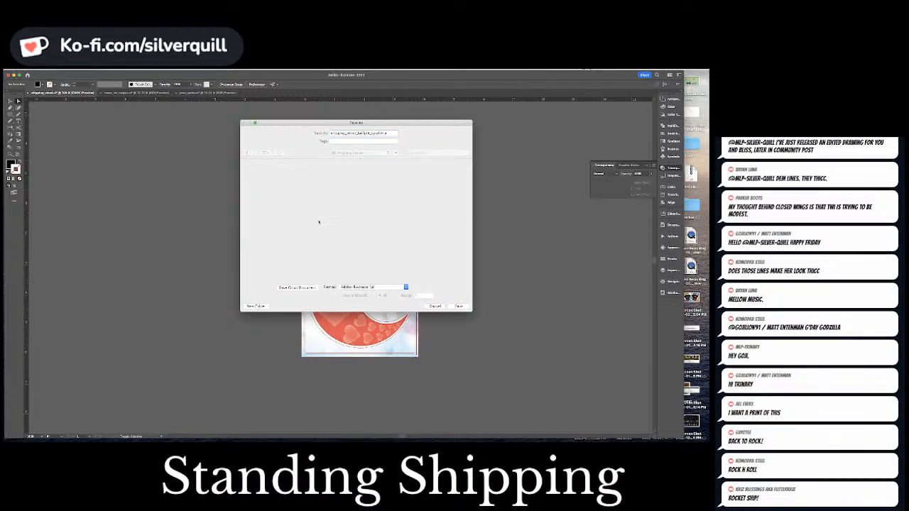
{"action": "key", "text": "Return"}
{"action": "left_click", "coordinate": [168, 319]}
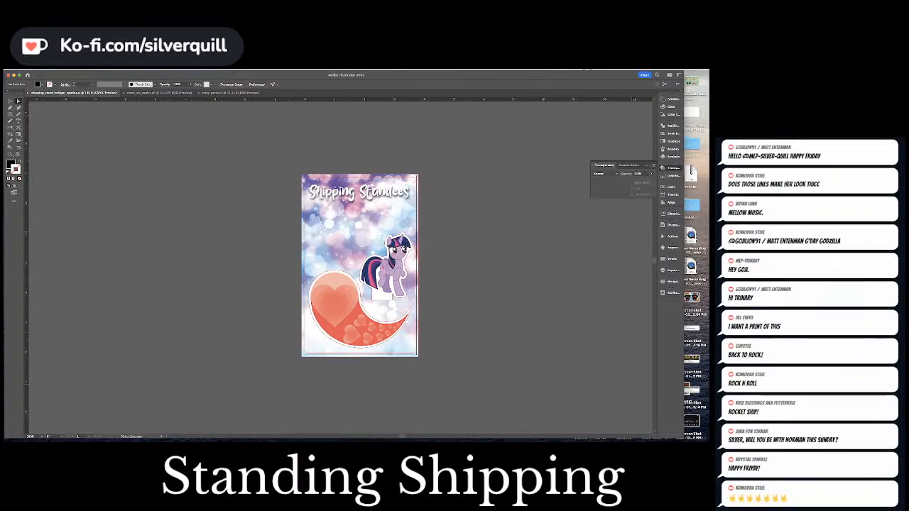
Copy all the lettering from the Twilight Sparkle name document and paste it into the Shipping Standees artwork.
{"action": "key", "text": "super+Tab"}
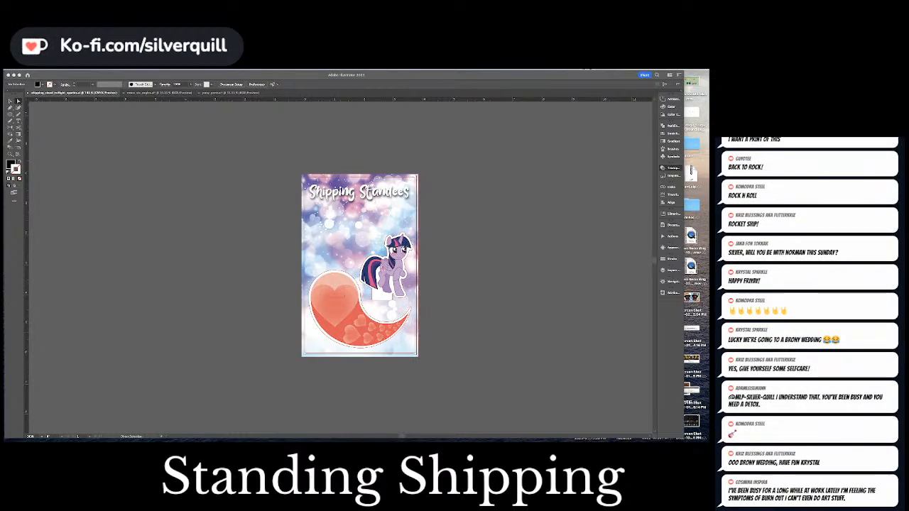
{"action": "scroll", "coordinate": [426, 179], "scroll_direction": "up", "scroll_amount": 2}
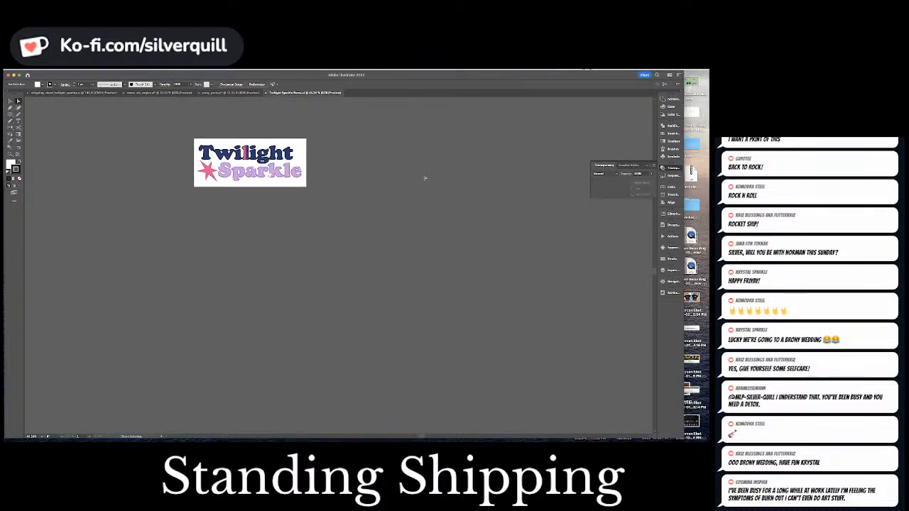
{"action": "key", "text": "super+a"}
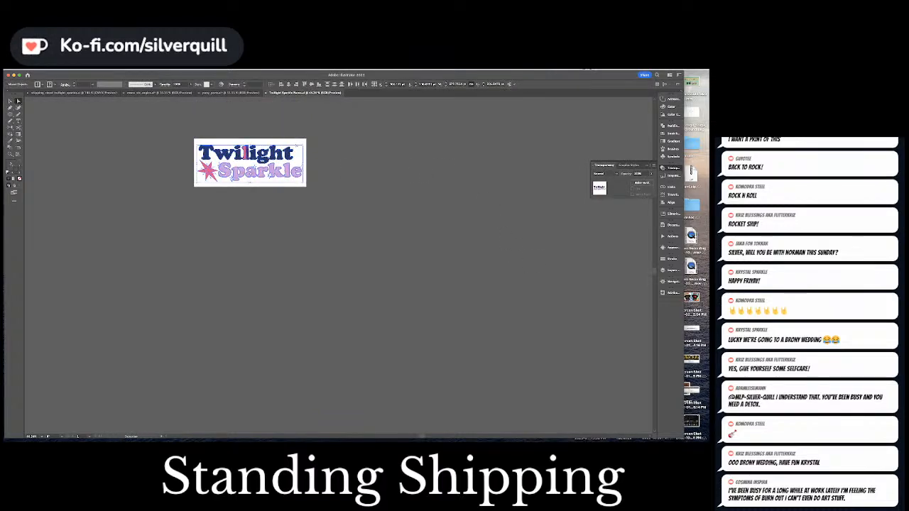
{"action": "key", "text": "super+shift+a"}
{"action": "left_click", "coordinate": [153, 93]}
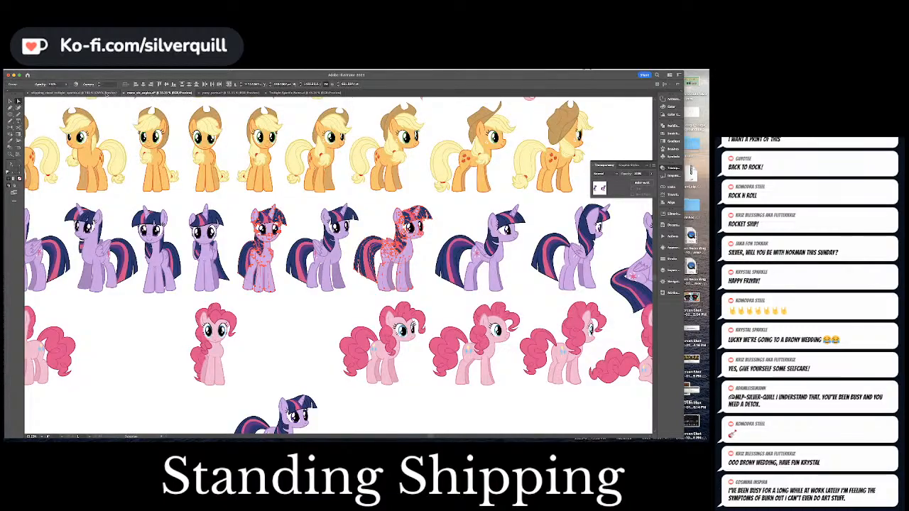
{"action": "left_click", "coordinate": [74, 93]}
{"action": "key", "text": "super+v"}
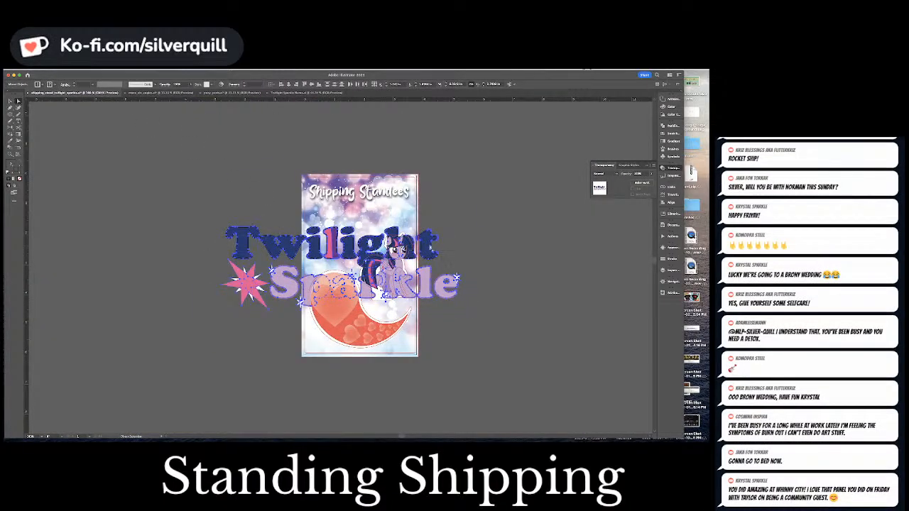
Scale the Twilight Sparkle lettering down to fit the card and place it beneath the Shipping Standees title.
{"action": "left_click_drag", "start_coordinate": [459, 226], "coordinate": [353, 273]}
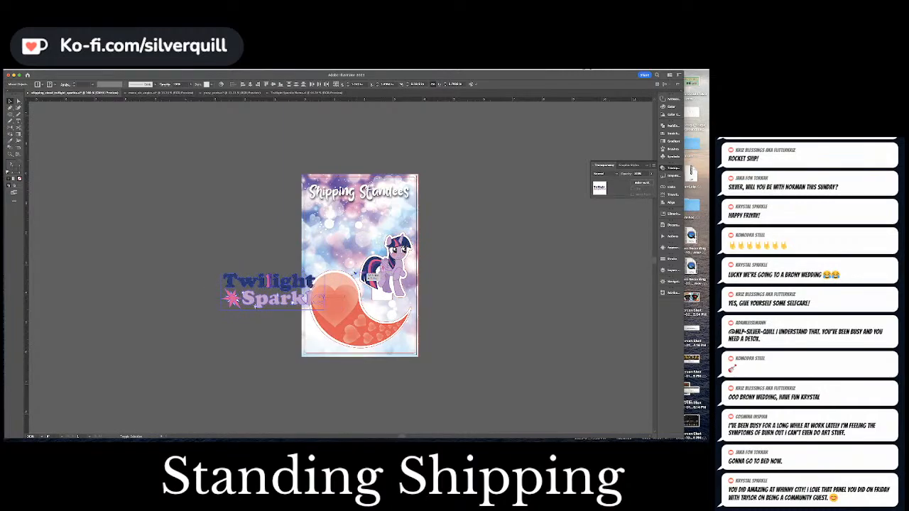
{"action": "left_click_drag", "start_coordinate": [255, 307], "coordinate": [339, 241]}
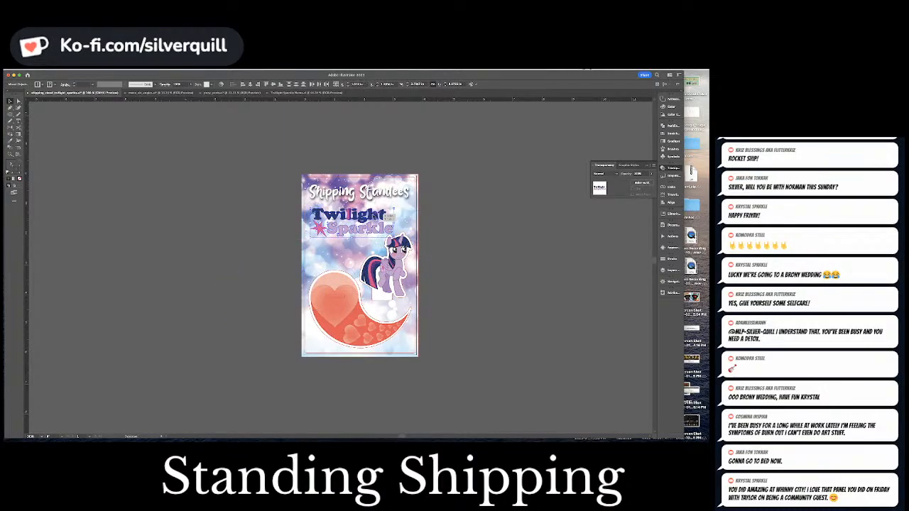
{"action": "left_click", "coordinate": [450, 227]}
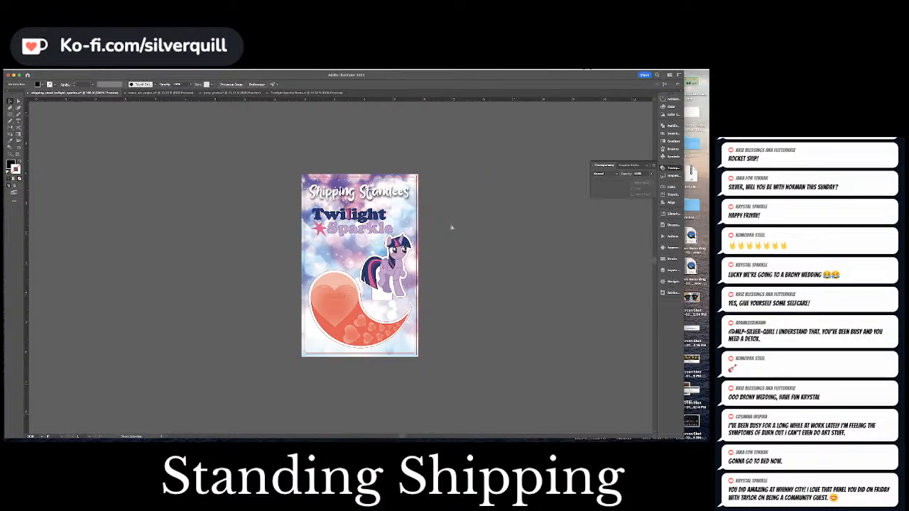
Group the pieces of the Twilight Sparkle lettering beneath the title.
{"action": "key", "text": "super+equal"}
{"action": "key", "text": "super+equal"}
{"action": "key", "text": "super+equal"}
{"action": "left_click_drag", "start_coordinate": [406, 201], "coordinate": [338, 306]}
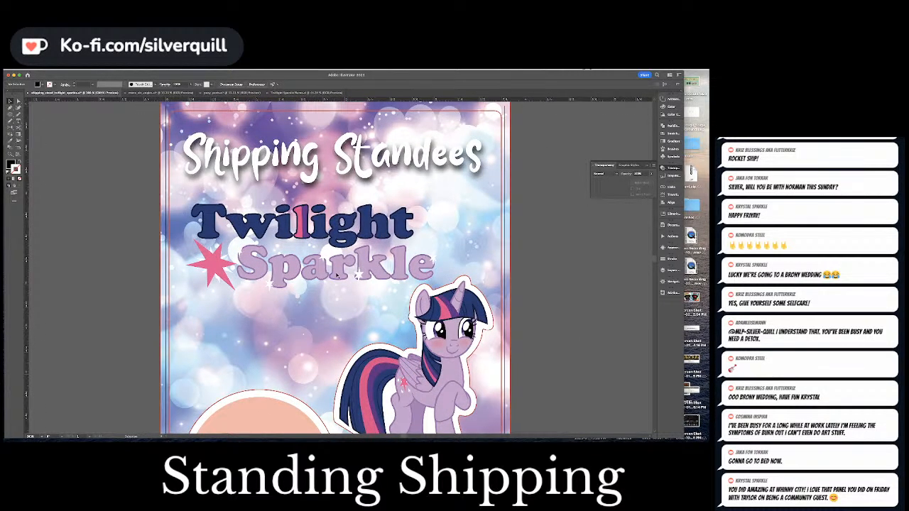
{"action": "left_click", "coordinate": [337, 274]}
{"action": "key", "text": "super+z"}
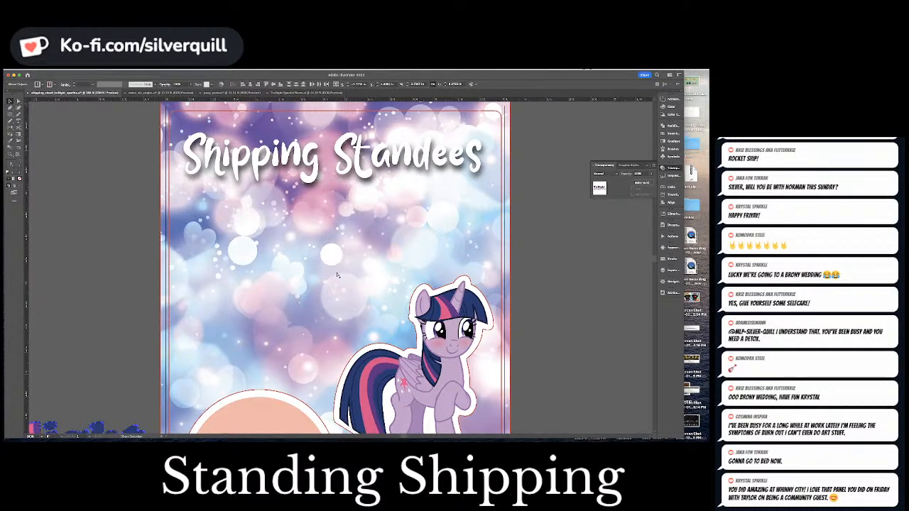
{"action": "key", "text": "super+shift+z"}
{"action": "key", "text": "super+g"}
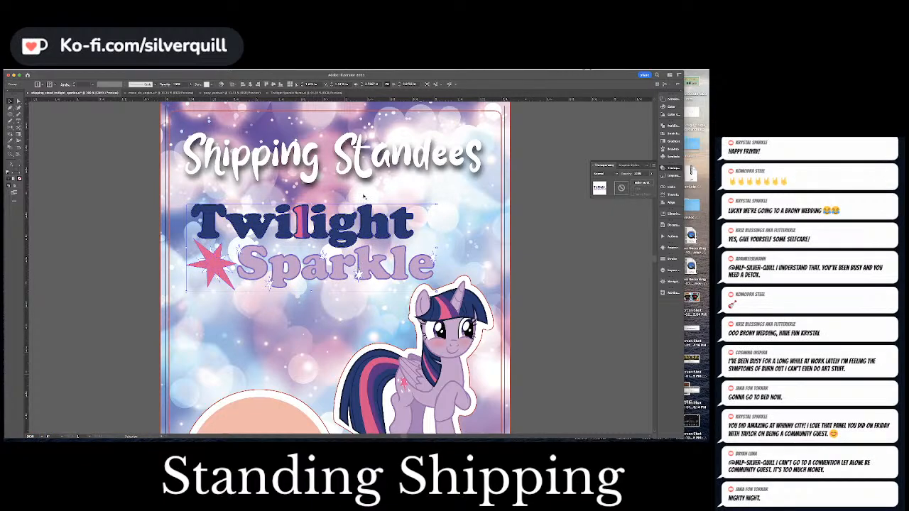
Apply a Multiply drop shadow at 50% opacity to the Twilight Sparkle lettering group and deselect it.
{"action": "left_click", "coordinate": [141, 74]}
{"action": "mouse_move", "coordinate": [146, 137]}
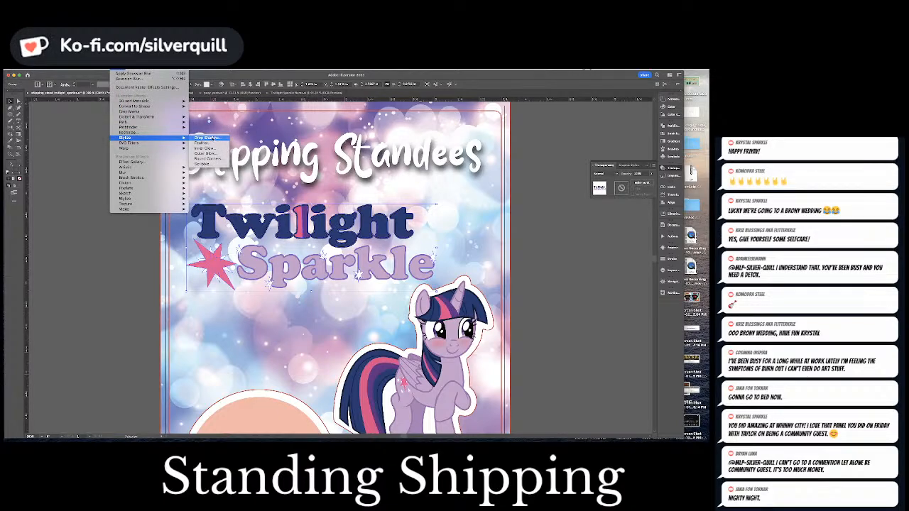
{"action": "left_click", "coordinate": [206, 137]}
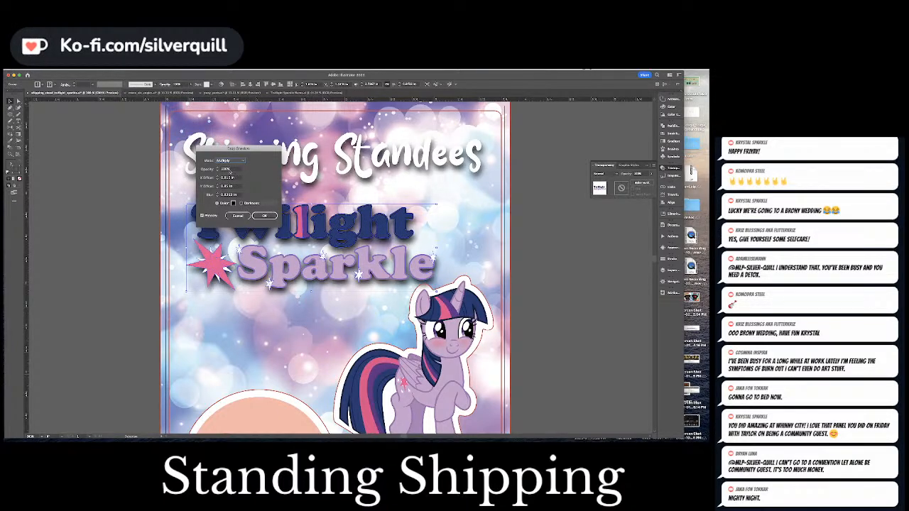
{"action": "left_click_drag", "start_coordinate": [231, 169], "coordinate": [213, 166]}
{"action": "type", "text": "50"}
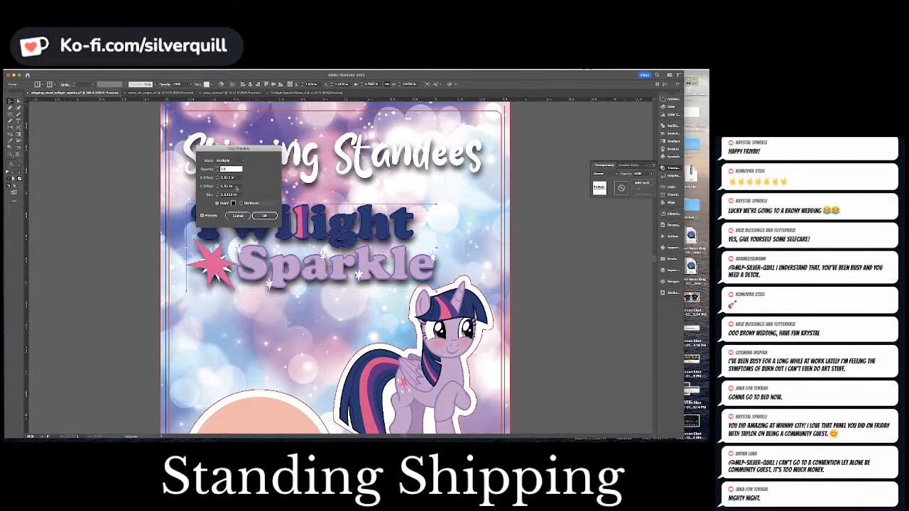
{"action": "key", "text": "Tab"}
{"action": "left_click", "coordinate": [263, 216]}
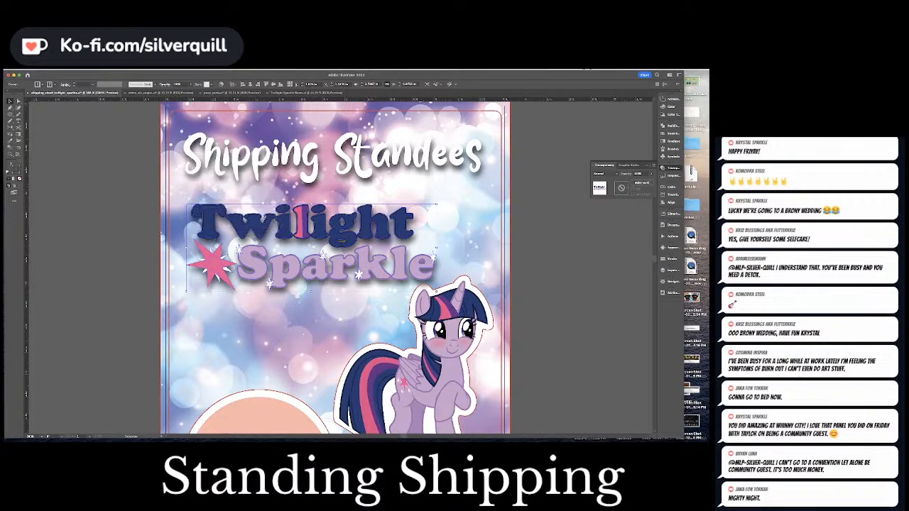
{"action": "left_click", "coordinate": [533, 279]}
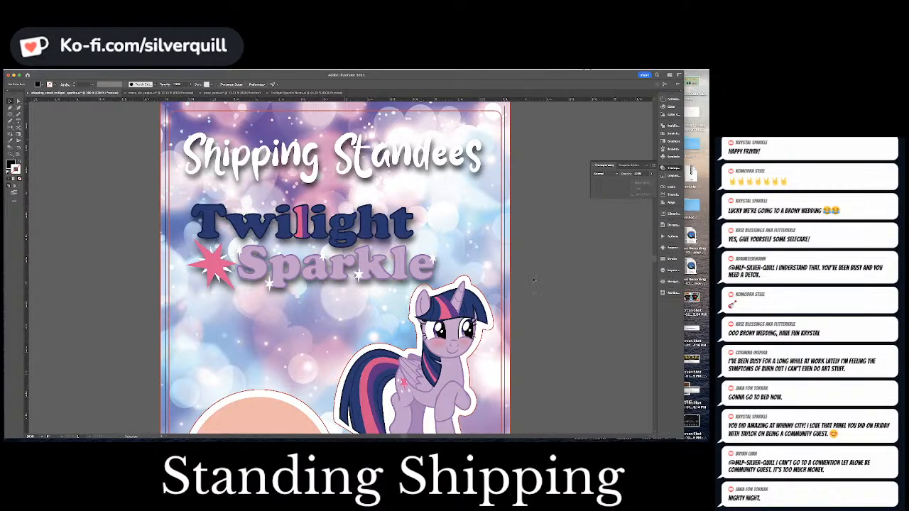
Move the Twilight Sparkle lettering slightly up, closer to the Shipping Standees title, and deselect it.
{"action": "key", "text": "super+minus"}
{"action": "key", "text": "super+minus"}
{"action": "key", "text": "super+minus"}
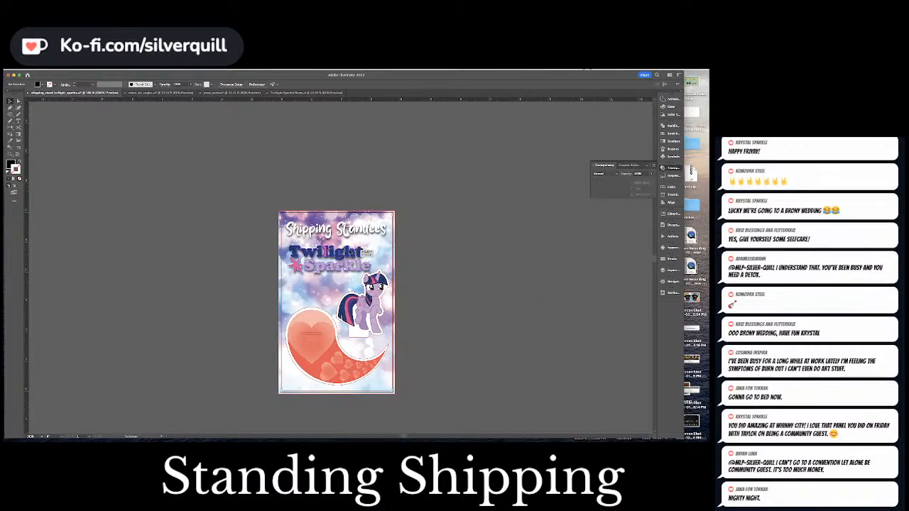
{"action": "left_click_drag", "start_coordinate": [352, 251], "coordinate": [351, 247]}
{"action": "left_click", "coordinate": [447, 265]}
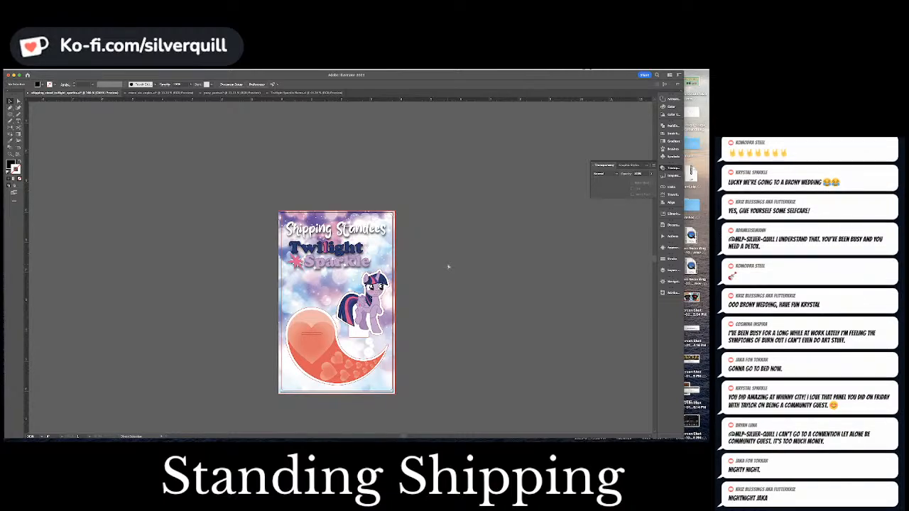
Copy Twilight Sparkle and the heart base with their cut outlines and paste them on the empty canvas beside the card.
{"action": "left_click", "coordinate": [340, 278]}
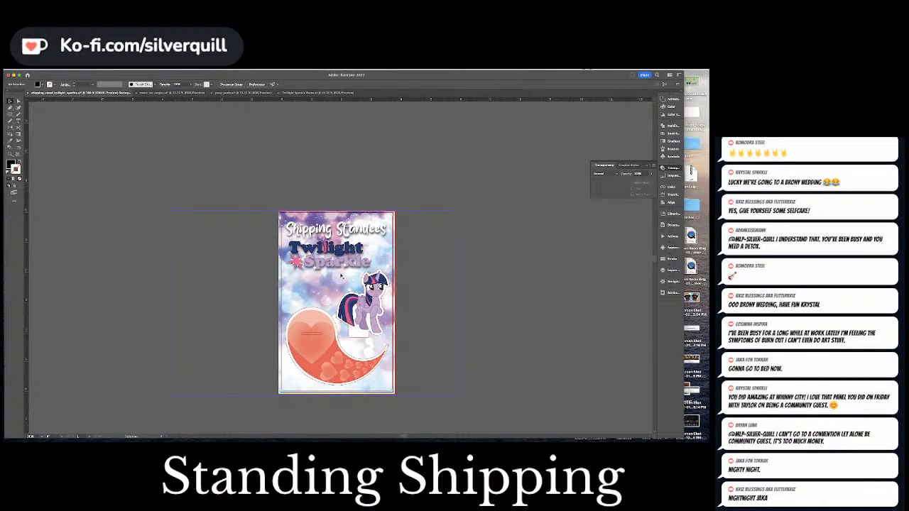
{"action": "left_click", "coordinate": [379, 324]}
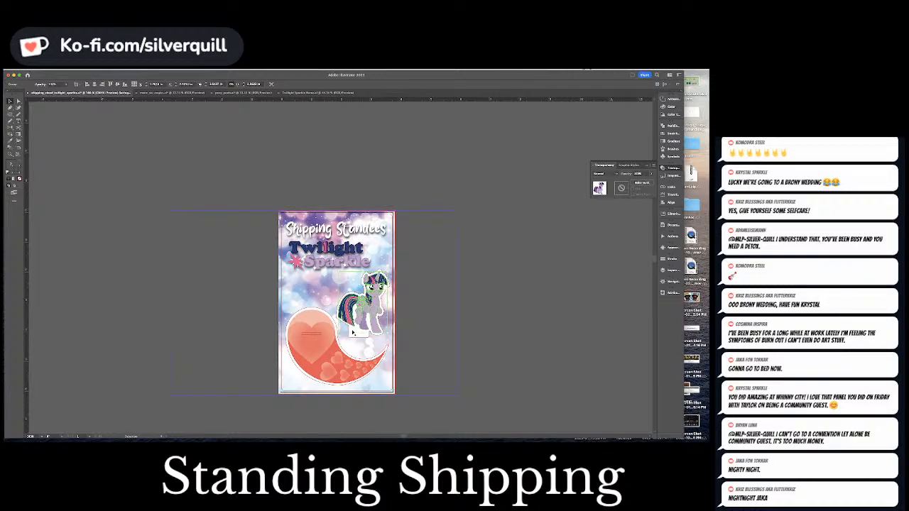
{"action": "left_click", "coordinate": [316, 326]}
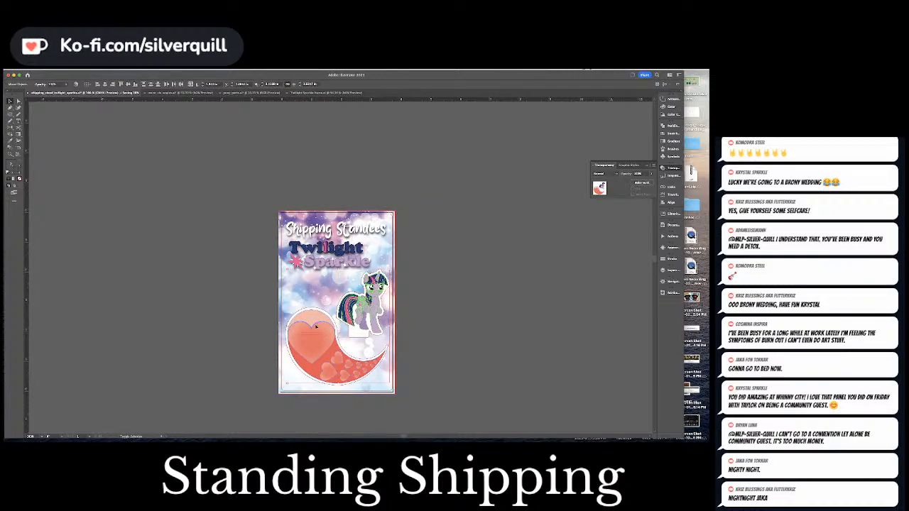
{"action": "left_click", "coordinate": [321, 310], "text": "shift"}
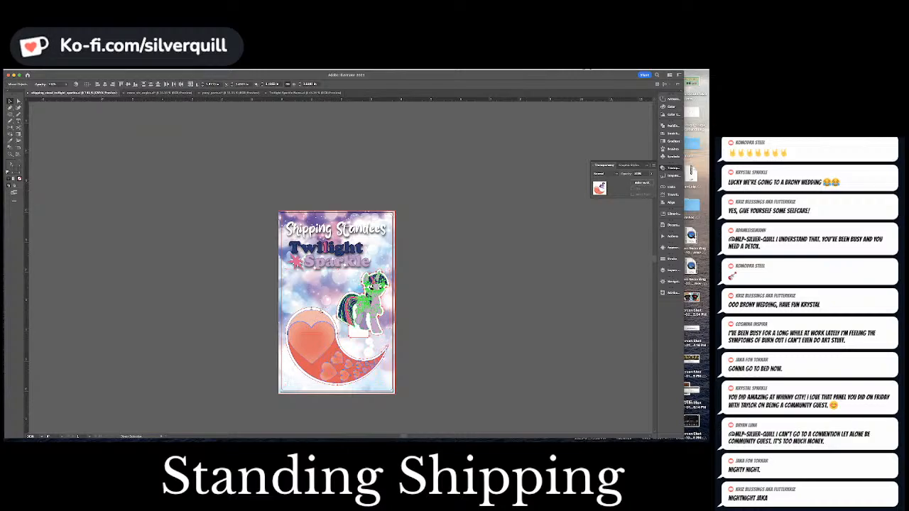
{"action": "scroll", "coordinate": [200, 274], "scroll_direction": "right", "scroll_amount": 5}
{"action": "key", "text": "super+v"}
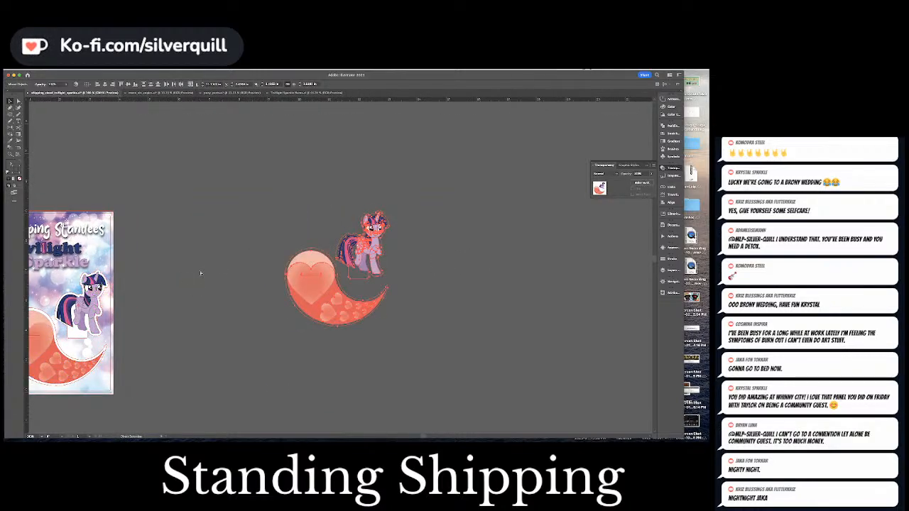
{"action": "left_click", "coordinate": [200, 273]}
Place the copied Twilight Sparkle figure with its tab outline on the round end of the copied heart base.
{"action": "key", "text": "v"}
{"action": "left_click", "coordinate": [375, 242]}
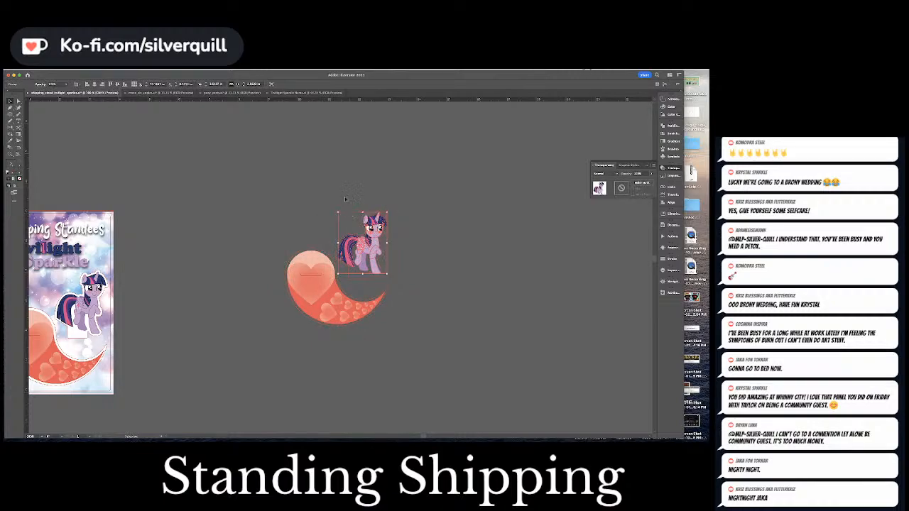
{"action": "left_click_drag", "start_coordinate": [345, 198], "coordinate": [397, 282]}
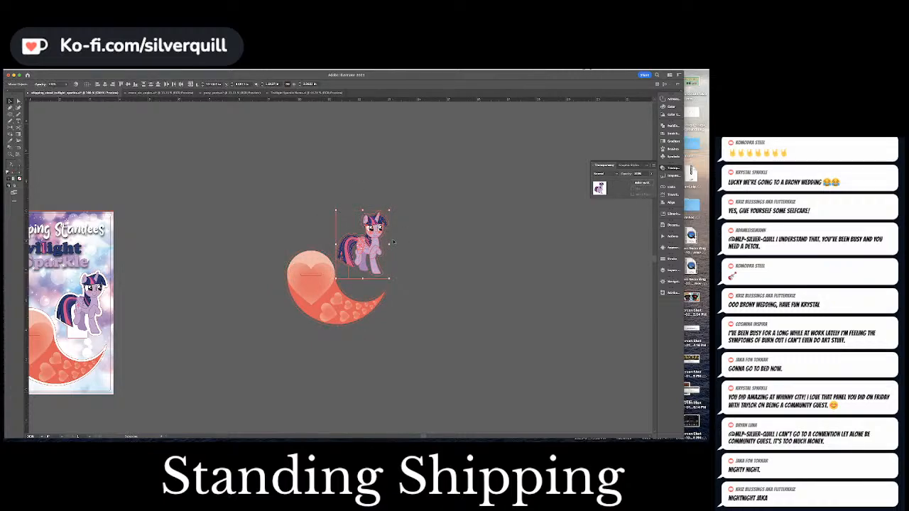
{"action": "left_click_drag", "start_coordinate": [387, 242], "coordinate": [343, 244]}
{"action": "left_click", "coordinate": [417, 222]}
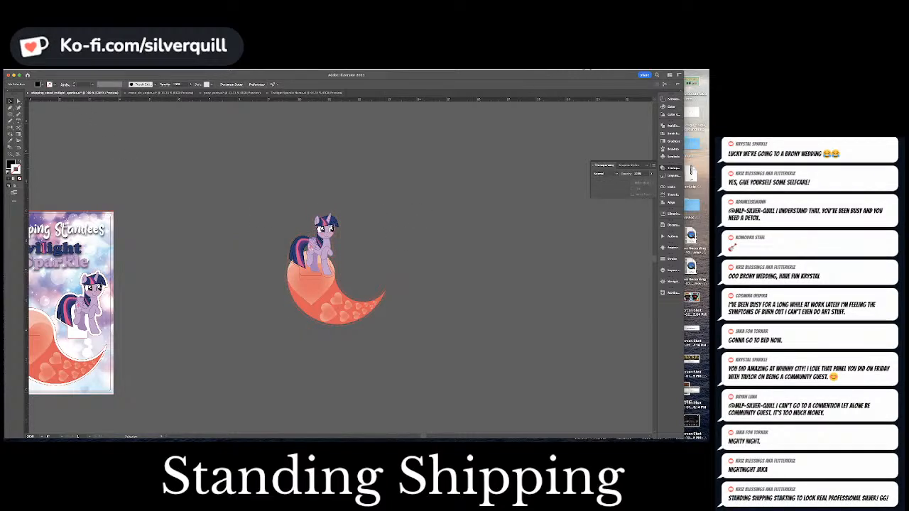
Open the recent Clutterstep version of the Shipping Standees file.
{"action": "left_click", "coordinate": [45, 69]}
{"action": "mouse_move", "coordinate": [54, 89]}
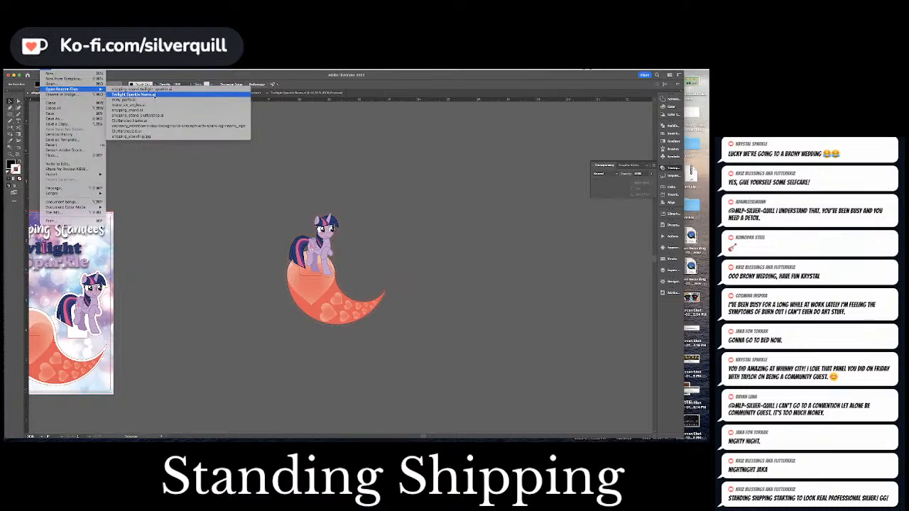
{"action": "left_click", "coordinate": [152, 95]}
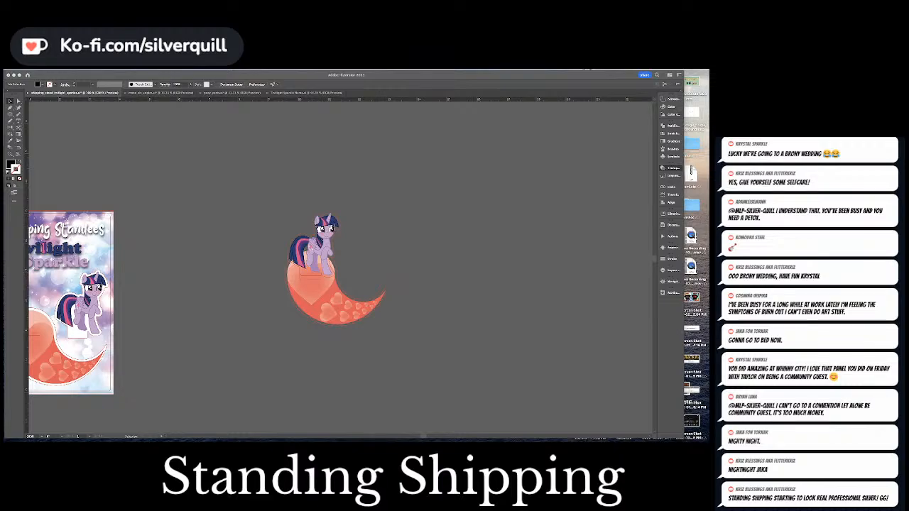
{"action": "left_click", "coordinate": [663, 167]}
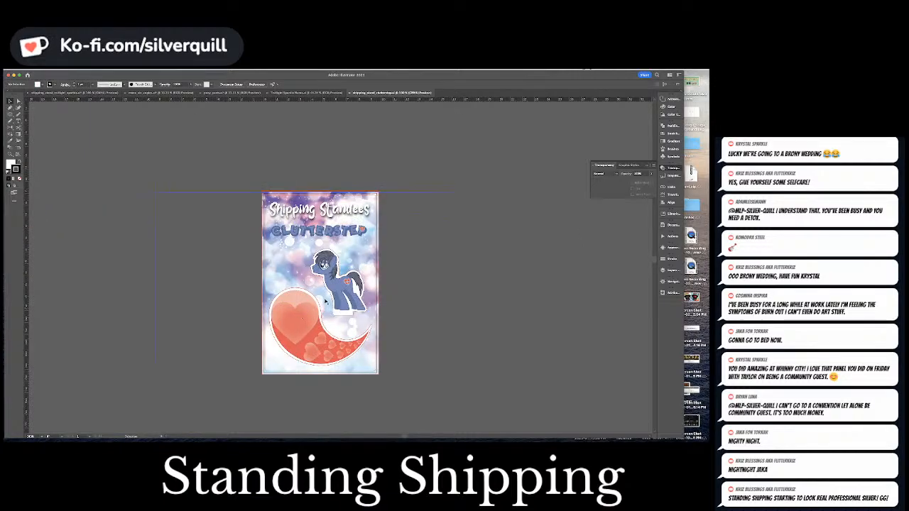
Copy the Clutterstep figure and heart base with their outlines and paste them beside the Twilight Sparkle test pieces.
{"action": "left_click", "coordinate": [329, 297]}
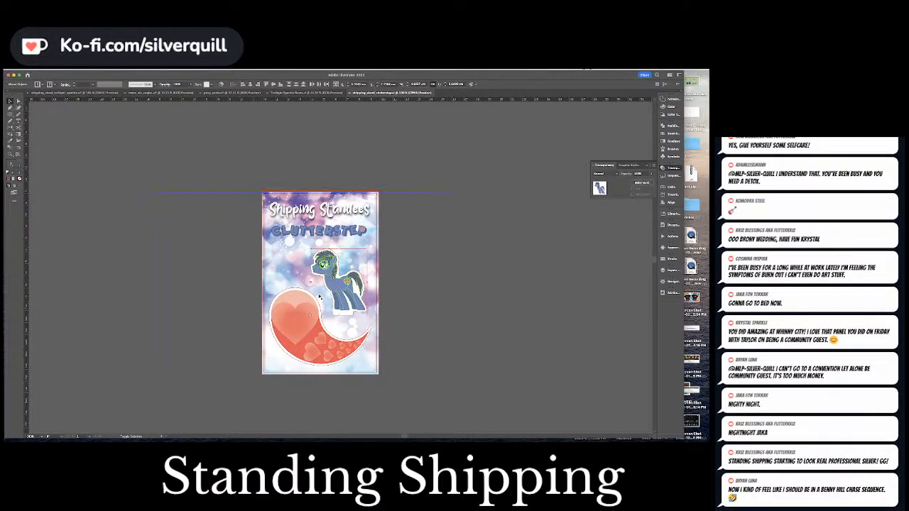
{"action": "left_click", "coordinate": [310, 294]}
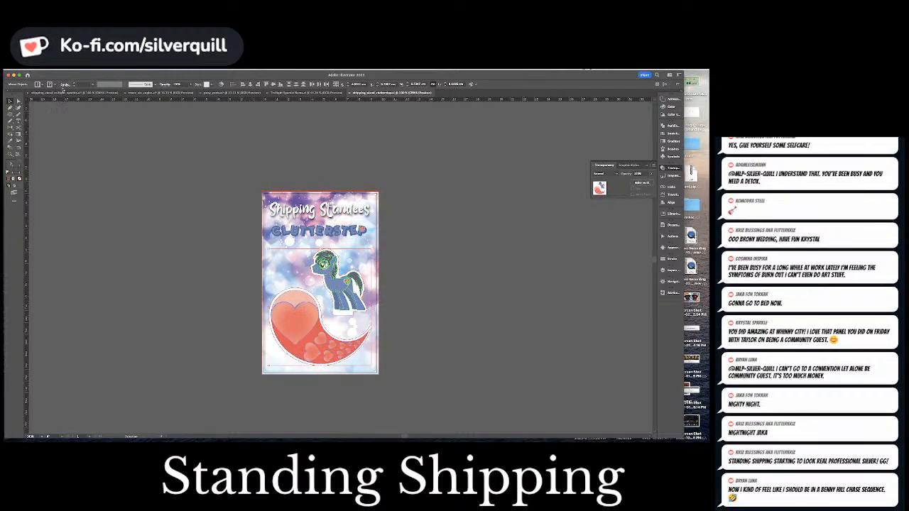
{"action": "left_click", "coordinate": [90, 93]}
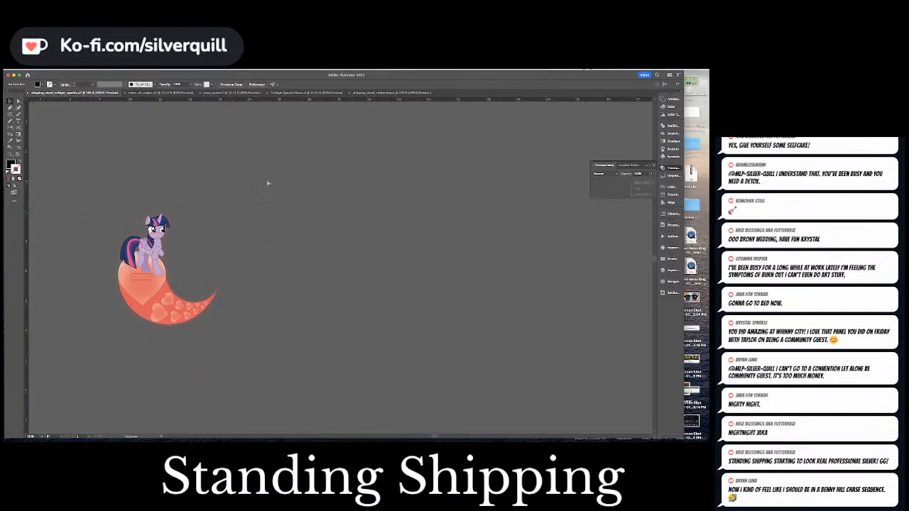
{"action": "key", "text": "ctrl+v"}
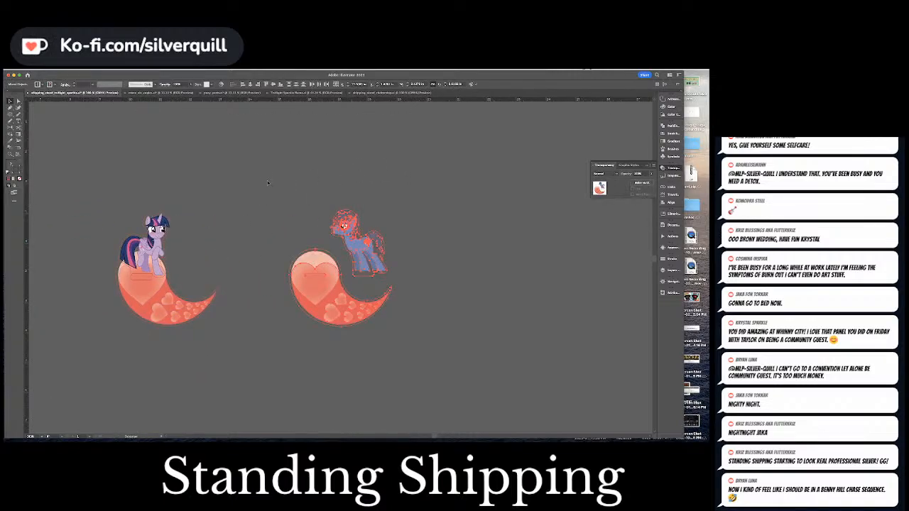
Rotate the pasted Clutterstep heart base half a turn without rotating its pony, then deselect it.
{"action": "left_click", "coordinate": [363, 260], "text": "shift"}
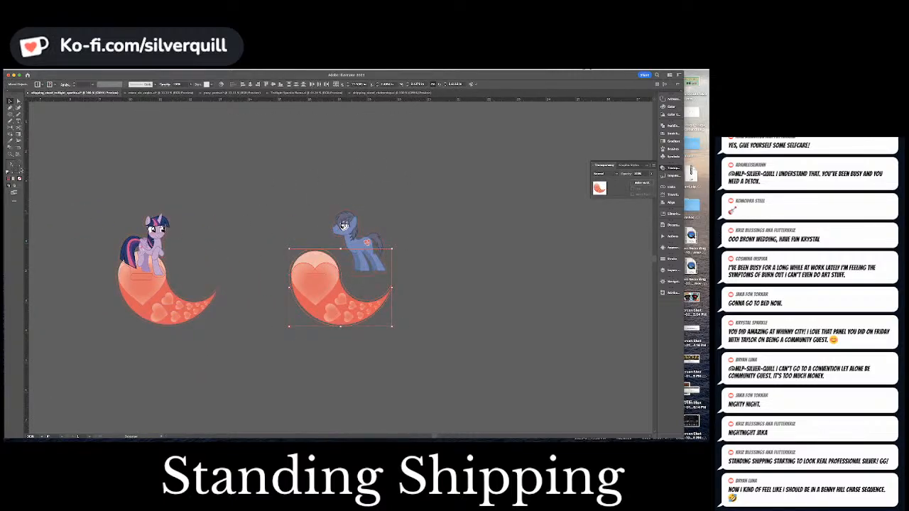
{"action": "left_click_drag", "start_coordinate": [10, 127], "coordinate": [39, 133]}
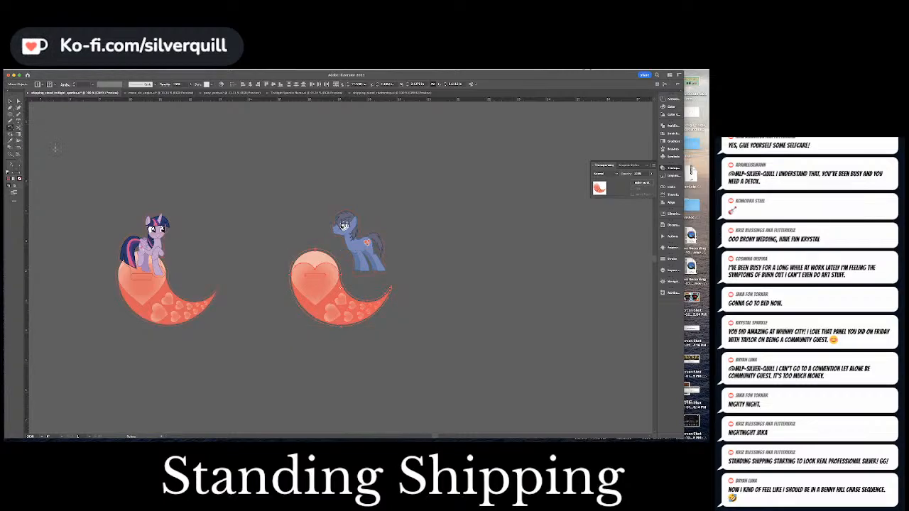
{"action": "left_click", "coordinate": [342, 275]}
{"action": "left_click_drag", "start_coordinate": [344, 304], "coordinate": [368, 246]}
{"action": "key", "text": "v"}
{"action": "left_click", "coordinate": [417, 230]}
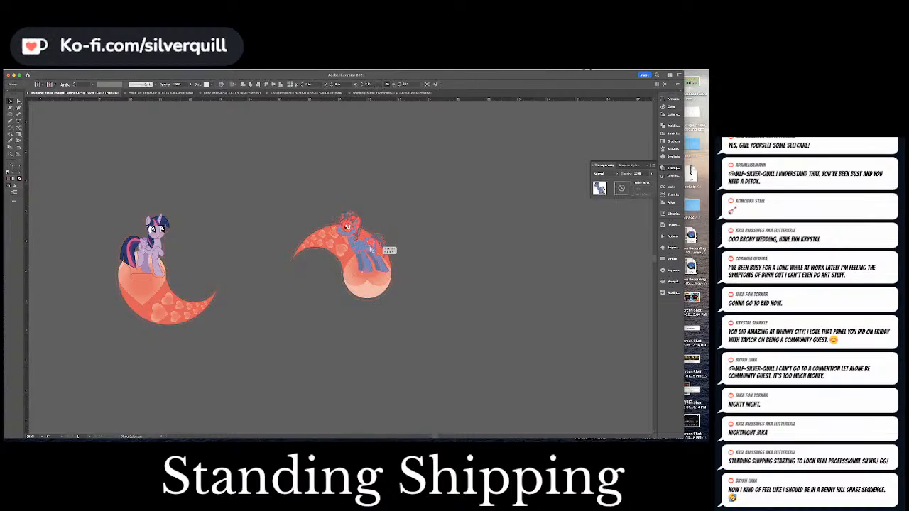
Group the Clutterstep pony with its tab outline and deselect the group.
{"action": "left_click", "coordinate": [344, 248], "text": "shift"}
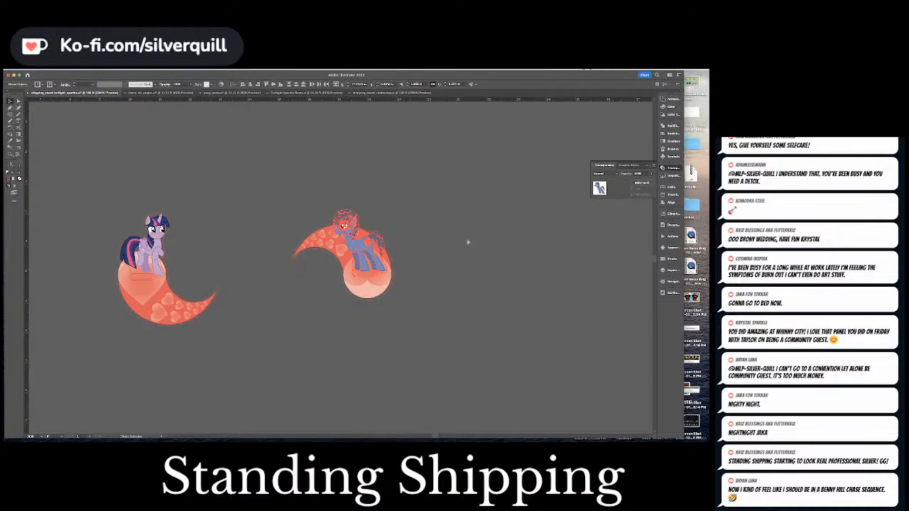
{"action": "key", "text": "super+g"}
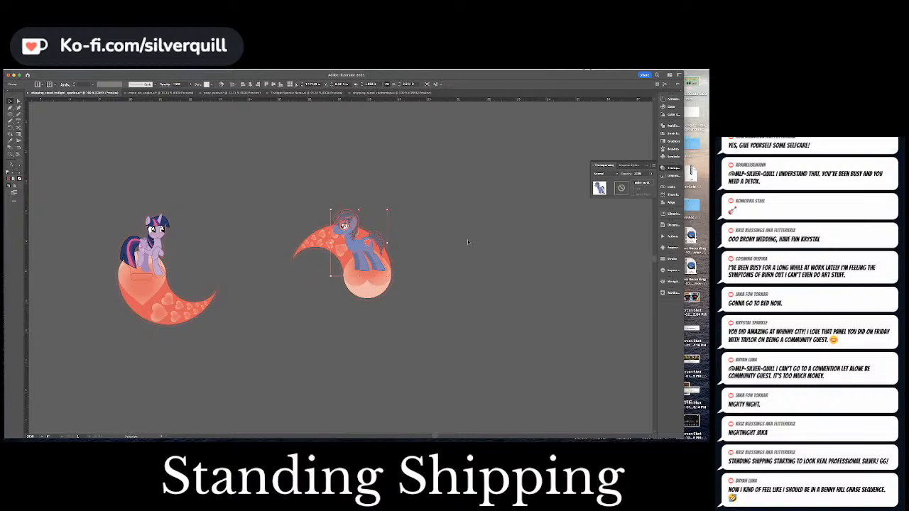
{"action": "left_click", "coordinate": [467, 239]}
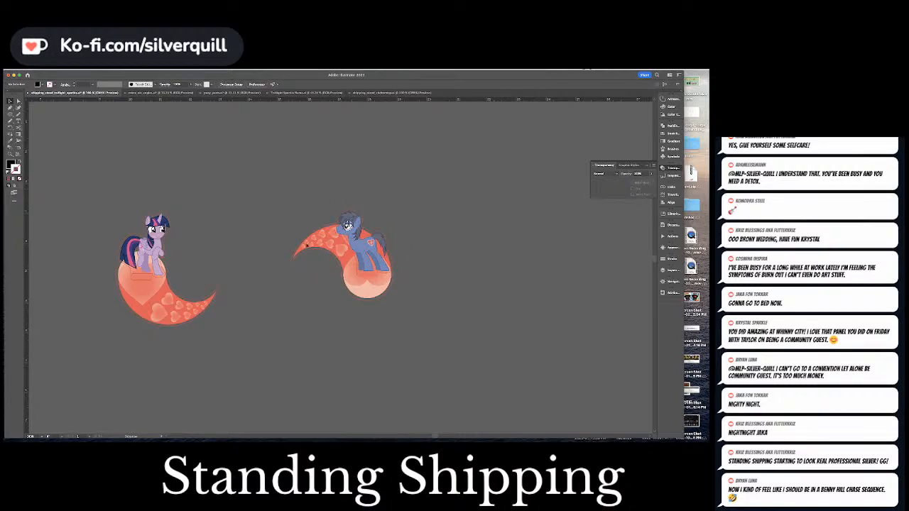
Group the pieces of the rotated Clutterstep heart base, leaving the pony out of the group.
{"action": "left_click", "coordinate": [306, 245]}
{"action": "left_click", "coordinate": [305, 279]}
{"action": "left_click", "coordinate": [341, 274]}
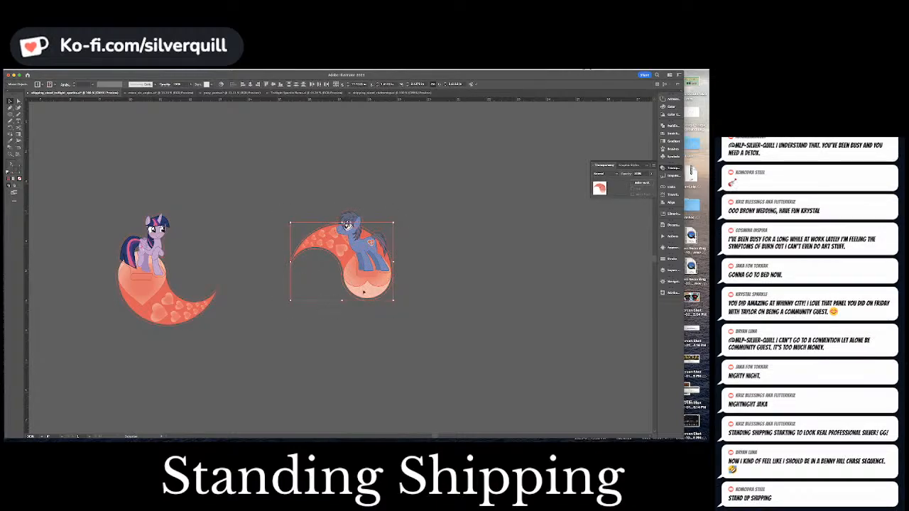
{"action": "left_click", "coordinate": [344, 216], "text": "shift"}
{"action": "left_click", "coordinate": [341, 215], "text": "shift"}
{"action": "left_click", "coordinate": [398, 215]}
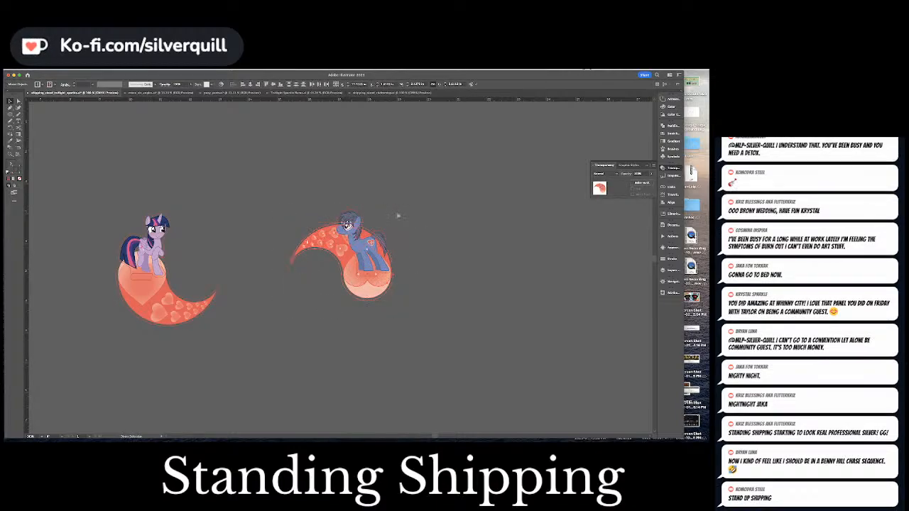
{"action": "left_click", "coordinate": [332, 239]}
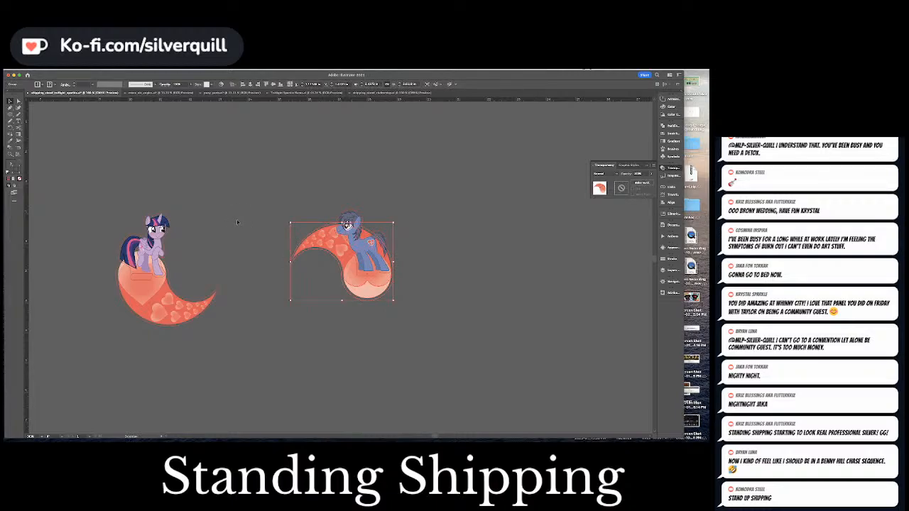
Group the pieces of Twilight Sparkle's copied heart base, leaving the pony out of the group.
{"action": "left_click", "coordinate": [147, 245]}
{"action": "left_click", "coordinate": [182, 302], "text": "shift"}
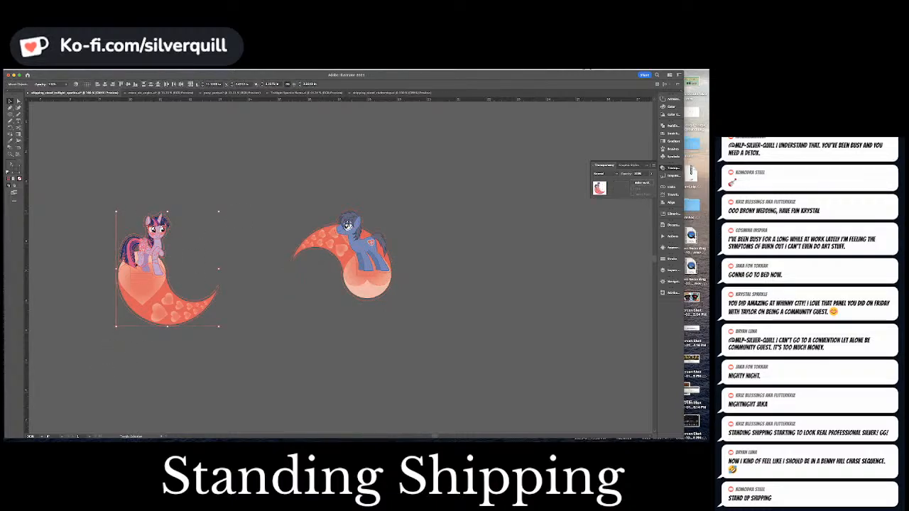
{"action": "left_click", "coordinate": [155, 248], "text": "shift"}
{"action": "key", "text": "Up"}
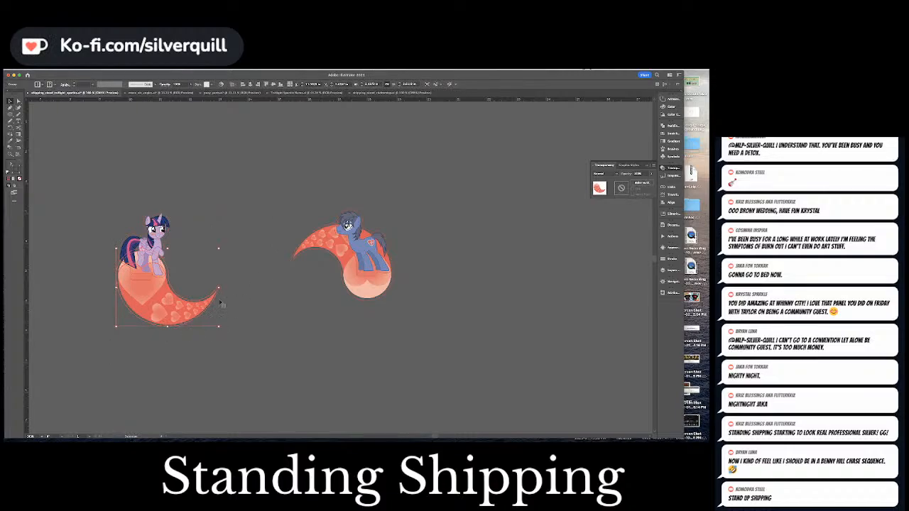
Move the Clutterstep pony and its base straight left until the base fits into the curve of Twilight Sparkle's base.
{"action": "left_click", "coordinate": [327, 247], "text": "shift"}
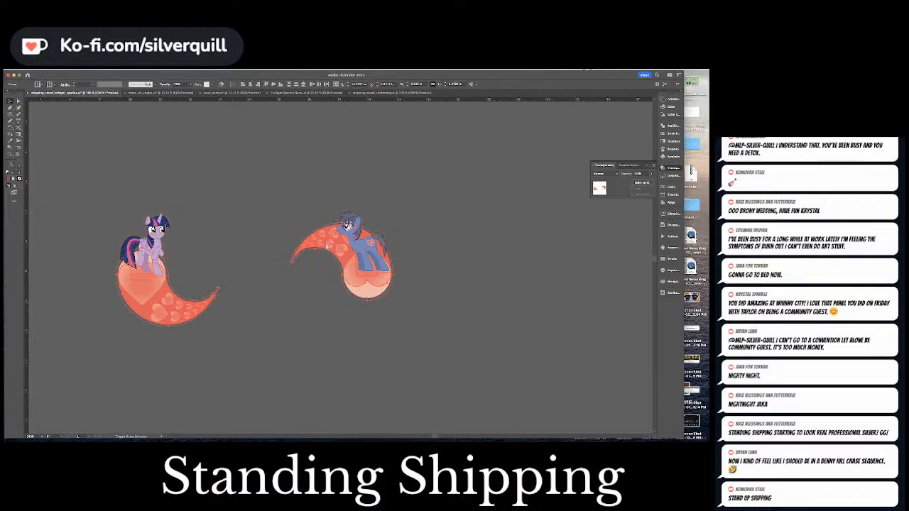
{"action": "left_click", "coordinate": [359, 282]}
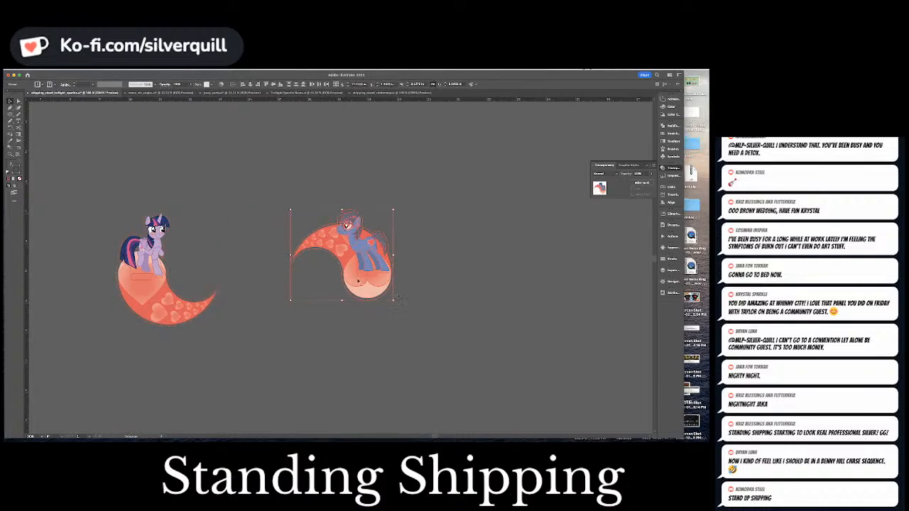
{"action": "key", "text": "shift+Left"}
{"action": "key", "text": "shift+Left"}
{"action": "key", "text": "shift+Left"}
{"action": "key", "text": "shift+Left"}
{"action": "key", "text": "shift+Left"}
{"action": "key", "text": "shift+Left"}
{"action": "key", "text": "shift+Left"}
{"action": "key", "text": "shift+Left"}
{"action": "key", "text": "shift+Left"}
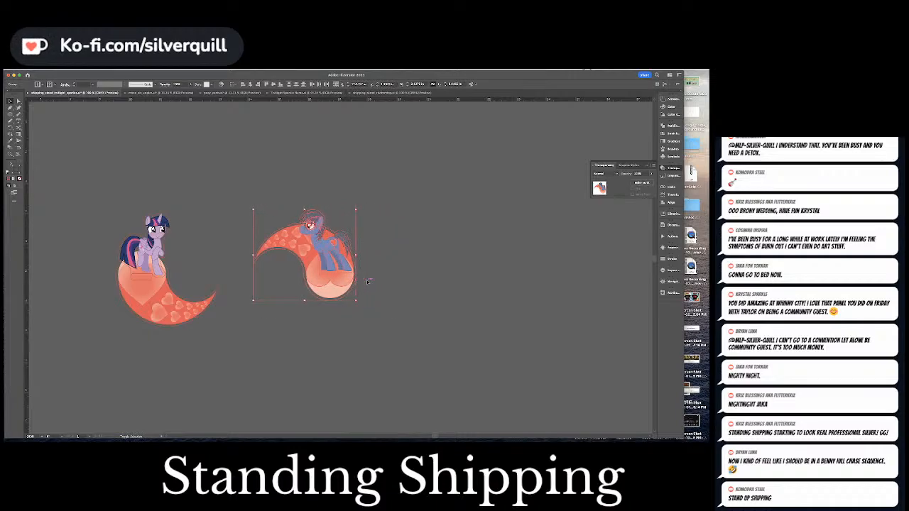
{"action": "key", "text": "shift+Left"}
{"action": "key", "text": "shift+Left"}
{"action": "key", "text": "shift+Left"}
{"action": "key", "text": "shift+Left"}
{"action": "key", "text": "shift+Left"}
{"action": "key", "text": "shift+Left"}
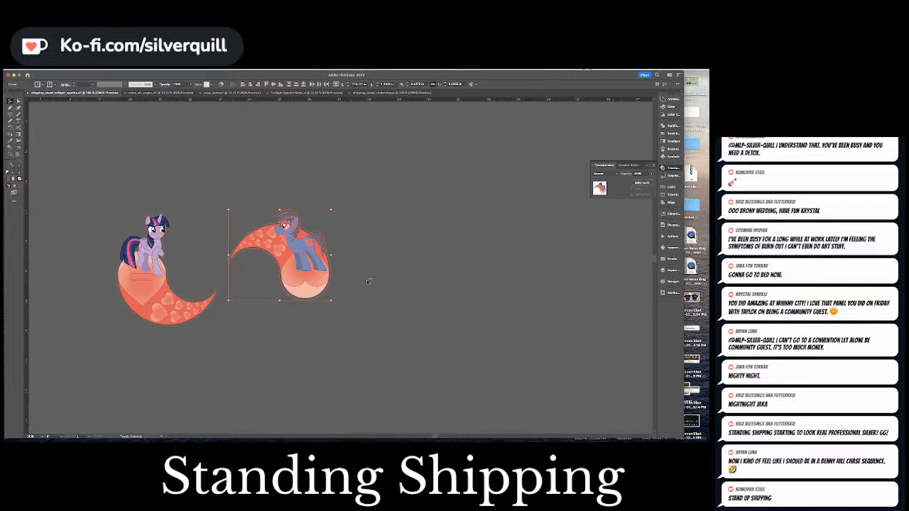
{"action": "key", "text": "shift+Left"}
{"action": "key", "text": "shift+Left"}
{"action": "key", "text": "shift+Left"}
{"action": "key", "text": "shift+Left"}
{"action": "key", "text": "shift+Left"}
{"action": "key", "text": "shift+Left"}
{"action": "key", "text": "shift+Left"}
{"action": "key", "text": "shift+Left"}
{"action": "key", "text": "shift+Left"}
{"action": "key", "text": "shift+Left"}
{"action": "key", "text": "shift+Left"}
{"action": "key", "text": "shift+Left"}
{"action": "key", "text": "shift+Left"}
{"action": "key", "text": "shift+Left"}
{"action": "key", "text": "shift+Left"}
{"action": "key", "text": "shift+Left"}
{"action": "key", "text": "shift+Left"}
{"action": "key", "text": "shift+Left"}
{"action": "key", "text": "shift+Left"}
{"action": "key", "text": "shift+Left"}
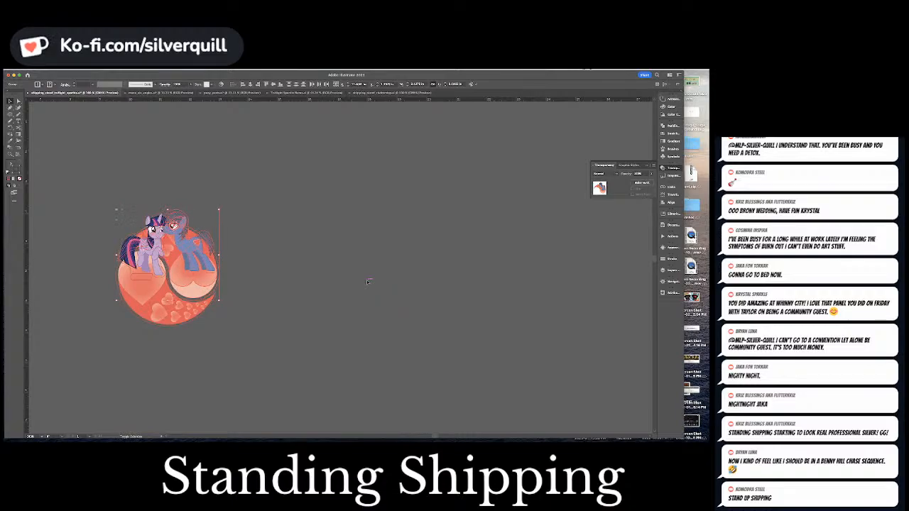
Fine-tune the horizontal position of the Clutterstep pony and base against Twilight Sparkle's outlines in small increments.
{"action": "key", "text": "ctrl+0"}
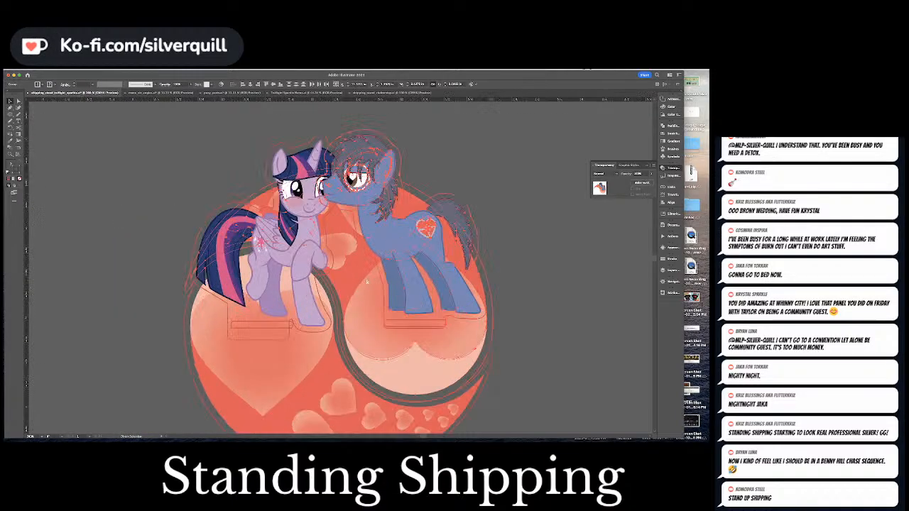
{"action": "key", "text": "Right"}
{"action": "key", "text": "Right"}
{"action": "key", "text": "Right"}
{"action": "key", "text": "Right"}
{"action": "key", "text": "Right"}
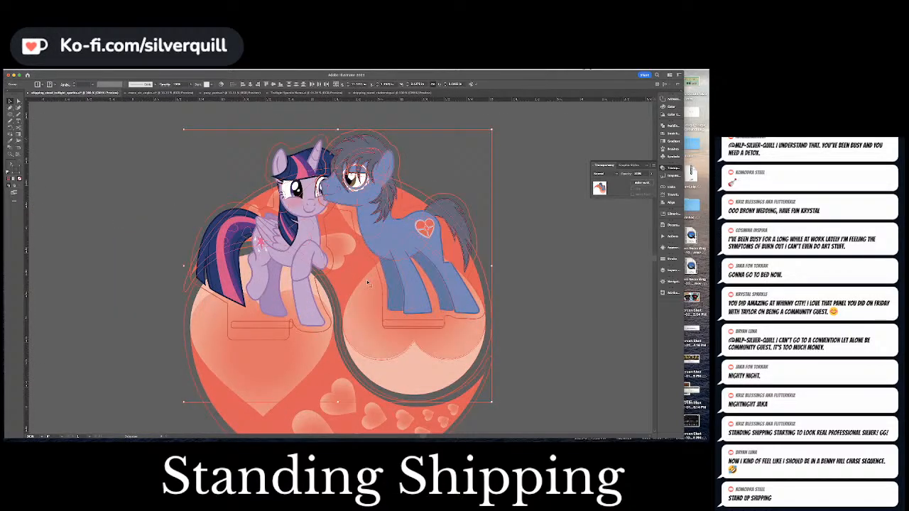
Nudge the Clutterstep pony and its base slightly right against Twilight Sparkle's base and clear the selection.
{"action": "key", "text": "Left"}
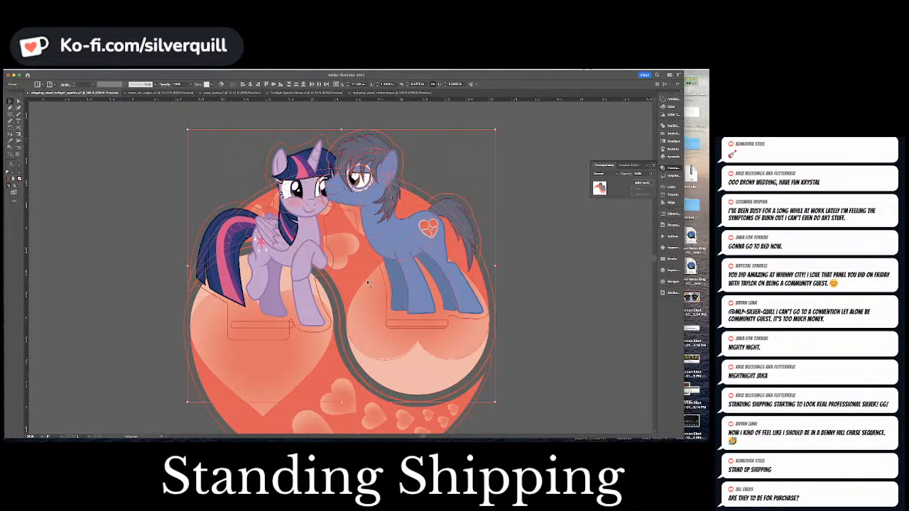
{"action": "key", "text": "super+shift+a"}
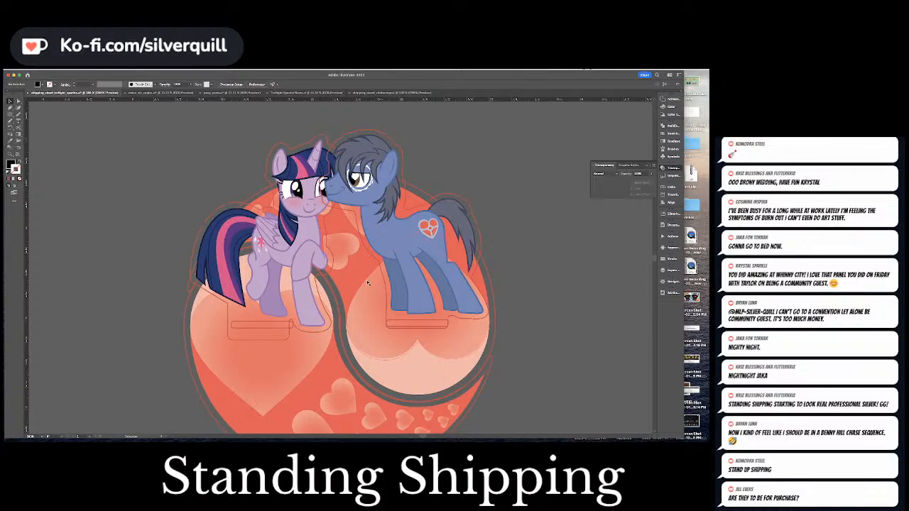
Move Twilight Sparkle's standee straight left in small increments until her face clears the Clutterstep pony's muzzle, leaving both bases in place.
{"action": "left_click", "coordinate": [319, 277]}
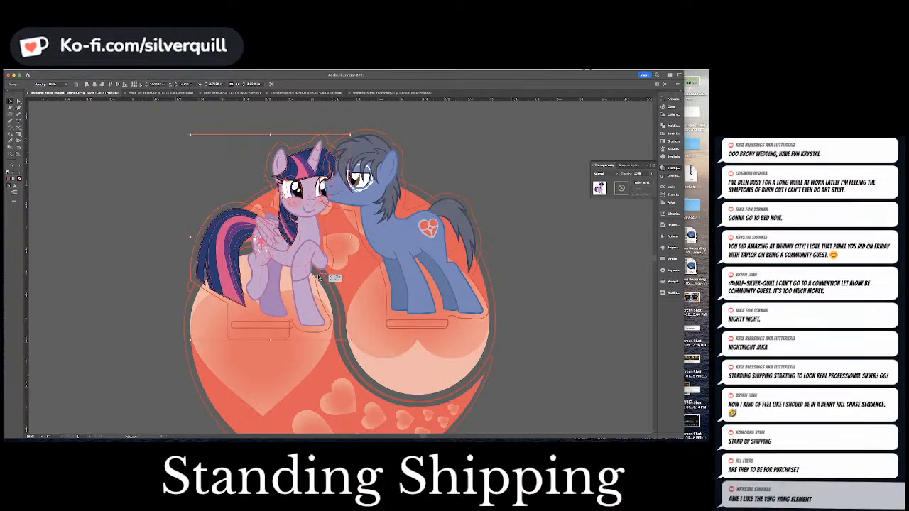
{"action": "key", "text": "shift+Left"}
{"action": "key", "text": "shift+Left"}
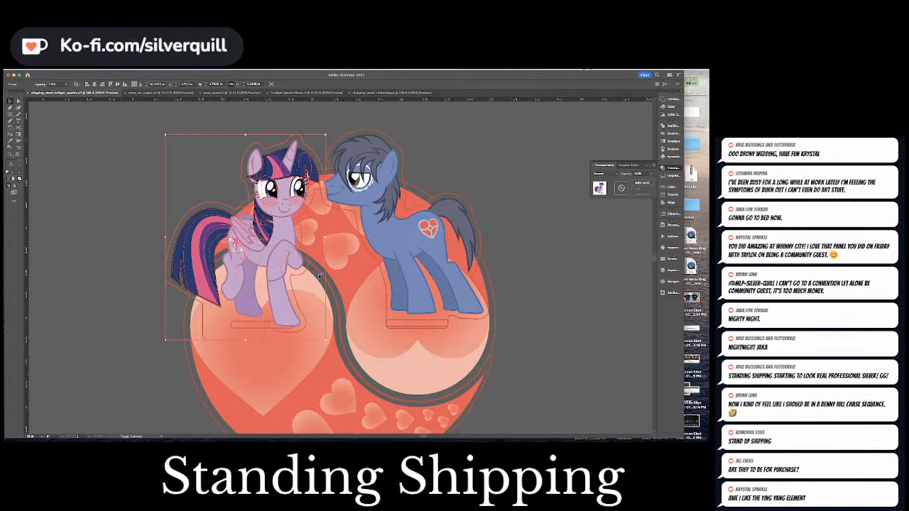
{"action": "key", "text": "shift+Left"}
{"action": "key", "text": "shift+Right"}
{"action": "key", "text": "Left"}
{"action": "key", "text": "Left"}
{"action": "key", "text": "Left"}
{"action": "key", "text": "Left"}
{"action": "key", "text": "Left"}
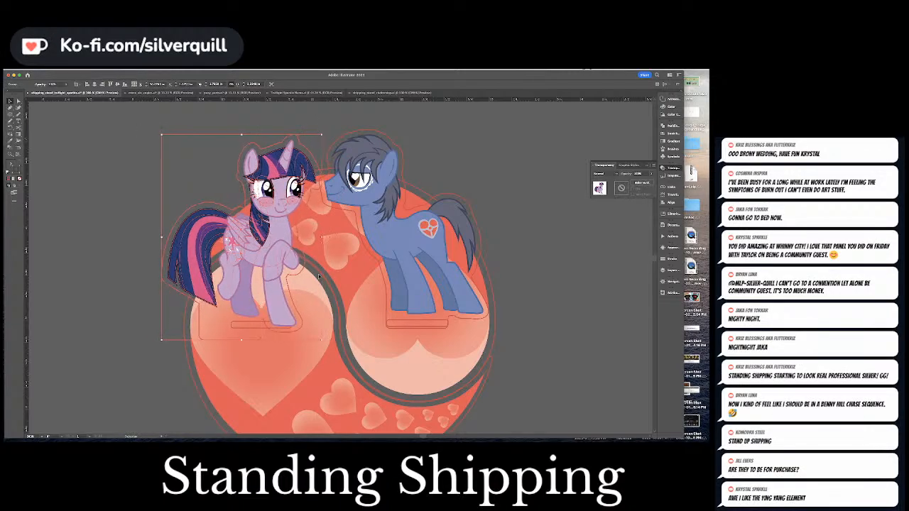
{"action": "key", "text": "Right"}
{"action": "key", "text": "Left"}
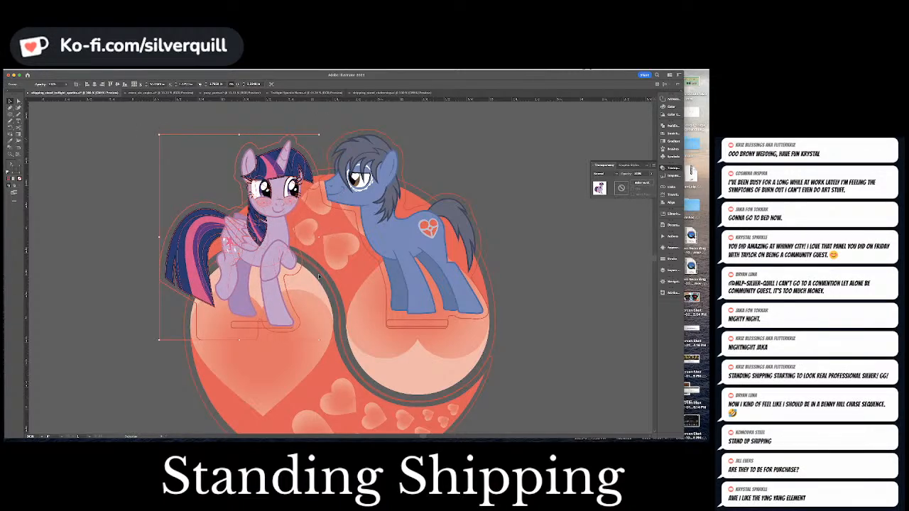
{"action": "key", "text": "super+h"}
{"action": "key", "text": "super+shift+a"}
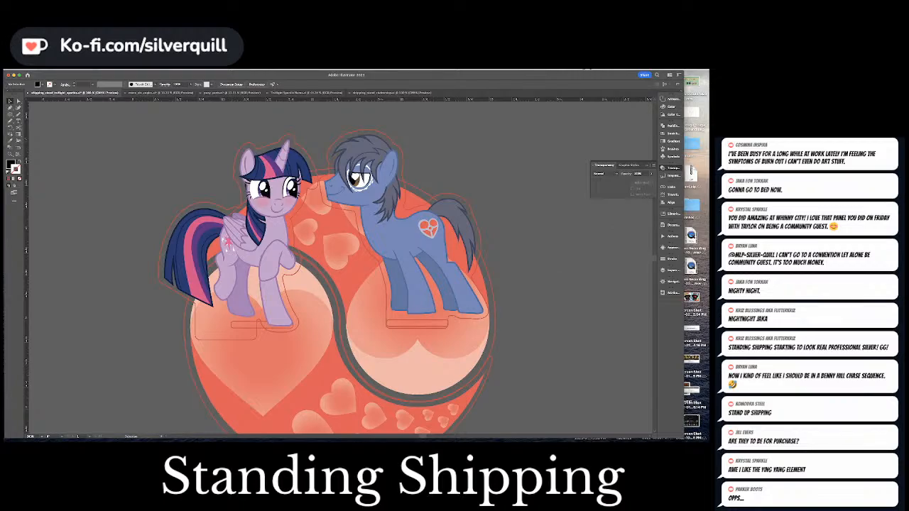
Examine up close how the two ponies' faces and cut outlines line up on the interlocked bases.
{"action": "key", "text": "super+Tab"}
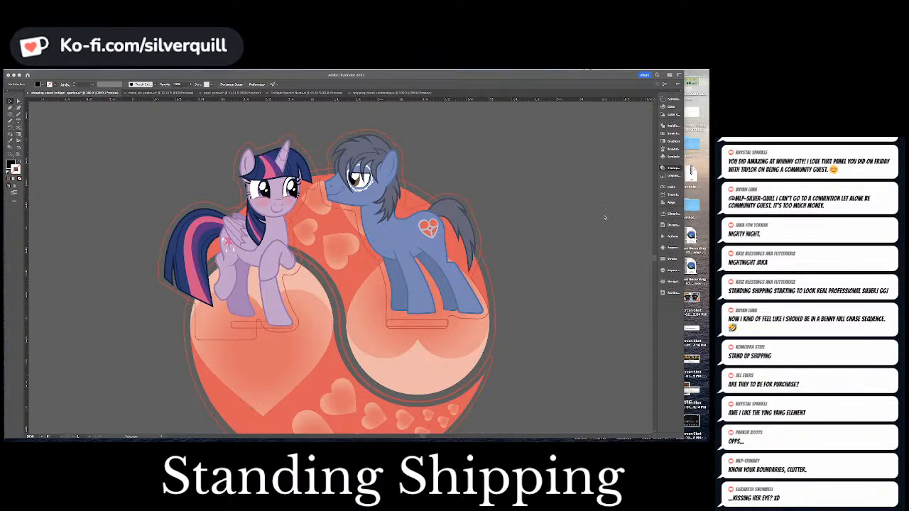
{"action": "left_click", "coordinate": [556, 207]}
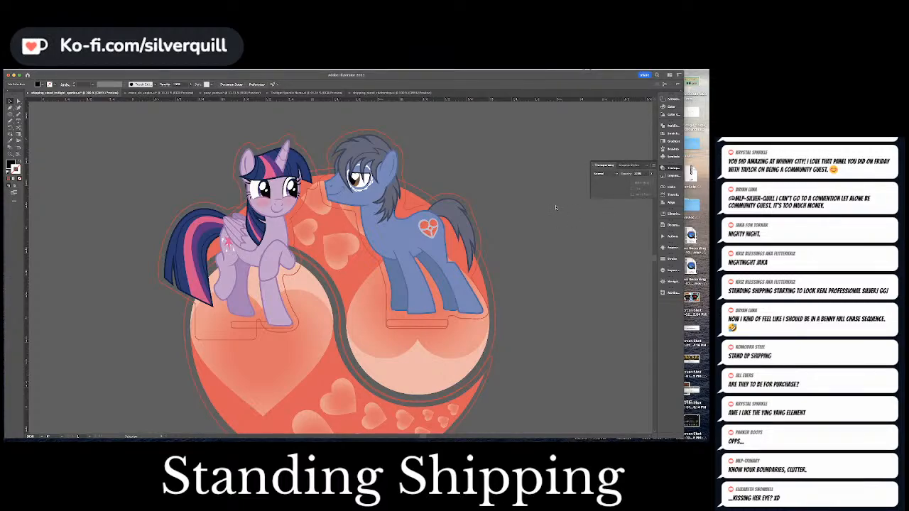
{"action": "key", "text": "super+equal"}
{"action": "key", "text": "super+equal"}
{"action": "left_click_drag", "start_coordinate": [363, 124], "coordinate": [356, 248]}
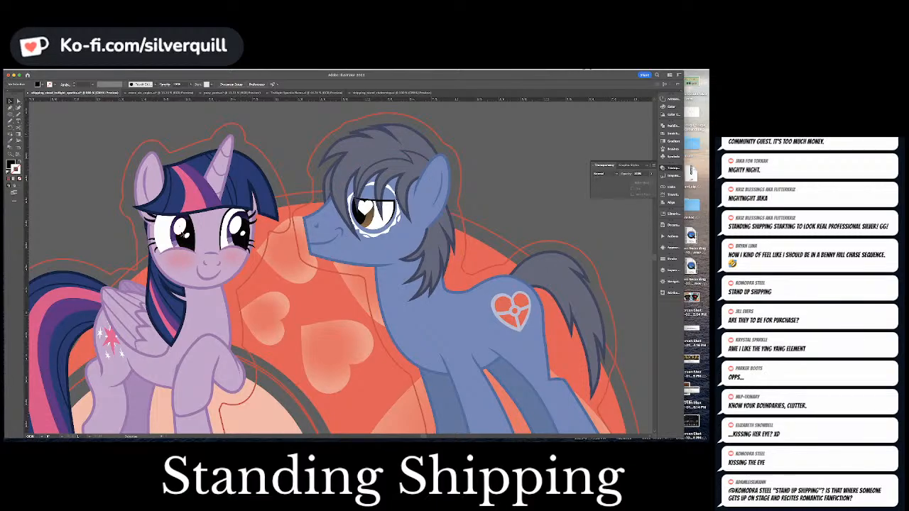
{"action": "key", "text": "a"}
{"action": "key", "text": "super+minus"}
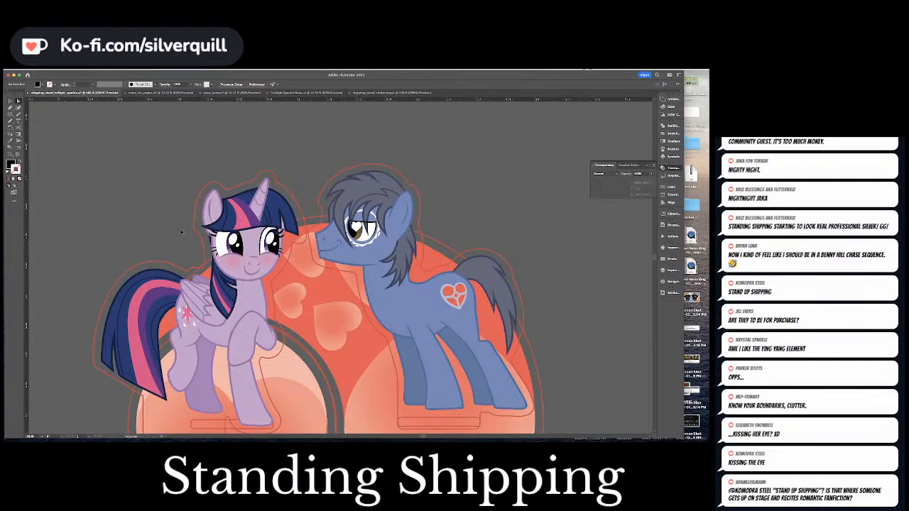
Copy the narrow slot rectangle from the heart base on the Twilight Sparkle card.
{"action": "key", "text": "super+minus"}
{"action": "key", "text": "super+minus"}
{"action": "key", "text": "super+minus"}
{"action": "key", "text": "super+minus"}
{"action": "left_click_drag", "start_coordinate": [216, 235], "coordinate": [397, 176]}
{"action": "key", "text": "v"}
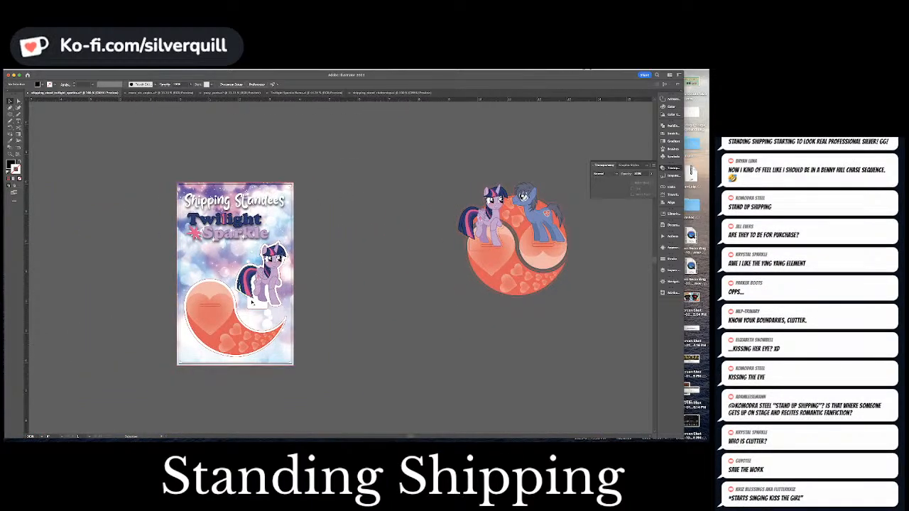
{"action": "left_click", "coordinate": [250, 305]}
{"action": "key", "text": "super+equal"}
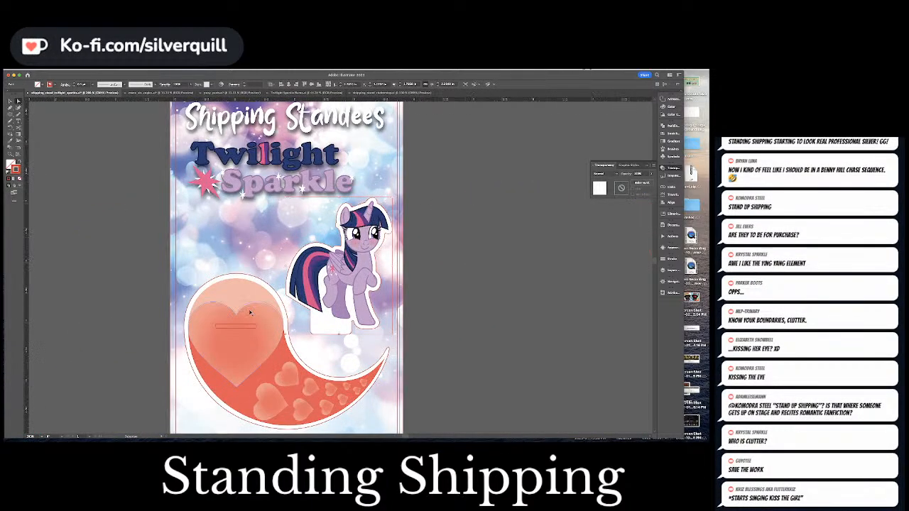
{"action": "key", "text": "super+equal"}
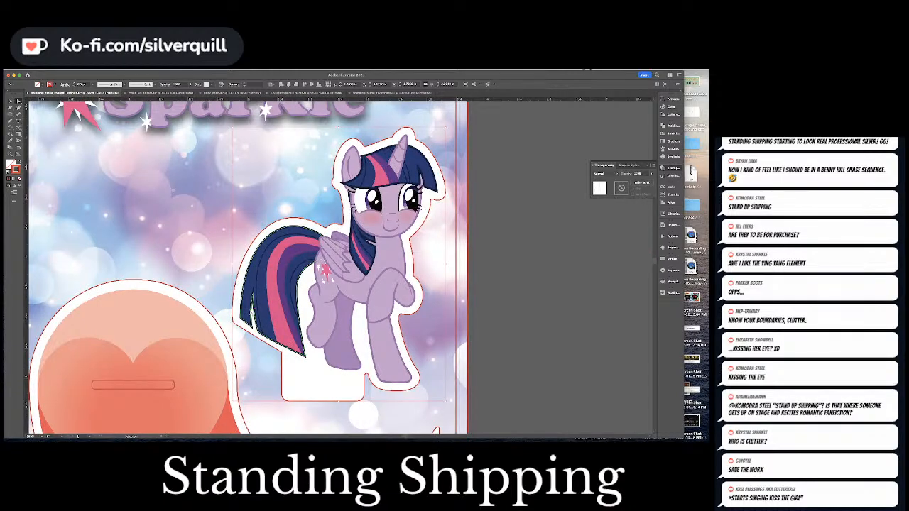
{"action": "key", "text": "a"}
{"action": "key", "text": "super+shift+a"}
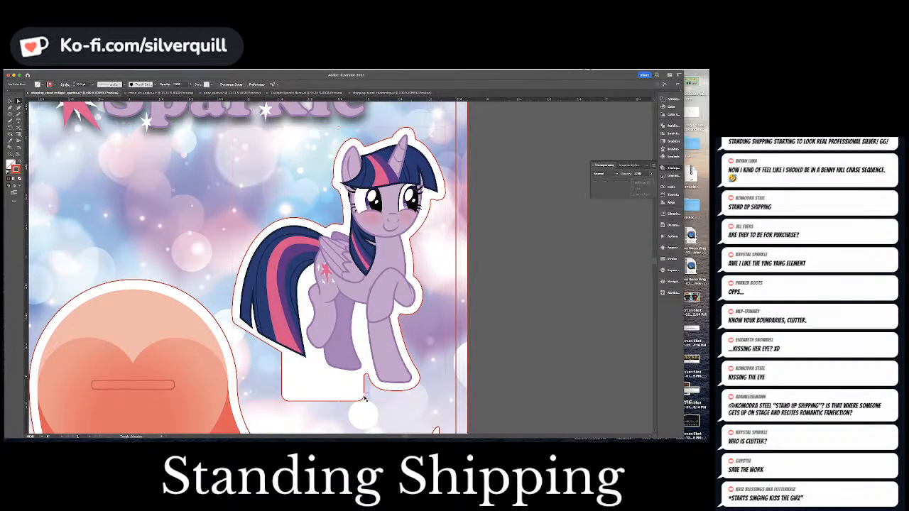
{"action": "left_click", "coordinate": [174, 385]}
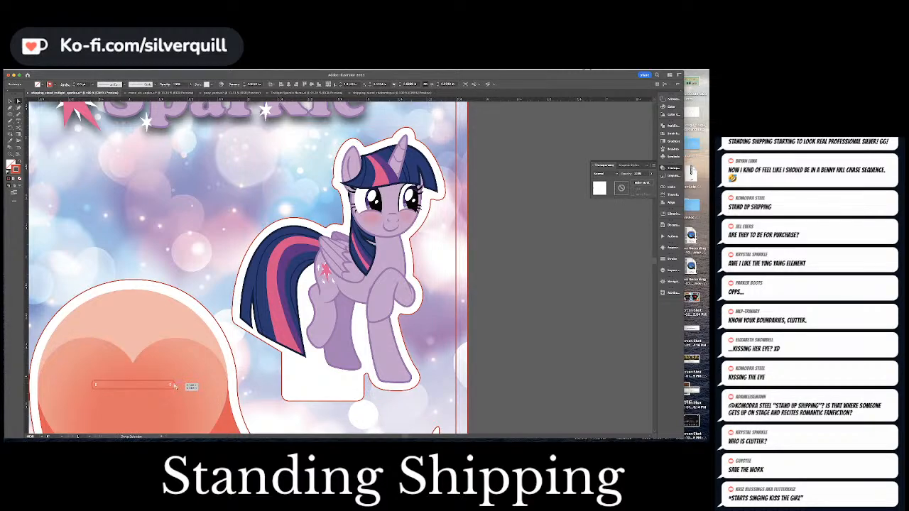
{"action": "key", "text": "super+shift+a"}
Remove the old tab's anchor points from the cut outline beneath Twilight Sparkle on the card.
{"action": "key", "text": "v"}
{"action": "key", "text": "a"}
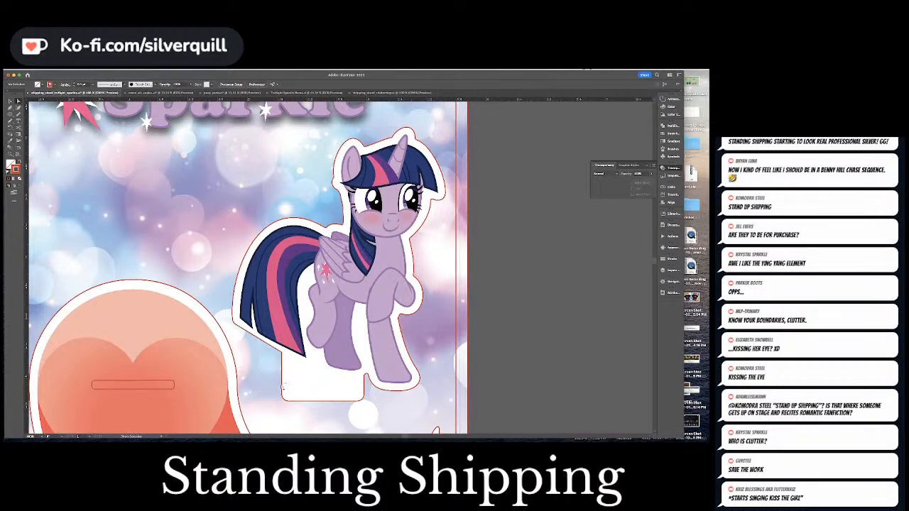
{"action": "left_click", "coordinate": [282, 389]}
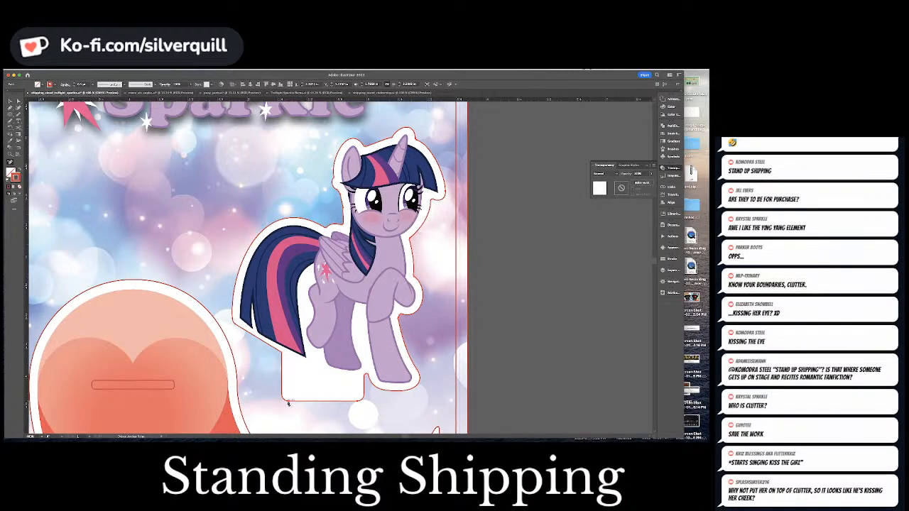
{"action": "left_click_drag", "start_coordinate": [284, 401], "coordinate": [366, 377]}
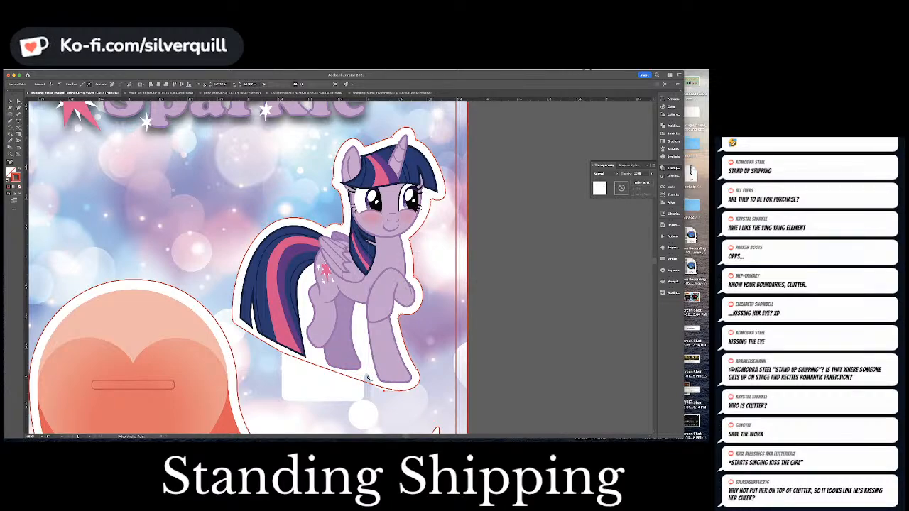
{"action": "left_click", "coordinate": [284, 355]}
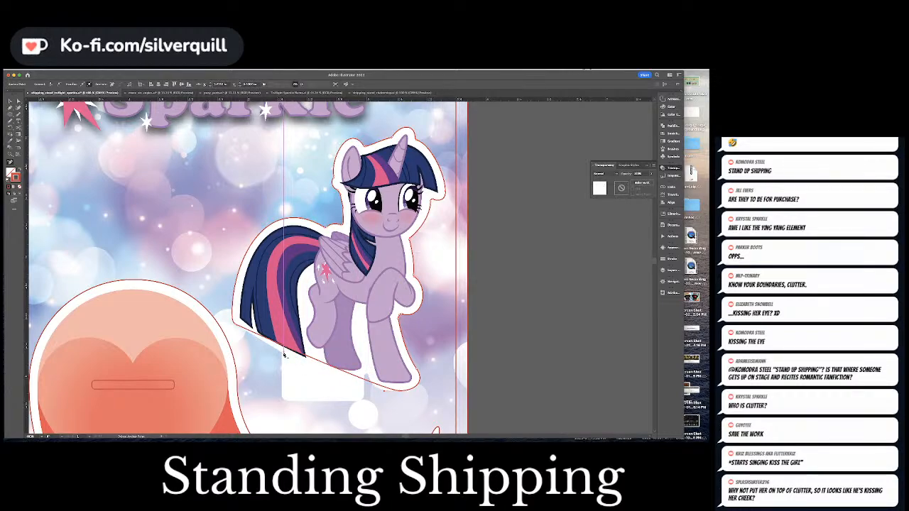
Reshape the lower edge of the pony's cut outline into a curve that clears the tail tip and hooves.
{"action": "key", "text": "a"}
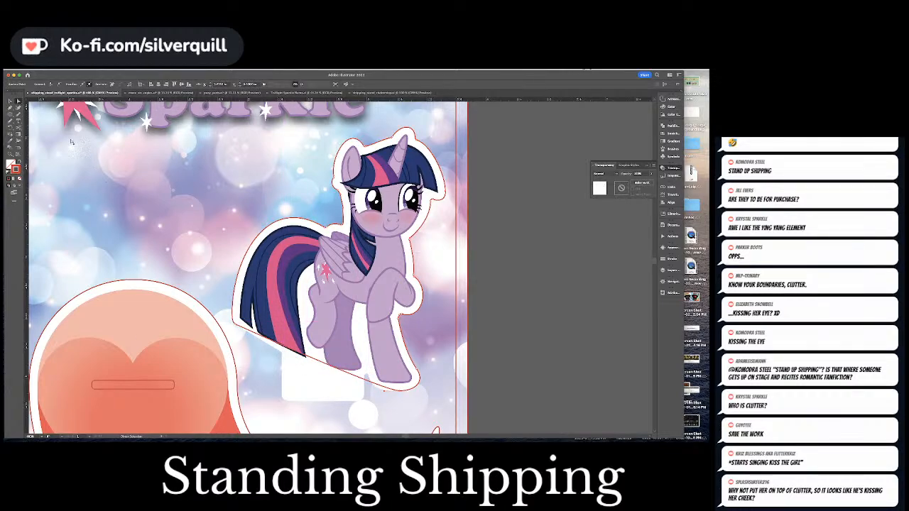
{"action": "left_click", "coordinate": [19, 108]}
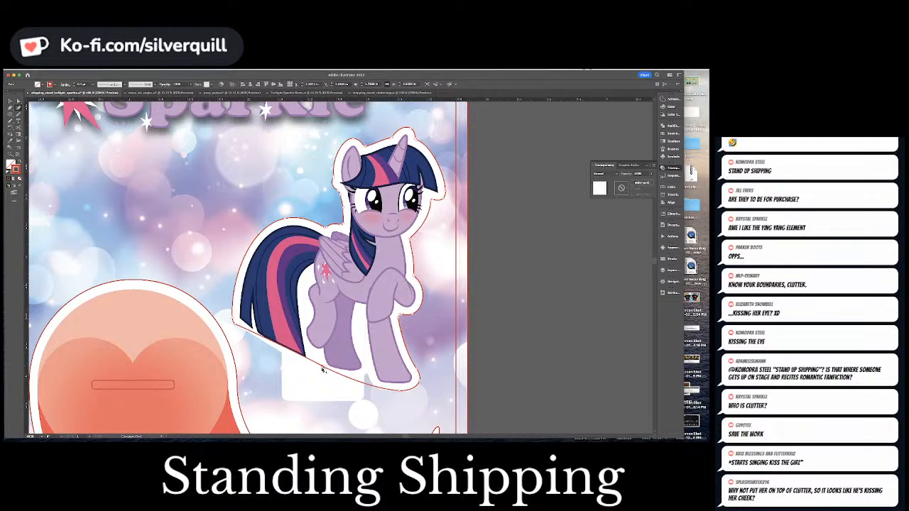
{"action": "left_click_drag", "start_coordinate": [316, 367], "coordinate": [291, 359]}
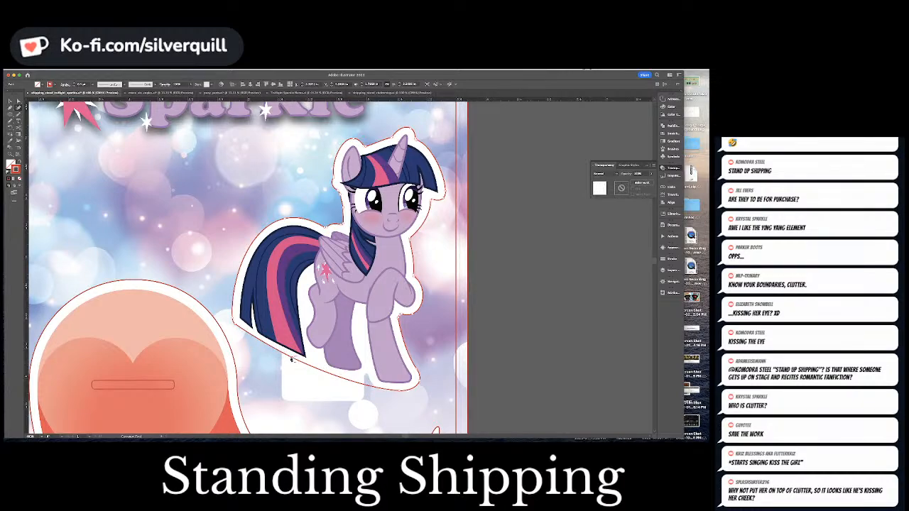
Paste the slot copy beneath Twilight Sparkle's front hooves and heighten it into a rounded tab overlapping the cut outline.
{"action": "key", "text": "super+v"}
{"action": "key", "text": "v"}
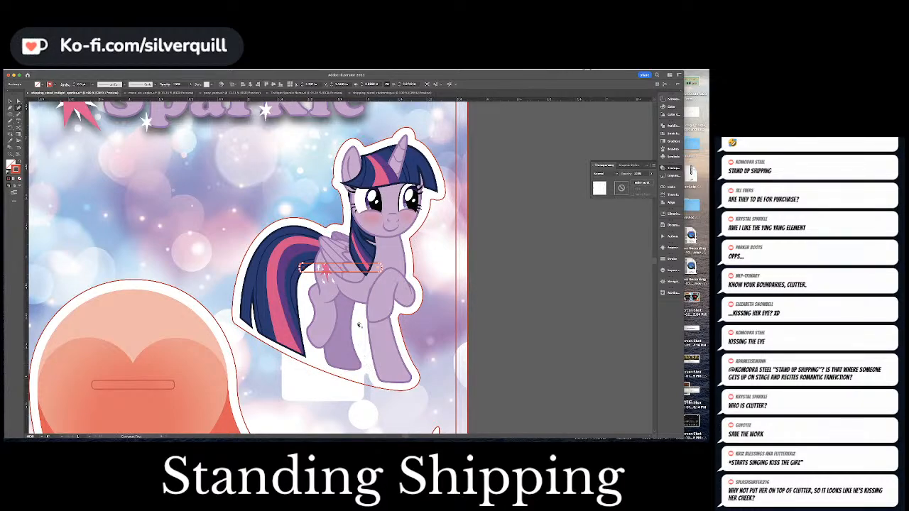
{"action": "left_click_drag", "start_coordinate": [369, 274], "coordinate": [370, 373]}
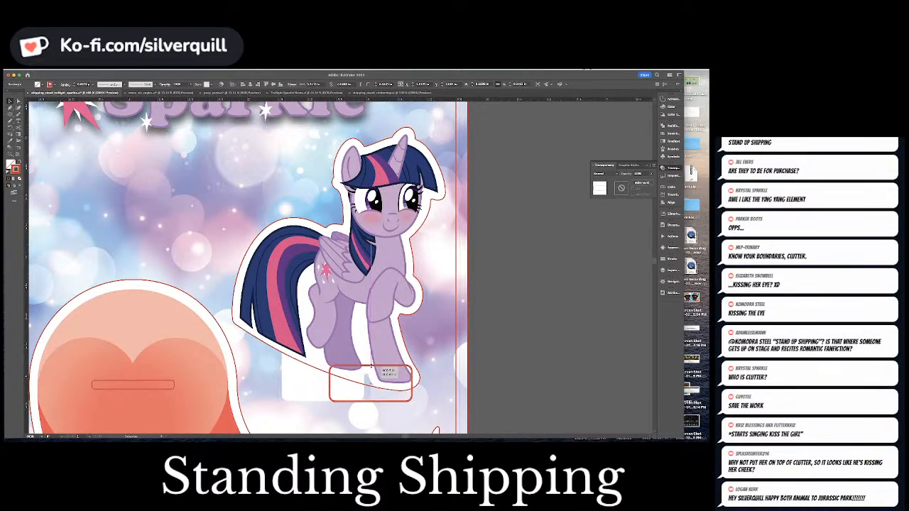
Unite the rounded tab rectangle with the pony's cut outline into a single shape drawn as a thin red outline.
{"action": "key", "text": "shift+x"}
{"action": "key", "text": "a"}
{"action": "left_click", "coordinate": [319, 370]}
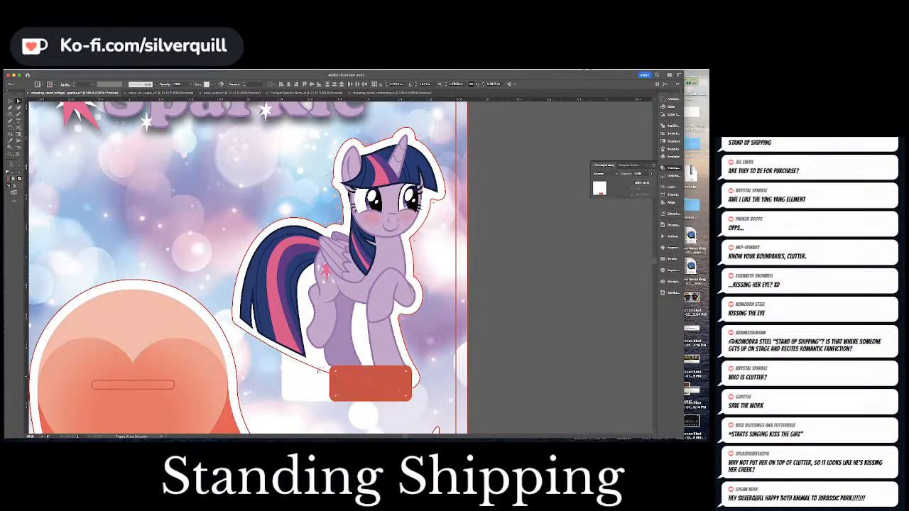
{"action": "key", "text": "shift+x"}
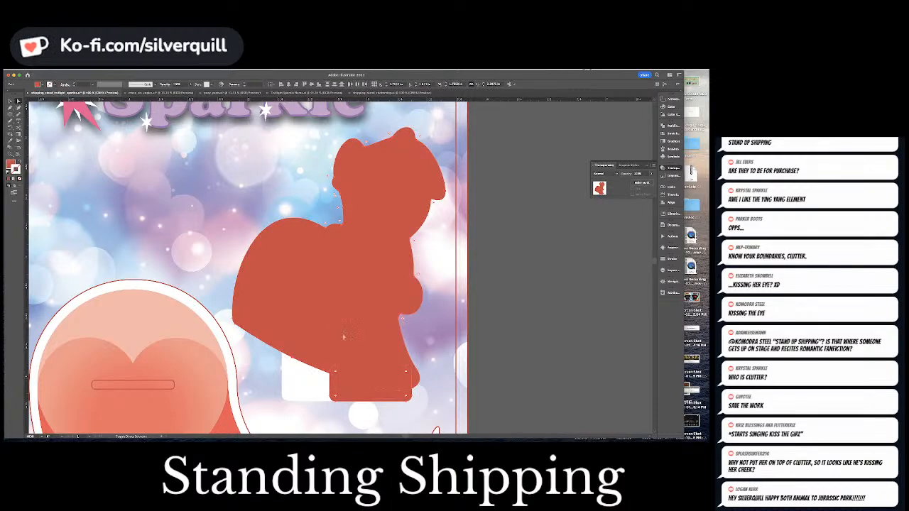
{"action": "left_click", "coordinate": [667, 126]}
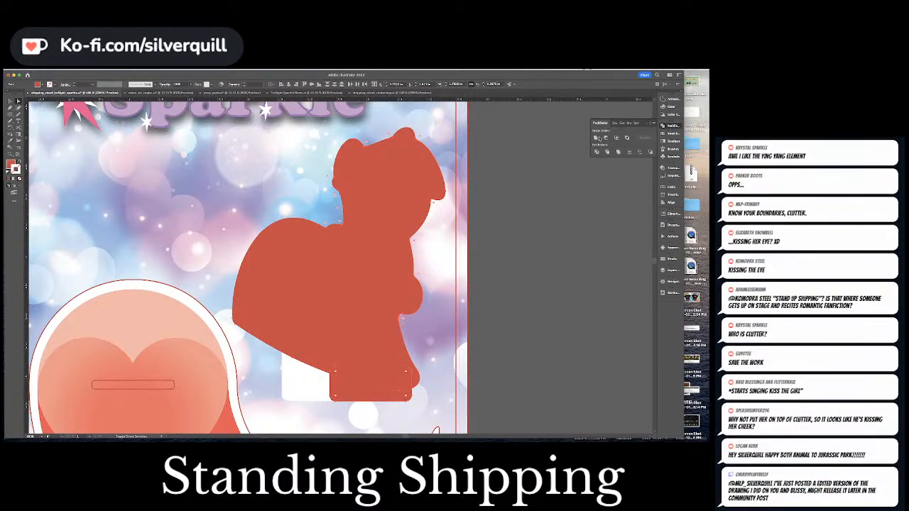
{"action": "left_click", "coordinate": [597, 138]}
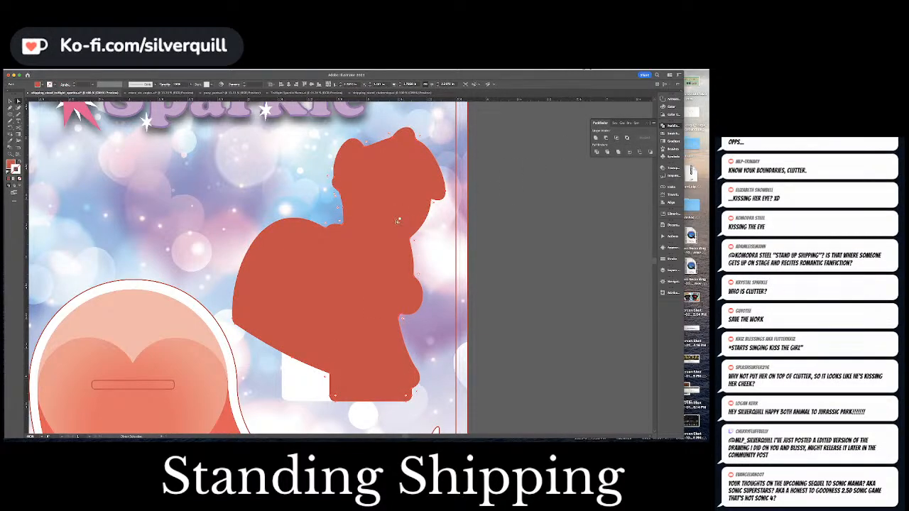
{"action": "key", "text": "shift+x"}
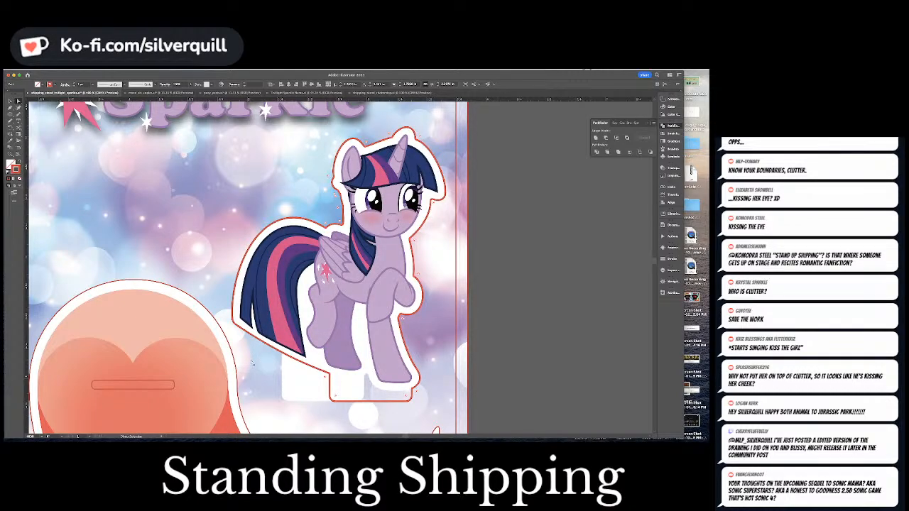
{"action": "left_click", "coordinate": [243, 357]}
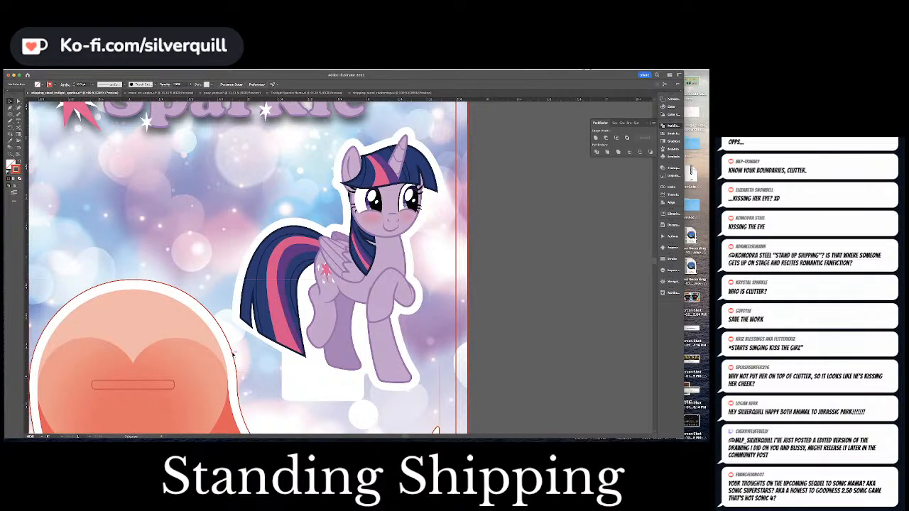
{"action": "left_click", "coordinate": [398, 359]}
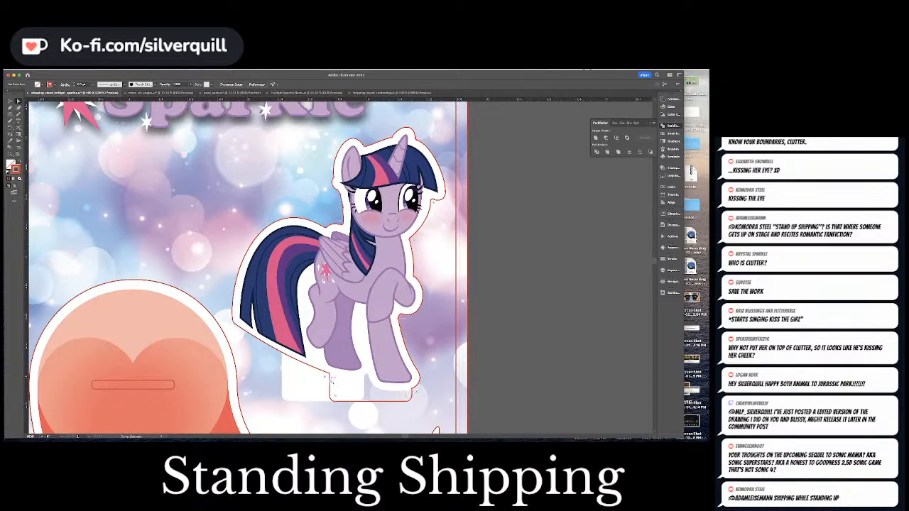
Update the white backing's opacity mask with a black-filled copy of Twilight Sparkle's revised cut outline, including the new tab.
{"action": "left_click", "coordinate": [331, 379]}
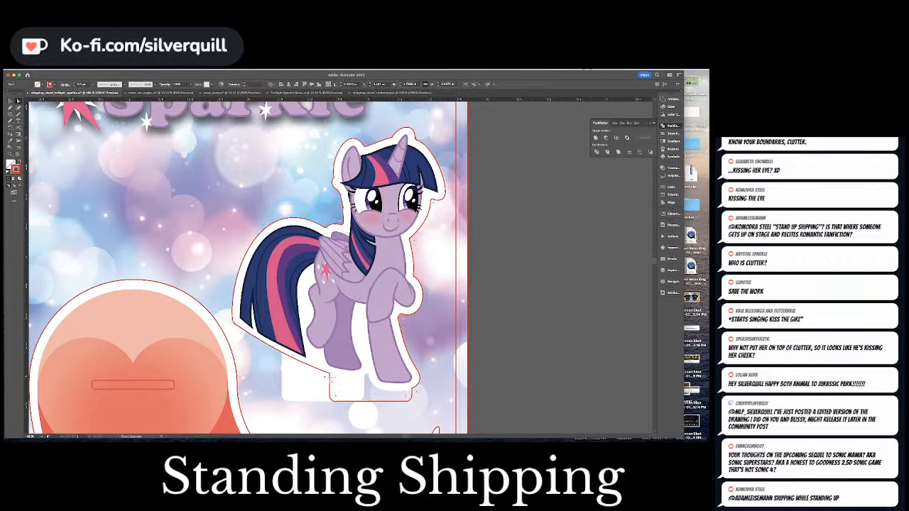
{"action": "left_click", "coordinate": [333, 384]}
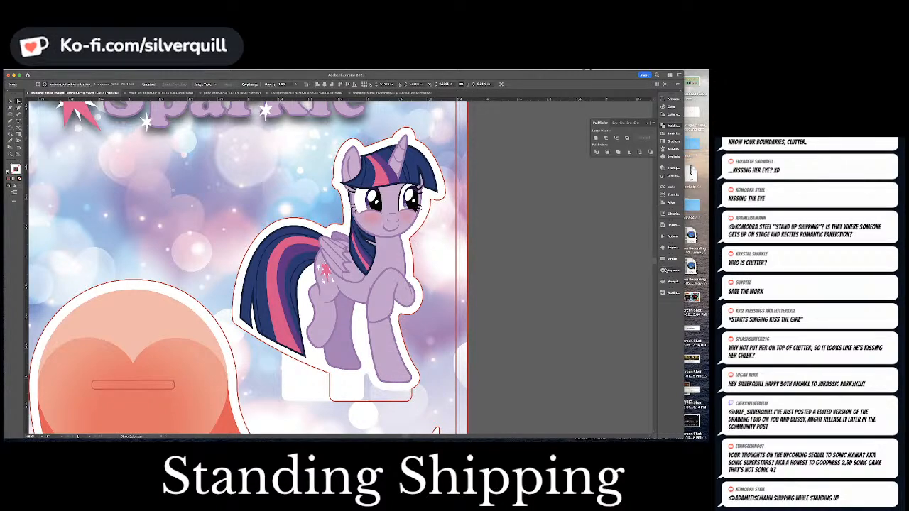
{"action": "left_click", "coordinate": [671, 270]}
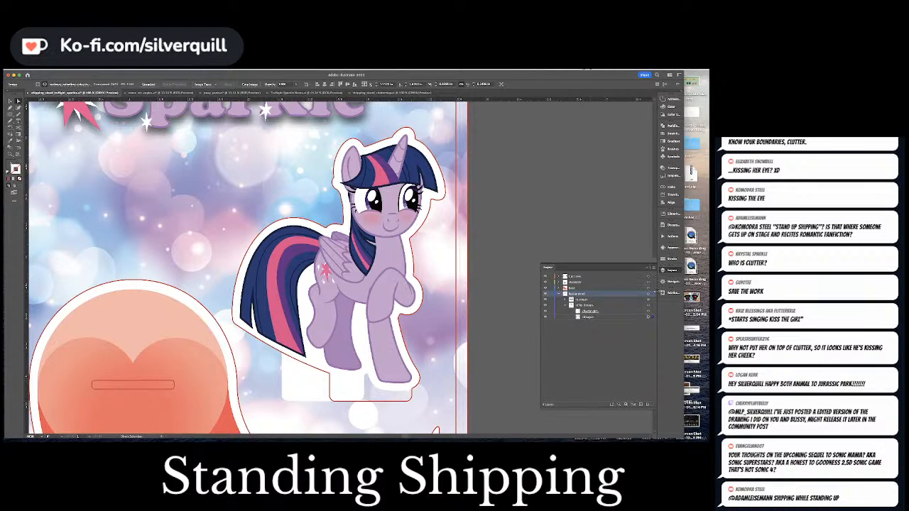
{"action": "left_click", "coordinate": [670, 169]}
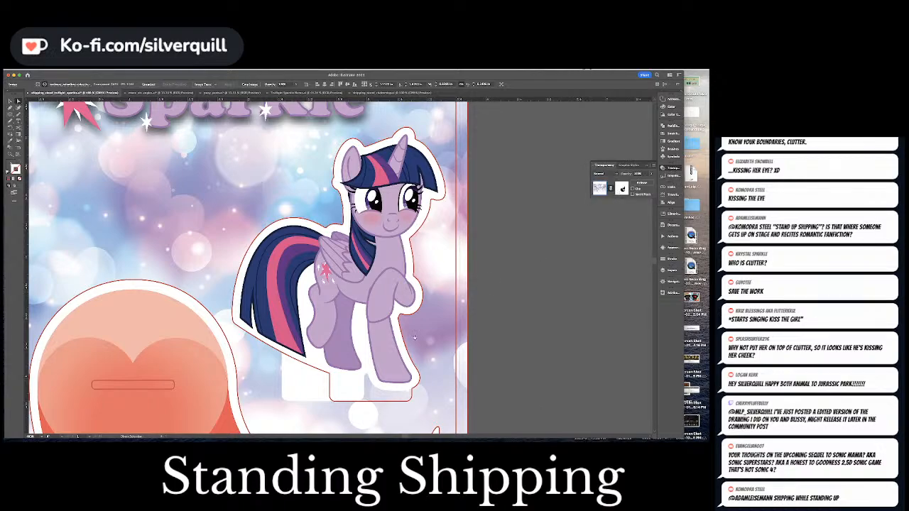
{"action": "left_click", "coordinate": [314, 389]}
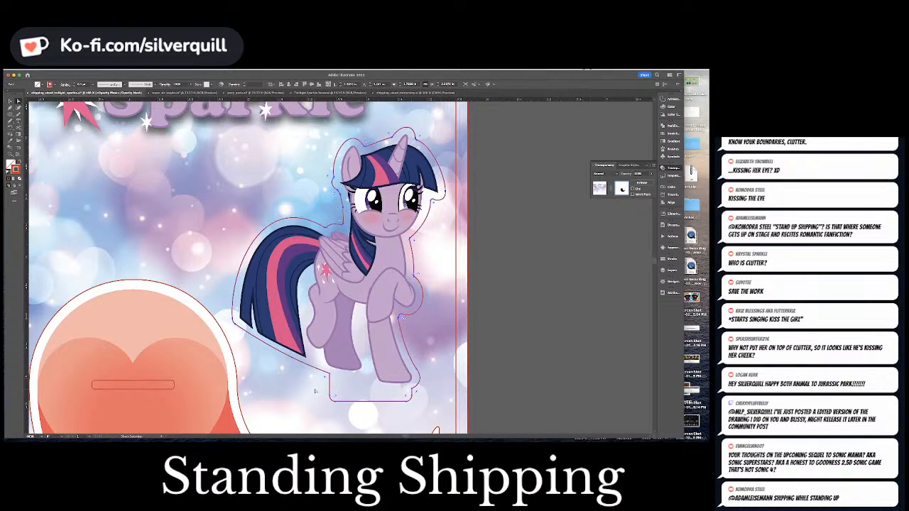
{"action": "key", "text": "d"}
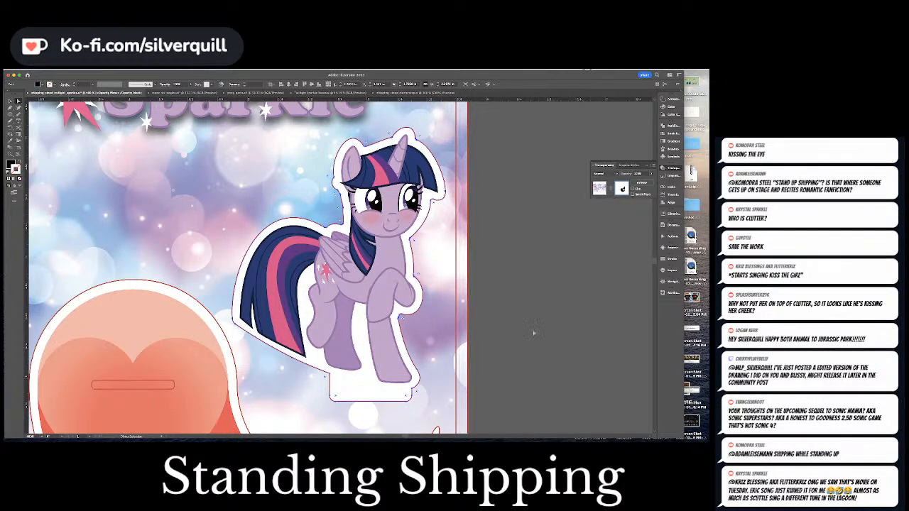
{"action": "left_click", "coordinate": [522, 226]}
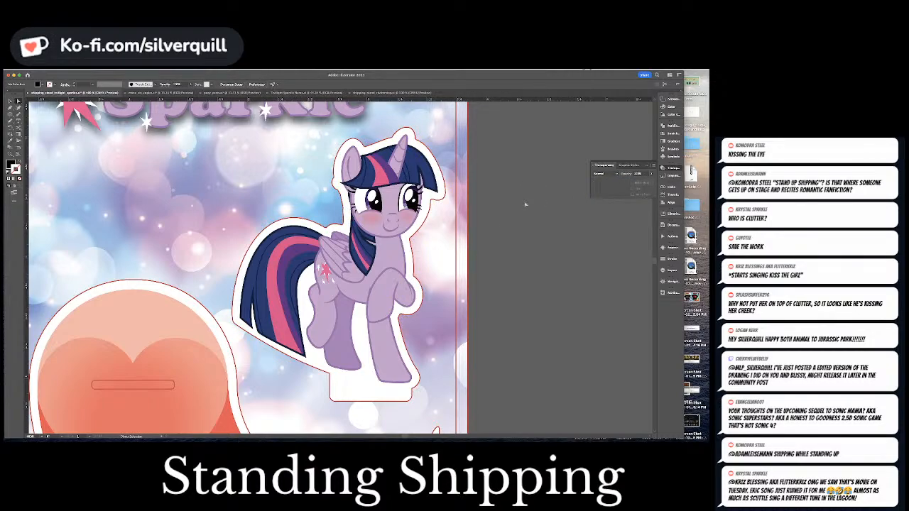
Copy the white heart highlight from Clutterstep's eye in the assembled mock-up beside the card.
{"action": "key", "text": "super+minus"}
{"action": "key", "text": "super+minus"}
{"action": "key", "text": "super+minus"}
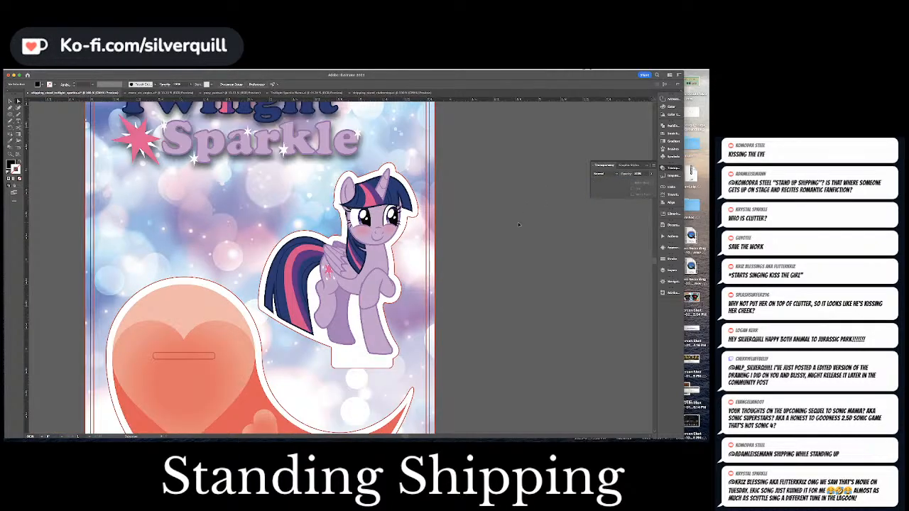
{"action": "left_click_drag", "start_coordinate": [518, 223], "coordinate": [269, 266]}
{"action": "left_click_drag", "start_coordinate": [385, 272], "coordinate": [342, 316]}
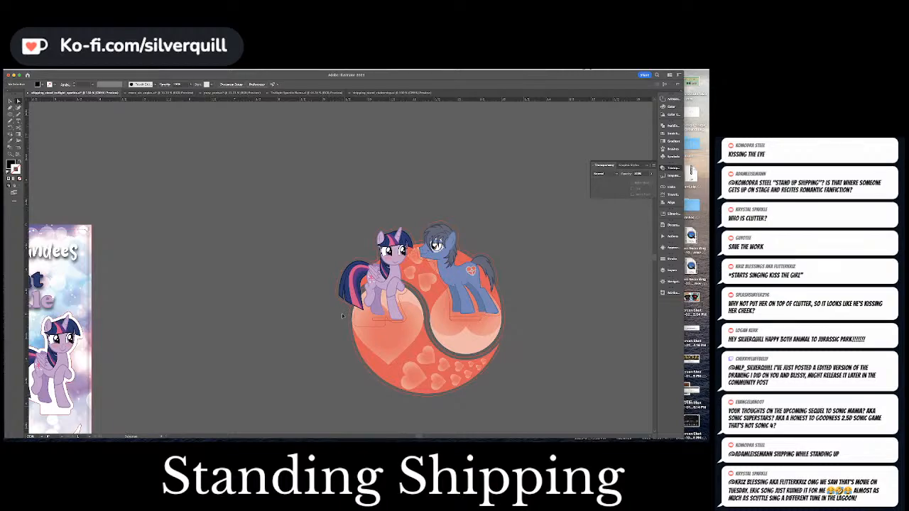
{"action": "key", "text": "super+plus"}
{"action": "key", "text": "super+plus"}
{"action": "key", "text": "super+plus"}
{"action": "left_click", "coordinate": [435, 259]}
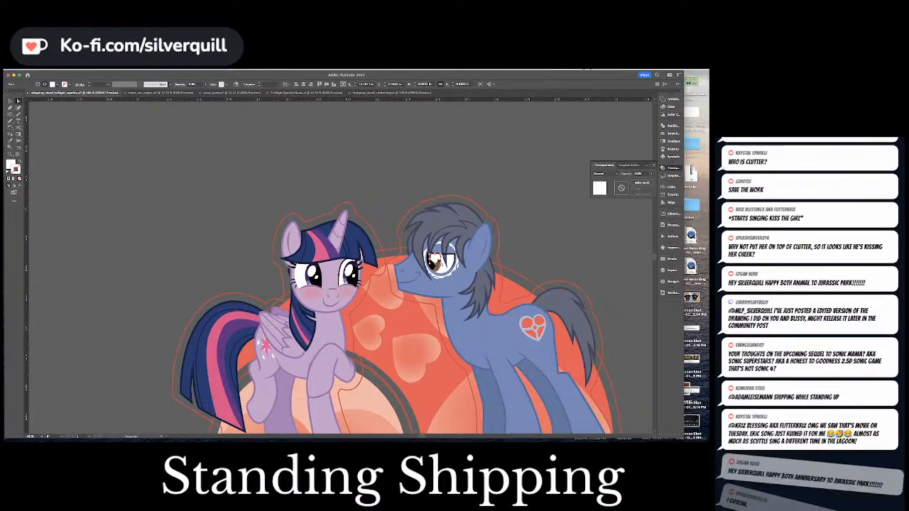
Replace the two round highlights in Twilight Sparkle's left-hand eye on the card with the copied white heart.
{"action": "left_click", "coordinate": [195, 319]}
{"action": "left_click_drag", "start_coordinate": [198, 322], "coordinate": [287, 224]}
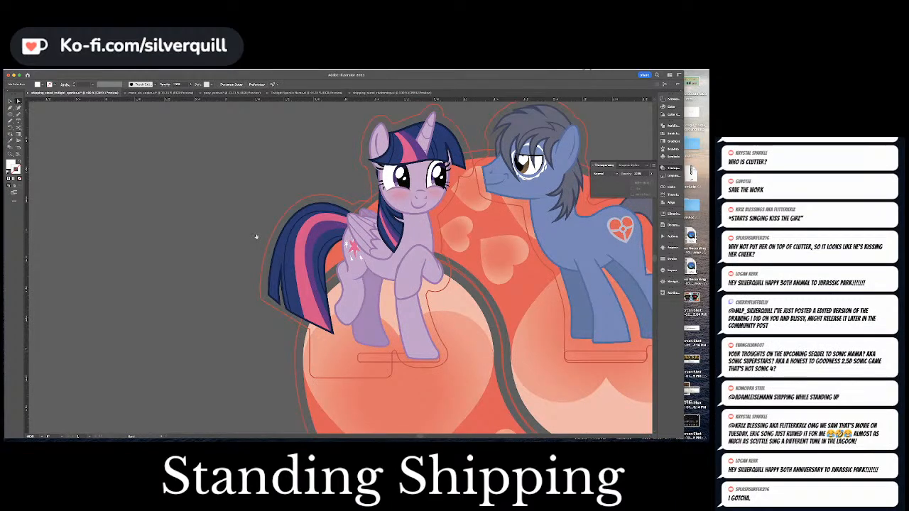
{"action": "scroll", "coordinate": [251, 241], "scroll_direction": "left", "scroll_amount": 10}
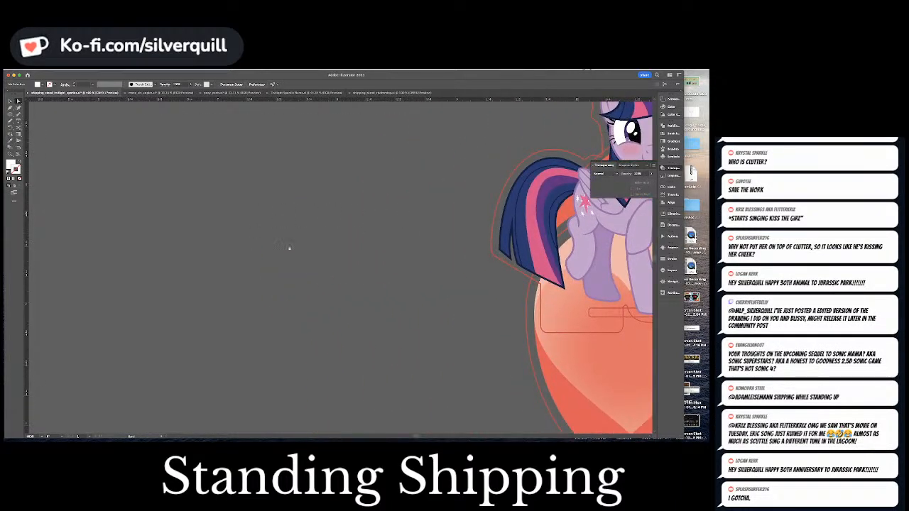
{"action": "scroll", "coordinate": [513, 222], "scroll_direction": "left", "scroll_amount": 6}
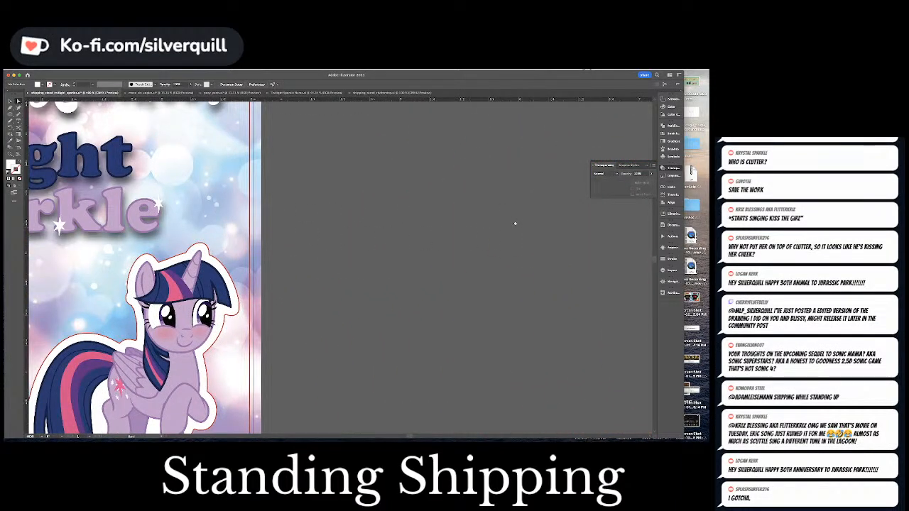
{"action": "scroll", "coordinate": [242, 286], "scroll_direction": "up", "scroll_amount": 10}
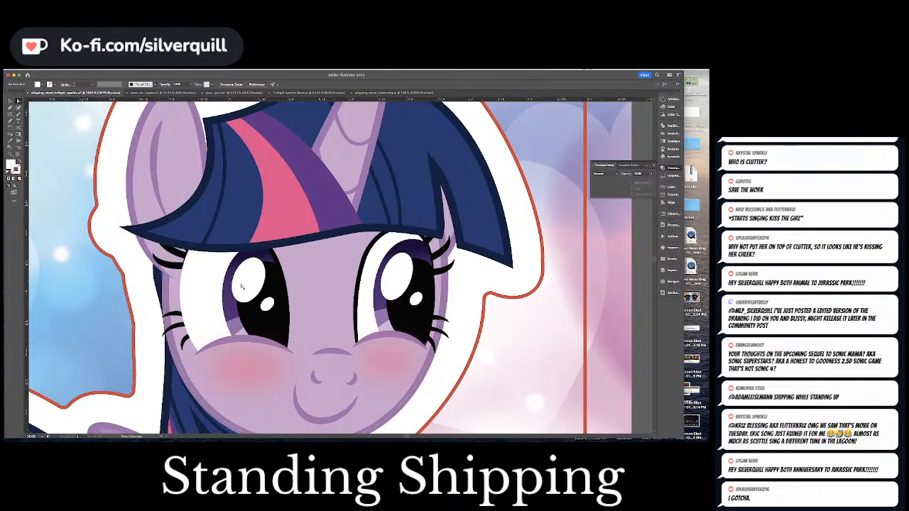
{"action": "left_click", "coordinate": [245, 285]}
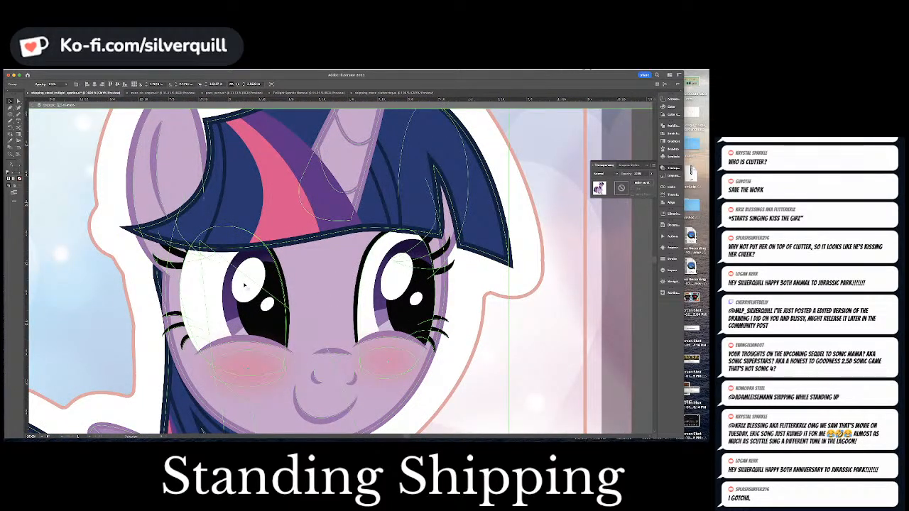
{"action": "double_click", "coordinate": [250, 285]}
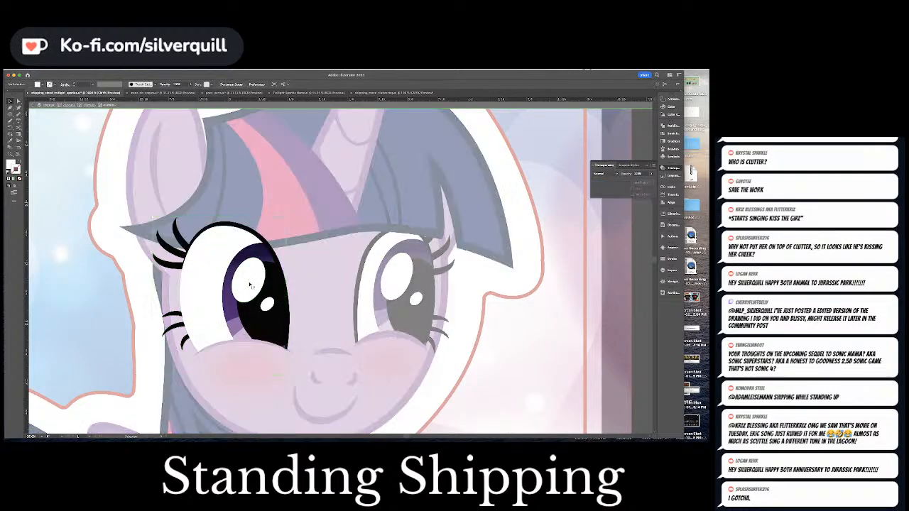
{"action": "left_click", "coordinate": [250, 284]}
{"action": "double_click", "coordinate": [250, 284]}
{"action": "key", "text": "a"}
{"action": "left_click", "coordinate": [251, 283]}
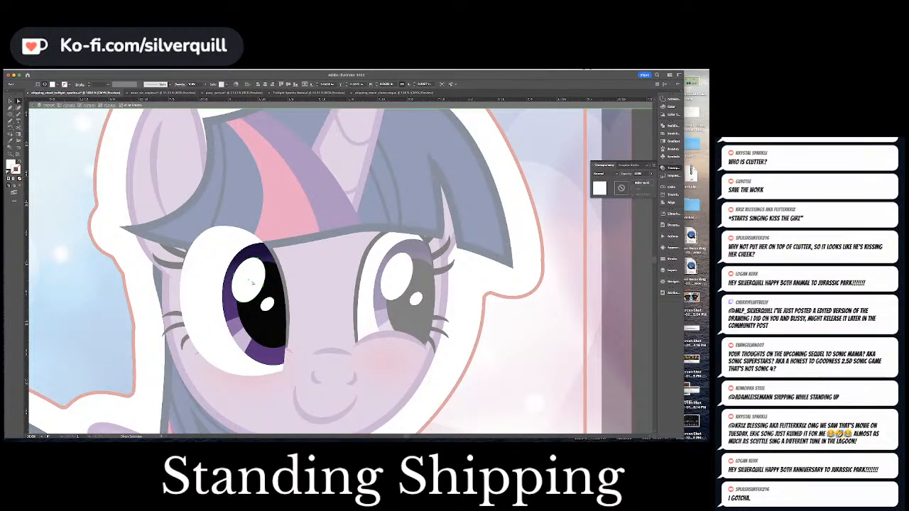
{"action": "key", "text": "Delete"}
{"action": "left_click", "coordinate": [267, 304]}
{"action": "key", "text": "Delete"}
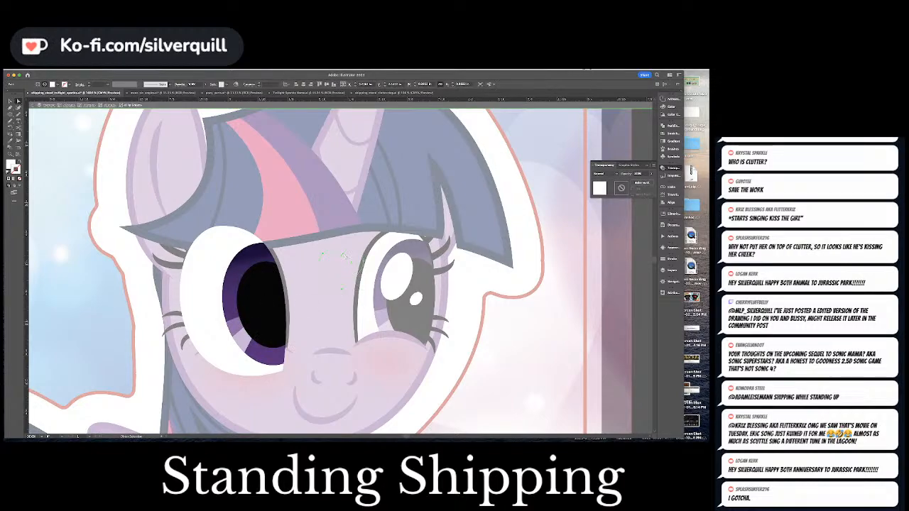
{"action": "key", "text": "ctrl+f"}
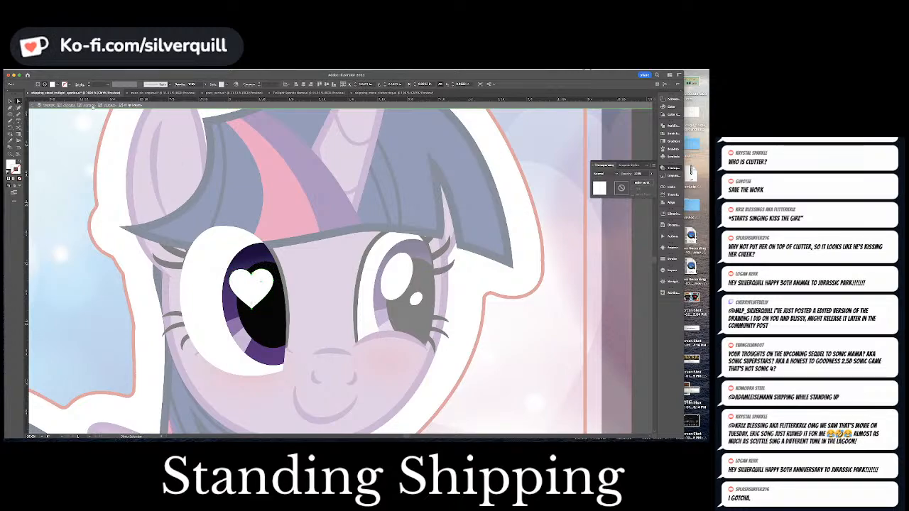
Remove both round highlights from Twilight Sparkle's right-hand eye and place a duplicate of the white heart there.
{"action": "left_click", "coordinate": [91, 105]}
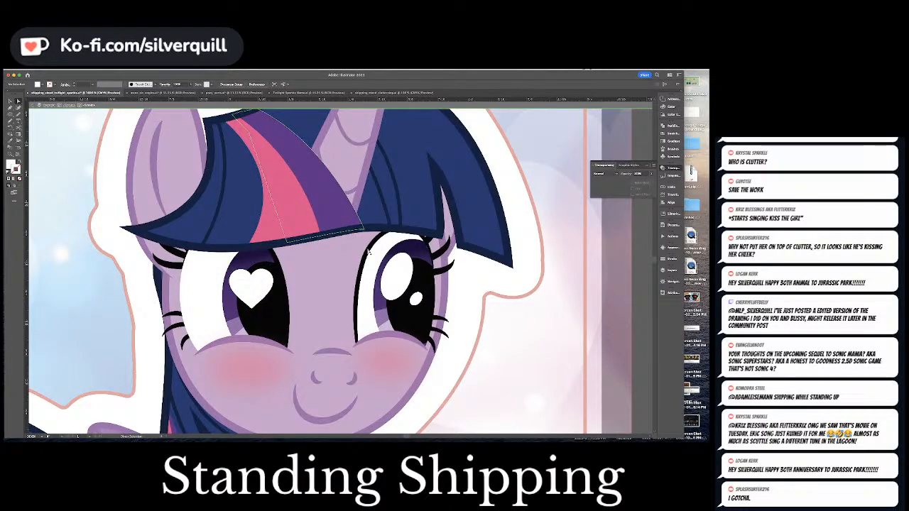
{"action": "left_click", "coordinate": [399, 274]}
{"action": "key", "text": "Delete"}
{"action": "left_click", "coordinate": [417, 300]}
{"action": "left_click", "coordinate": [260, 282]}
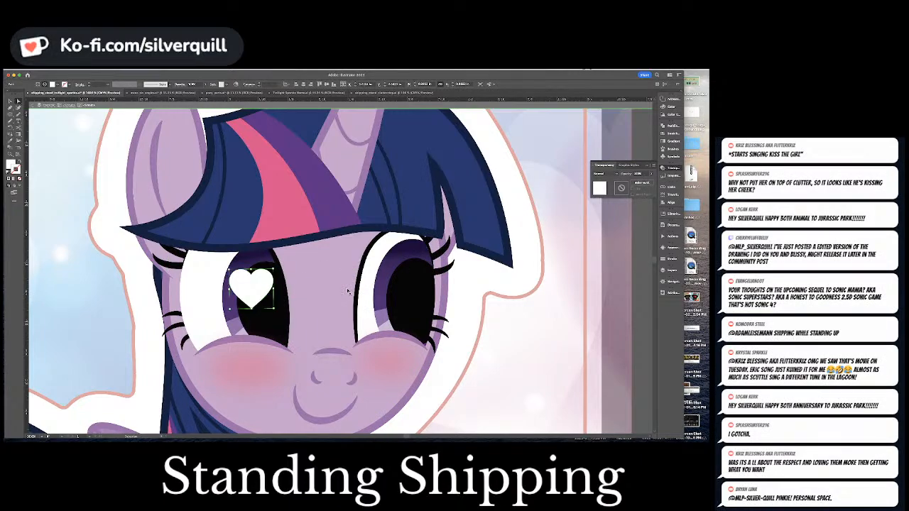
{"action": "key", "text": "Delete"}
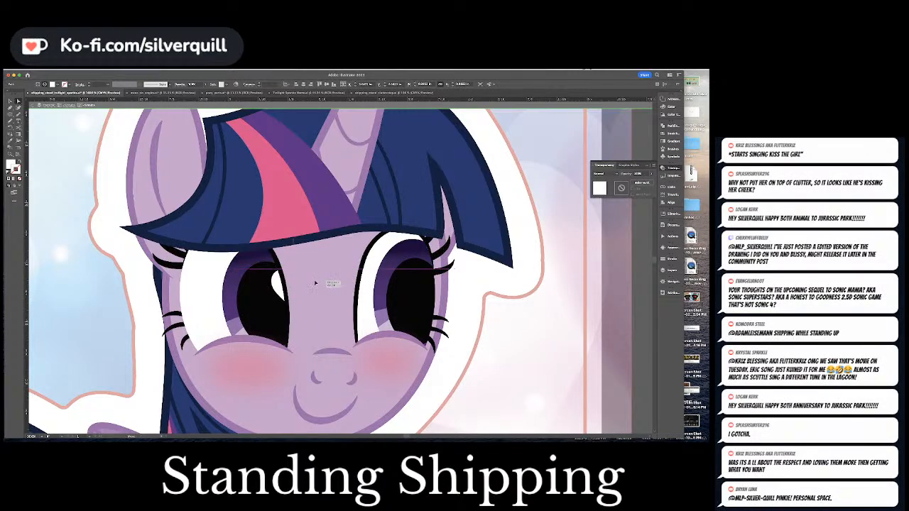
{"action": "key", "text": "super+z"}
{"action": "left_click", "coordinate": [272, 282]}
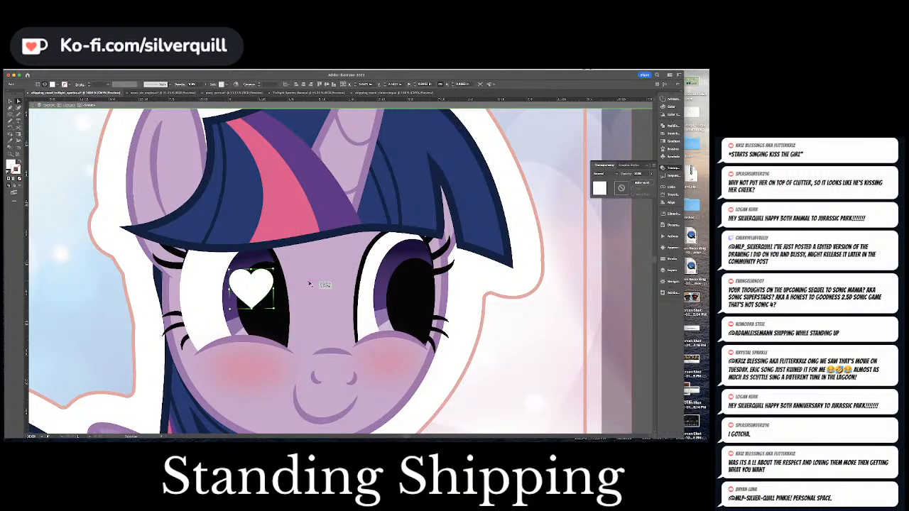
{"action": "mouse_move", "coordinate": [401, 293]}
{"action": "left_mouse_down"}
{"action": "mouse_move", "coordinate": [454, 293]}
{"action": "mouse_move", "coordinate": [391, 293]}
{"action": "mouse_move", "coordinate": [407, 292]}
{"action": "mouse_move", "coordinate": [400, 287]}
{"action": "left_mouse_up"}
{"action": "left_click", "coordinate": [484, 286]}
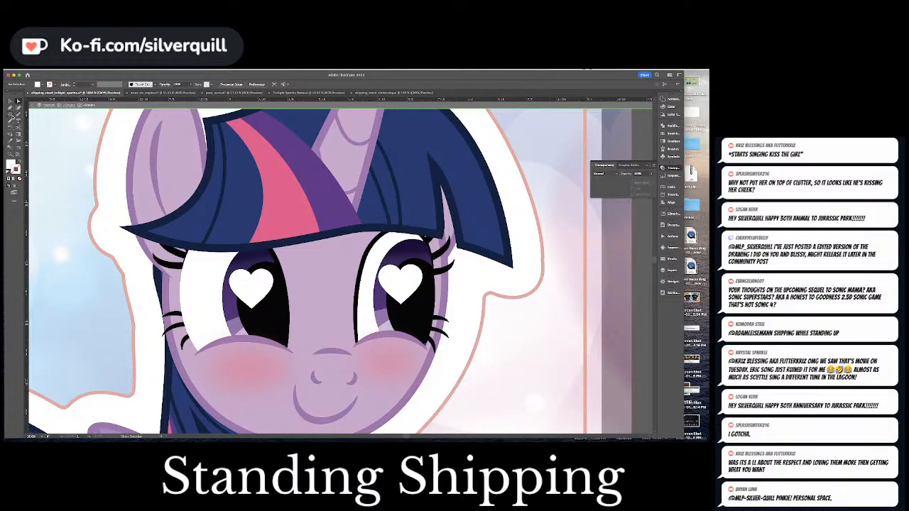
Draw a small white oval highlight below the heart in the left-hand eye and duplicate it into the right-hand eye.
{"action": "left_click", "coordinate": [12, 115]}
{"action": "mouse_move", "coordinate": [261, 308]}
{"action": "left_mouse_down"}
{"action": "mouse_move", "coordinate": [271, 326]}
{"action": "mouse_move", "coordinate": [259, 314]}
{"action": "left_mouse_up"}
{"action": "key", "text": "v"}
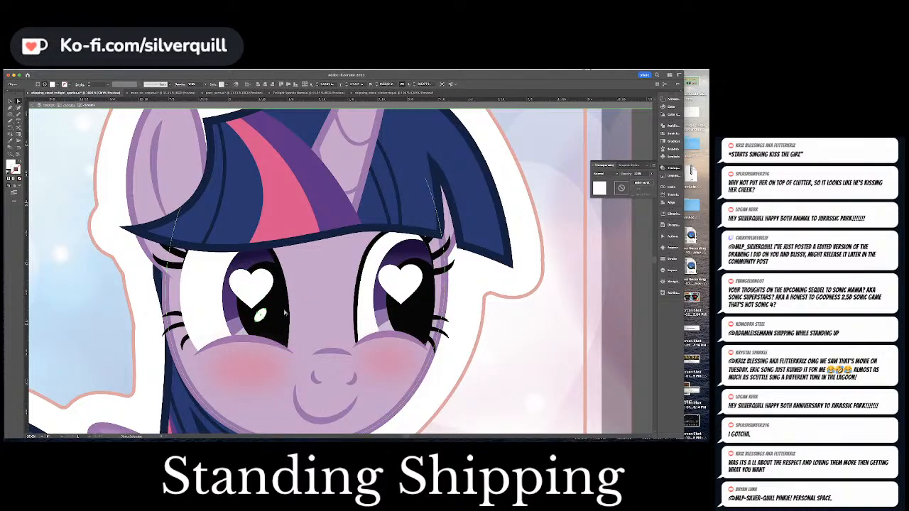
{"action": "left_click_drag", "start_coordinate": [264, 314], "coordinate": [407, 313]}
Delete the old Twilight Sparkle standee and its cut outline from the assembled mock-up beside the card.
{"action": "key", "text": "super+minus"}
{"action": "key", "text": "super+minus"}
{"action": "key", "text": "super+minus"}
{"action": "key", "text": "super+minus"}
{"action": "key", "text": "super+minus"}
{"action": "key", "text": "super+minus"}
{"action": "double_click", "coordinate": [549, 304]}
{"action": "left_click_drag", "start_coordinate": [549, 303], "coordinate": [367, 301]}
{"action": "key", "text": "super+minus"}
{"action": "key", "text": "super+minus"}
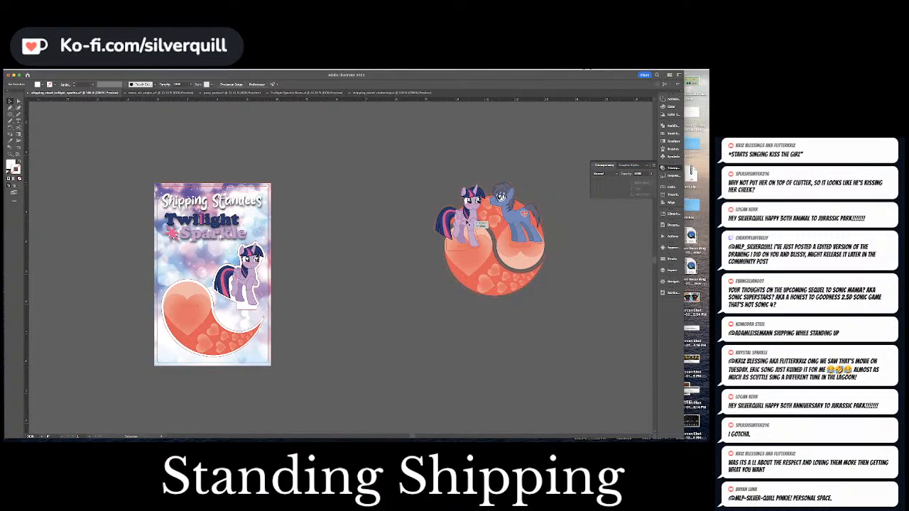
{"action": "left_click", "coordinate": [469, 224]}
{"action": "key", "text": "Delete"}
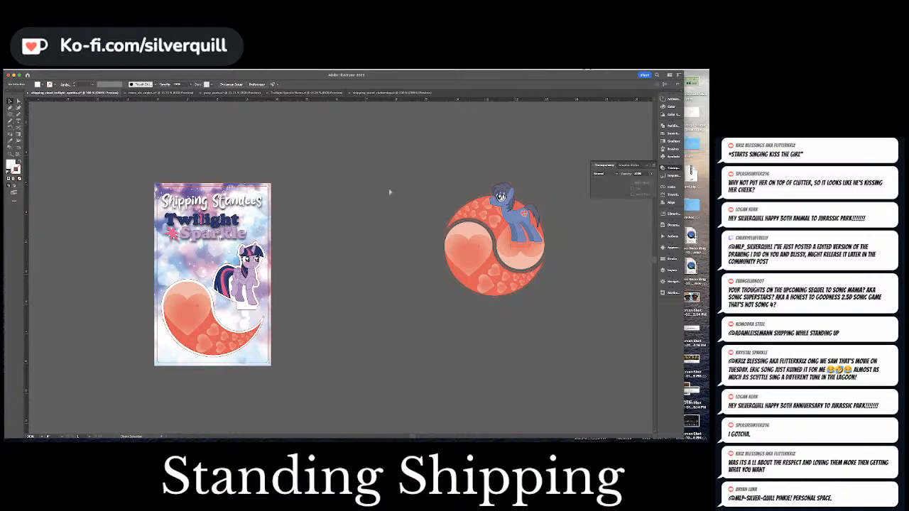
In the Clutterstep standee document, isolate the pony and rotate his head and mane slightly so the muzzle tilts downward.
{"action": "left_click", "coordinate": [366, 93]}
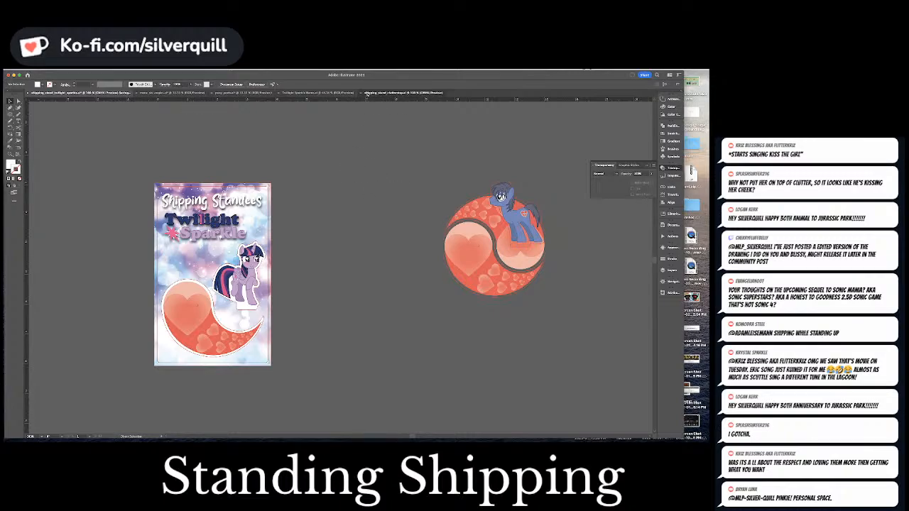
{"action": "left_click", "coordinate": [430, 201]}
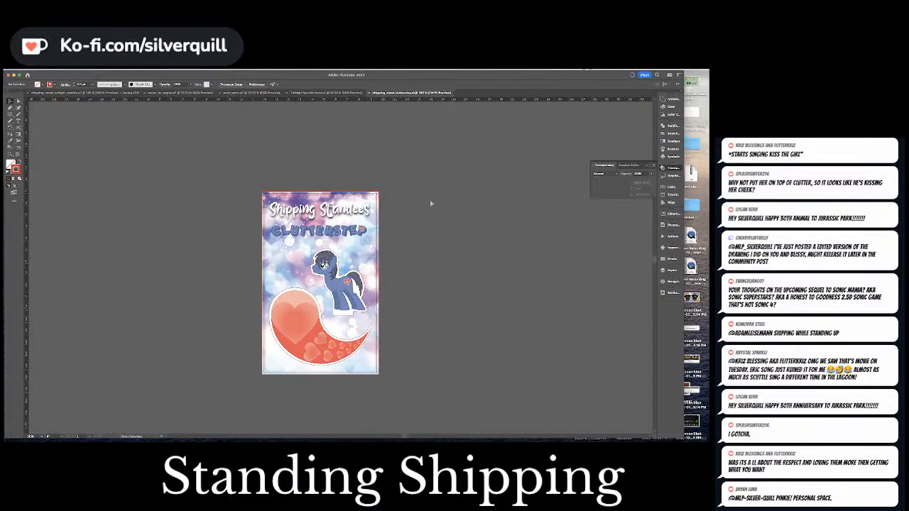
{"action": "key", "text": "super+equal"}
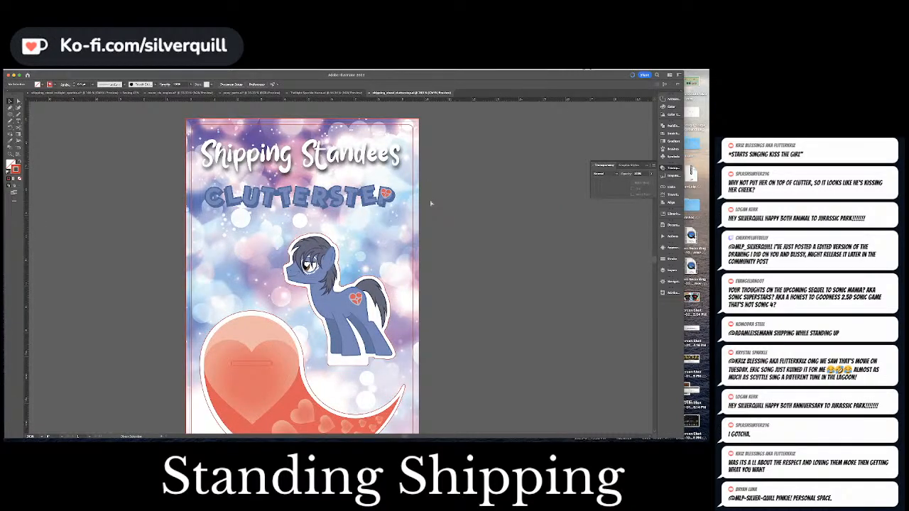
{"action": "key", "text": "super+equal"}
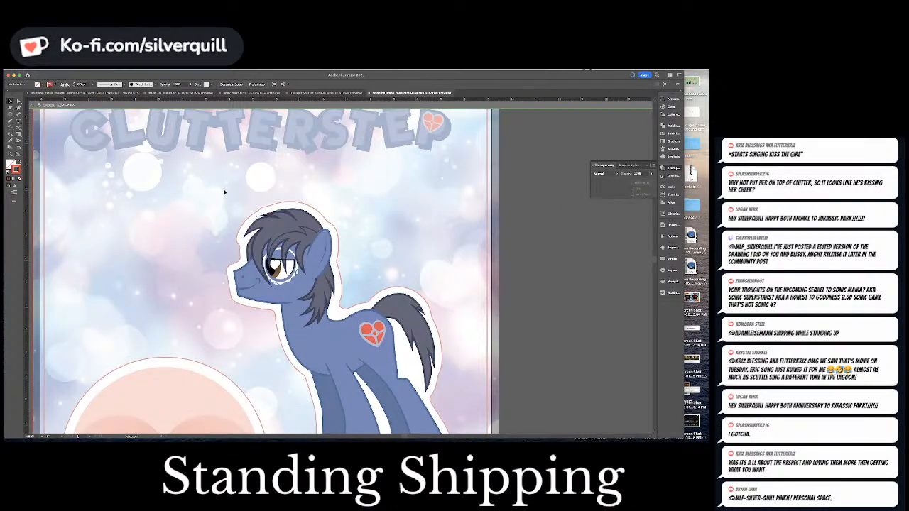
{"action": "left_click_drag", "start_coordinate": [224, 192], "coordinate": [331, 321]}
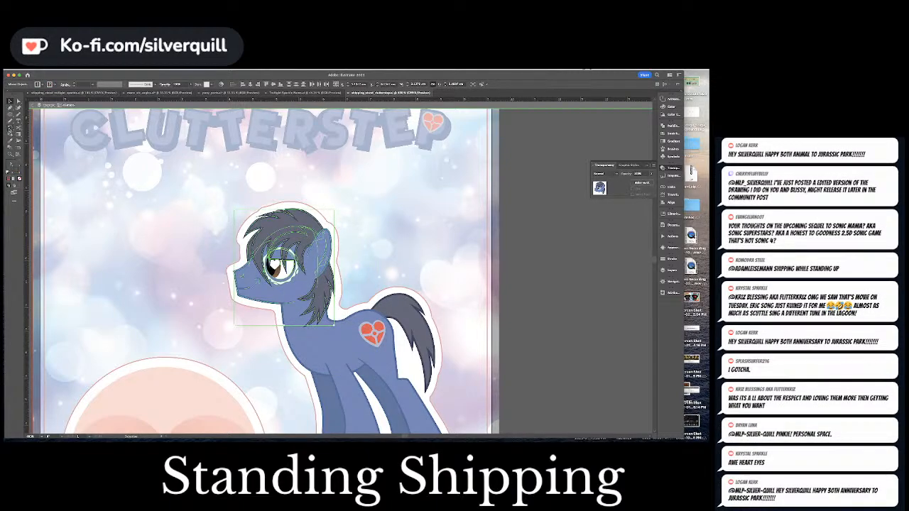
{"action": "left_click", "coordinate": [10, 130]}
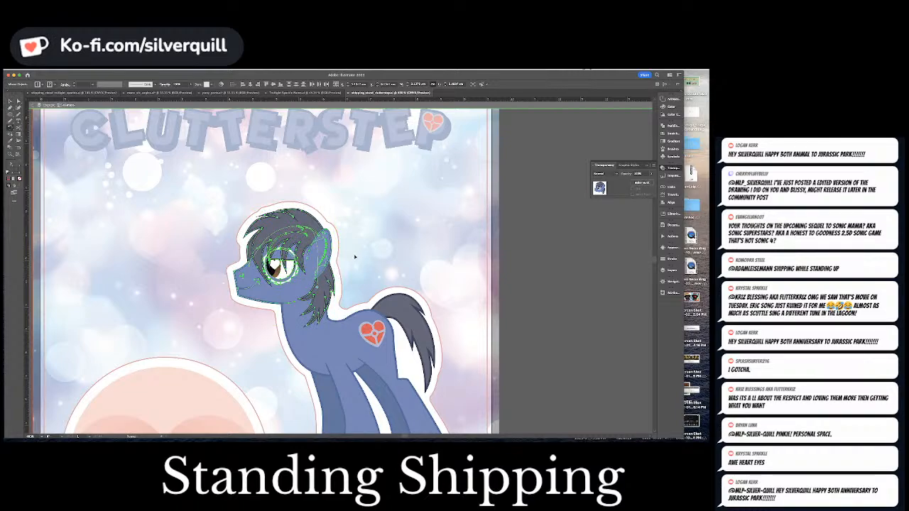
{"action": "left_click_drag", "start_coordinate": [354, 257], "coordinate": [352, 249]}
{"action": "key", "text": "super+shift+a"}
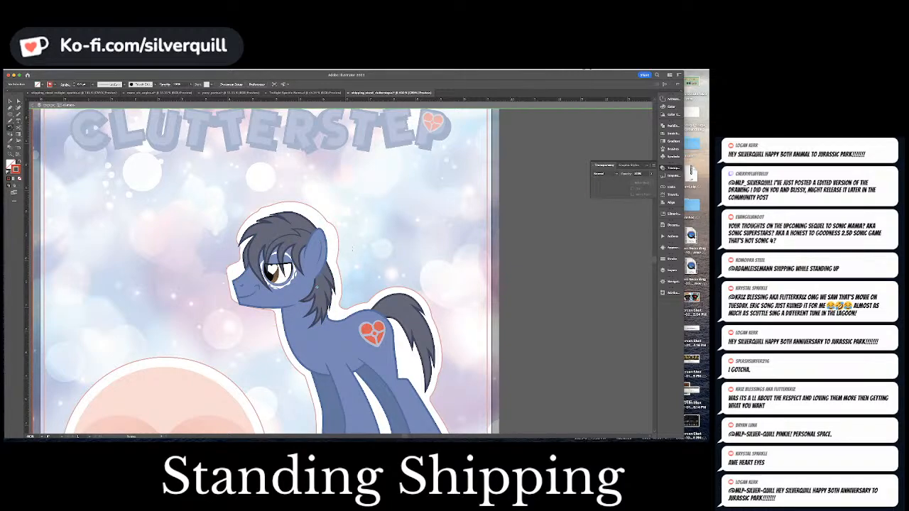
{"action": "key", "text": "a"}
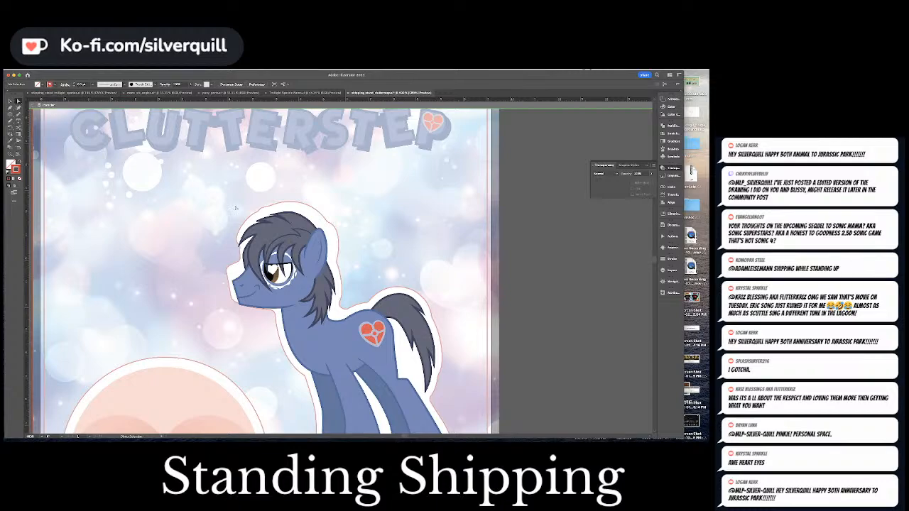
Duplicate the Clutterstep pony artwork in place and unite the copy into a single solid silhouette.
{"action": "left_click", "coordinate": [296, 244]}
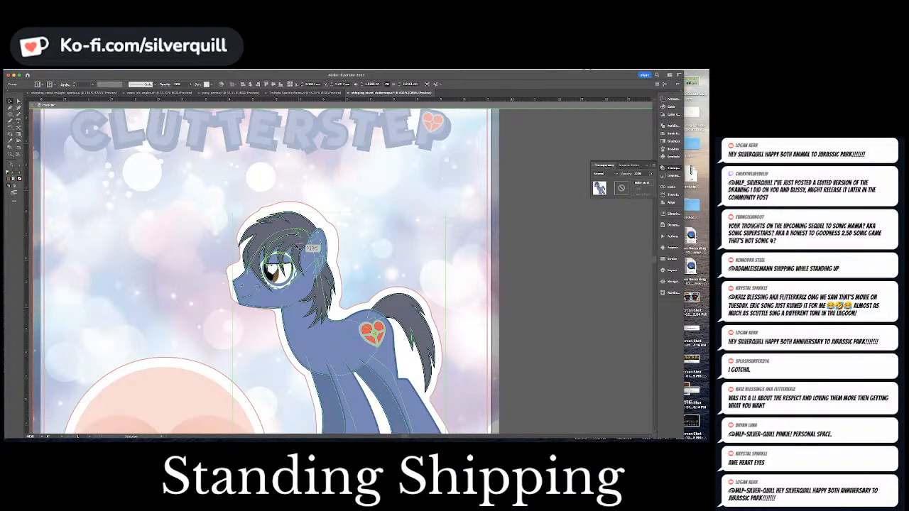
{"action": "left_click", "coordinate": [553, 241]}
{"action": "key", "text": "super+z"}
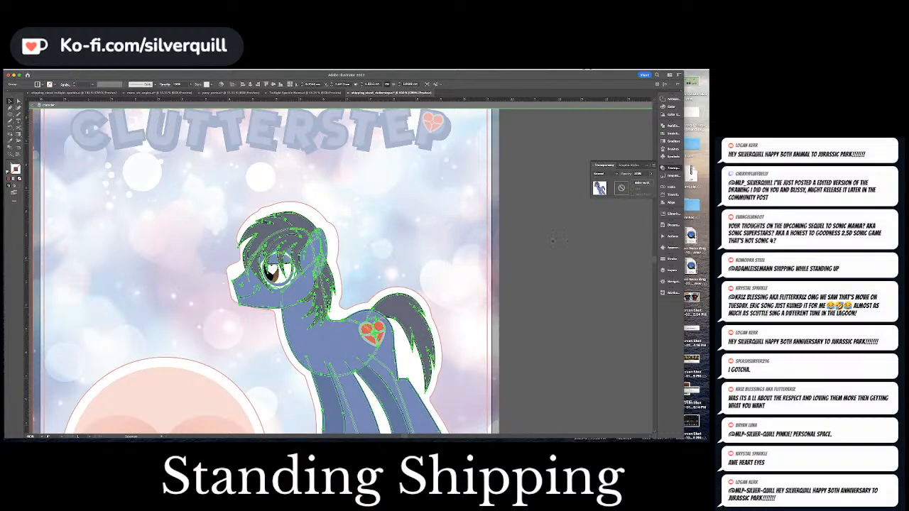
{"action": "left_click", "coordinate": [670, 126]}
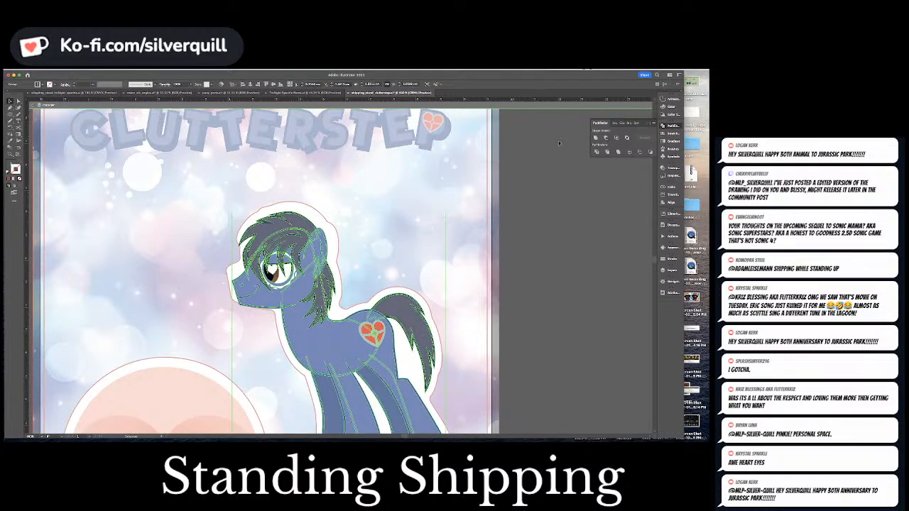
{"action": "left_click", "coordinate": [595, 137]}
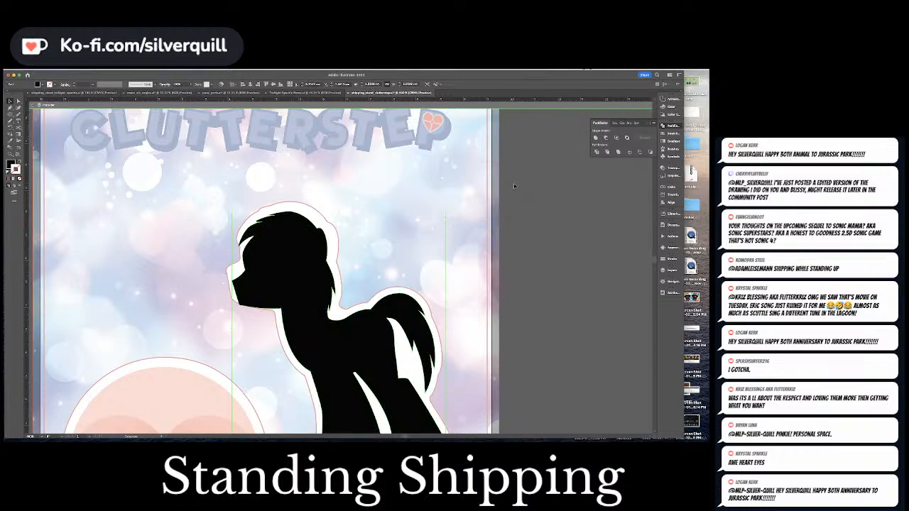
Give the pony silhouette a thick red stroke with a weight of 8 and round joins.
{"action": "left_click", "coordinate": [663, 260]}
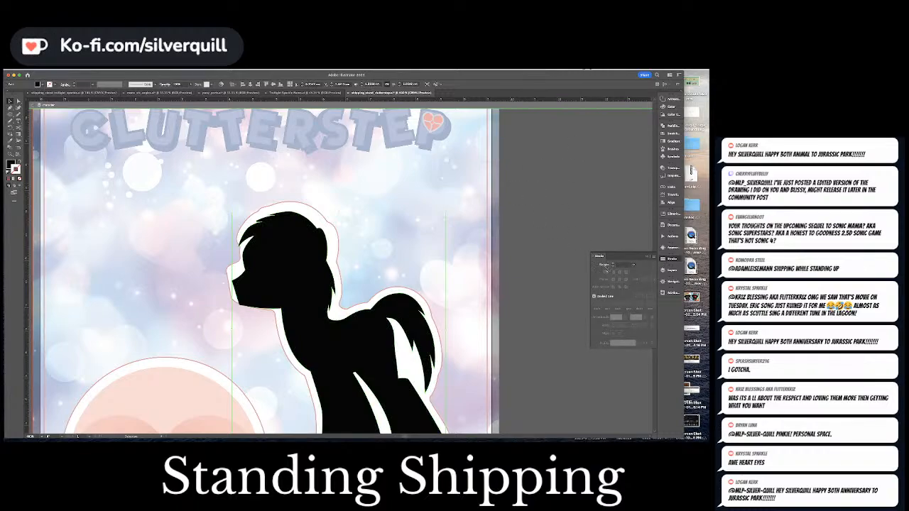
{"action": "left_click", "coordinate": [618, 267]}
{"action": "type", "text": "8"}
{"action": "key", "text": "Return"}
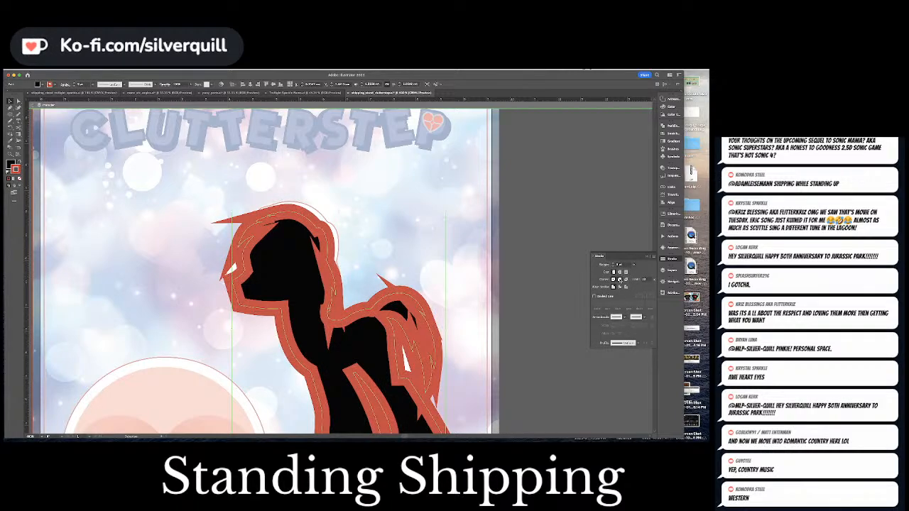
{"action": "left_click", "coordinate": [619, 280]}
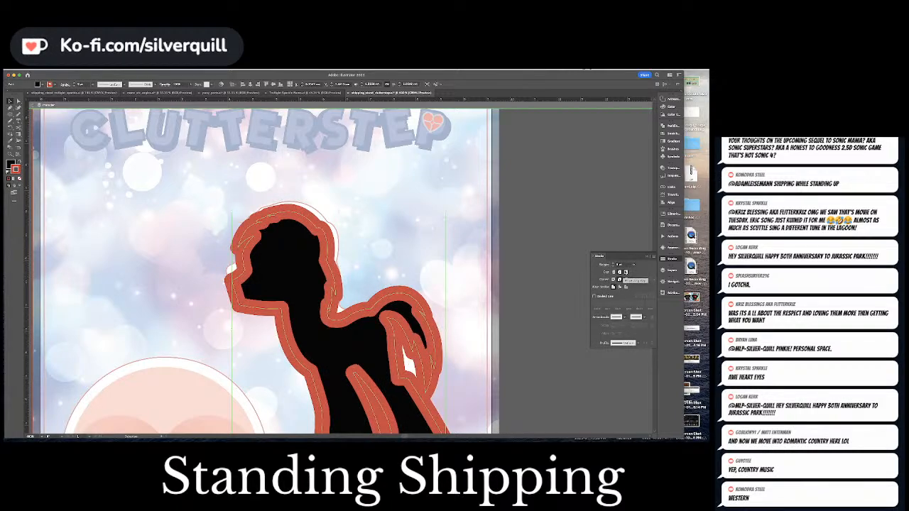
Expand the thick stroke into a shape, delete its inner paths and swap its red fill for a thin outline.
{"action": "key", "text": "a"}
{"action": "left_click", "coordinate": [561, 234]}
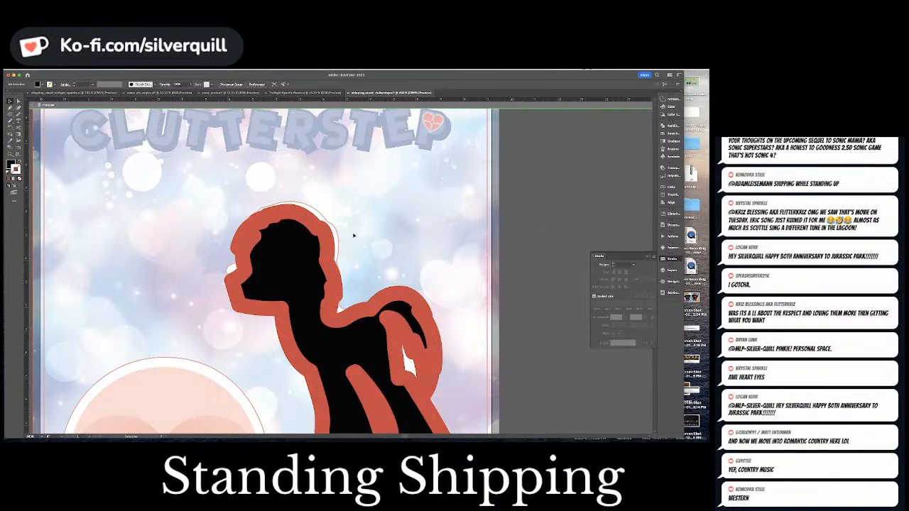
{"action": "left_click", "coordinate": [319, 243]}
{"action": "key", "text": "Delete"}
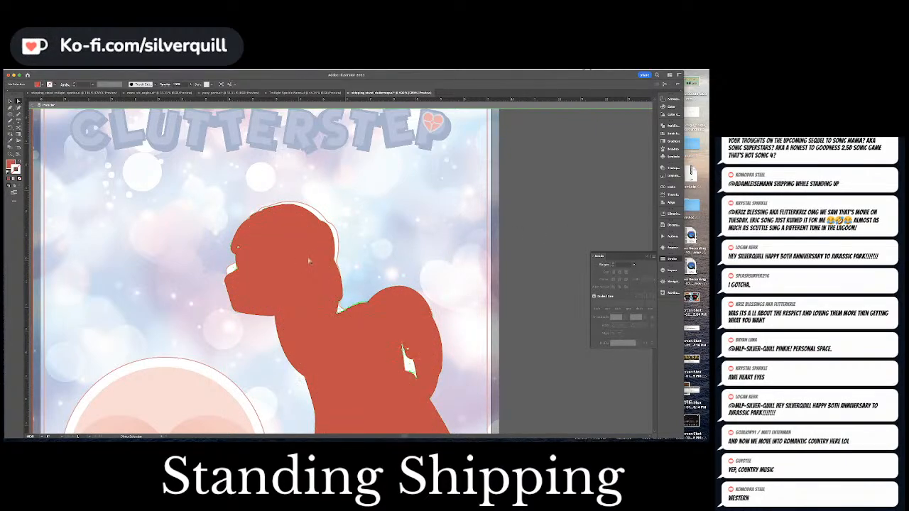
{"action": "left_click", "coordinate": [393, 347]}
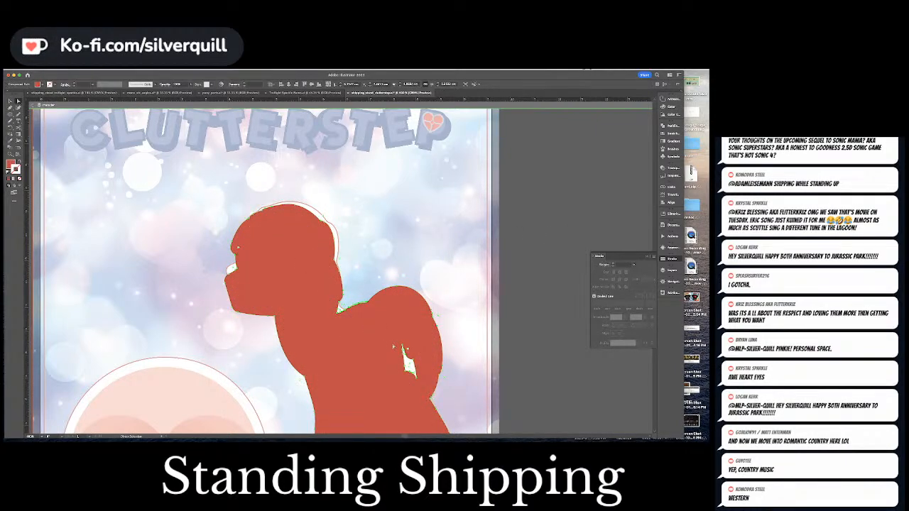
{"action": "key", "text": "super+z"}
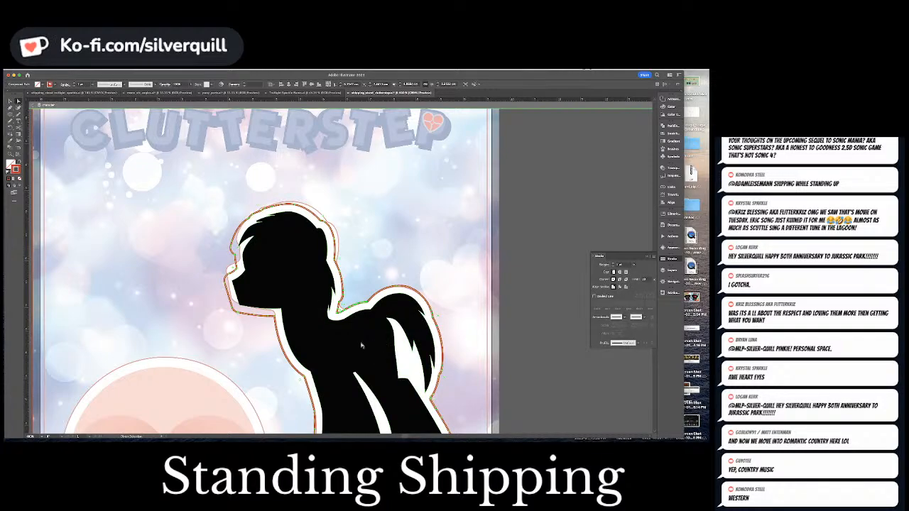
Simplify the new pony outline and delete the stray anchor point where the mane meets the back.
{"action": "scroll", "coordinate": [360, 345], "scroll_direction": "down", "scroll_amount": 3}
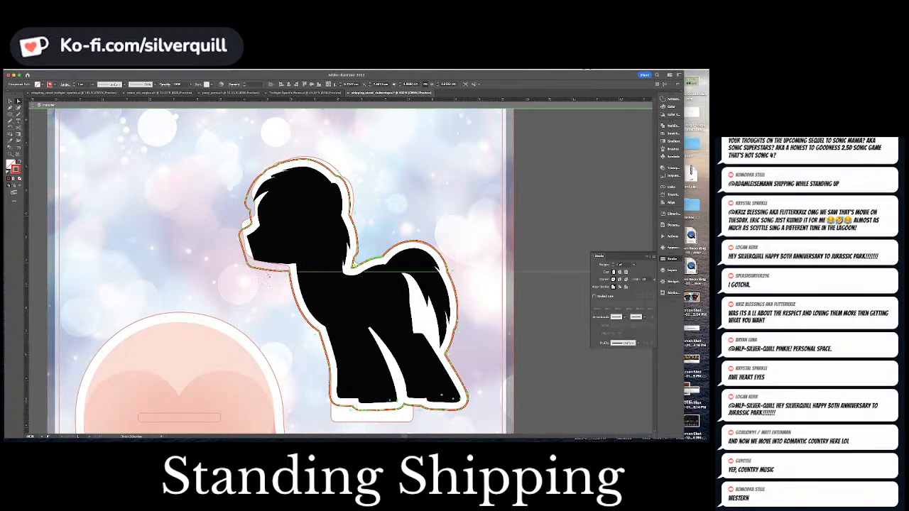
{"action": "left_click", "coordinate": [282, 275]}
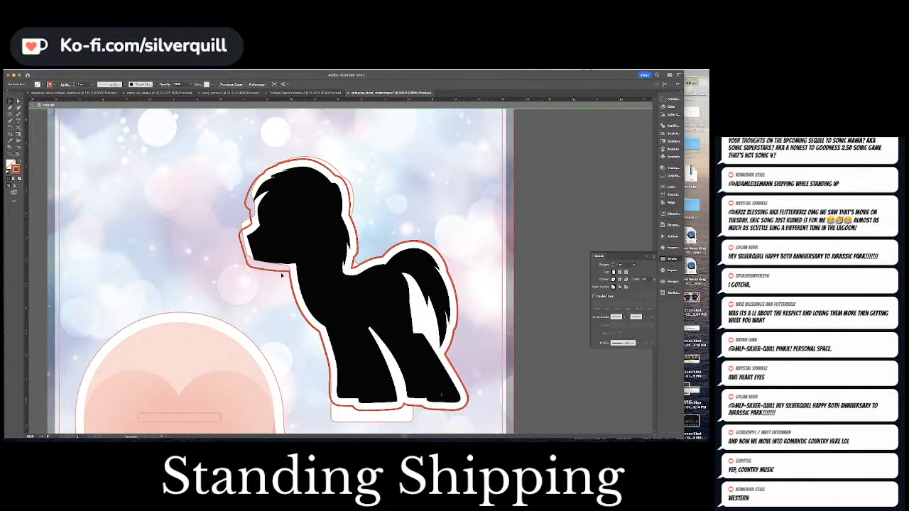
{"action": "key", "text": "a"}
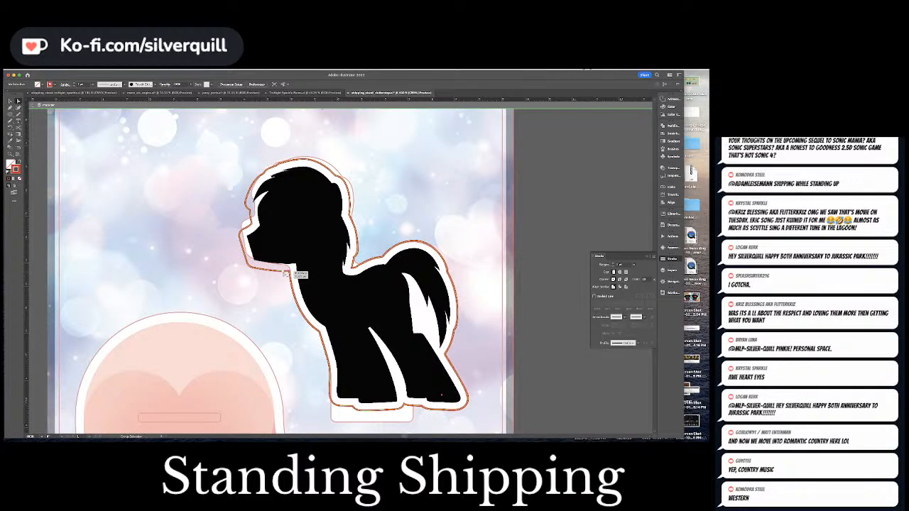
{"action": "left_click", "coordinate": [284, 273]}
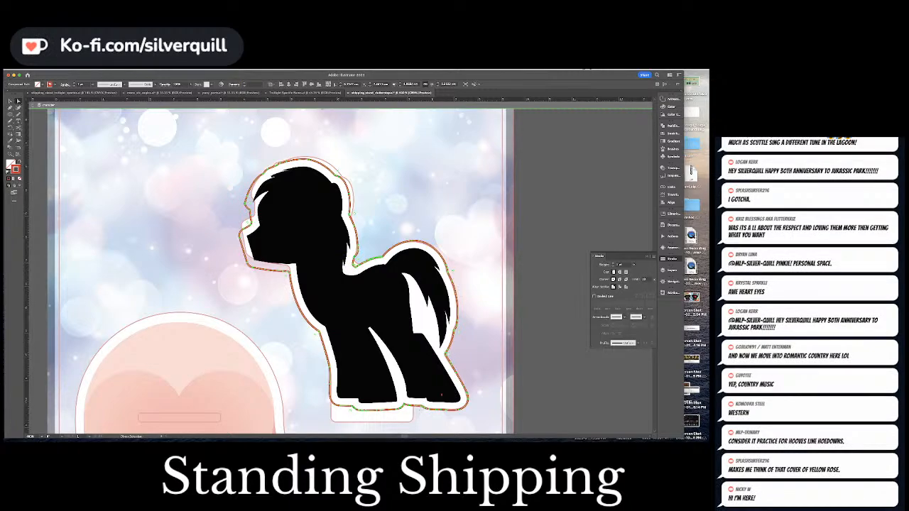
{"action": "left_click", "coordinate": [71, 70]}
{"action": "mouse_move", "coordinate": [85, 195]}
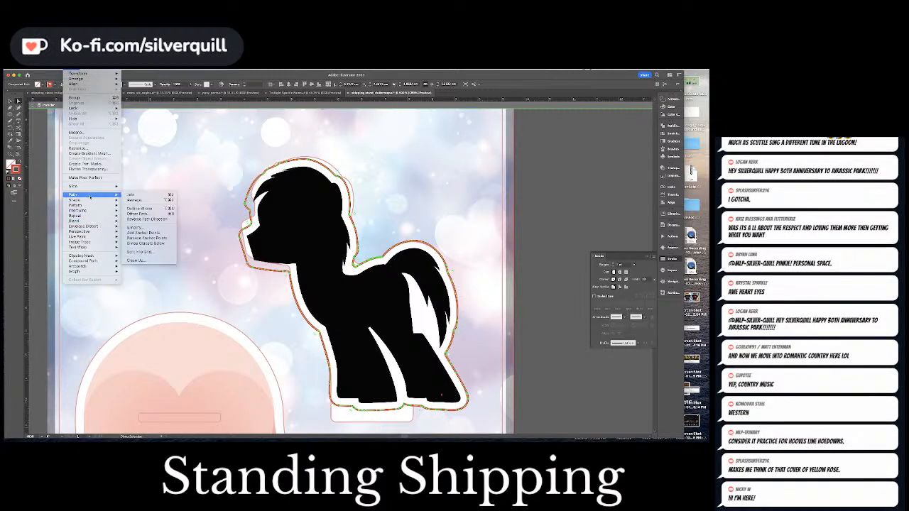
{"action": "left_click", "coordinate": [135, 227]}
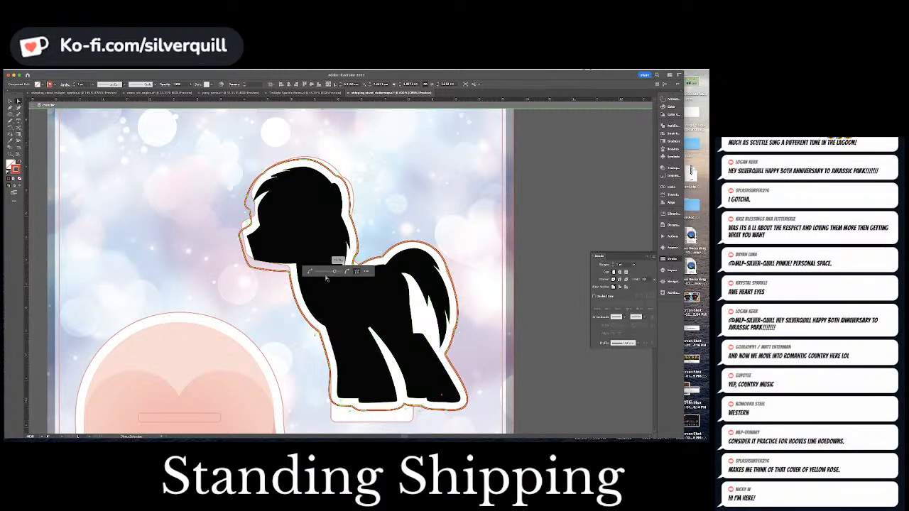
{"action": "left_click", "coordinate": [356, 273]}
{"action": "left_click", "coordinate": [384, 292]}
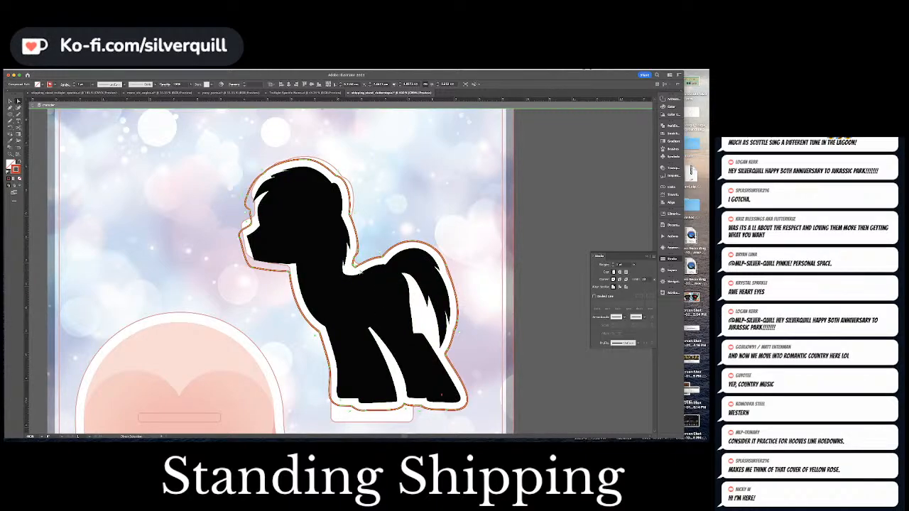
{"action": "left_click", "coordinate": [357, 269]}
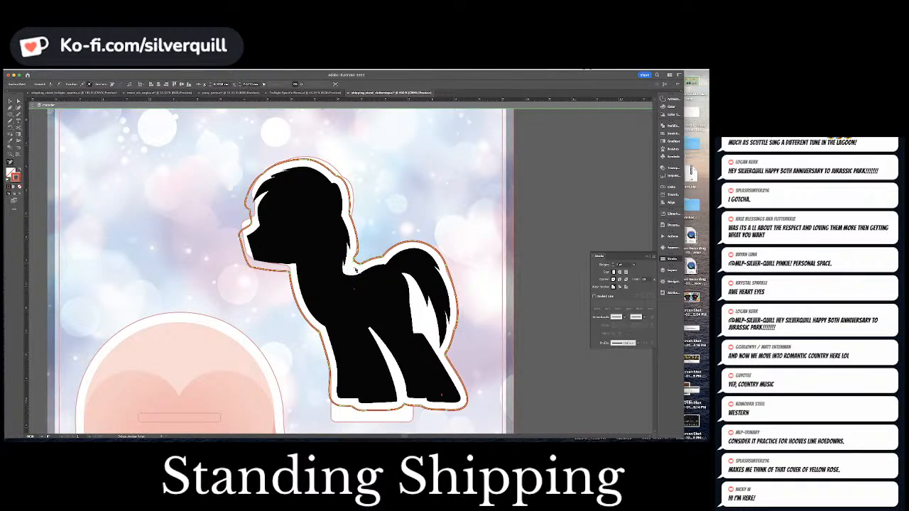
{"action": "key", "text": "super+shift+a"}
Leave isolation mode and delete the black silhouette and the old cut outline around the pony.
{"action": "left_click_drag", "start_coordinate": [365, 394], "coordinate": [389, 333]}
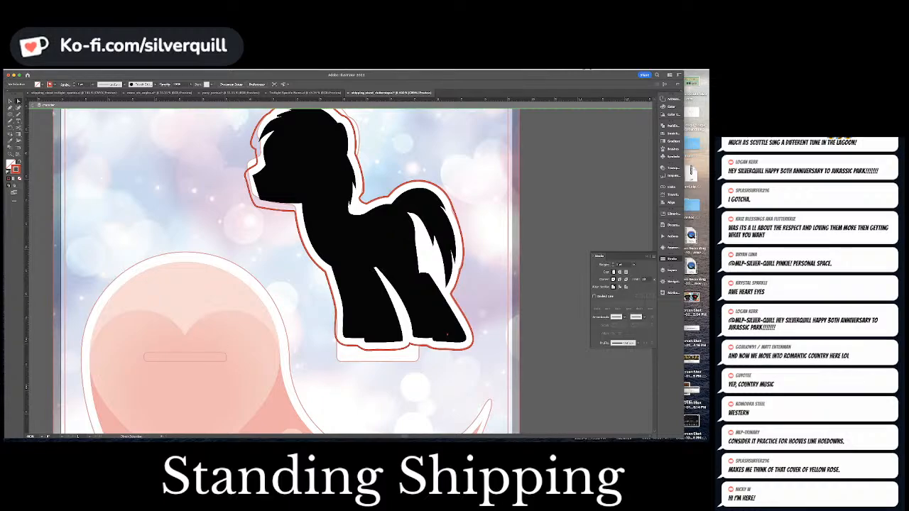
{"action": "left_click", "coordinate": [32, 106]}
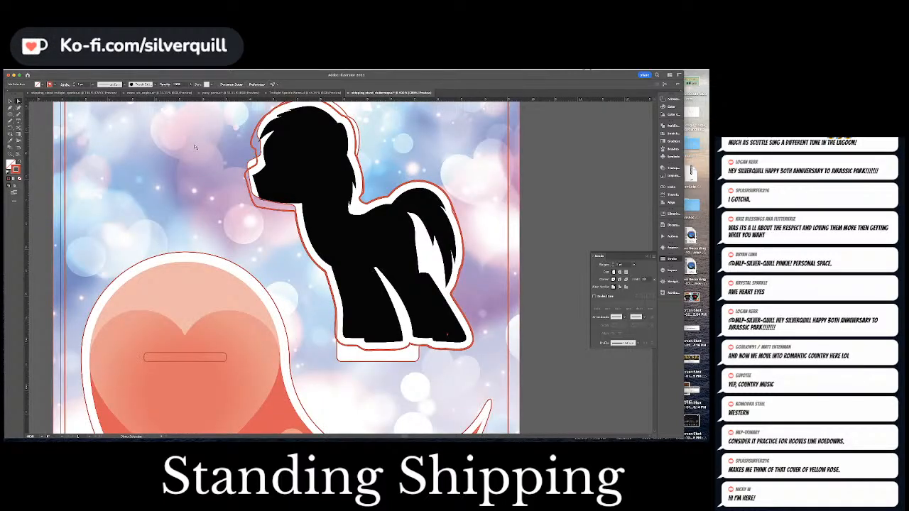
{"action": "left_click", "coordinate": [289, 149]}
{"action": "left_click", "coordinate": [288, 149]}
{"action": "key", "text": "Delete"}
{"action": "left_click", "coordinate": [260, 157], "text": "alt"}
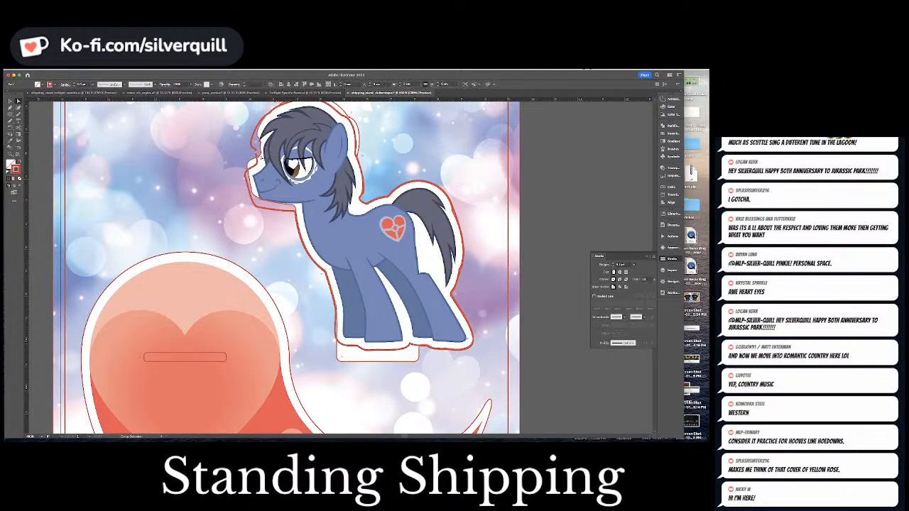
{"action": "key", "text": "Delete"}
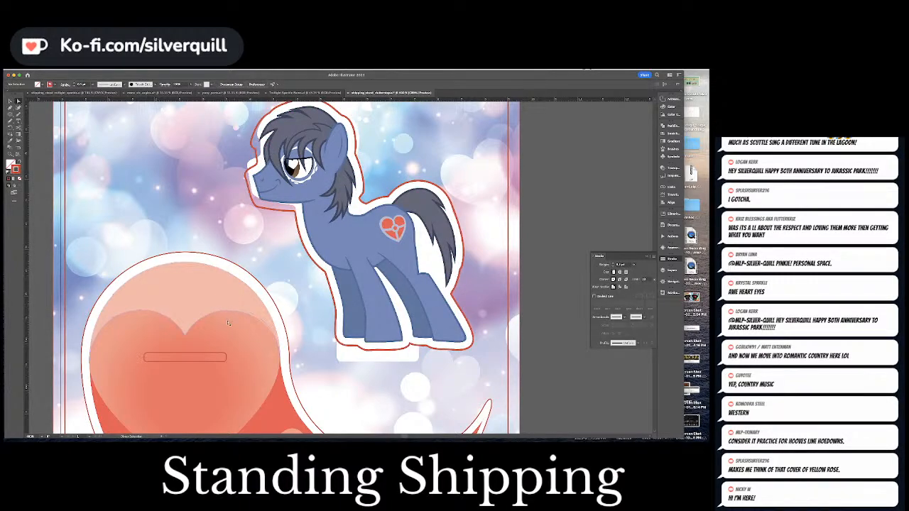
Copy the slot rectangle from the heart base and fit the copy over the white tab under the front hooves.
{"action": "left_click", "coordinate": [224, 356]}
{"action": "key", "text": "ctrl+c"}
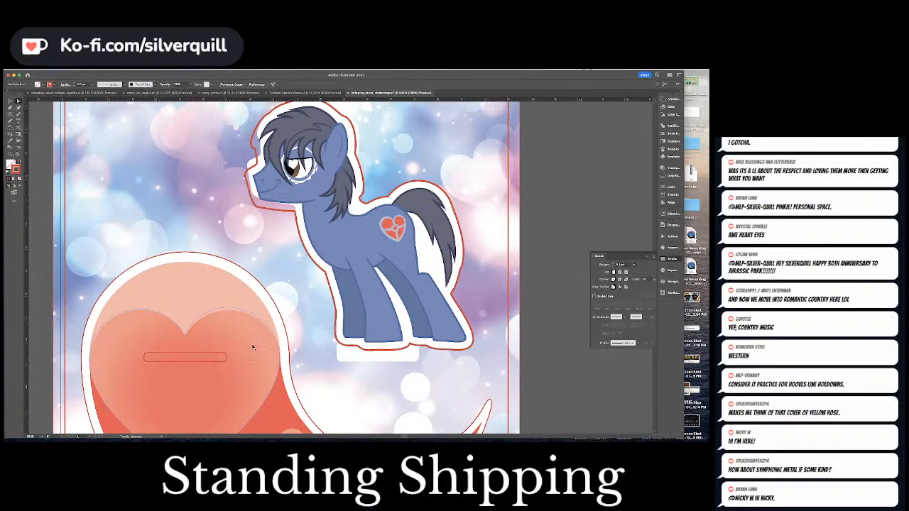
{"action": "key", "text": "ctrl+v"}
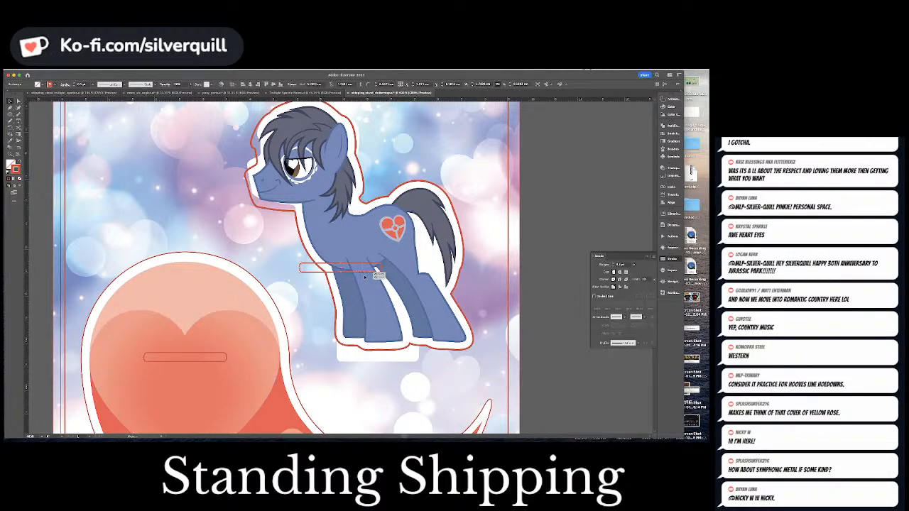
{"action": "left_click_drag", "start_coordinate": [363, 275], "coordinate": [378, 329]}
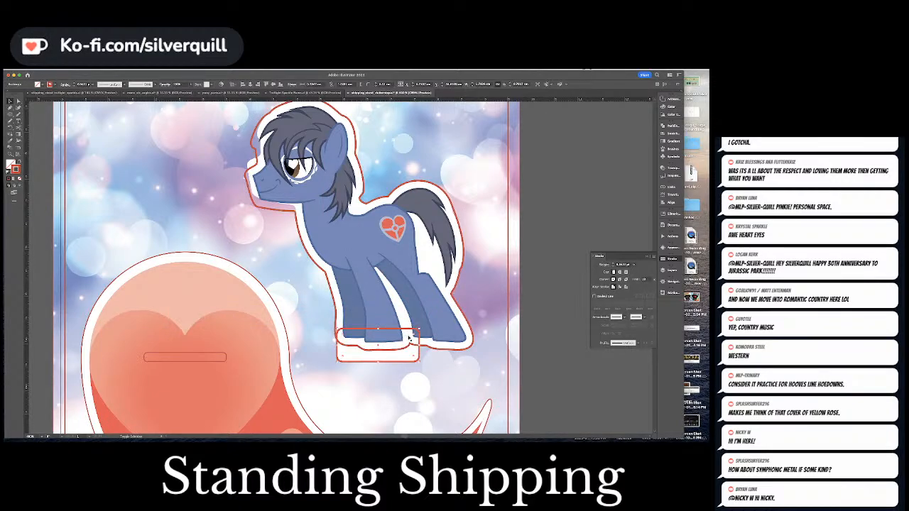
Unite the tab rectangle with the pony outline and match its stroke to the heart base's cut line.
{"action": "key", "text": "shift+x"}
{"action": "left_click", "coordinate": [430, 348]}
{"action": "key", "text": "shift+x"}
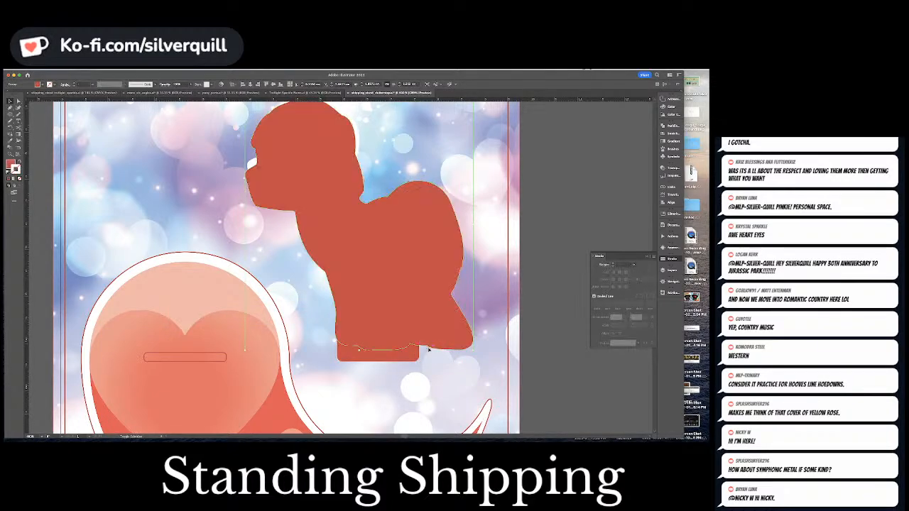
{"action": "left_click", "coordinate": [411, 353], "text": "shift"}
{"action": "left_click", "coordinate": [665, 126]}
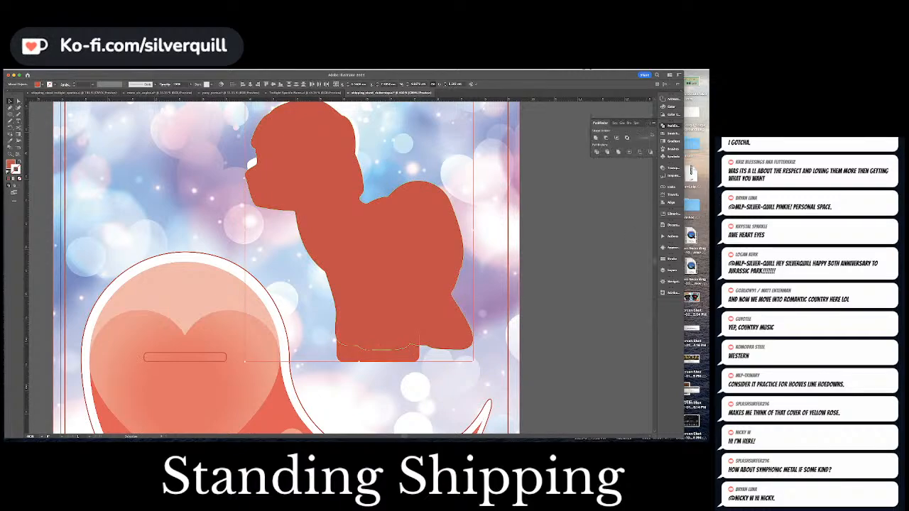
{"action": "left_click", "coordinate": [596, 137]}
{"action": "key", "text": "shift+x"}
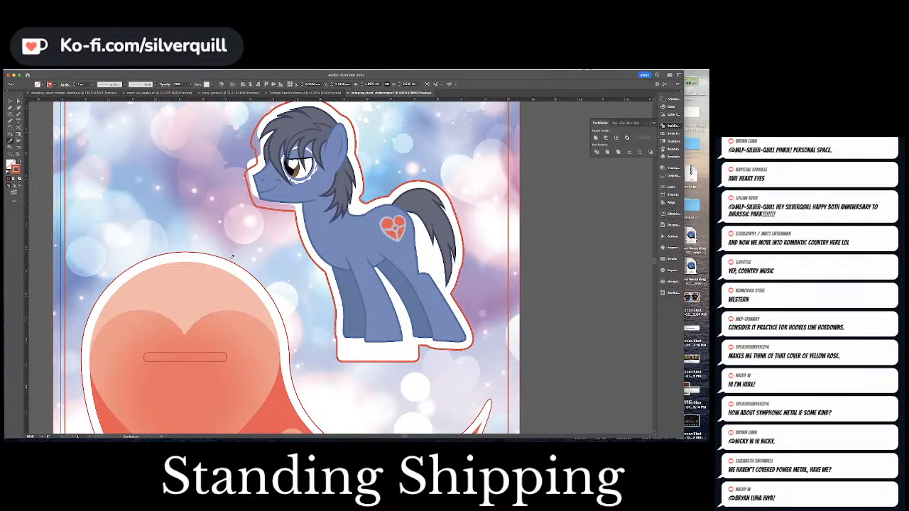
{"action": "left_click", "coordinate": [231, 256]}
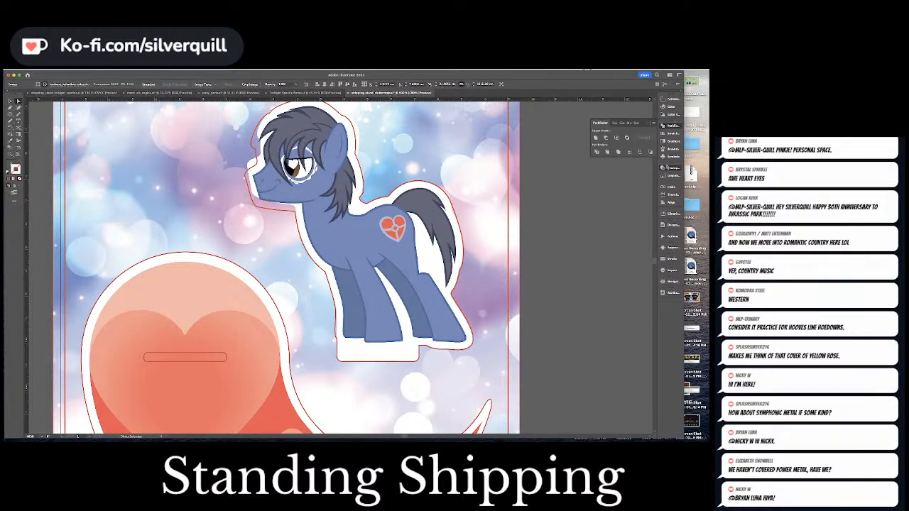
In the background's opacity mask, replace the old pony shape with the new outline filled black without a stroke.
{"action": "left_click", "coordinate": [667, 167]}
{"action": "left_click", "coordinate": [622, 188]}
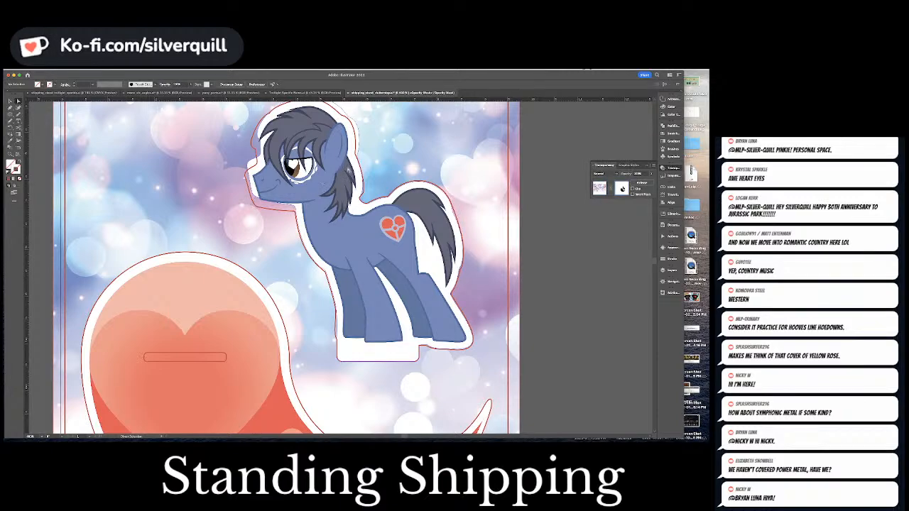
{"action": "left_click", "coordinate": [353, 145]}
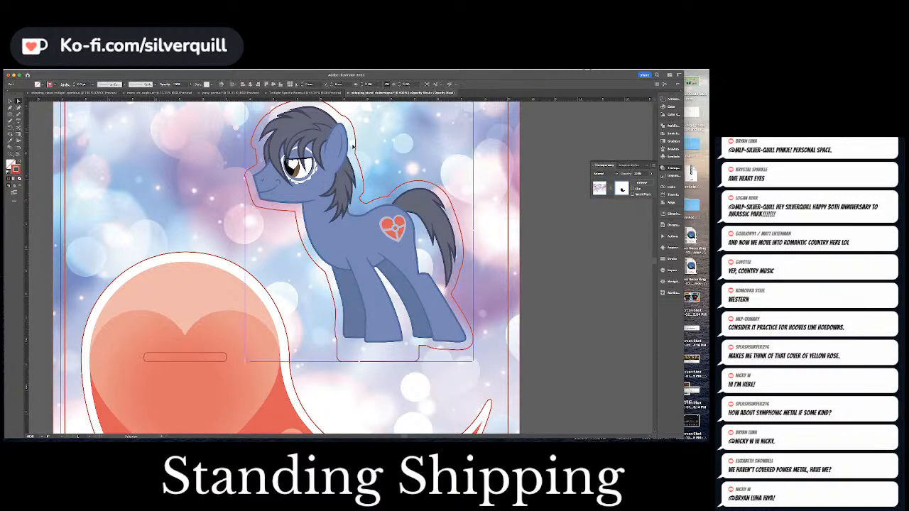
{"action": "key", "text": "a"}
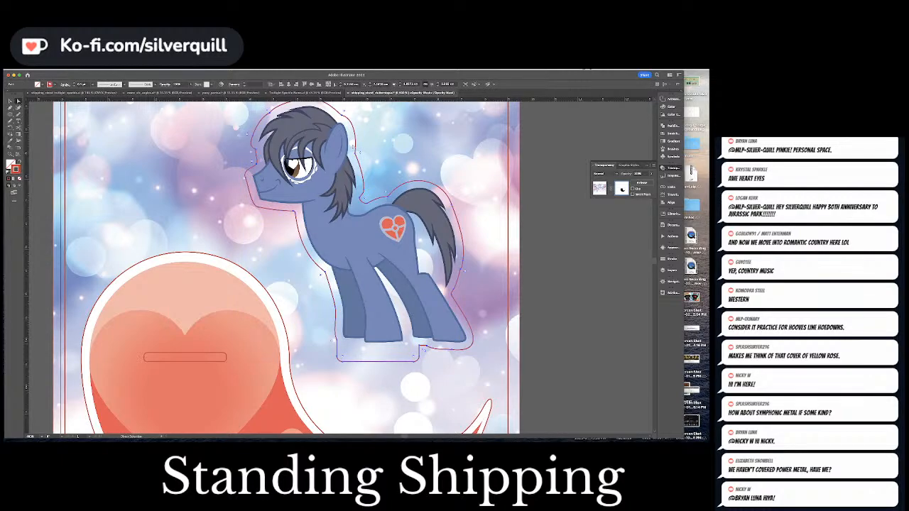
{"action": "key", "text": "d"}
{"action": "key", "text": "shift+x"}
{"action": "key", "text": "/"}
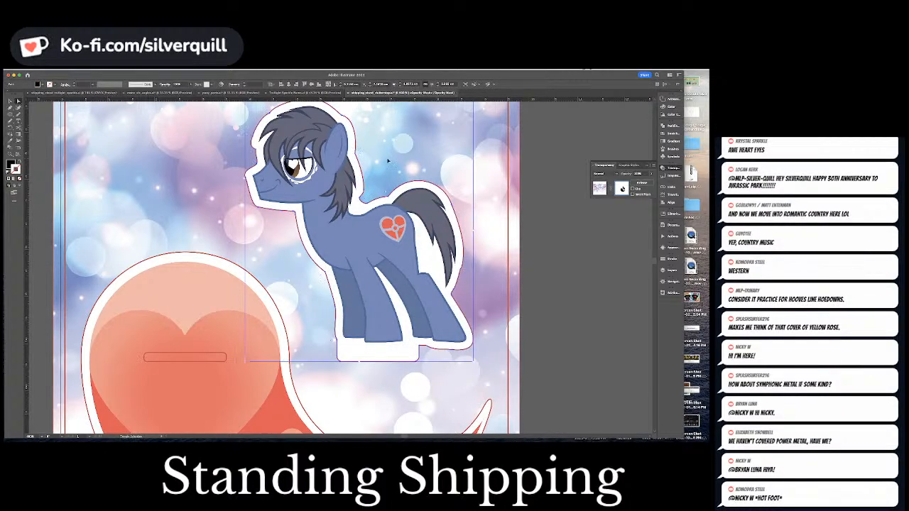
{"action": "key", "text": "super+shift+a"}
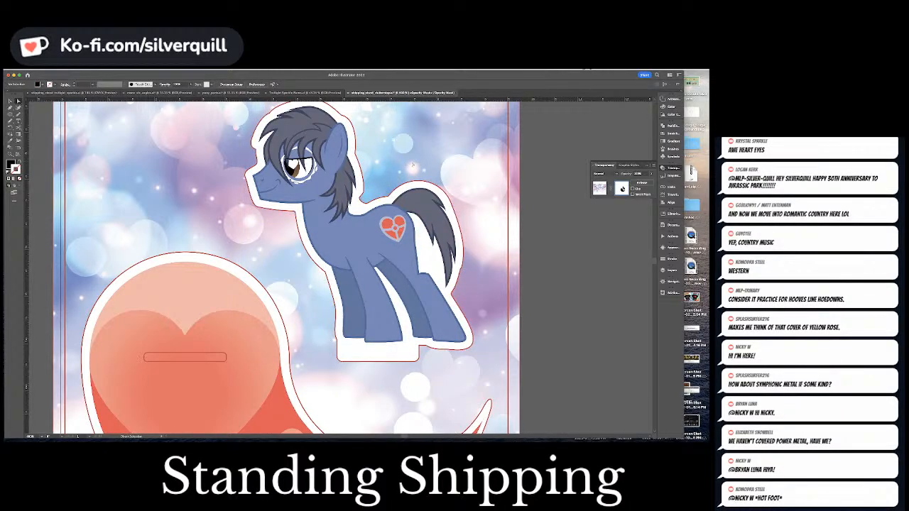
Copy the finished Clutterstep pony together with its cut outline and save the card.
{"action": "key", "text": "super+0"}
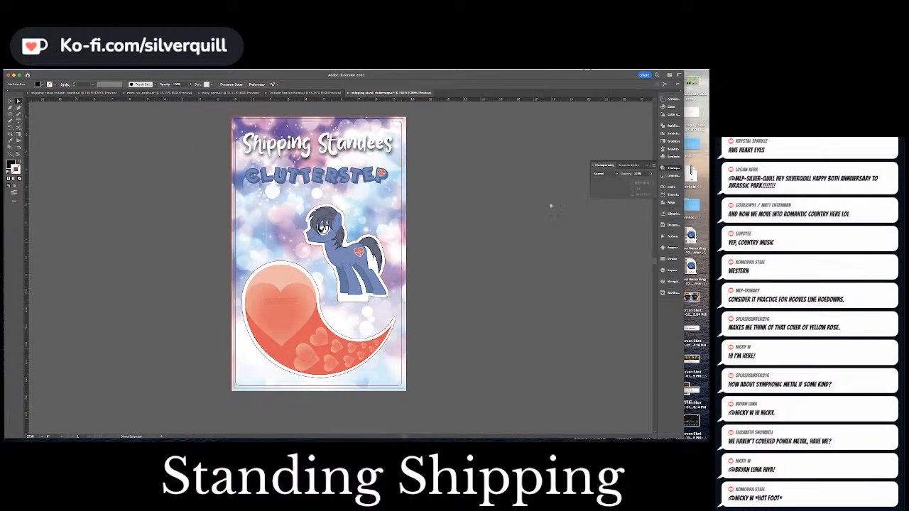
{"action": "left_click", "coordinate": [373, 237]}
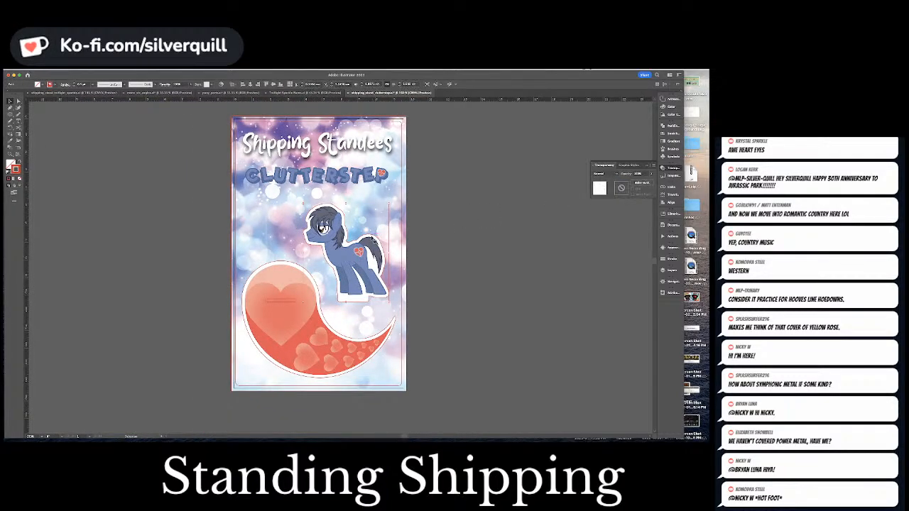
{"action": "key", "text": "super+c"}
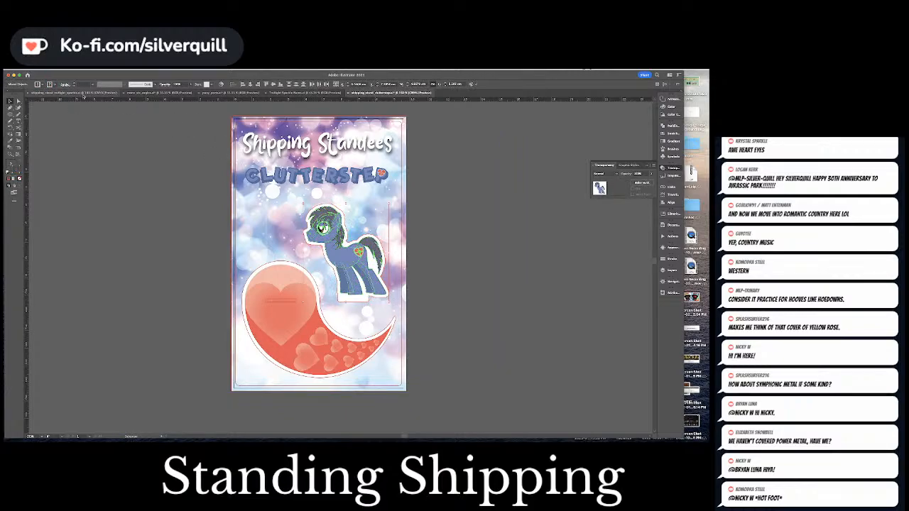
{"action": "key", "text": "super+s"}
Paste the Clutterstep pony into the Twilight Sparkle document and place it over the upper base of the paired mock-up, replacing the old pony.
{"action": "left_click", "coordinate": [83, 93]}
{"action": "key", "text": "super+v"}
{"action": "left_click_drag", "start_coordinate": [335, 273], "coordinate": [401, 221]}
{"action": "key", "text": "Delete"}
{"action": "left_click", "coordinate": [401, 220]}
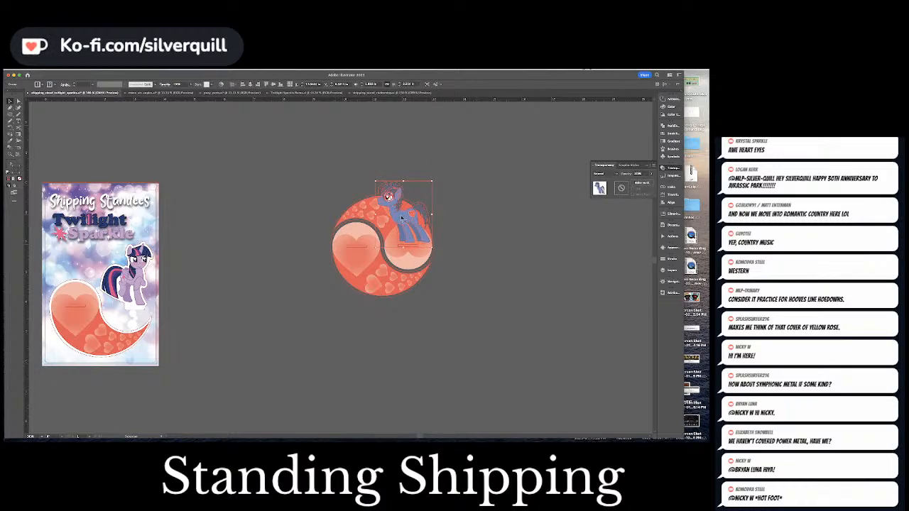
{"action": "key", "text": "Delete"}
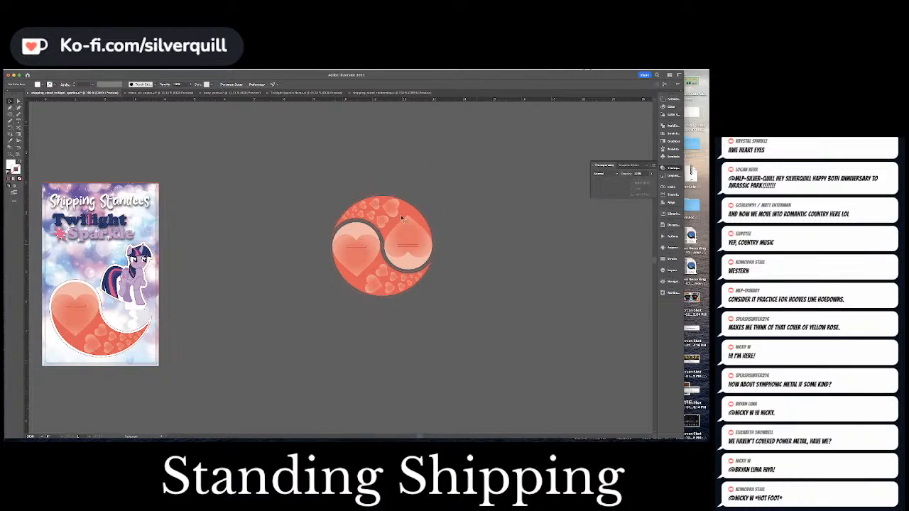
{"action": "key", "text": "ctrl+z"}
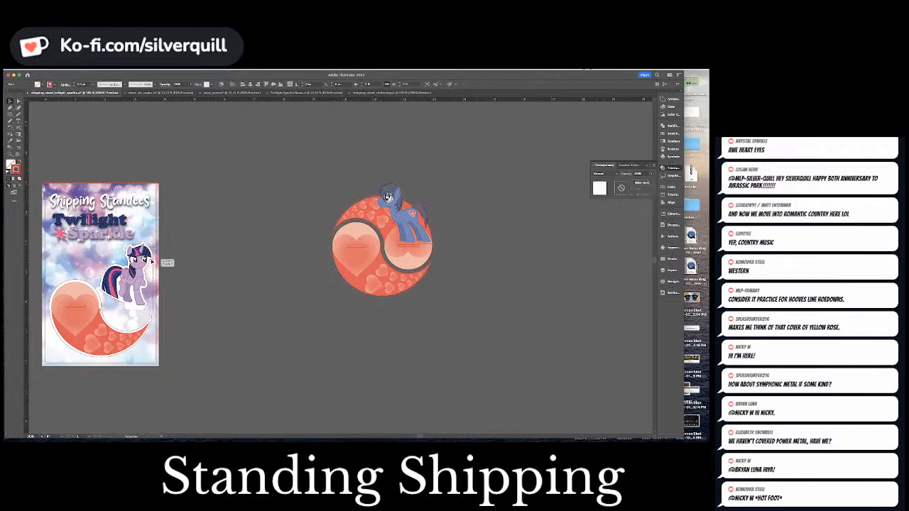
Duplicate Twilight Sparkle with her cut outline from the card and place the copy on the mock-up's other base, facing Clutterstep.
{"action": "left_click", "coordinate": [148, 268]}
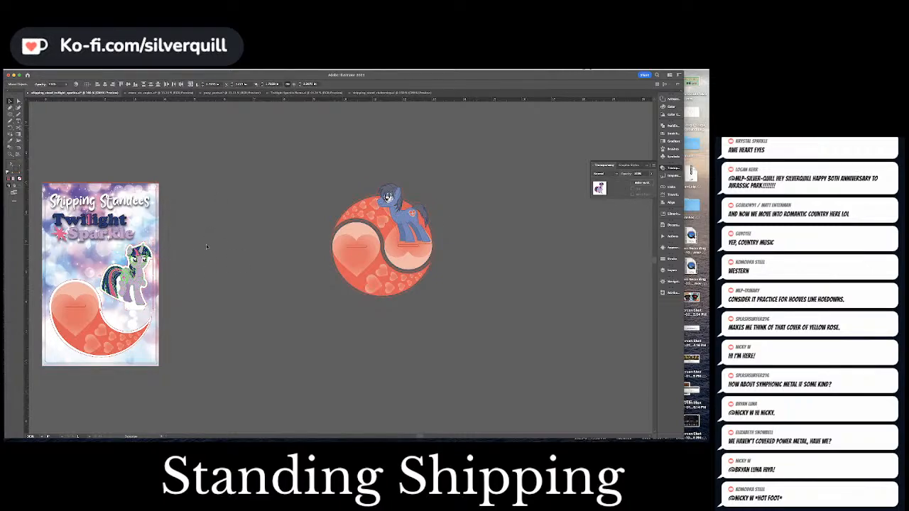
{"action": "key", "text": "ctrl+c"}
{"action": "key", "text": "ctrl+v"}
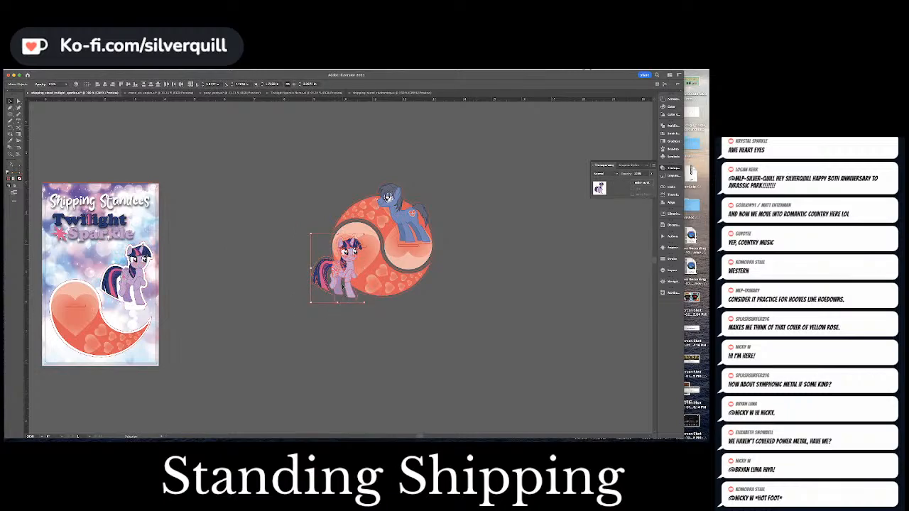
{"action": "left_click_drag", "start_coordinate": [342, 286], "coordinate": [364, 222]}
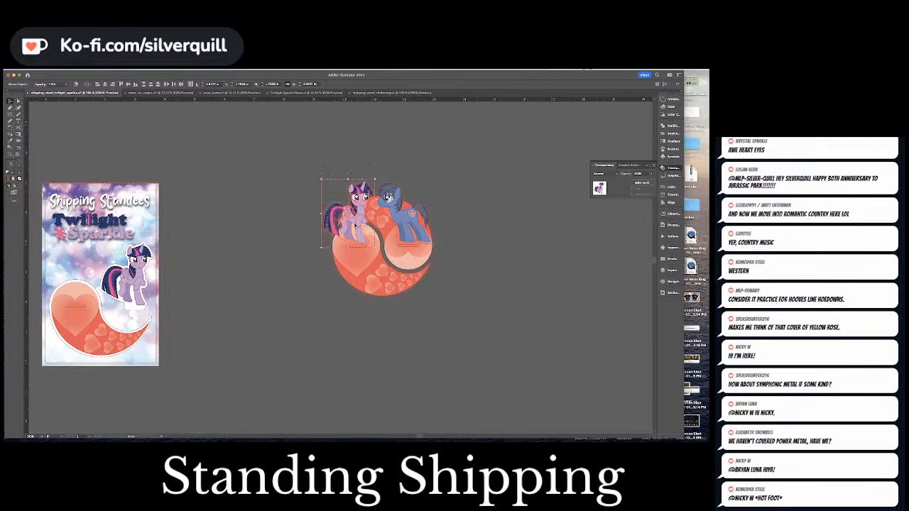
{"action": "left_click", "coordinate": [492, 204]}
Nudge the Twilight copy so its tab sits roughly over the slot in its heart base.
{"action": "key", "text": "super+equal"}
{"action": "key", "text": "super+equal"}
{"action": "key", "text": "super+equal"}
{"action": "key", "text": "super+equal"}
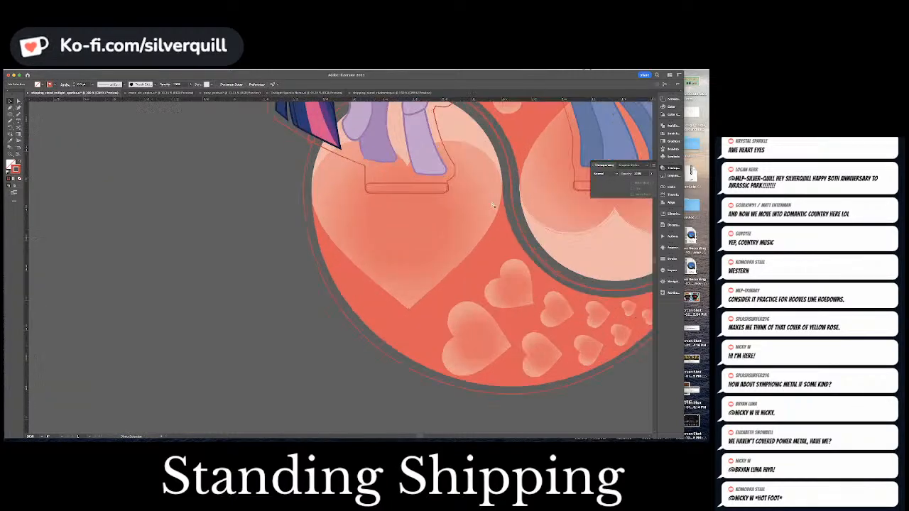
{"action": "scroll", "coordinate": [426, 220], "scroll_direction": "up", "scroll_amount": 3}
{"action": "scroll", "coordinate": [426, 220], "scroll_direction": "right", "scroll_amount": 2}
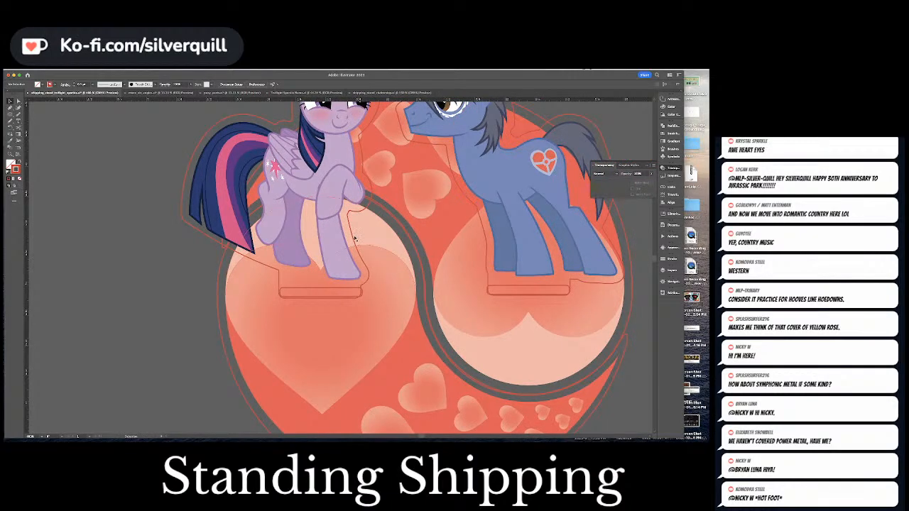
{"action": "left_click", "coordinate": [355, 237]}
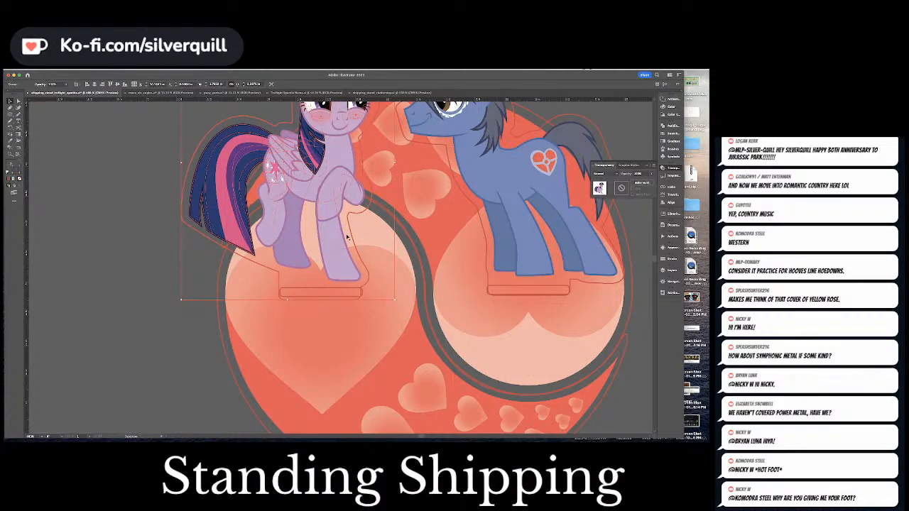
{"action": "left_click_drag", "start_coordinate": [351, 234], "coordinate": [352, 236]}
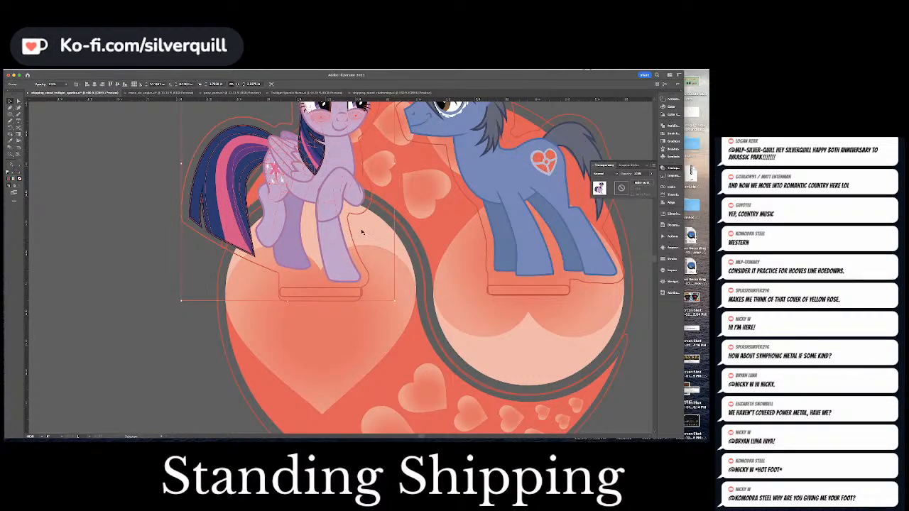
{"action": "scroll", "coordinate": [362, 232], "scroll_direction": "up", "scroll_amount": 5}
{"action": "left_click", "coordinate": [114, 251]}
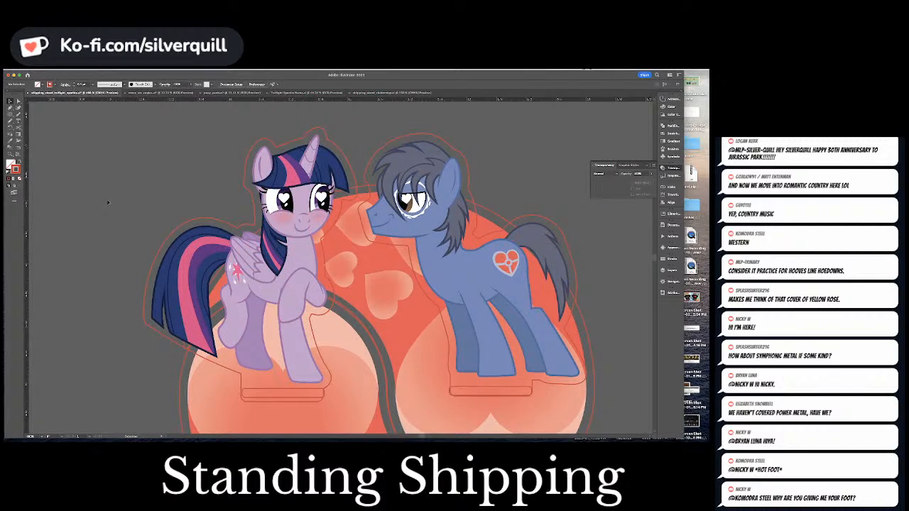
{"action": "key", "text": "a"}
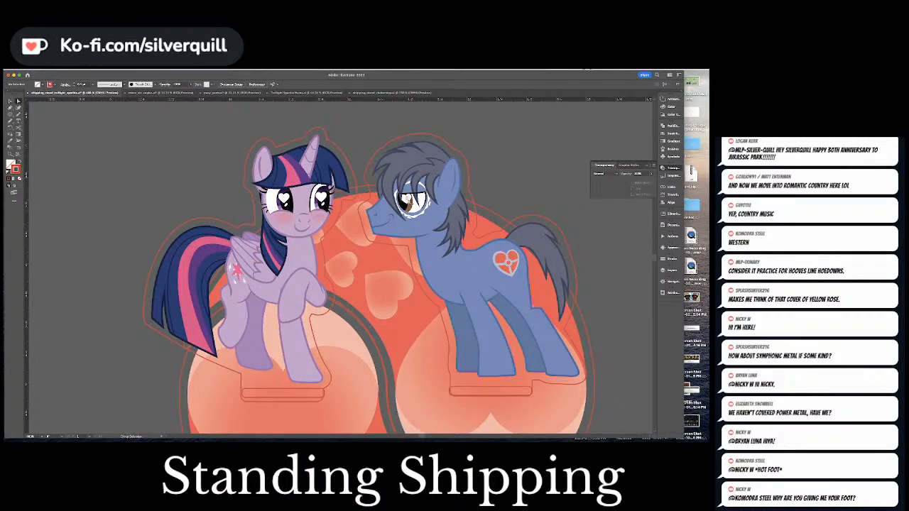
{"action": "left_click", "coordinate": [409, 202]}
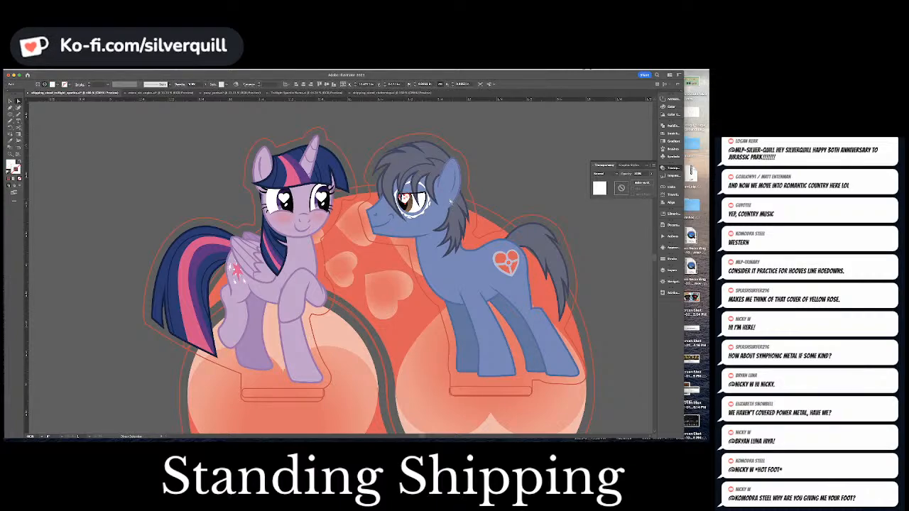
{"action": "key", "text": "super+shift+a"}
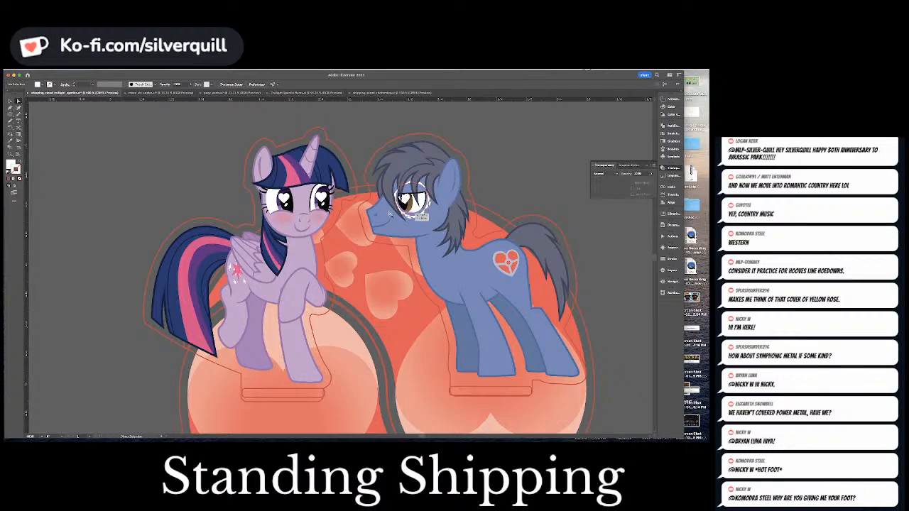
Fine-tune the Twilight copy's position so the sides of its tab line up with the base slot.
{"action": "left_click", "coordinate": [350, 203]}
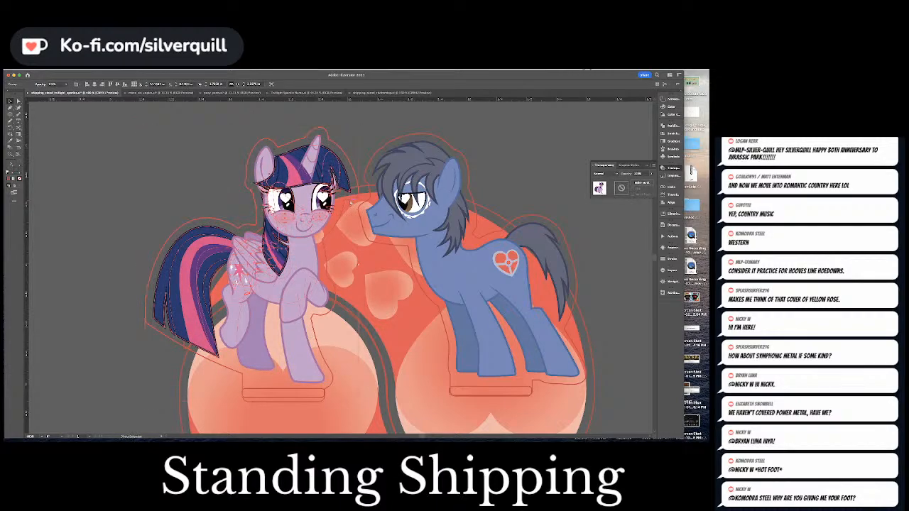
{"action": "key", "text": "super+equal"}
{"action": "key", "text": "super+equal"}
{"action": "left_click_drag", "start_coordinate": [372, 345], "coordinate": [333, 183]}
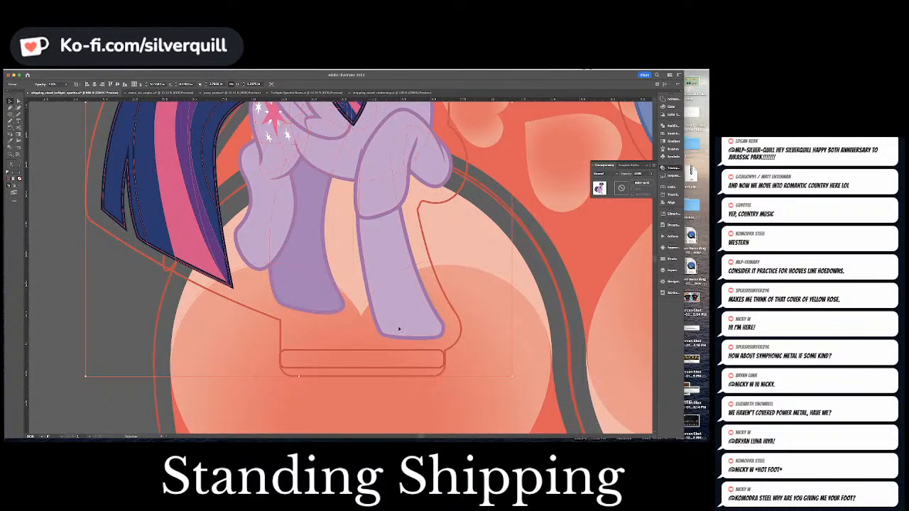
{"action": "left_click_drag", "start_coordinate": [448, 302], "coordinate": [446, 300]}
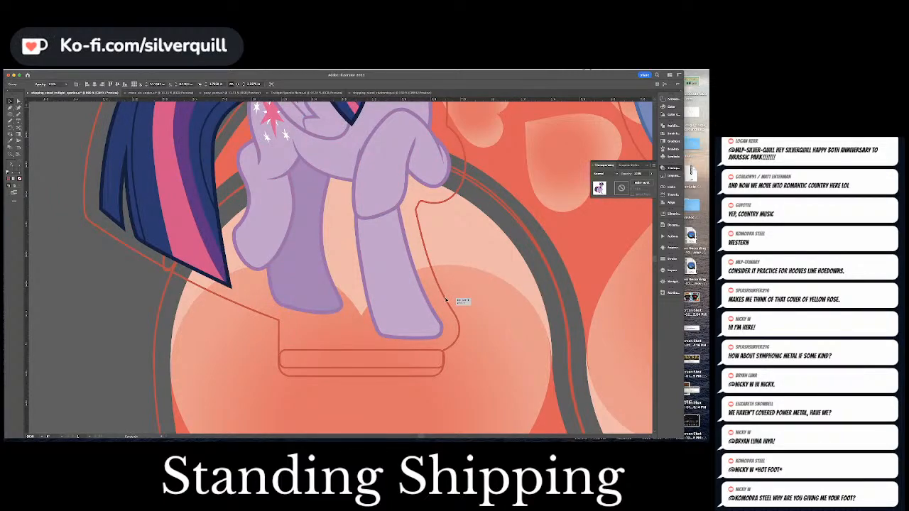
{"action": "left_click_drag", "start_coordinate": [446, 300], "coordinate": [446, 301]}
{"action": "left_click", "coordinate": [490, 312]}
{"action": "key", "text": "super+minus"}
{"action": "key", "text": "super+minus"}
{"action": "key", "text": "super+minus"}
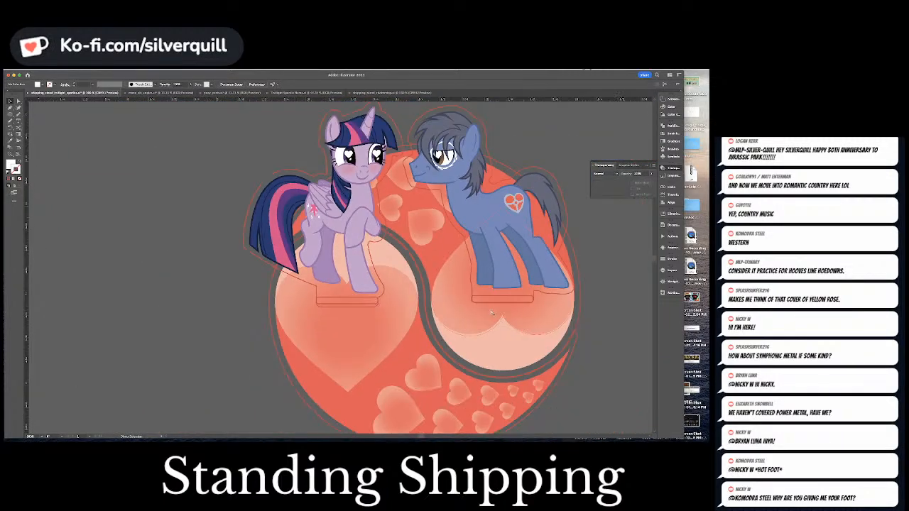
{"action": "key", "text": "super+minus"}
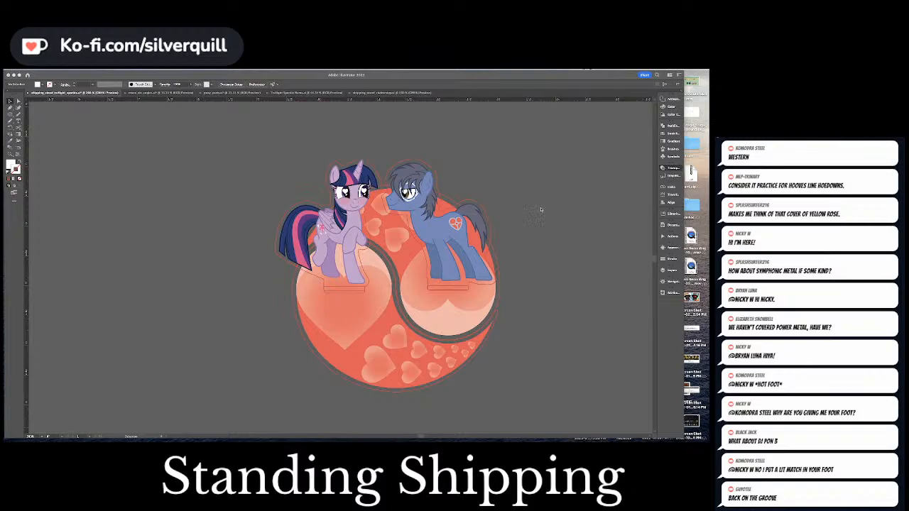
{"action": "left_click", "coordinate": [571, 199]}
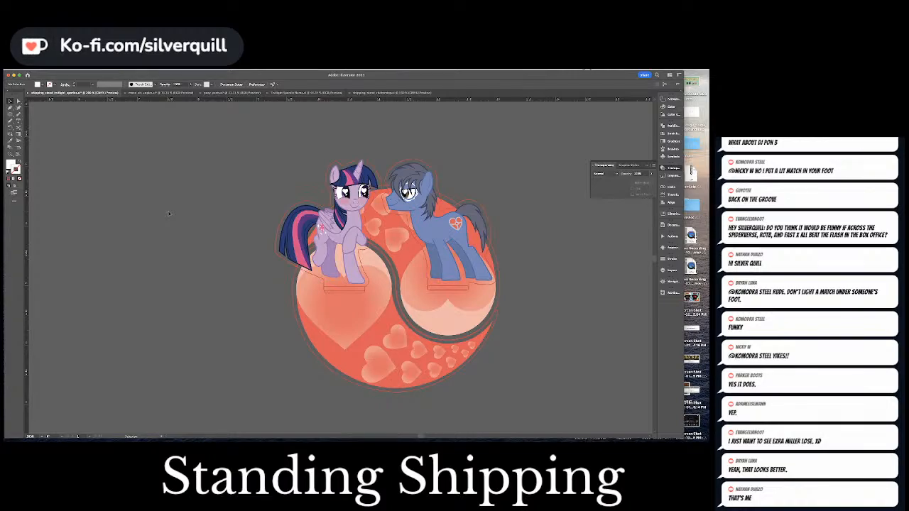
Nudge the base under Clutterstep slightly upward in the mock-up.
{"action": "left_click", "coordinate": [500, 291]}
{"action": "key", "text": "super+equal"}
{"action": "key", "text": "super+equal"}
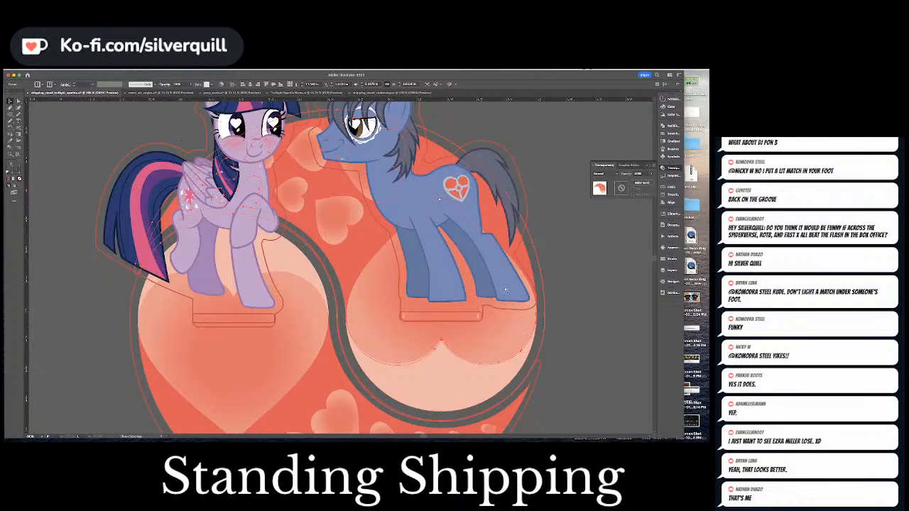
{"action": "key", "text": "Up"}
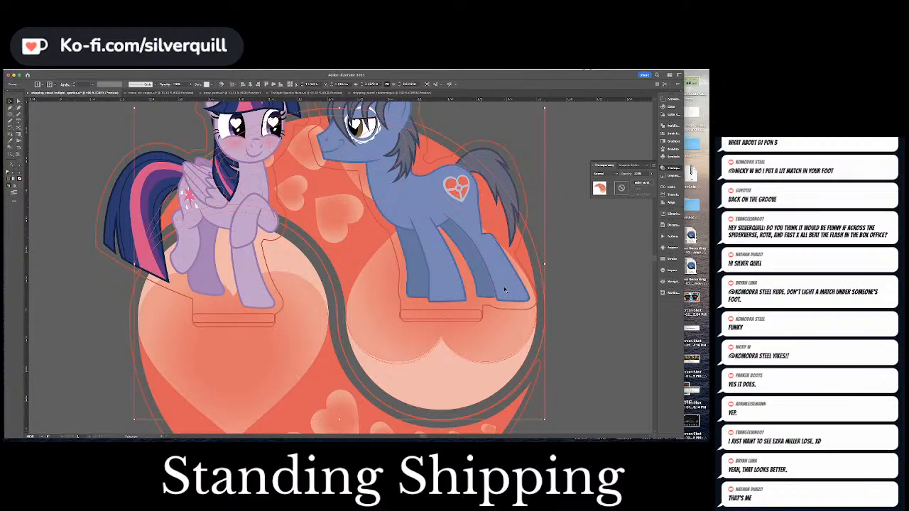
{"action": "left_click", "coordinate": [582, 278]}
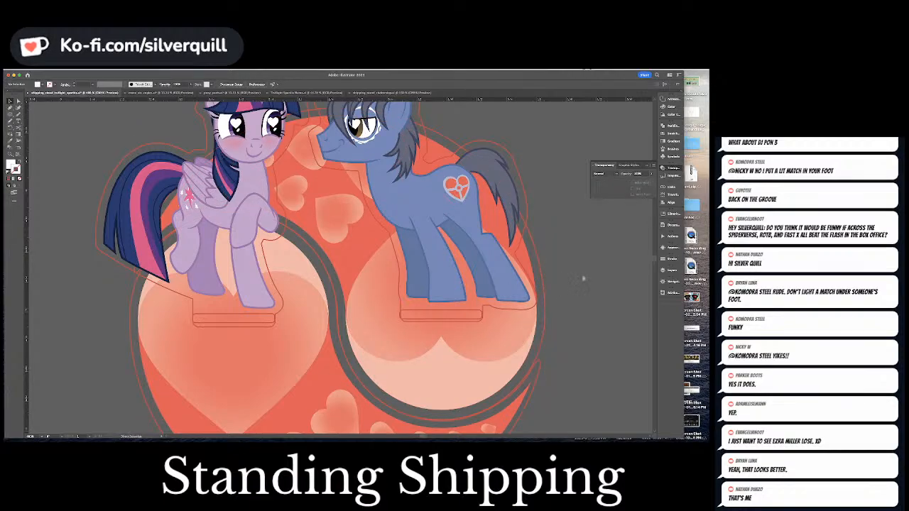
Nudge the Clutterstep pony slightly upward on its base so its height pairs with Twilight's.
{"action": "key", "text": "super+minus"}
{"action": "key", "text": "super+minus"}
{"action": "key", "text": "super+minus"}
{"action": "key", "text": "super+plus"}
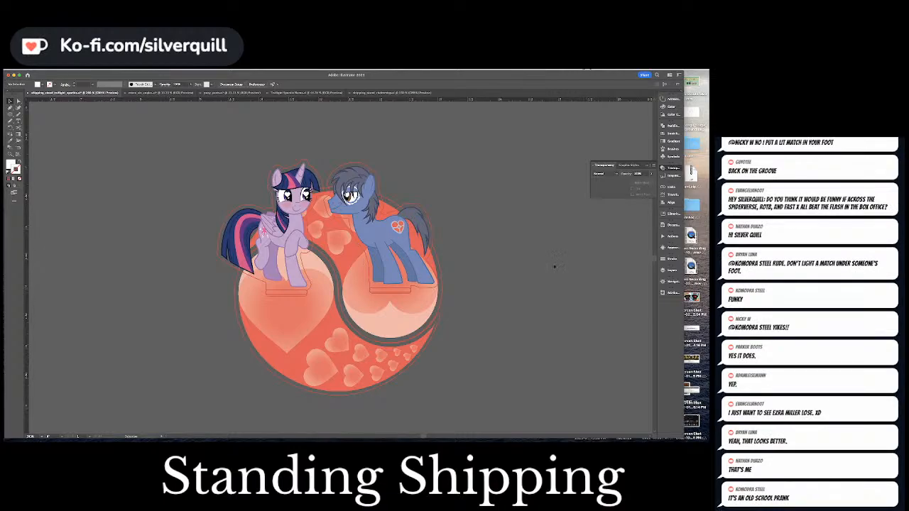
{"action": "left_click", "coordinate": [385, 230]}
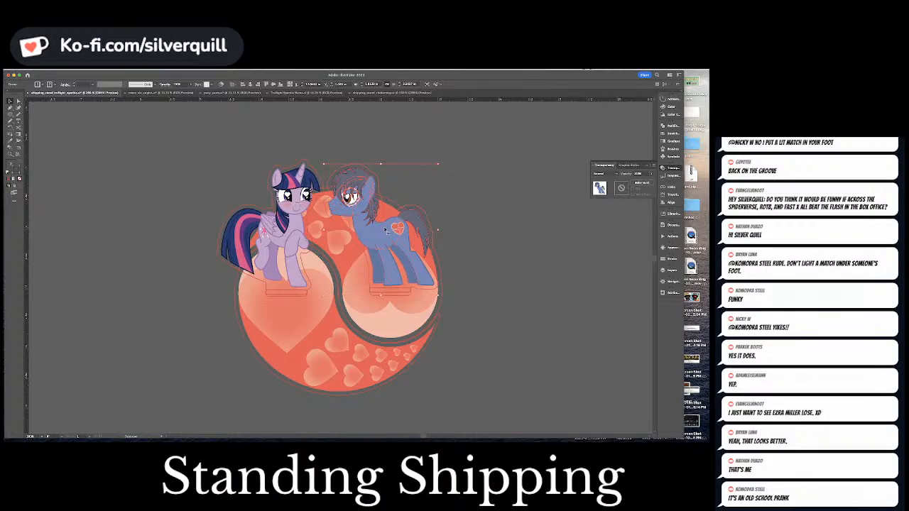
{"action": "key", "text": "Down"}
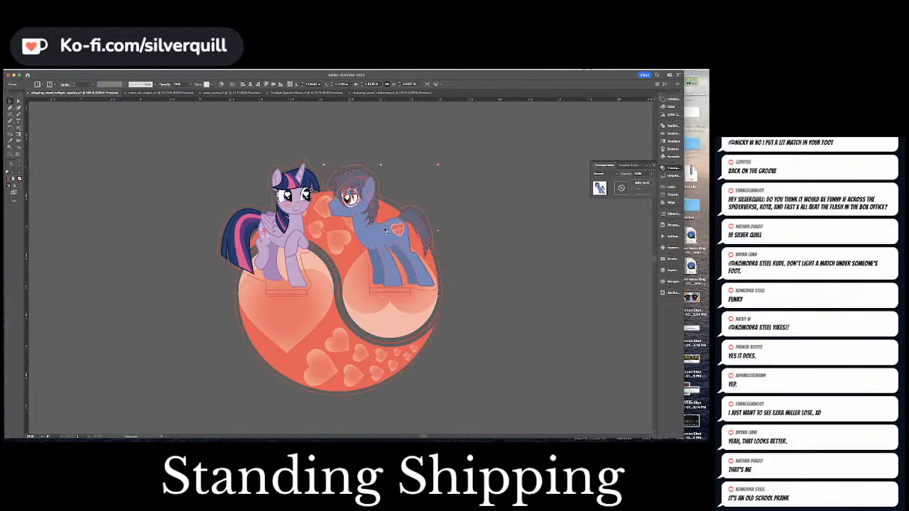
{"action": "key", "text": "Up"}
{"action": "key", "text": "Up"}
{"action": "key", "text": "Up"}
{"action": "key", "text": "Up"}
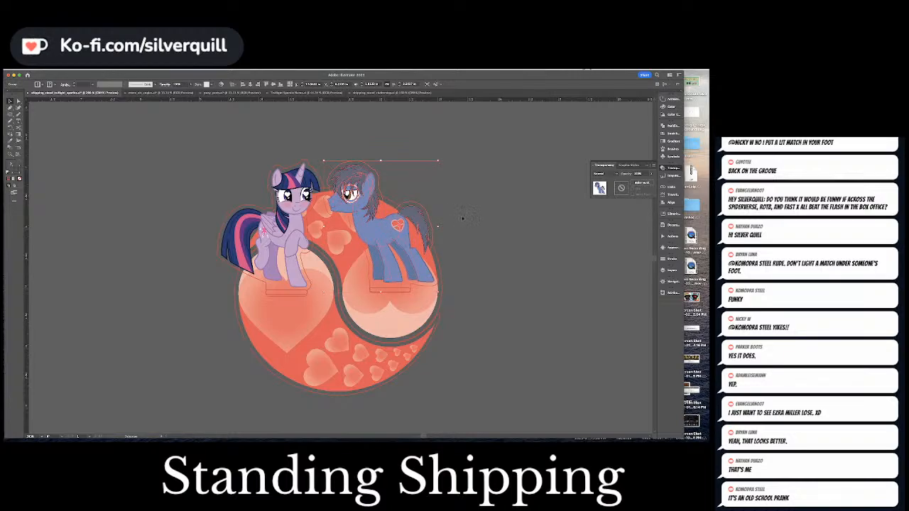
{"action": "left_click", "coordinate": [481, 213]}
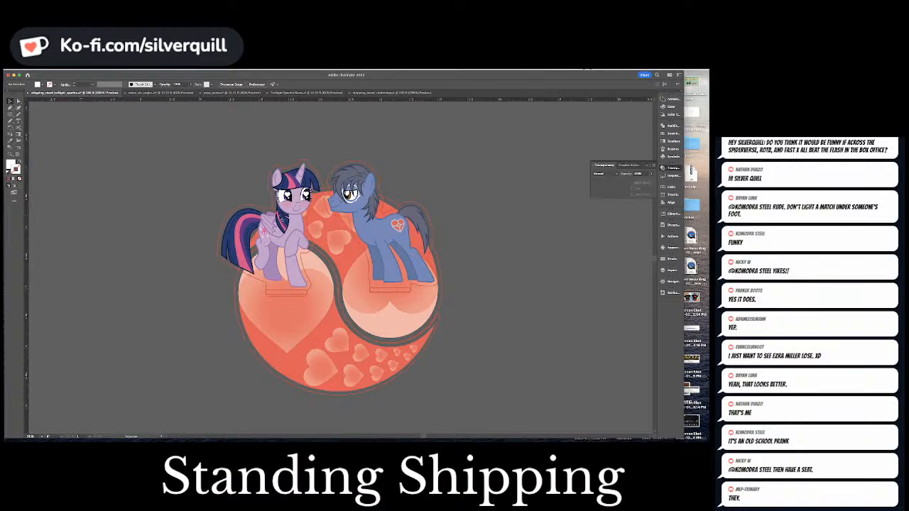
Delete the whole paired mock-up beside the Twilight Sparkle card and save the file.
{"action": "left_click", "coordinate": [434, 343]}
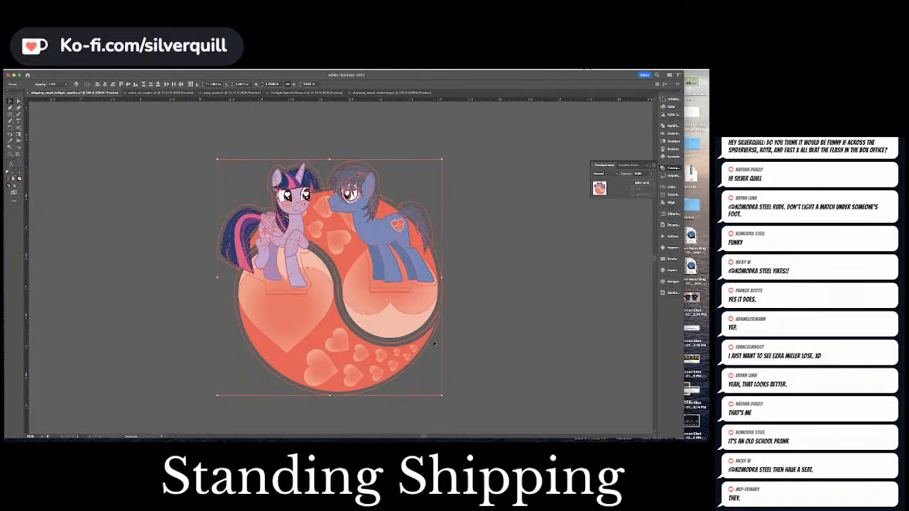
{"action": "key", "text": "Delete"}
{"action": "key", "text": "super+minus"}
{"action": "key", "text": "super+minus"}
{"action": "key", "text": "super+minus"}
{"action": "key", "text": "super+minus"}
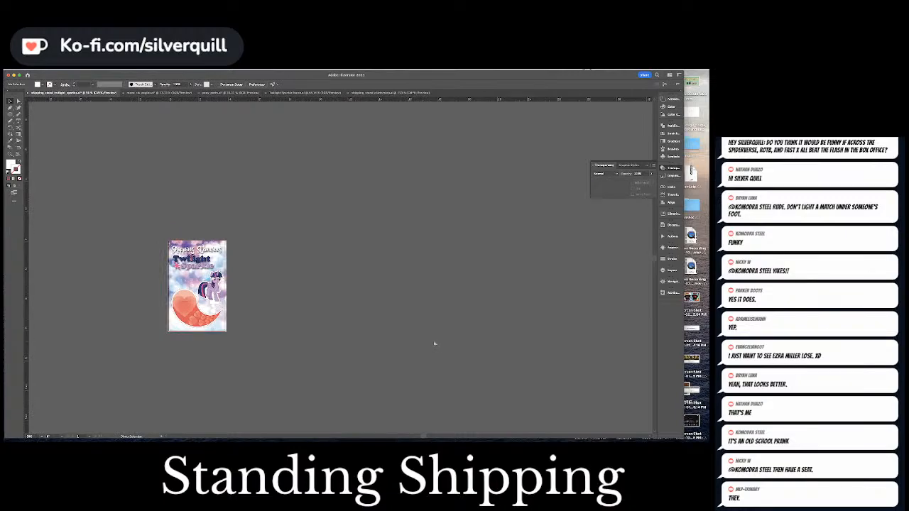
{"action": "key", "text": "super+equal"}
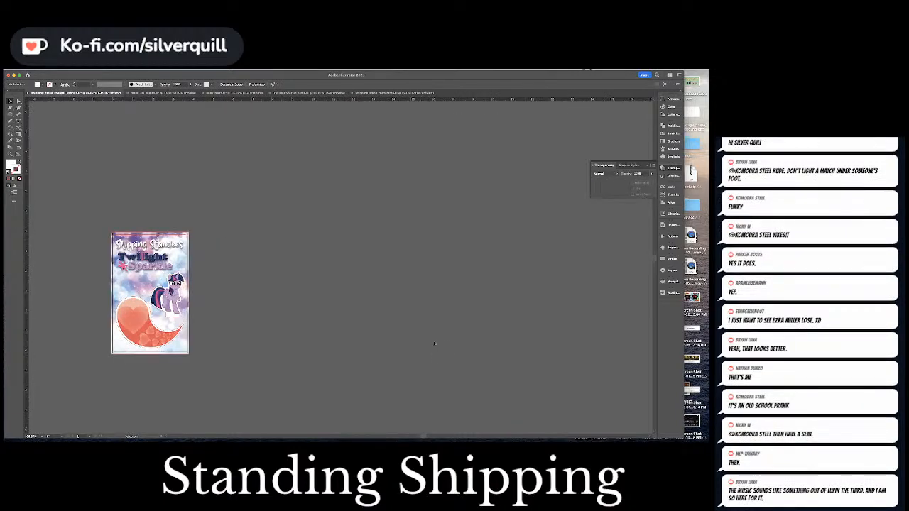
{"action": "key", "text": "super+s"}
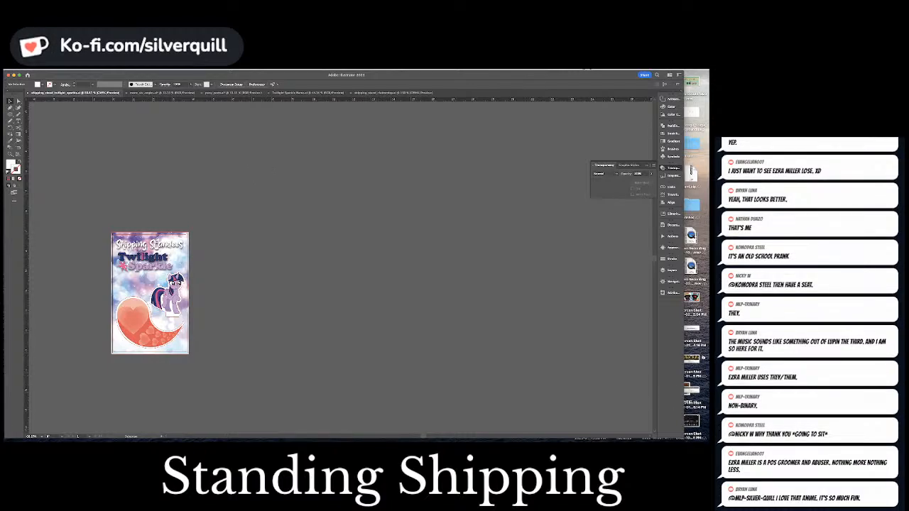
Open the flash_sentry artwork file and leave only the three-quarter armored pony layer visible.
{"action": "left_click", "coordinate": [652, 330]}
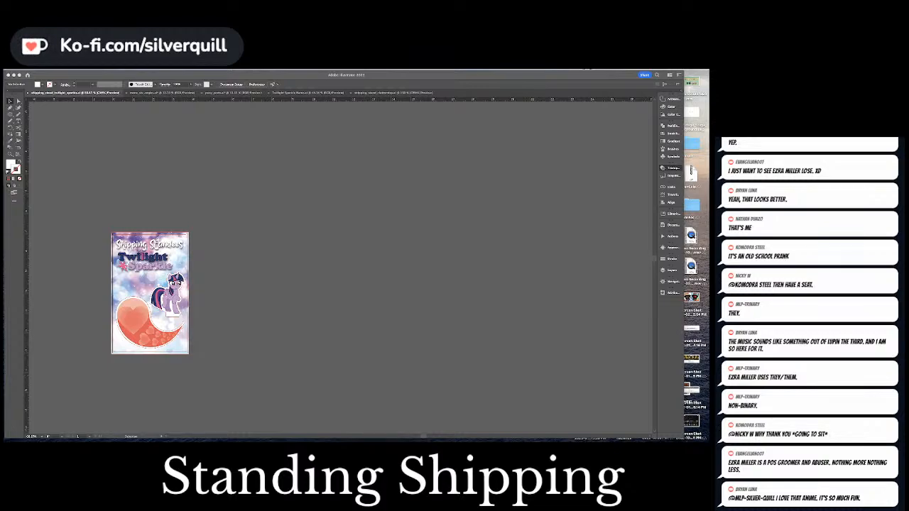
{"action": "key", "text": "super+Tab"}
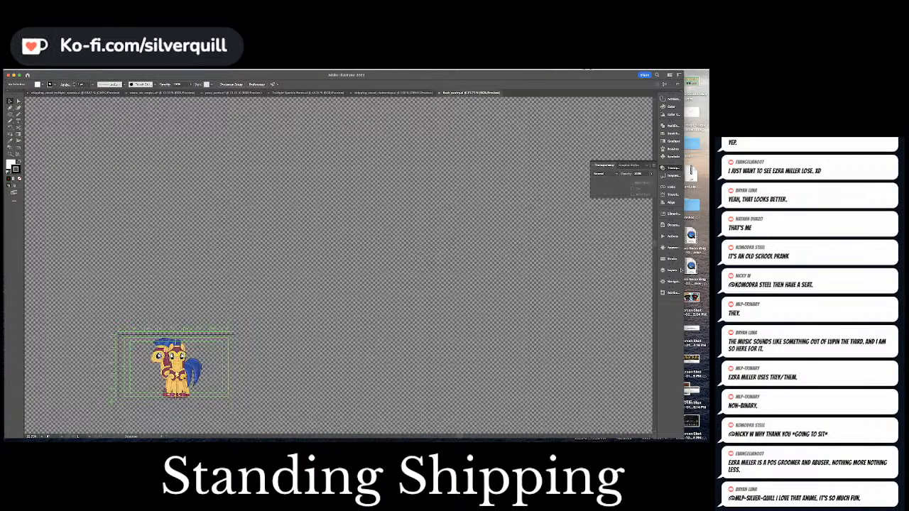
{"action": "left_click", "coordinate": [668, 270]}
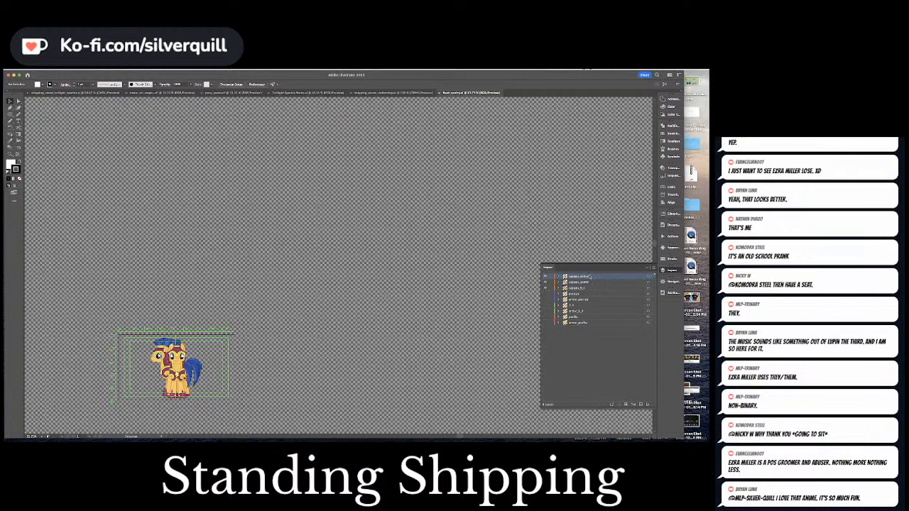
{"action": "key", "text": "super+y"}
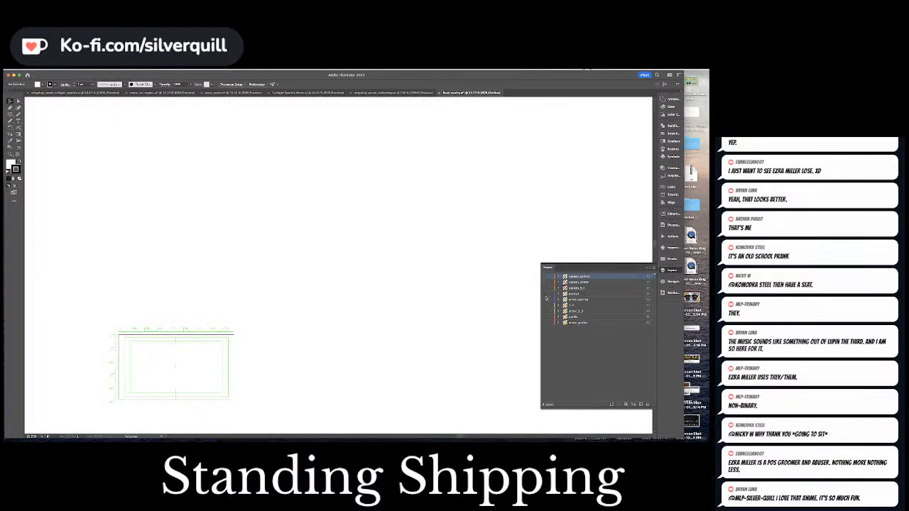
{"action": "key", "text": "super+y"}
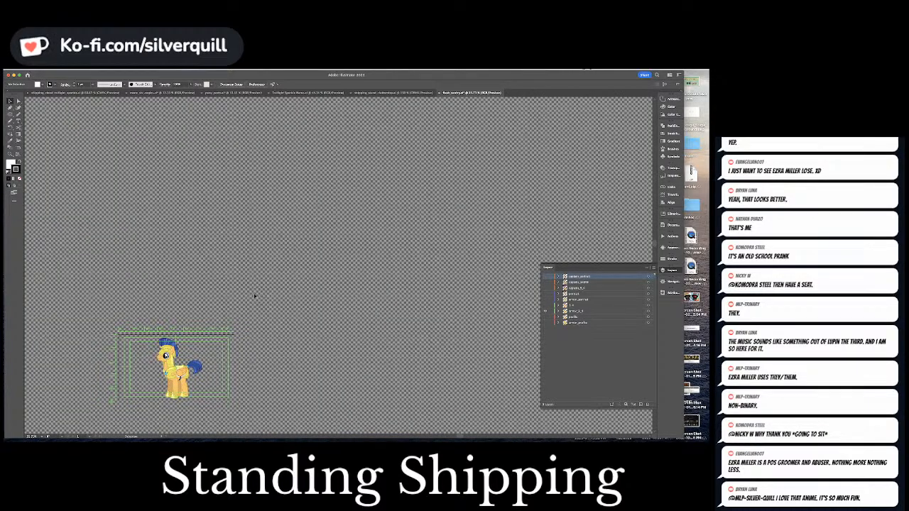
{"action": "left_click_drag", "start_coordinate": [208, 305], "coordinate": [286, 216]}
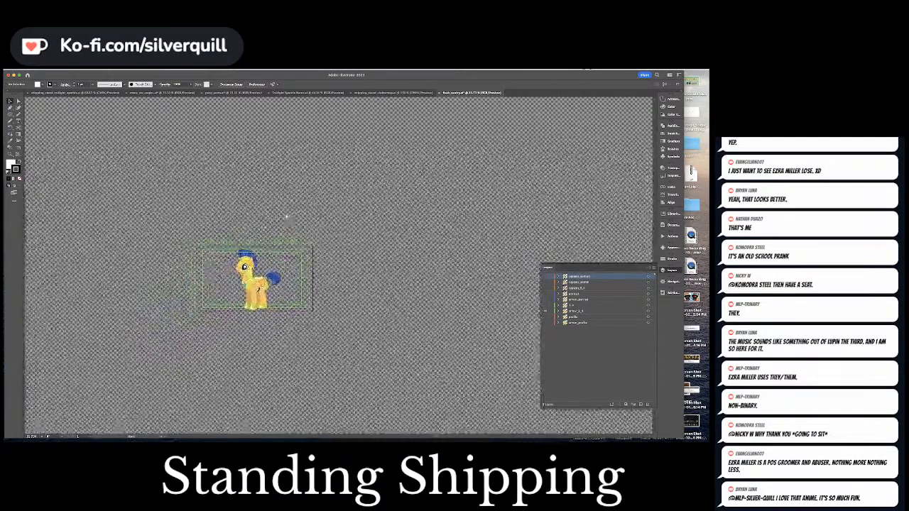
{"action": "key", "text": "super+equal"}
{"action": "key", "text": "super+equal"}
{"action": "key", "text": "super+equal"}
{"action": "key", "text": "super+equal"}
{"action": "left_click_drag", "start_coordinate": [254, 230], "coordinate": [386, 214]}
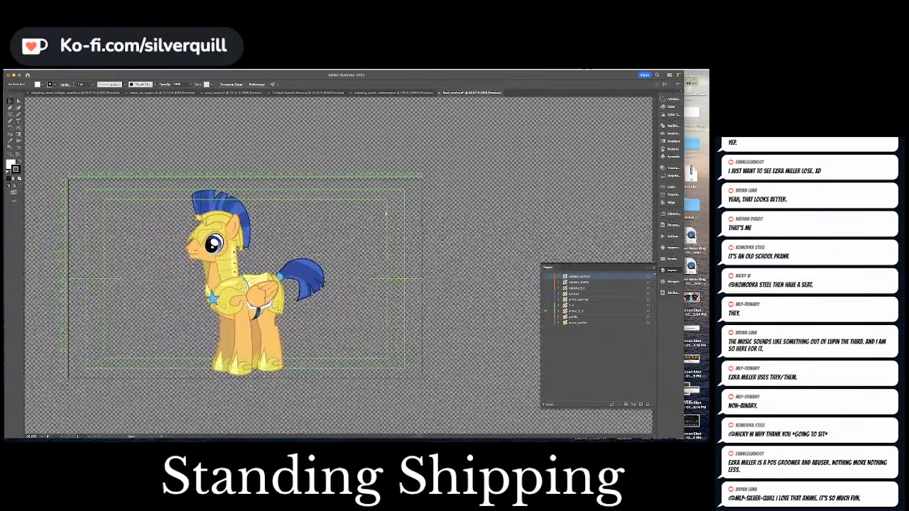
Compare the armored profile layer with the three-quarter armored pose by briefly showing it.
{"action": "left_click", "coordinate": [545, 322]}
{"action": "left_click", "coordinate": [545, 321]}
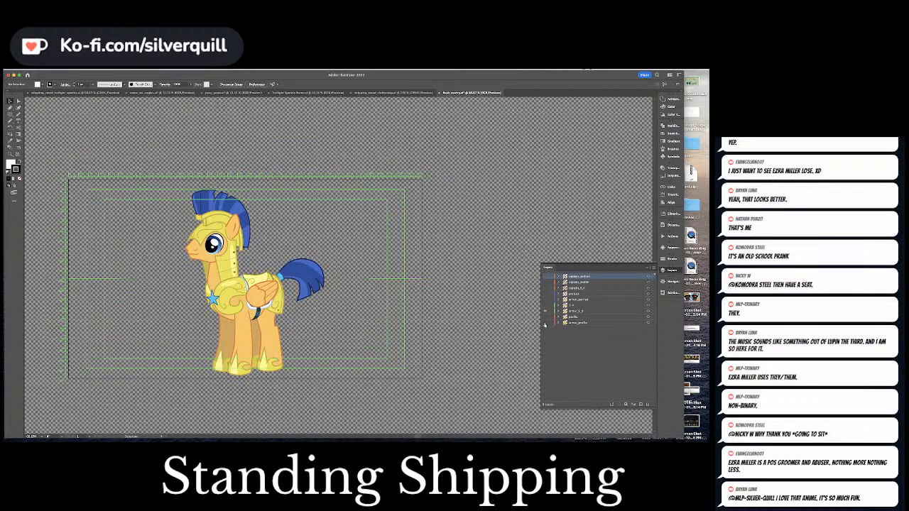
{"action": "left_click", "coordinate": [545, 323]}
{"action": "left_click", "coordinate": [545, 323]}
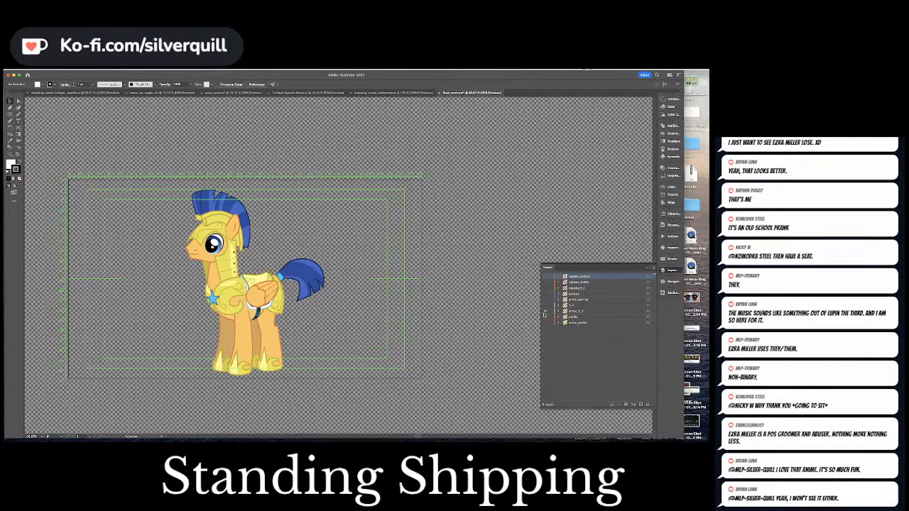
{"action": "key", "text": "super+Tab"}
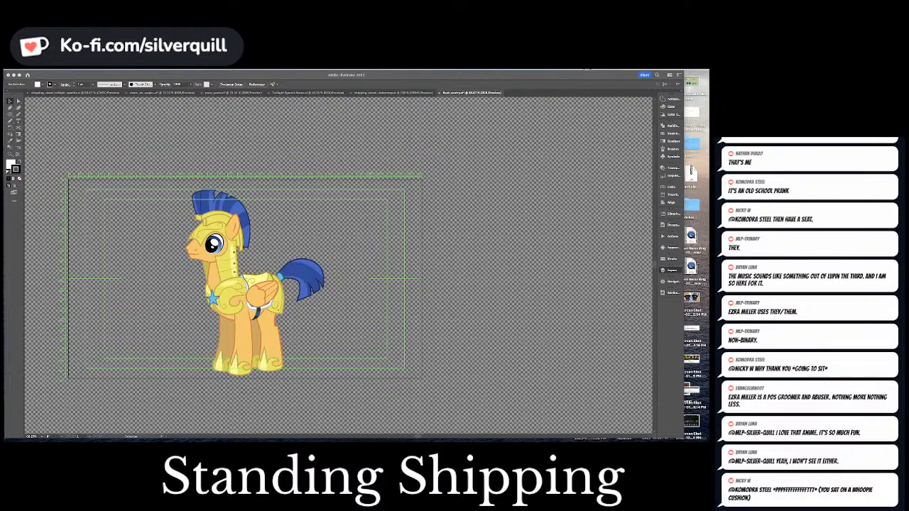
{"action": "key", "text": "super+Tab"}
Move the armored Flash Sentry aside horizontally and show the unarmored three-quarter layer next to it.
{"action": "left_click", "coordinate": [240, 305]}
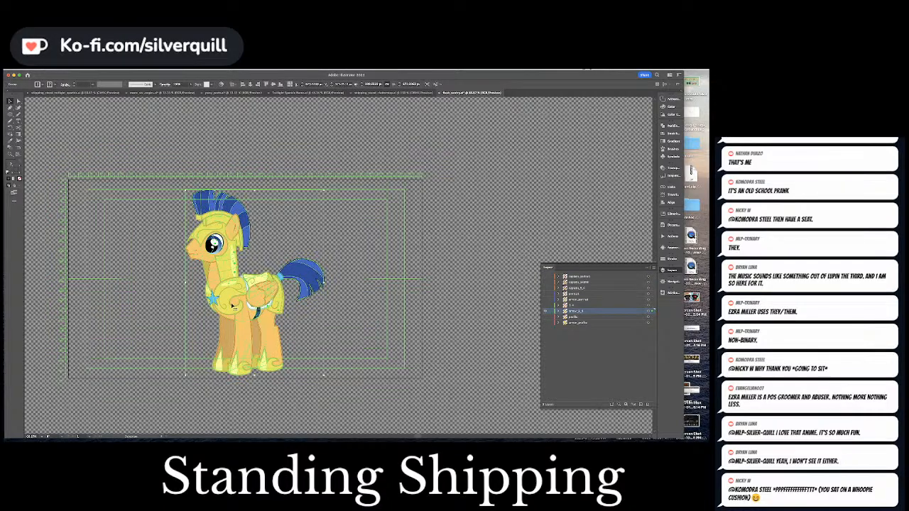
{"action": "left_click_drag", "start_coordinate": [234, 307], "coordinate": [358, 307]}
{"action": "left_click", "coordinate": [545, 305]}
{"action": "left_click", "coordinate": [494, 206]}
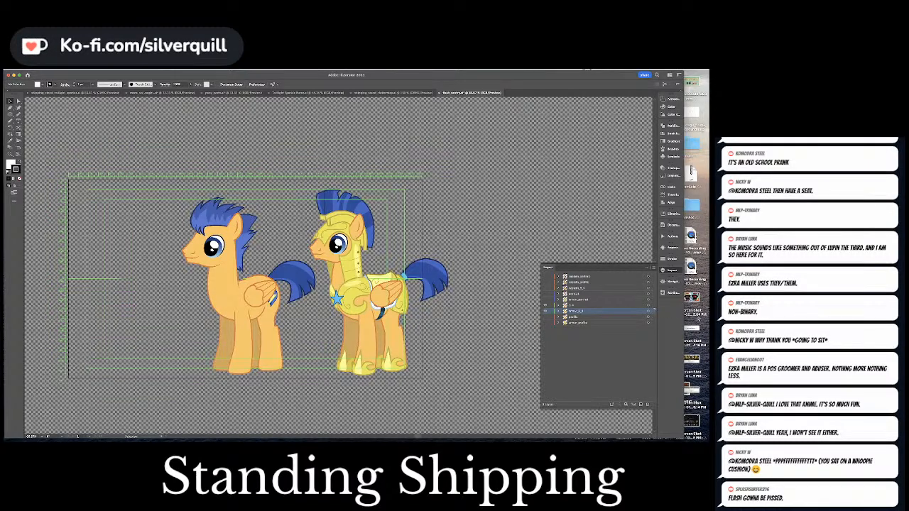
Open the royal guards sheet and examine the white three-quarter guard in its first row up close.
{"action": "left_click", "coordinate": [698, 318]}
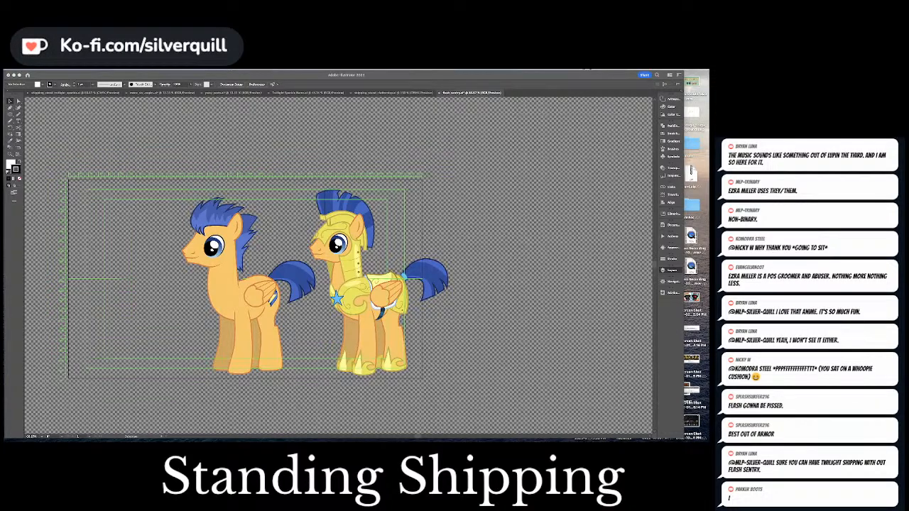
{"action": "key", "text": "super+Tab"}
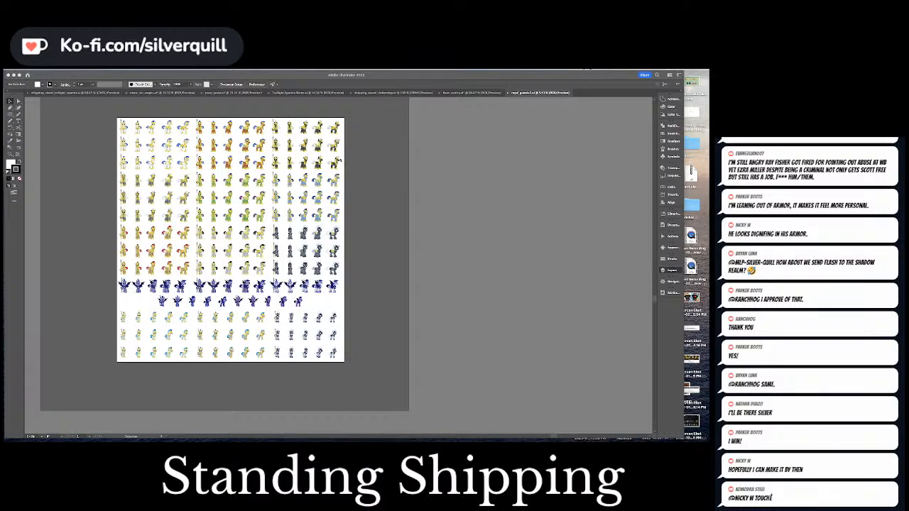
{"action": "left_click", "coordinate": [152, 127]}
{"action": "key", "text": "a"}
{"action": "key", "text": "super+equal"}
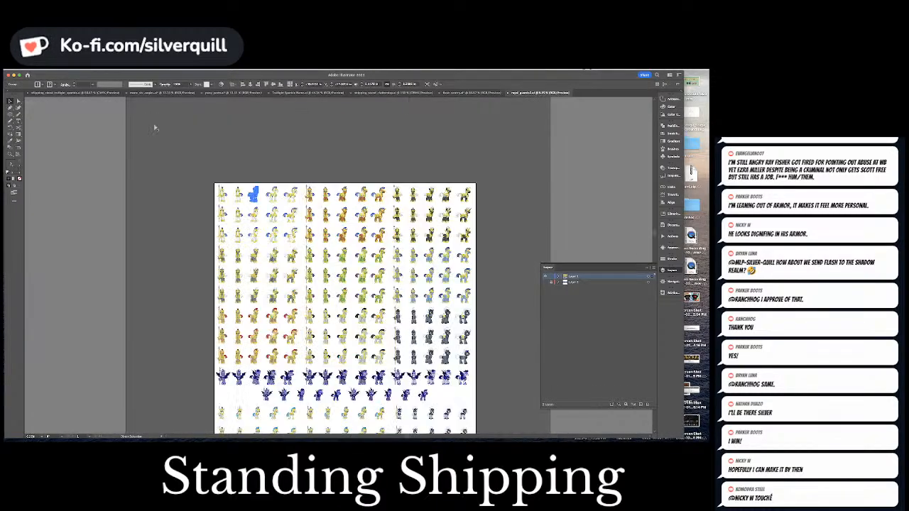
{"action": "key", "text": "super+equal"}
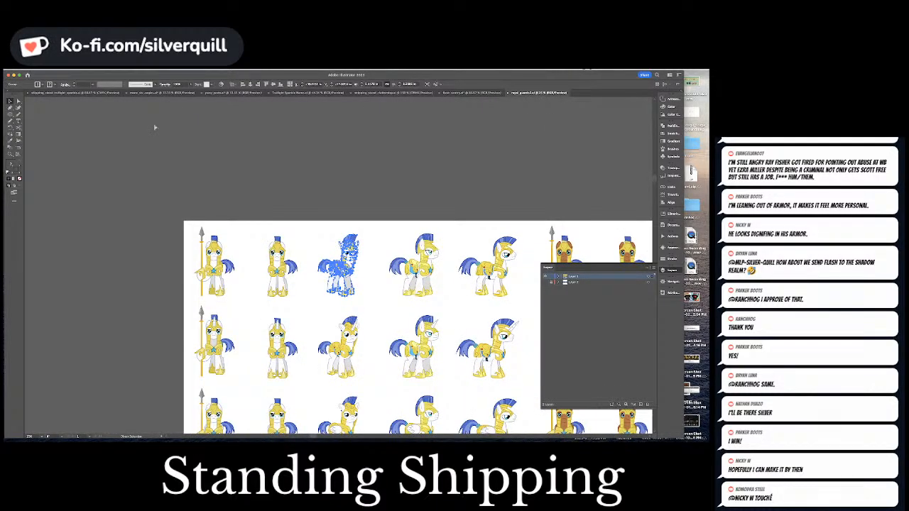
{"action": "key", "text": "super+equal"}
{"action": "key", "text": "super+equal"}
{"action": "key", "text": "super+equal"}
{"action": "key", "text": "super+equal"}
{"action": "left_click", "coordinate": [155, 127]}
Isolate the white three-quarter guard's group and select its muzzle, face and both ear shapes.
{"action": "key", "text": "v"}
{"action": "double_click", "coordinate": [399, 224]}
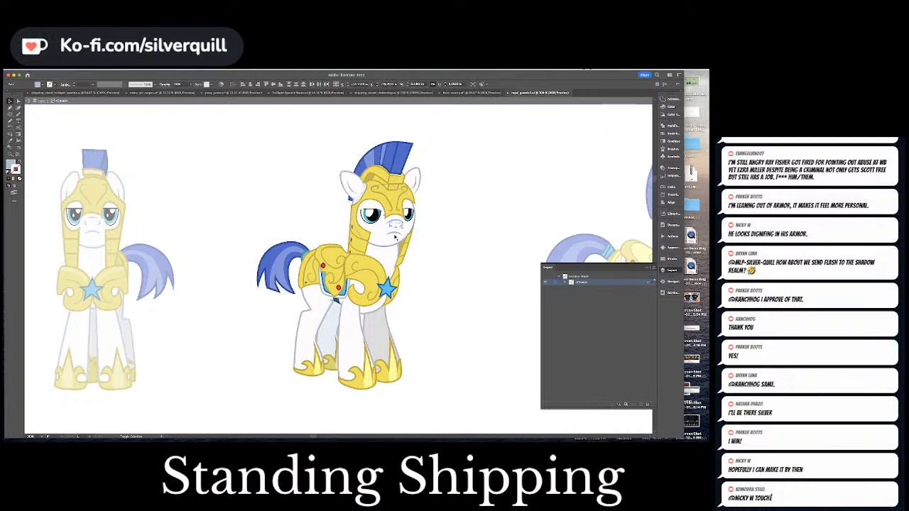
{"action": "left_click", "coordinate": [394, 234], "text": "shift"}
{"action": "left_click", "coordinate": [384, 239], "text": "shift"}
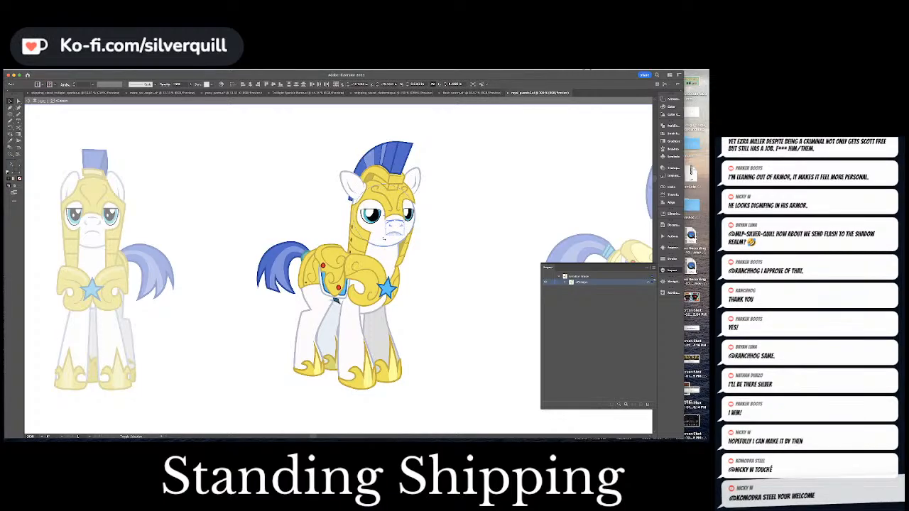
{"action": "left_click", "coordinate": [350, 190], "text": "shift"}
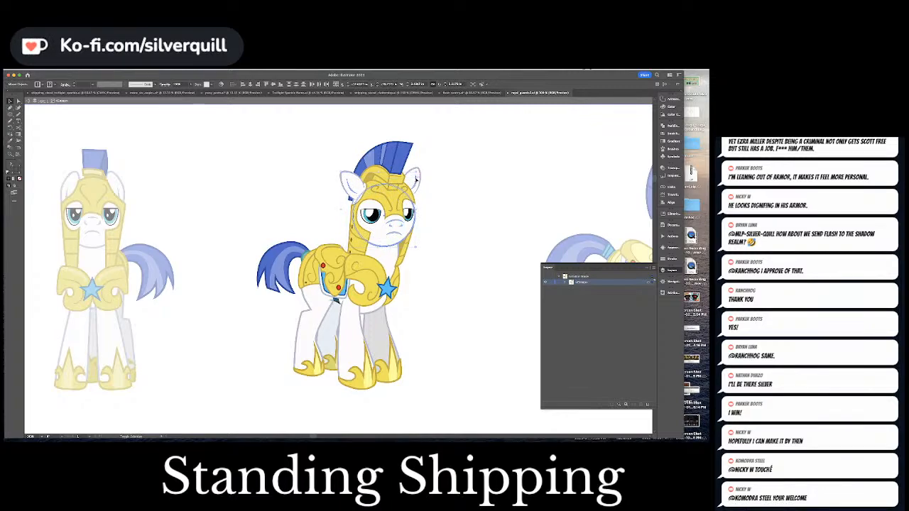
{"action": "left_click", "coordinate": [416, 177], "text": "shift"}
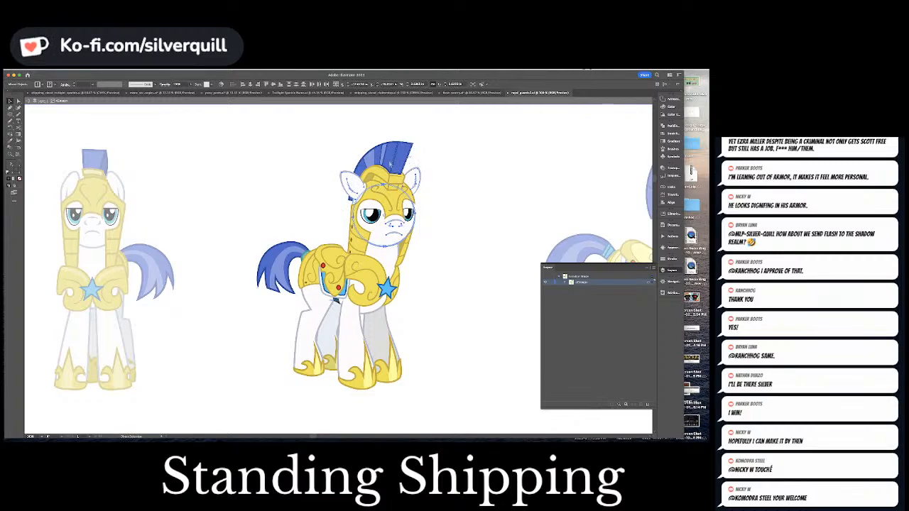
Close the Twilight Sparkle card and reopen the recent shipping_stand.ai file.
{"action": "left_click", "coordinate": [93, 93]}
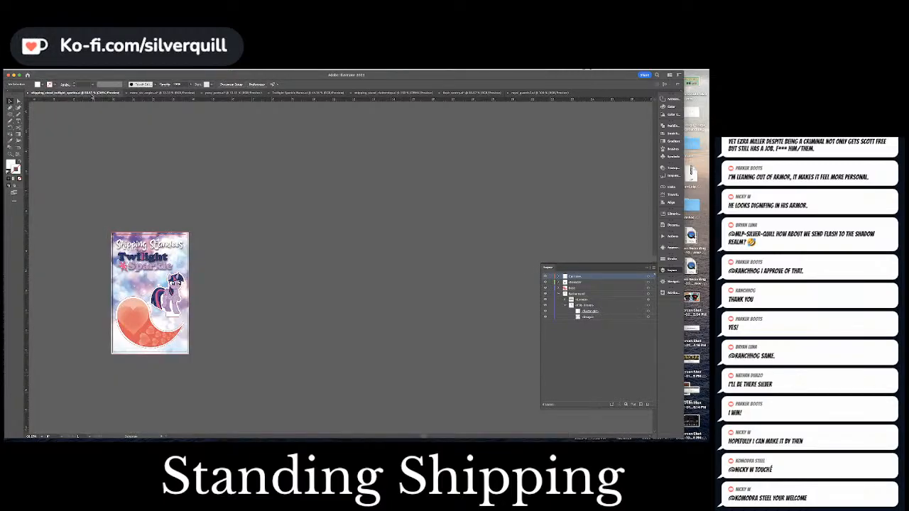
{"action": "key", "text": "super+w"}
{"action": "left_click", "coordinate": [47, 70]}
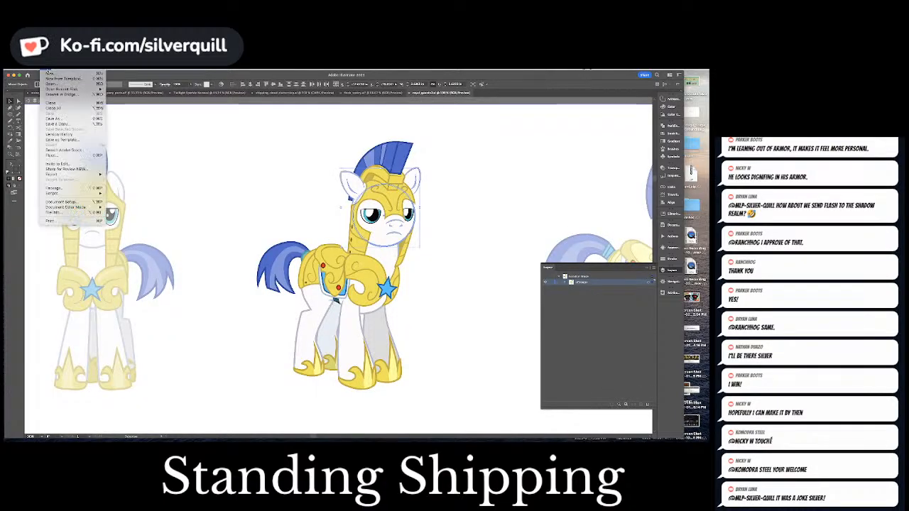
{"action": "mouse_move", "coordinate": [63, 90]}
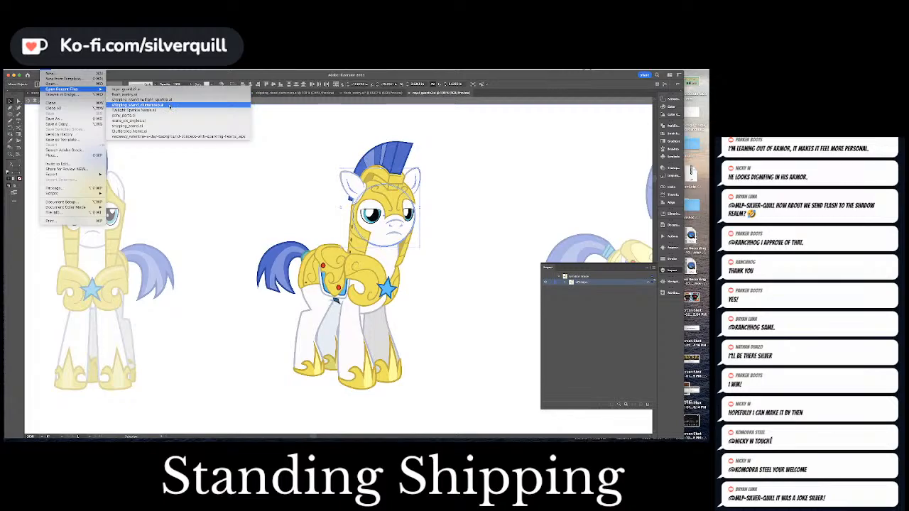
{"action": "left_click", "coordinate": [158, 126]}
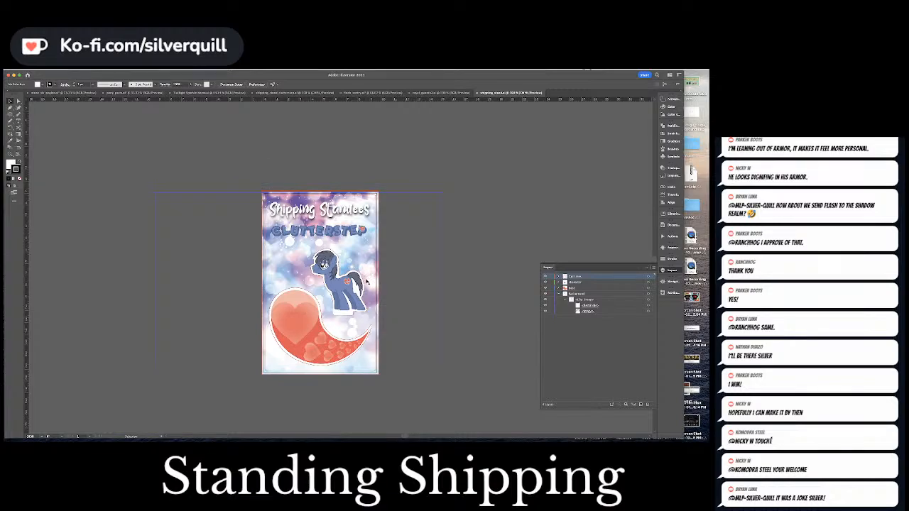
Delete the Clutterstep name and the Clutterstep pony from the Shipping Standees card.
{"action": "left_click", "coordinate": [343, 230]}
{"action": "key", "text": "Delete"}
{"action": "left_click", "coordinate": [328, 267]}
{"action": "key", "text": "Delete"}
Delete the pony silhouette from the background image's opacity mask and return to editing the artwork.
{"action": "left_click", "coordinate": [308, 302]}
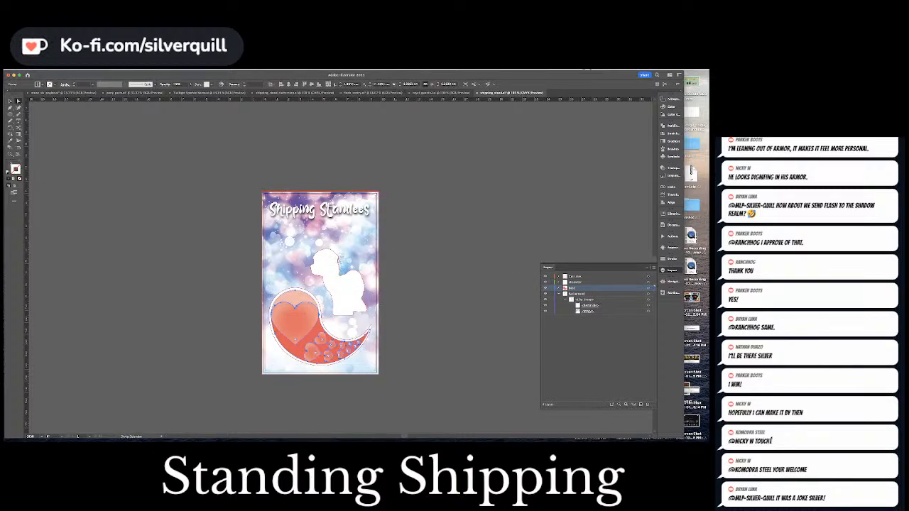
{"action": "left_click", "coordinate": [340, 260]}
{"action": "left_click", "coordinate": [340, 261]}
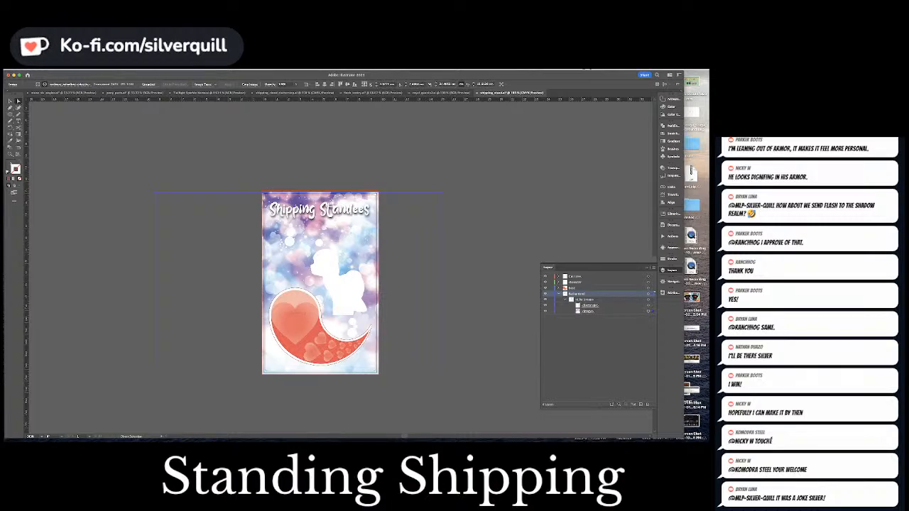
{"action": "left_click", "coordinate": [670, 169]}
{"action": "left_click", "coordinate": [622, 188]}
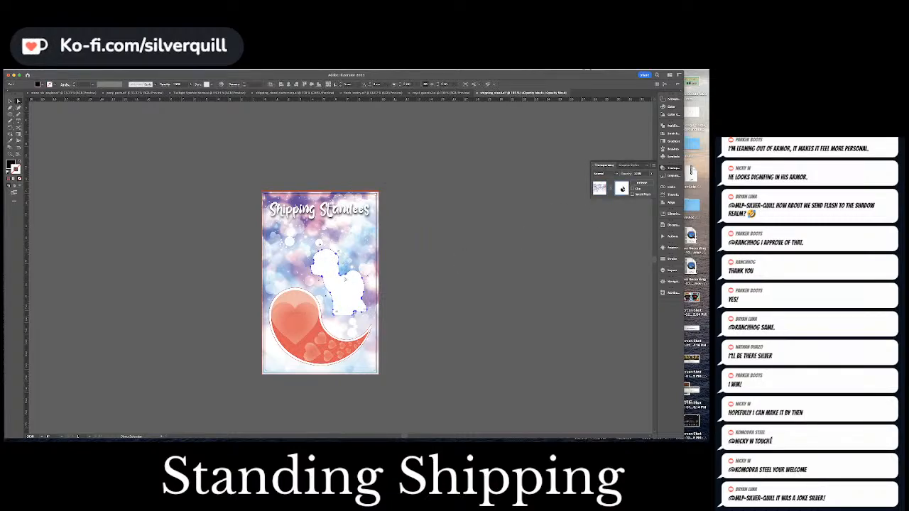
{"action": "key", "text": "Delete"}
{"action": "left_click", "coordinate": [599, 188]}
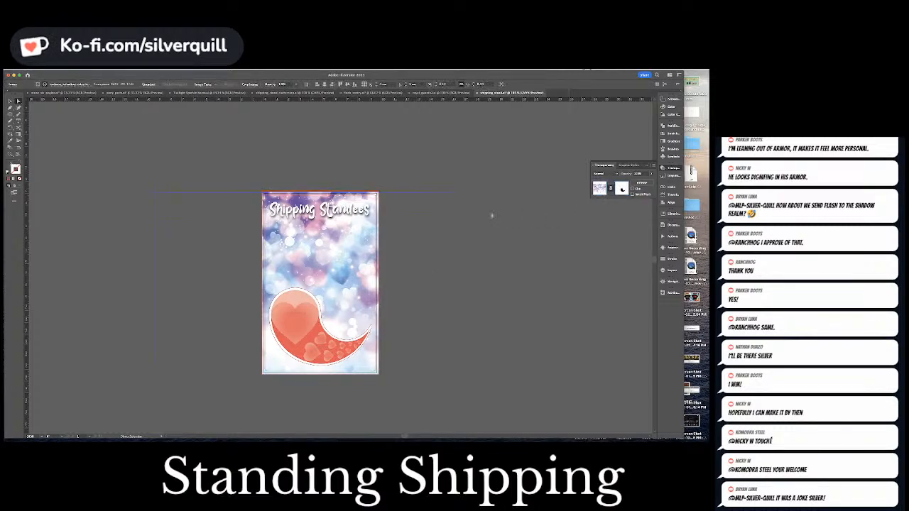
Save the cleared card, then save a copy as shipping_stand_flash_sentry in Adobe Illustrator format.
{"action": "left_click", "coordinate": [490, 215]}
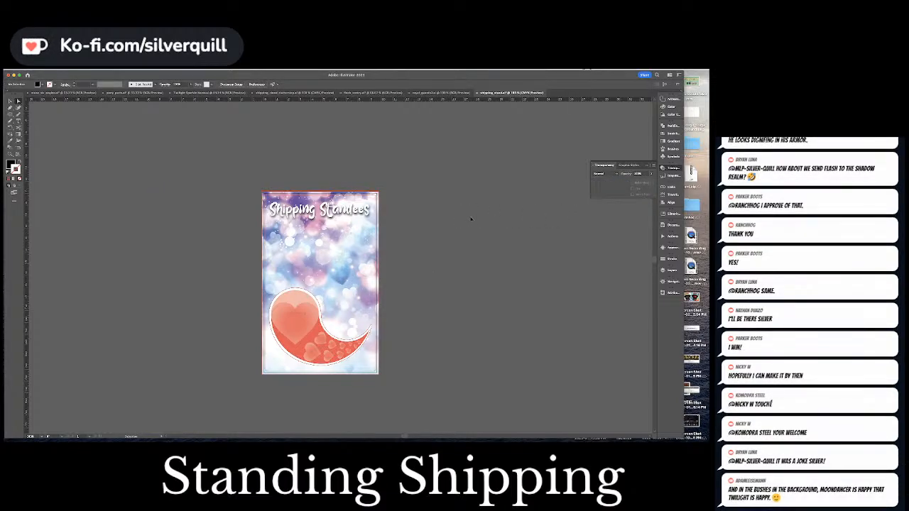
{"action": "key", "text": "super+s"}
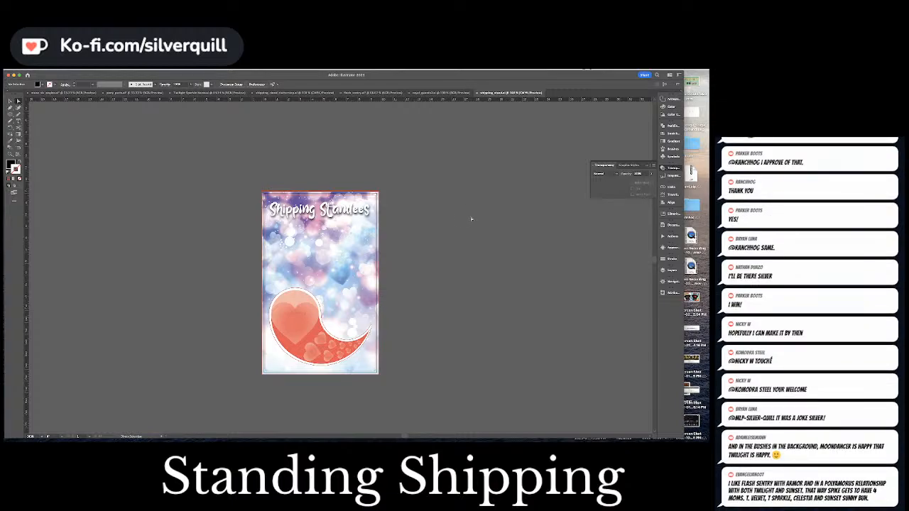
{"action": "key", "text": "super+shift+s"}
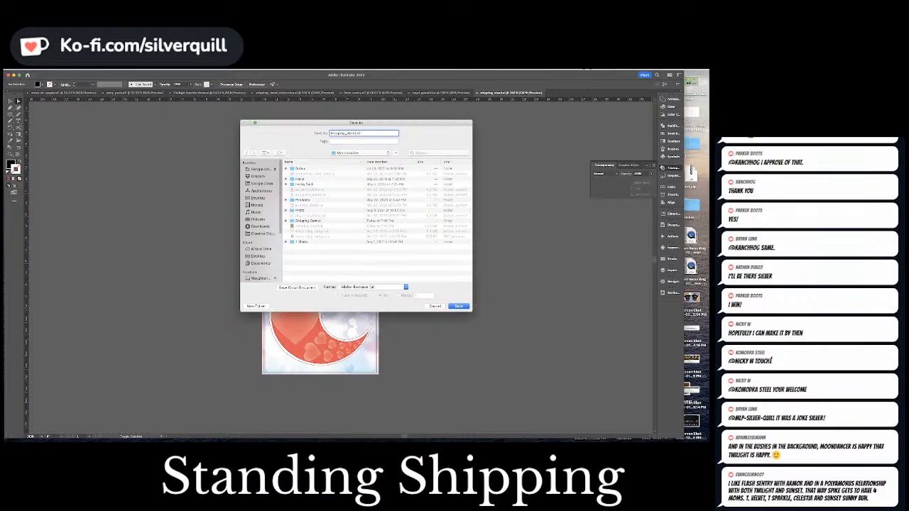
{"action": "type", "text": "_flash_sentry"}
{"action": "key", "text": "Return"}
{"action": "left_click", "coordinate": [163, 320]}
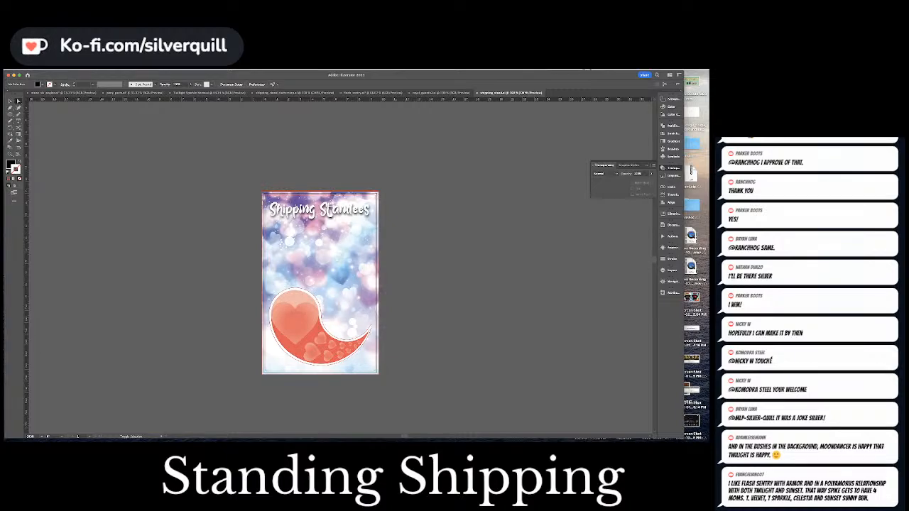
Close the blank Shipping Standees document and move the white pony head and ears off the artboard in the Flash Sentry standee document.
{"action": "key", "text": "super+w"}
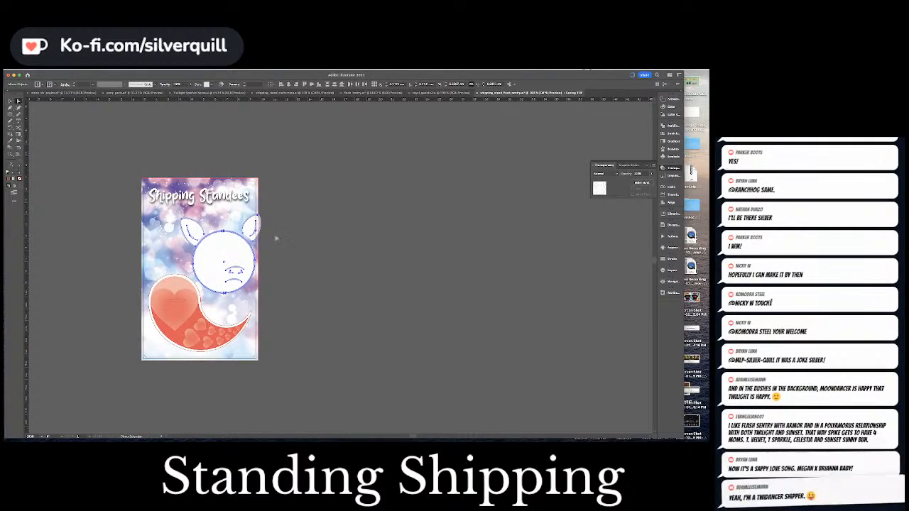
{"action": "left_click_drag", "start_coordinate": [235, 236], "coordinate": [421, 215]}
{"action": "left_click", "coordinate": [312, 156]}
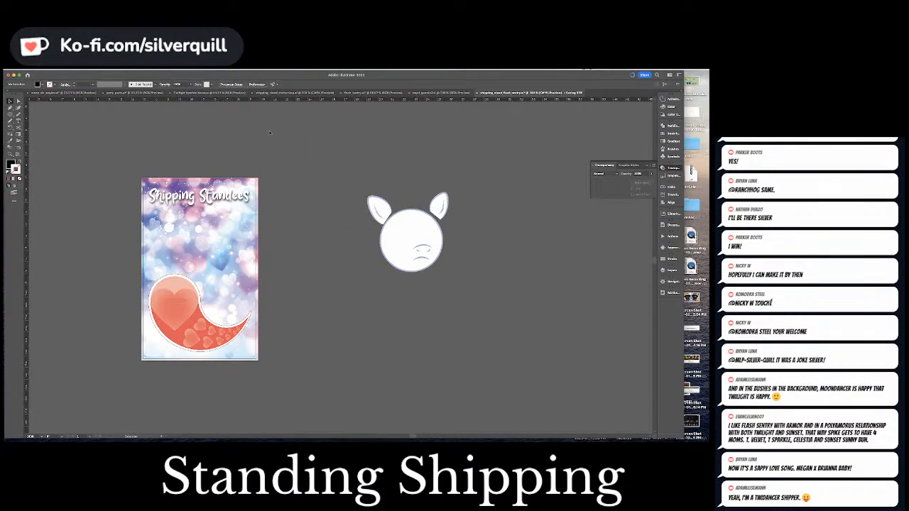
Copy the unarmored orange pony from the Flash Sentry reference file into the standee document and place it beside the white head.
{"action": "left_click", "coordinate": [368, 93]}
{"action": "left_click", "coordinate": [254, 289]}
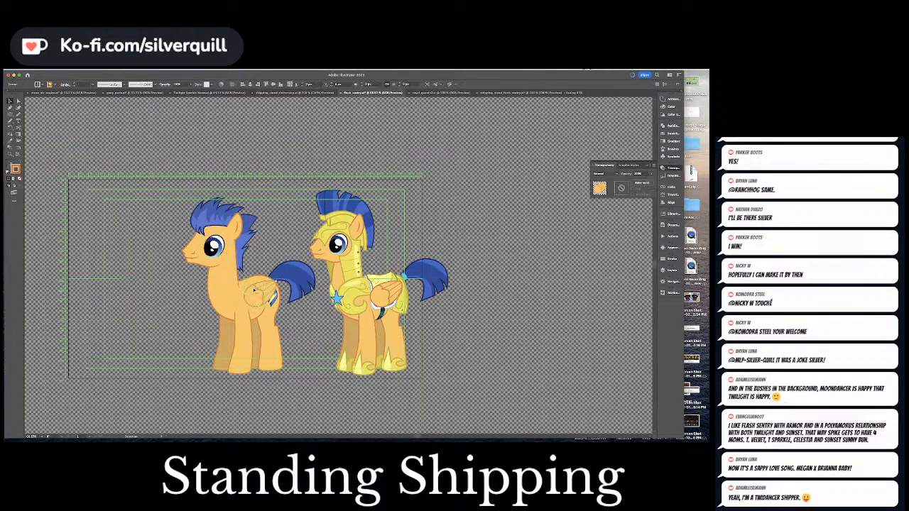
{"action": "key", "text": "super+a"}
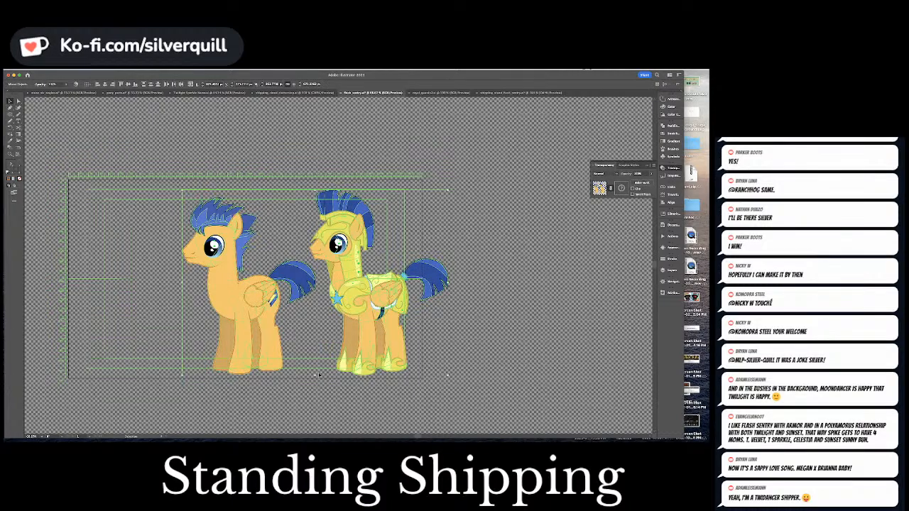
{"action": "left_click", "coordinate": [352, 271], "text": "shift"}
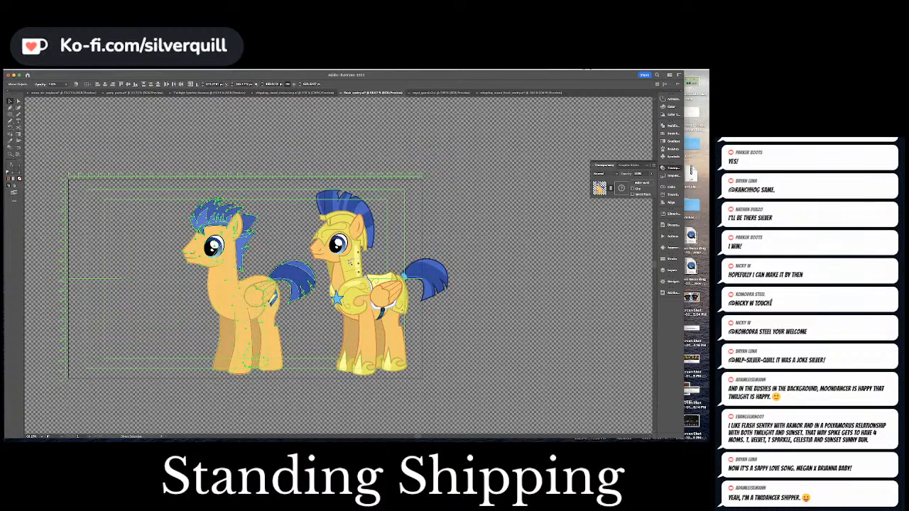
{"action": "key", "text": "v"}
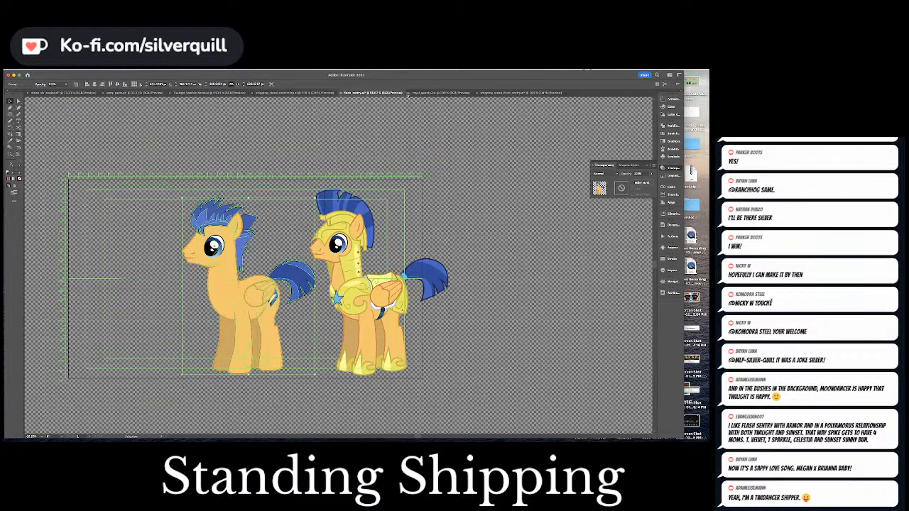
{"action": "left_click", "coordinate": [518, 92]}
{"action": "key", "text": "super+v"}
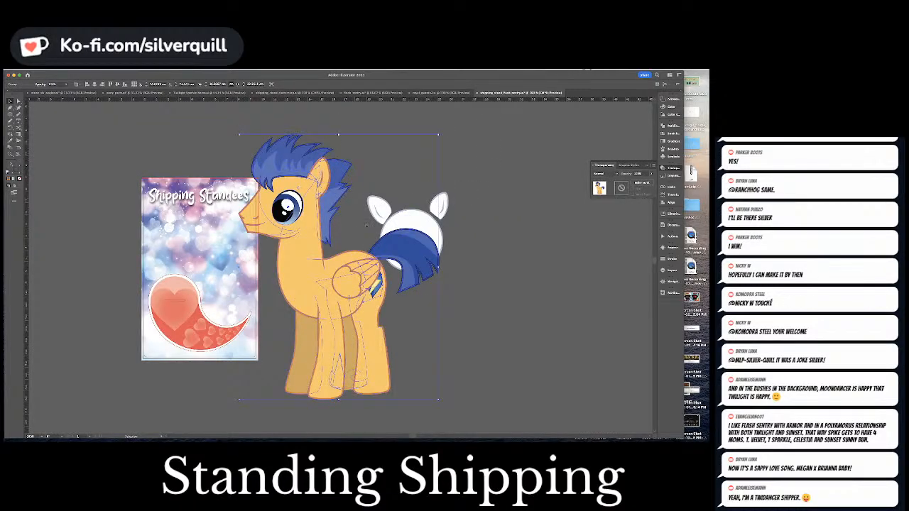
{"action": "left_click_drag", "start_coordinate": [316, 239], "coordinate": [514, 220]}
Change the ruler units to inches and scale the orange pony proportionally to a height of 2 in.
{"action": "scroll", "coordinate": [514, 220], "scroll_direction": "right", "scroll_amount": 3}
{"action": "scroll", "coordinate": [514, 220], "scroll_direction": "up", "scroll_amount": 1}
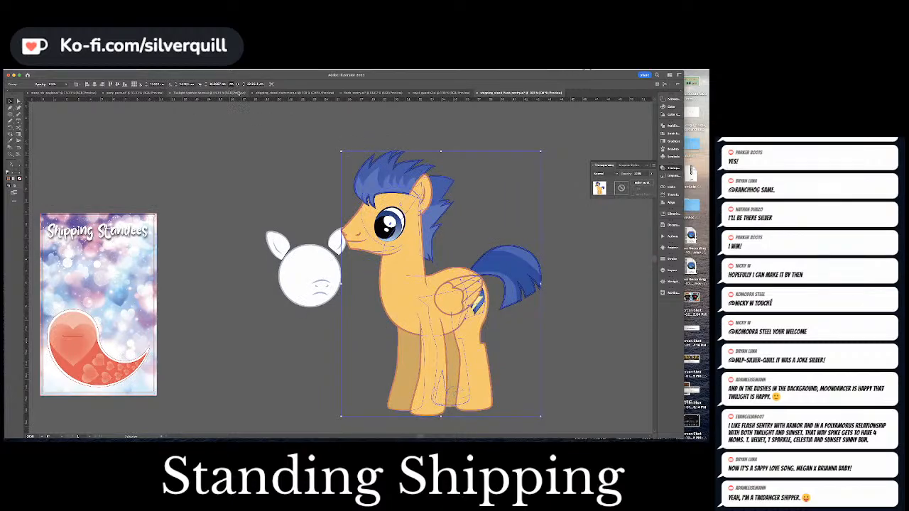
{"action": "right_click", "coordinate": [243, 101]}
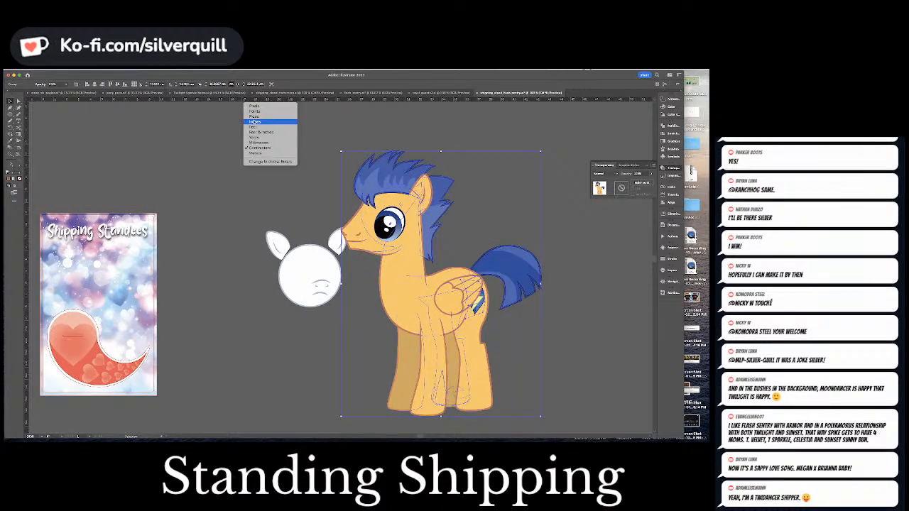
{"action": "left_click", "coordinate": [255, 123]}
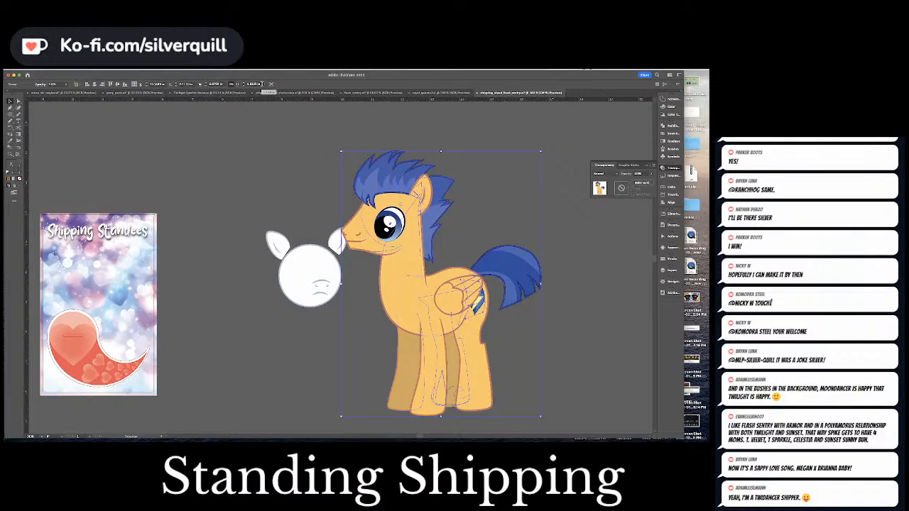
{"action": "left_click_drag", "start_coordinate": [262, 84], "coordinate": [247, 84]}
{"action": "type", "text": "2"}
{"action": "key", "text": "Return"}
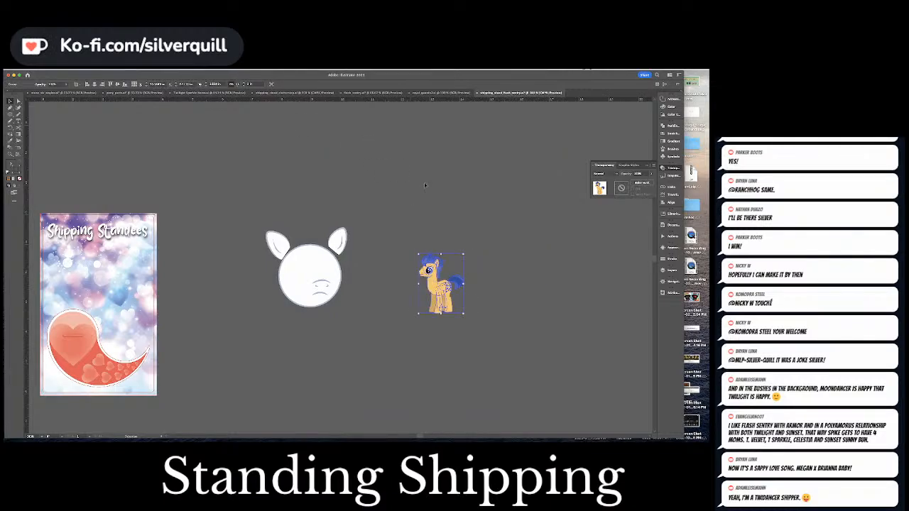
Cut the orange pony and paste it into the layer directly above the background layer, placing it beside the white head.
{"action": "left_click_drag", "start_coordinate": [438, 284], "coordinate": [72, 310]}
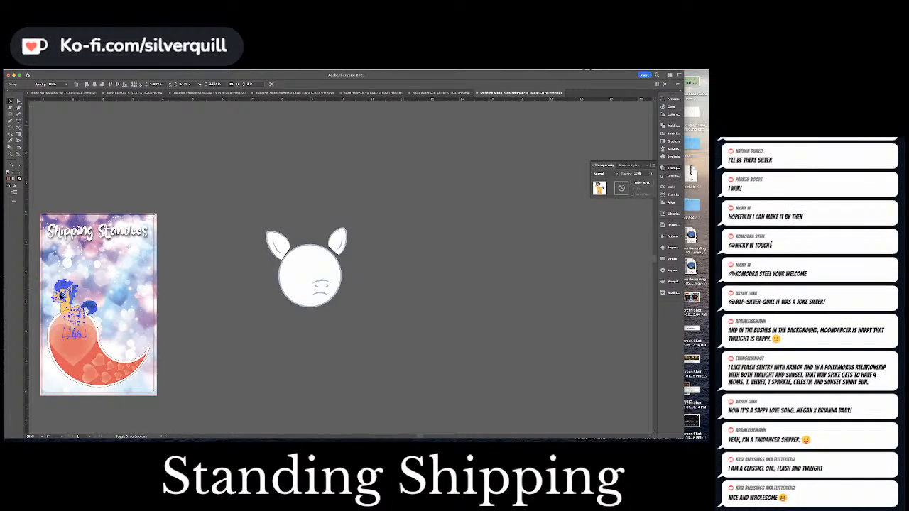
{"action": "key", "text": "Delete"}
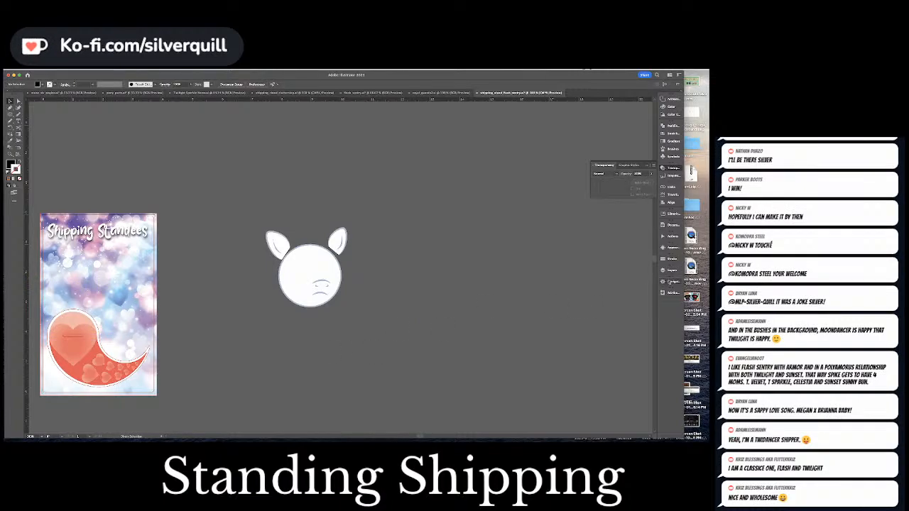
{"action": "left_click", "coordinate": [670, 270]}
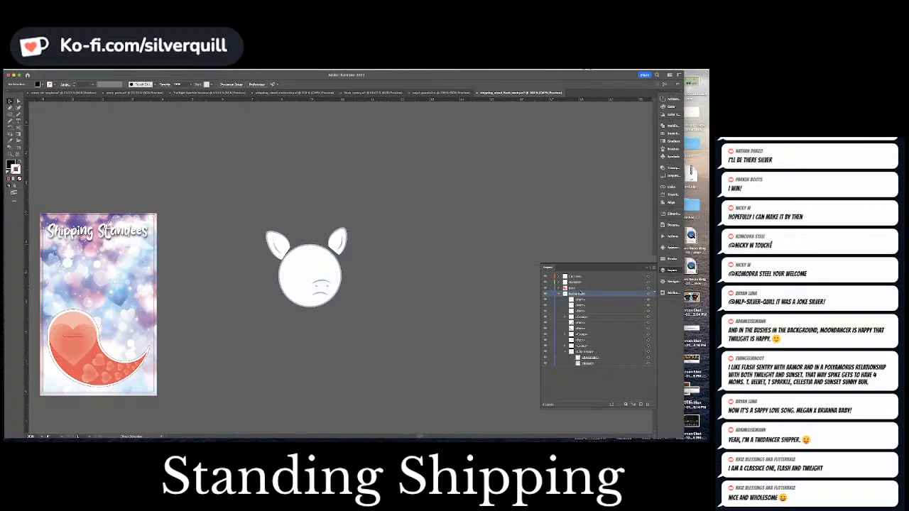
{"action": "left_click", "coordinate": [578, 288]}
{"action": "key", "text": "ctrl+v"}
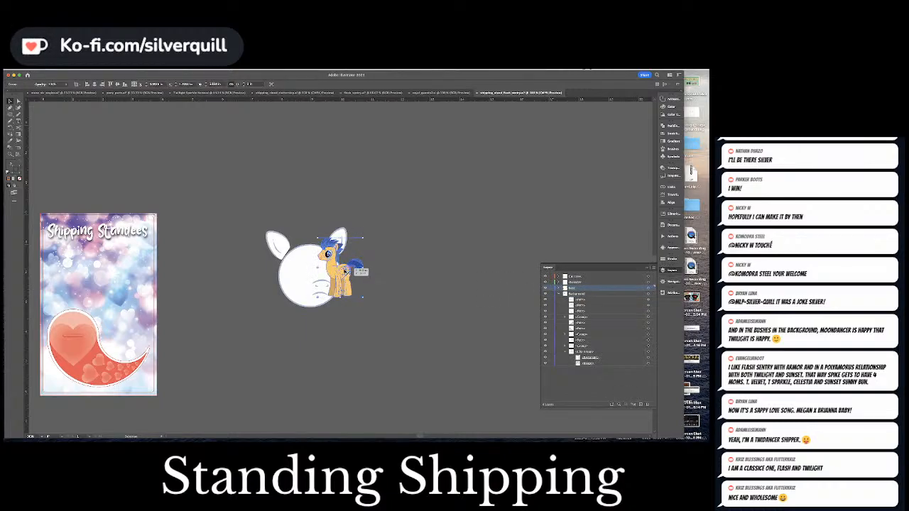
{"action": "left_click_drag", "start_coordinate": [314, 269], "coordinate": [391, 261]}
Transfer the pony to the Clutterstep standee document, enlarge it to match the blue pony's size, and cut it back out.
{"action": "key", "text": "Delete"}
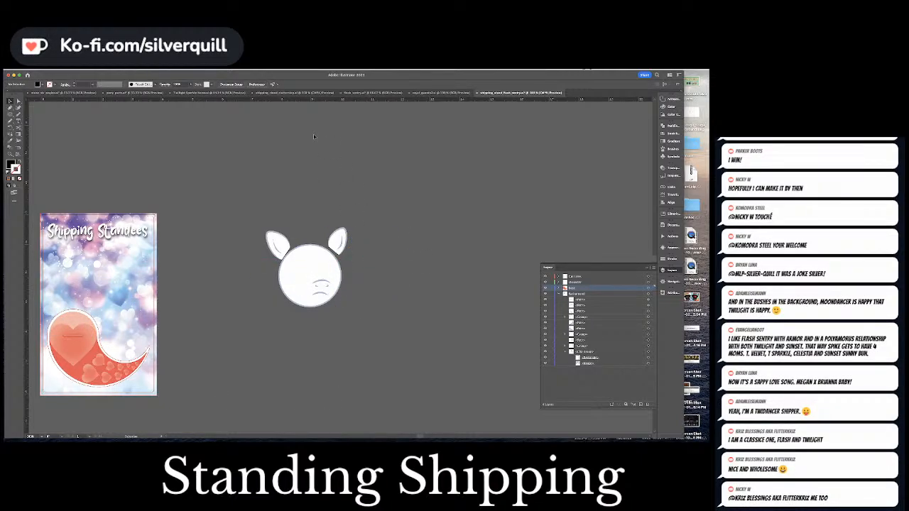
{"action": "left_click", "coordinate": [286, 92]}
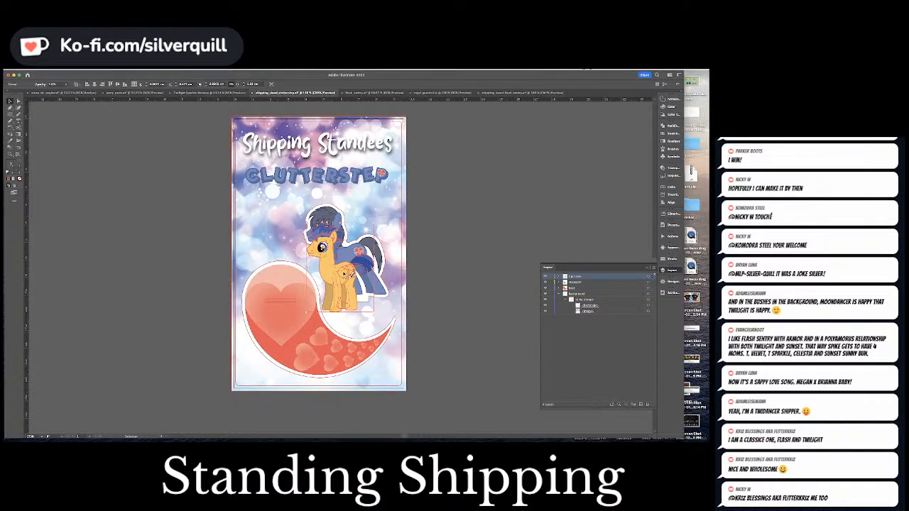
{"action": "left_click_drag", "start_coordinate": [345, 274], "coordinate": [366, 256]}
{"action": "left_click_drag", "start_coordinate": [394, 207], "coordinate": [426, 190]}
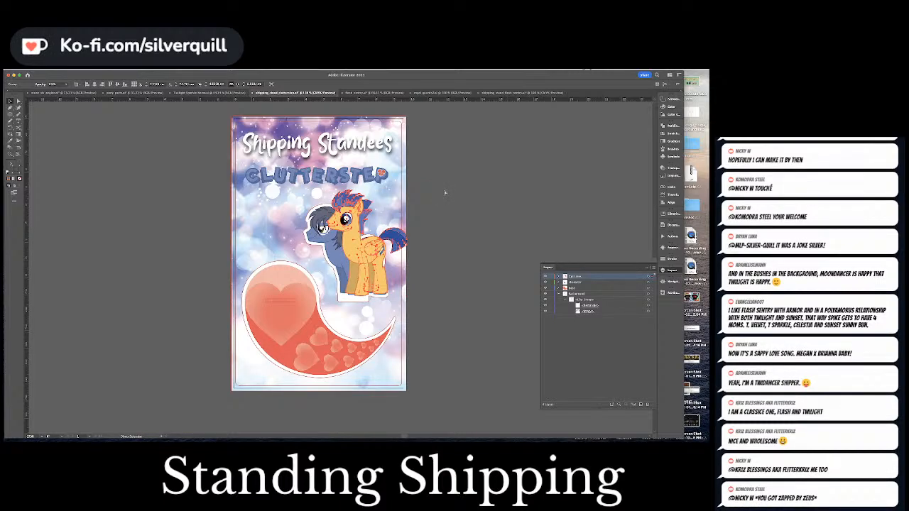
{"action": "key", "text": "Delete"}
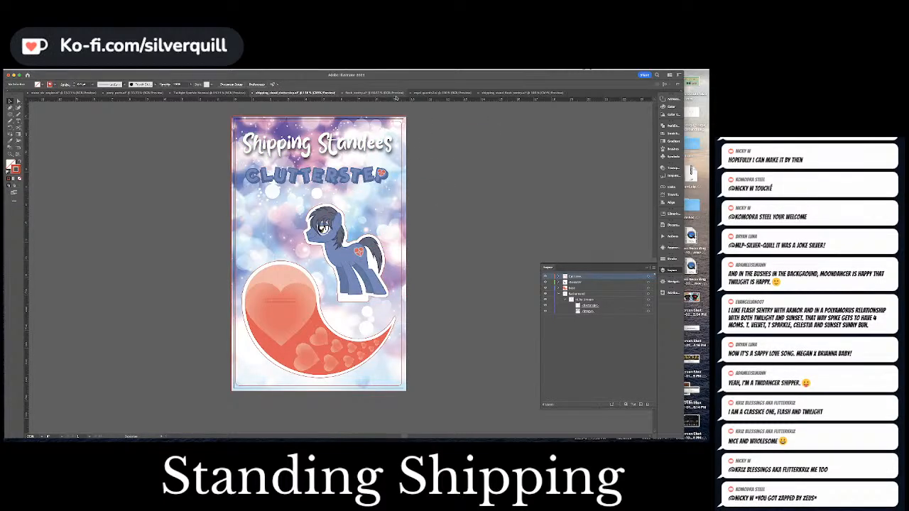
Close the Flash Sentry and royal guards reference documents.
{"action": "left_click", "coordinate": [446, 94]}
{"action": "left_click", "coordinate": [374, 93]}
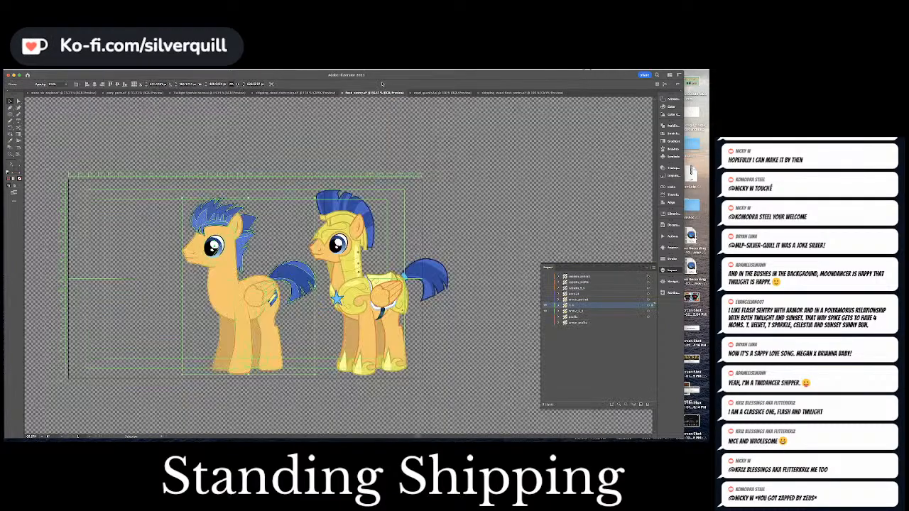
{"action": "left_click", "coordinate": [497, 216]}
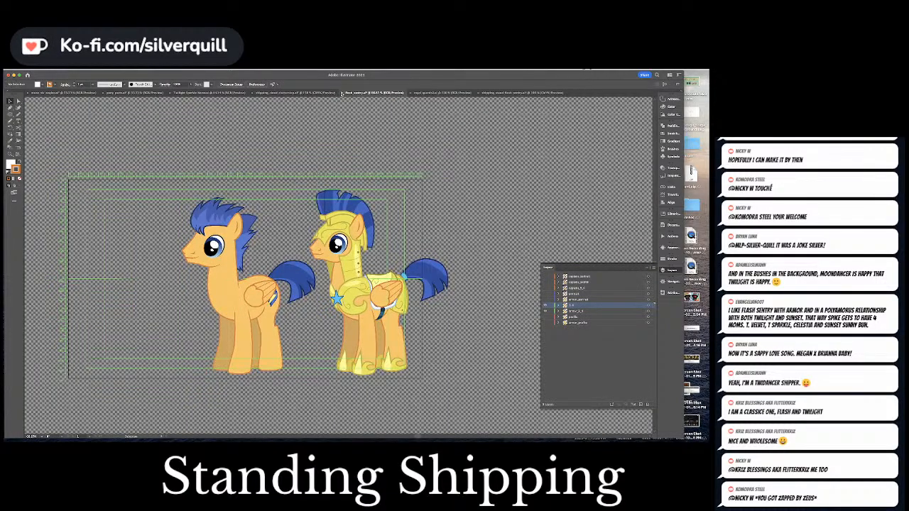
{"action": "left_click", "coordinate": [342, 93]}
{"action": "left_click", "coordinate": [346, 268]}
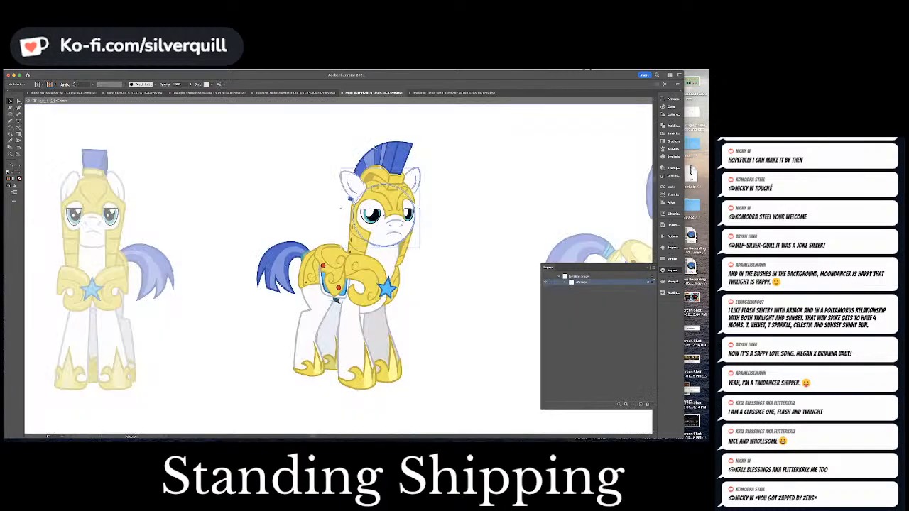
{"action": "left_click", "coordinate": [342, 93]}
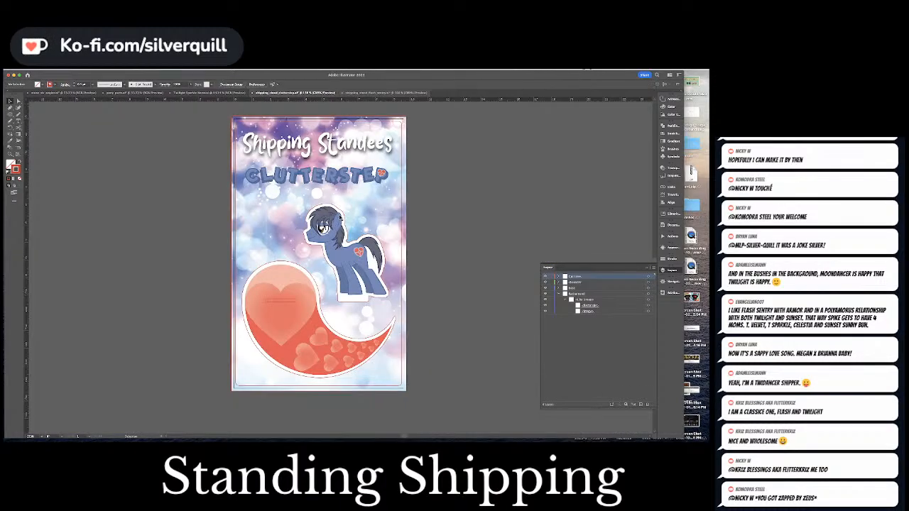
Paste the resized pony into the Flash Sentry standee document and move it clear of the white head.
{"action": "left_click", "coordinate": [368, 92]}
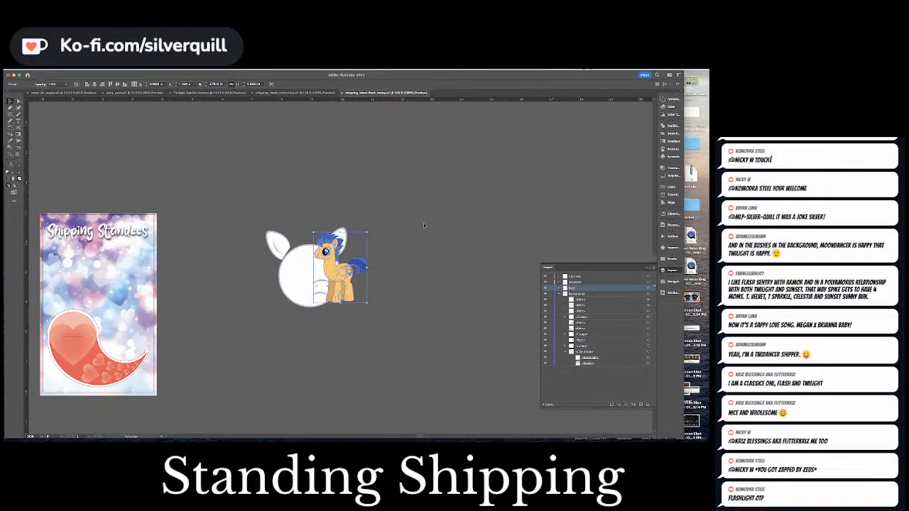
{"action": "left_click_drag", "start_coordinate": [339, 266], "coordinate": [387, 268]}
{"action": "left_click", "coordinate": [358, 214]}
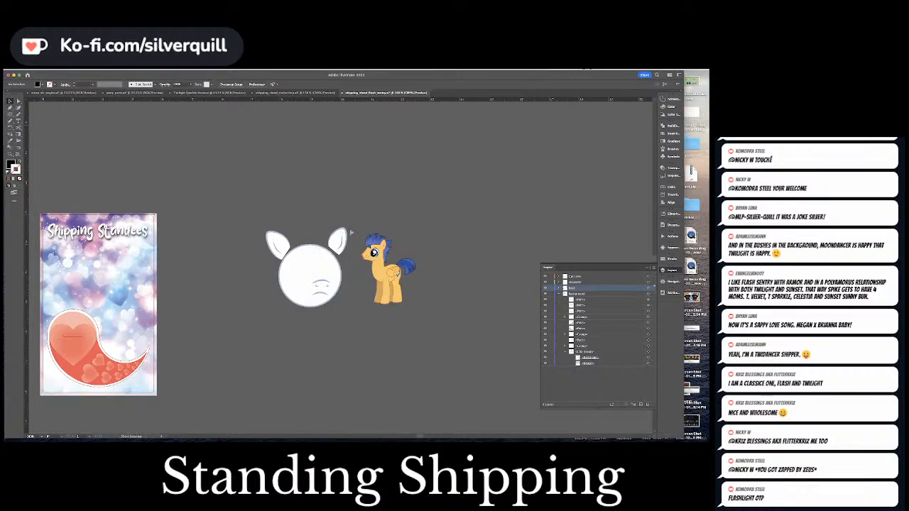
Delete the frowning mouth curve from the white head.
{"action": "key", "text": "super+equal"}
{"action": "key", "text": "super+equal"}
{"action": "key", "text": "super+equal"}
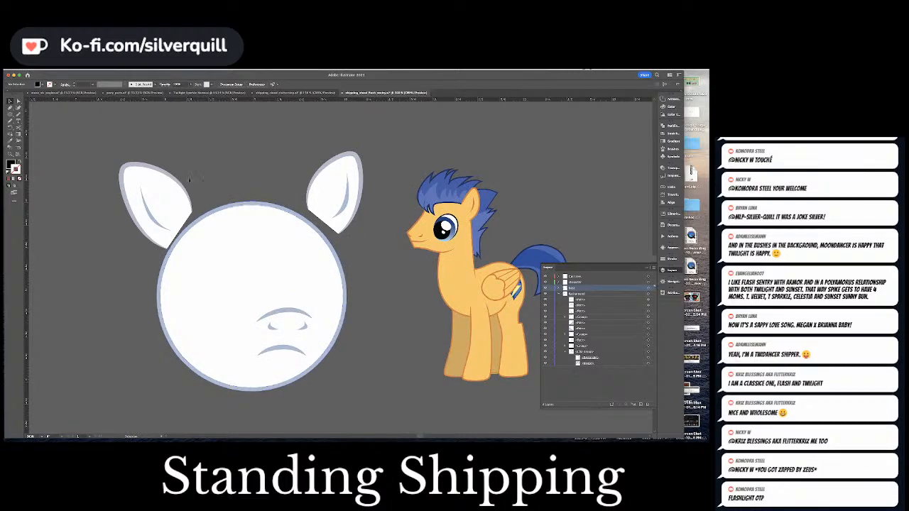
{"action": "key", "text": "a"}
{"action": "left_click", "coordinate": [282, 348]}
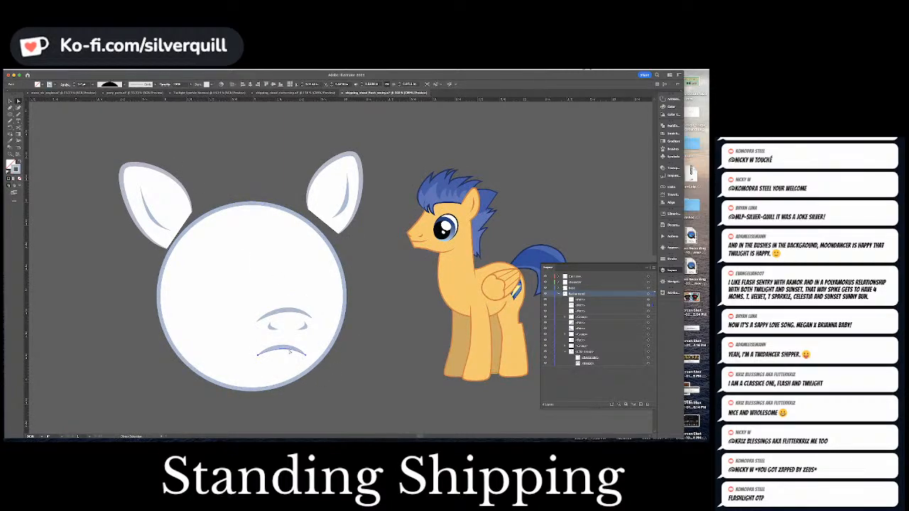
{"action": "key", "text": "Delete"}
Delete the blue-grey outline around the head circle and recolor the circle with the orange pony's body fill and stroke.
{"action": "left_click", "coordinate": [289, 350]}
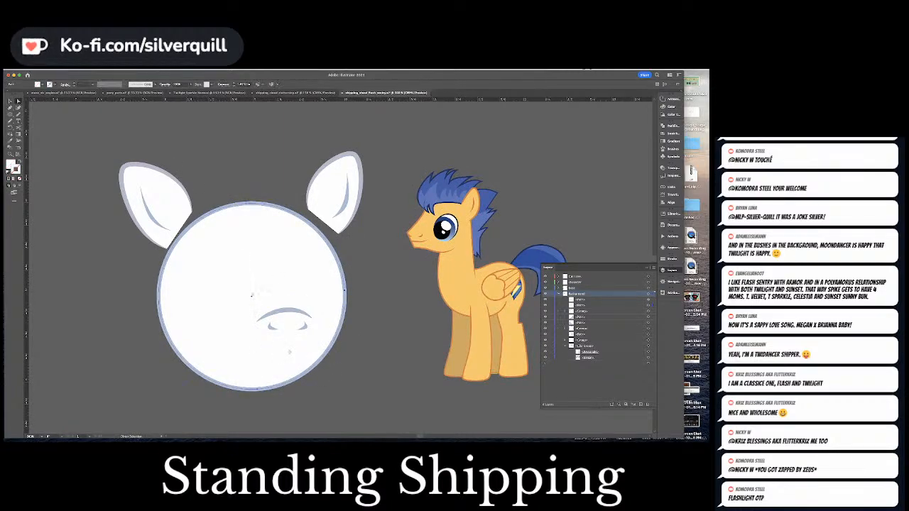
{"action": "left_click", "coordinate": [331, 362]}
{"action": "left_click", "coordinate": [331, 344], "text": "alt"}
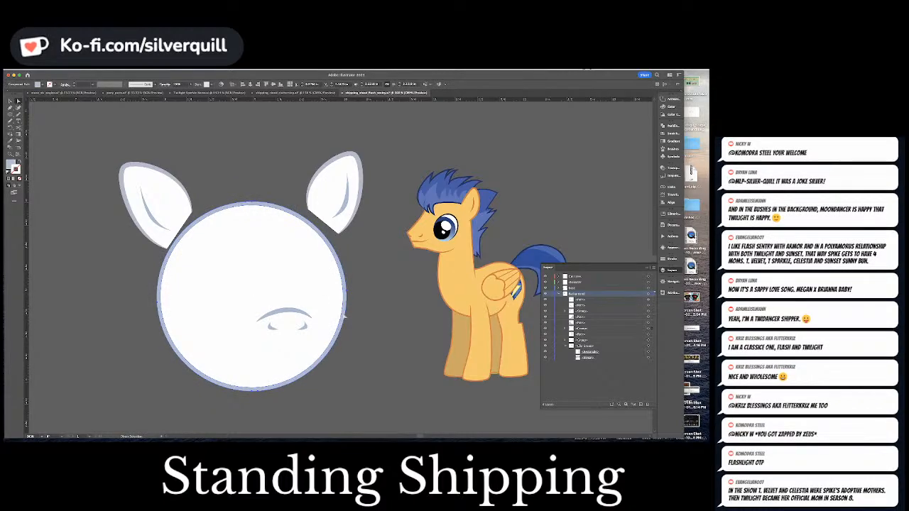
{"action": "key", "text": "Delete"}
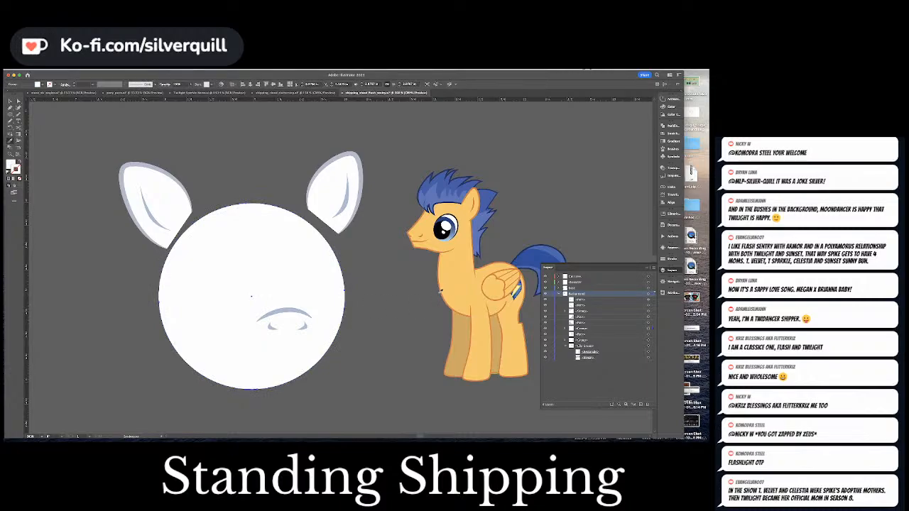
{"action": "left_click", "coordinate": [441, 289]}
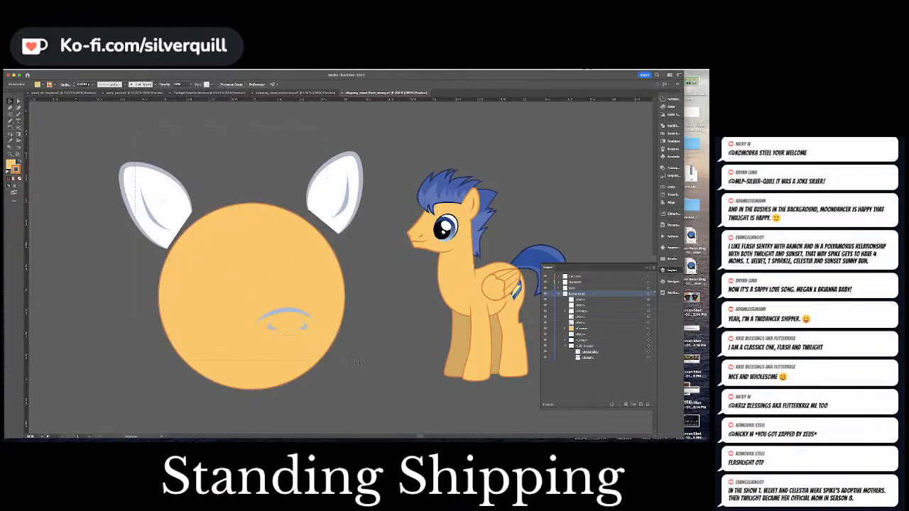
Scale down the head circle, ears and nose together and place them over the orange pony's head.
{"action": "left_click_drag", "start_coordinate": [134, 126], "coordinate": [358, 363]}
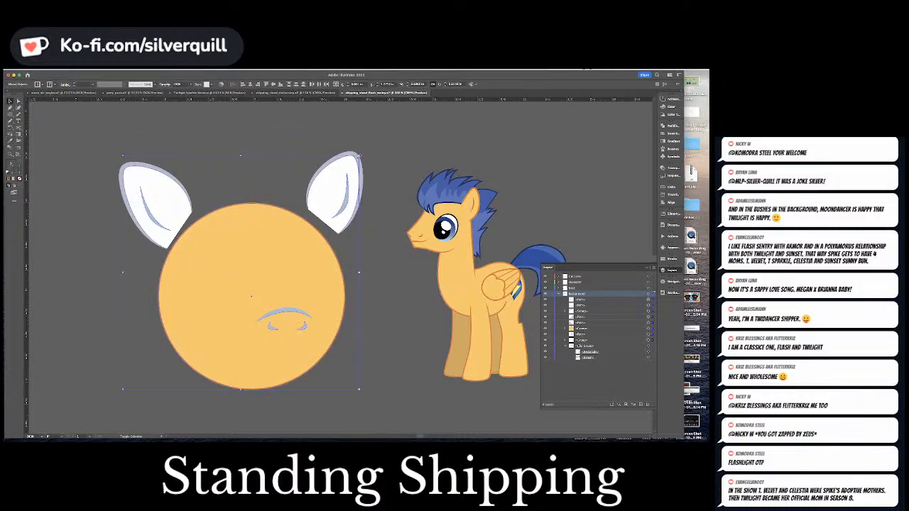
{"action": "left_click_drag", "start_coordinate": [358, 154], "coordinate": [193, 317]}
{"action": "left_click_drag", "start_coordinate": [178, 353], "coordinate": [468, 206]}
Cut the head parts, paste them in front on the pony's layer, and move them beside the pony's face.
{"action": "key", "text": "super+x"}
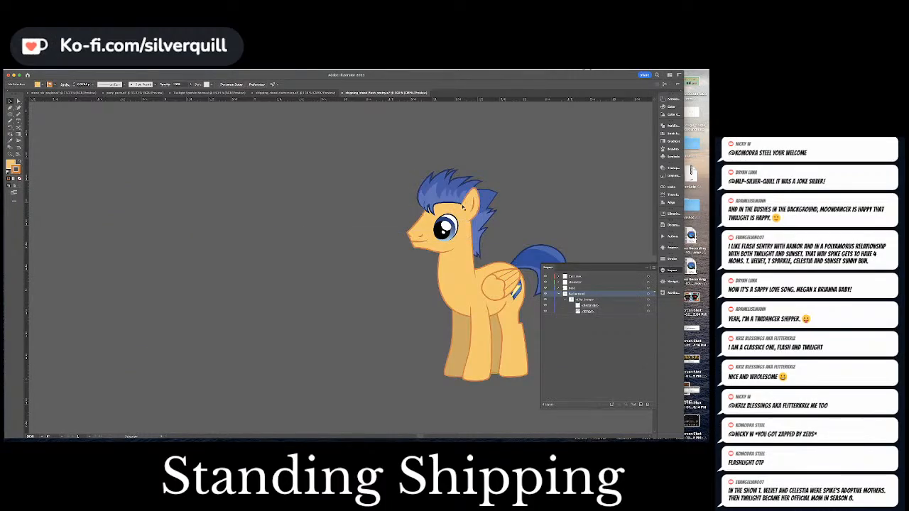
{"action": "left_click", "coordinate": [462, 268]}
{"action": "key", "text": "super+f"}
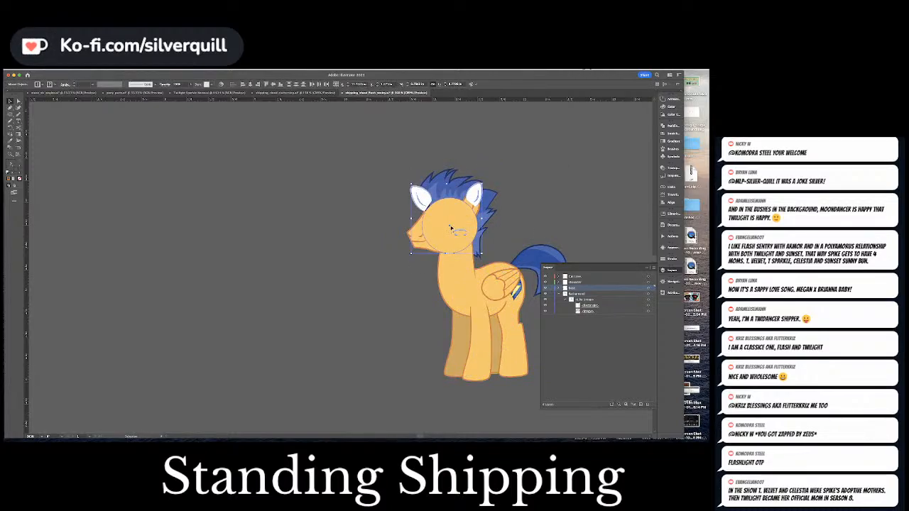
{"action": "left_click_drag", "start_coordinate": [451, 228], "coordinate": [349, 221]}
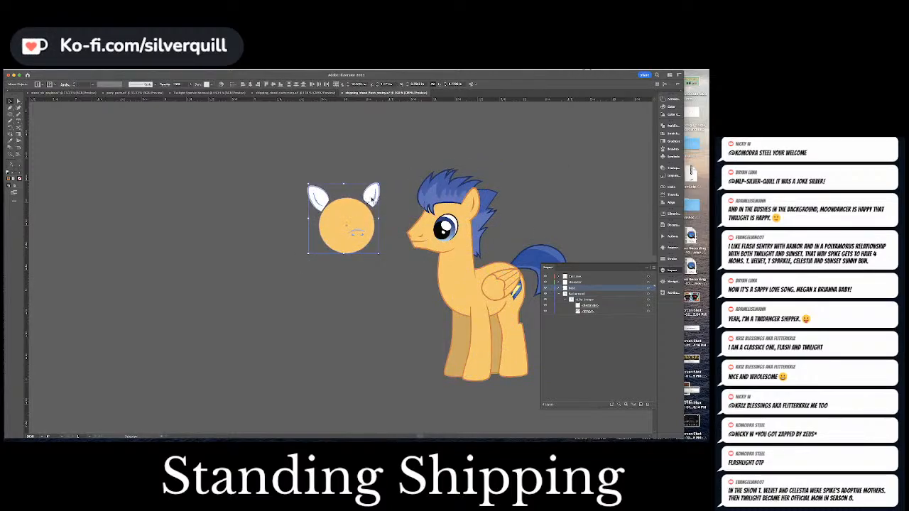
Scale up the head circle, ears and nose slightly as one selection beside the pony's face.
{"action": "left_click_drag", "start_coordinate": [379, 186], "coordinate": [391, 179]}
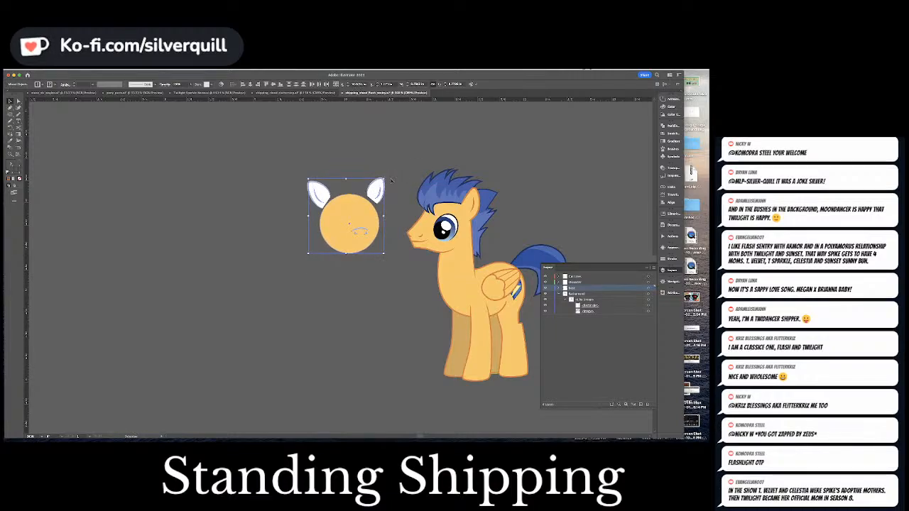
{"action": "left_click", "coordinate": [362, 213]}
{"action": "key", "text": "i"}
{"action": "key", "text": "a"}
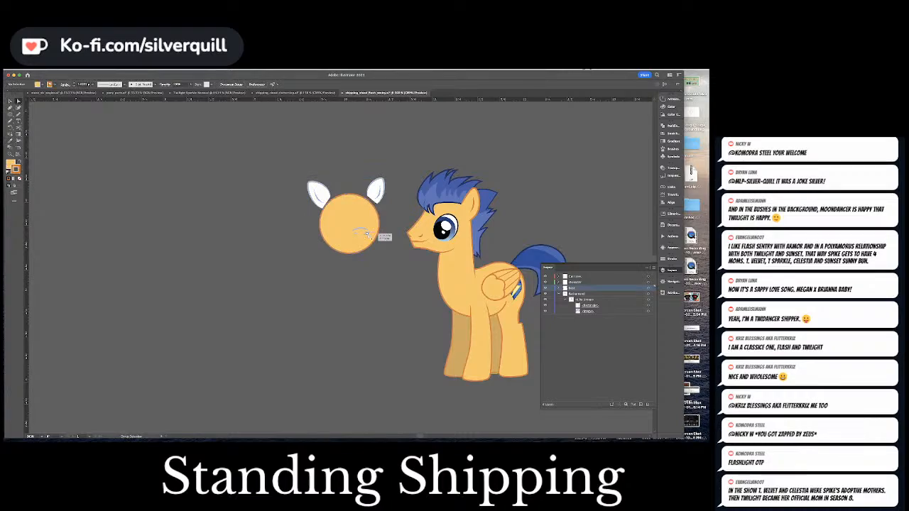
Recolor the nostrils on the blank head with the darker orange of the pony's face outline.
{"action": "left_click", "coordinate": [357, 235]}
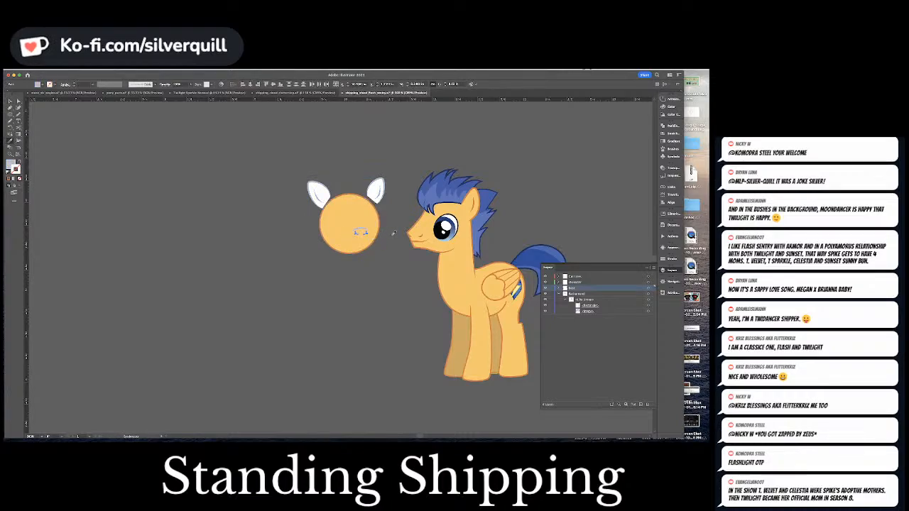
{"action": "key", "text": "i"}
{"action": "left_click", "coordinate": [415, 245]}
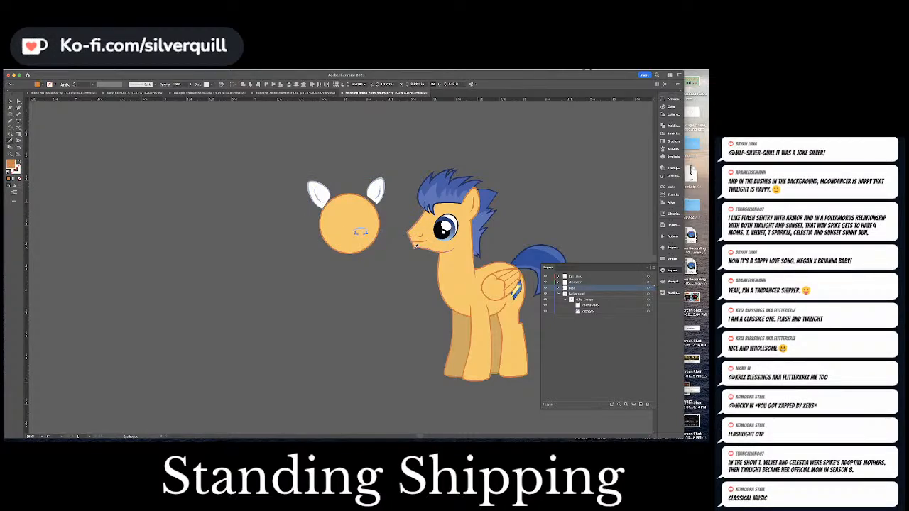
{"action": "key", "text": "super+shift+a"}
{"action": "key", "text": "a"}
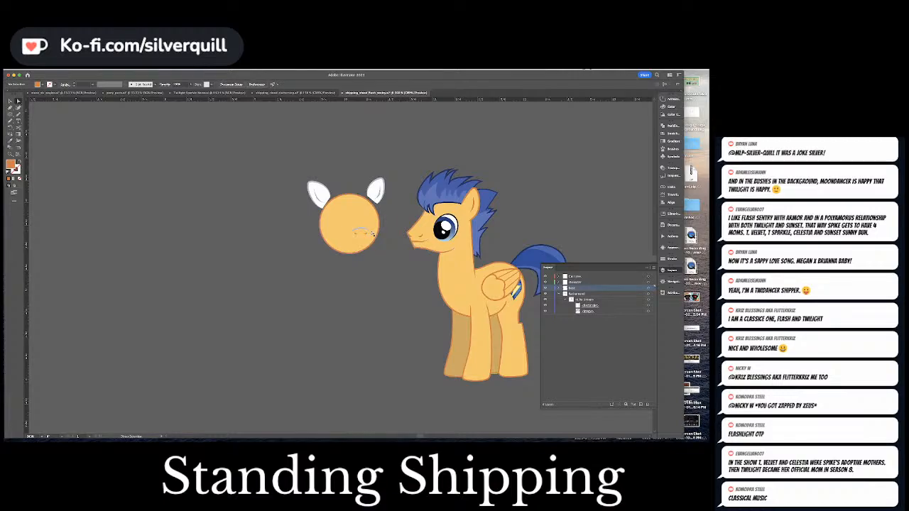
Match the curved line above the nostrils to the orange outline stroke of the pony's mouth.
{"action": "left_click", "coordinate": [369, 230]}
{"action": "key", "text": "i"}
{"action": "key", "text": "x"}
{"action": "left_click", "coordinate": [416, 245]}
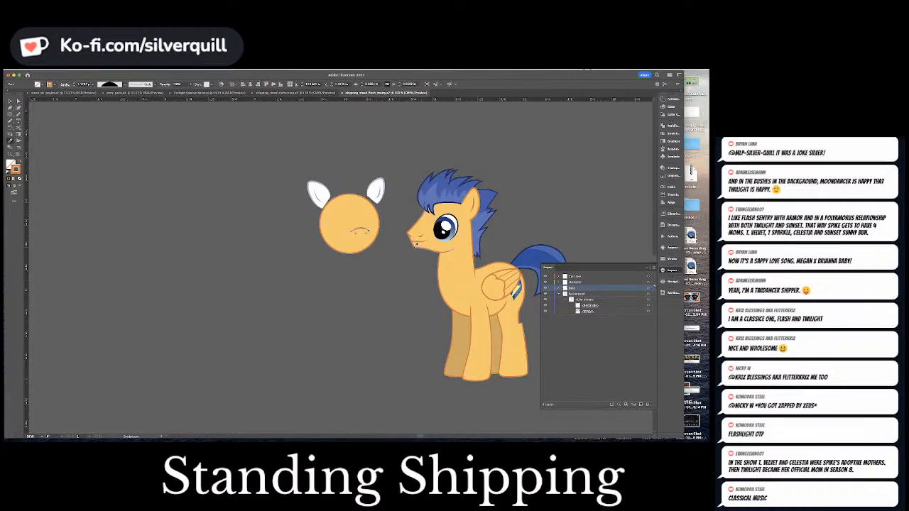
{"action": "key", "text": "super+shift+a"}
{"action": "key", "text": "v"}
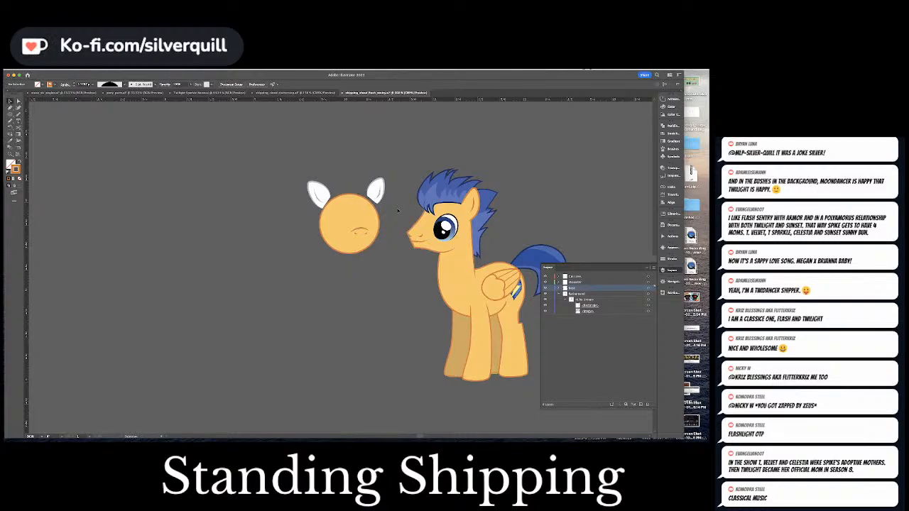
Reshape the white ear farther from the pony by transforming it, flattening its inner edge and lengthening its base.
{"action": "left_click", "coordinate": [318, 198]}
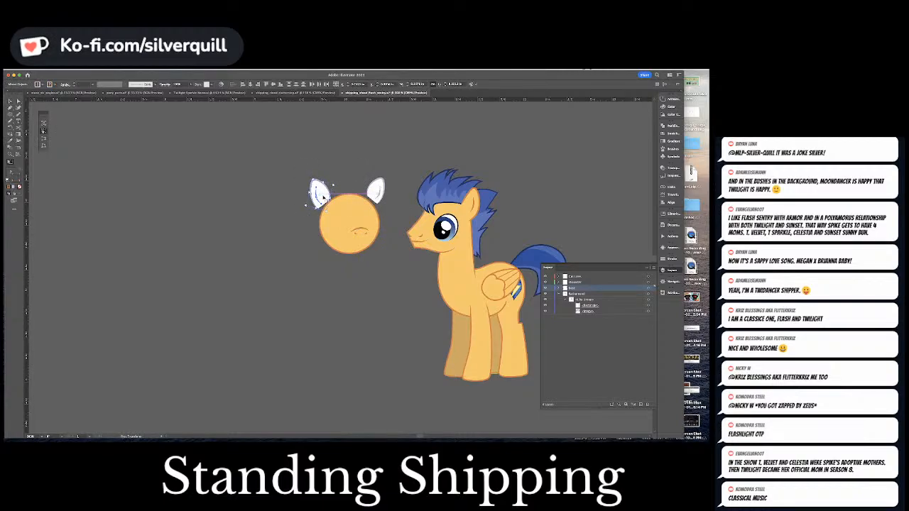
{"action": "key", "text": "super+shift+a"}
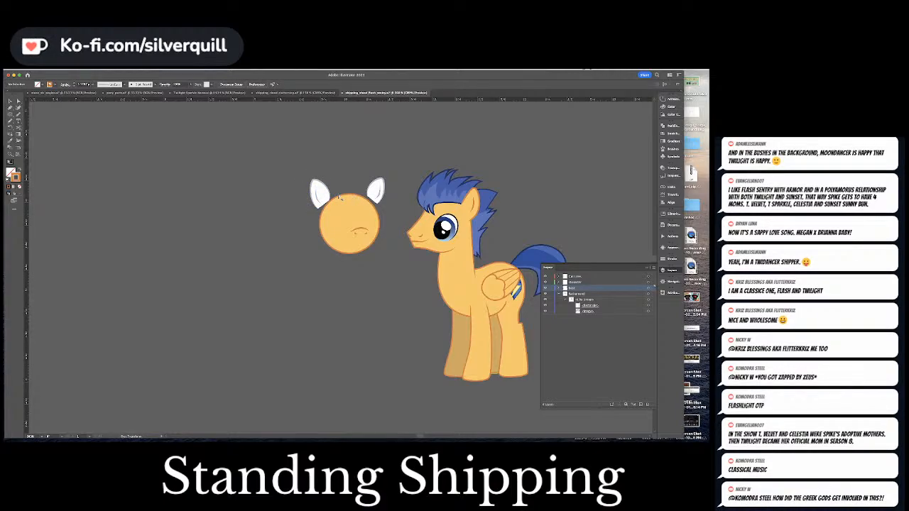
{"action": "key", "text": "a"}
{"action": "left_click", "coordinate": [328, 194]}
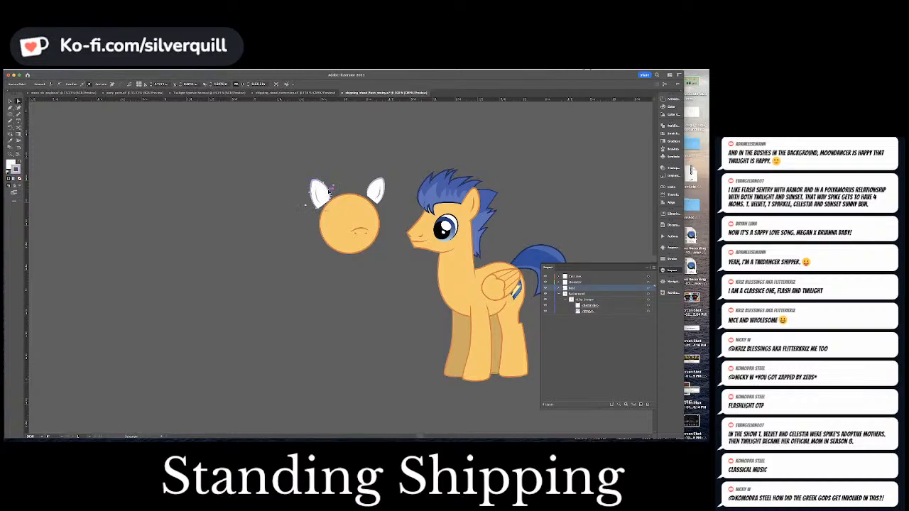
{"action": "key", "text": "super+equal"}
{"action": "key", "text": "super+equal"}
{"action": "key", "text": "super+equal"}
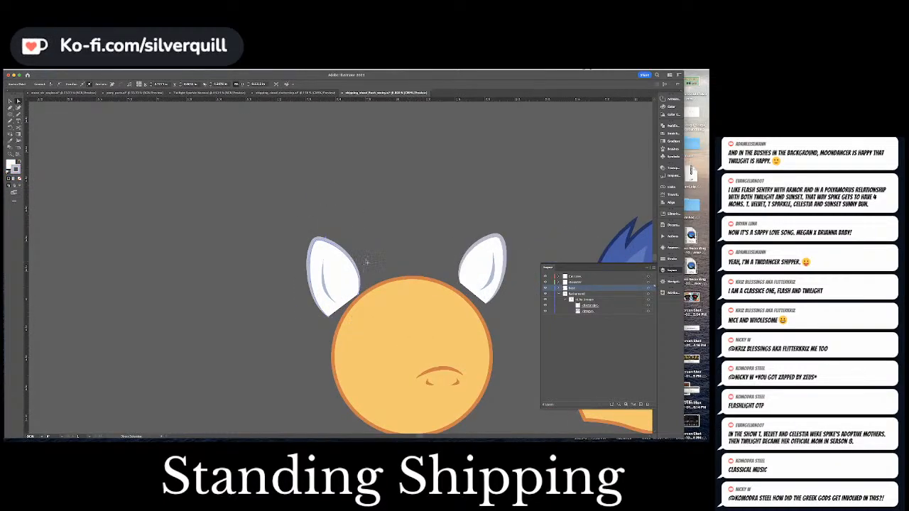
{"action": "left_click_drag", "start_coordinate": [368, 262], "coordinate": [347, 264]}
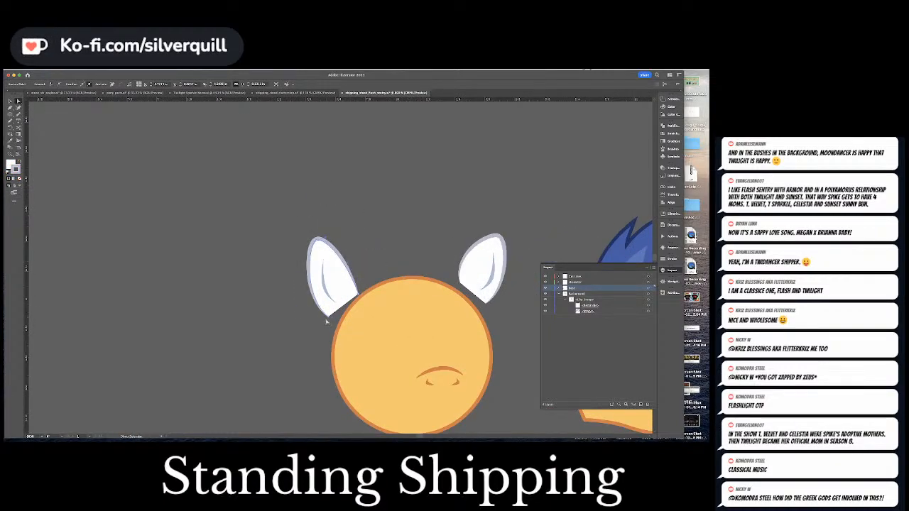
{"action": "left_click_drag", "start_coordinate": [328, 317], "coordinate": [320, 283]}
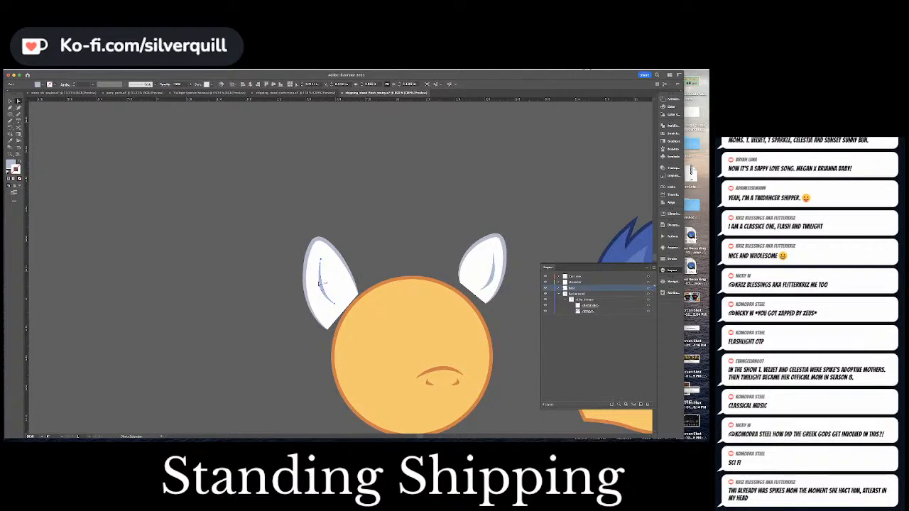
{"action": "left_click", "coordinate": [308, 276], "text": "shift"}
{"action": "key", "text": "i"}
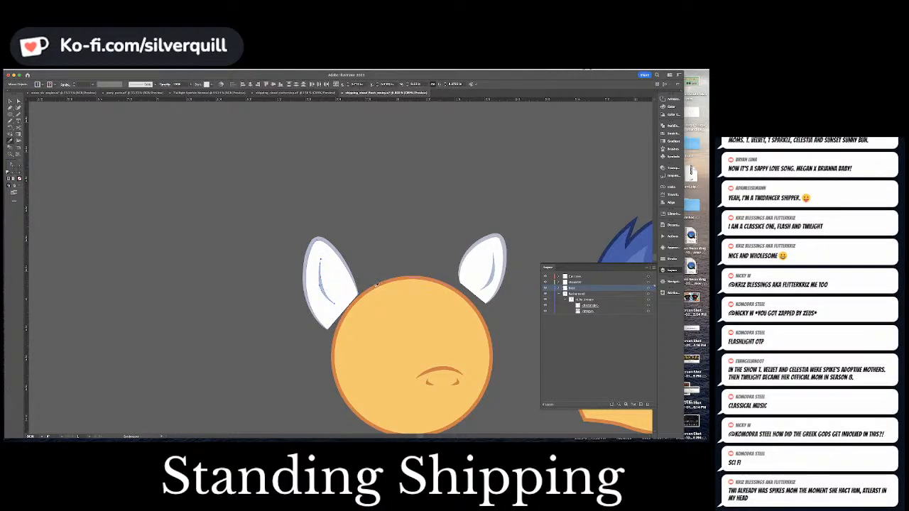
{"action": "left_click", "coordinate": [376, 285]}
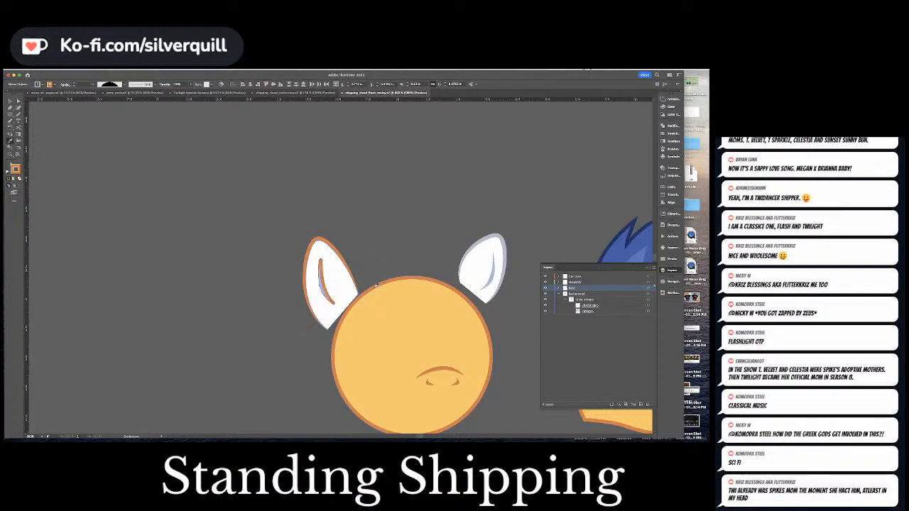
{"action": "key", "text": "super+z"}
Recolor the reshaped ear's inner crease in outline orange, and give its body the head circle's fill and stroke.
{"action": "key", "text": "a"}
{"action": "left_click", "coordinate": [324, 284], "text": "alt"}
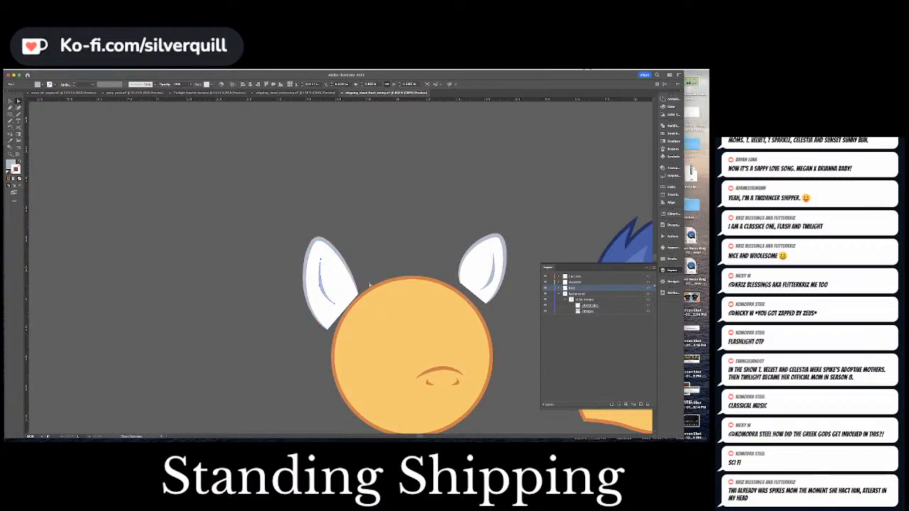
{"action": "key", "text": "i"}
{"action": "left_click", "coordinate": [369, 284]}
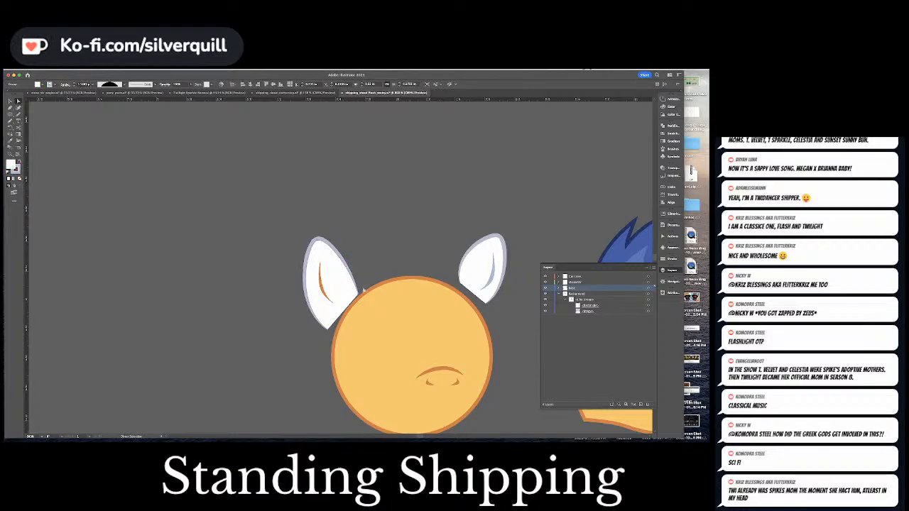
{"action": "key", "text": "i"}
{"action": "left_click", "coordinate": [372, 291]}
{"action": "key", "text": "v"}
{"action": "left_click", "coordinate": [290, 221]}
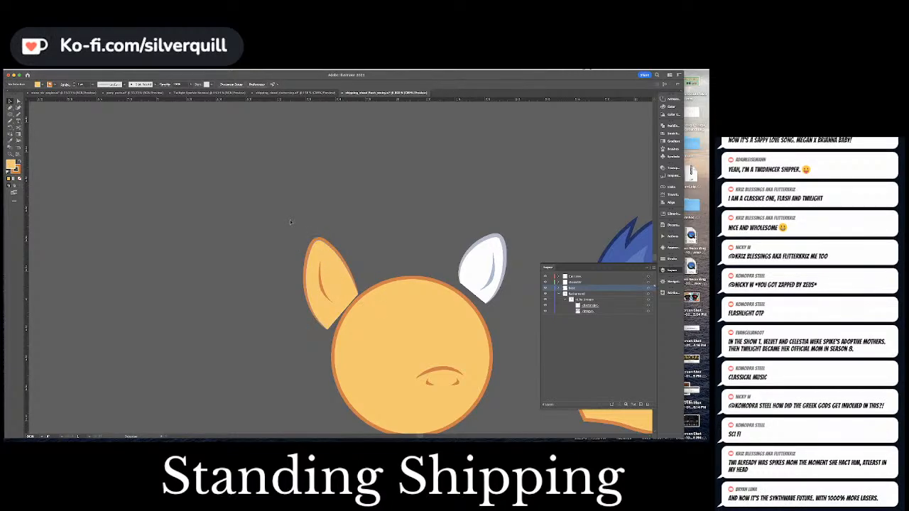
Move the recolored ear with its crease inward so its base overlaps the head circle.
{"action": "left_click", "coordinate": [334, 273]}
{"action": "left_click_drag", "start_coordinate": [334, 273], "coordinate": [343, 281]}
{"action": "left_click", "coordinate": [406, 248]}
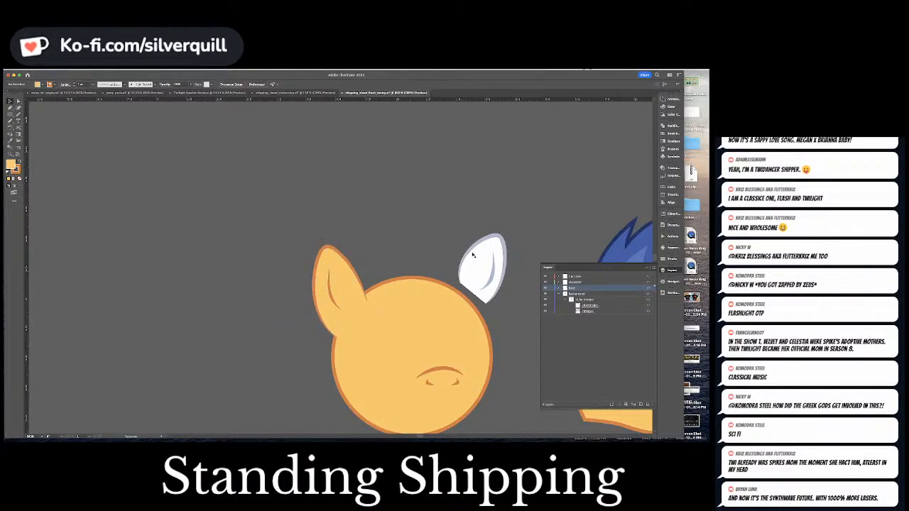
Flatten the inner edge curve of the remaining white ear by adjusting its anchor handle.
{"action": "key", "text": "a"}
{"action": "left_click", "coordinate": [483, 256]}
{"action": "left_click", "coordinate": [462, 284]}
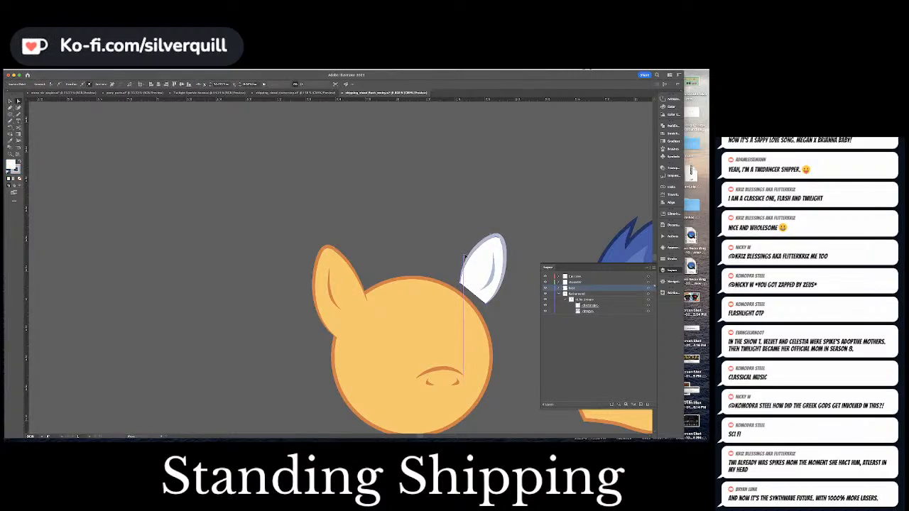
{"action": "left_click_drag", "start_coordinate": [464, 256], "coordinate": [469, 257]}
Give the remaining white ear the head circle's fill and stroke, and recolor its inner crease in outline orange.
{"action": "left_click", "coordinate": [489, 277]}
{"action": "key", "text": "i"}
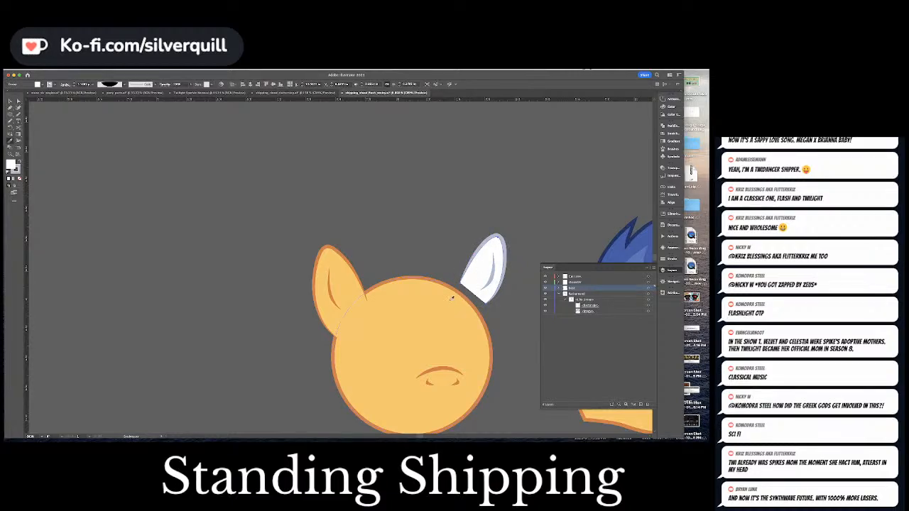
{"action": "left_click", "coordinate": [451, 298]}
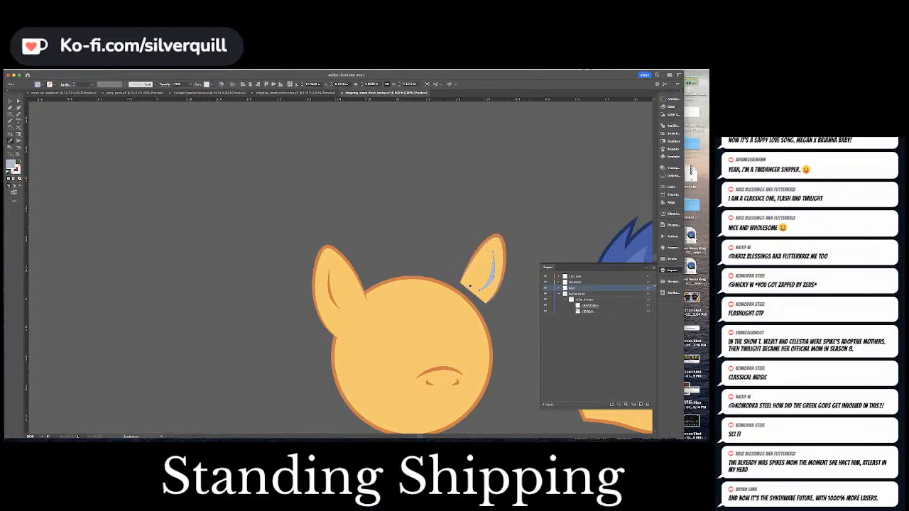
{"action": "left_click", "coordinate": [458, 288]}
{"action": "key", "text": "super+shift+a"}
Move the ear nearest the pony, together with its crease, down against the head circle.
{"action": "key", "text": "v"}
{"action": "left_click_drag", "start_coordinate": [465, 233], "coordinate": [489, 285]}
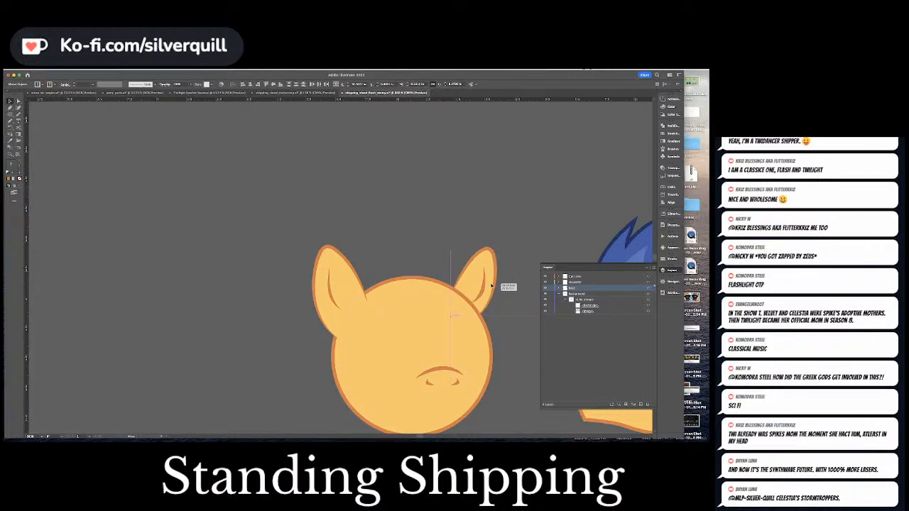
{"action": "left_click", "coordinate": [491, 236]}
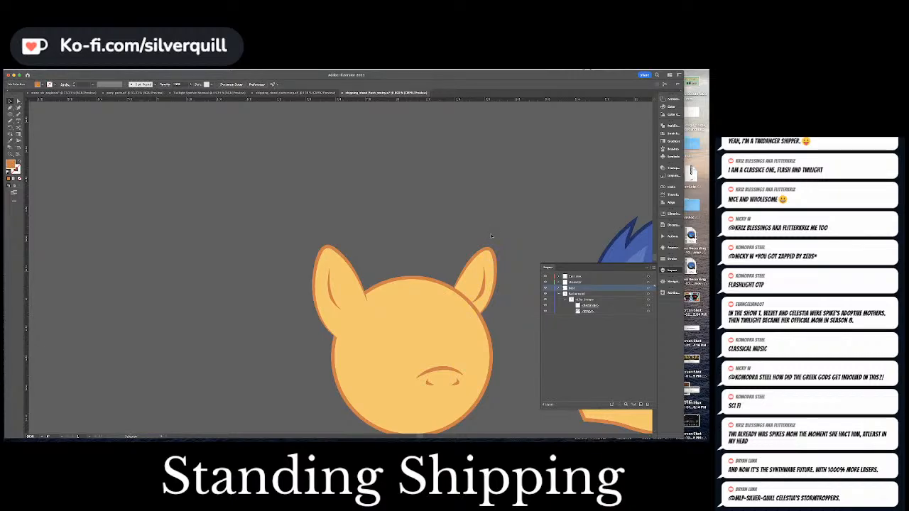
Draw a wide open grin under the nose with the Pen tool, using a white fill and the pony's orange outline stroke.
{"action": "key", "text": "super+minus"}
{"action": "key", "text": "super+minus"}
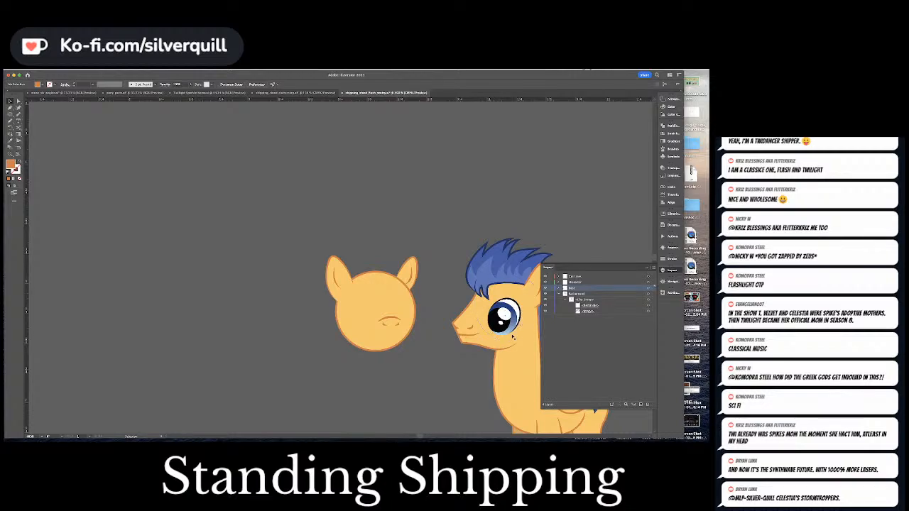
{"action": "key", "text": "a"}
{"action": "left_click", "coordinate": [473, 336]}
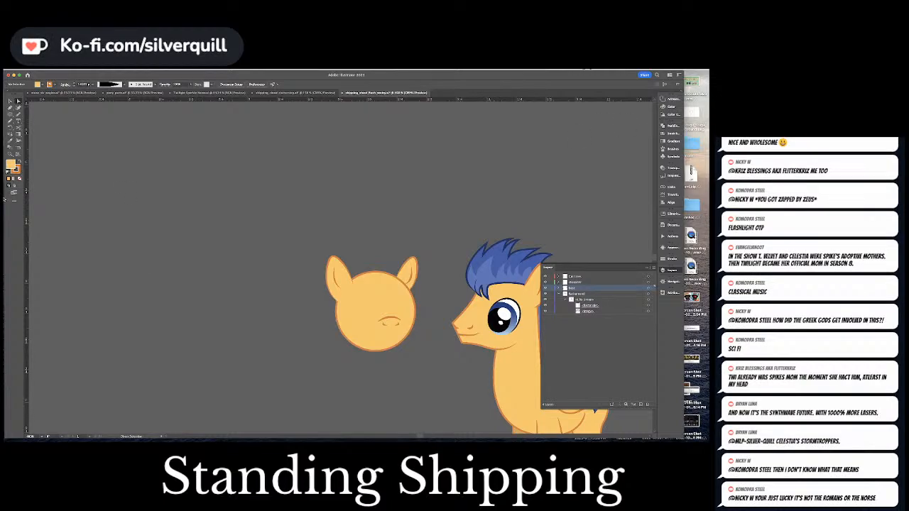
{"action": "left_click", "coordinate": [670, 134]}
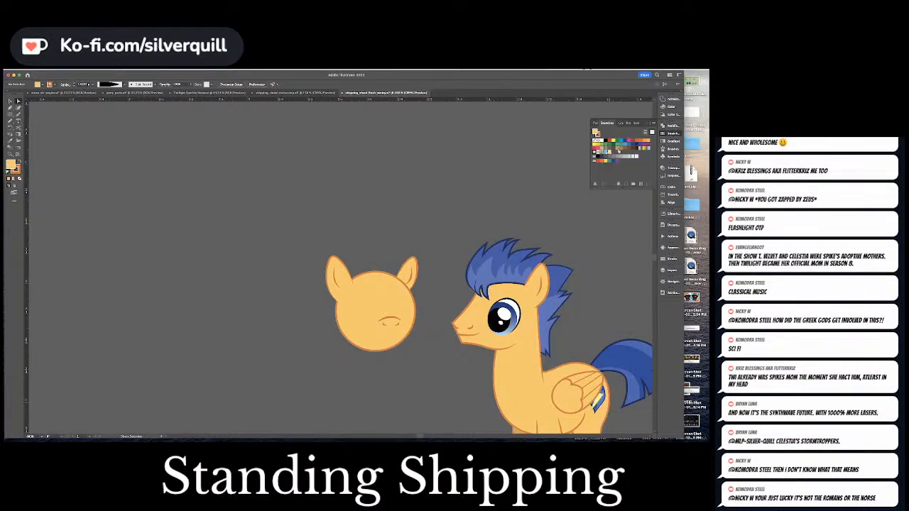
{"action": "left_click", "coordinate": [602, 140]}
{"action": "scroll", "coordinate": [432, 229], "scroll_direction": "down", "scroll_amount": 5}
{"action": "key", "text": "p"}
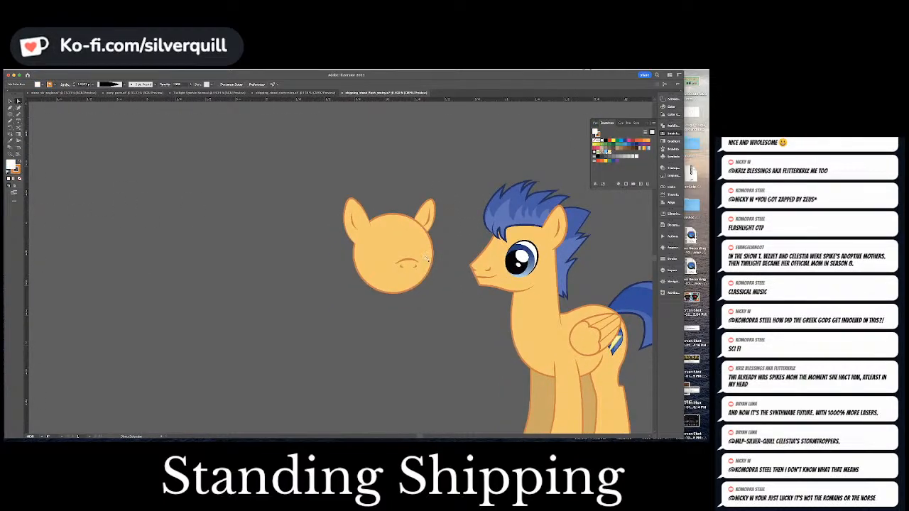
{"action": "left_click", "coordinate": [407, 275]}
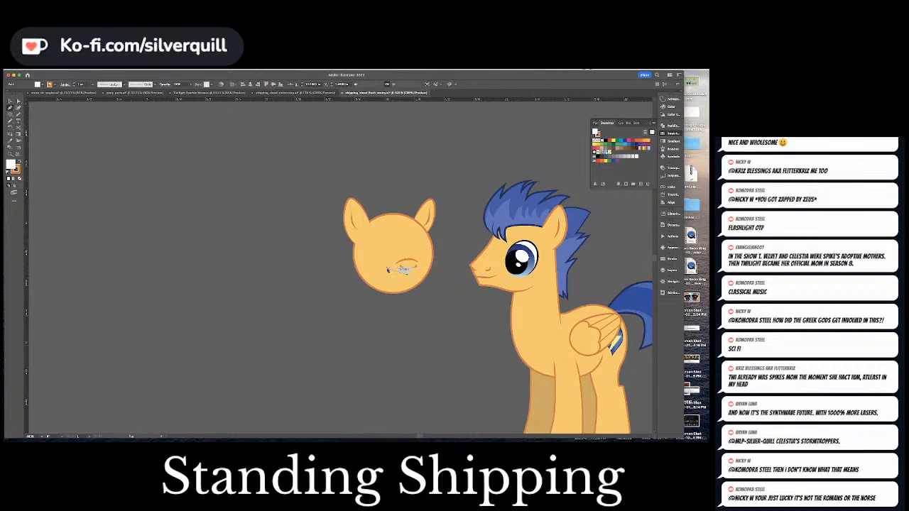
{"action": "left_click", "coordinate": [384, 264]}
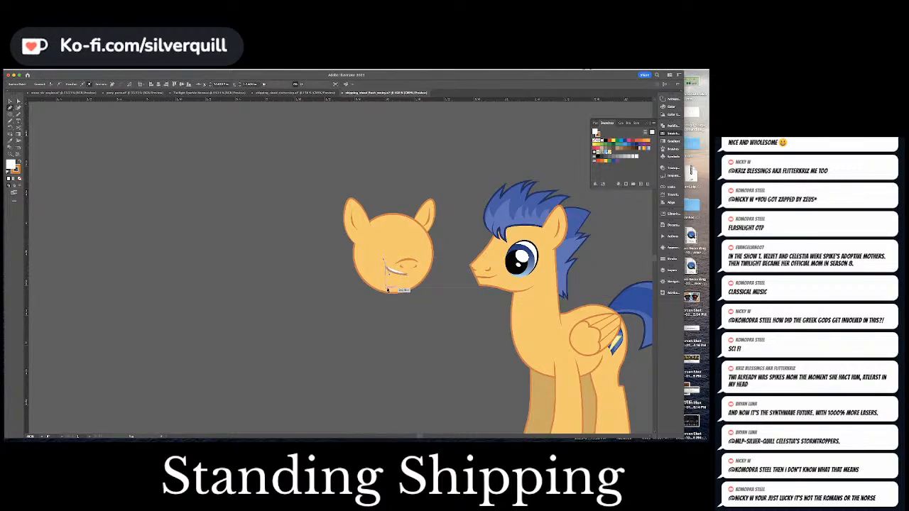
{"action": "left_click_drag", "start_coordinate": [397, 285], "coordinate": [402, 285]}
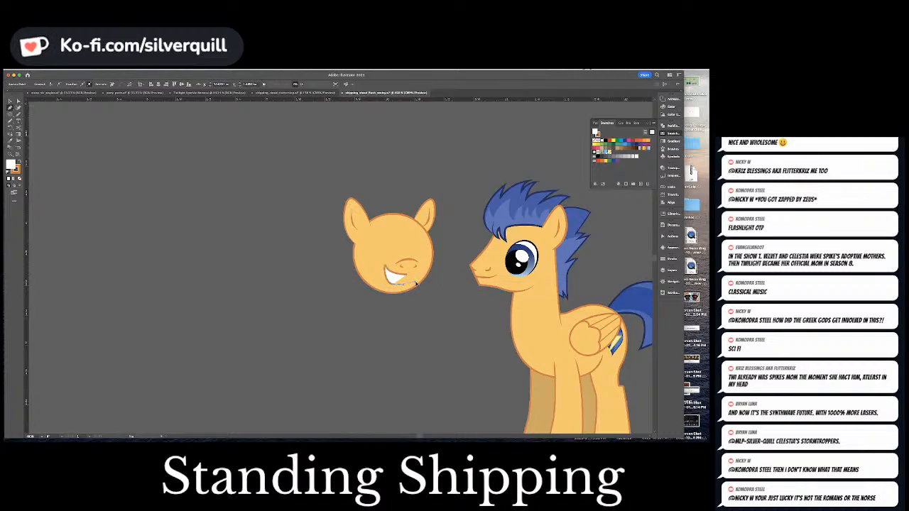
{"action": "left_click", "coordinate": [425, 268]}
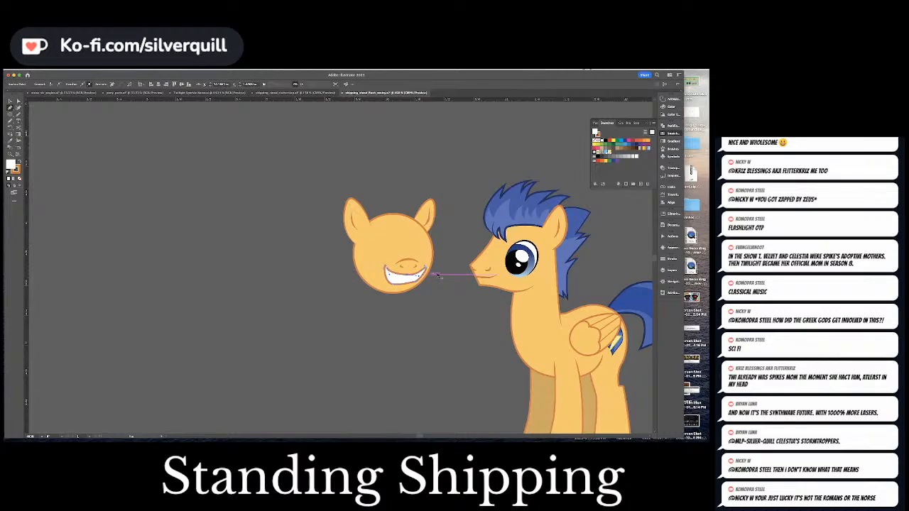
{"action": "key", "text": "a"}
{"action": "left_click", "coordinate": [435, 307]}
Draw a curved teeth line across the white grin with the Pen tool, using Draw Inside mode so it stays within the mouth.
{"action": "key", "text": "super+equal"}
{"action": "key", "text": "super+equal"}
{"action": "key", "text": "super+equal"}
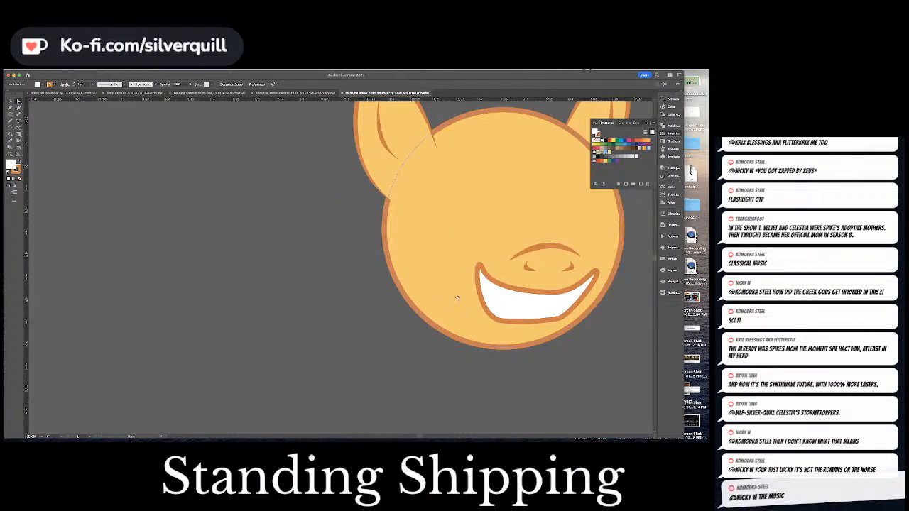
{"action": "left_click_drag", "start_coordinate": [451, 298], "coordinate": [283, 302]}
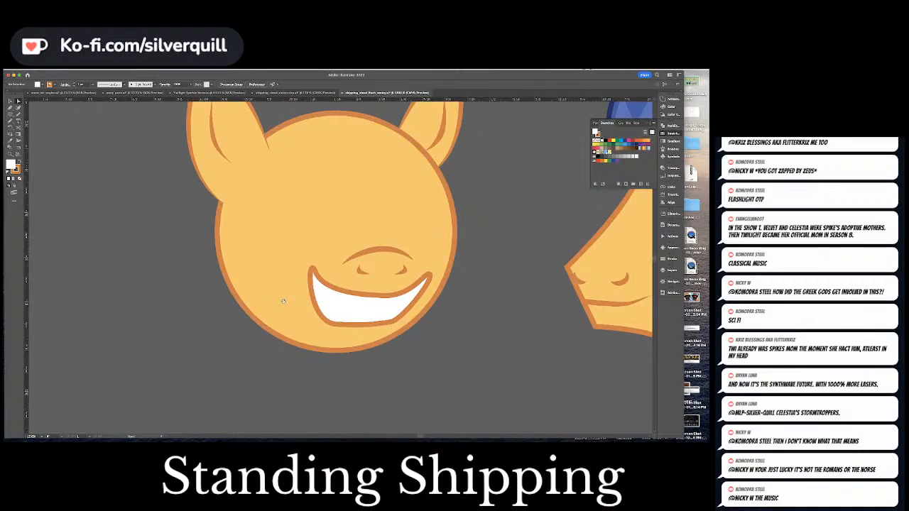
{"action": "left_click", "coordinate": [329, 305]}
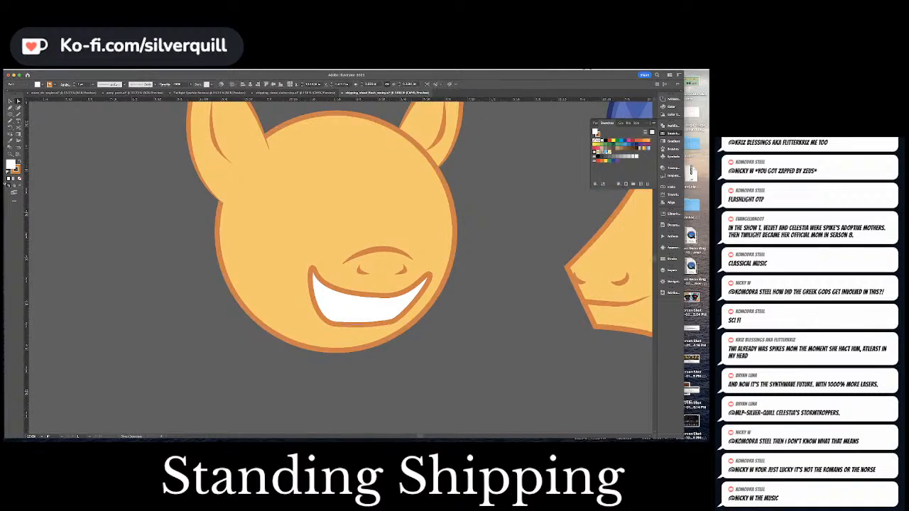
{"action": "left_click", "coordinate": [70, 187]}
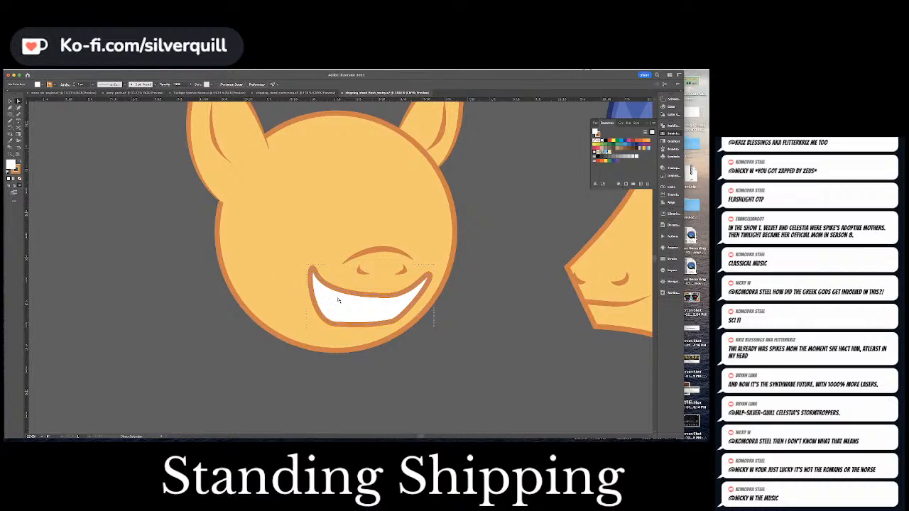
{"action": "left_click", "coordinate": [314, 298]}
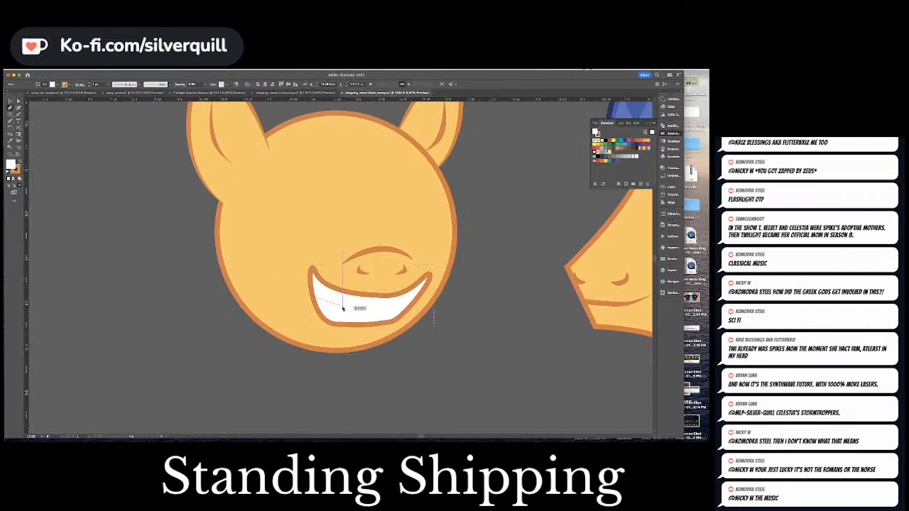
{"action": "left_click_drag", "start_coordinate": [360, 308], "coordinate": [388, 308]}
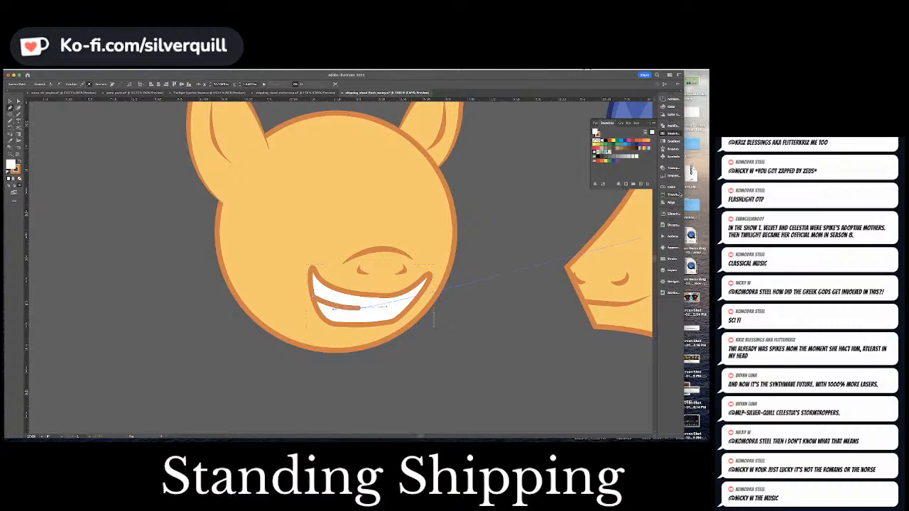
Load the user-defined Mane Six Colors swatches and give the teeth line a pale blue stroke with no fill.
{"action": "left_click", "coordinate": [651, 123]}
{"action": "mouse_move", "coordinate": [622, 234]}
{"action": "mouse_move", "coordinate": [566, 345]}
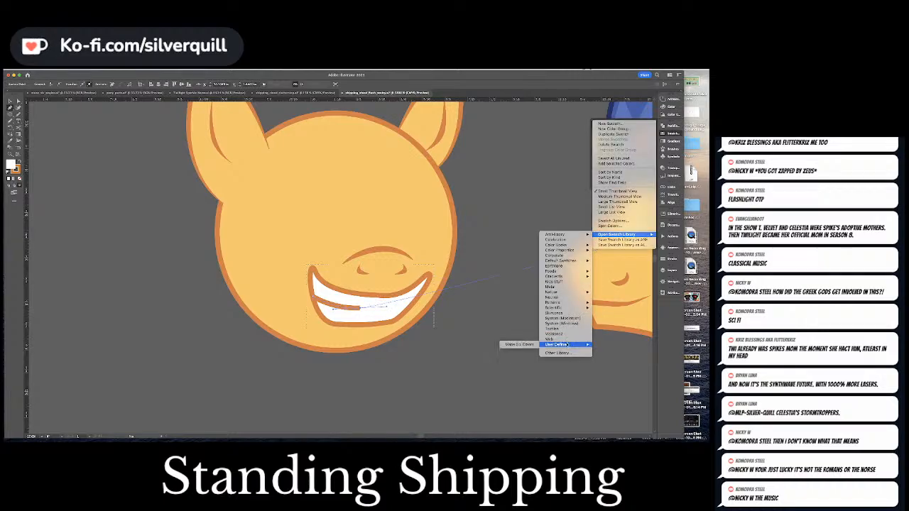
{"action": "left_click", "coordinate": [519, 345]}
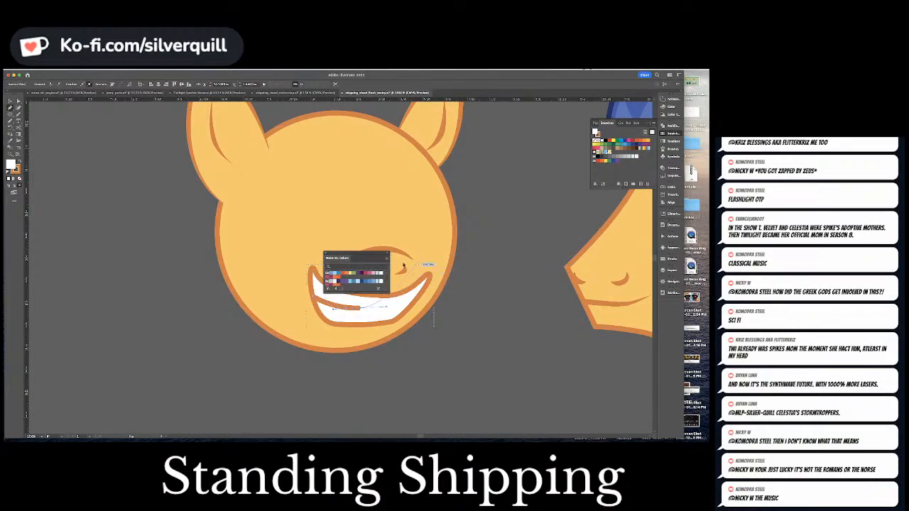
{"action": "left_click", "coordinate": [378, 274]}
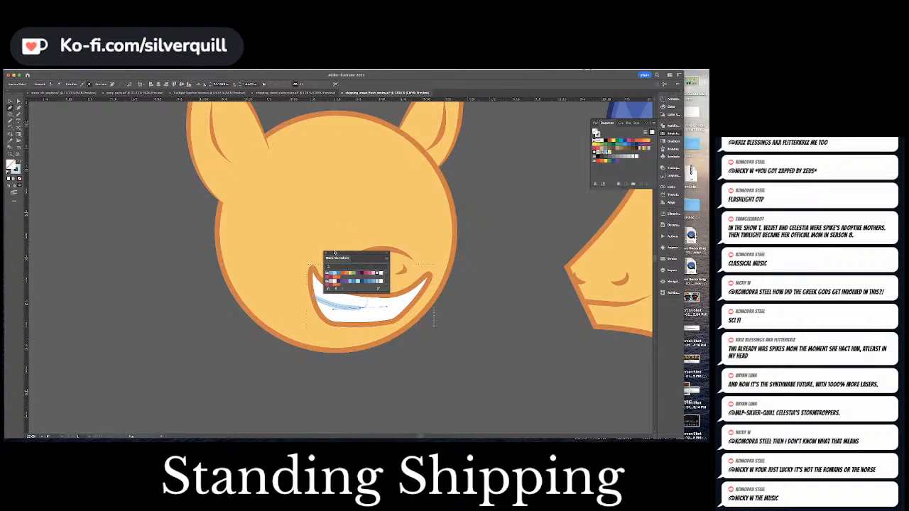
{"action": "left_click", "coordinate": [327, 273]}
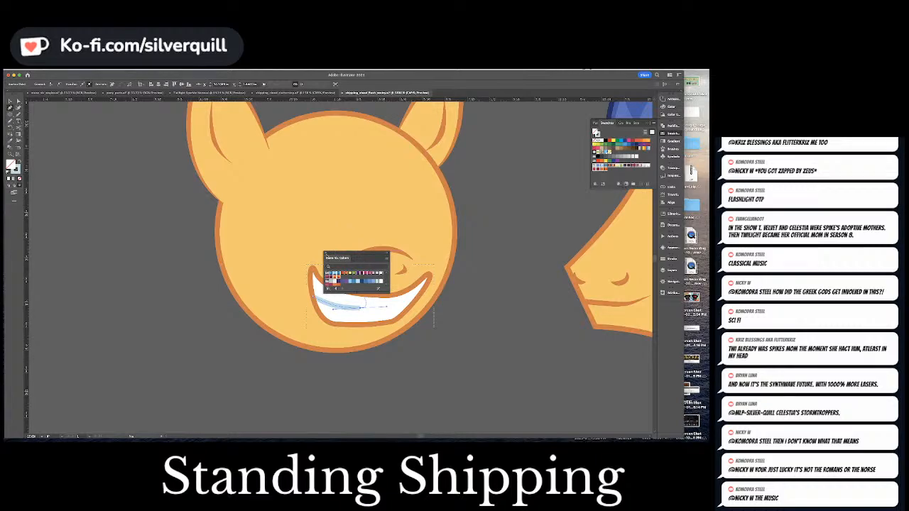
{"action": "left_click", "coordinate": [325, 254]}
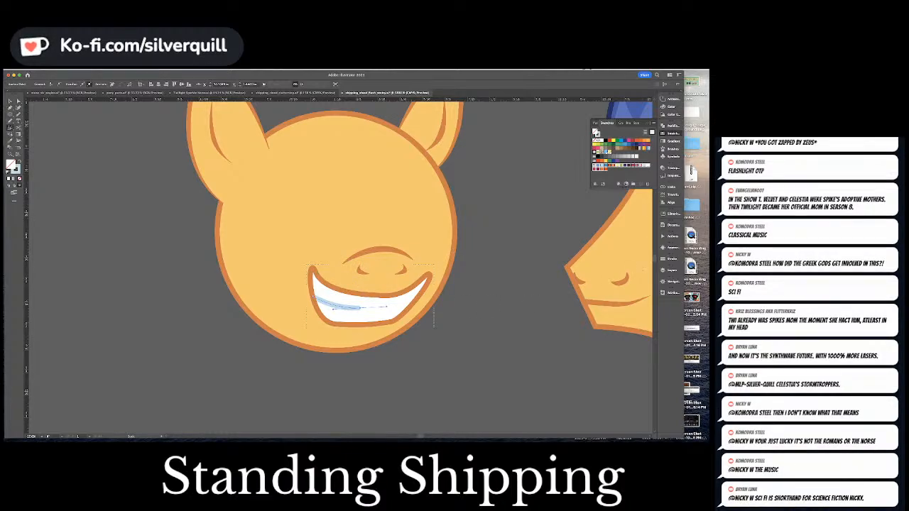
Apply the triangular tapered width profile to the pale blue teeth line.
{"action": "left_click", "coordinate": [670, 258]}
{"action": "left_click", "coordinate": [629, 343]}
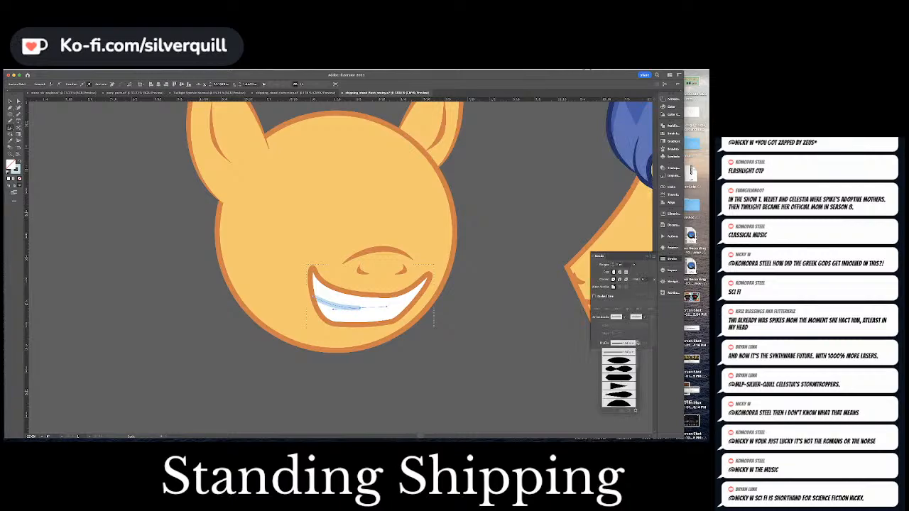
{"action": "left_click", "coordinate": [628, 386]}
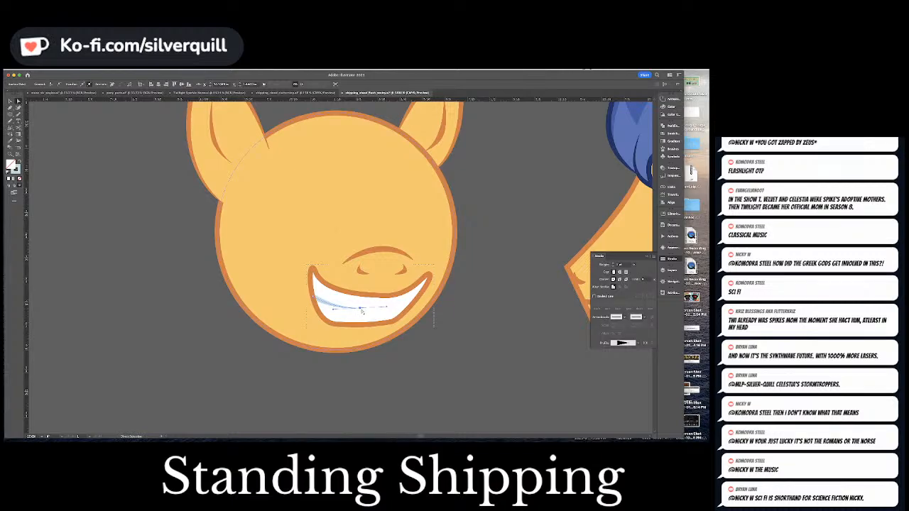
{"action": "left_click", "coordinate": [424, 383]}
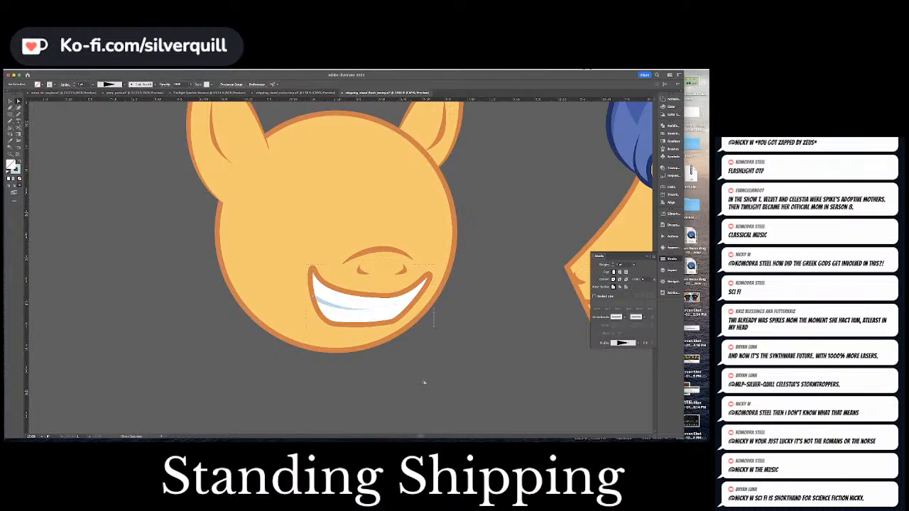
Reshape the grin's outline by adjusting its anchors and handles for a rounder lower edge and a smoother upper curve.
{"action": "key", "text": "super+minus"}
{"action": "key", "text": "super+minus"}
{"action": "key", "text": "super+minus"}
{"action": "key", "text": "super+equal"}
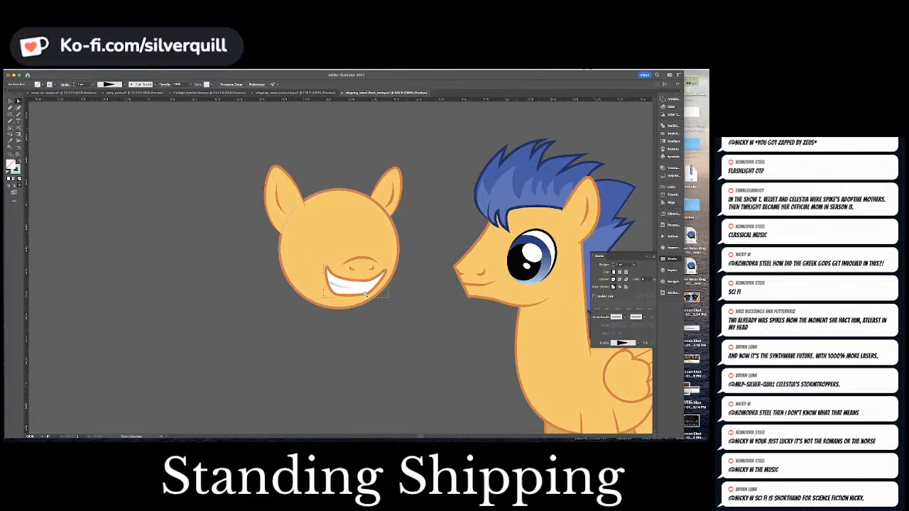
{"action": "left_click", "coordinate": [360, 300]}
{"action": "left_click_drag", "start_coordinate": [365, 297], "coordinate": [359, 300]}
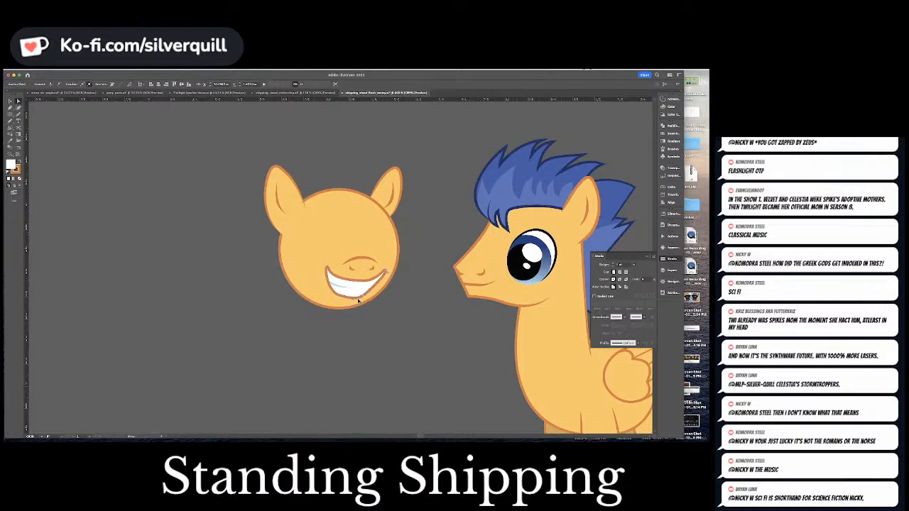
{"action": "left_click", "coordinate": [405, 307]}
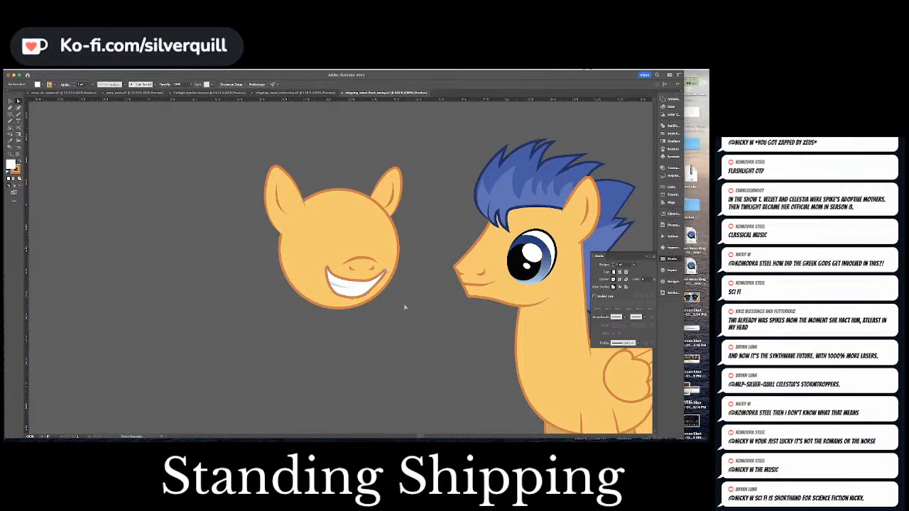
{"action": "left_click", "coordinate": [368, 286]}
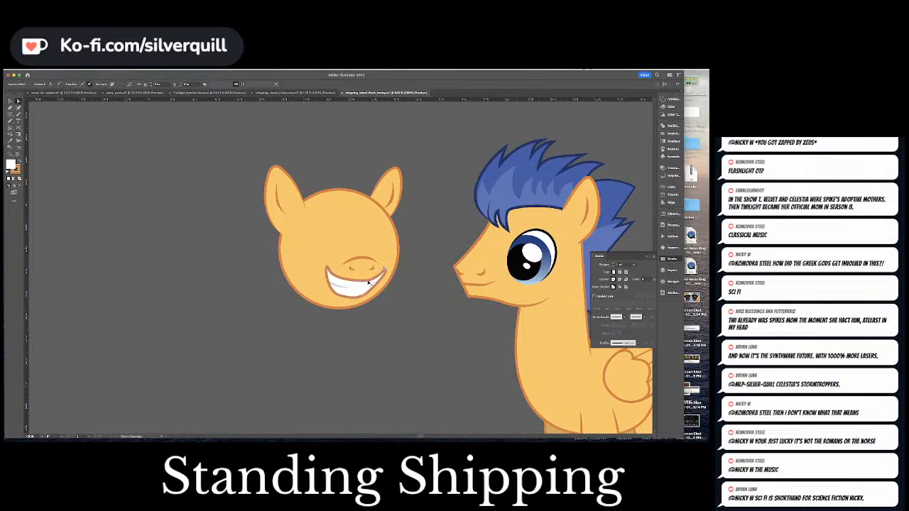
{"action": "left_click_drag", "start_coordinate": [366, 282], "coordinate": [366, 284]}
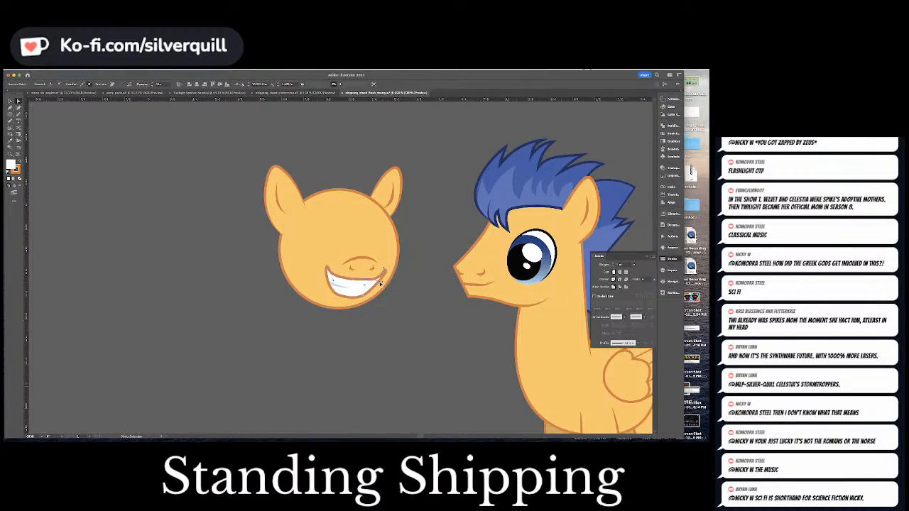
{"action": "left_click_drag", "start_coordinate": [381, 276], "coordinate": [379, 281]}
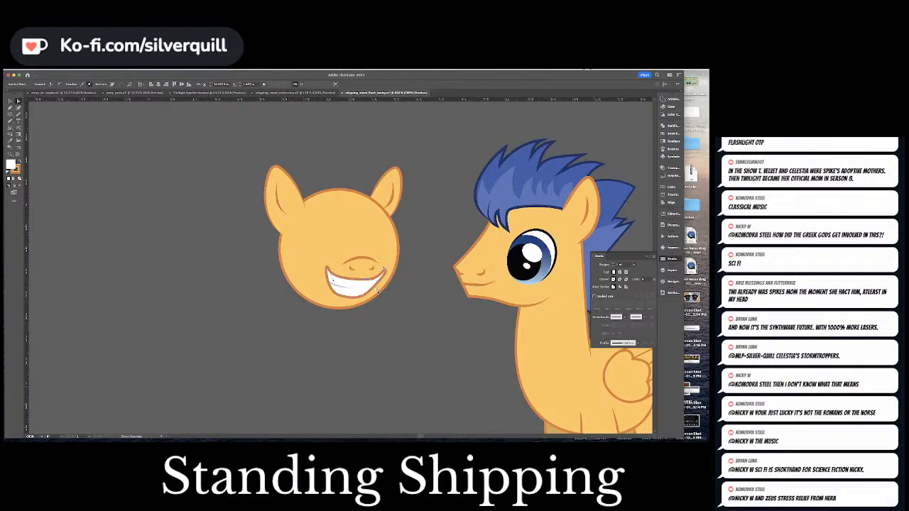
{"action": "left_click", "coordinate": [365, 295]}
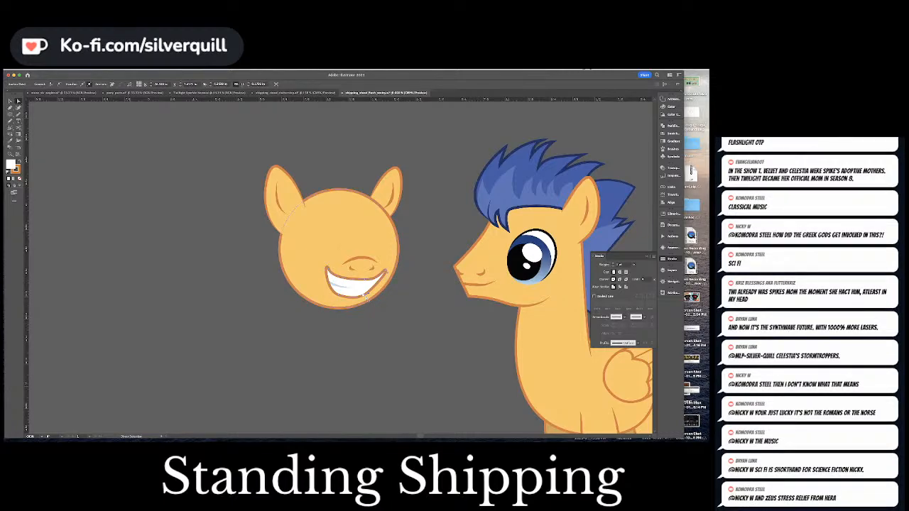
Adjust the pale blue teeth line to follow the reshaped grin.
{"action": "key", "text": "super+shift+a"}
{"action": "left_click_drag", "start_coordinate": [358, 290], "coordinate": [363, 289]}
{"action": "left_click", "coordinate": [408, 331]}
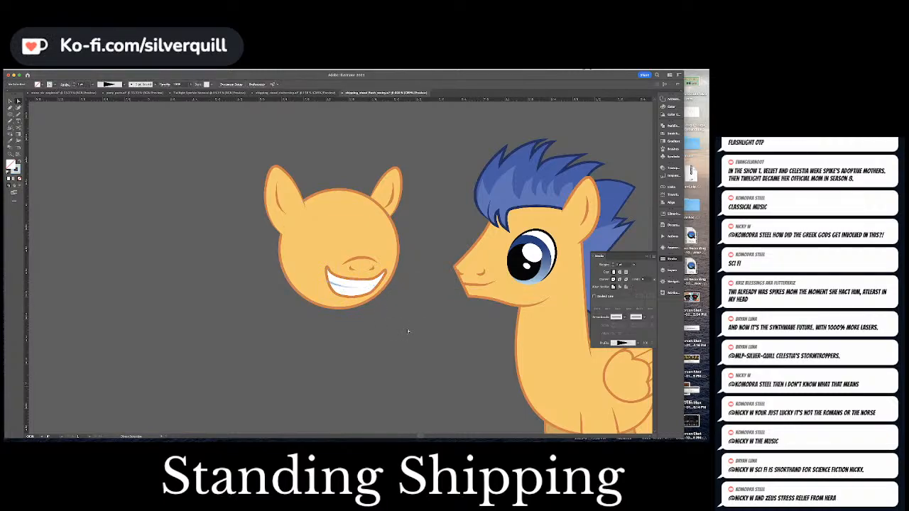
Copy the complete eye from inside the pony's group and paste it onto the new head.
{"action": "left_click", "coordinate": [550, 241]}
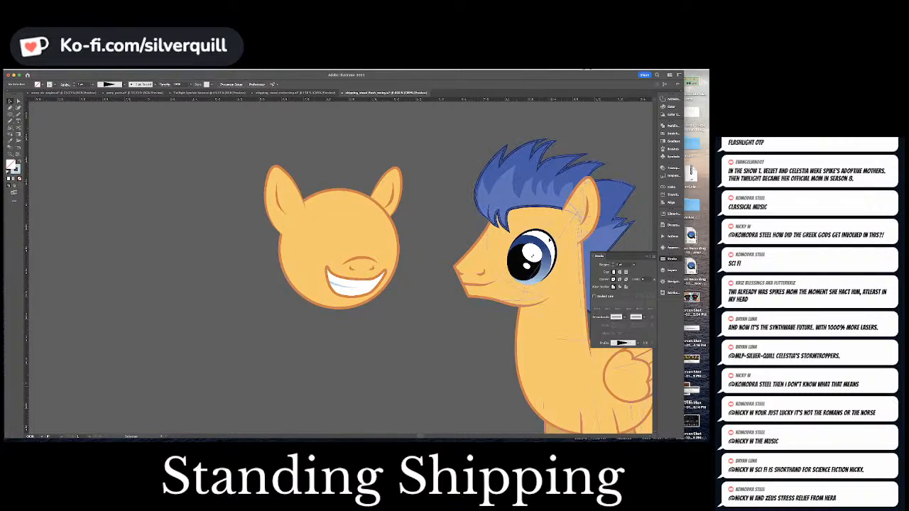
{"action": "double_click", "coordinate": [548, 242]}
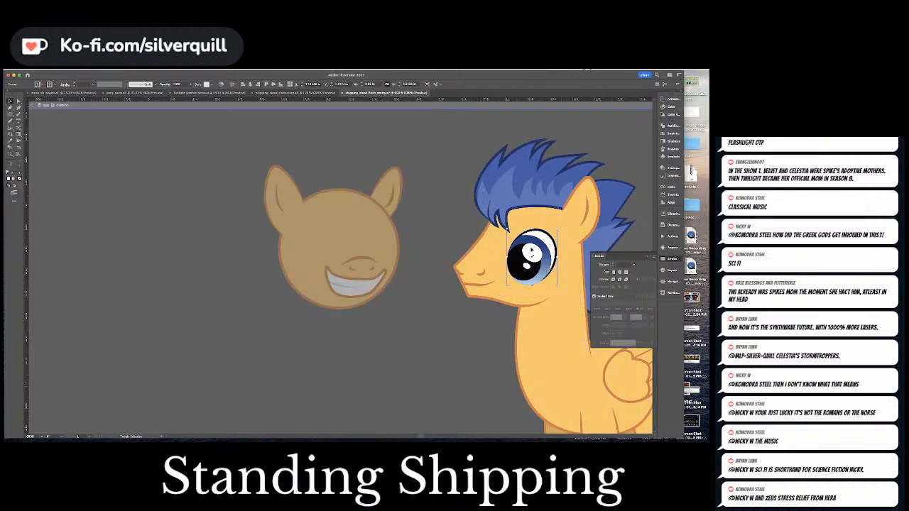
{"action": "double_click", "coordinate": [531, 249]}
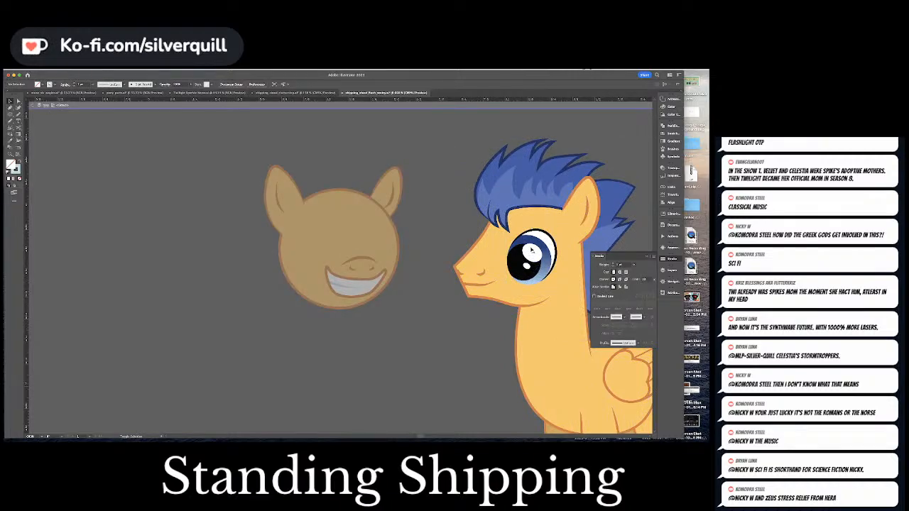
{"action": "left_click", "coordinate": [531, 253]}
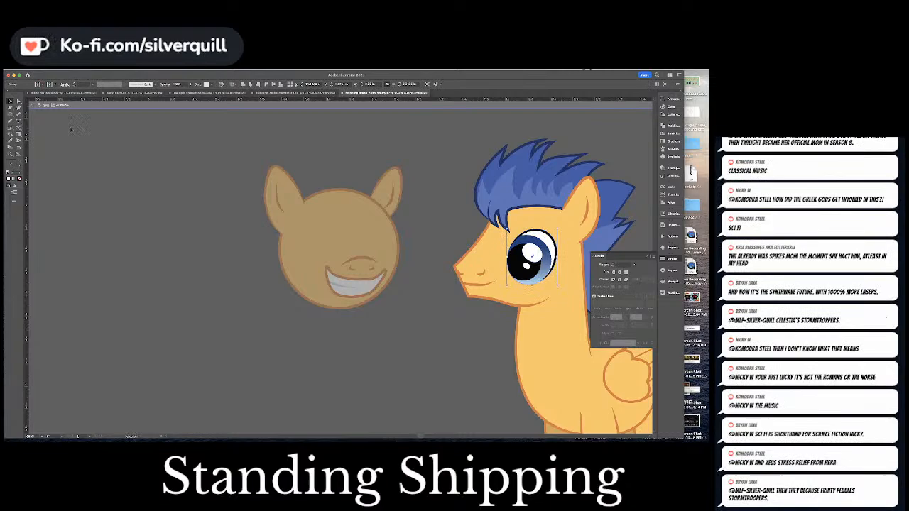
{"action": "left_click", "coordinate": [40, 106]}
{"action": "key", "text": "super+v"}
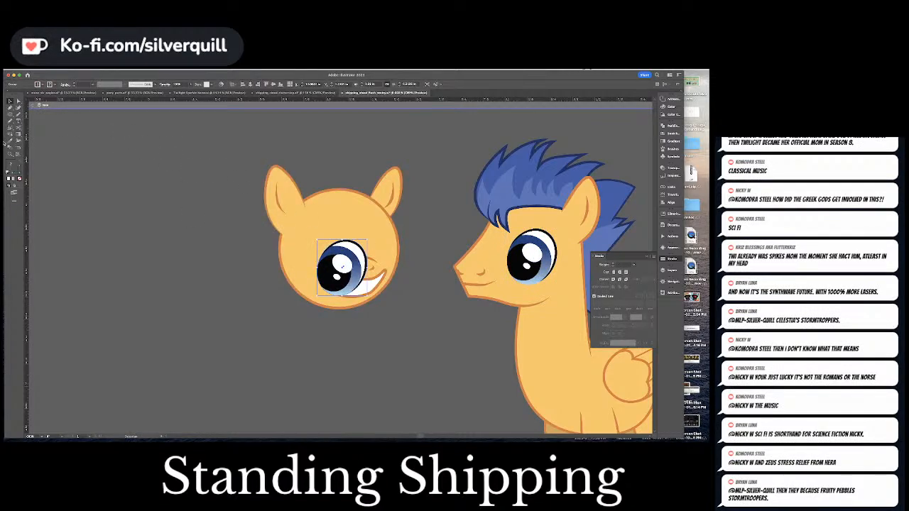
Reflect the pasted eye horizontally so its white faces the opposite side.
{"action": "left_click_drag", "start_coordinate": [11, 127], "coordinate": [29, 140]}
{"action": "key", "text": "Return"}
{"action": "key", "text": "Return"}
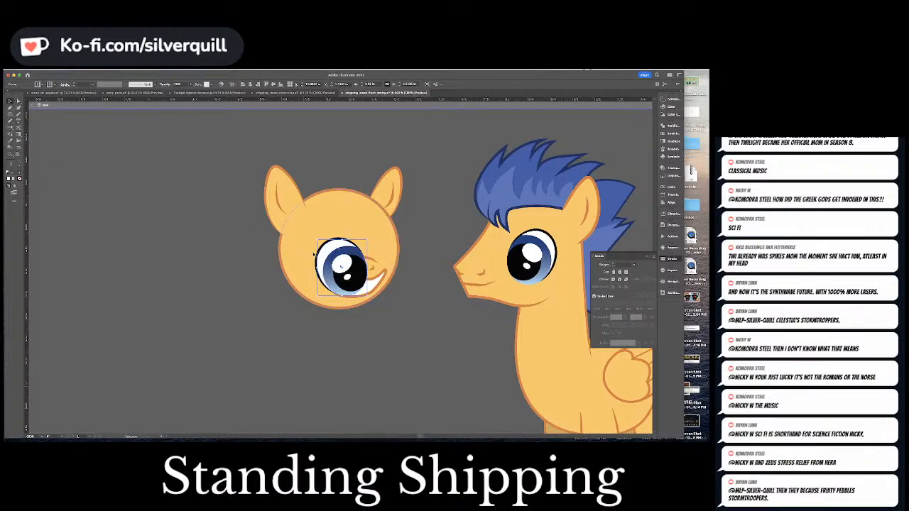
Shrink the reflected eye slightly and place it above the grin on the side of the face away from the pony.
{"action": "left_click_drag", "start_coordinate": [366, 243], "coordinate": [330, 235]}
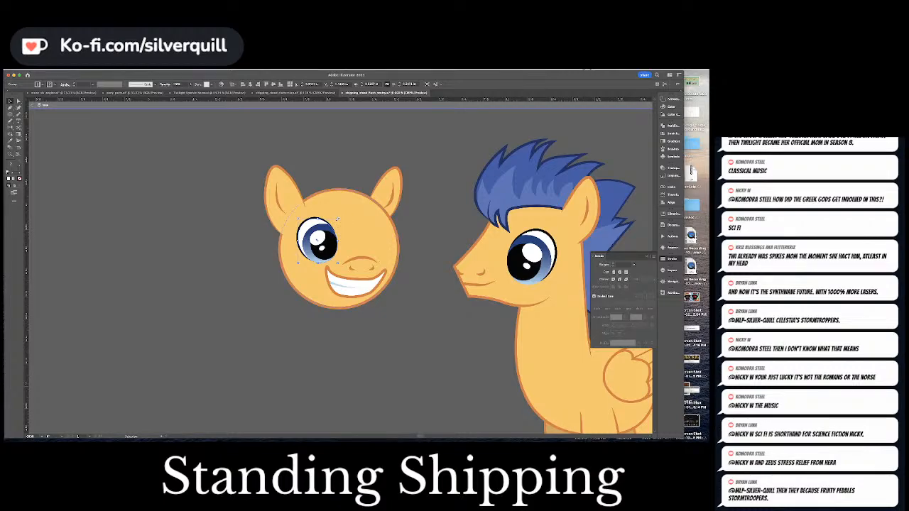
{"action": "left_click_drag", "start_coordinate": [337, 219], "coordinate": [324, 244]}
{"action": "key", "text": "super+shift+a"}
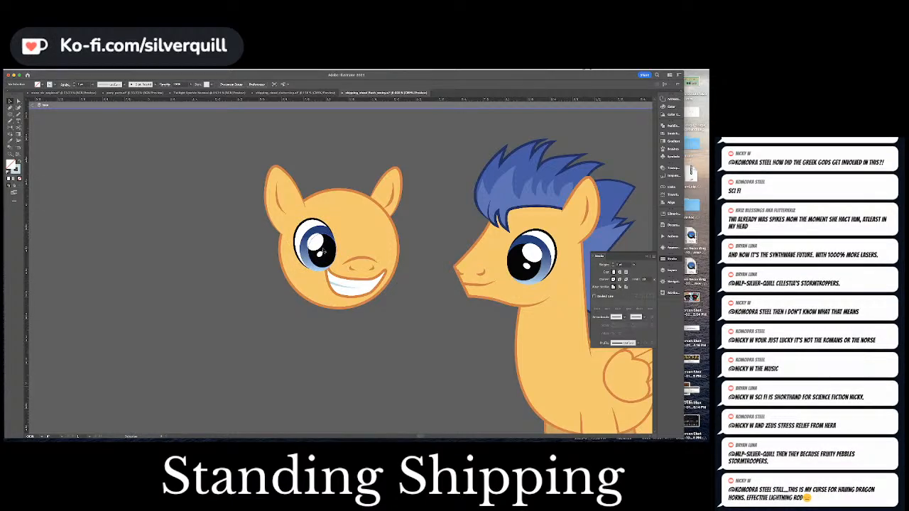
Duplicate the eye straight across to the side of the face nearest the pony and mirror the copy horizontally.
{"action": "left_click", "coordinate": [323, 249]}
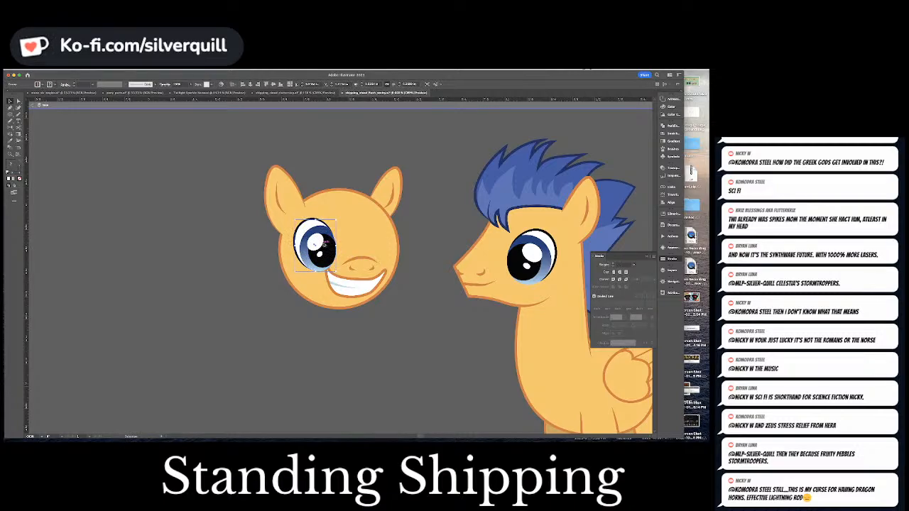
{"action": "left_click_drag", "start_coordinate": [323, 245], "coordinate": [385, 244]}
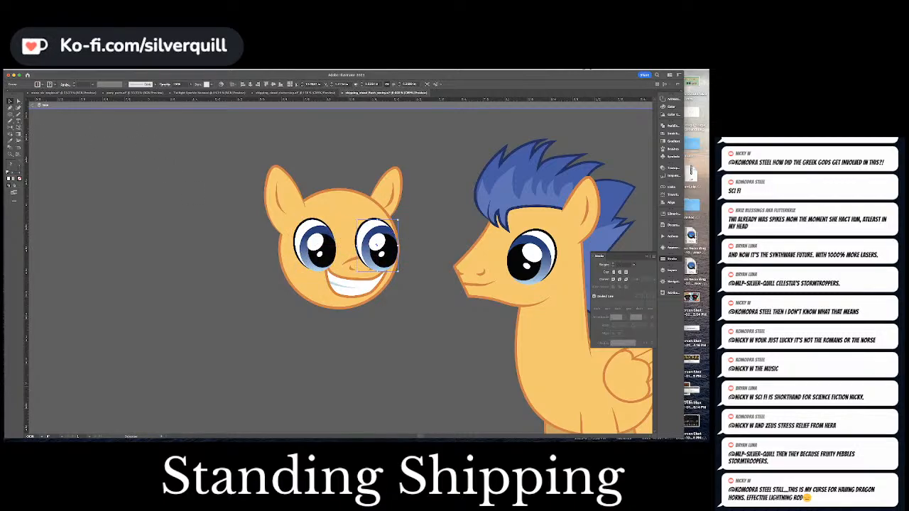
{"action": "key", "text": "o"}
{"action": "key", "text": "Return"}
{"action": "key", "text": "Return"}
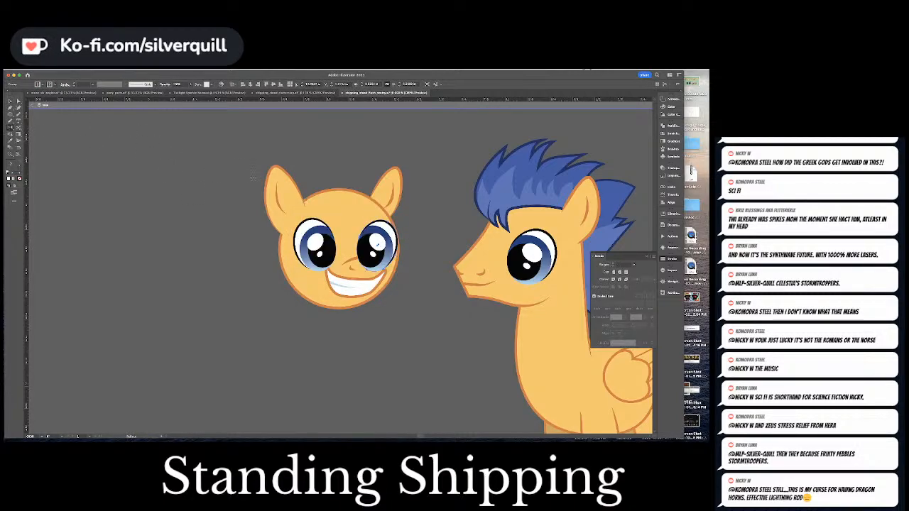
Narrow the copied eye horizontally to fit within the head's edge nearest the pony.
{"action": "left_click", "coordinate": [366, 246]}
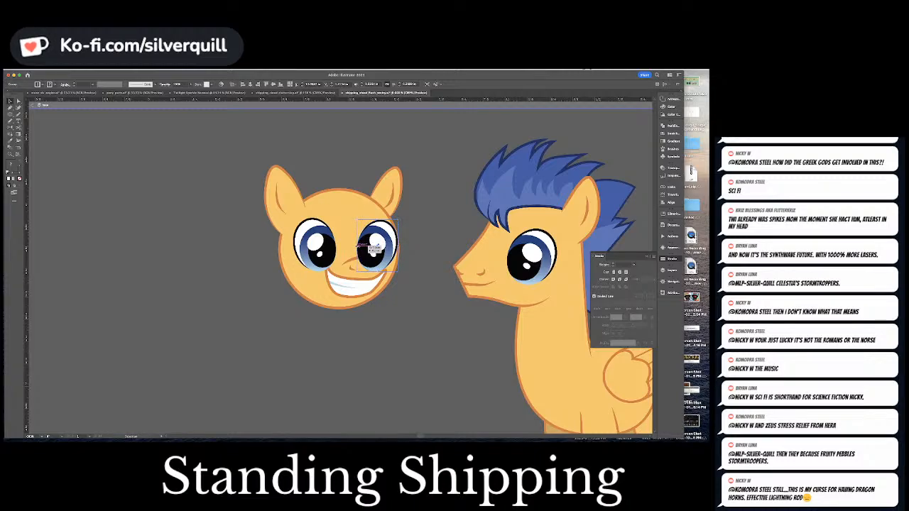
{"action": "left_click_drag", "start_coordinate": [365, 246], "coordinate": [384, 246]}
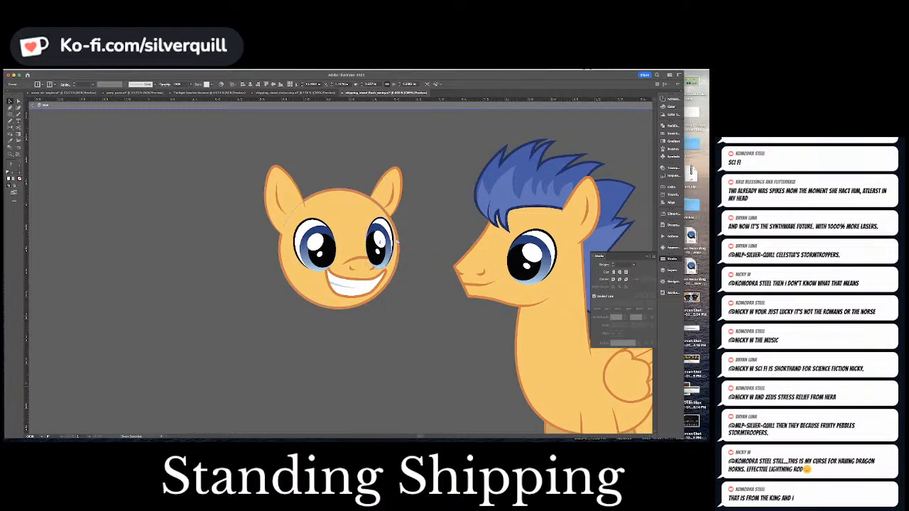
Draw a skin-coloured patch without an outline beneath the nose bridge line, covering the lower part of the eye nearest the pony.
{"action": "scroll", "coordinate": [396, 242], "scroll_direction": "up", "scroll_amount": 5}
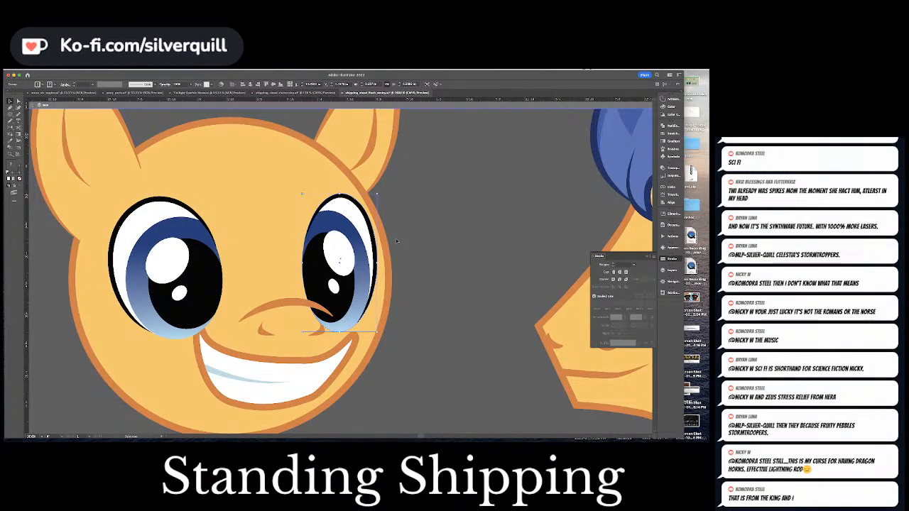
{"action": "left_click", "coordinate": [333, 341]}
{"action": "key", "text": "a"}
{"action": "left_click", "coordinate": [294, 339]}
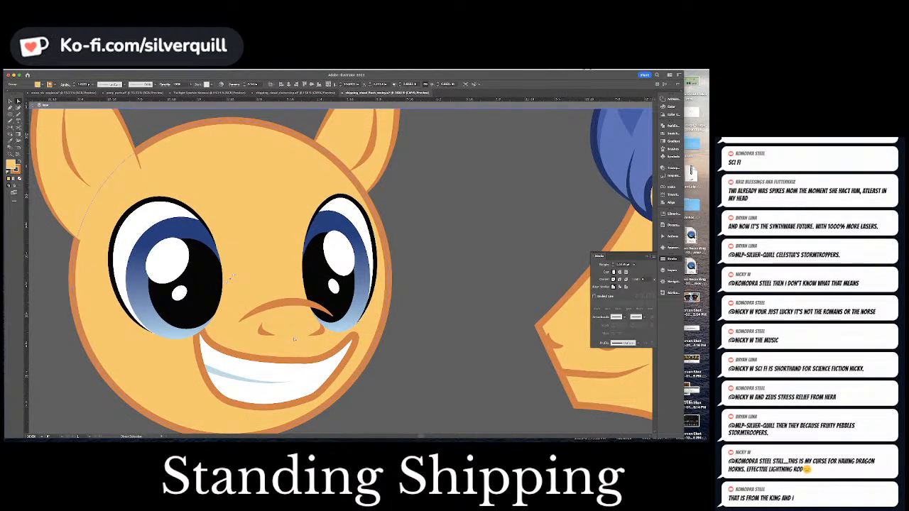
{"action": "key", "text": "super+shift+a"}
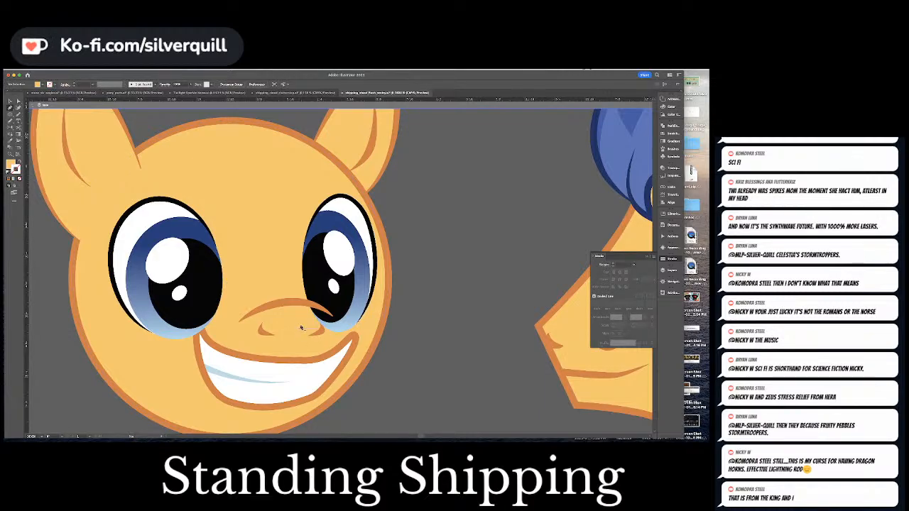
{"action": "left_click", "coordinate": [299, 304]}
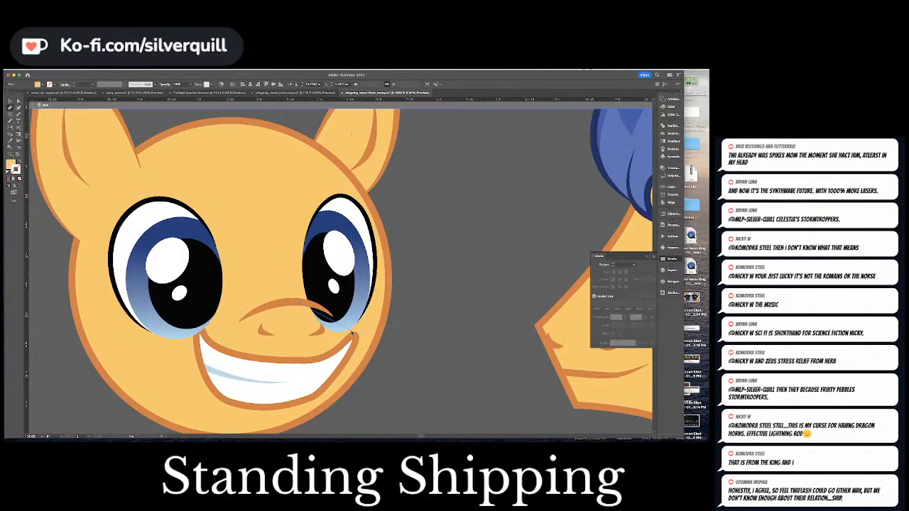
{"action": "left_click_drag", "start_coordinate": [355, 342], "coordinate": [363, 348]}
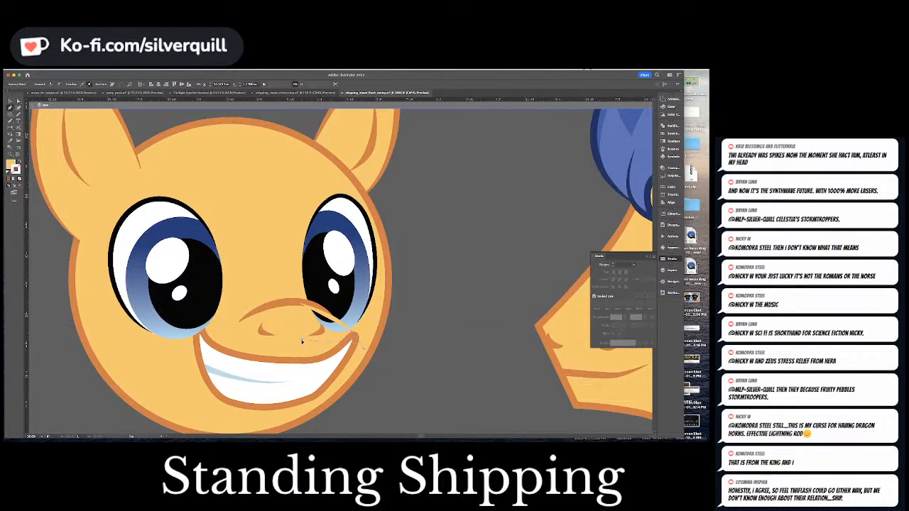
{"action": "left_click", "coordinate": [301, 341]}
{"action": "key", "text": "s"}
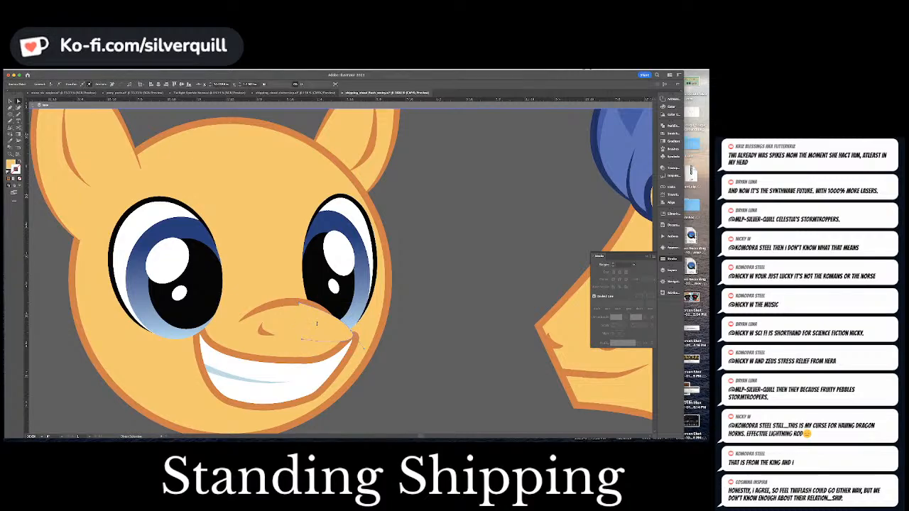
{"action": "key", "text": "v"}
{"action": "left_click", "coordinate": [317, 325]}
{"action": "key", "text": "super+z"}
{"action": "key", "text": "super+shift+z"}
{"action": "key", "text": "super+shift+z"}
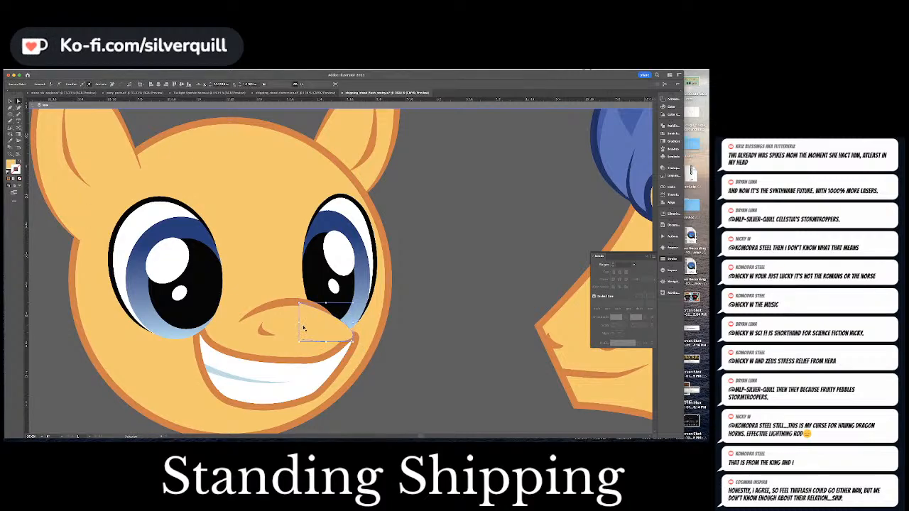
{"action": "key", "text": "super+z"}
{"action": "key", "text": "super+z"}
{"action": "key", "text": "super+shift+z"}
{"action": "key", "text": "super+shift+z"}
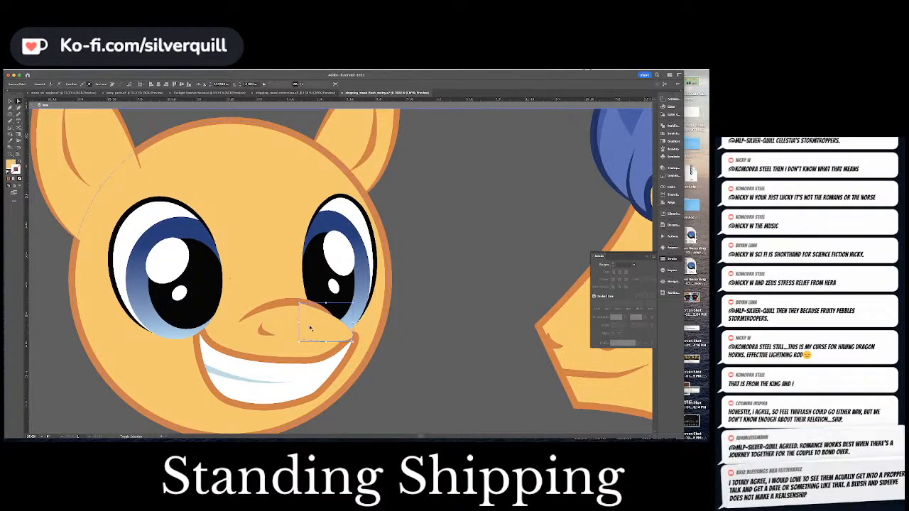
{"action": "key", "text": "Delete"}
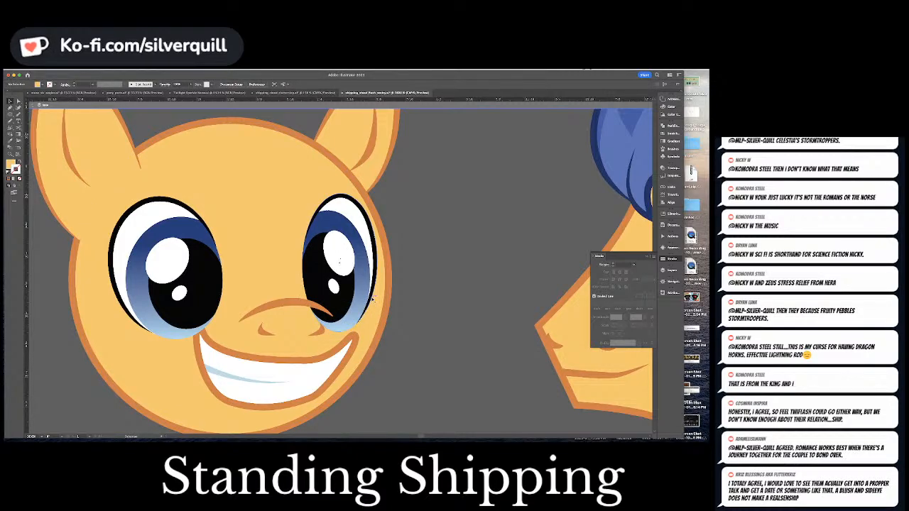
{"action": "left_click", "coordinate": [373, 299]}
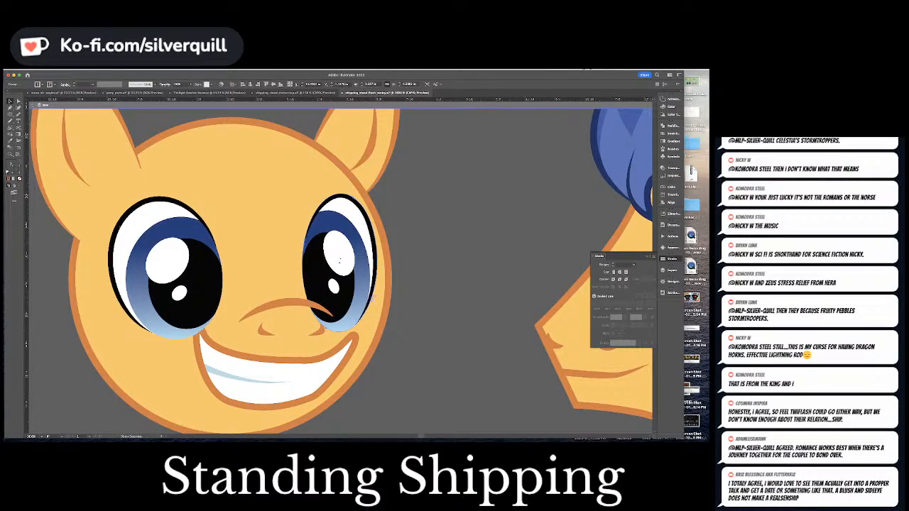
{"action": "key", "text": "super+z"}
Bring the nostrils in front of the skin-coloured patch.
{"action": "key", "text": "super+y"}
{"action": "key", "text": "a"}
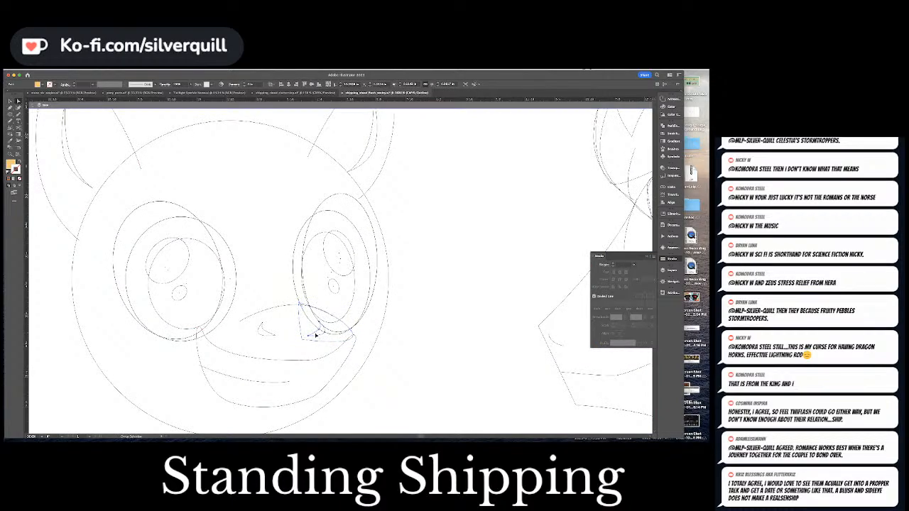
{"action": "left_click", "coordinate": [273, 337]}
{"action": "key", "text": "super+y"}
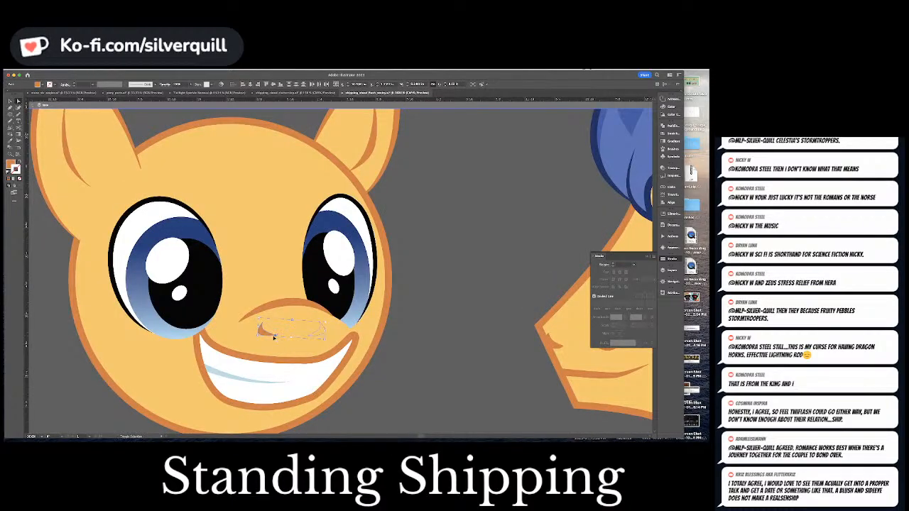
{"action": "key", "text": "super+shift+a"}
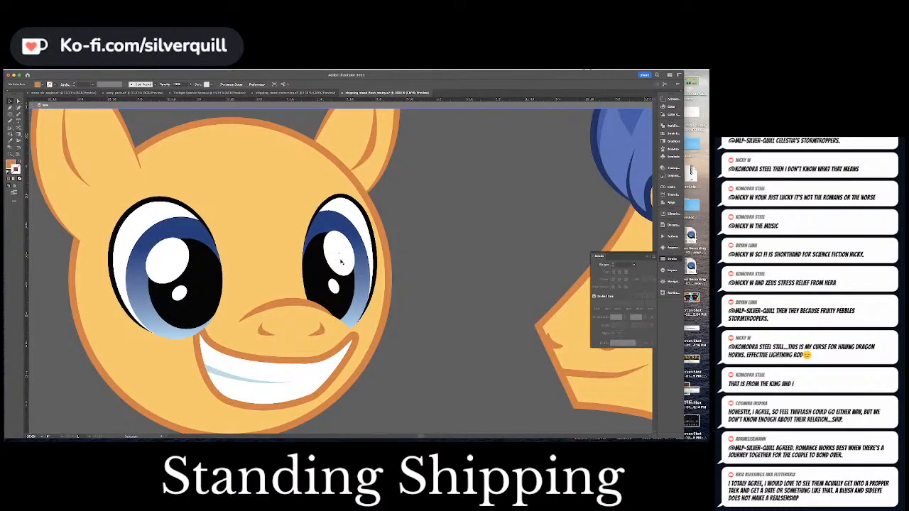
Nudge both eyes slightly upward and a little closer together.
{"action": "left_click", "coordinate": [341, 262]}
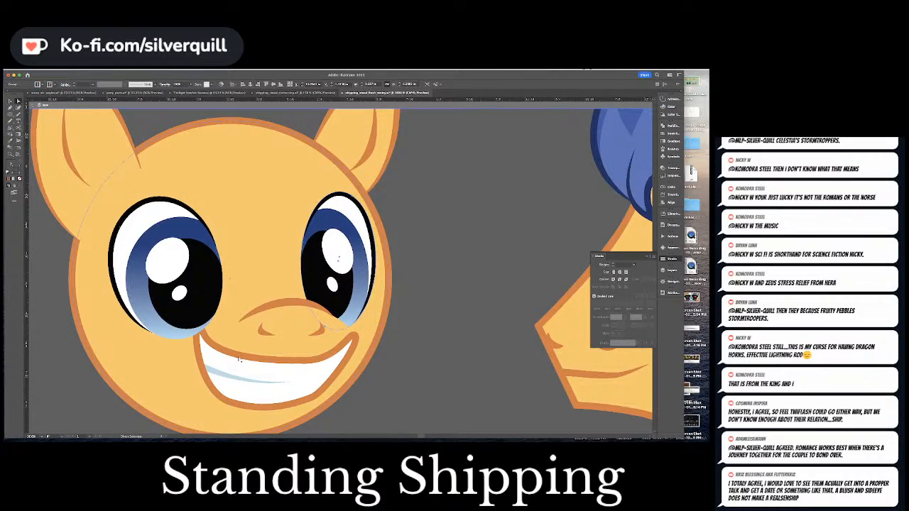
{"action": "left_click", "coordinate": [179, 281]}
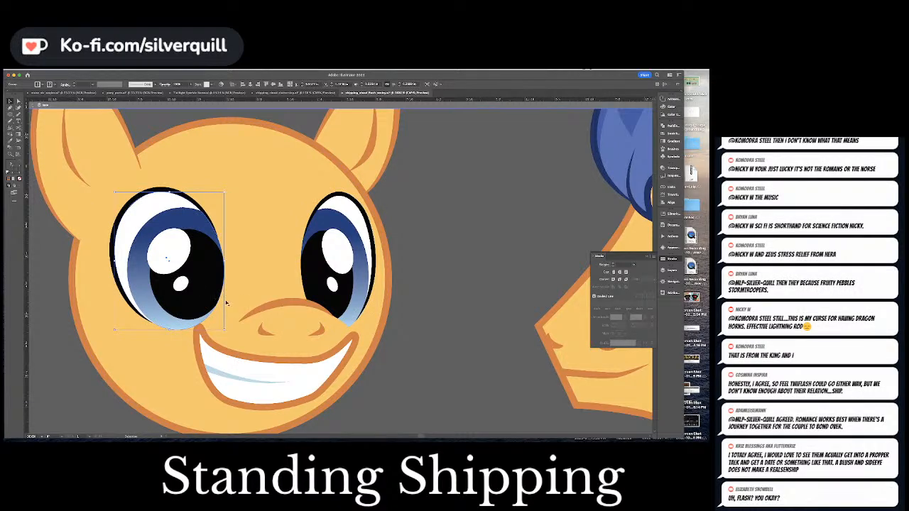
{"action": "key", "text": "super+shift+a"}
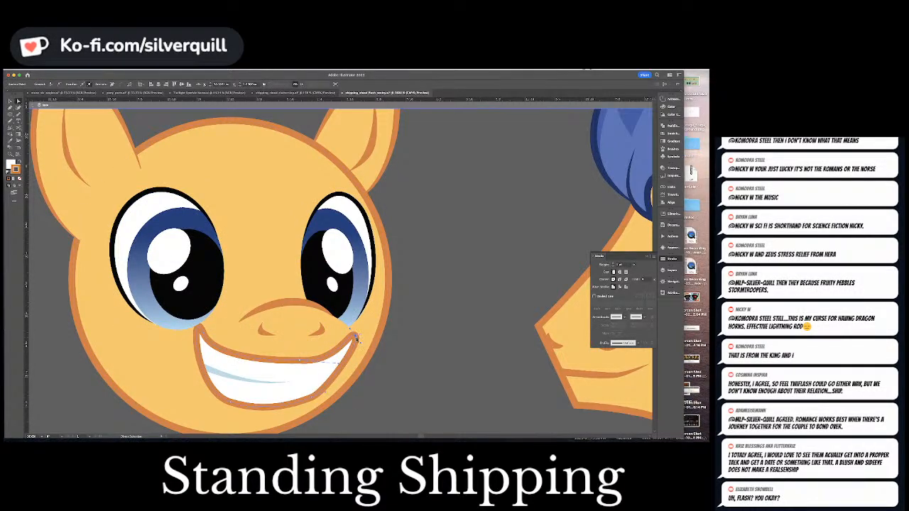
Remove the grin's corner anchor nearest the pony and reshape that end into a shorter, rounded corner.
{"action": "left_click", "coordinate": [355, 340]}
{"action": "key", "text": "a"}
{"action": "left_click_drag", "start_coordinate": [313, 399], "coordinate": [322, 391]}
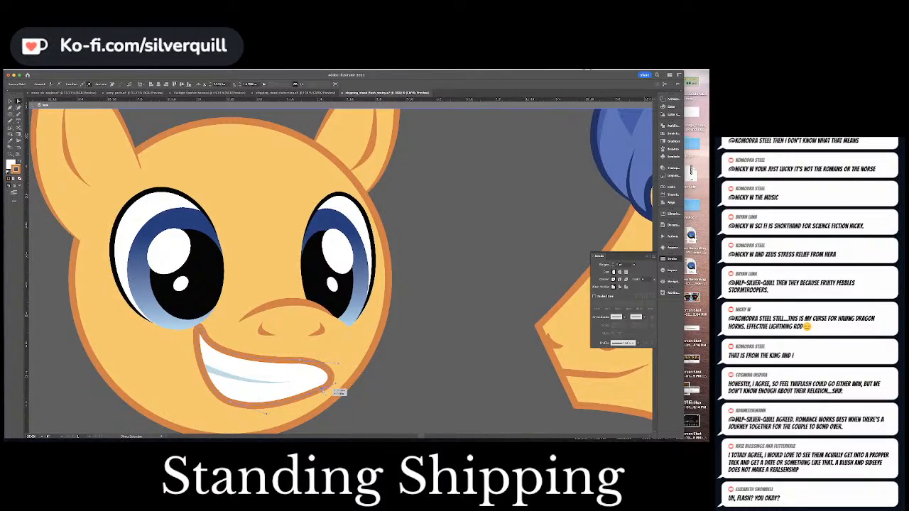
{"action": "key", "text": "shift+grave"}
{"action": "left_click", "coordinate": [332, 374]}
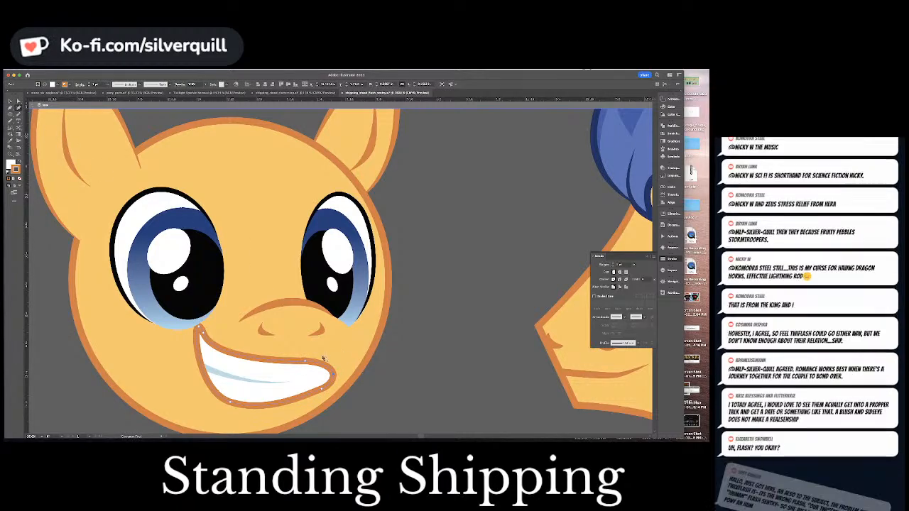
{"action": "left_click_drag", "start_coordinate": [332, 374], "coordinate": [266, 362]}
{"action": "key", "text": "a"}
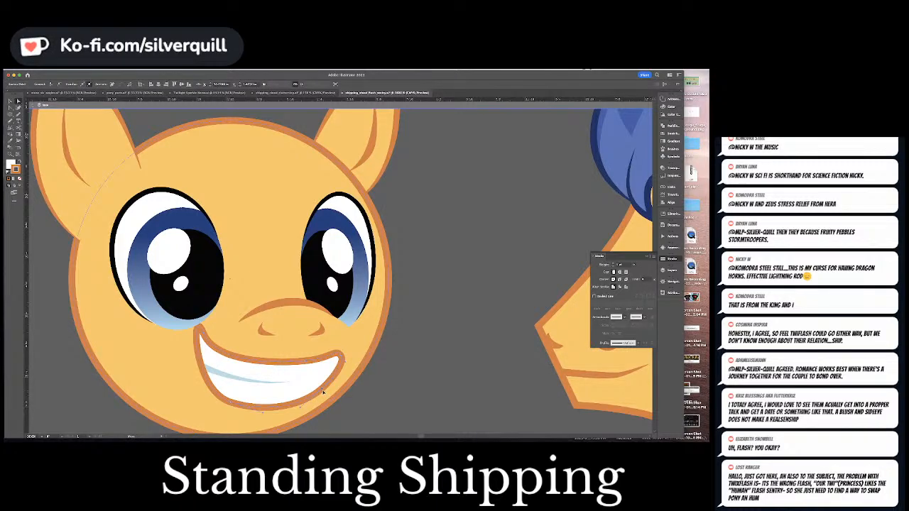
Add an opacity mask to the eye away from the pony and hide its lower edge with a black ellipse without an outline.
{"action": "key", "text": "v"}
{"action": "left_click", "coordinate": [187, 275]}
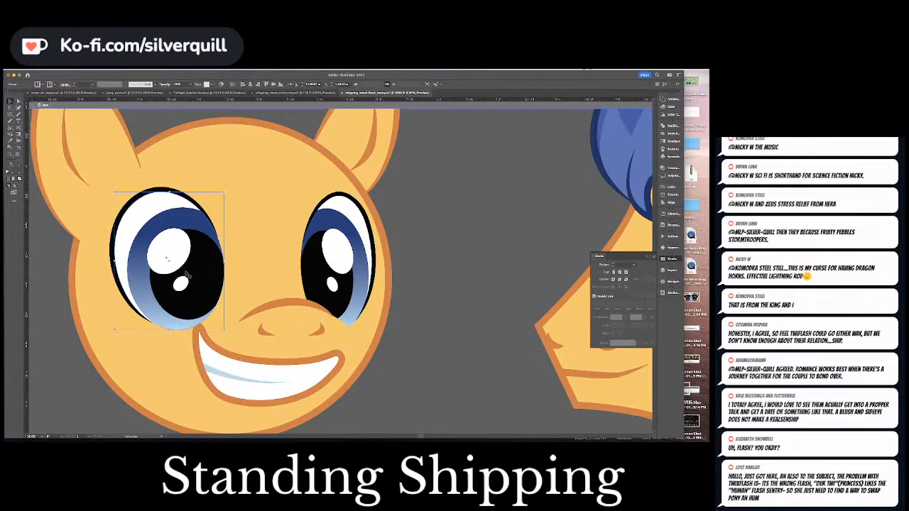
{"action": "left_click", "coordinate": [670, 167]}
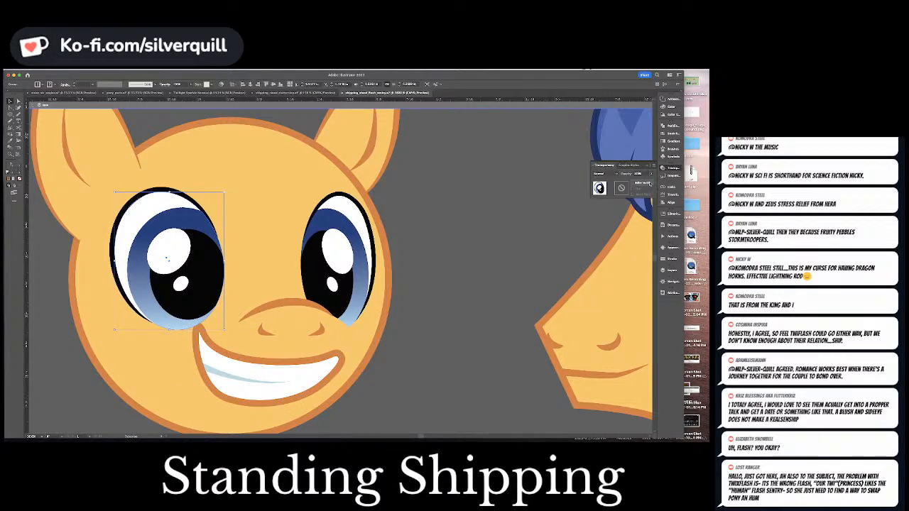
{"action": "left_click", "coordinate": [648, 184]}
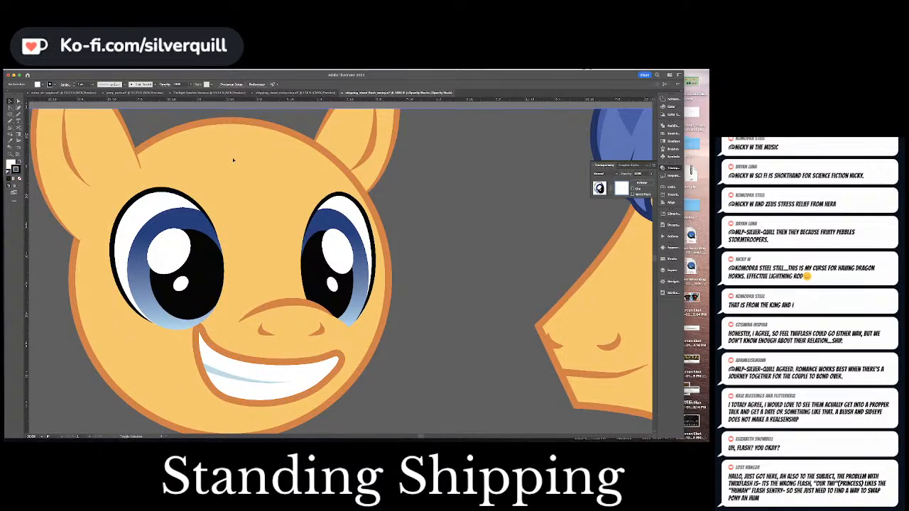
{"action": "key", "text": "shift+x"}
{"action": "key", "text": "/"}
{"action": "key", "text": "l"}
{"action": "left_click_drag", "start_coordinate": [124, 291], "coordinate": [241, 356]}
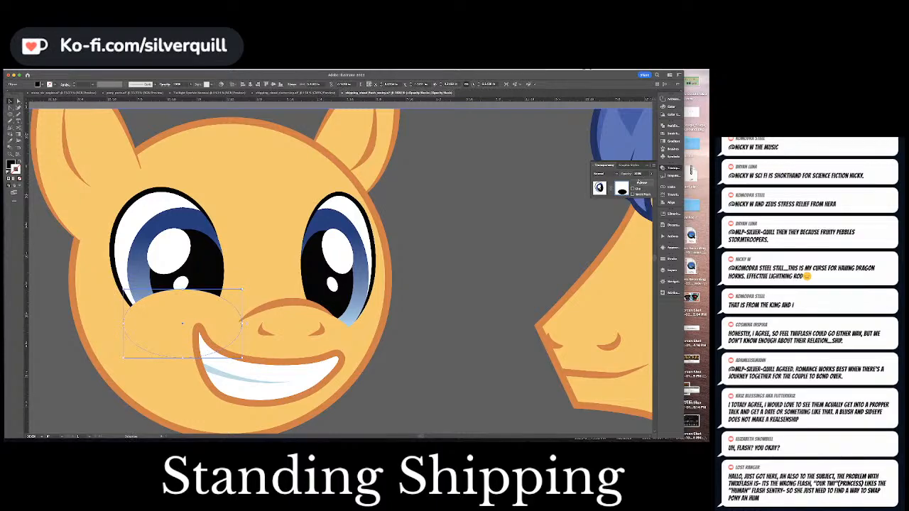
{"action": "left_click", "coordinate": [600, 188]}
{"action": "left_click", "coordinate": [468, 216]}
Draw a curved, unfilled cheek line in the face's outline colour along the masked eye's lower edge and apply the semicircular width profile.
{"action": "key", "text": "a"}
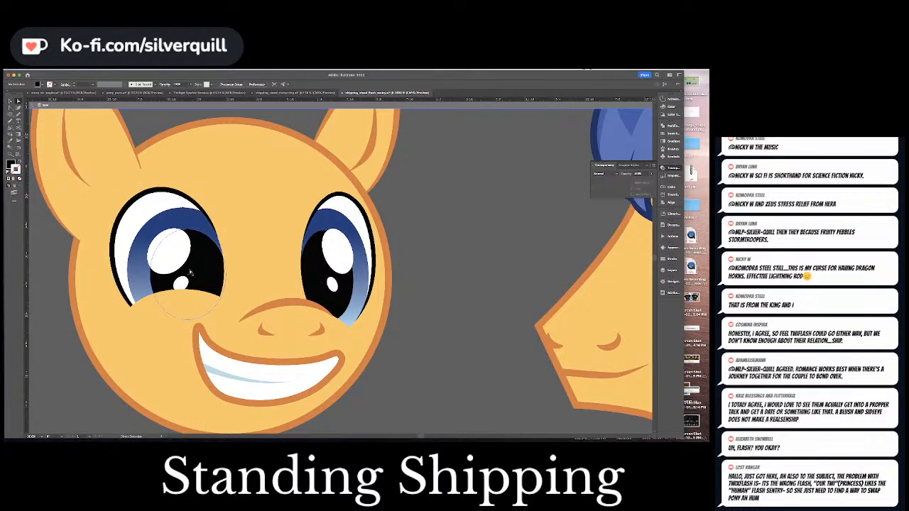
{"action": "left_click", "coordinate": [103, 284]}
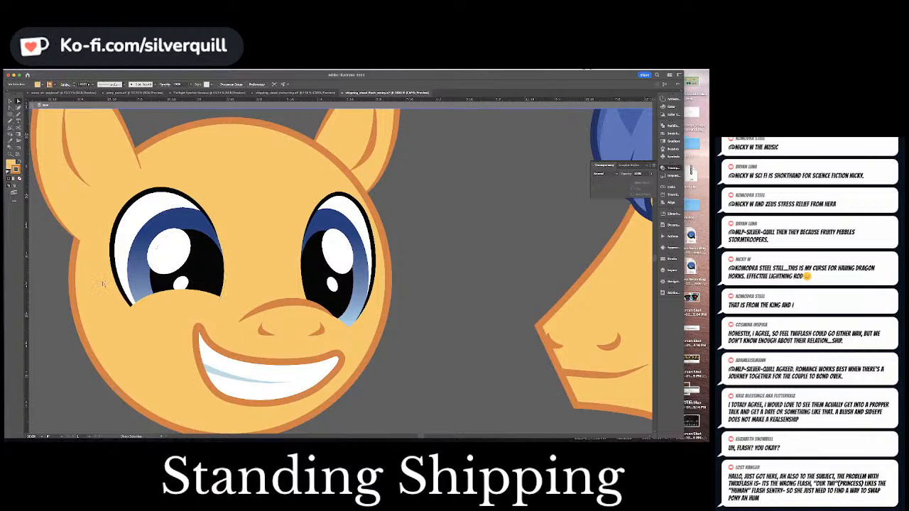
{"action": "left_click", "coordinate": [128, 312]}
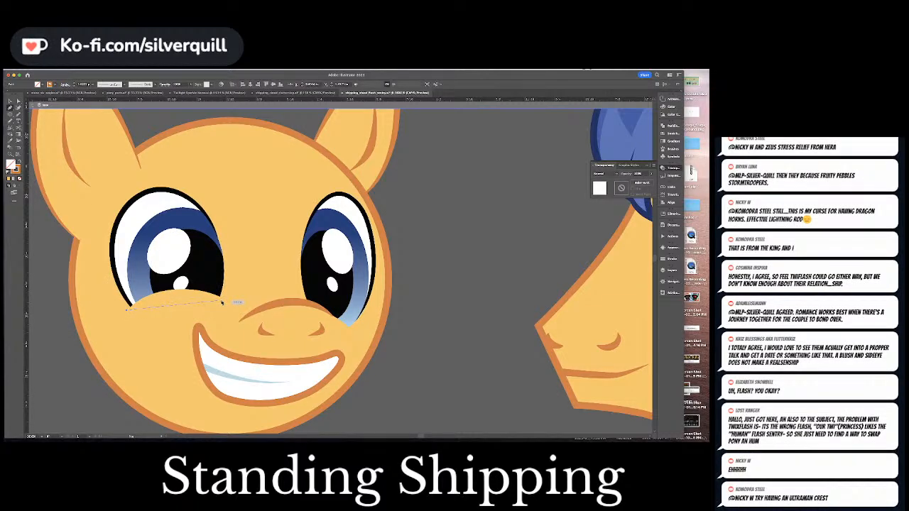
{"action": "left_click_drag", "start_coordinate": [226, 302], "coordinate": [276, 327]}
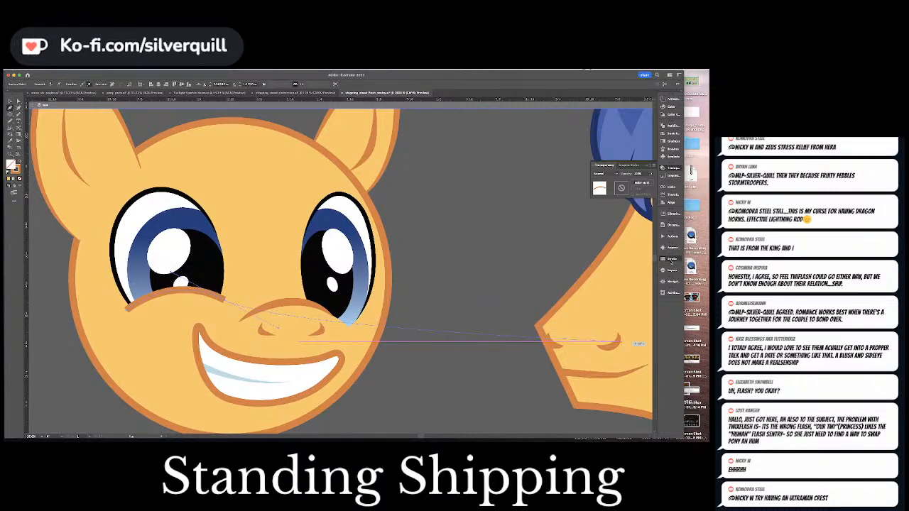
{"action": "left_click", "coordinate": [666, 259]}
{"action": "left_click", "coordinate": [639, 343]}
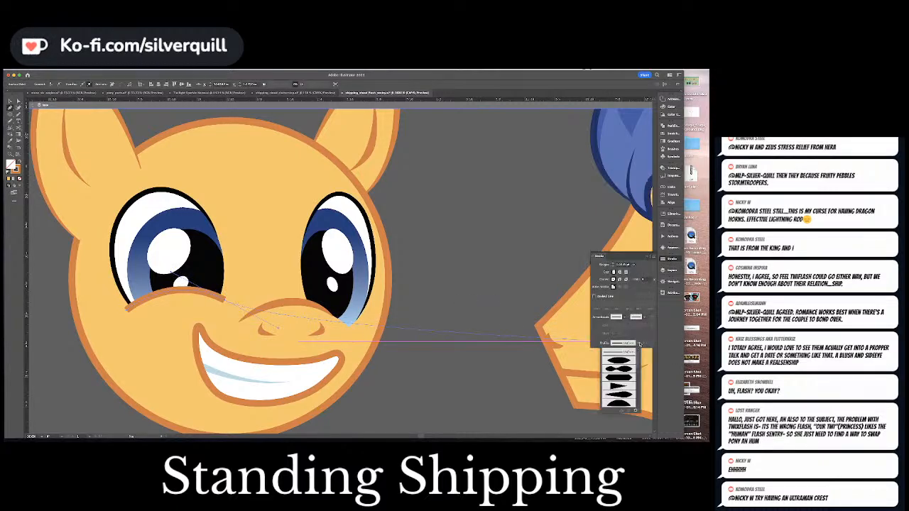
{"action": "left_click", "coordinate": [623, 403]}
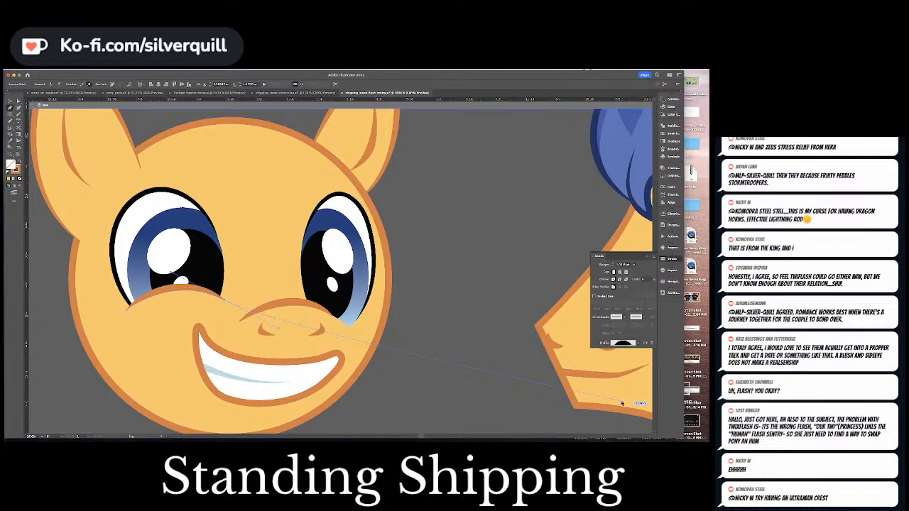
Extend the nose bridge line's end nearest the pony along the eye's lower edge and smooth its curve.
{"action": "key", "text": "v"}
{"action": "left_click", "coordinate": [341, 270]}
{"action": "key", "text": "a"}
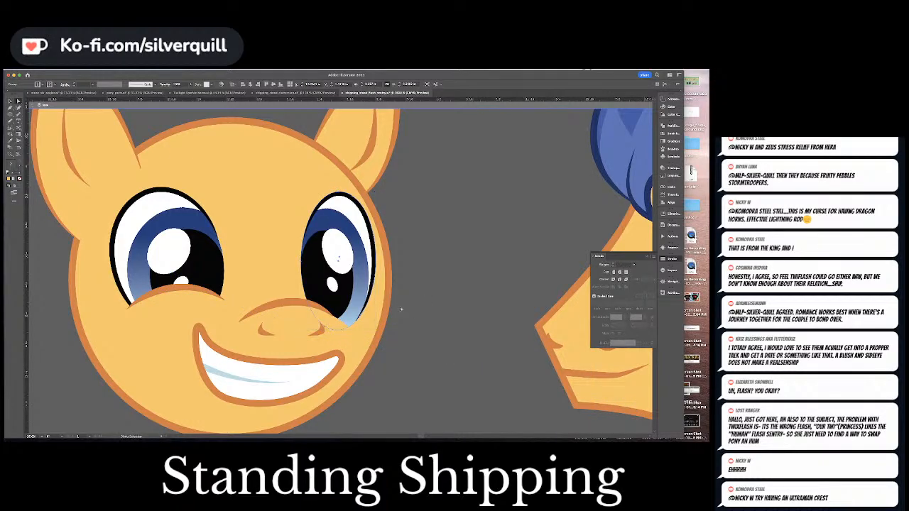
{"action": "left_click", "coordinate": [321, 313]}
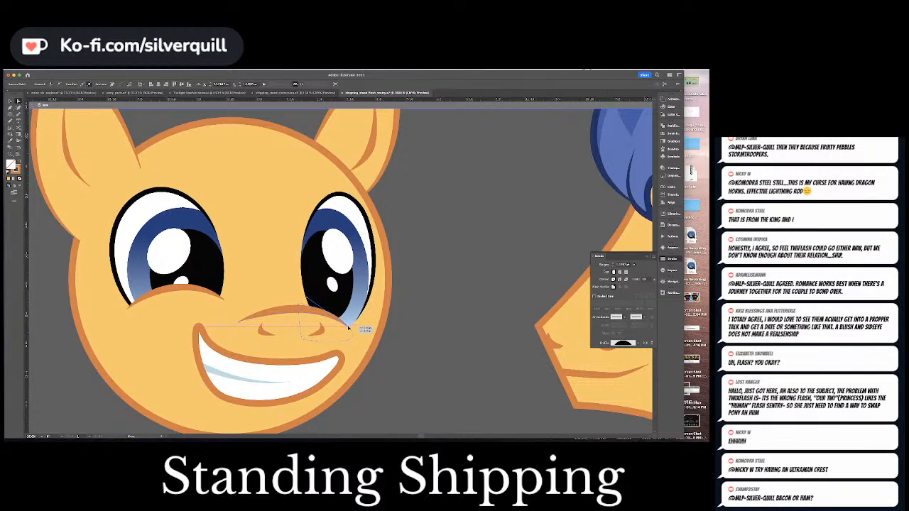
{"action": "left_click", "coordinate": [300, 288]}
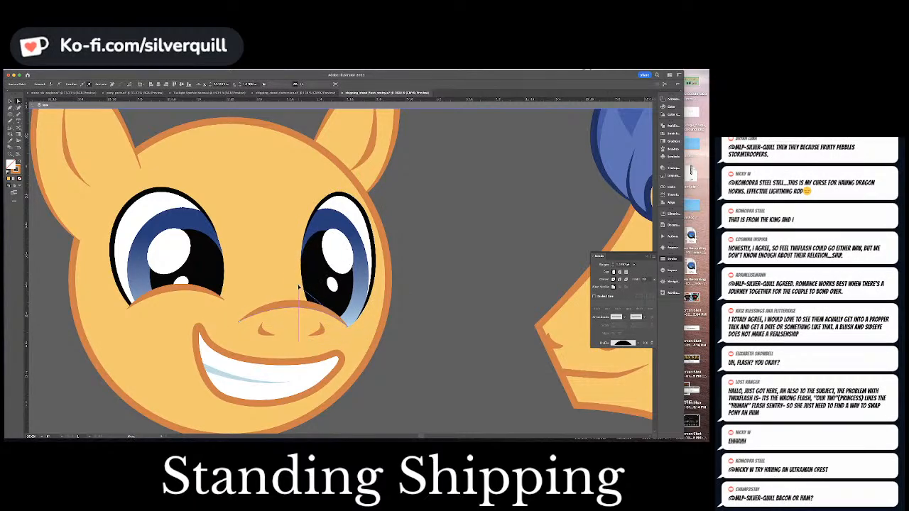
Add a black ellipse without an outline to the opacity mask of the eye nearest the pony, hiding the eye's lower edge.
{"action": "key", "text": "v"}
{"action": "left_click", "coordinate": [352, 275]}
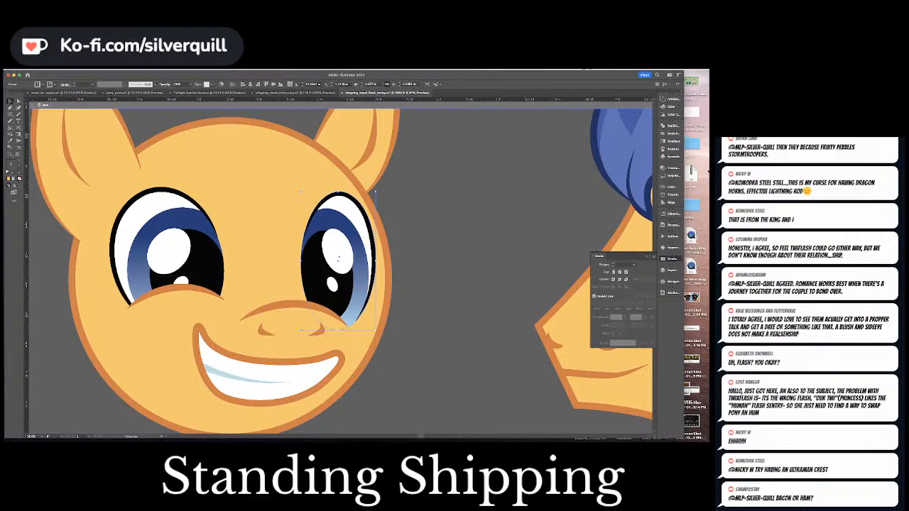
{"action": "left_click", "coordinate": [672, 168]}
{"action": "left_click", "coordinate": [622, 189]}
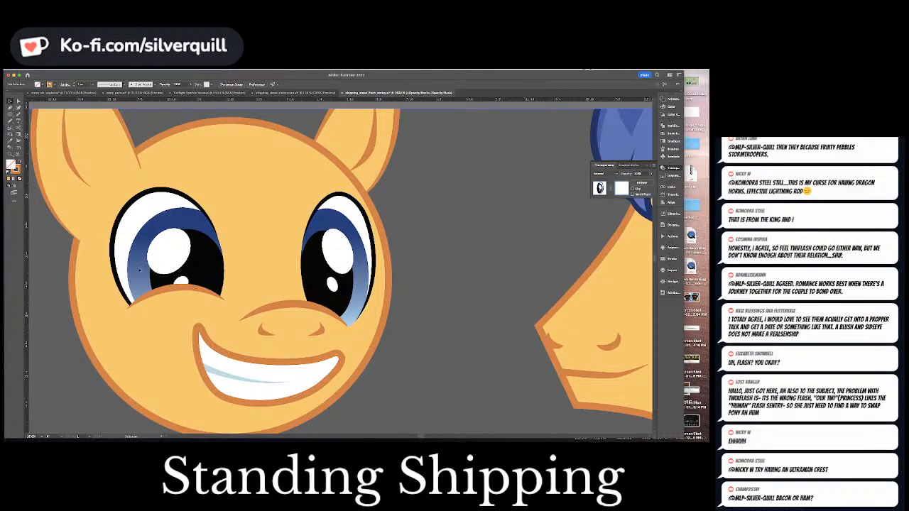
{"action": "key", "text": "d"}
{"action": "key", "text": "/"}
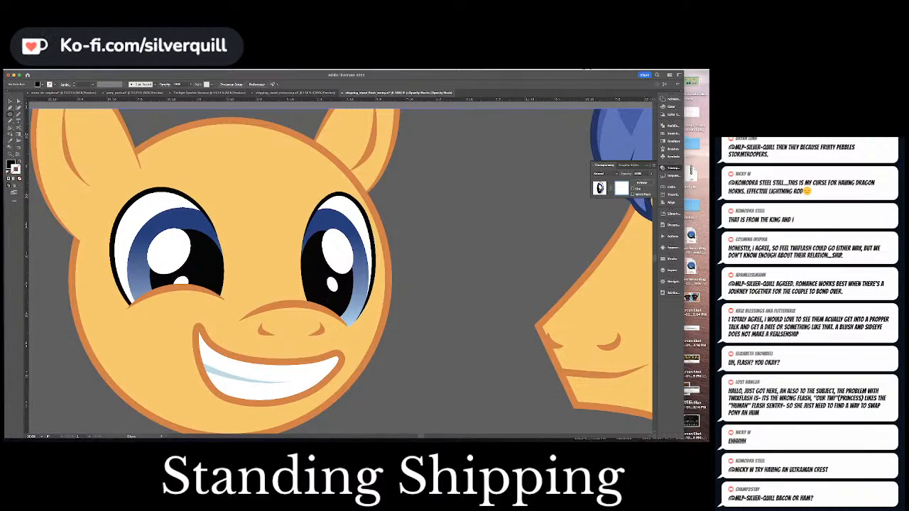
{"action": "left_click_drag", "start_coordinate": [290, 292], "coordinate": [380, 339]}
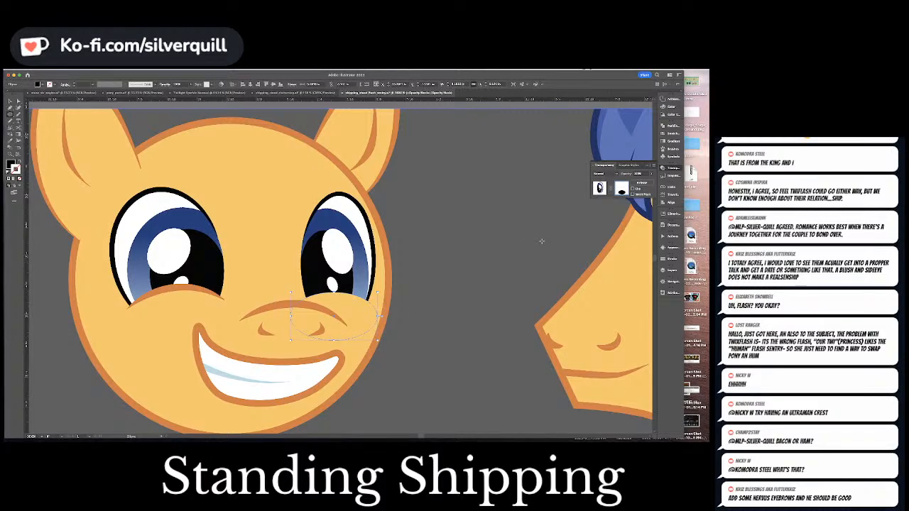
{"action": "left_click", "coordinate": [599, 188]}
{"action": "key", "text": "v"}
{"action": "left_click", "coordinate": [197, 293]}
{"action": "key", "text": "super+c"}
{"action": "key", "text": "super+v"}
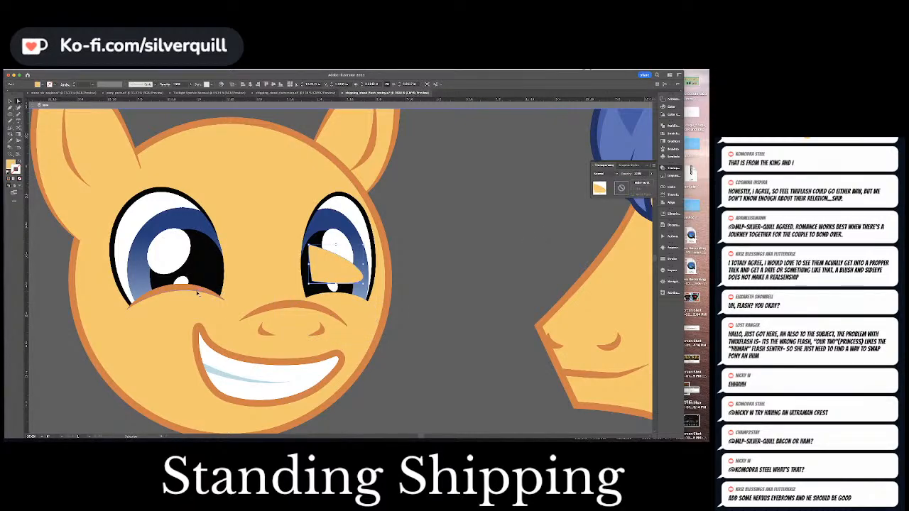
{"action": "key", "text": "super+z"}
Copy the cheek line to the masked lower edge of the eye nearest the pony, and shorten and reshape it to fit.
{"action": "left_click", "coordinate": [197, 291]}
{"action": "key", "text": "super+c"}
{"action": "key", "text": "super+v"}
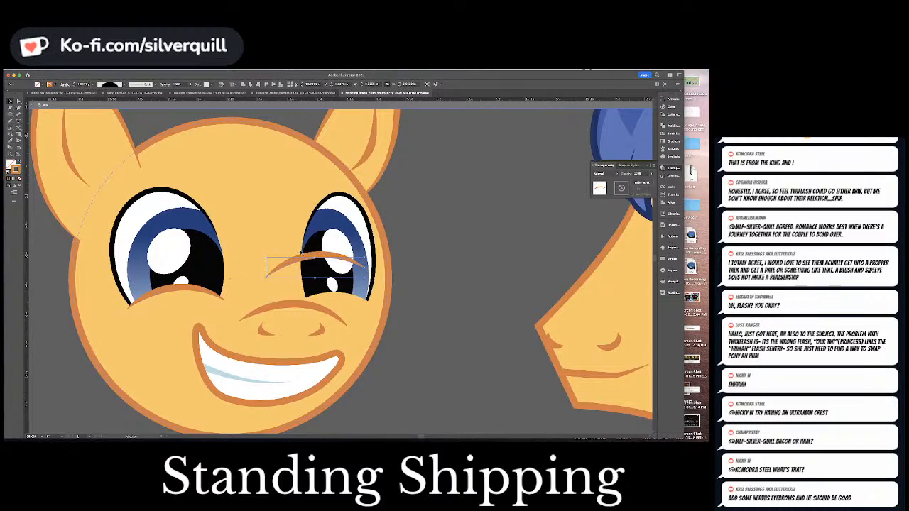
{"action": "left_click_drag", "start_coordinate": [302, 253], "coordinate": [323, 296]}
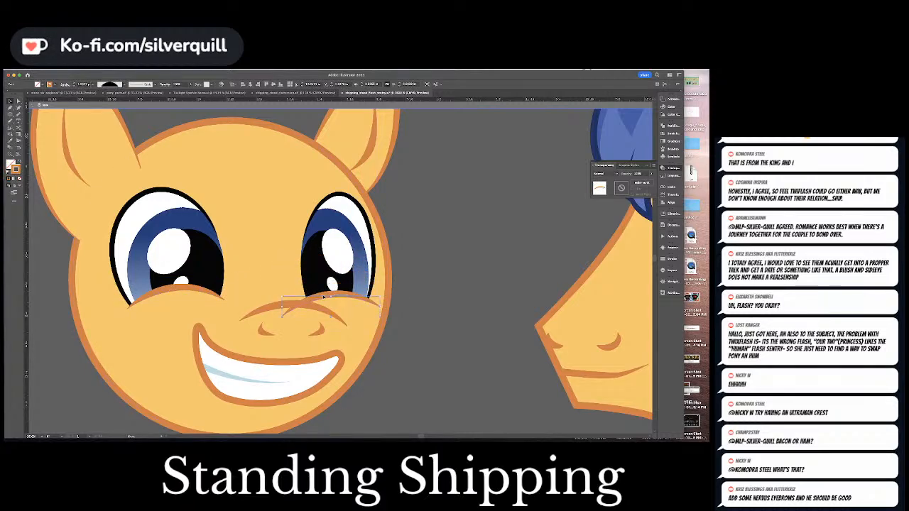
{"action": "mouse_move", "coordinate": [281, 316]}
{"action": "left_mouse_down"}
{"action": "mouse_move", "coordinate": [312, 310]}
{"action": "mouse_move", "coordinate": [322, 289]}
{"action": "mouse_move", "coordinate": [370, 304]}
{"action": "left_mouse_up"}
{"action": "key", "text": "a"}
{"action": "left_click", "coordinate": [375, 294]}
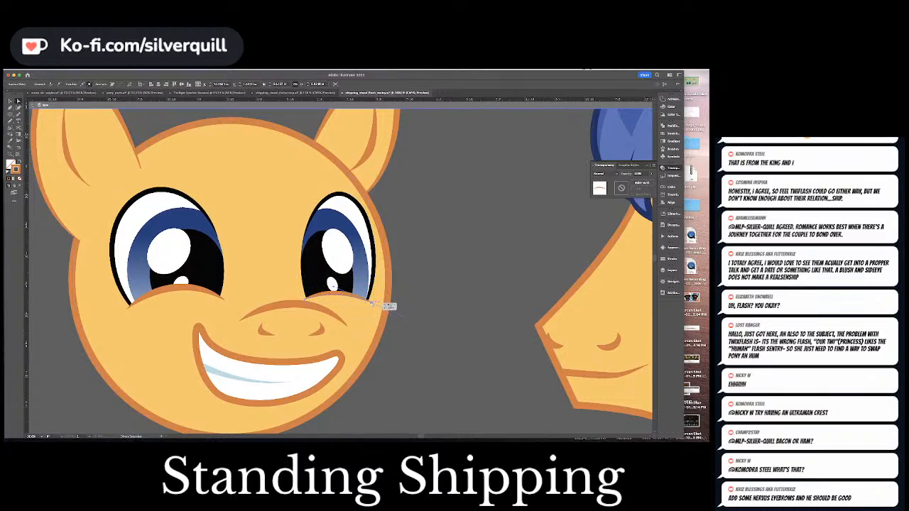
{"action": "left_click", "coordinate": [450, 276]}
Reflect the iris group of the eye away from the pony horizontally and shift it toward the eye's outer edge.
{"action": "left_click", "coordinate": [221, 256]}
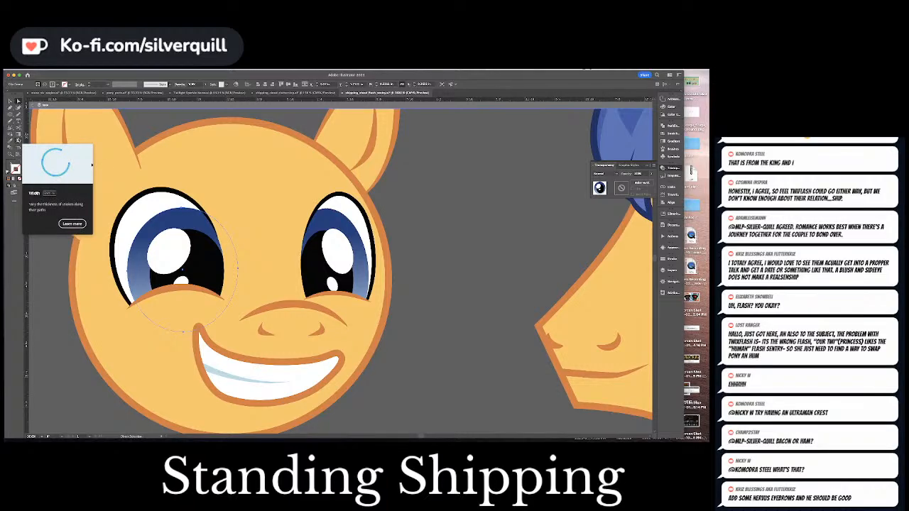
{"action": "double_click", "coordinate": [12, 132]}
{"action": "key", "text": "Escape"}
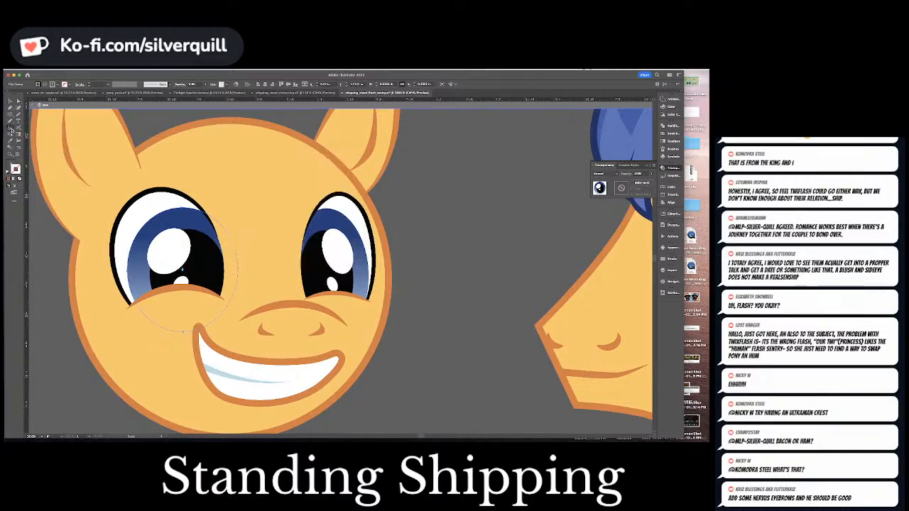
{"action": "left_click", "coordinate": [11, 131]}
{"action": "left_click", "coordinate": [32, 140]}
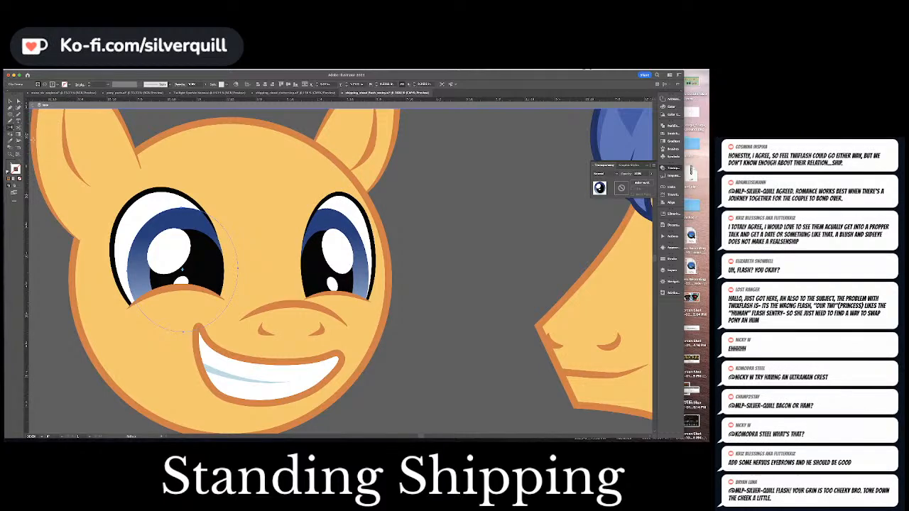
{"action": "key", "text": "Return"}
{"action": "key", "text": "Return"}
{"action": "left_click_drag", "start_coordinate": [205, 261], "coordinate": [176, 258]}
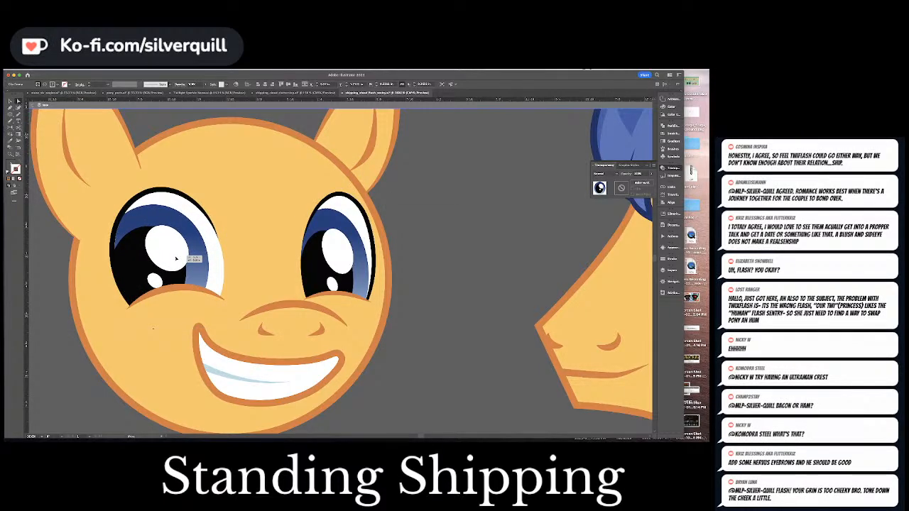
{"action": "key", "text": "super+shift+a"}
Draw a curved, unfilled black eyelid line across the eye away from the pony and apply the semicircular width profile.
{"action": "key", "text": "a"}
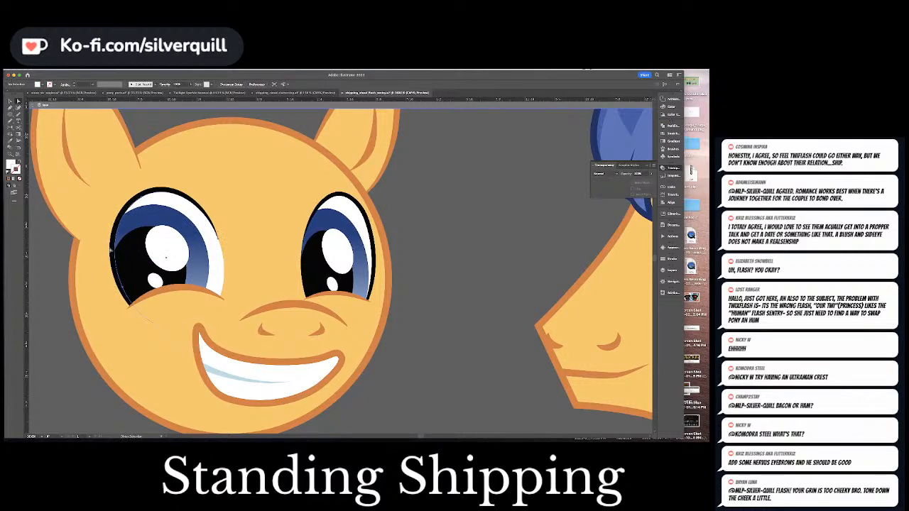
{"action": "left_click", "coordinate": [110, 250]}
{"action": "key", "text": "super+shift+a"}
{"action": "key", "text": "p"}
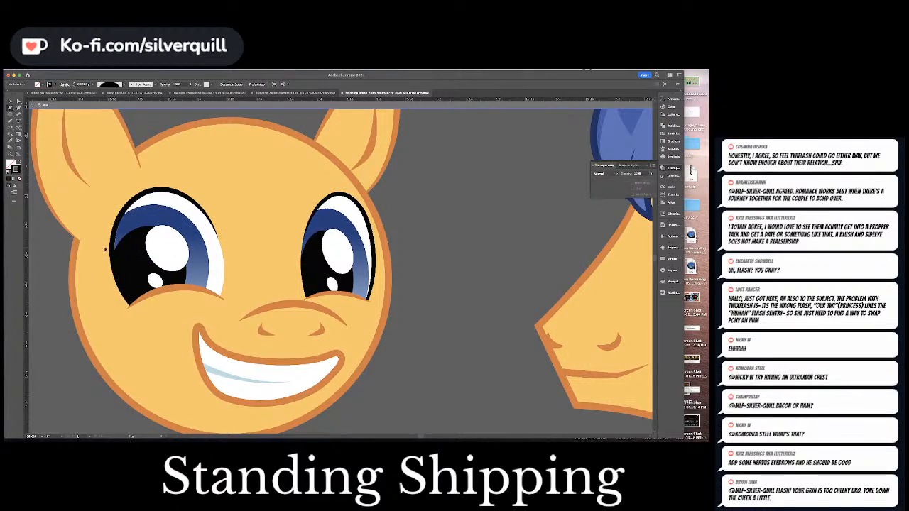
{"action": "left_click", "coordinate": [105, 248]}
{"action": "left_click_drag", "start_coordinate": [224, 235], "coordinate": [266, 255]}
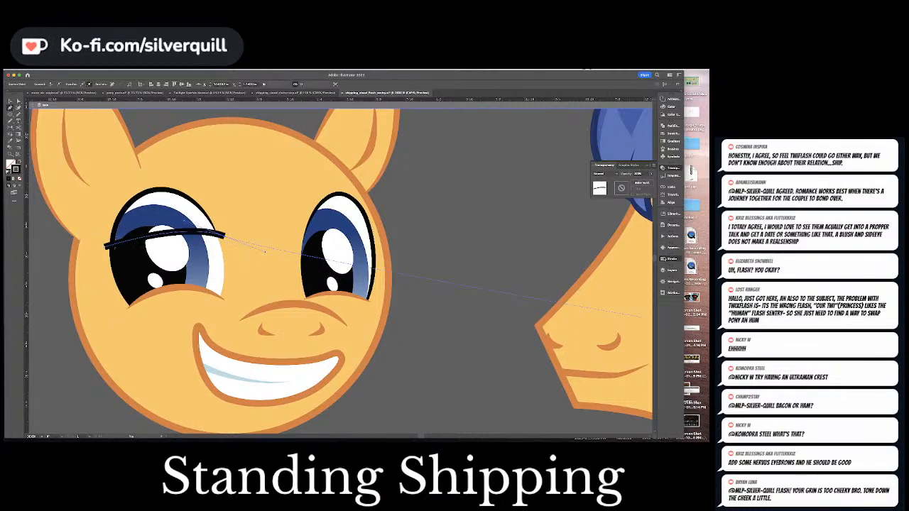
{"action": "left_click", "coordinate": [668, 258]}
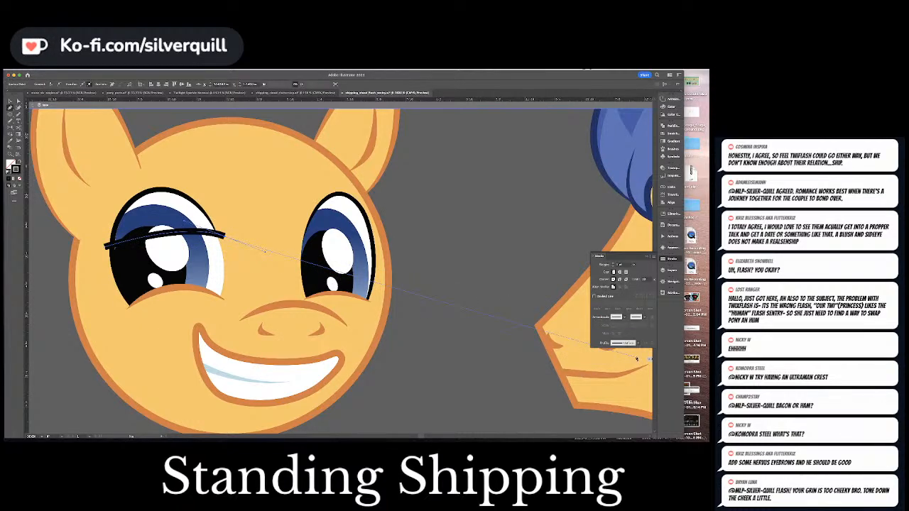
{"action": "left_click", "coordinate": [638, 343]}
{"action": "left_click", "coordinate": [625, 362]}
{"action": "key", "text": "super+shift+a"}
{"action": "key", "text": "v"}
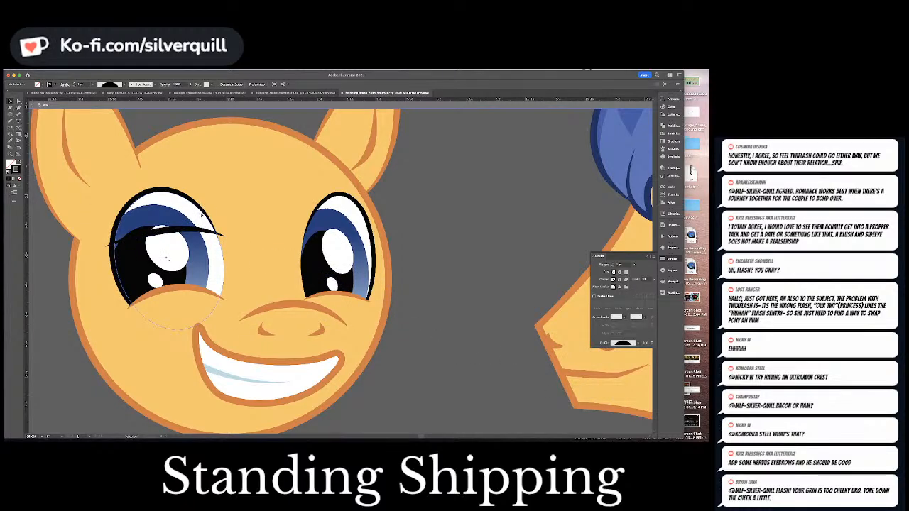
Draw a closed black shape above the eyelid line in that eye's opacity mask to hide the upper part of the eye.
{"action": "left_click", "coordinate": [202, 214]}
{"action": "left_click", "coordinate": [667, 167]}
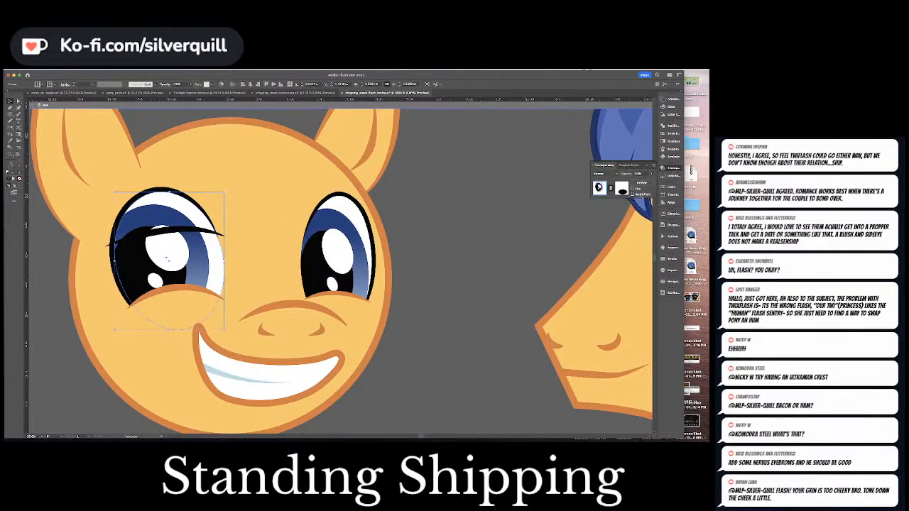
{"action": "left_click", "coordinate": [622, 189]}
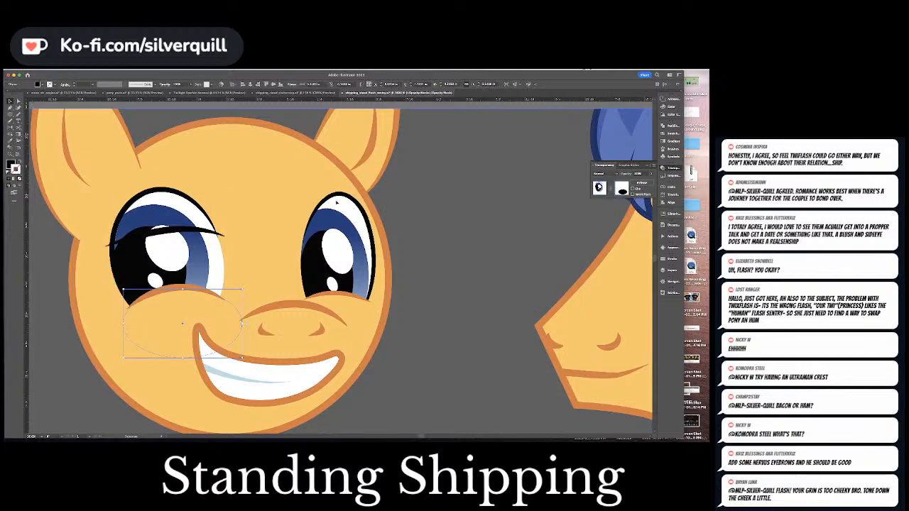
{"action": "left_click", "coordinate": [103, 249]}
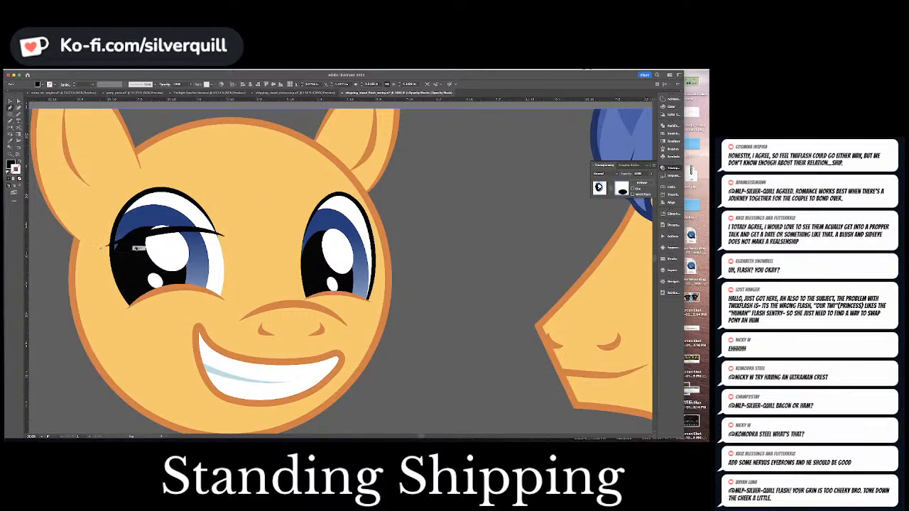
{"action": "left_click_drag", "start_coordinate": [220, 240], "coordinate": [278, 263]}
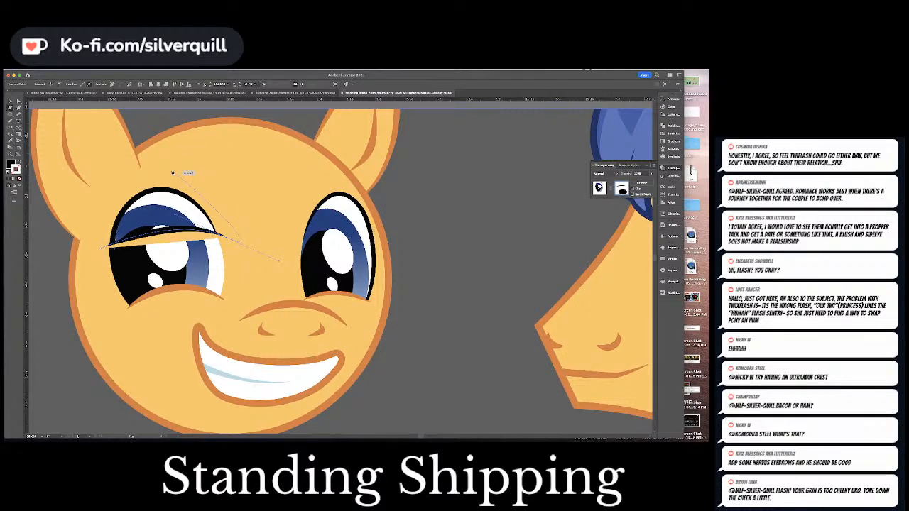
{"action": "left_click_drag", "start_coordinate": [172, 173], "coordinate": [113, 181]}
{"action": "left_click", "coordinate": [103, 248]}
{"action": "left_click", "coordinate": [371, 308], "text": "super"}
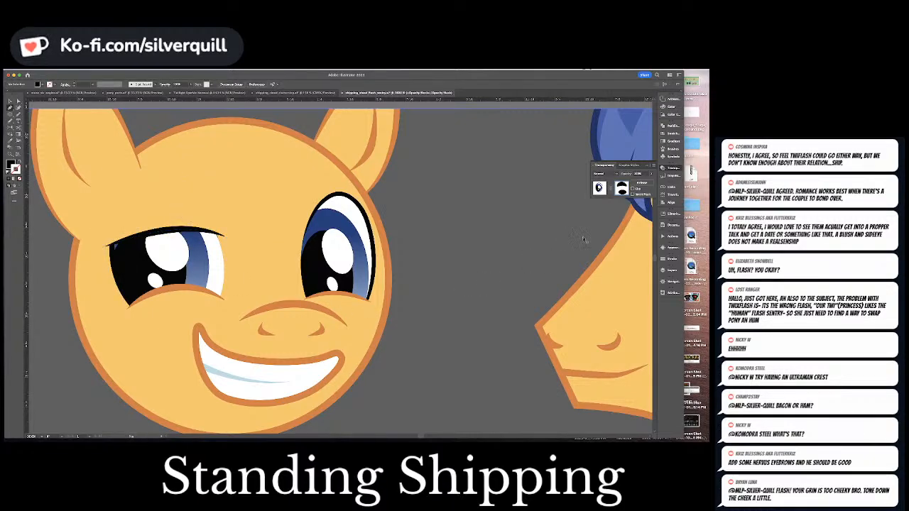
{"action": "left_click", "coordinate": [601, 189]}
{"action": "left_click", "coordinate": [482, 209], "text": "super"}
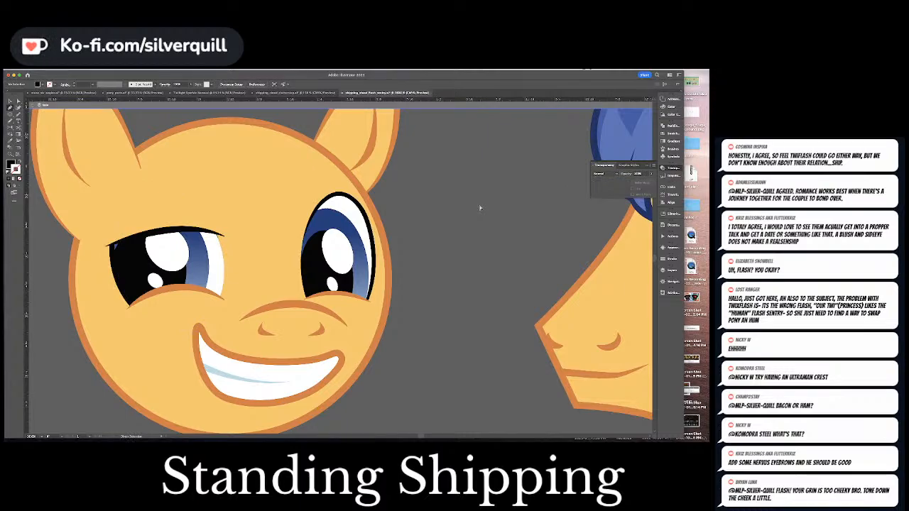
{"action": "key", "text": "super+minus"}
{"action": "key", "text": "super+minus"}
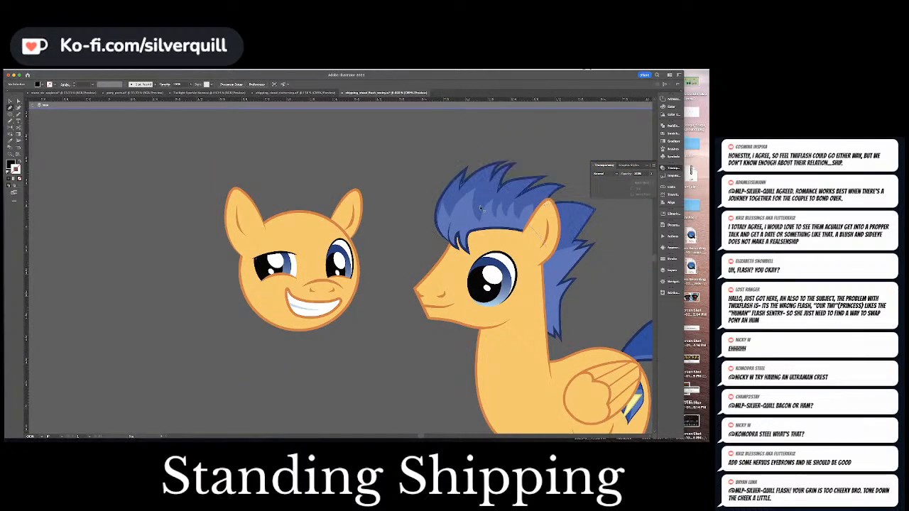
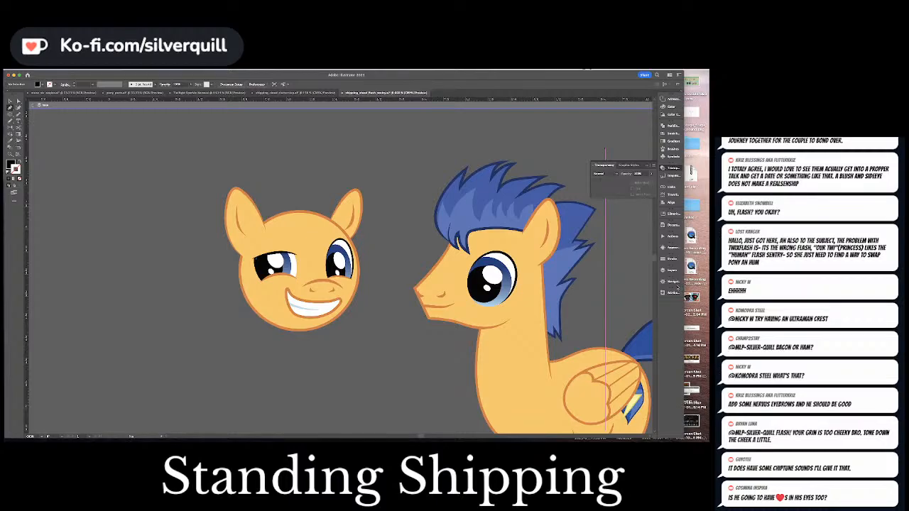
{"action": "left_click_drag", "start_coordinate": [208, 175], "coordinate": [547, 174]}
{"action": "mouse_move", "coordinate": [298, 284]}
{"action": "left_mouse_down"}
{"action": "mouse_move", "coordinate": [632, 284]}
{"action": "mouse_move", "coordinate": [636, 298]}
{"action": "left_mouse_up"}
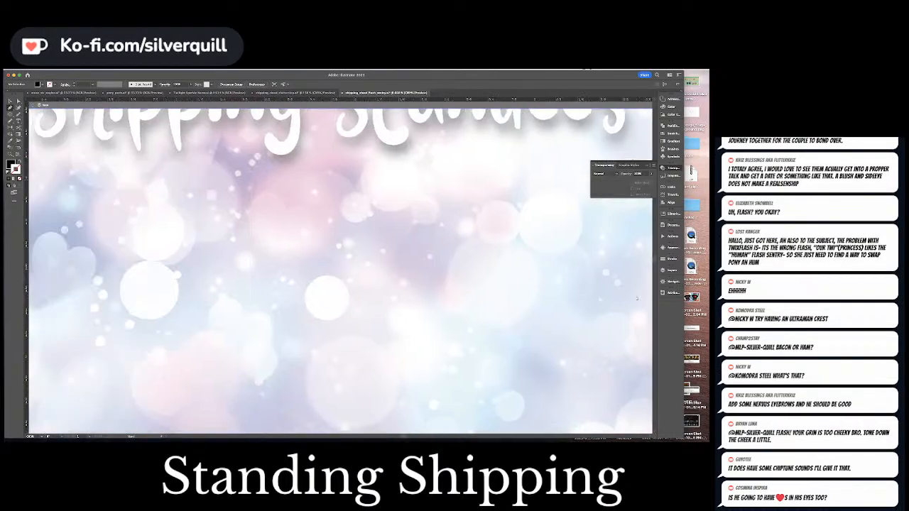
{"action": "left_click_drag", "start_coordinate": [158, 318], "coordinate": [414, 150]}
{"action": "mouse_move", "coordinate": [414, 270]}
{"action": "left_mouse_down"}
{"action": "mouse_move", "coordinate": [349, 183]}
{"action": "mouse_move", "coordinate": [201, 261]}
{"action": "left_mouse_up"}
{"action": "left_click_drag", "start_coordinate": [487, 225], "coordinate": [296, 193]}
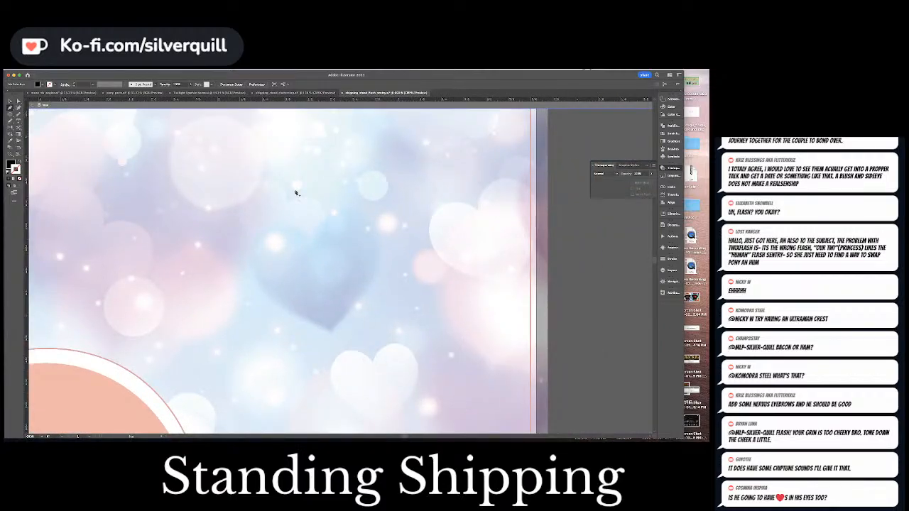
Select and copy the white heart-shaped eye highlight of the blue pony in the Clutterstep shipping standee document.
{"action": "left_click", "coordinate": [284, 93]}
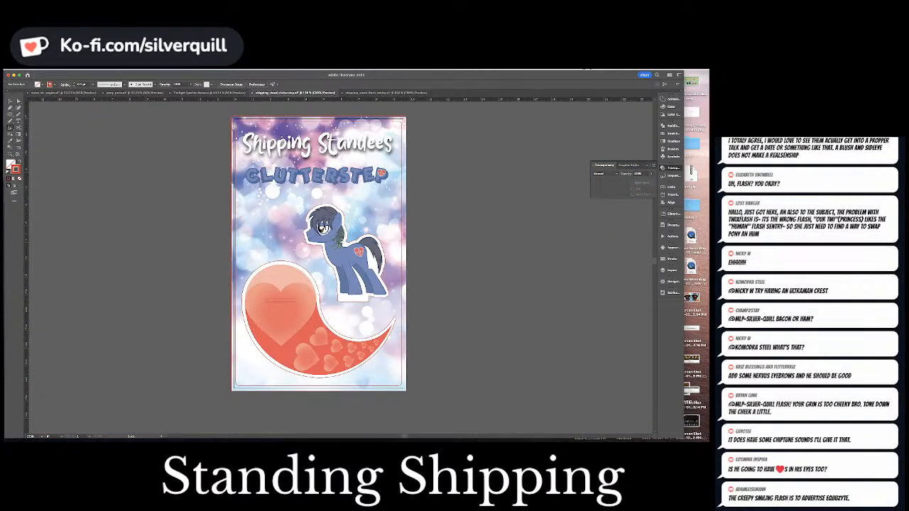
{"action": "key", "text": "space"}
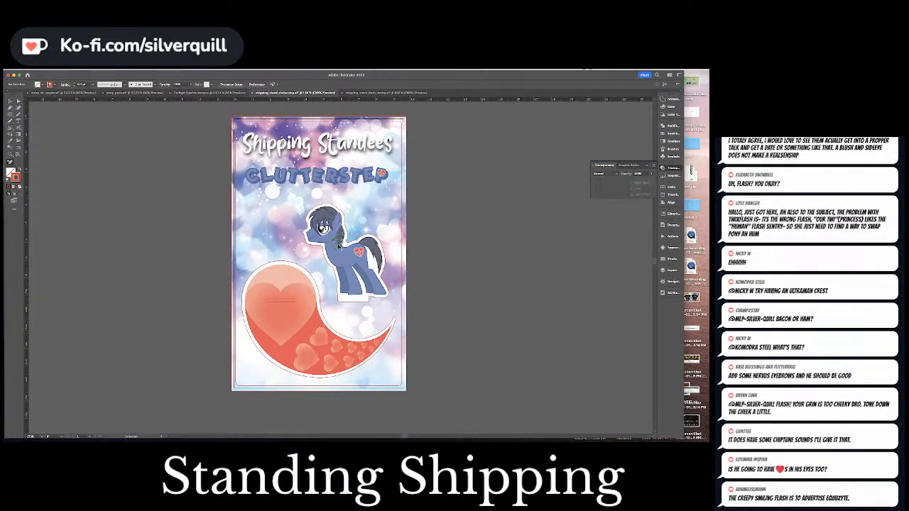
{"action": "scroll", "coordinate": [338, 245], "scroll_direction": "up", "scroll_amount": 1}
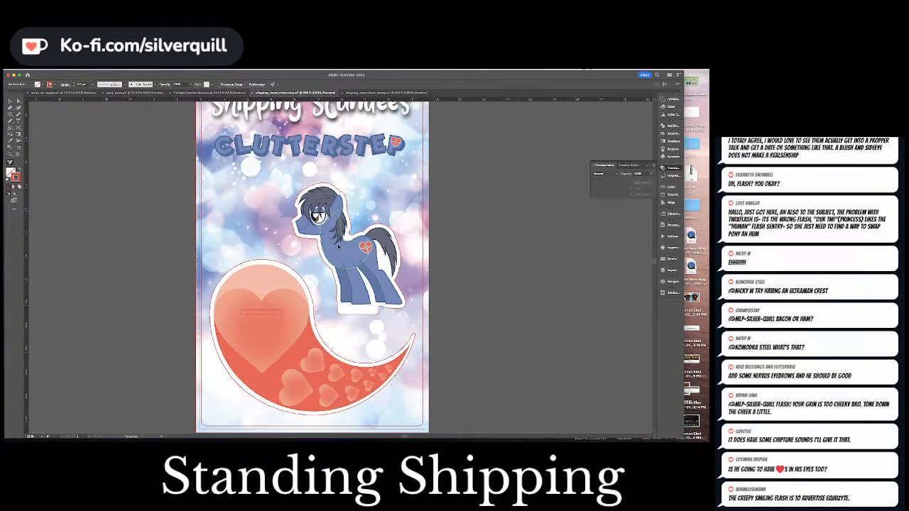
{"action": "scroll", "coordinate": [337, 245], "scroll_direction": "up", "scroll_amount": 4}
{"action": "left_click", "coordinate": [274, 231]}
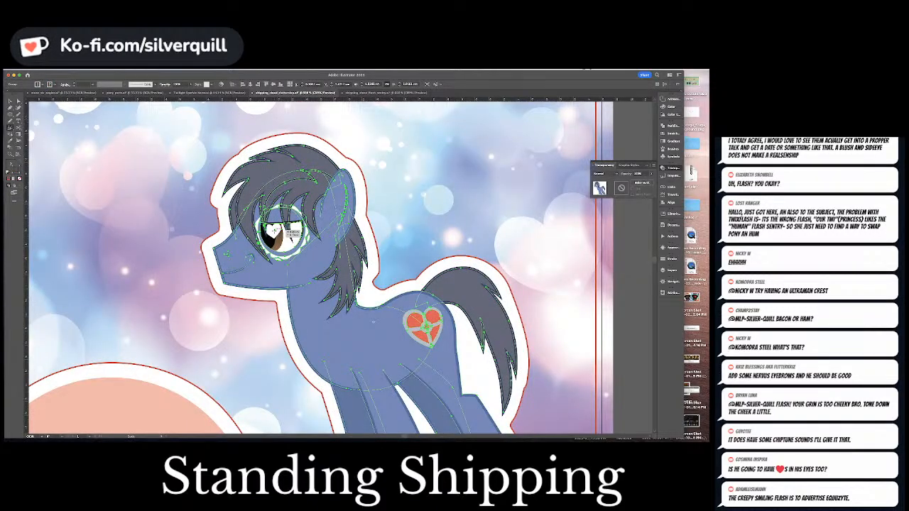
{"action": "key", "text": "super+shift+a"}
{"action": "key", "text": "a"}
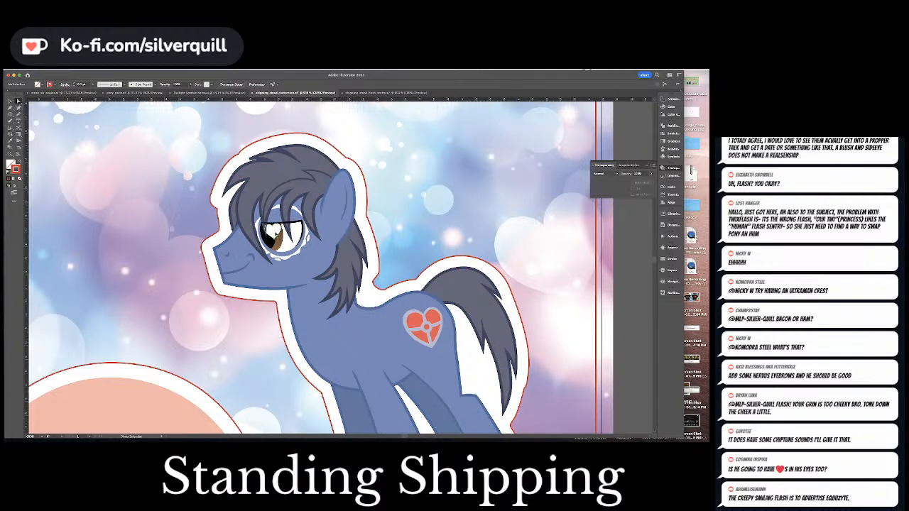
{"action": "left_click", "coordinate": [272, 229]}
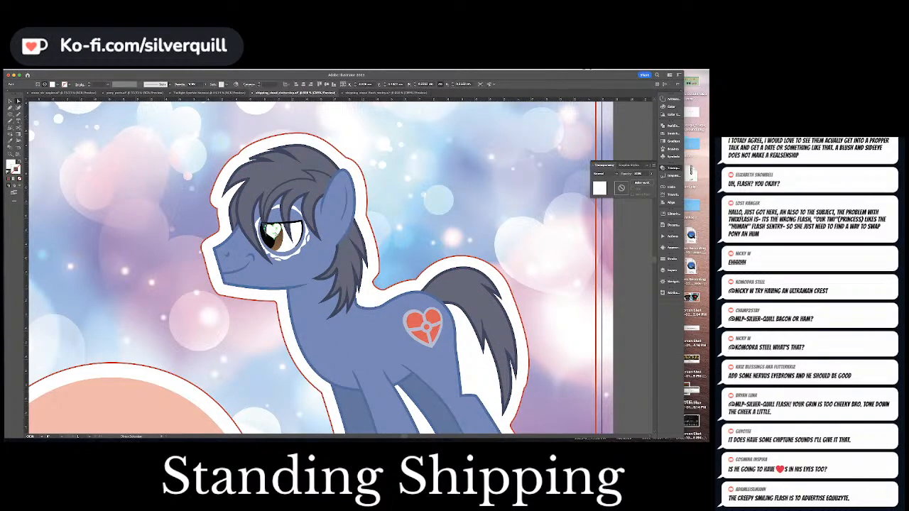
Return to the Flash Sentry document and replace the large round highlight in the new head's half-lidded eye with the copied heart.
{"action": "left_click", "coordinate": [370, 91]}
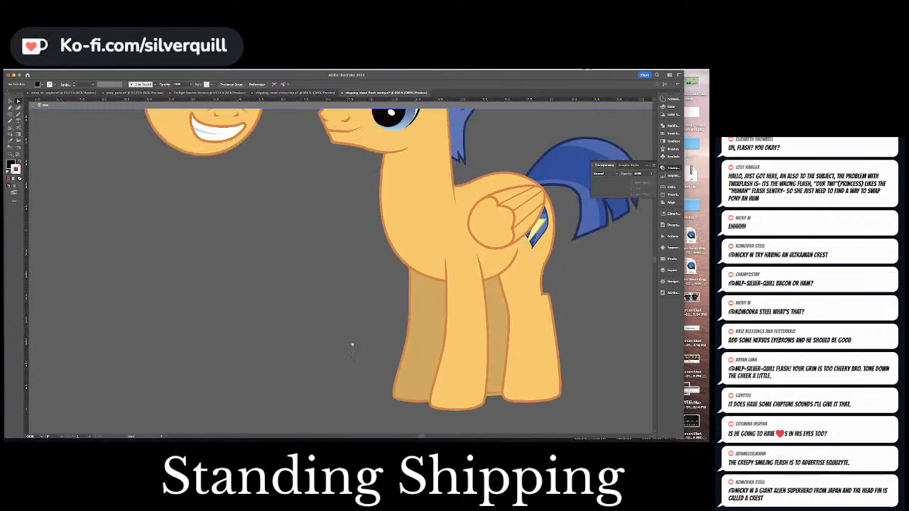
{"action": "left_click_drag", "start_coordinate": [391, 322], "coordinate": [484, 382]}
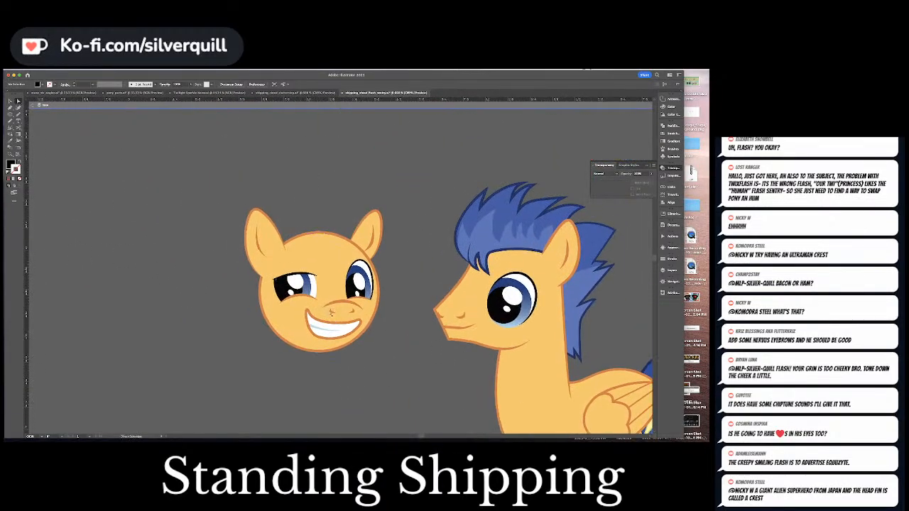
{"action": "key", "text": "a"}
{"action": "left_click", "coordinate": [297, 281]}
{"action": "key", "text": "Delete"}
{"action": "key", "text": "super+v"}
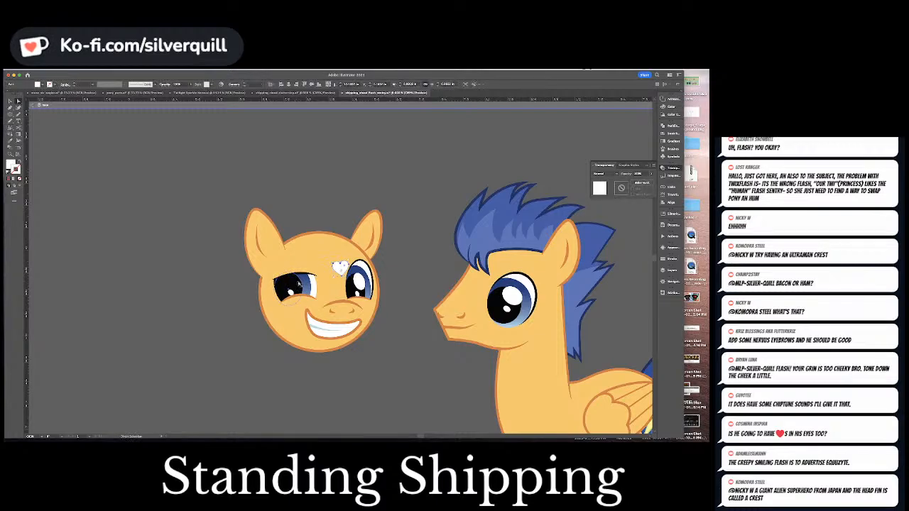
{"action": "left_click_drag", "start_coordinate": [346, 266], "coordinate": [298, 282]}
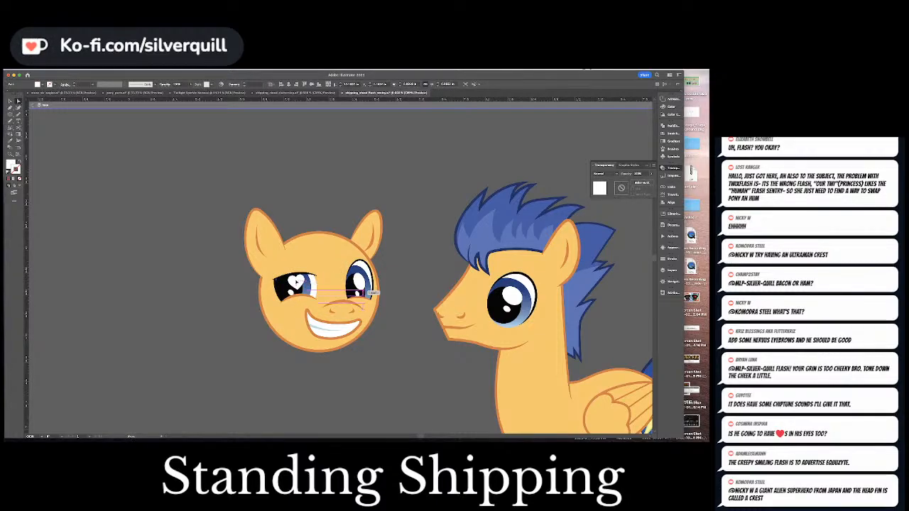
{"action": "key", "text": "super+shift+a"}
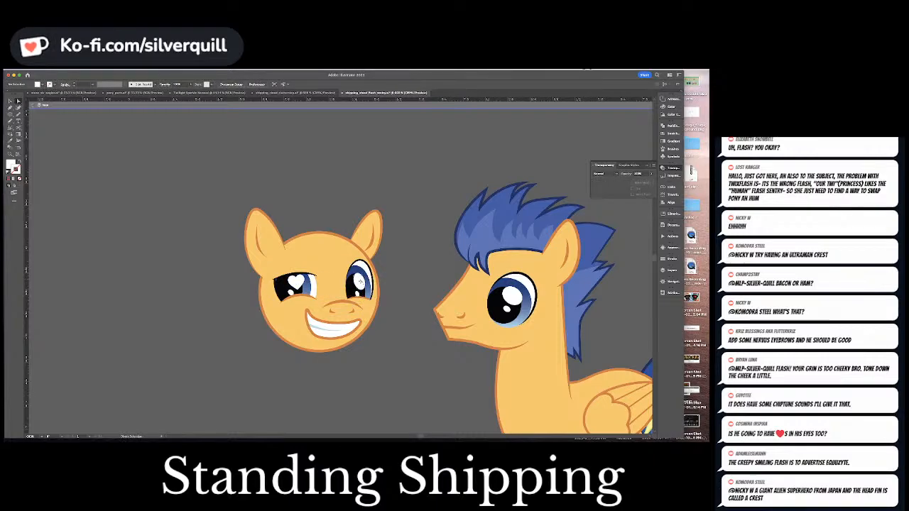
Delete the large round highlight in the eye nearest the pony and shift a duplicate of the heart across to that eye.
{"action": "left_click", "coordinate": [360, 281]}
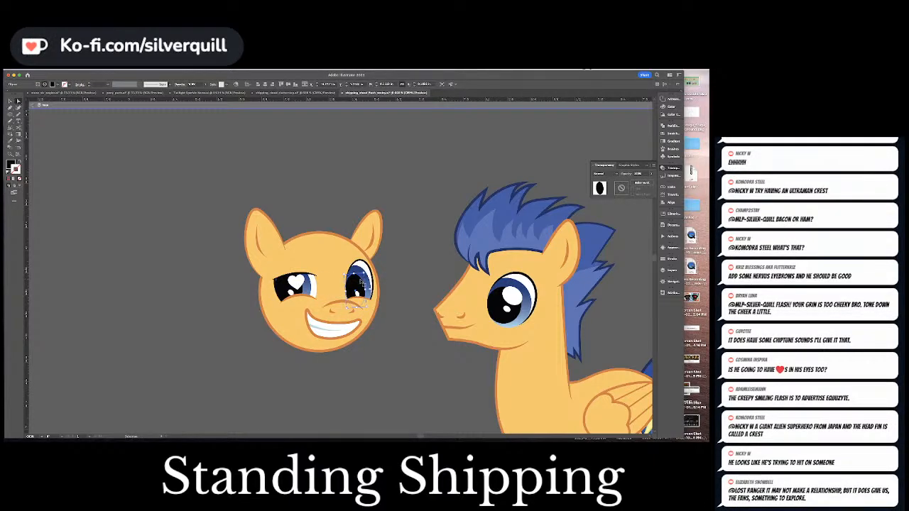
{"action": "key", "text": "super+z"}
{"action": "key", "text": "super+c"}
{"action": "key", "text": "super+f"}
{"action": "key", "text": "shift+Right"}
{"action": "key", "text": "shift+Right"}
{"action": "key", "text": "shift+Right"}
{"action": "key", "text": "shift+Right"}
{"action": "key", "text": "shift+Right"}
{"action": "key", "text": "shift+Right"}
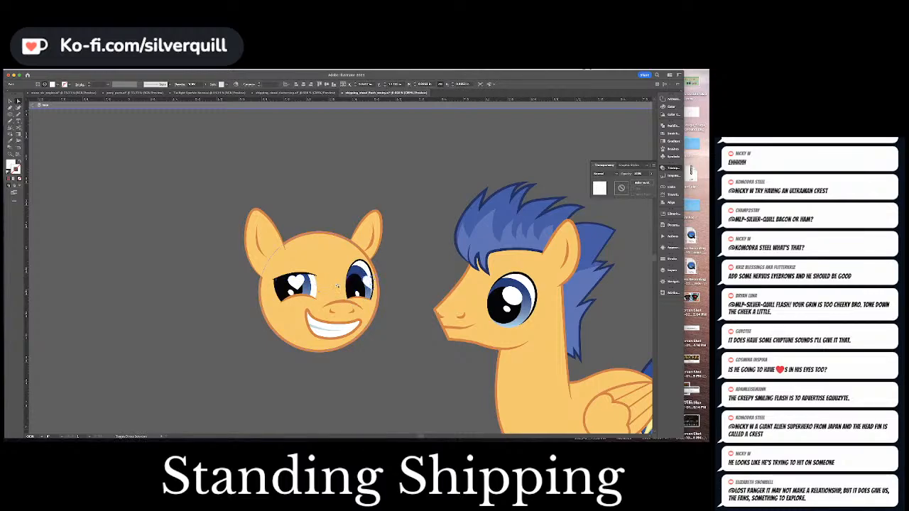
Nudge the duplicated heart into position over the pupil and iris of the eye nearest the pony.
{"action": "key", "text": "Left"}
{"action": "key", "text": "Left"}
{"action": "key", "text": "Left"}
{"action": "key", "text": "Left"}
{"action": "key", "text": "Left"}
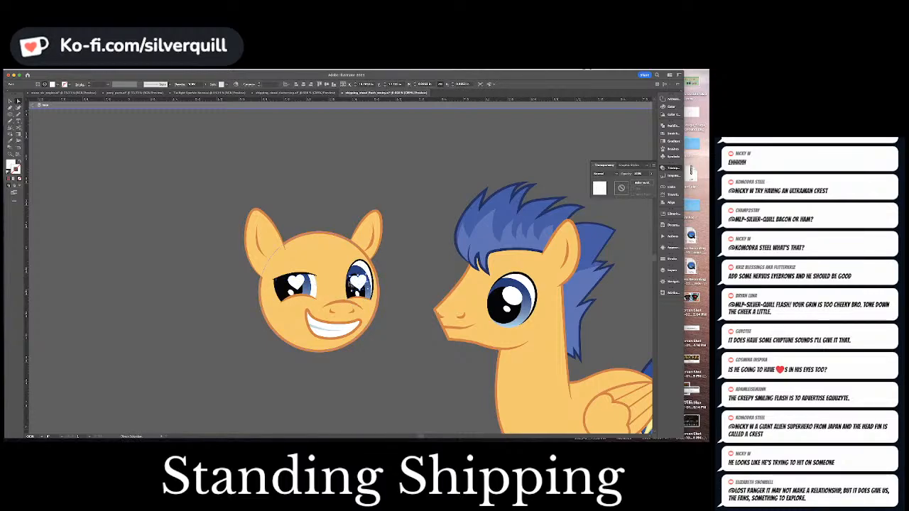
{"action": "key", "text": "v"}
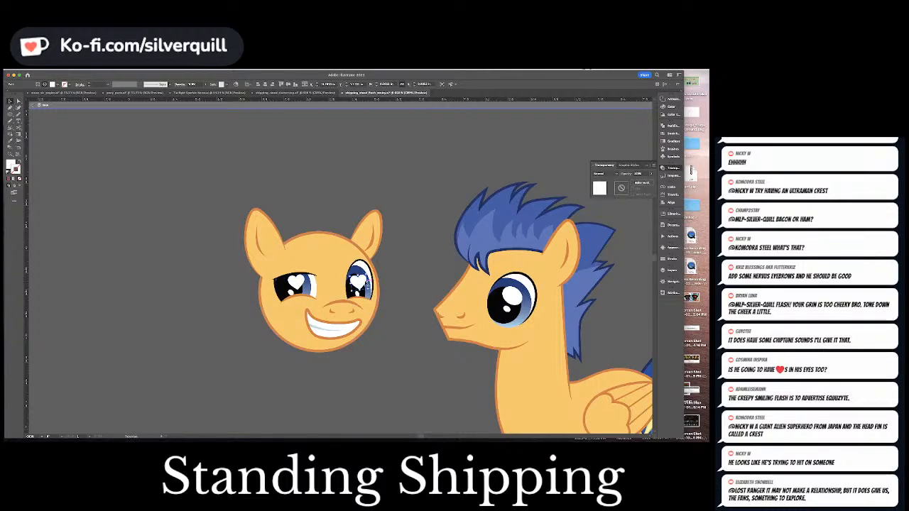
{"action": "key", "text": "Right"}
{"action": "key", "text": "Right"}
{"action": "key", "text": "Right"}
{"action": "key", "text": "Right"}
{"action": "left_click", "coordinate": [438, 259]}
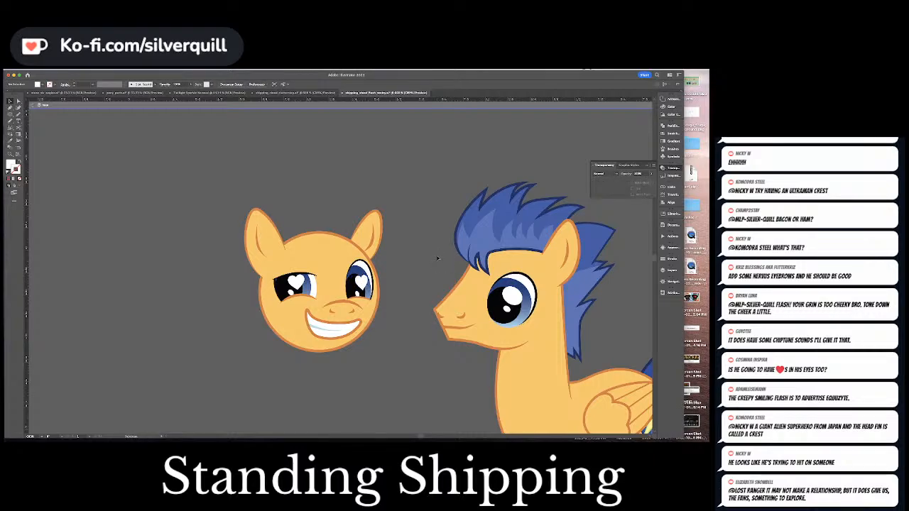
Draw an unfilled dark blue mane outline from the far ear across the forehead and up to a point above the head.
{"action": "key", "text": "super+minus"}
{"action": "key", "text": "super+minus"}
{"action": "key", "text": "super+equal"}
{"action": "key", "text": "super+equal"}
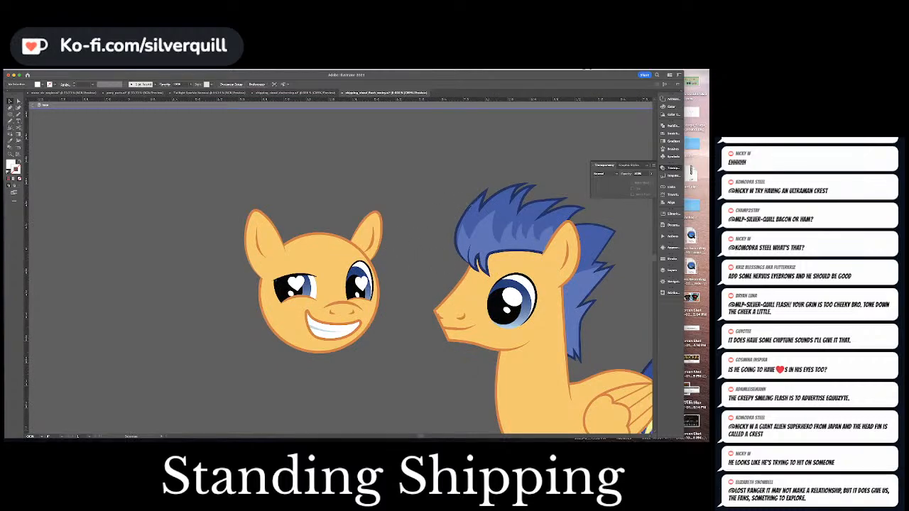
{"action": "left_click", "coordinate": [522, 204]}
{"action": "left_click", "coordinate": [429, 213]}
{"action": "key", "text": "p"}
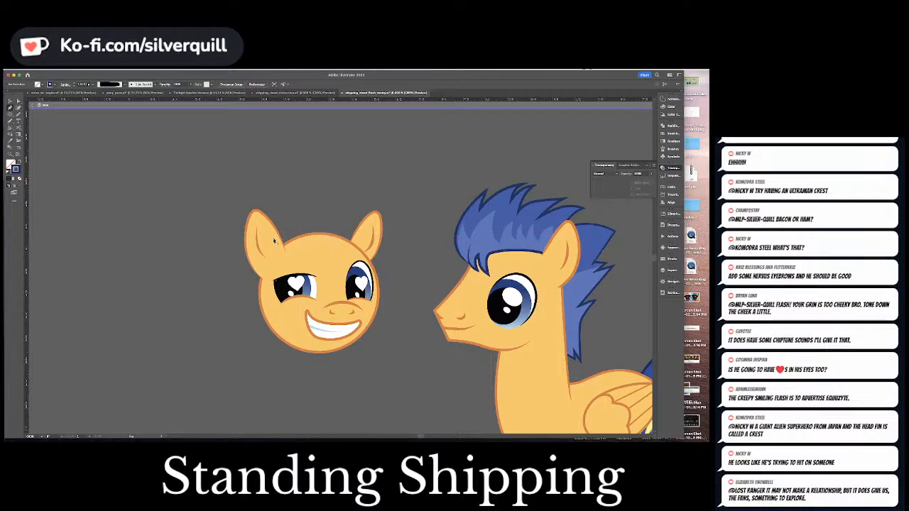
{"action": "left_click", "coordinate": [274, 241]}
{"action": "left_click", "coordinate": [291, 247]}
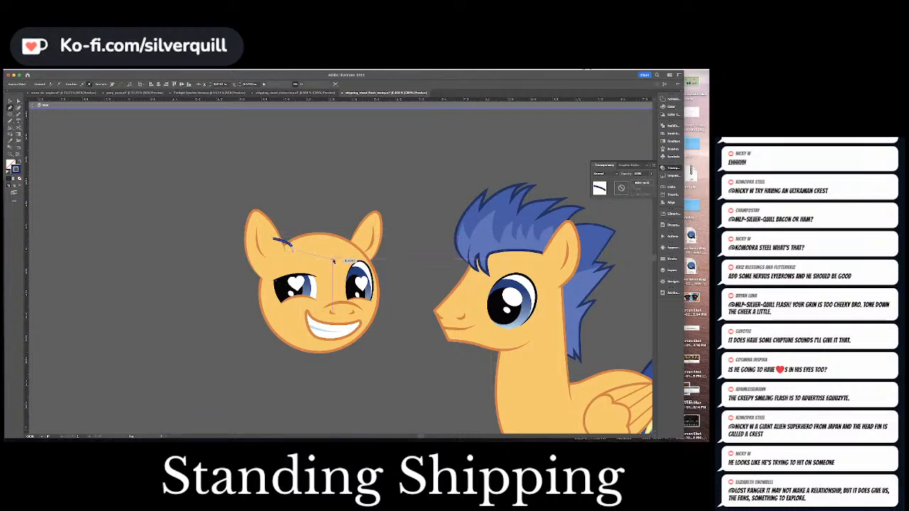
{"action": "left_click", "coordinate": [334, 262]}
{"action": "left_click_drag", "start_coordinate": [364, 242], "coordinate": [364, 212]}
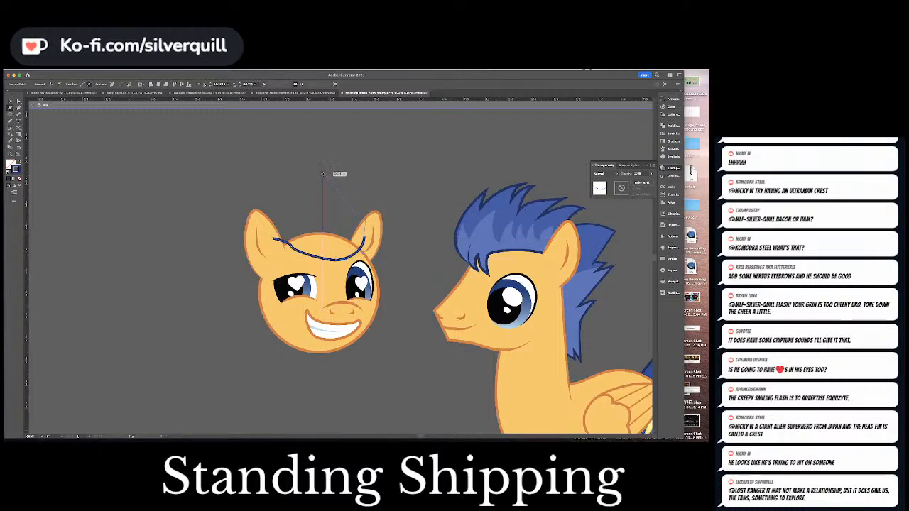
{"action": "left_click", "coordinate": [322, 173]}
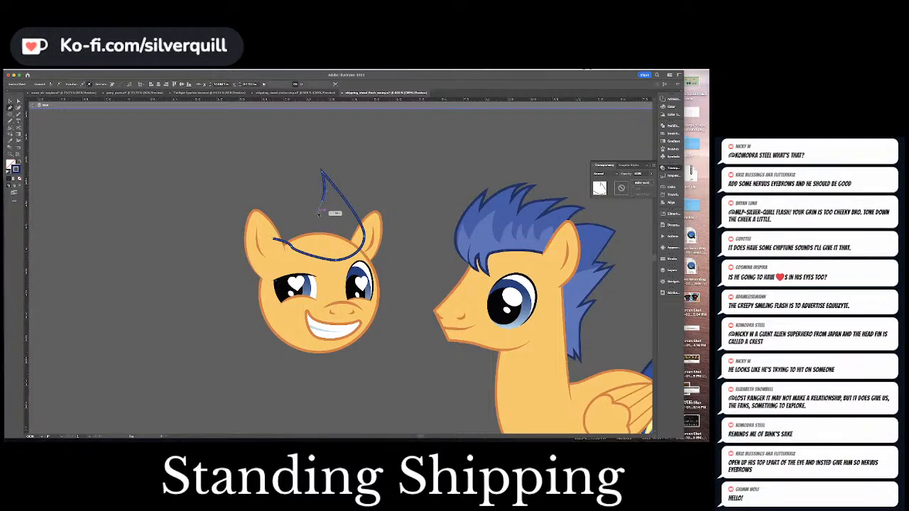
{"action": "left_click_drag", "start_coordinate": [323, 202], "coordinate": [318, 213]}
Shift the loose end of the mane outline's pointed tip slightly and give the outline a uniform width profile.
{"action": "key", "text": "a"}
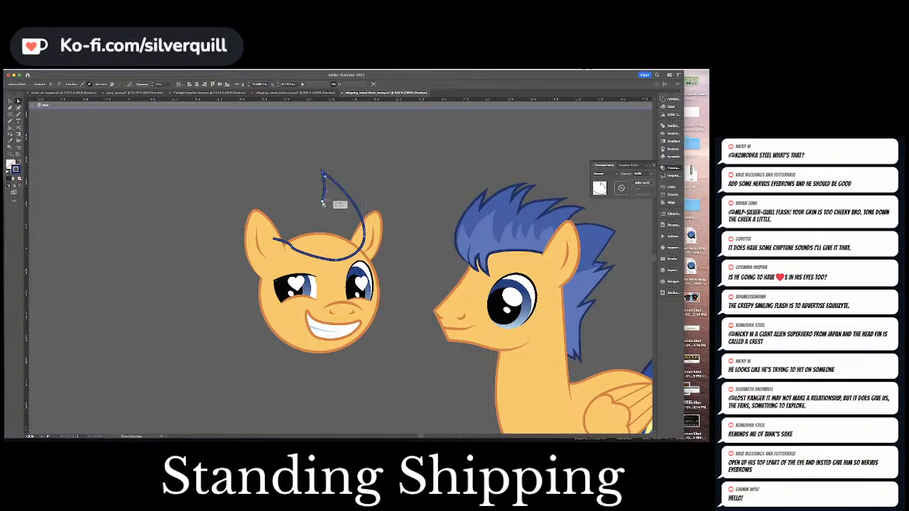
{"action": "left_click_drag", "start_coordinate": [322, 202], "coordinate": [320, 205]}
{"action": "left_click", "coordinate": [366, 197]}
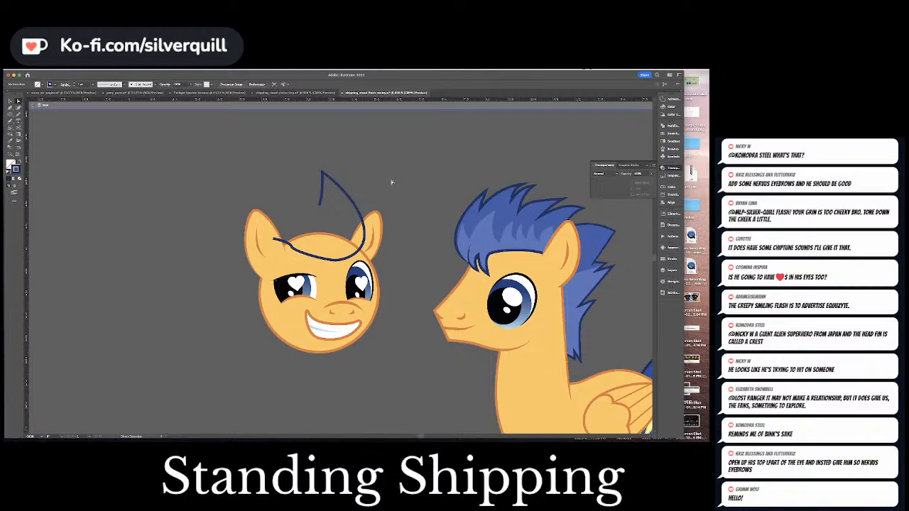
Bring the ear away from the pony in front of the mane outline and smooth the outline's curve beside that ear.
{"action": "key", "text": "v"}
{"action": "left_click", "coordinate": [262, 248]}
{"action": "left_click", "coordinate": [273, 242]}
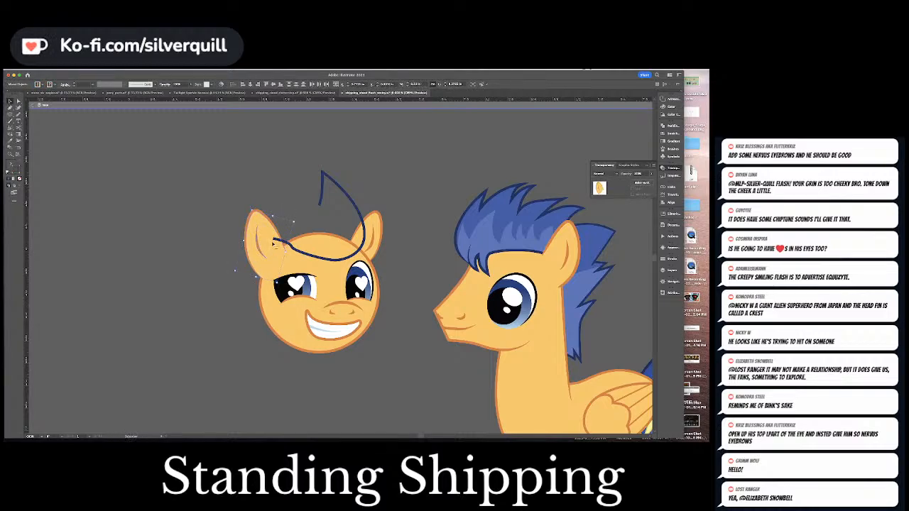
{"action": "key", "text": "super+shift+a"}
{"action": "key", "text": "a"}
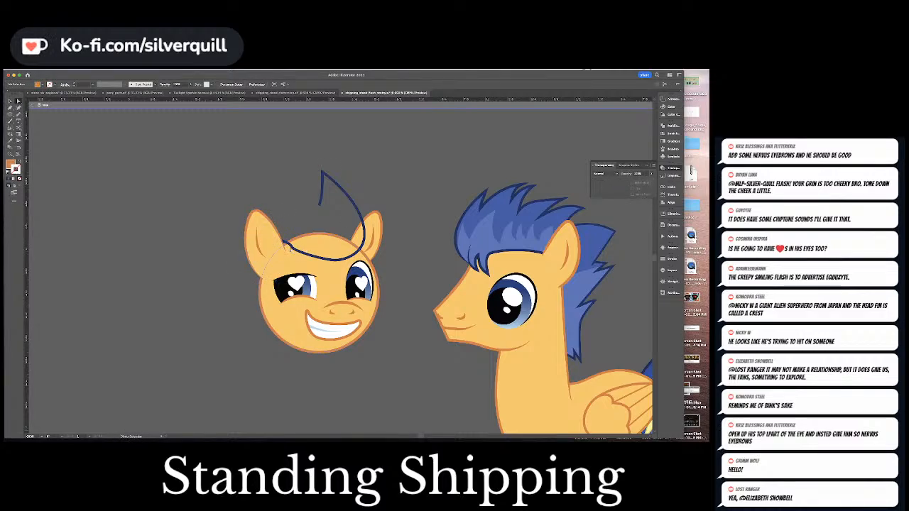
{"action": "left_click", "coordinate": [290, 249]}
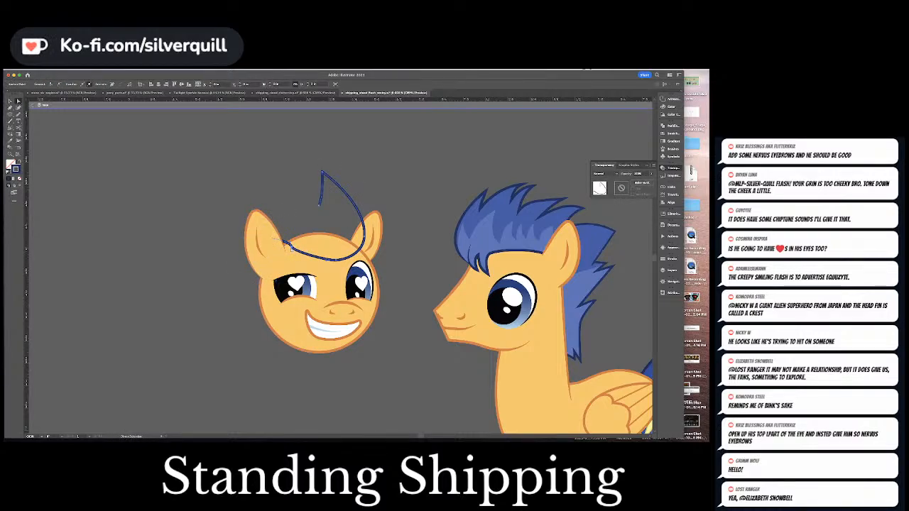
{"action": "left_click_drag", "start_coordinate": [284, 242], "coordinate": [285, 247]}
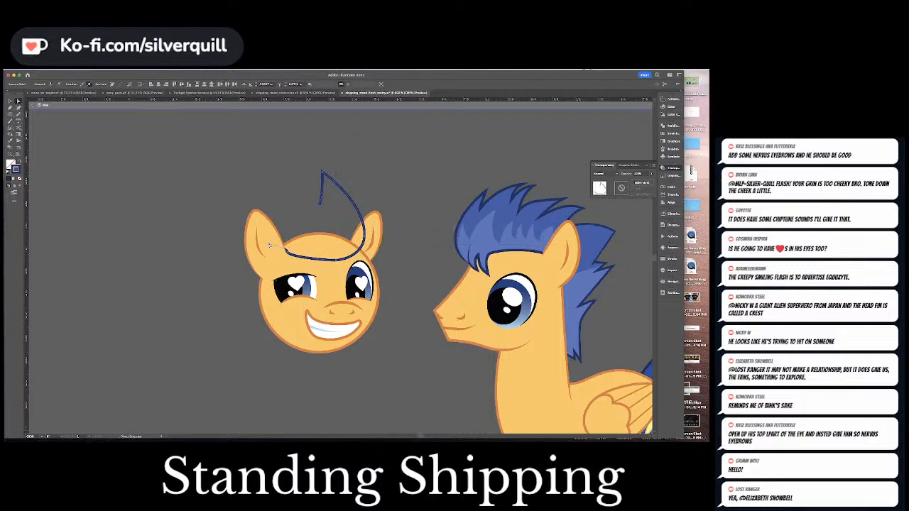
{"action": "left_click", "coordinate": [291, 209]}
Apply a tapered width profile to the mane outline so its loose end above the head narrows.
{"action": "left_click", "coordinate": [322, 198]}
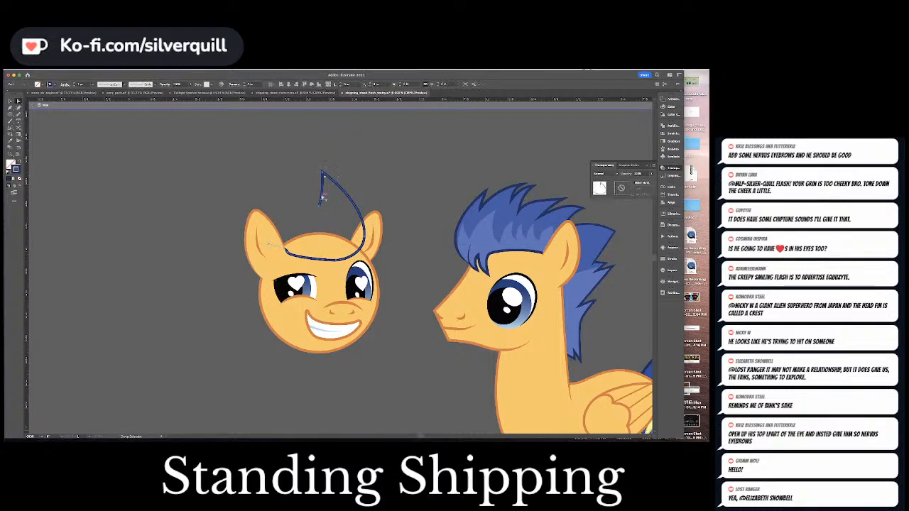
{"action": "left_click", "coordinate": [663, 259]}
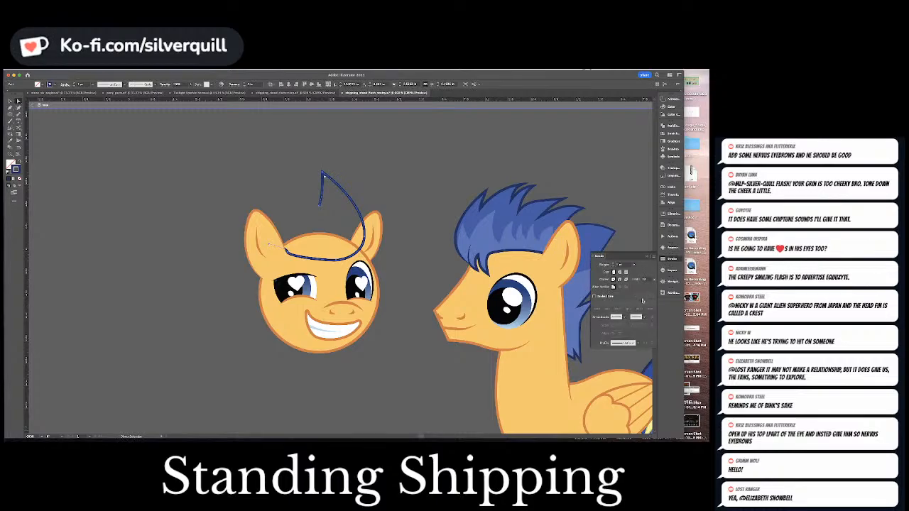
{"action": "left_click", "coordinate": [637, 343]}
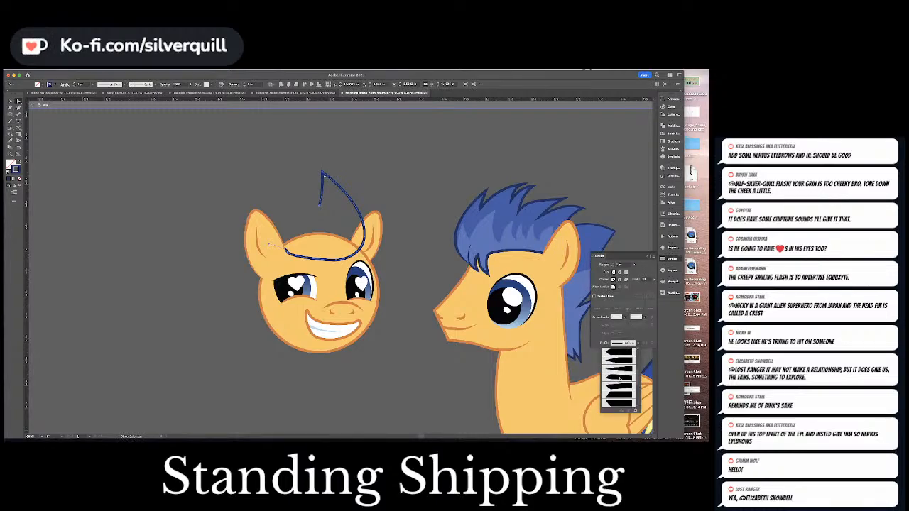
{"action": "left_click", "coordinate": [620, 359]}
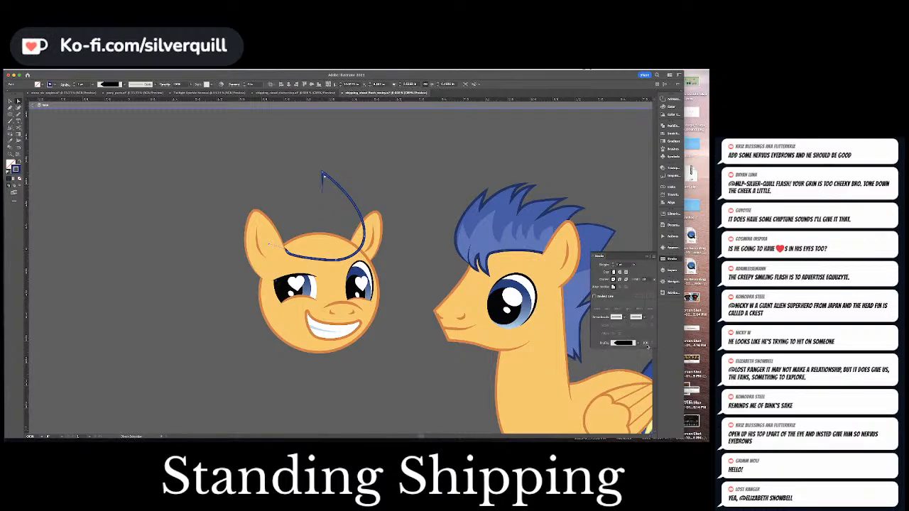
{"action": "key", "text": "super"}
Draw a second pointed mane strand branching from the outline above the first tip, and curve its long outer edge.
{"action": "scroll", "coordinate": [406, 264], "scroll_direction": "up", "scroll_amount": 2}
{"action": "key", "text": "super+shift+a"}
{"action": "key", "text": "p"}
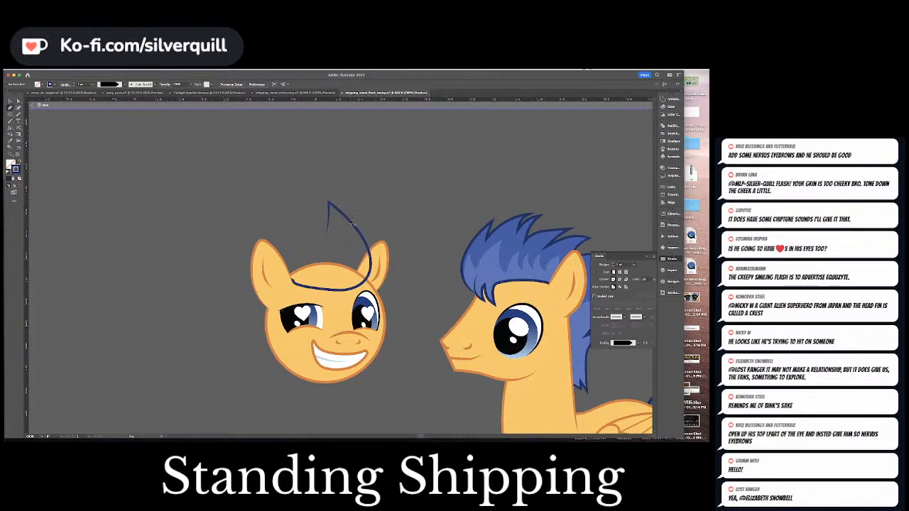
{"action": "left_click", "coordinate": [349, 220]}
{"action": "left_click", "coordinate": [311, 183]}
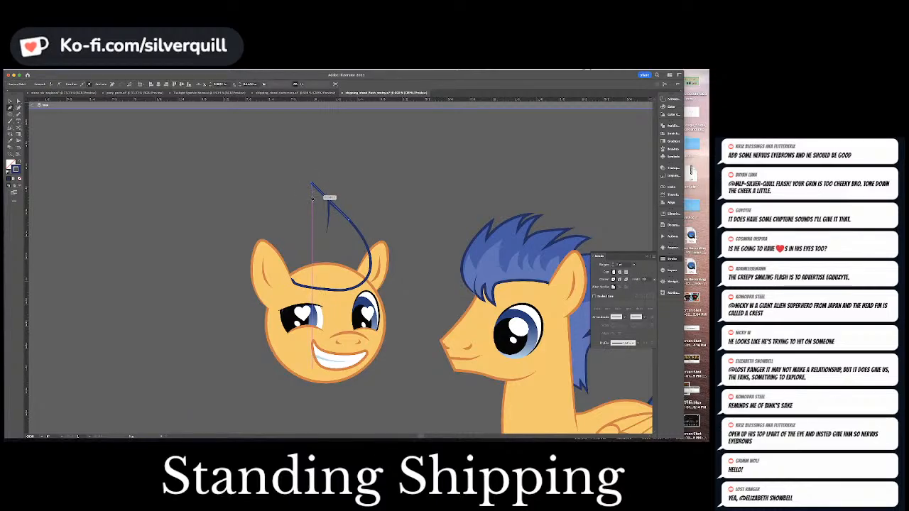
{"action": "left_click_drag", "start_coordinate": [313, 202], "coordinate": [309, 216]}
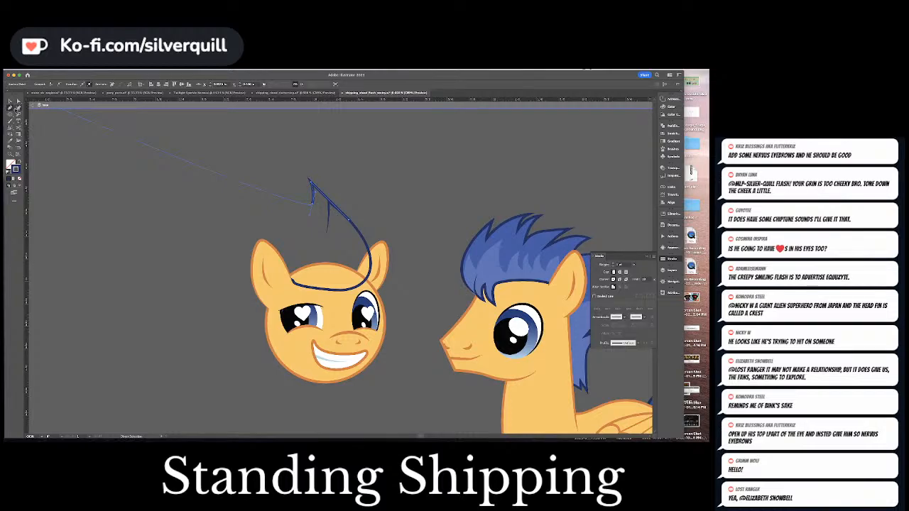
{"action": "left_click", "coordinate": [18, 108]}
{"action": "left_click_drag", "start_coordinate": [329, 200], "coordinate": [328, 196]}
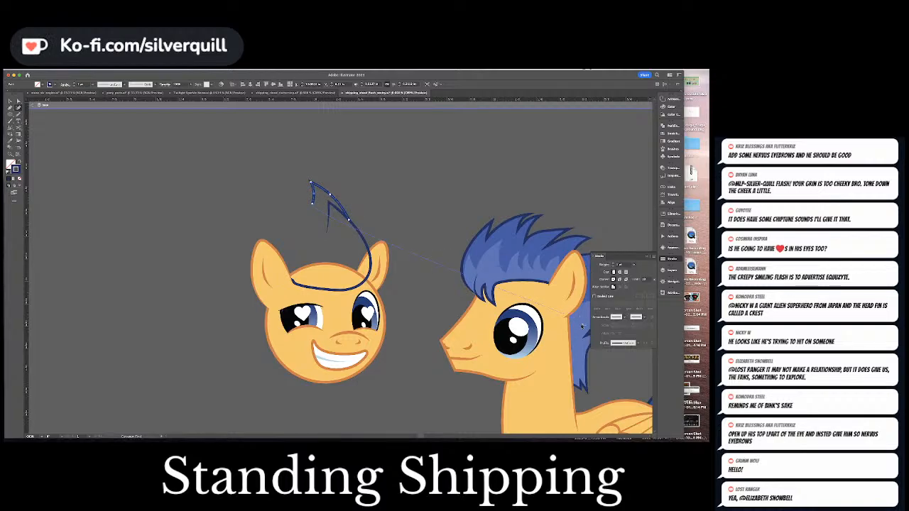
Taper the second mane strand's stroke and draw a third, smaller pointed strand beside its tip with the same tapered width profile.
{"action": "left_click", "coordinate": [620, 343]}
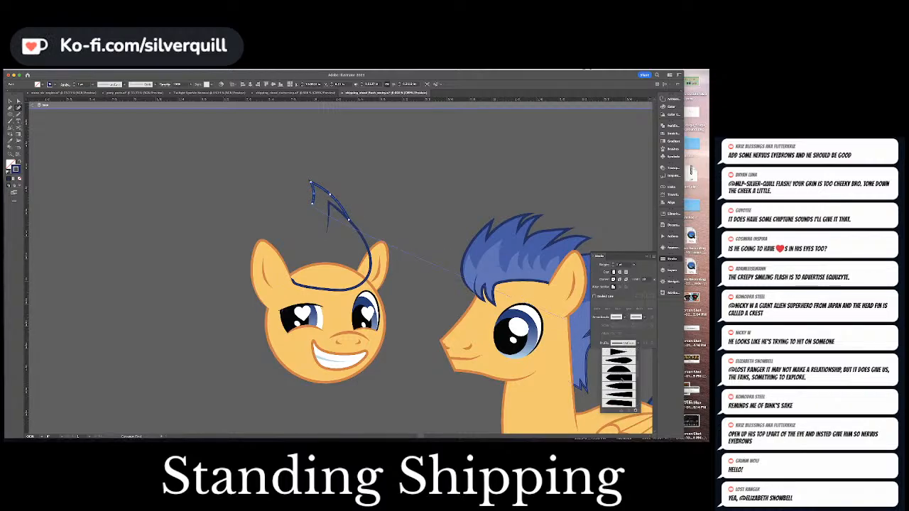
{"action": "left_click", "coordinate": [622, 378]}
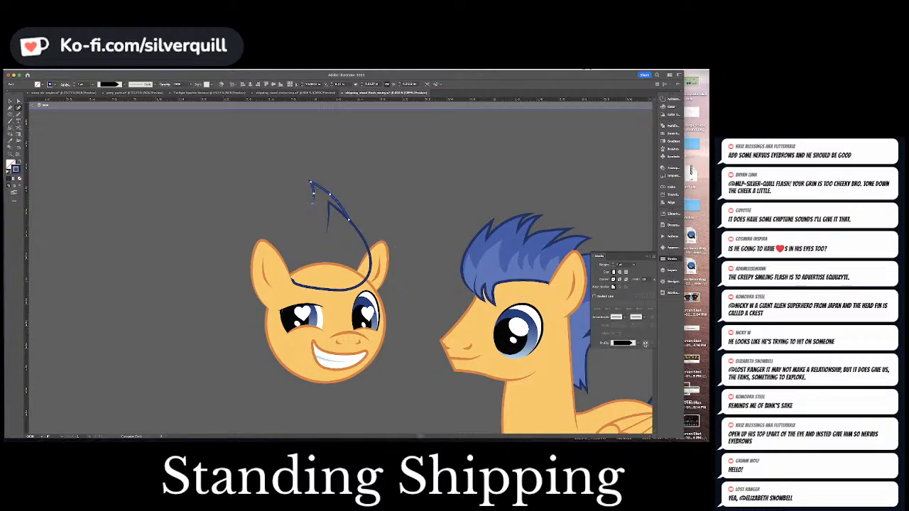
{"action": "left_click", "coordinate": [307, 202]}
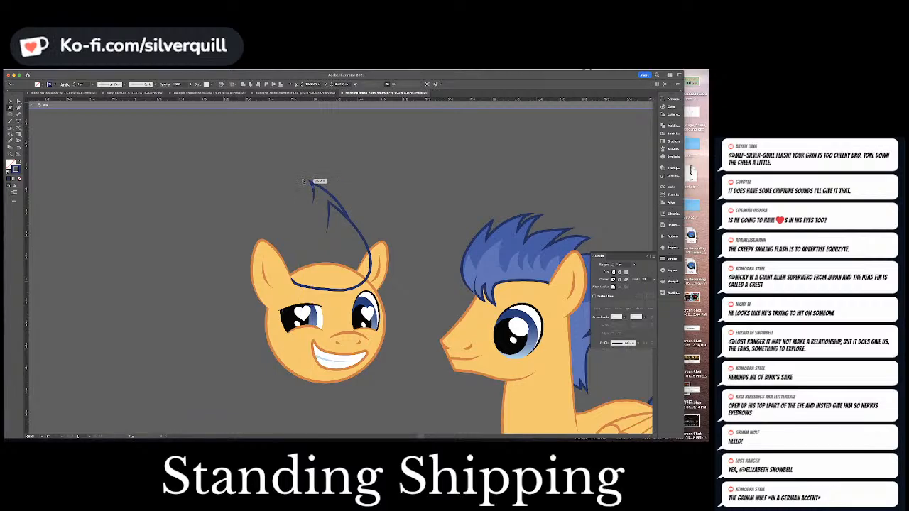
{"action": "left_click", "coordinate": [311, 183]}
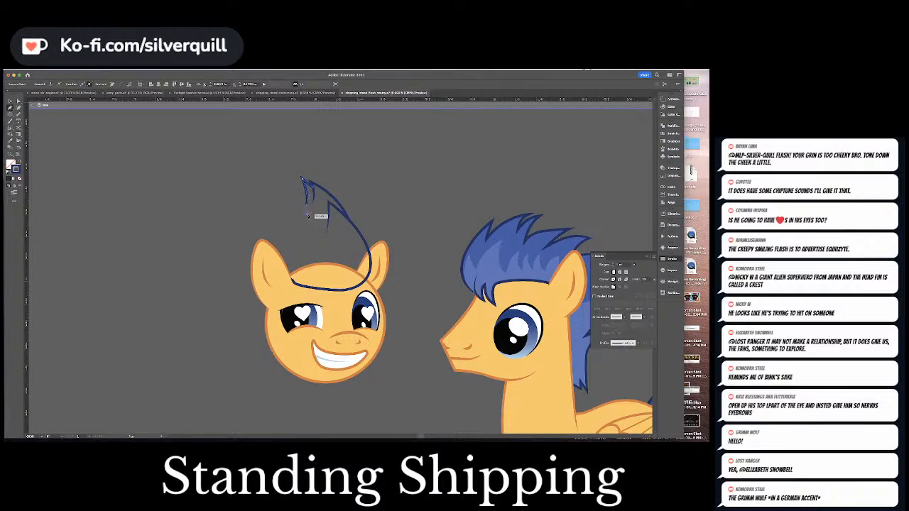
{"action": "left_click", "coordinate": [624, 342]}
{"action": "scroll", "coordinate": [611, 378], "scroll_direction": "down", "scroll_amount": 3}
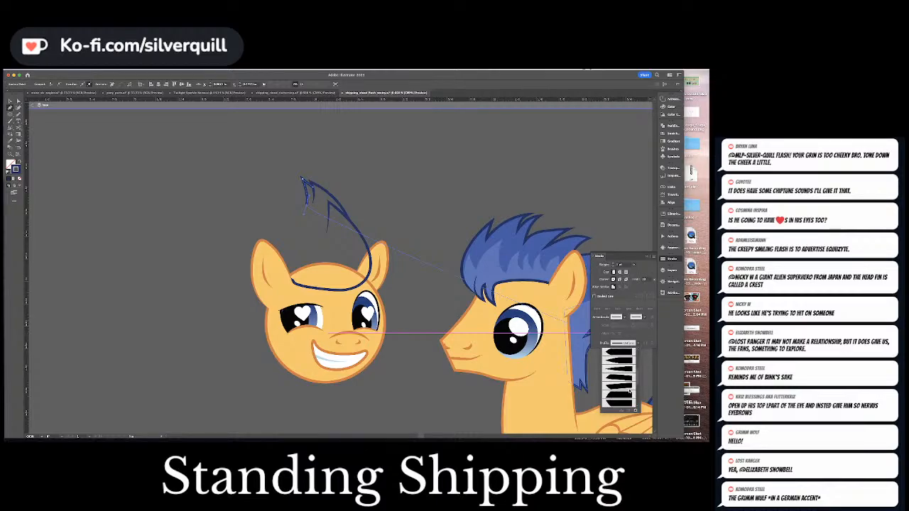
{"action": "left_click", "coordinate": [629, 391]}
Flip the third strand's width profile so its loose end narrows, and adjust the curve of its edges near the tip.
{"action": "key", "text": "super+equal"}
{"action": "key", "text": "super+equal"}
{"action": "key", "text": "super+equal"}
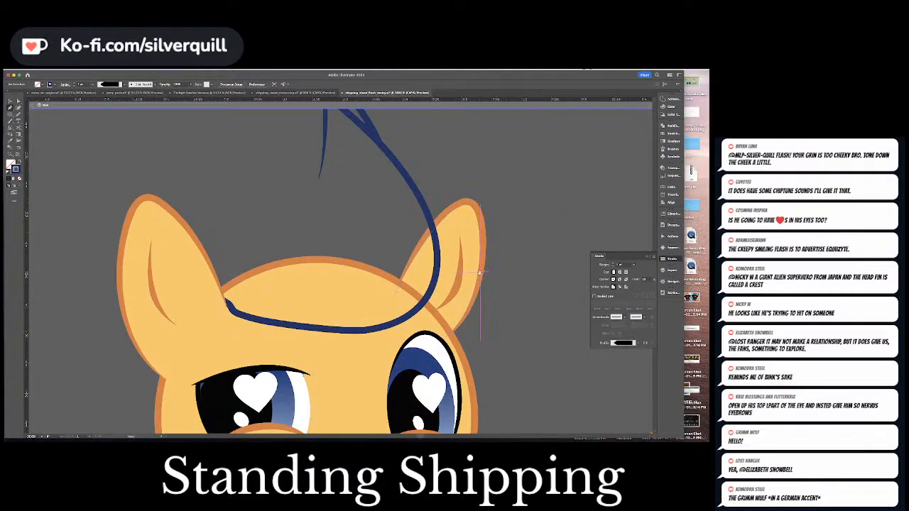
{"action": "scroll", "coordinate": [293, 255], "scroll_direction": "up", "scroll_amount": 5}
{"action": "key", "text": "v"}
{"action": "left_click", "coordinate": [319, 254]}
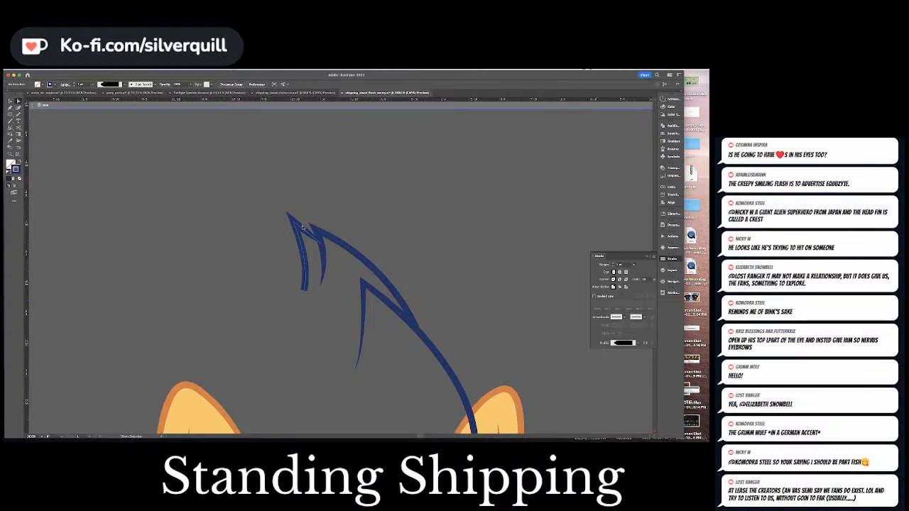
{"action": "left_click", "coordinate": [647, 343]}
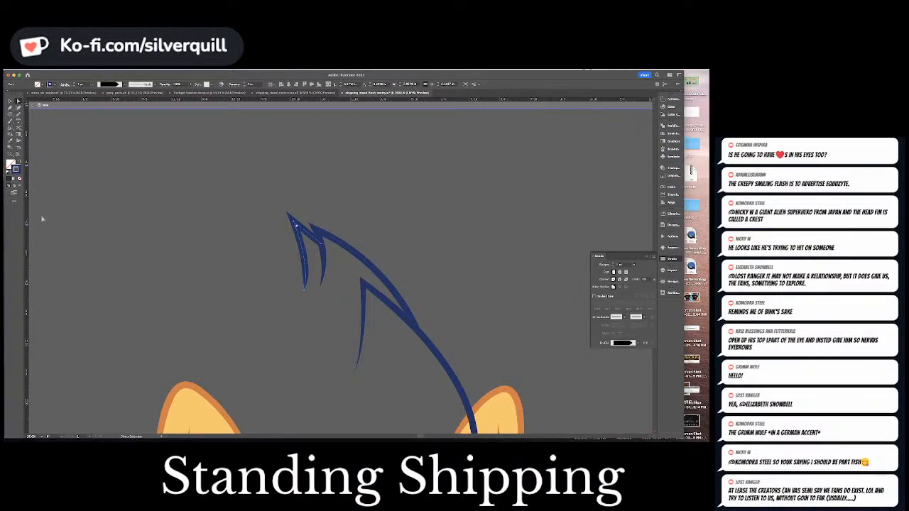
{"action": "left_click", "coordinate": [19, 108]}
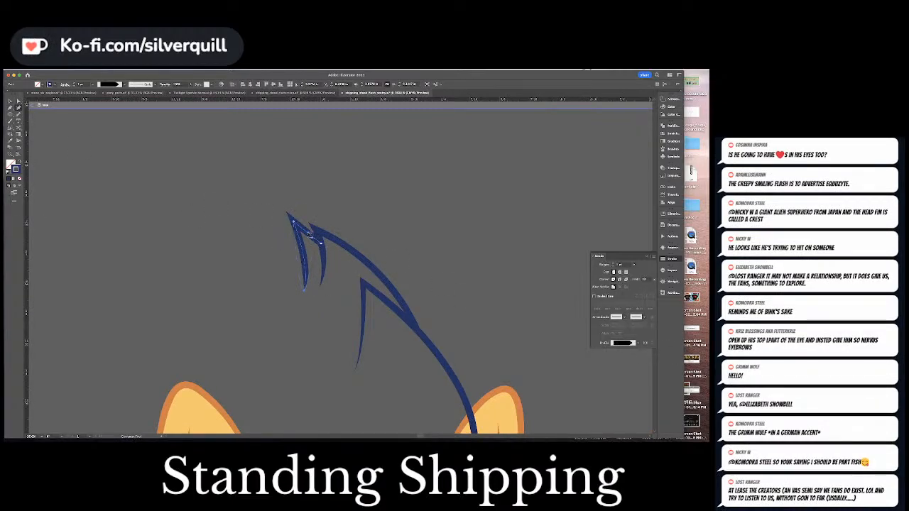
{"action": "left_click_drag", "start_coordinate": [310, 235], "coordinate": [312, 233]}
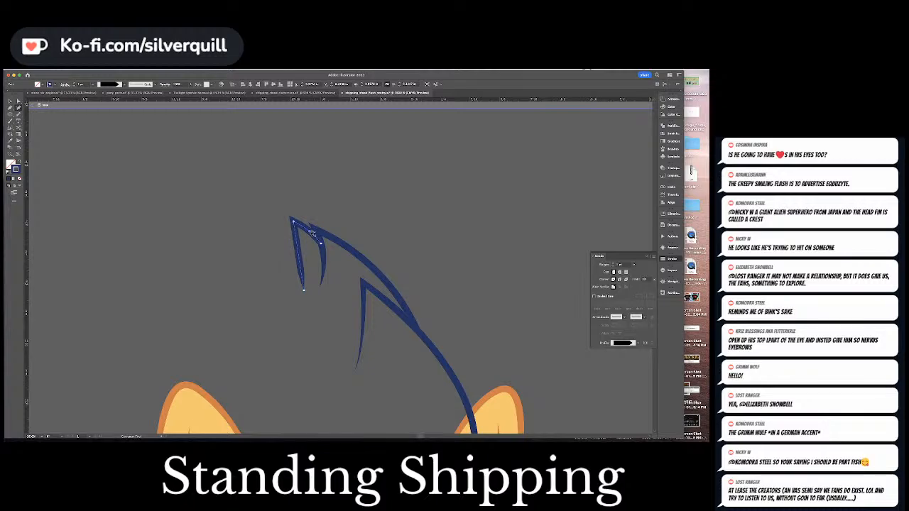
Select the anchor points of the mane's pointed strands and lower them toward the head.
{"action": "left_click", "coordinate": [369, 206]}
{"action": "key", "text": "super+minus"}
{"action": "key", "text": "super+minus"}
{"action": "key", "text": "super+minus"}
{"action": "key", "text": "super+minus"}
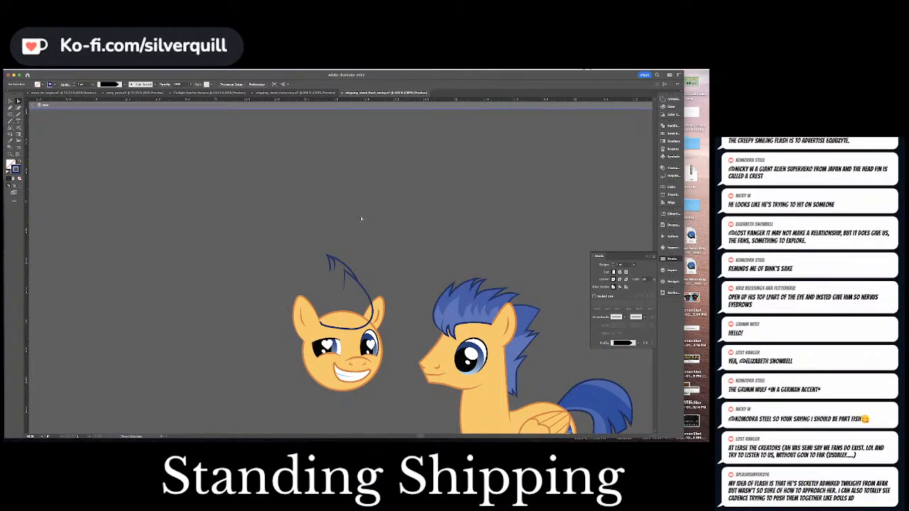
{"action": "left_click", "coordinate": [372, 302]}
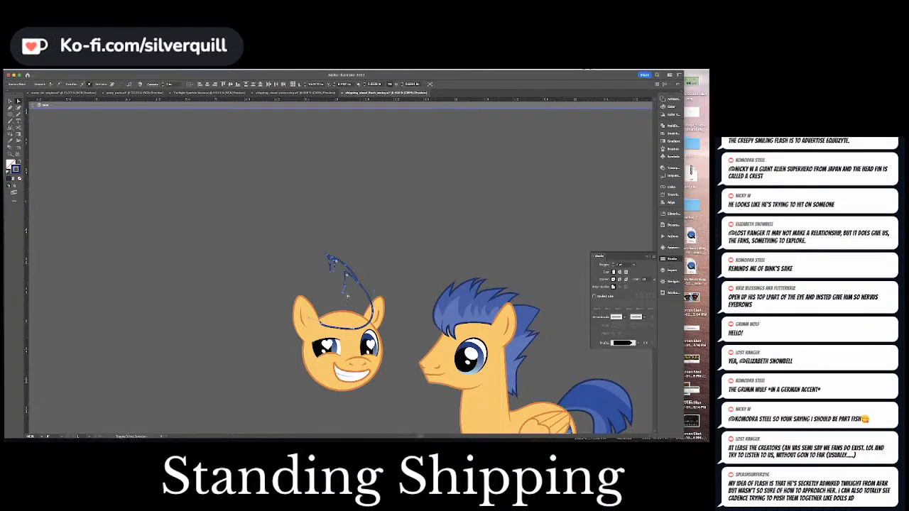
{"action": "key", "text": "Down"}
{"action": "key", "text": "Down"}
{"action": "key", "text": "Down"}
{"action": "key", "text": "Down"}
{"action": "key", "text": "Down"}
{"action": "key", "text": "Down"}
{"action": "key", "text": "Down"}
{"action": "key", "text": "Down"}
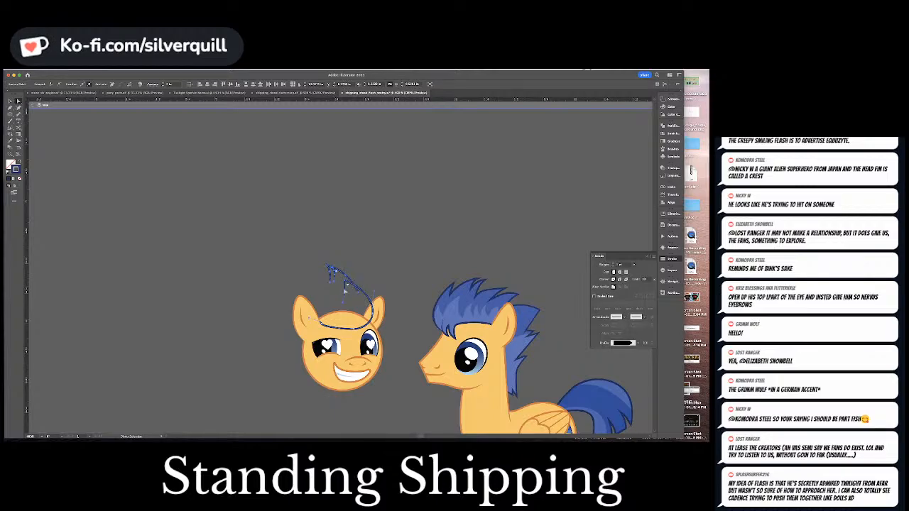
Move the mane outline's anchor beside the ear inward and reshape the hairline across the forehead into a wavier curve.
{"action": "left_click", "coordinate": [373, 280]}
{"action": "left_click_drag", "start_coordinate": [373, 314], "coordinate": [348, 329]}
{"action": "left_click", "coordinate": [377, 262]}
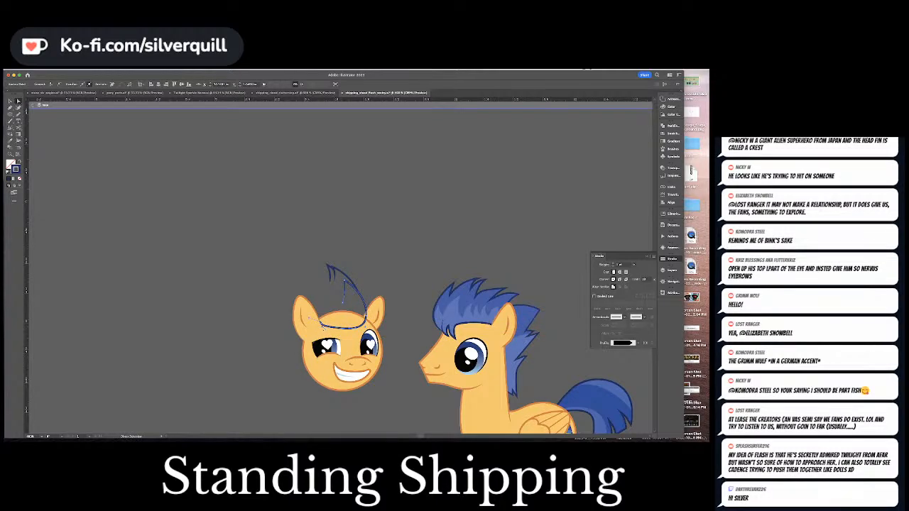
{"action": "left_click_drag", "start_coordinate": [322, 327], "coordinate": [333, 323]}
{"action": "left_click", "coordinate": [416, 255]}
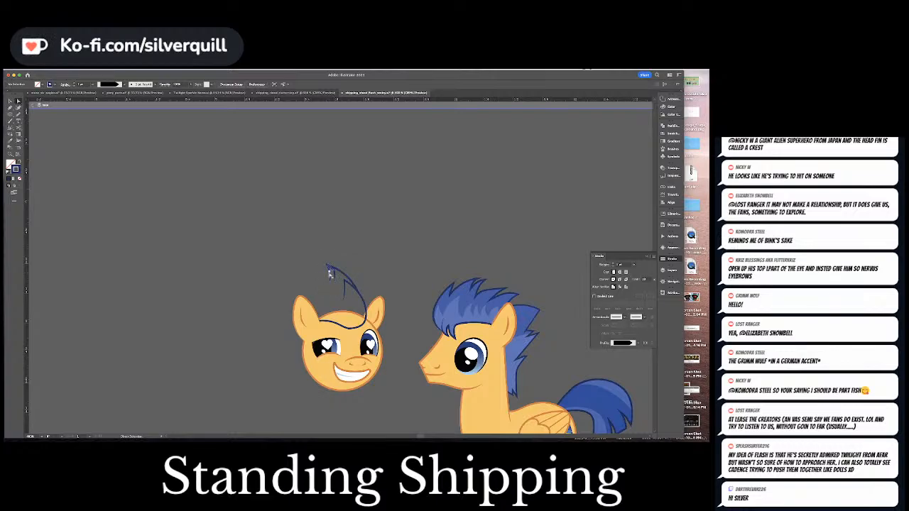
Duplicate the small third mane strand and place the copy, rotated outward, above the opposite ear.
{"action": "left_click", "coordinate": [329, 274]}
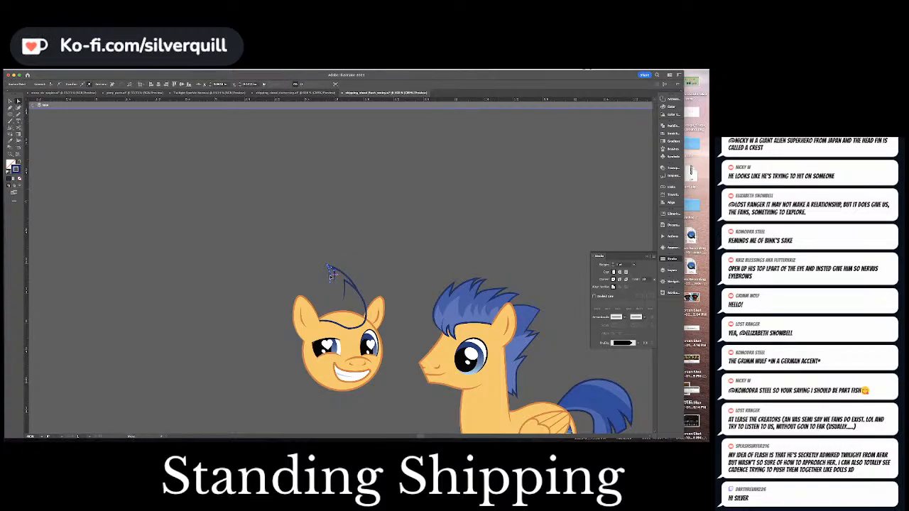
{"action": "left_click_drag", "start_coordinate": [330, 274], "coordinate": [349, 257]}
{"action": "key", "text": "e"}
{"action": "key", "text": "a"}
{"action": "left_click", "coordinate": [348, 264]}
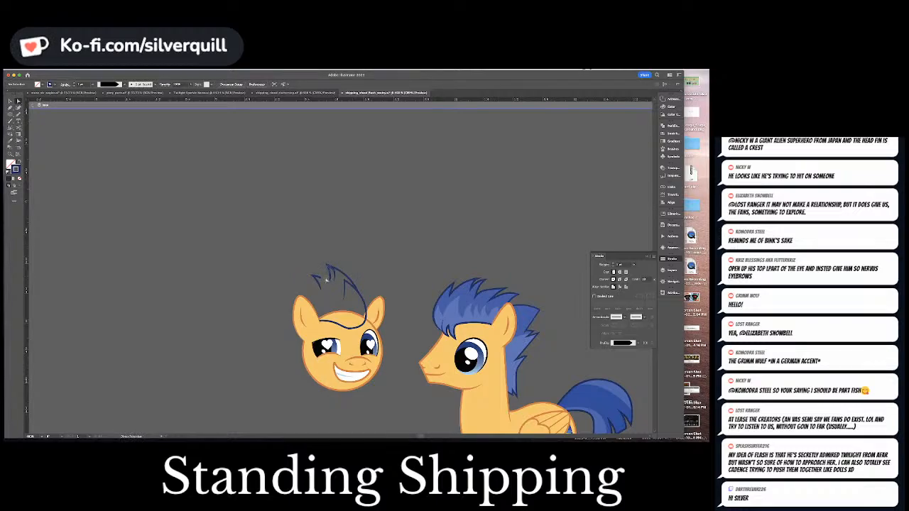
Extend the copied strand's upper edge to meet the loose end of the third mane strand.
{"action": "left_click", "coordinate": [321, 279]}
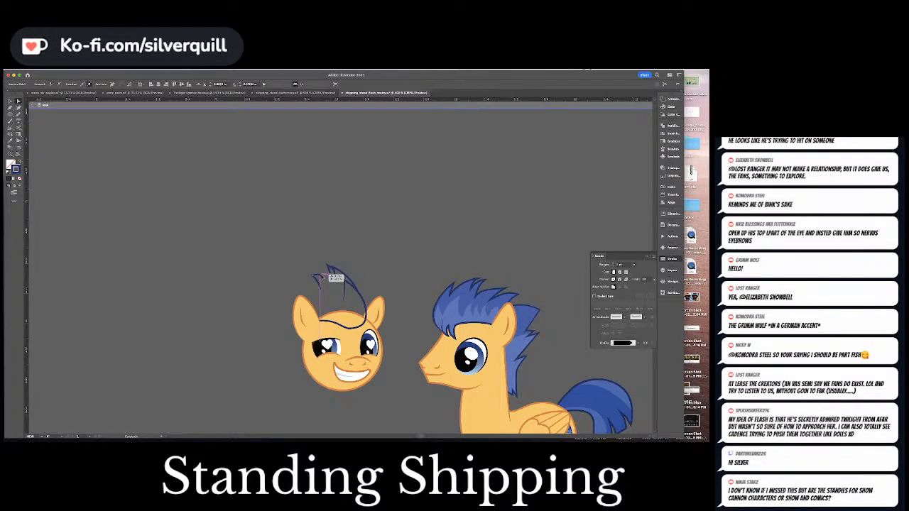
{"action": "left_click_drag", "start_coordinate": [321, 278], "coordinate": [329, 282]}
{"action": "left_click", "coordinate": [332, 222]}
Add an anchor point on the copied strand's upper edge and bend that edge into a smooth arch.
{"action": "key", "text": "super+equal"}
{"action": "key", "text": "super+equal"}
{"action": "key", "text": "super+equal"}
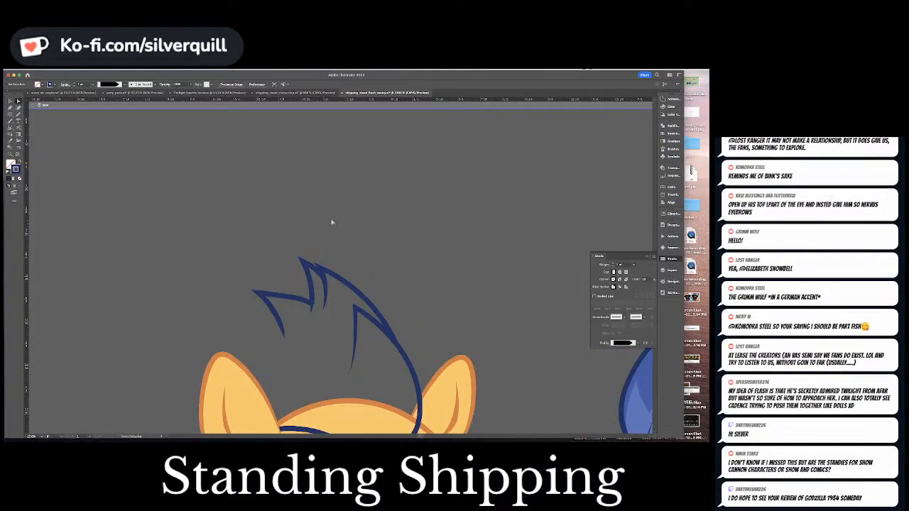
{"action": "left_click", "coordinate": [319, 305]}
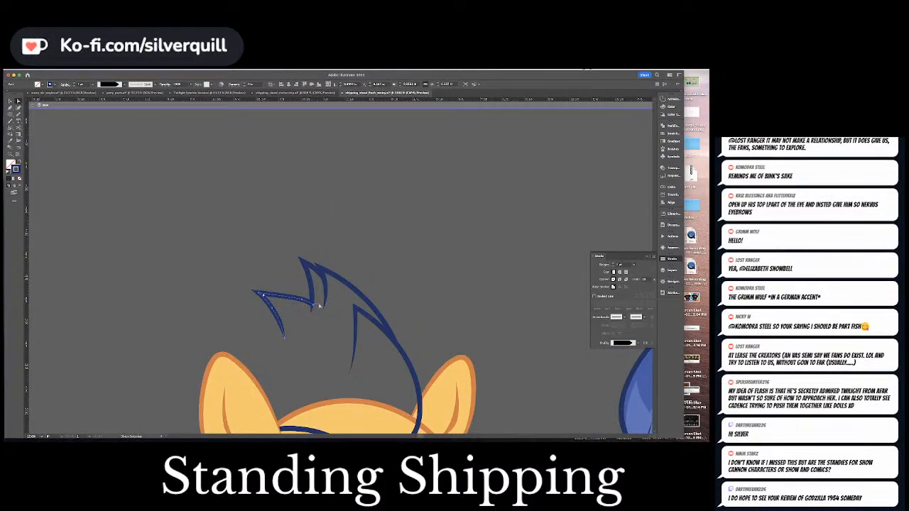
{"action": "left_click_drag", "start_coordinate": [313, 307], "coordinate": [295, 294]}
{"action": "left_click", "coordinate": [302, 301]}
{"action": "key", "text": "p"}
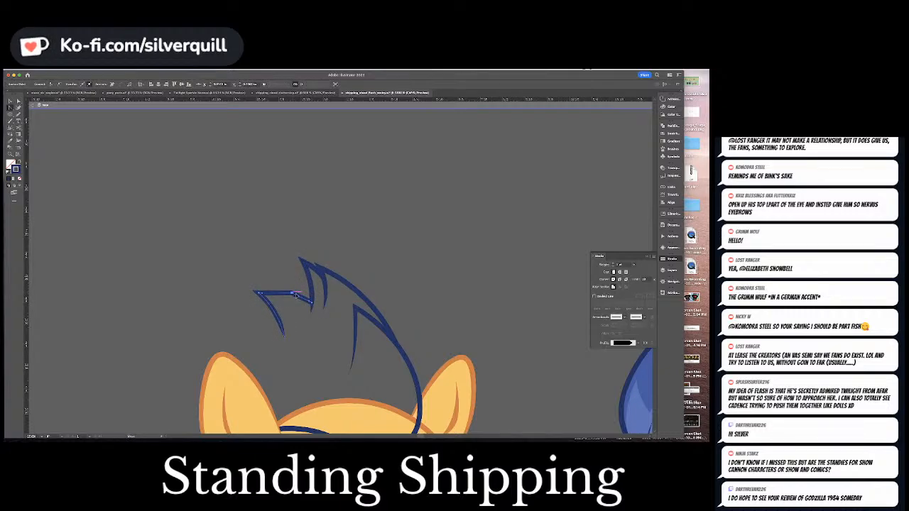
{"action": "left_click_drag", "start_coordinate": [295, 293], "coordinate": [264, 292]}
{"action": "key", "text": "a"}
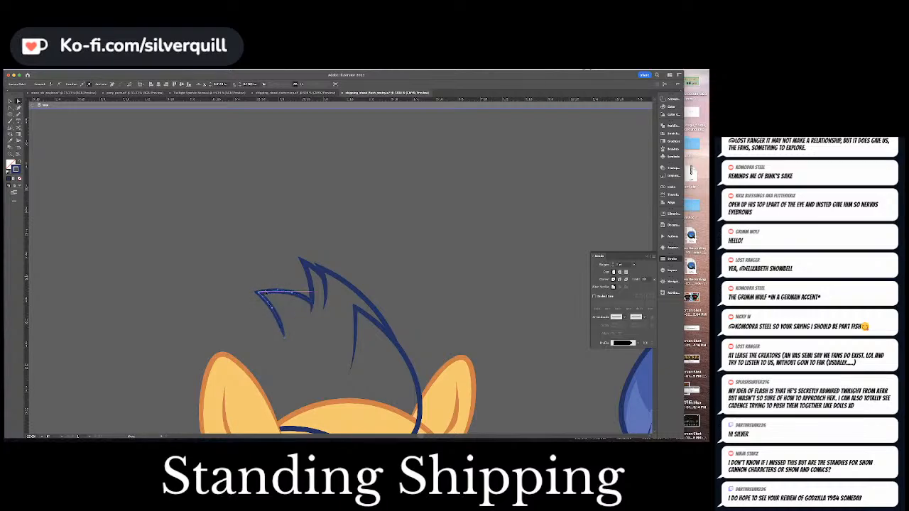
{"action": "left_click", "coordinate": [284, 263]}
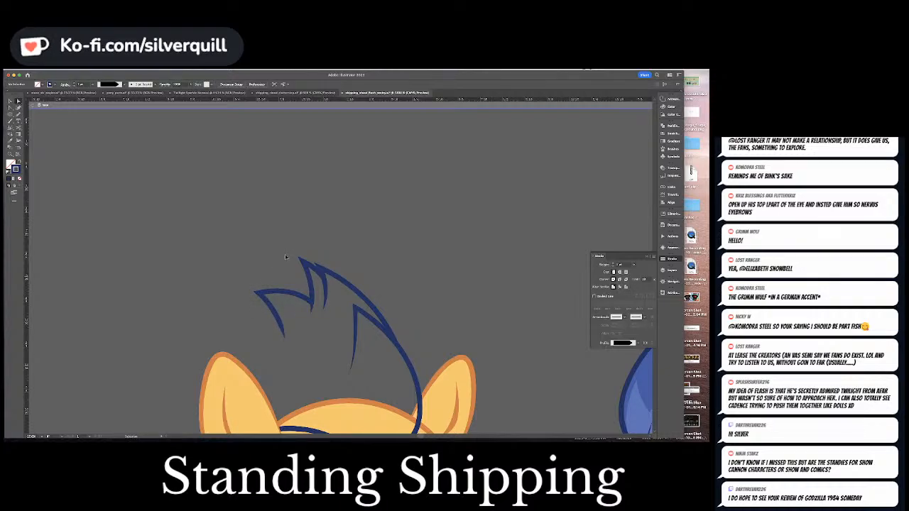
Duplicate the arched strand slightly lower and farther outward, and cut off the excess inner end of the copy's upper edge.
{"action": "key", "text": "super+minus"}
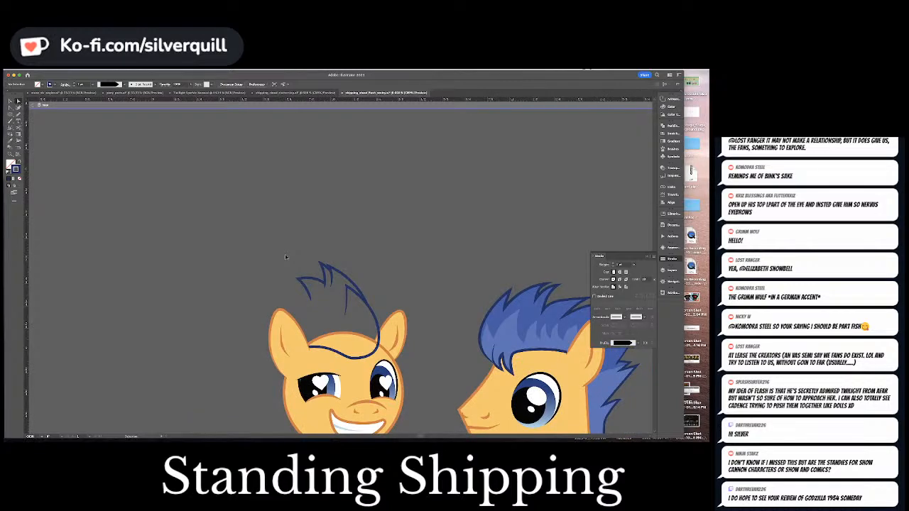
{"action": "key", "text": "super+minus"}
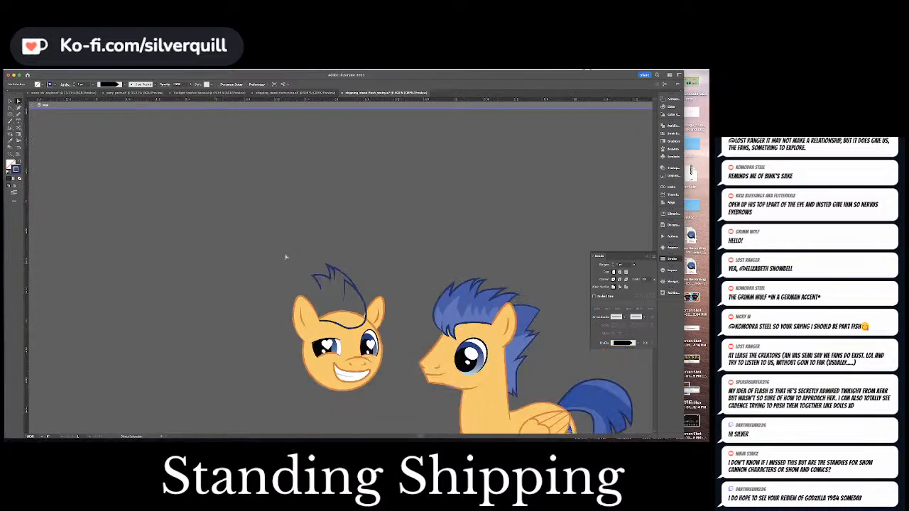
{"action": "left_click", "coordinate": [316, 281]}
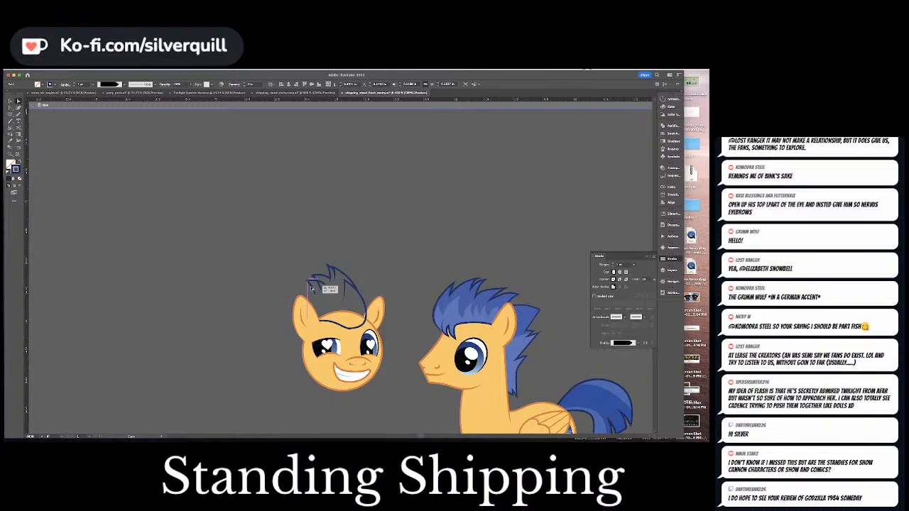
{"action": "left_click_drag", "start_coordinate": [311, 287], "coordinate": [311, 286]}
{"action": "key", "text": "c"}
{"action": "left_click", "coordinate": [318, 282]}
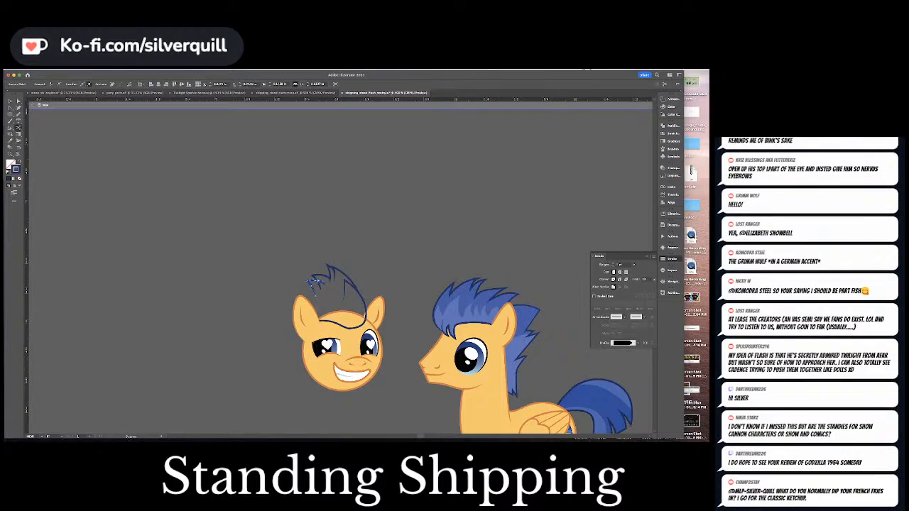
{"action": "key", "text": "a"}
{"action": "left_click", "coordinate": [343, 279]}
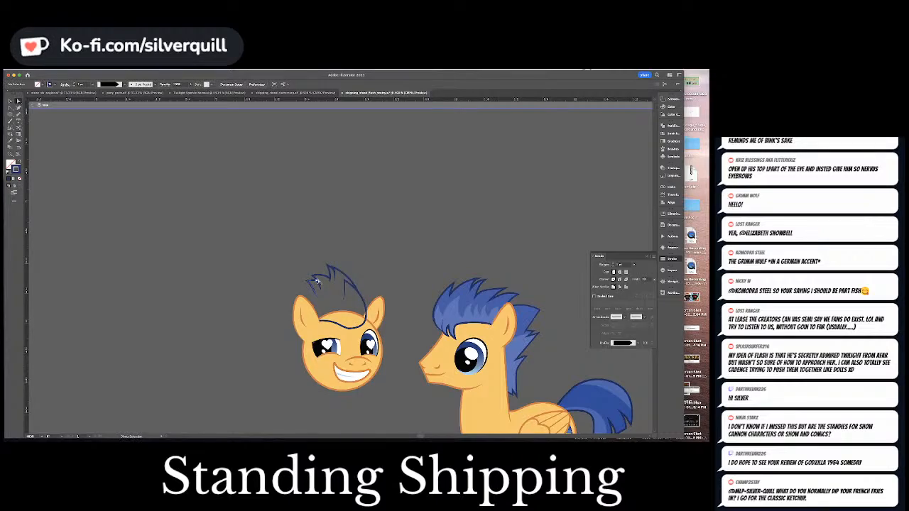
Align the inner end of the trimmed strand's upper edge with the outer edge of the arched strand.
{"action": "left_click", "coordinate": [346, 283]}
{"action": "key", "text": "super+equal"}
{"action": "key", "text": "super+equal"}
{"action": "key", "text": "super+equal"}
{"action": "key", "text": "super+equal"}
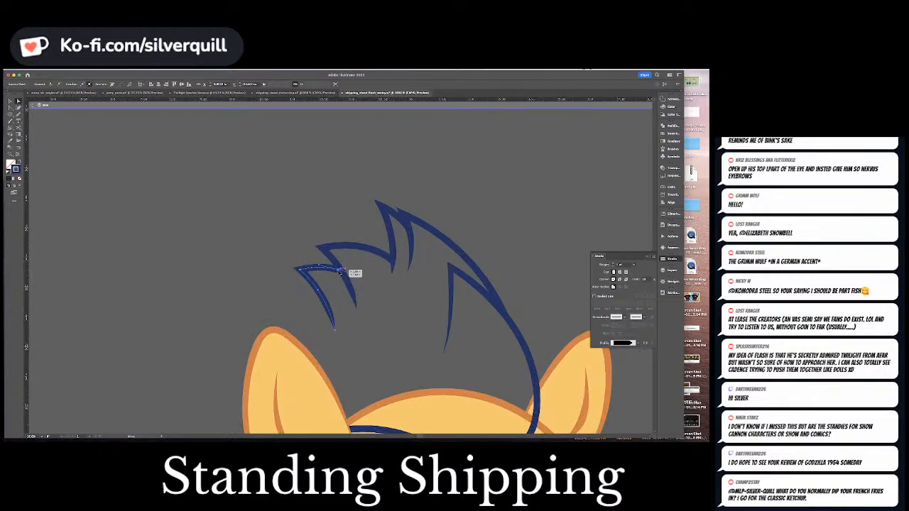
{"action": "left_click", "coordinate": [362, 272]}
{"action": "key", "text": "super+minus"}
{"action": "key", "text": "super+minus"}
{"action": "key", "text": "super+minus"}
{"action": "key", "text": "super+minus"}
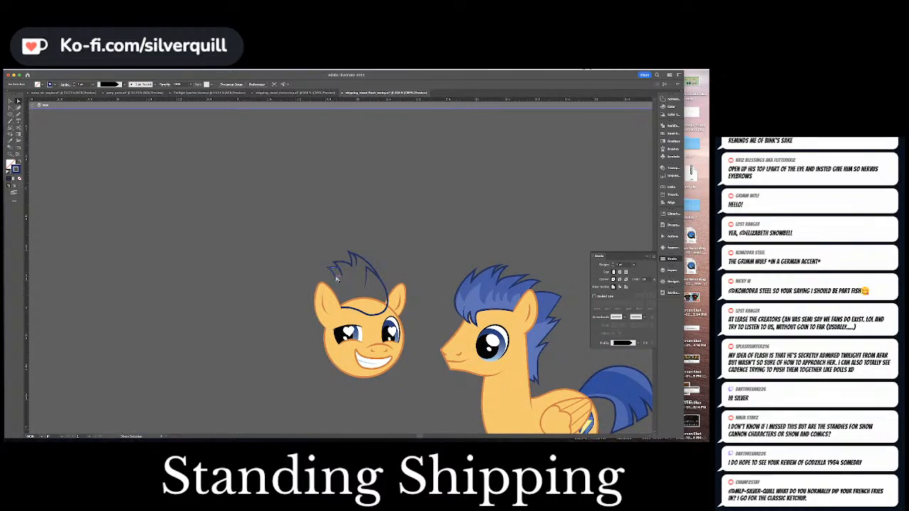
{"action": "left_click", "coordinate": [333, 274]}
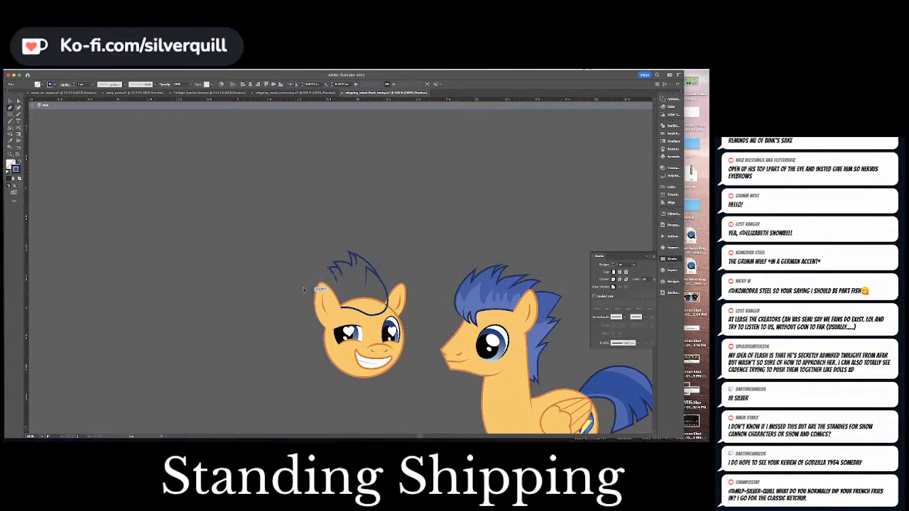
{"action": "left_click", "coordinate": [306, 296]}
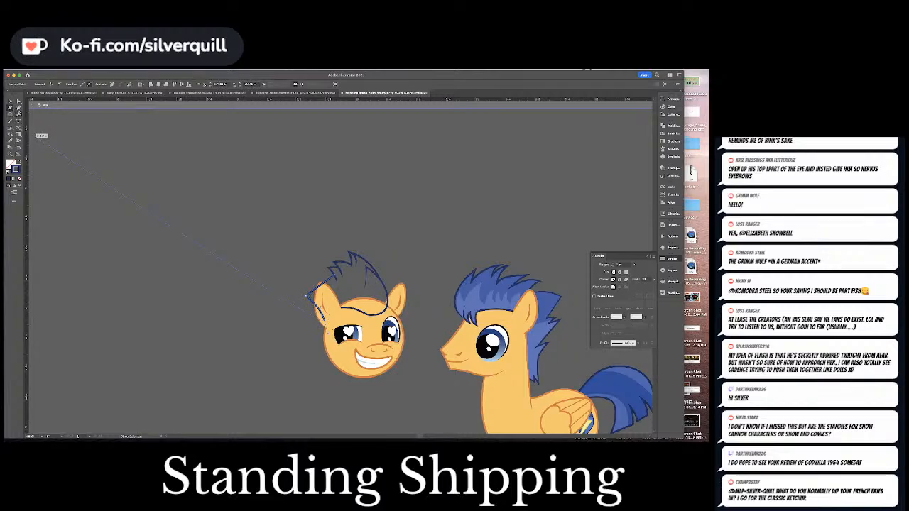
{"action": "key", "text": "v"}
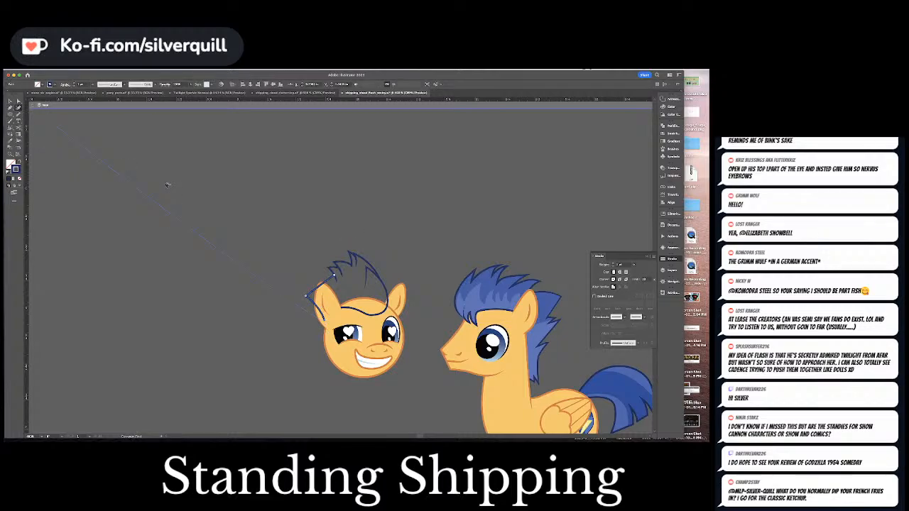
{"action": "key", "text": "super+z"}
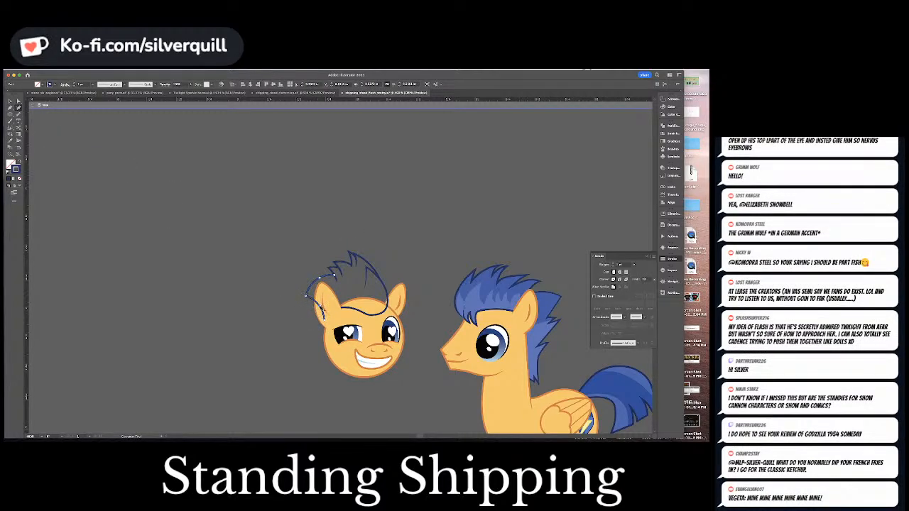
{"action": "key", "text": "a"}
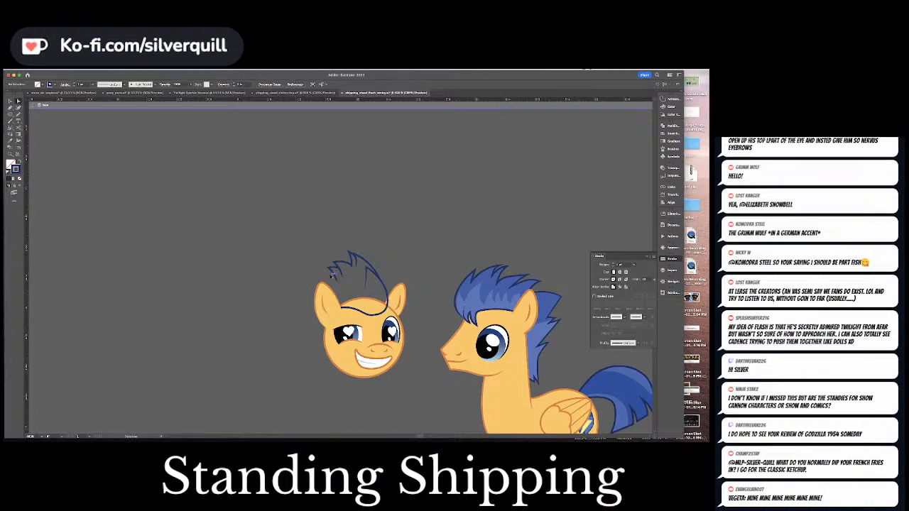
Restore the outer mane strand around the grinning head's left ear, and bring that ear with its inner detail in front of it.
{"action": "left_click_drag", "start_coordinate": [333, 276], "coordinate": [341, 267]}
{"action": "key", "text": "super+z"}
{"action": "key", "text": "a"}
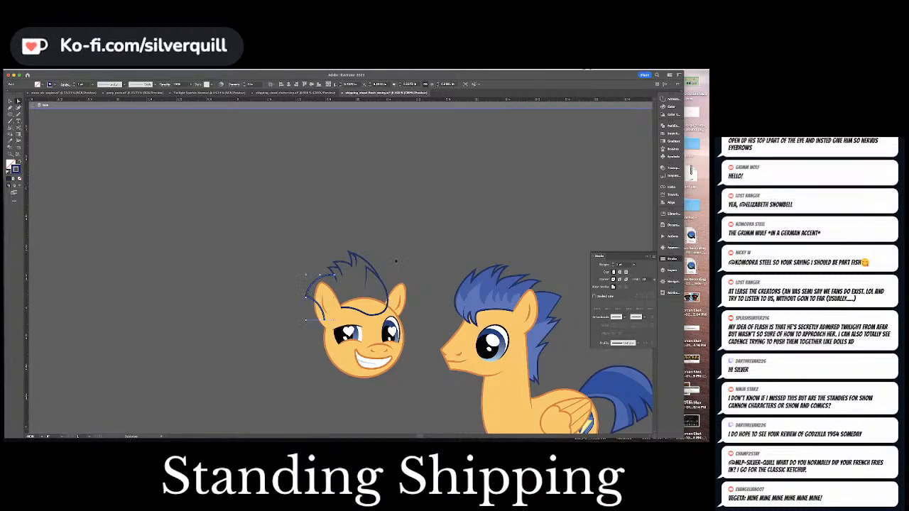
{"action": "left_click", "coordinate": [397, 261]}
{"action": "key", "text": "v"}
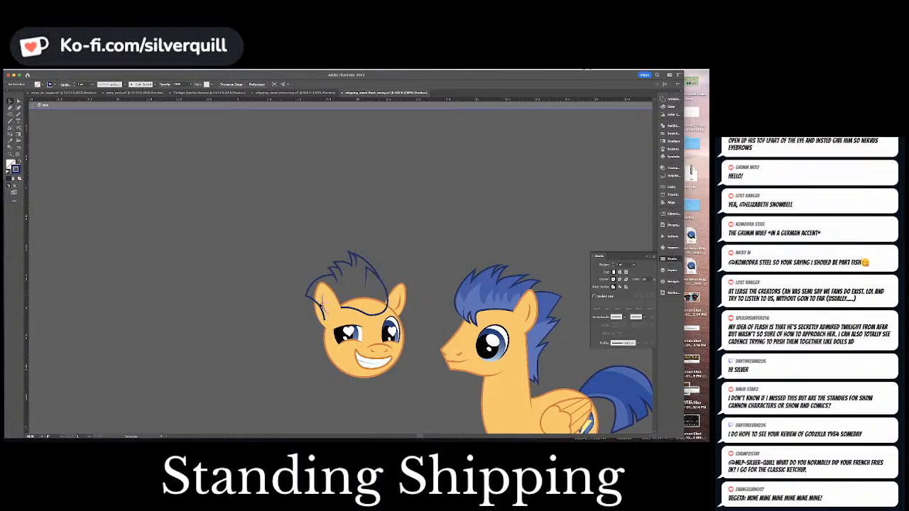
{"action": "left_click", "coordinate": [327, 302]}
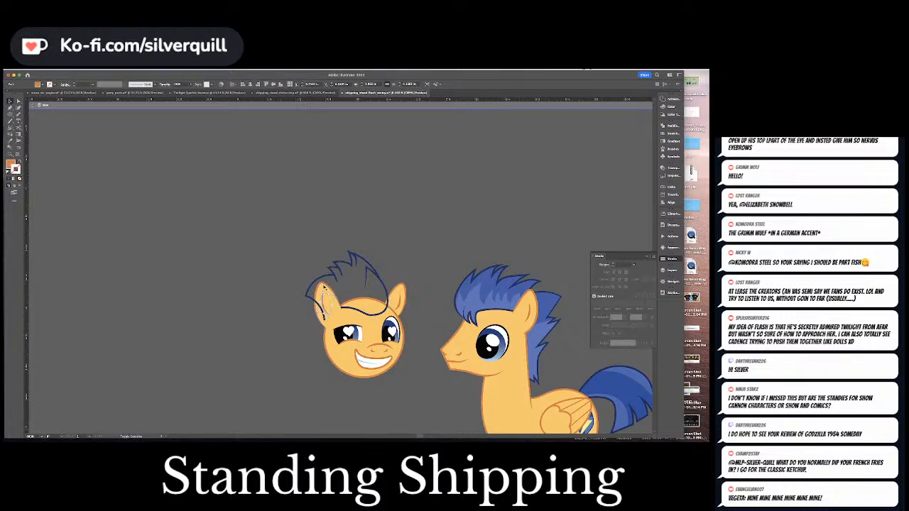
{"action": "left_click", "coordinate": [322, 286], "text": "shift"}
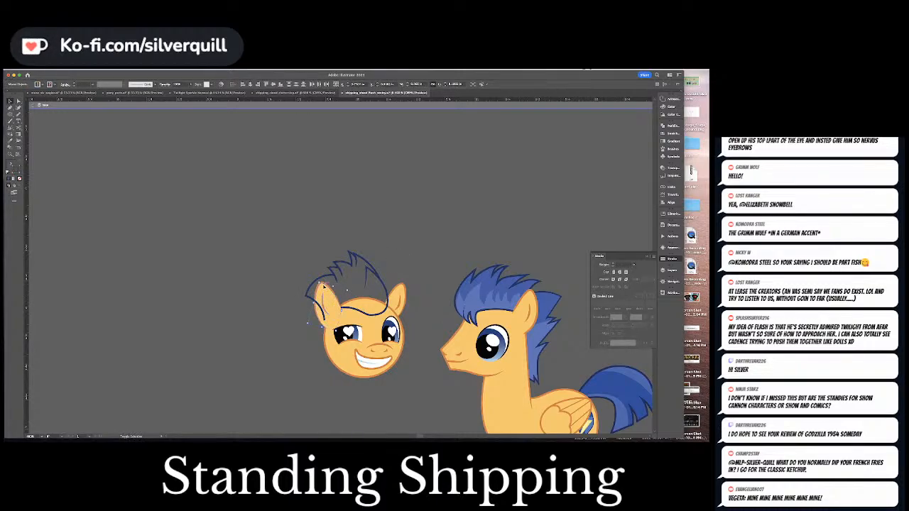
{"action": "left_click", "coordinate": [423, 249]}
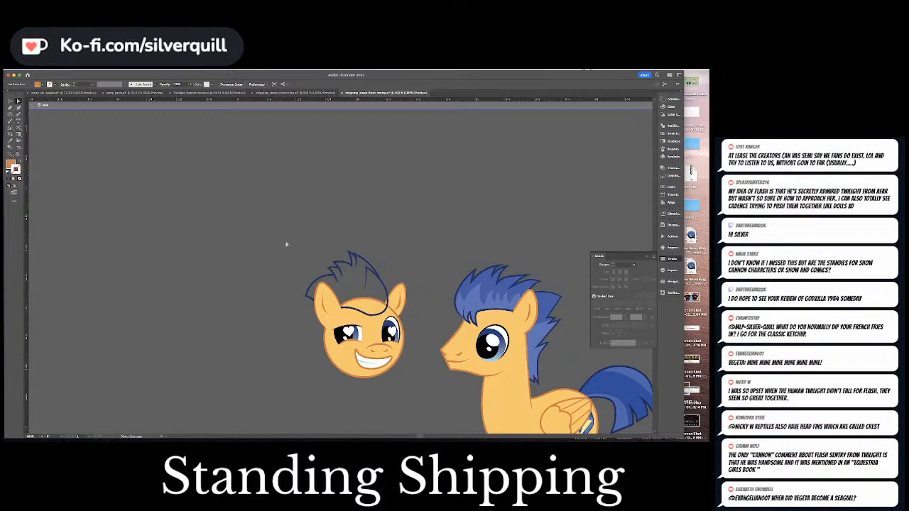
Expand all of the mane's line strokes into filled outlines and unite them into one shape with Pathfinder.
{"action": "key", "text": "super+equal"}
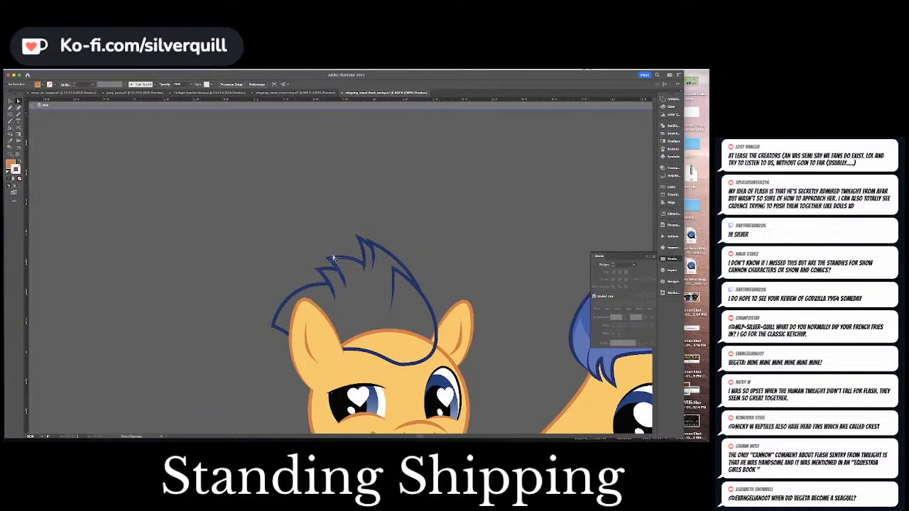
{"action": "left_click_drag", "start_coordinate": [360, 277], "coordinate": [269, 233]}
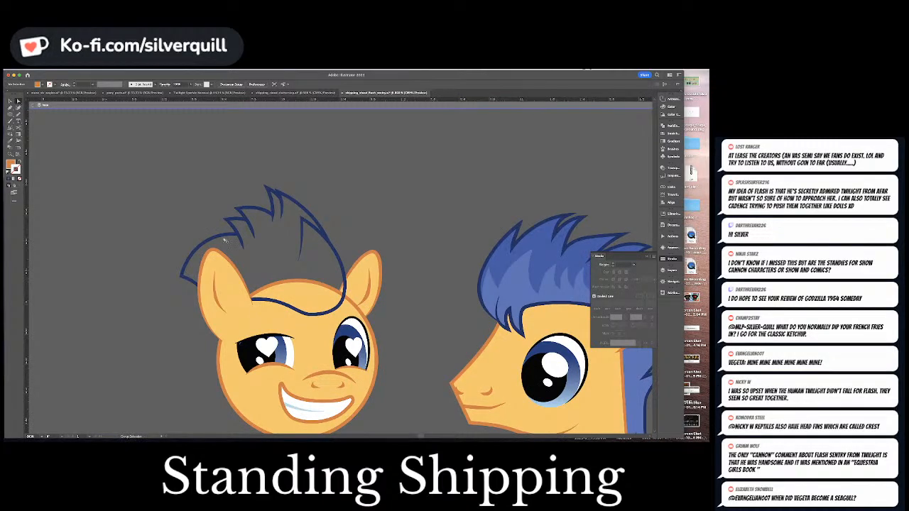
{"action": "left_click", "coordinate": [224, 238]}
{"action": "left_click", "coordinate": [225, 239], "text": "alt"}
{"action": "left_click", "coordinate": [311, 227], "text": "shift"}
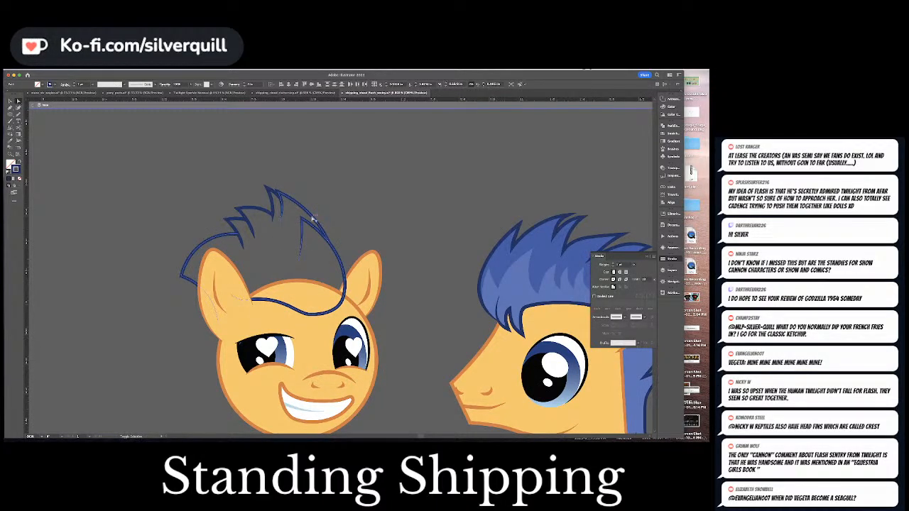
{"action": "left_click", "coordinate": [313, 220], "text": "shift"}
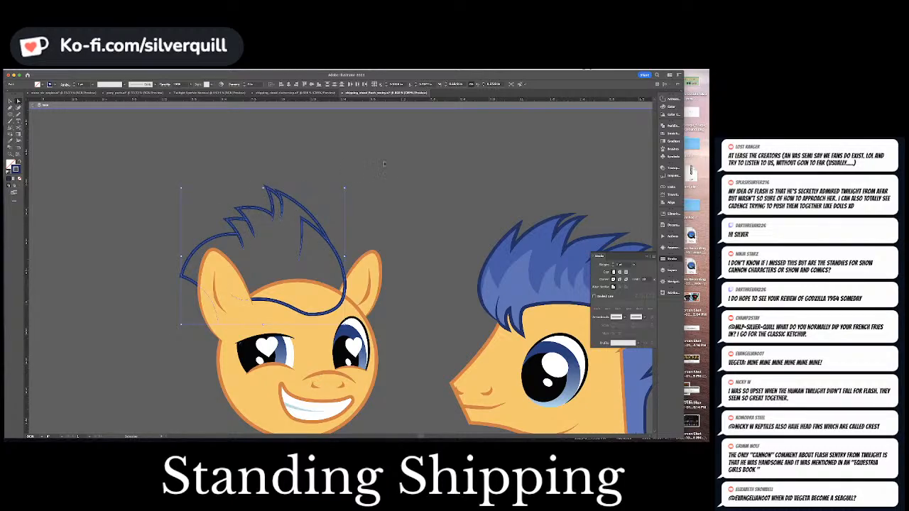
{"action": "key", "text": "a"}
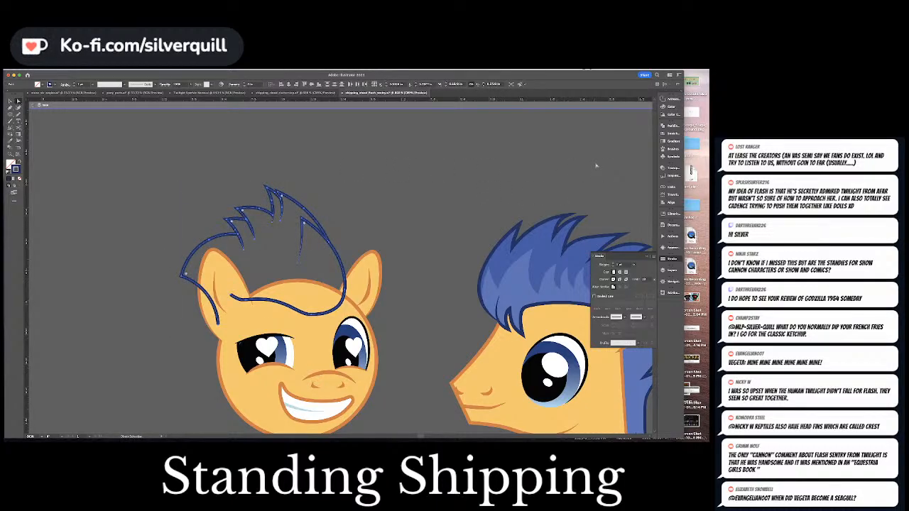
{"action": "key", "text": "super+shift+o"}
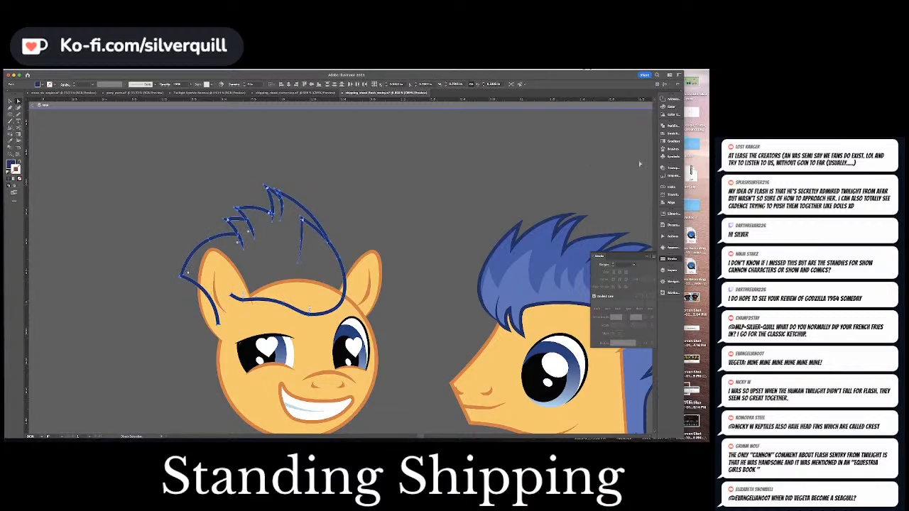
{"action": "left_click", "coordinate": [672, 125]}
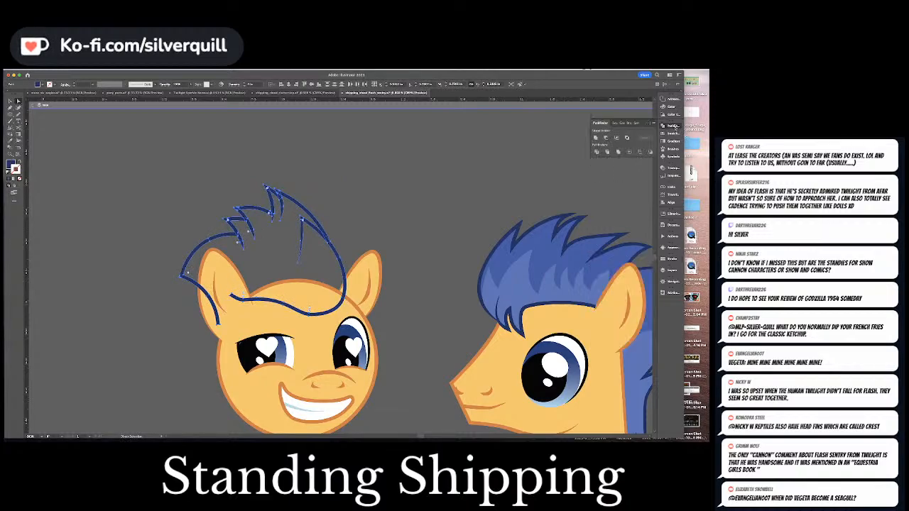
{"action": "left_click", "coordinate": [597, 140]}
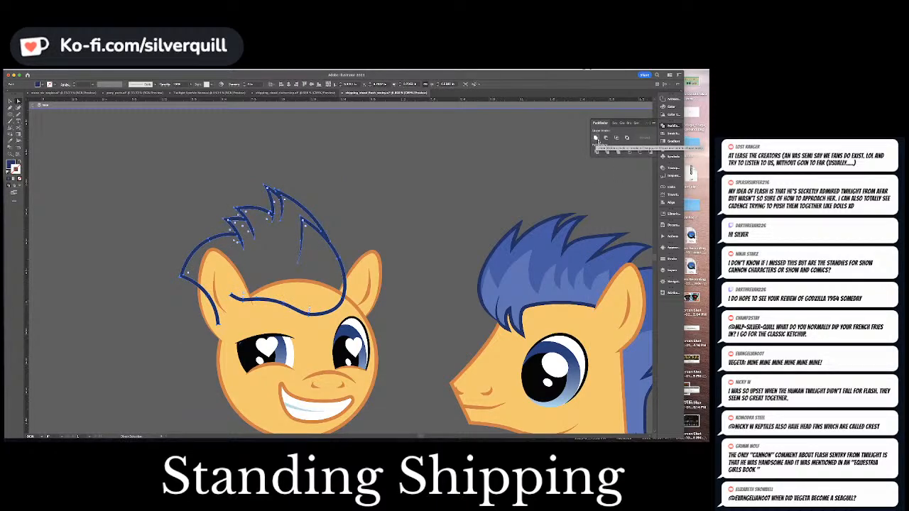
Draw a curved line joining the loose strand end over the left ear to the forehead hairline, and align its lower tip and arch.
{"action": "left_click", "coordinate": [226, 310]}
{"action": "left_click", "coordinate": [220, 324]}
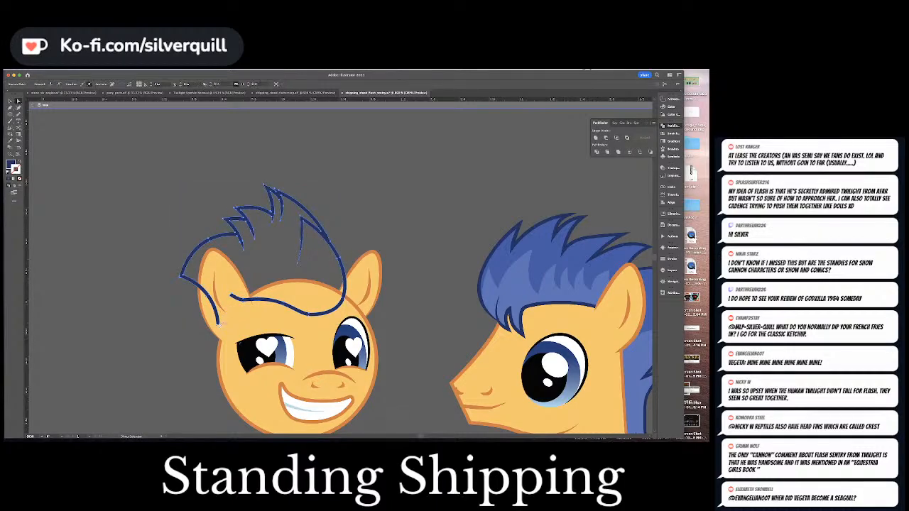
{"action": "key", "text": "super+shift+a"}
{"action": "key", "text": "p"}
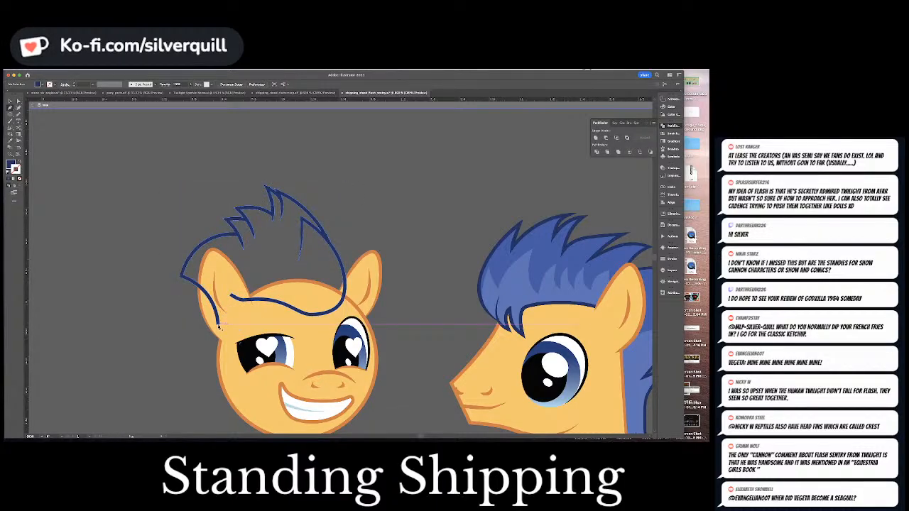
{"action": "left_click", "coordinate": [220, 324]}
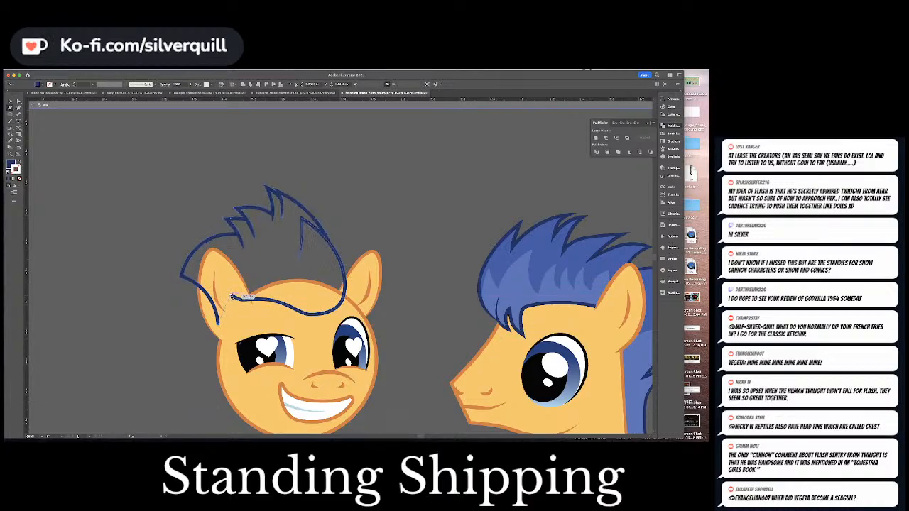
{"action": "left_click_drag", "start_coordinate": [230, 295], "coordinate": [241, 299]}
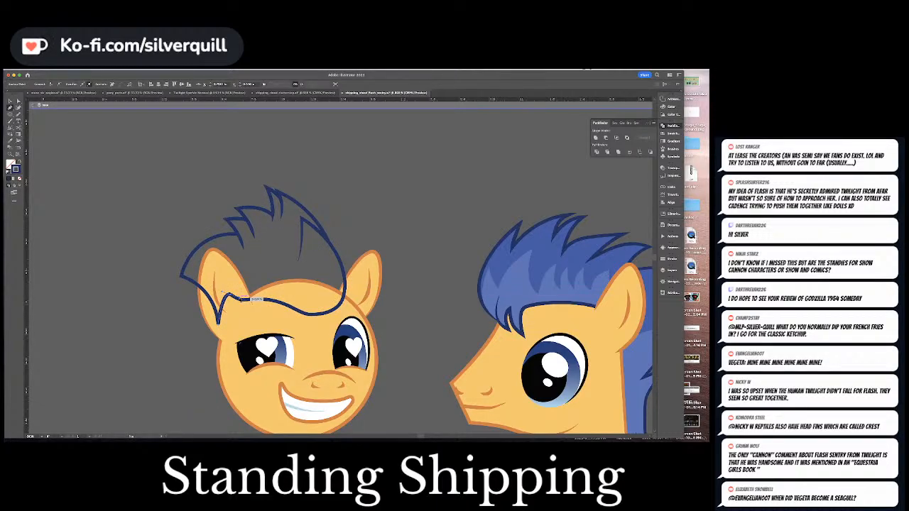
{"action": "scroll", "coordinate": [240, 299], "scroll_direction": "up", "scroll_amount": 5}
{"action": "left_click_drag", "start_coordinate": [342, 266], "coordinate": [303, 240]}
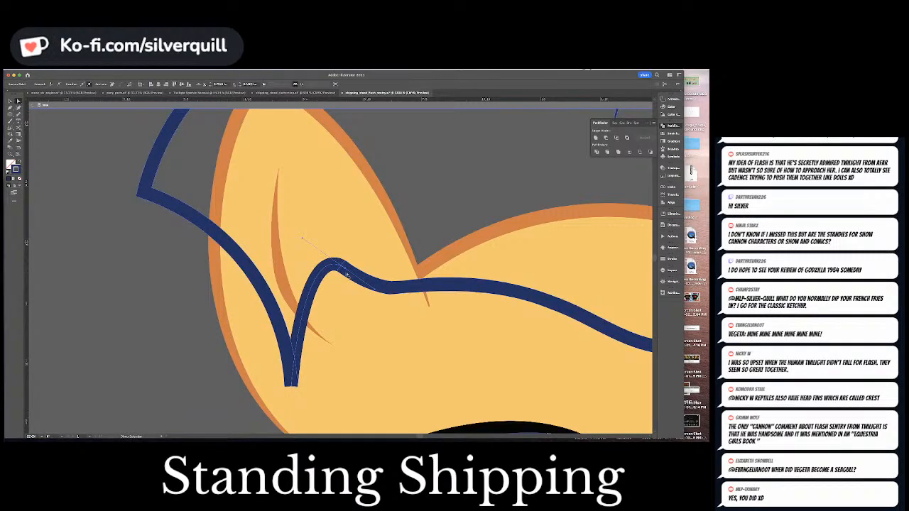
{"action": "mouse_move", "coordinate": [344, 268]}
{"action": "left_mouse_down"}
{"action": "mouse_move", "coordinate": [335, 260]}
{"action": "mouse_move", "coordinate": [343, 269]}
{"action": "left_mouse_up"}
{"action": "left_click_drag", "start_coordinate": [291, 386], "coordinate": [291, 381]}
Expand the connecting curve's stroke into a filled outline and unite it with the mane outline.
{"action": "key", "text": "super+shift+o"}
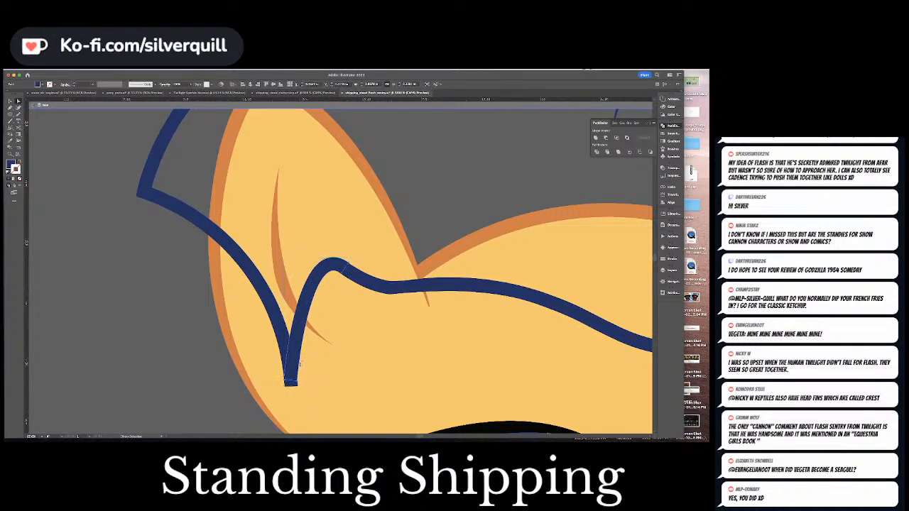
{"action": "left_click", "coordinate": [366, 279], "text": "shift"}
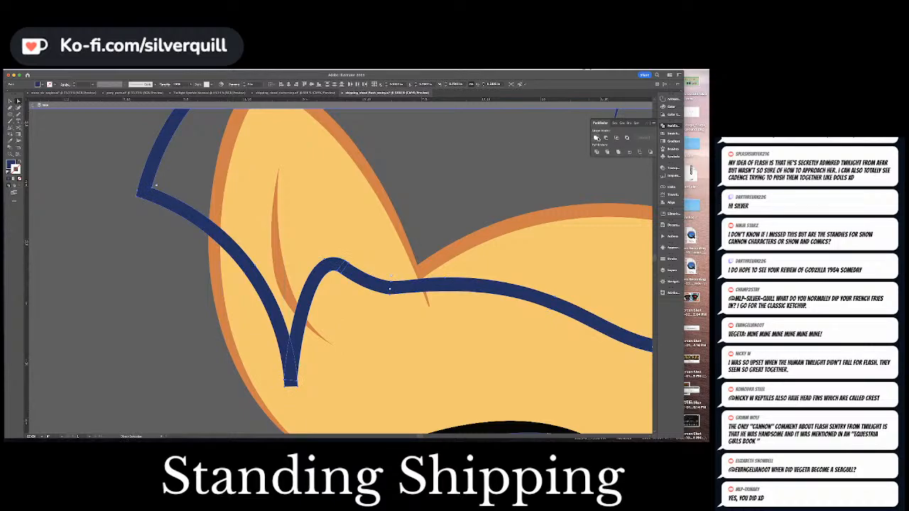
{"action": "left_click", "coordinate": [596, 138]}
{"action": "key", "text": "super+shift+a"}
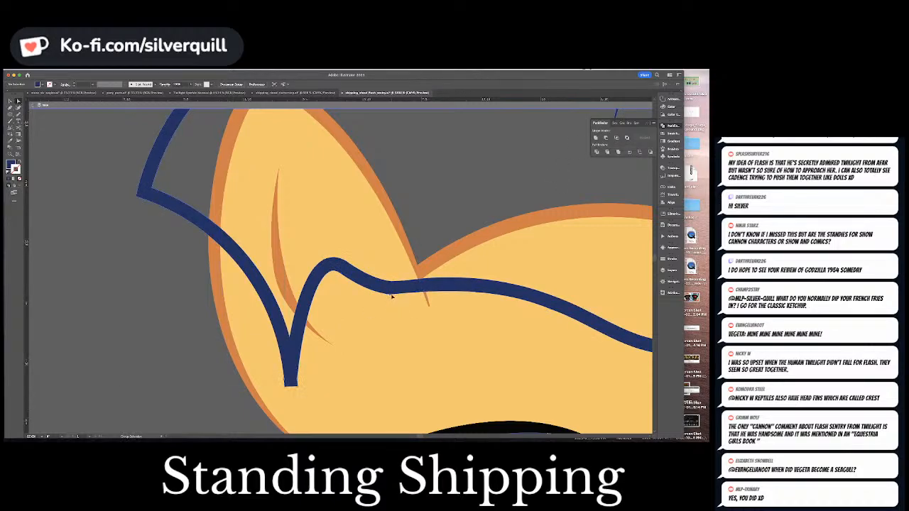
Create a solid navy shape filling the interior of the closed mane outline, layered behind the left ear.
{"action": "left_click", "coordinate": [390, 292]}
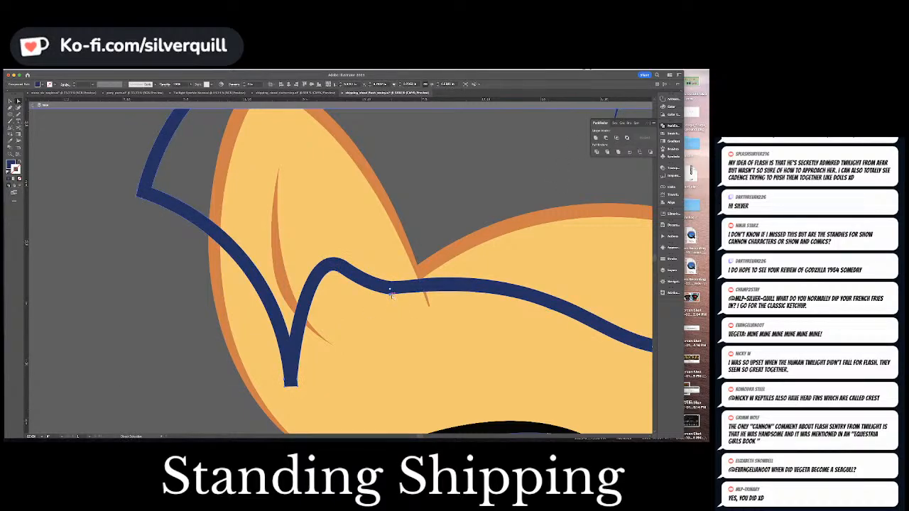
{"action": "key", "text": "super+minus"}
{"action": "key", "text": "super+minus"}
{"action": "key", "text": "super+minus"}
{"action": "key", "text": "super+minus"}
{"action": "key", "text": "v"}
{"action": "left_click", "coordinate": [417, 272]}
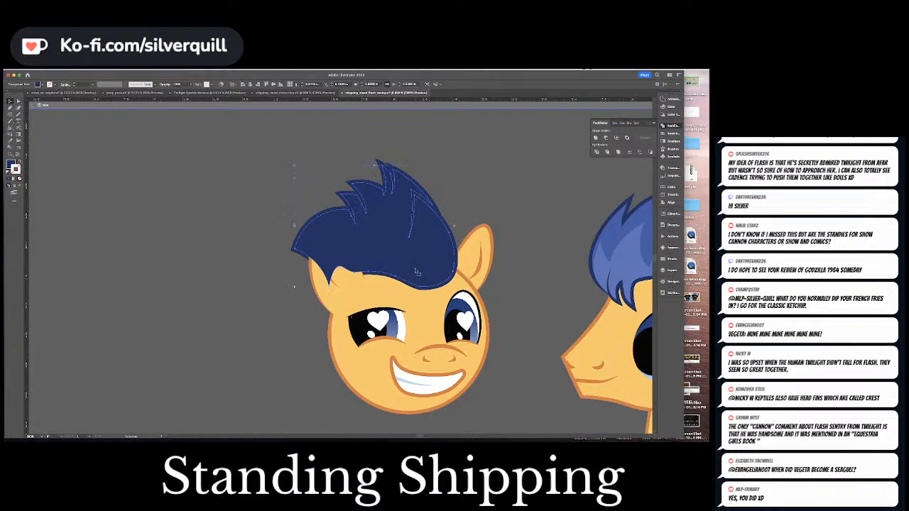
{"action": "key", "text": "Delete"}
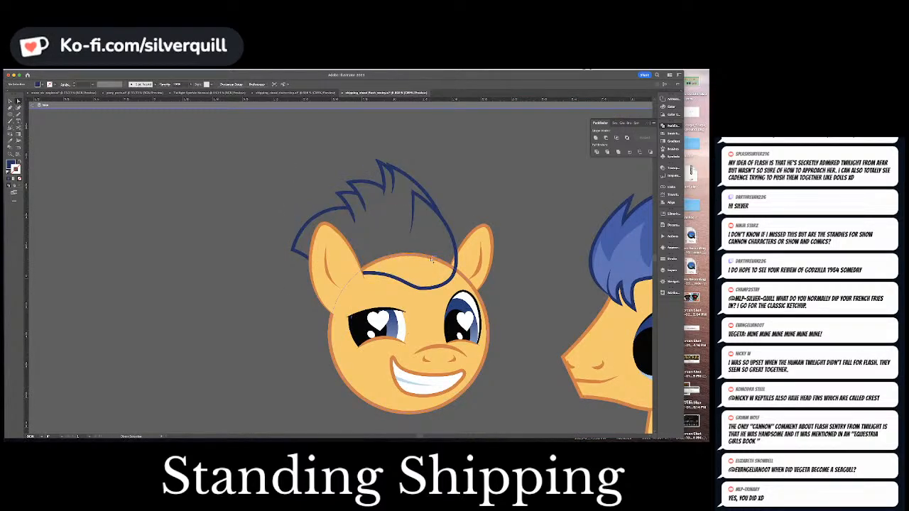
{"action": "key", "text": "super+z"}
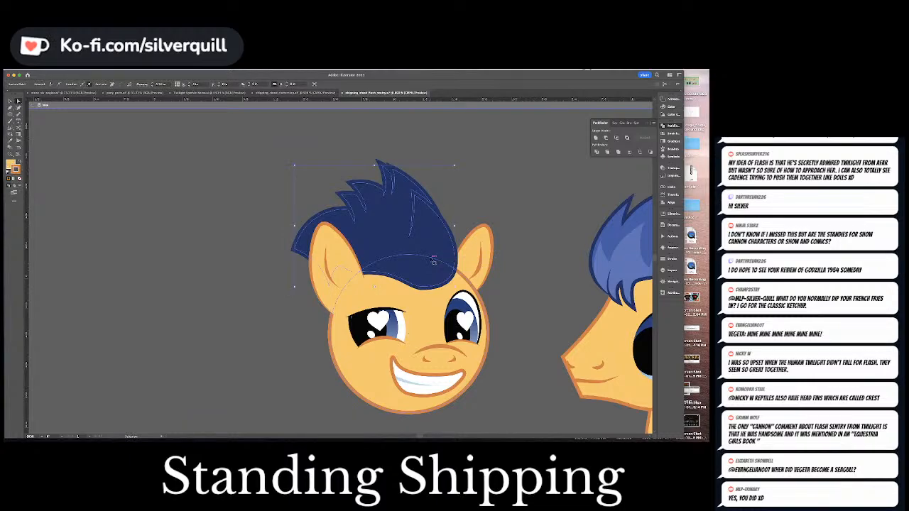
Recolor the mane's fill shape with the medium blue sampled from the neighbouring pony's mane, keeping the outline navy.
{"action": "key", "text": "i"}
{"action": "scroll", "coordinate": [434, 260], "scroll_direction": "right", "scroll_amount": 5}
{"action": "left_click", "coordinate": [537, 213]}
{"action": "key", "text": "super+shift+a"}
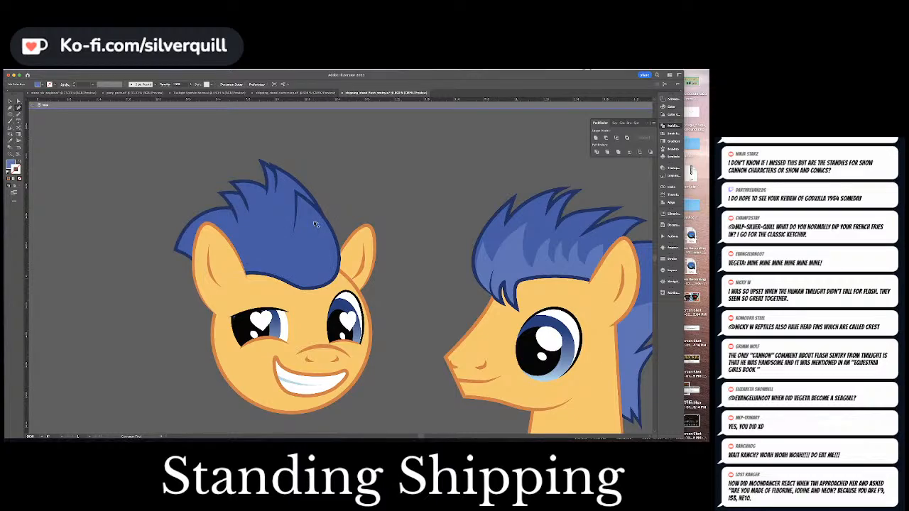
Draw the zigzag upper edge of a lighter blue highlight across the mane, from the inner strand tip to the left ear.
{"action": "left_click", "coordinate": [295, 261]}
{"action": "left_click", "coordinate": [295, 260]}
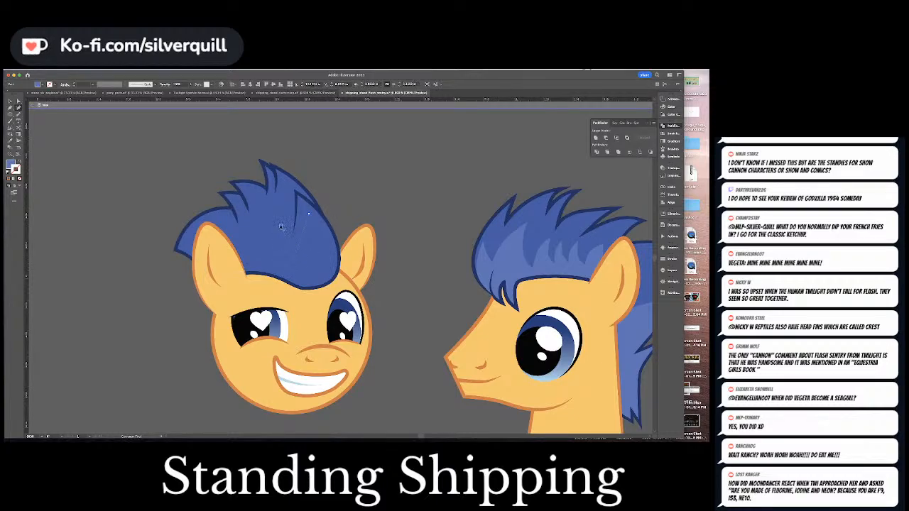
{"action": "left_click", "coordinate": [275, 221]}
{"action": "left_click", "coordinate": [268, 246]}
{"action": "left_click", "coordinate": [259, 229]}
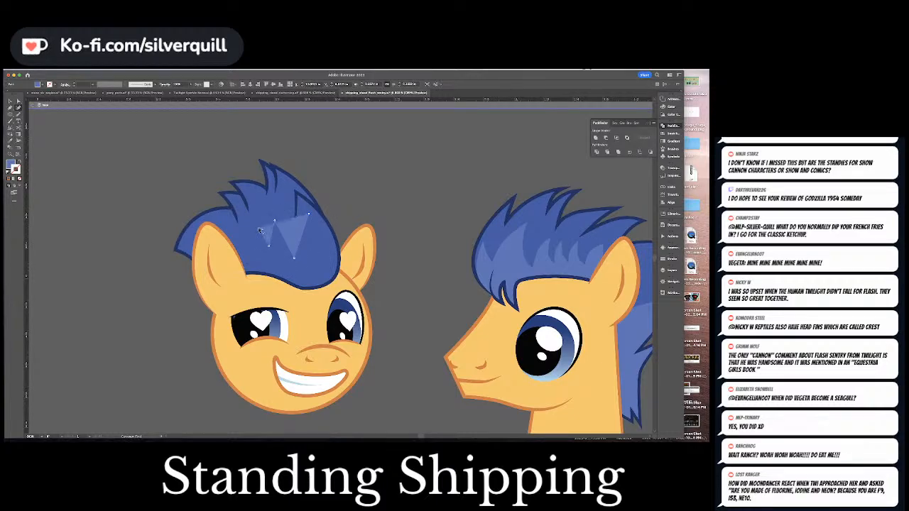
{"action": "left_click", "coordinate": [254, 245]}
{"action": "left_click", "coordinate": [239, 229]}
{"action": "left_click", "coordinate": [240, 248]}
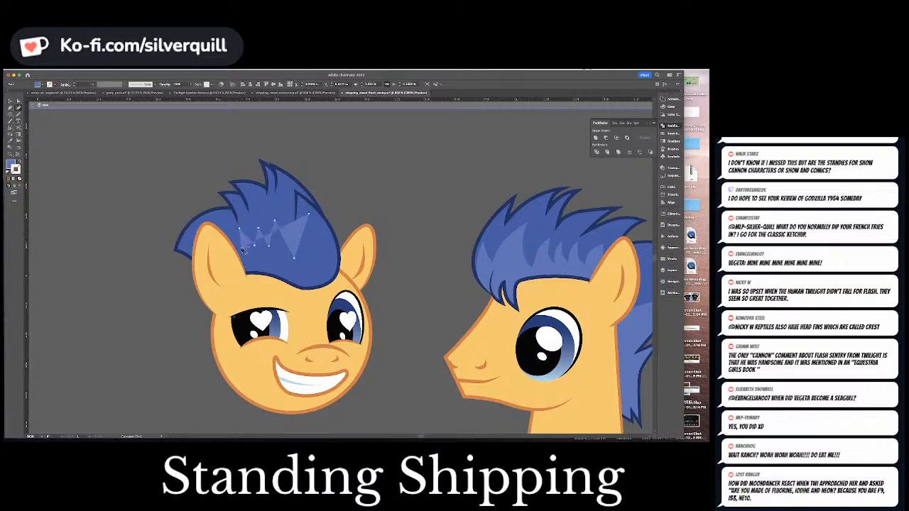
{"action": "left_click", "coordinate": [228, 231]}
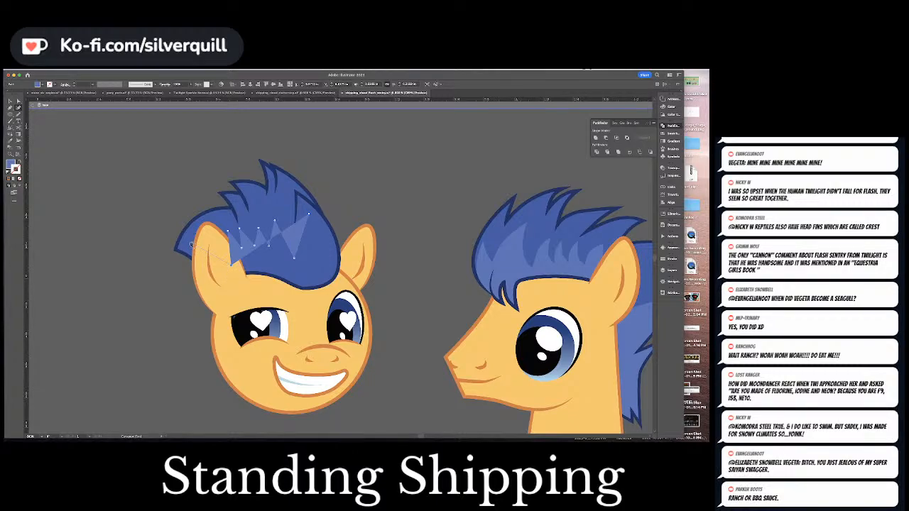
Continue the highlight behind the left ear and along the mane's lower edge, bending its straight sides into curves that follow the hair.
{"action": "left_click", "coordinate": [191, 244]}
{"action": "left_click", "coordinate": [309, 278]}
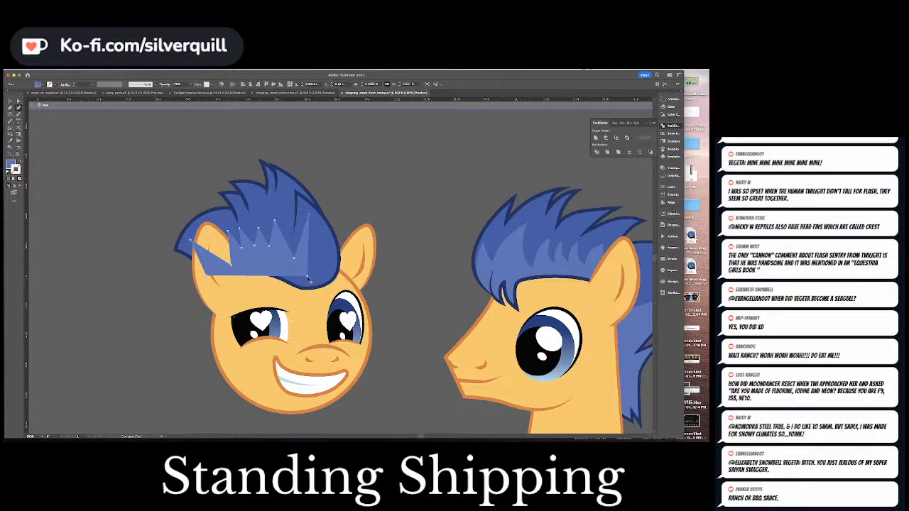
{"action": "left_click_drag", "start_coordinate": [312, 282], "coordinate": [316, 287]}
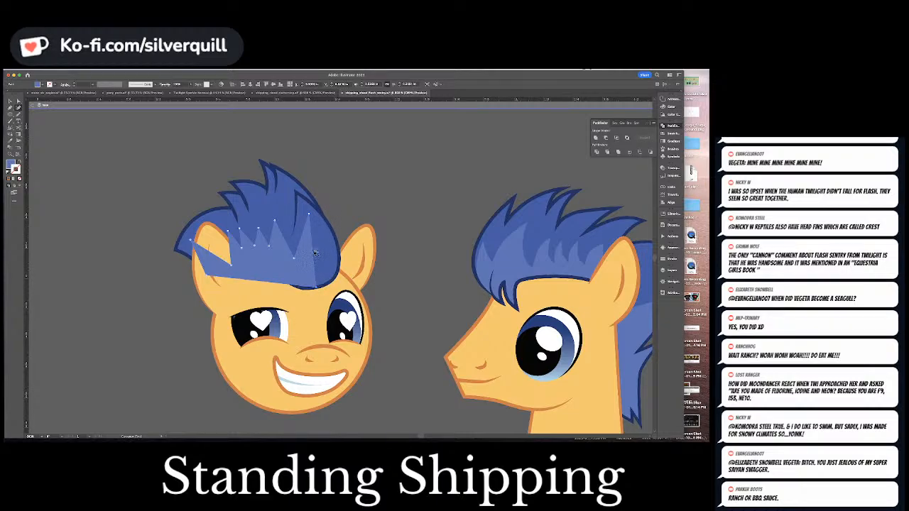
{"action": "left_click_drag", "start_coordinate": [313, 252], "coordinate": [337, 278]}
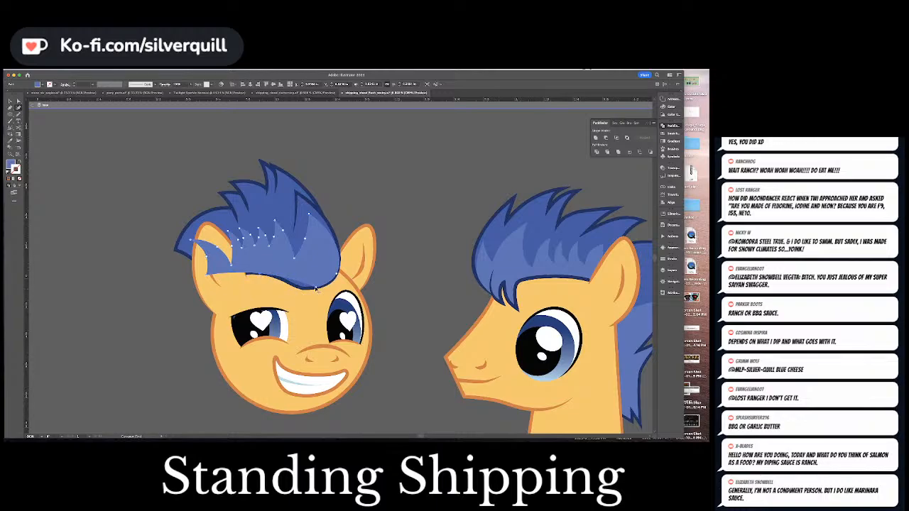
{"action": "left_click", "coordinate": [259, 273]}
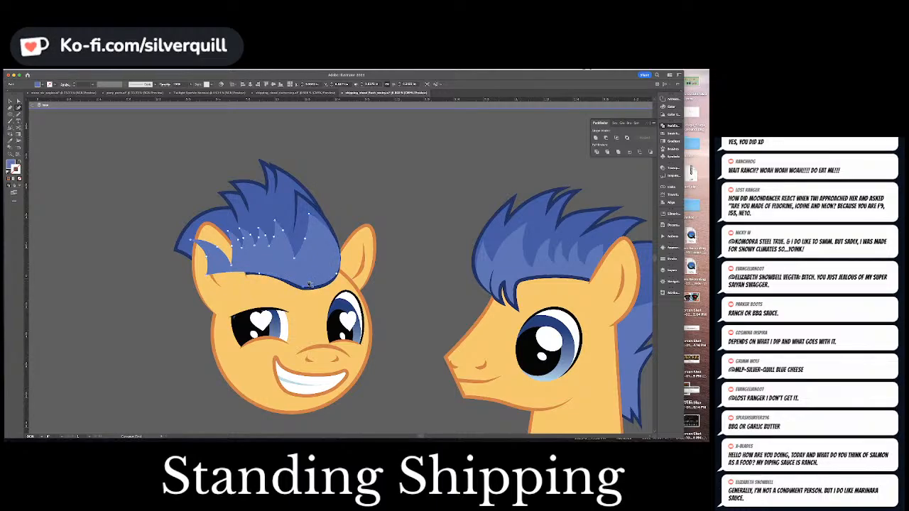
Send the lighter highlight behind the left ear and the navy mane outline, and deselect it.
{"action": "key", "text": "super+bracketleft"}
{"action": "key", "text": "a"}
{"action": "left_click", "coordinate": [417, 210]}
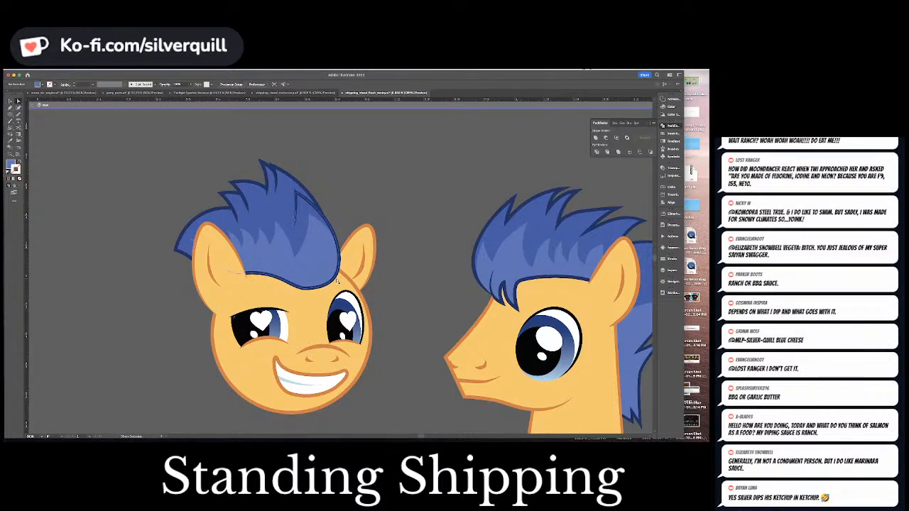
Draw a zigzag navy outline for hanging forelock strands at the mane's lower edge, over the forehead beside the right eye.
{"action": "left_click", "coordinate": [336, 281]}
{"action": "key", "text": "v"}
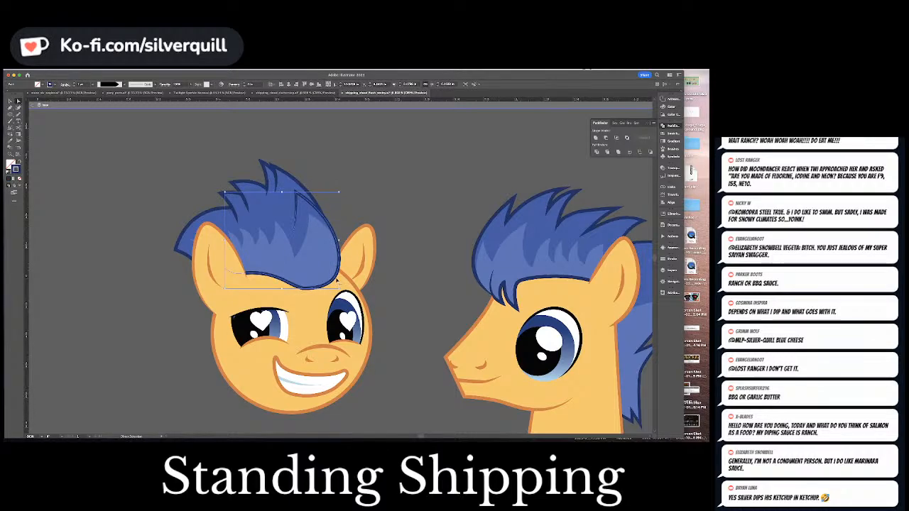
{"action": "key", "text": "super+shift+a"}
{"action": "key", "text": "p"}
{"action": "left_click", "coordinate": [328, 269]}
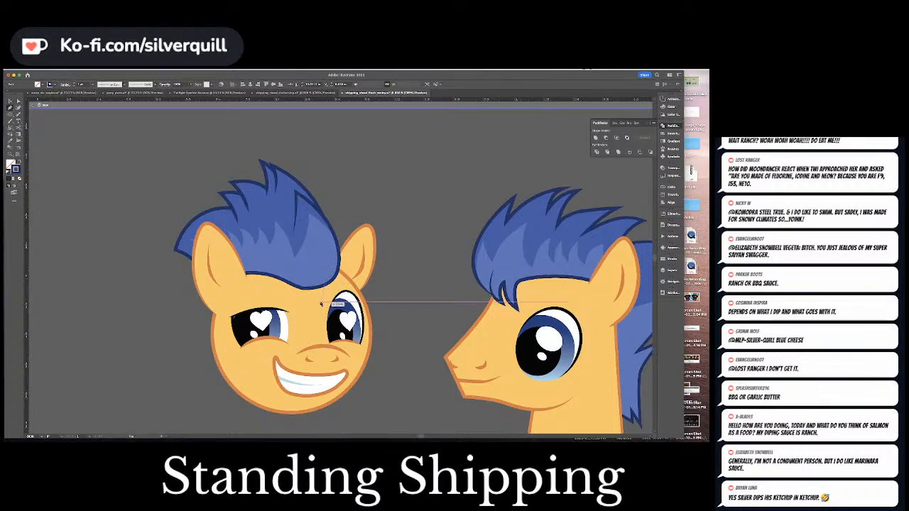
{"action": "left_click", "coordinate": [310, 305]}
{"action": "left_click", "coordinate": [310, 279]}
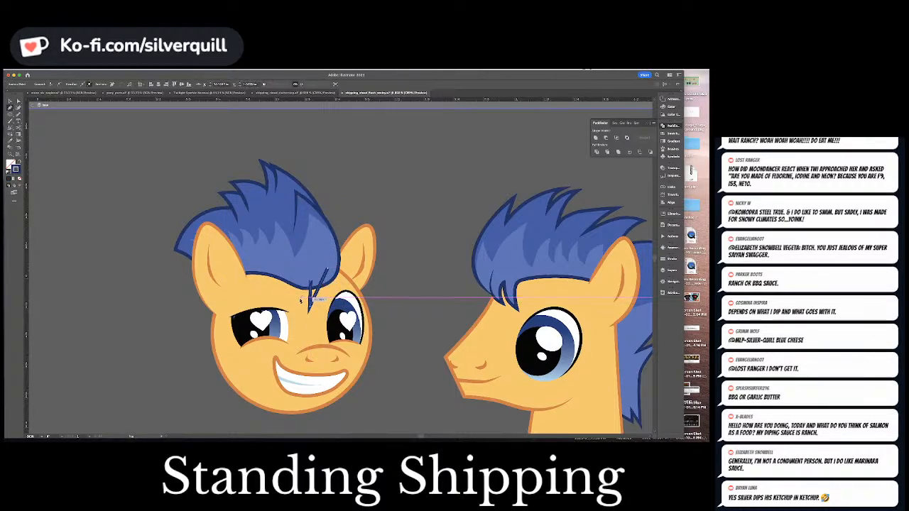
{"action": "left_click", "coordinate": [298, 305]}
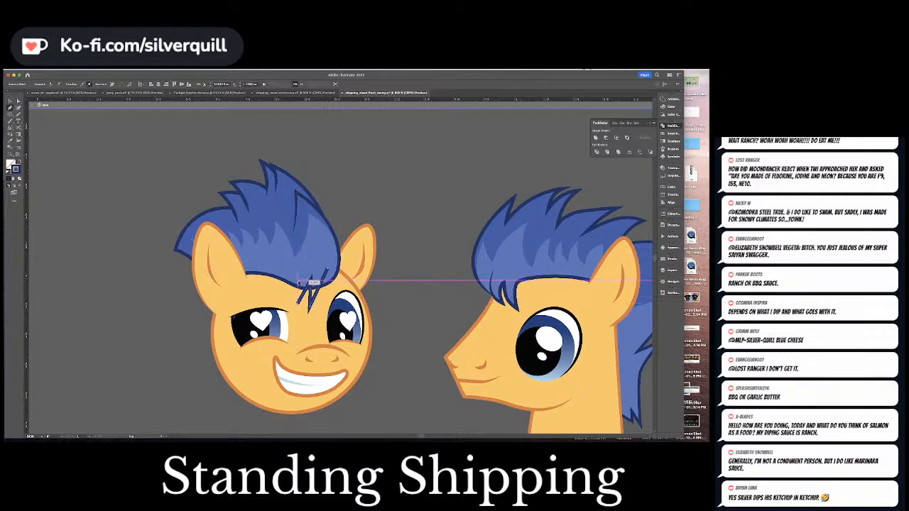
{"action": "left_click", "coordinate": [296, 275]}
Bend the forelock strands' straight sides into curves and fill the shape with the mane's lighter blue.
{"action": "left_click", "coordinate": [18, 108]}
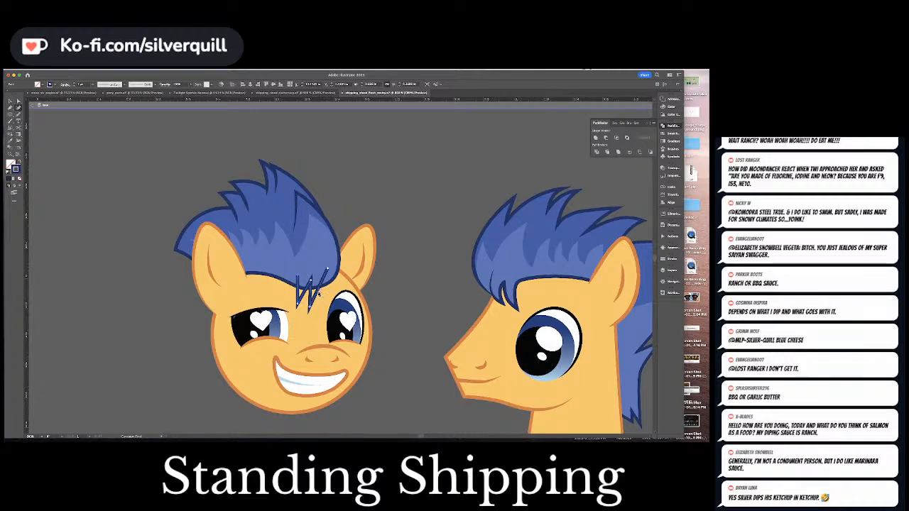
{"action": "left_click_drag", "start_coordinate": [318, 291], "coordinate": [311, 295]}
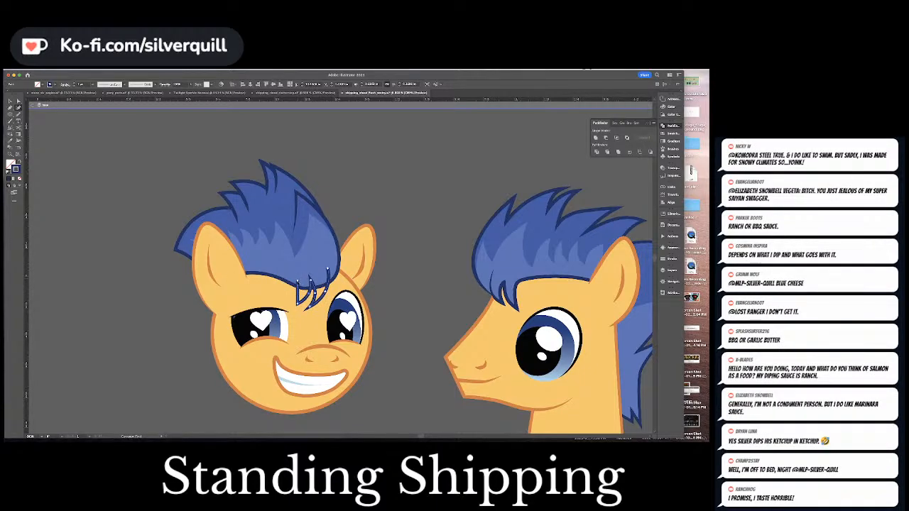
{"action": "left_click_drag", "start_coordinate": [296, 292], "coordinate": [301, 293]}
{"action": "key", "text": "i"}
{"action": "left_click", "coordinate": [321, 292]}
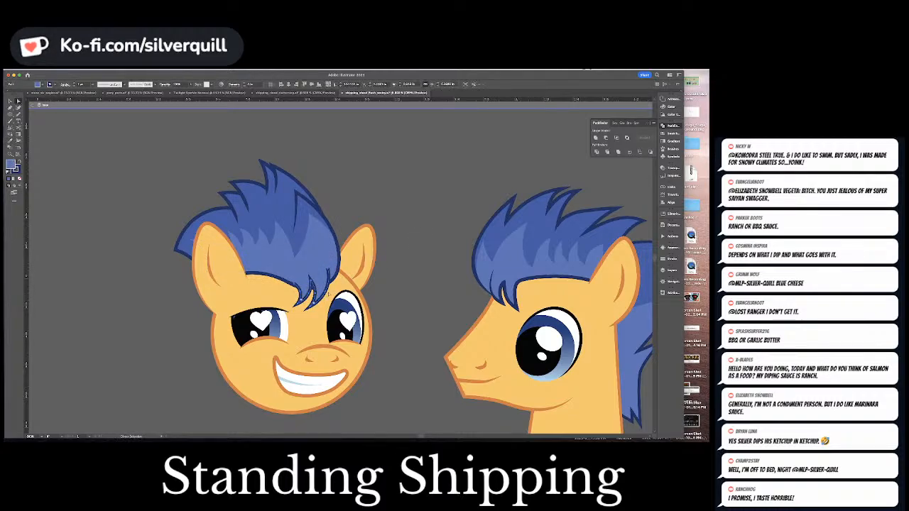
Apply a tapered width profile to the forelock's outline, adjust its lighter fill to fit the strands, and deselect it.
{"action": "left_click", "coordinate": [669, 258]}
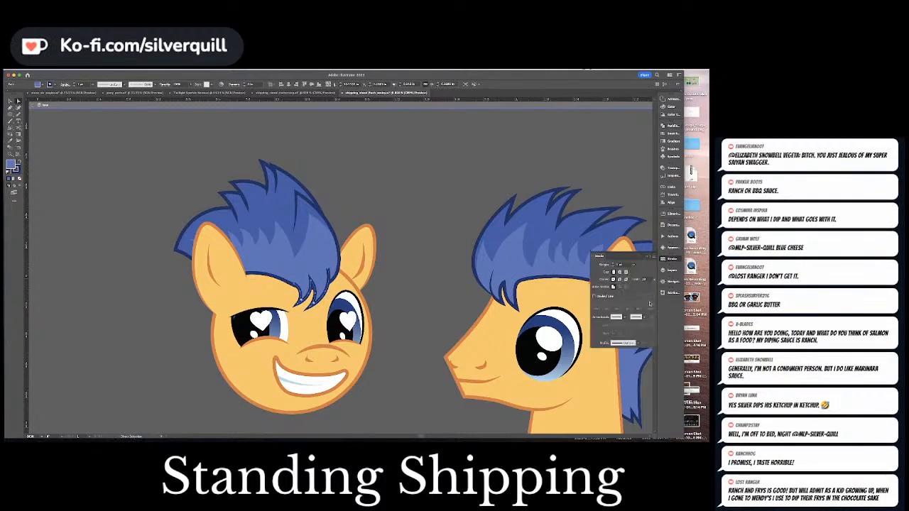
{"action": "left_click", "coordinate": [625, 342]}
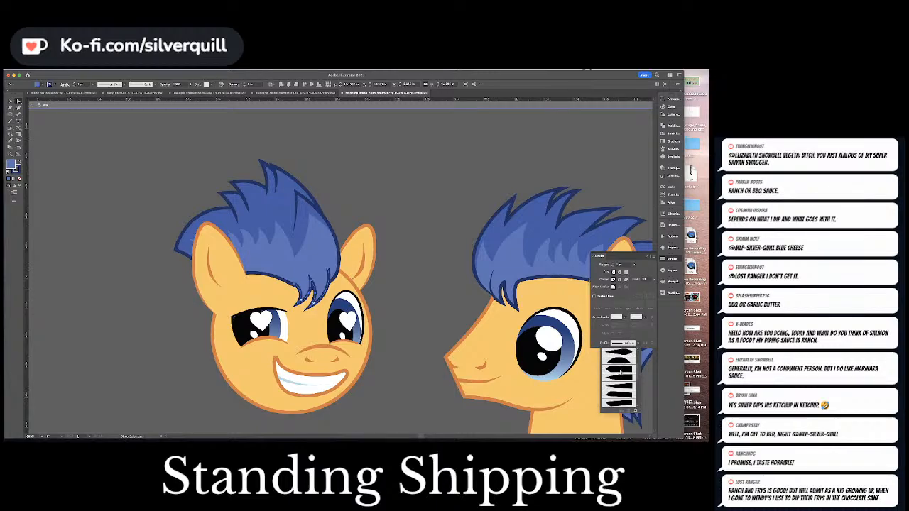
{"action": "left_click", "coordinate": [619, 370]}
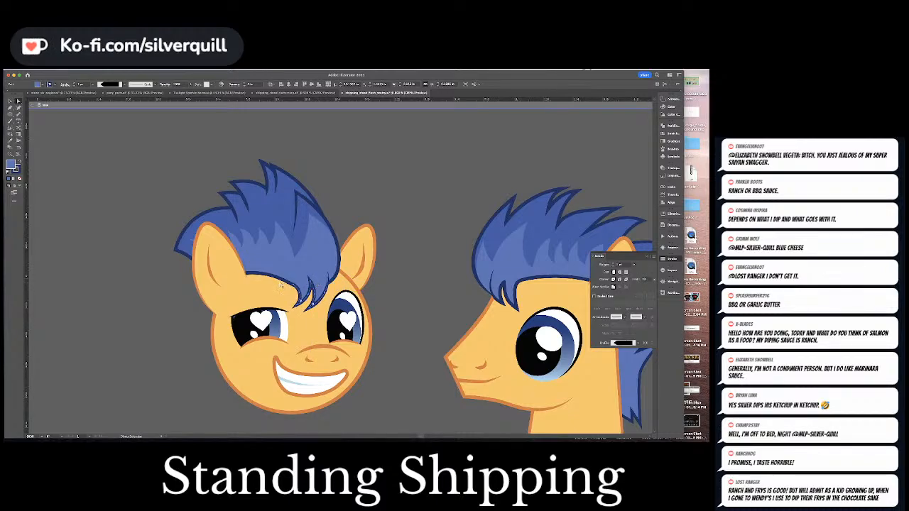
{"action": "left_click", "coordinate": [315, 291]}
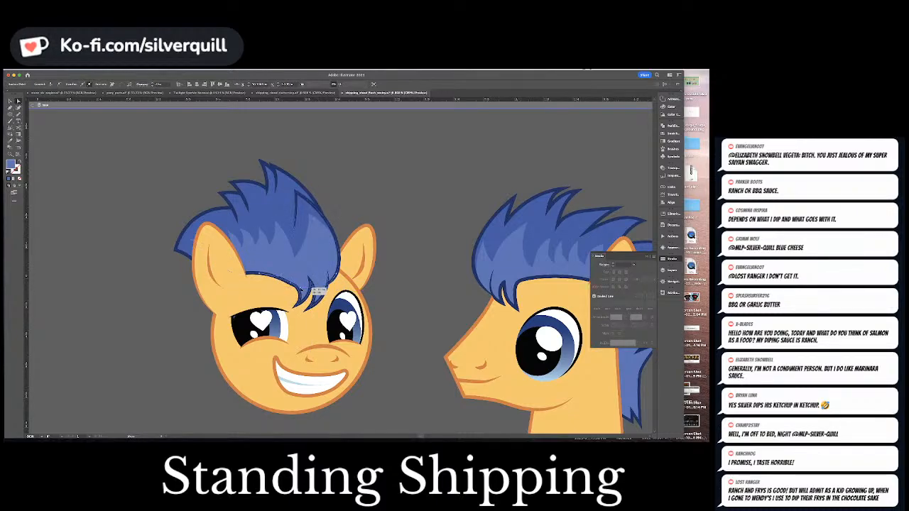
{"action": "left_click", "coordinate": [371, 190]}
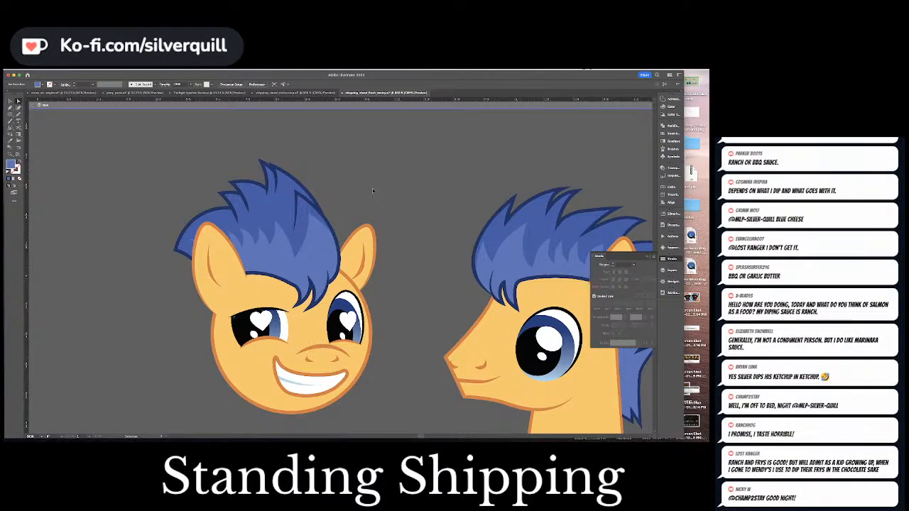
Cut the whole new grinning head from beside the pony.
{"action": "key", "text": "super+minus"}
{"action": "key", "text": "super+minus"}
{"action": "key", "text": "super+minus"}
{"action": "key", "text": "super+minus"}
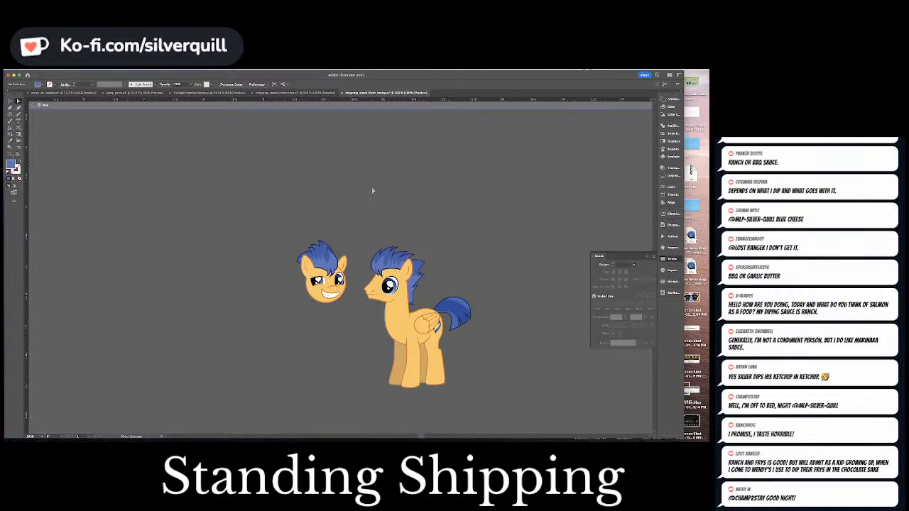
{"action": "key", "text": "v"}
{"action": "left_click_drag", "start_coordinate": [276, 237], "coordinate": [341, 287]}
{"action": "key", "text": "Delete"}
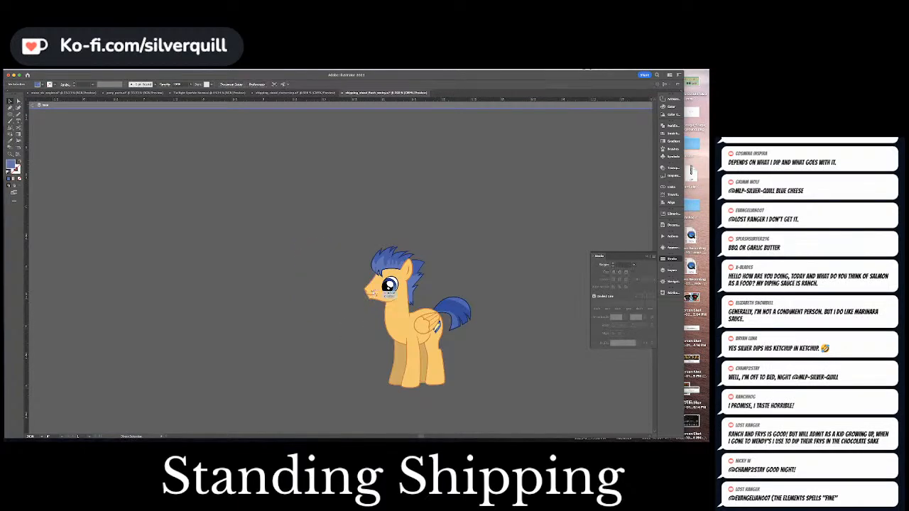
Enter the pony's group, move the old profile head off the body, and place the new grinning head on the neck.
{"action": "double_click", "coordinate": [374, 292]}
{"action": "key", "text": "super+a"}
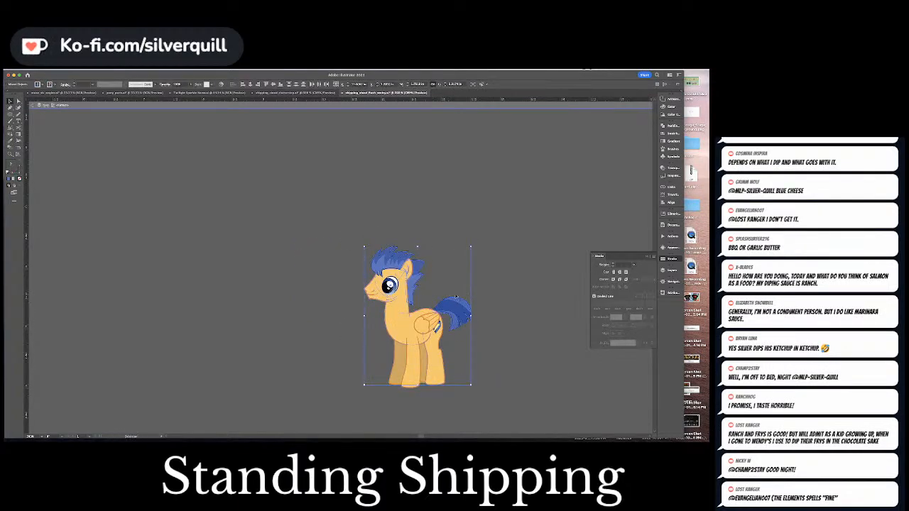
{"action": "left_click", "coordinate": [341, 284]}
{"action": "left_click", "coordinate": [395, 298]}
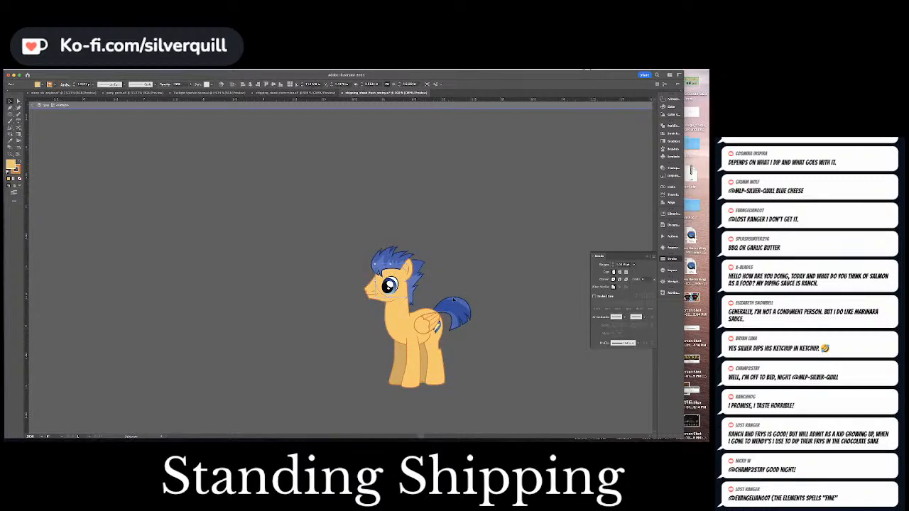
{"action": "left_click_drag", "start_coordinate": [389, 291], "coordinate": [421, 286]}
{"action": "left_click", "coordinate": [458, 268]}
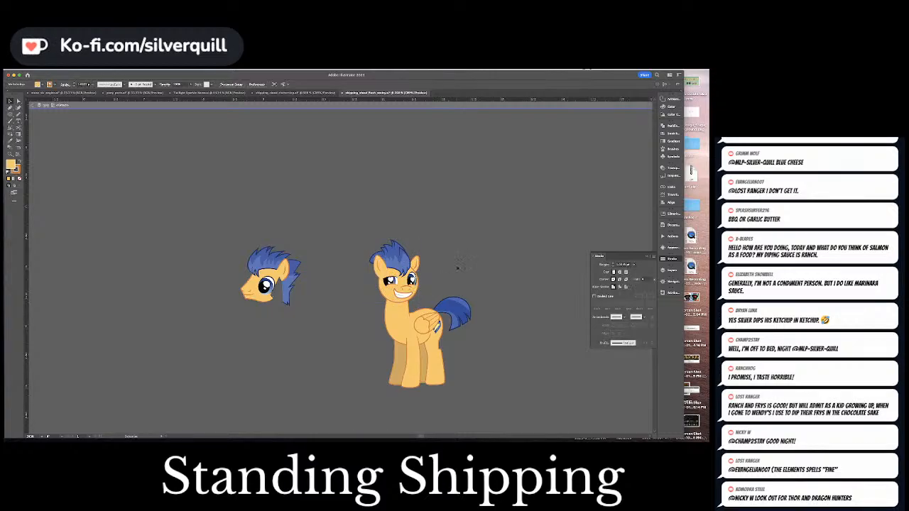
Extend the outline and blue fill of the mane behind the left ear down toward the cheek.
{"action": "key", "text": "super+equal"}
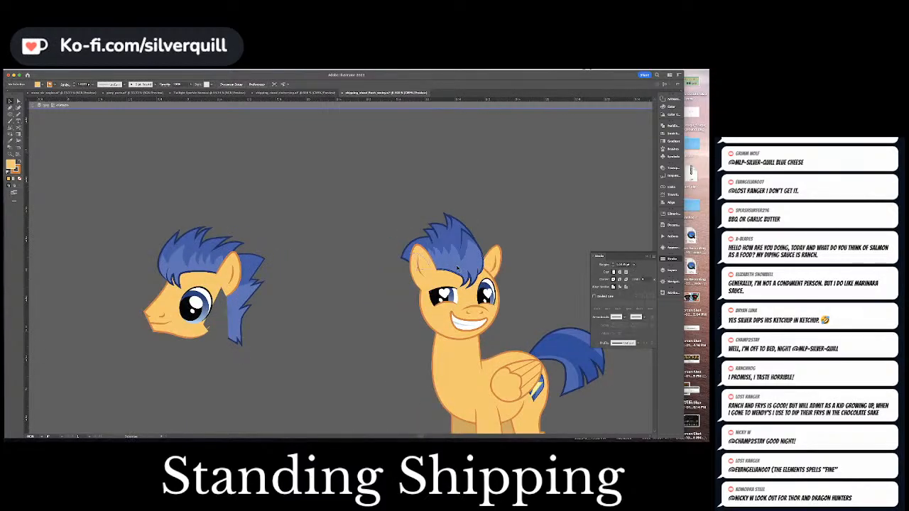
{"action": "key", "text": "a"}
{"action": "left_click", "coordinate": [416, 267]}
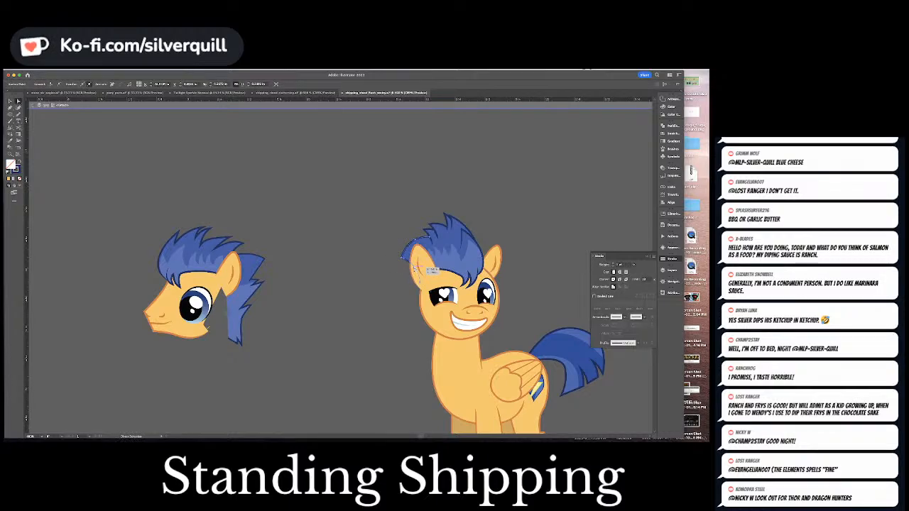
{"action": "mouse_move", "coordinate": [416, 268]}
{"action": "left_mouse_down"}
{"action": "mouse_move", "coordinate": [417, 291]}
{"action": "mouse_move", "coordinate": [416, 279]}
{"action": "left_mouse_up"}
{"action": "left_click", "coordinate": [424, 245]}
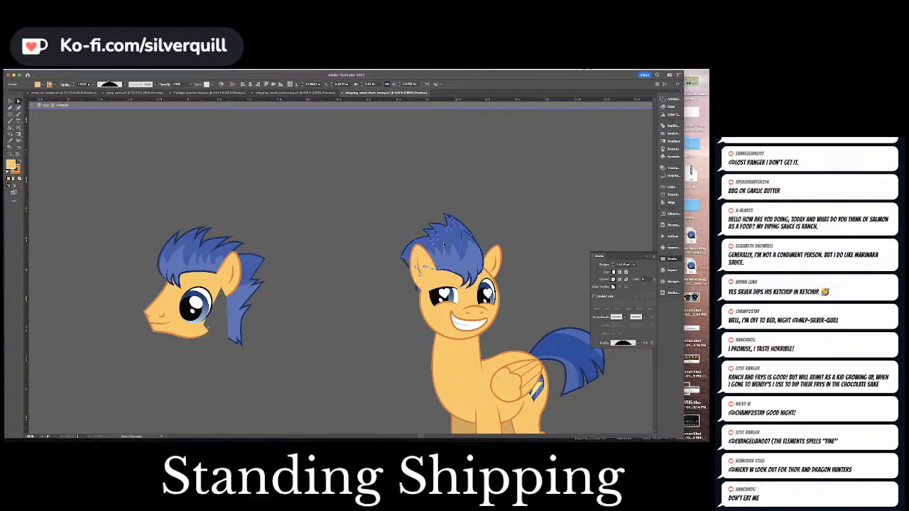
{"action": "left_click", "coordinate": [444, 243]}
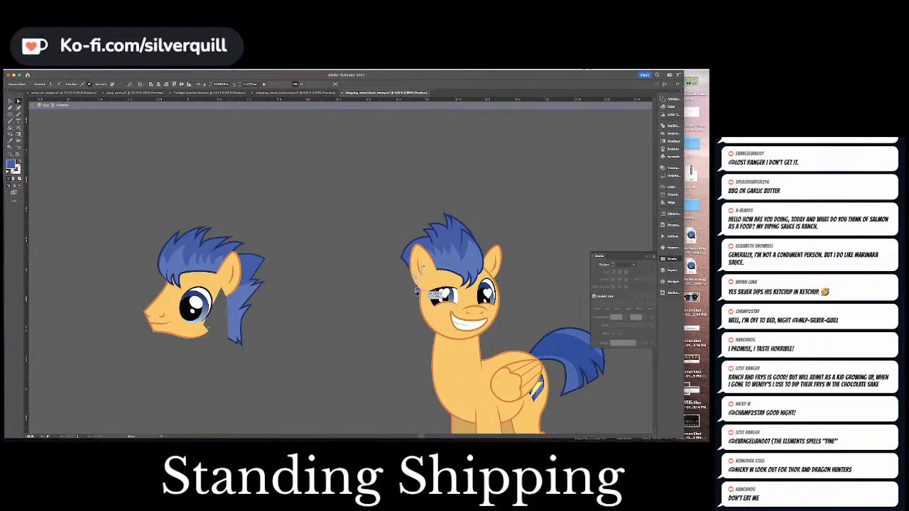
{"action": "left_click", "coordinate": [522, 277]}
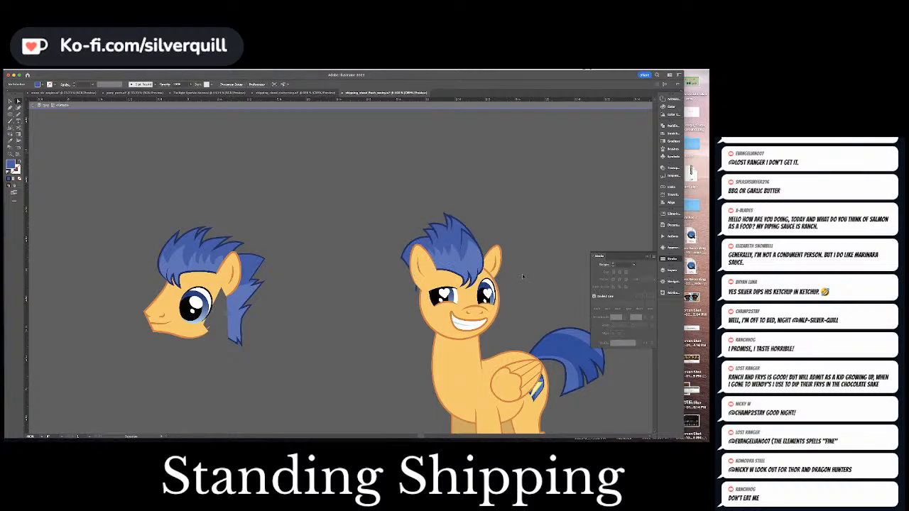
Apply a tapered width profile to the outline of the mane behind the left ear and deselect it.
{"action": "key", "text": "super+equal"}
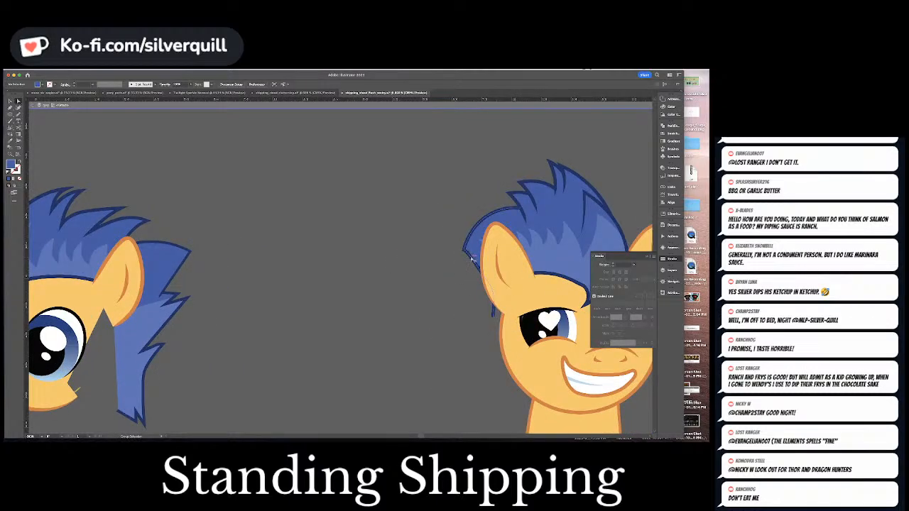
{"action": "left_click", "coordinate": [472, 260]}
{"action": "left_click", "coordinate": [636, 343]}
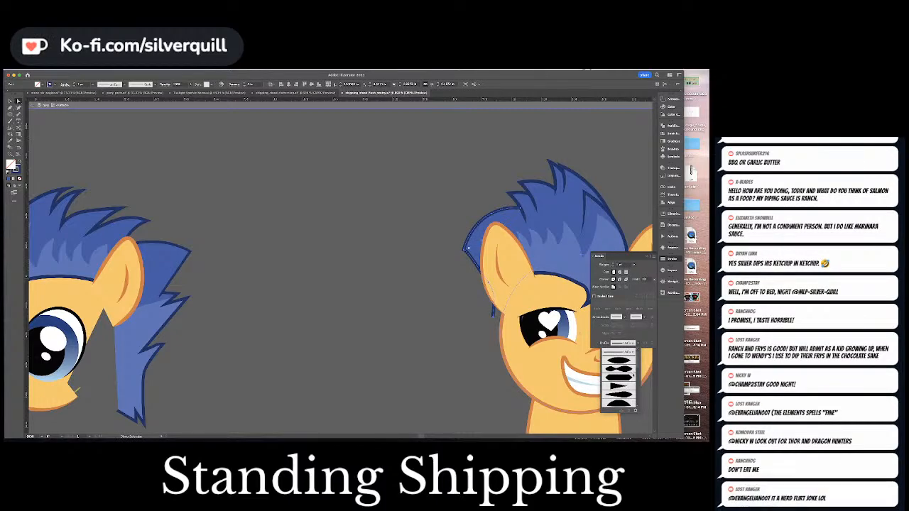
{"action": "scroll", "coordinate": [629, 373], "scroll_direction": "down", "scroll_amount": 2}
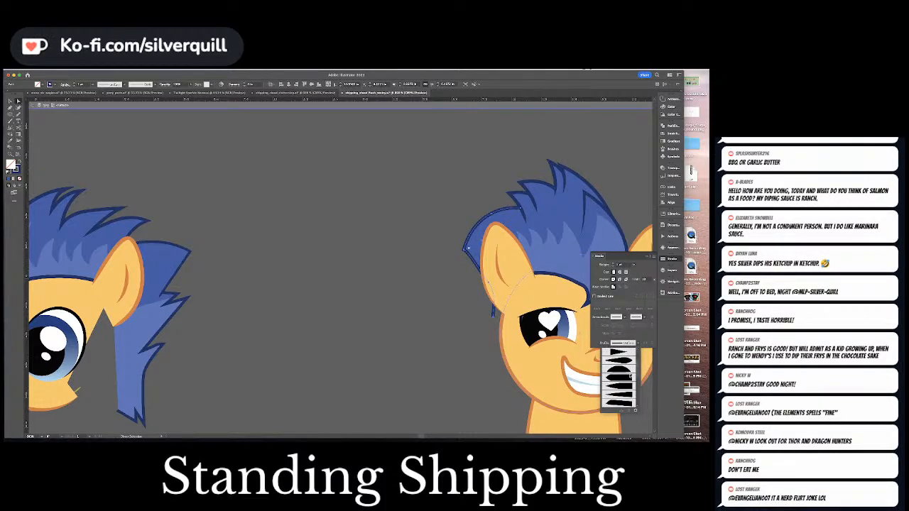
{"action": "left_click", "coordinate": [630, 377]}
{"action": "left_click", "coordinate": [457, 357]}
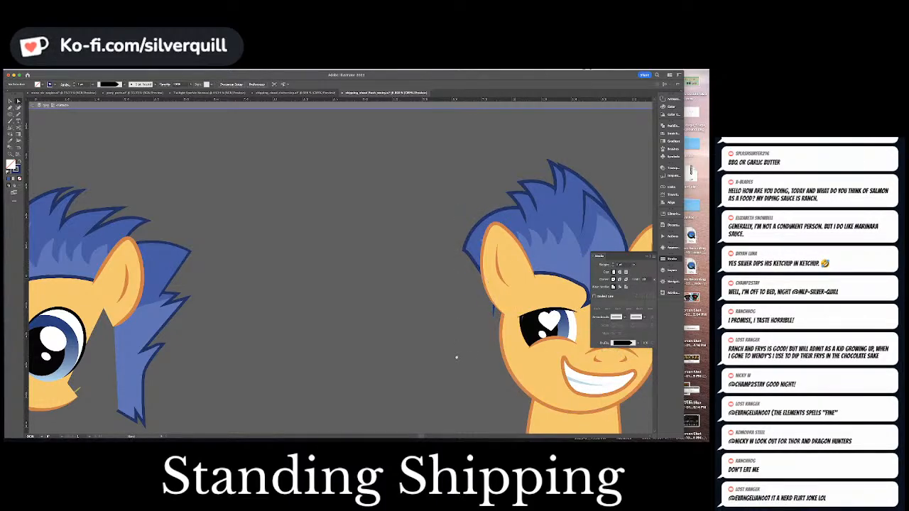
Draw the upper zigzag spikes of the back mane from below the left ear down beside the cheek.
{"action": "scroll", "coordinate": [456, 357], "scroll_direction": "down", "scroll_amount": 2}
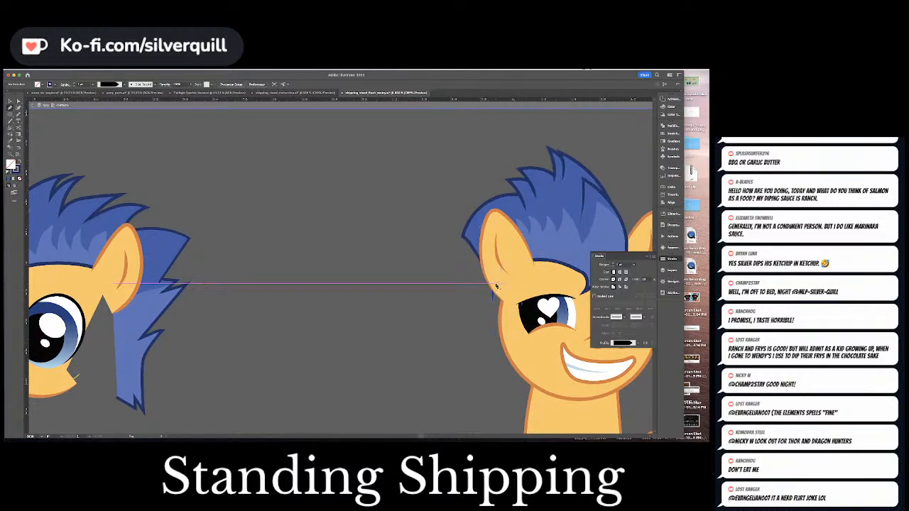
{"action": "left_click", "coordinate": [496, 285]}
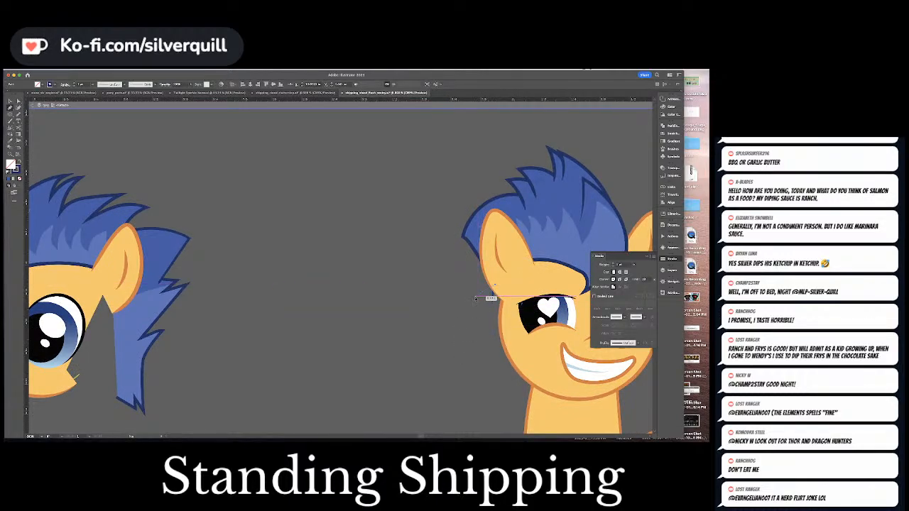
{"action": "left_click", "coordinate": [475, 298]}
{"action": "left_click", "coordinate": [484, 305]}
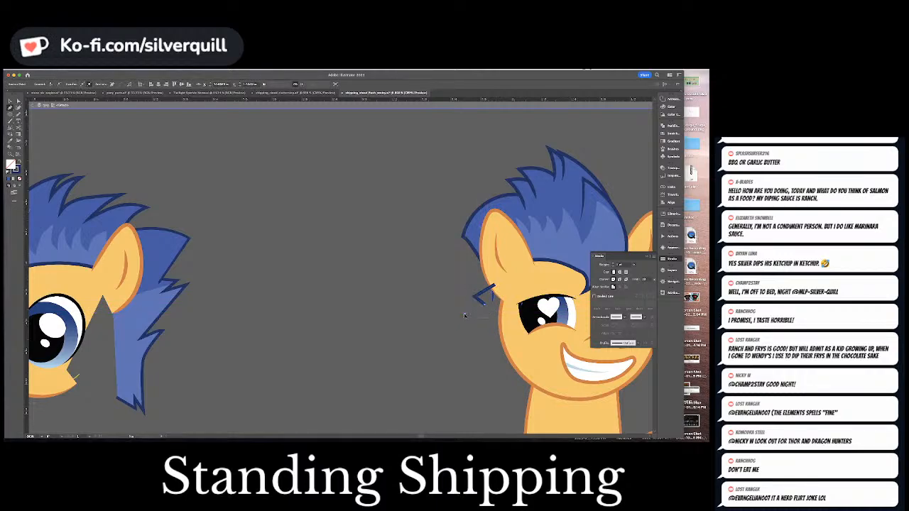
{"action": "left_click", "coordinate": [466, 313]}
{"action": "left_click", "coordinate": [497, 346]}
{"action": "left_click", "coordinate": [480, 362]}
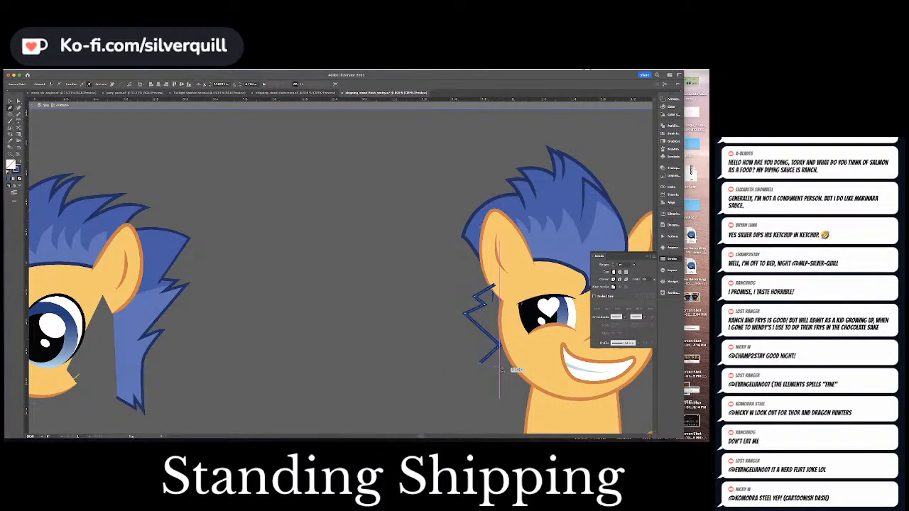
Continue the back mane's spikes down to the neck, close the shape behind the face, and send it behind the head and body.
{"action": "scroll", "coordinate": [504, 366], "scroll_direction": "down", "scroll_amount": 2}
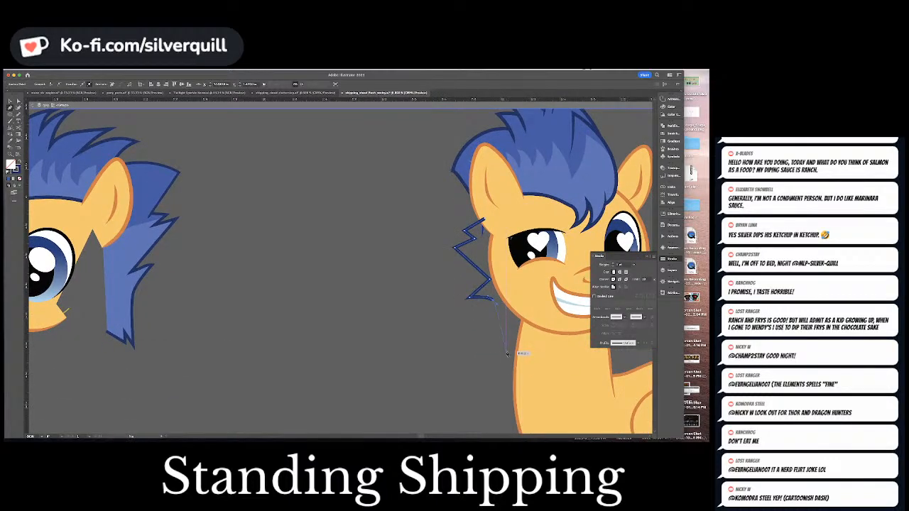
{"action": "left_click", "coordinate": [506, 355]}
{"action": "left_click", "coordinate": [510, 342]}
{"action": "left_click", "coordinate": [521, 365]}
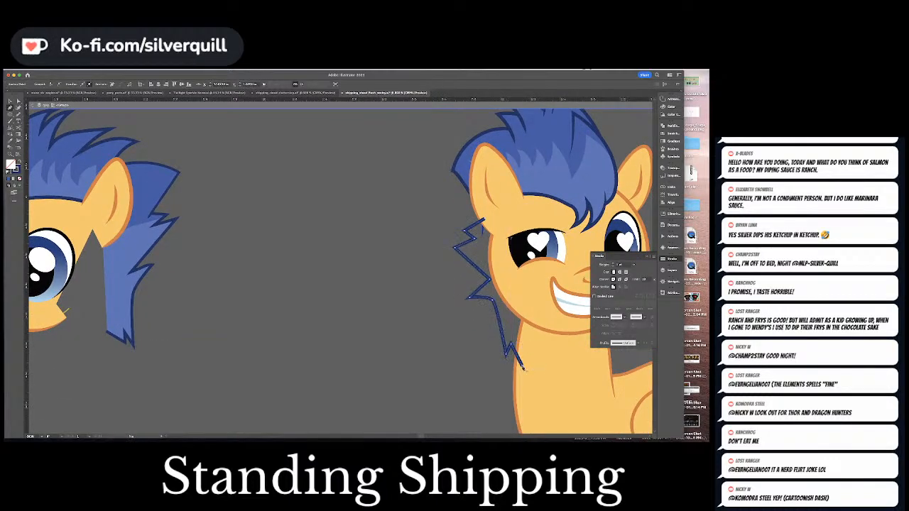
{"action": "left_click", "coordinate": [536, 316]}
{"action": "left_click", "coordinate": [486, 221]}
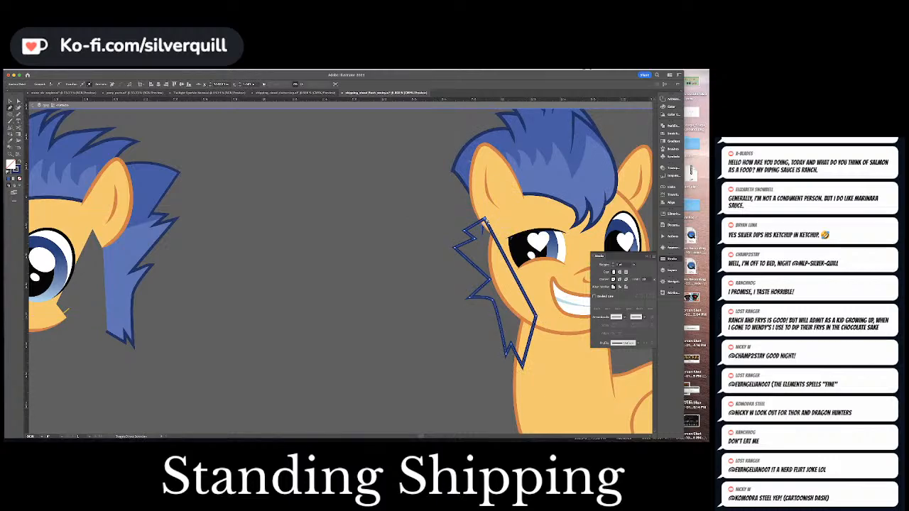
{"action": "key", "text": "shift+super+bracketleft"}
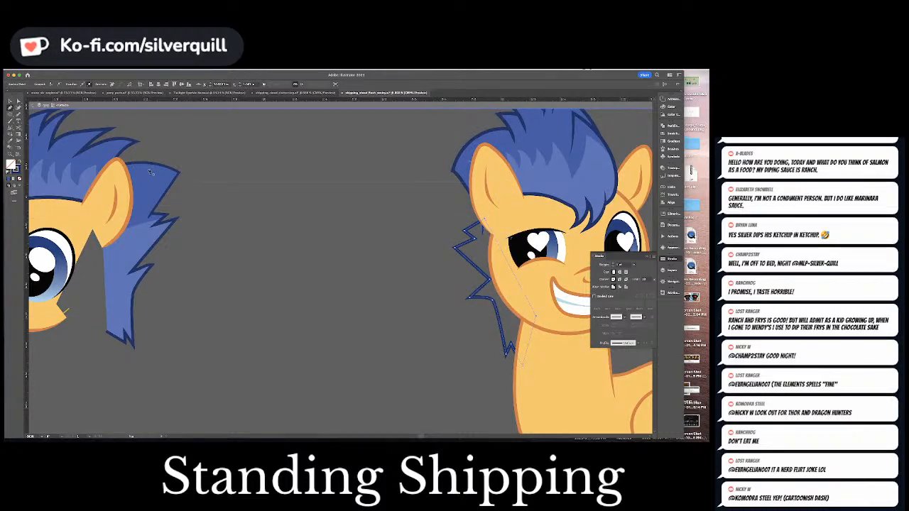
Curve the straight edges of the back mane's lower spikes and fill the shape with the front mane's blue and outline colours.
{"action": "left_click", "coordinate": [477, 264]}
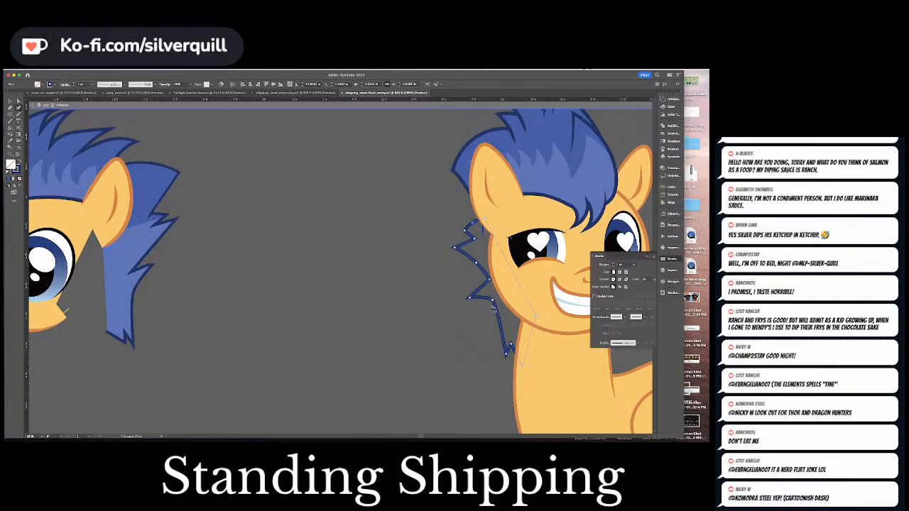
{"action": "left_click_drag", "start_coordinate": [493, 308], "coordinate": [497, 315]}
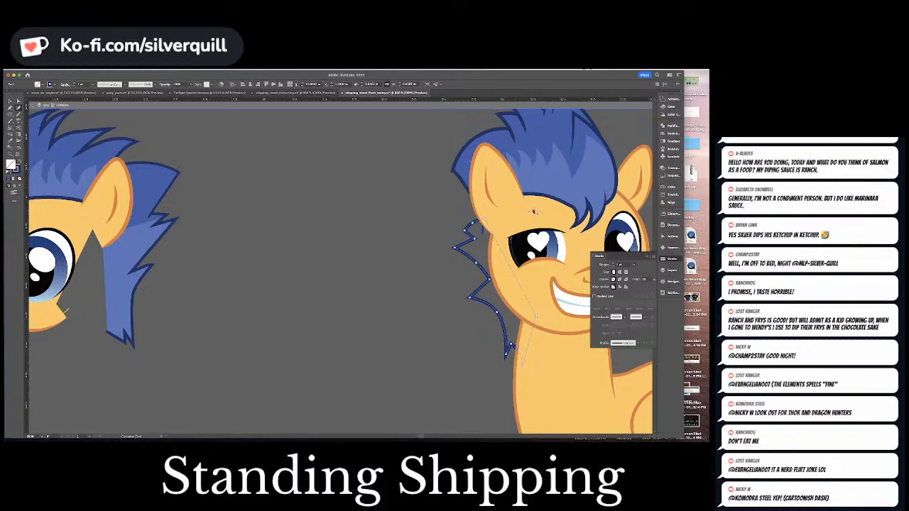
{"action": "key", "text": "i"}
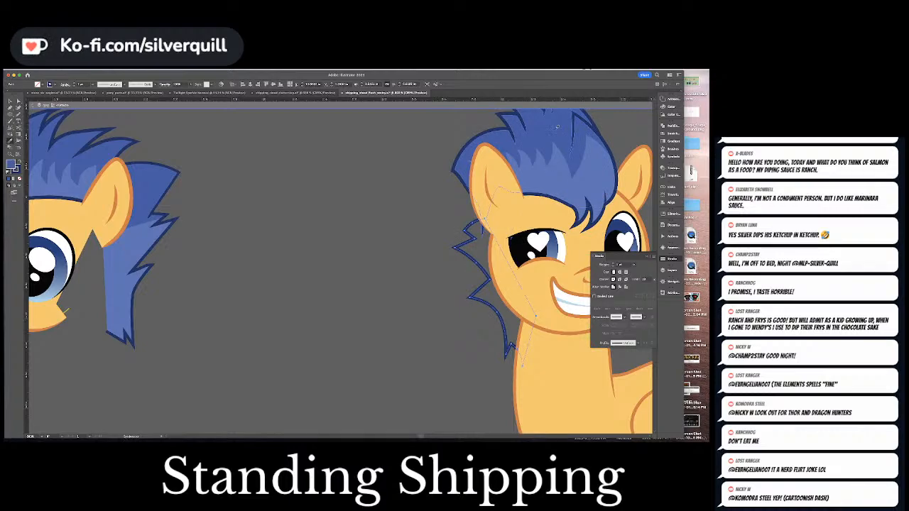
{"action": "key", "text": "super+shift+a"}
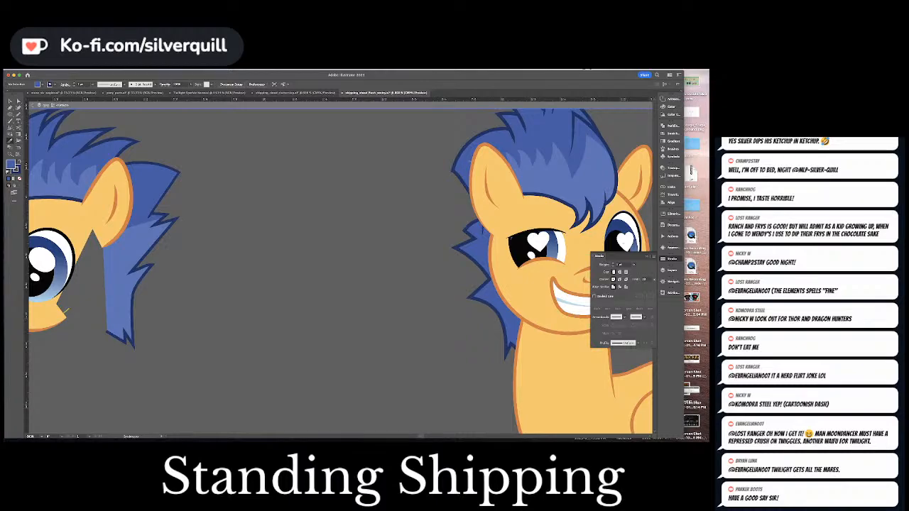
Draw a shading area inside the back mane below its upper spikes and colour it with the lighter mane blue without an outline.
{"action": "left_click_drag", "start_coordinate": [449, 277], "coordinate": [366, 279]}
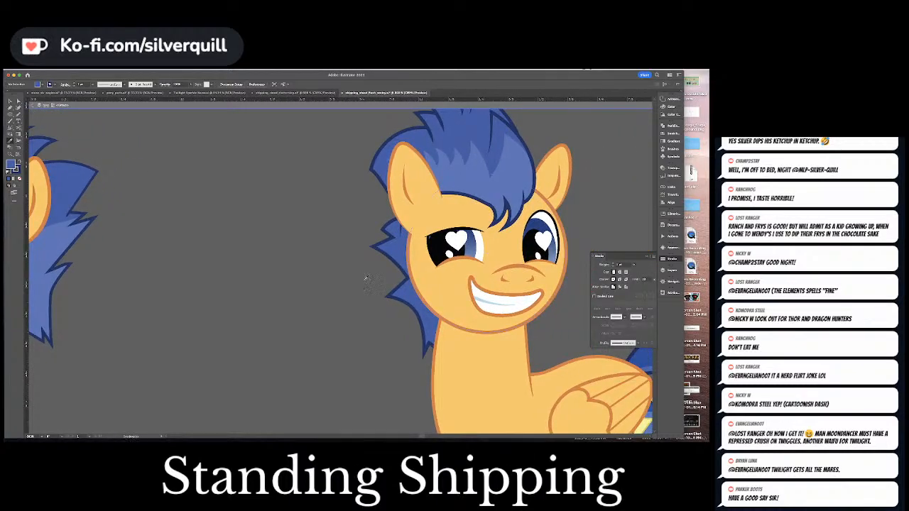
{"action": "key", "text": "a"}
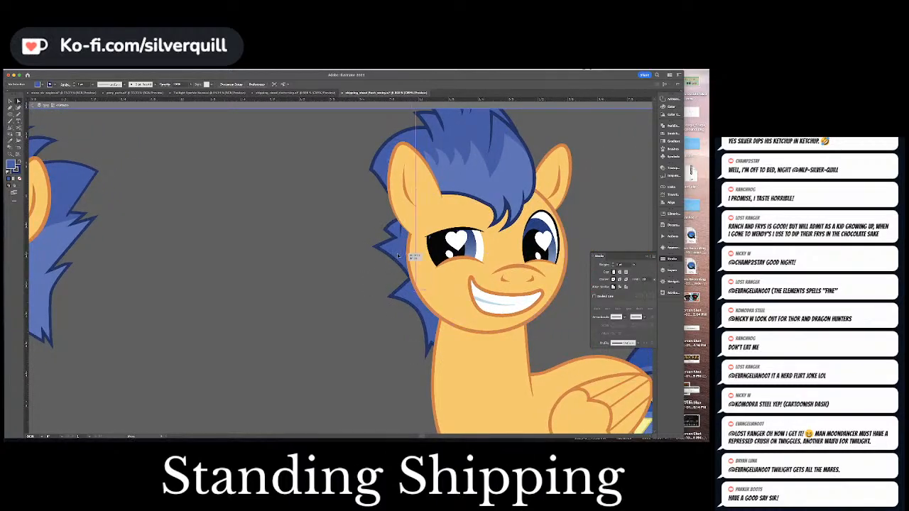
{"action": "left_click", "coordinate": [395, 256]}
{"action": "left_click_drag", "start_coordinate": [395, 256], "coordinate": [394, 253]}
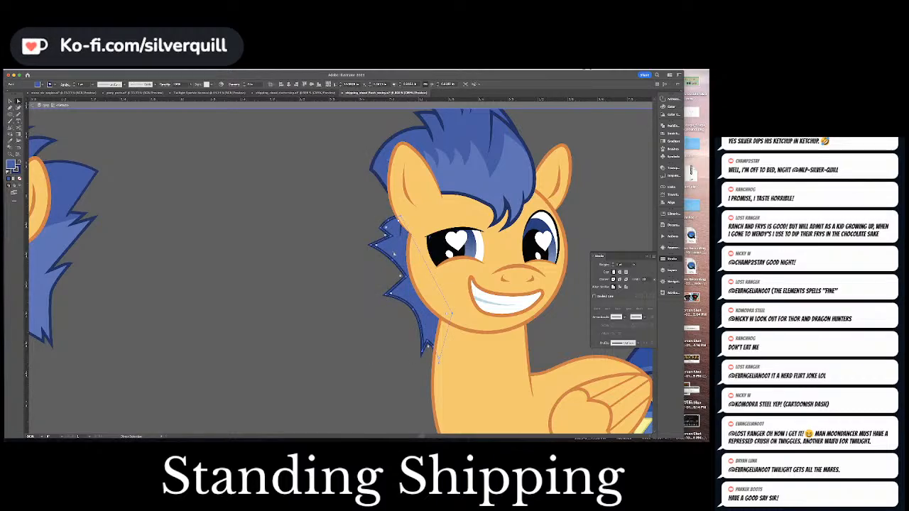
{"action": "key", "text": "v"}
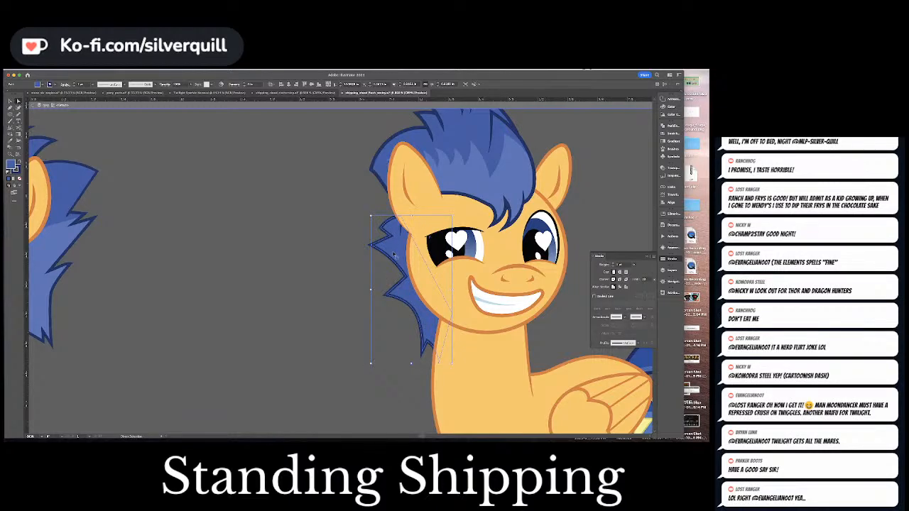
{"action": "key", "text": "super+shift+a"}
{"action": "left_click", "coordinate": [395, 248]}
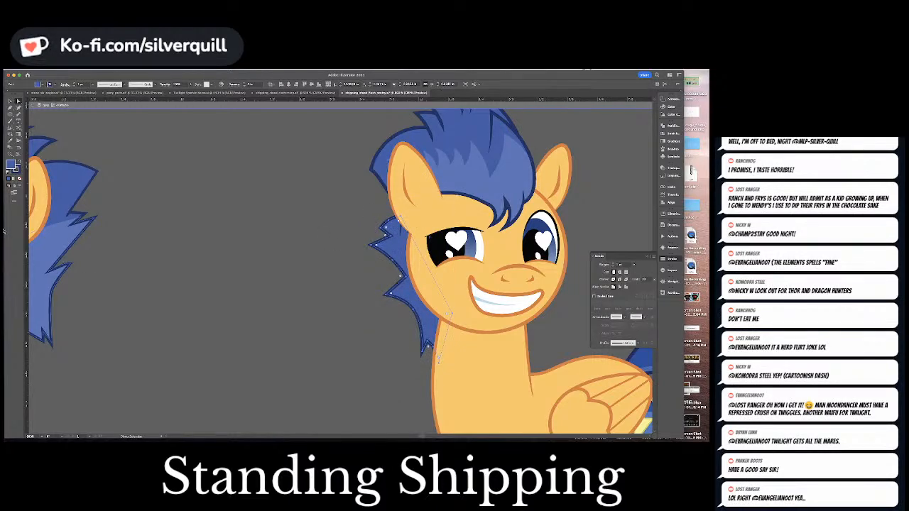
{"action": "left_click", "coordinate": [351, 215]}
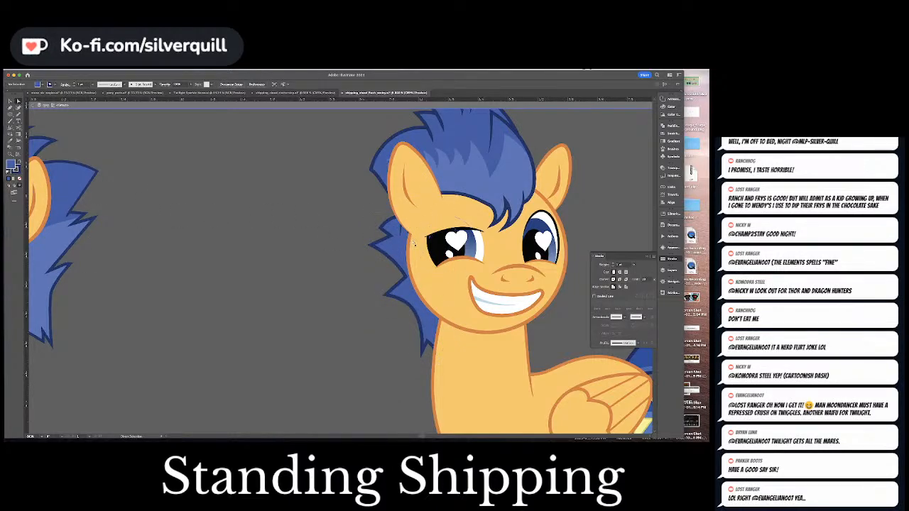
{"action": "left_click", "coordinate": [372, 245]}
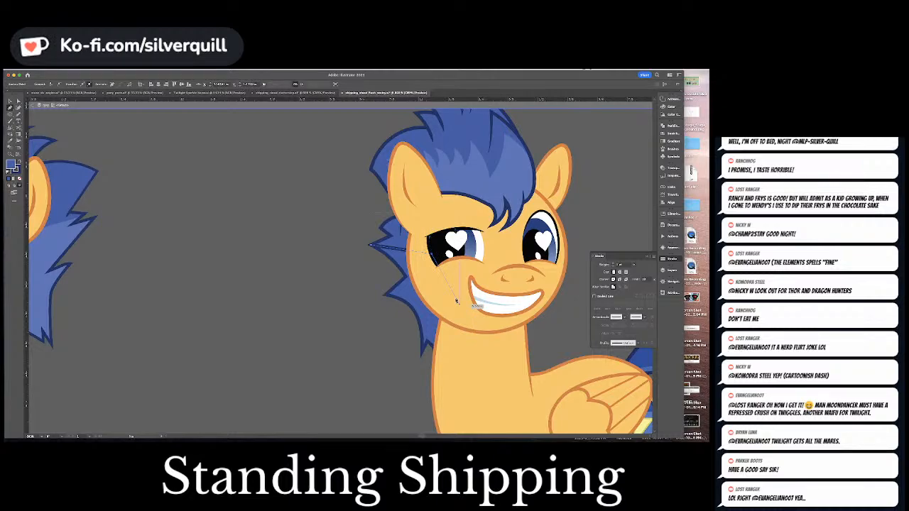
{"action": "left_click", "coordinate": [492, 201]}
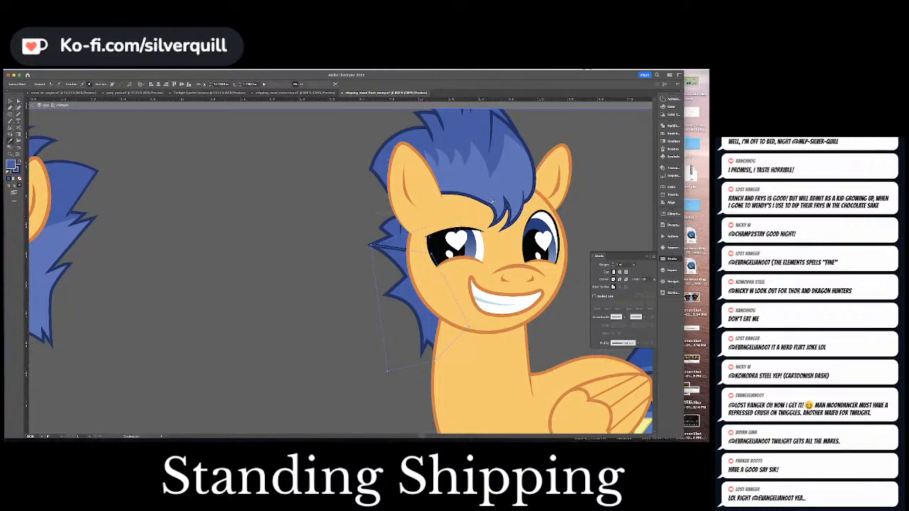
{"action": "left_click", "coordinate": [482, 181]}
{"action": "key", "text": "super+shift+a"}
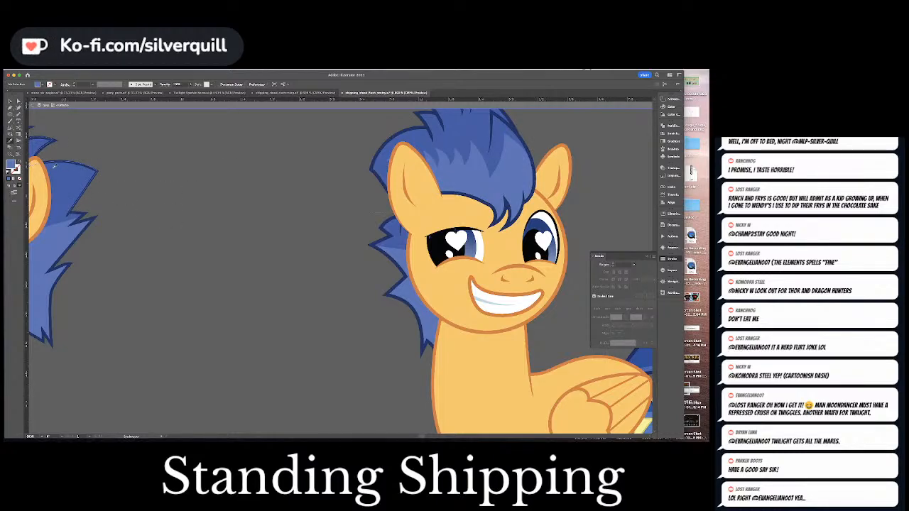
{"action": "key", "text": "super+minus"}
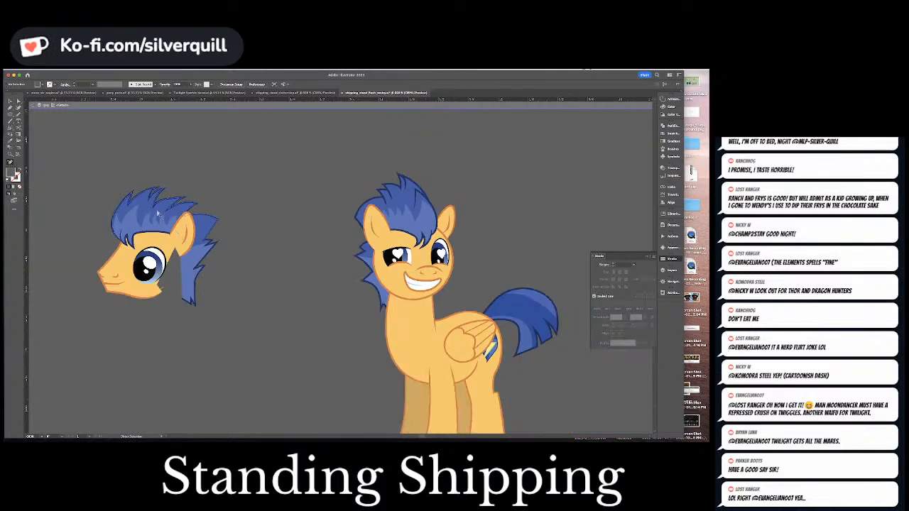
{"action": "key", "text": "super+minus"}
{"action": "key", "text": "super+minus"}
{"action": "key", "text": "super+equal"}
{"action": "key", "text": "super+equal"}
{"action": "key", "text": "super+equal"}
{"action": "key", "text": "super+equal"}
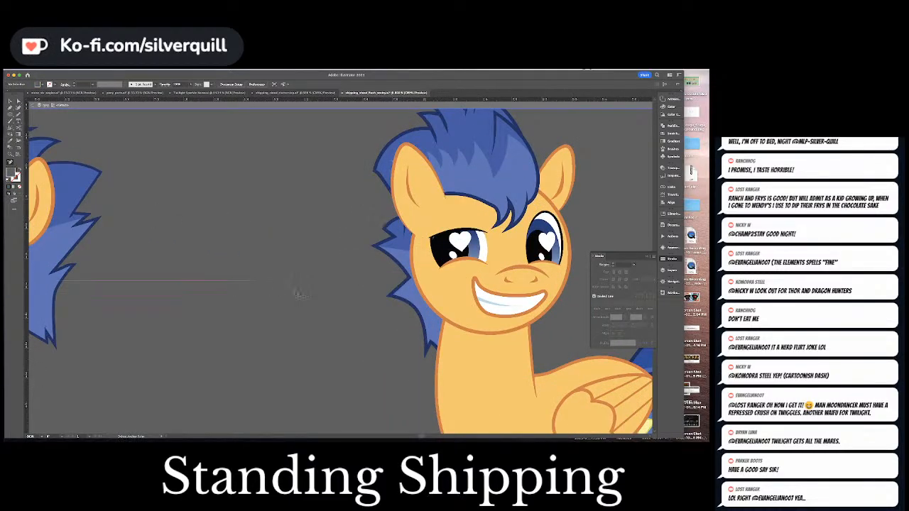
{"action": "key", "text": "a"}
{"action": "left_click", "coordinate": [474, 281]}
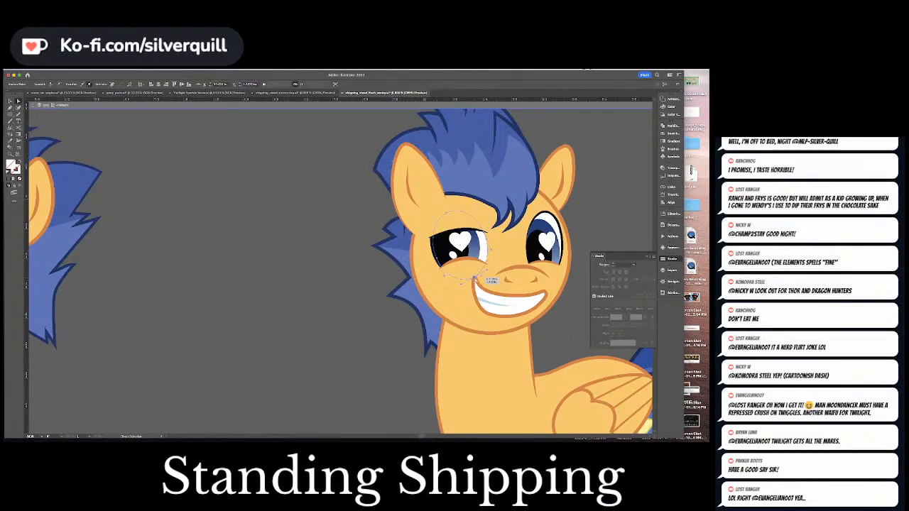
{"action": "mouse_move", "coordinate": [476, 281]}
{"action": "left_mouse_down"}
{"action": "mouse_move", "coordinate": [485, 287]}
{"action": "mouse_move", "coordinate": [472, 297]}
{"action": "left_mouse_up"}
{"action": "left_click", "coordinate": [479, 299]}
{"action": "left_click", "coordinate": [402, 307]}
{"action": "left_click_drag", "start_coordinate": [402, 307], "coordinate": [350, 271]}
Draw an unfilled white diagonal stroke across the raised corner of the smile and reflect a copy to form an X.
{"action": "key", "text": "p"}
{"action": "key", "text": "f"}
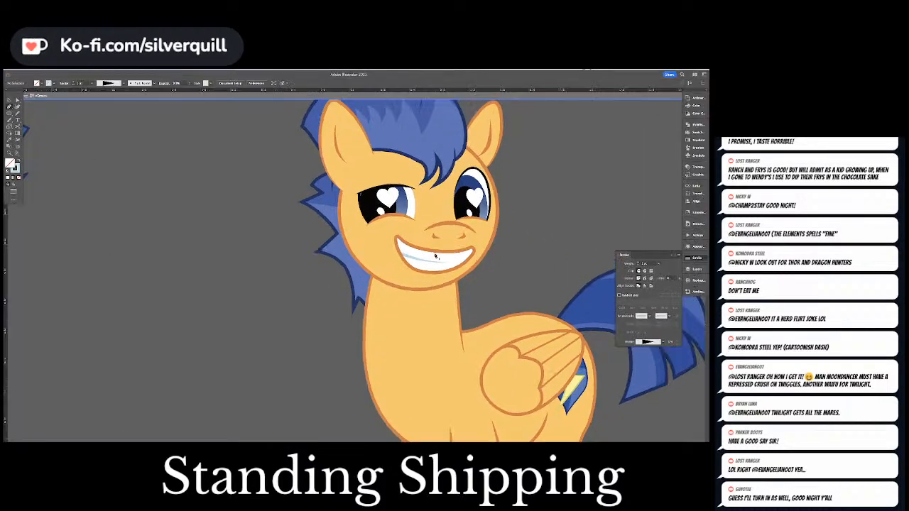
{"action": "key", "text": "d"}
{"action": "key", "text": "shift+x"}
{"action": "key", "text": "/"}
{"action": "left_click", "coordinate": [419, 244]}
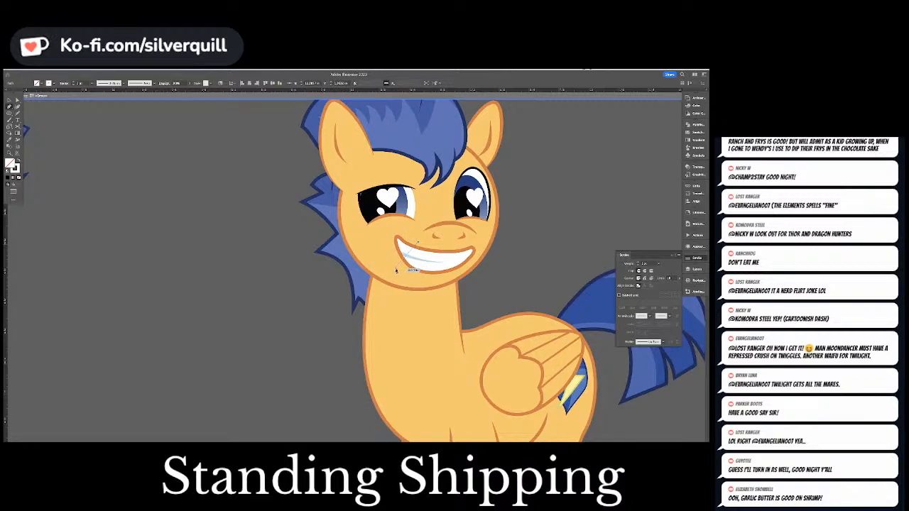
{"action": "left_click", "coordinate": [396, 269]}
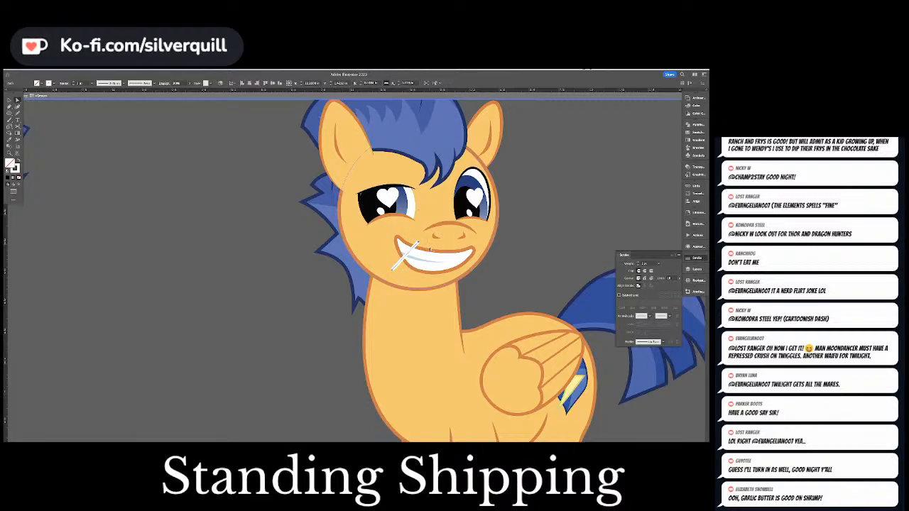
{"action": "key", "text": "o"}
{"action": "left_click_drag", "start_coordinate": [429, 250], "coordinate": [423, 288]}
Apply a width profile tapering at both ends to the two crossed white strokes and shift them closer to the smile's corner.
{"action": "key", "text": "a"}
{"action": "left_click", "coordinate": [399, 265], "text": "shift"}
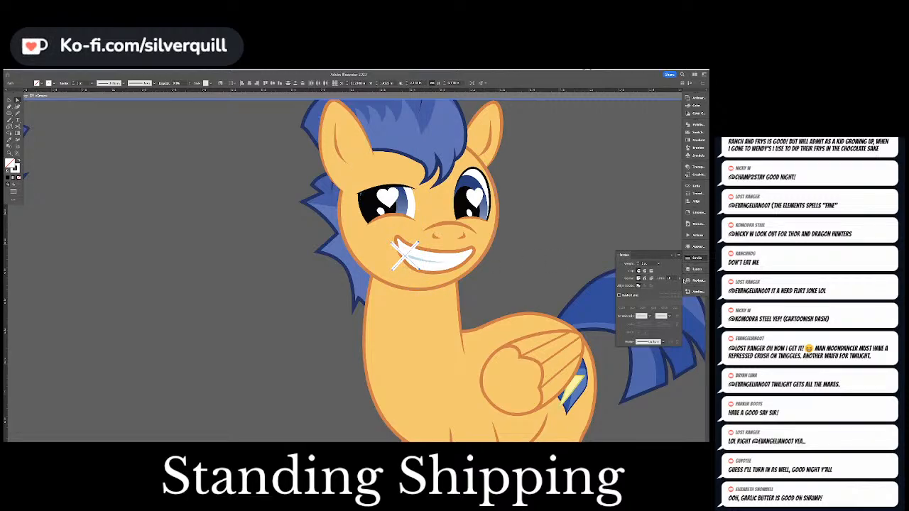
{"action": "left_click", "coordinate": [663, 342]}
{"action": "left_click", "coordinate": [651, 359]}
{"action": "left_click", "coordinate": [406, 256]}
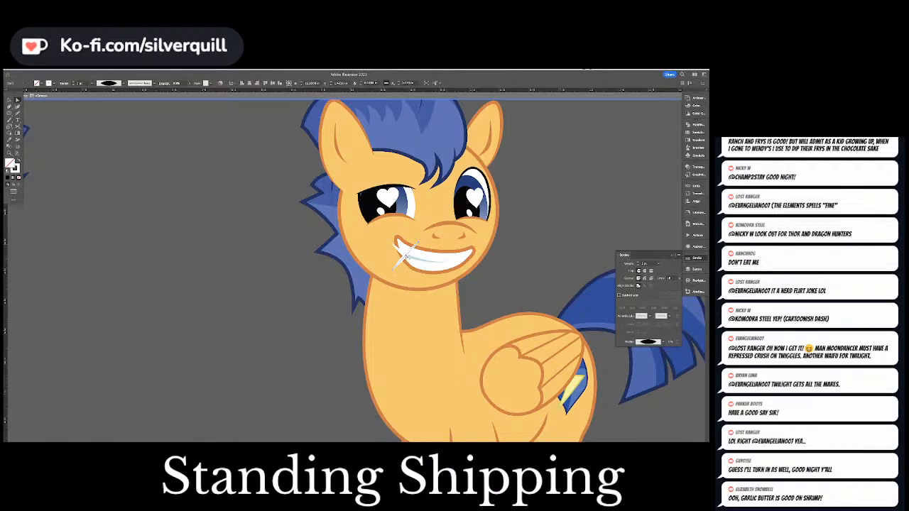
{"action": "left_click", "coordinate": [400, 252], "text": "shift"}
{"action": "left_click_drag", "start_coordinate": [405, 255], "coordinate": [461, 256]}
Draw a small circle centred on the crossed strokes and give it a white fill with no stroke.
{"action": "key", "text": "r"}
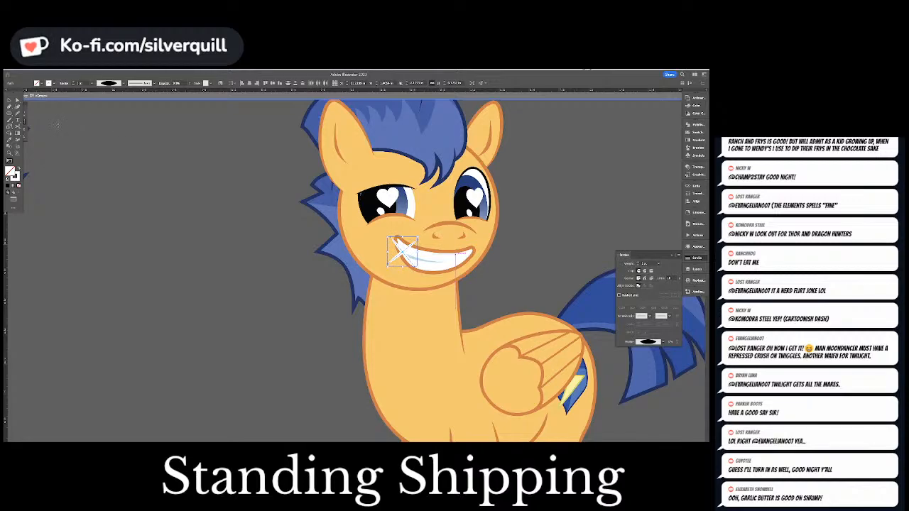
{"action": "left_click", "coordinate": [9, 119]}
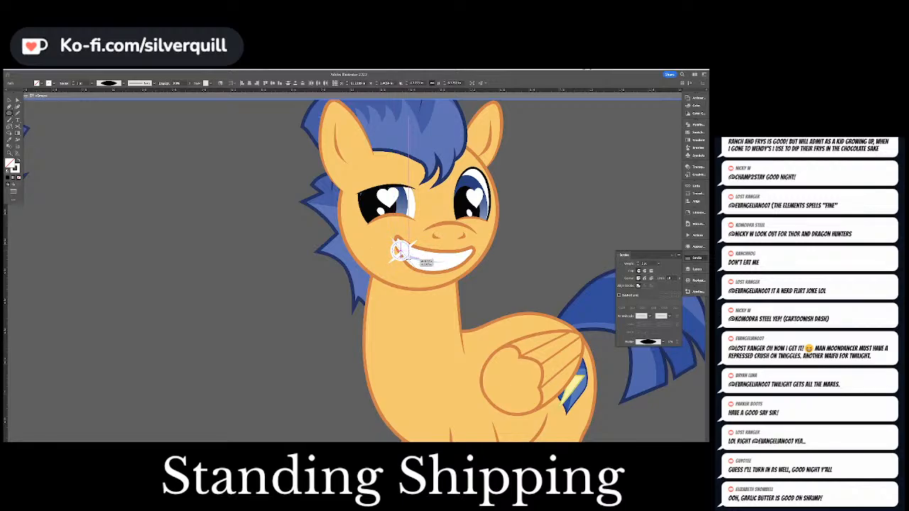
{"action": "left_click_drag", "start_coordinate": [397, 250], "coordinate": [401, 251]}
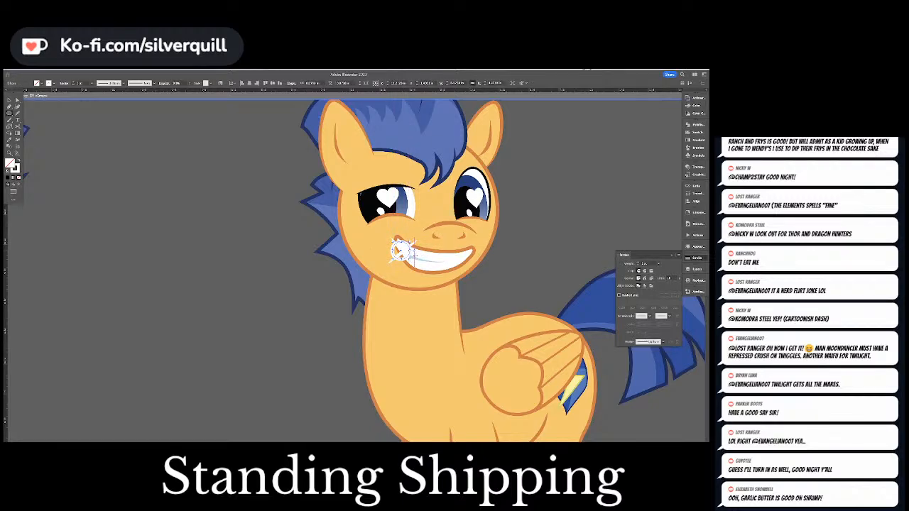
{"action": "key", "text": "ctrl+shift+a"}
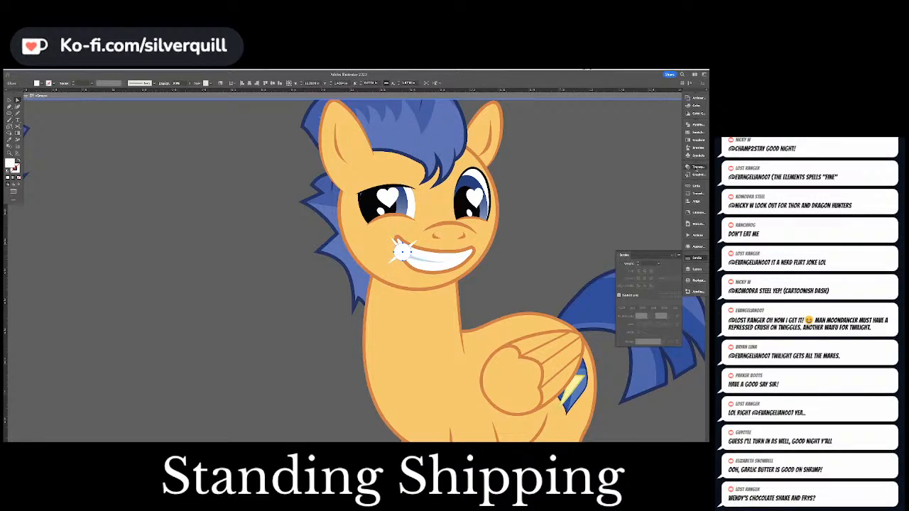
Set the white circle's opacity to 75% and deselect it.
{"action": "left_click", "coordinate": [692, 167]}
{"action": "type", "text": "75"}
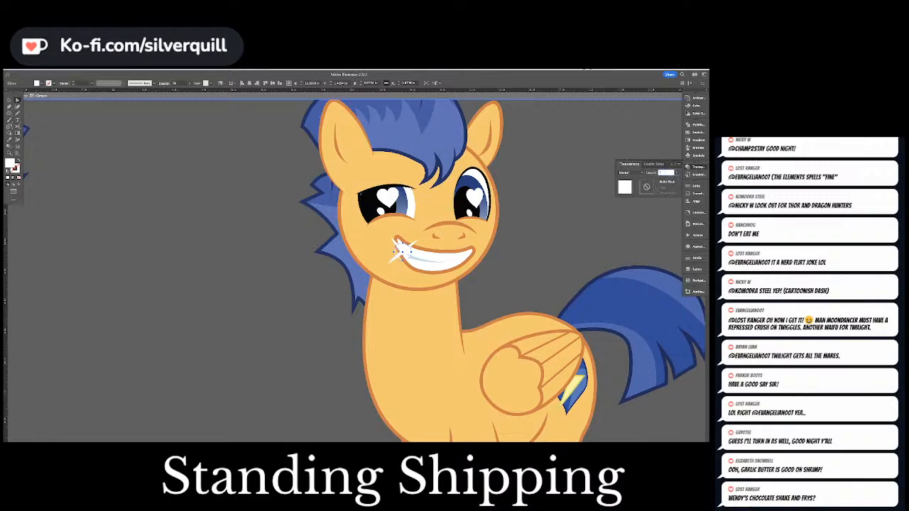
{"action": "key", "text": "Return"}
{"action": "key", "text": "super+equal"}
{"action": "key", "text": "super+equal"}
{"action": "key", "text": "ctrl+equal"}
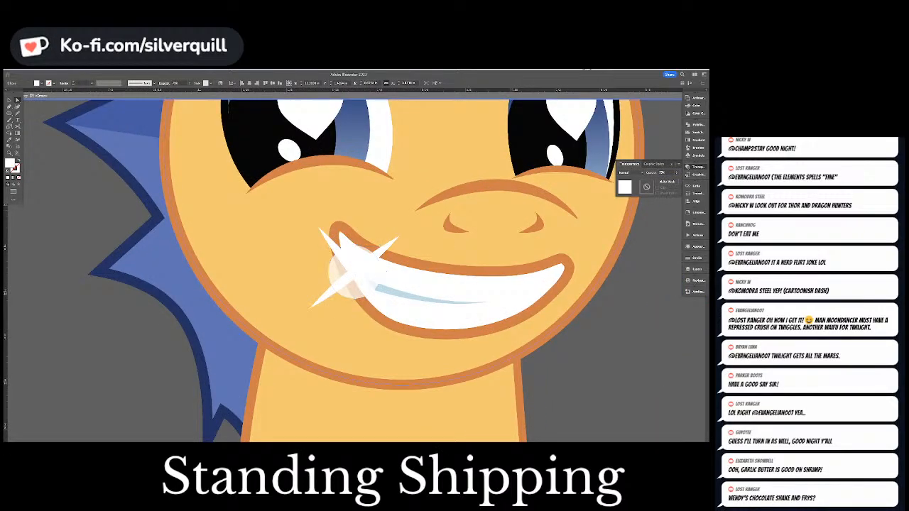
{"action": "key", "text": "ctrl+shift+a"}
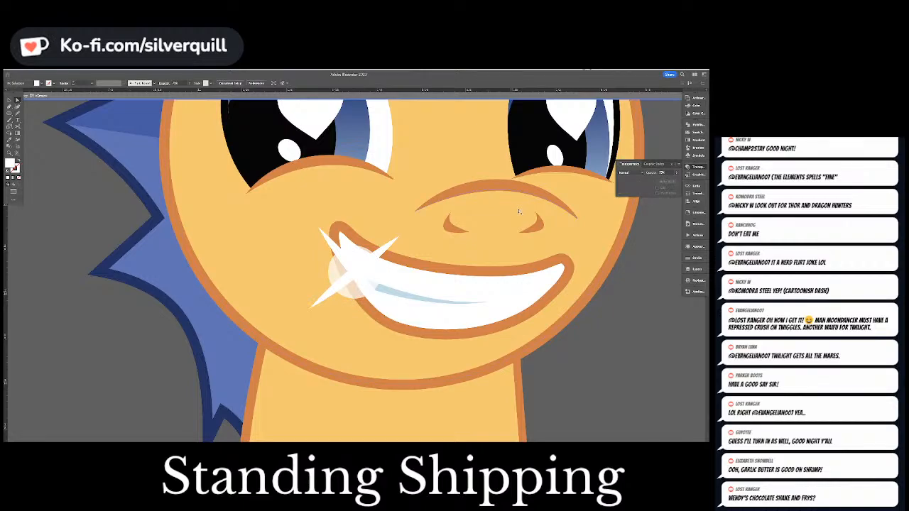
Select the two crossed strokes together with the translucent circle and group them as one sparkle.
{"action": "left_click", "coordinate": [379, 250]}
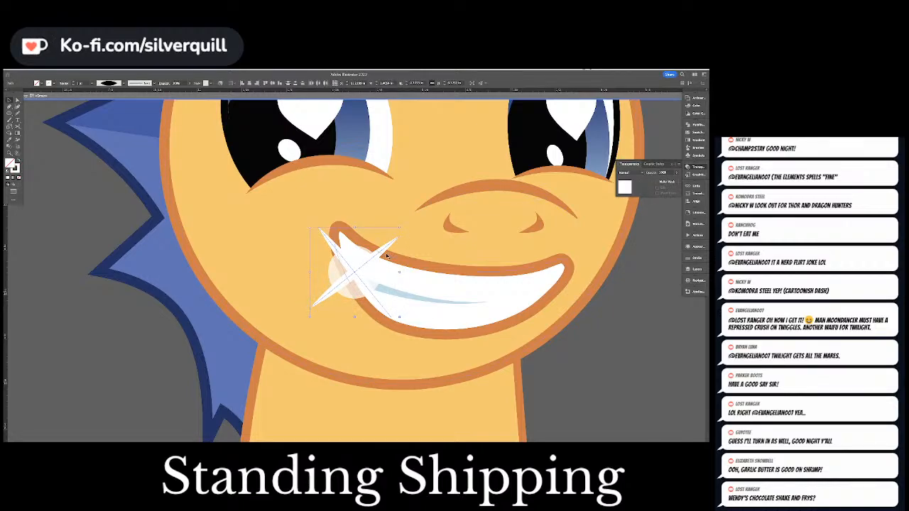
{"action": "left_click", "coordinate": [363, 259]}
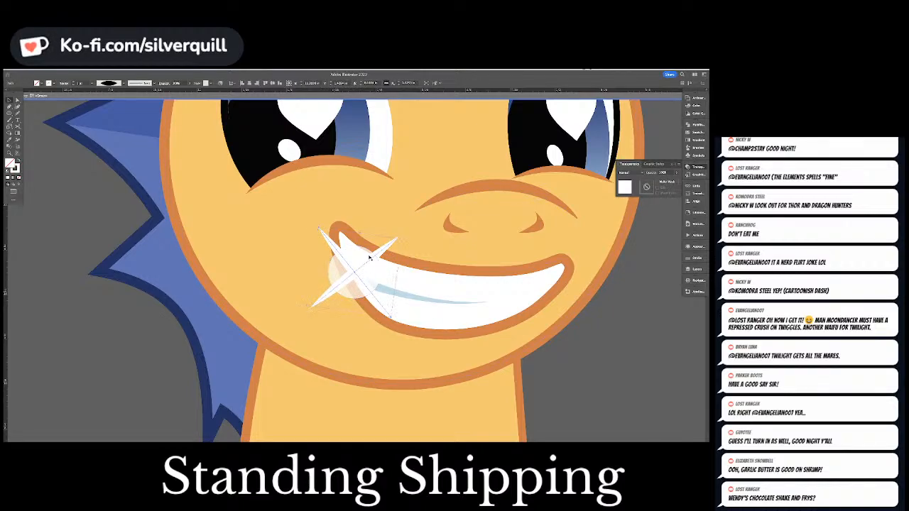
{"action": "left_click", "coordinate": [347, 251]}
{"action": "left_click", "coordinate": [347, 249], "text": "shift"}
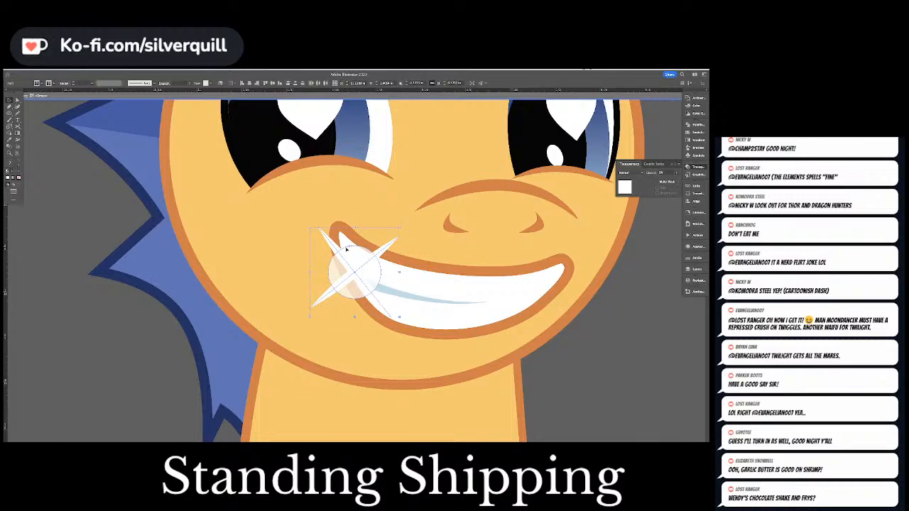
{"action": "key", "text": "super+g"}
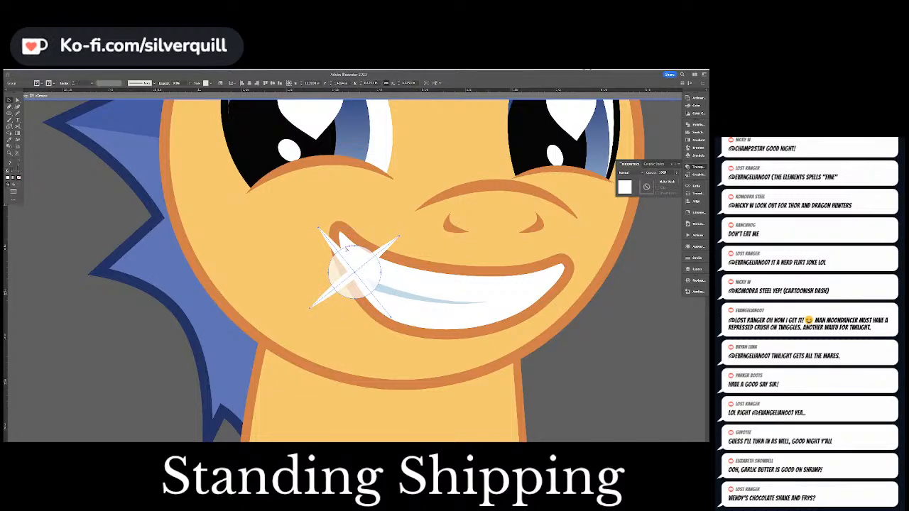
Apply a Gaussian Blur with a radius of just over 1 pixel to the sparkle group and deselect it.
{"action": "left_click", "coordinate": [118, 70]}
{"action": "mouse_move", "coordinate": [135, 173]}
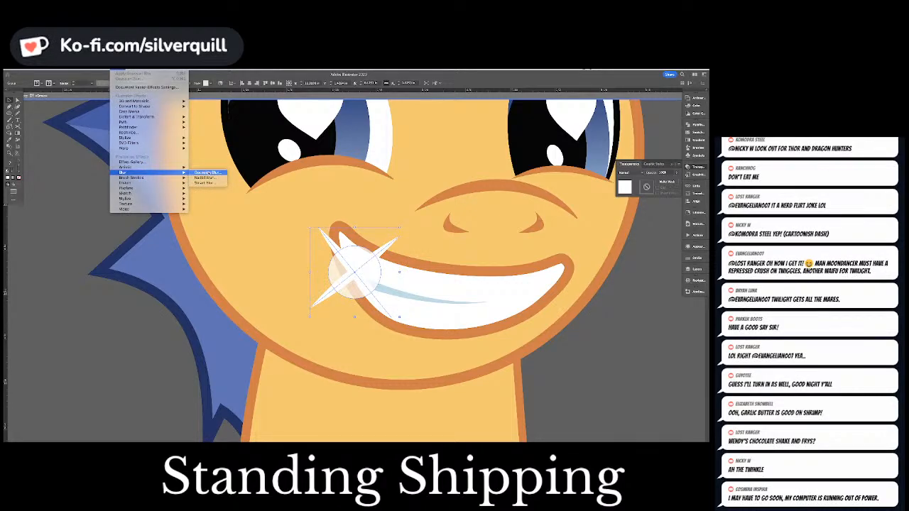
{"action": "left_click", "coordinate": [208, 172]}
{"action": "left_click_drag", "start_coordinate": [441, 210], "coordinate": [436, 209]}
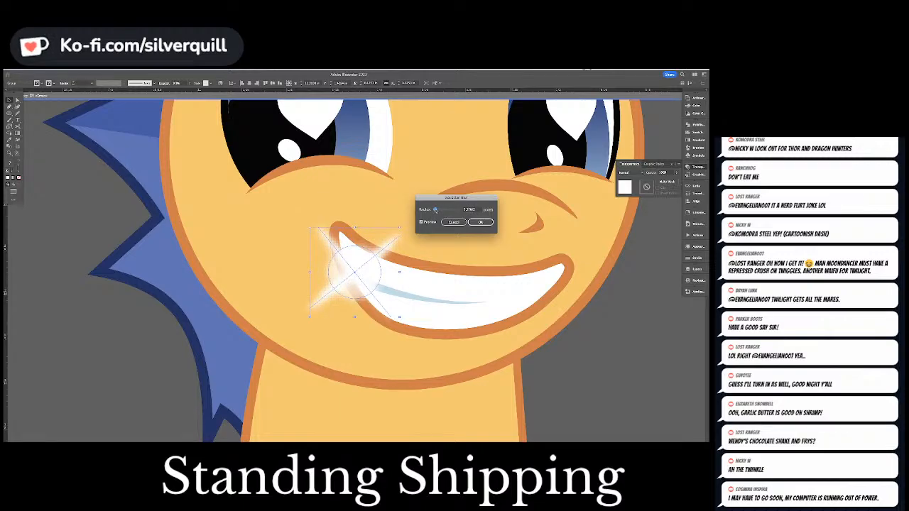
{"action": "key", "text": "Return"}
{"action": "key", "text": "super+shift+a"}
Move the blurred sparkle slightly upward onto the raised corner of the smile.
{"action": "left_click_drag", "start_coordinate": [364, 270], "coordinate": [353, 235]}
{"action": "key", "text": "super+minus"}
{"action": "key", "text": "super+minus"}
{"action": "key", "text": "super+minus"}
{"action": "key", "text": "super+minus"}
{"action": "key", "text": "super+minus"}
{"action": "key", "text": "super+minus"}
{"action": "key", "text": "super+minus"}
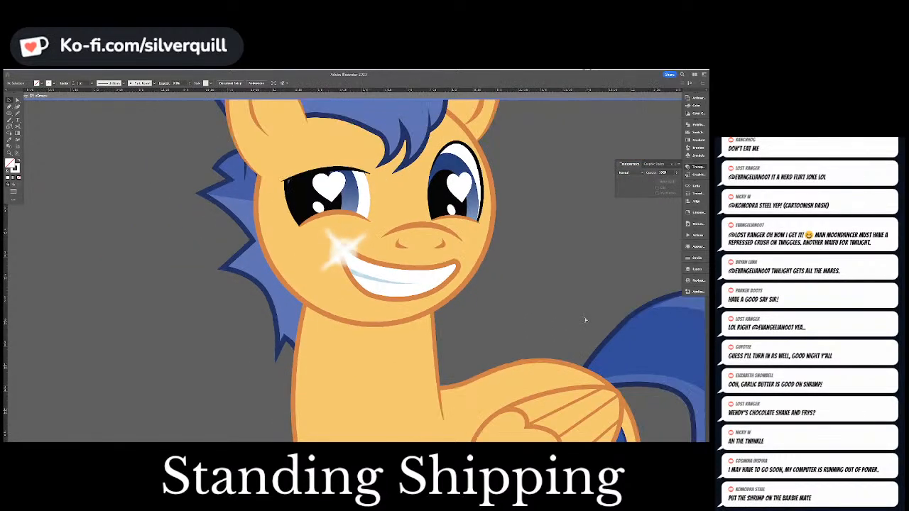
Remove the Gaussian Blur effect from the sparkle group's appearance.
{"action": "key", "text": "super+equal"}
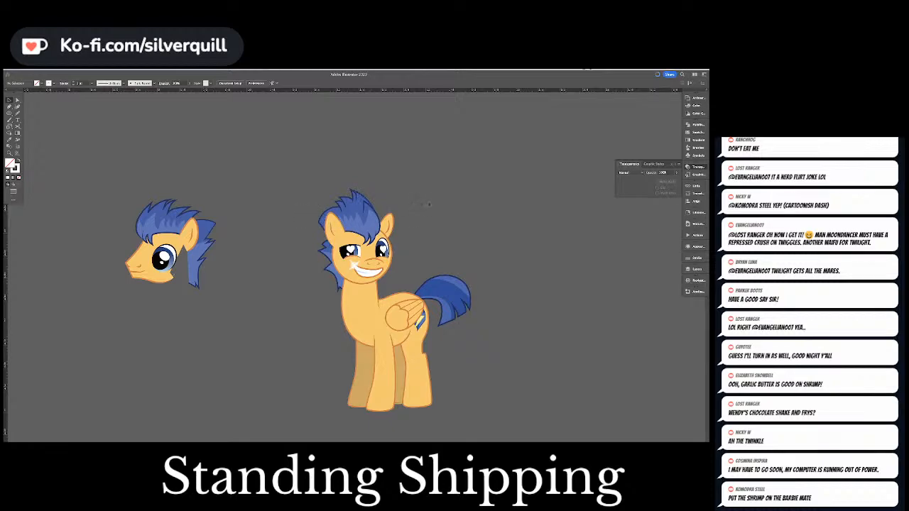
{"action": "key", "text": "super+equal"}
{"action": "key", "text": "super+equal"}
{"action": "key", "text": "super+equal"}
{"action": "key", "text": "super+equal"}
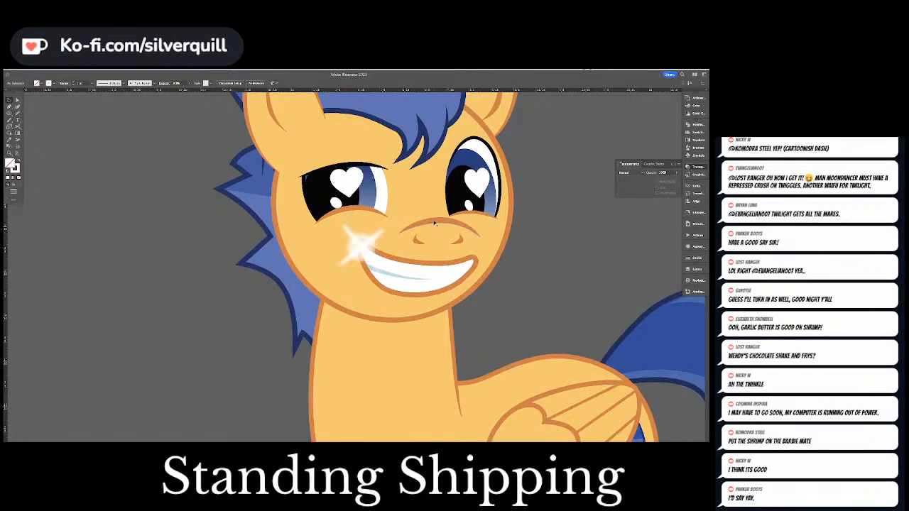
{"action": "left_click", "coordinate": [367, 253]}
{"action": "double_click", "coordinate": [367, 254]}
{"action": "left_click", "coordinate": [367, 254]}
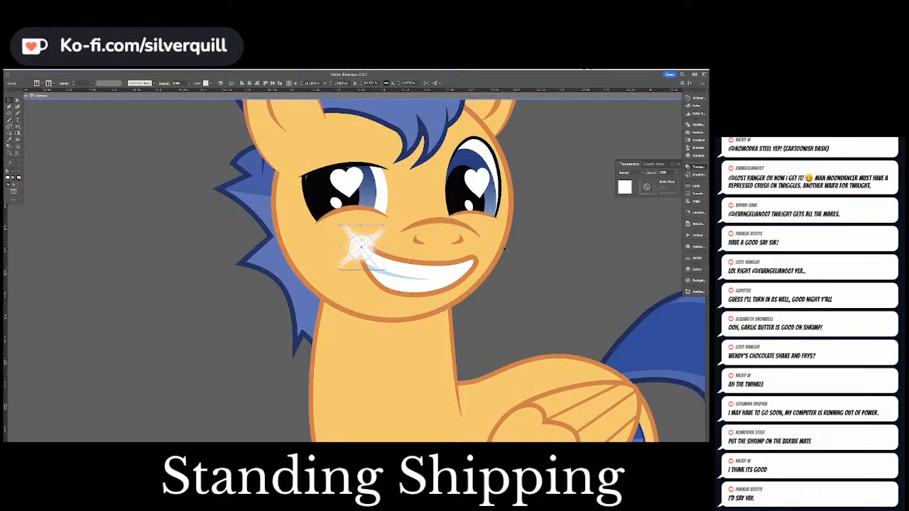
{"action": "left_click", "coordinate": [696, 247]}
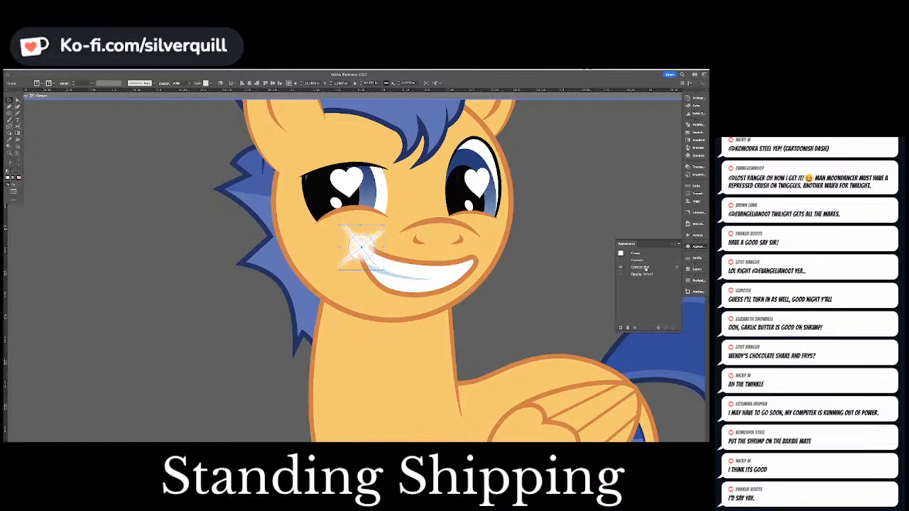
{"action": "left_click", "coordinate": [643, 267]}
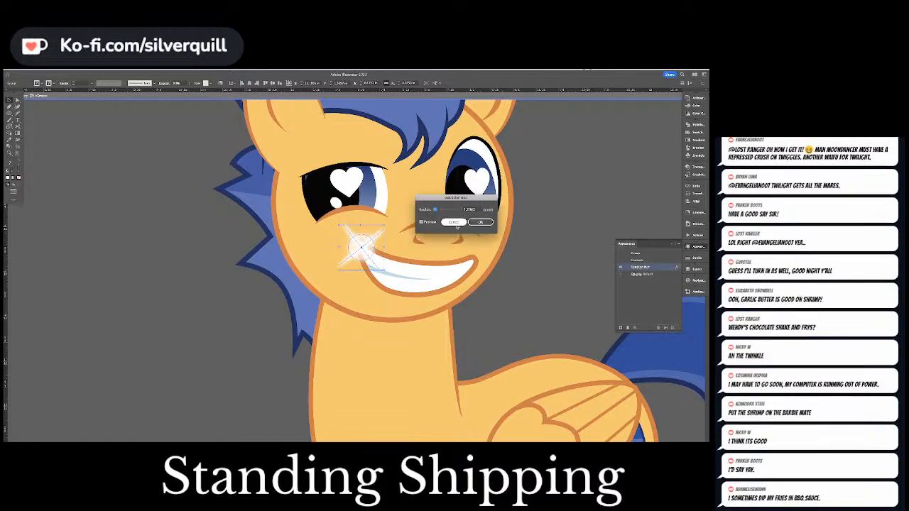
{"action": "left_click", "coordinate": [672, 328]}
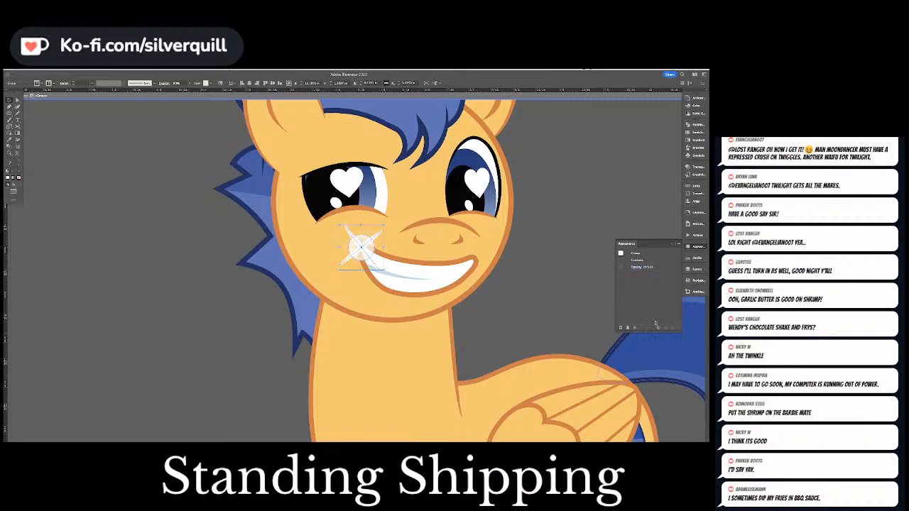
Apply a Gaussian Blur to only the translucent white circle inside the sparkle group.
{"action": "key", "text": "a"}
{"action": "left_click", "coordinate": [369, 254]}
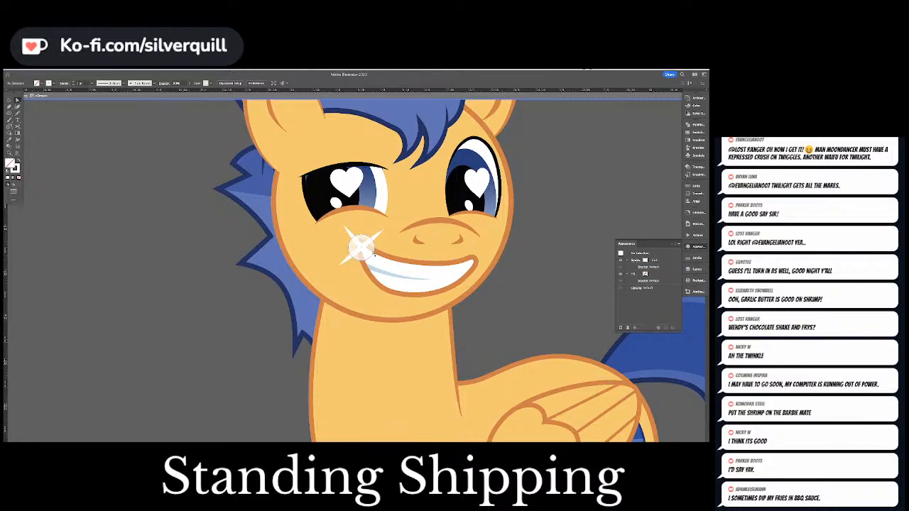
{"action": "key", "text": "s"}
{"action": "left_click_drag", "start_coordinate": [388, 245], "coordinate": [393, 243]}
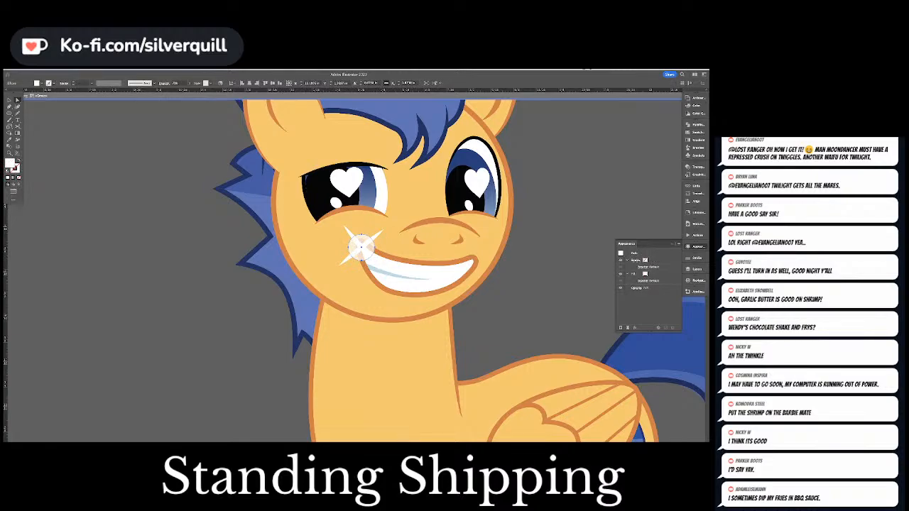
{"action": "left_click", "coordinate": [118, 69]}
{"action": "mouse_move", "coordinate": [183, 172]}
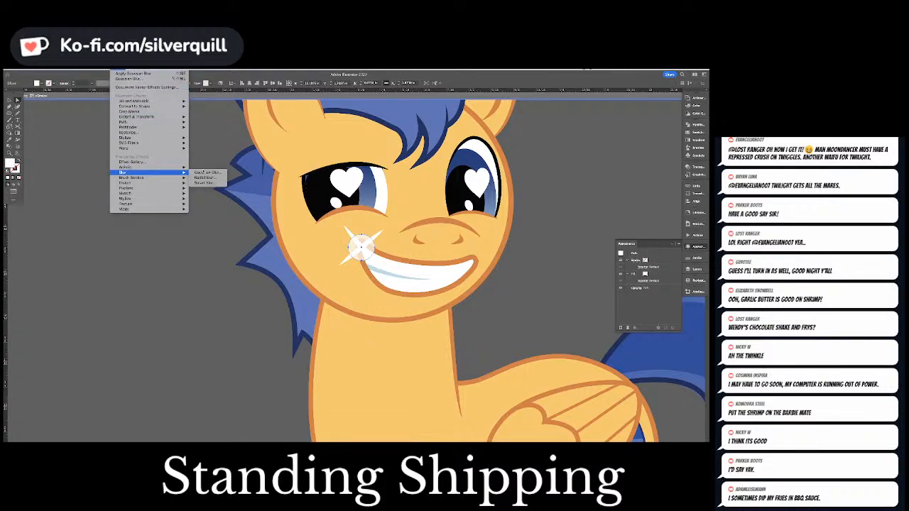
{"action": "left_click", "coordinate": [203, 172]}
Select both crossed strokes of the sparkle and apply a Gaussian Blur to them with a slightly reduced radius.
{"action": "left_click", "coordinate": [347, 230]}
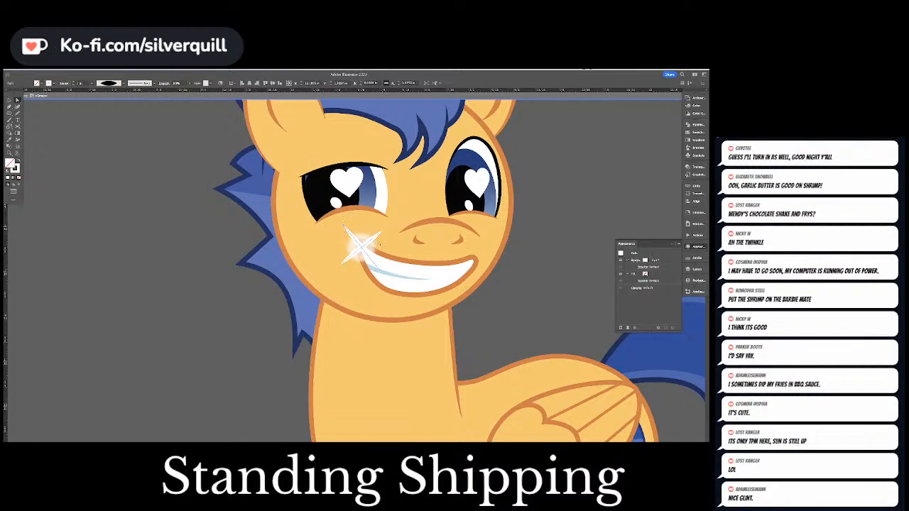
{"action": "left_click", "coordinate": [378, 235], "text": "shift"}
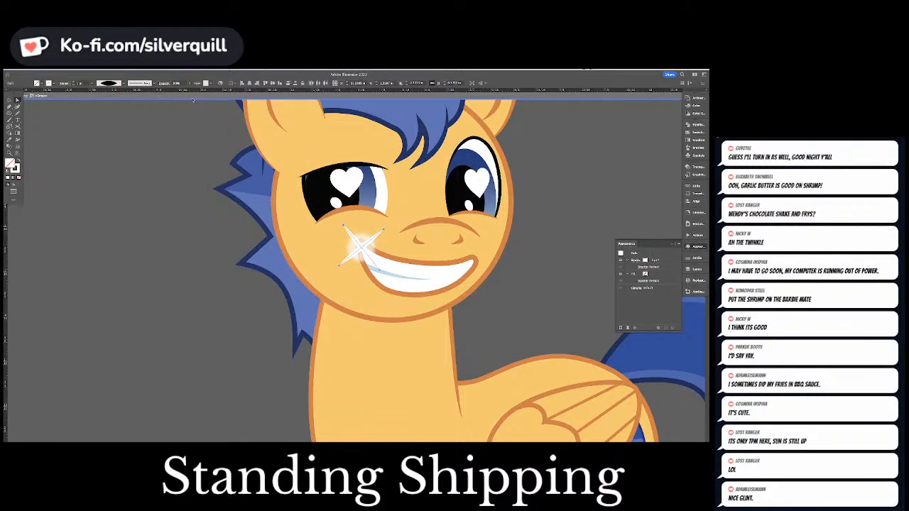
{"action": "left_click", "coordinate": [118, 71]}
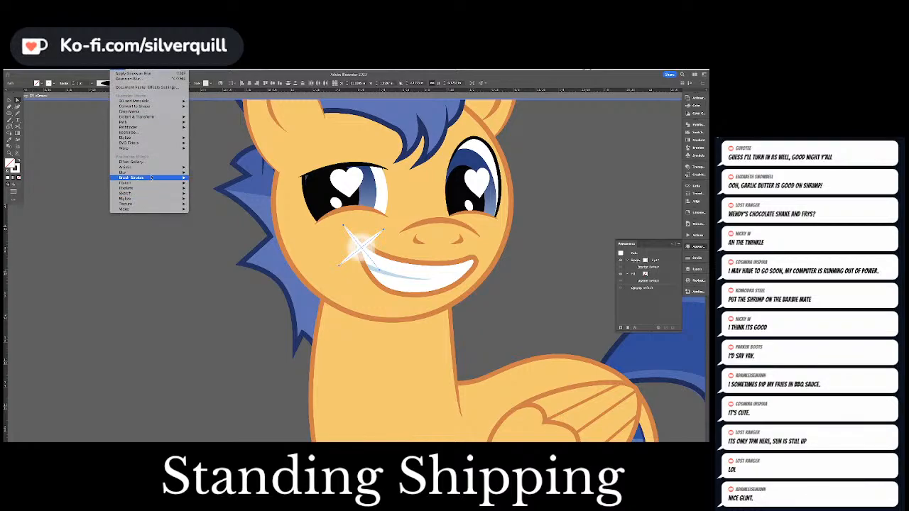
{"action": "mouse_move", "coordinate": [153, 173]}
{"action": "left_click", "coordinate": [206, 173]}
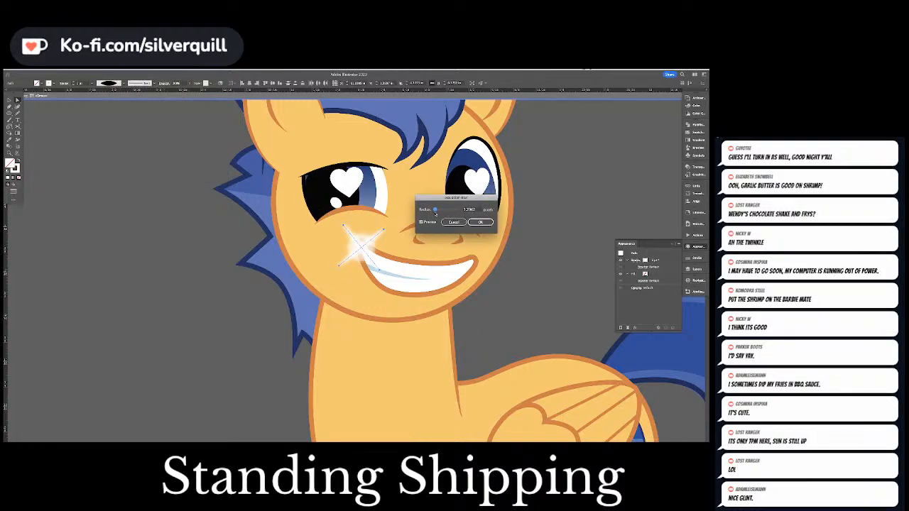
{"action": "left_click_drag", "start_coordinate": [435, 210], "coordinate": [434, 210]}
{"action": "left_click", "coordinate": [480, 222]}
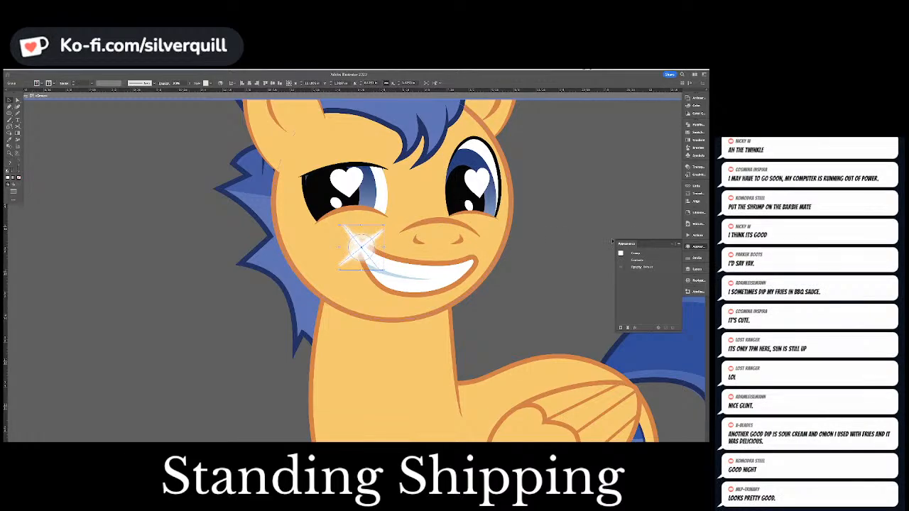
Try the Darken, Lighten and Screen blending modes on the whole sparkle group.
{"action": "left_click", "coordinate": [688, 167]}
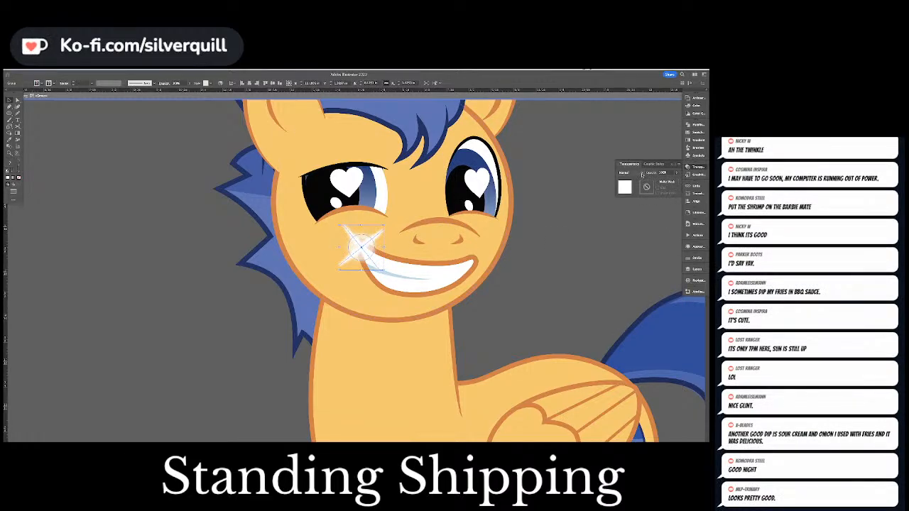
{"action": "left_click", "coordinate": [629, 173]}
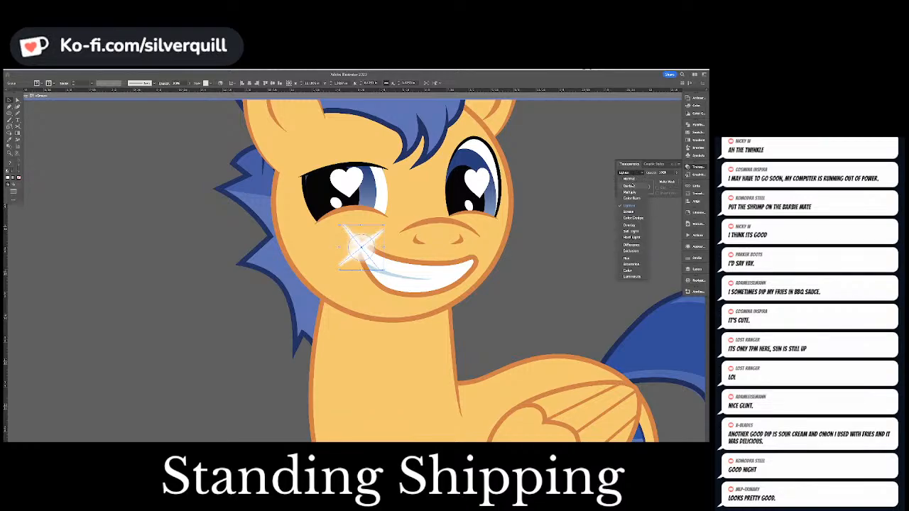
{"action": "left_click", "coordinate": [630, 186]}
{"action": "left_click", "coordinate": [629, 173]}
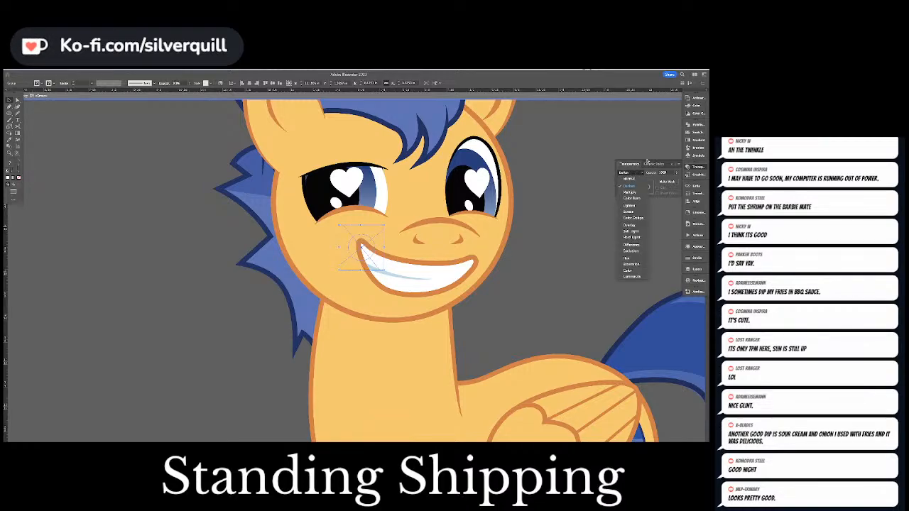
{"action": "left_click", "coordinate": [632, 205]}
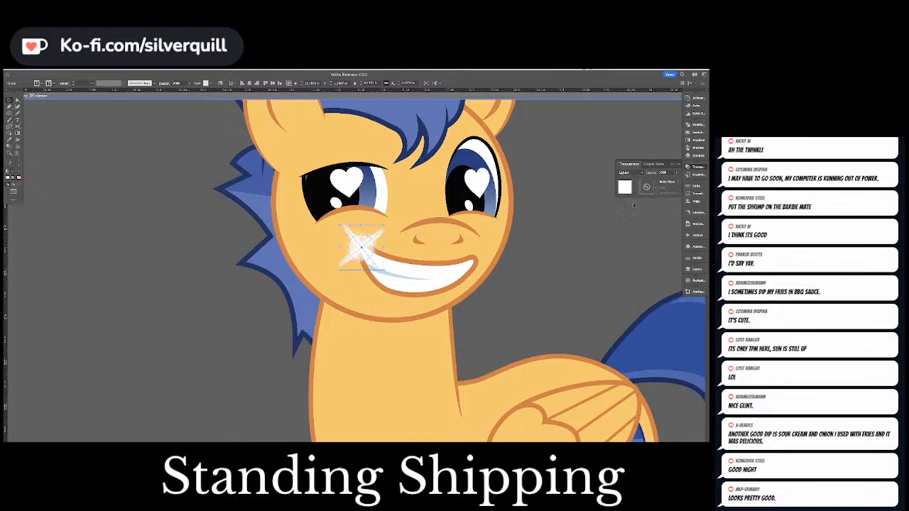
{"action": "left_click", "coordinate": [628, 173]}
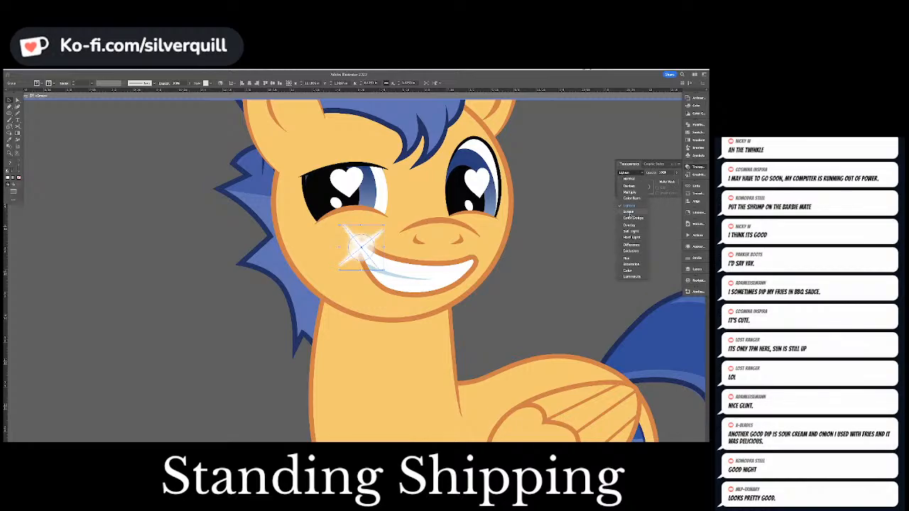
{"action": "left_click", "coordinate": [630, 213]}
Try the Difference, Exclusion and Saturation blending modes on the sparkle group and deselect it.
{"action": "left_click", "coordinate": [628, 172]}
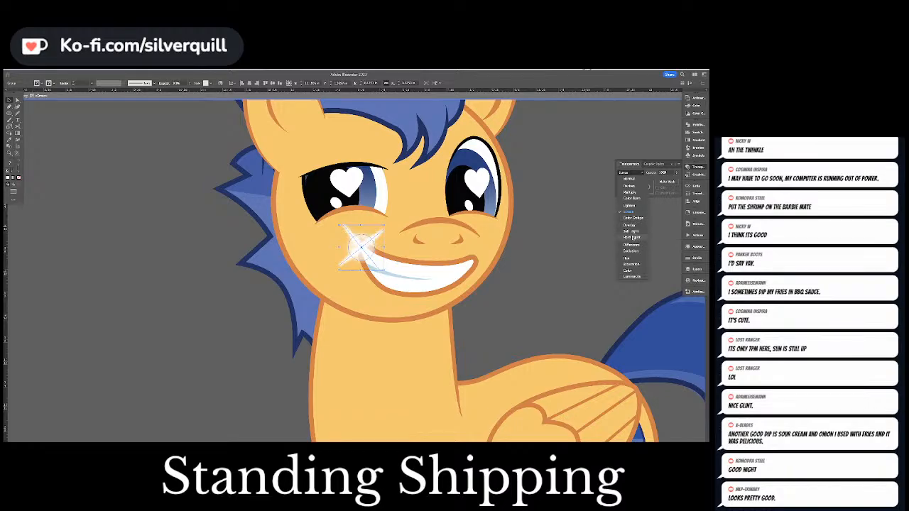
{"action": "left_click", "coordinate": [631, 244]}
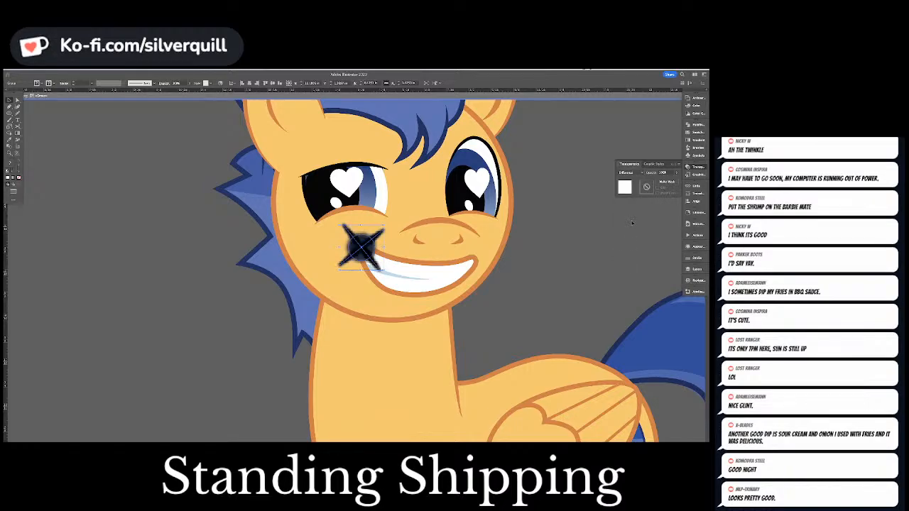
{"action": "left_click", "coordinate": [628, 172]}
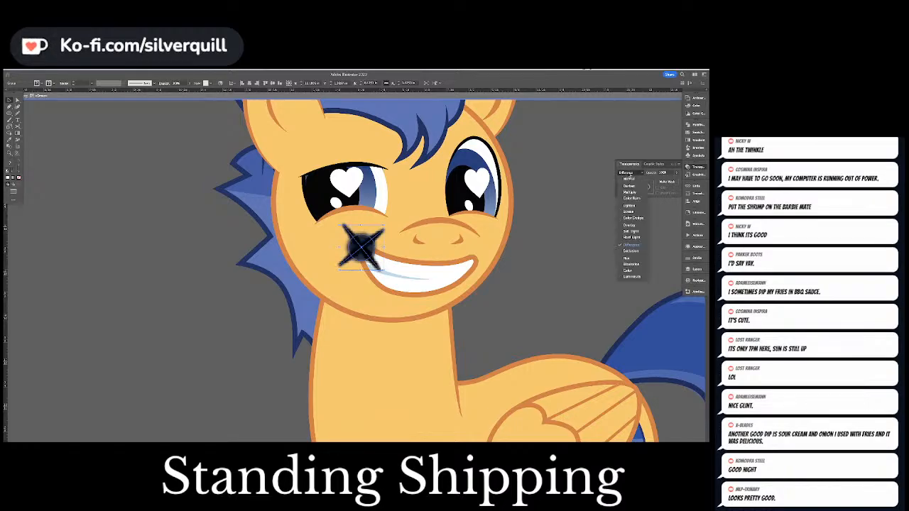
{"action": "left_click", "coordinate": [631, 251]}
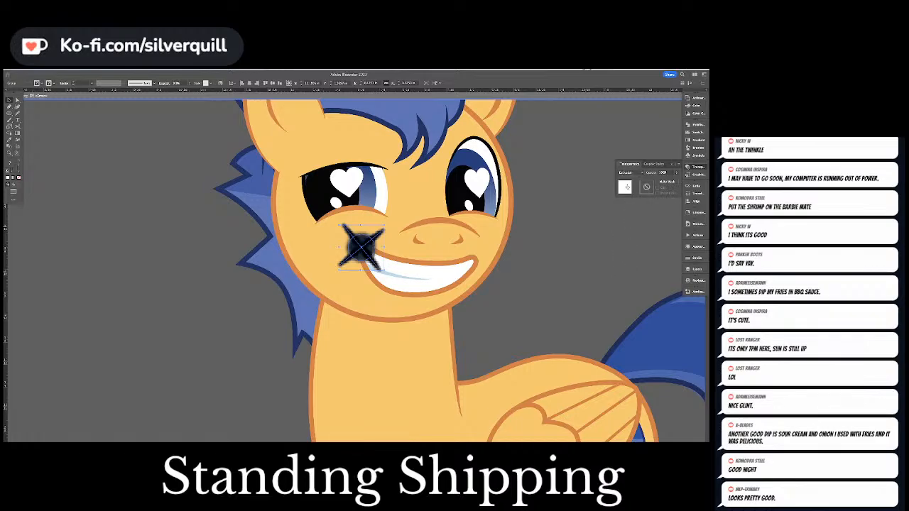
{"action": "left_click", "coordinate": [628, 172]}
{"action": "left_click", "coordinate": [628, 259]}
{"action": "left_click", "coordinate": [565, 267]}
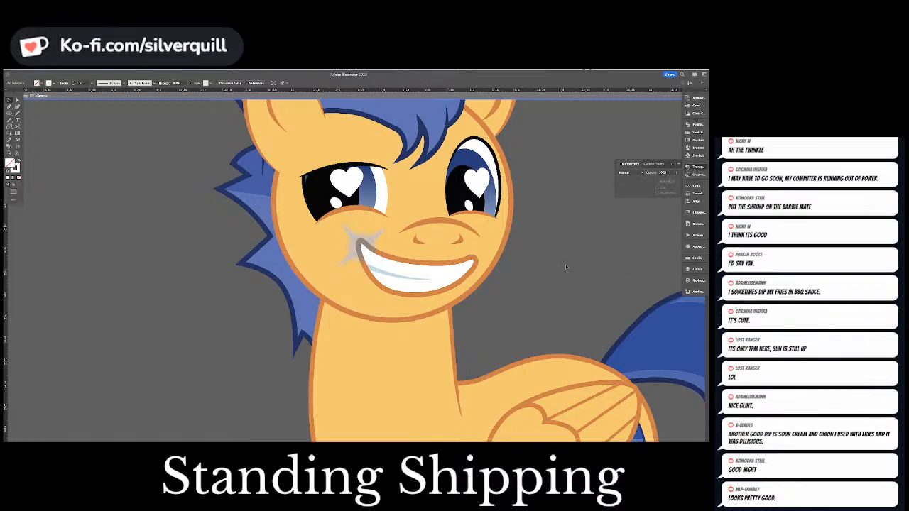
Try the Color, Luminosity and Soft Light blending modes on the sparkle group and deselect it.
{"action": "left_click", "coordinate": [363, 247]}
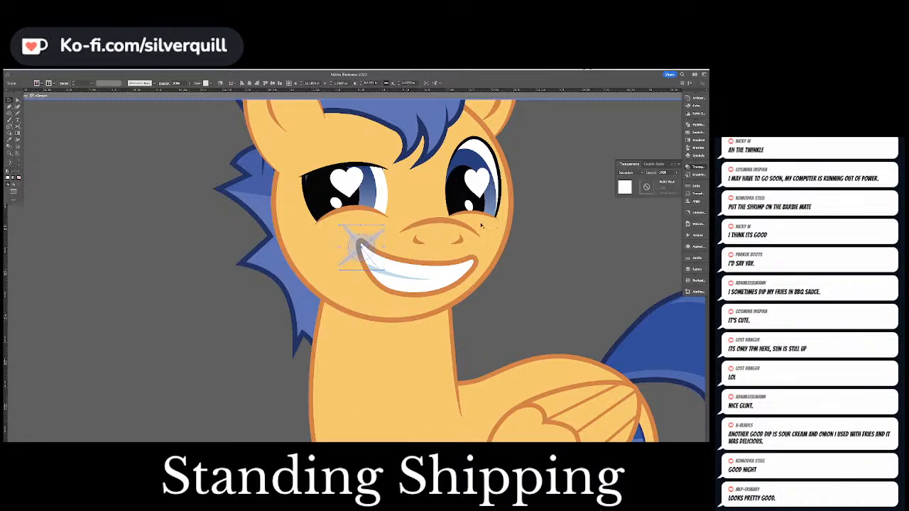
{"action": "left_click", "coordinate": [628, 173]}
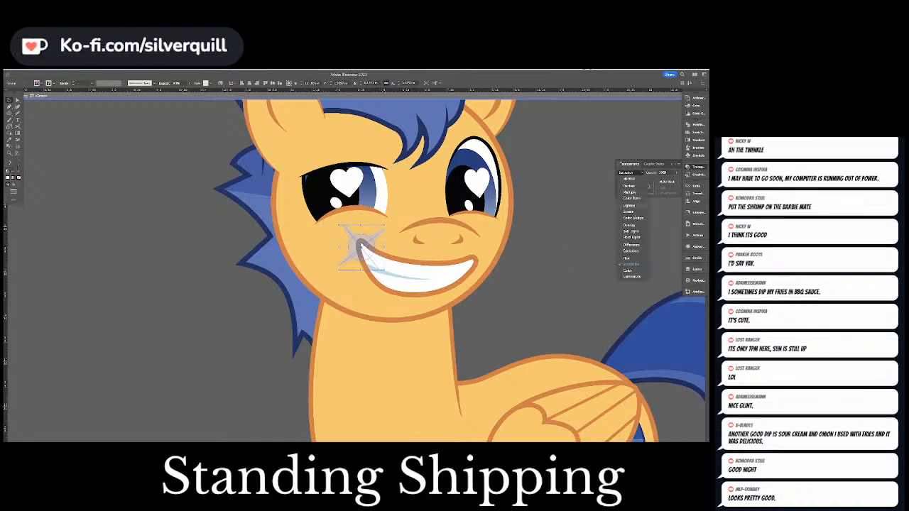
{"action": "left_click", "coordinate": [631, 269]}
{"action": "left_click", "coordinate": [631, 174]}
{"action": "left_click", "coordinate": [632, 175]}
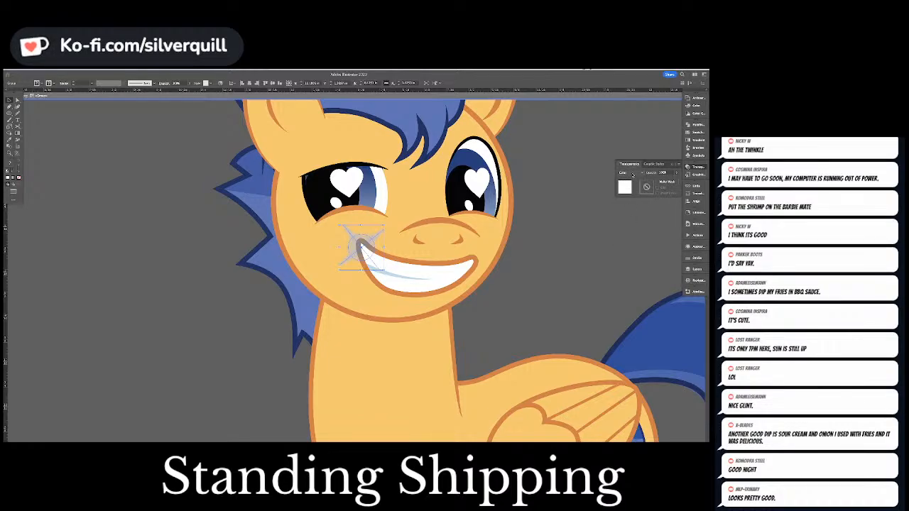
{"action": "left_click", "coordinate": [632, 175]}
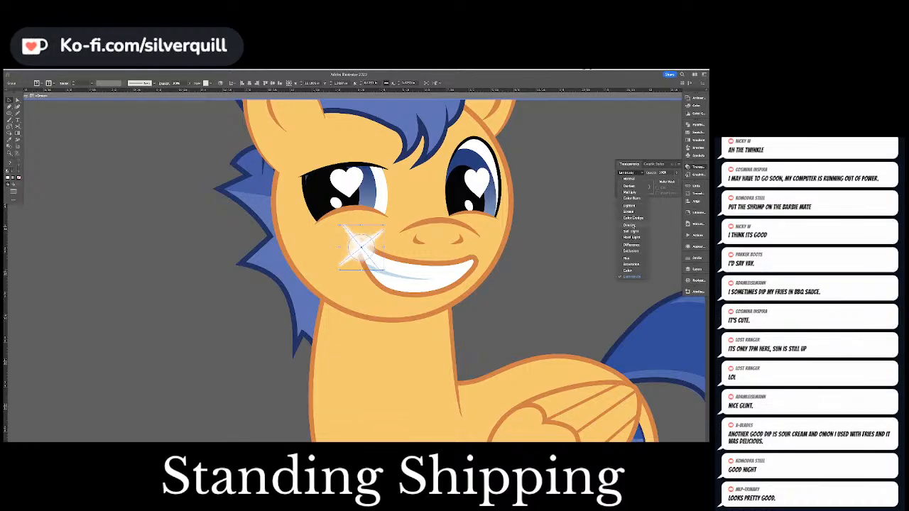
{"action": "left_click", "coordinate": [629, 226]}
{"action": "left_click", "coordinate": [573, 267]}
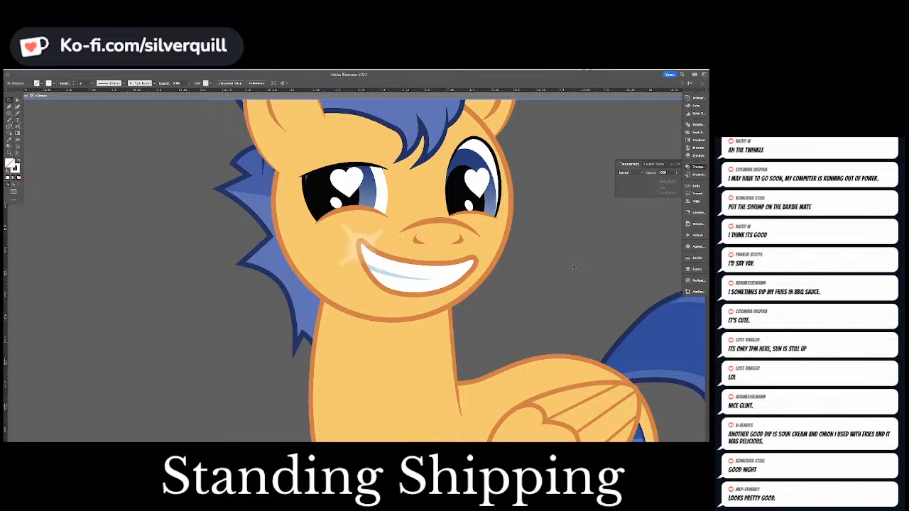
Rotate the sparkle counterclockwise with Free Transform, keeping it centred on the raised corner of the smile.
{"action": "key", "text": "ctrl+minus"}
{"action": "key", "text": "ctrl+minus"}
{"action": "key", "text": "ctrl+minus"}
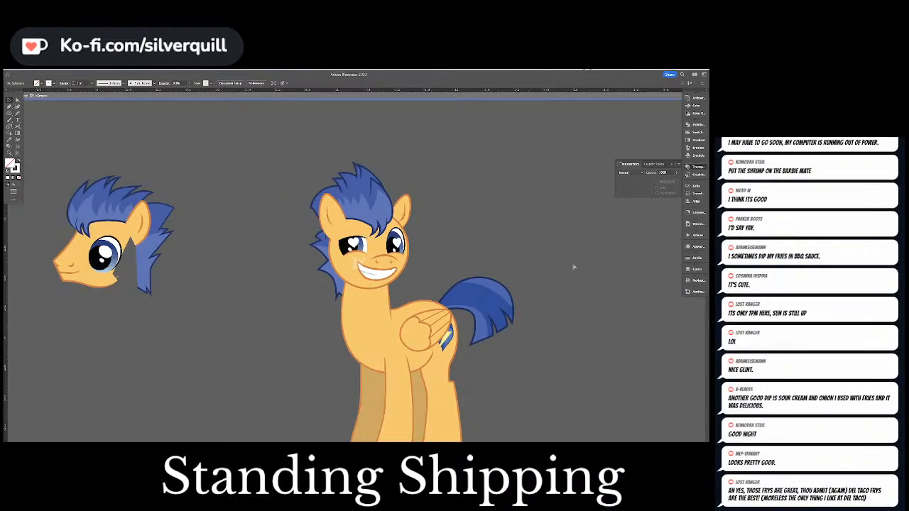
{"action": "key", "text": "ctrl+plus"}
{"action": "key", "text": "ctrl+plus"}
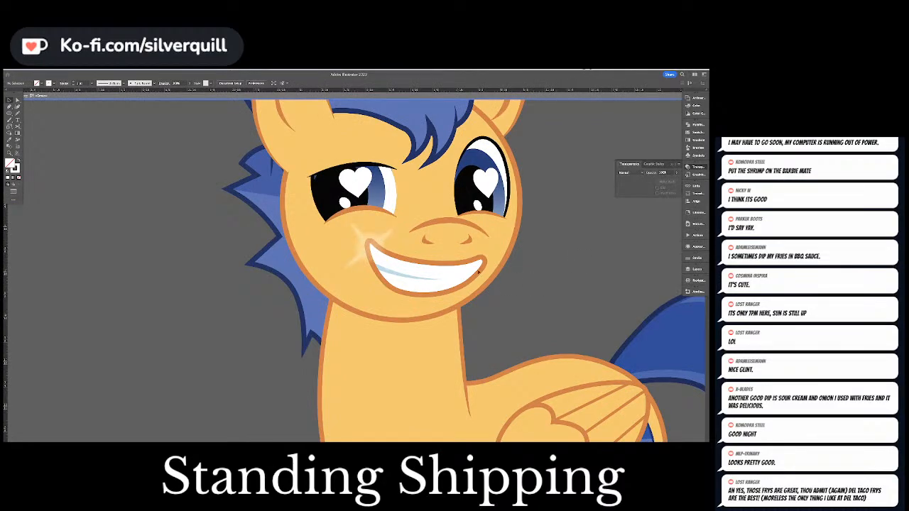
{"action": "key", "text": "e"}
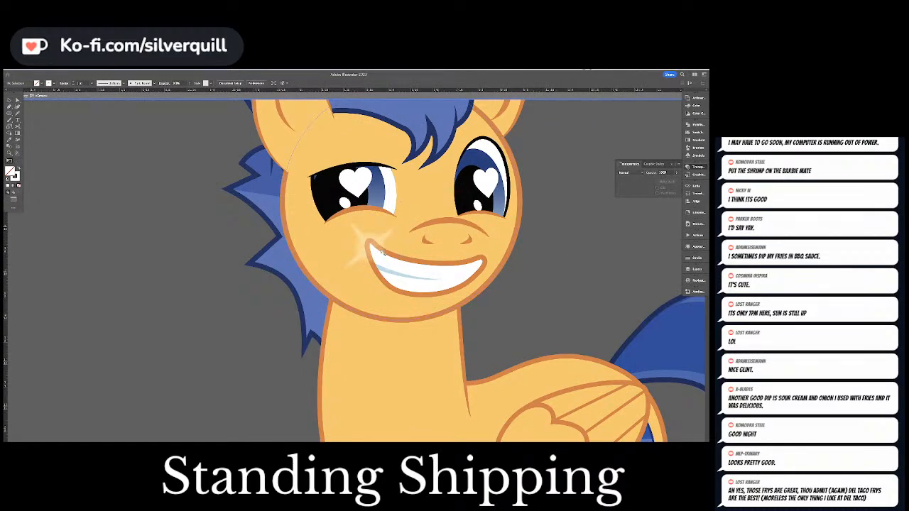
{"action": "left_click", "coordinate": [381, 252]}
{"action": "left_click_drag", "start_coordinate": [387, 275], "coordinate": [398, 267]}
{"action": "left_click", "coordinate": [560, 283]}
{"action": "key", "text": "v"}
Set the rotated sparkle's blending mode to Hard Light and deselect it.
{"action": "left_click", "coordinate": [373, 237]}
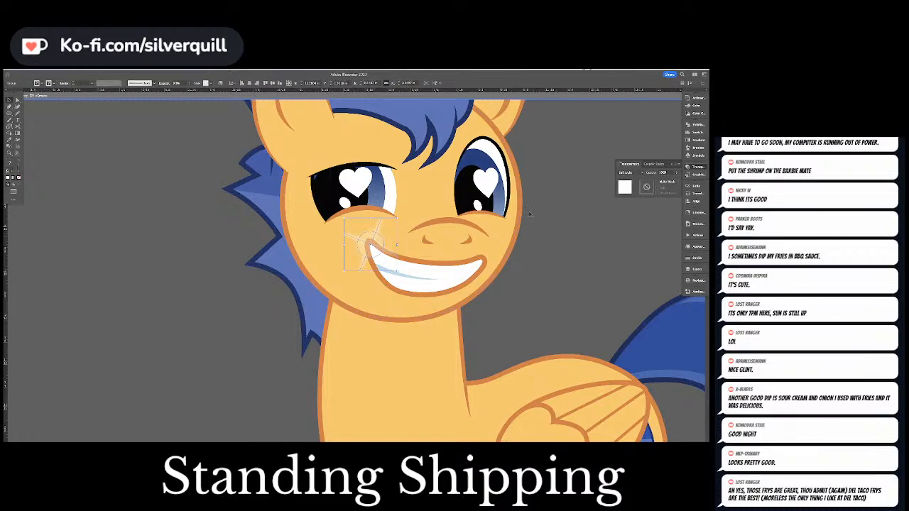
{"action": "left_click", "coordinate": [627, 173]}
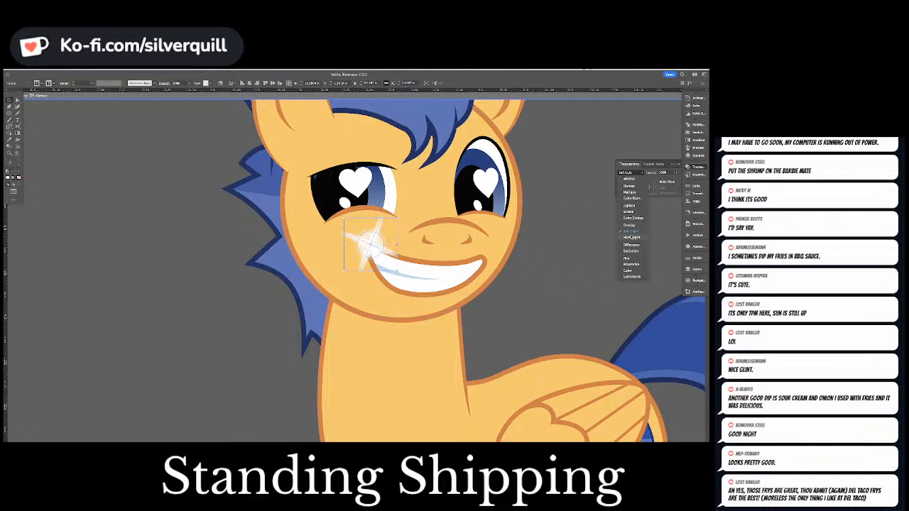
{"action": "left_click", "coordinate": [632, 237]}
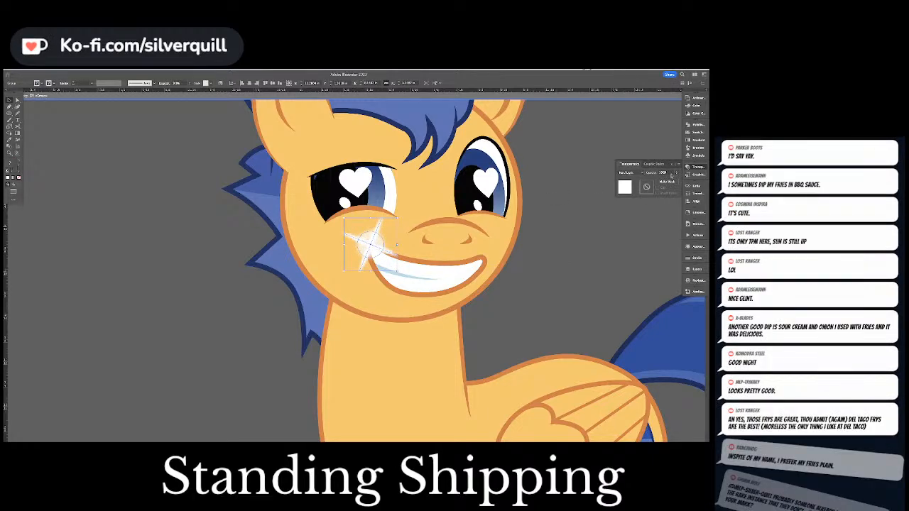
{"action": "left_click", "coordinate": [598, 236]}
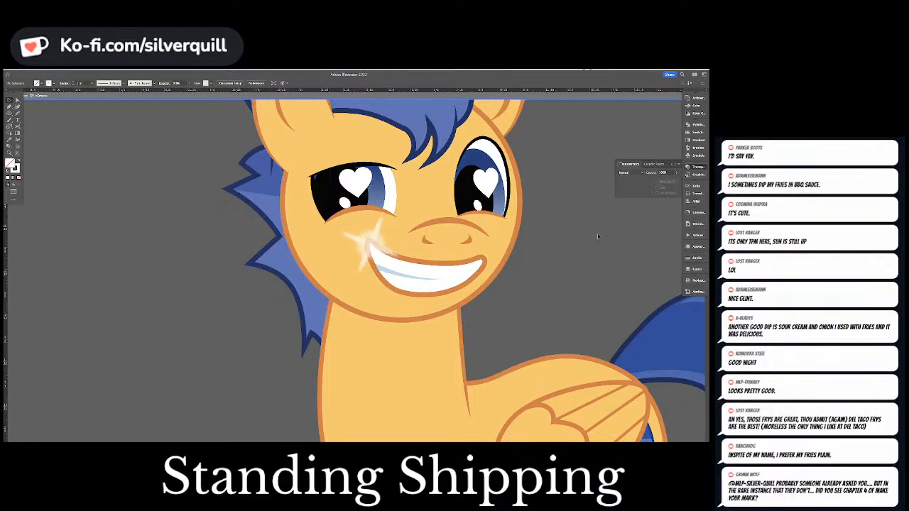
Examine the whole pony beside the spare head and the Shipping Standees artboard with the interface hidden.
{"action": "key", "text": "ctrl+minus"}
{"action": "key", "text": "ctrl+minus"}
{"action": "key", "text": "ctrl+minus"}
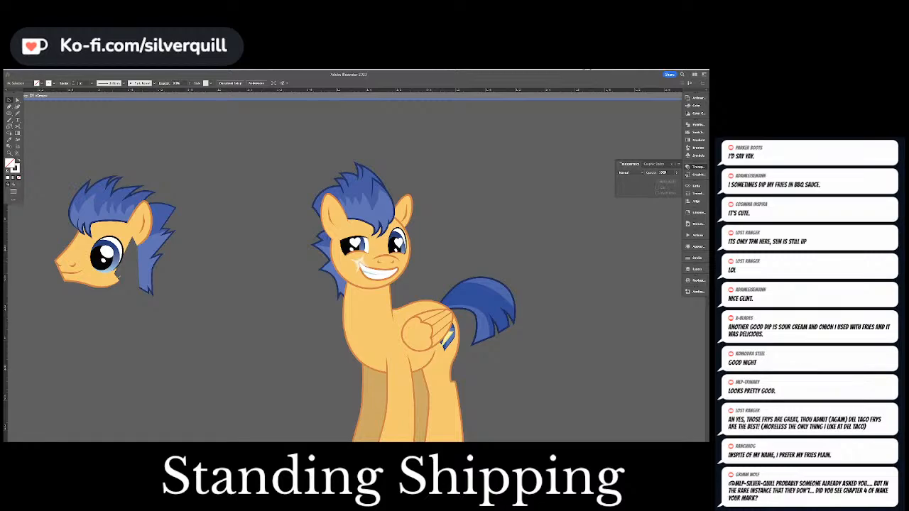
{"action": "key", "text": "super+minus"}
{"action": "key", "text": "super+minus"}
{"action": "key", "text": "super+minus"}
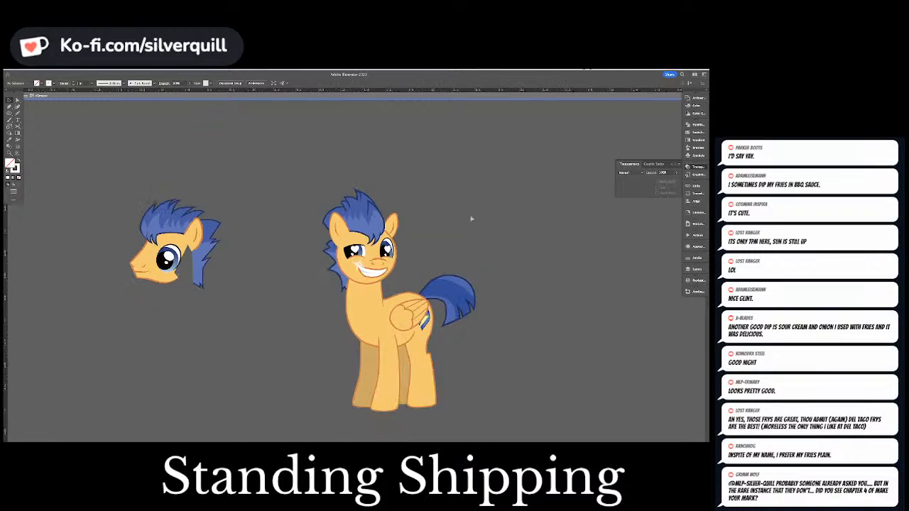
{"action": "key", "text": "super+minus"}
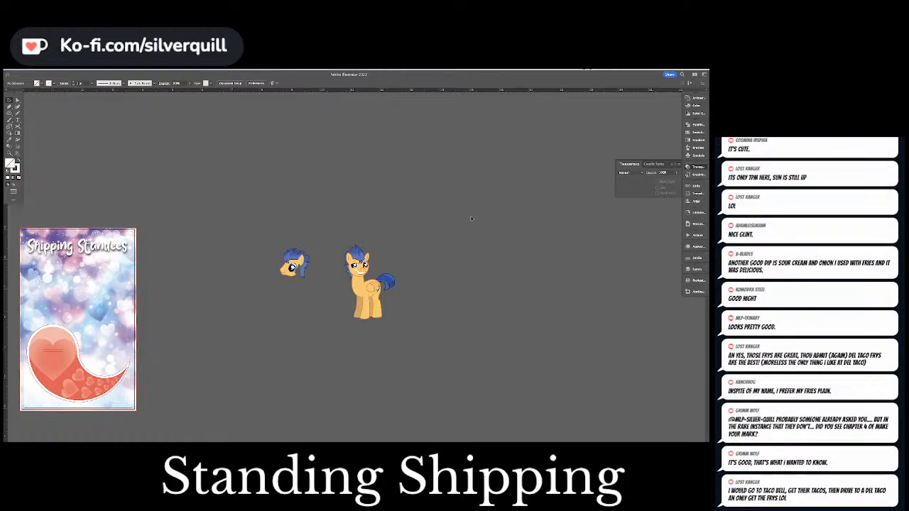
{"action": "key", "text": "Tab"}
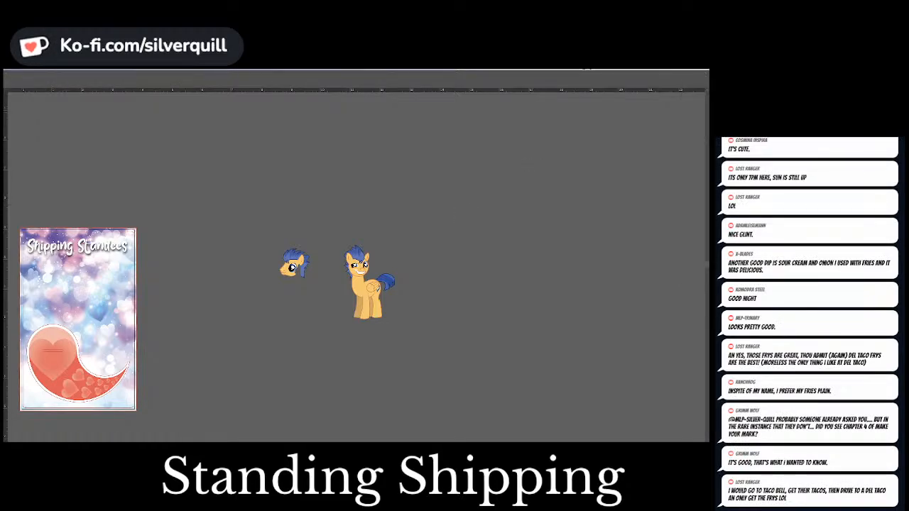